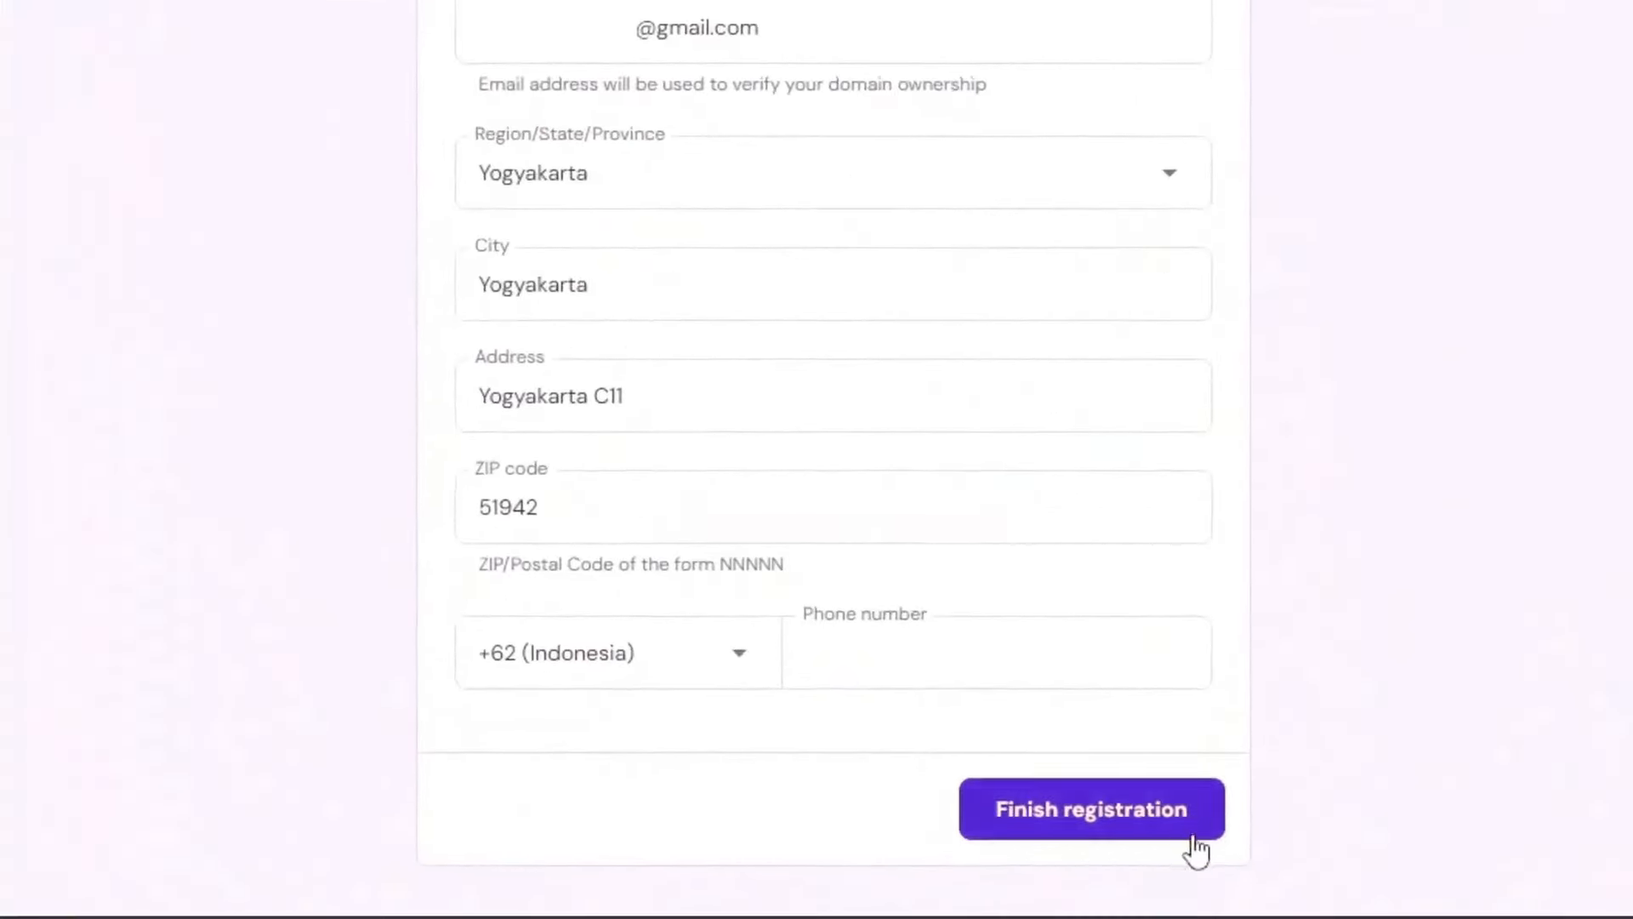
Step: Finish the domain registration and review the domain-secured confirmation message
left_click(1100, 817)
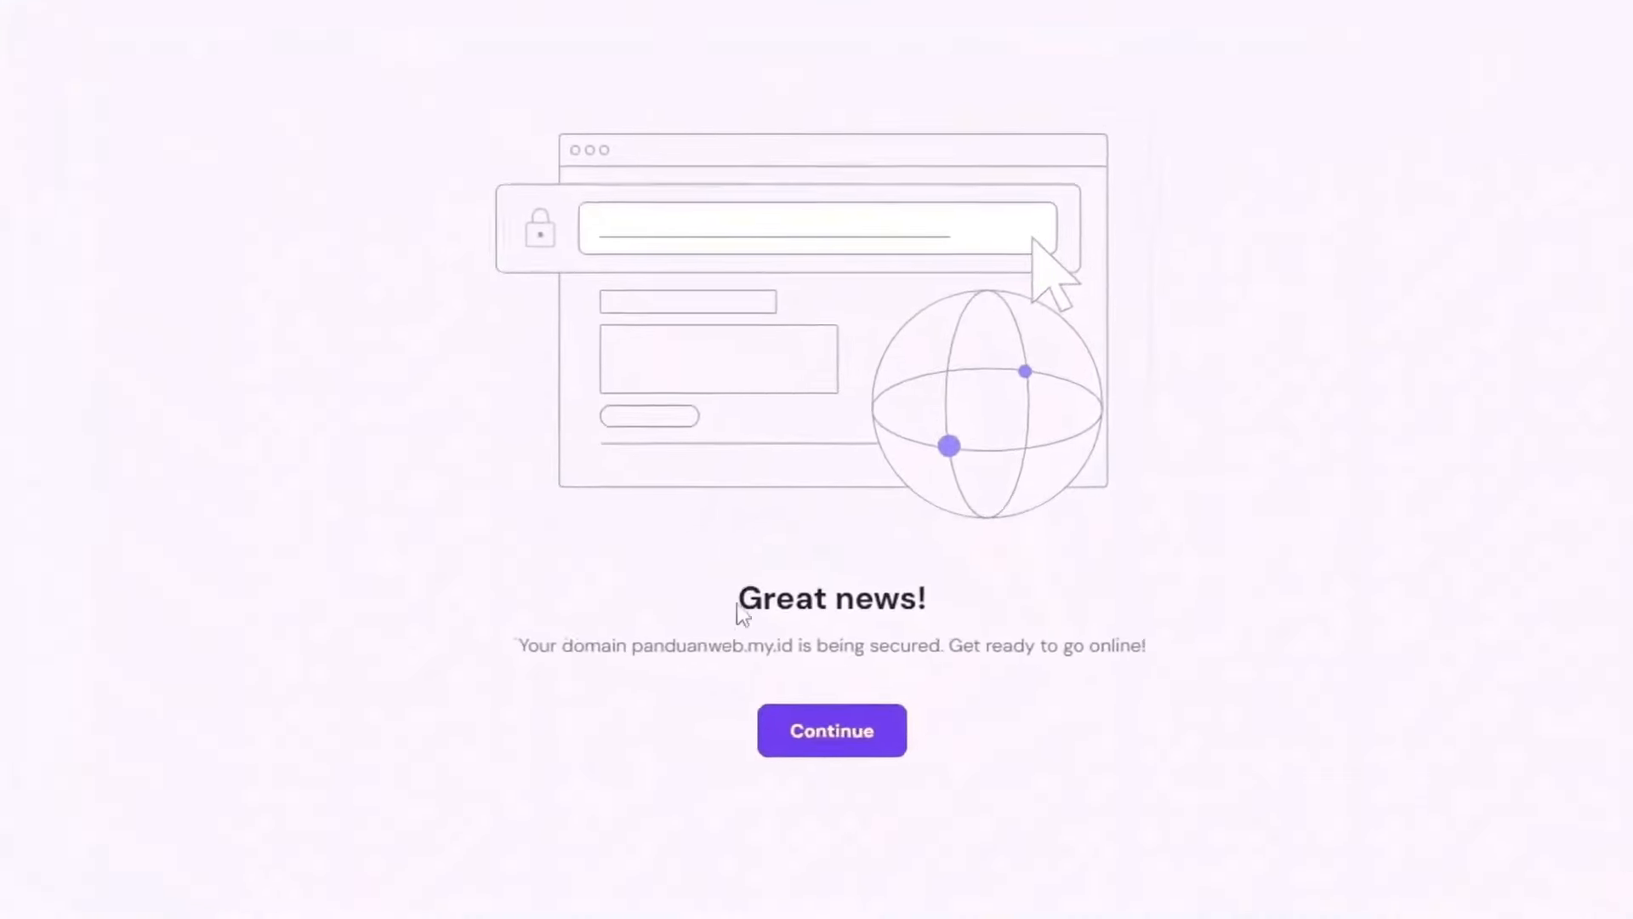
left_click_drag(554, 644, 1112, 644)
left_click(1331, 644)
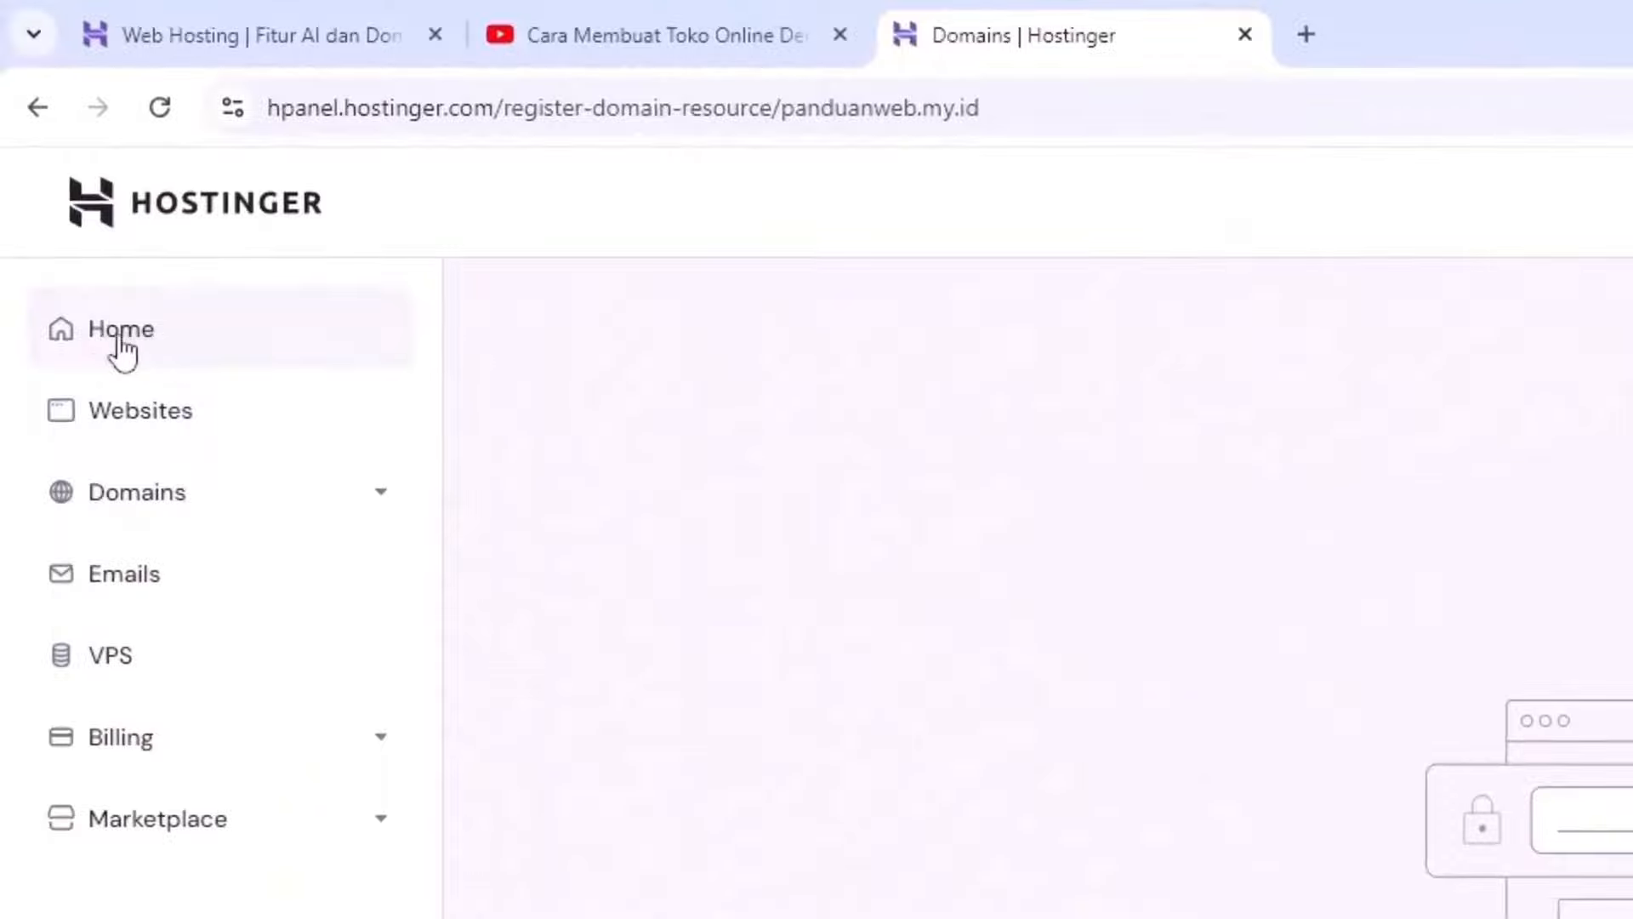
Step: From the hPanel home page, start setup of the pending Premium Web Hosting plan
left_click(123, 338)
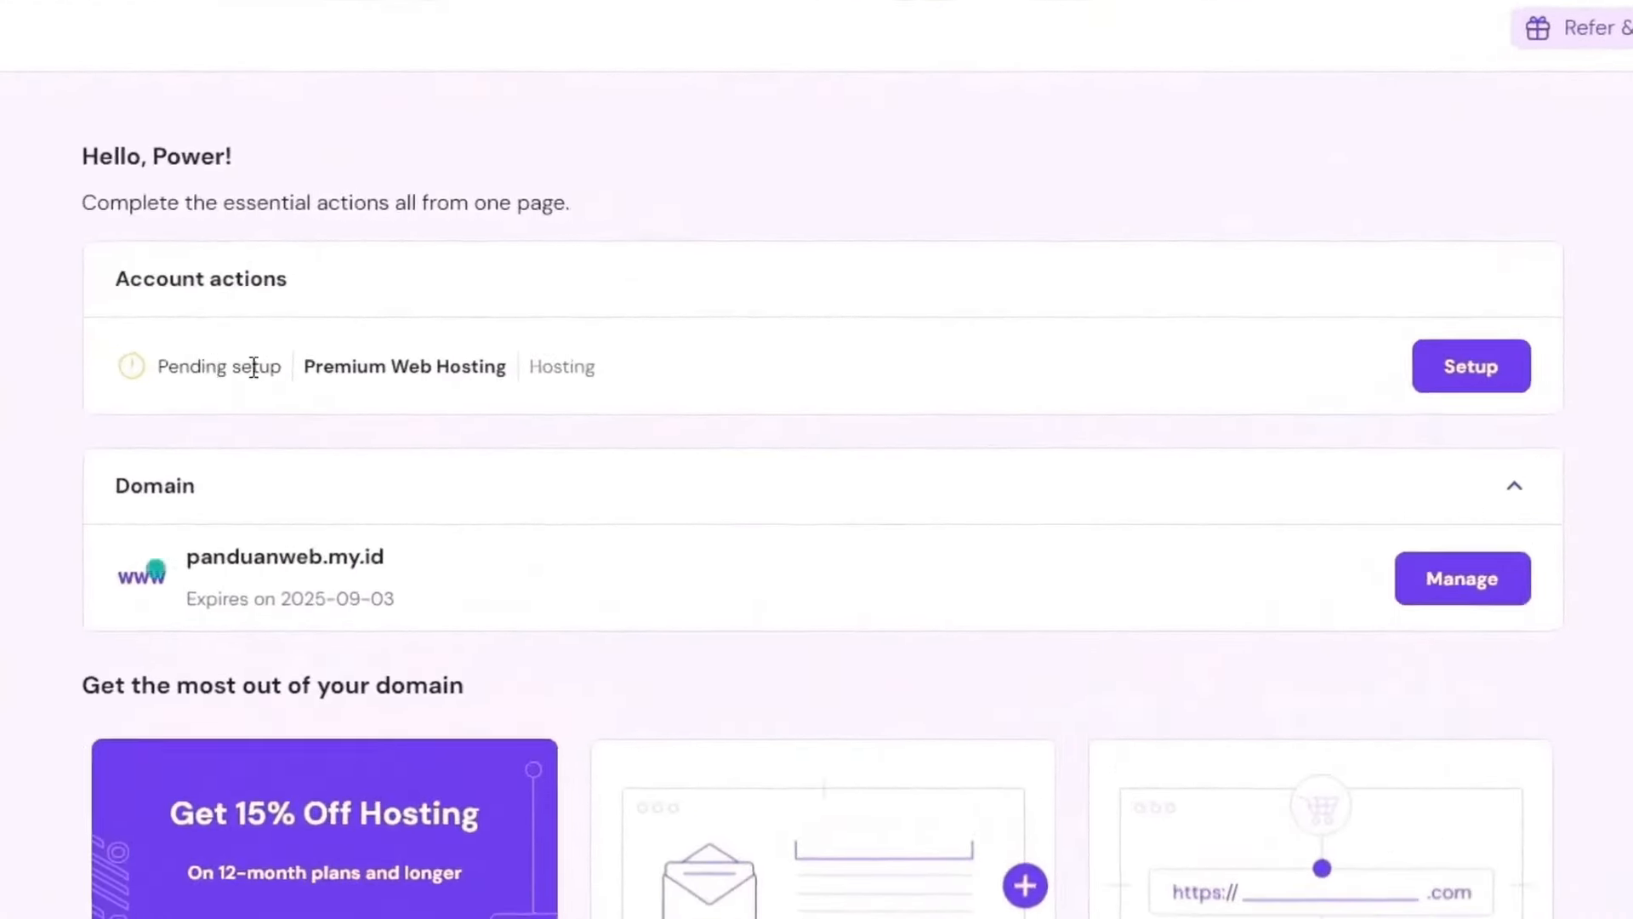
left_click_drag(334, 366, 449, 368)
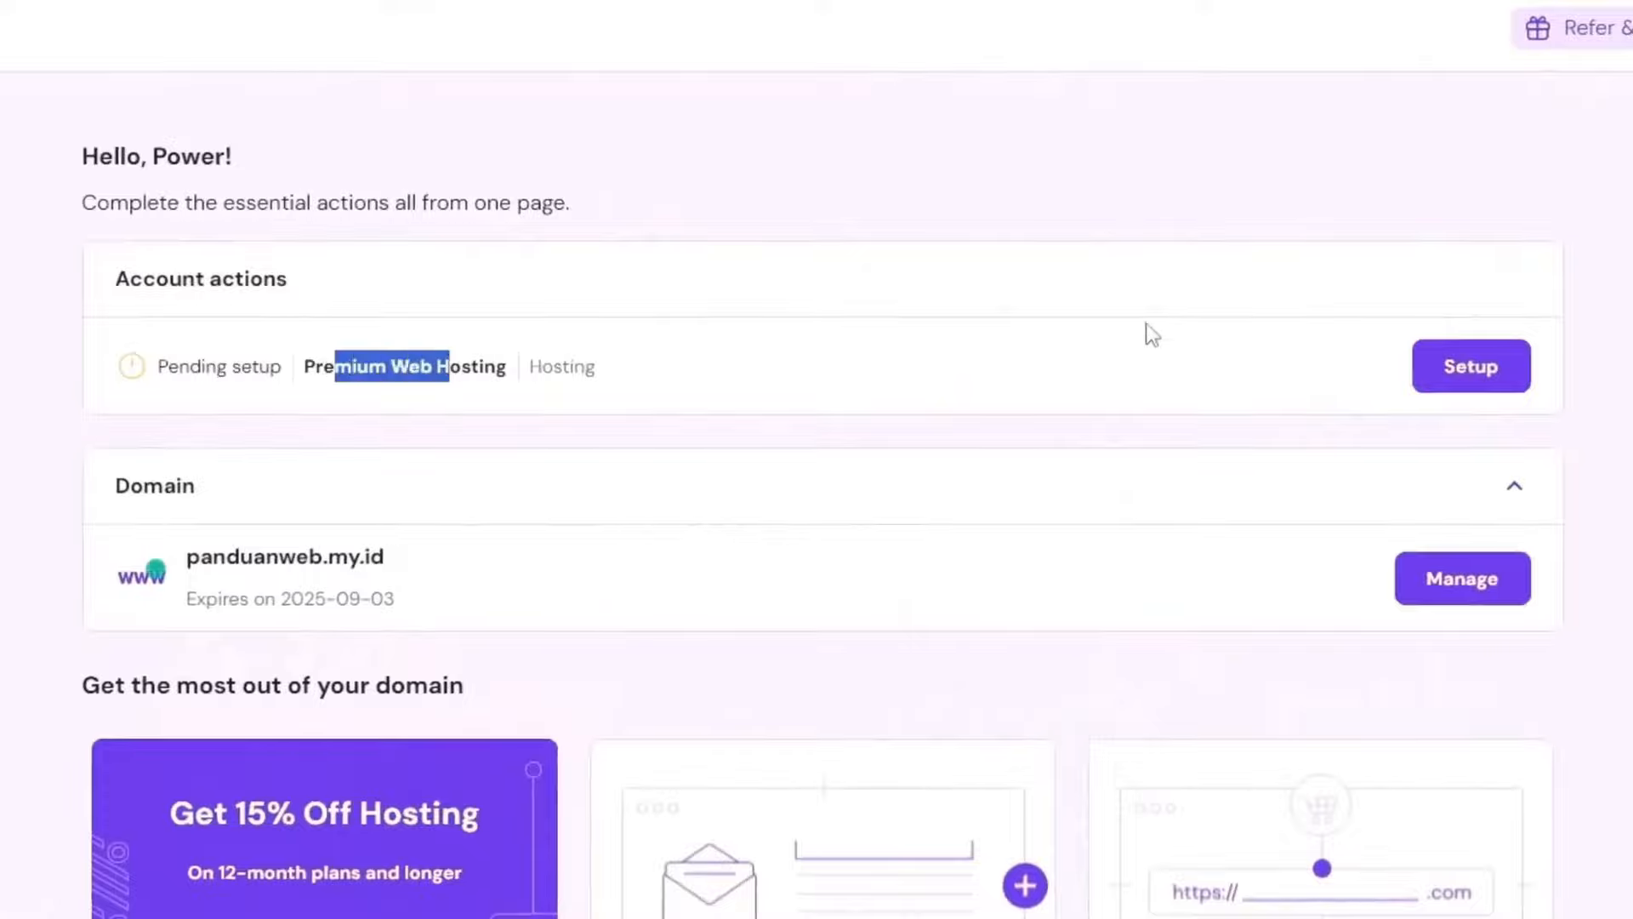
left_click(1485, 374)
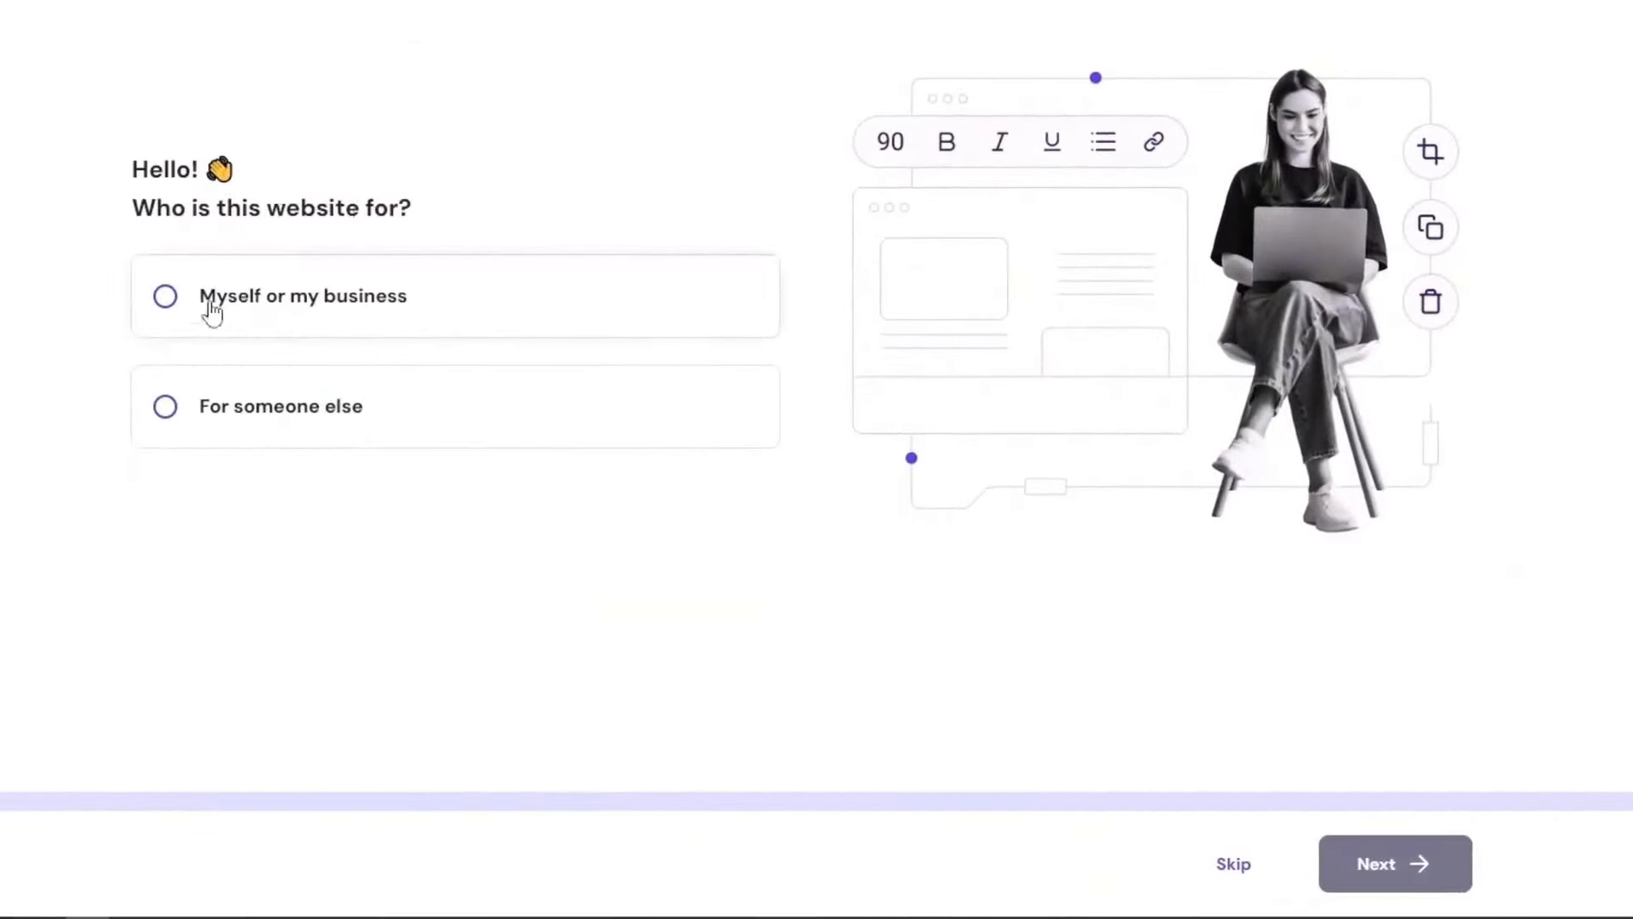
Step: Answer the wizard: website for myself or my business, created new, built with WordPress
left_click(166, 297)
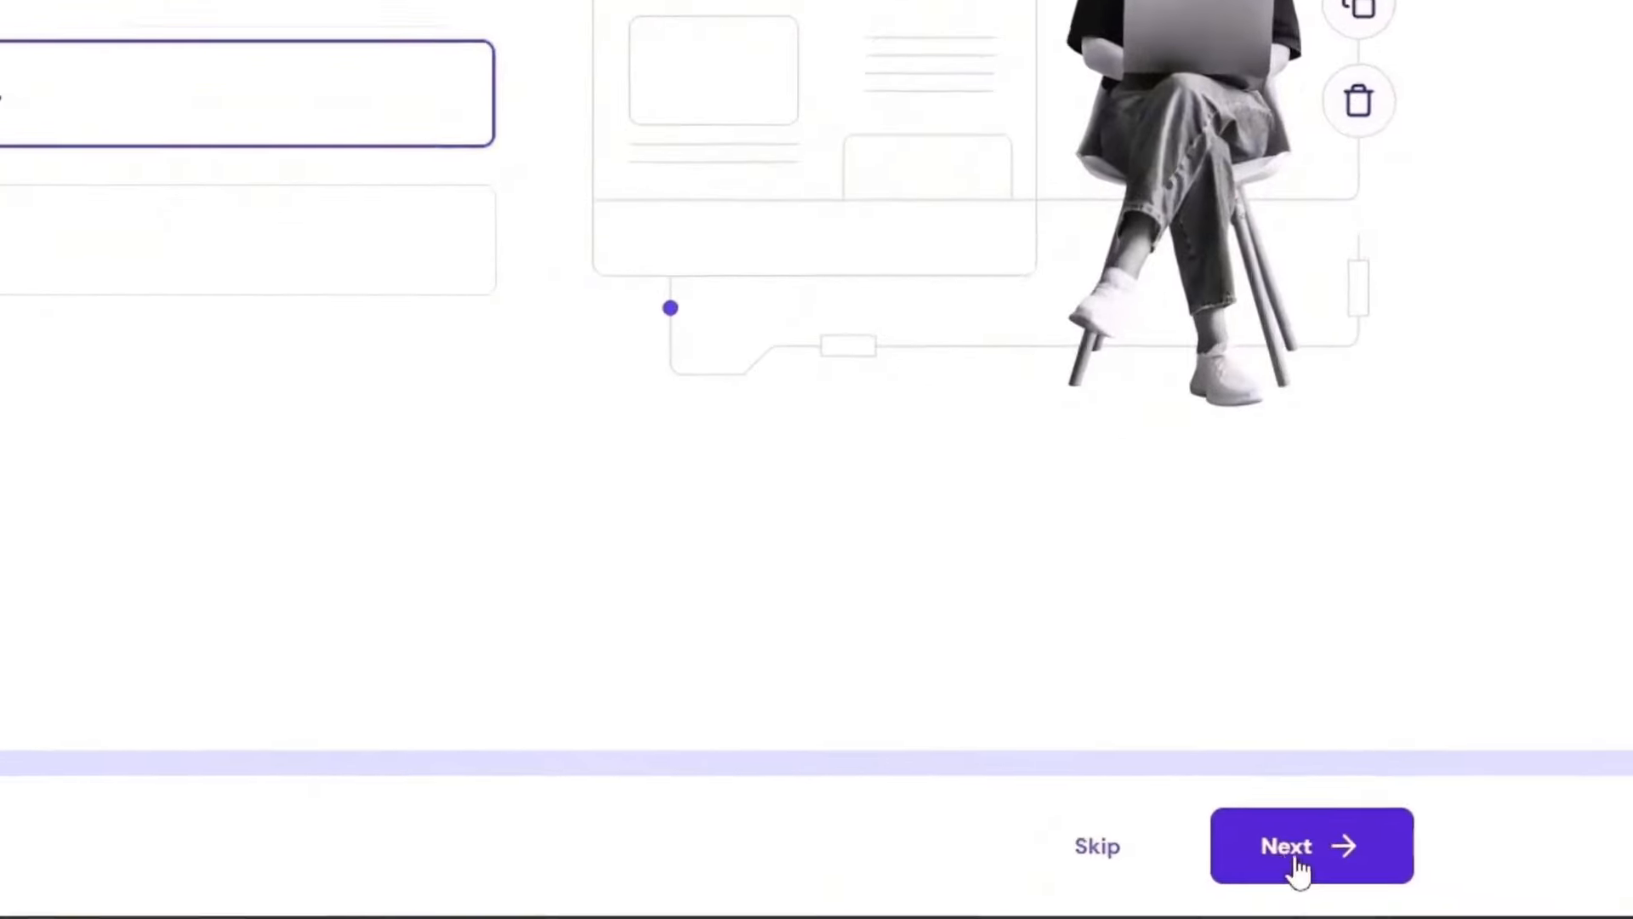
left_click(1380, 869)
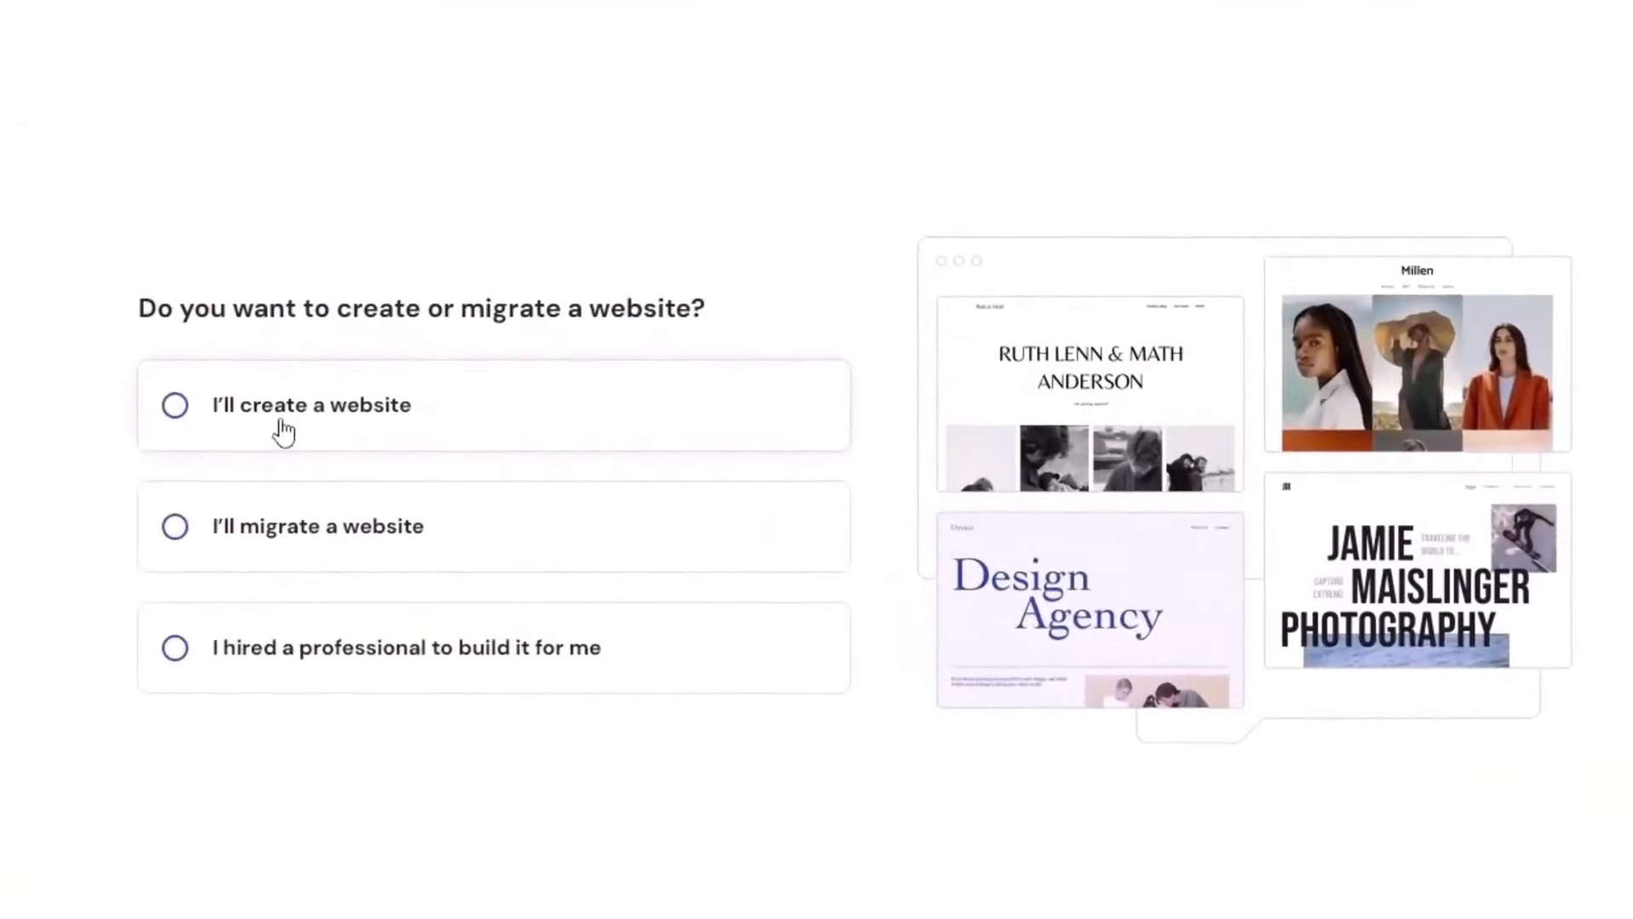
left_click(257, 419)
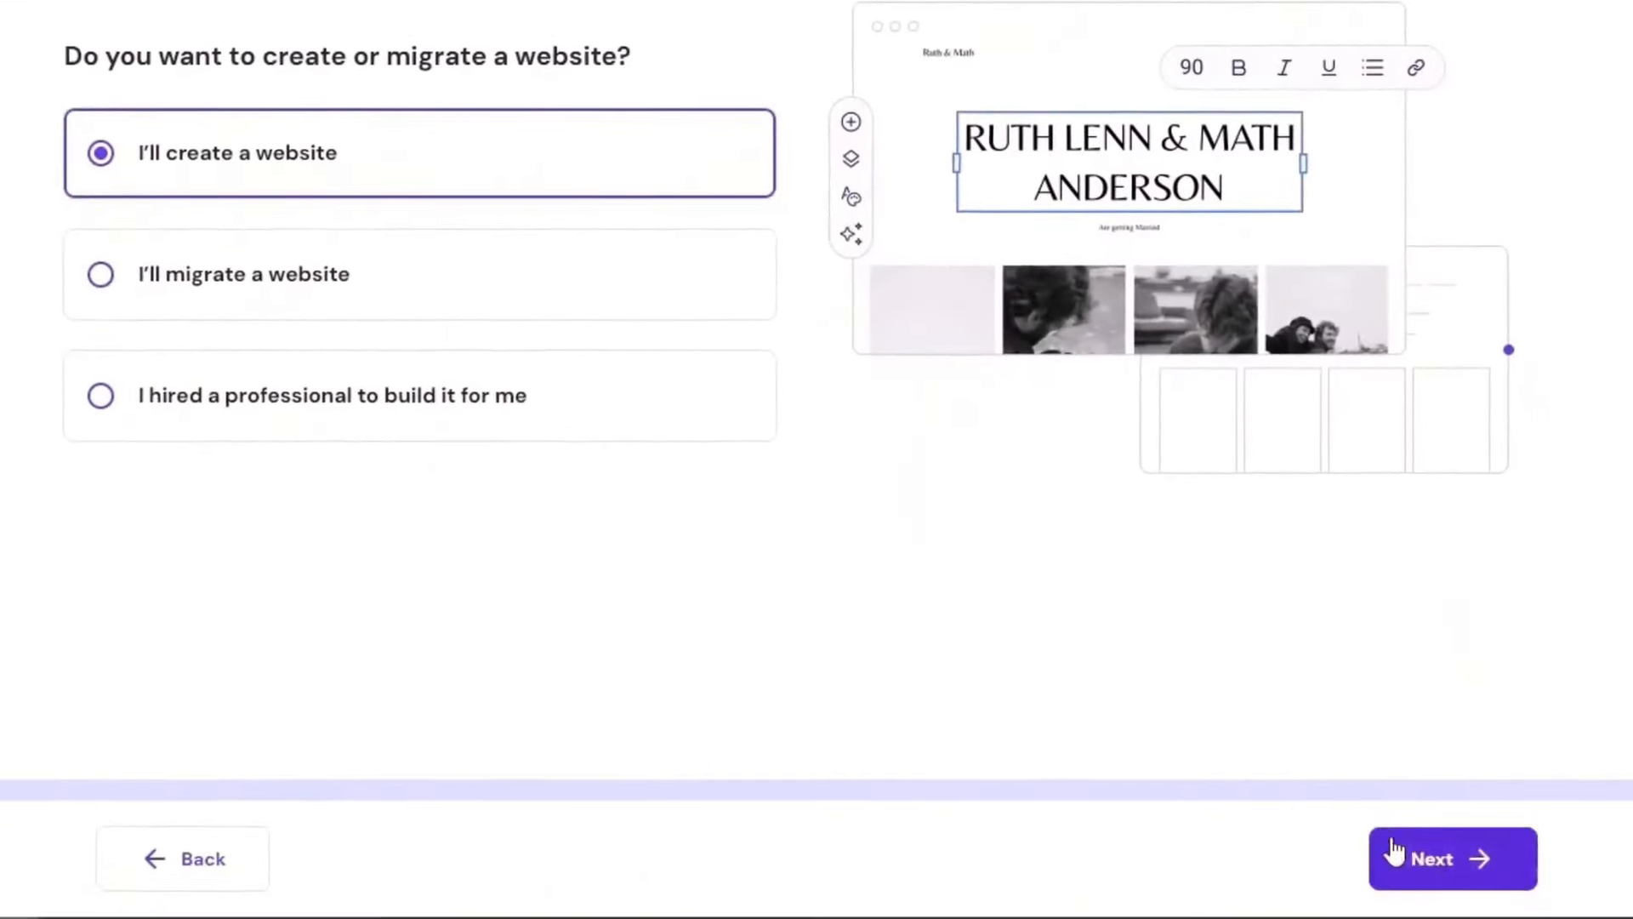
left_click(1429, 860)
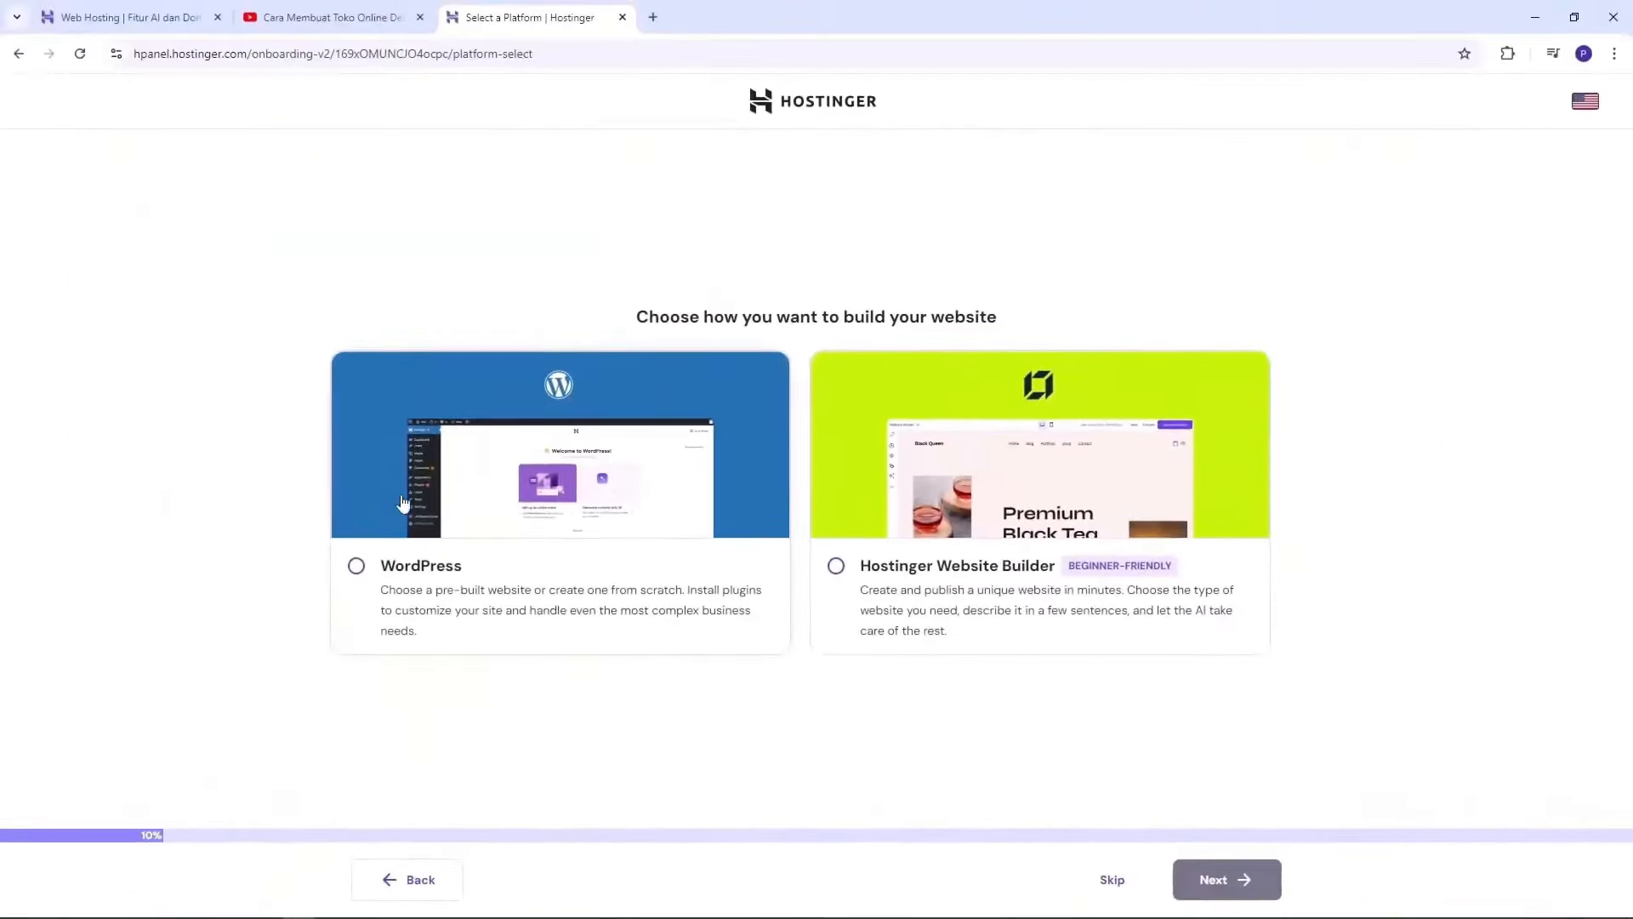
left_click(318, 564)
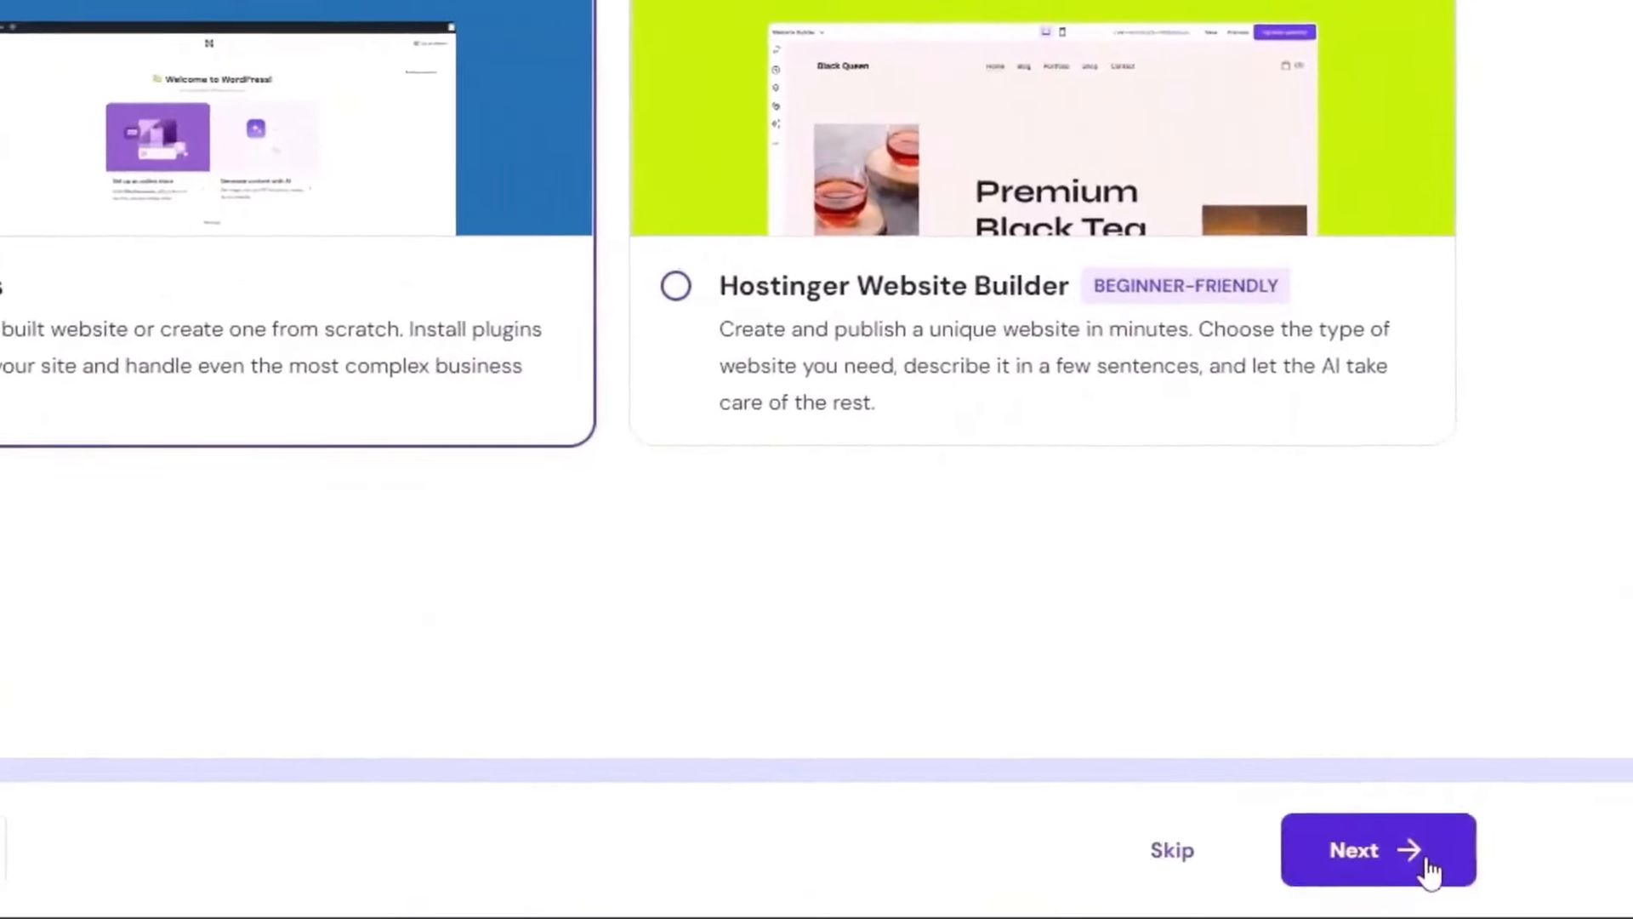
left_click(1428, 861)
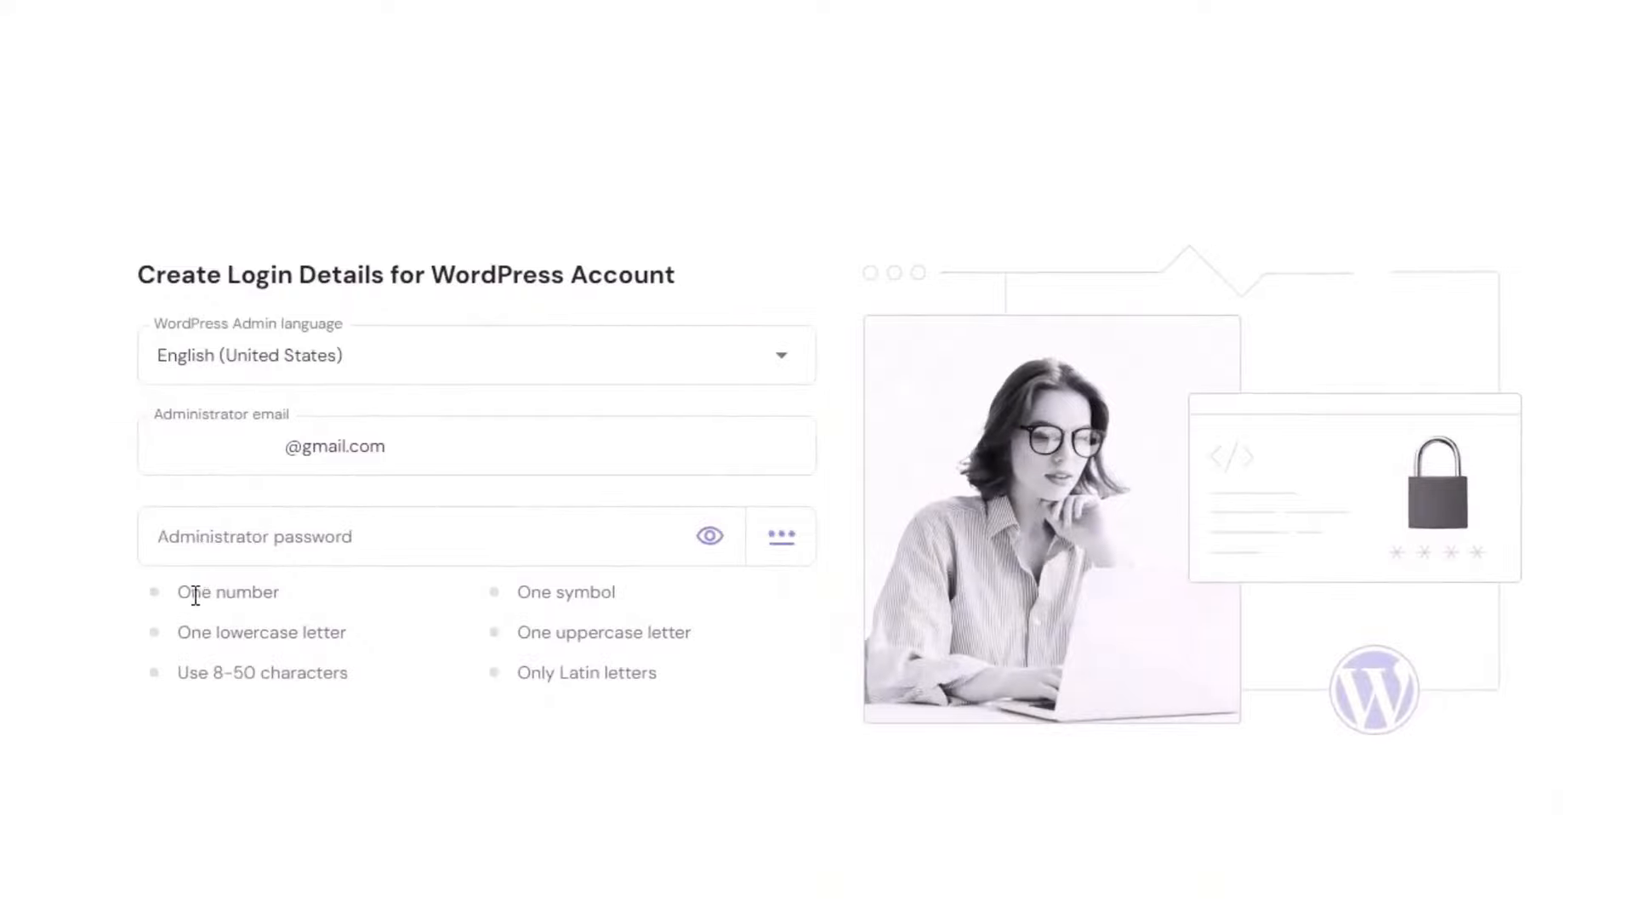
Step: Paste an administrator password meeting all six strength requirements, then continue
left_click_drag(192, 594, 267, 598)
left_click_drag(191, 633, 300, 635)
left_click_drag(527, 593, 598, 633)
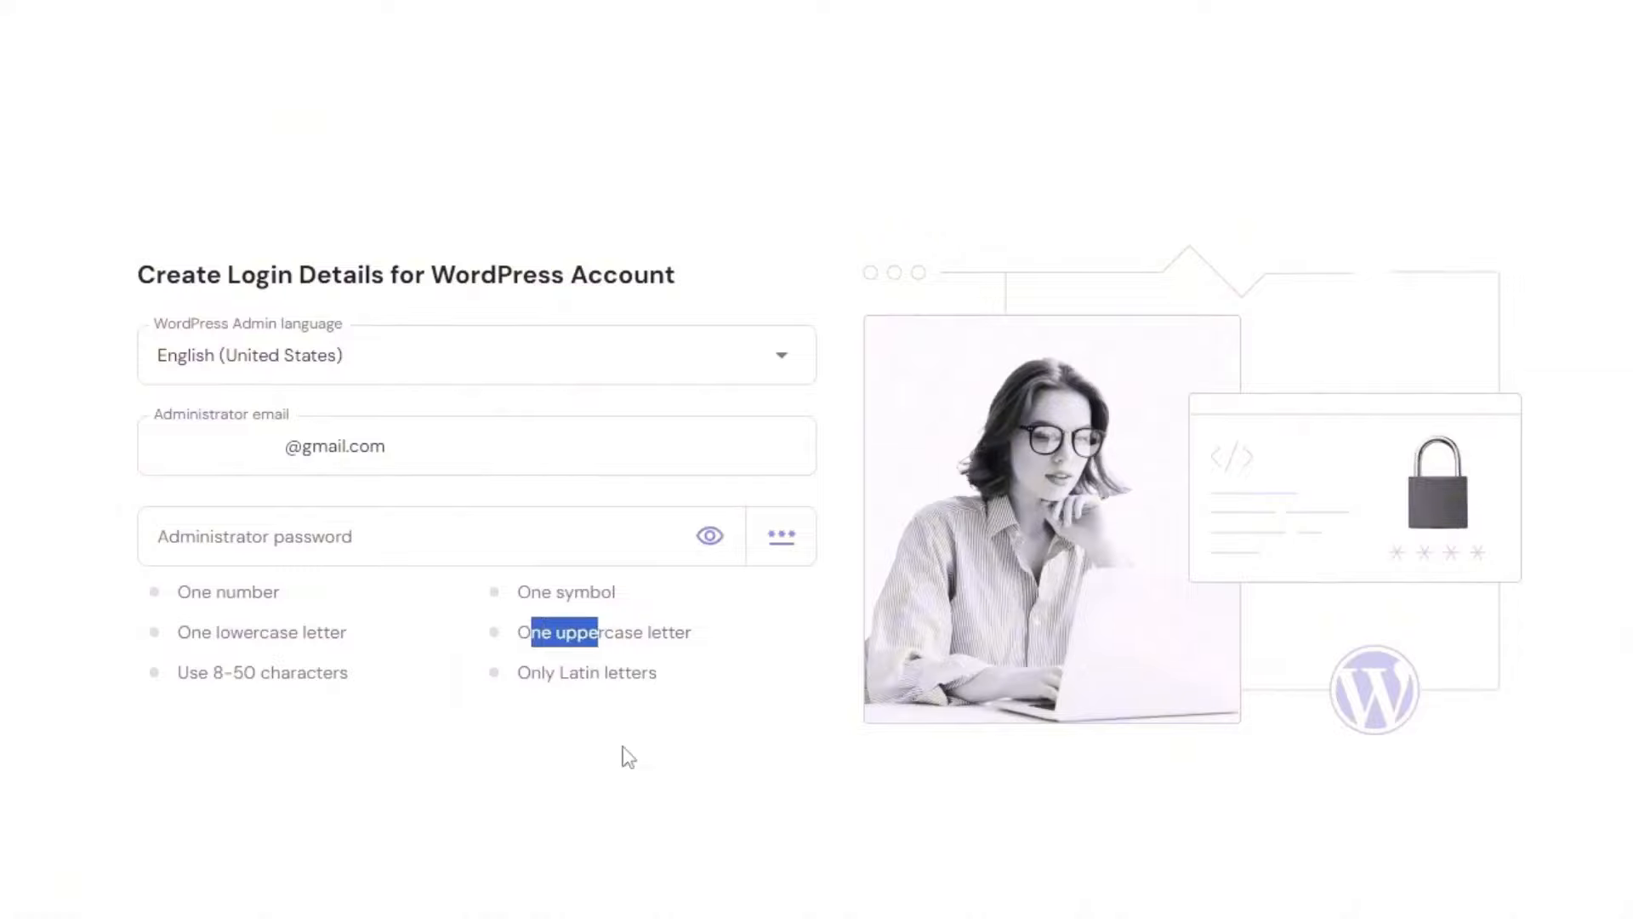
left_click(350, 541)
key("ctrl+v")
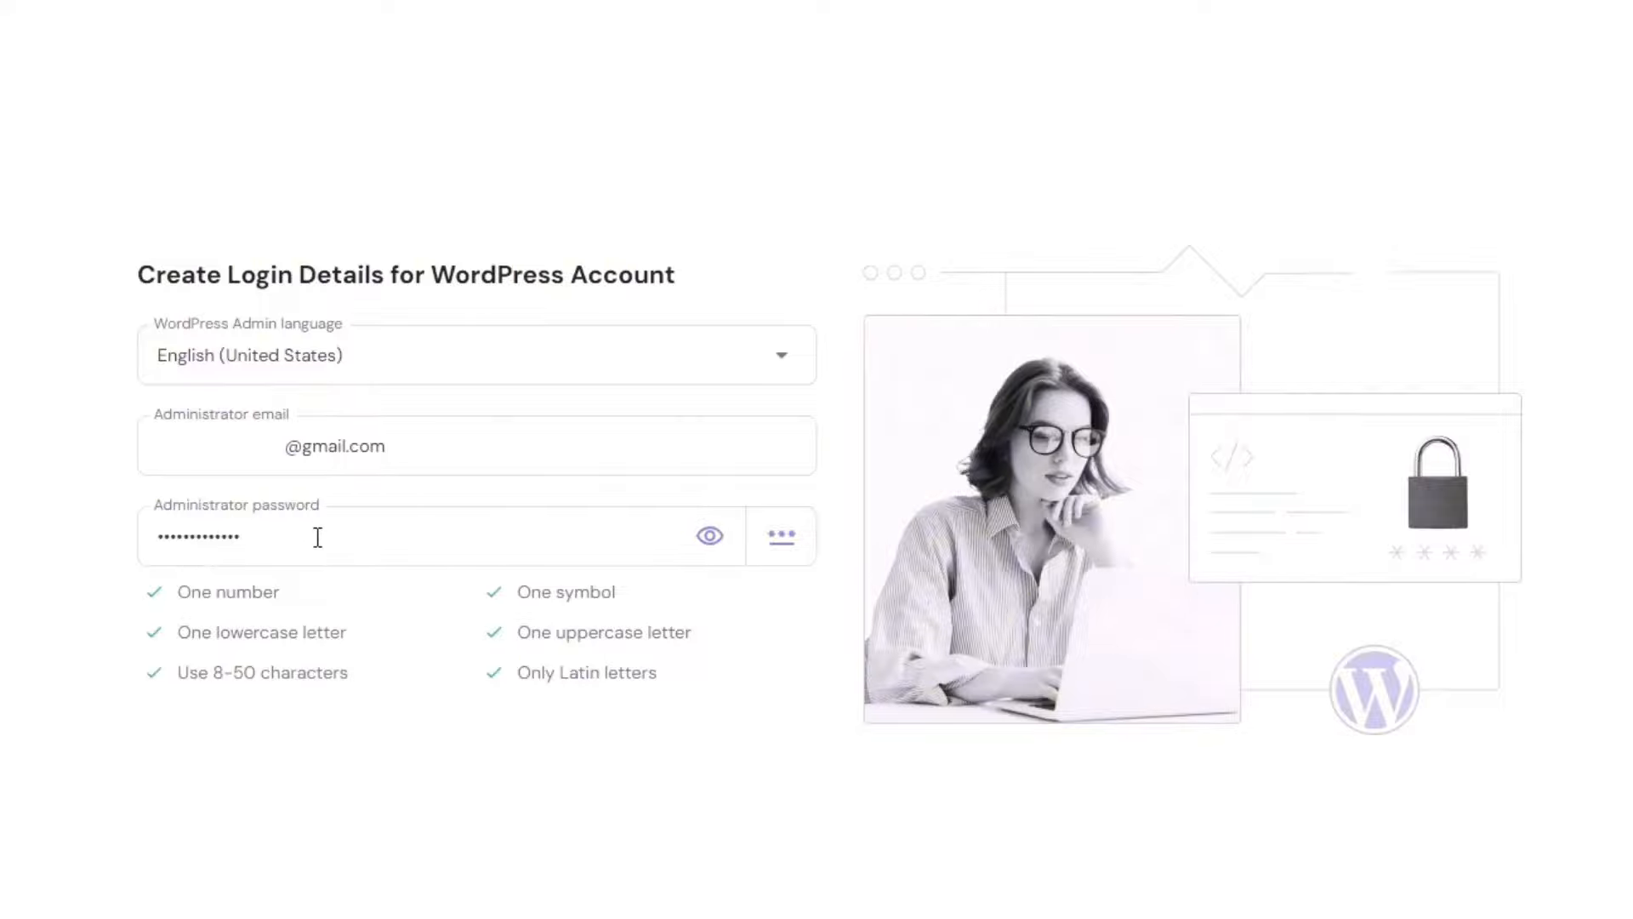
left_click(1331, 867)
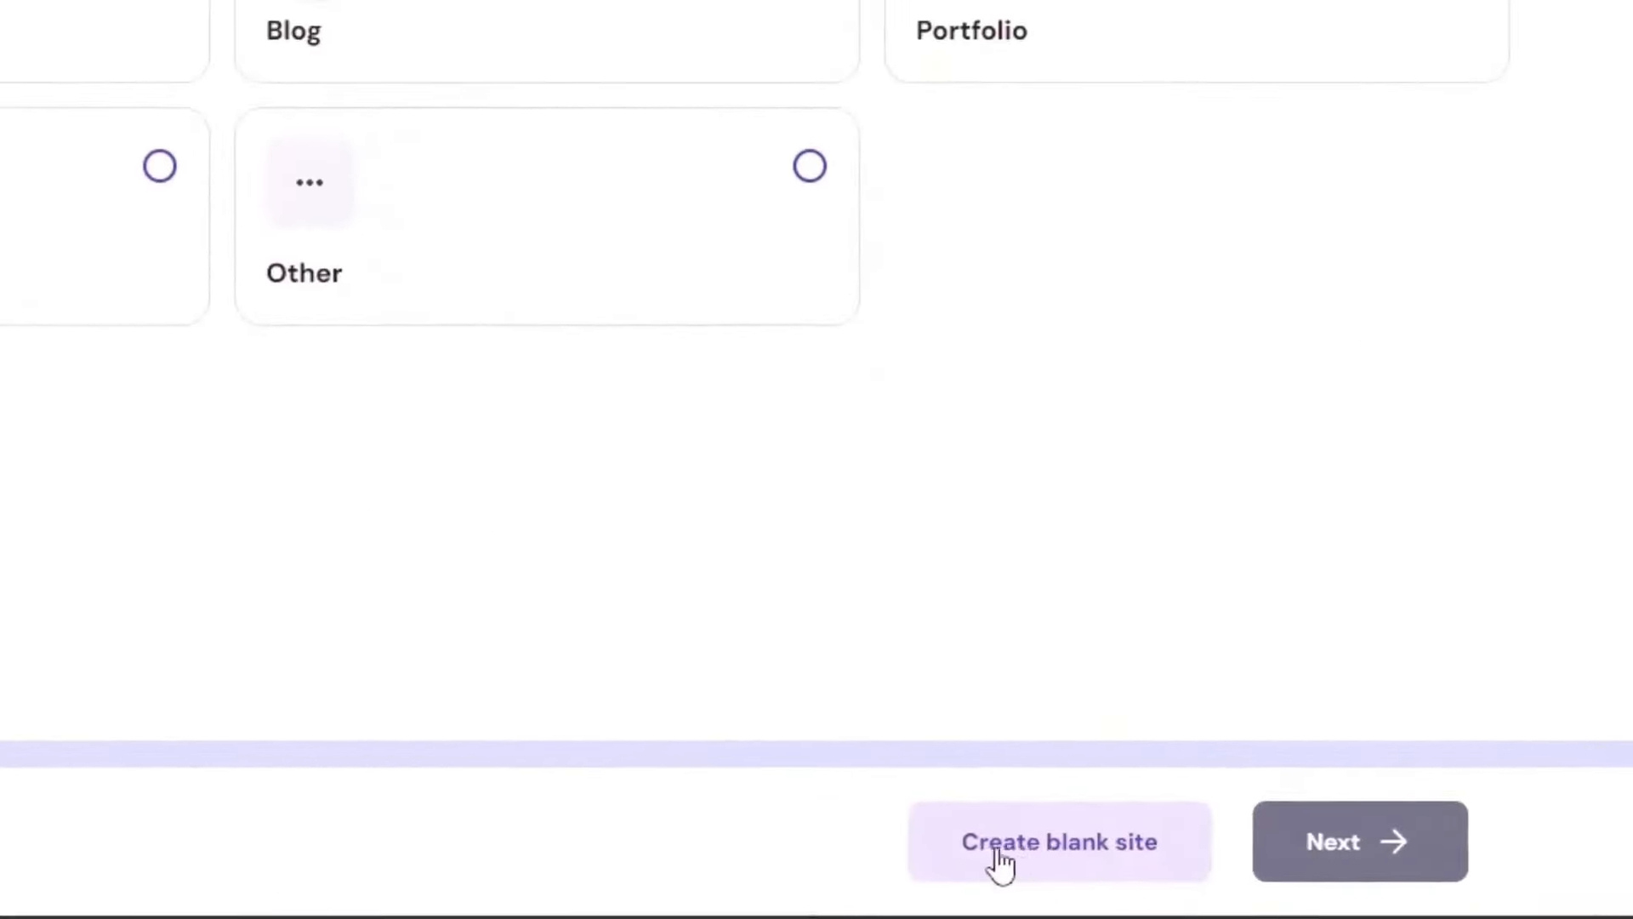
Step: Start a blank site and choose the owned domain panduanweb.my.id
left_click(1057, 844)
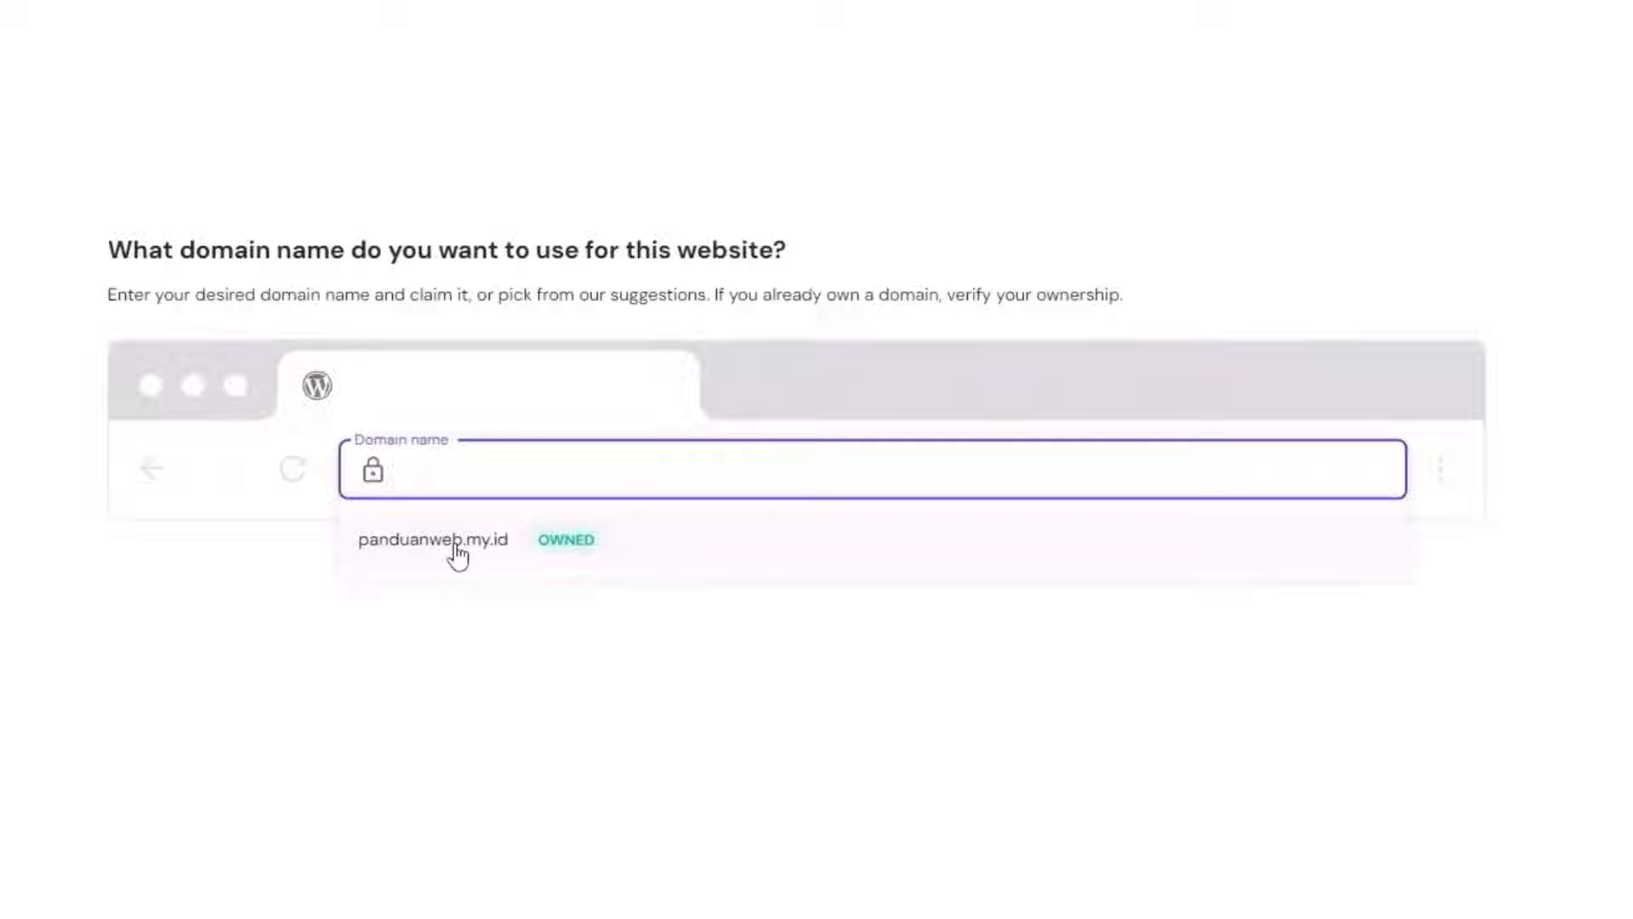
left_click(457, 557)
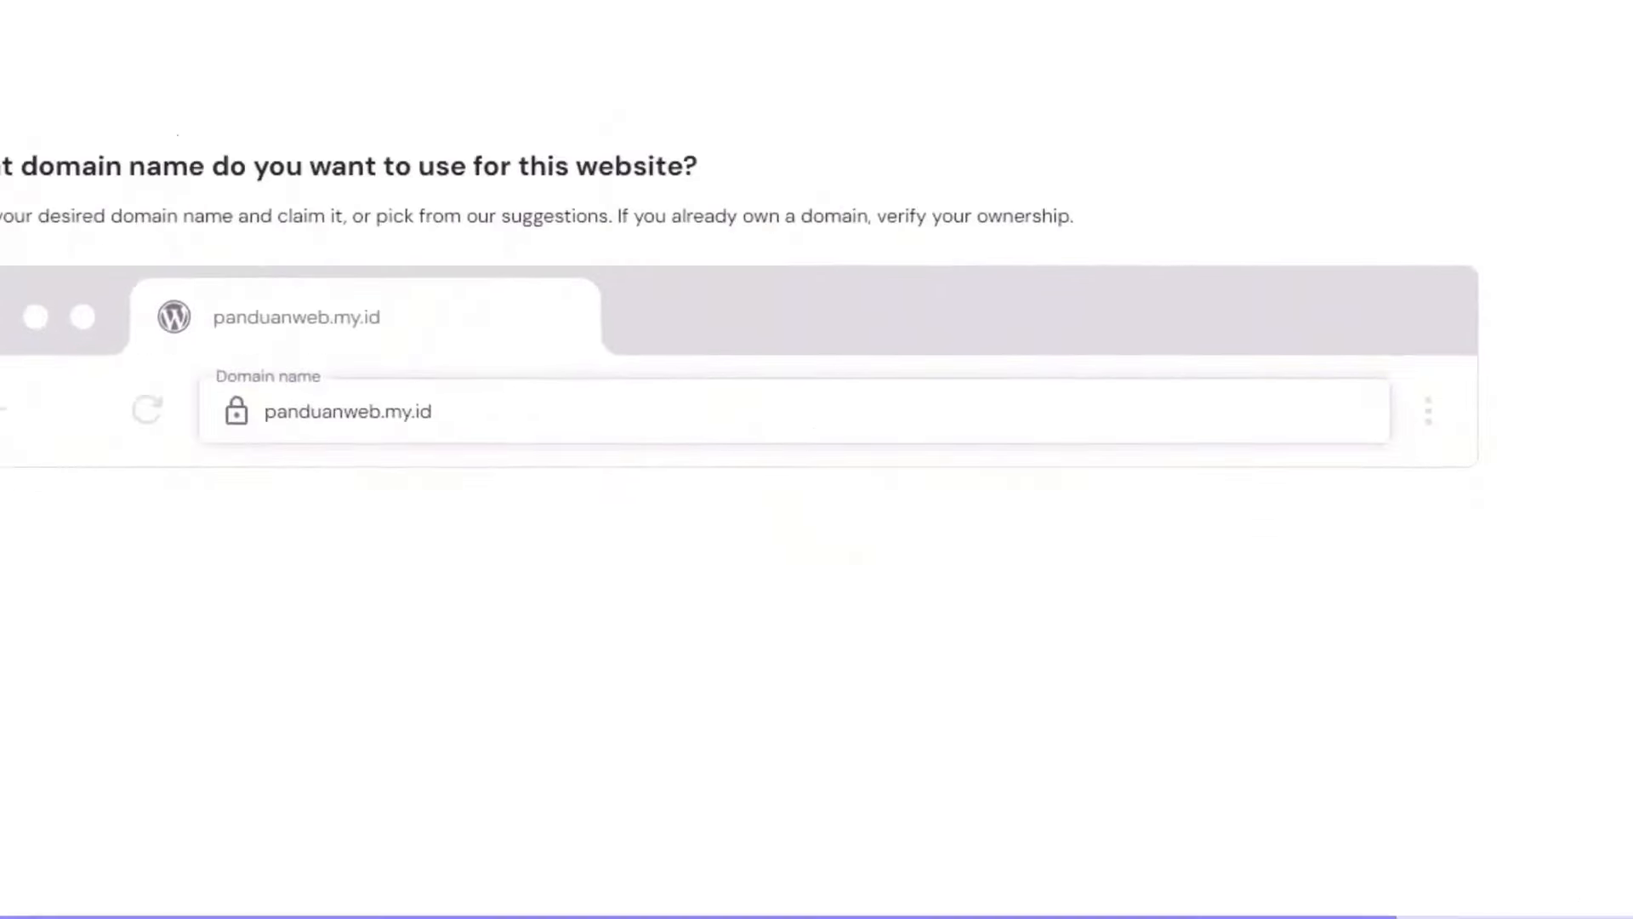
left_click(1385, 831)
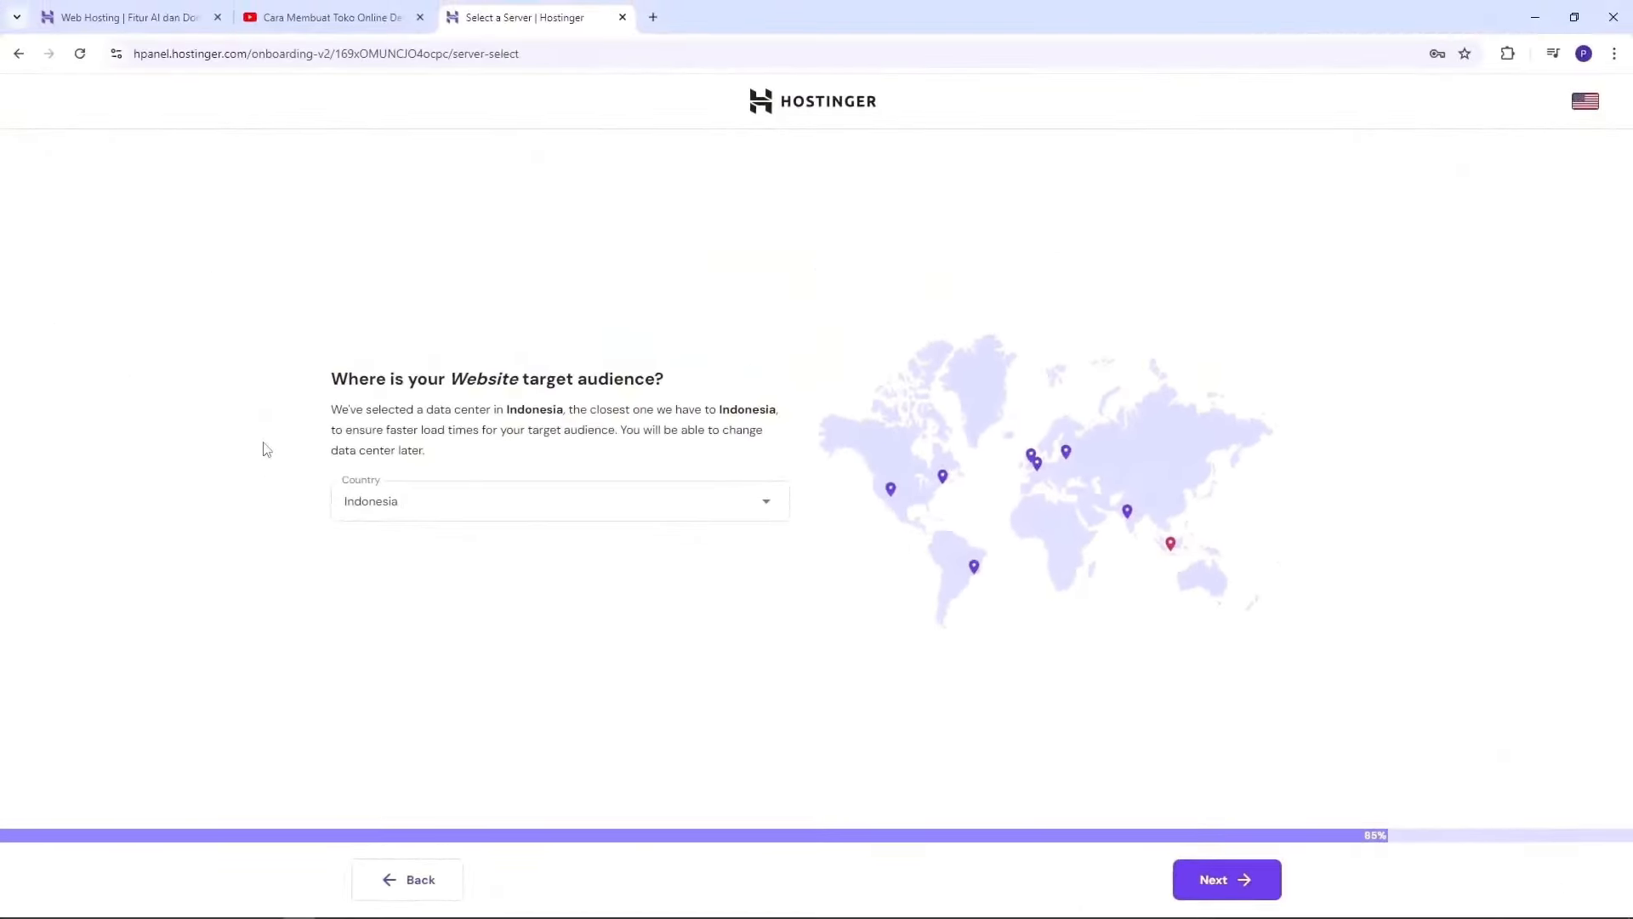
Step: Keep Indonesia as the target audience country and data center
left_click(536, 507)
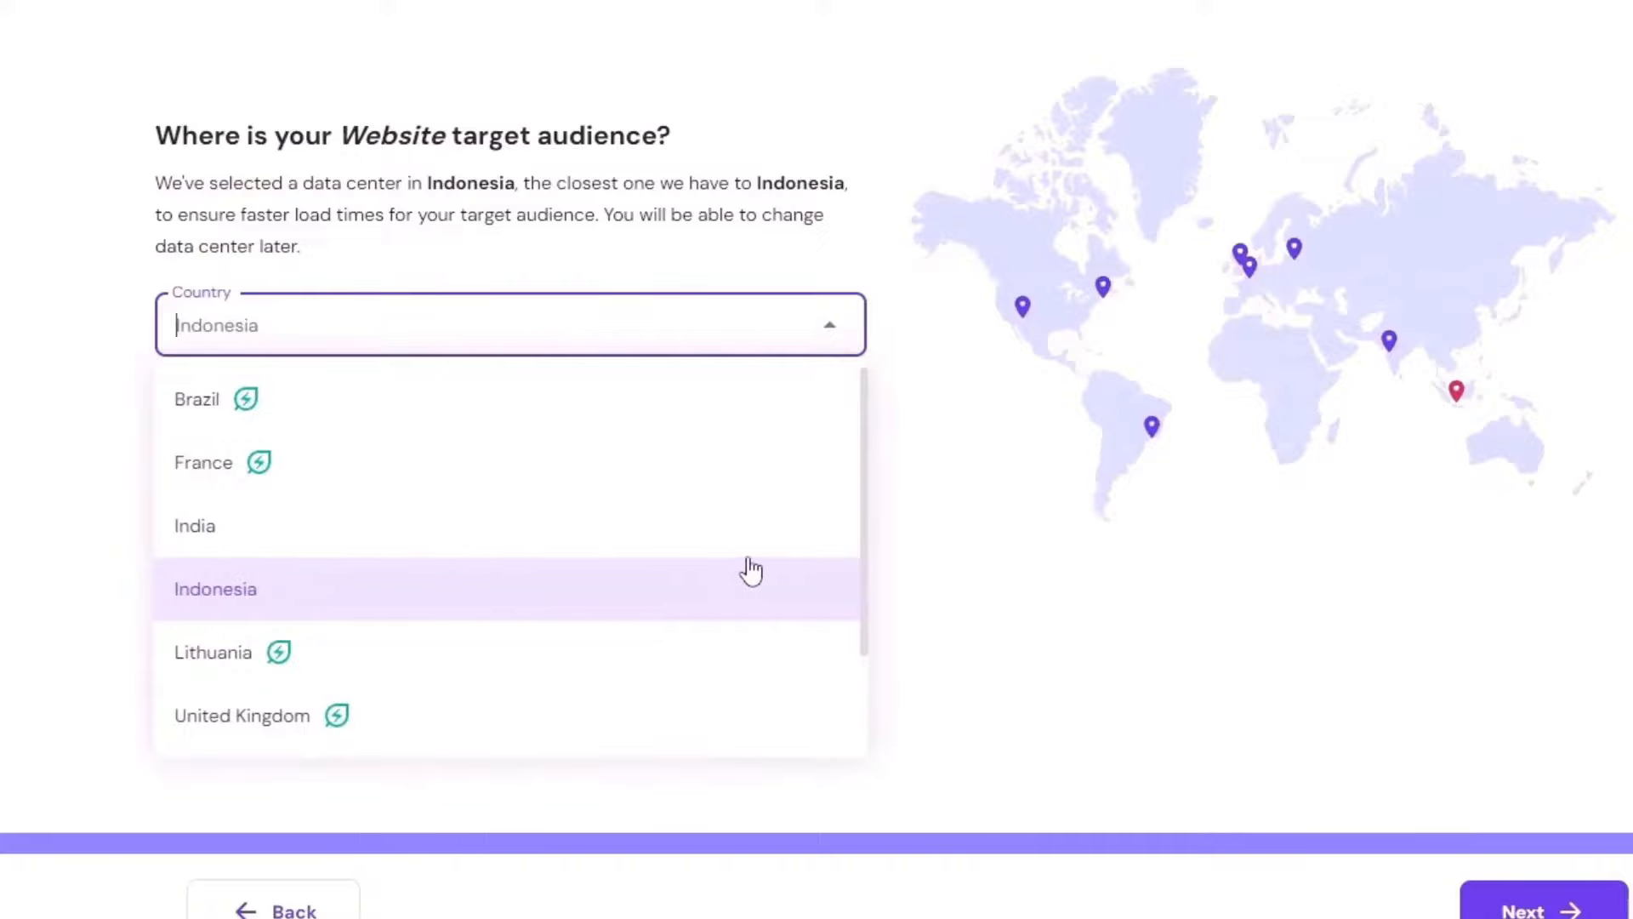
scroll(748, 572, "down", 2)
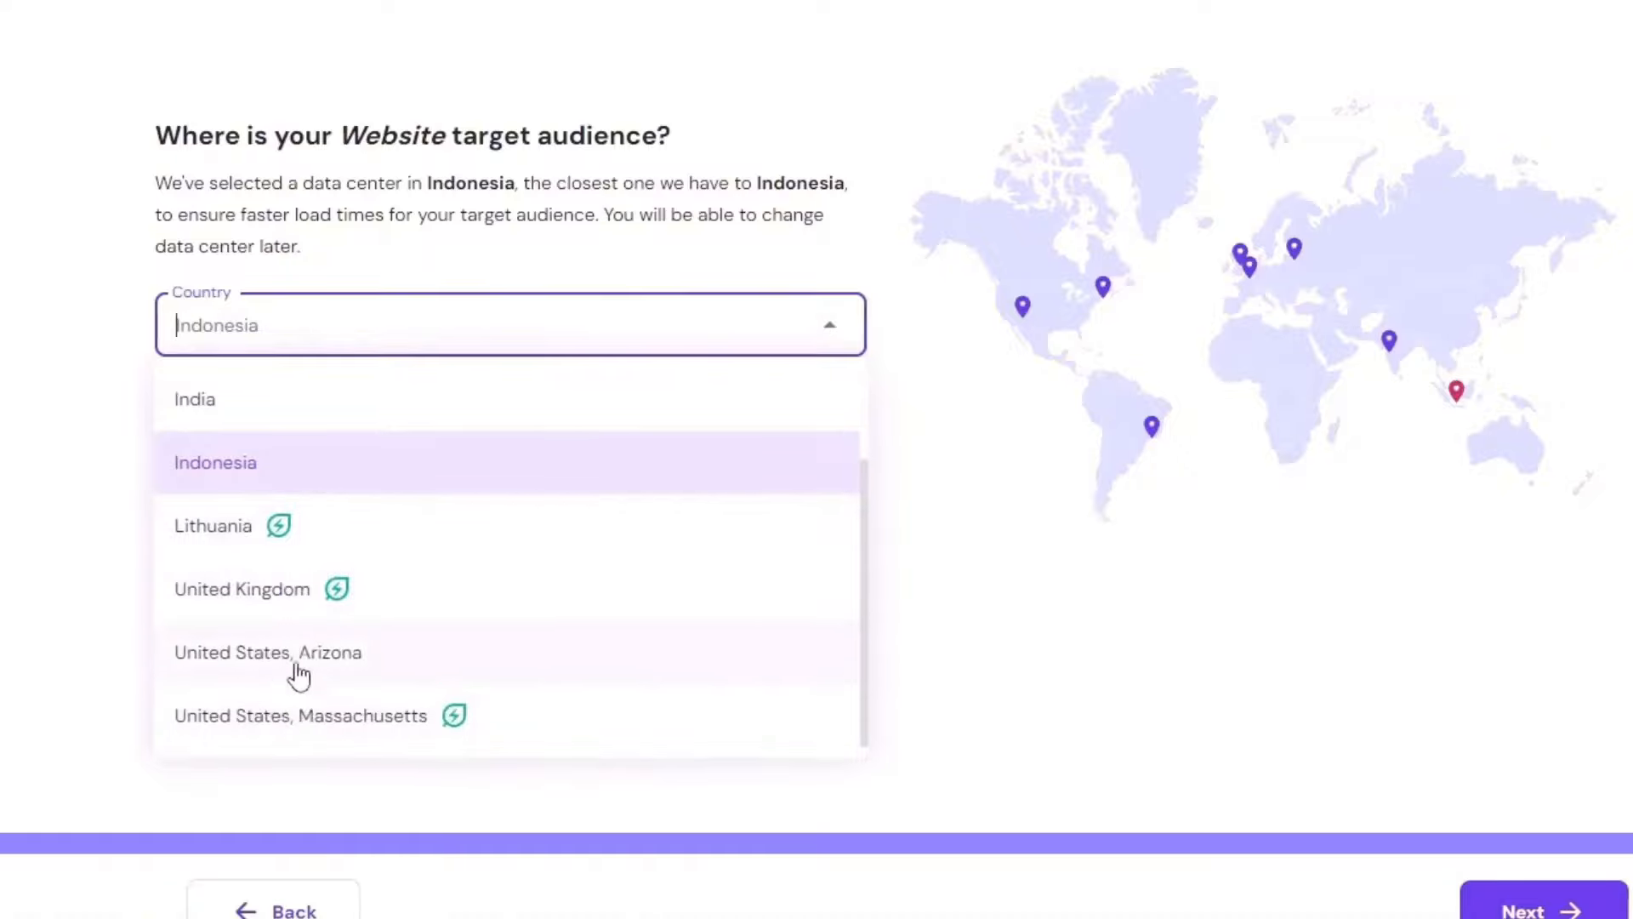
scroll(561, 485, "up", 2)
left_click(1276, 670)
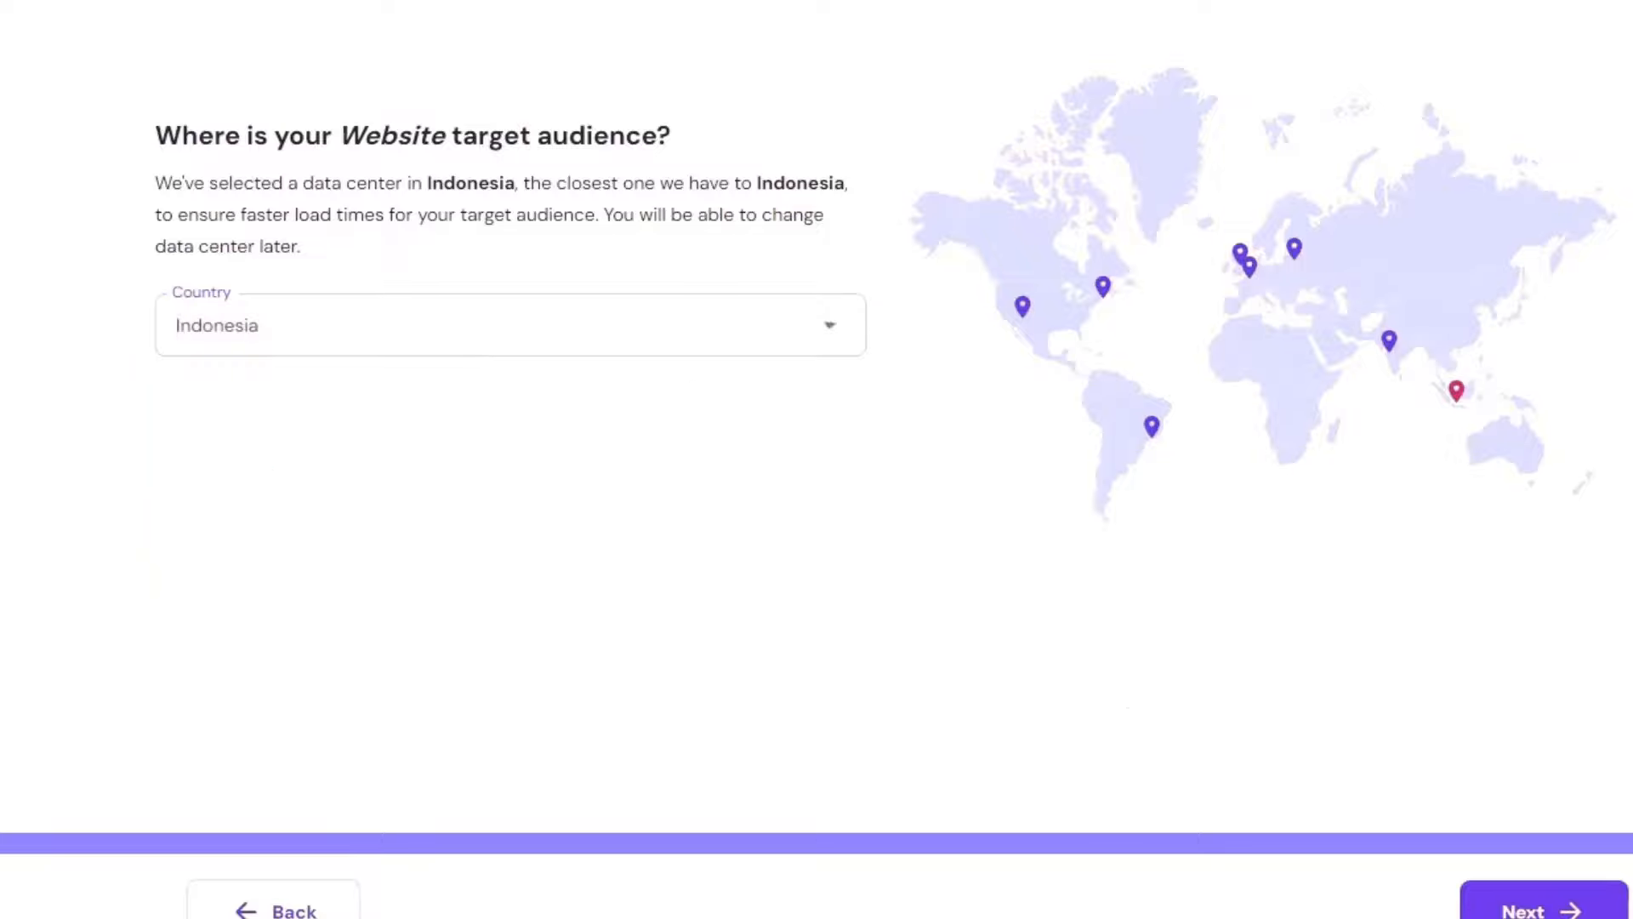
Step: Install WordPress and wait for the panduanweb.my.id dashboard to load
left_click(1523, 910)
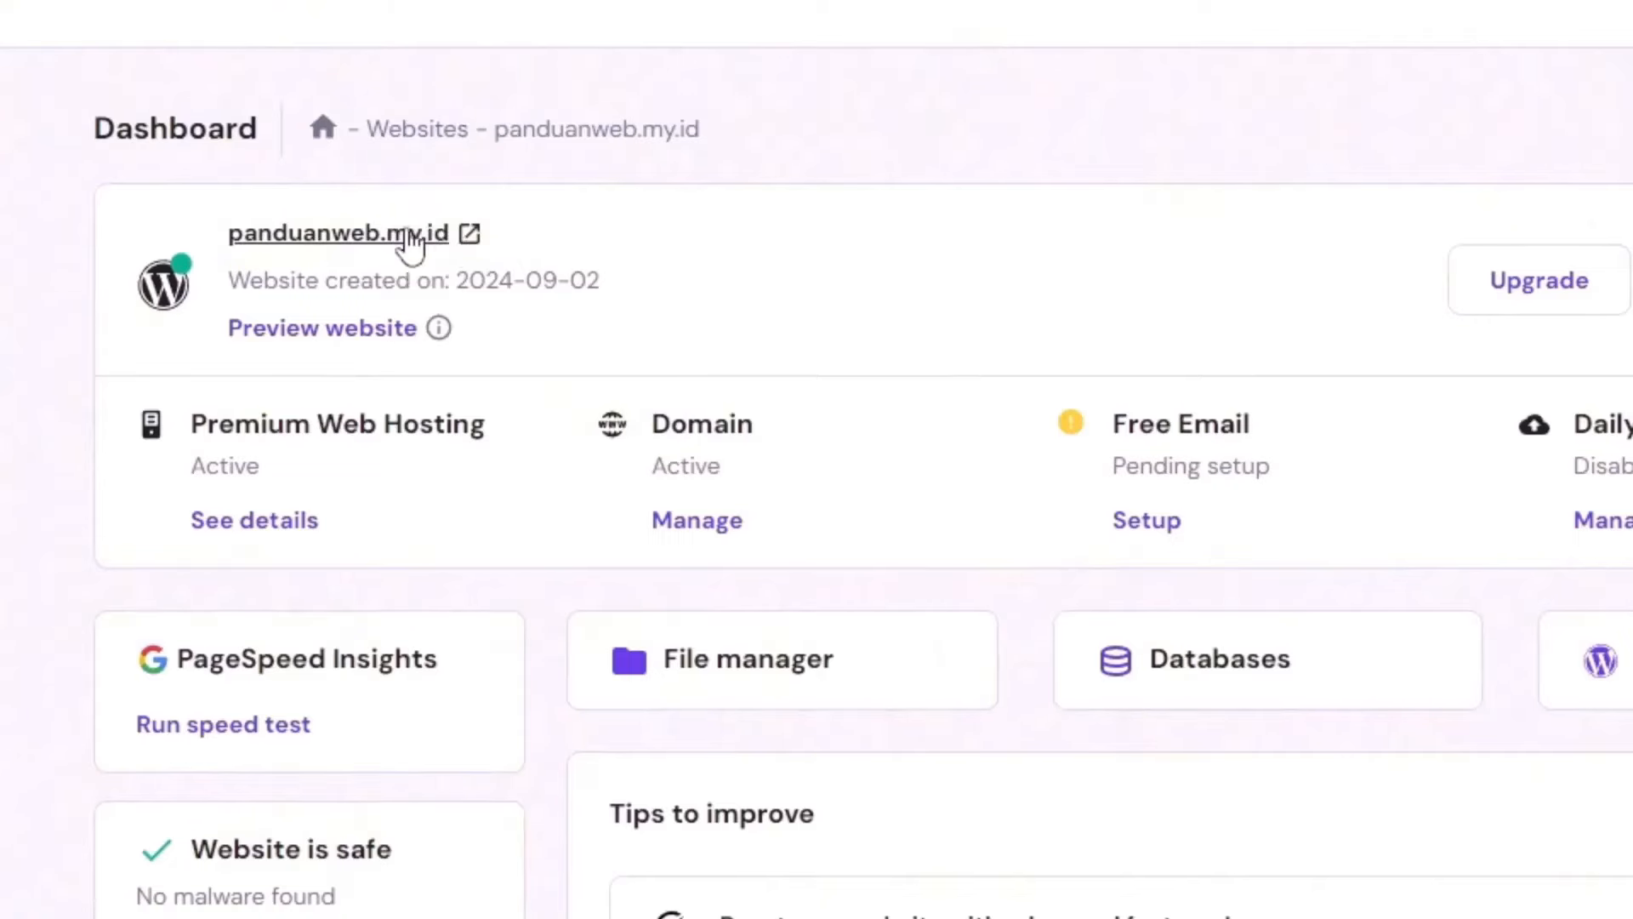
Step: Open the live panduanweb.my.id site in a new tab and scroll its homepage
left_click(386, 247)
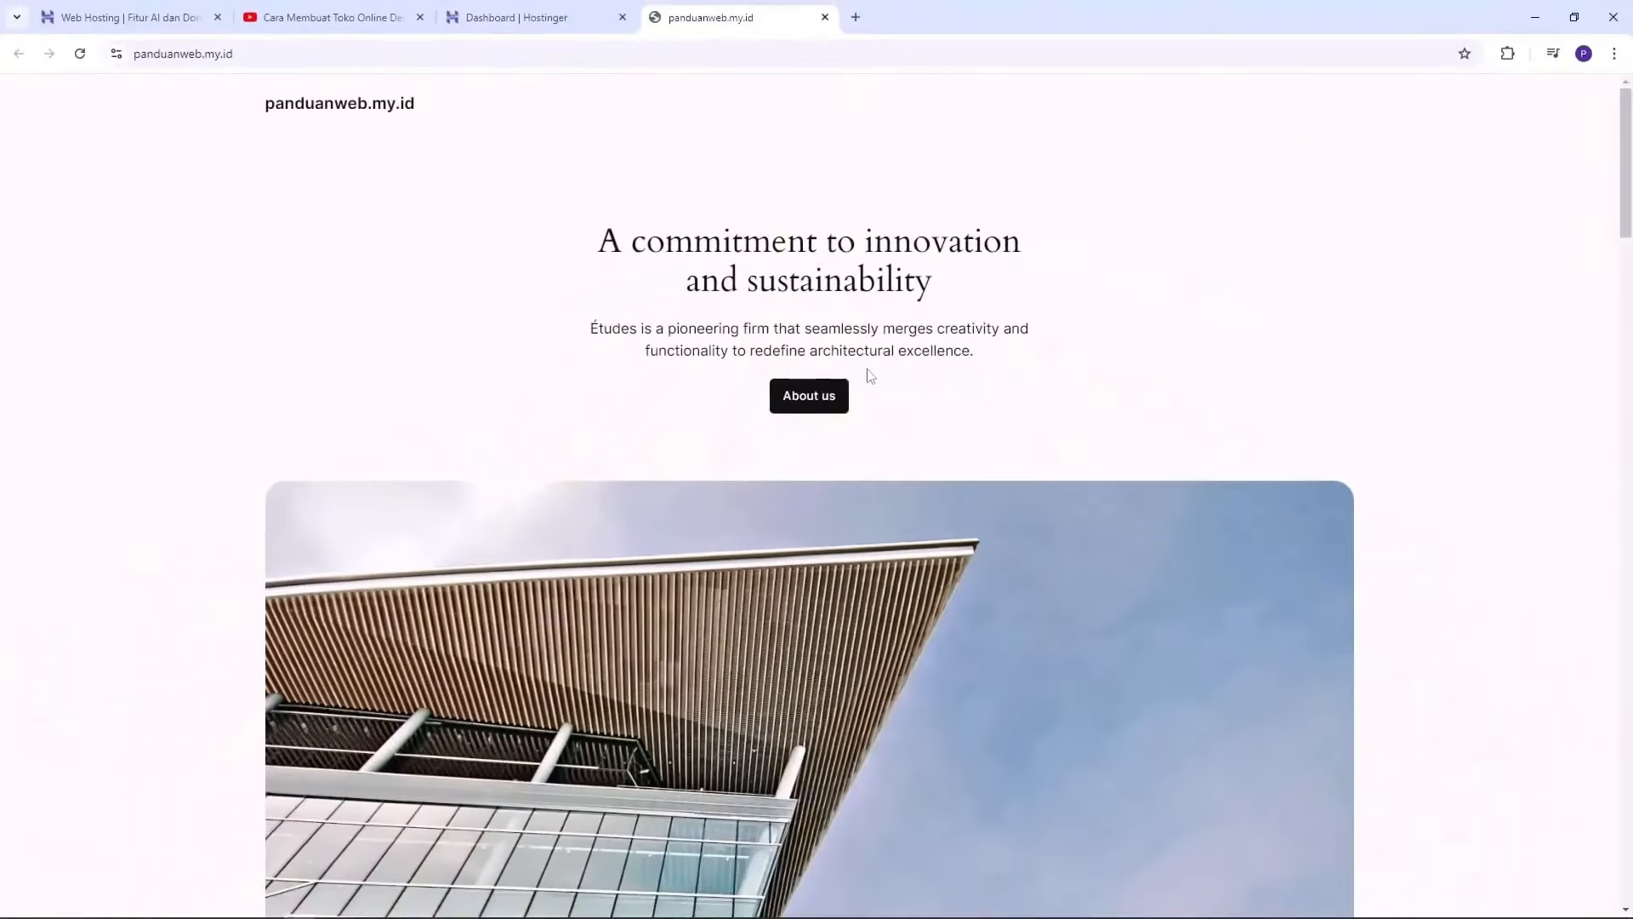
scroll(1395, 370, "down", 14)
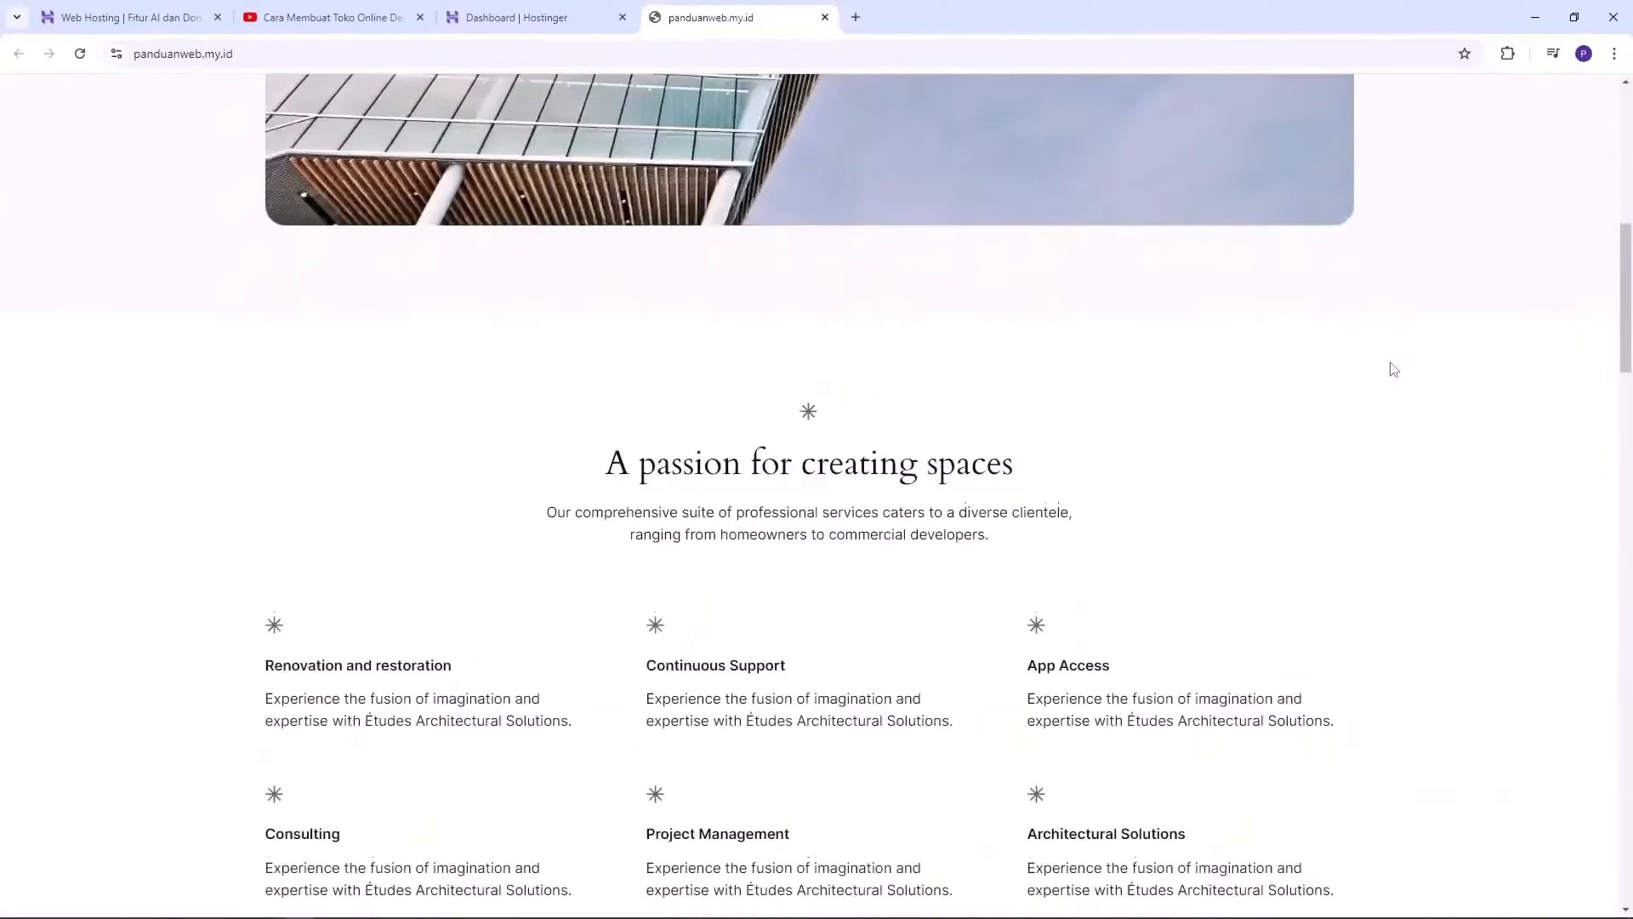
scroll(1393, 368, "up", 15)
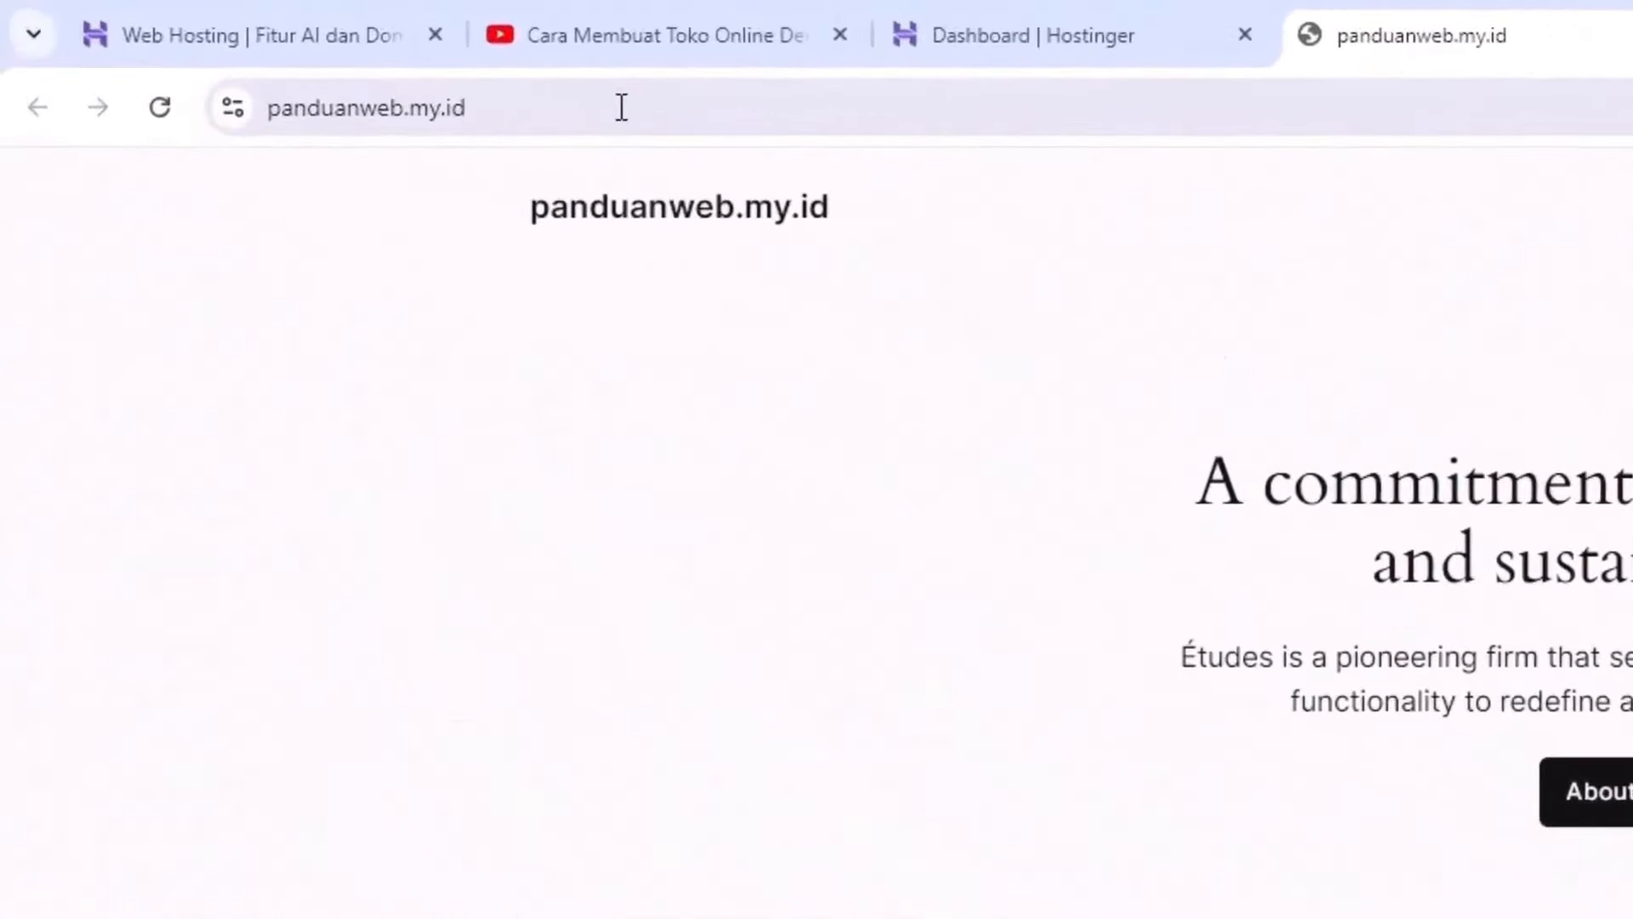
left_click(311, 54)
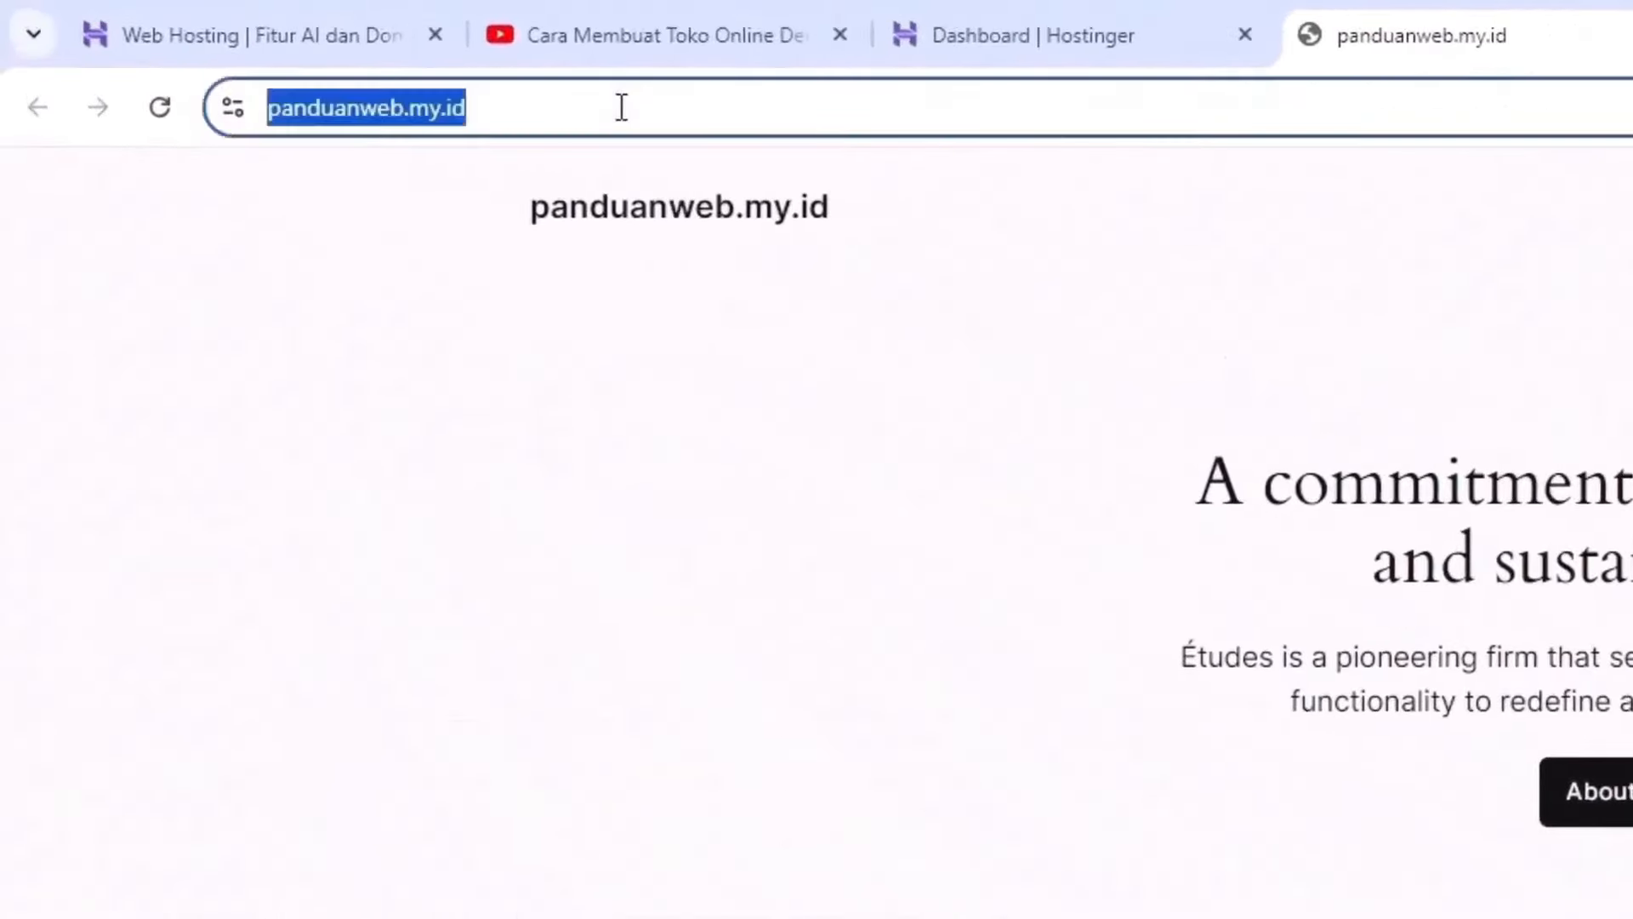
left_click(691, 107)
left_click_drag(566, 107, 266, 102)
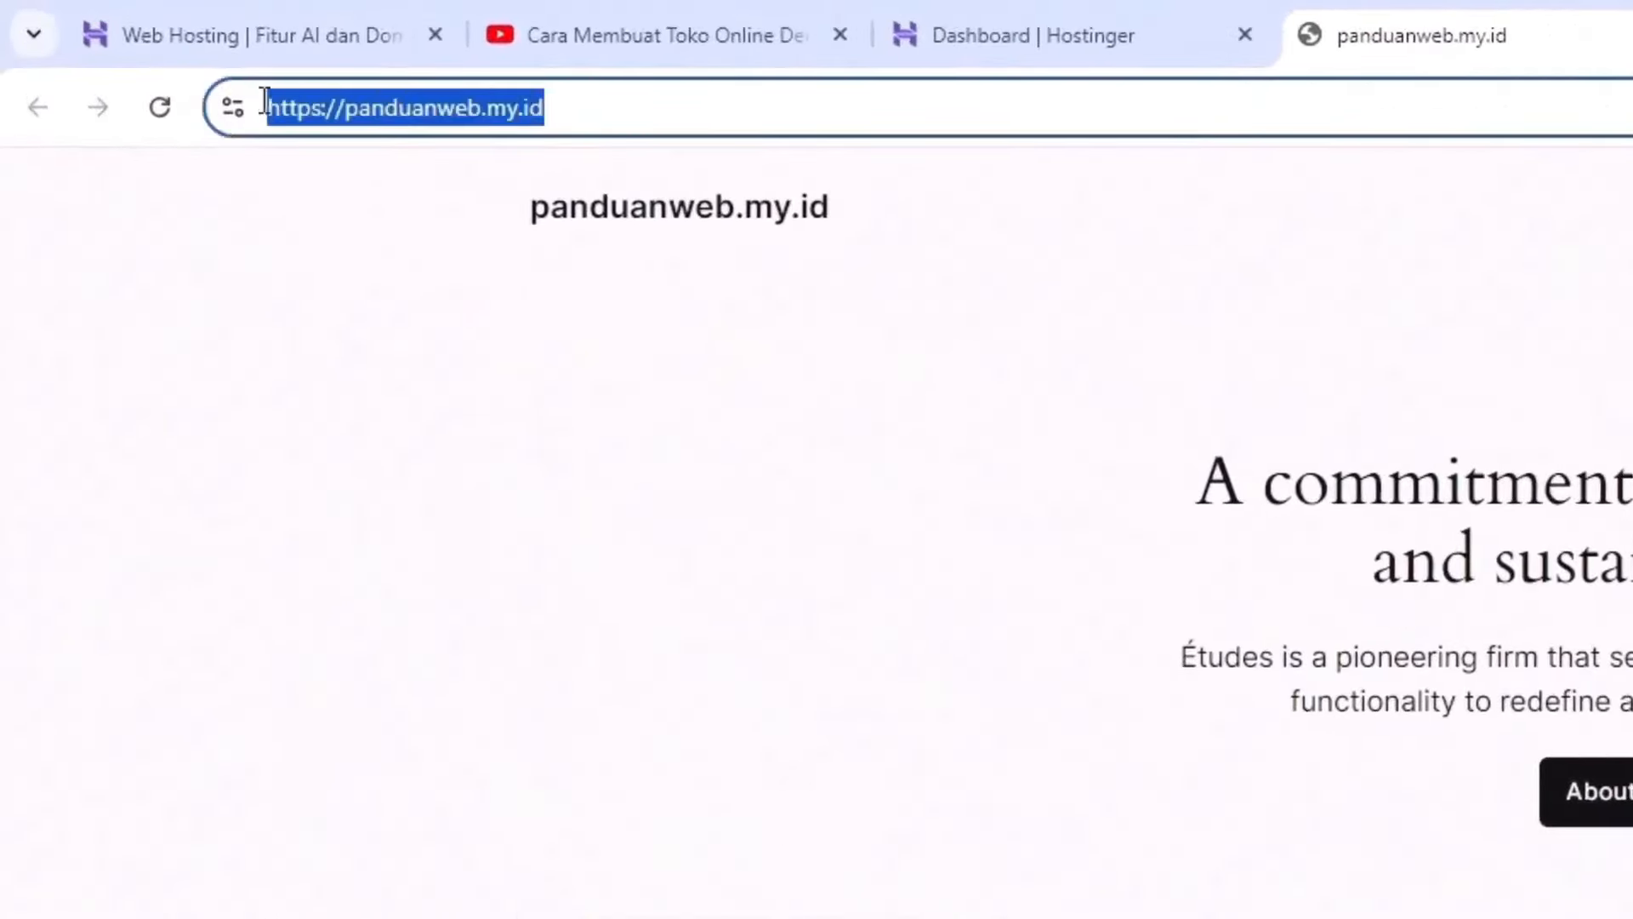
left_click(627, 119)
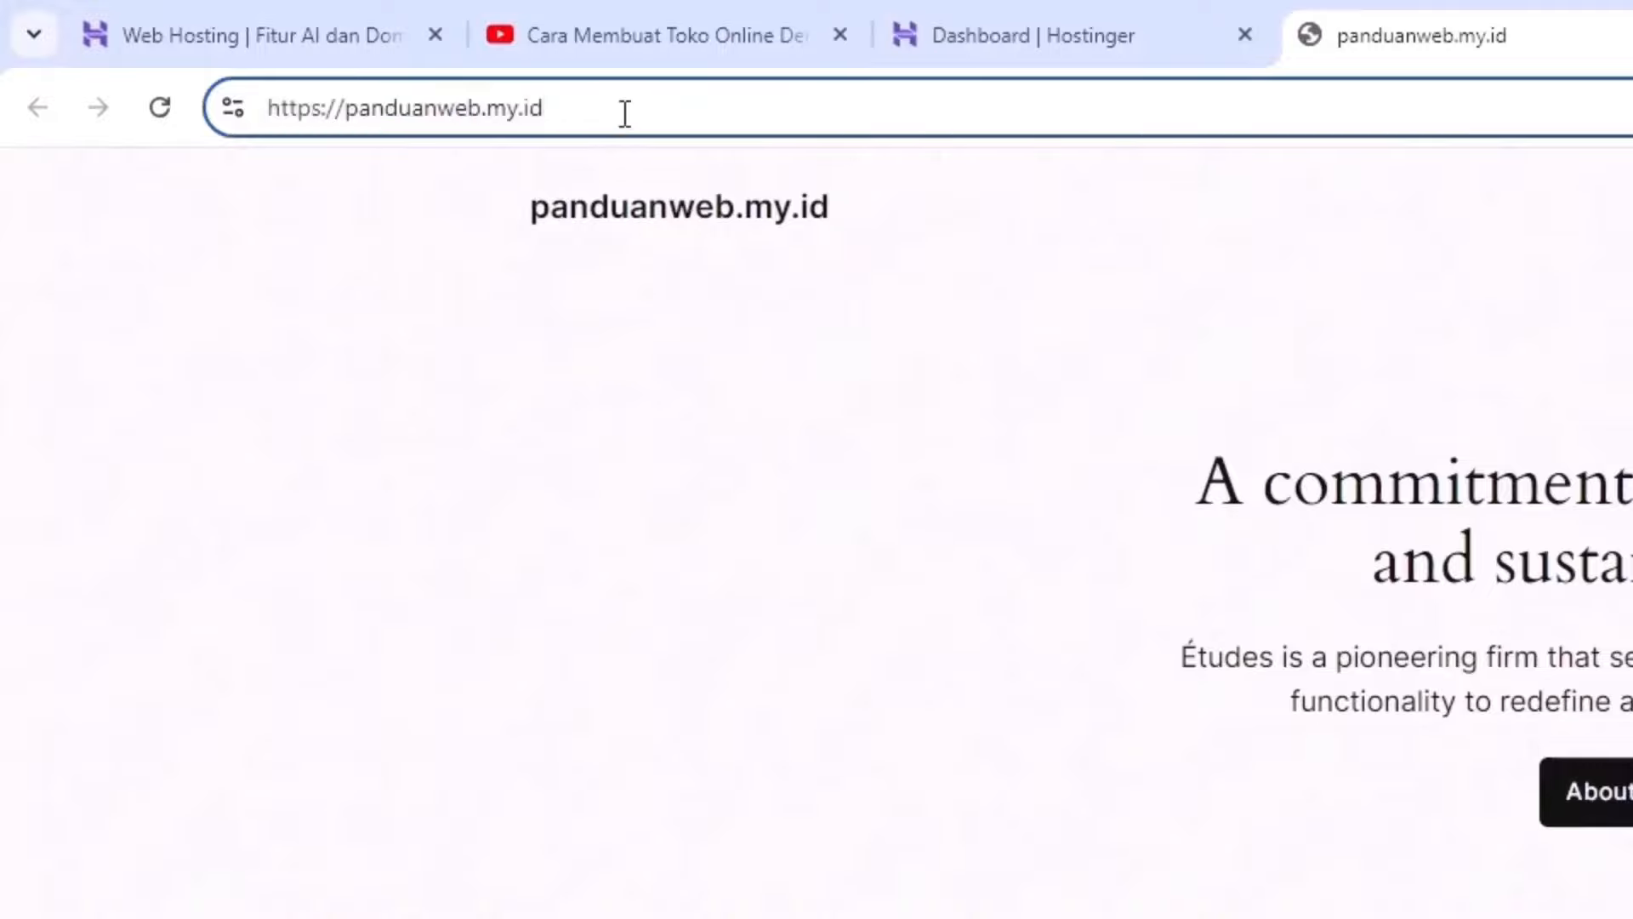
left_click_drag(616, 106, 265, 106)
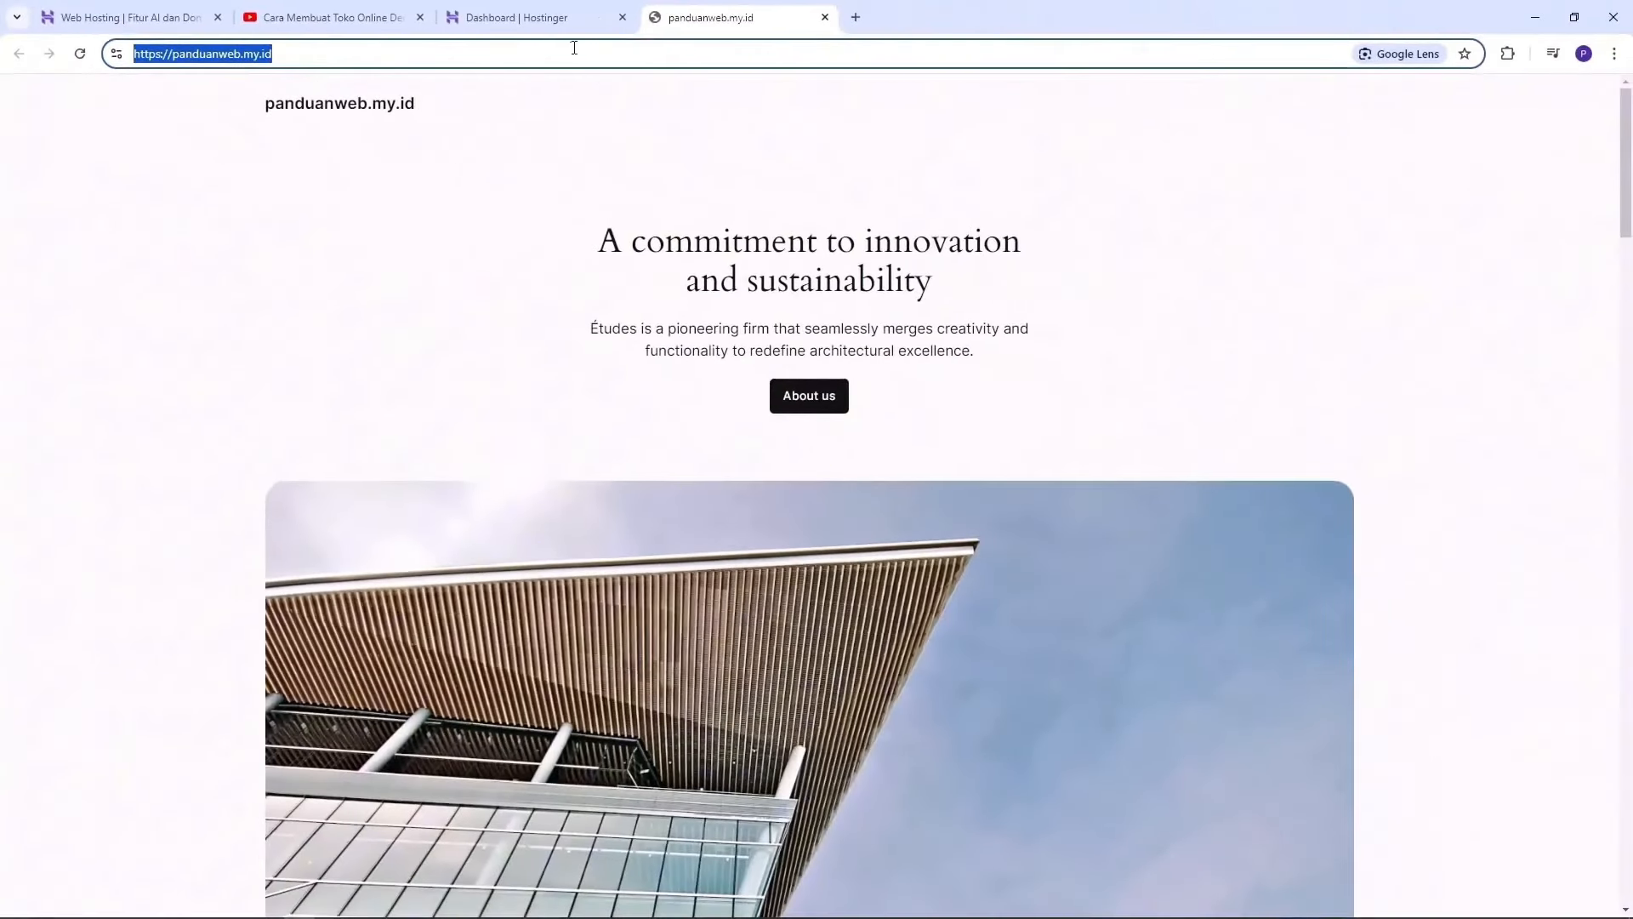
left_click(411, 231)
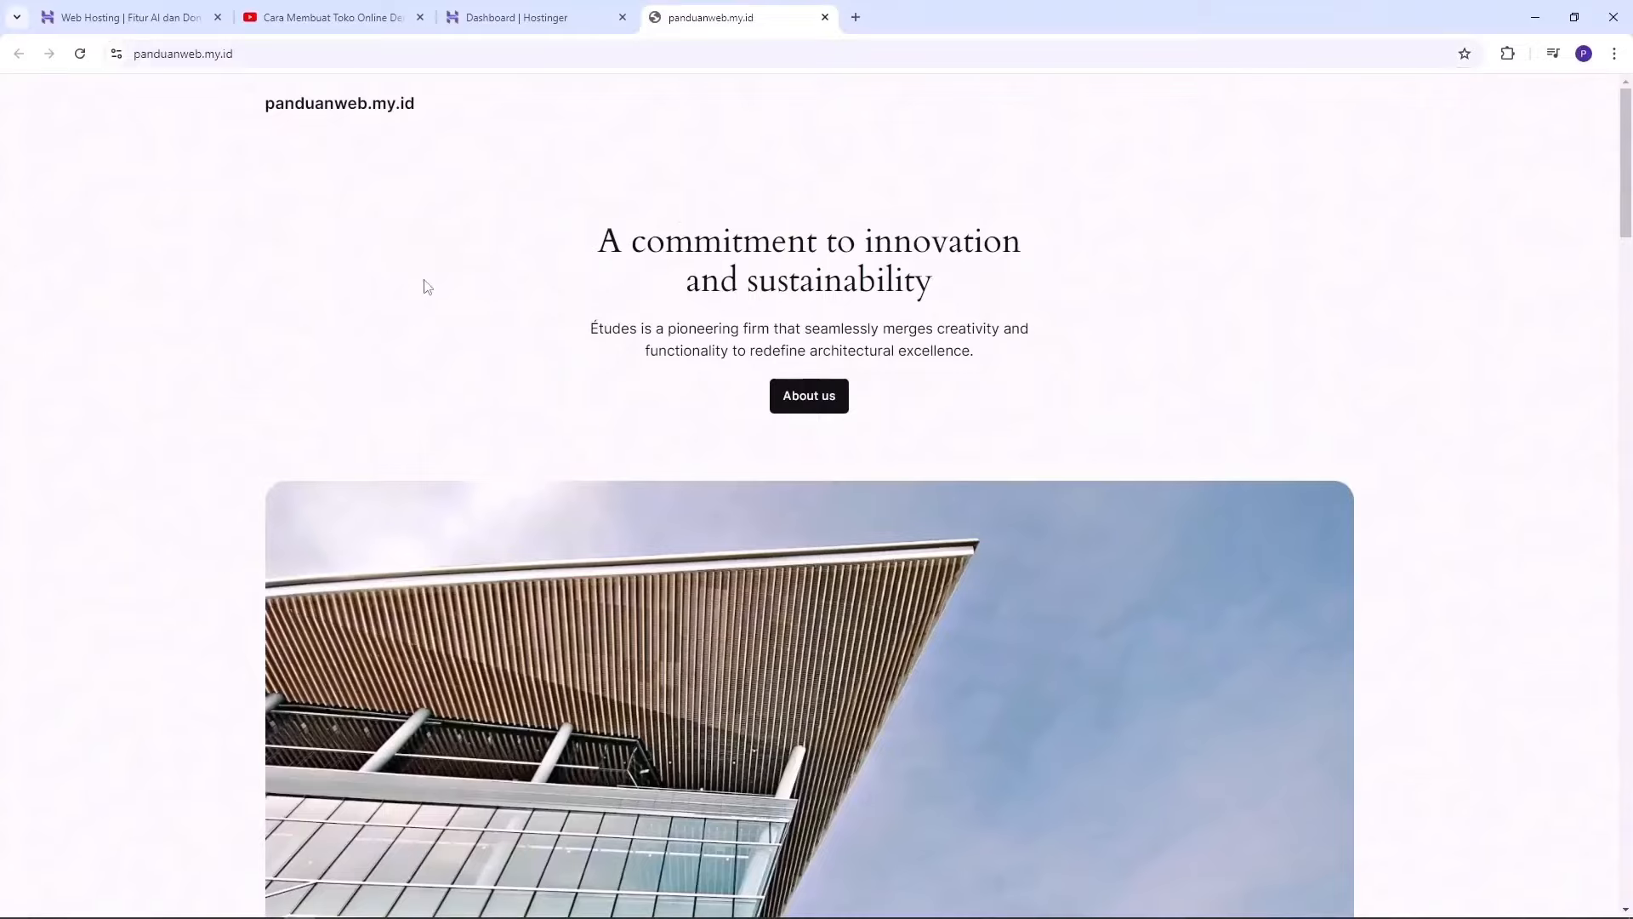
left_click(298, 53)
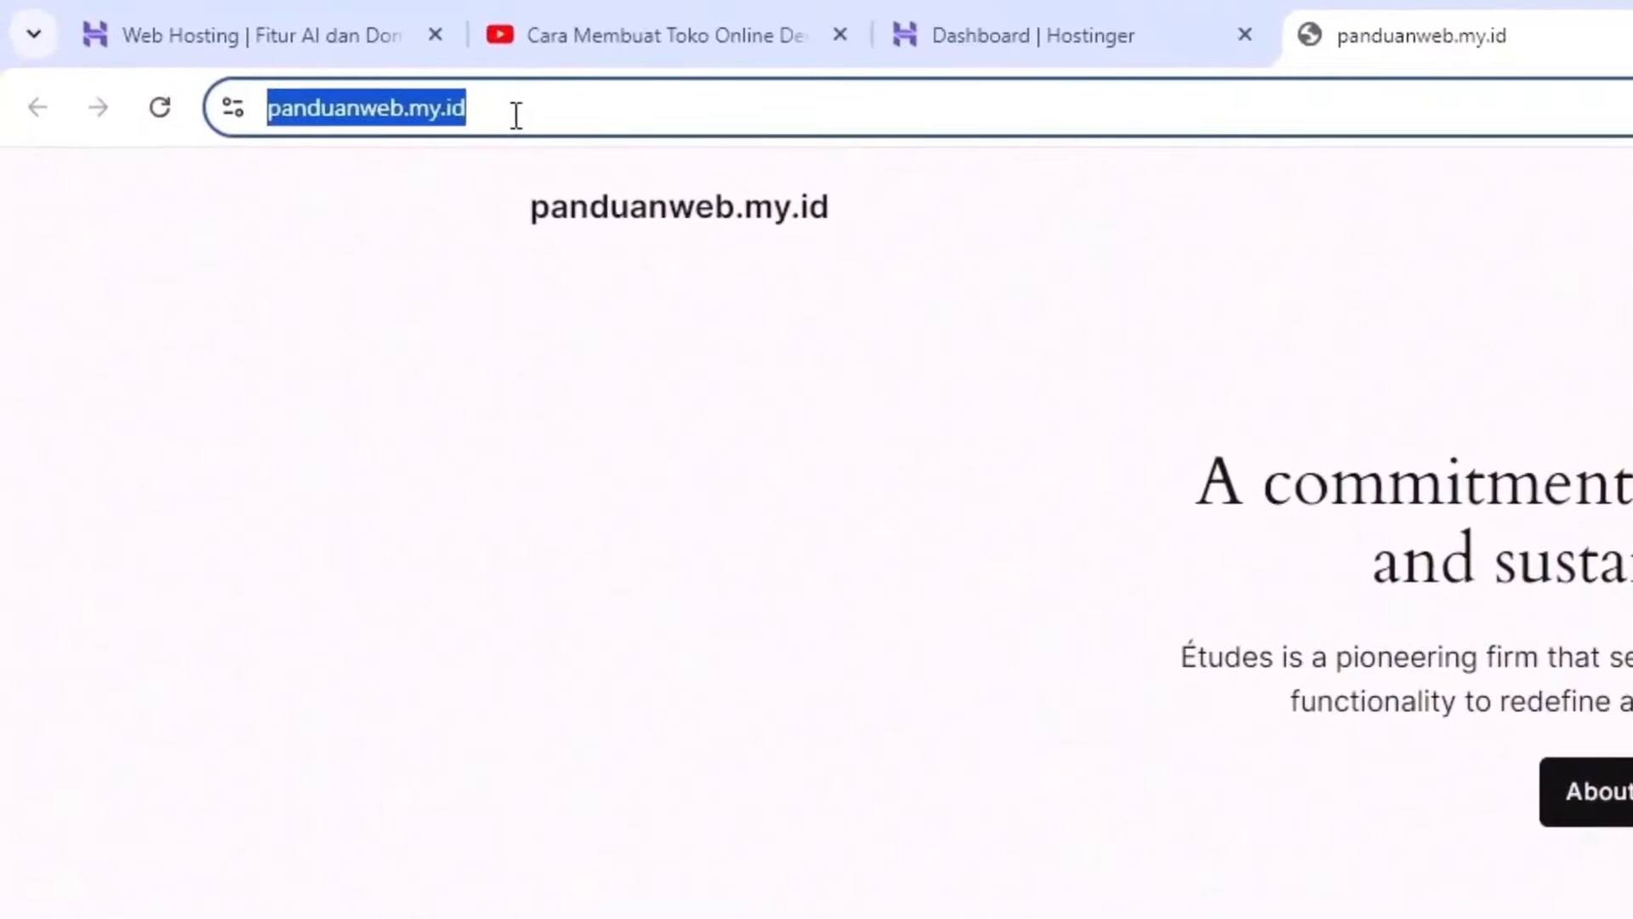
left_click(473, 109)
left_click_drag(616, 113, 240, 110)
left_click(640, 110)
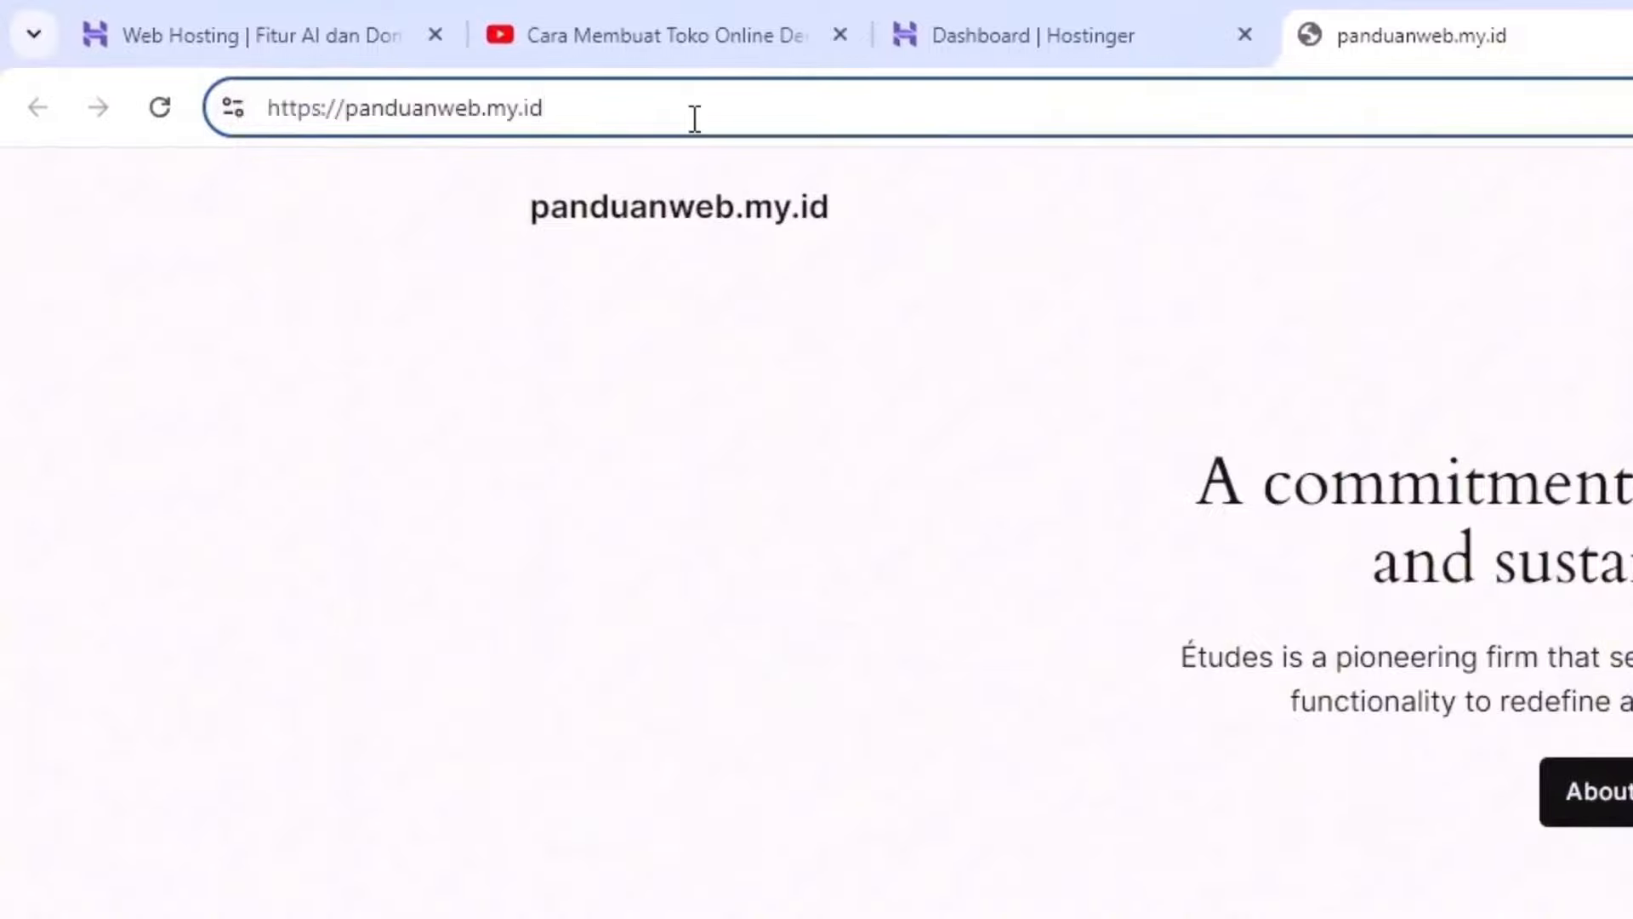
type("/")
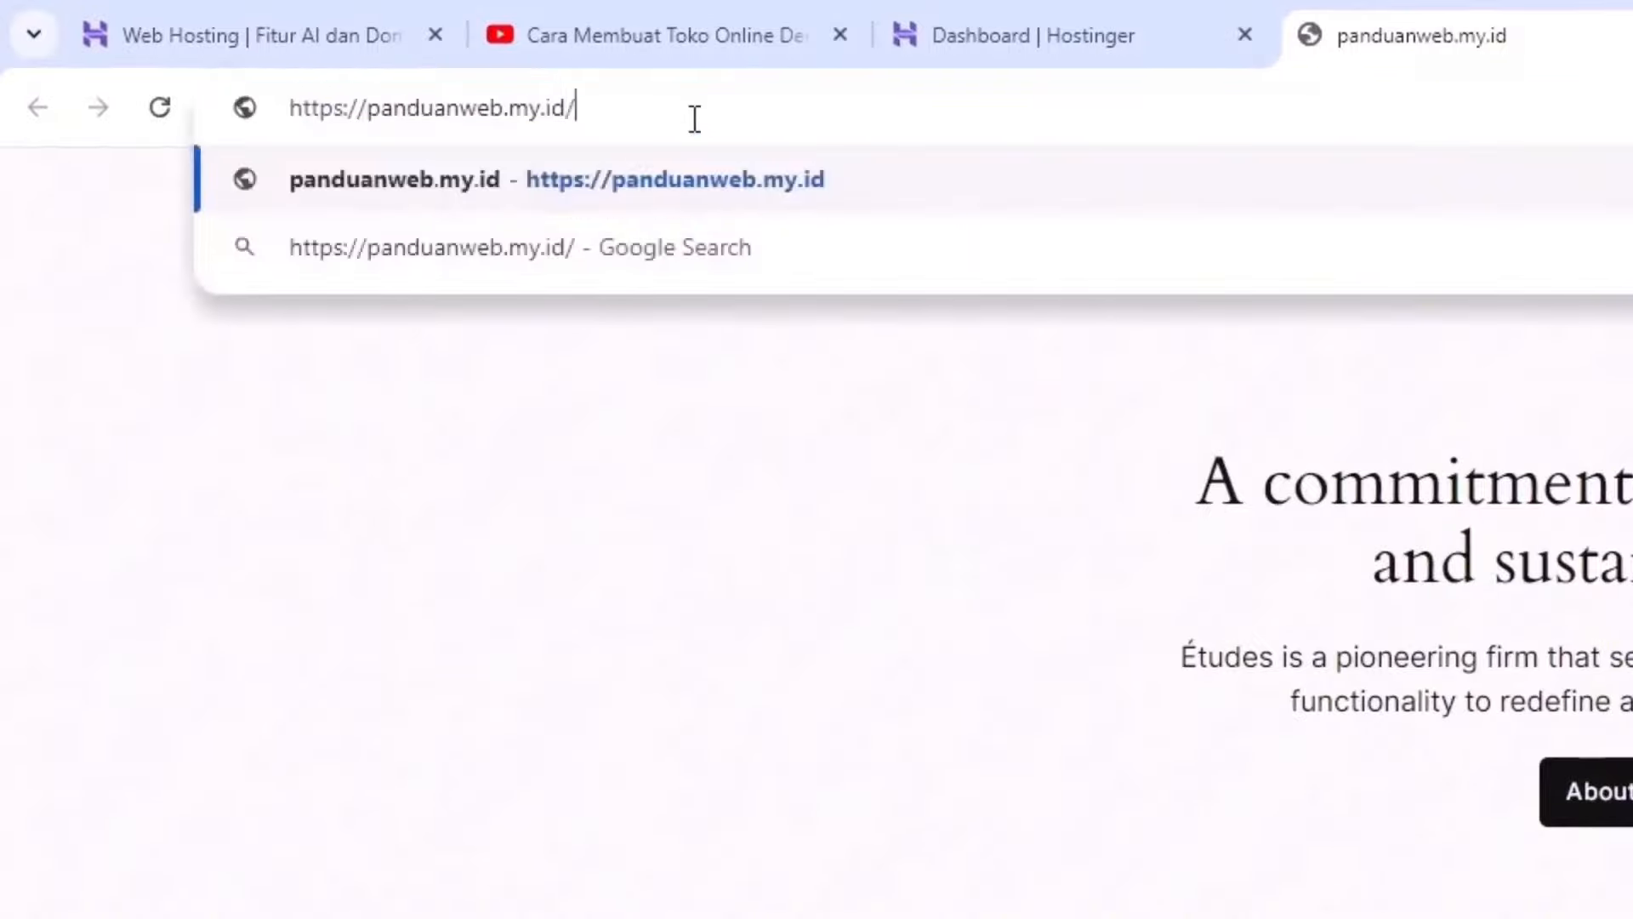
type("w")
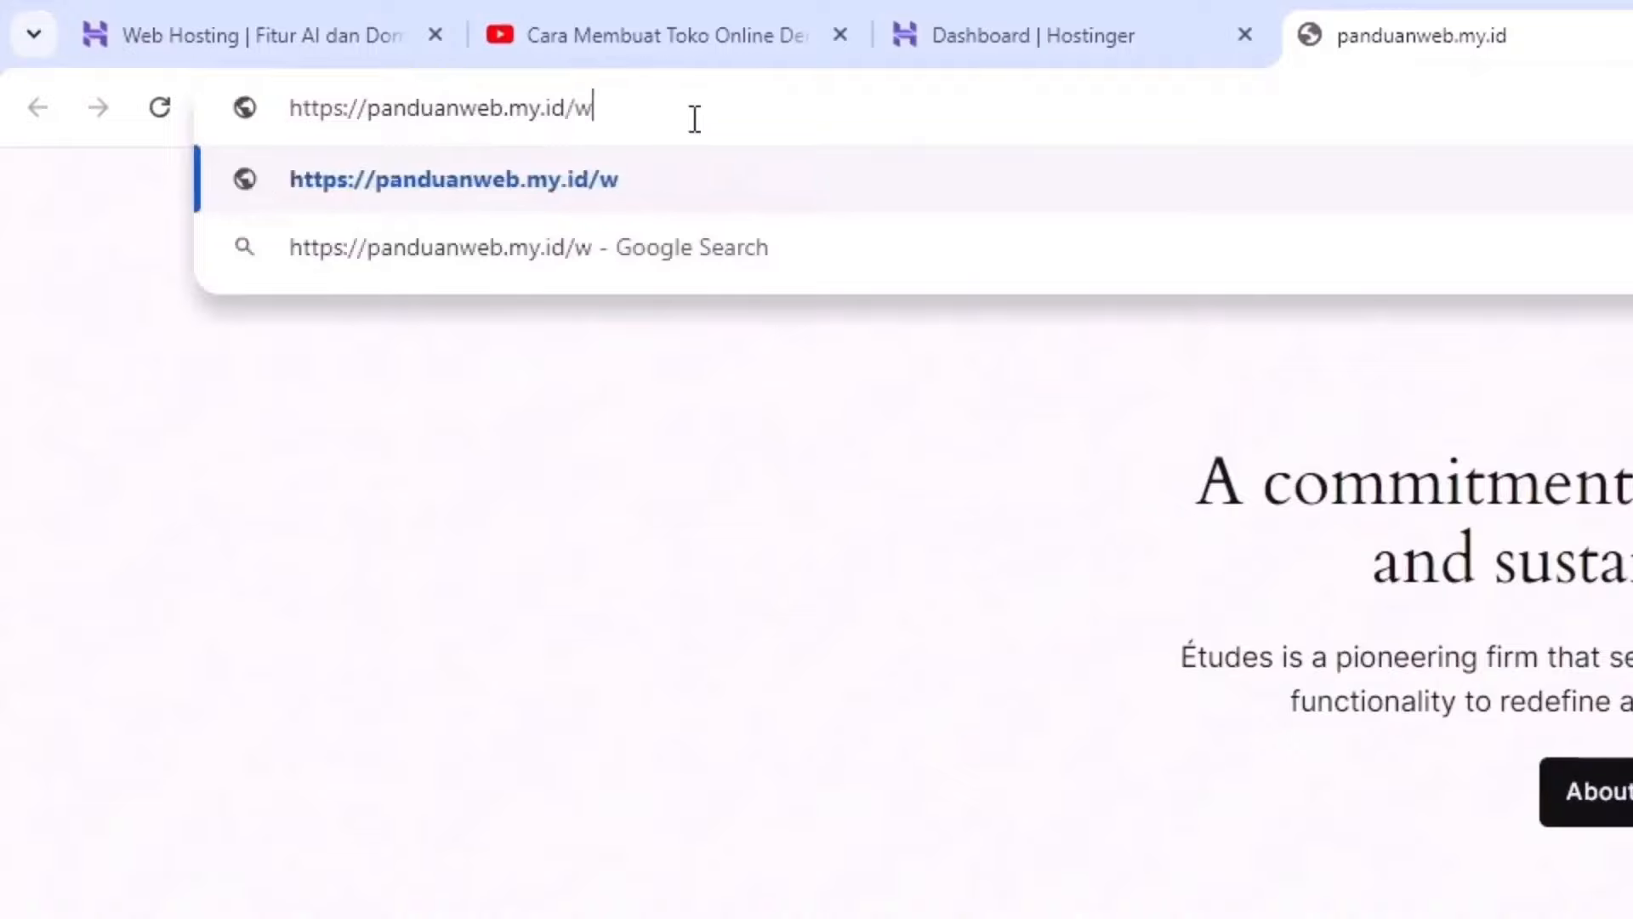
type("p-admin")
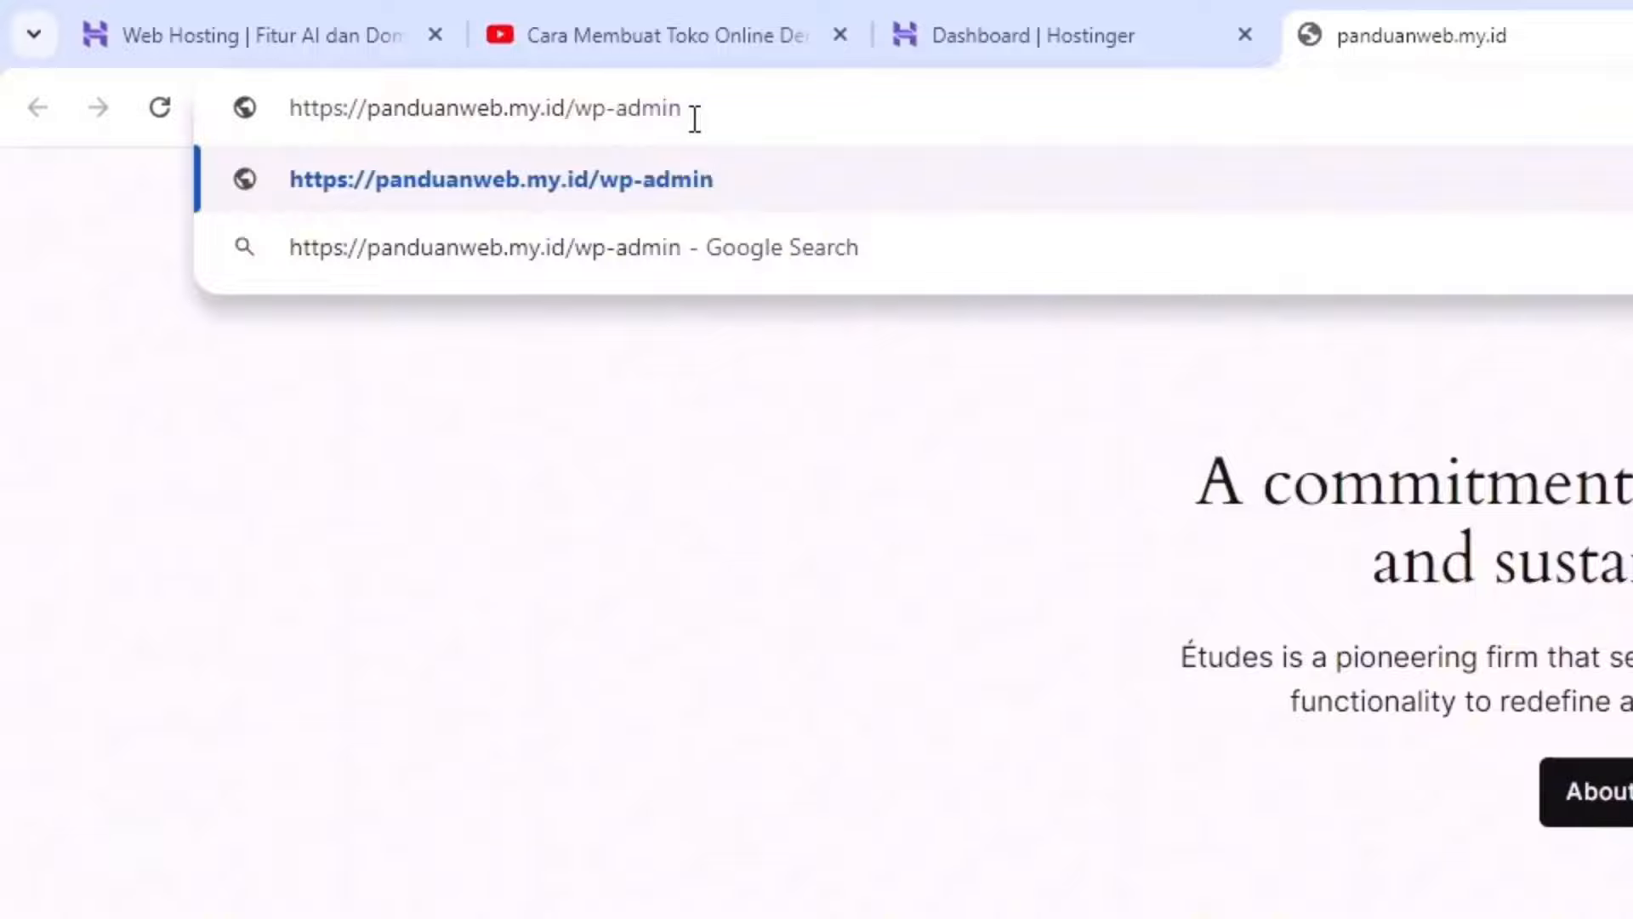
key("Return")
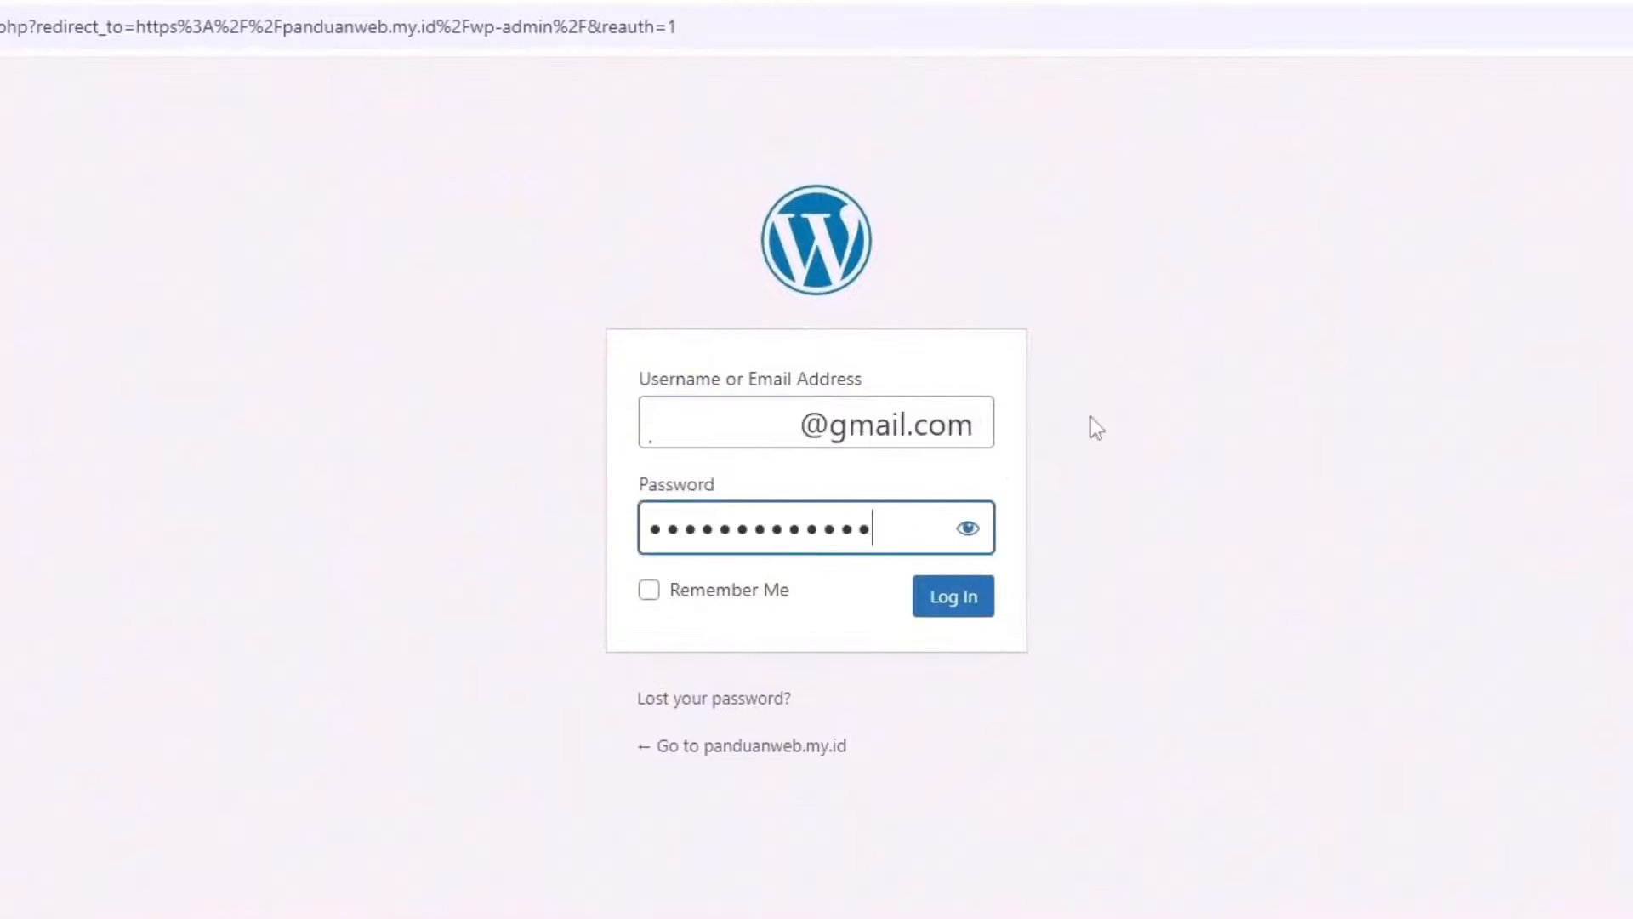
Step: Log in to the WordPress dashboard and check the domain and /wp-admin/ address
left_click(966, 605)
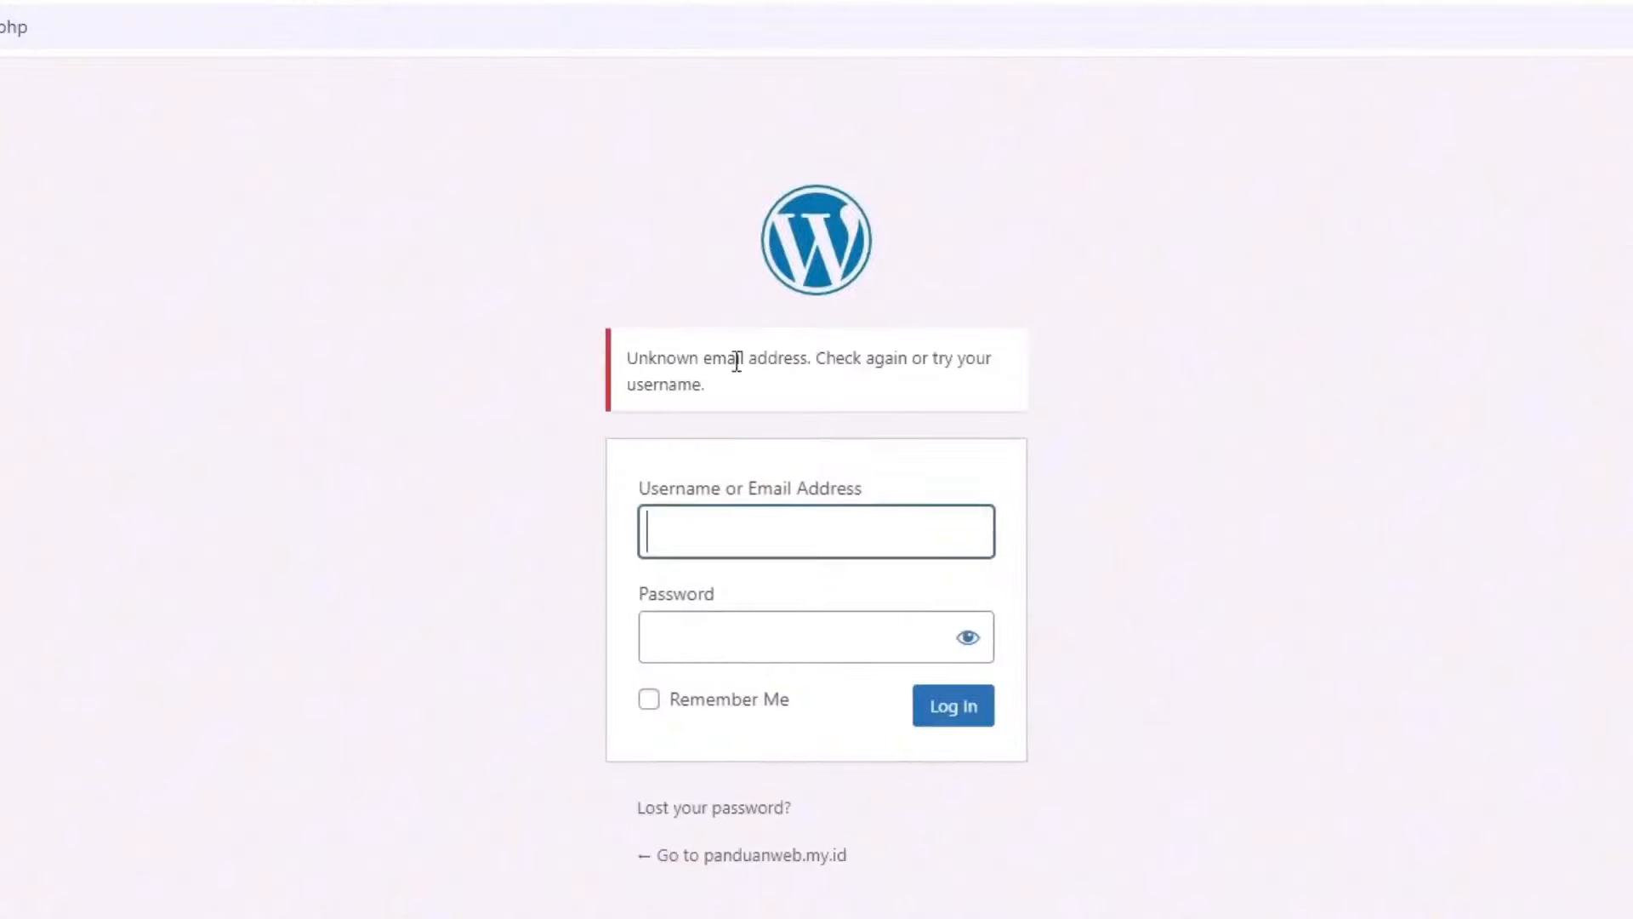
left_click(958, 717)
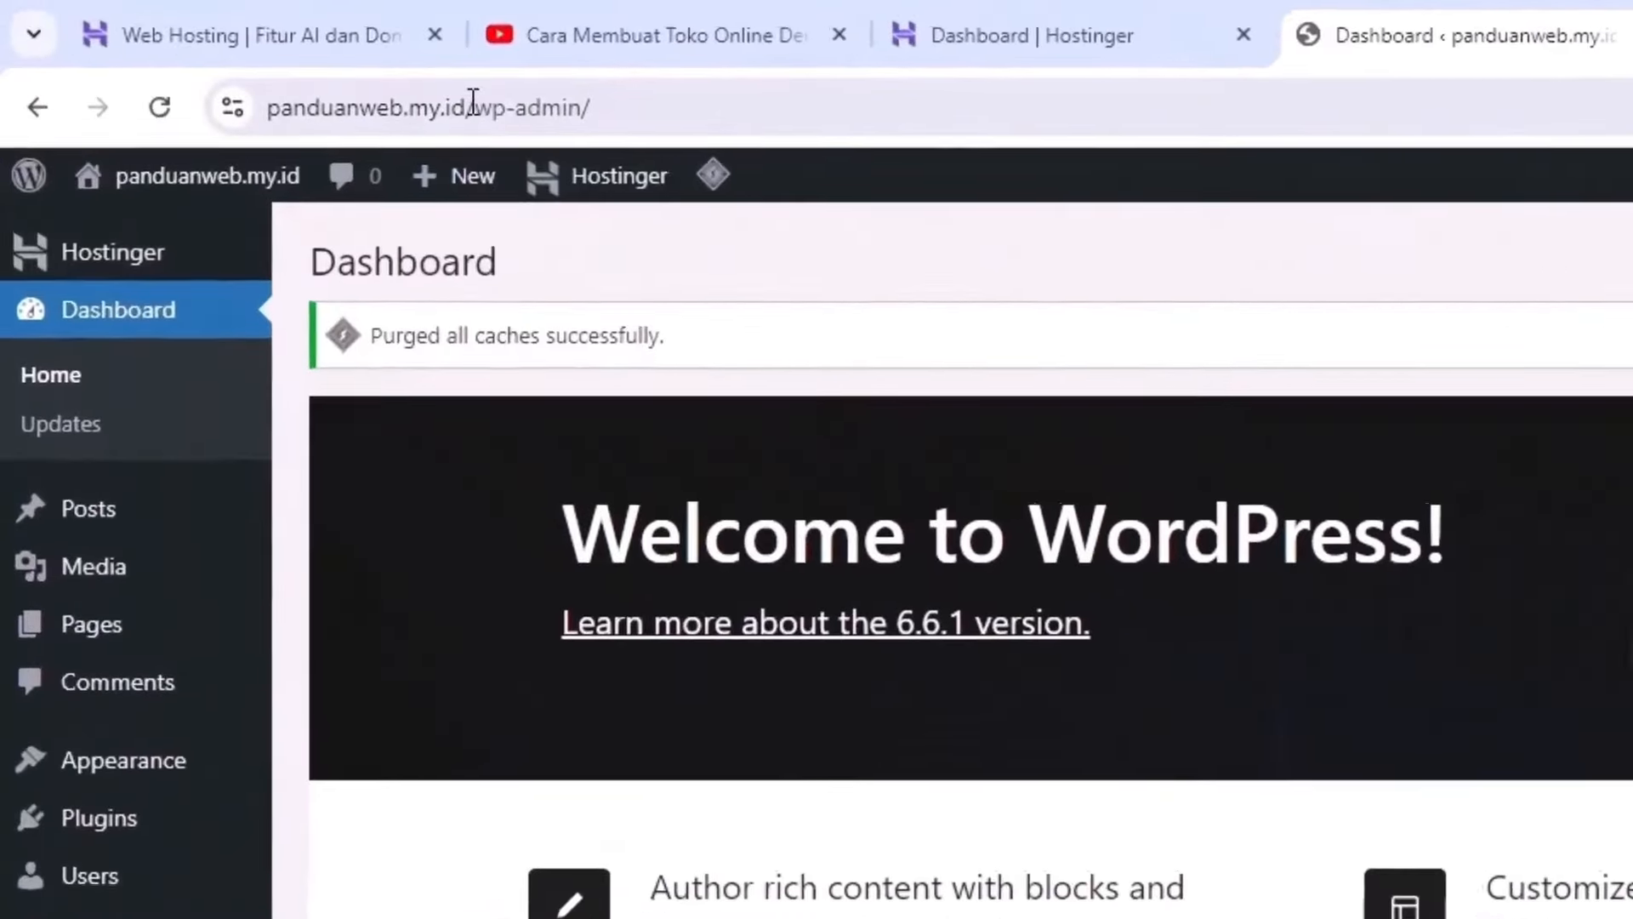
left_click_drag(473, 100, 272, 104)
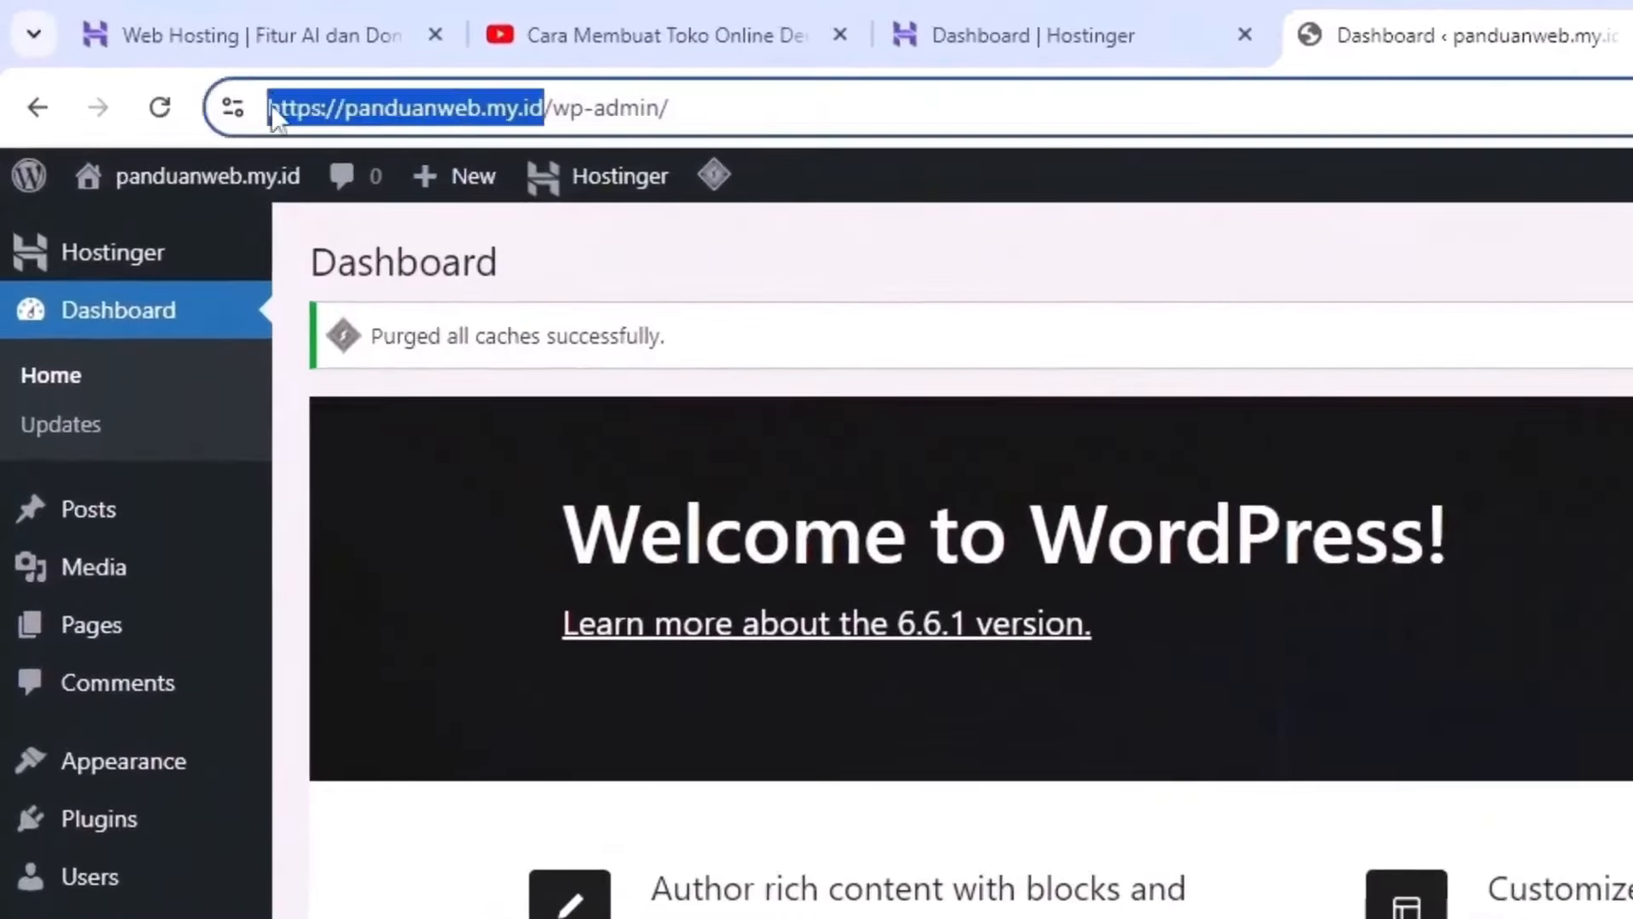
left_click(554, 108)
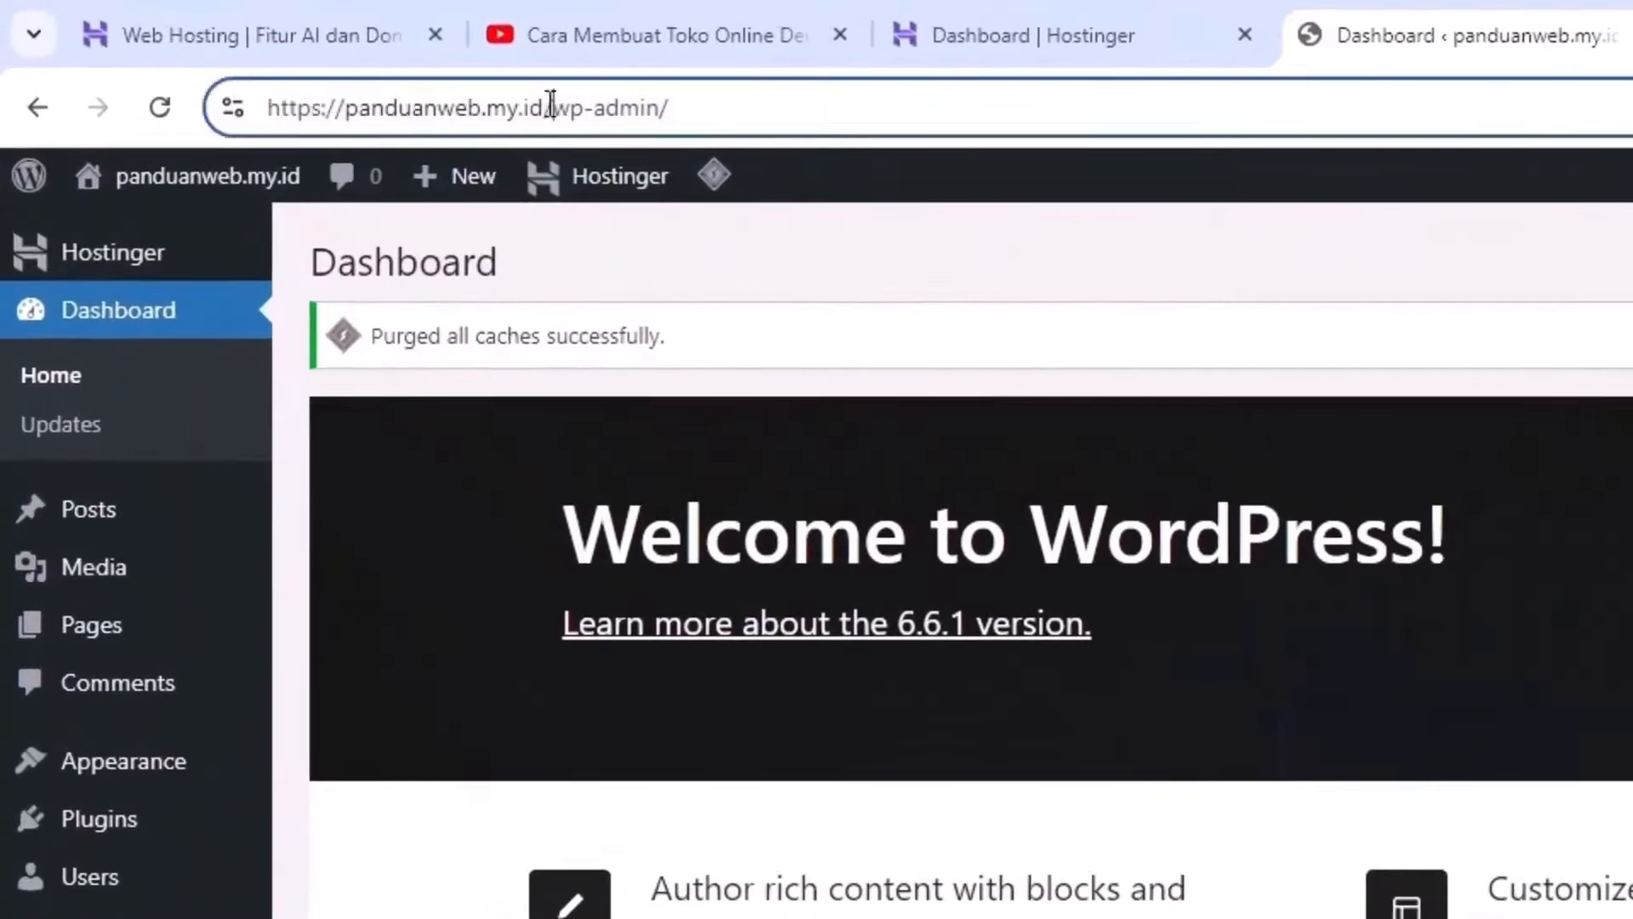
left_click_drag(545, 108, 777, 106)
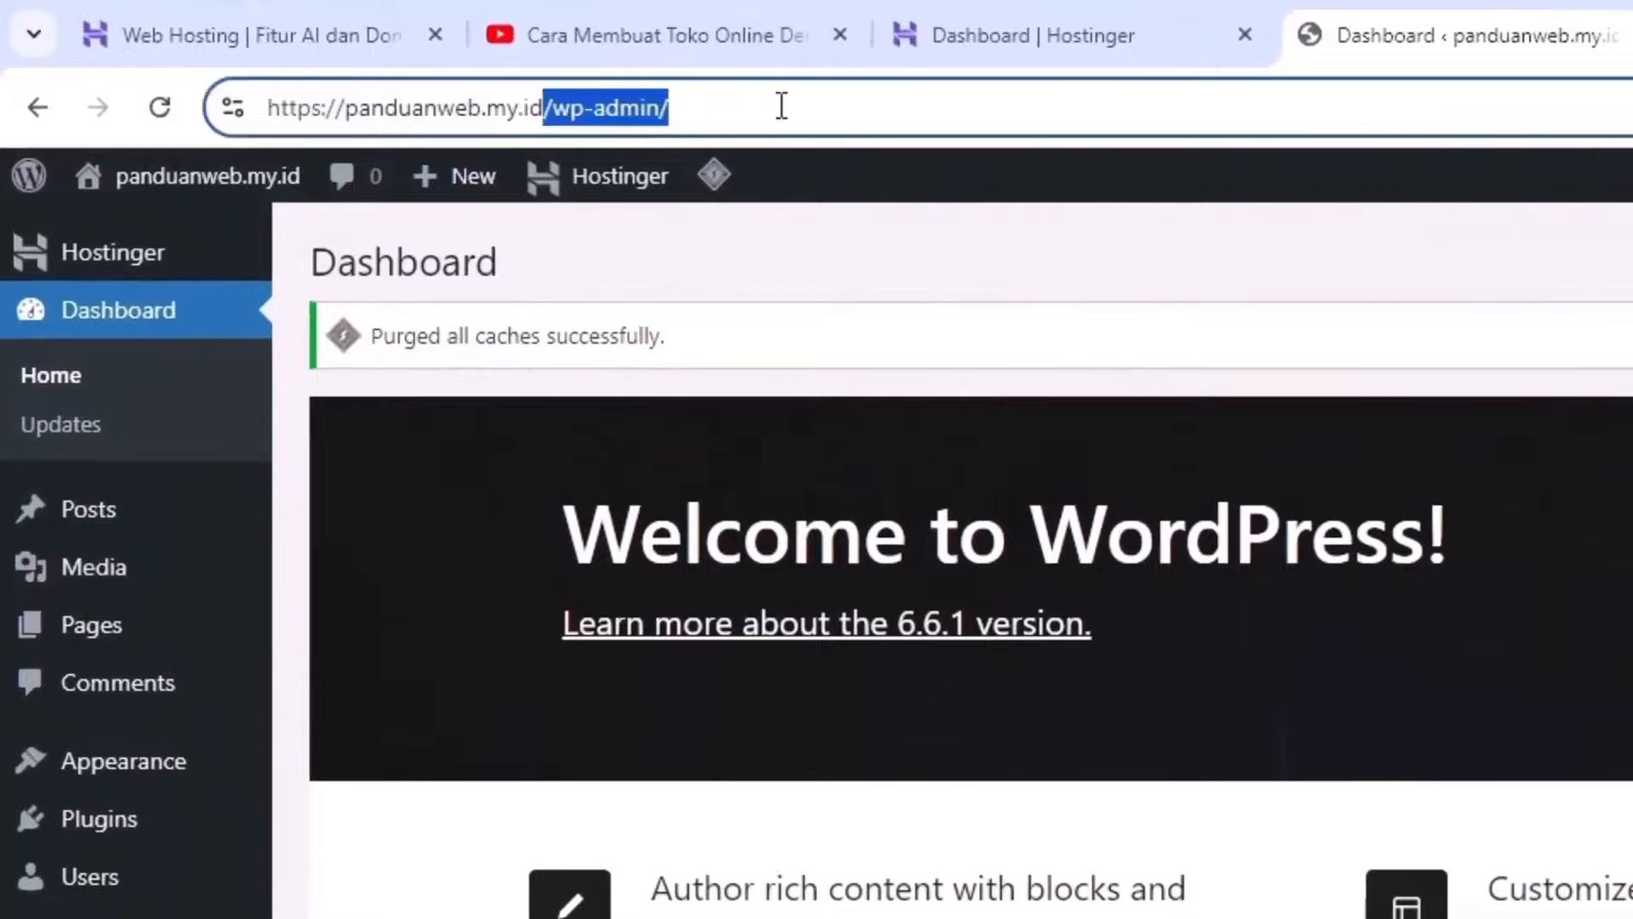
left_click(952, 268)
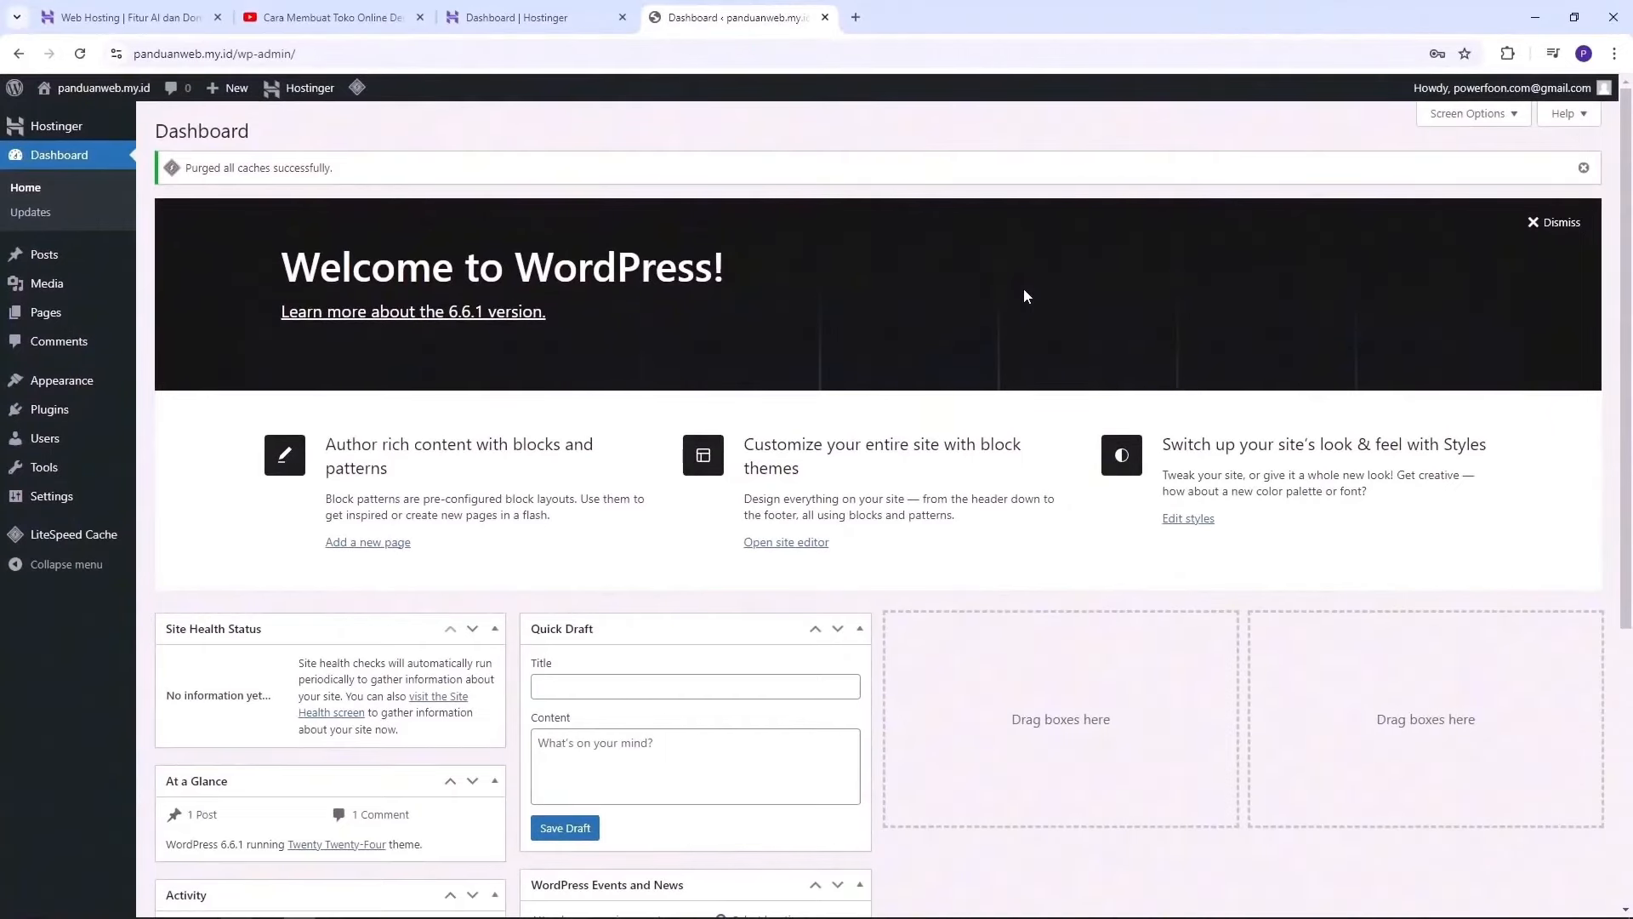
Step: Compare the dashboard addresses, then return to the Hostinger hPanel dashboard tab
left_click(532, 15)
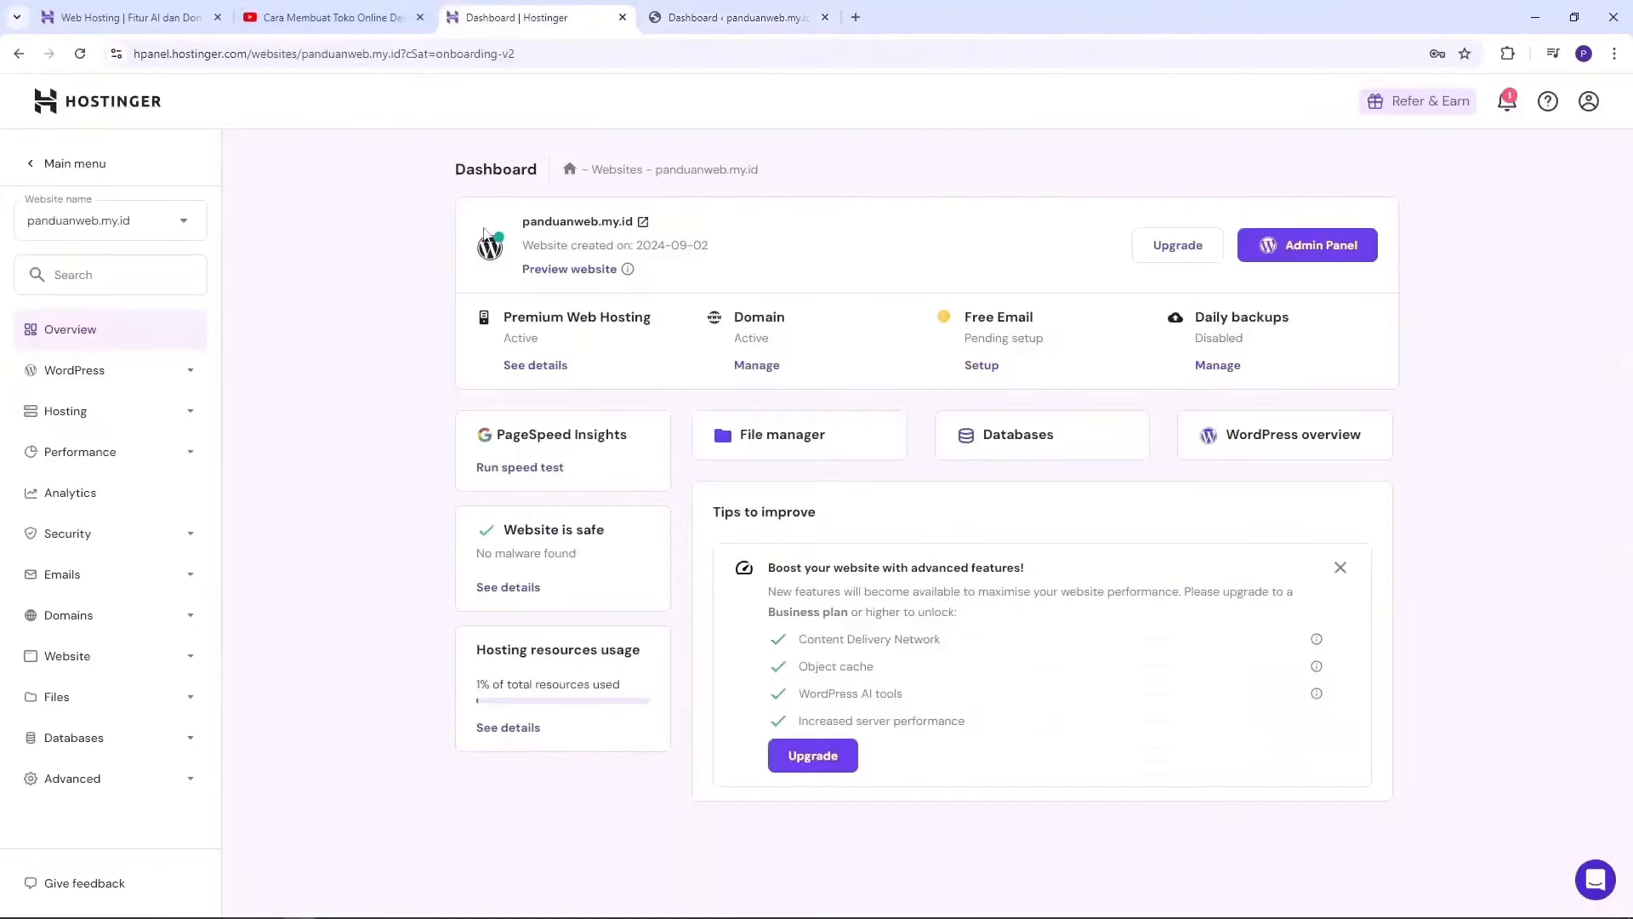
left_click(731, 17)
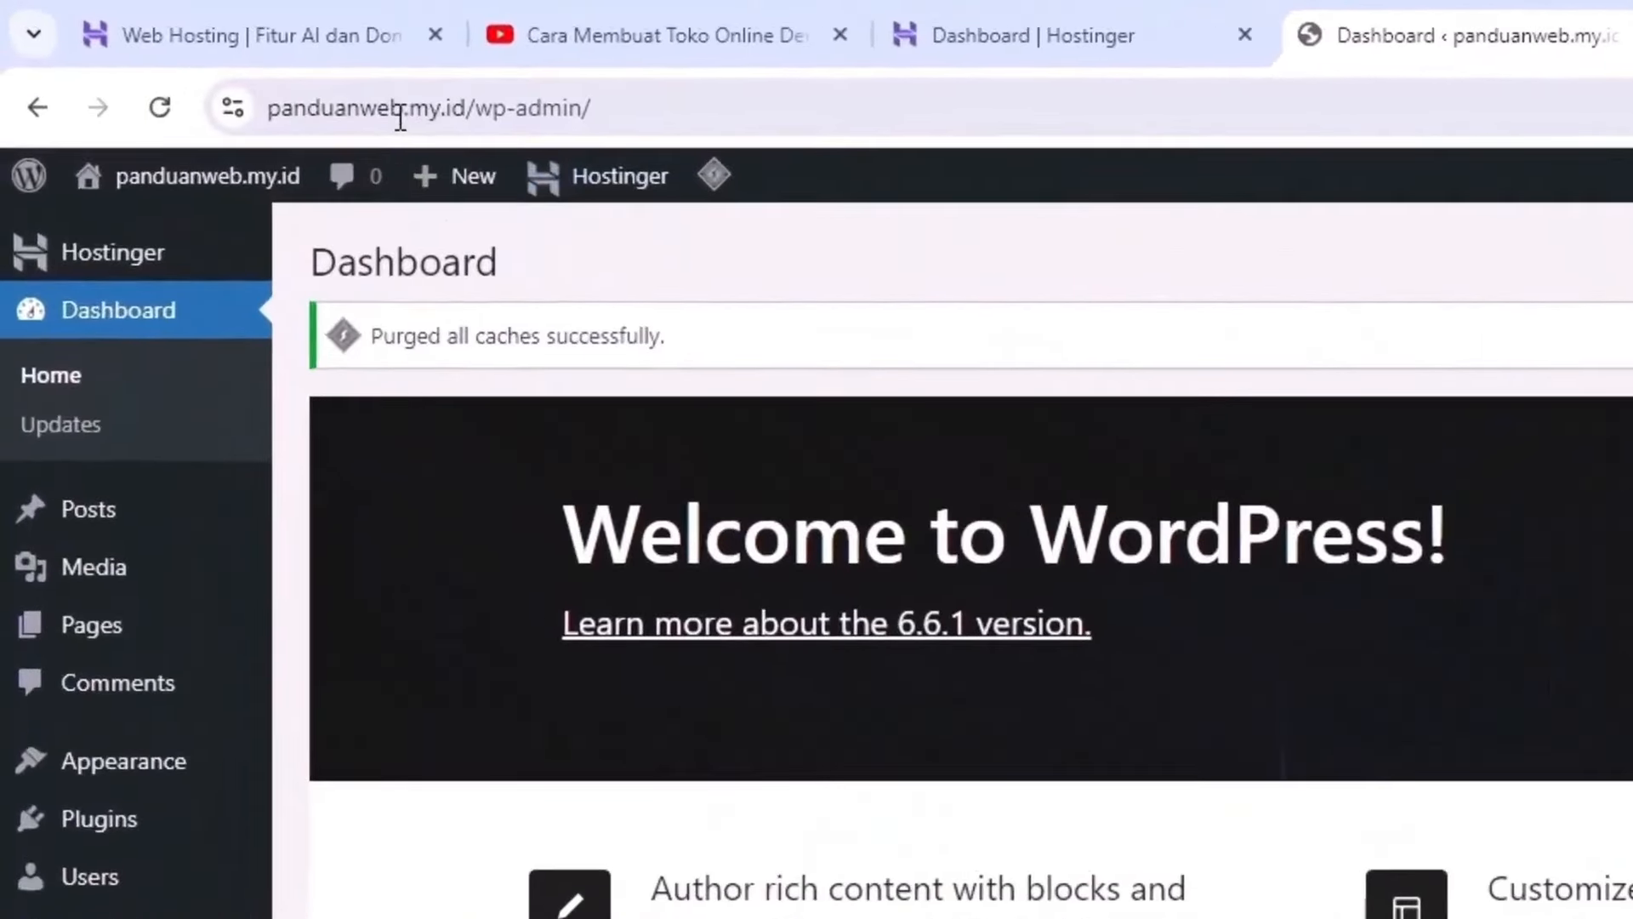
left_click(431, 104)
left_click(482, 102)
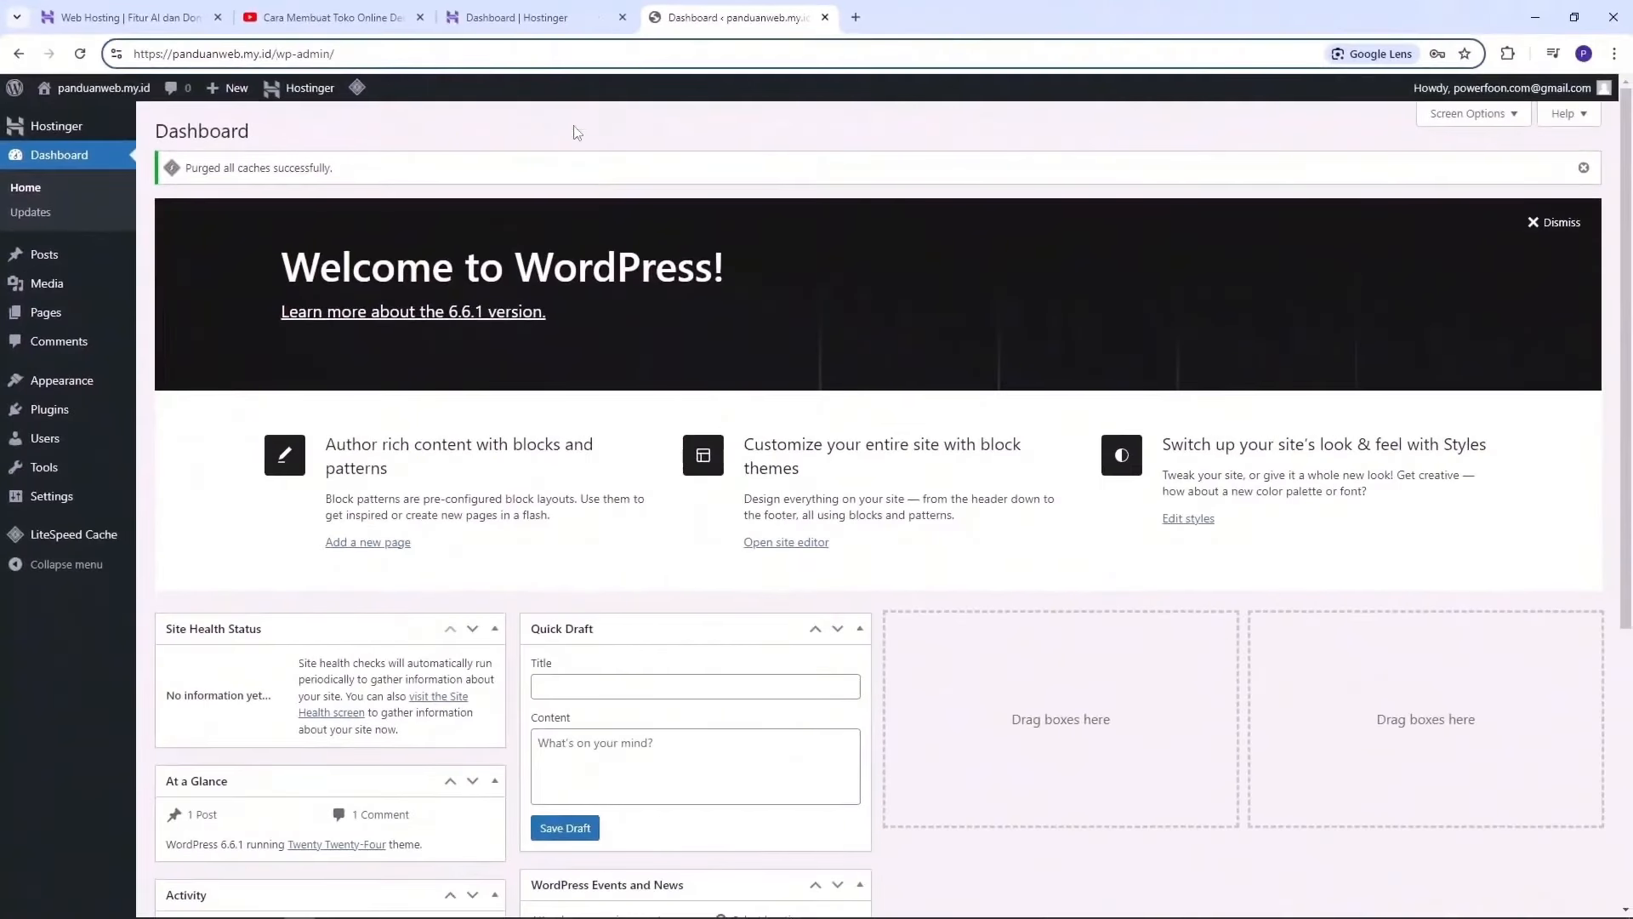
left_click(561, 24)
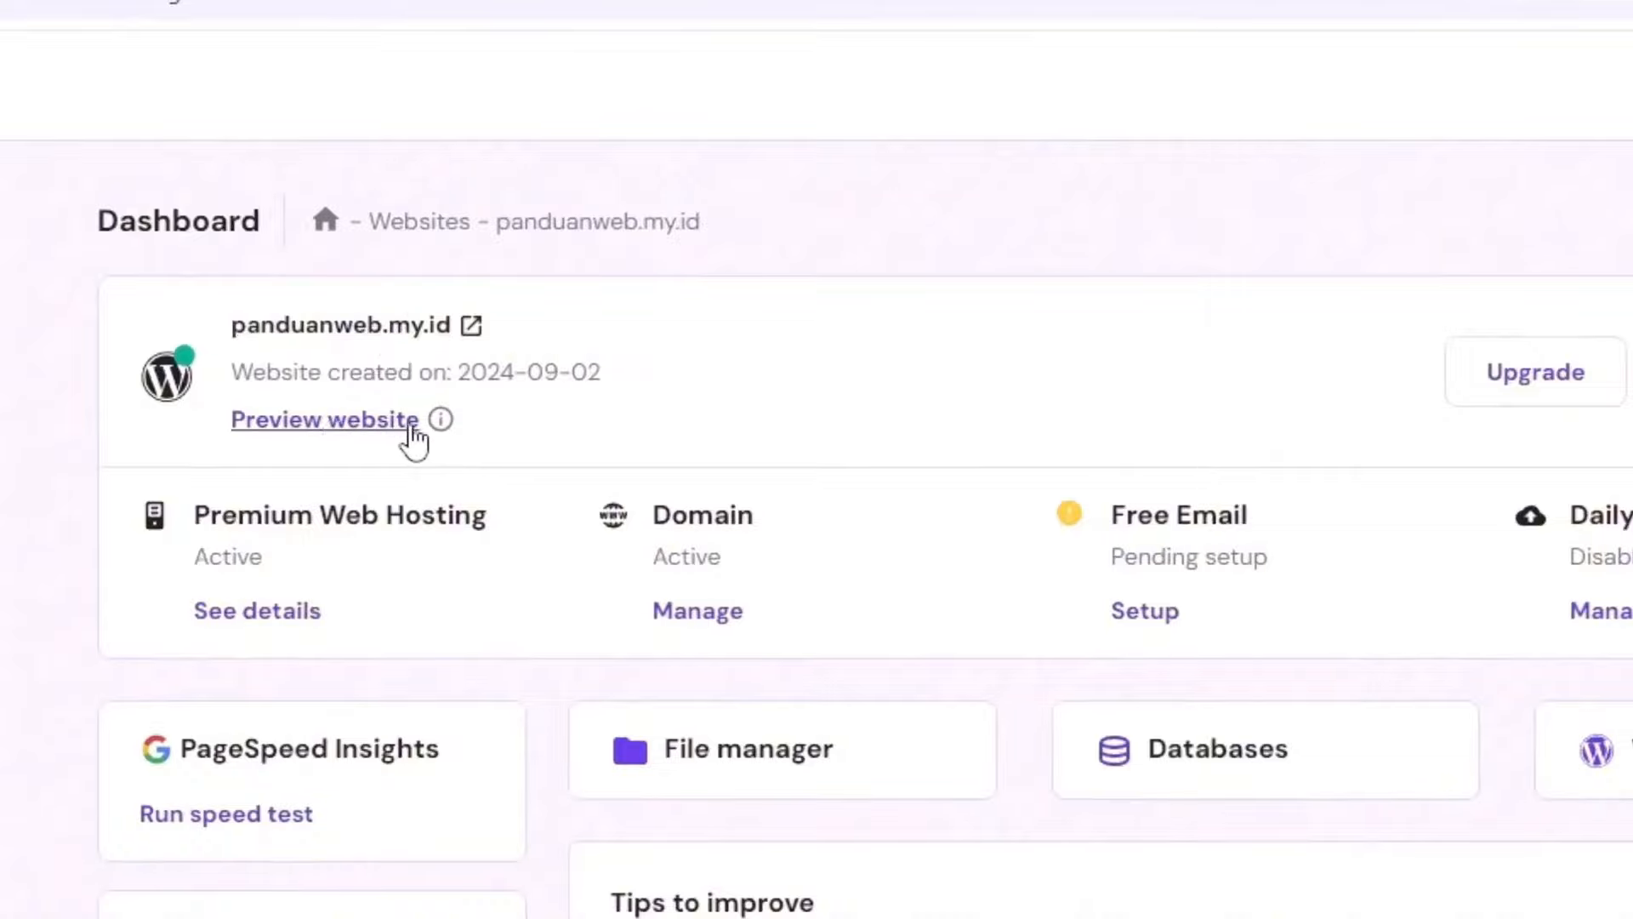
Step: Open the site preview in a new tab and scroll through the page
left_click(340, 423)
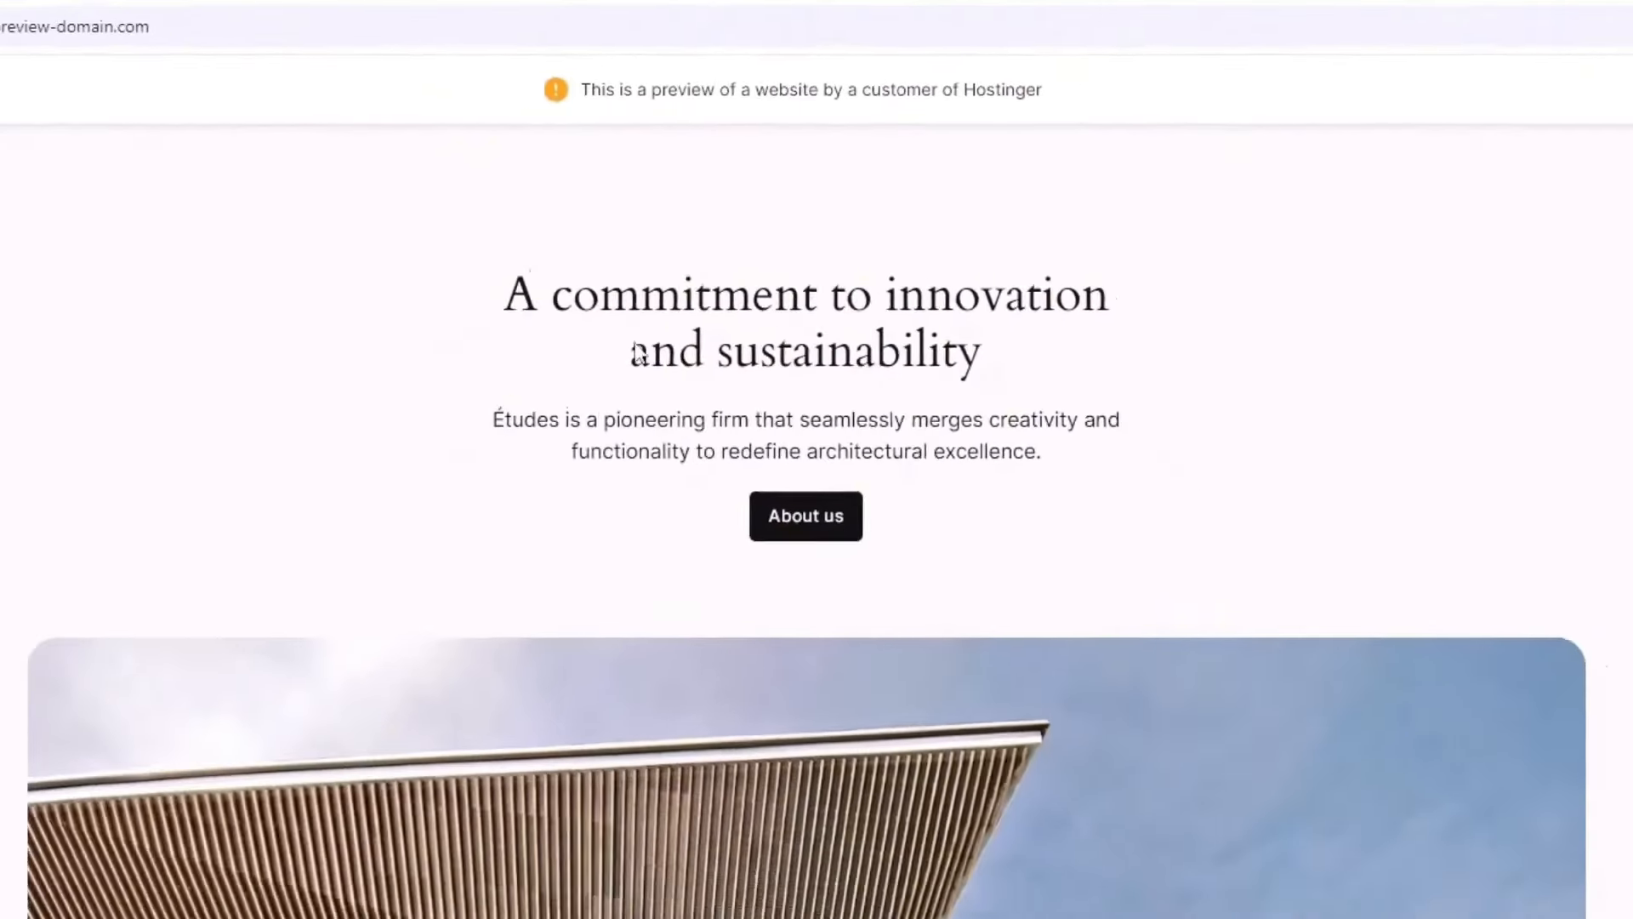
scroll(1313, 348, "down", 20)
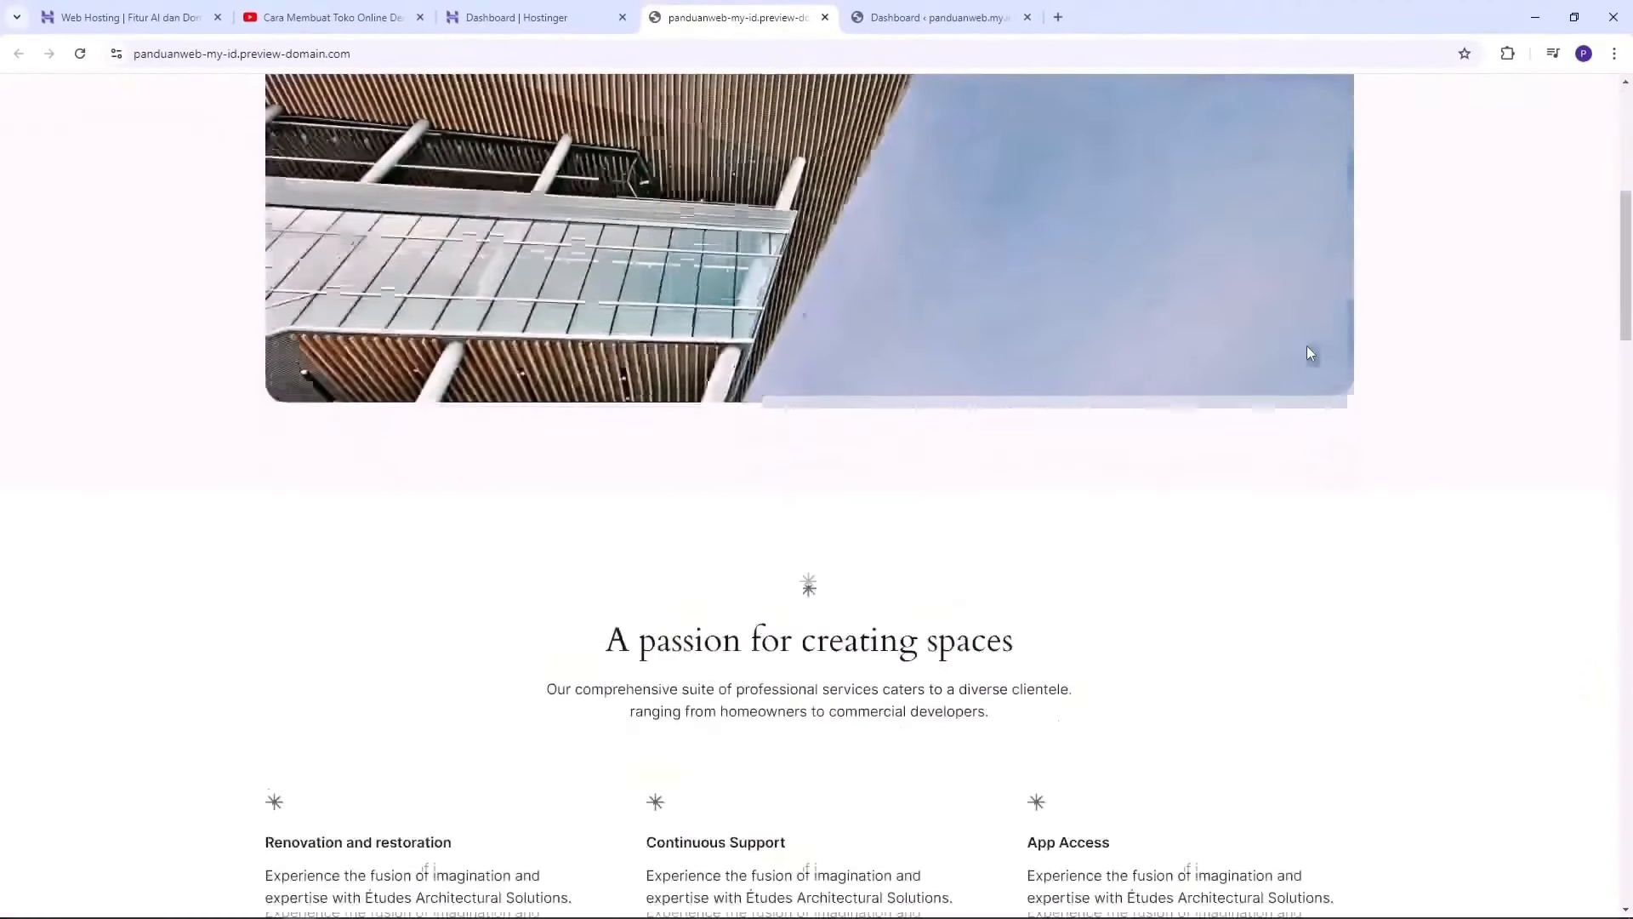
scroll(1310, 353, "down", 4)
scroll(1310, 353, "up", 16)
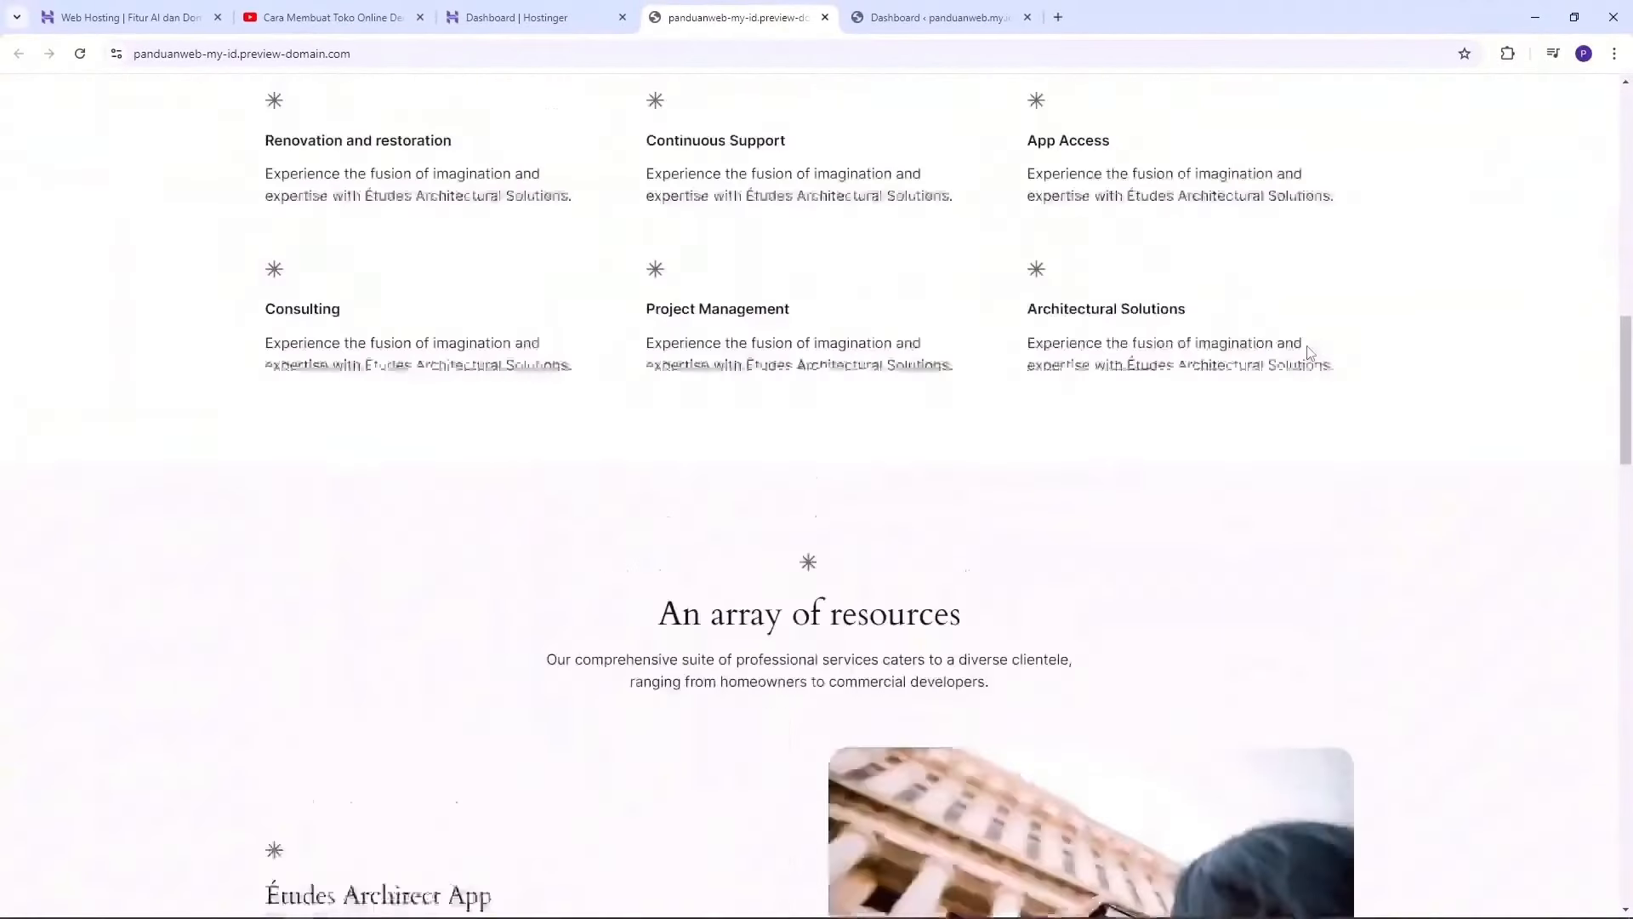
scroll(1310, 353, "up", 3)
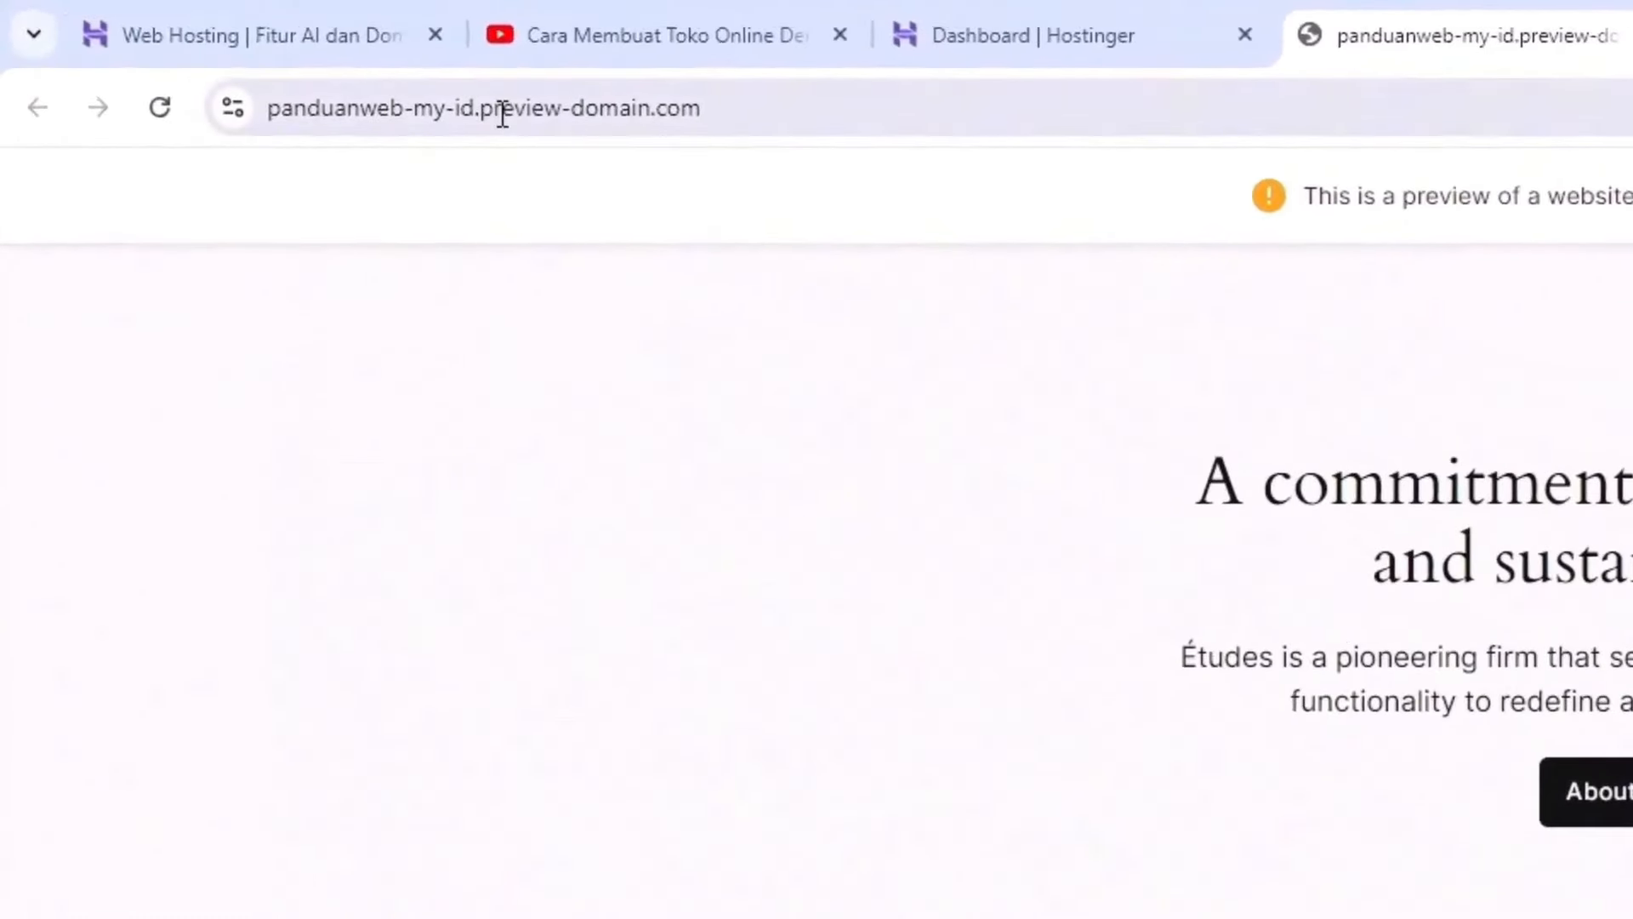
Step: Inspect the preview-domain.com address, then go back to the Hostinger dashboard
left_click(337, 52)
left_click(858, 108)
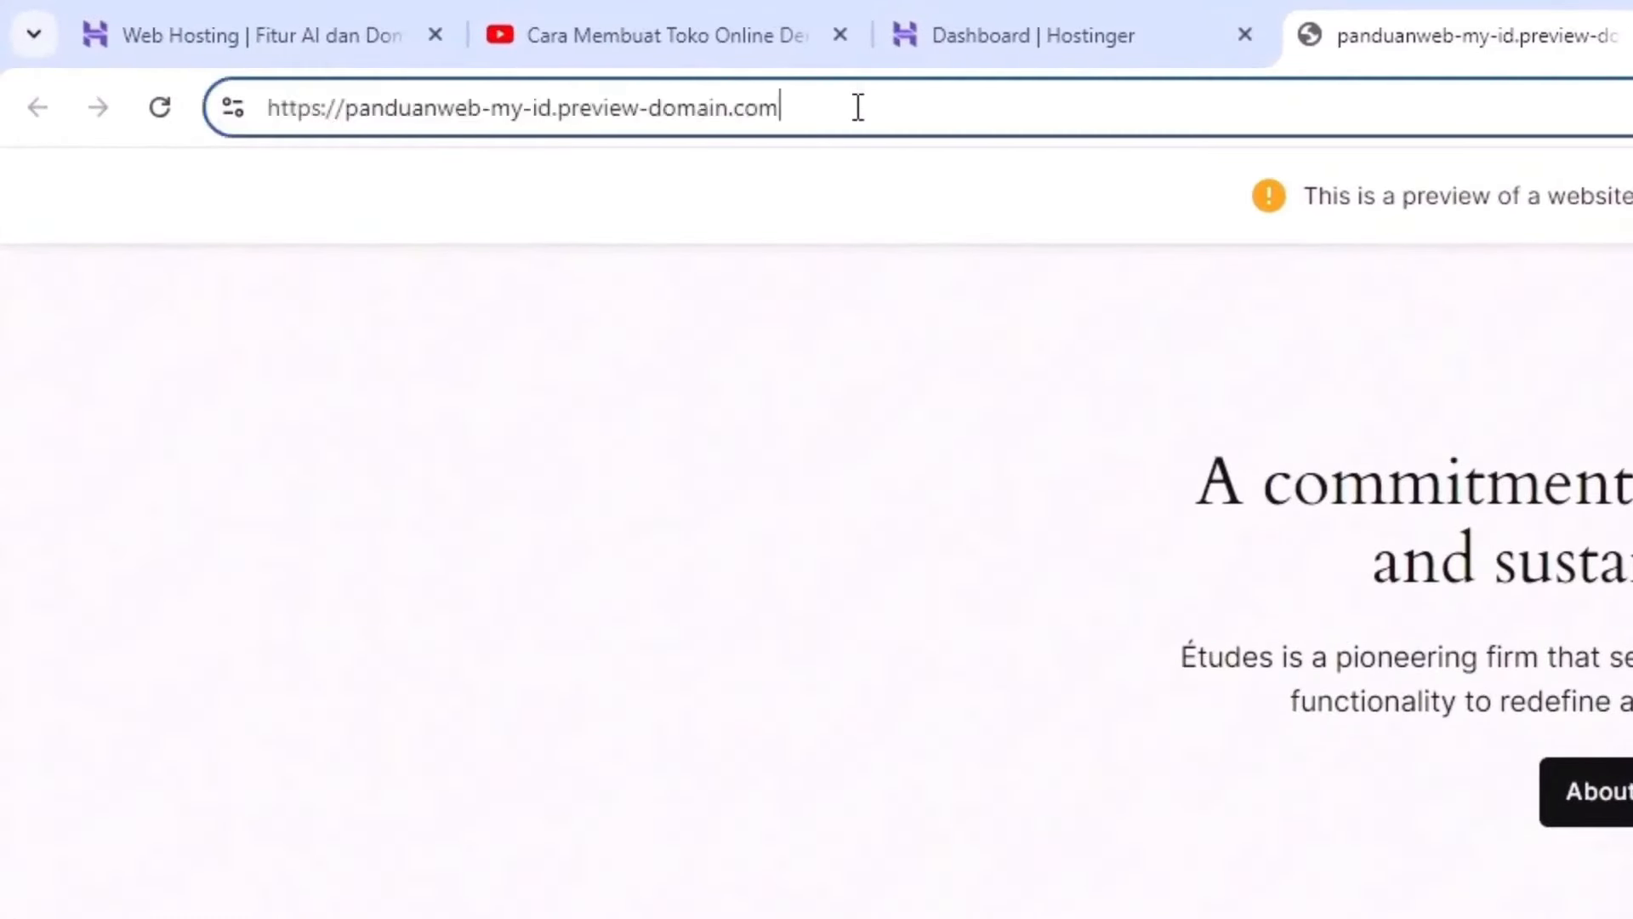
left_click_drag(891, 123, 783, 113)
left_click(602, 111)
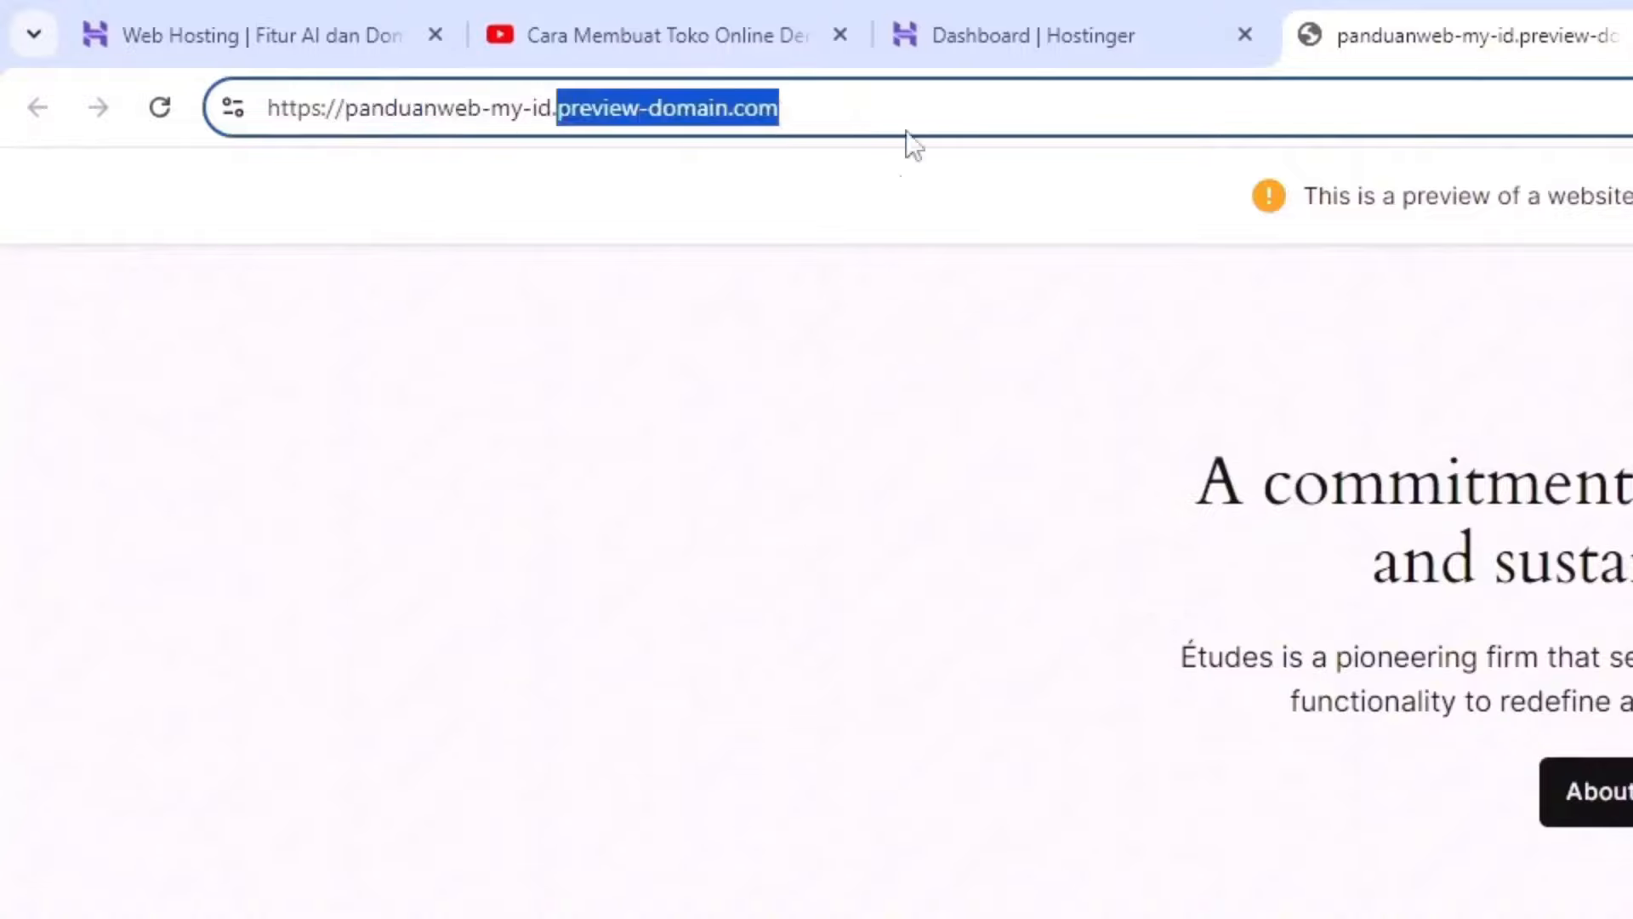
left_click(793, 533)
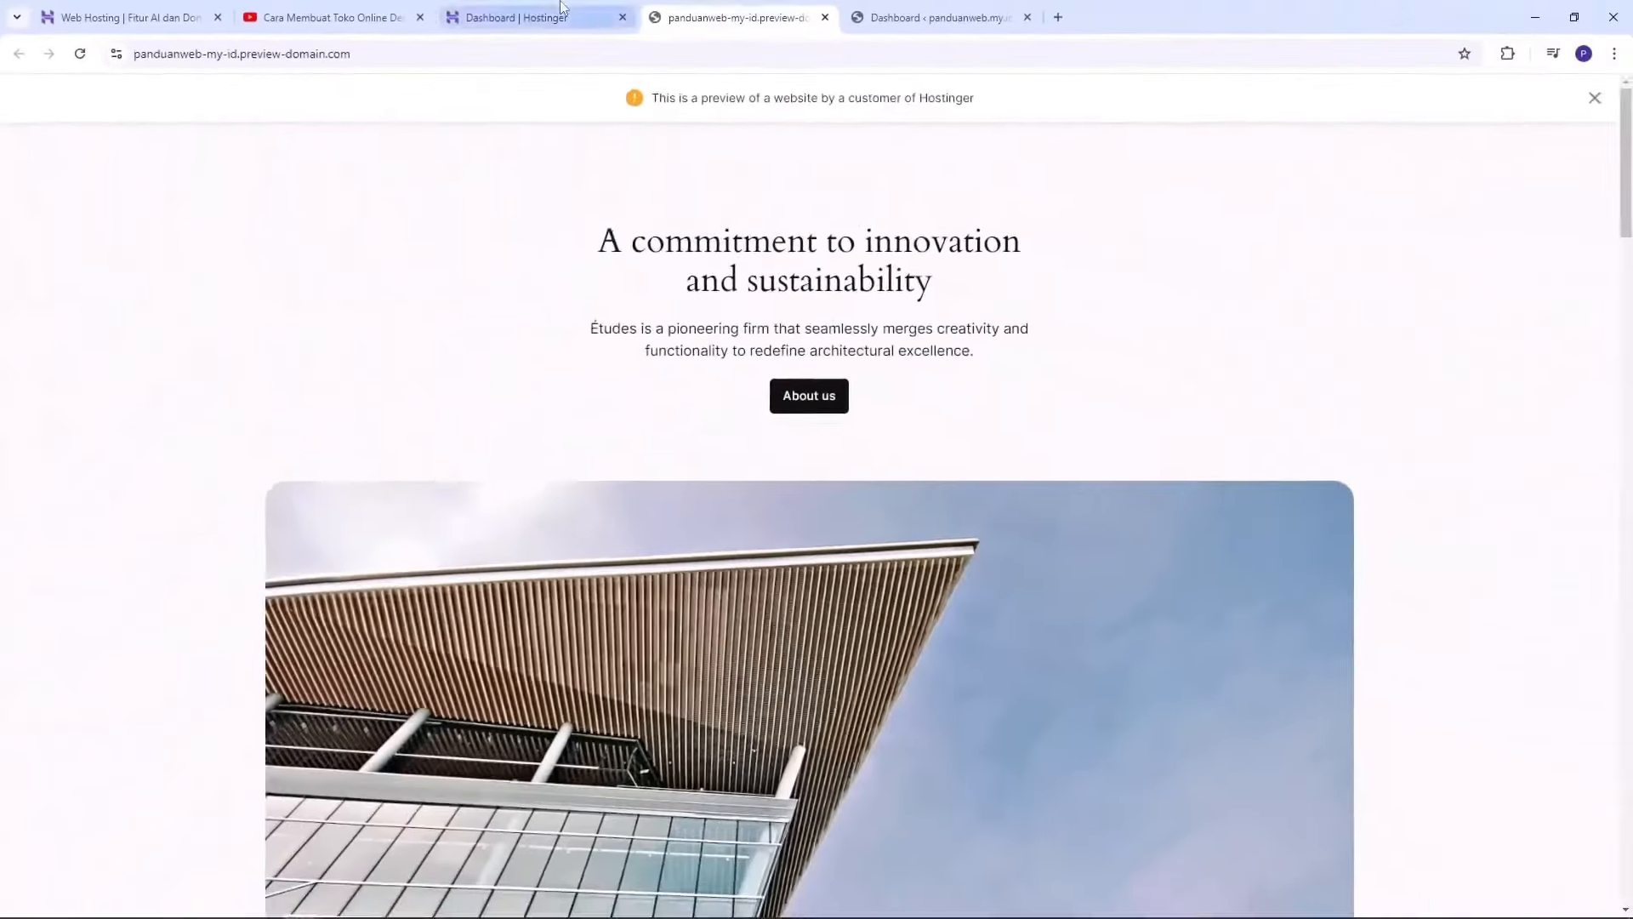
left_click(1063, 37)
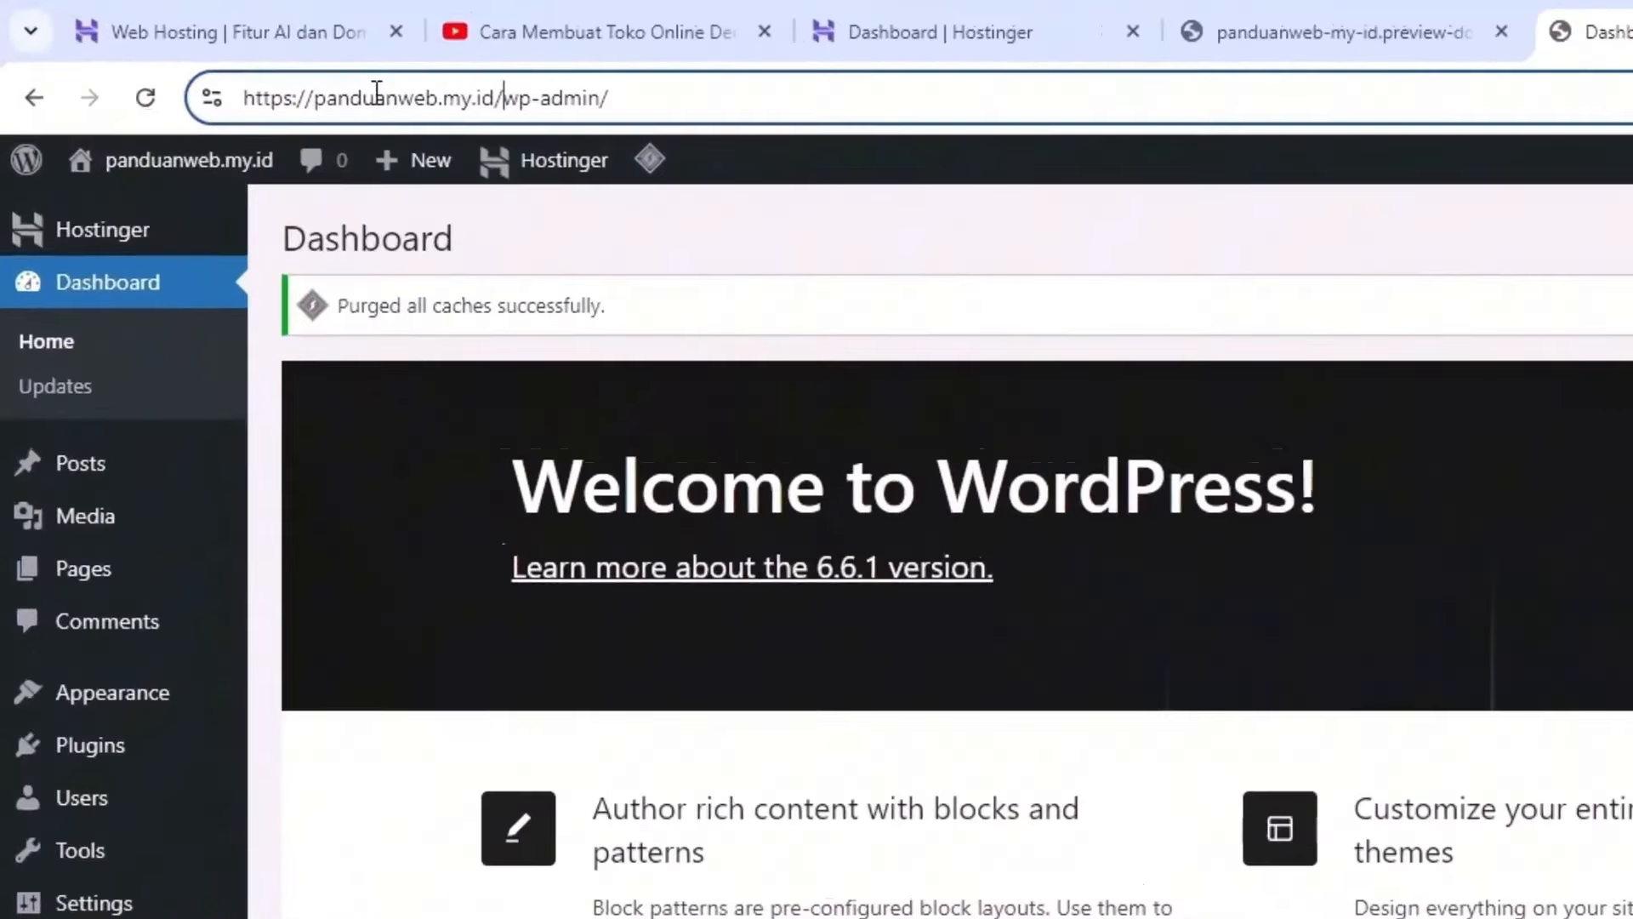
left_click_drag(495, 95, 222, 94)
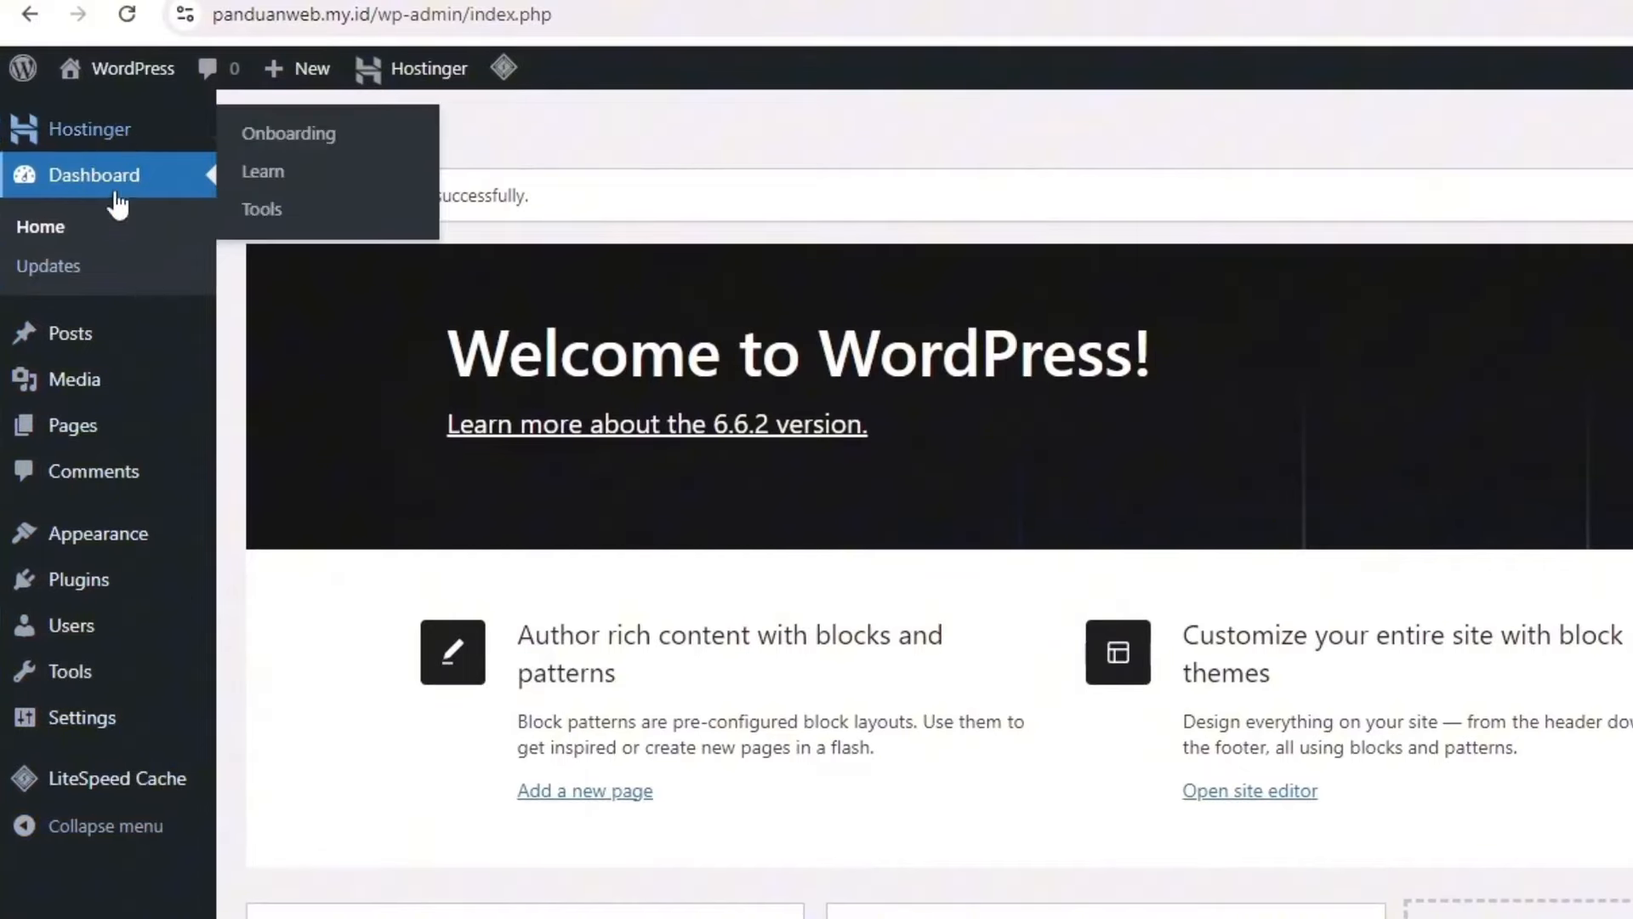
mouse_move(108, 349)
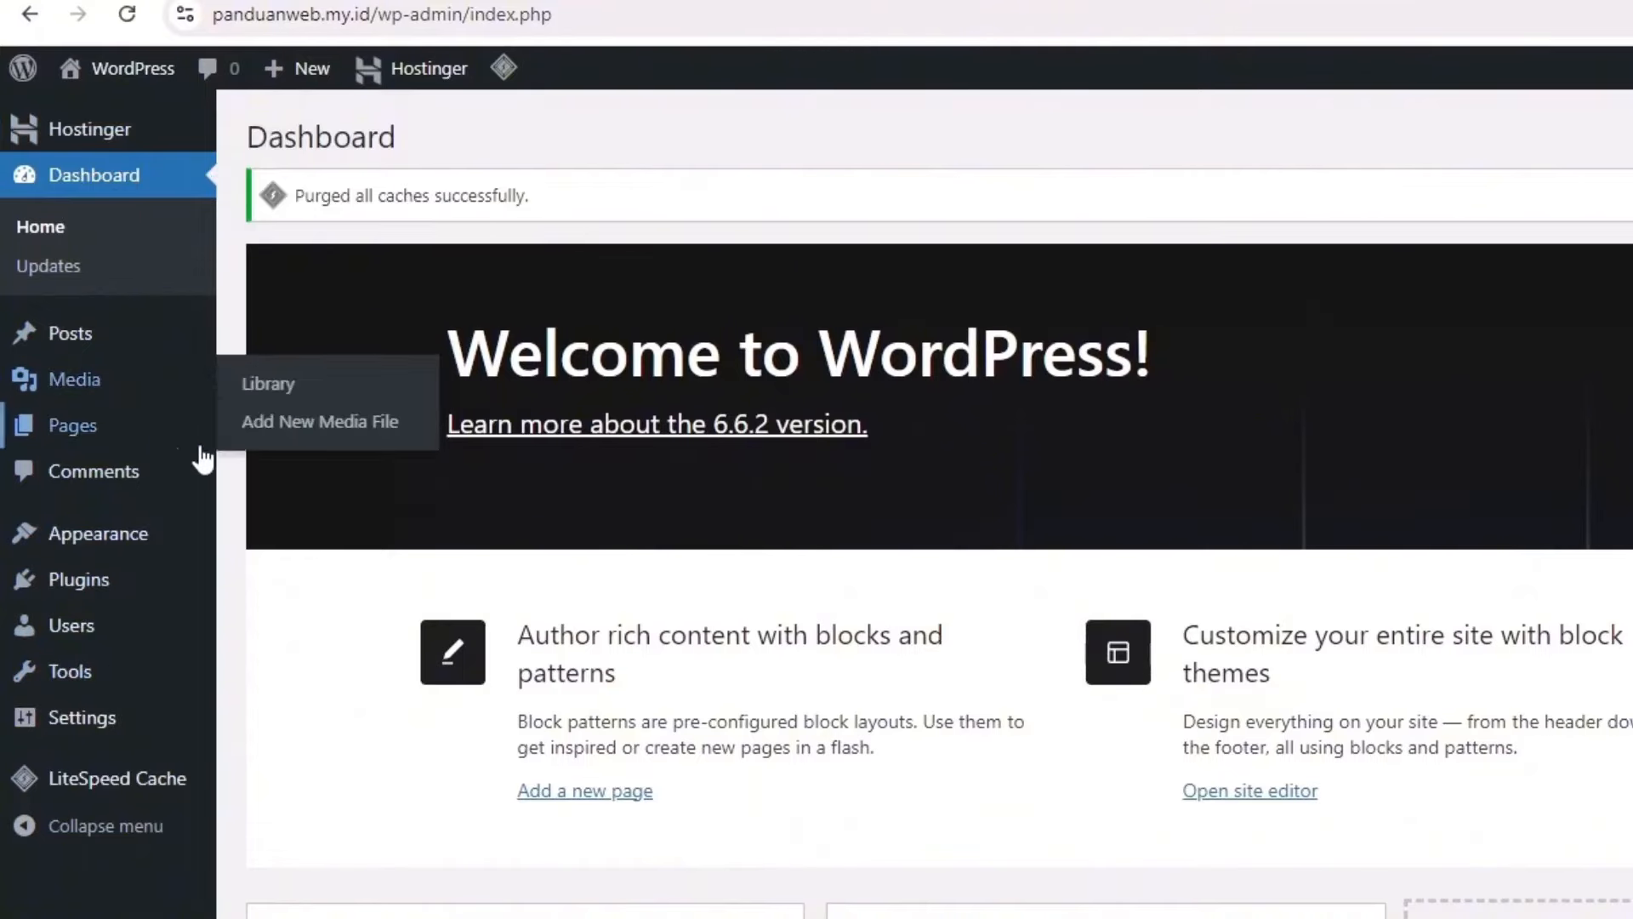
mouse_move(153, 534)
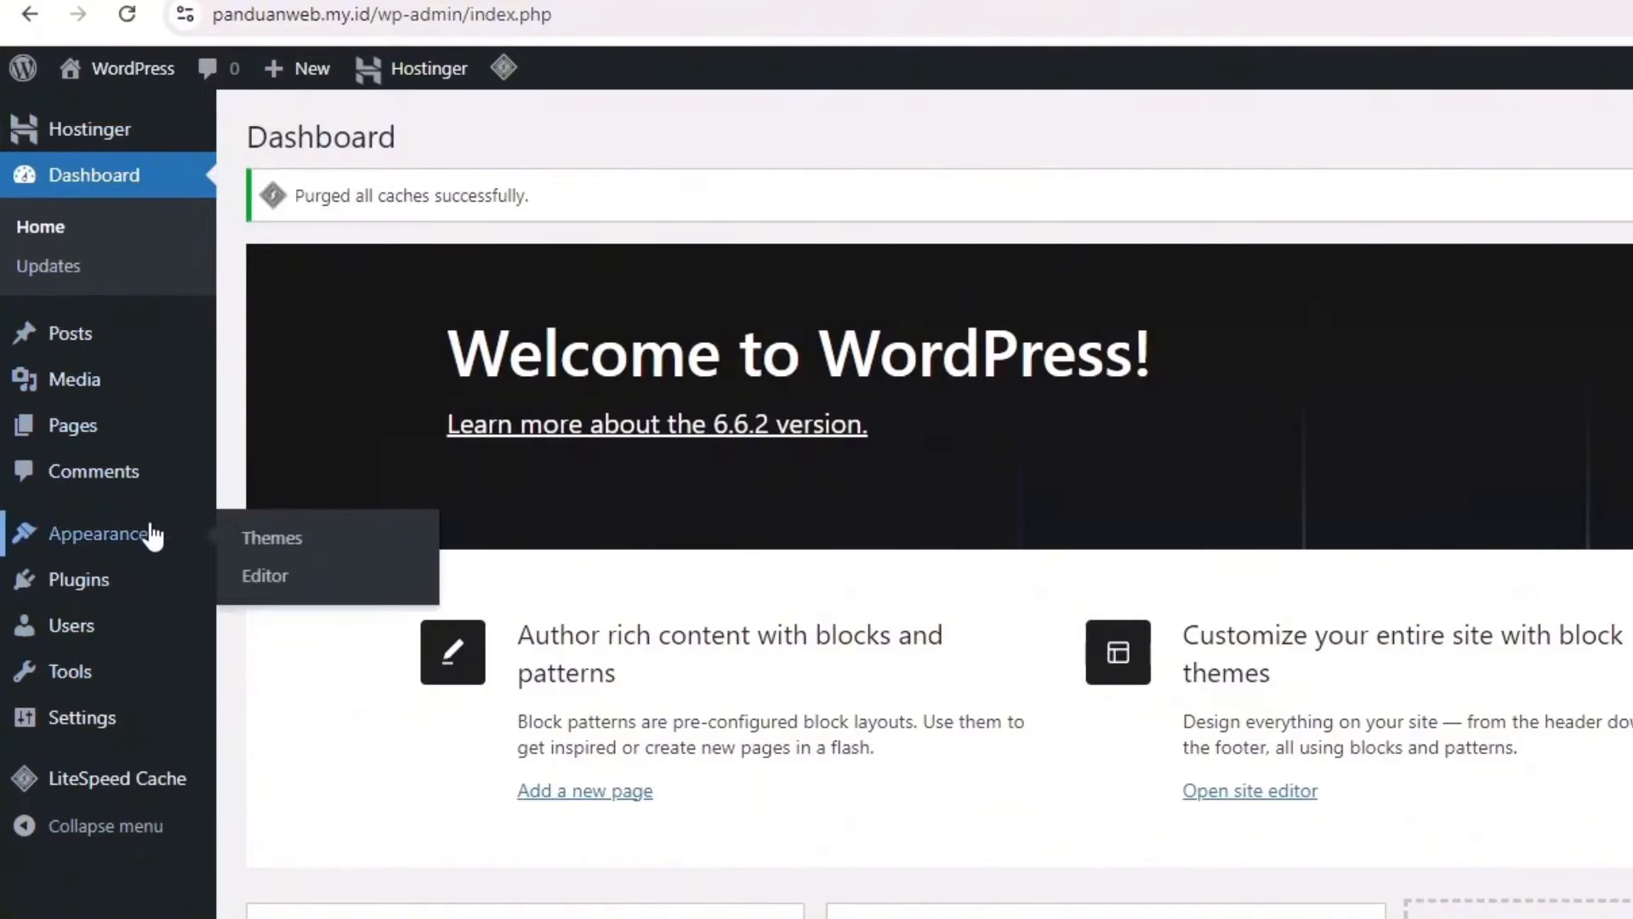
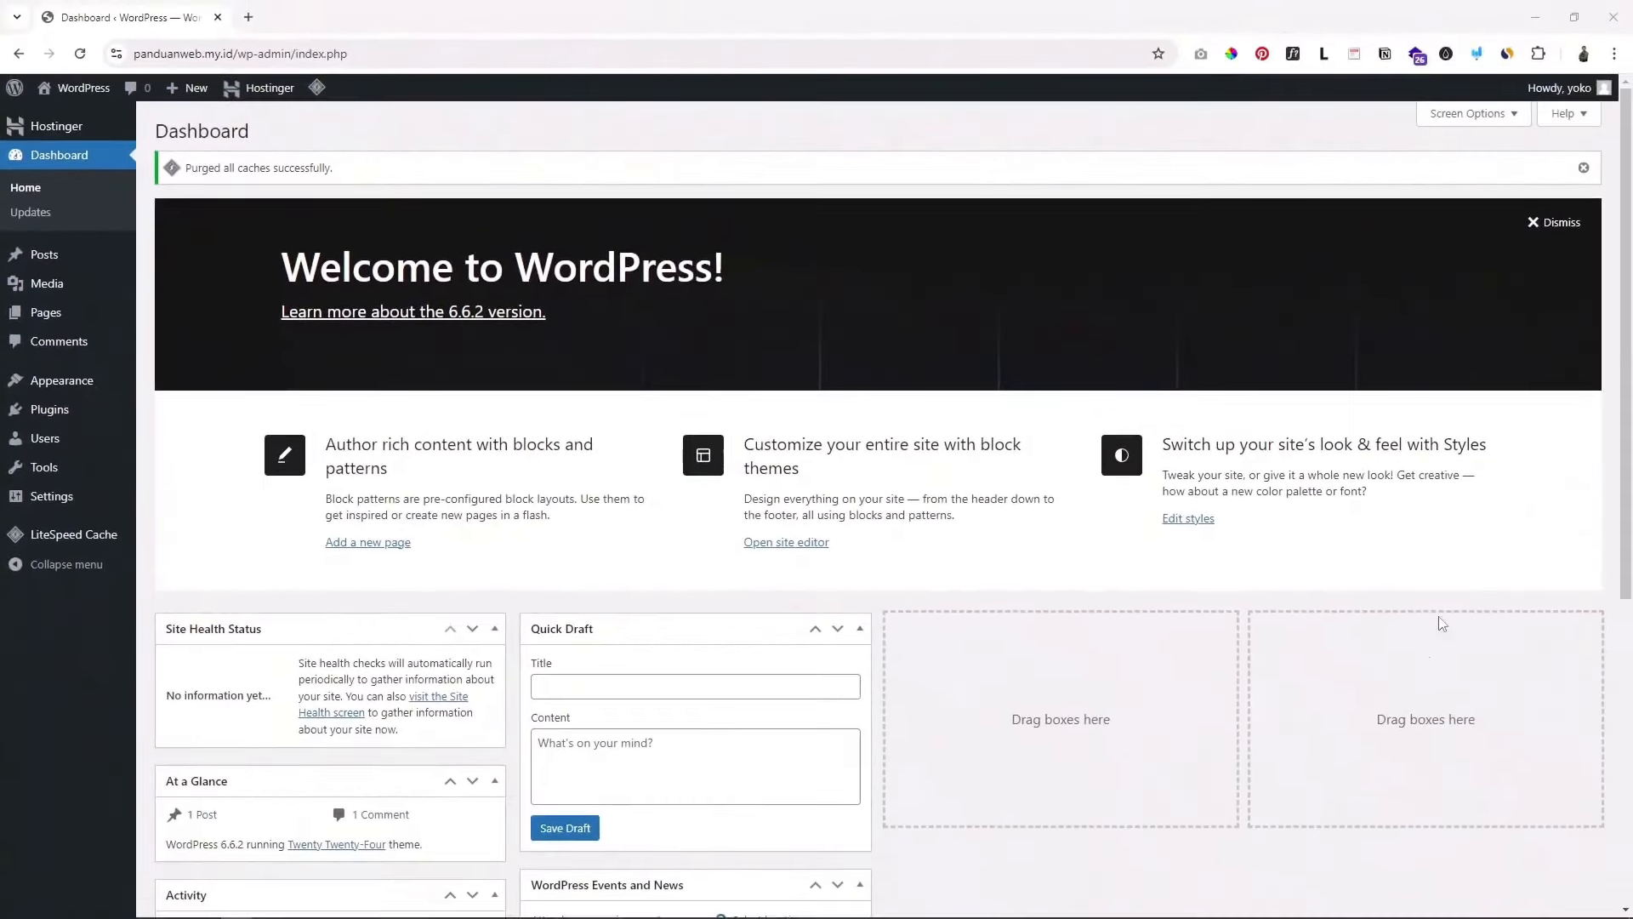
Step: Scroll through the admin dashboard widgets below the caches-purged notice
scroll(963, 317, "down", 4)
scroll(961, 332, "down", 2)
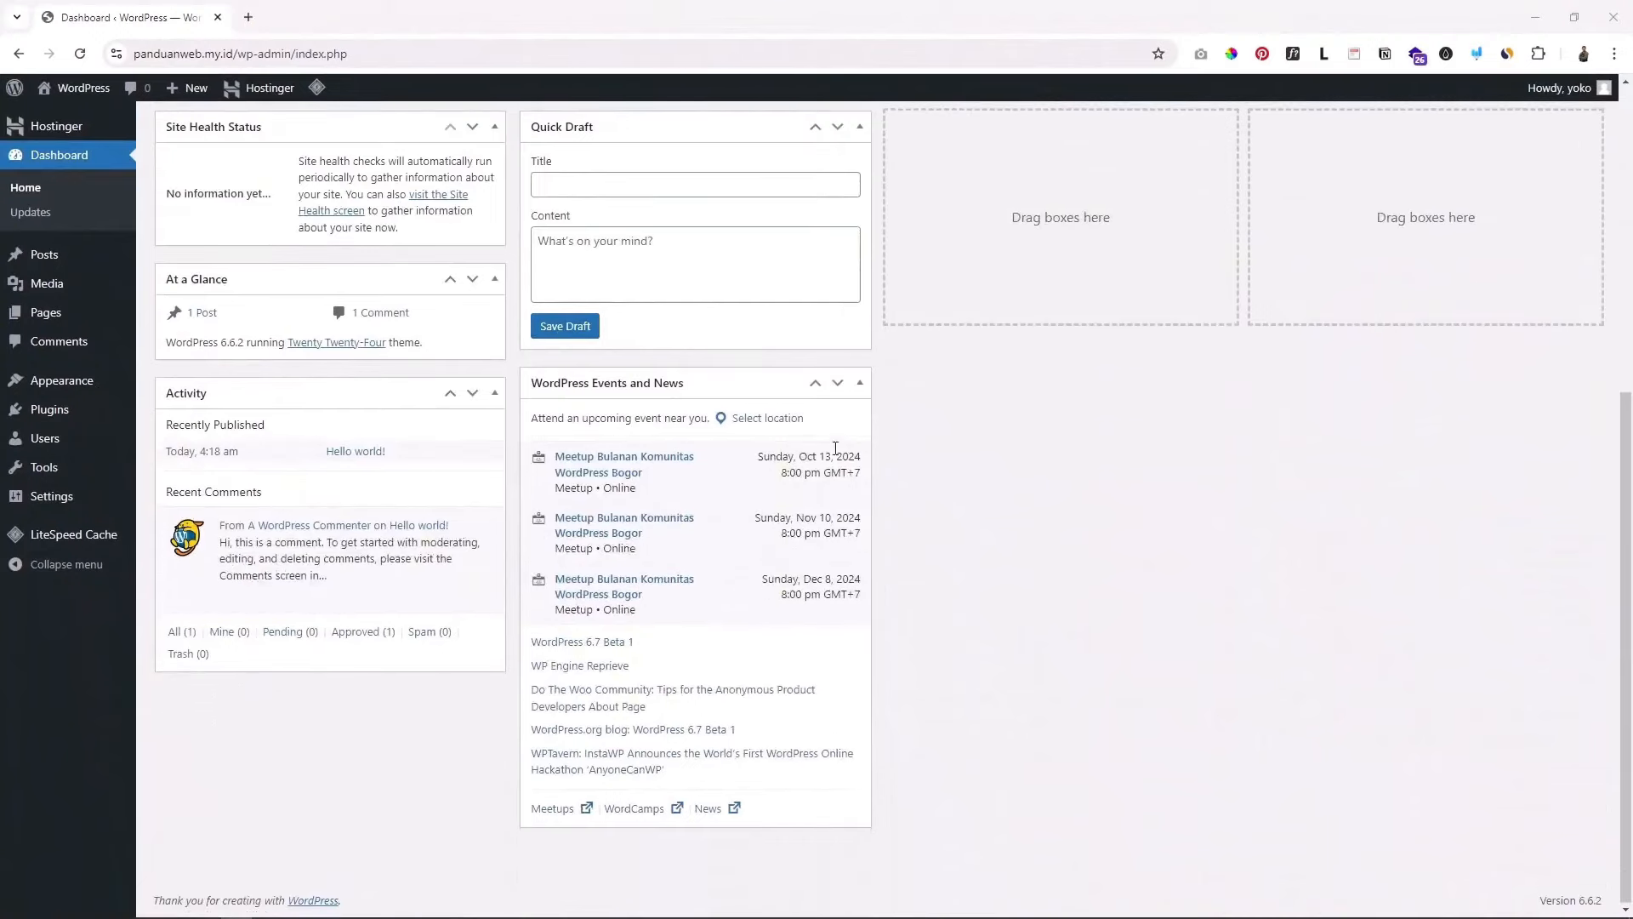
scroll(692, 366, "up", 6)
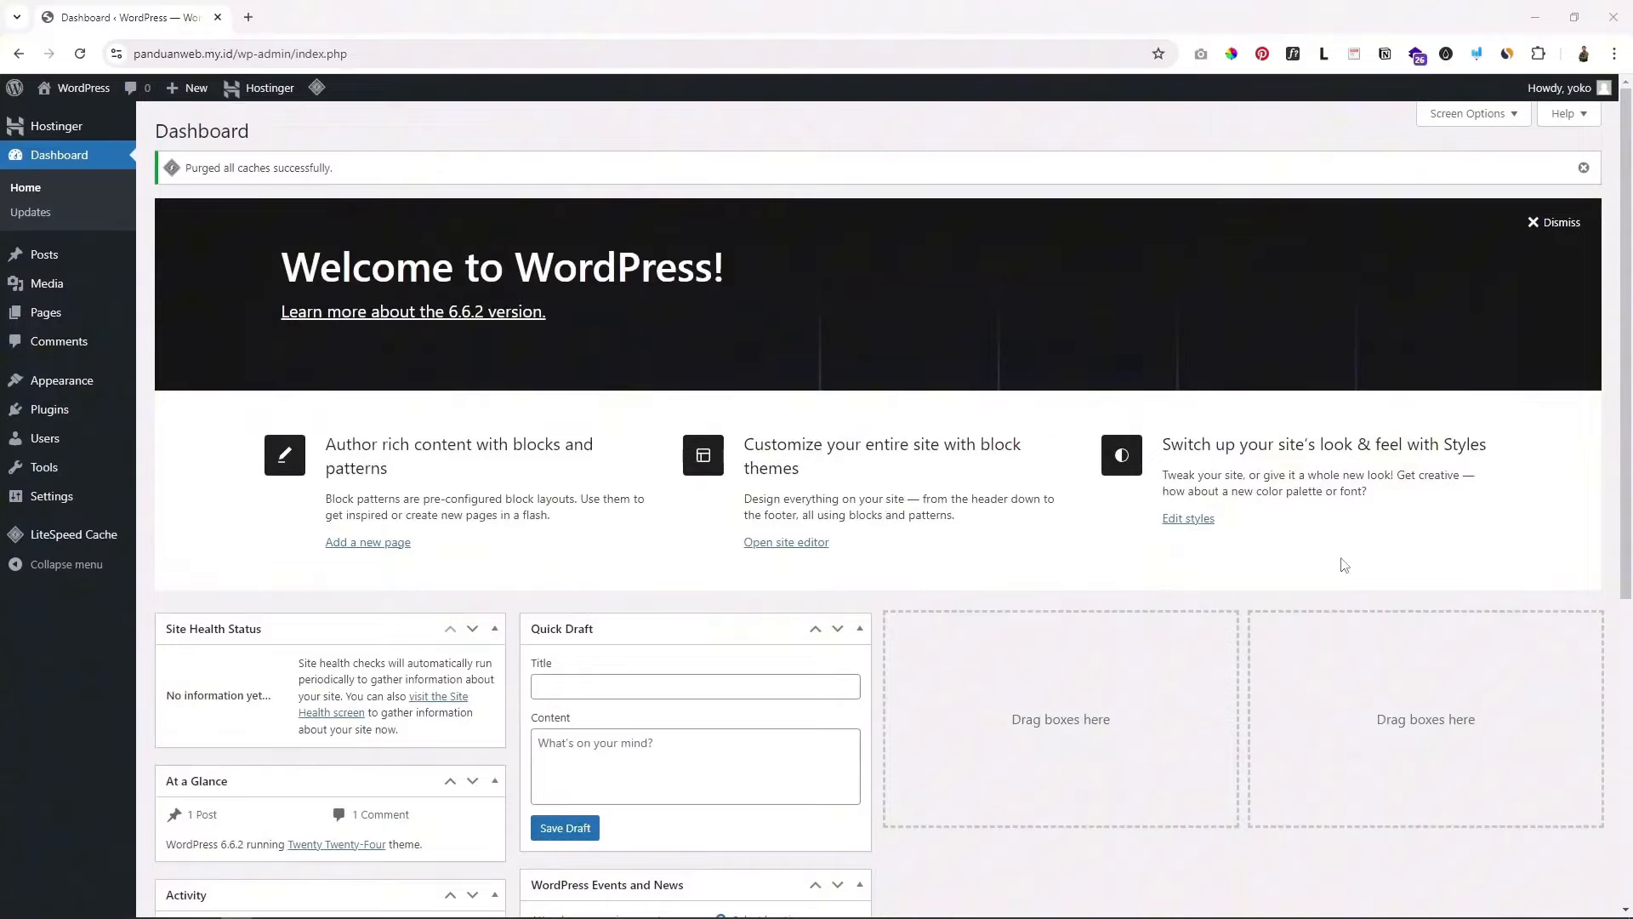
scroll(1345, 565, "down", 2)
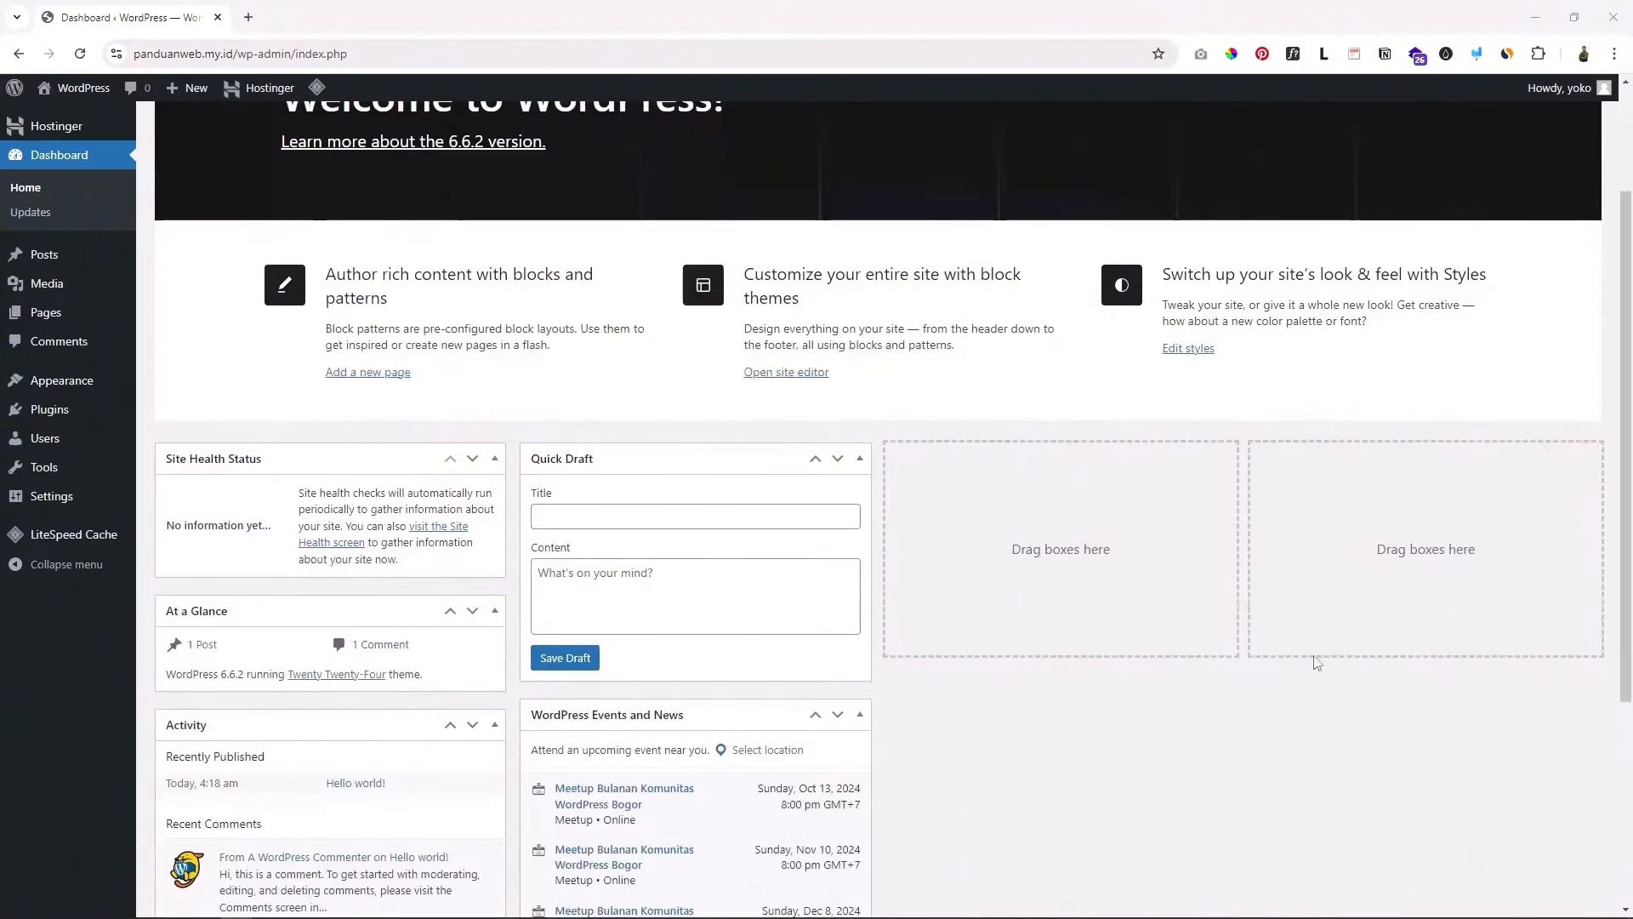
scroll(1276, 568, "down", 1)
scroll(1276, 568, "down", 1)
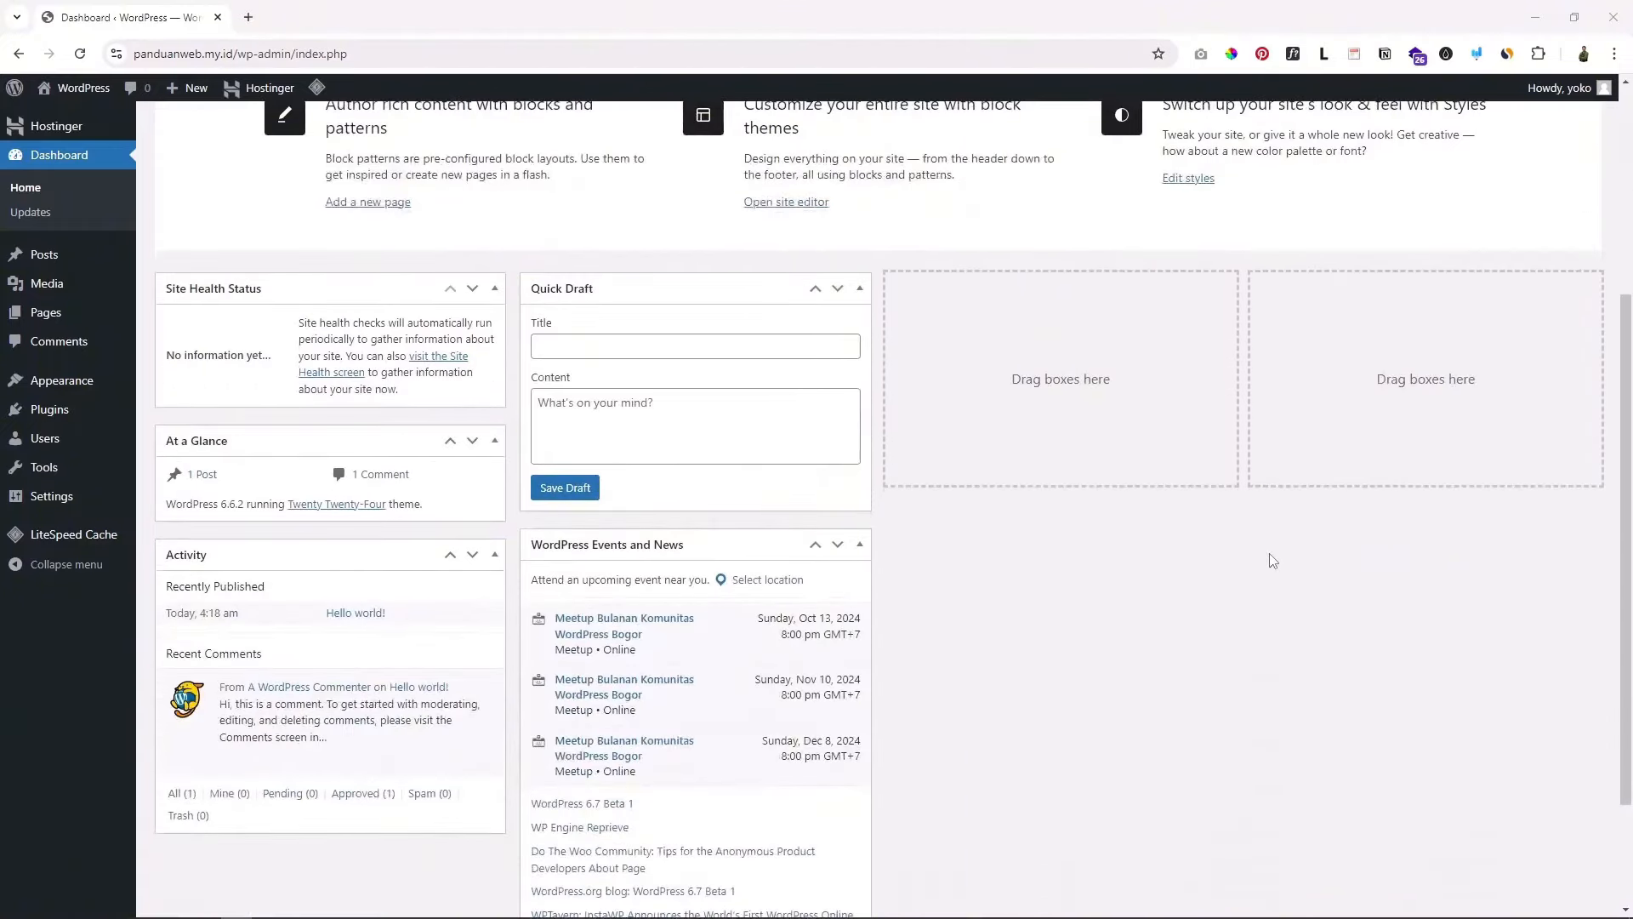
scroll(1272, 560, "up", 4)
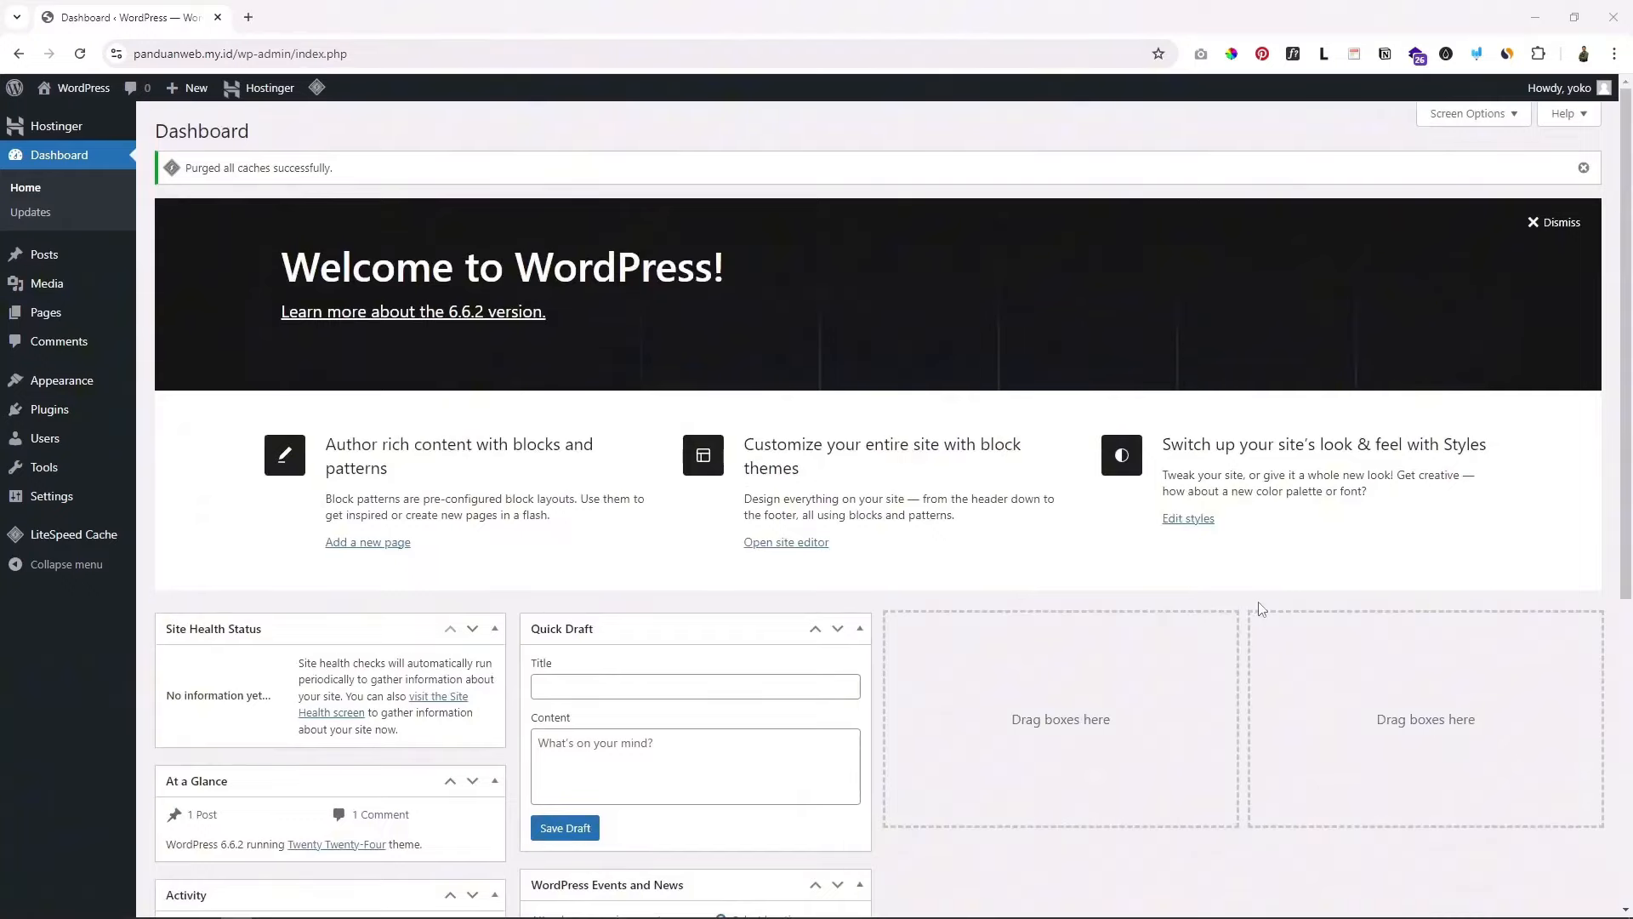
scroll(1262, 606, "down", 1)
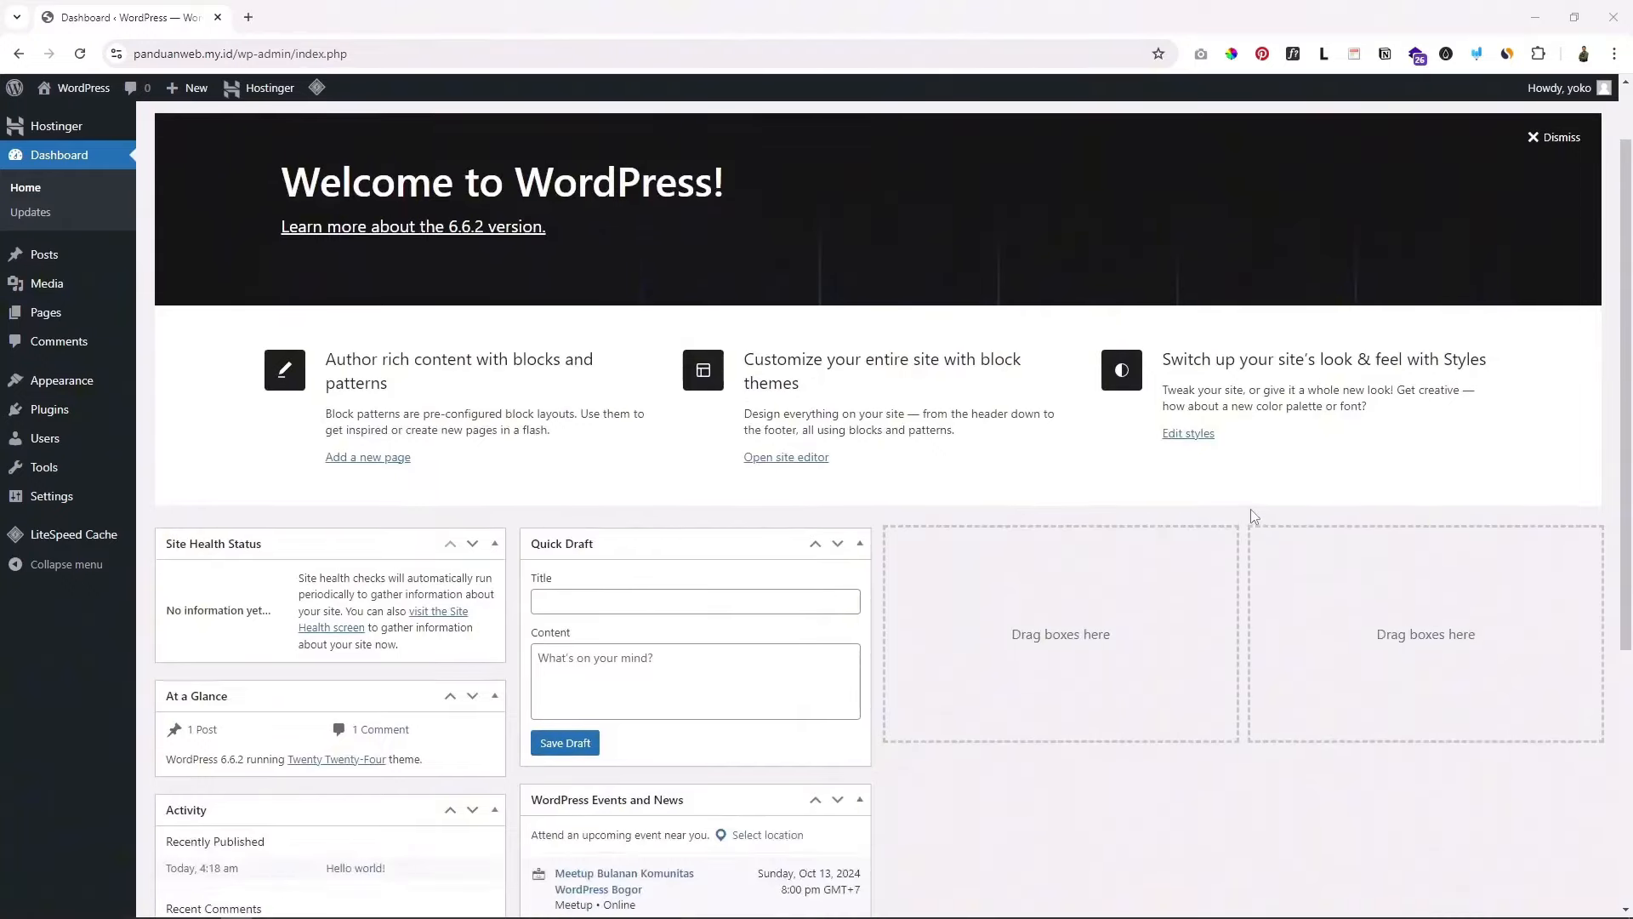
scroll(1252, 513, "up", 1)
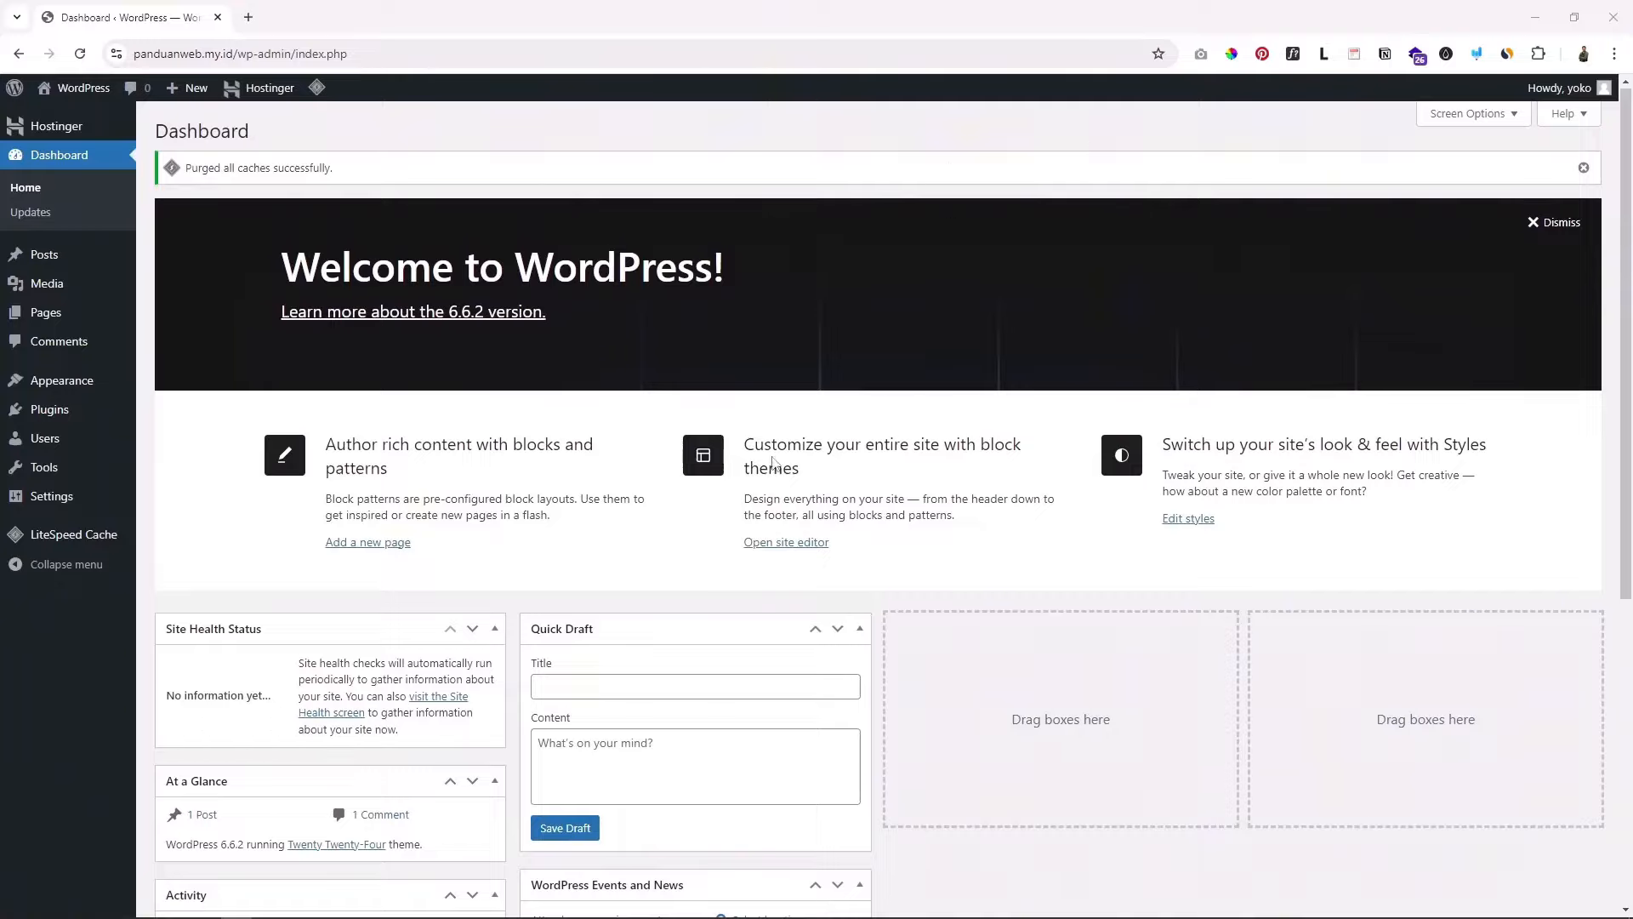
scroll(889, 606, "down", 3)
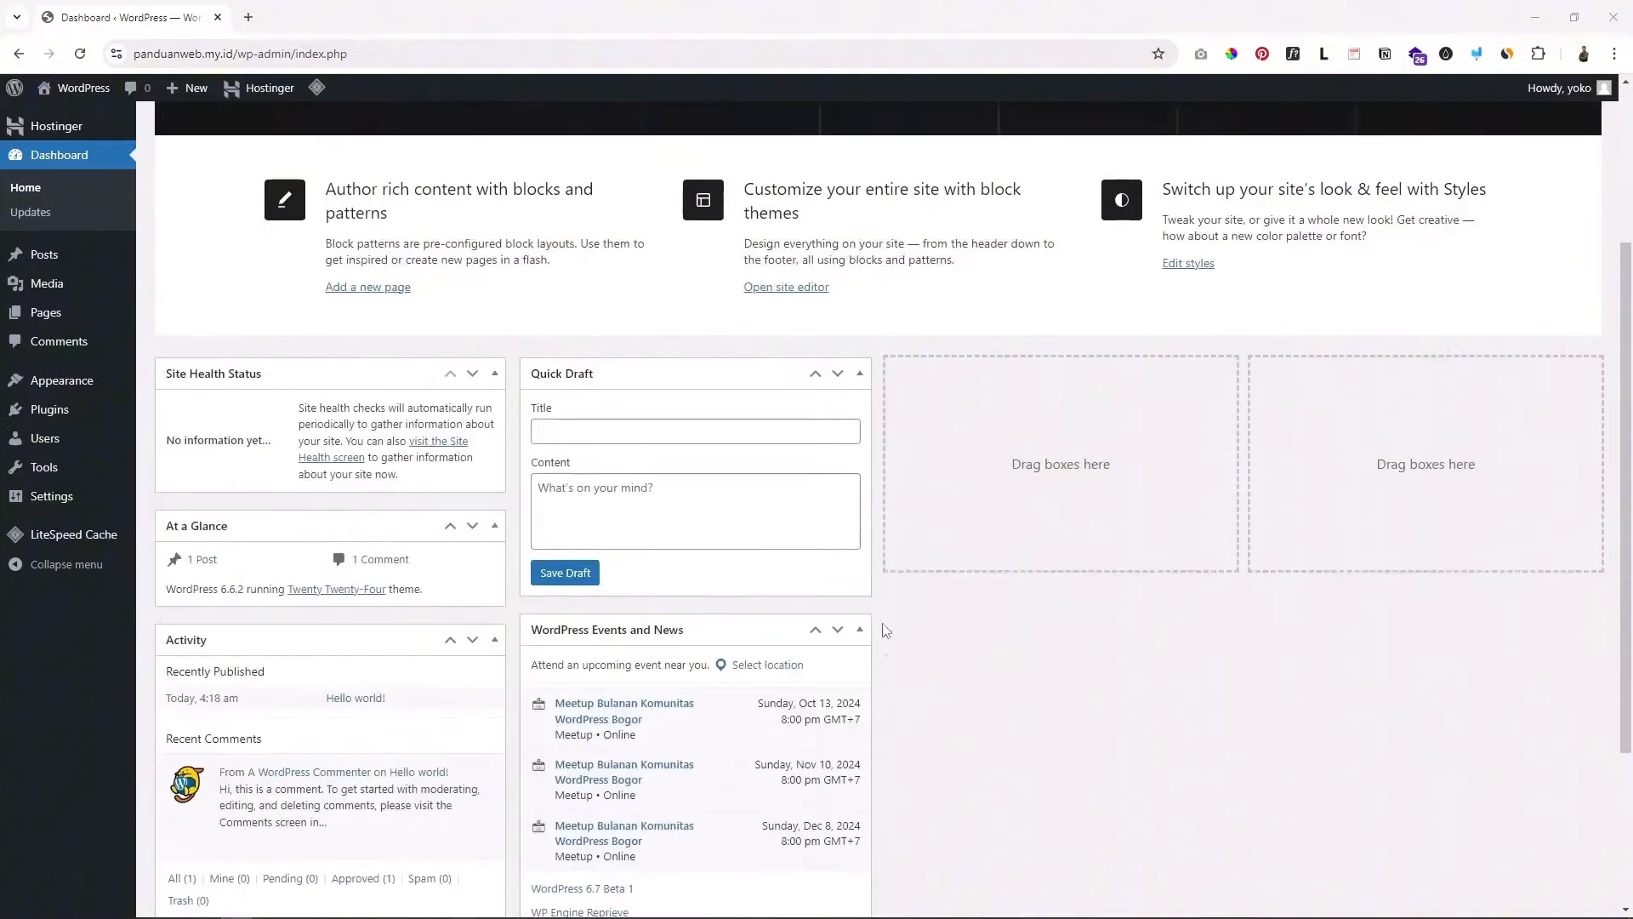
scroll(869, 634, "up", 3)
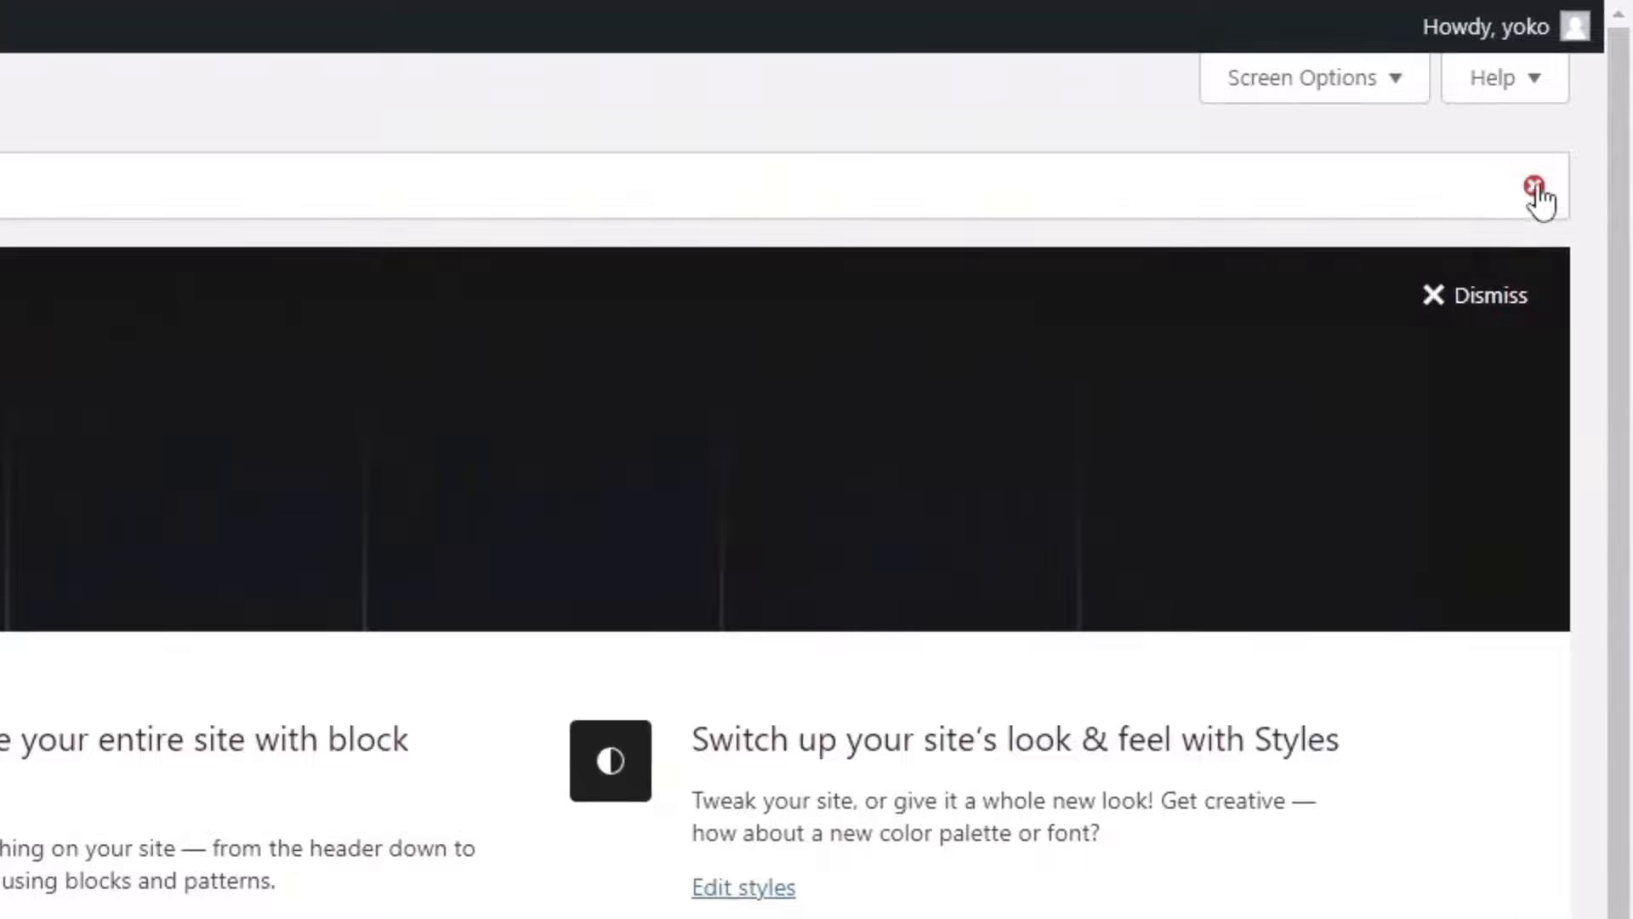
Step: Close the cache purge notice and dismiss the Welcome to WordPress panel
left_click(1535, 189)
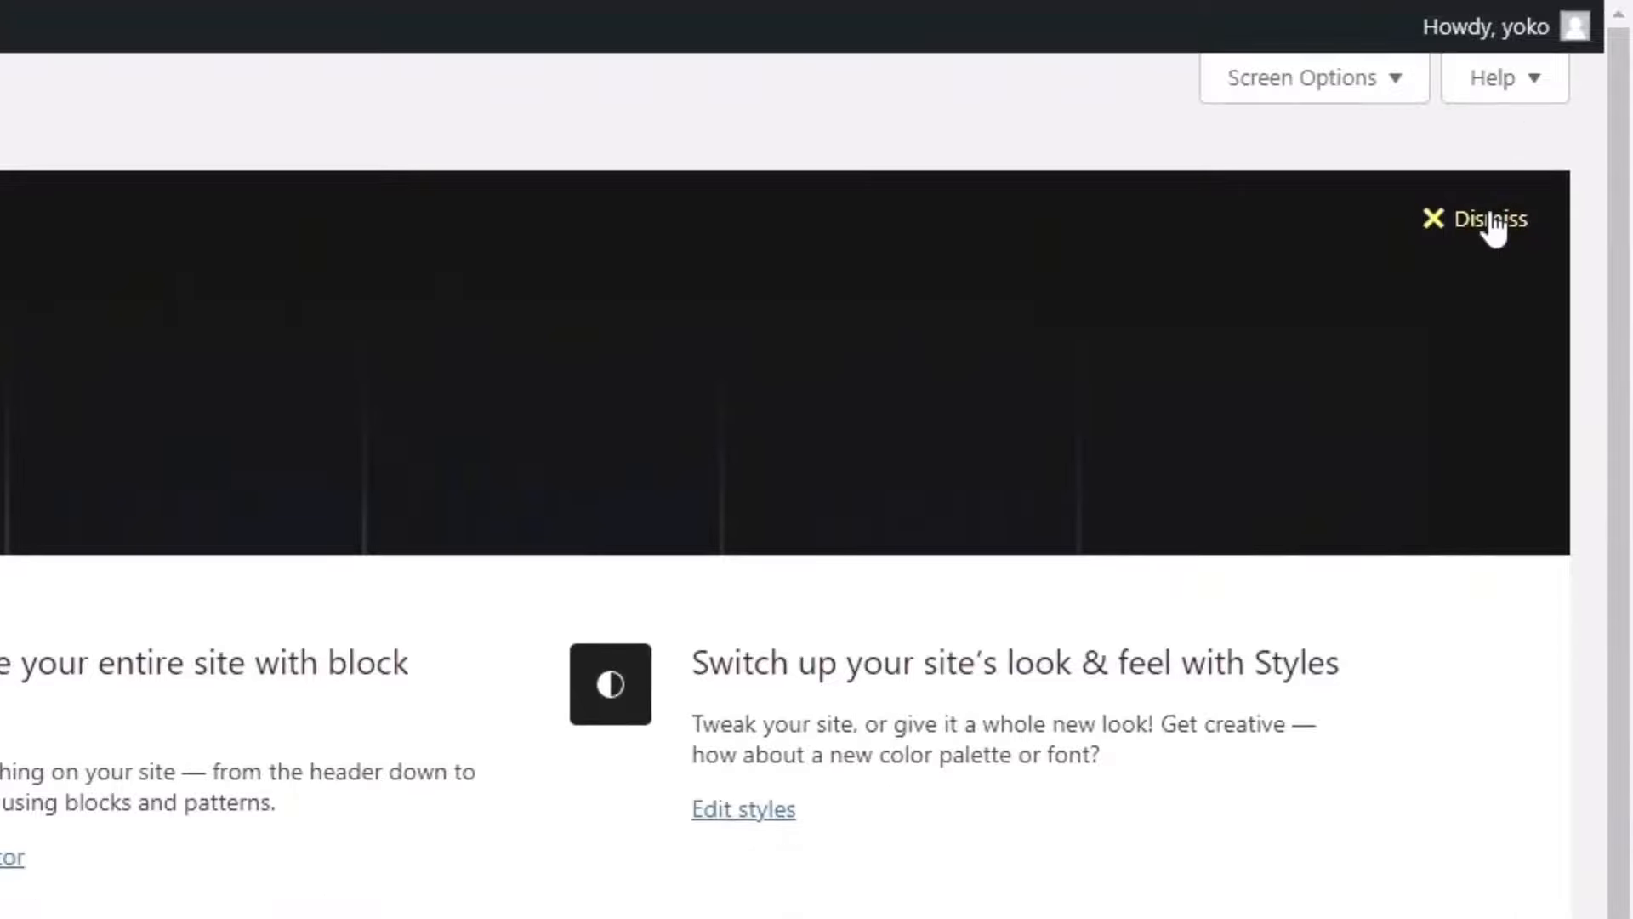
left_click(1472, 219)
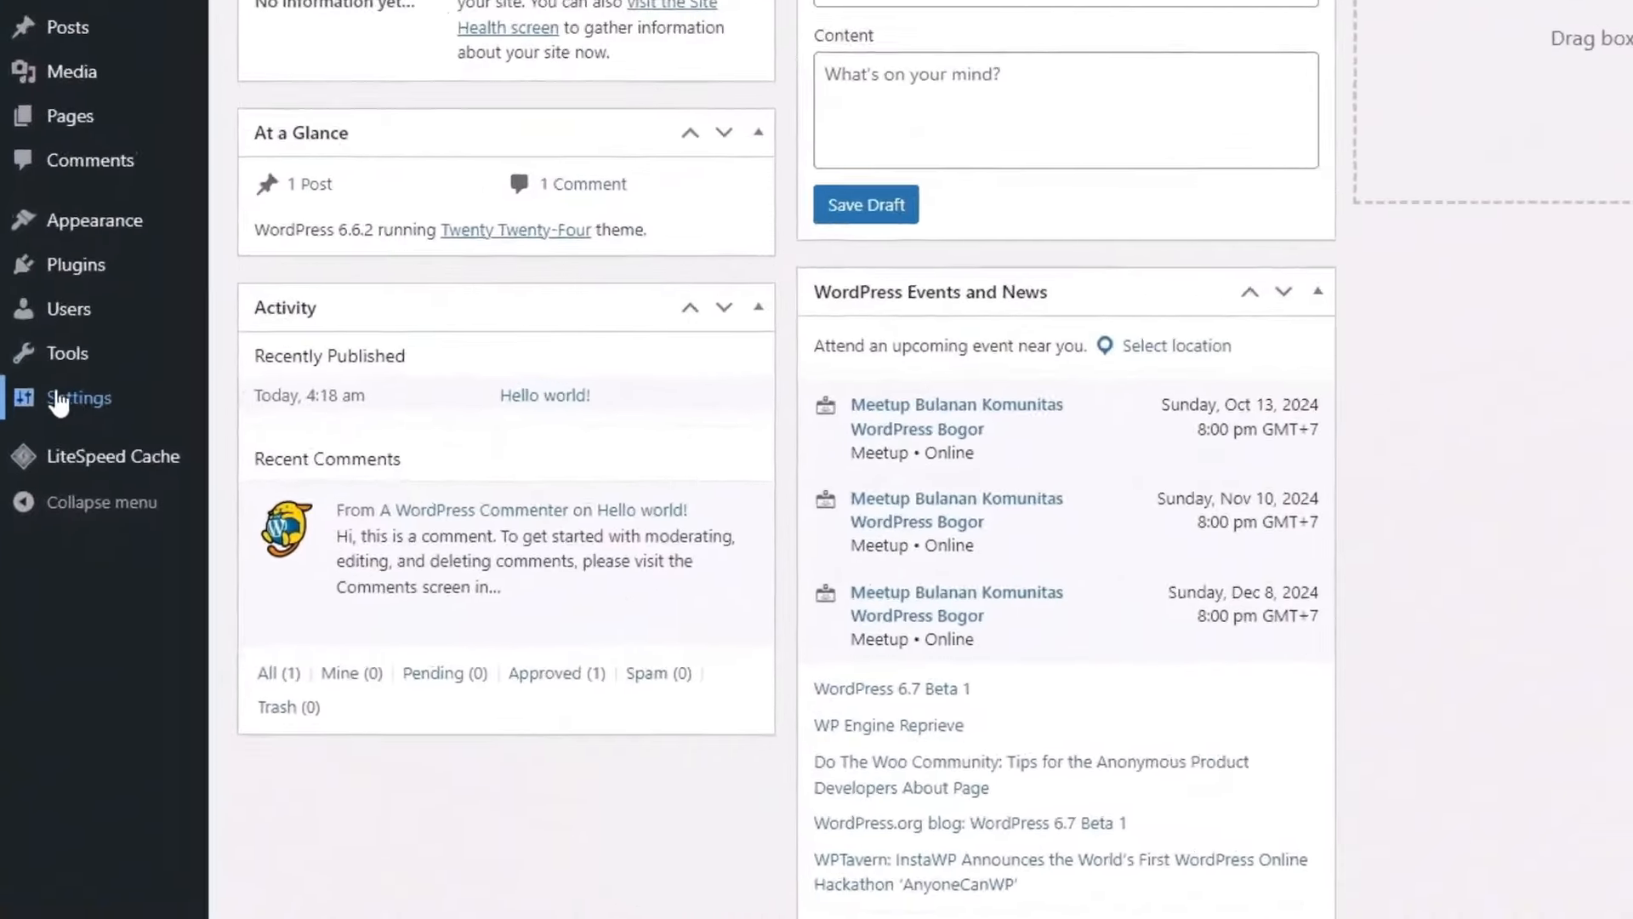
mouse_move(38, 498)
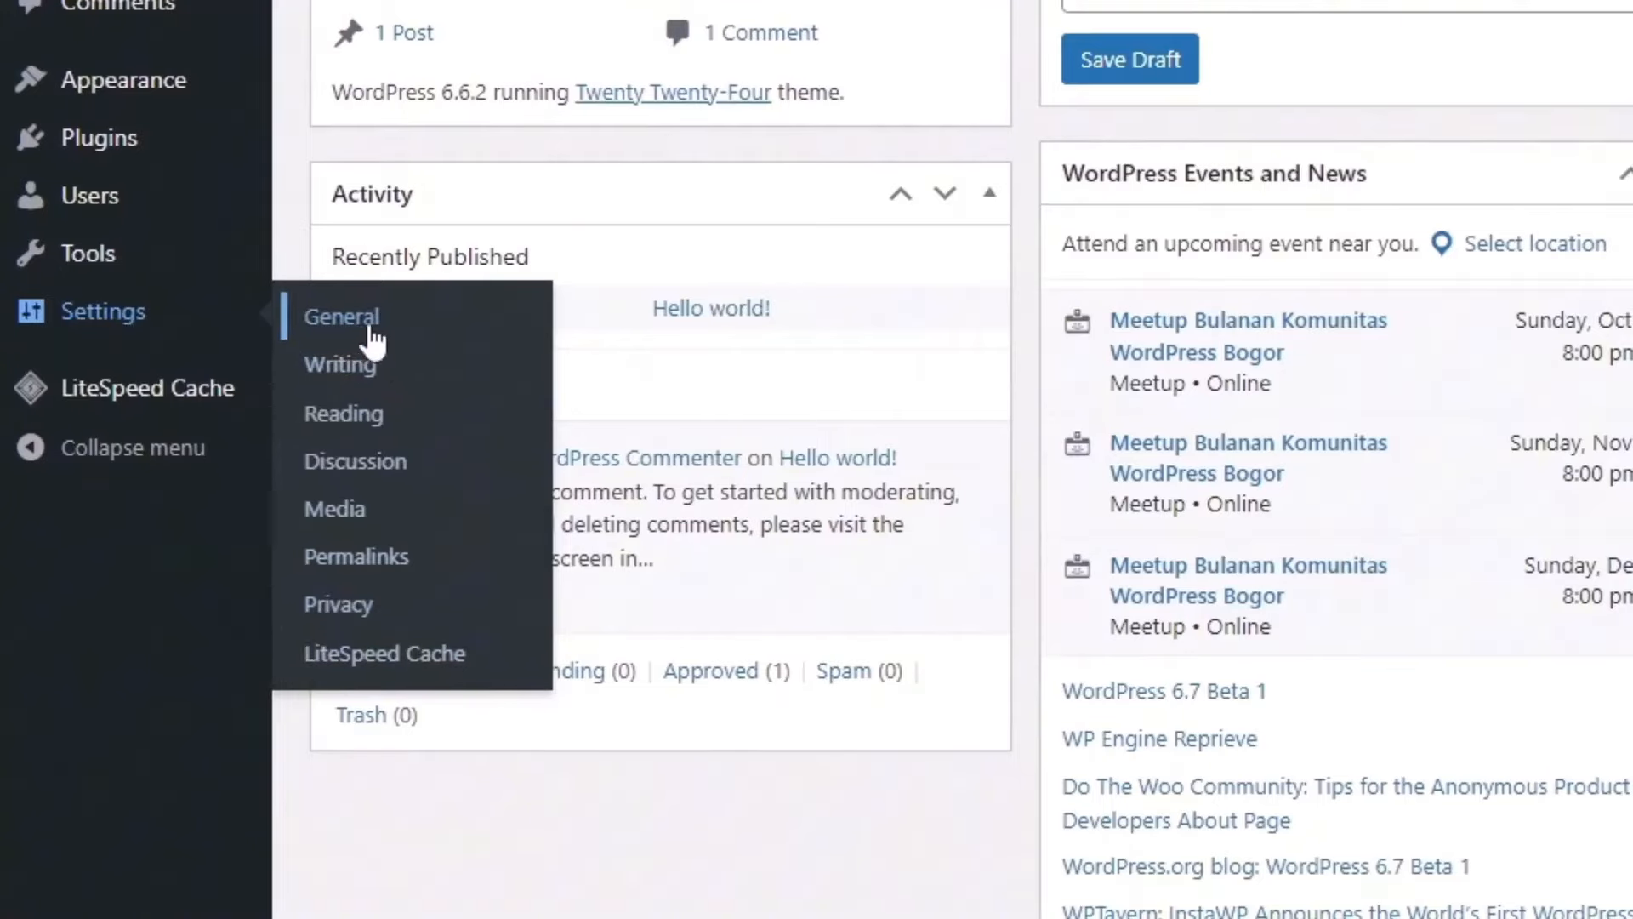
Step: In General Settings, replace the Site Title with 'YB Company'
left_click(345, 328)
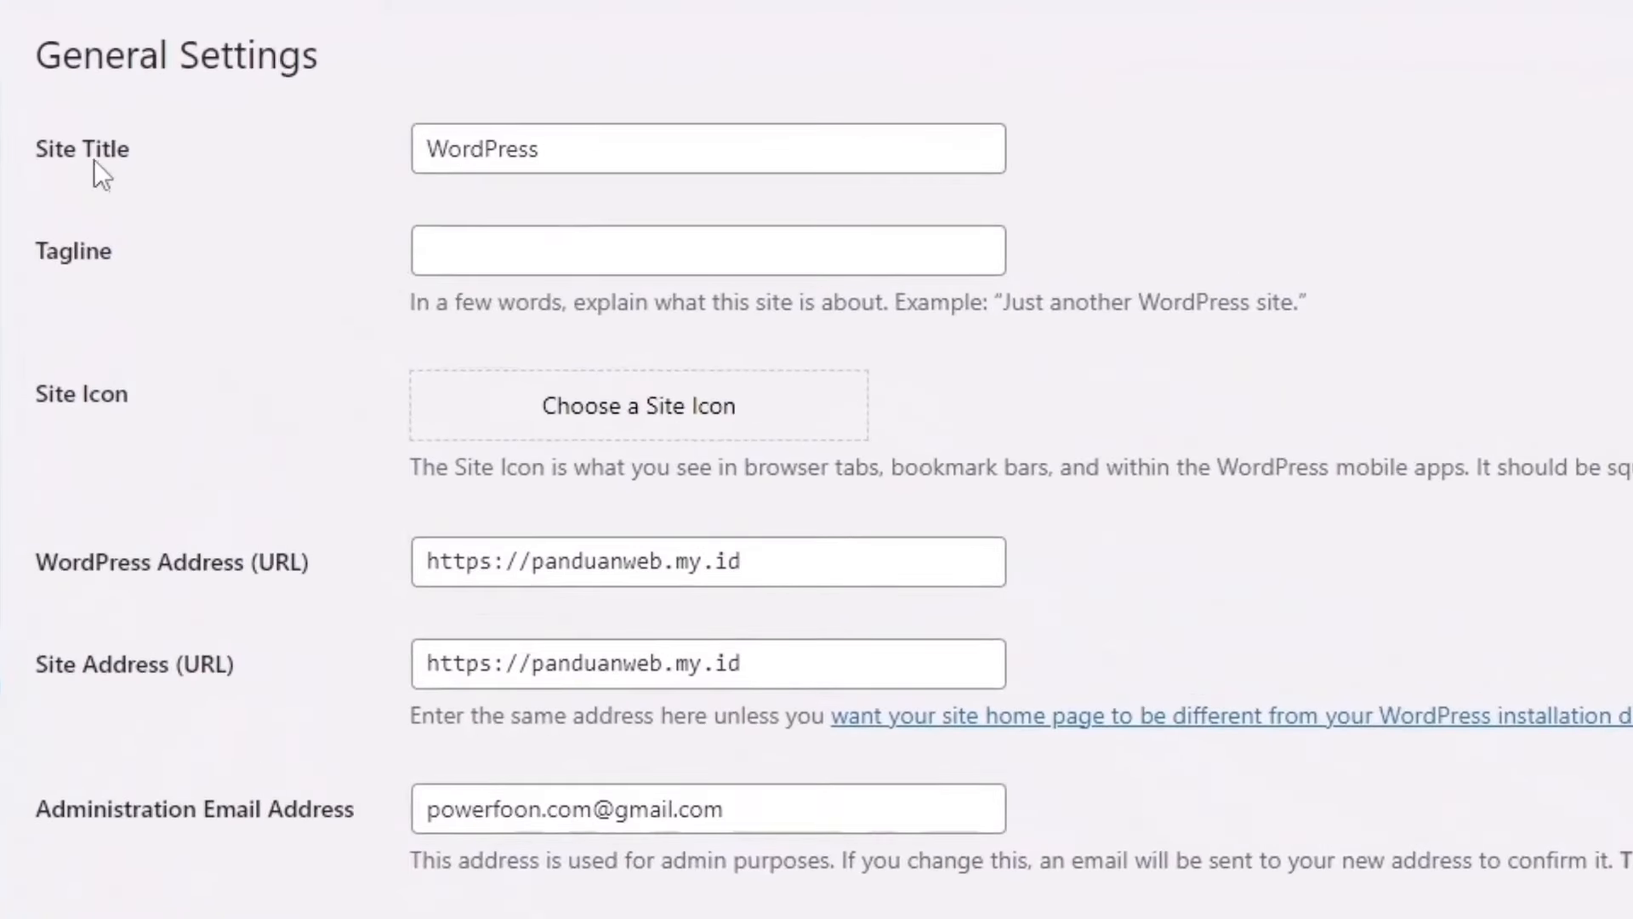
left_click_drag(558, 150, 430, 147)
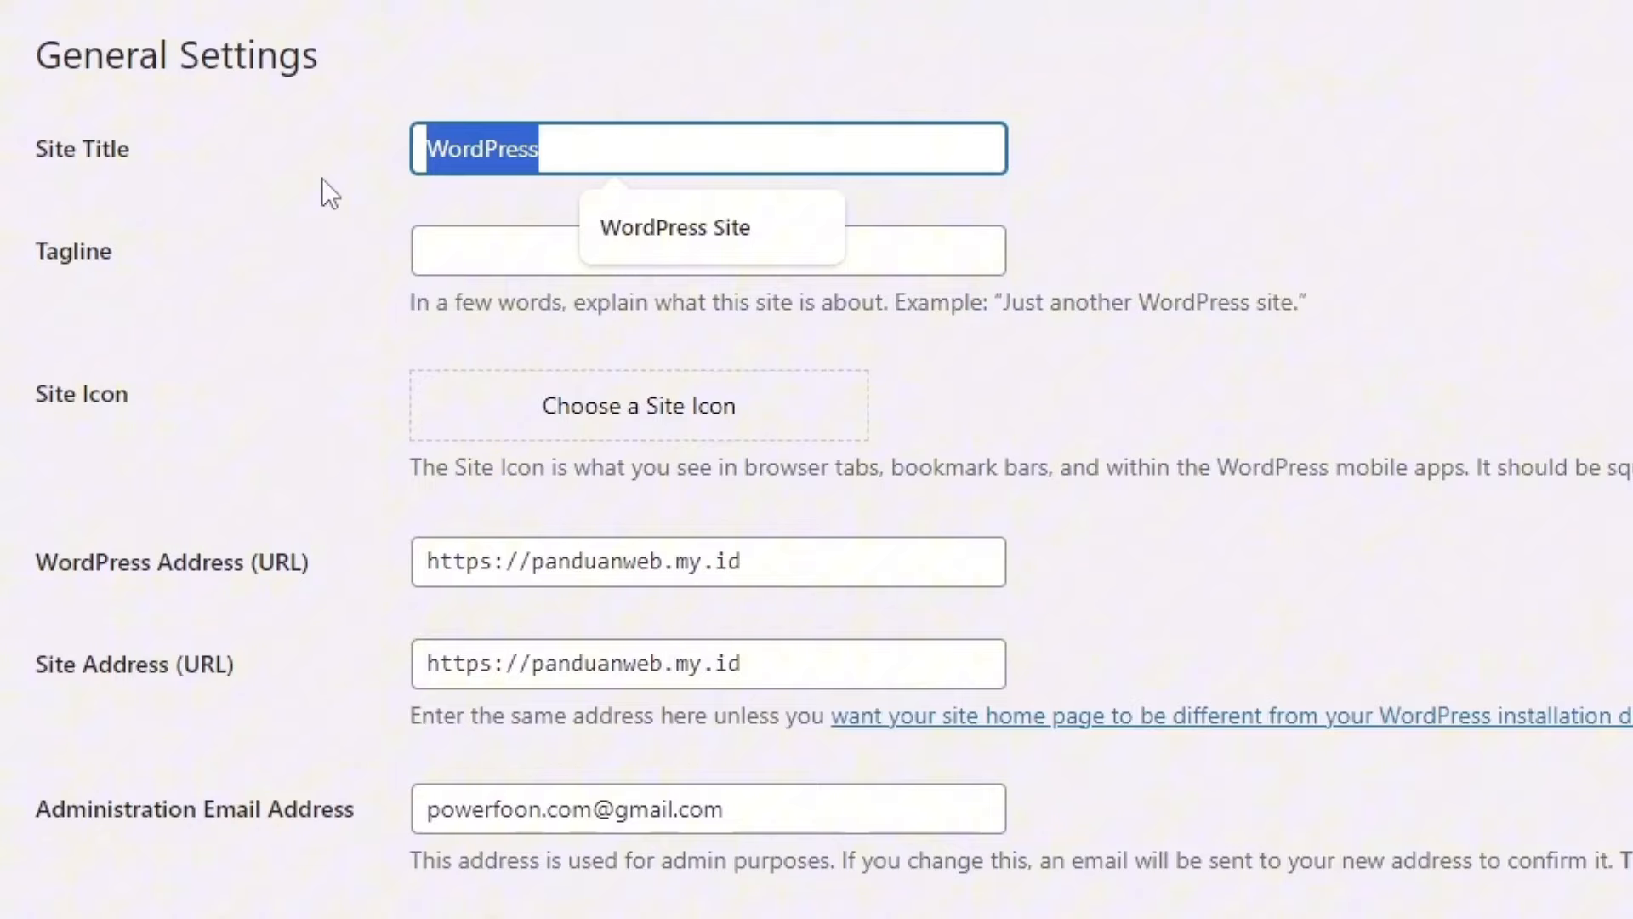
type("YB Company")
left_click_drag(604, 146, 376, 150)
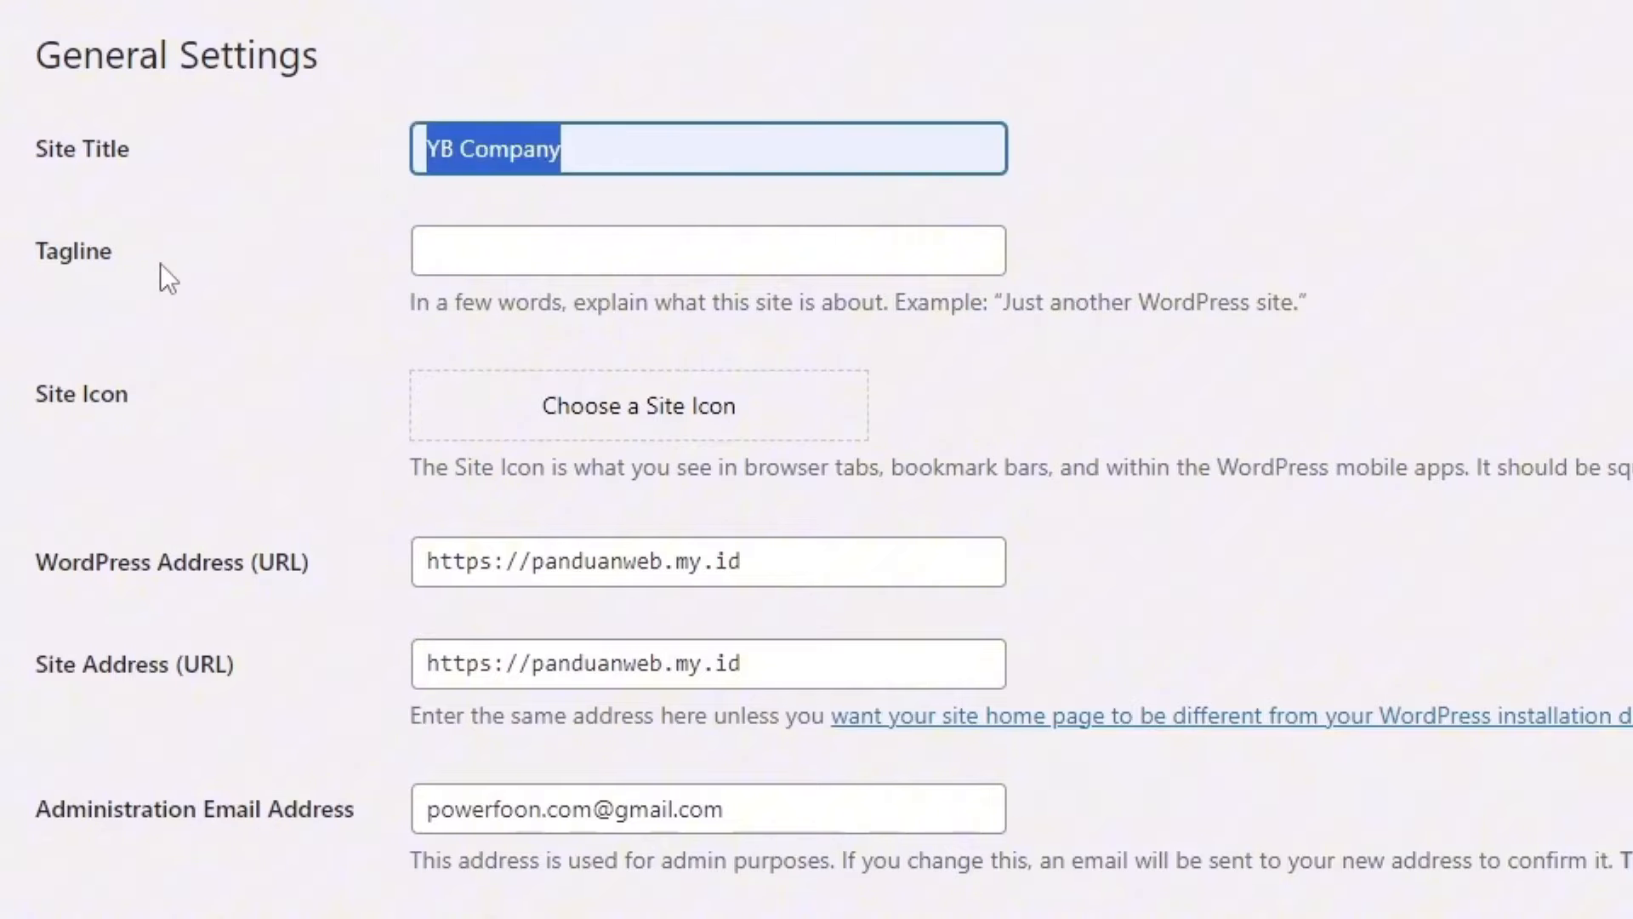
left_click_drag(134, 249, 74, 253)
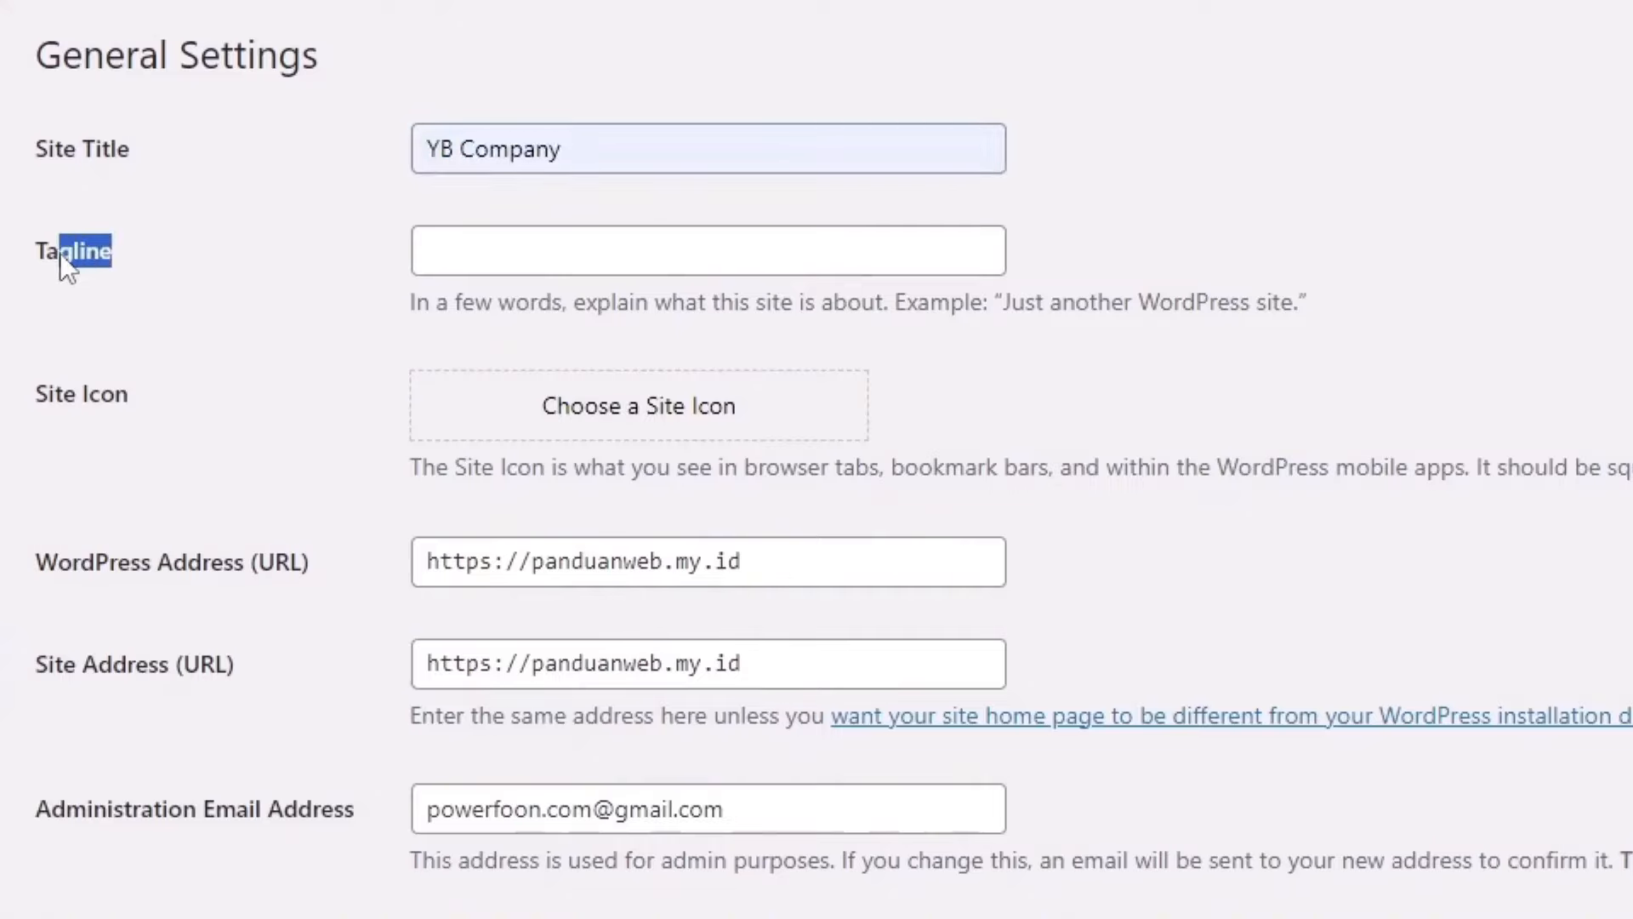
Step: Fill in the Tagline as 'No #1 Bisnis di Indonesia'
left_click(512, 264)
type("No #1 Bisnis di Indonesia")
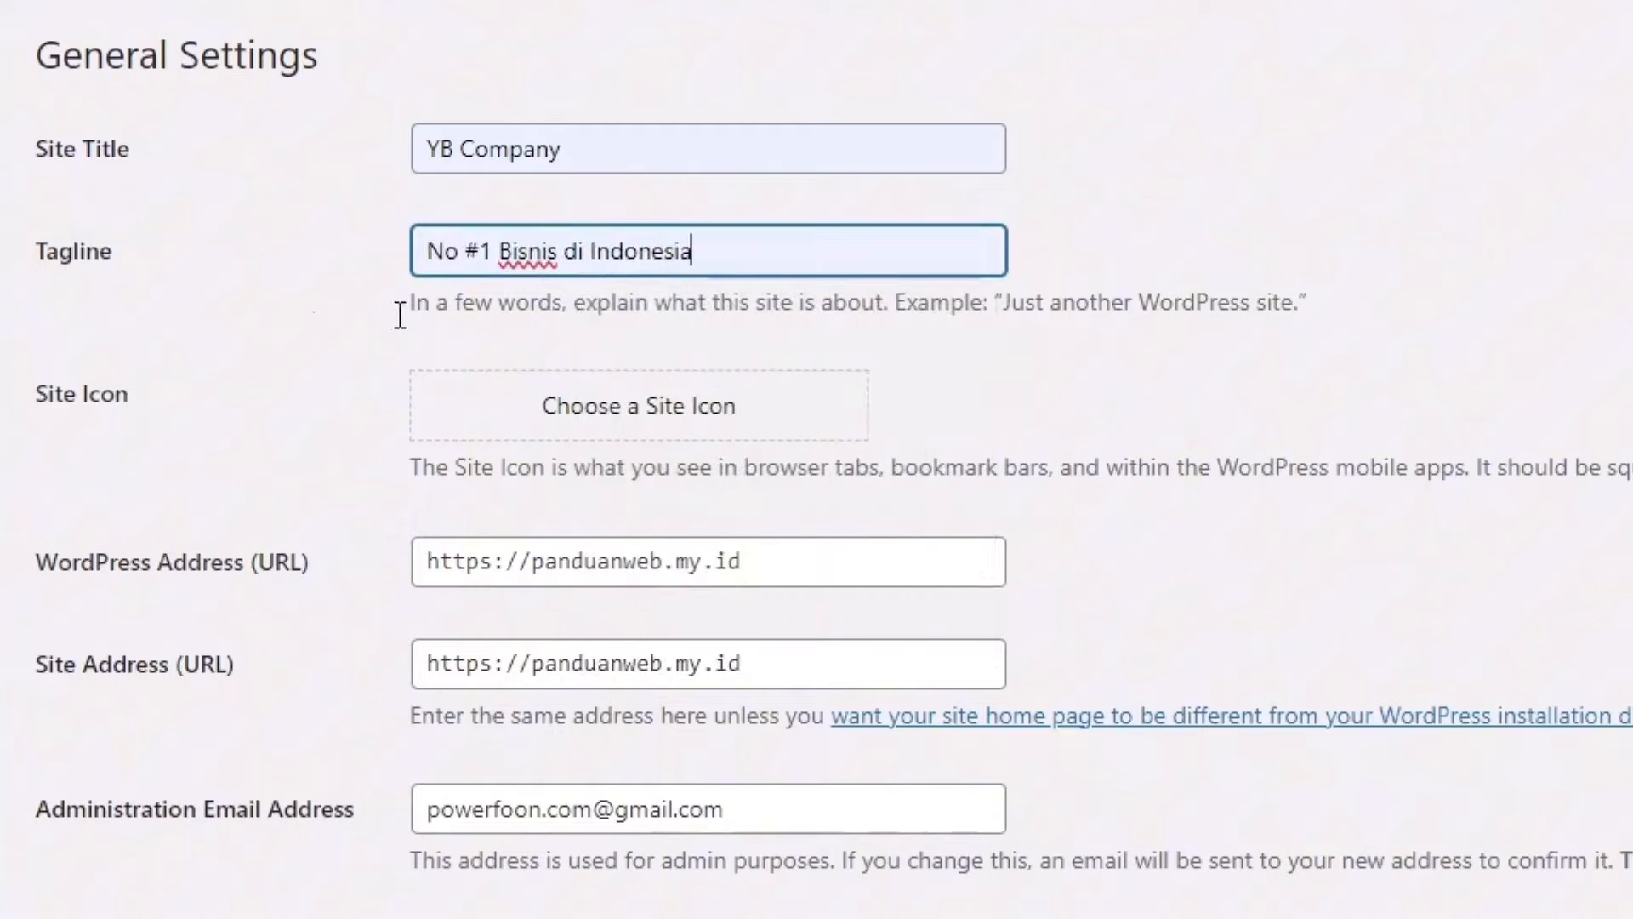
left_click_drag(127, 389, 79, 397)
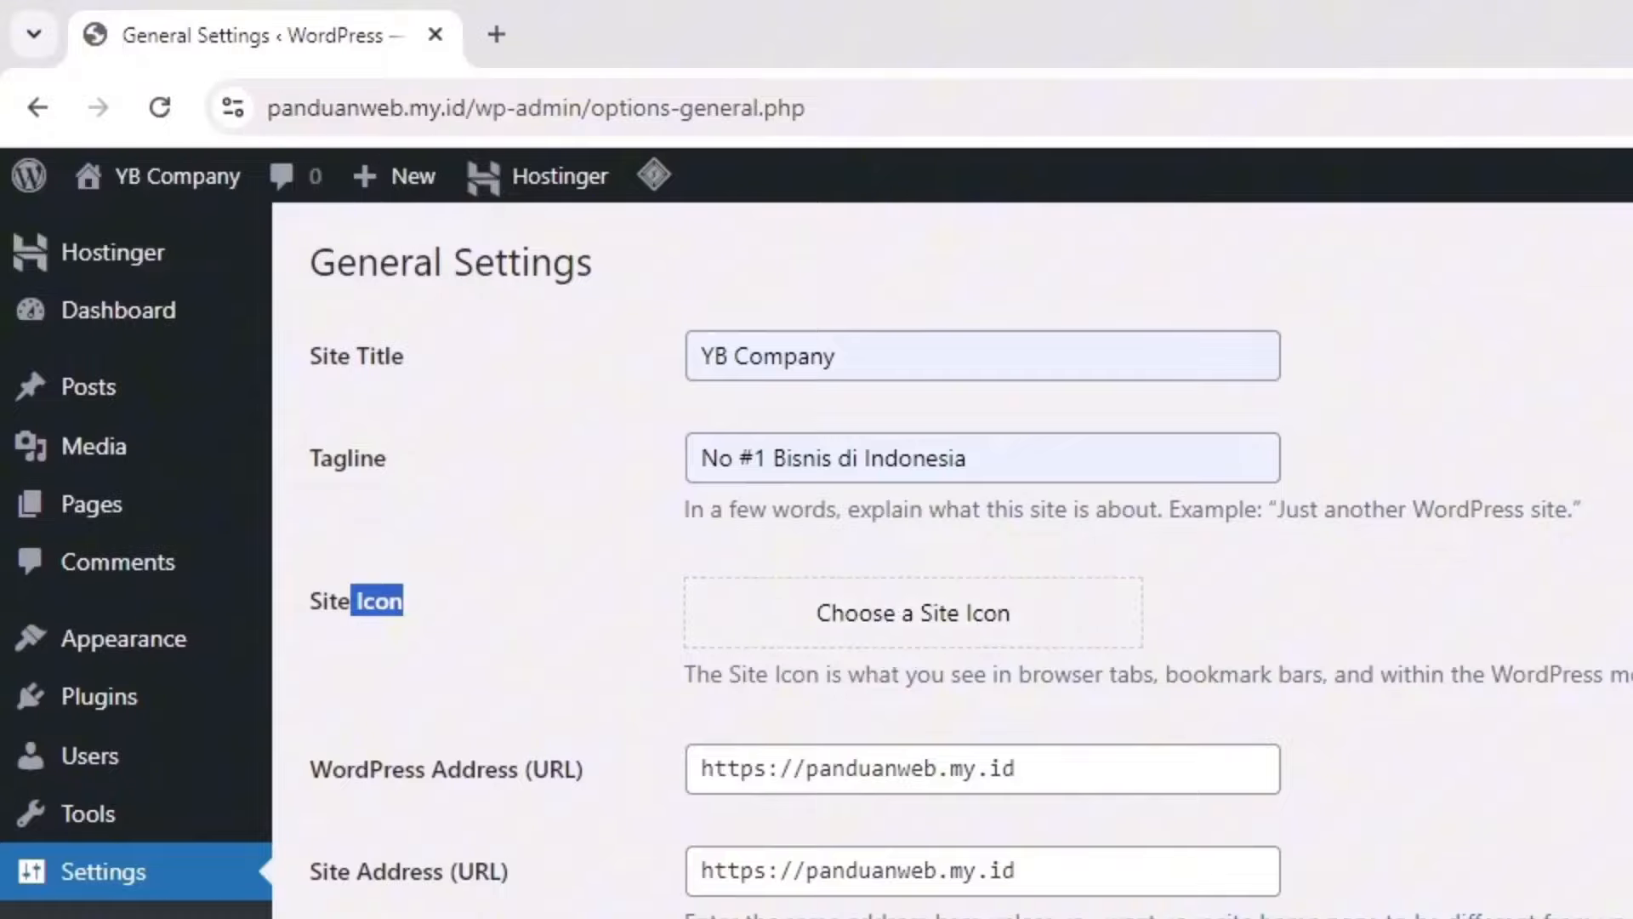
Step: Upload fav-dummy.png, set and crop it as the site icon, noting the square 512 × 512 requirement
left_click(940, 614)
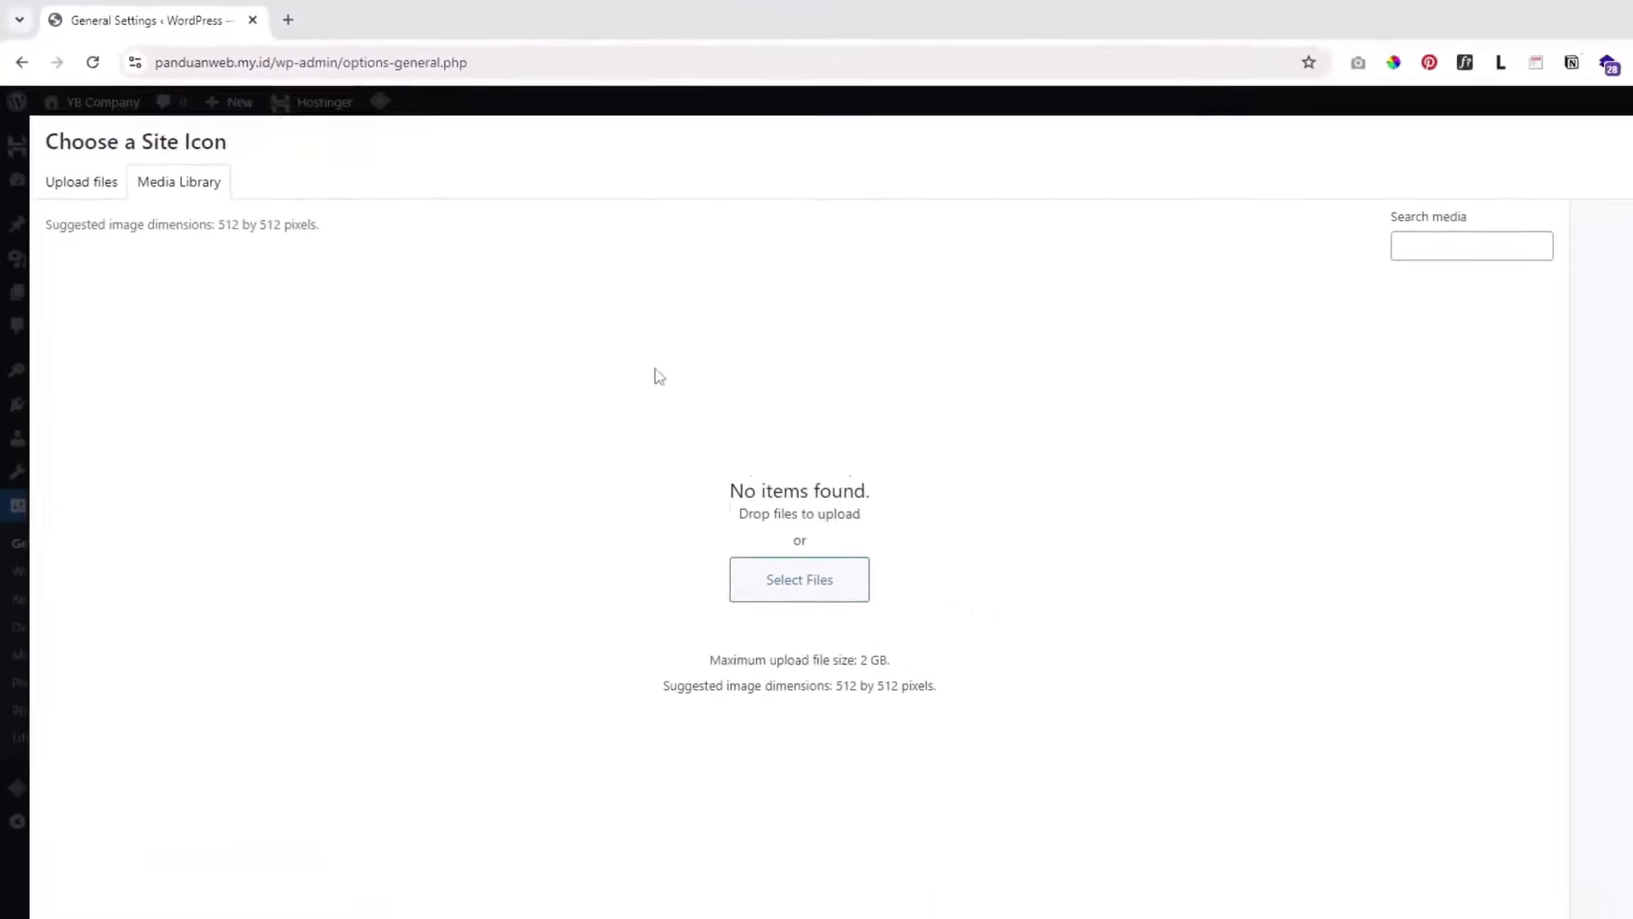
left_click(812, 590)
left_click(198, 178)
left_click(671, 430)
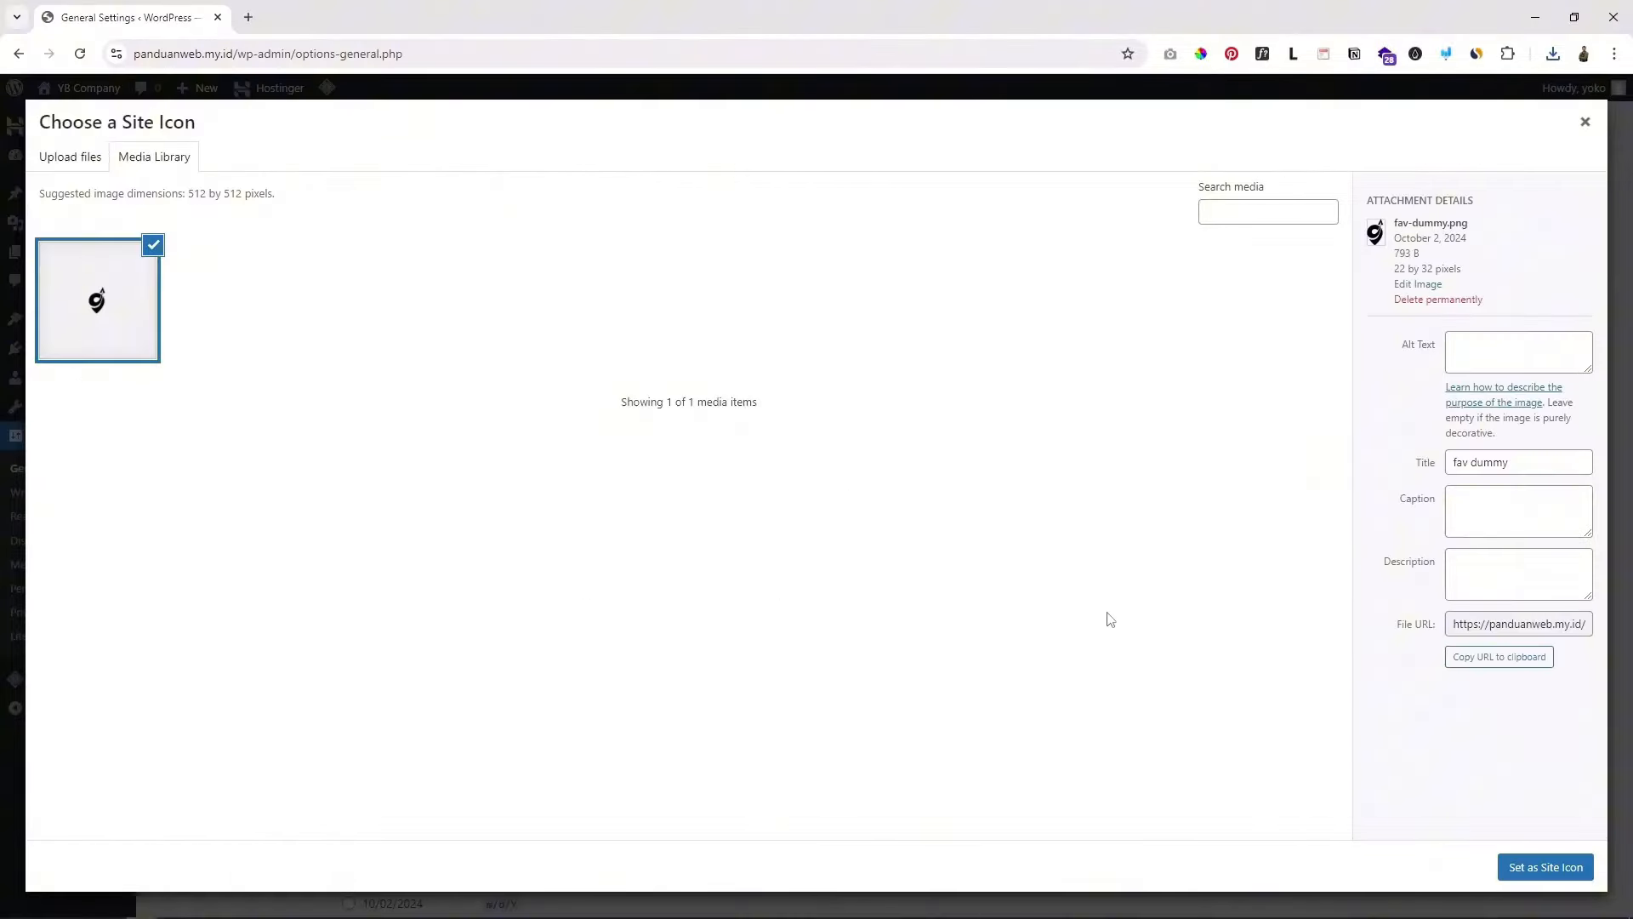
left_click(1557, 875)
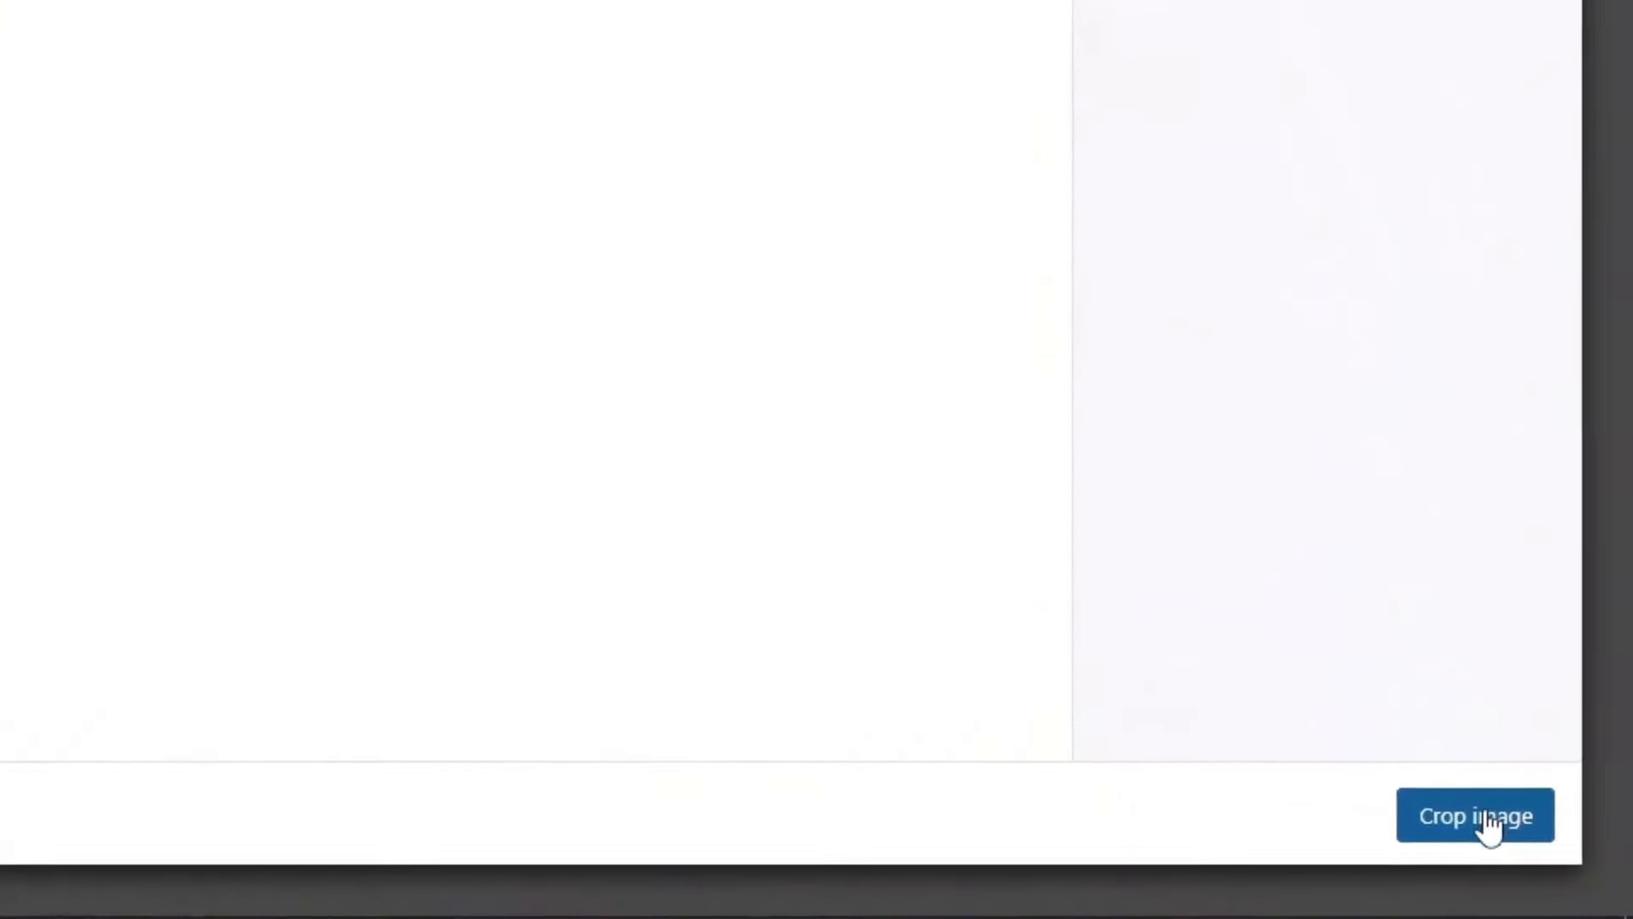
left_click(1551, 866)
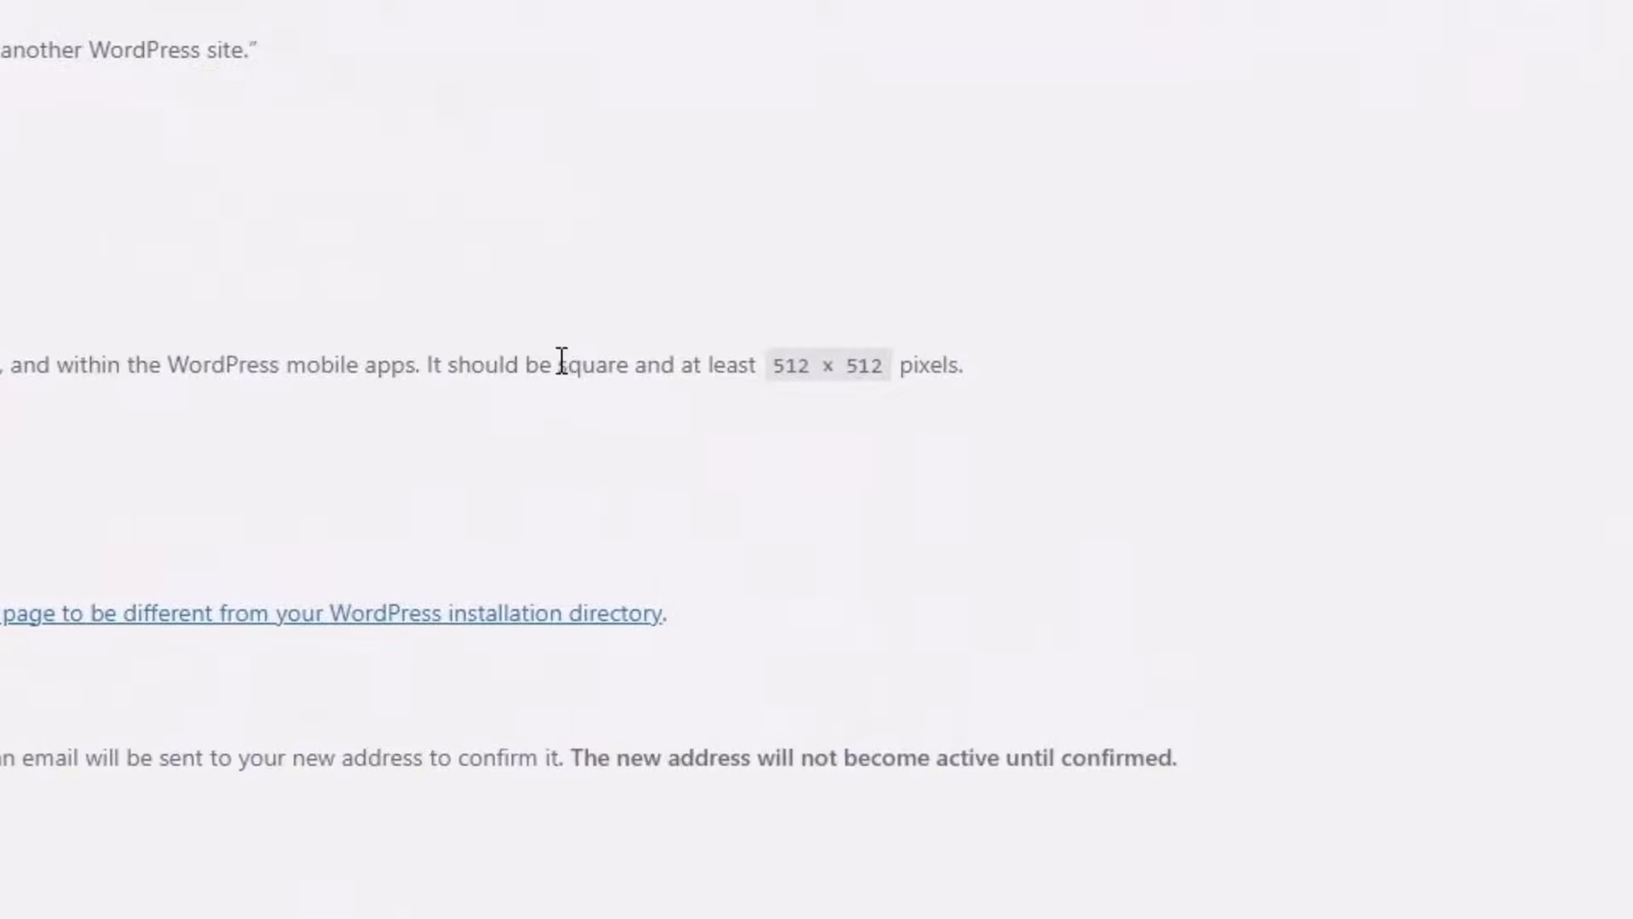
left_click_drag(562, 364, 682, 375)
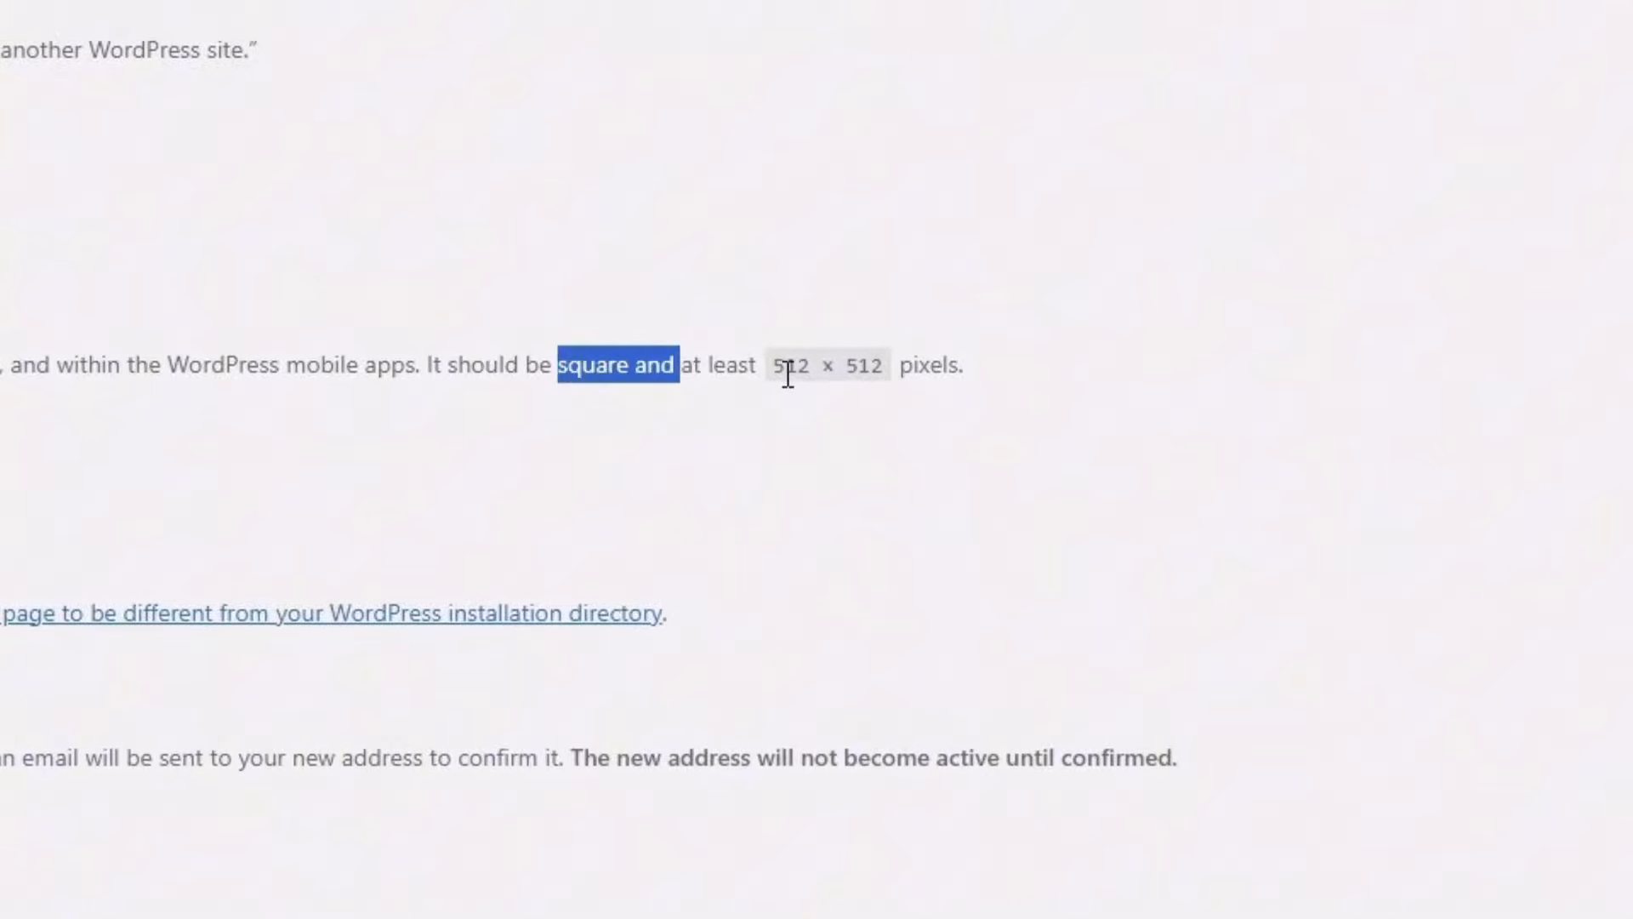
left_click_drag(777, 365, 882, 366)
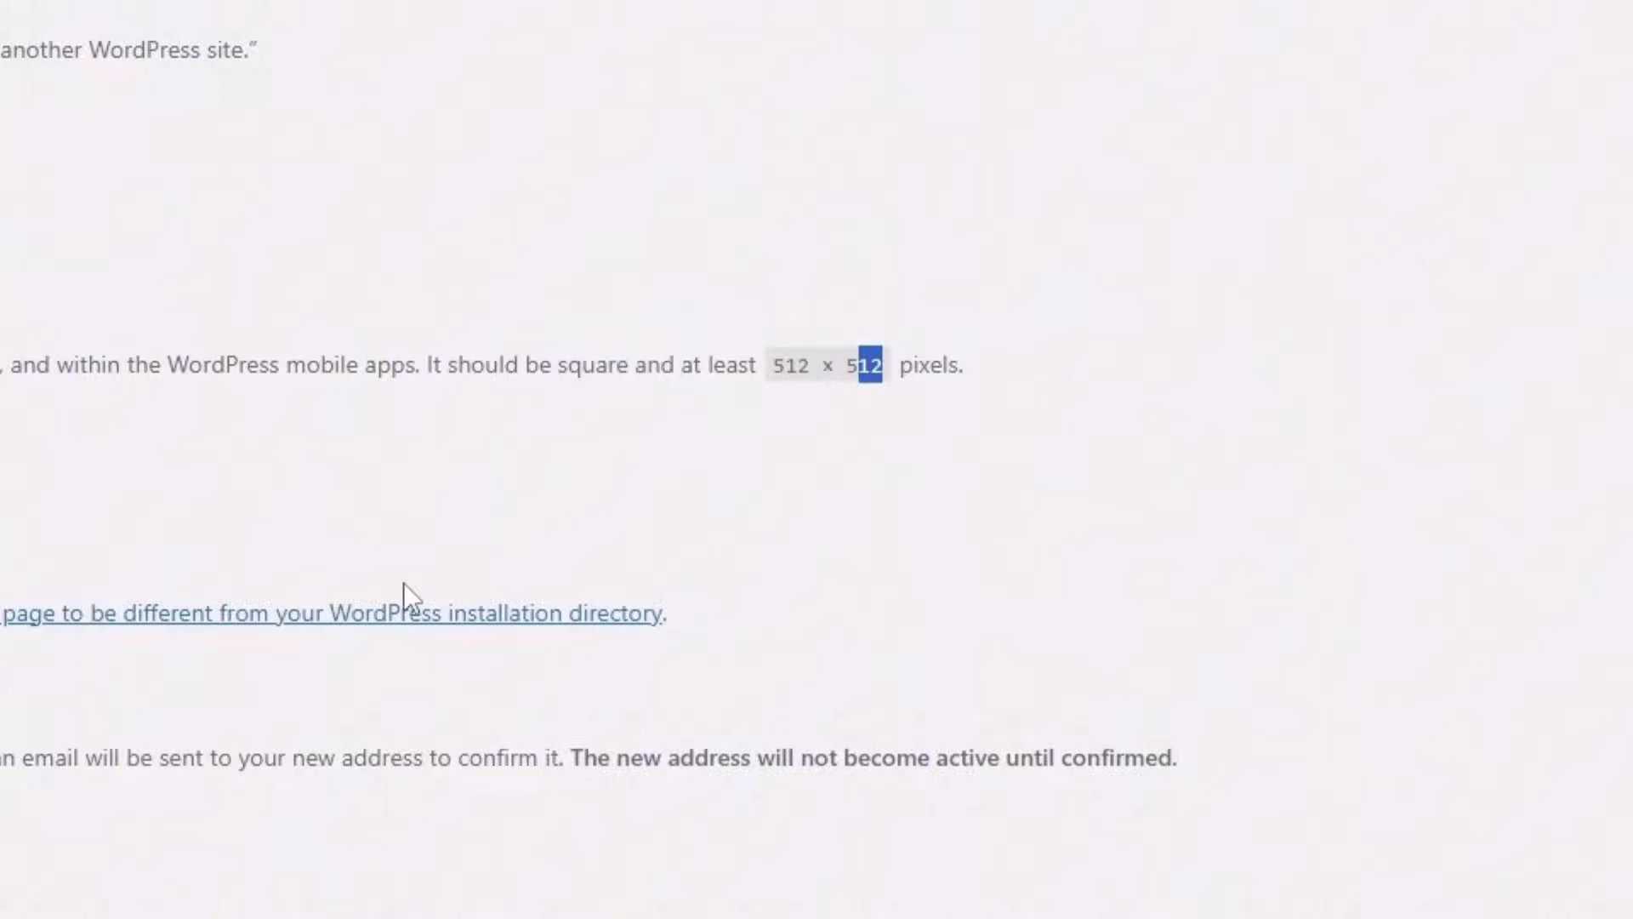
Step: Save the General Settings, then check the Site Language list without changing it
scroll(399, 747, "down", 8)
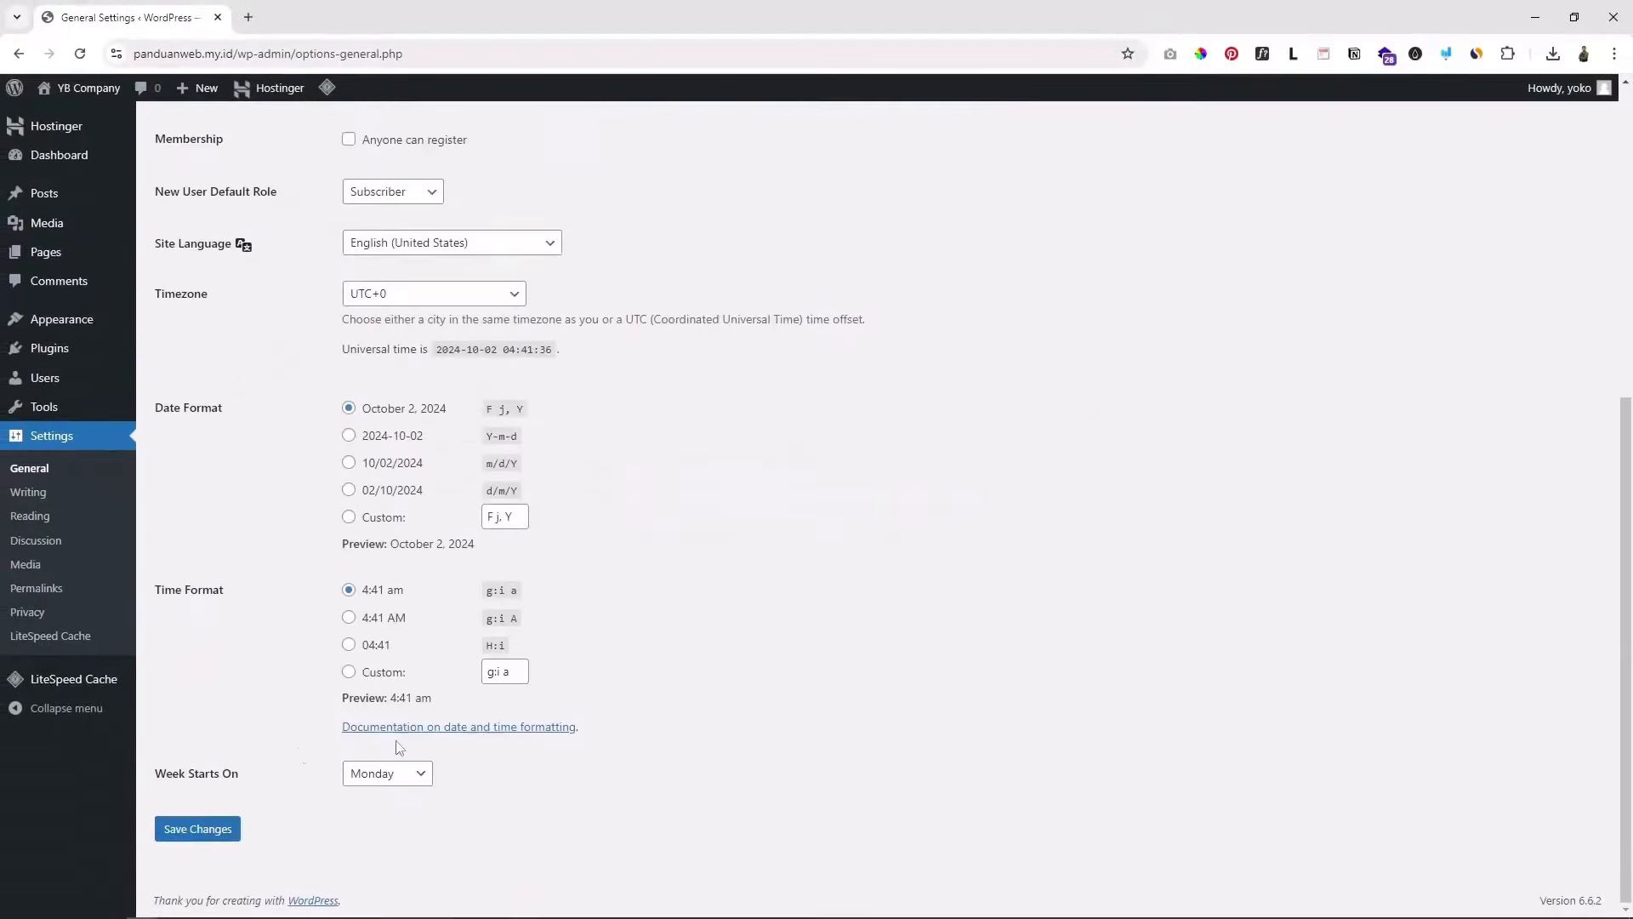
left_click(201, 831)
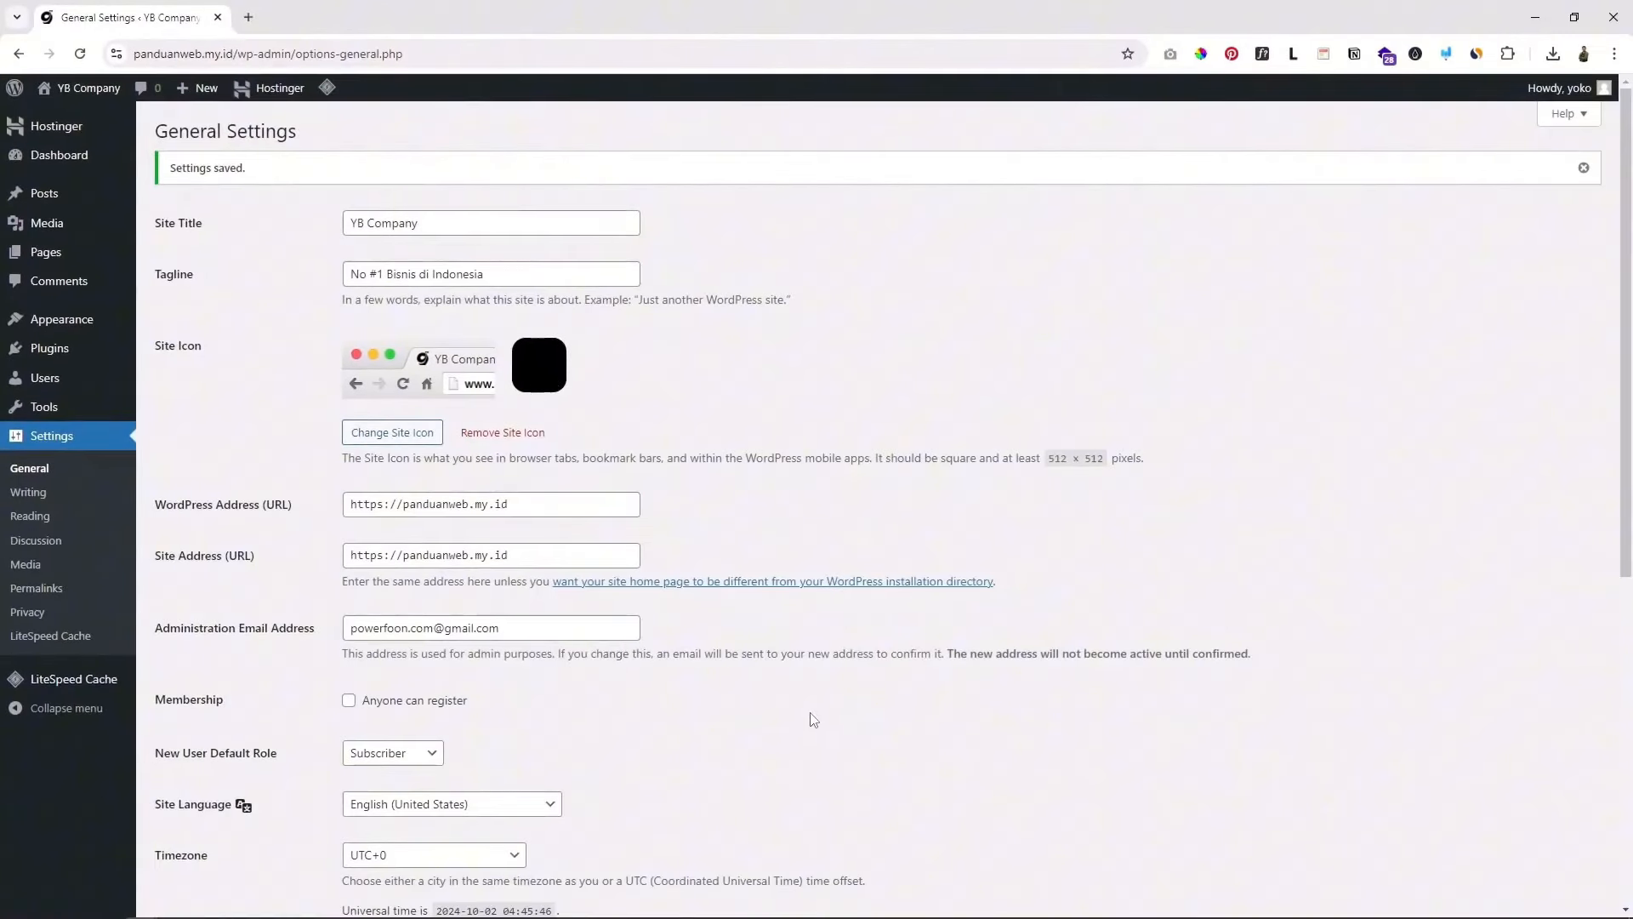
scroll(812, 719, "down", 5)
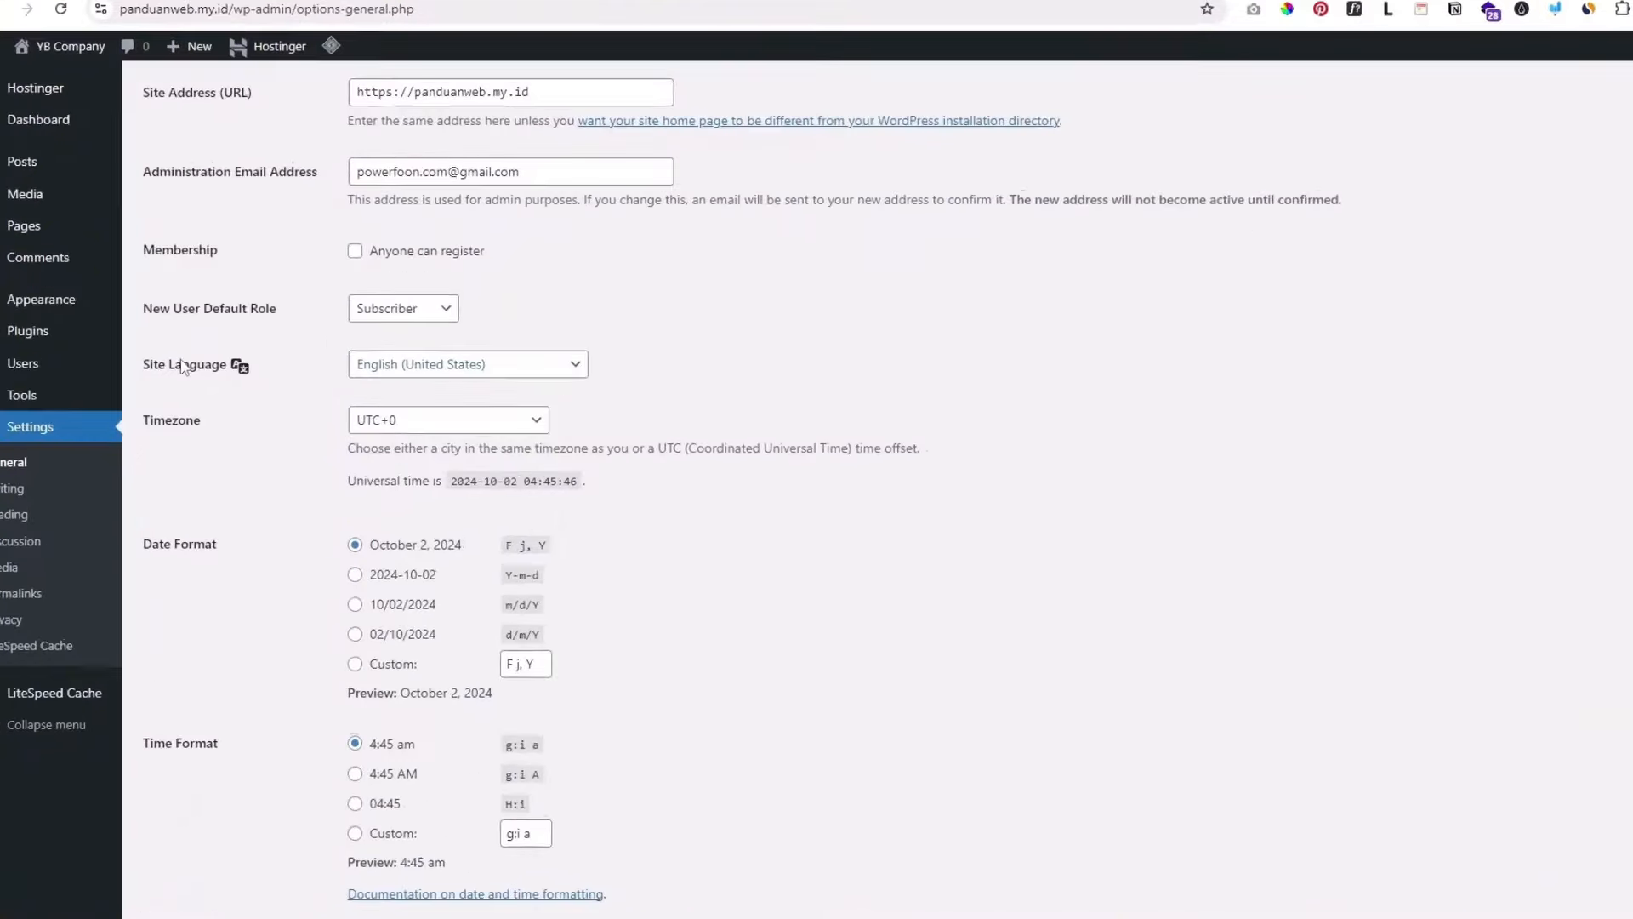
left_click_drag(168, 367, 222, 368)
left_click(468, 372)
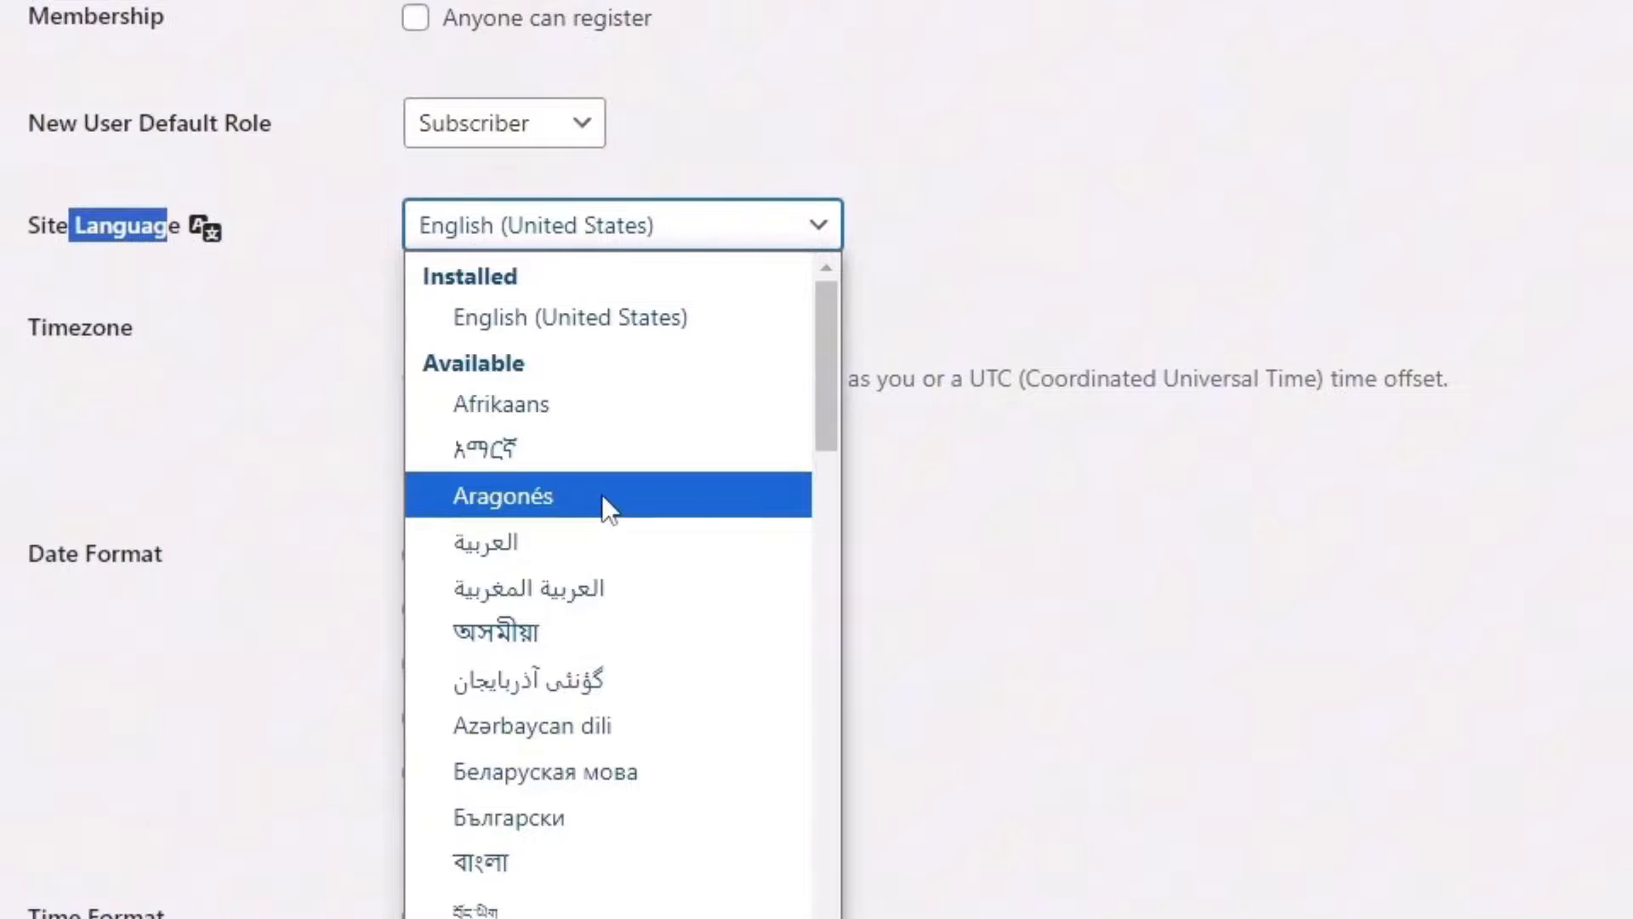
scroll(642, 851, "down", 7)
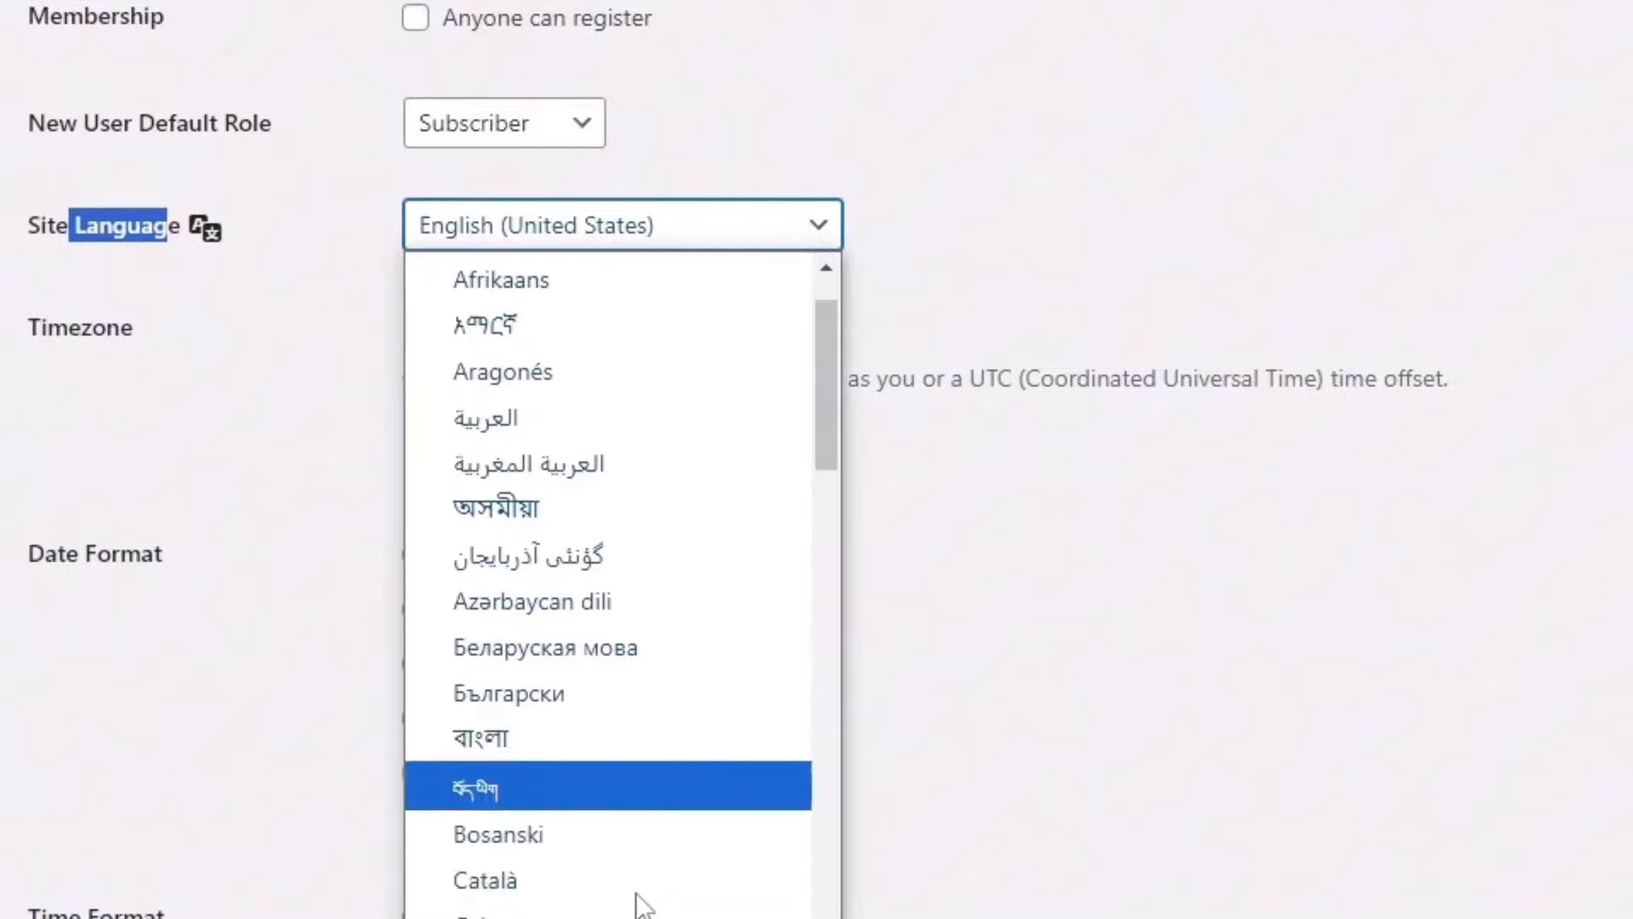
left_click(905, 328)
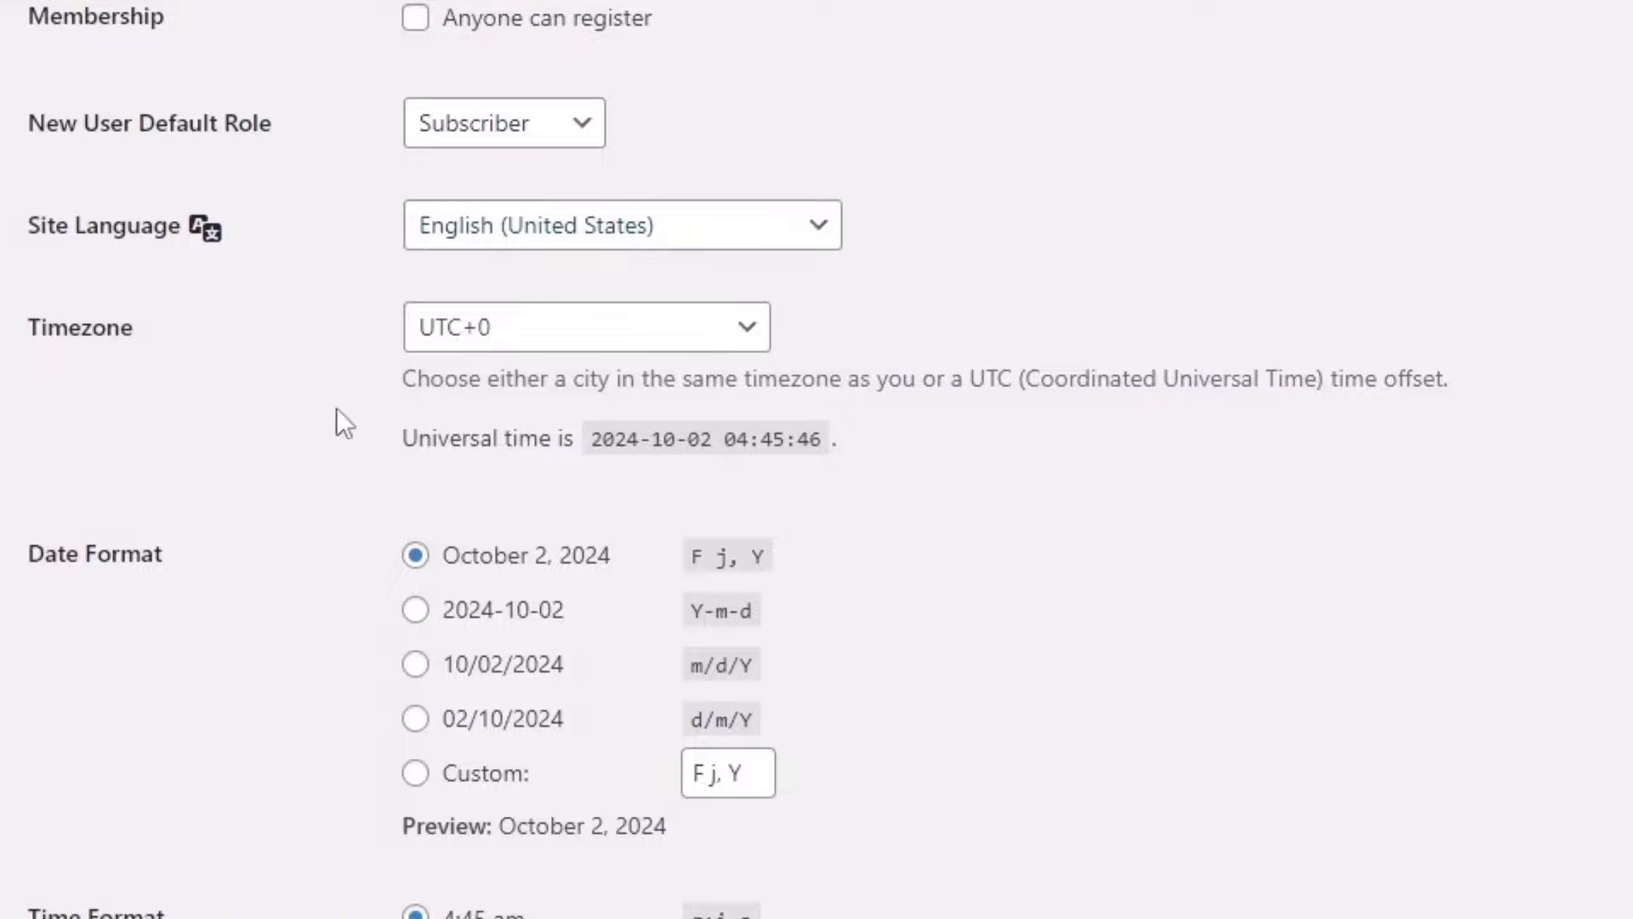
scroll(176, 437, "down", 2)
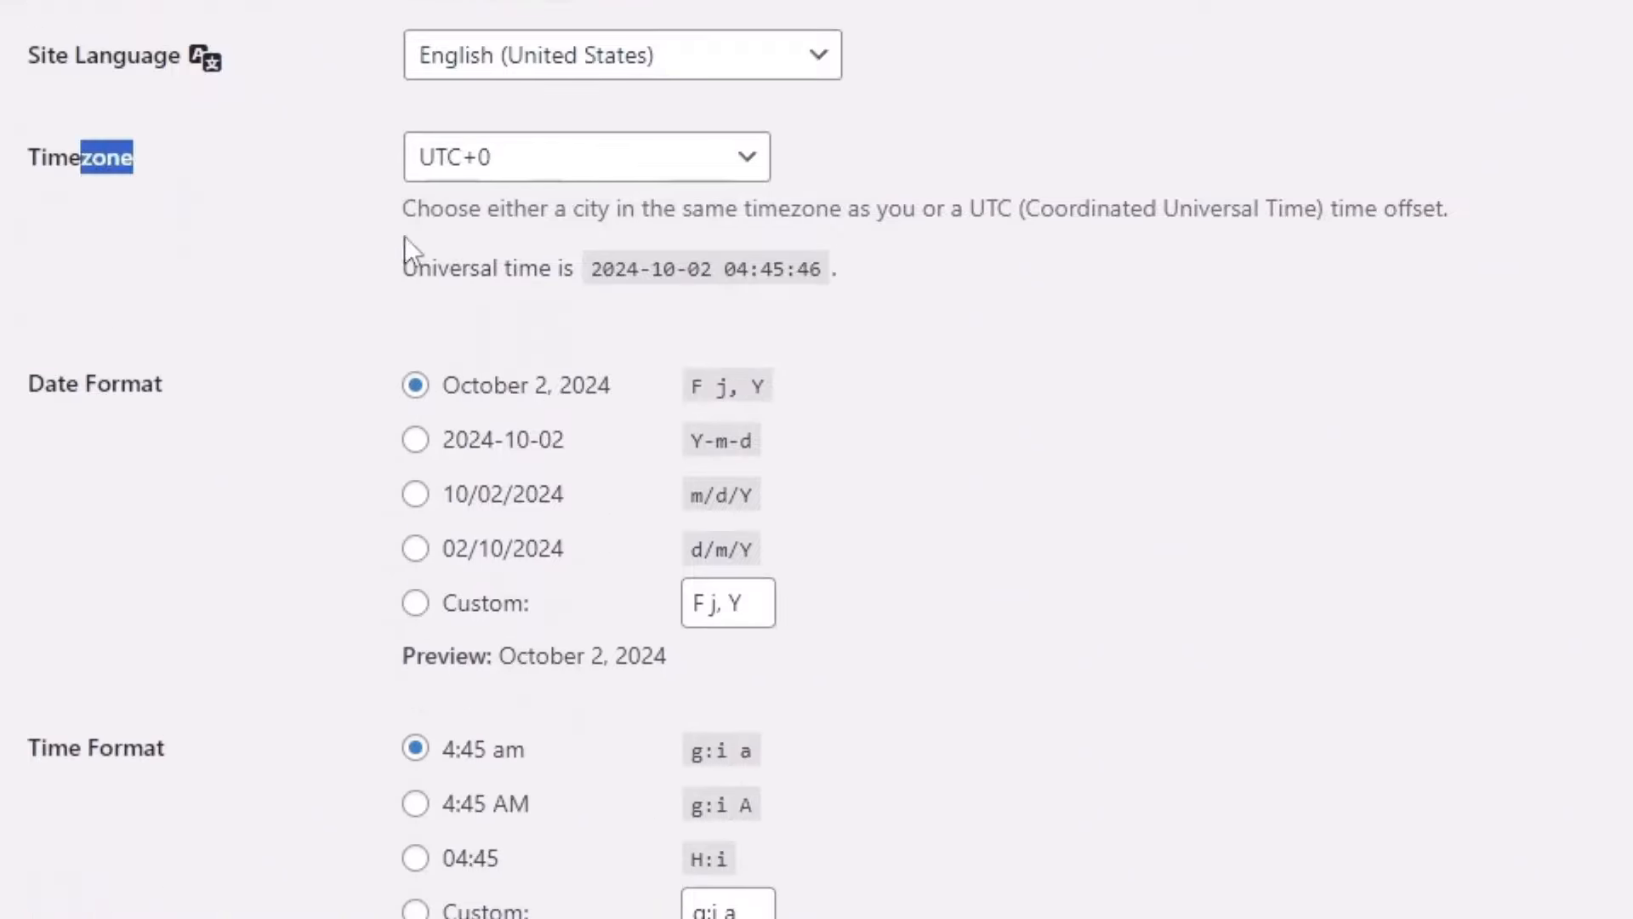
Step: Choose UTC+7 as the timezone and save the General Settings
left_click(558, 166)
scroll(512, 731, "down", 7)
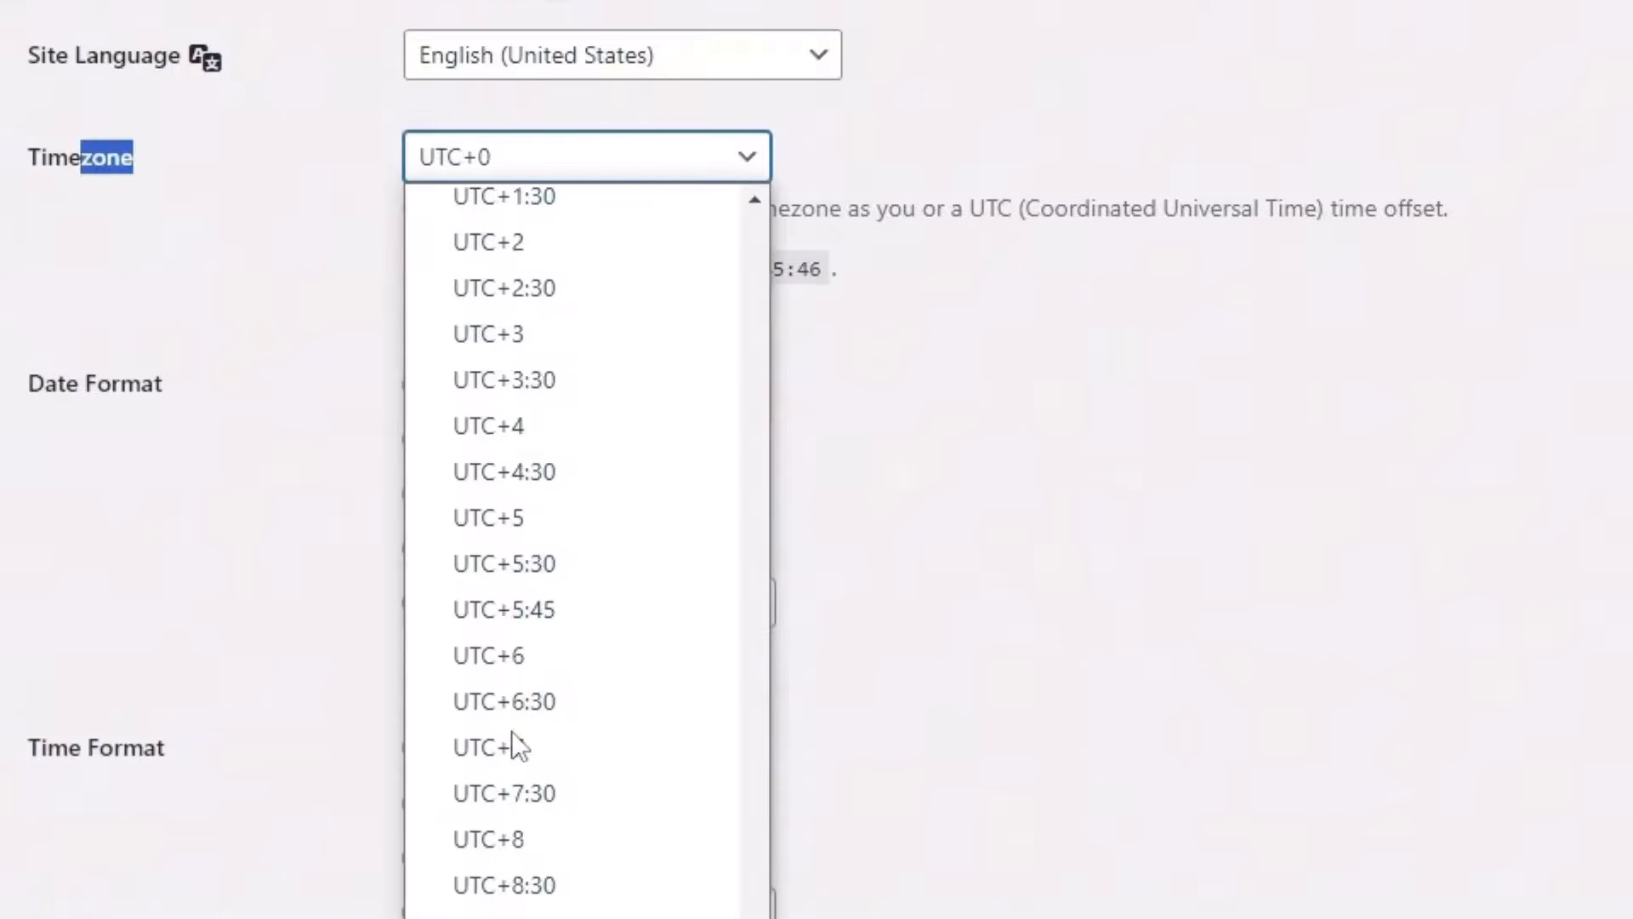
scroll(512, 732, "down", 3)
left_click(570, 393)
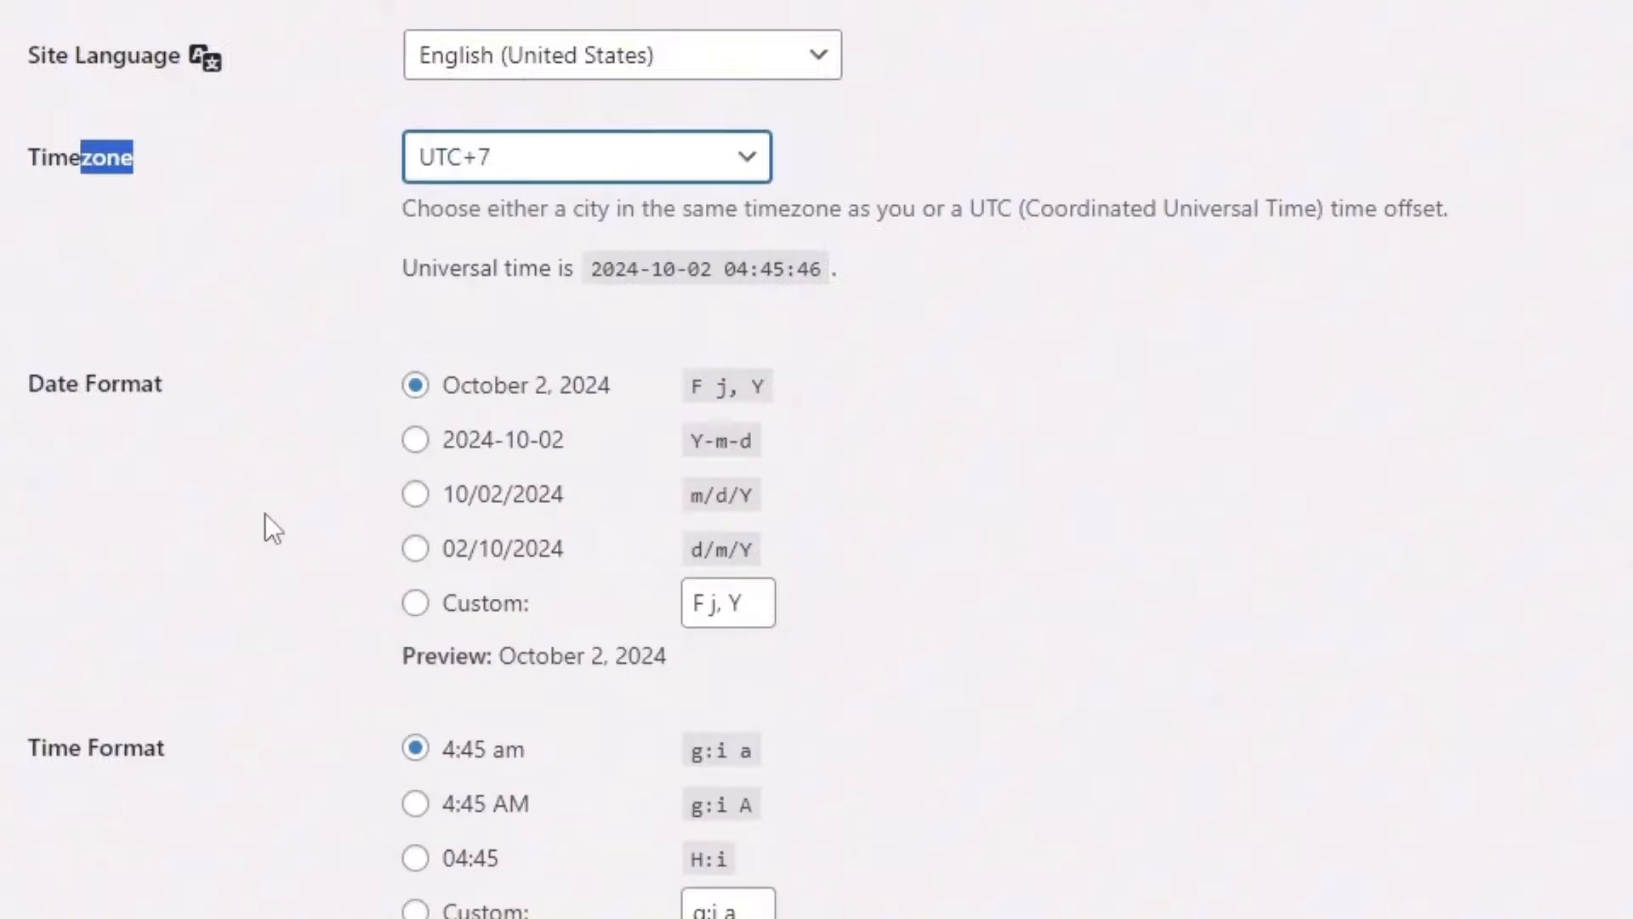
scroll(309, 686, "down", 6)
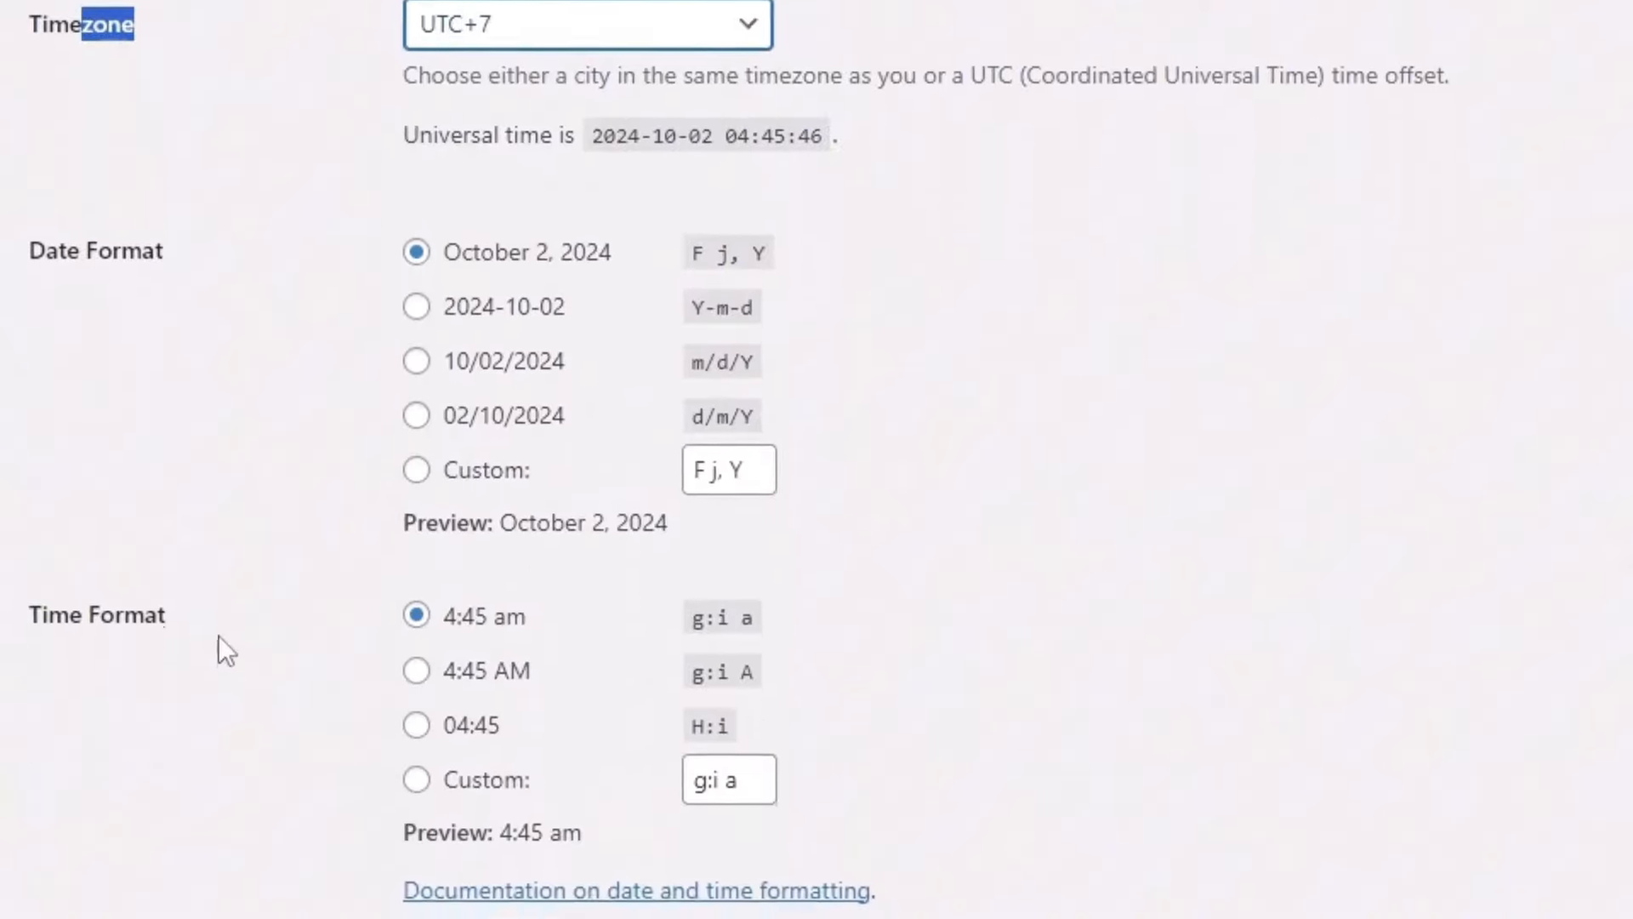
left_click(135, 748)
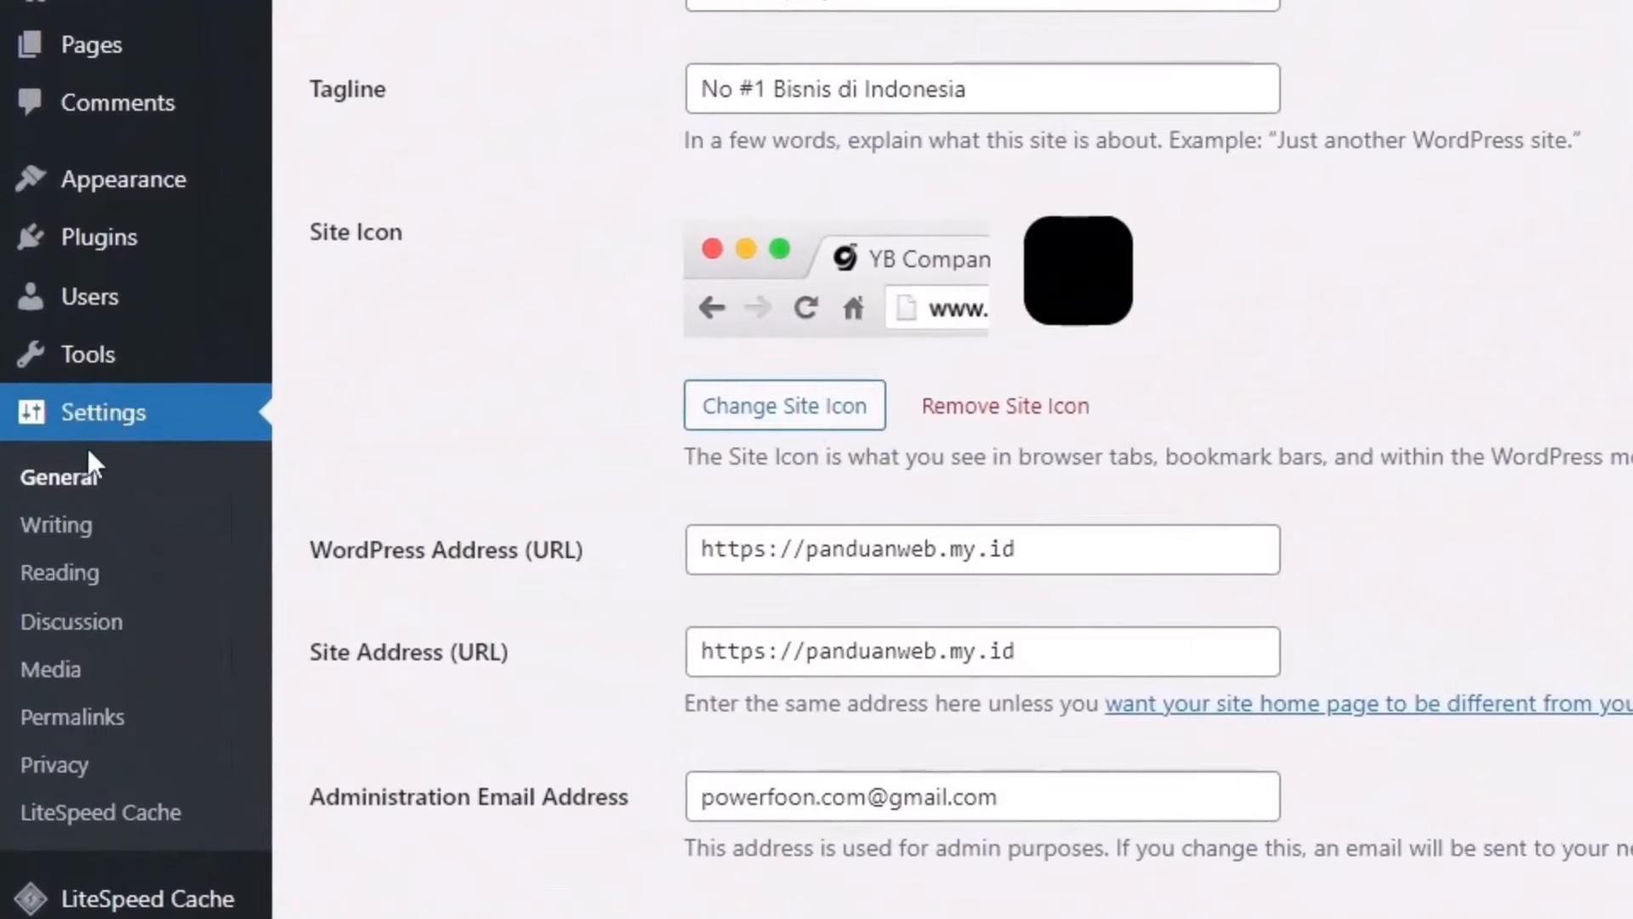
Step: In Permalinks, review the sample URL, keep the Post name structure and save it
left_click(71, 722)
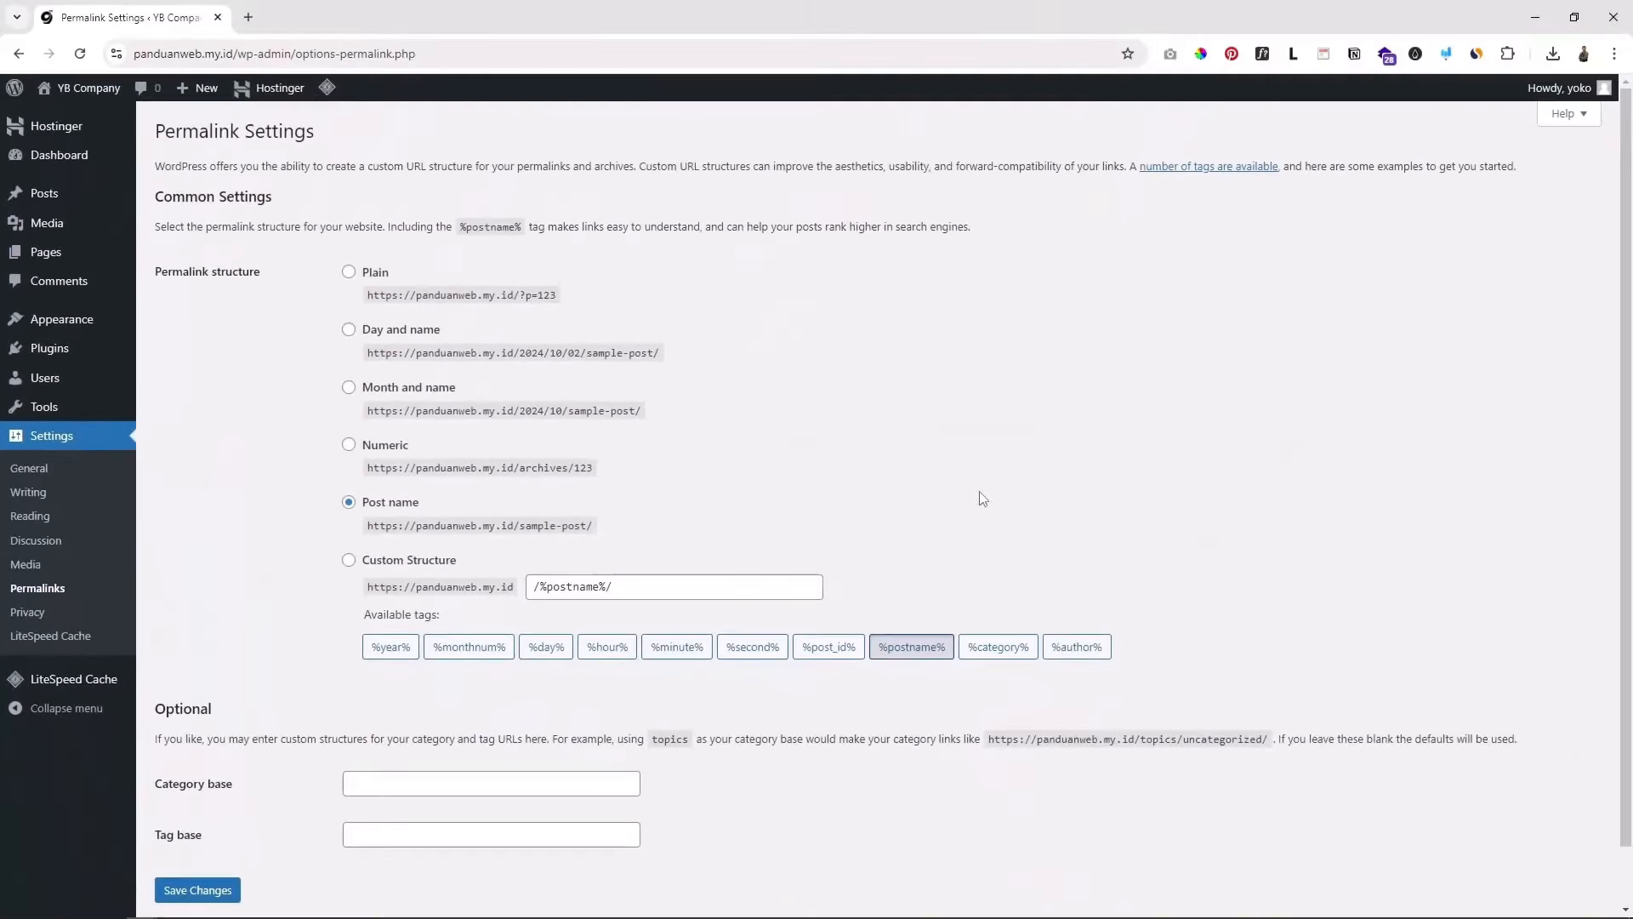
left_click_drag(248, 272, 196, 274)
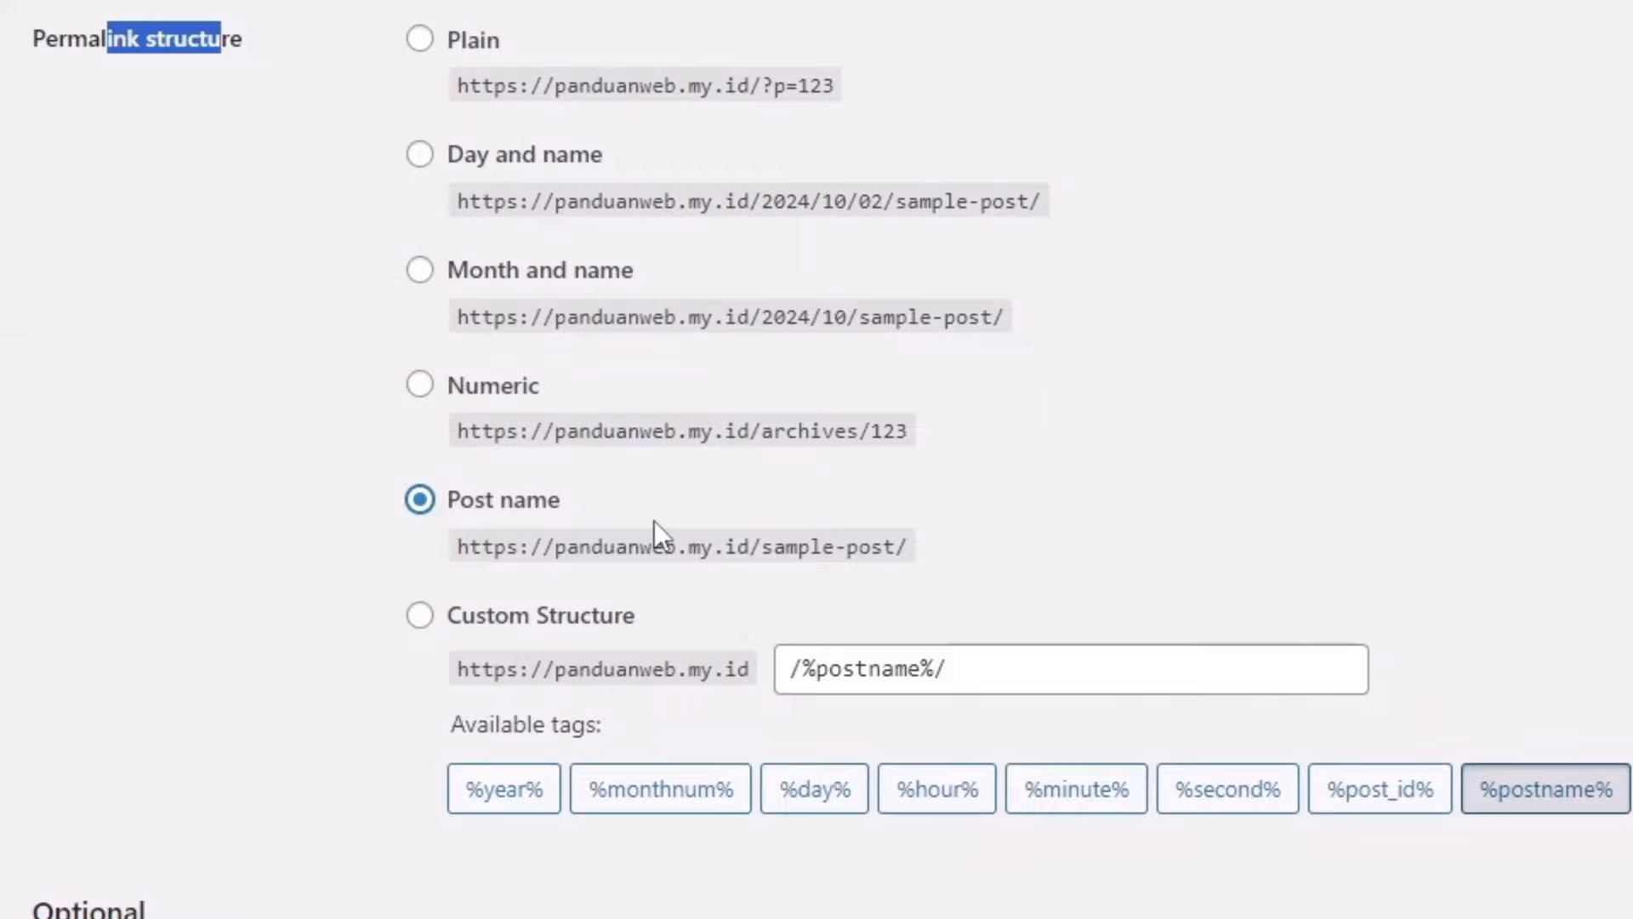
left_click_drag(763, 547, 531, 547)
left_click(781, 547)
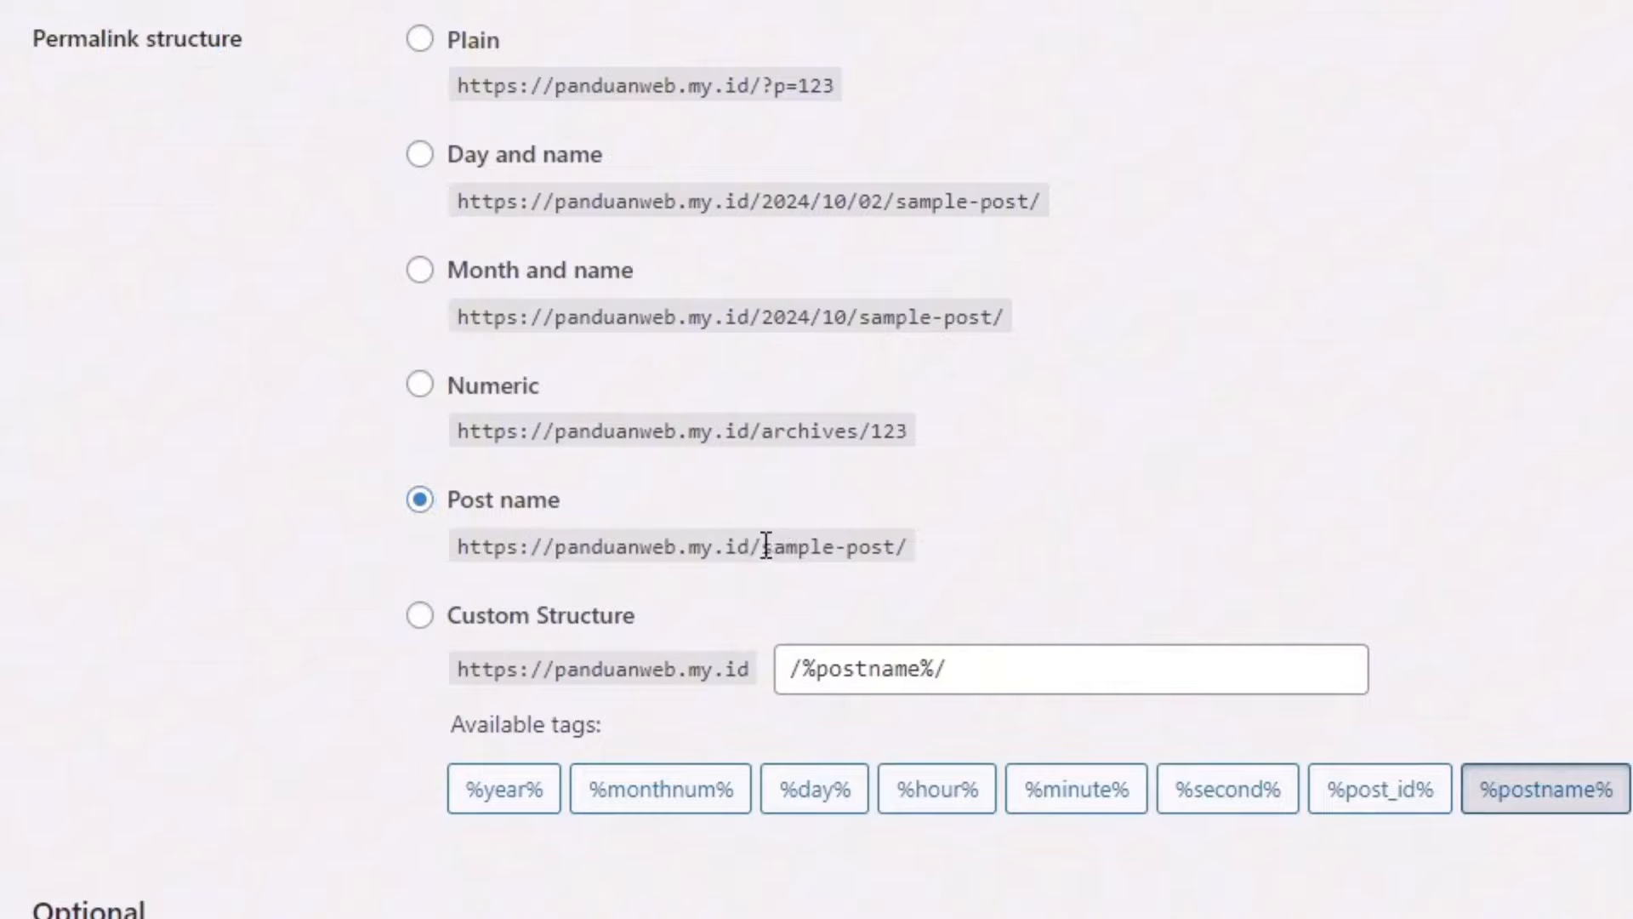
left_click_drag(750, 547, 950, 553)
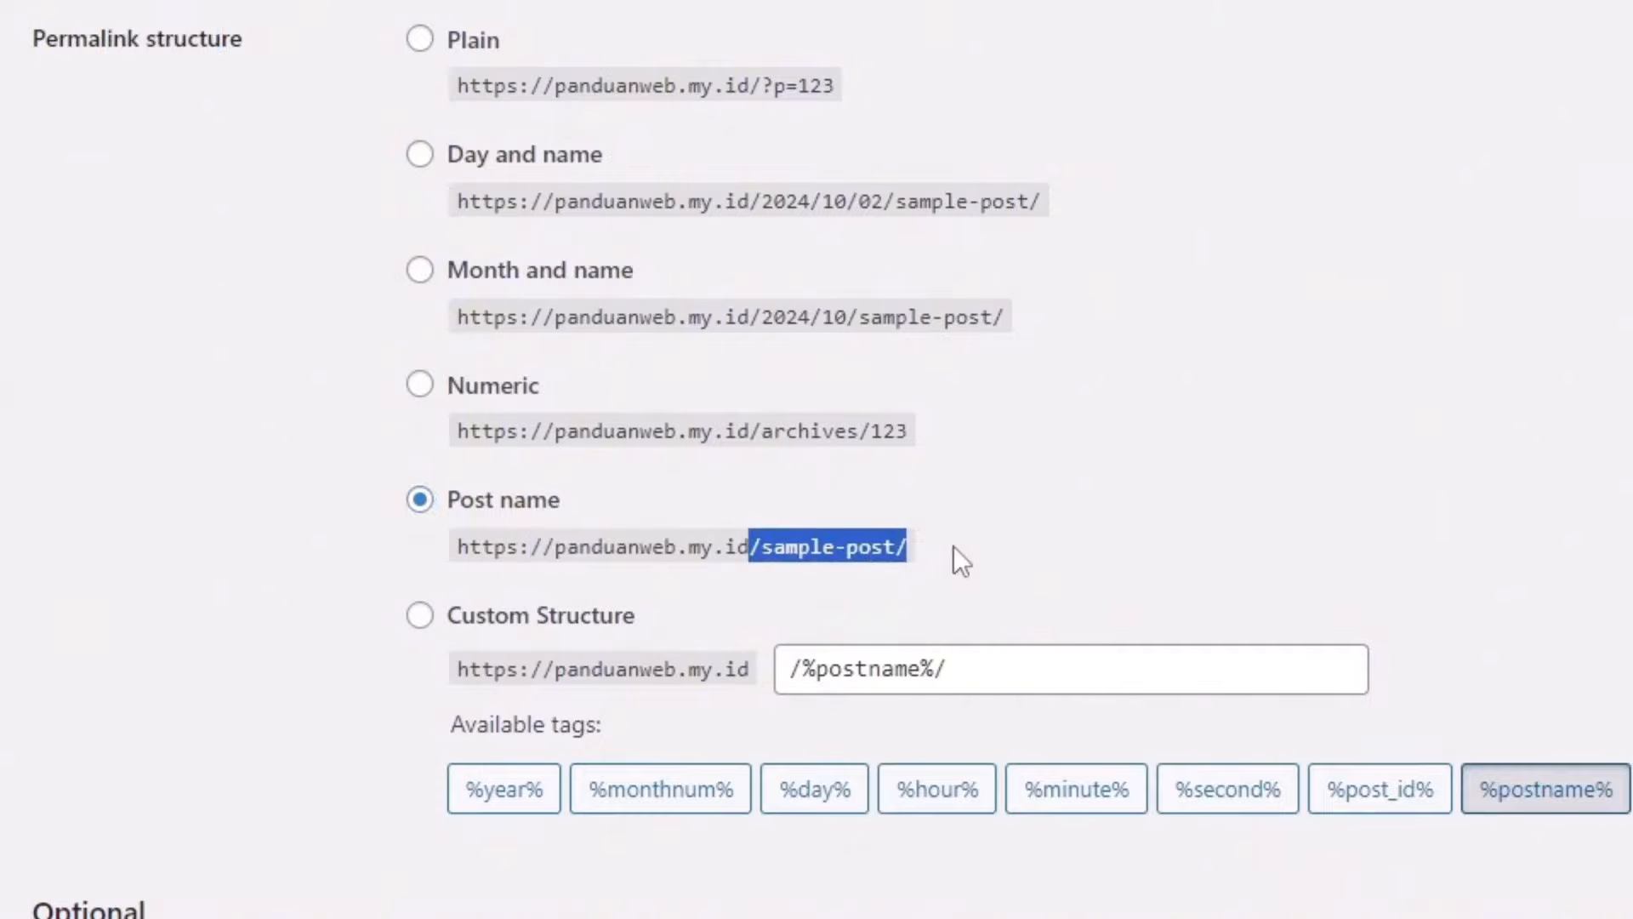
left_click(419, 499)
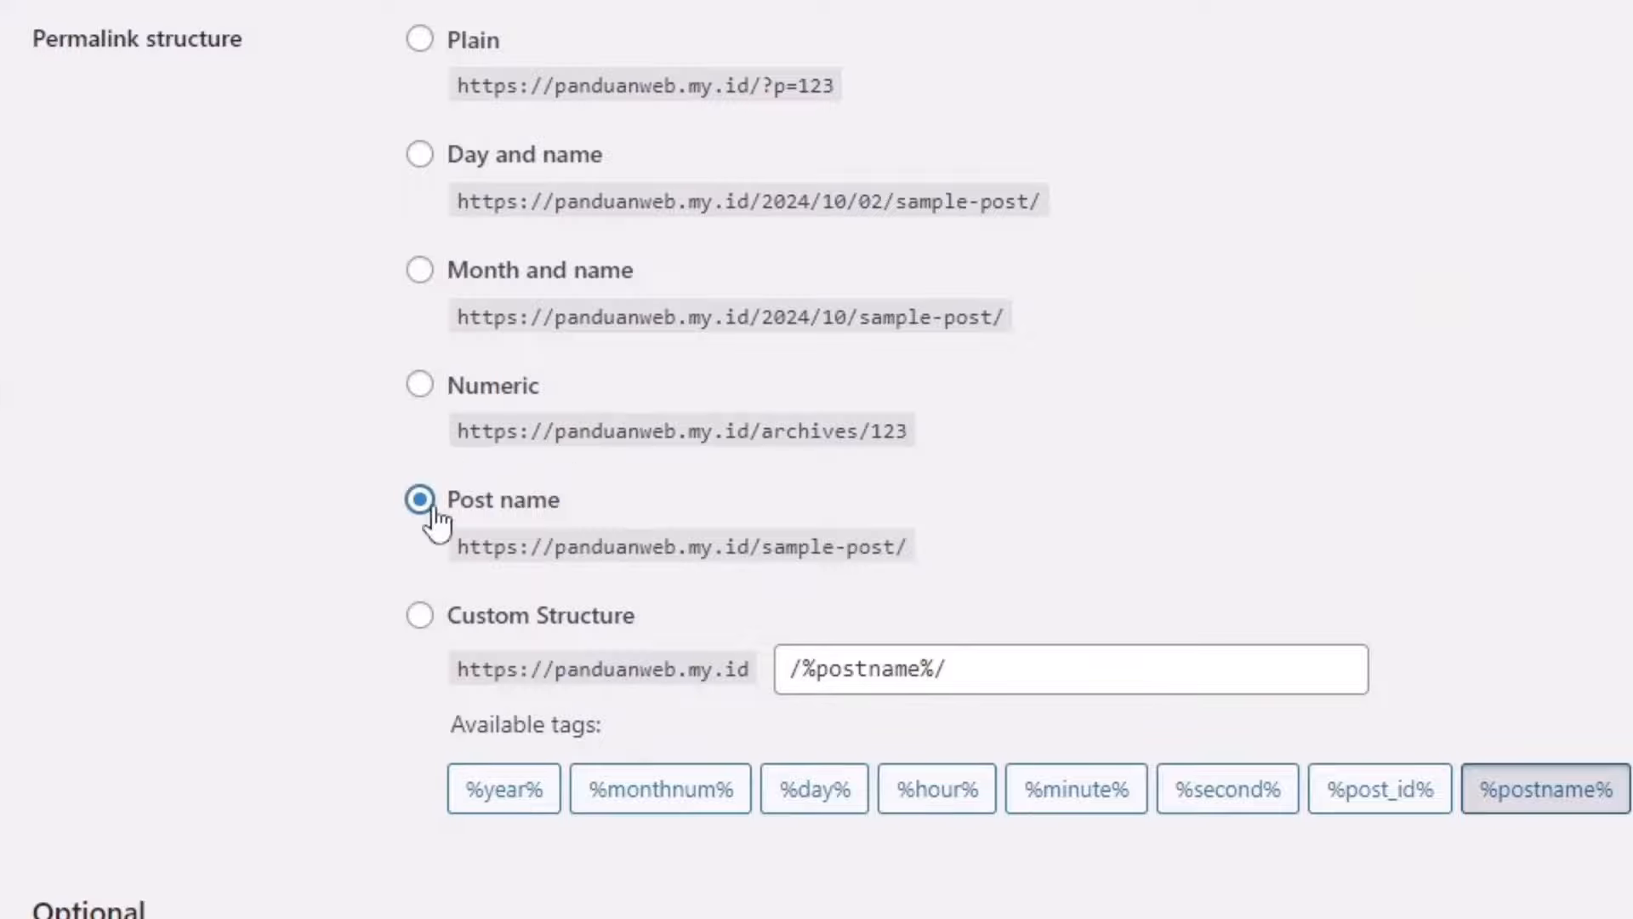
scroll(266, 630, "down", 6)
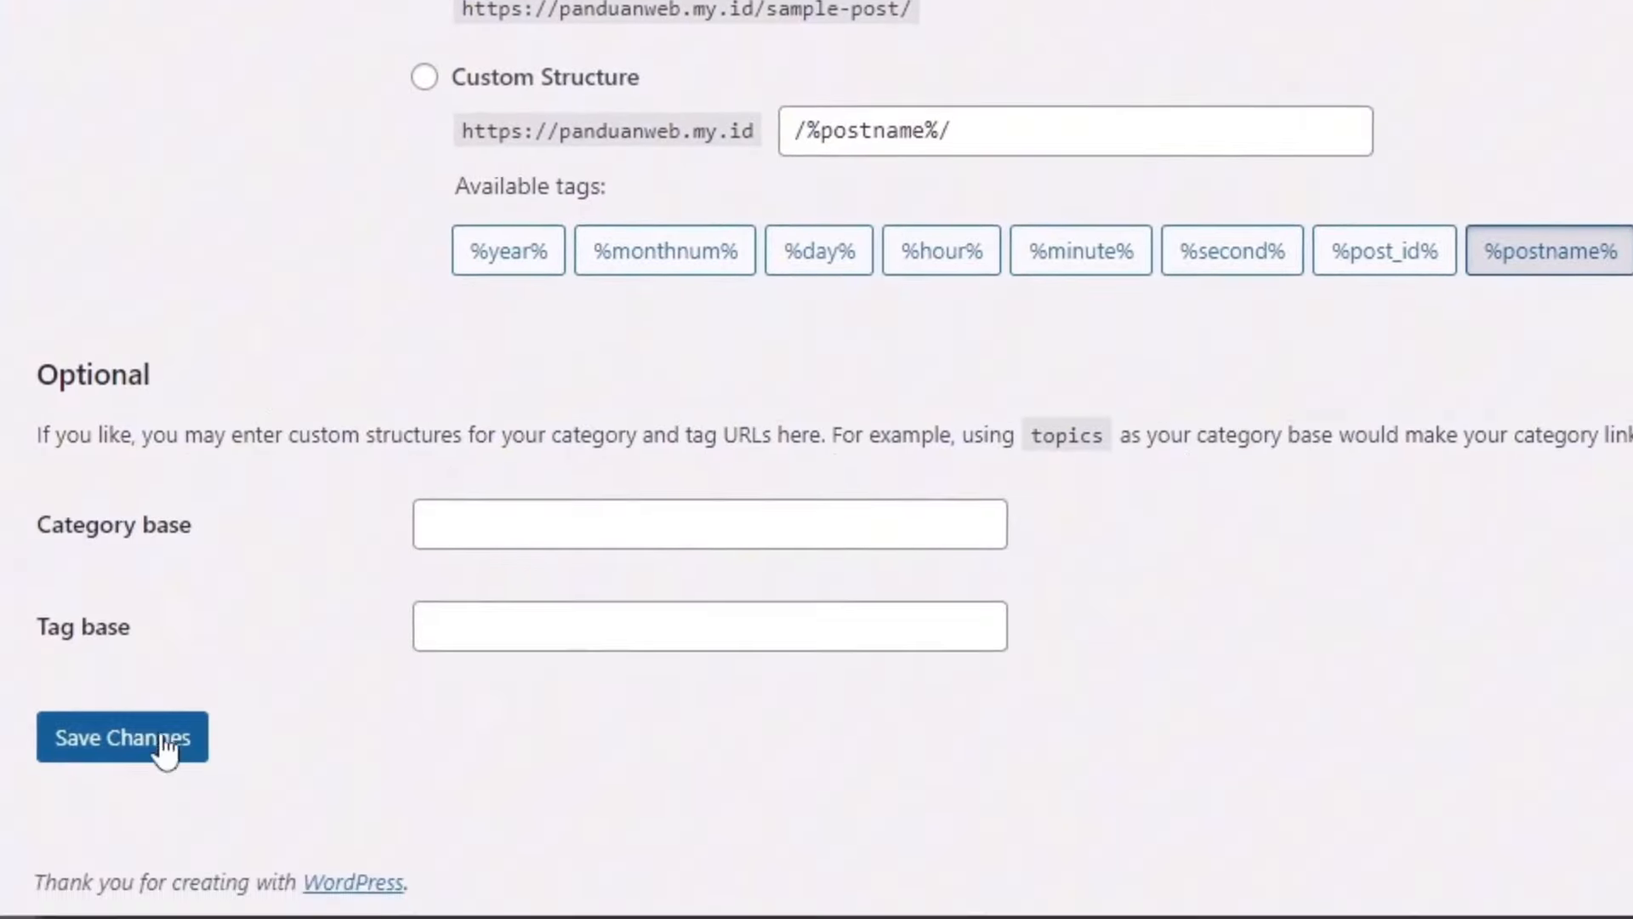
left_click(151, 746)
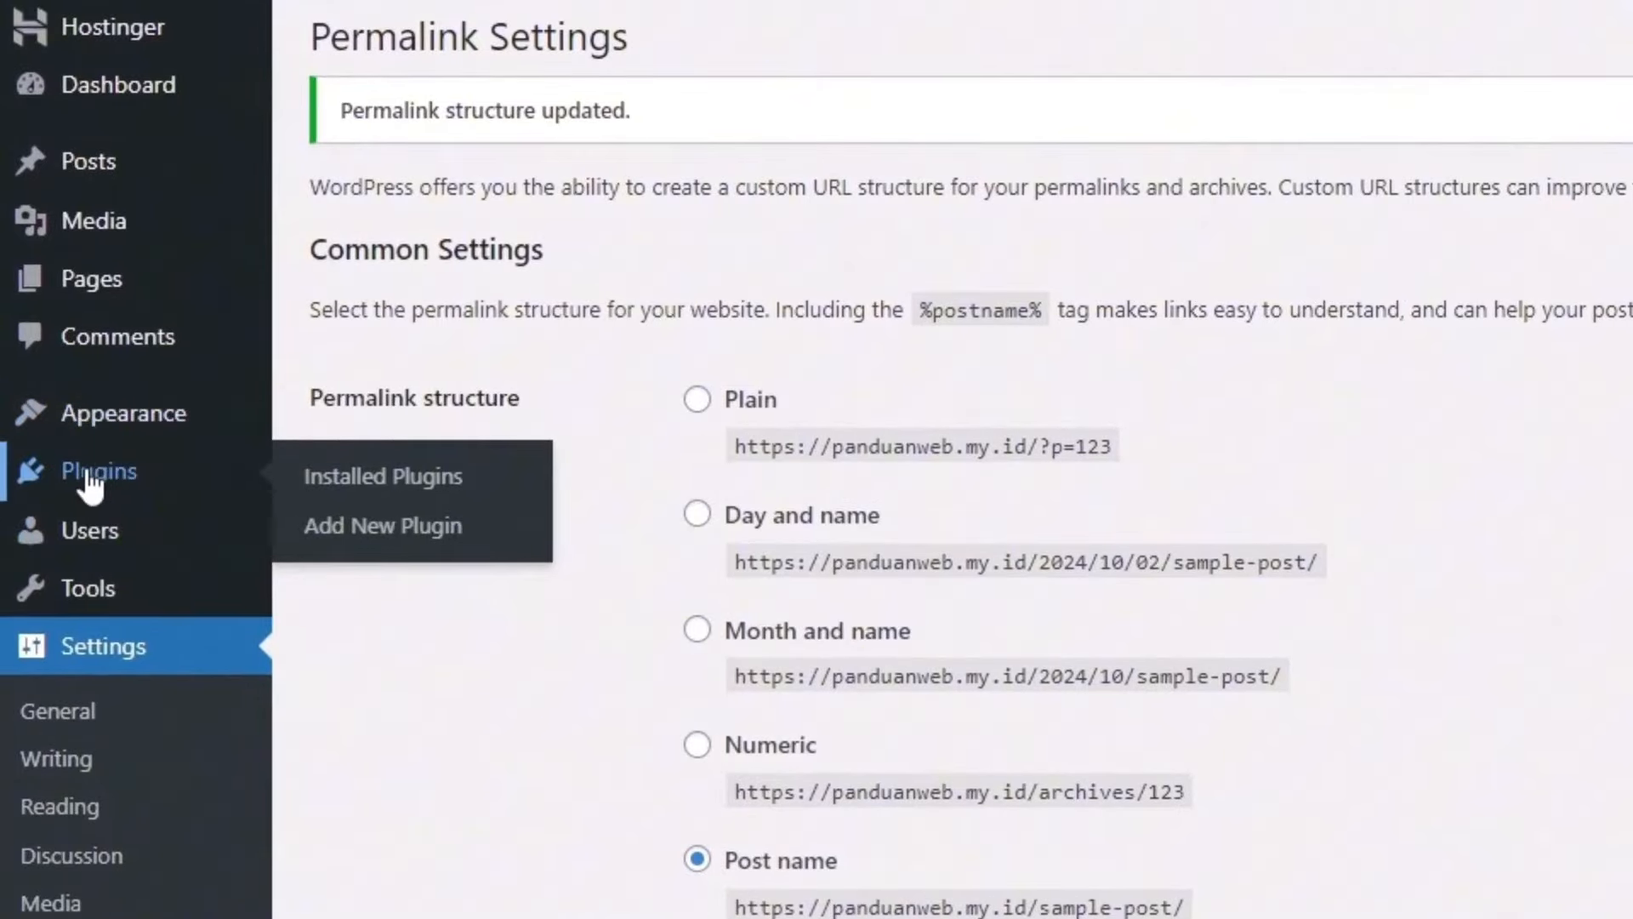
Step: Bulk-deactivate Hostinger Easy Onboarding, Hostinger Tools and LiteSpeed Cache from the Plugins list
left_click(88, 473)
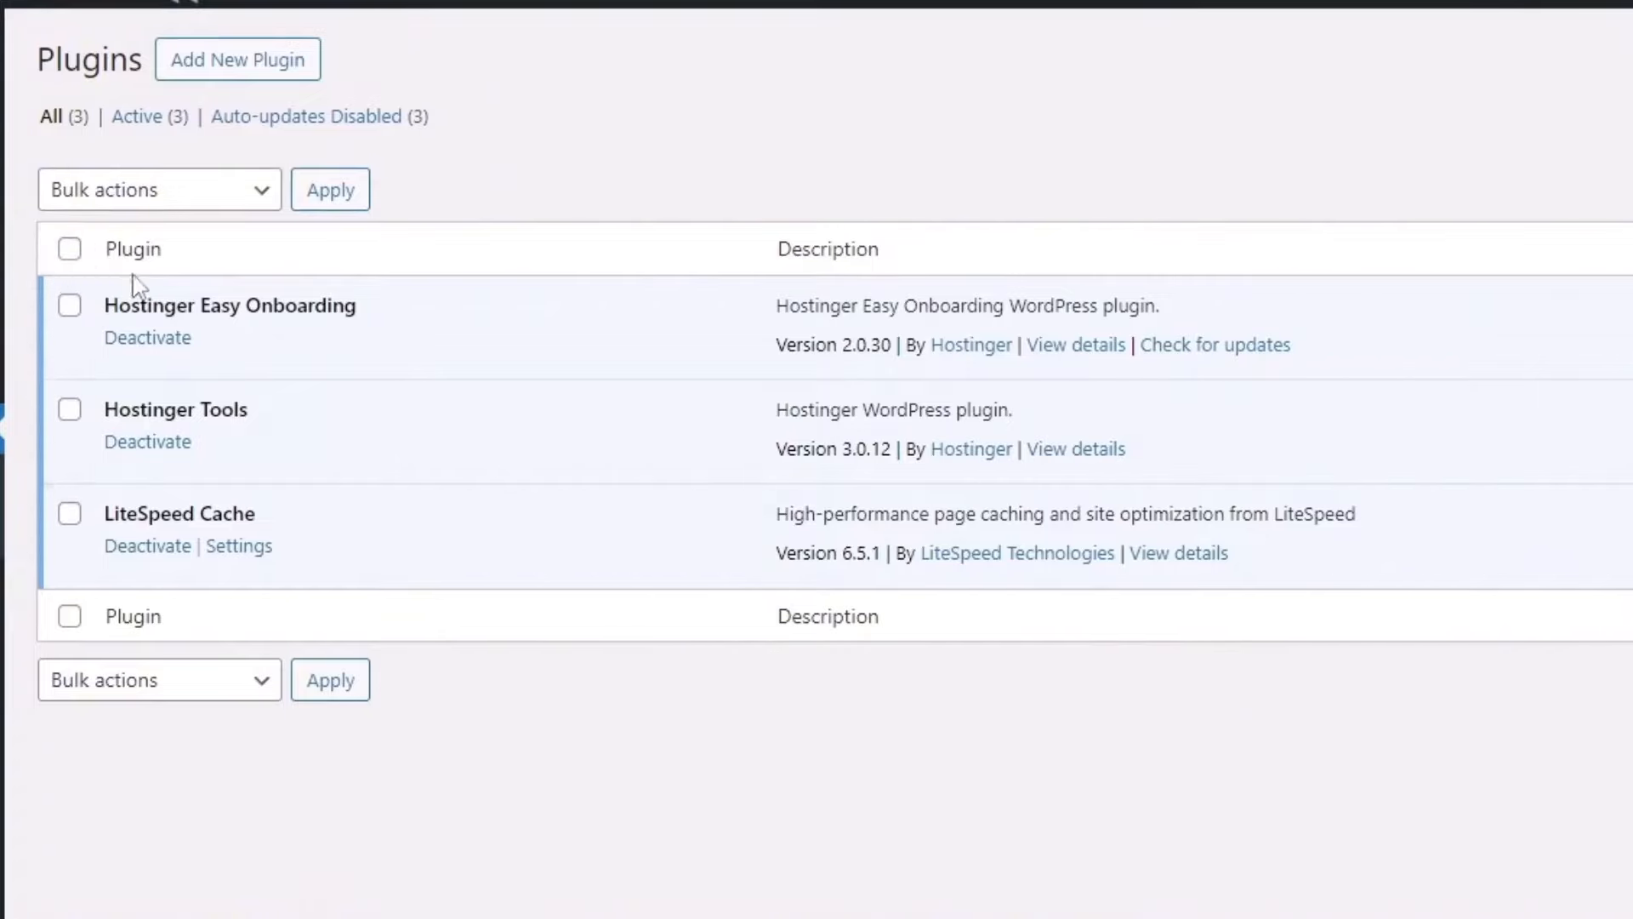
left_click(70, 249)
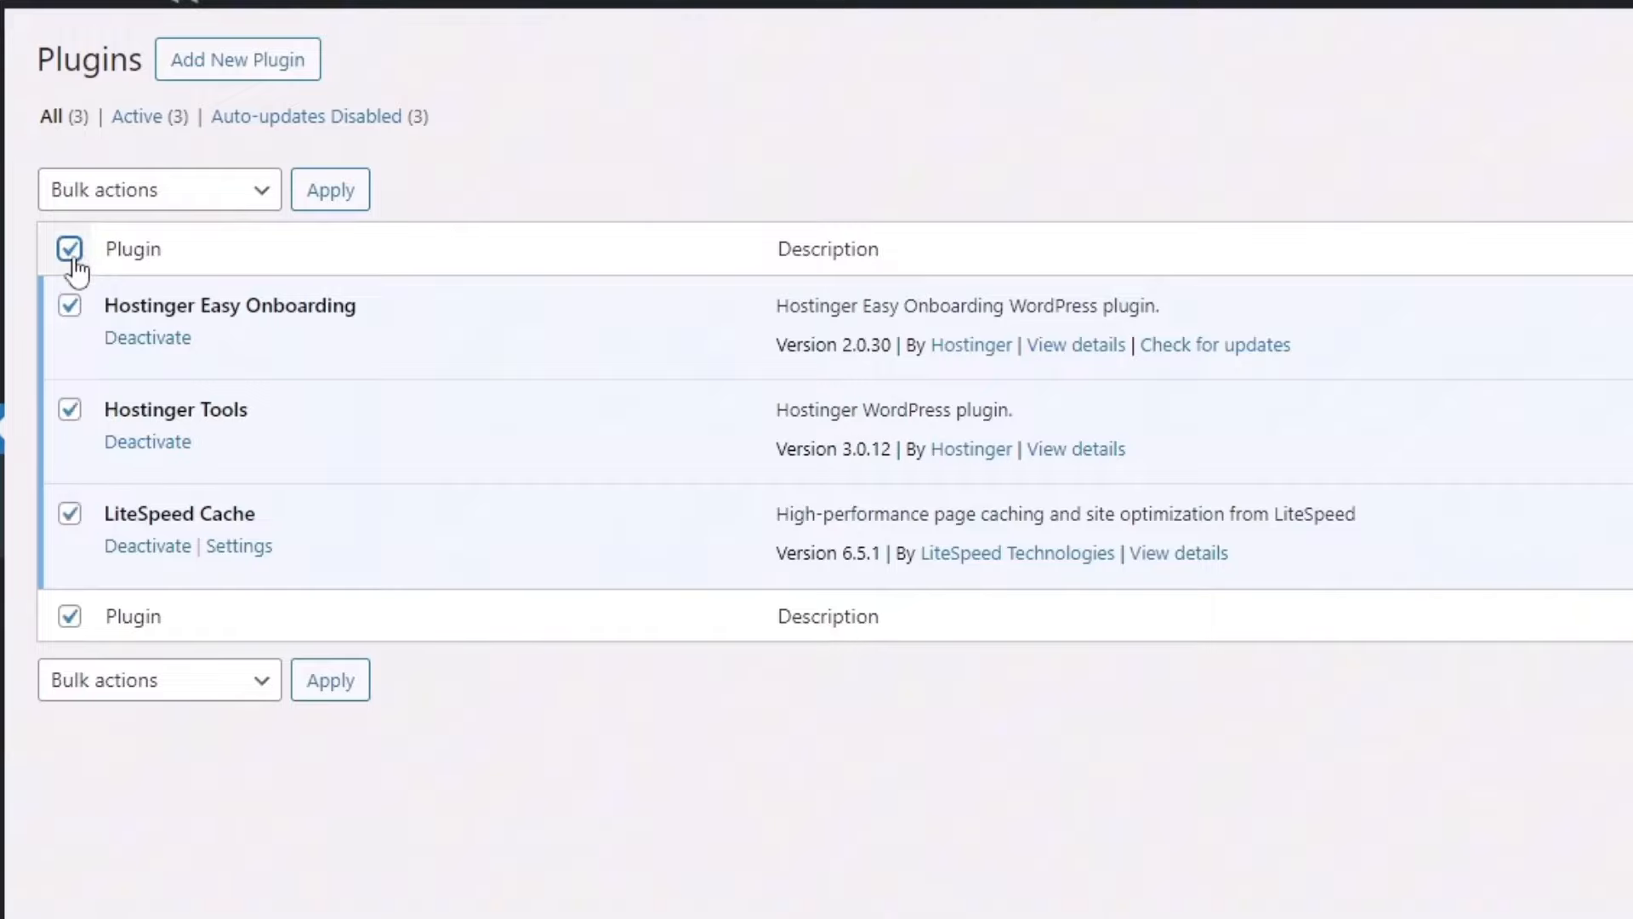
left_click(136, 201)
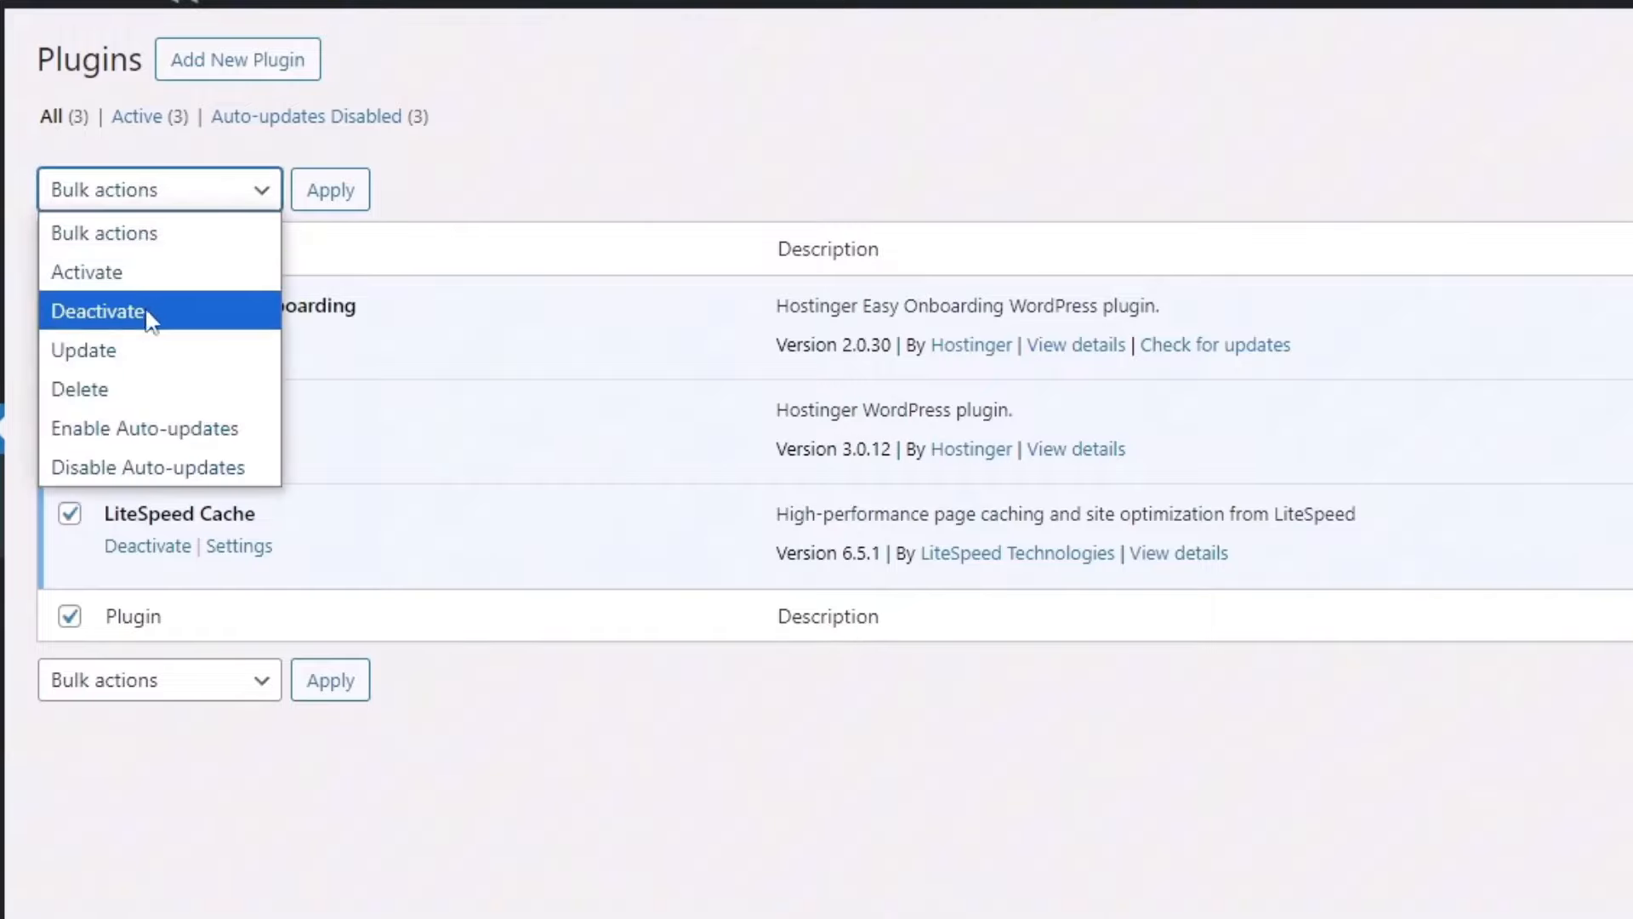
left_click(162, 321)
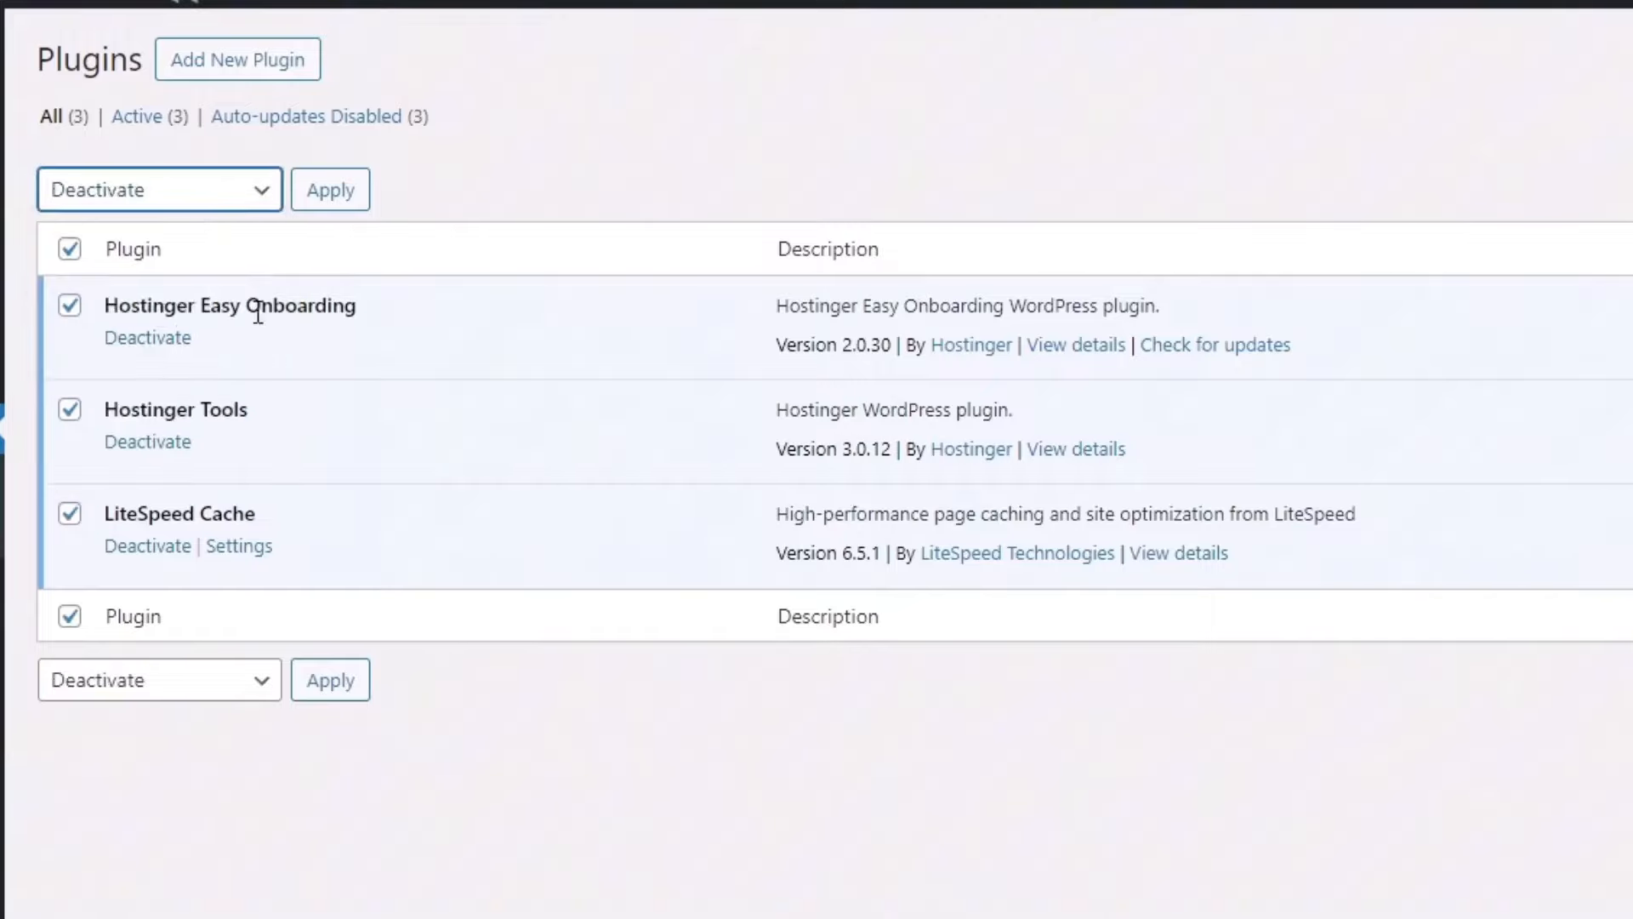
left_click(333, 200)
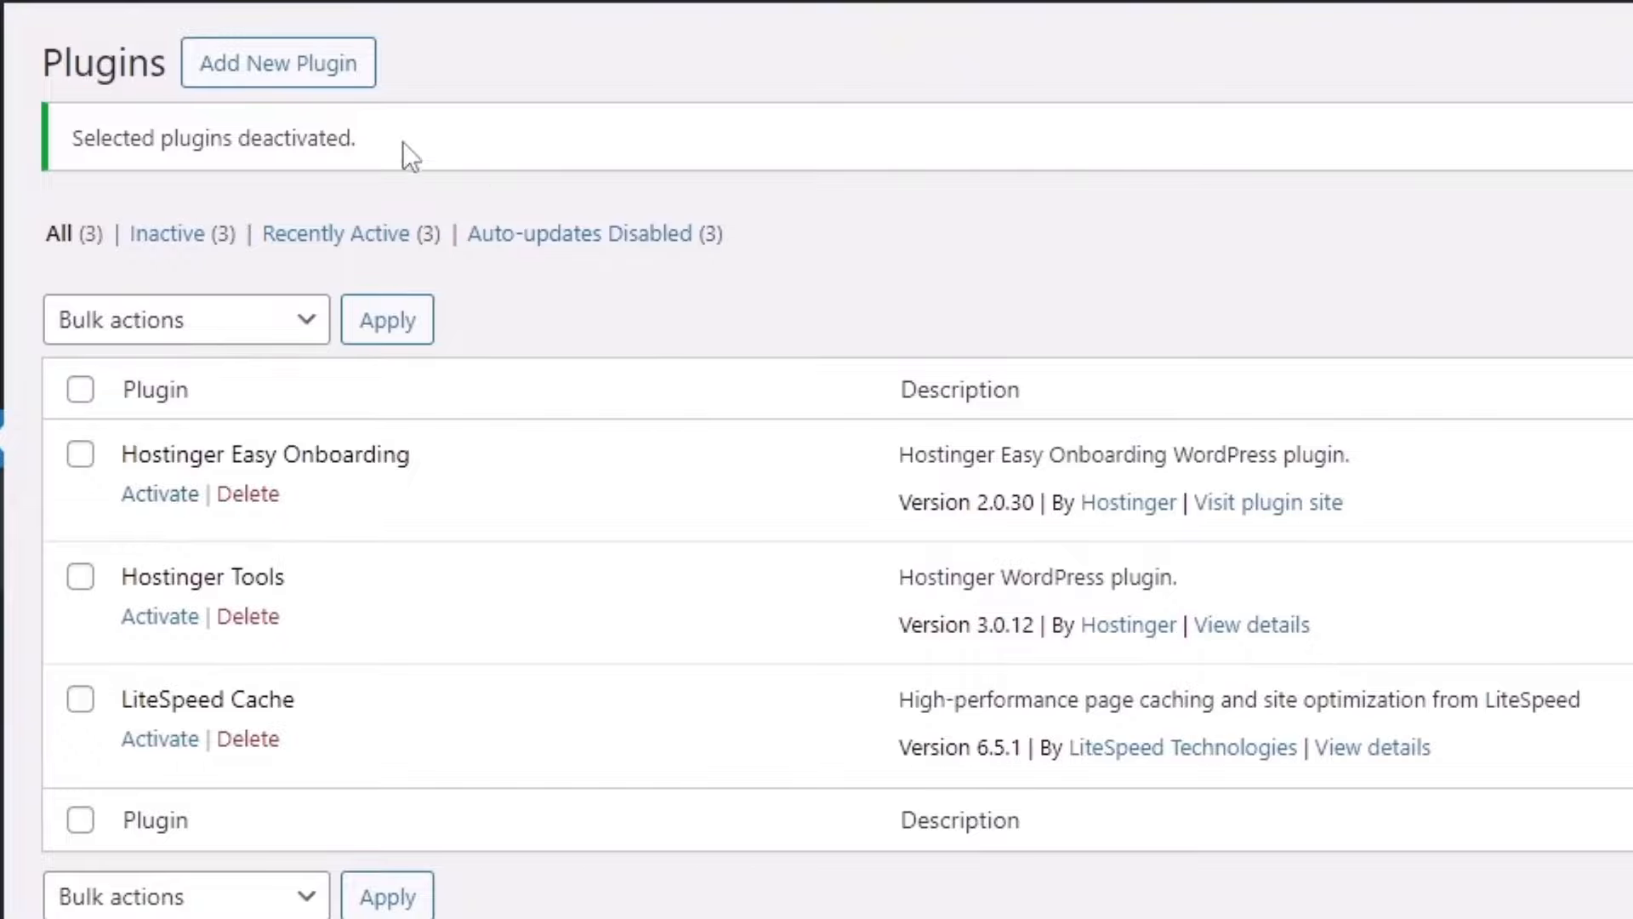
left_click(322, 79)
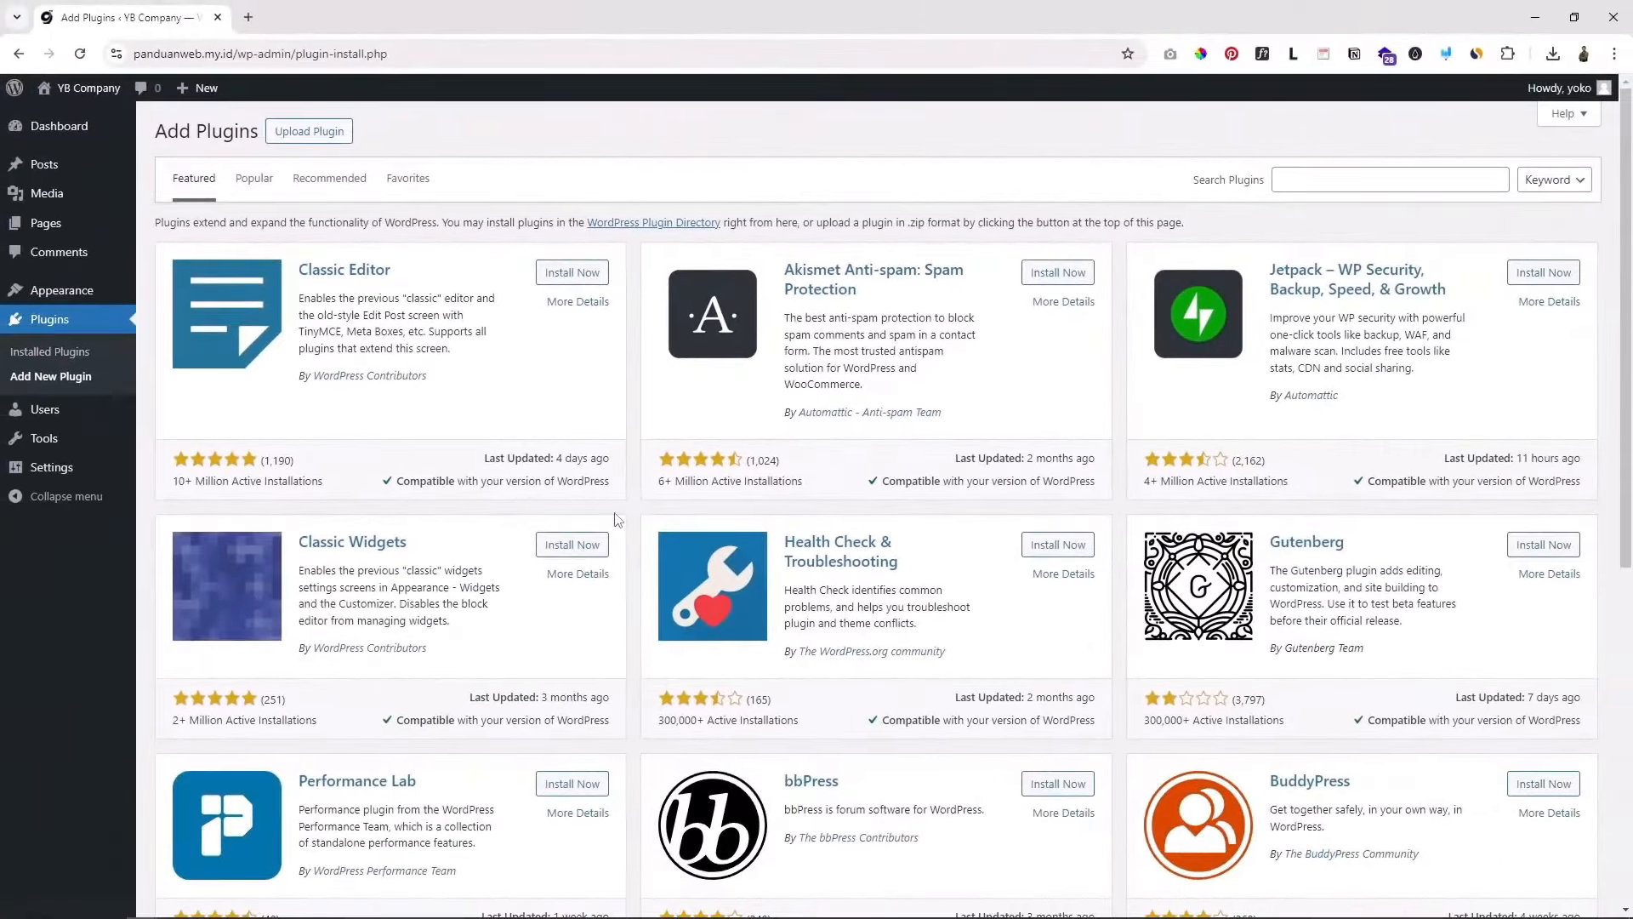
Step: Scroll the Add Plugins page, then go to Appearance > Themes
scroll(609, 723, "down", 4)
scroll(609, 723, "up", 4)
mouse_move(48, 294)
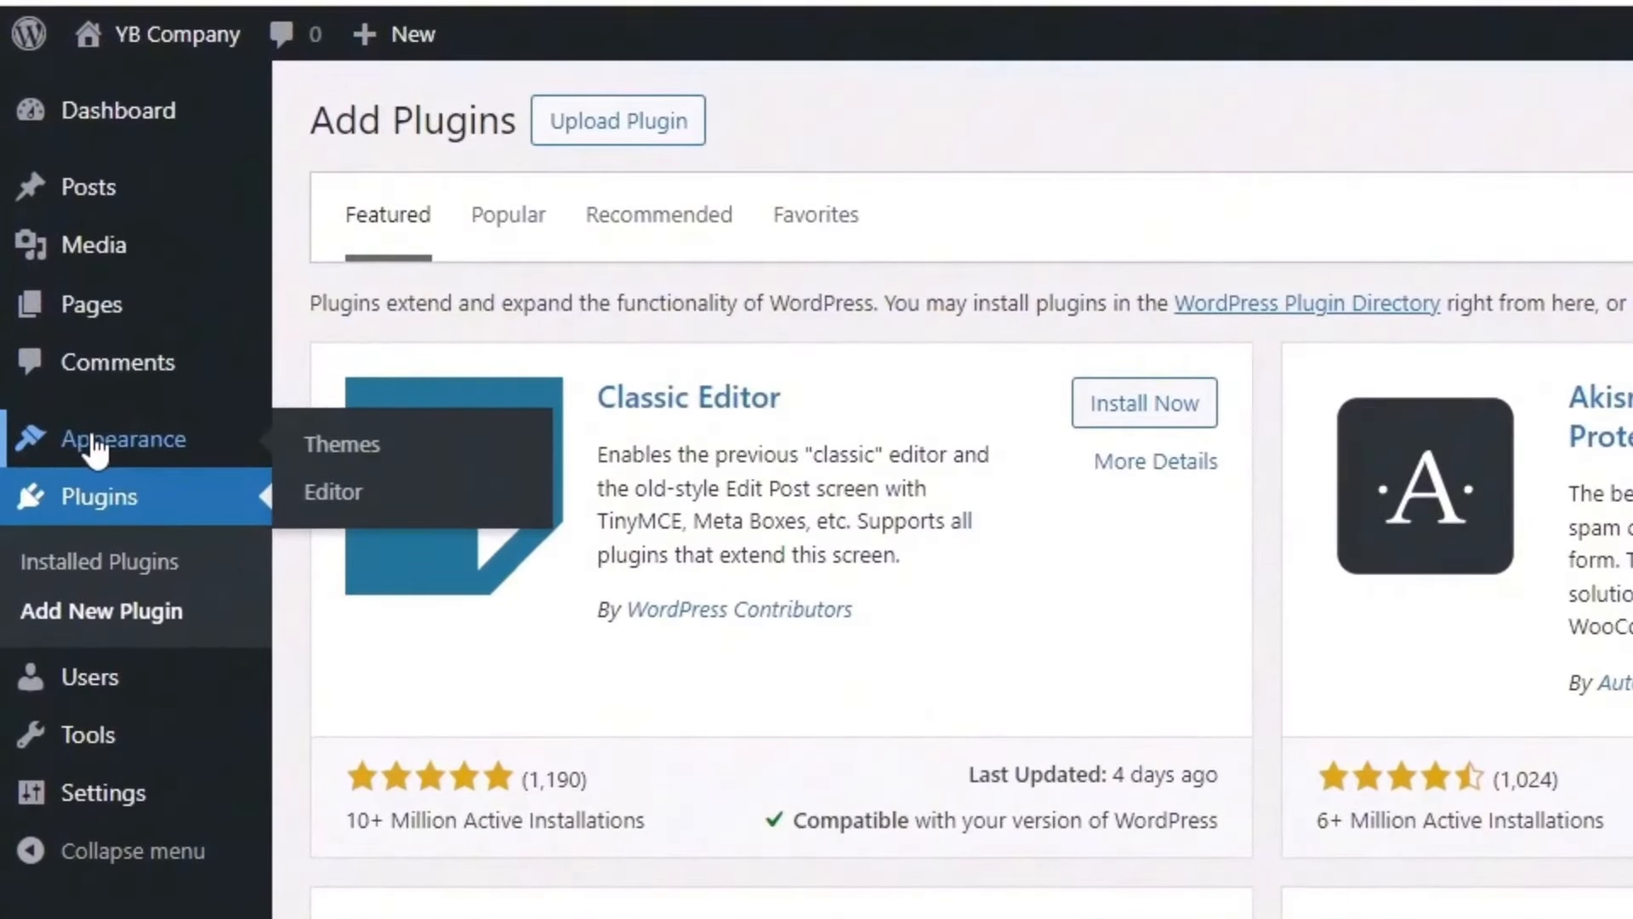
left_click(342, 449)
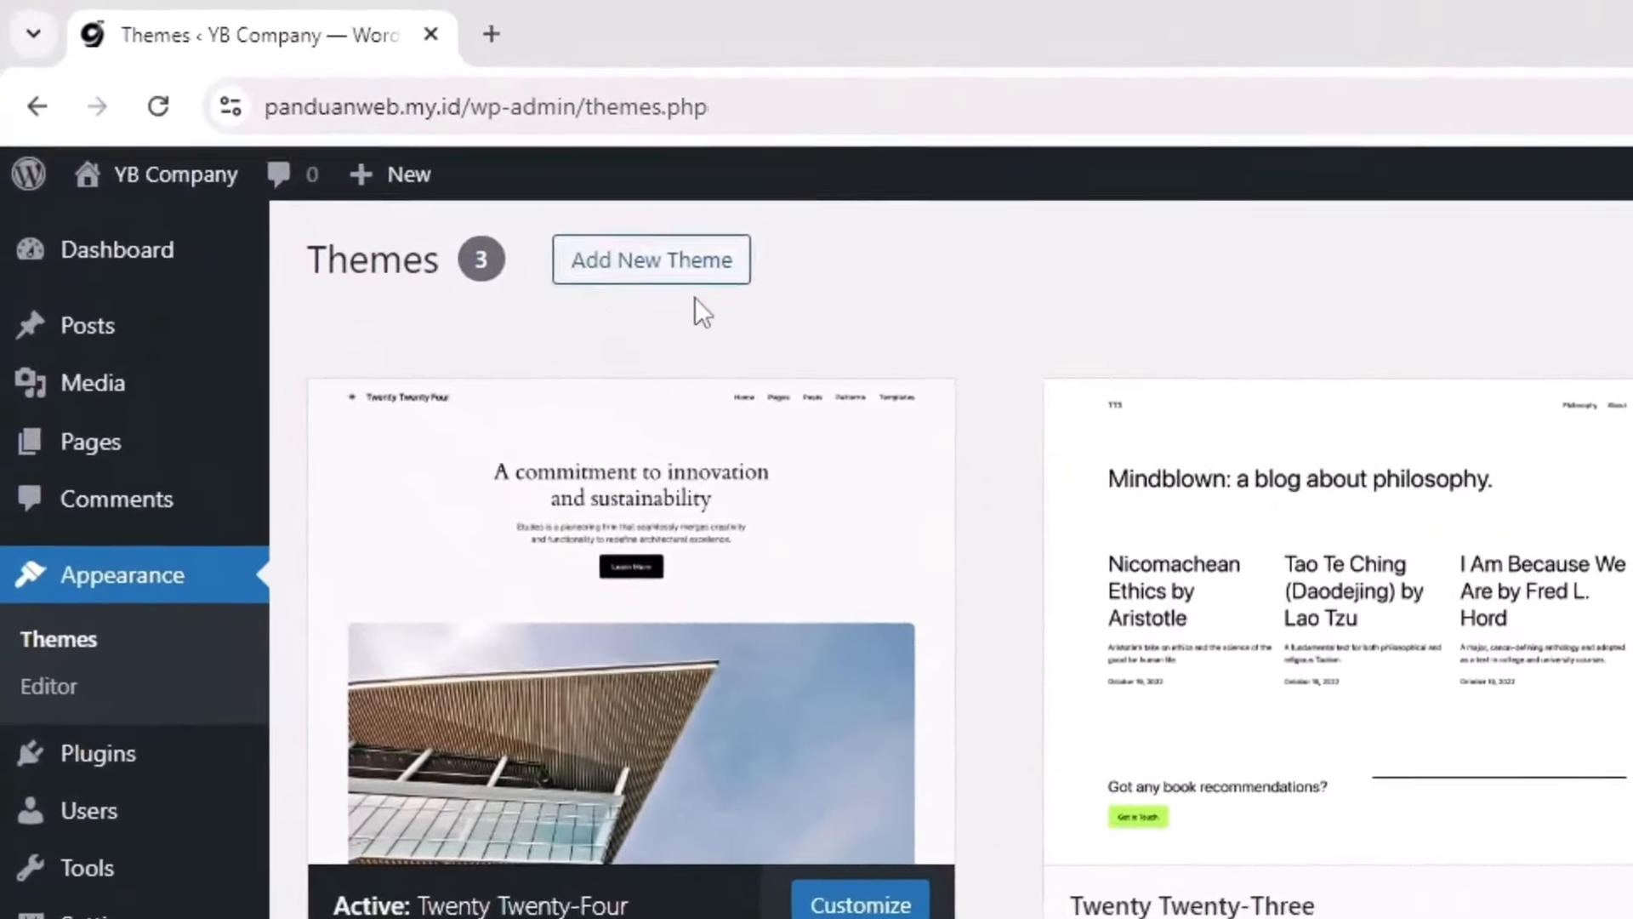
Step: Open Add New Theme and browse the theme directory
left_click(661, 270)
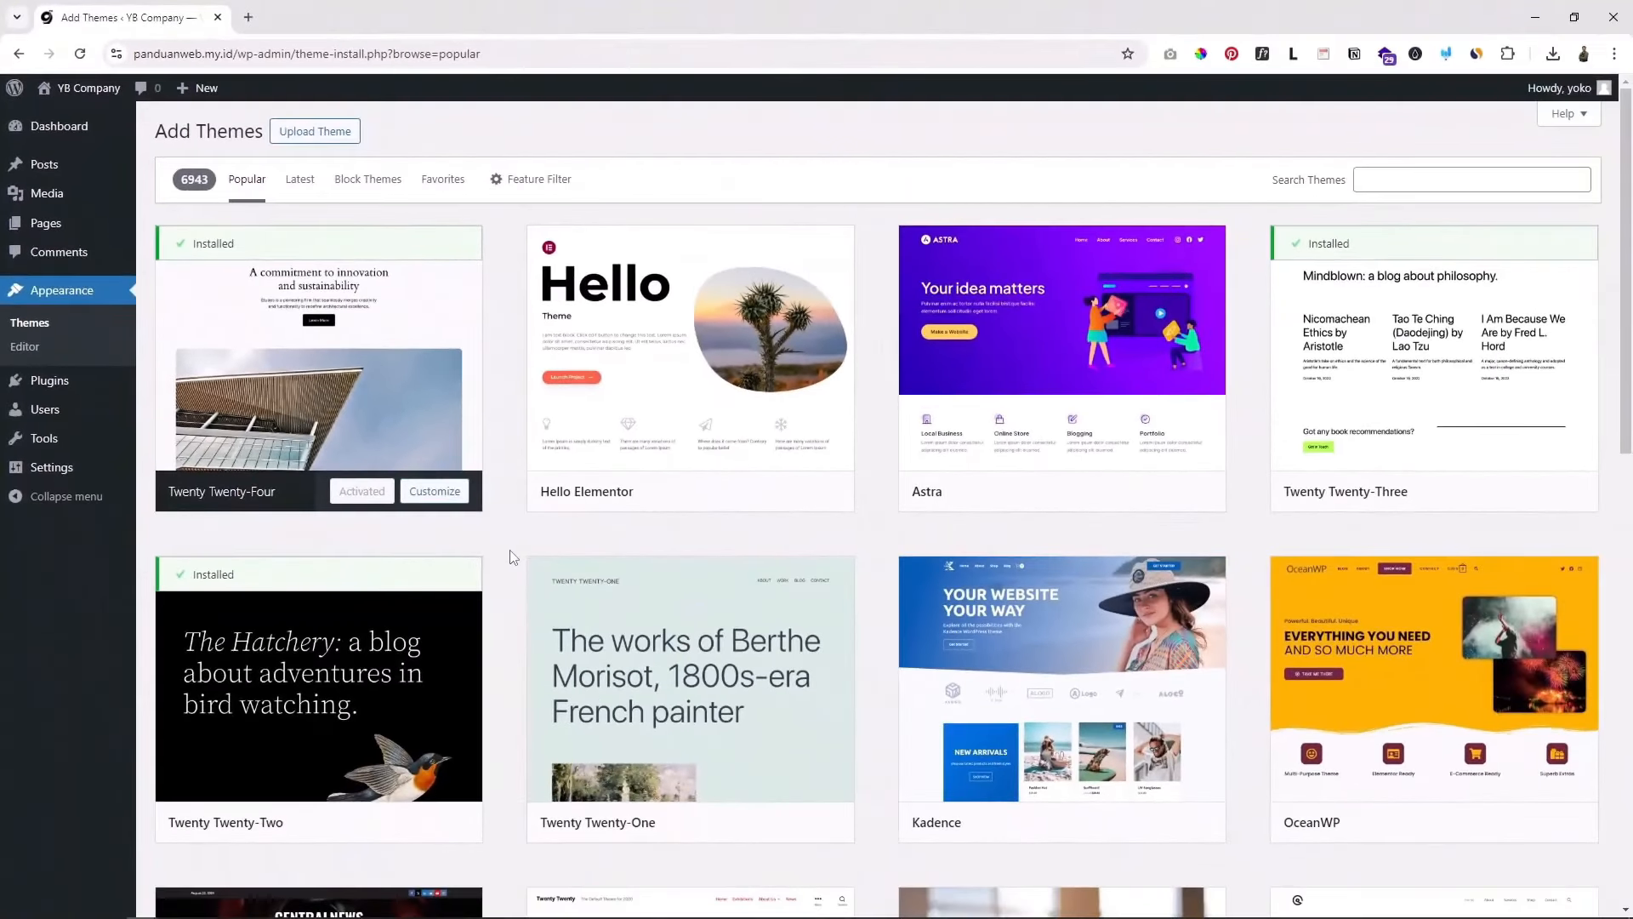
scroll(1259, 621, "down", 5)
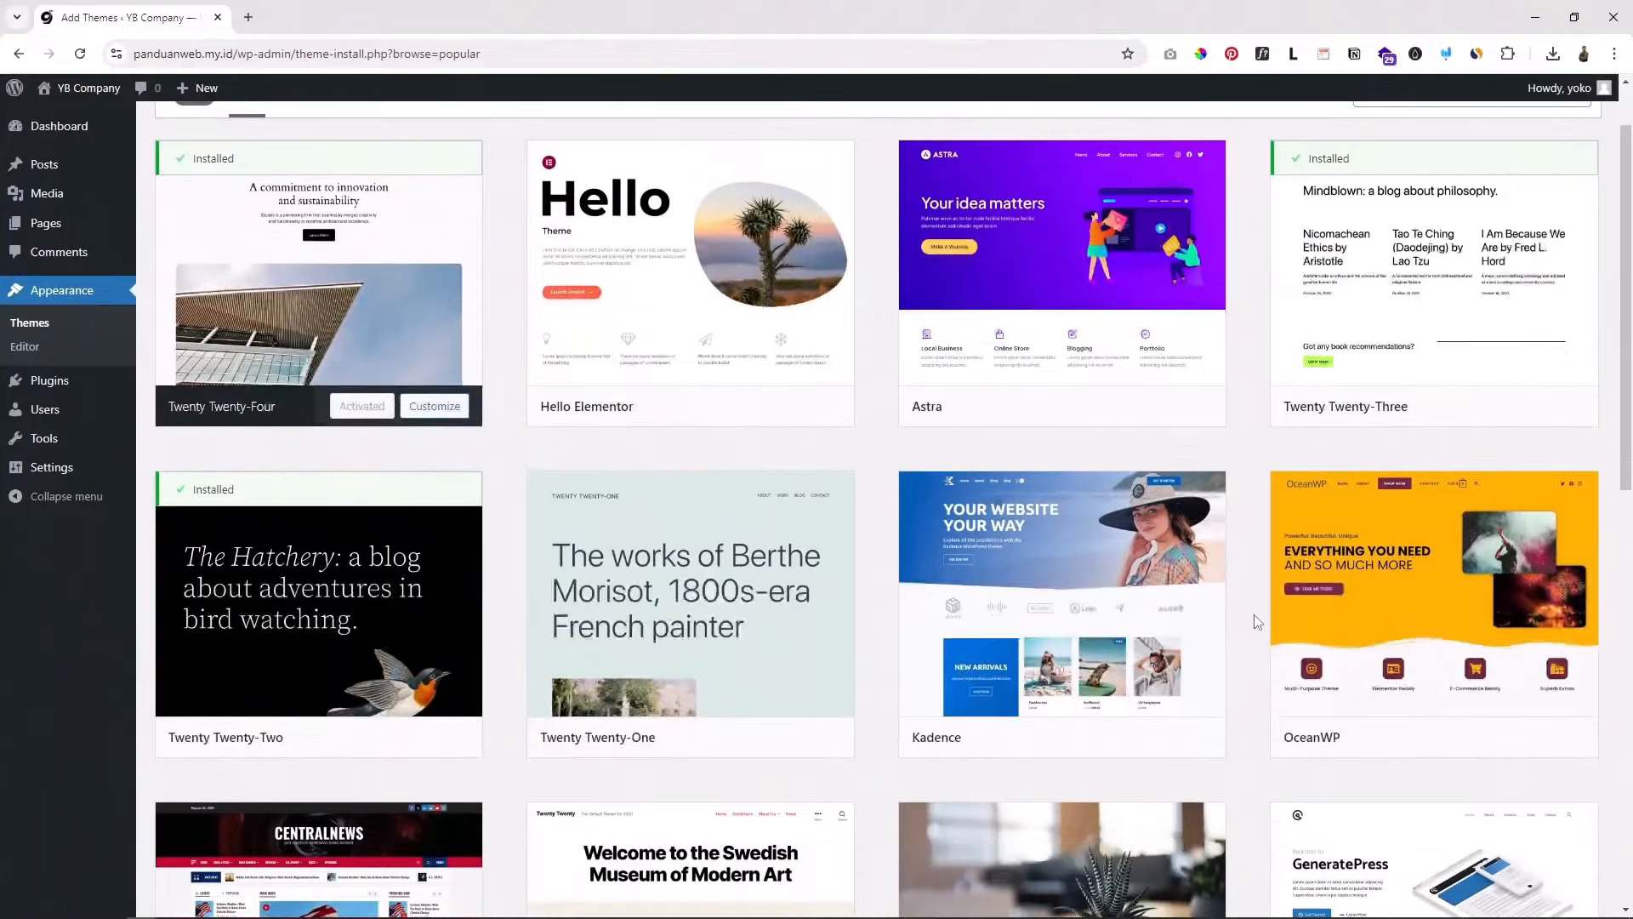
scroll(1256, 622, "down", 5)
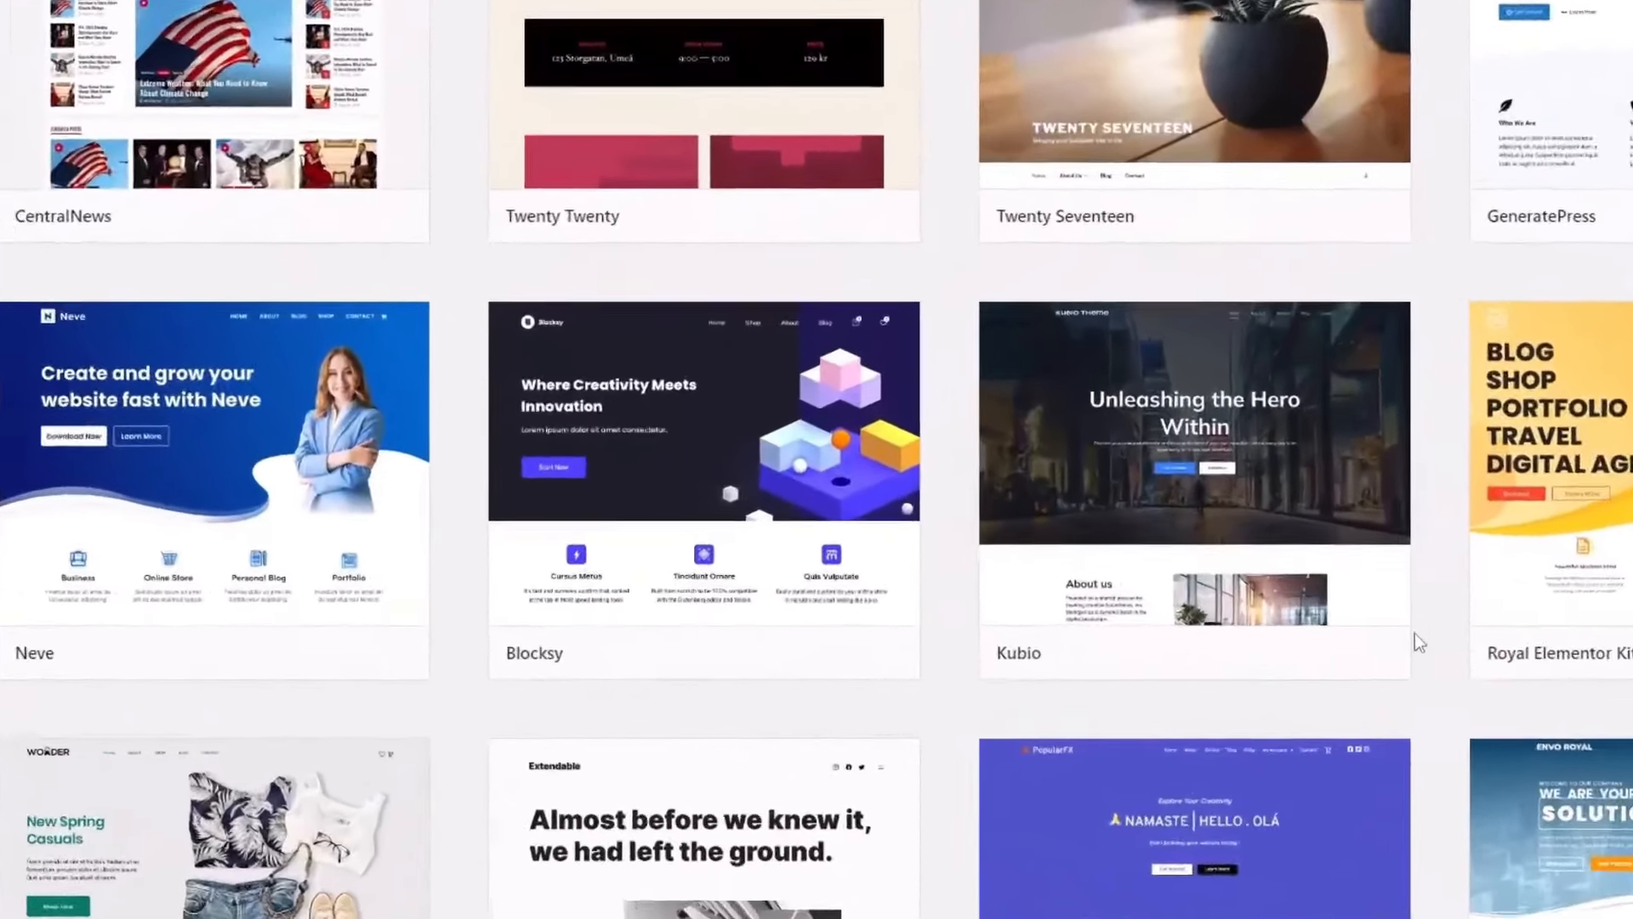
mouse_move(606, 534)
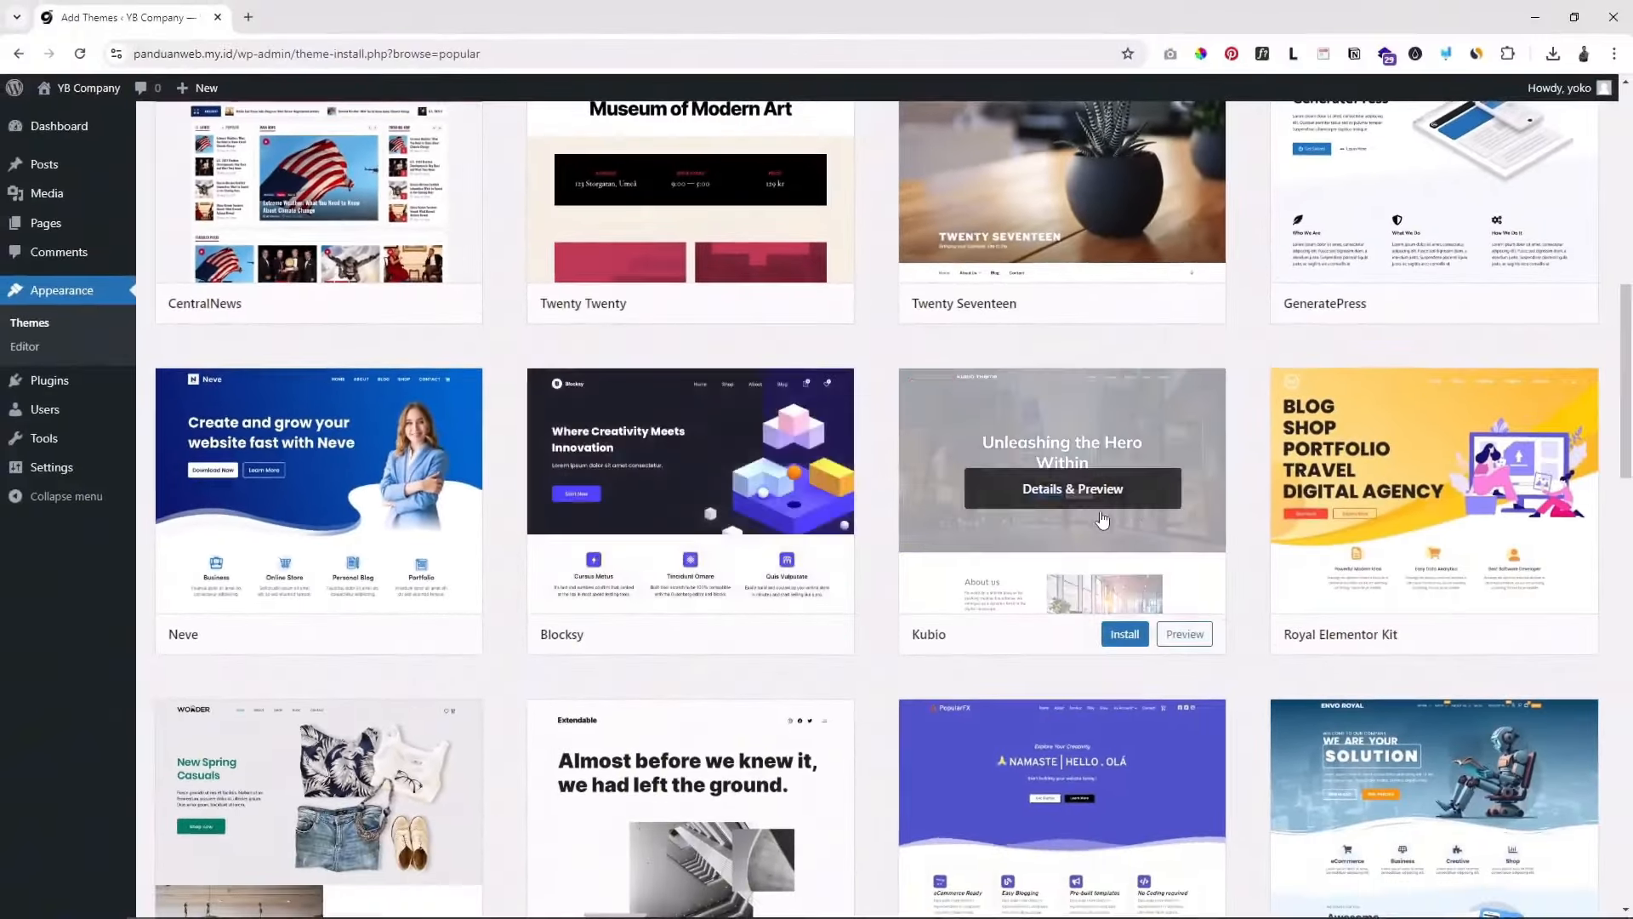
scroll(1207, 483, "up", 6)
scroll(1208, 484, "up", 4)
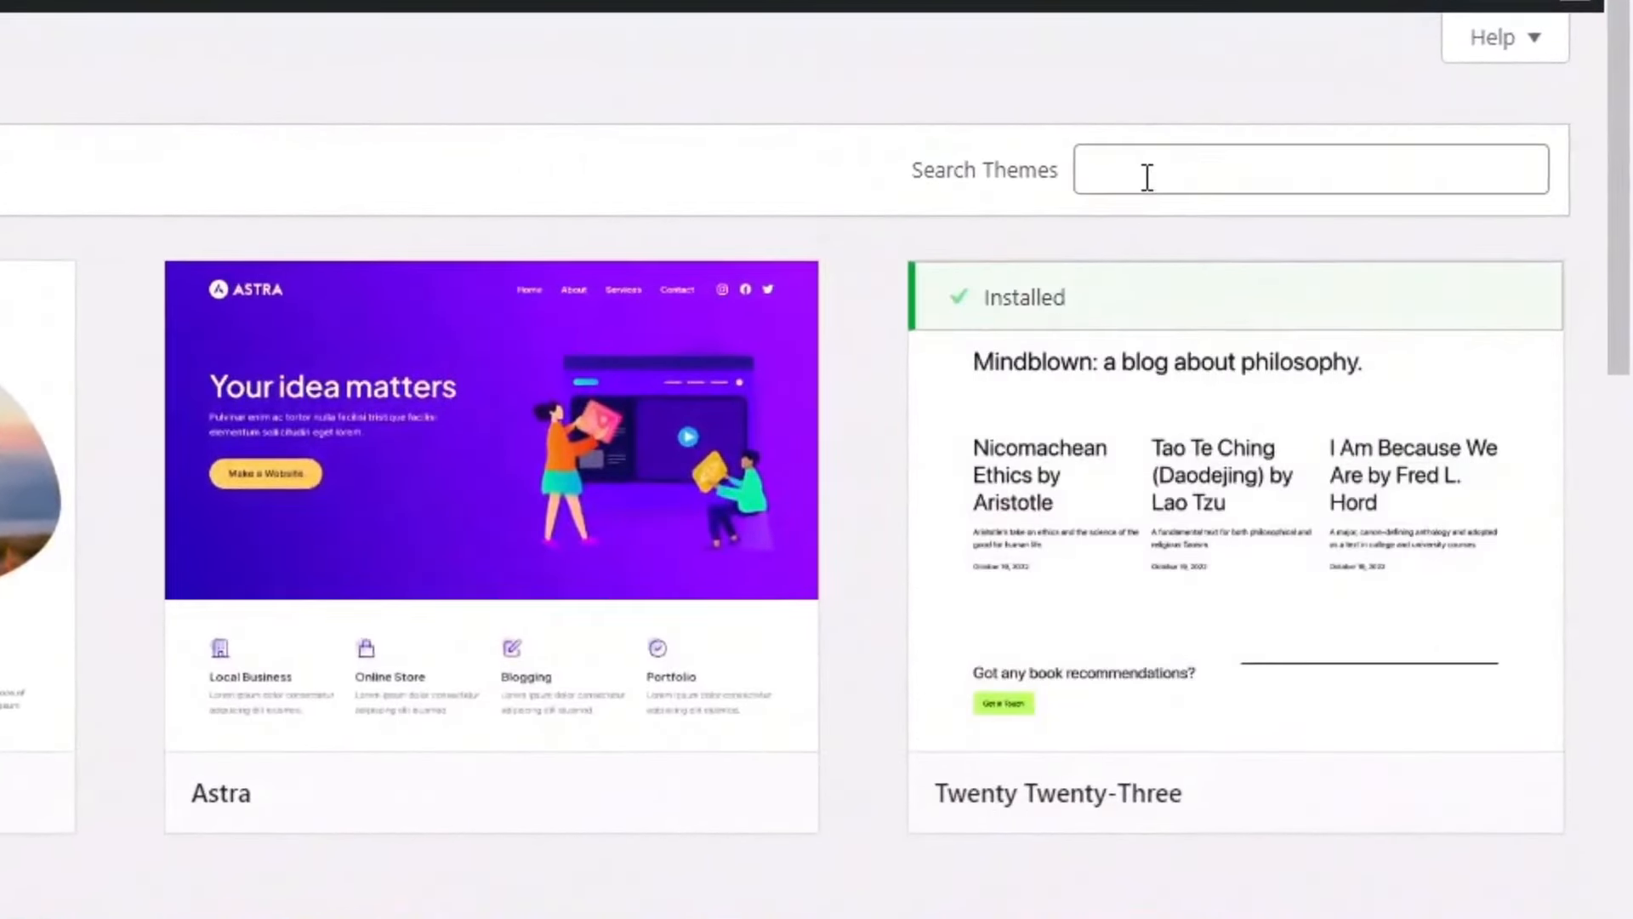
Step: Search for 'blocksy', then install and activate the Blocksy theme
left_click(1370, 178)
type("blocksy")
left_click_drag(1195, 170, 1115, 170)
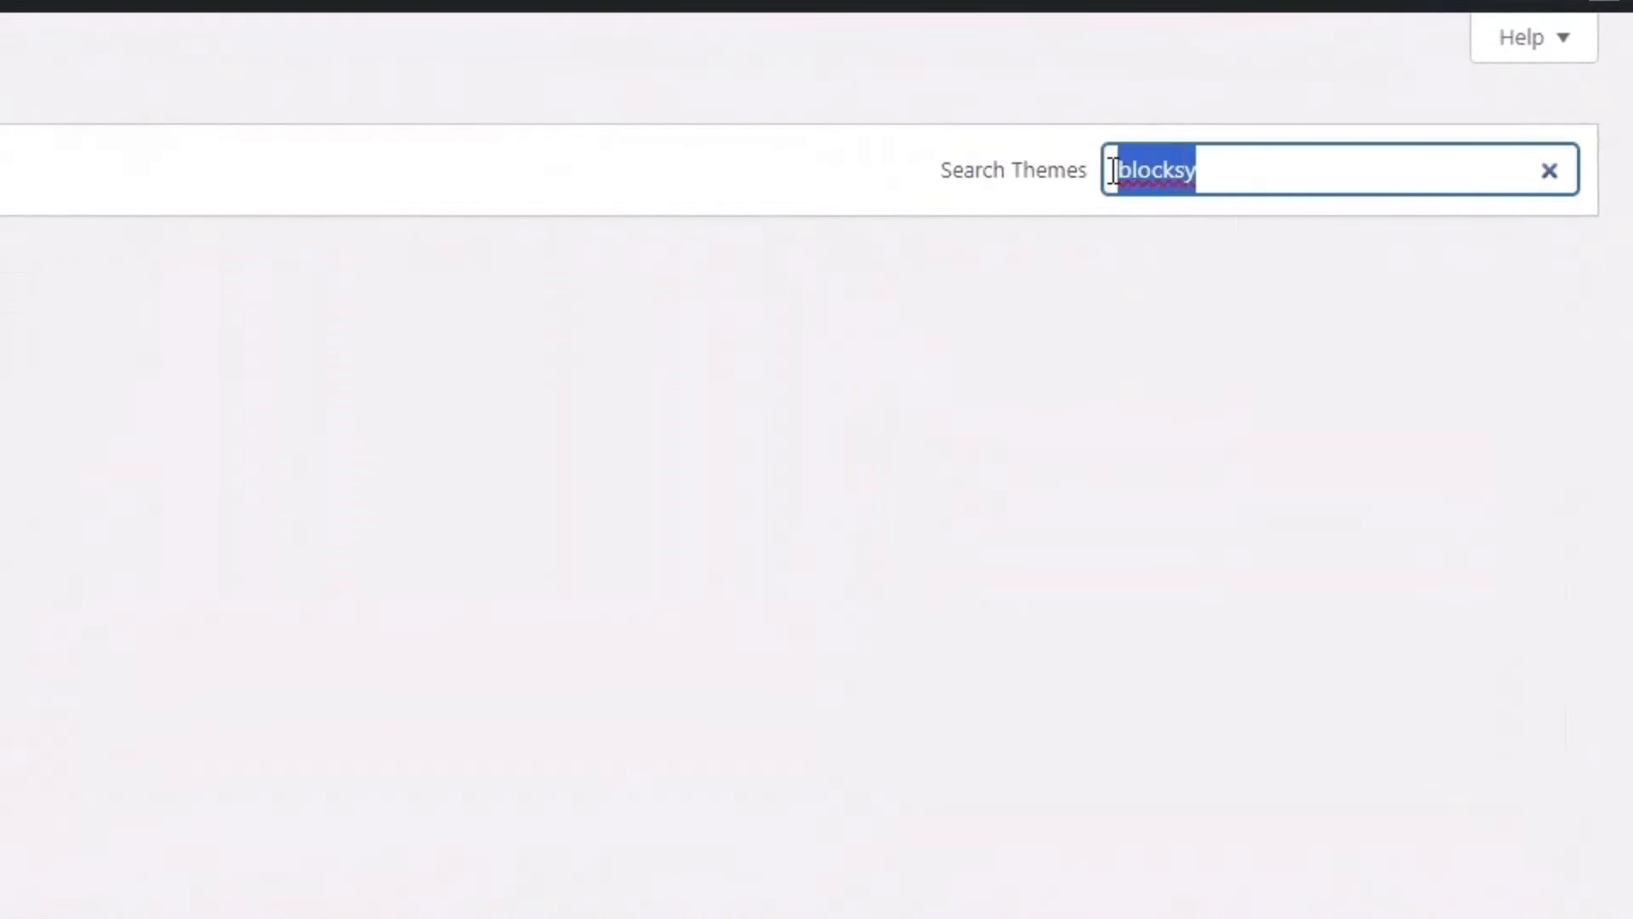
mouse_move(259, 357)
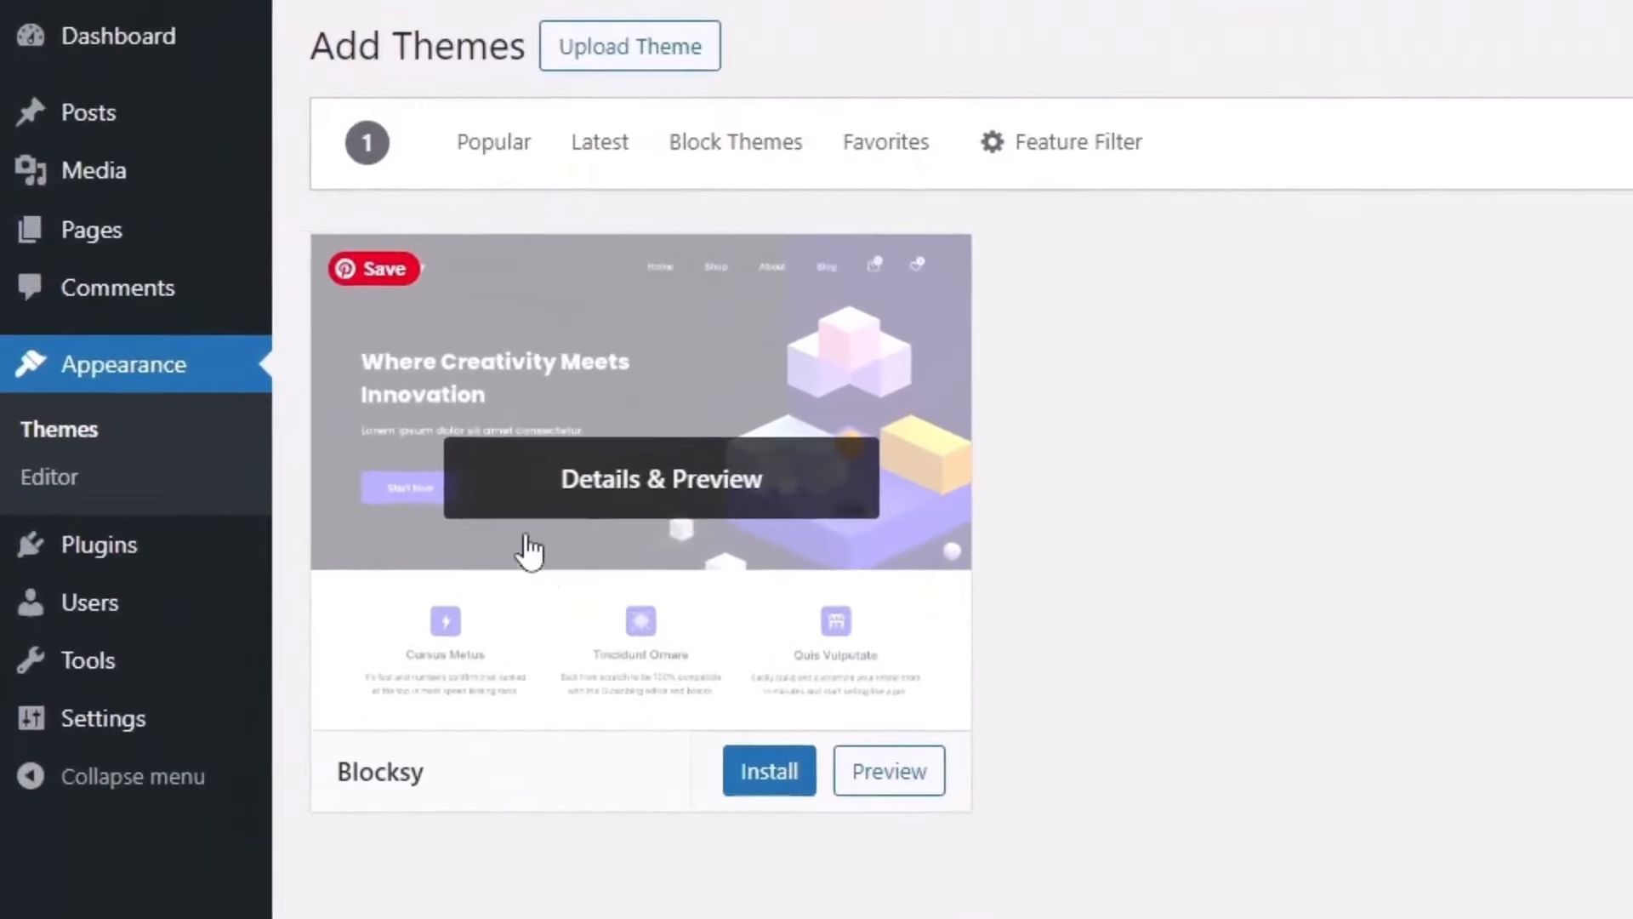
left_click(770, 770)
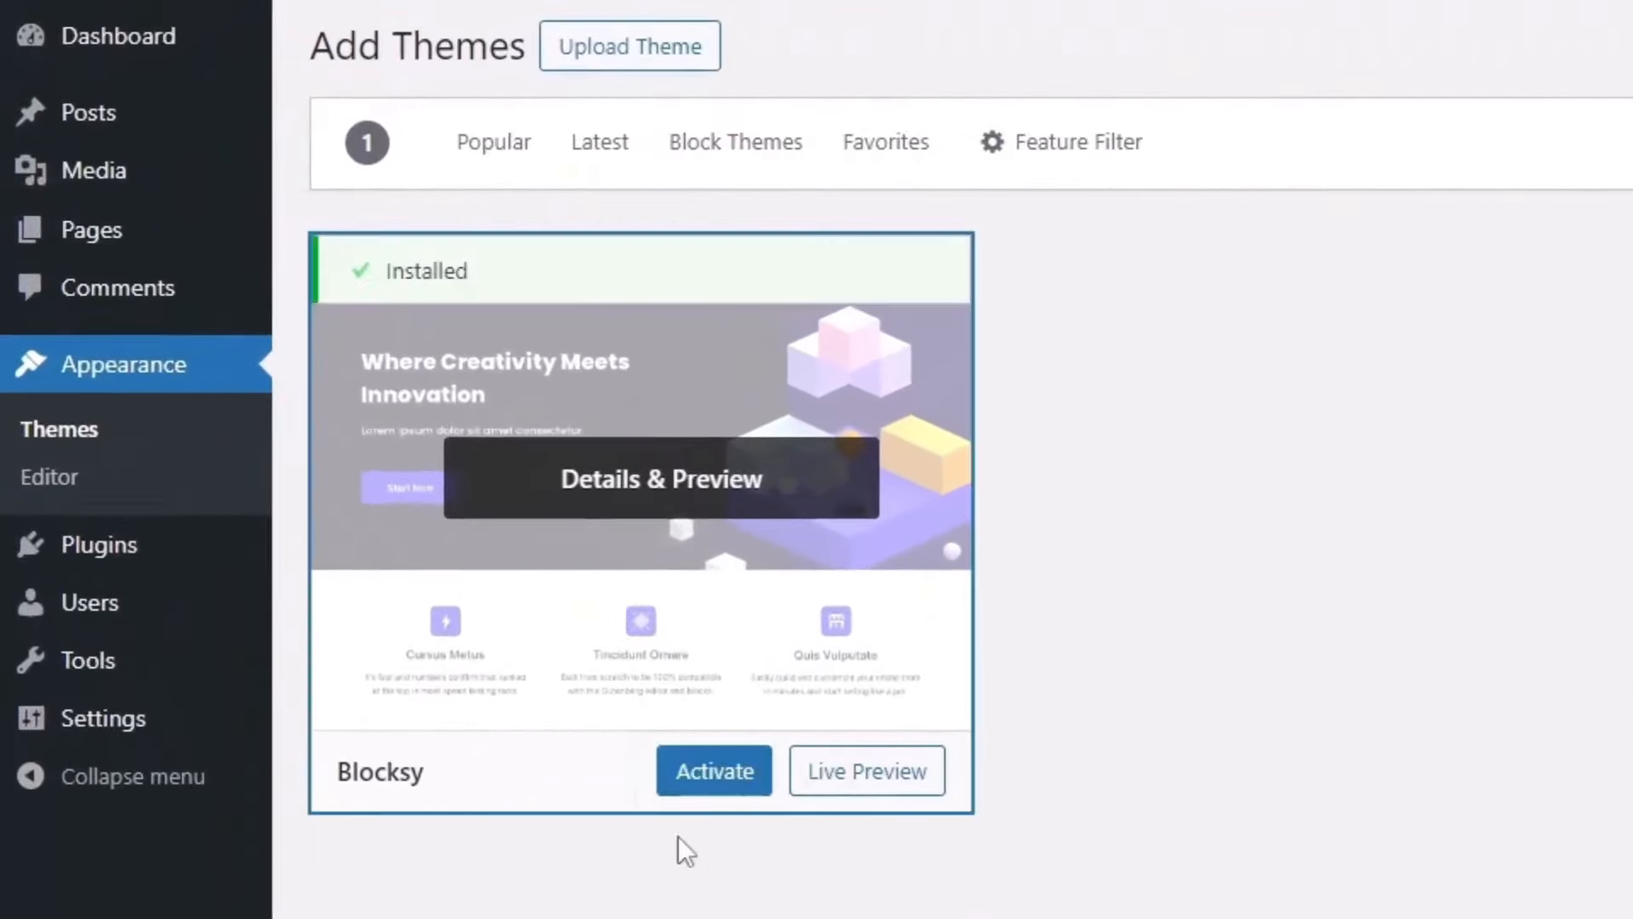
left_click(711, 781)
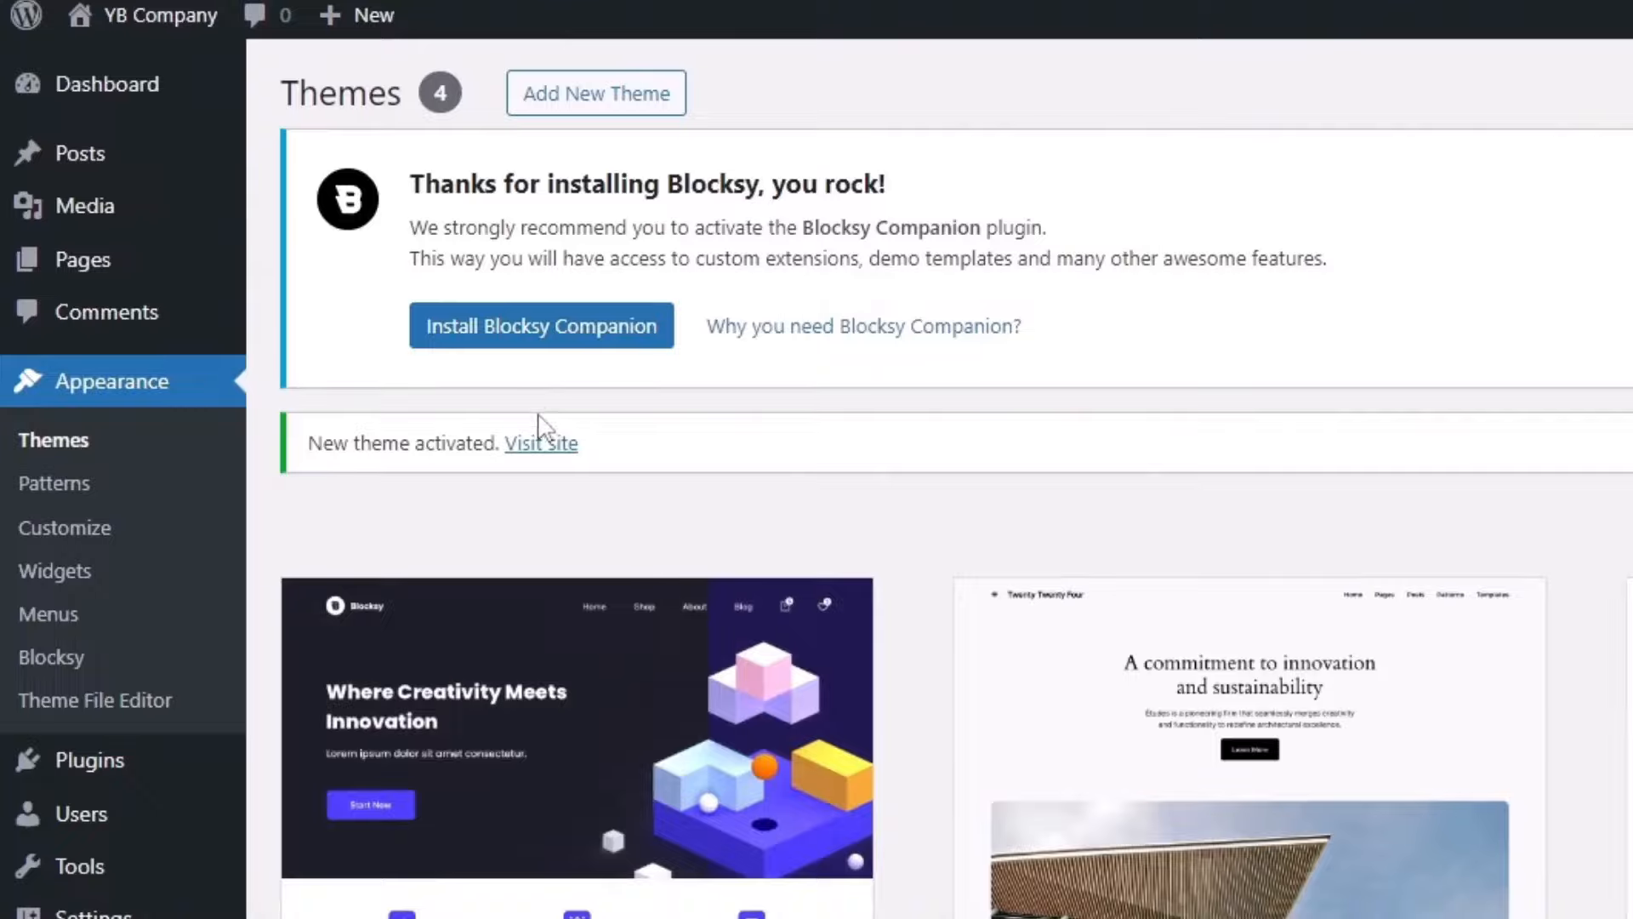
left_click(534, 336)
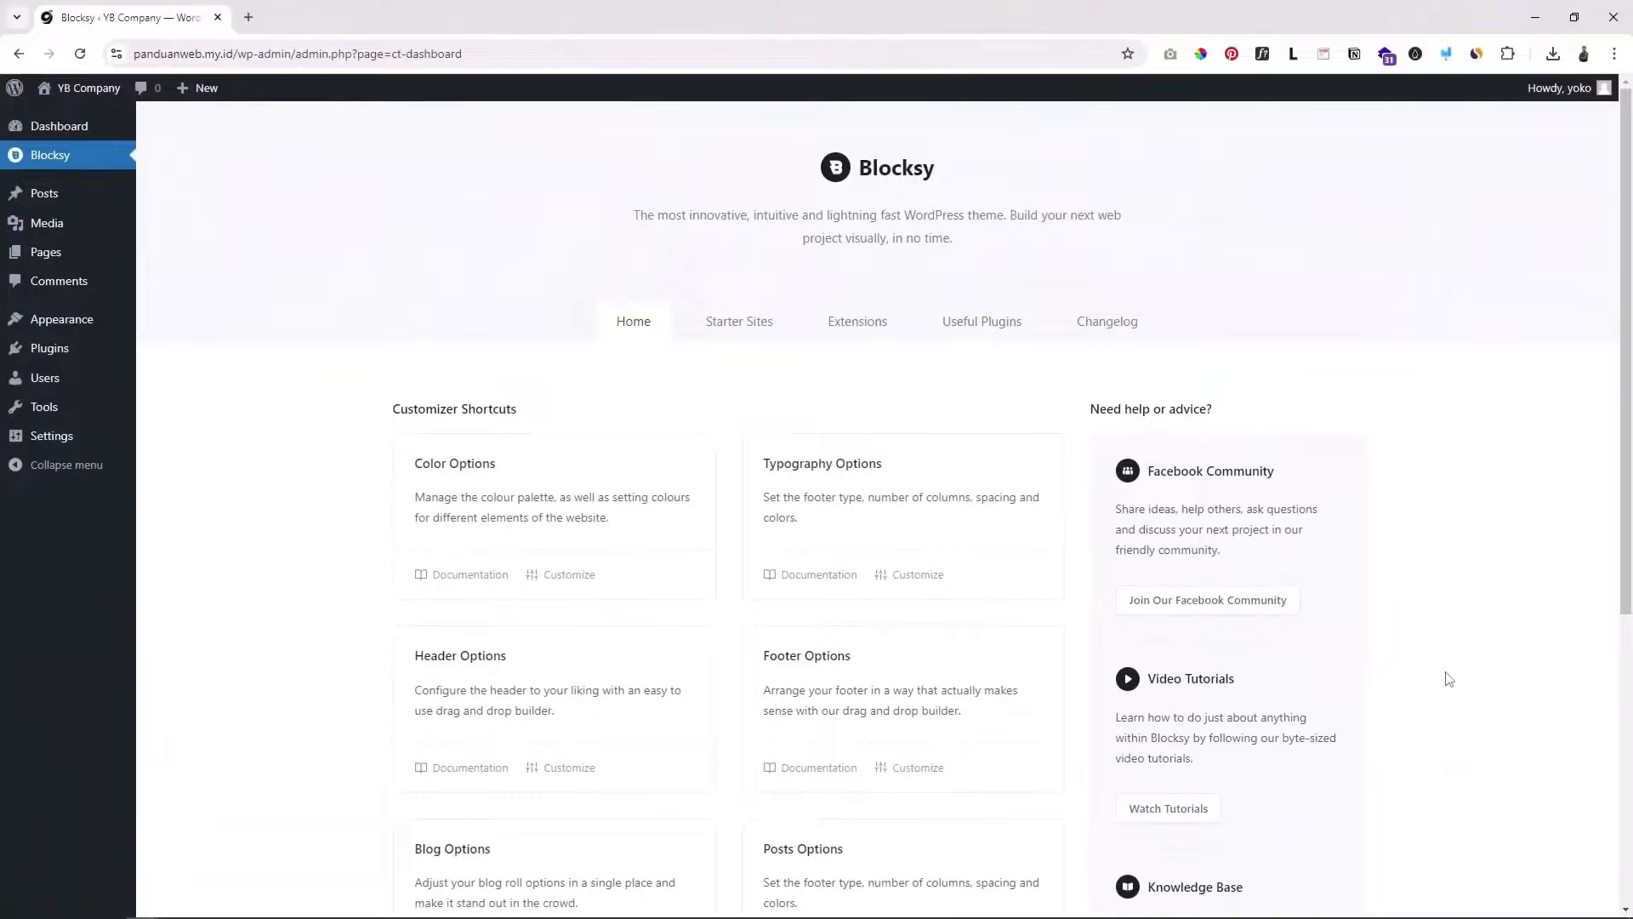
scroll(1452, 674, "down", 3)
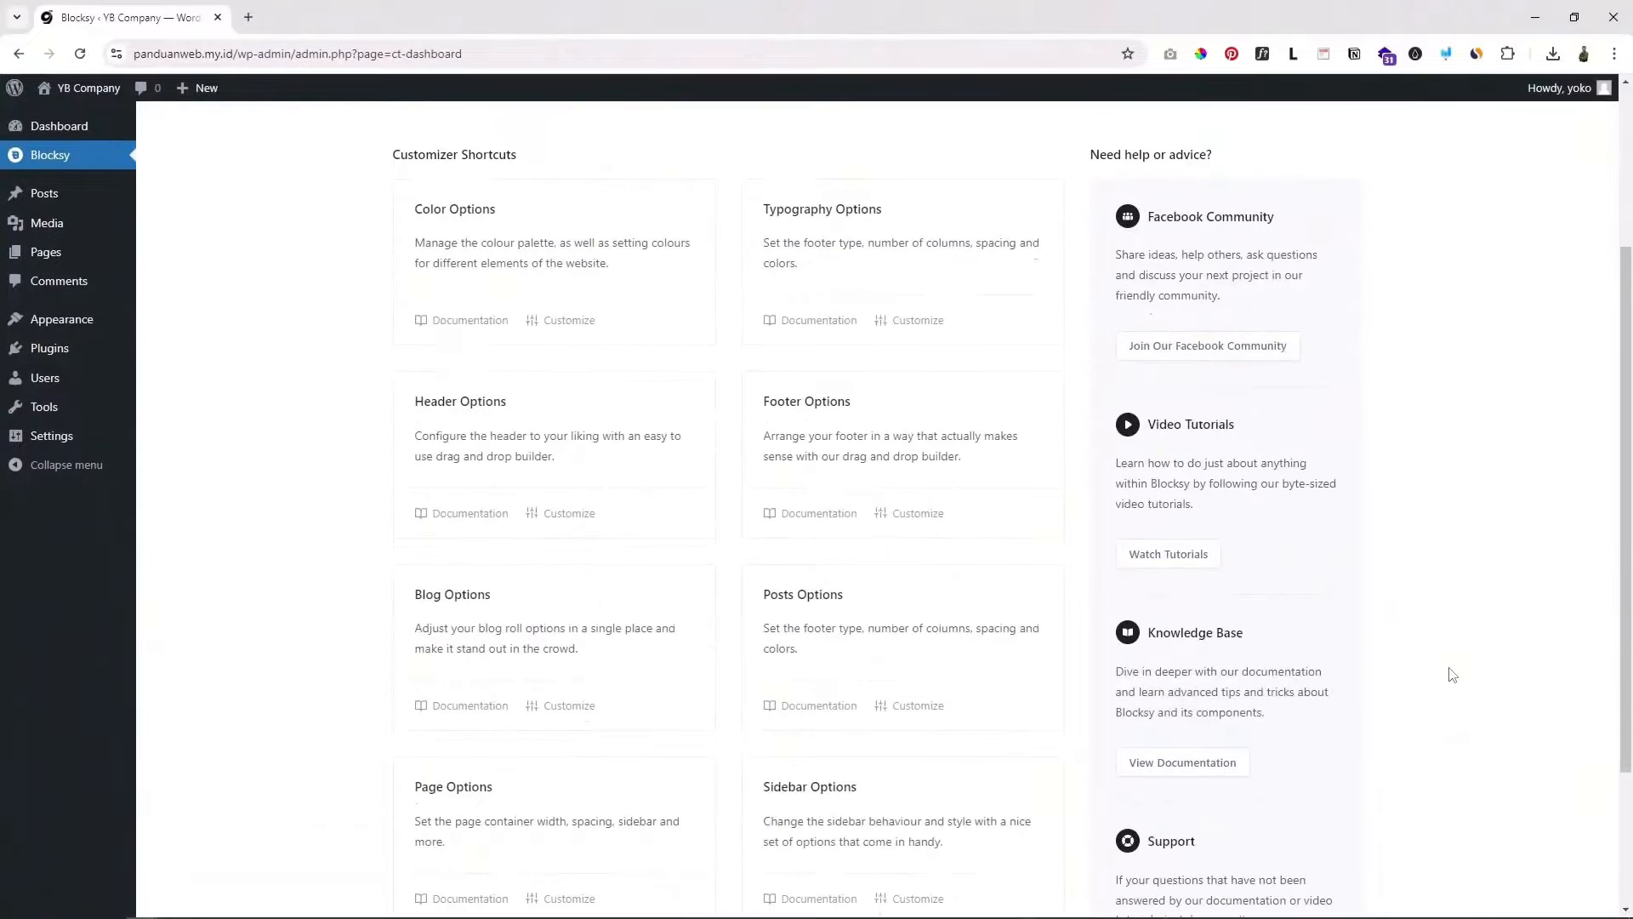
scroll(1452, 674, "up", 3)
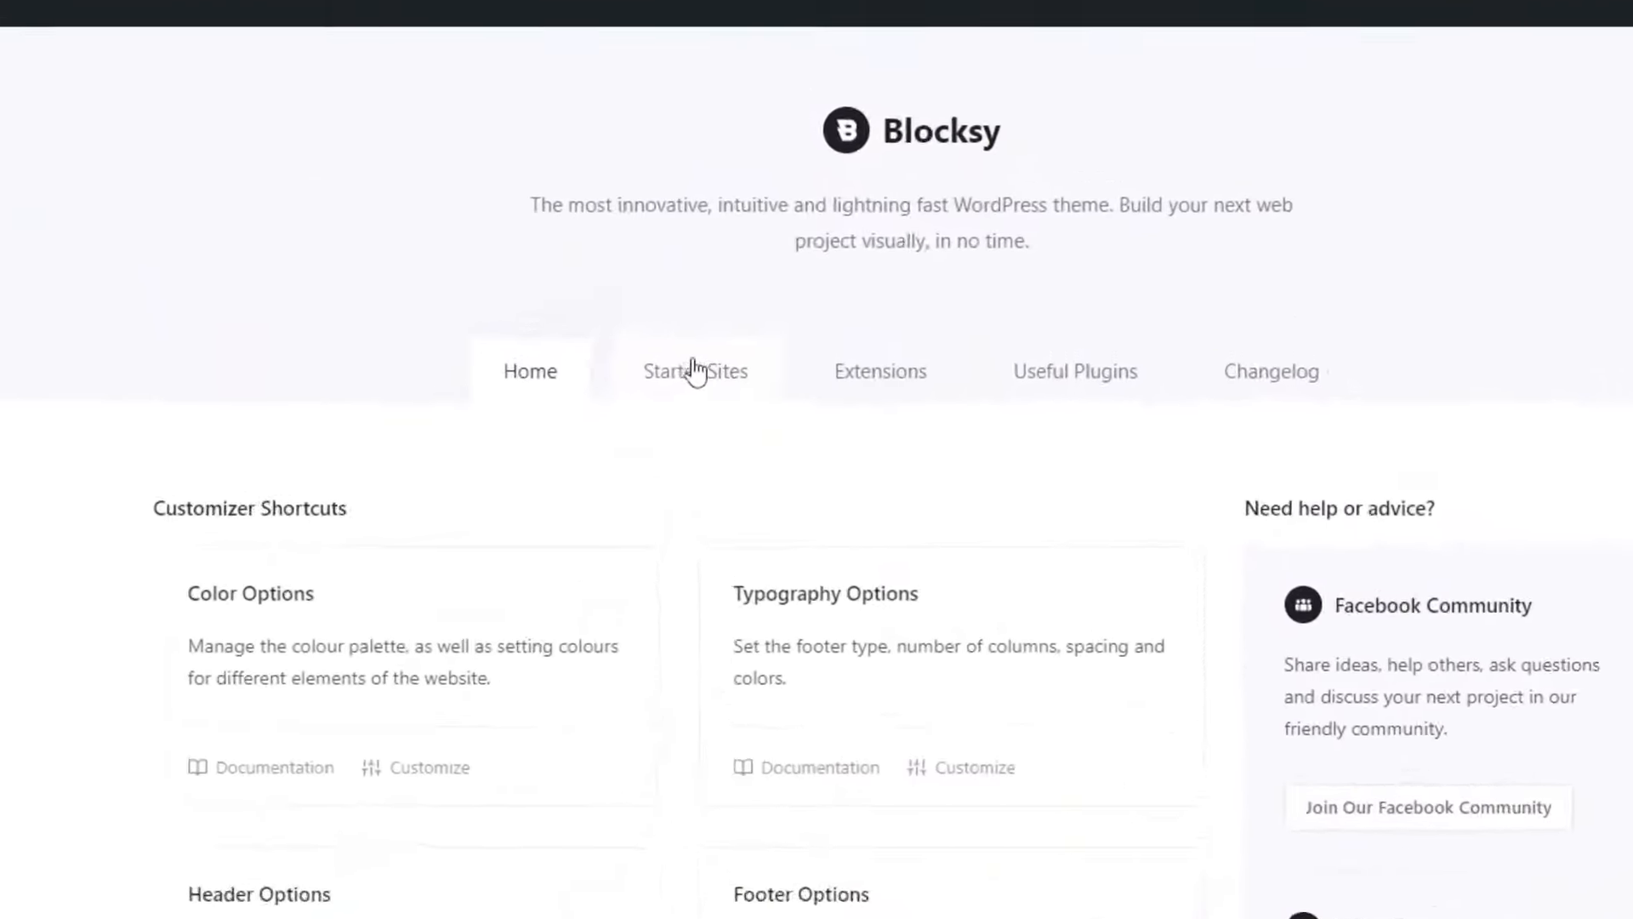
Step: Open Blocksy Starter Sites and browse demos like Furniture, E-Bike, Pottery, Gadgets and Home Decor
left_click(674, 423)
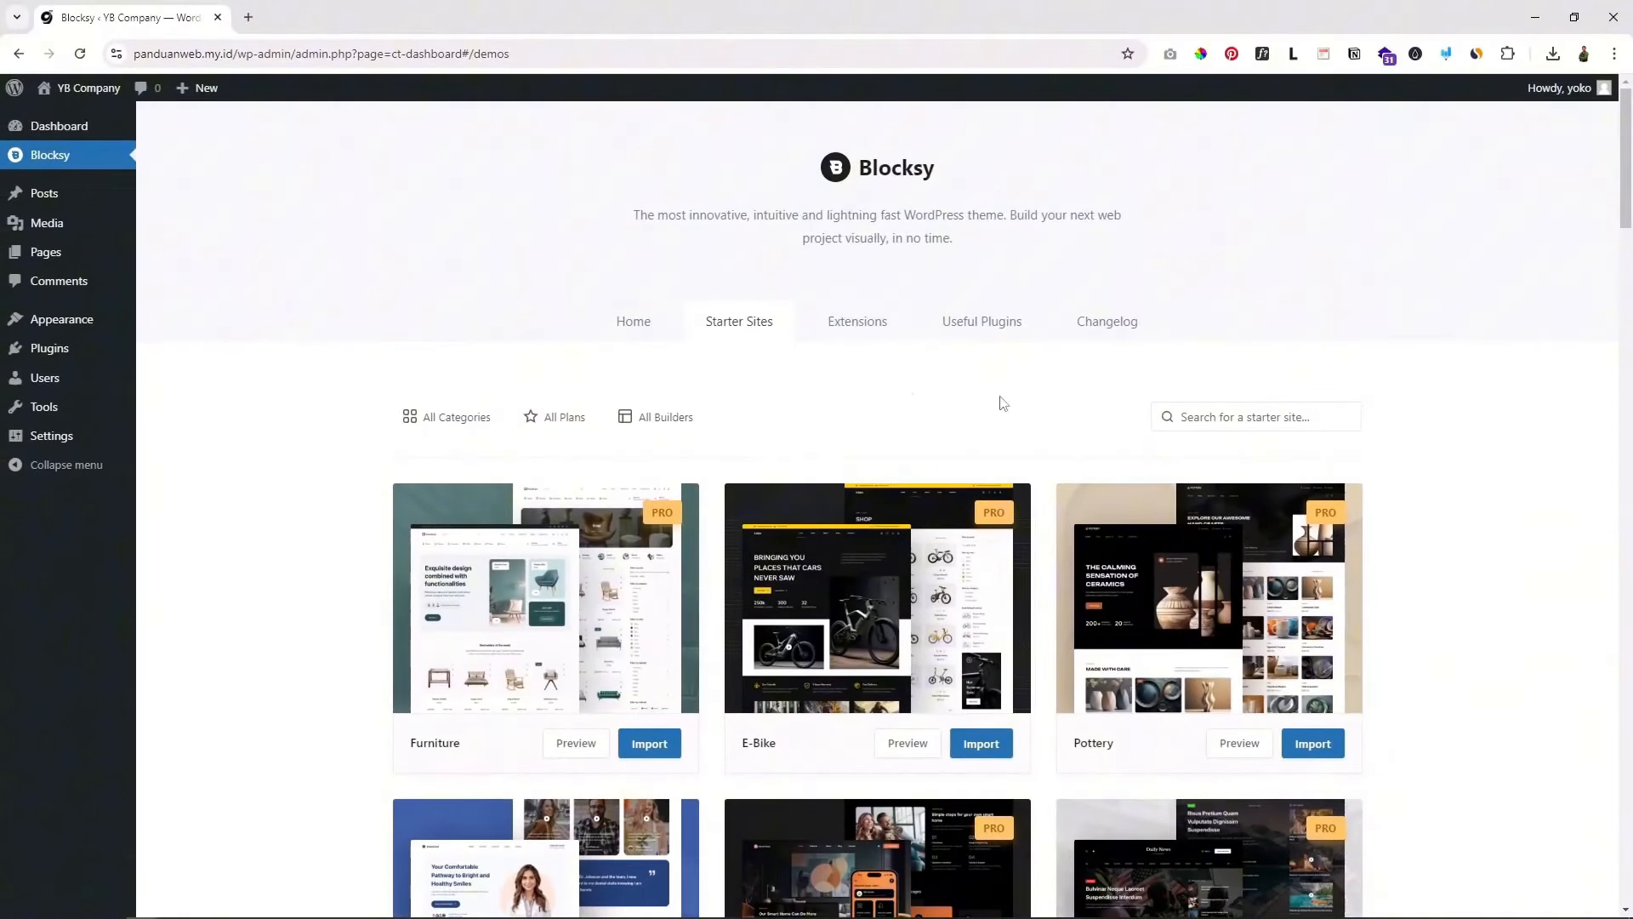
scroll(1435, 417, "down", 5)
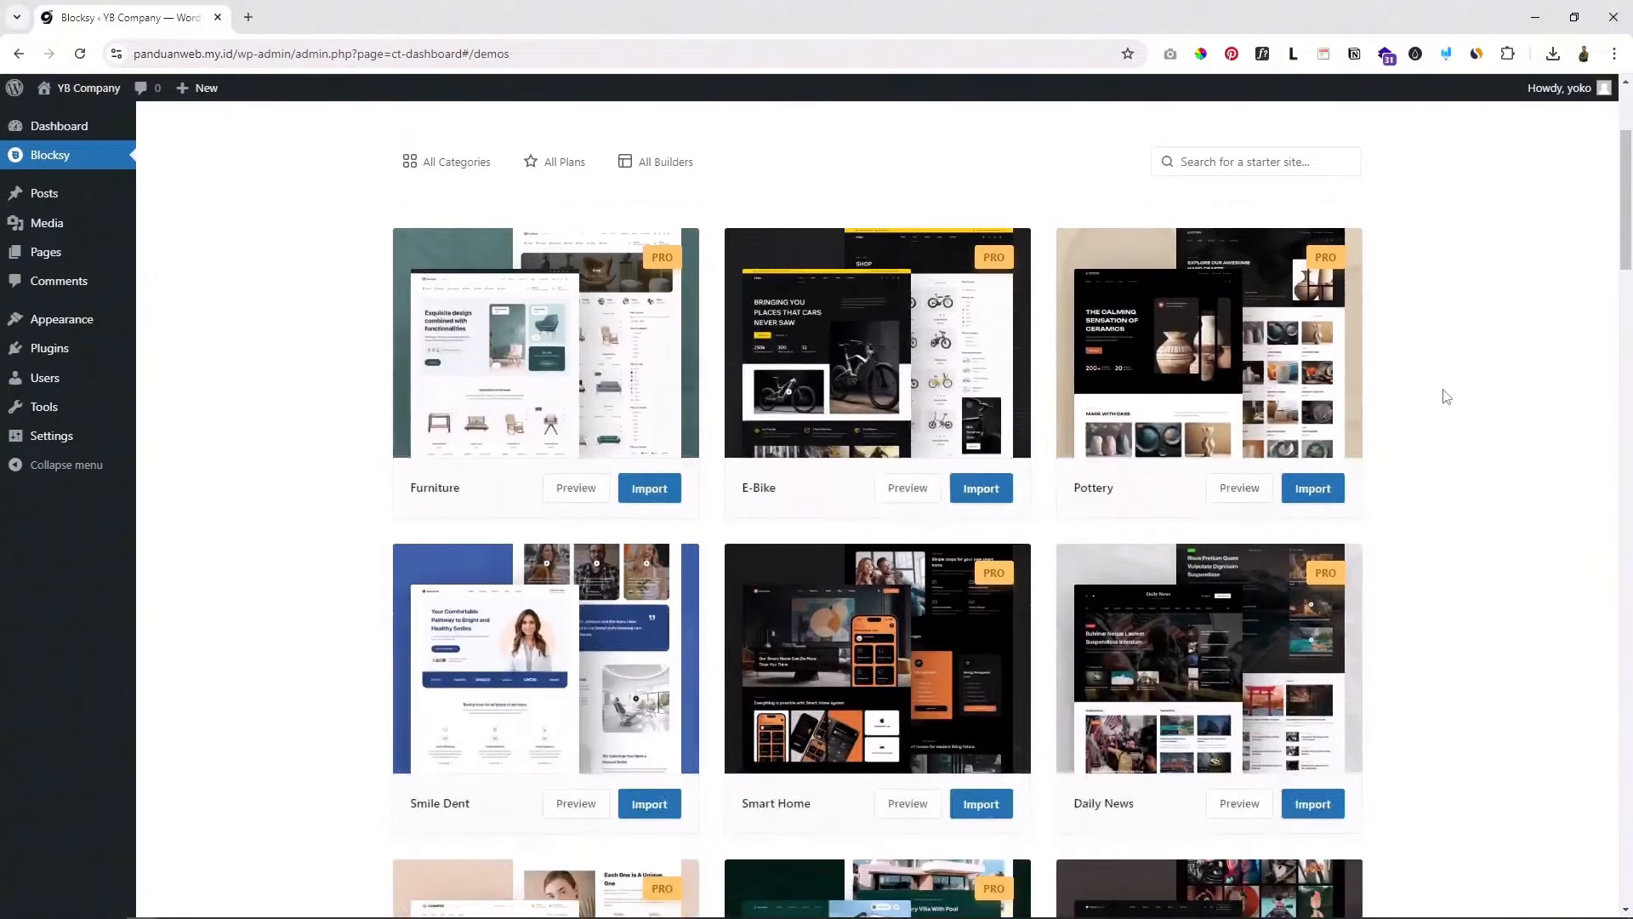
scroll(1446, 397, "down", 7)
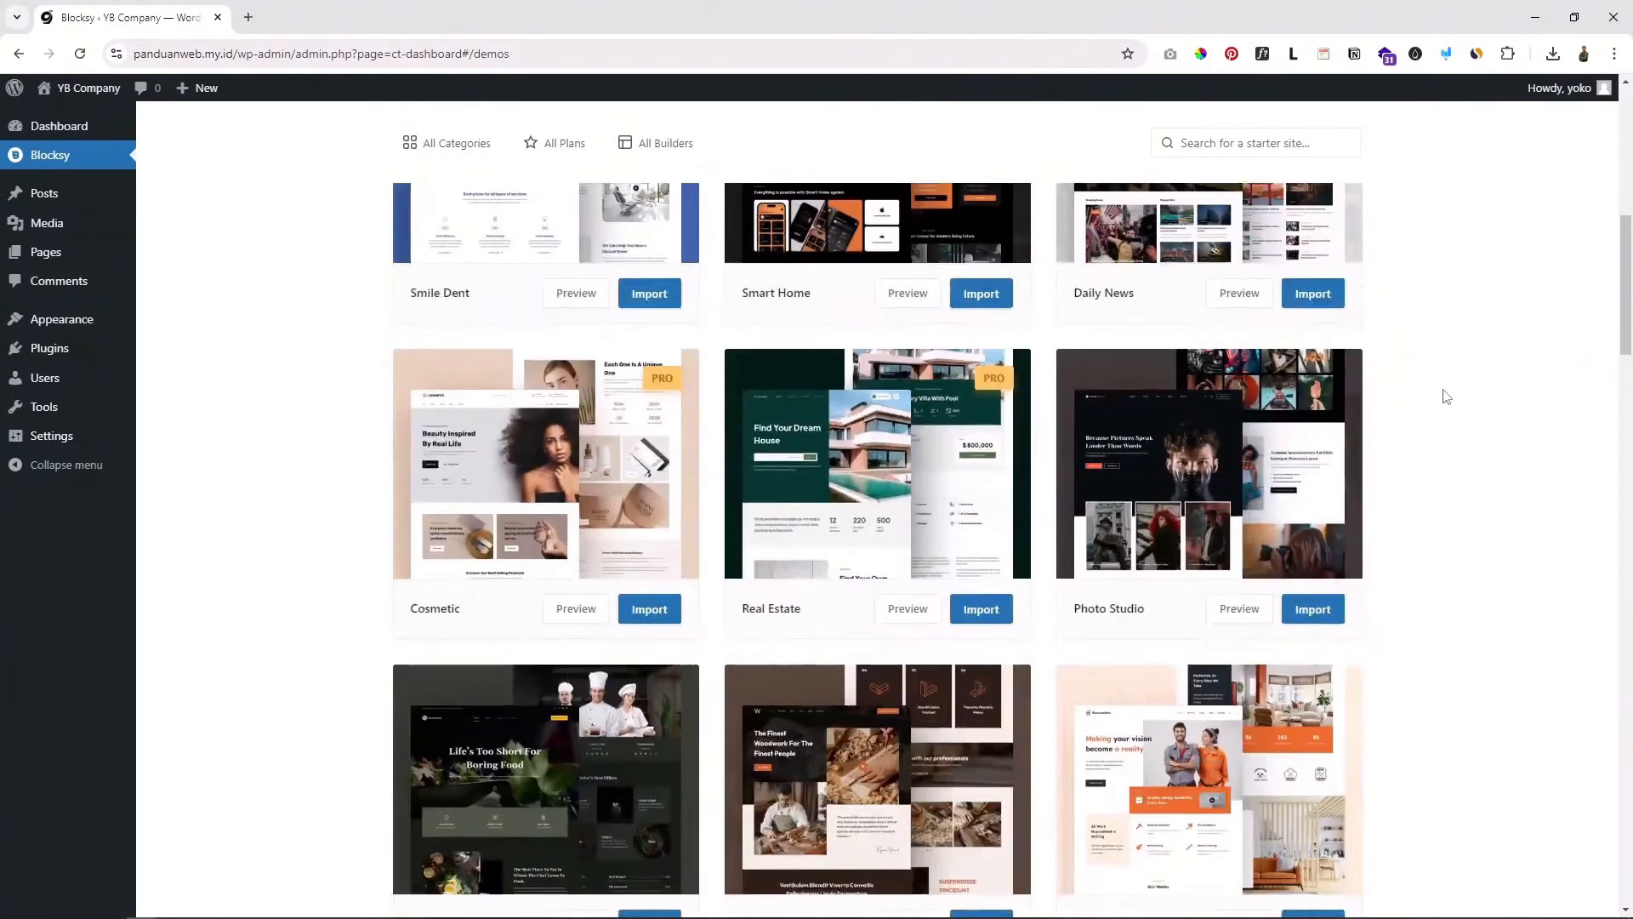
scroll(1446, 396, "down", 9)
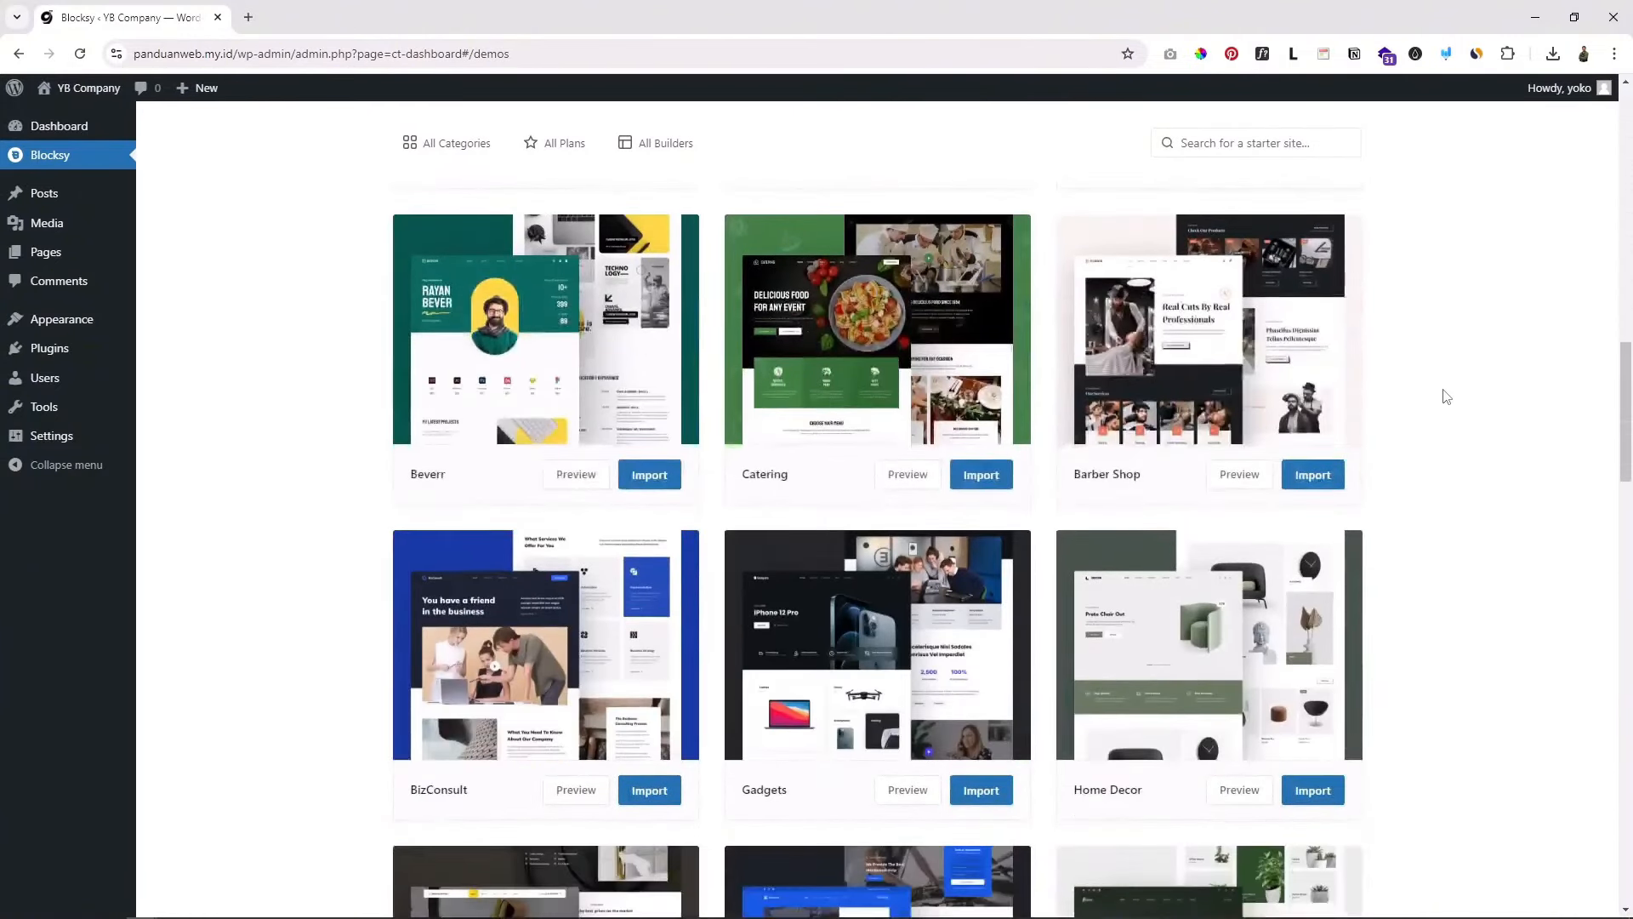
scroll(1446, 397, "down", 8)
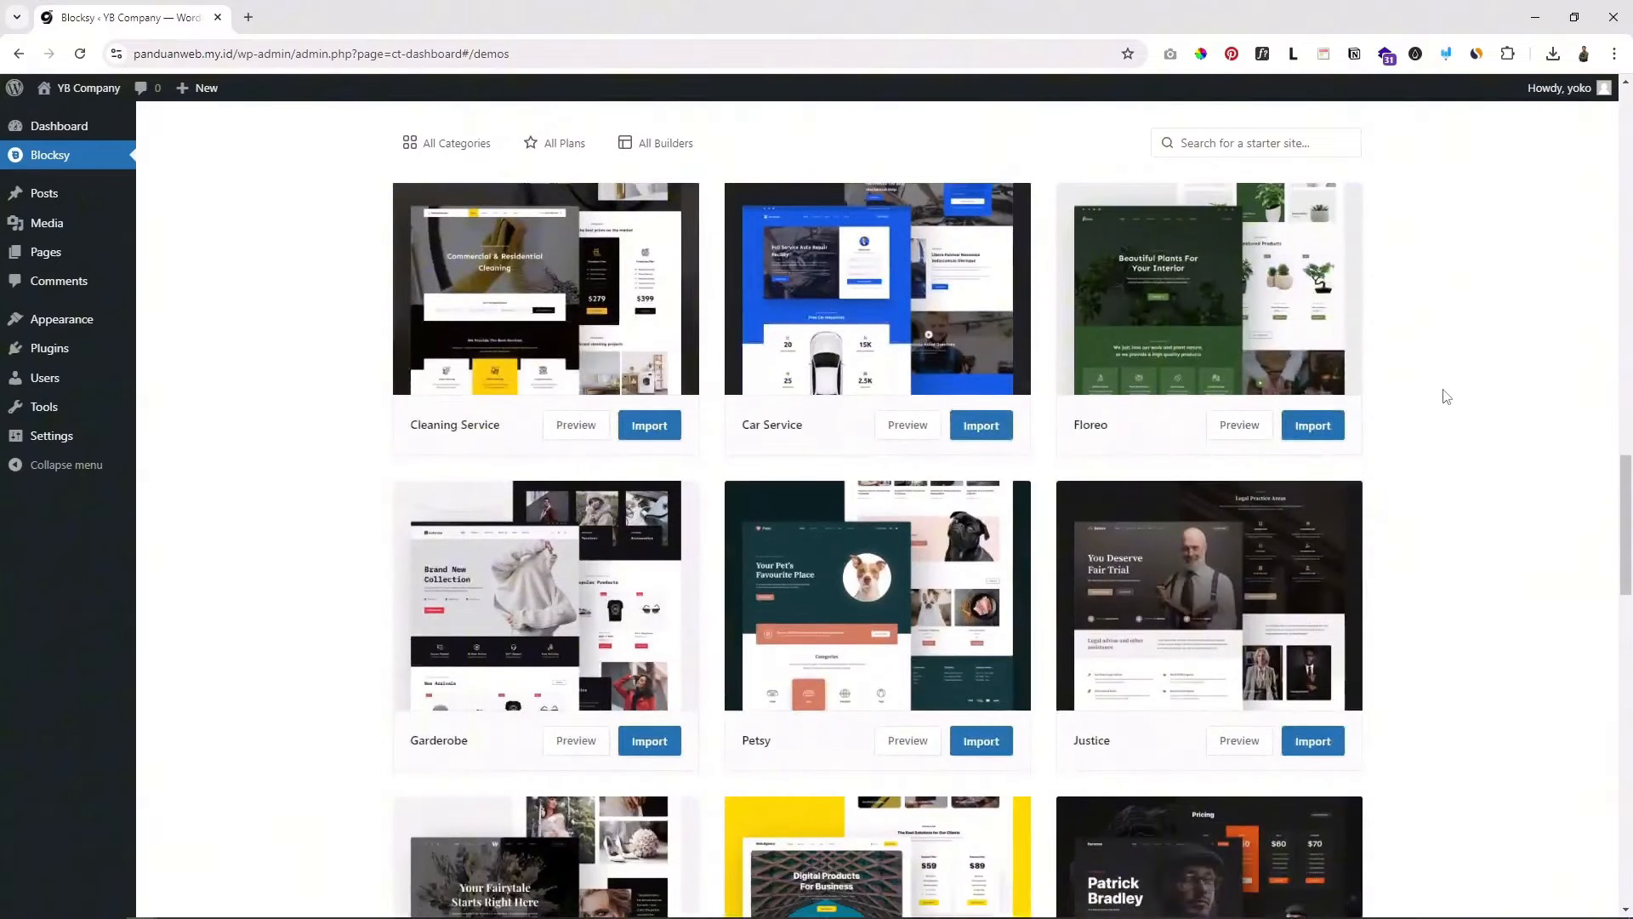
scroll(1446, 396, "down", 9)
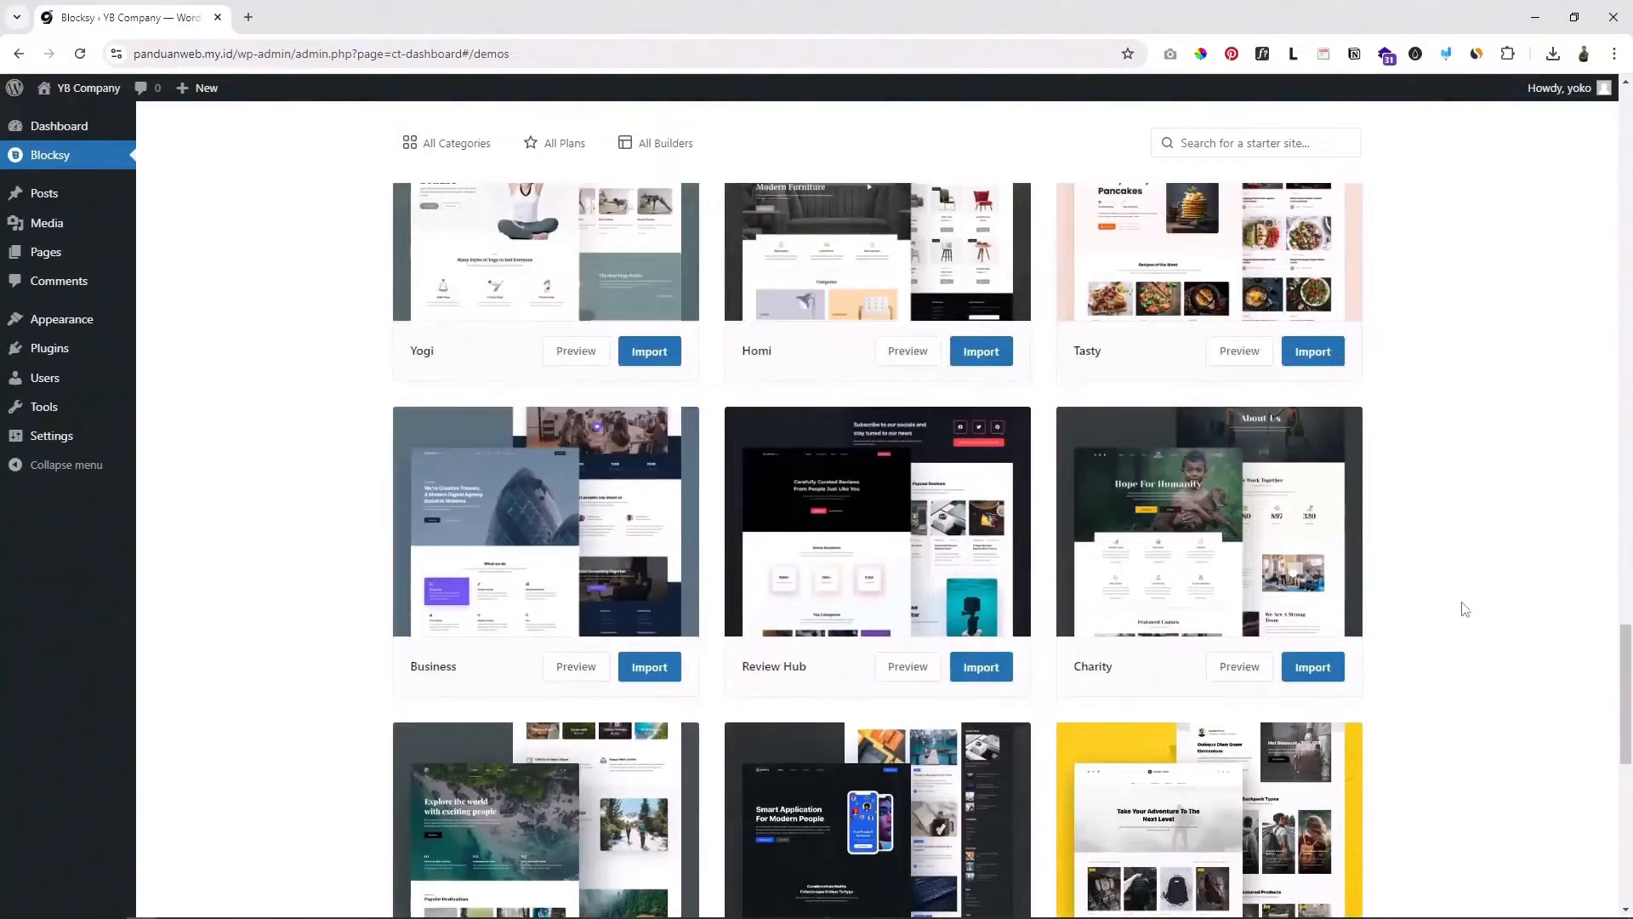
scroll(1464, 605, "down", 2)
scroll(1462, 600, "down", 5)
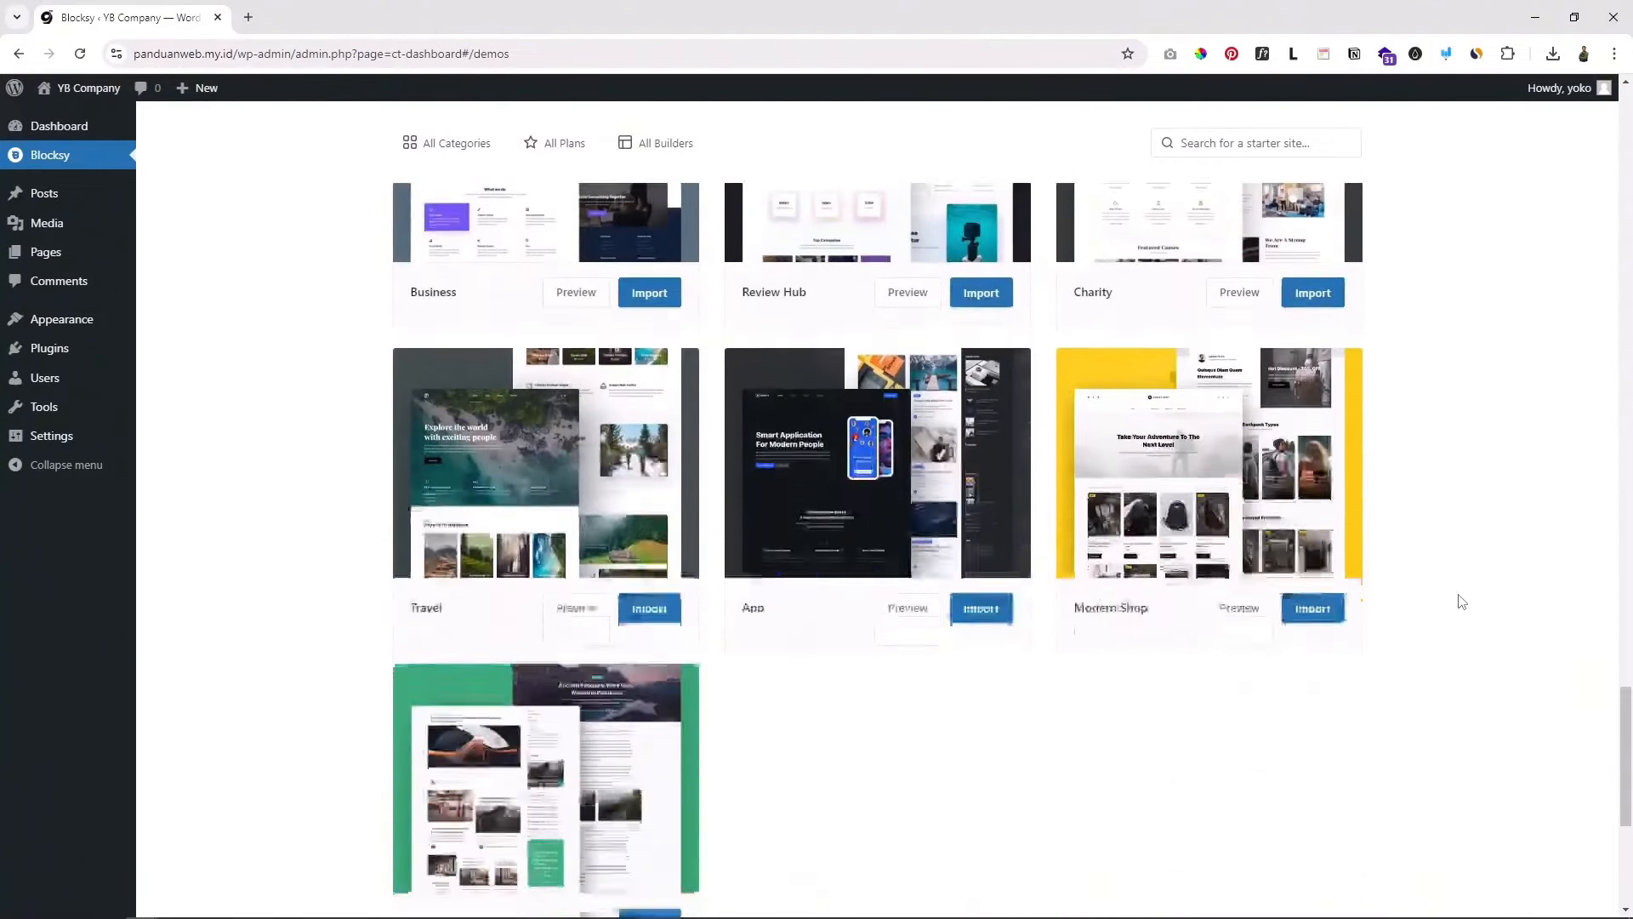
scroll(1459, 602, "up", 3)
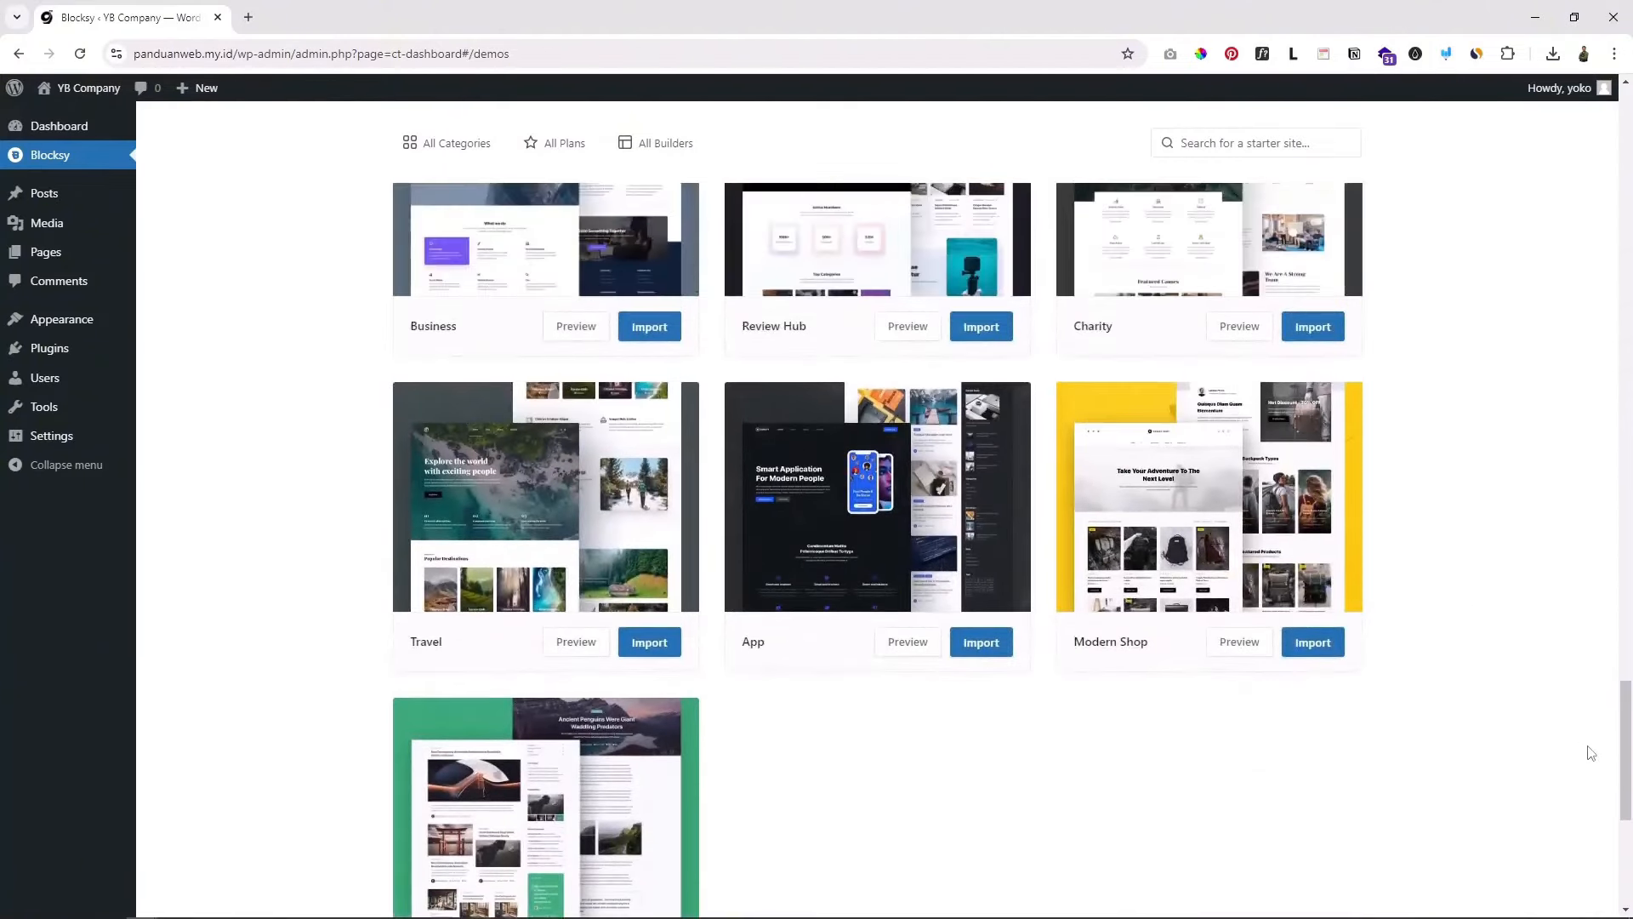
left_click_drag(1627, 776, 1613, 468)
scroll(1477, 467, "up", 10)
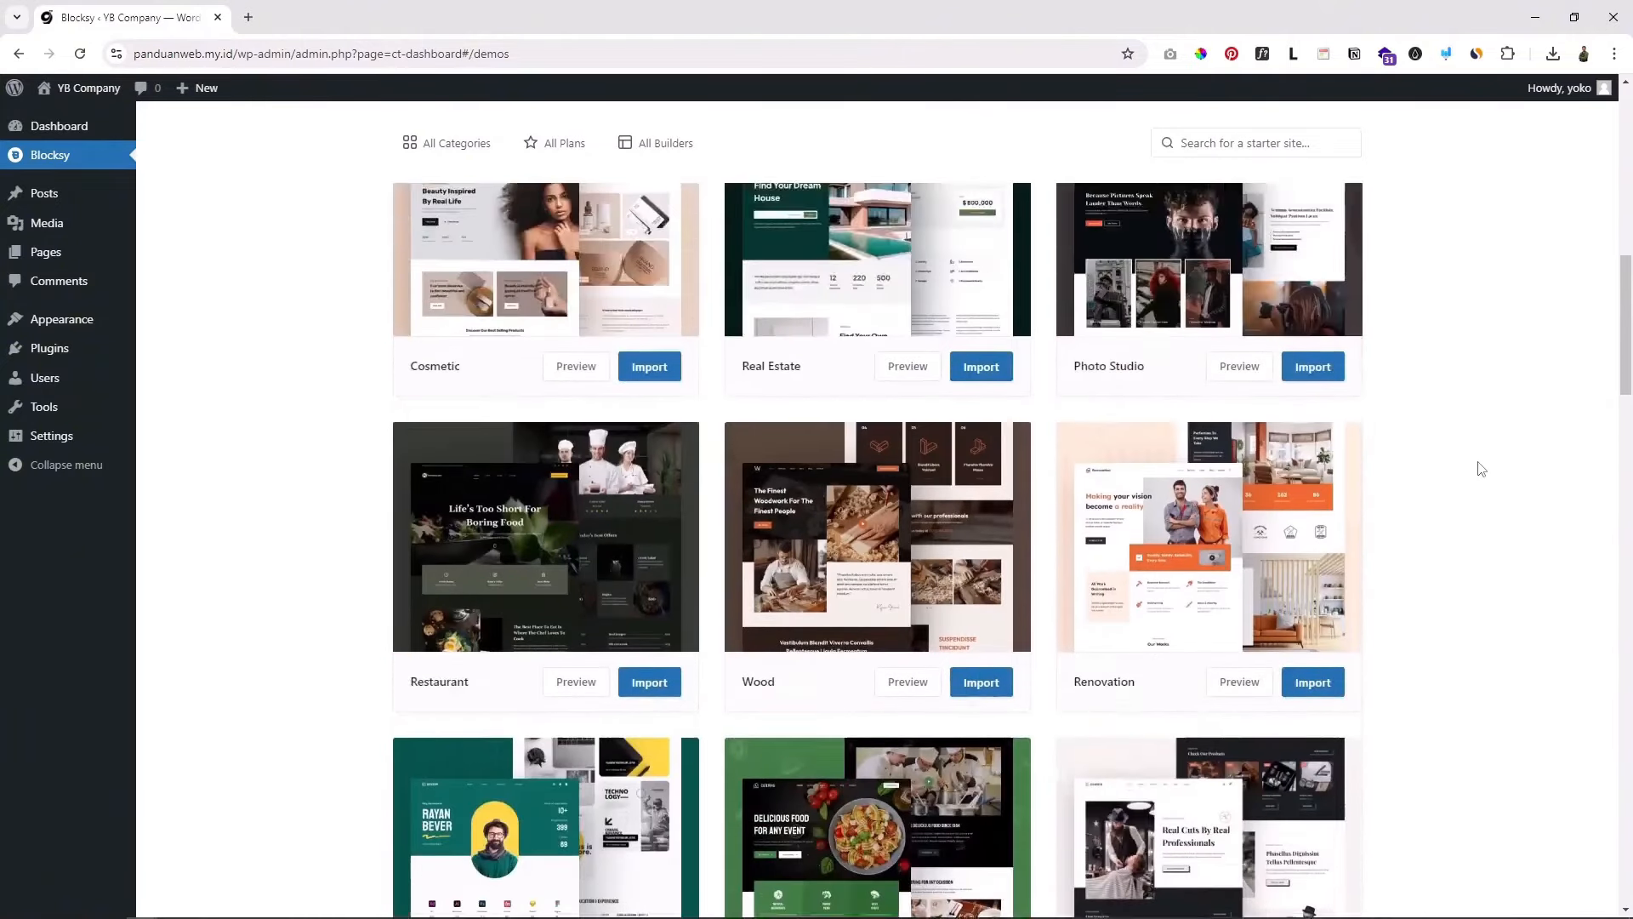
scroll(1481, 467, "up", 5)
scroll(1477, 474, "down", 5)
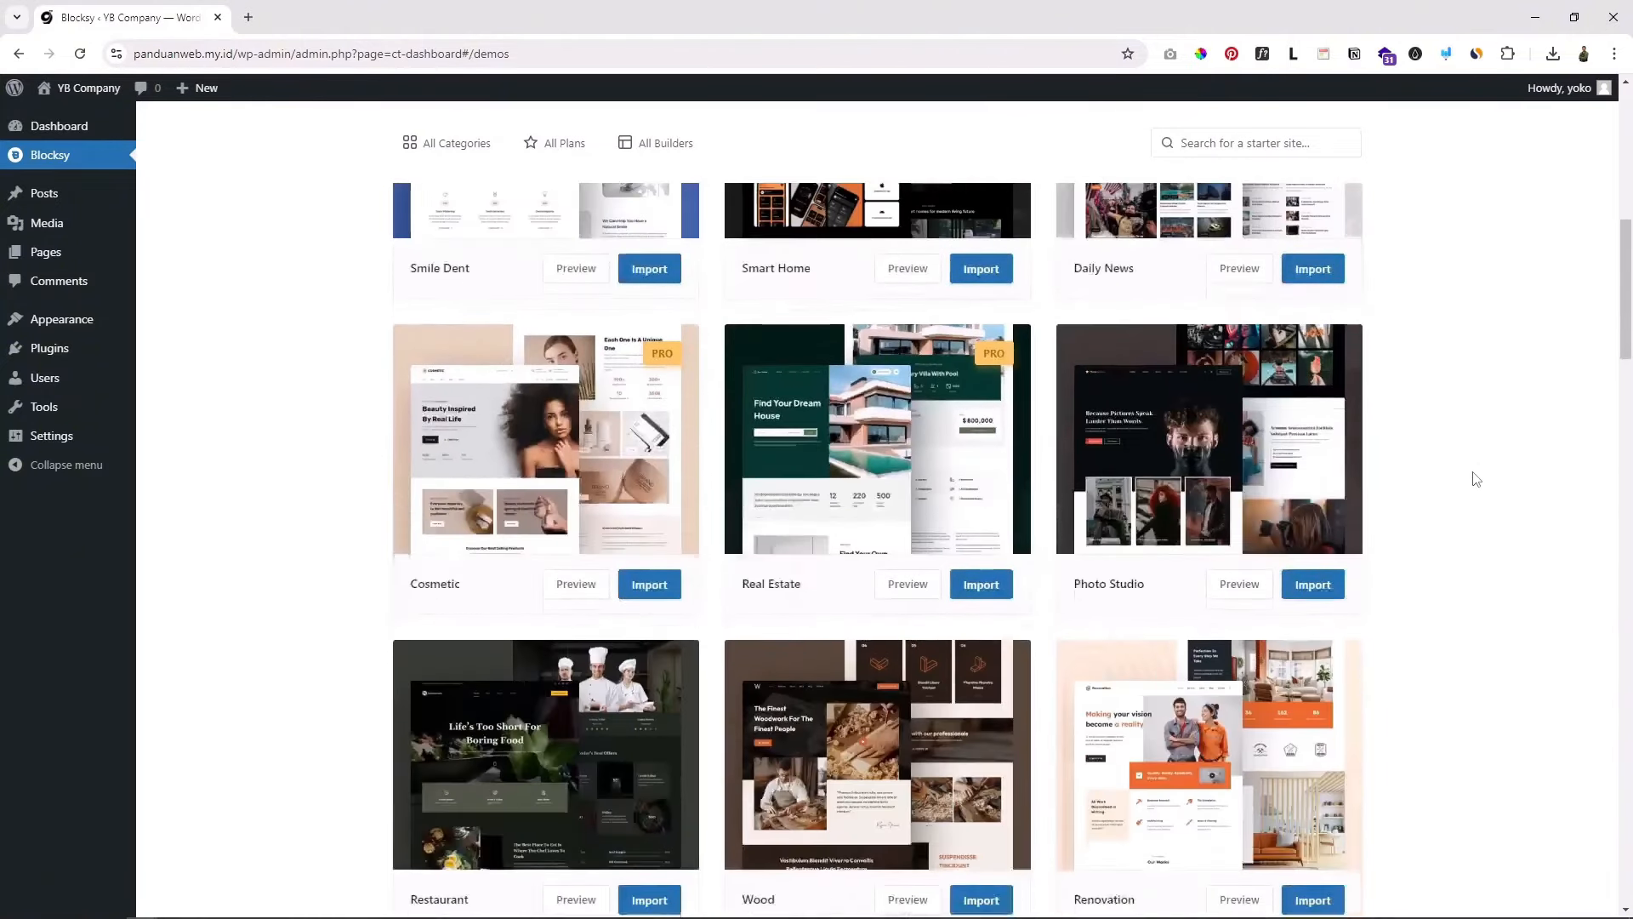
scroll(1477, 476, "up", 8)
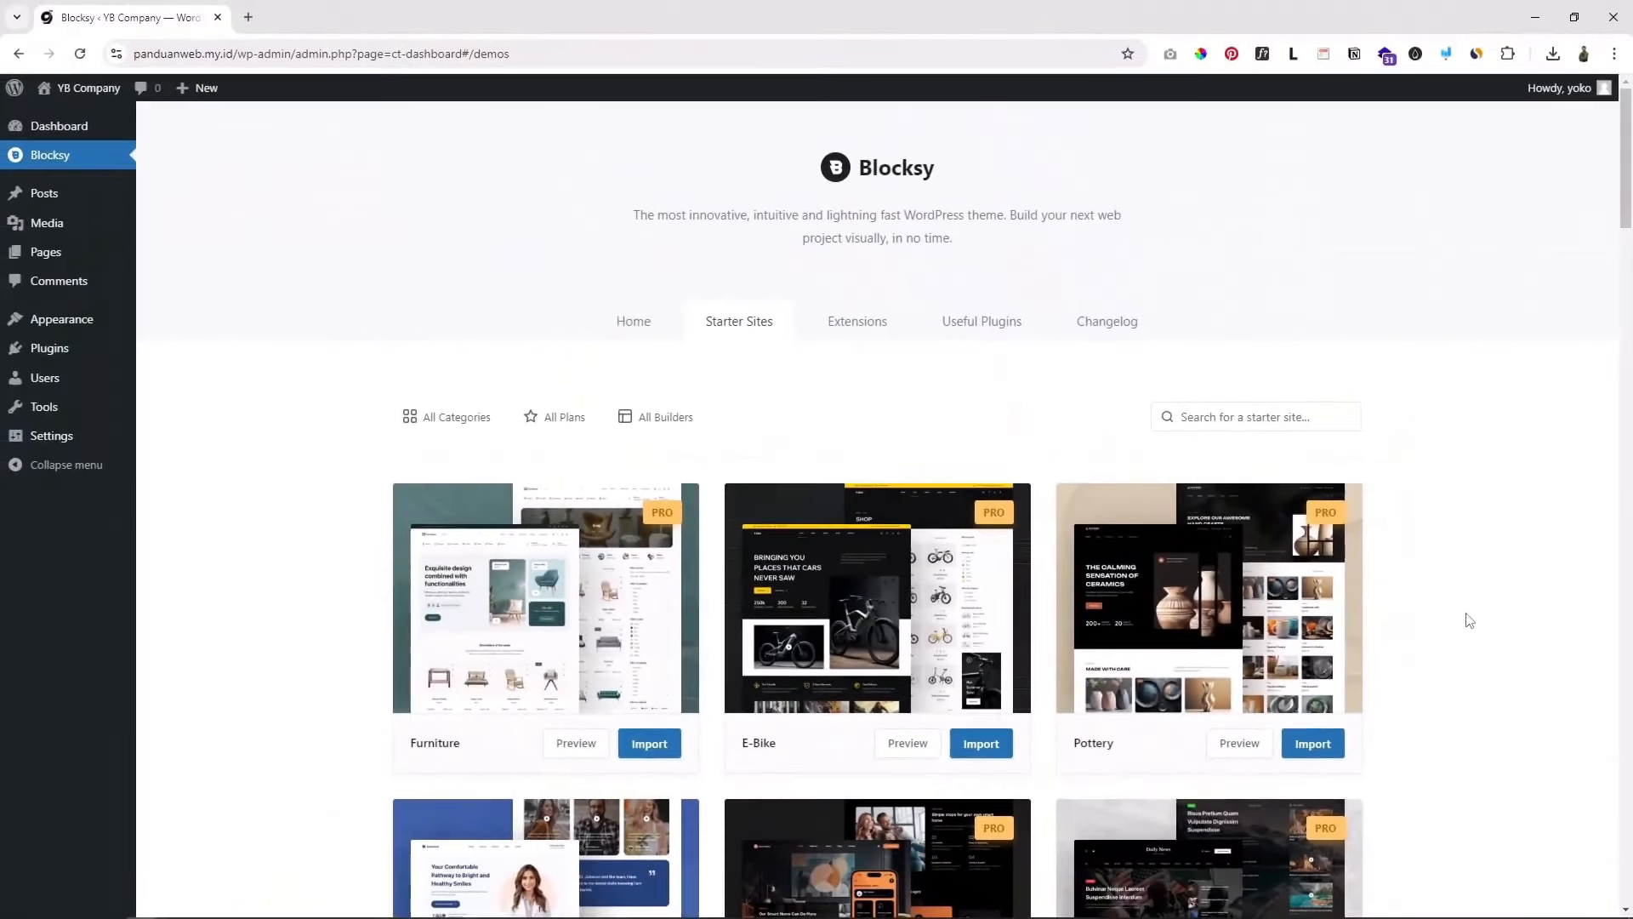
scroll(1469, 609, "down", 13)
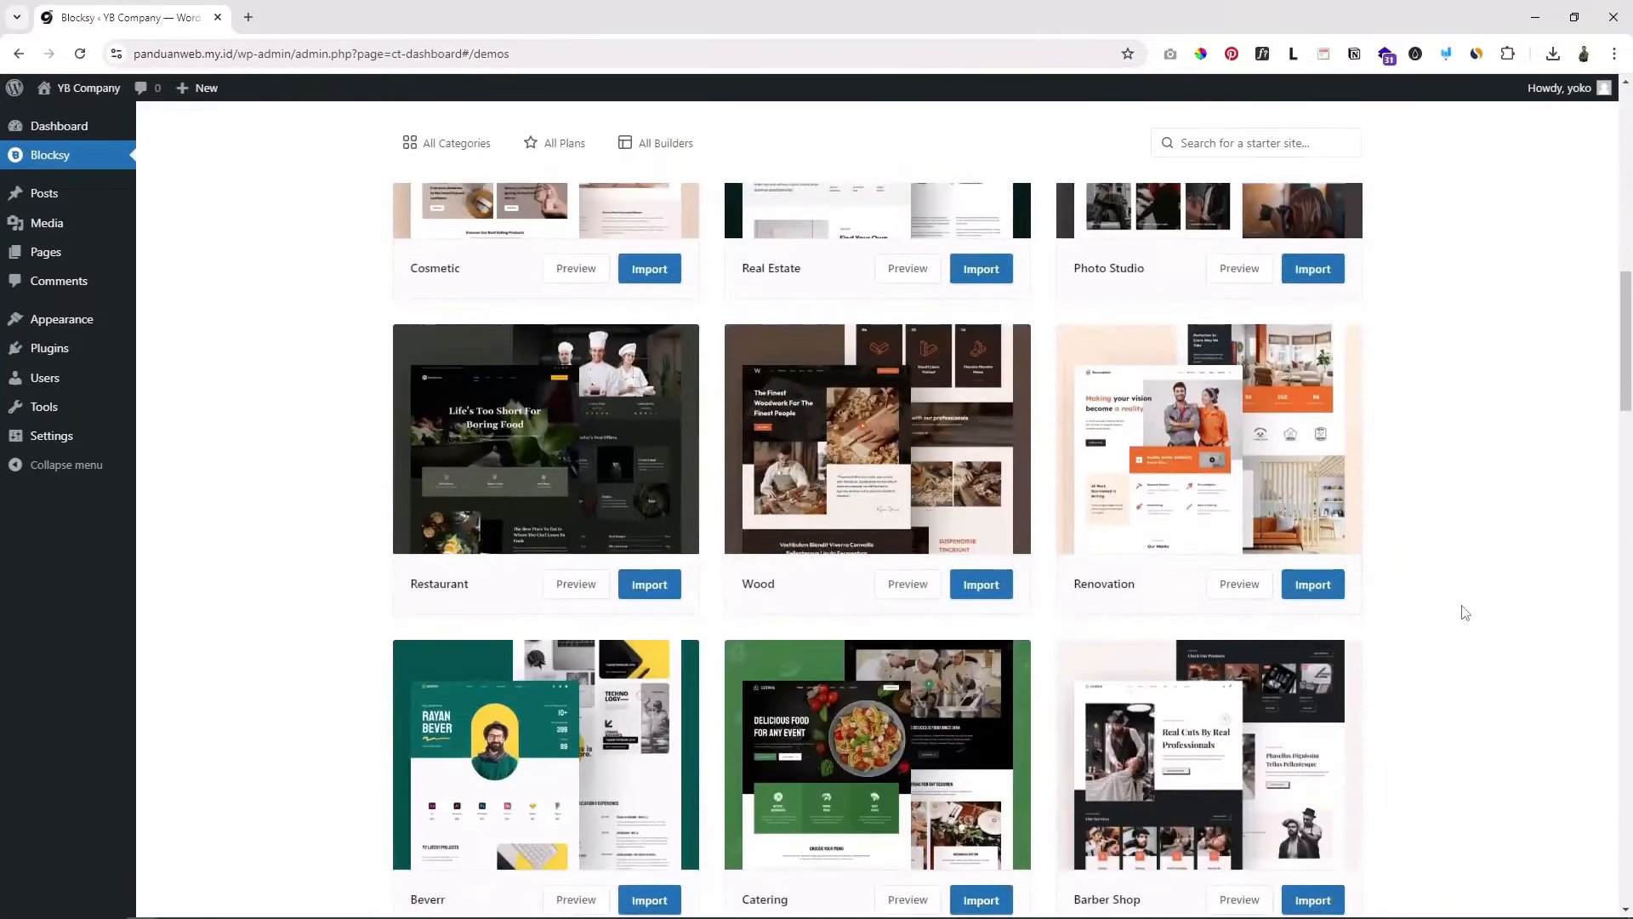
scroll(1465, 612, "down", 2)
scroll(1465, 612, "down", 3)
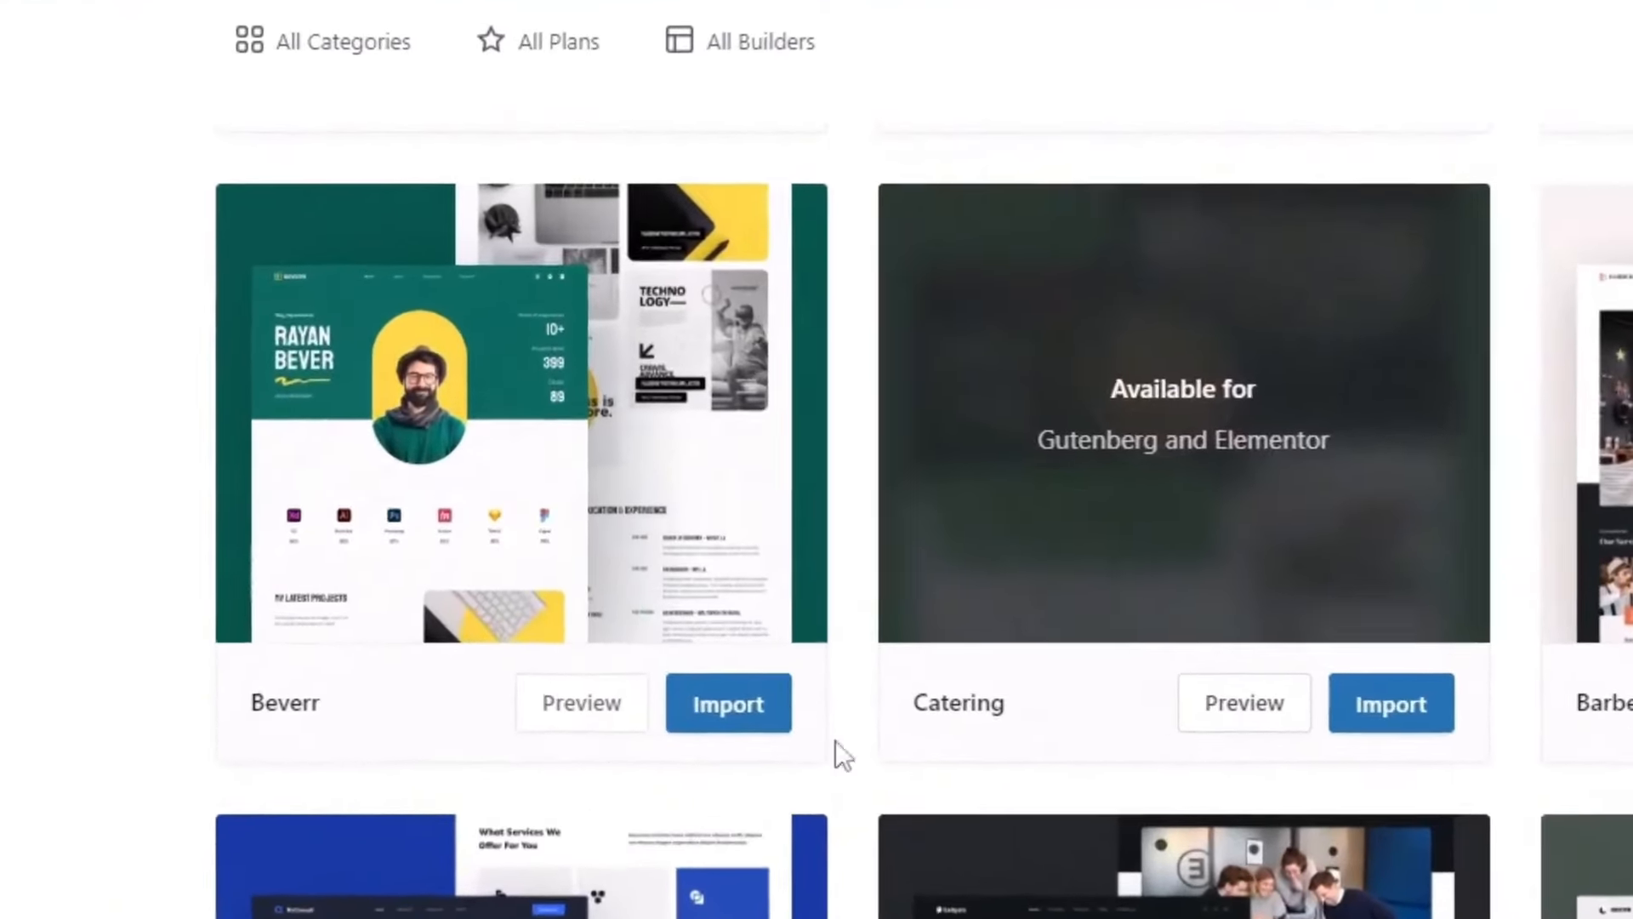
scroll(706, 764, "down", 3)
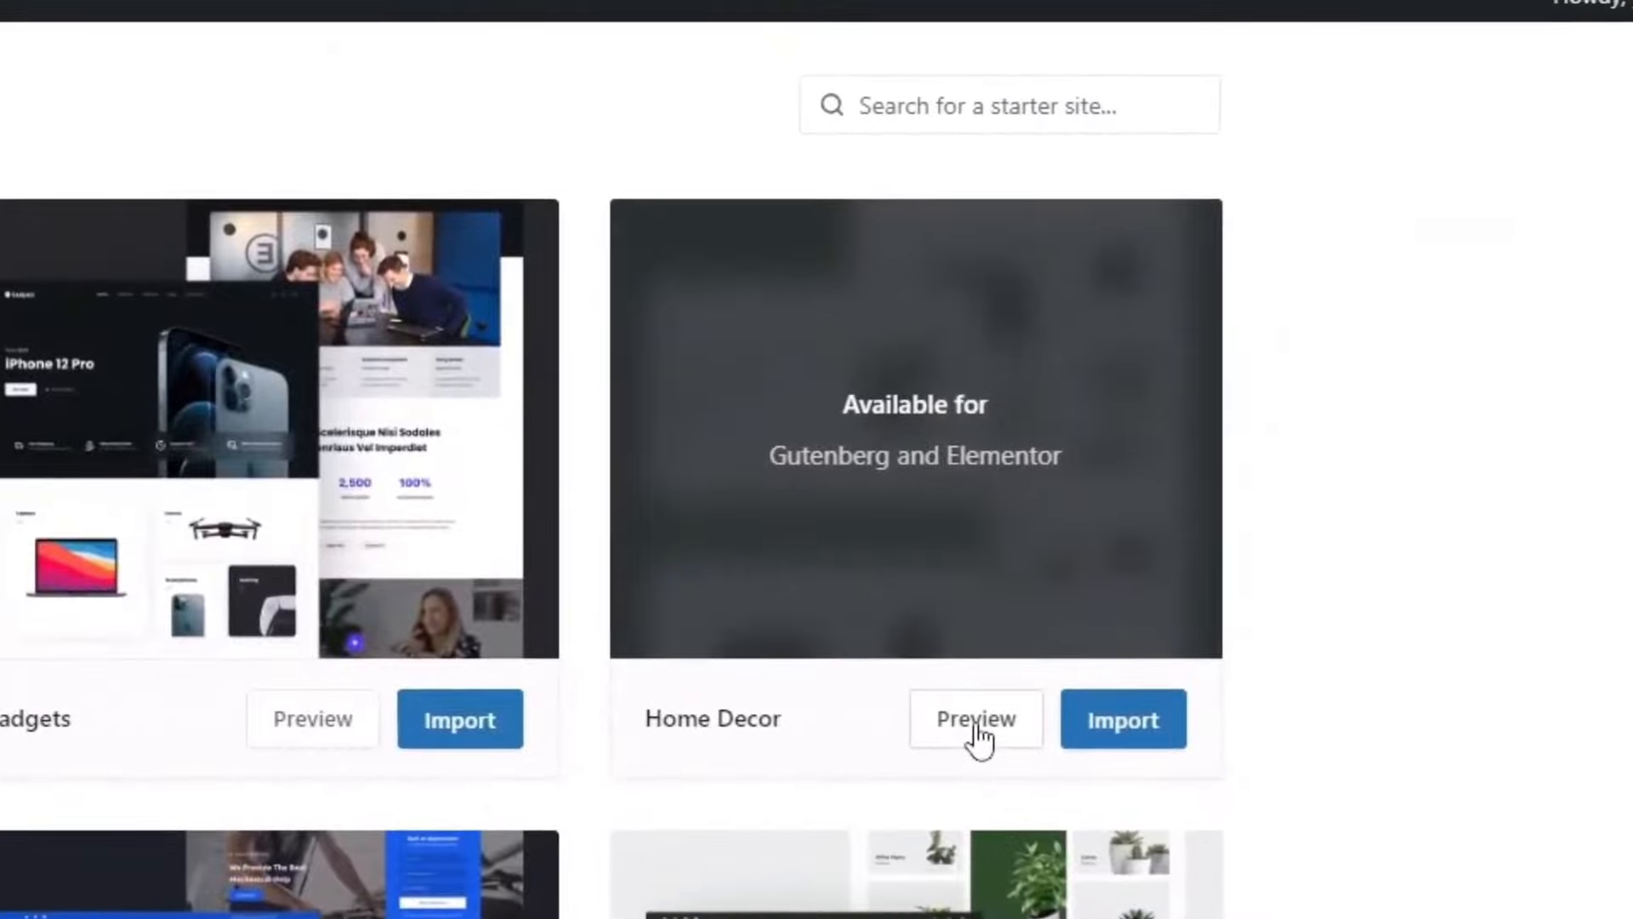
Step: Preview the Home Decor starter site and scroll through its page
left_click(1094, 723)
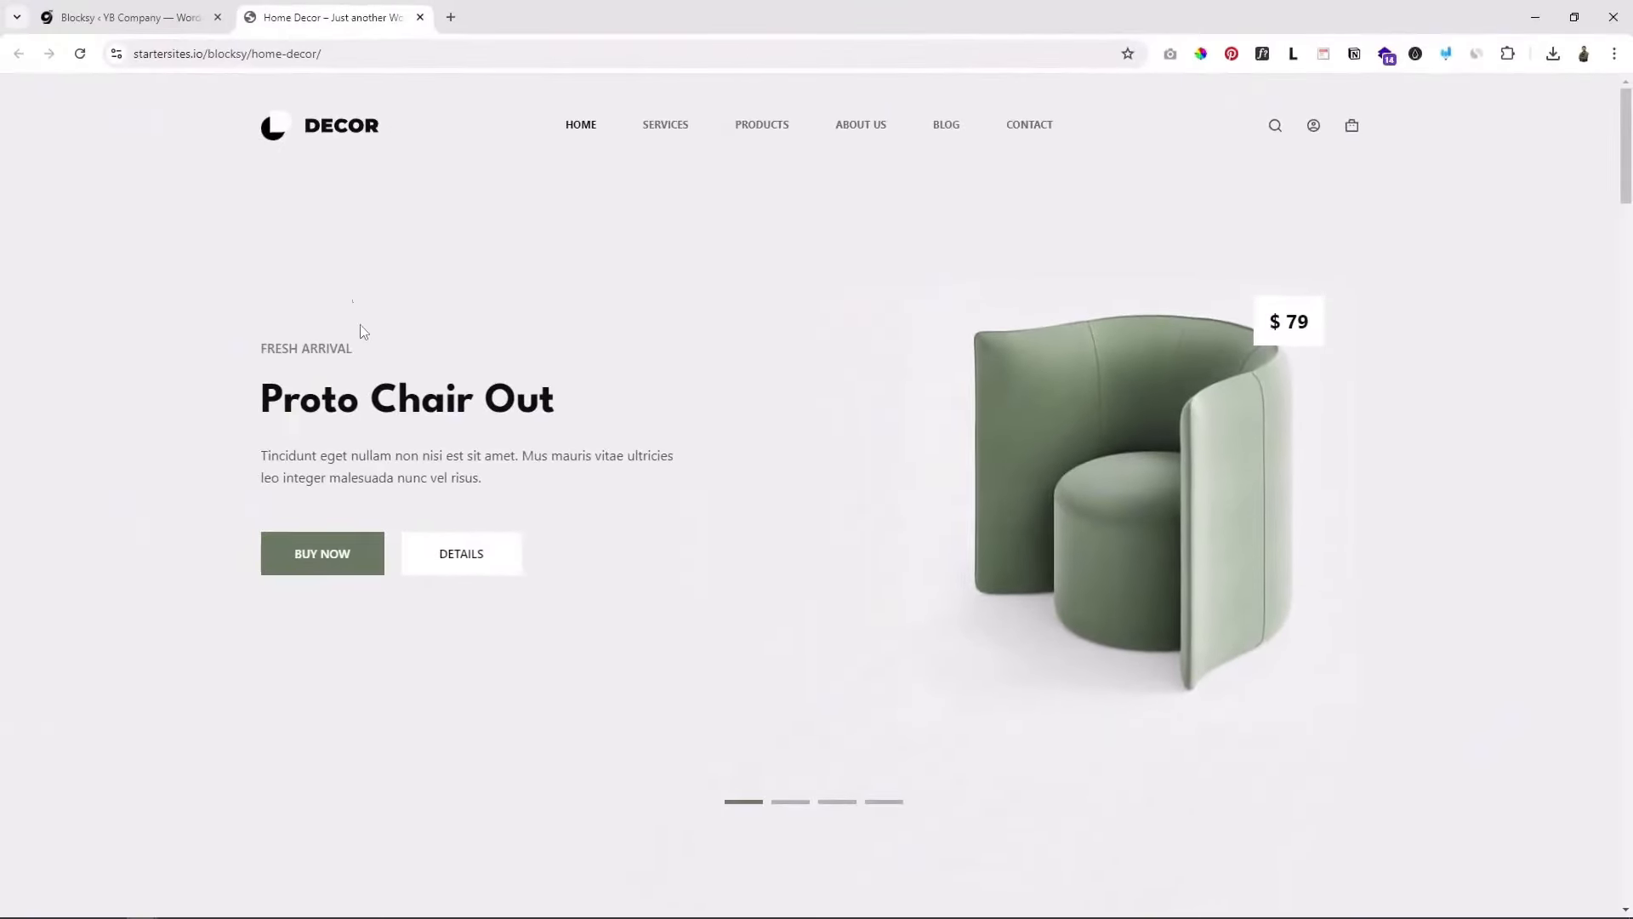
scroll(682, 538, "down", 15)
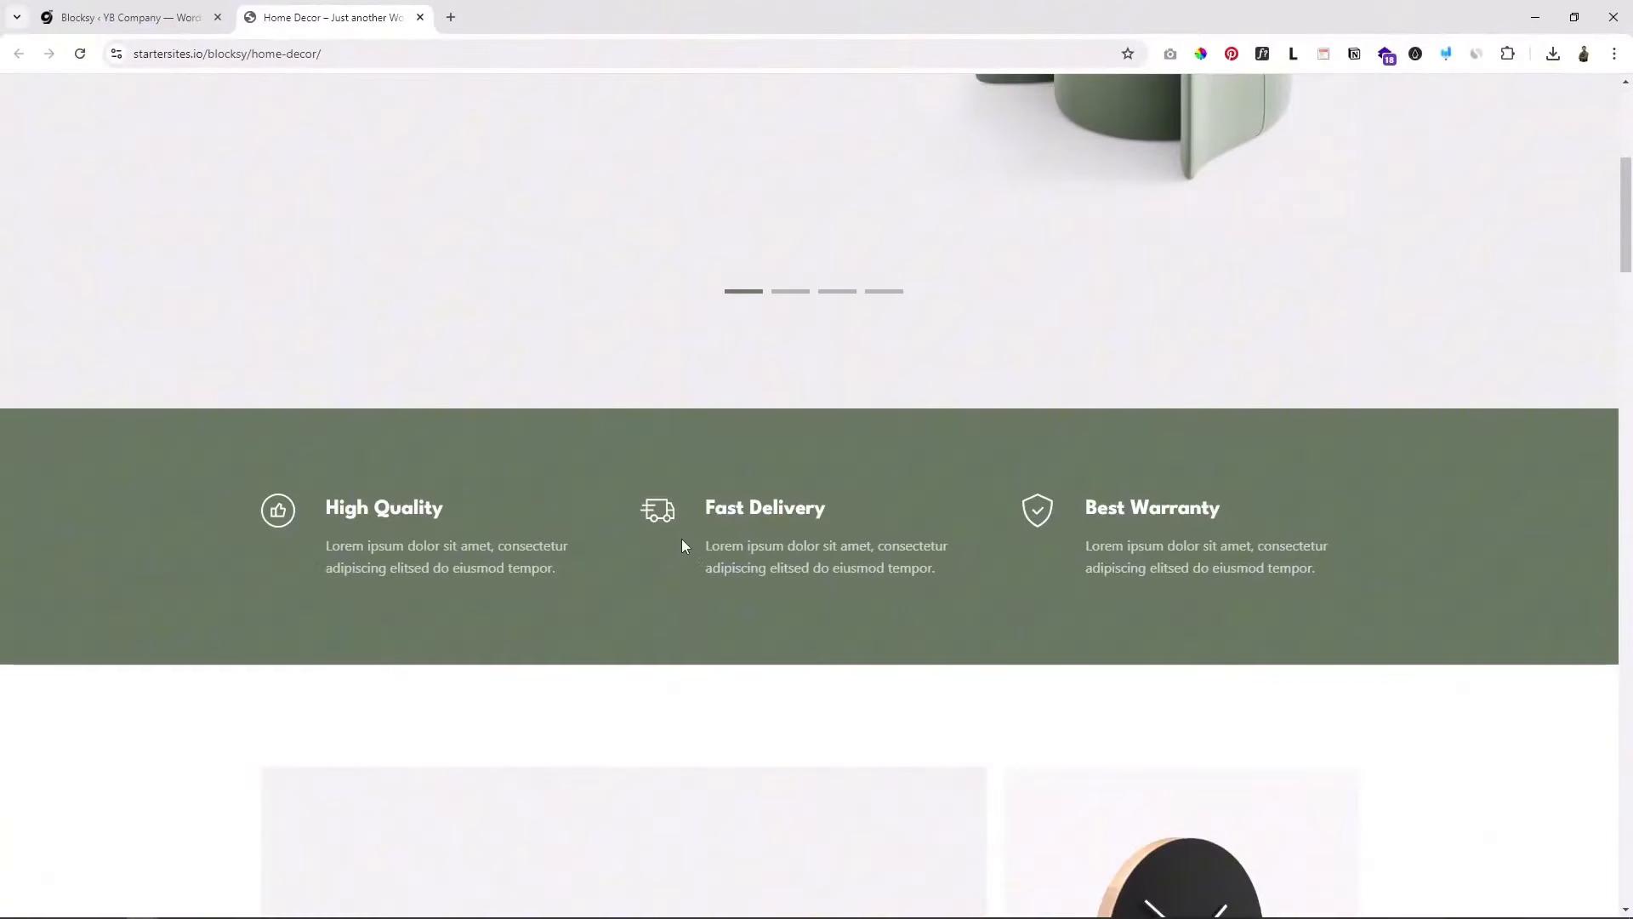
scroll(704, 579, "down", 15)
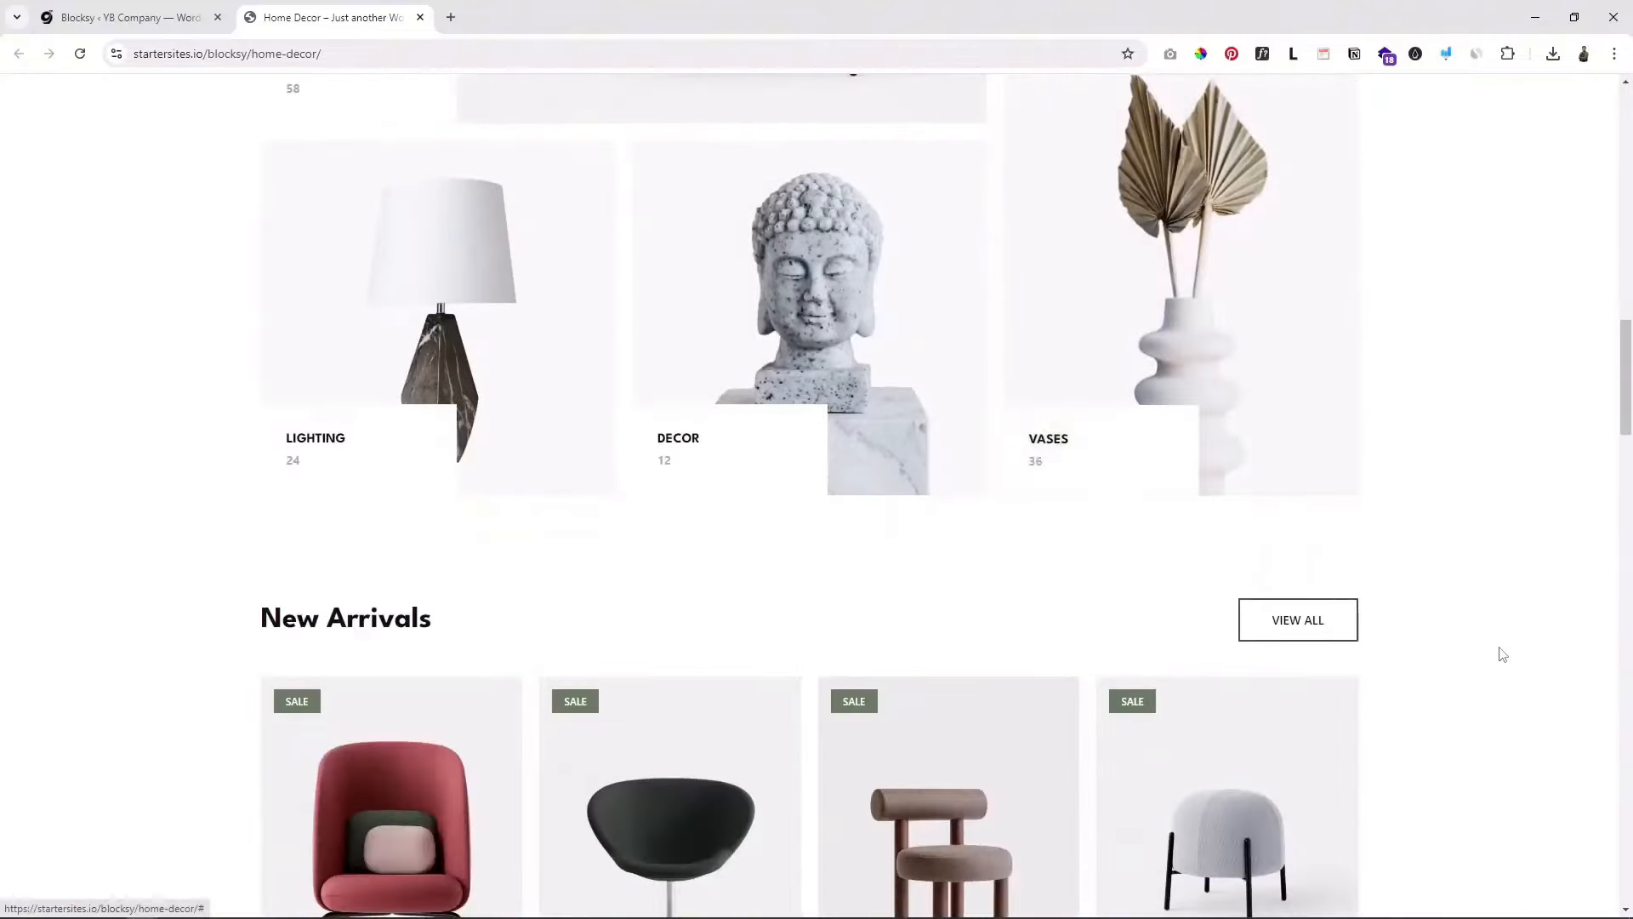
scroll(1501, 653, "down", 3)
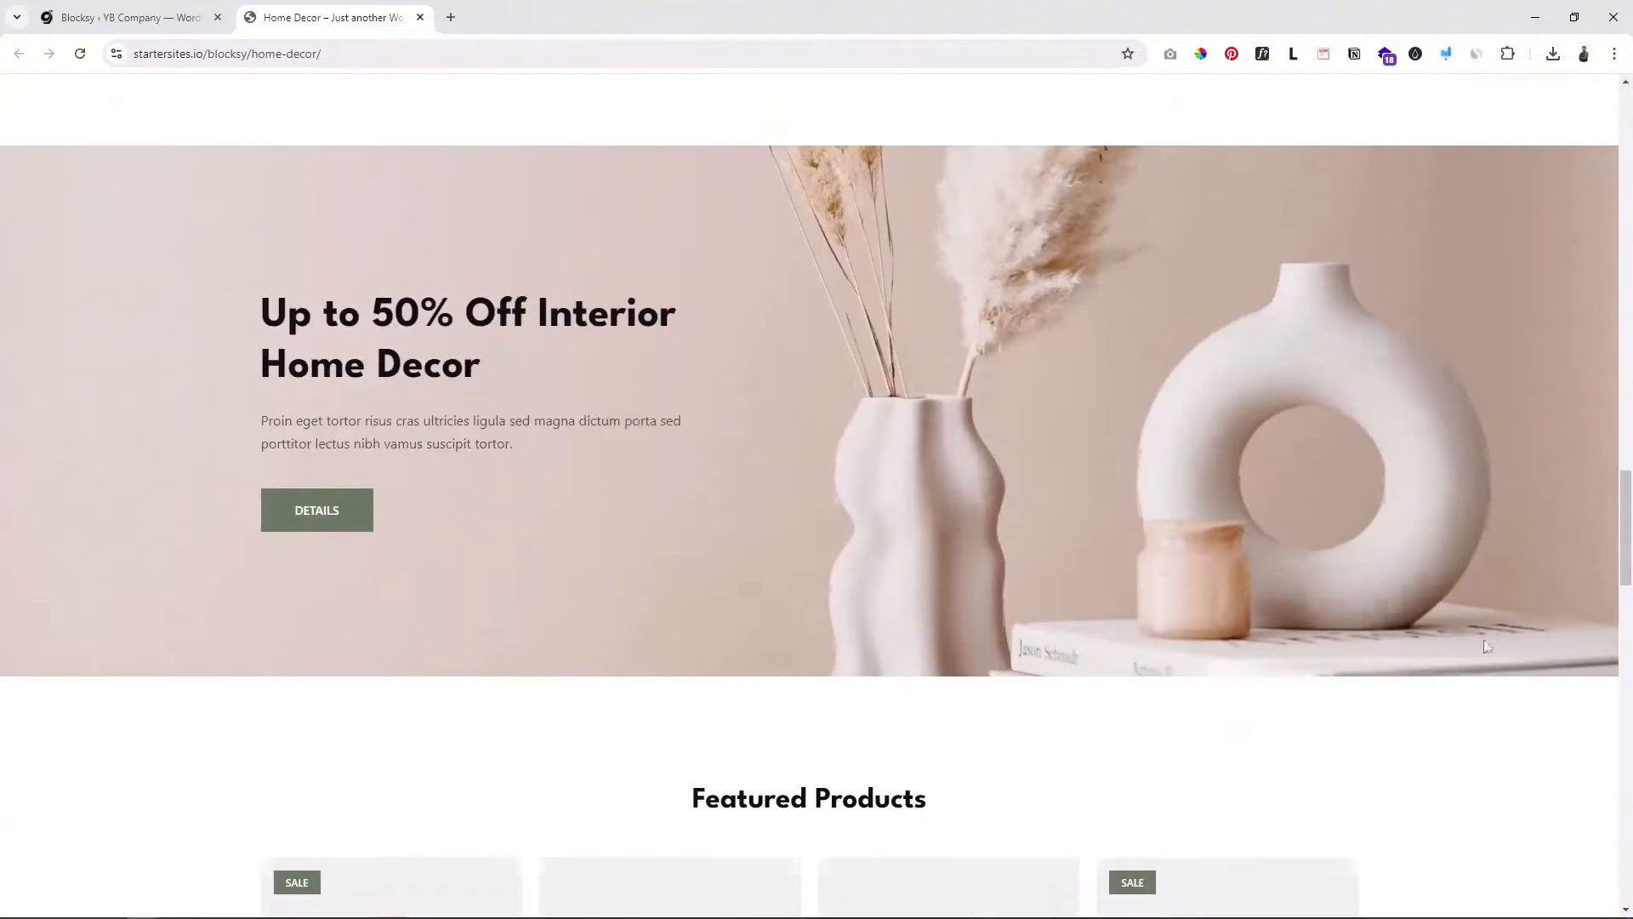
Step: Return to the Blocksy WordPress tab and browse more starter site templates
left_click(164, 15)
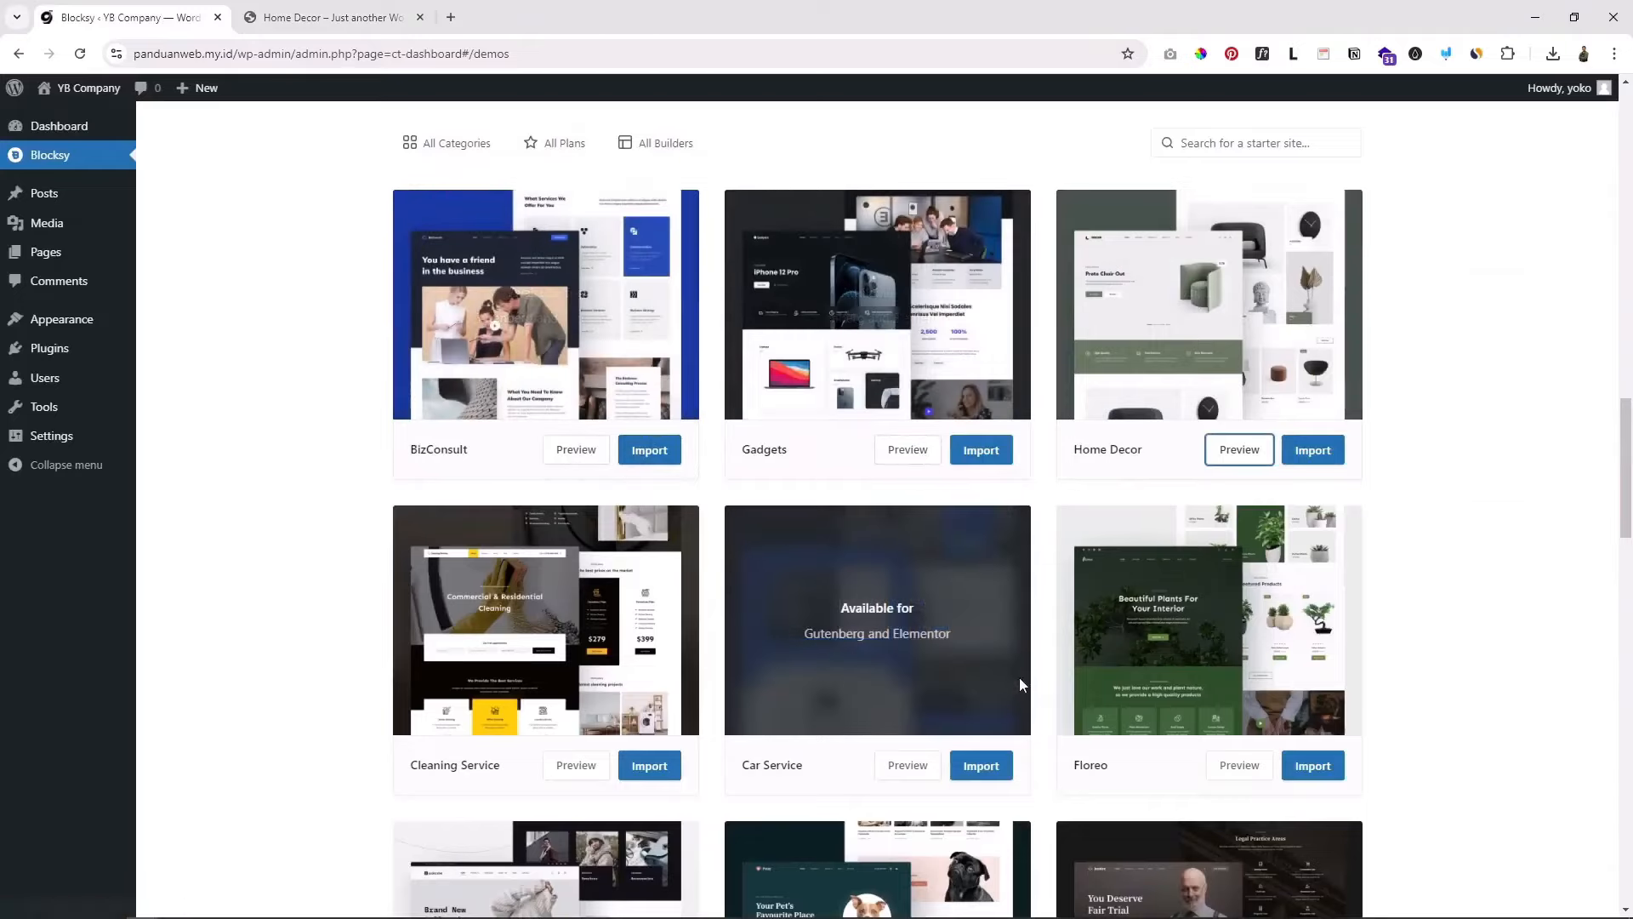
scroll(1040, 713, "down", 2)
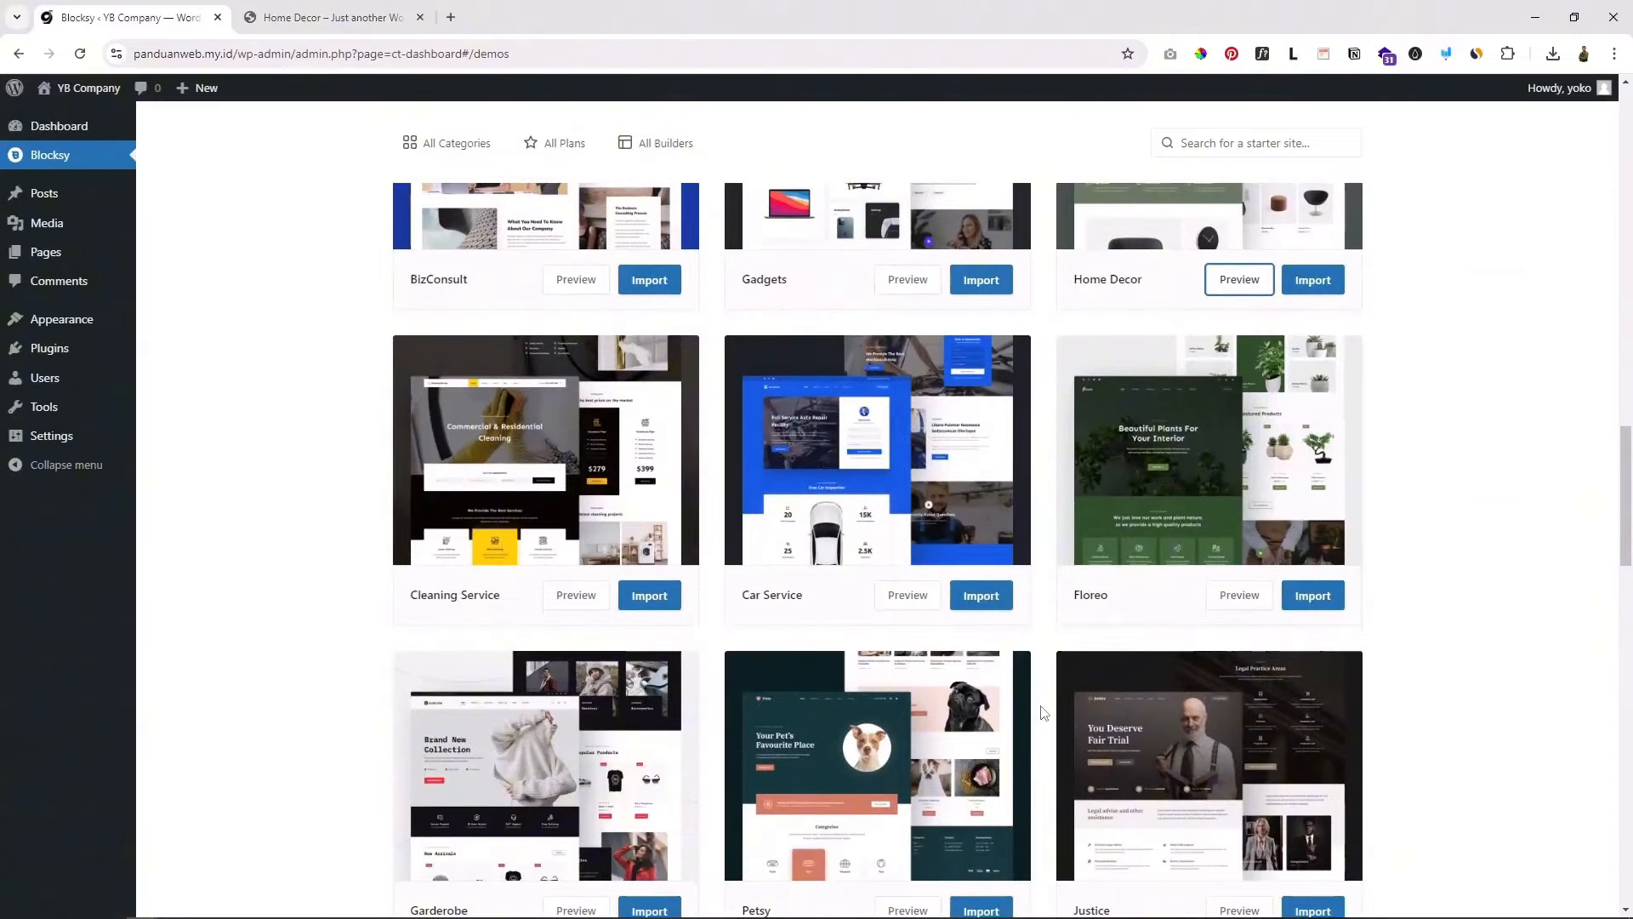
scroll(1051, 725, "down", 2)
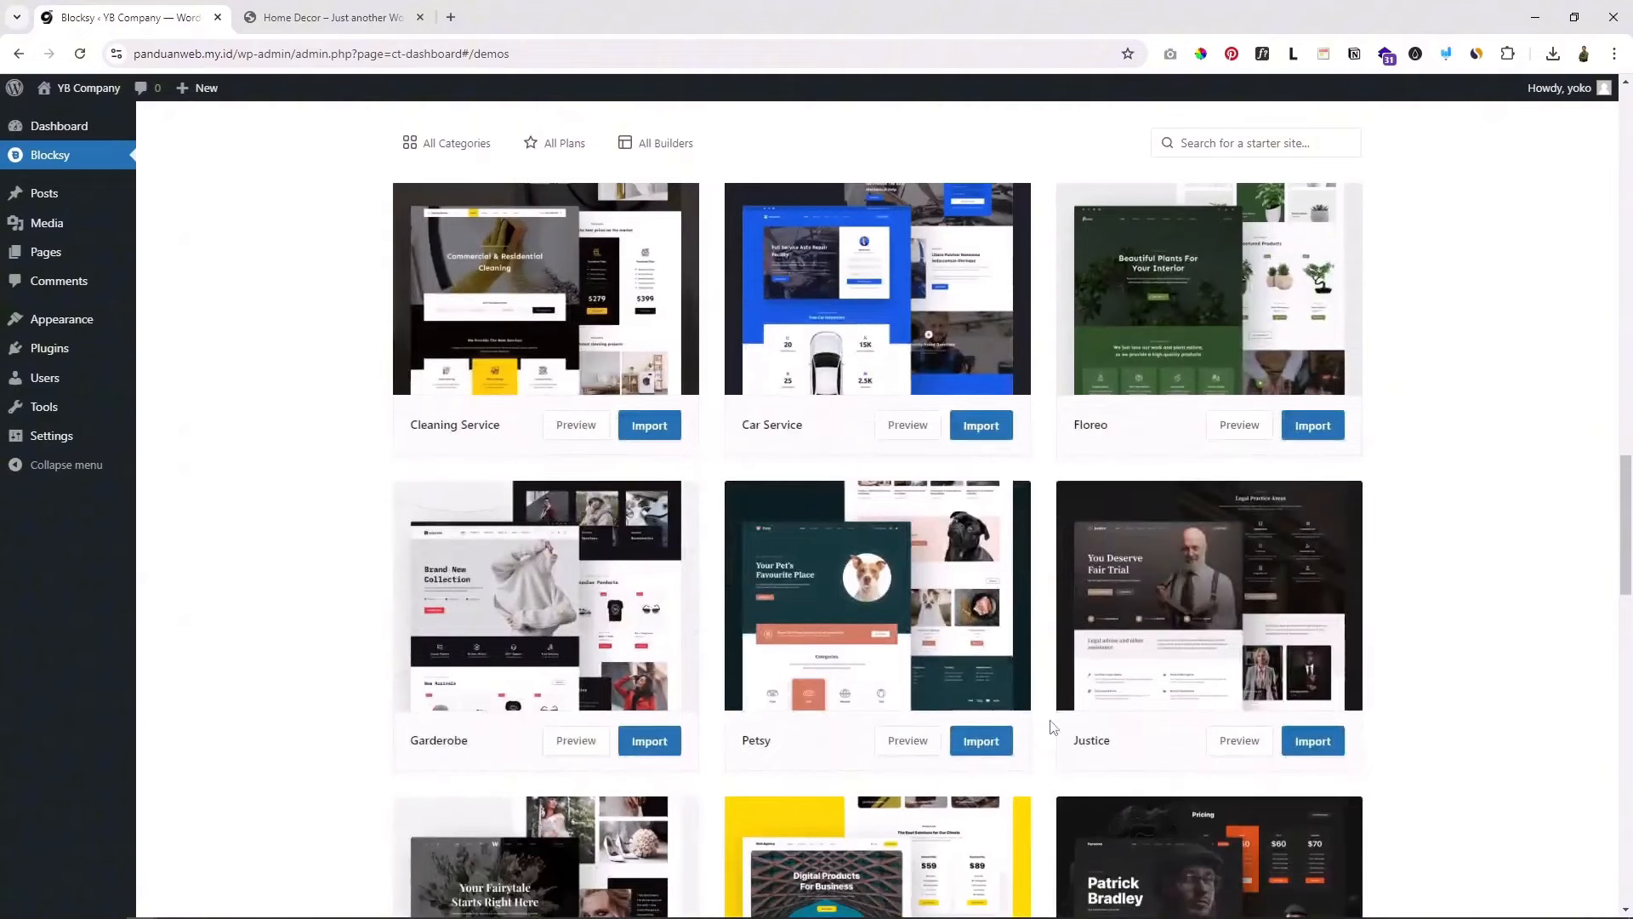
Step: Browse up and down the Blocksy Starter Sites grid
scroll(1051, 725, "down", 2)
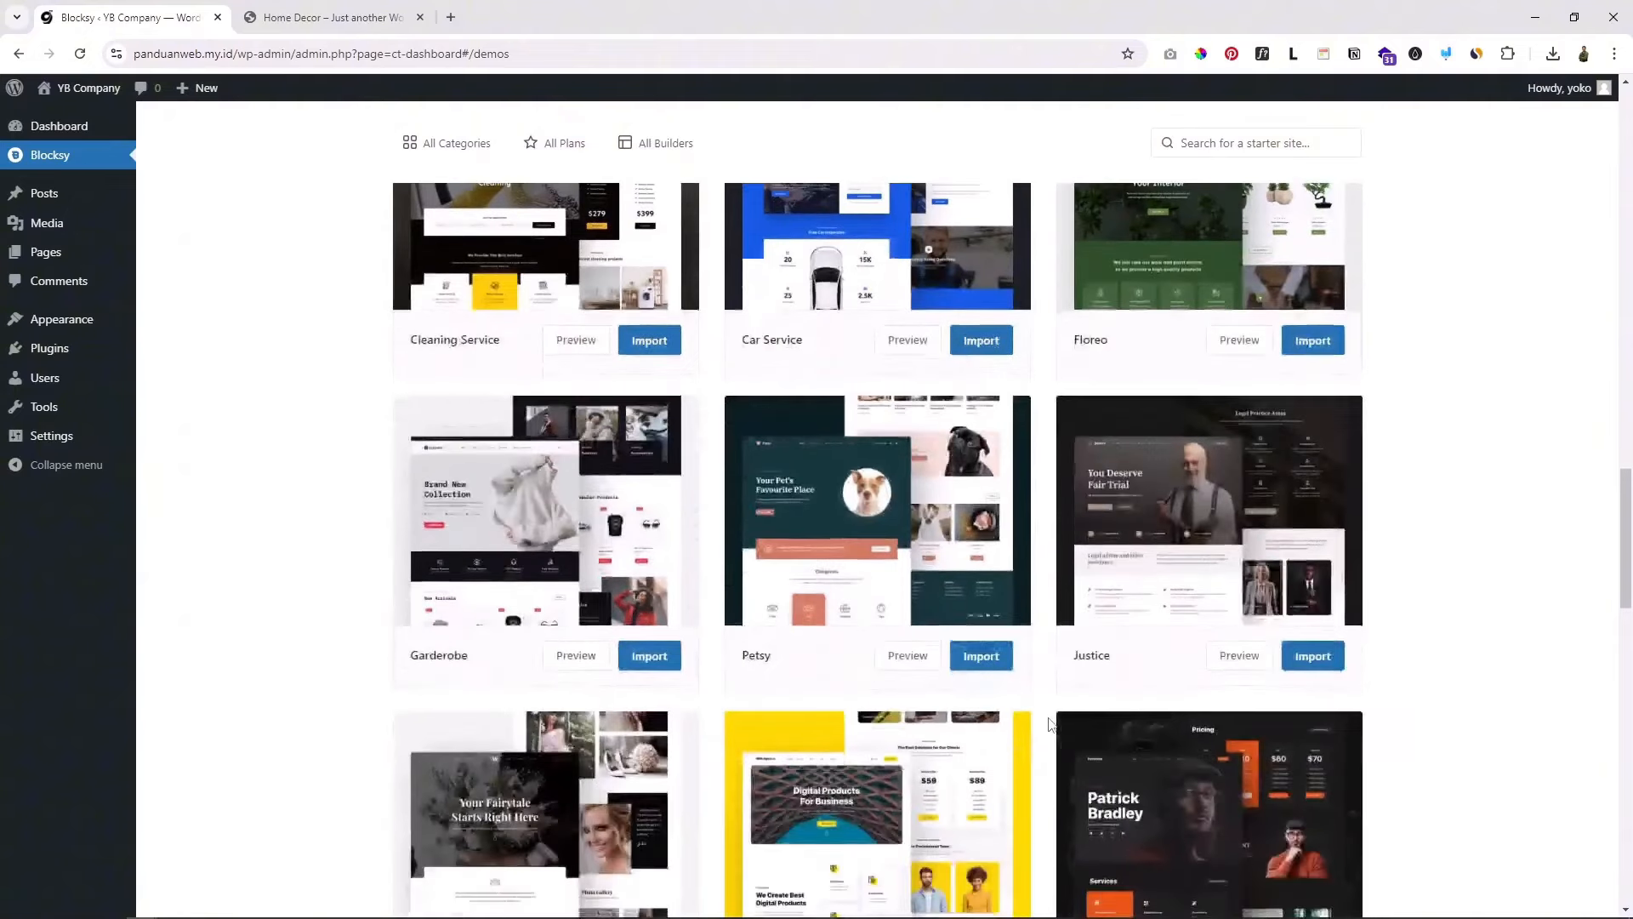
scroll(1051, 725, "down", 1)
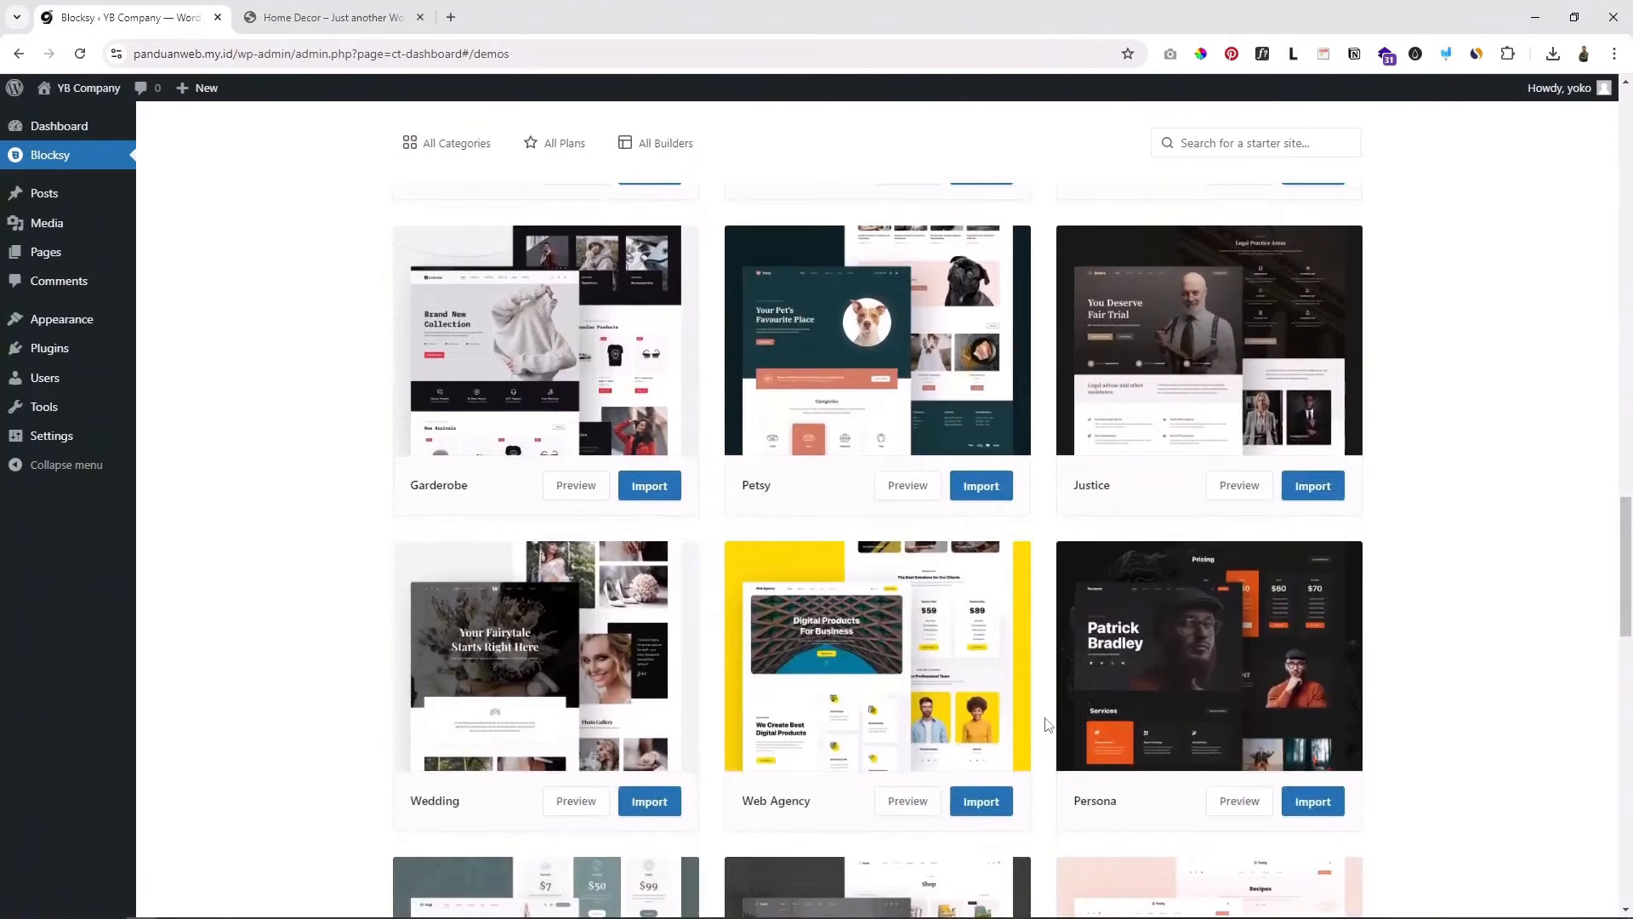
scroll(1048, 725, "down", 2)
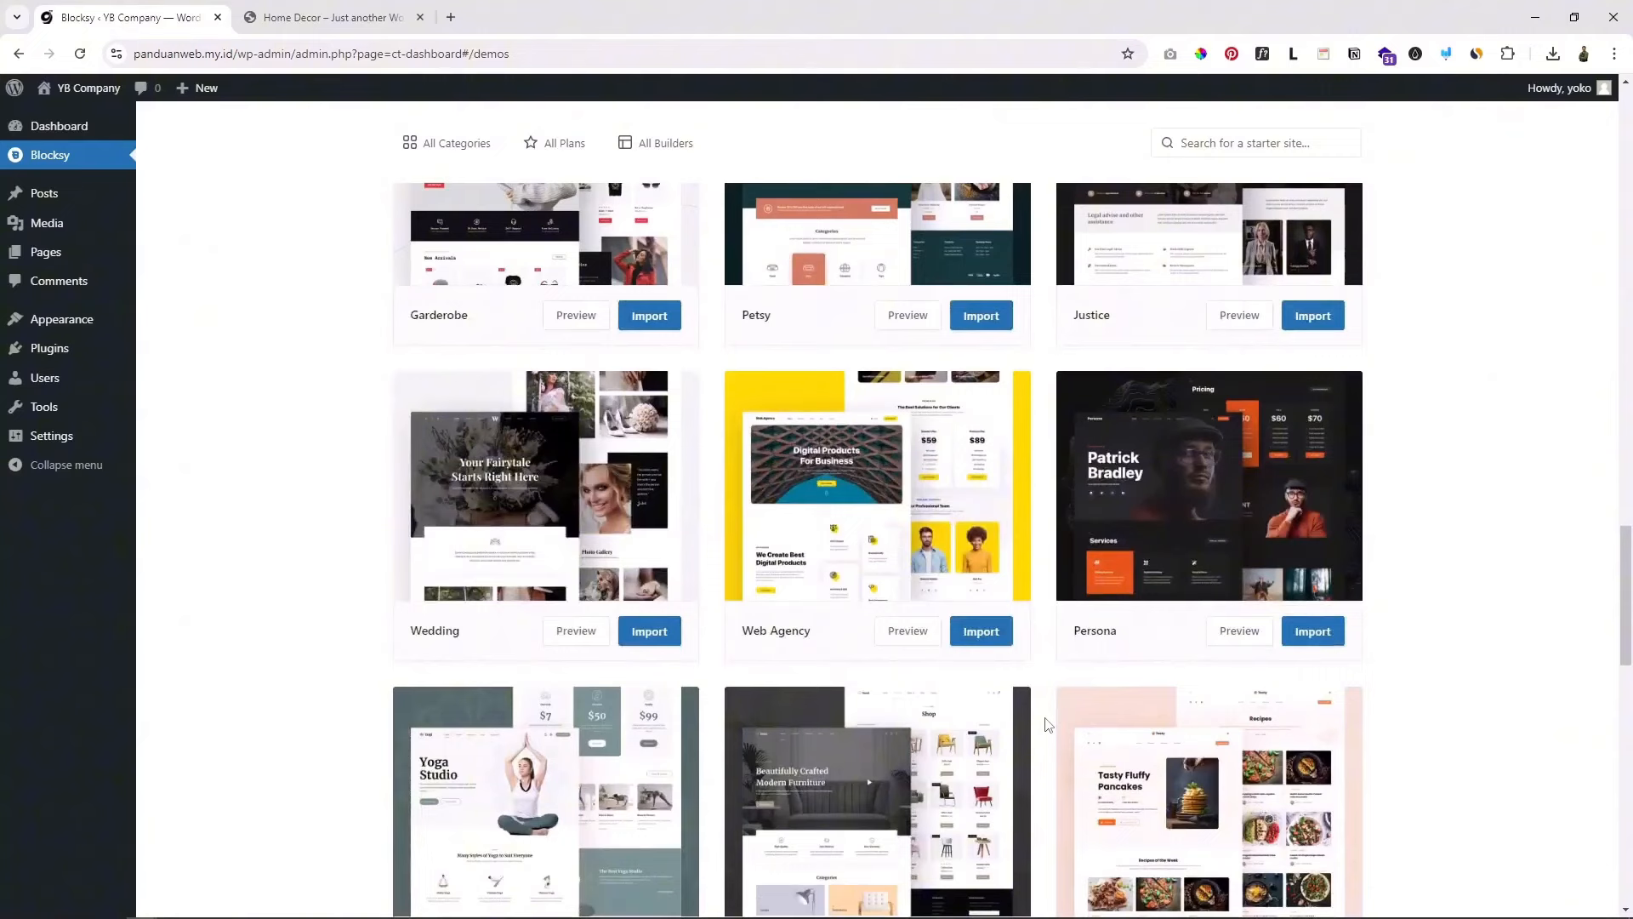
scroll(1048, 724, "up", 3)
scroll(1048, 725, "up", 3)
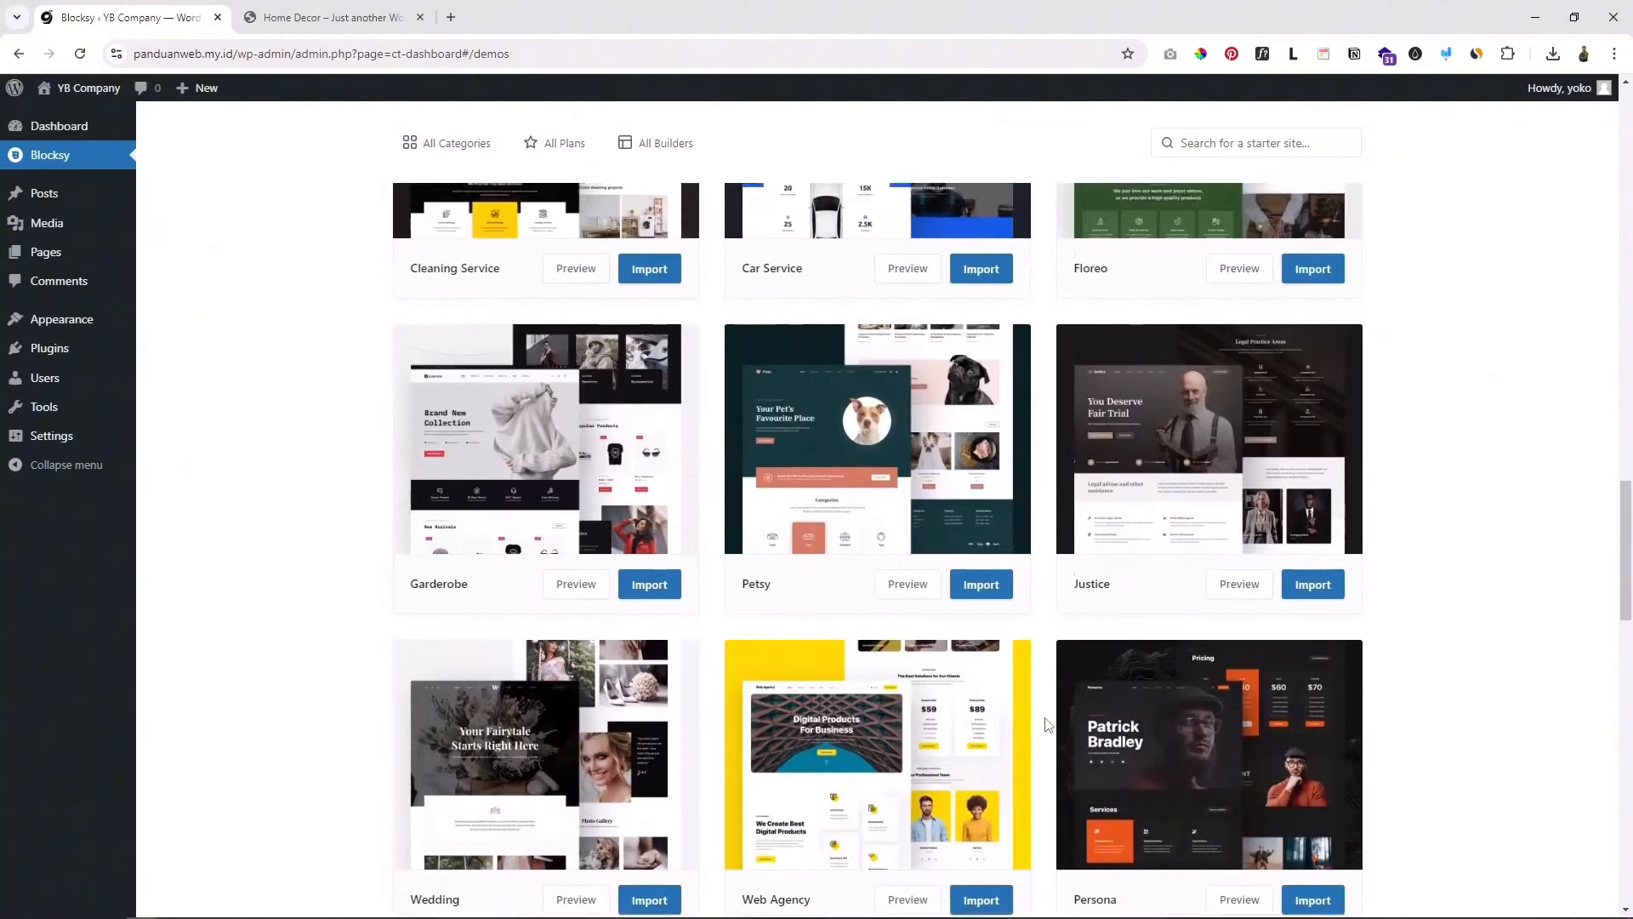
scroll(1048, 725, "up", 3)
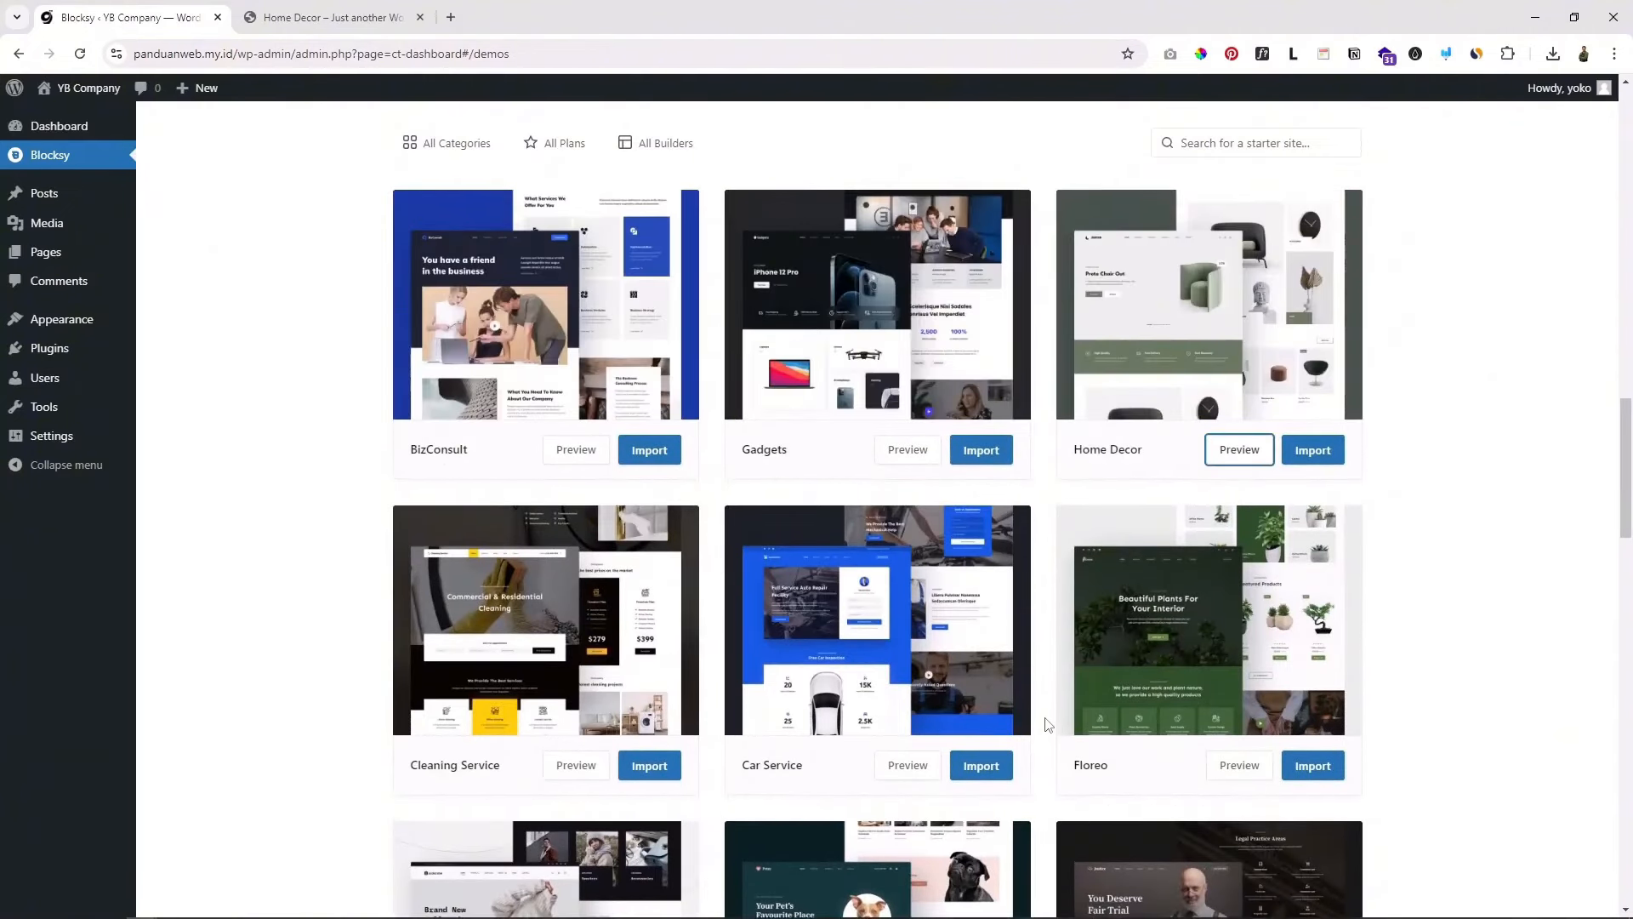
scroll(1048, 724, "up", 2)
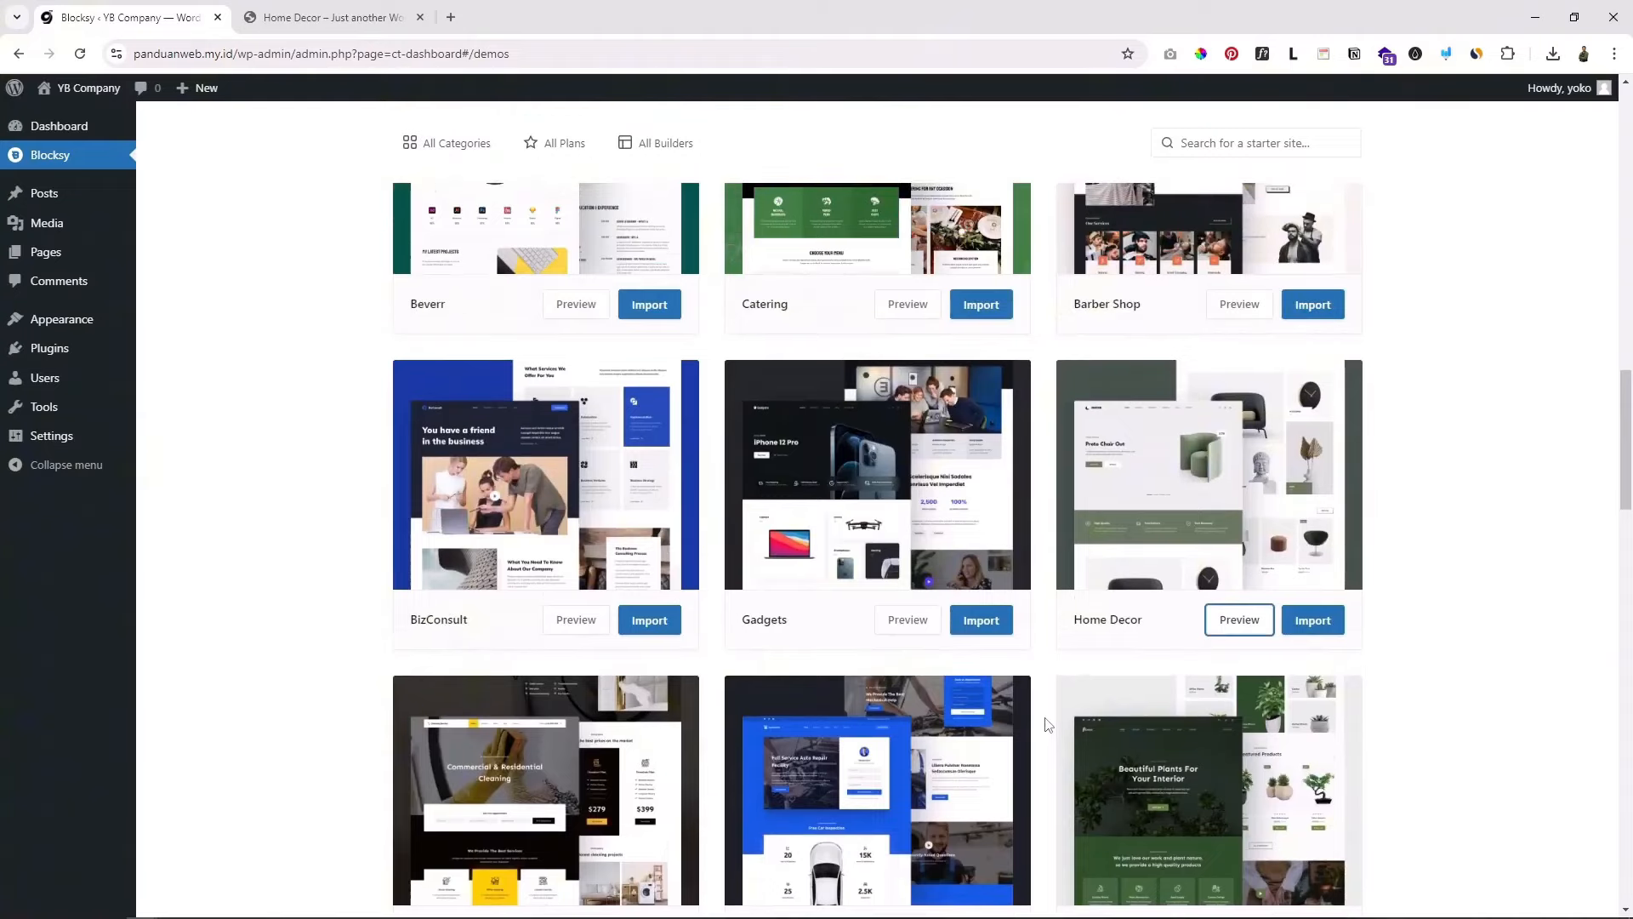
scroll(1048, 725, "up", 1)
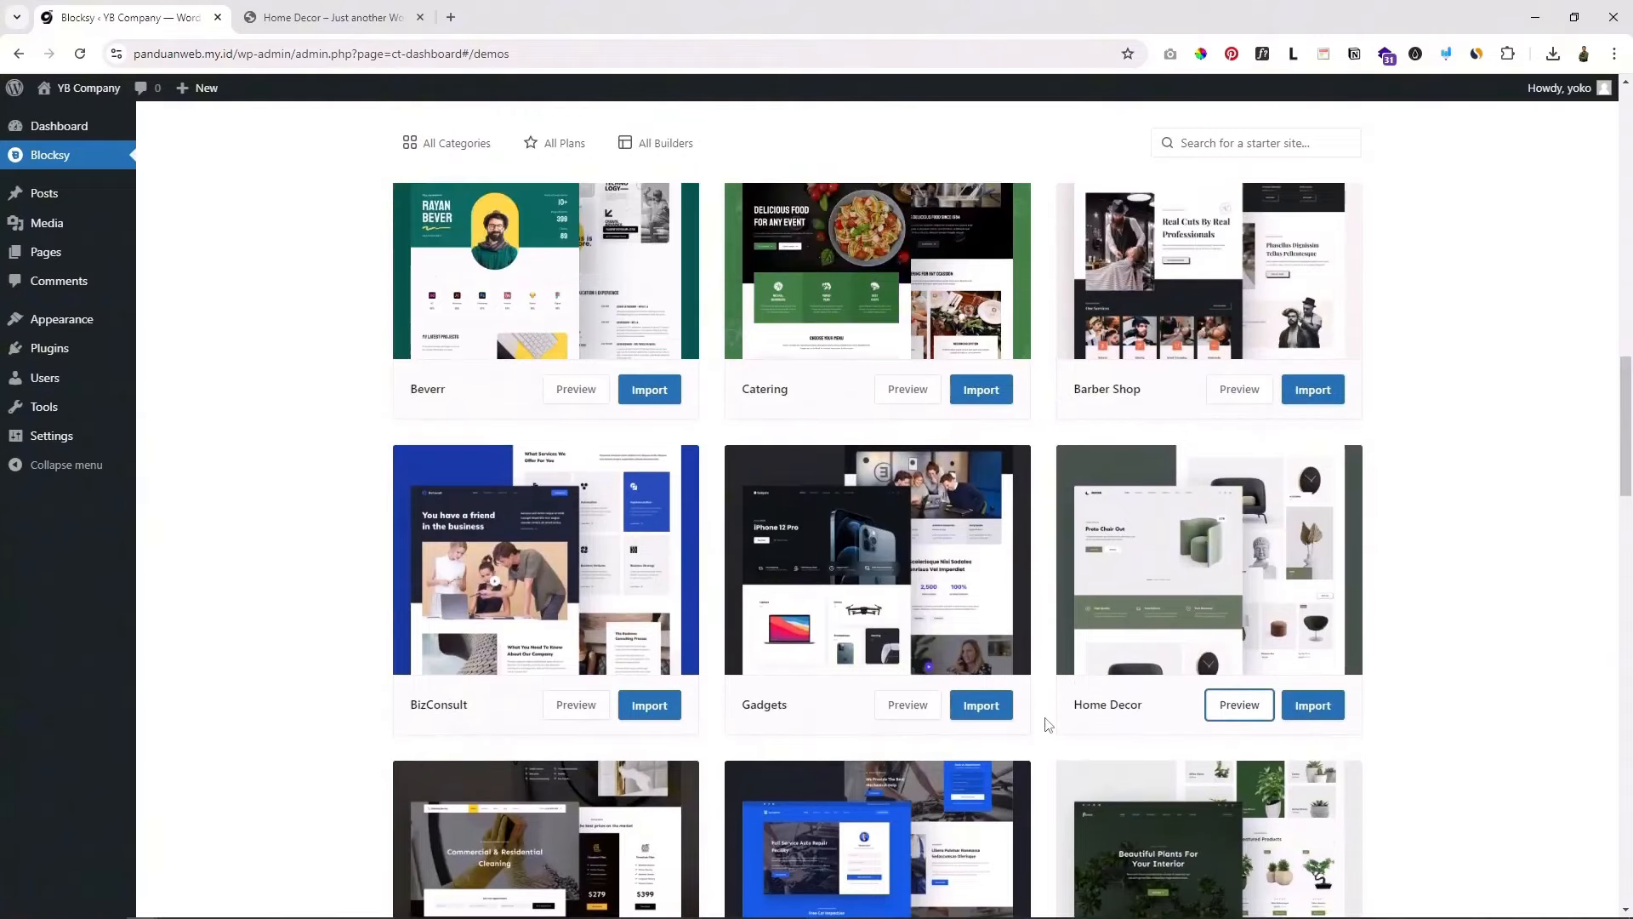
Step: Scroll down to the Business card and preview it in a new tab
scroll(1048, 724, "down", 2)
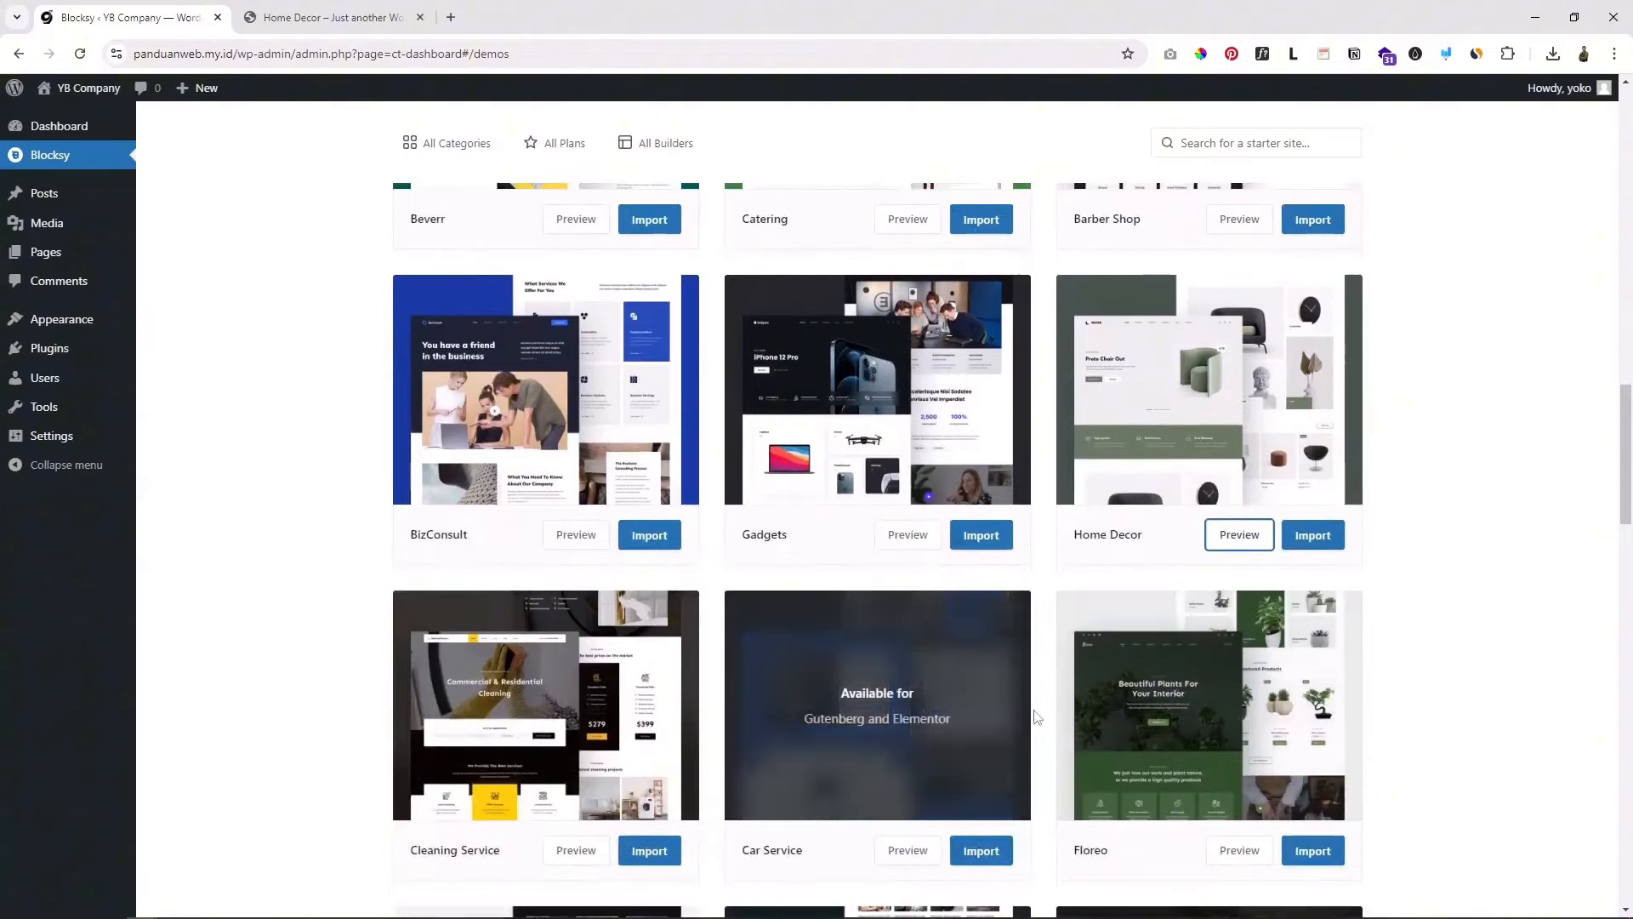
scroll(1051, 734, "down", 6)
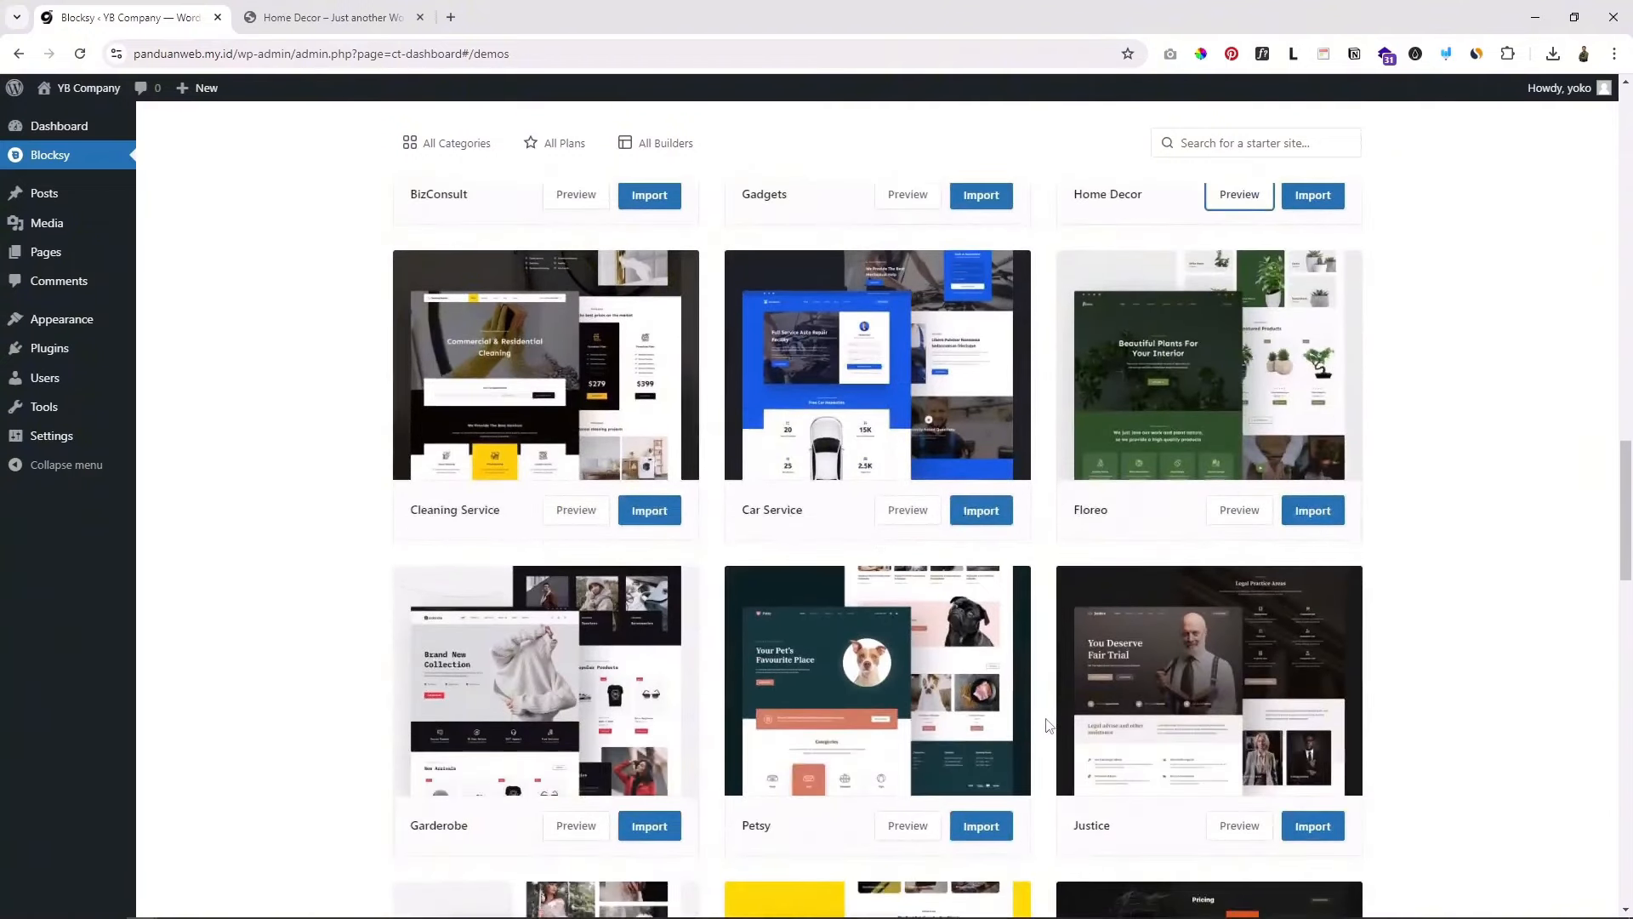
scroll(1037, 717, "down", 2)
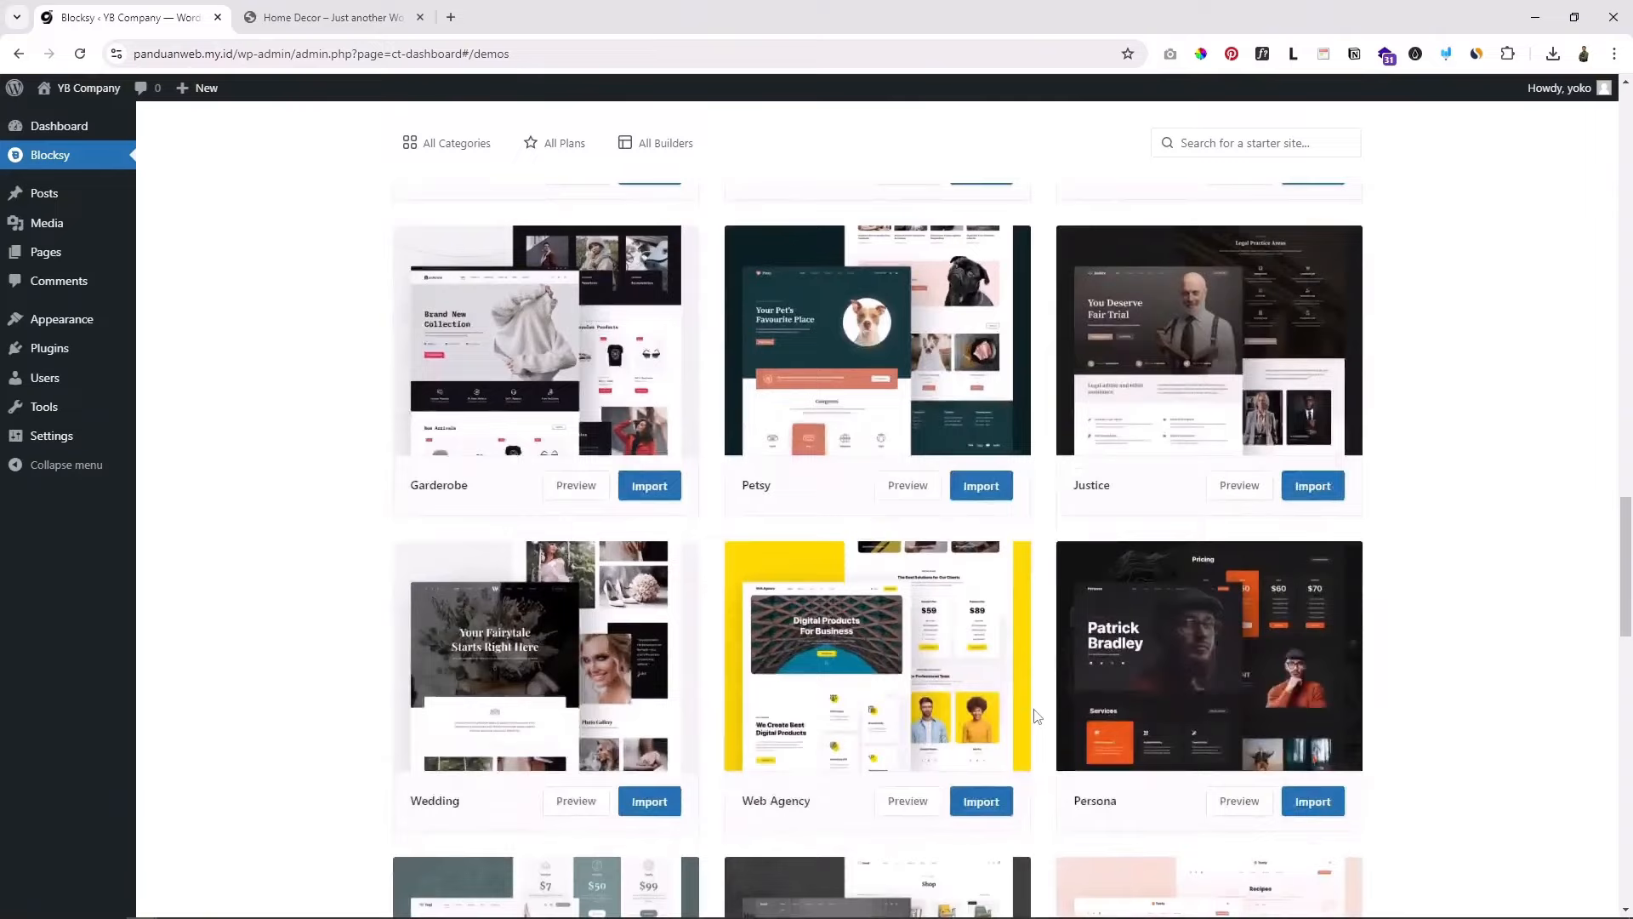
scroll(1037, 717, "down", 7)
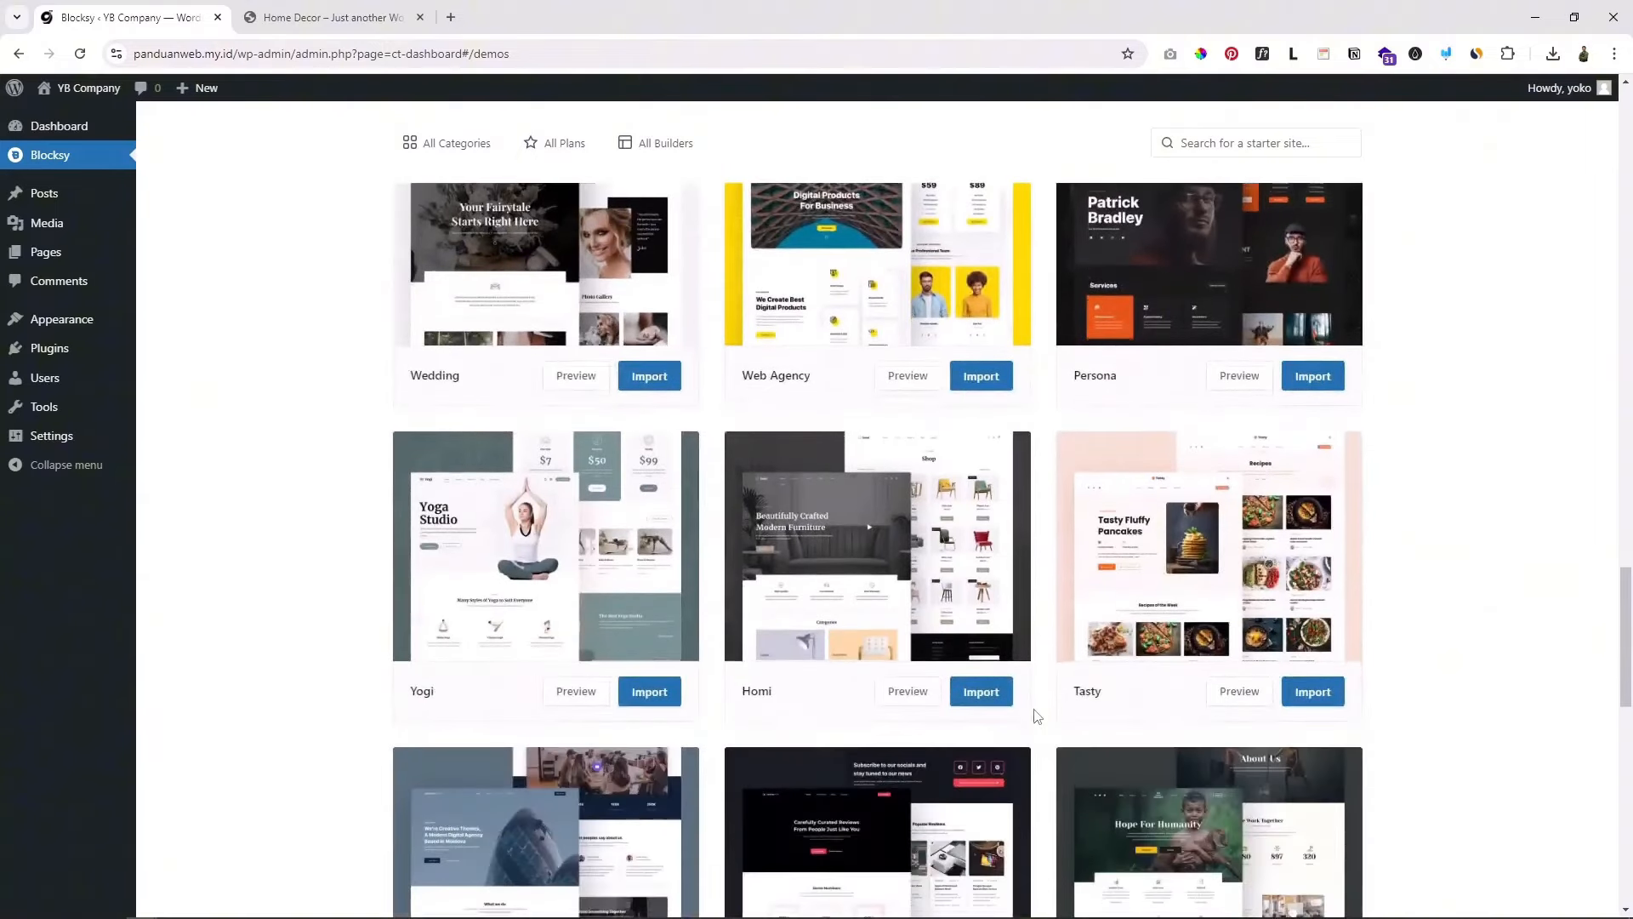
scroll(1045, 710, "down", 2)
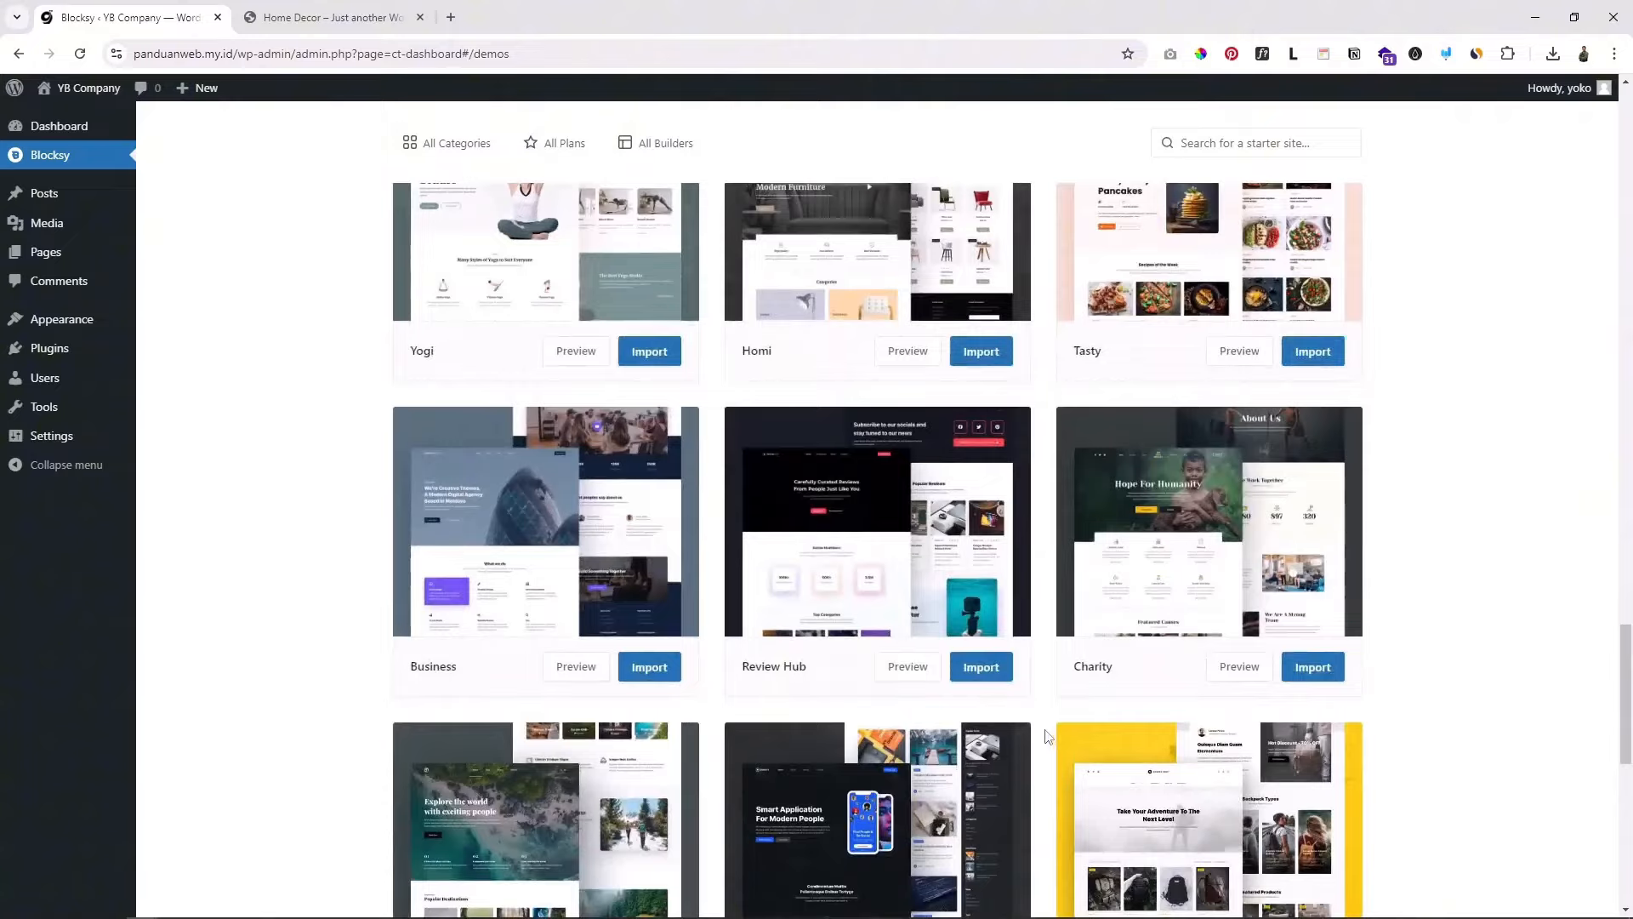
scroll(1048, 737, "down", 1)
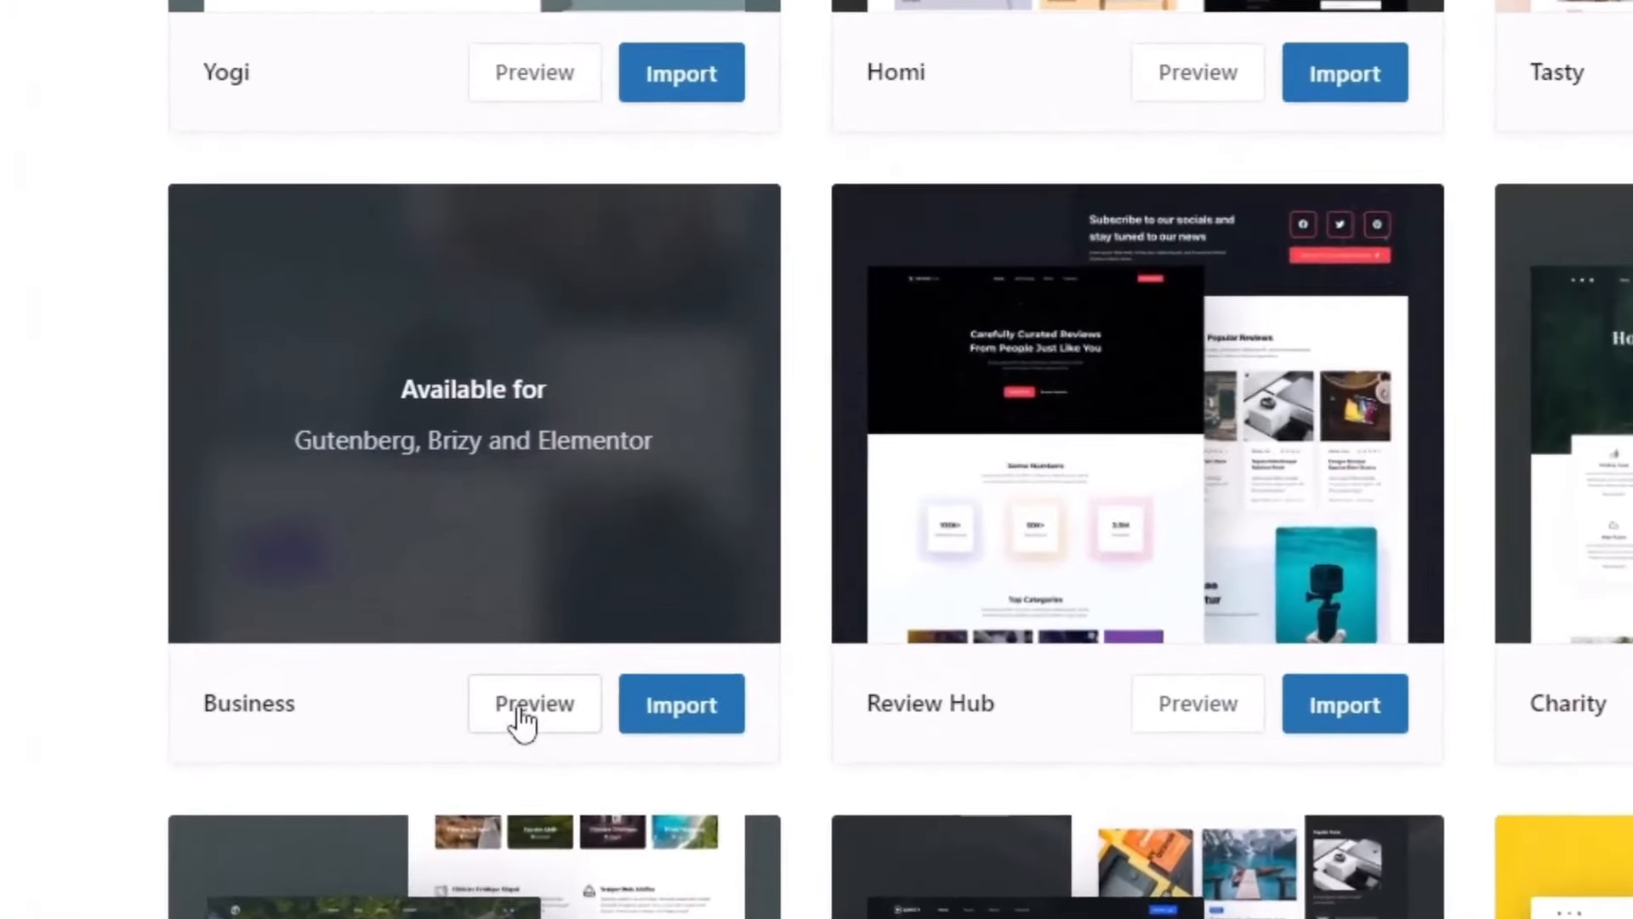
left_click(519, 712)
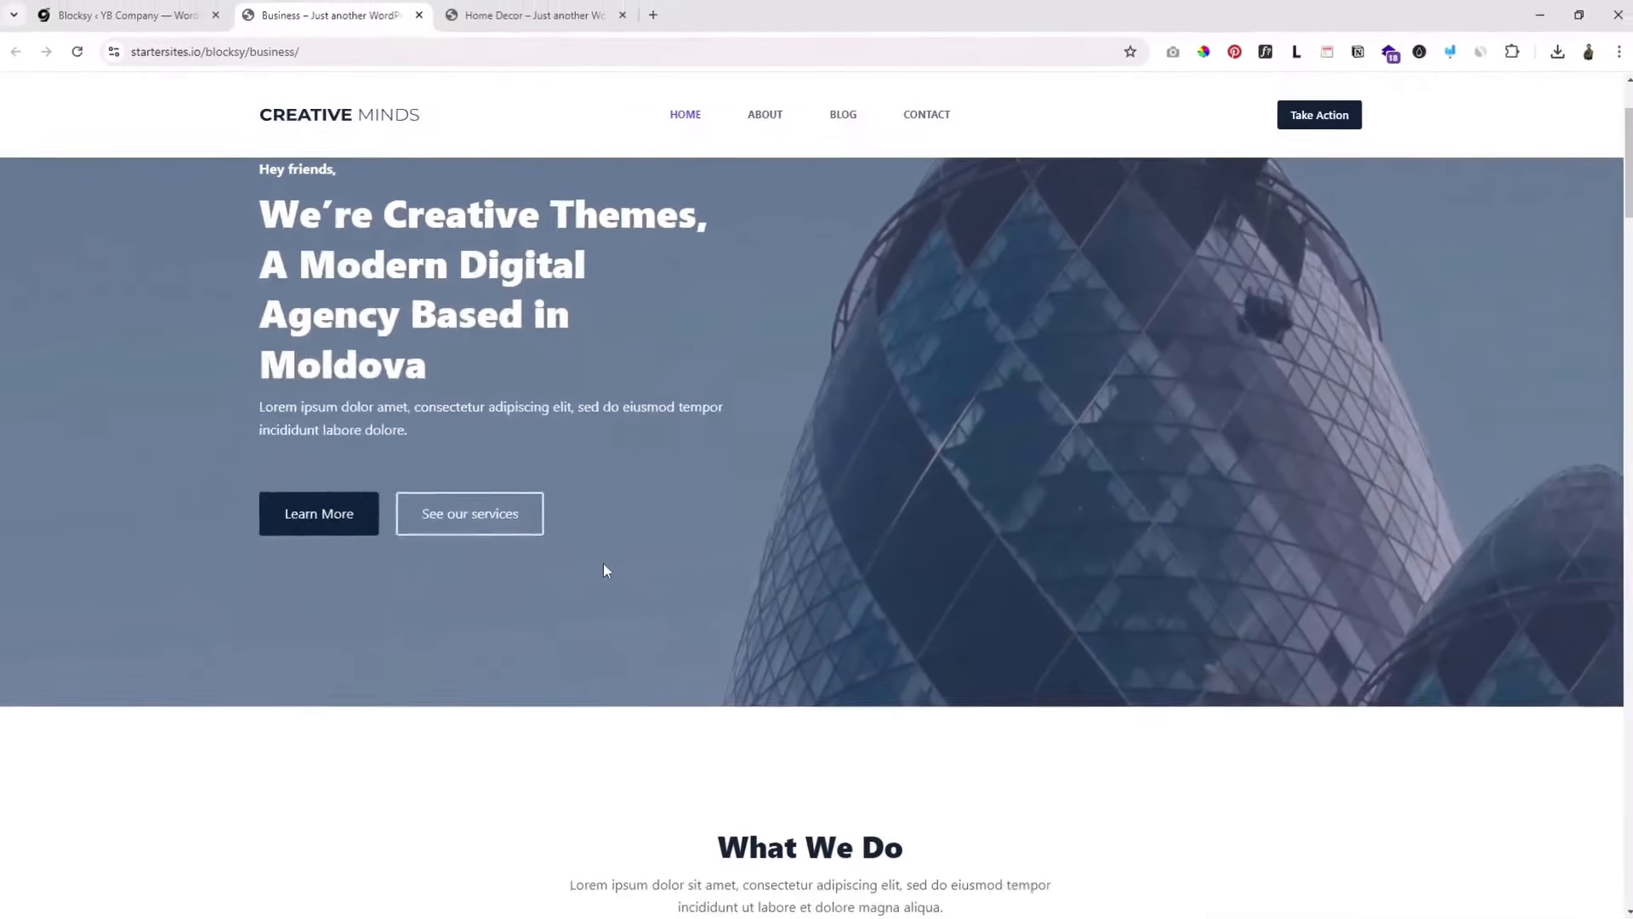
Step: Scroll through the Business demo's hero and services sections
scroll(604, 561, "down", 3)
scroll(605, 565, "down", 3)
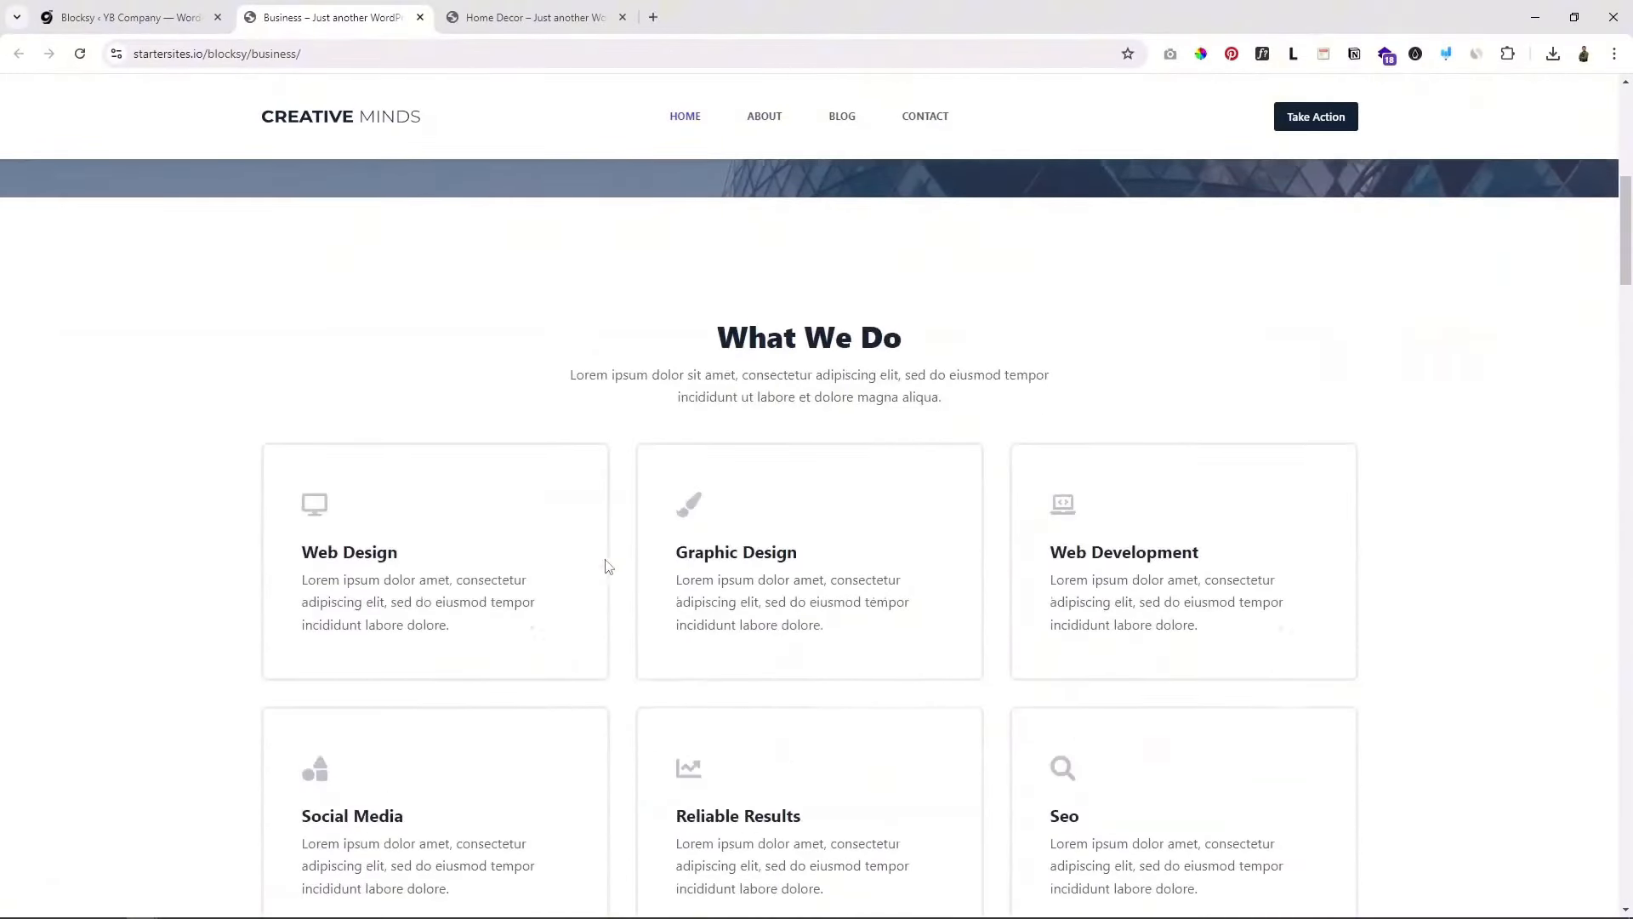
scroll(627, 604, "down", 2)
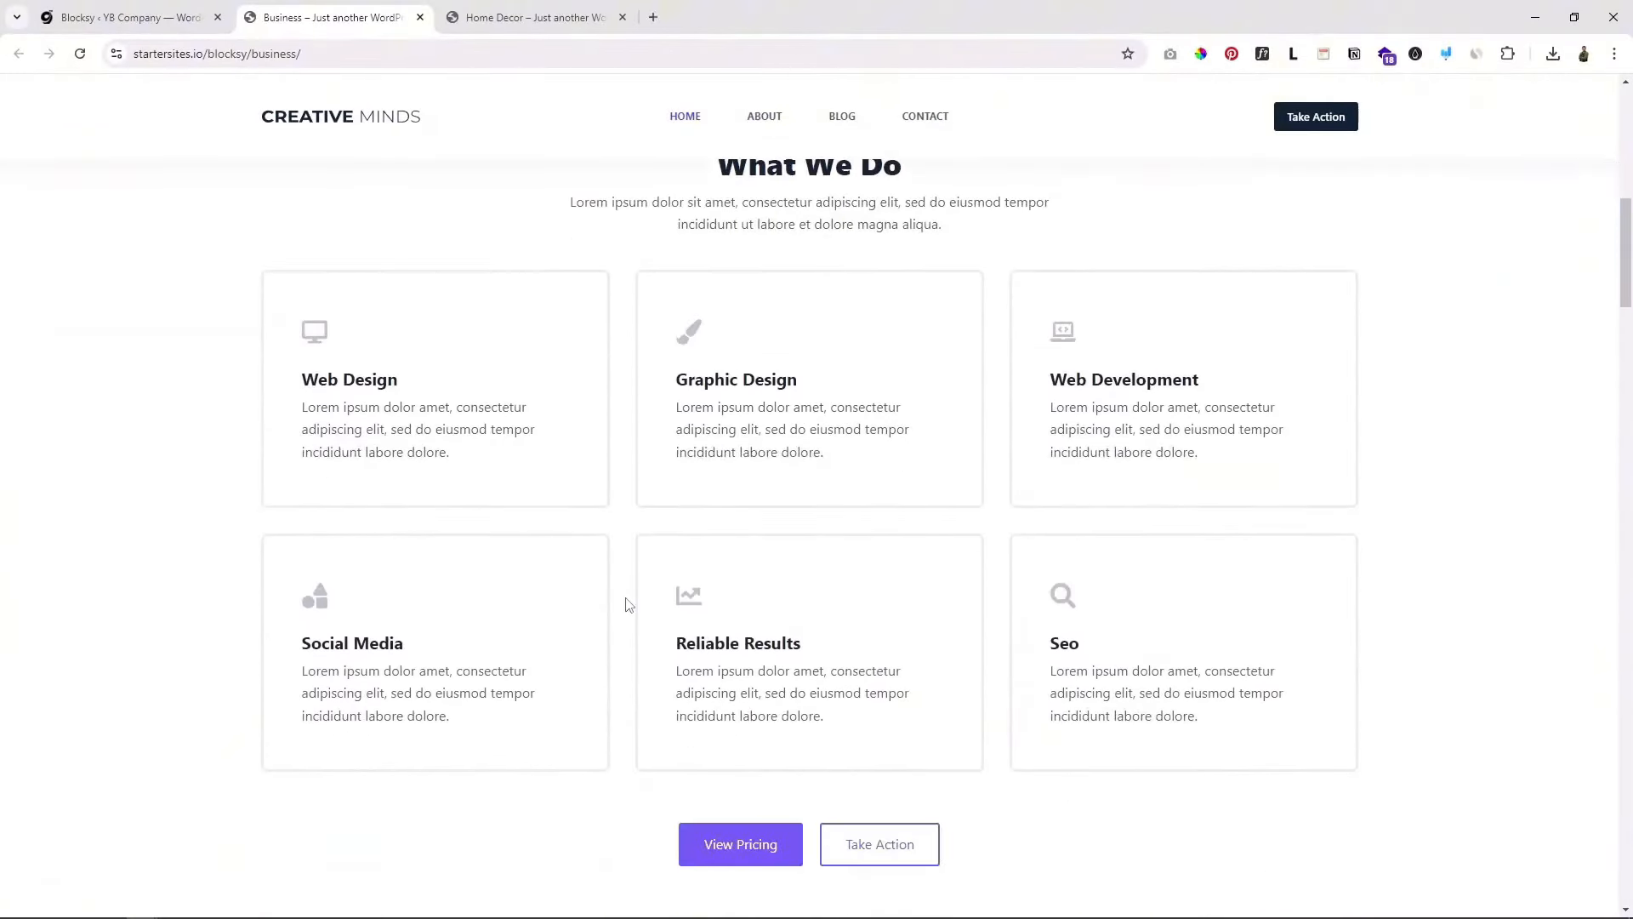
scroll(627, 604, "down", 2)
scroll(627, 605, "down", 3)
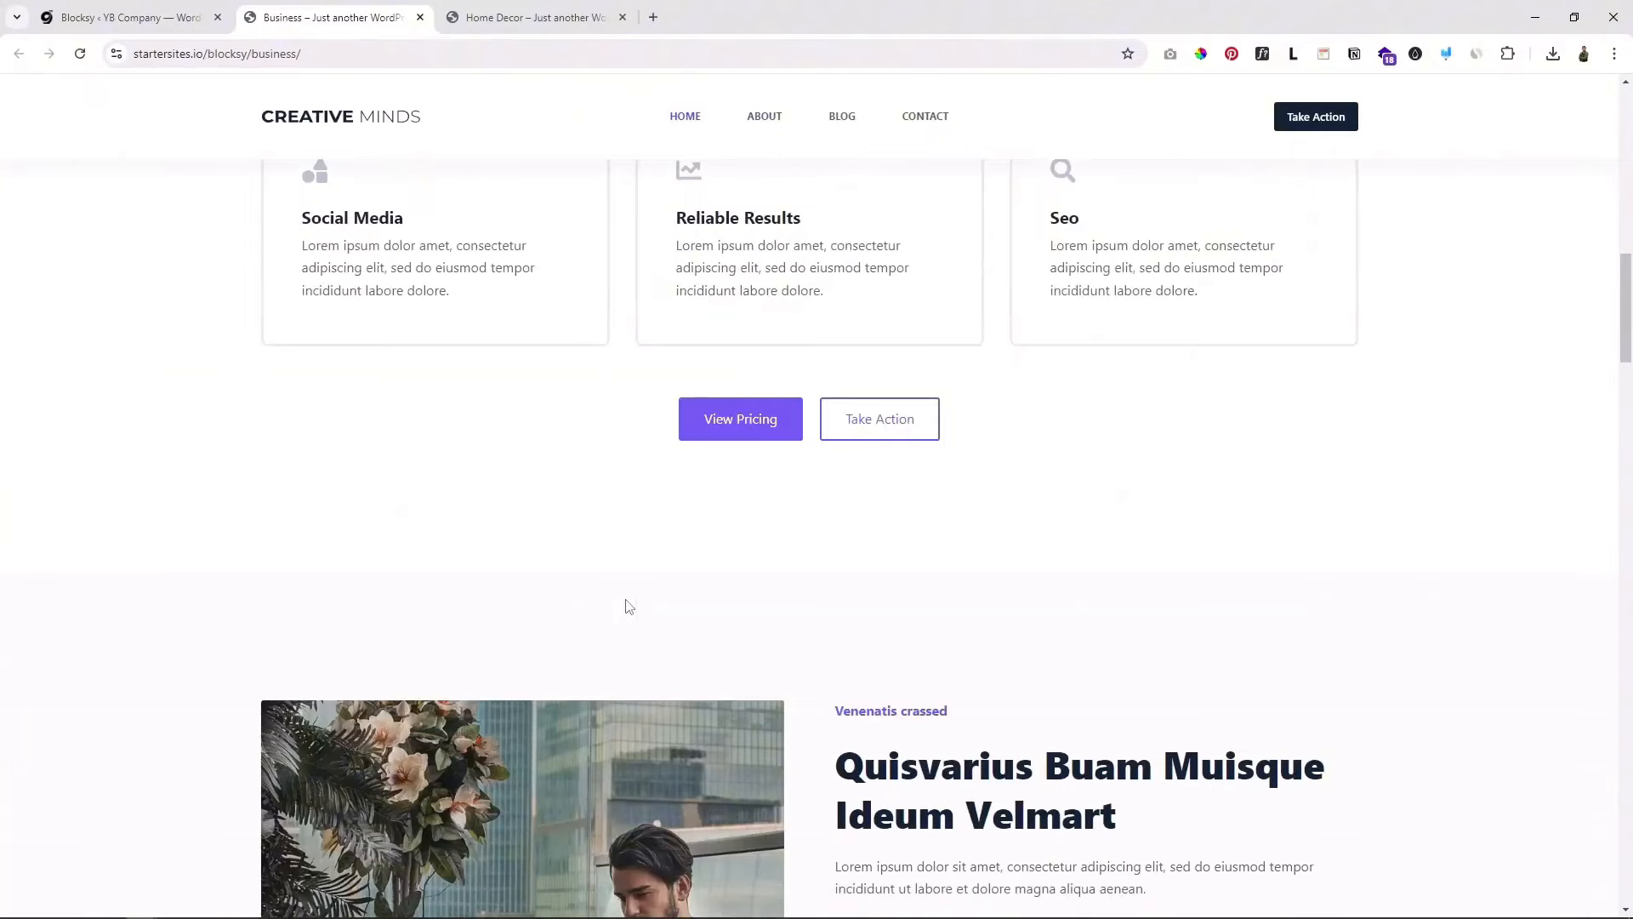
scroll(630, 606, "up", 6)
scroll(630, 606, "up", 5)
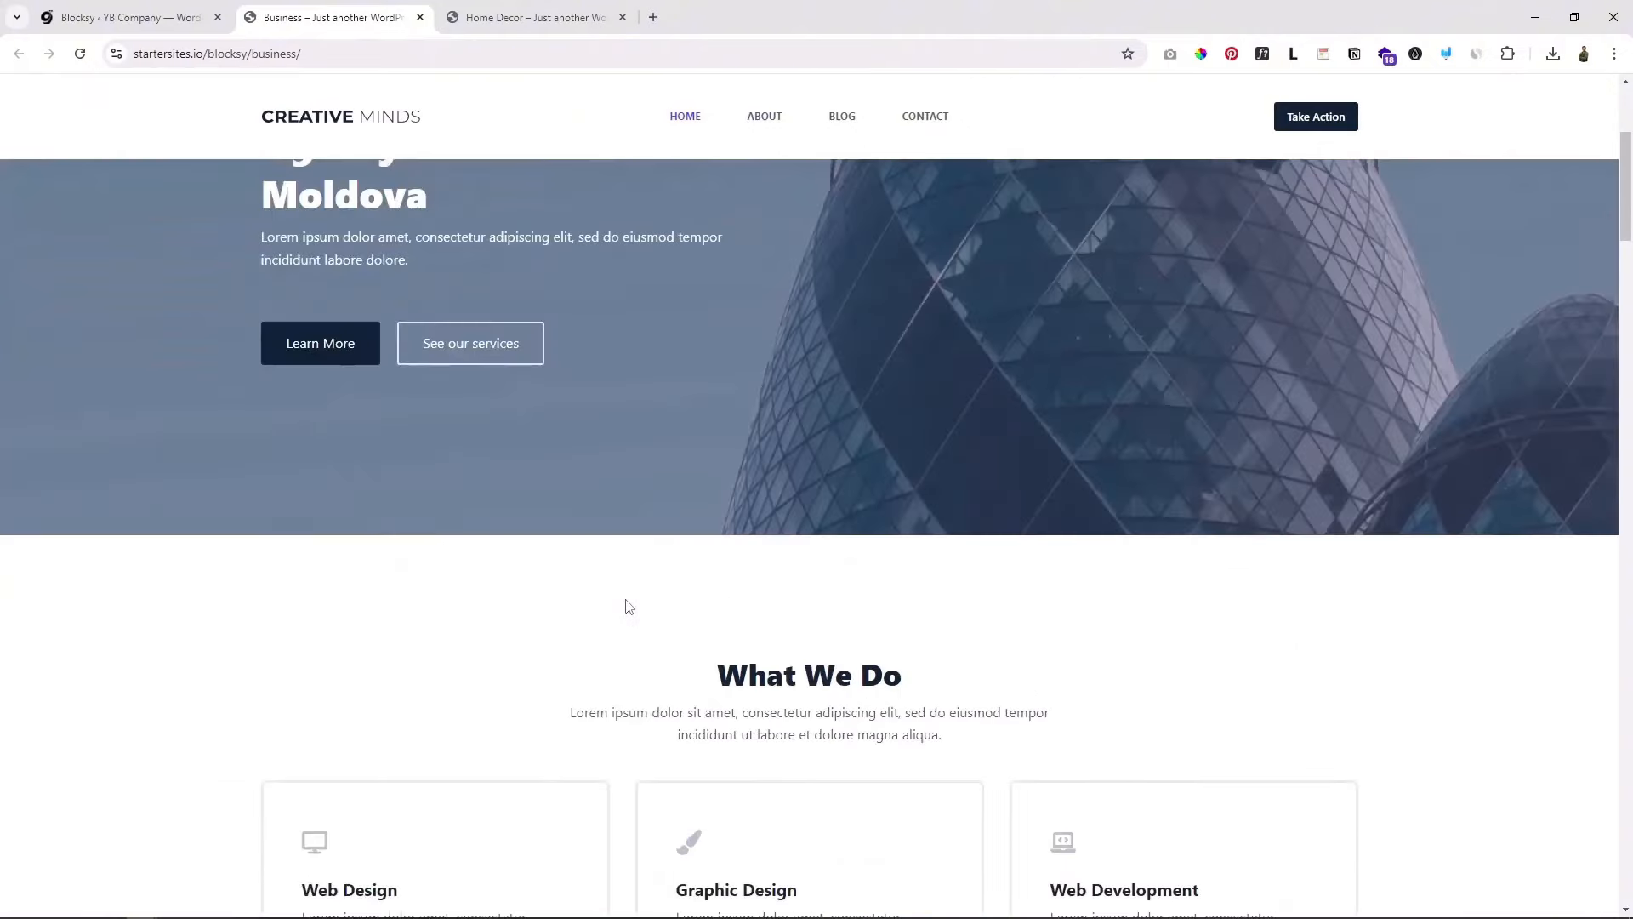
scroll(629, 606, "down", 2)
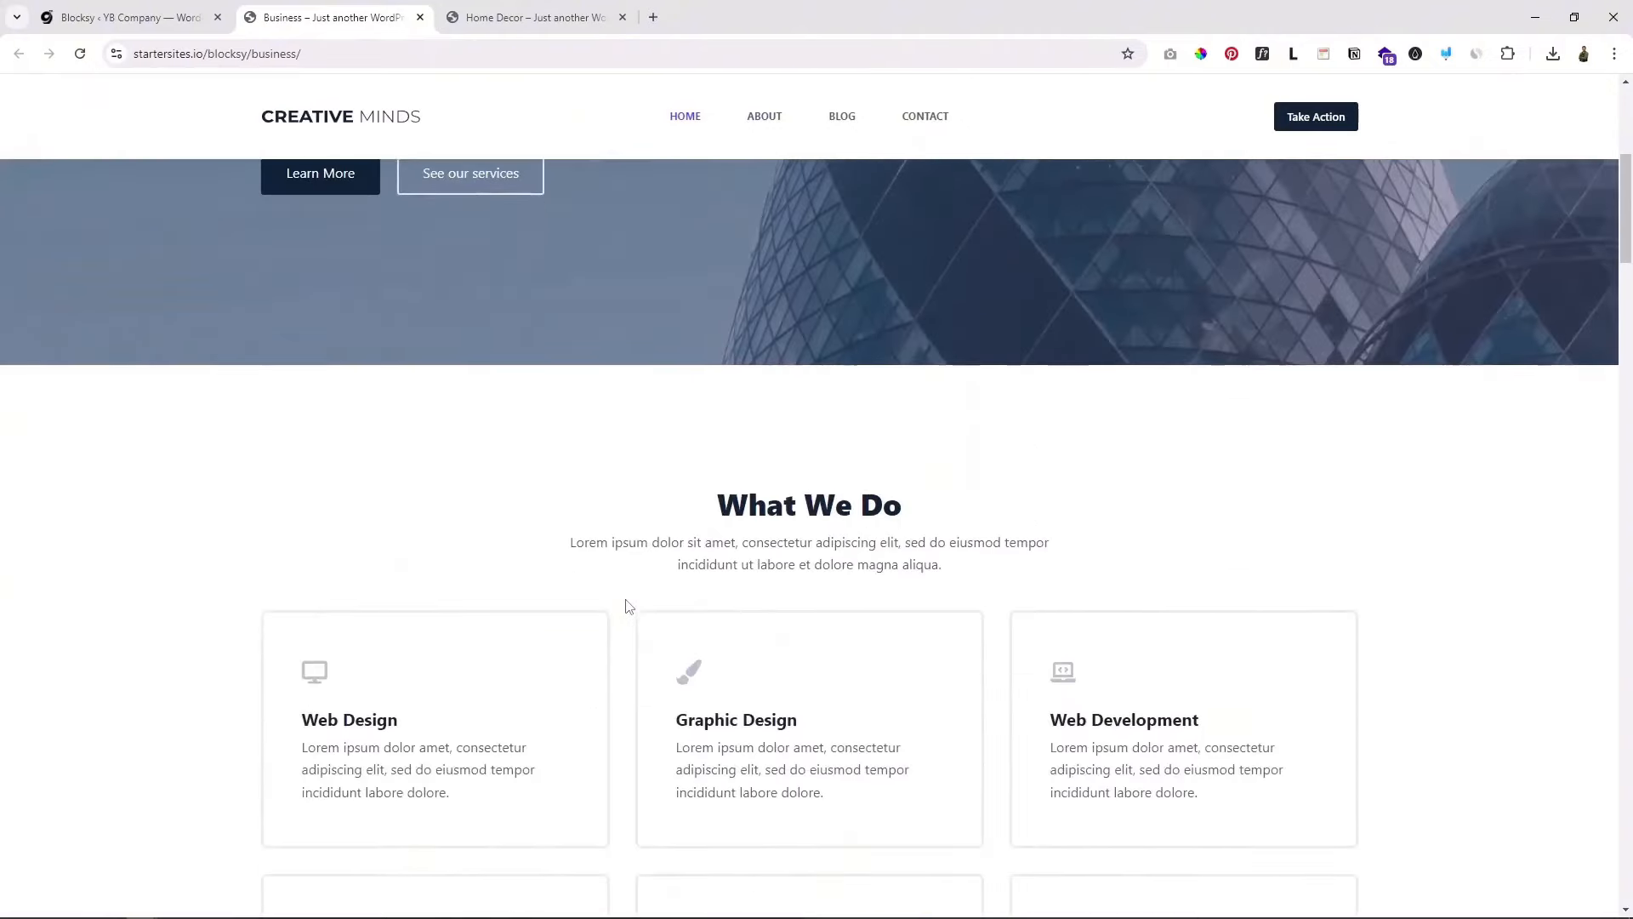
scroll(626, 727, "down", 4)
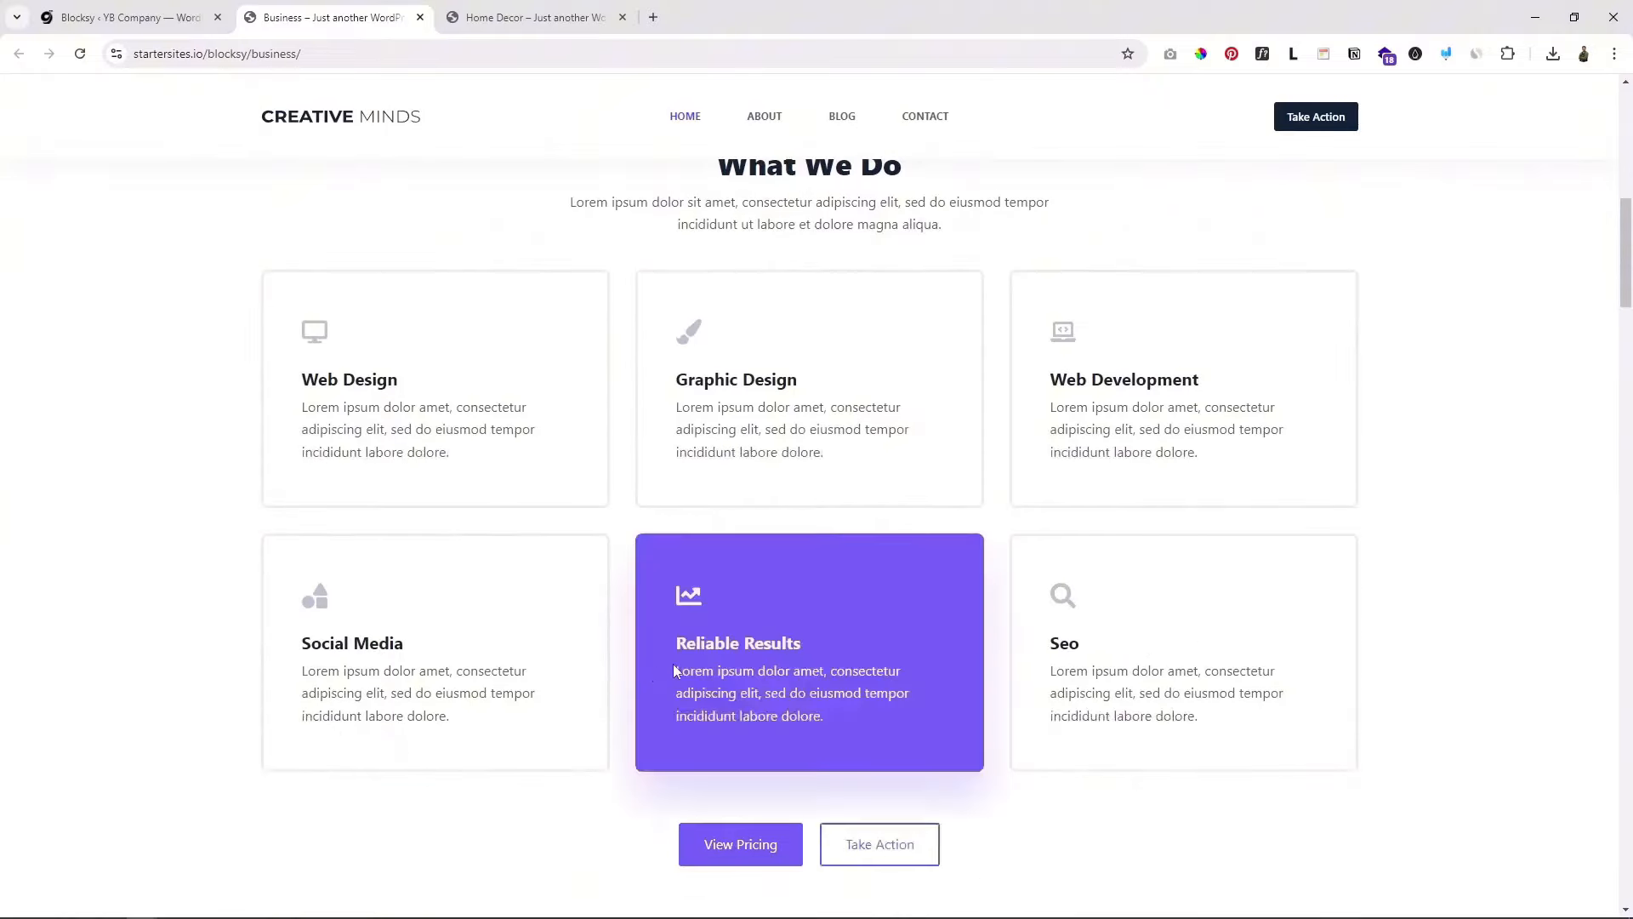
scroll(643, 768, "down", 6)
Step: Review the Business demo once more, then return to the YB Company admin tab
scroll(1003, 655, "up", 5)
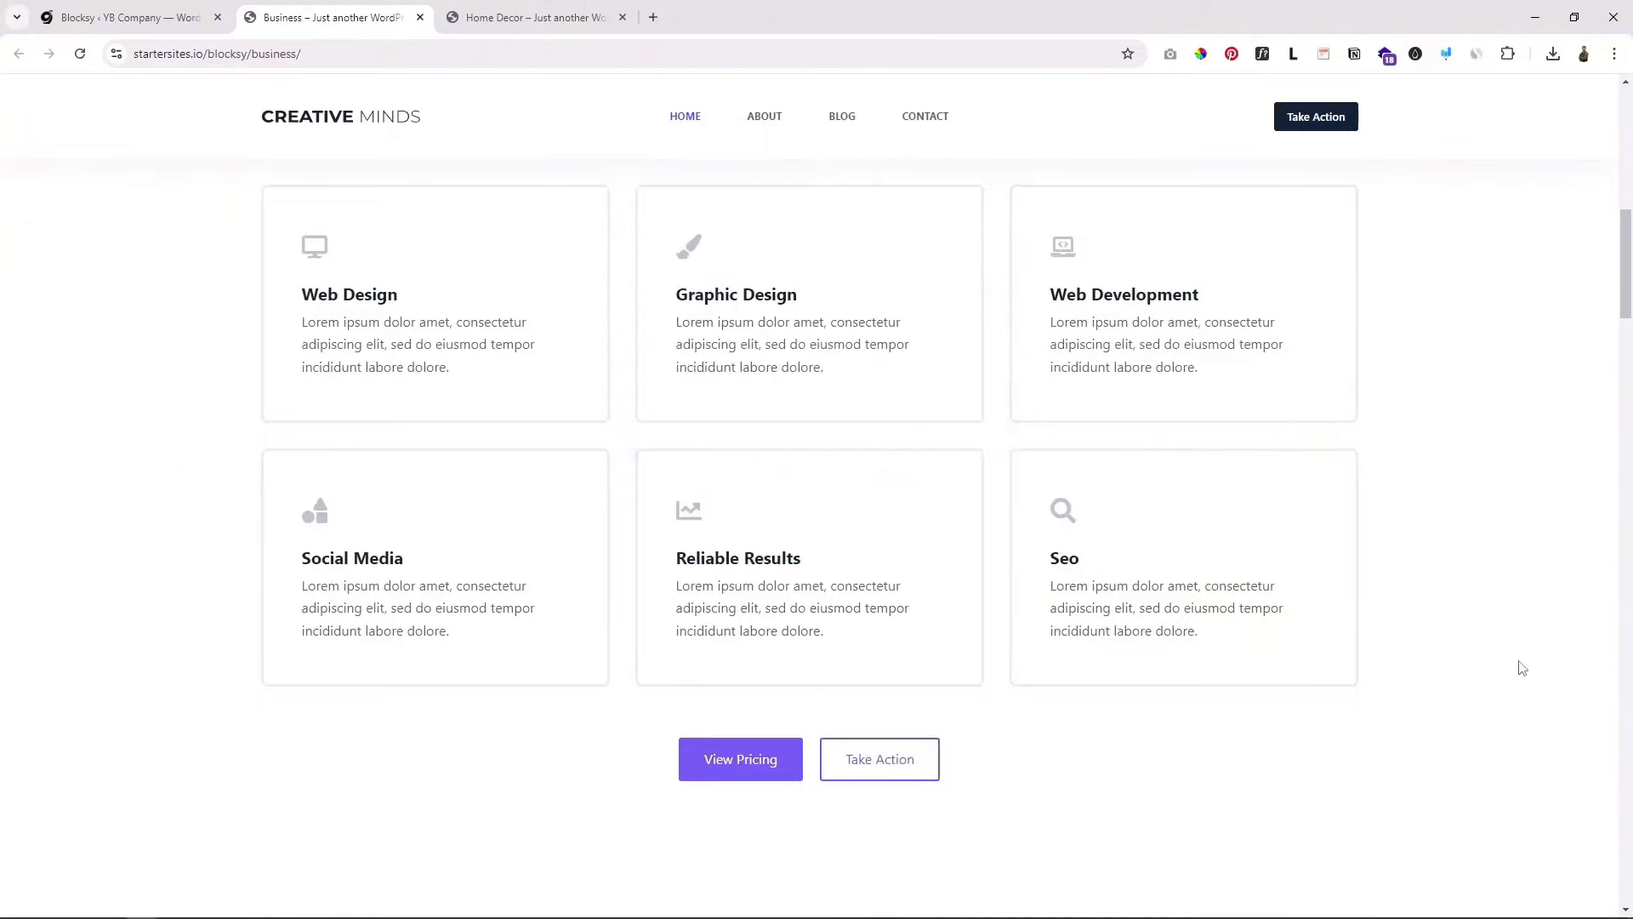
scroll(1522, 668, "up", 3)
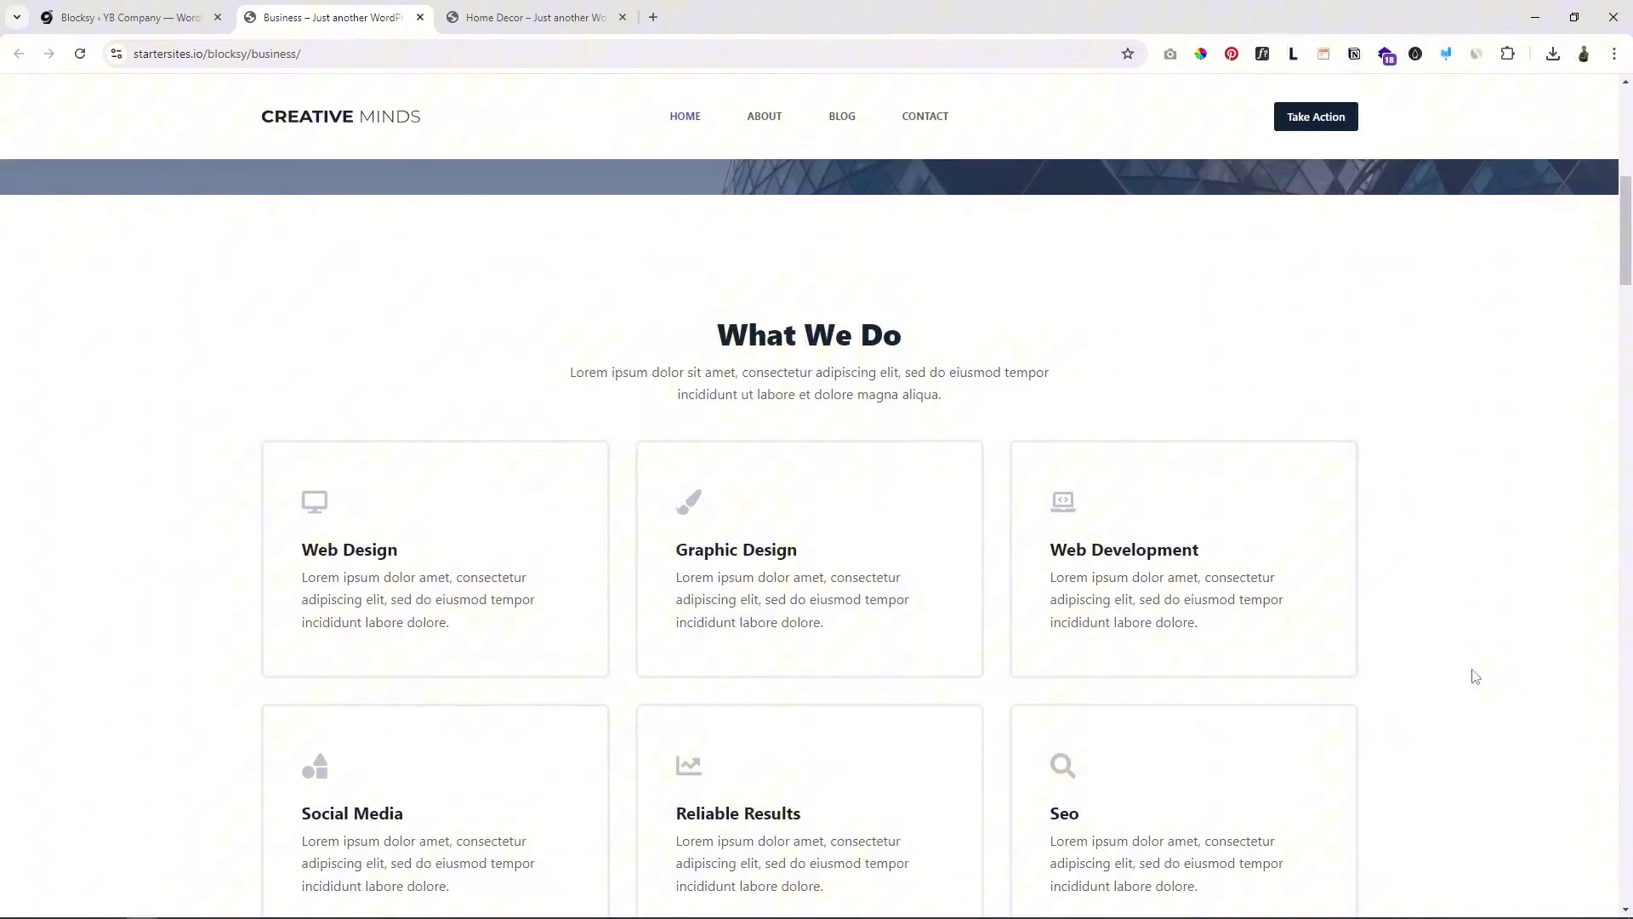
scroll(1476, 675, "down", 2)
scroll(1476, 675, "down", 5)
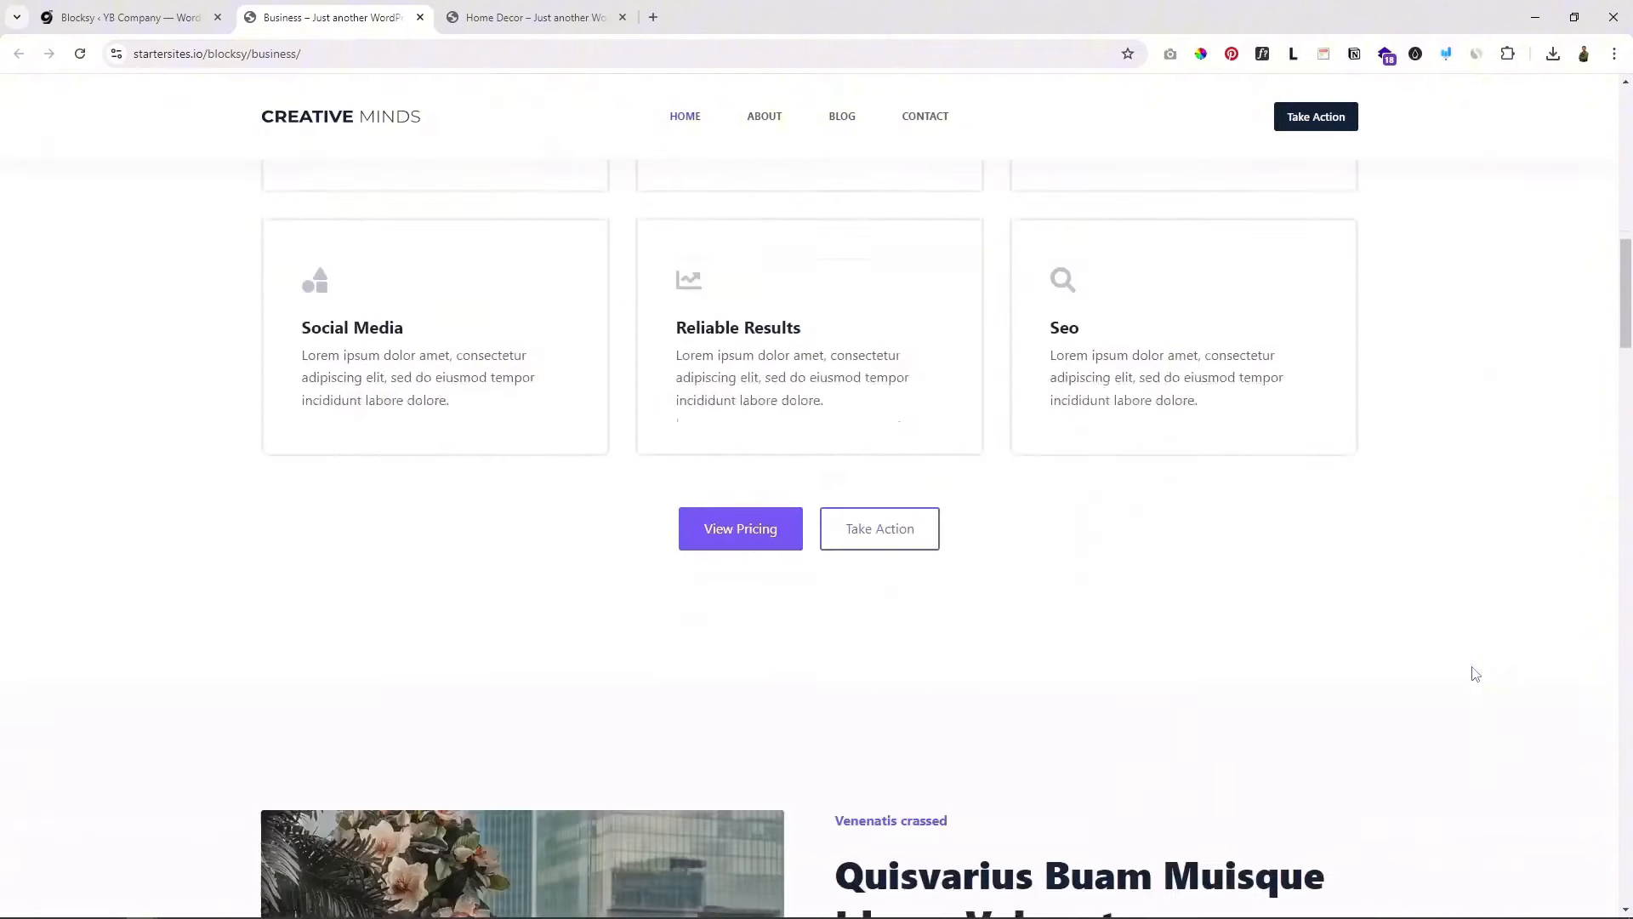
scroll(972, 603, "down", 2)
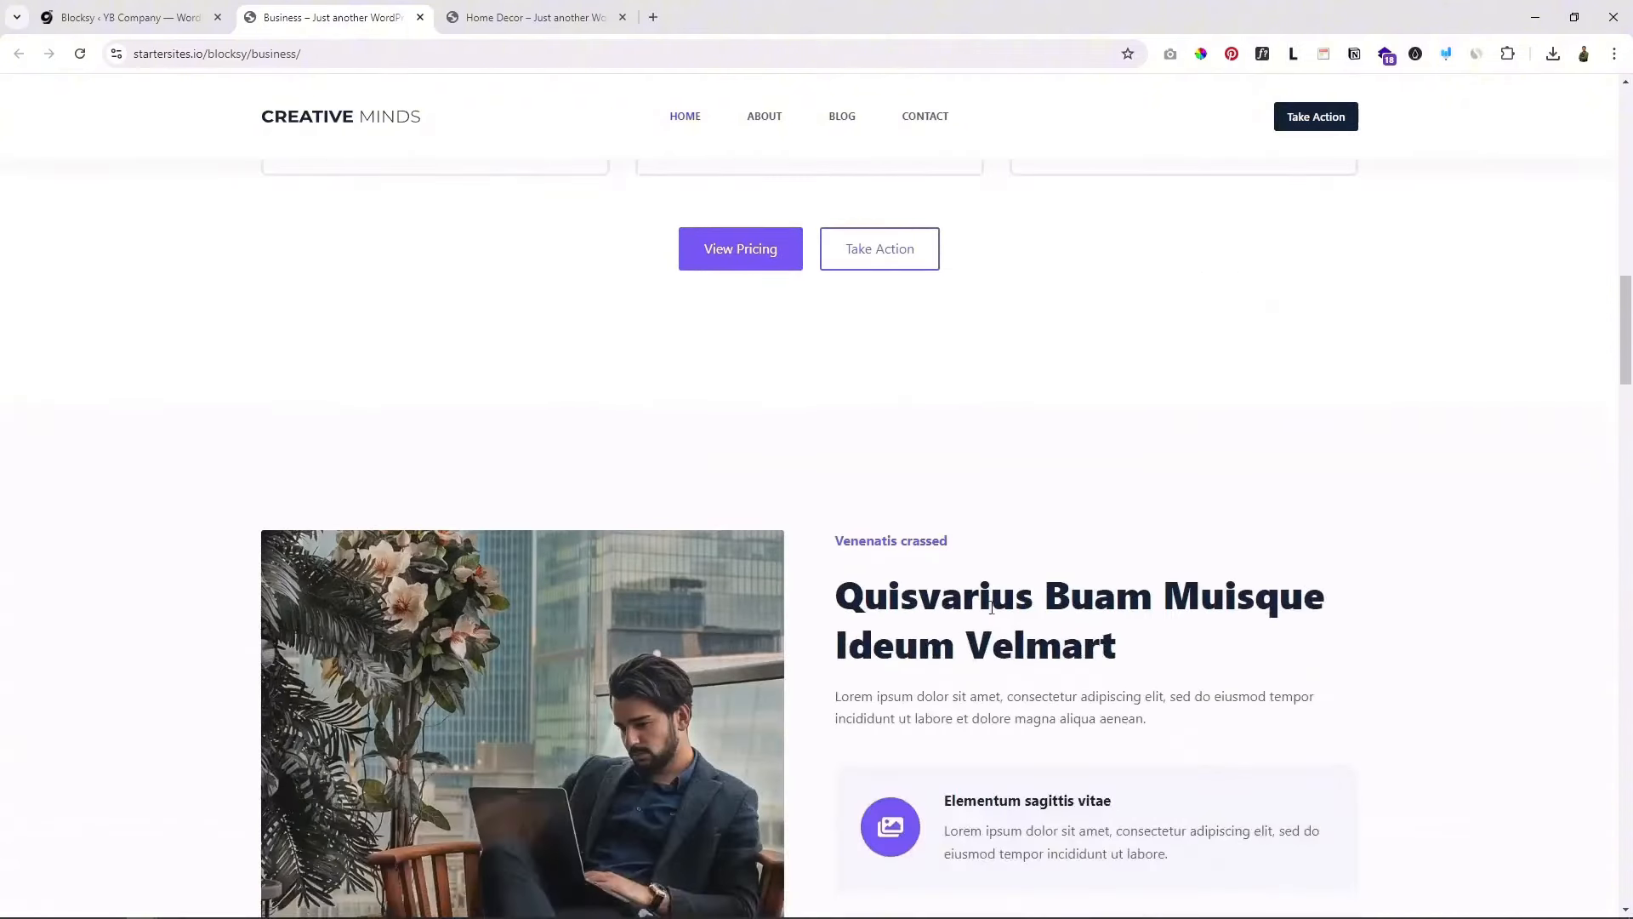
scroll(1337, 504, "up", 10)
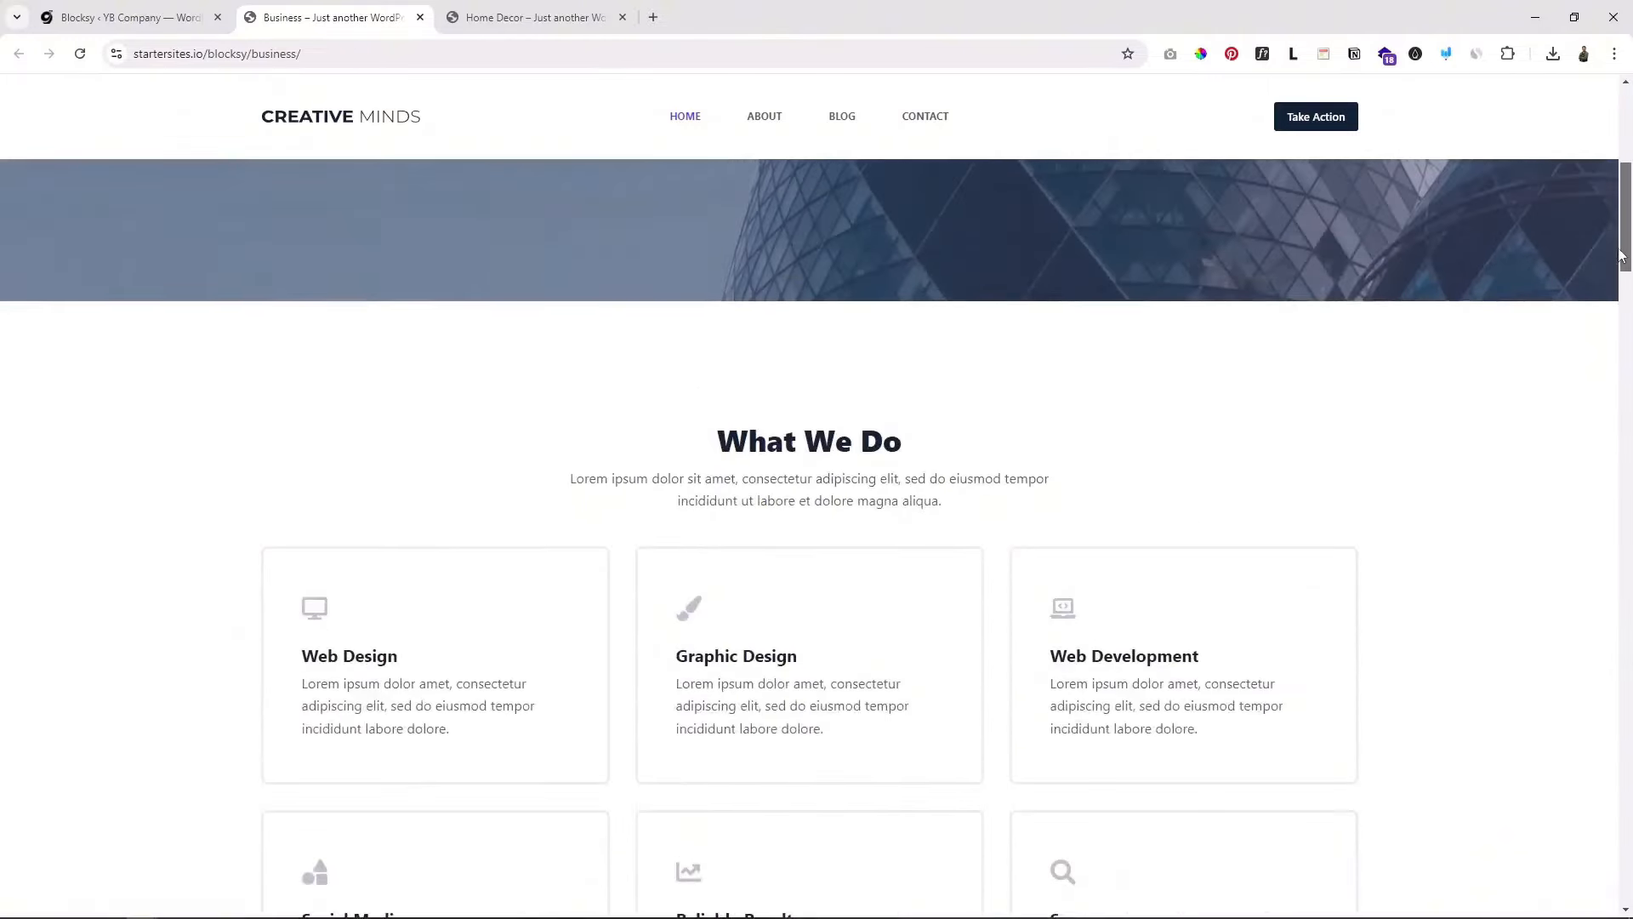
scroll(1336, 505, "up", 6)
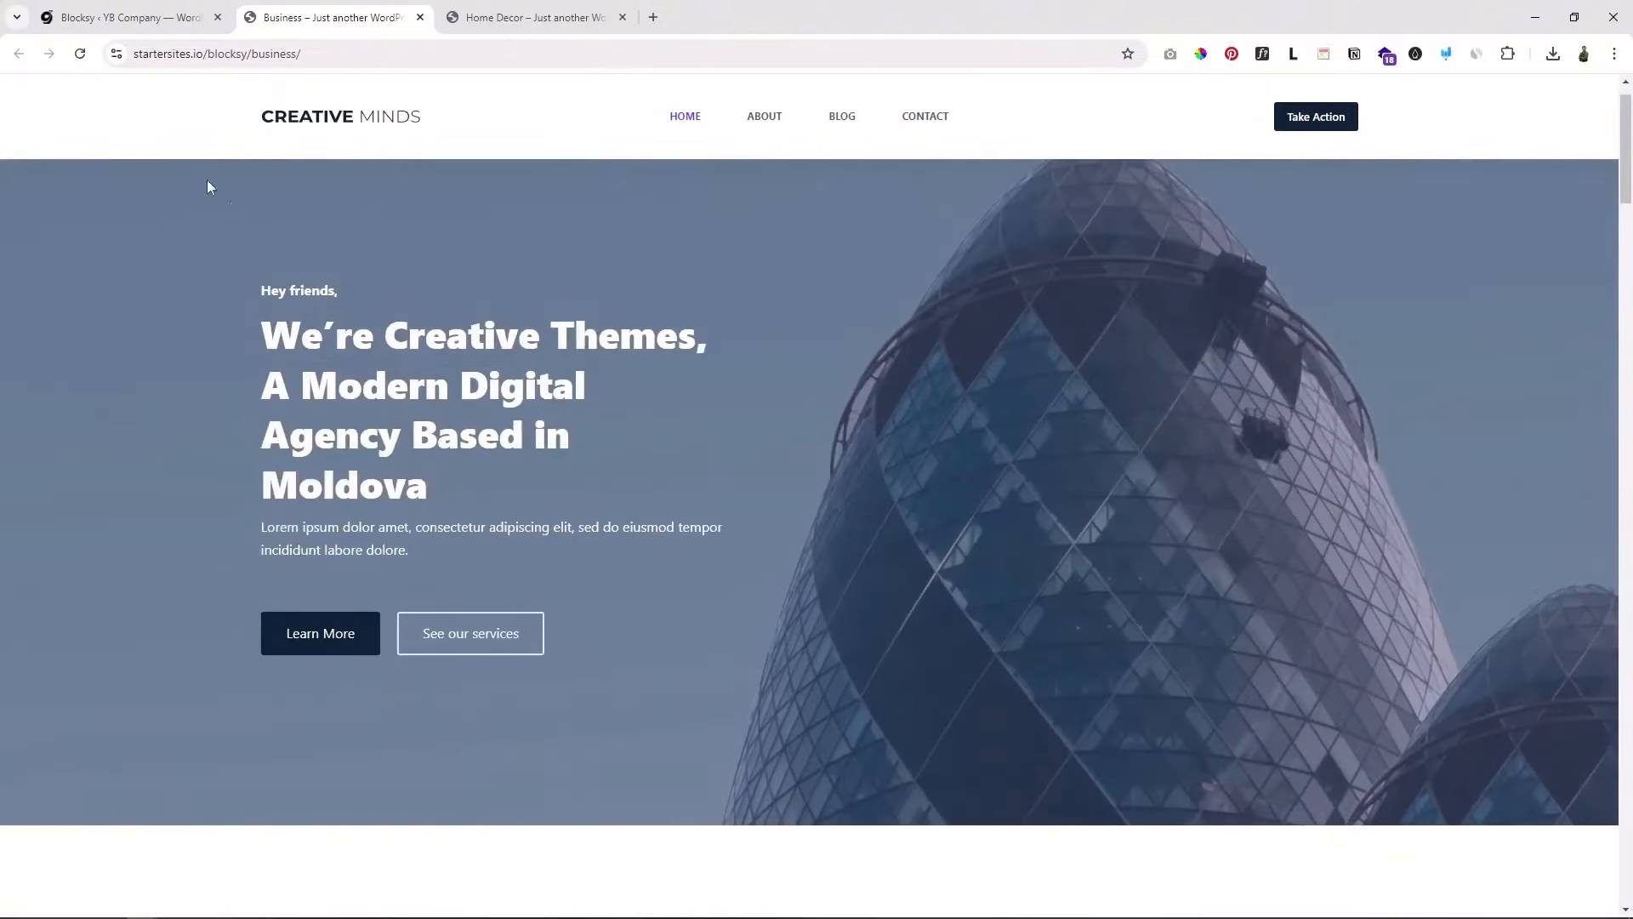
left_click(128, 17)
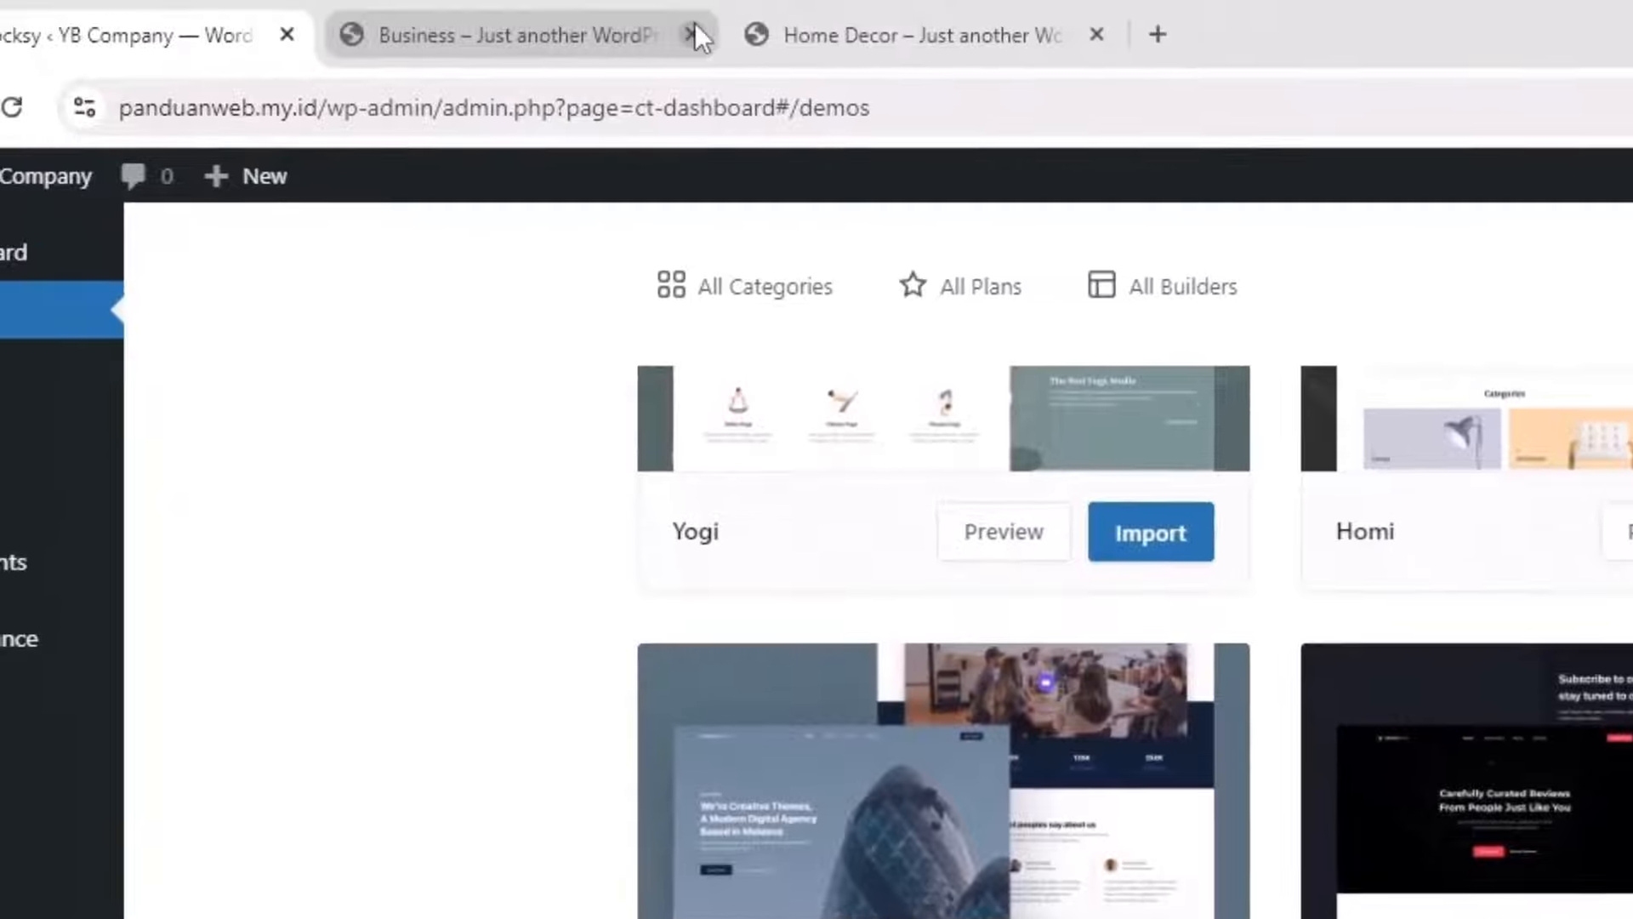
Step: Close the Business preview tab and start importing the Business starter site
left_click(693, 34)
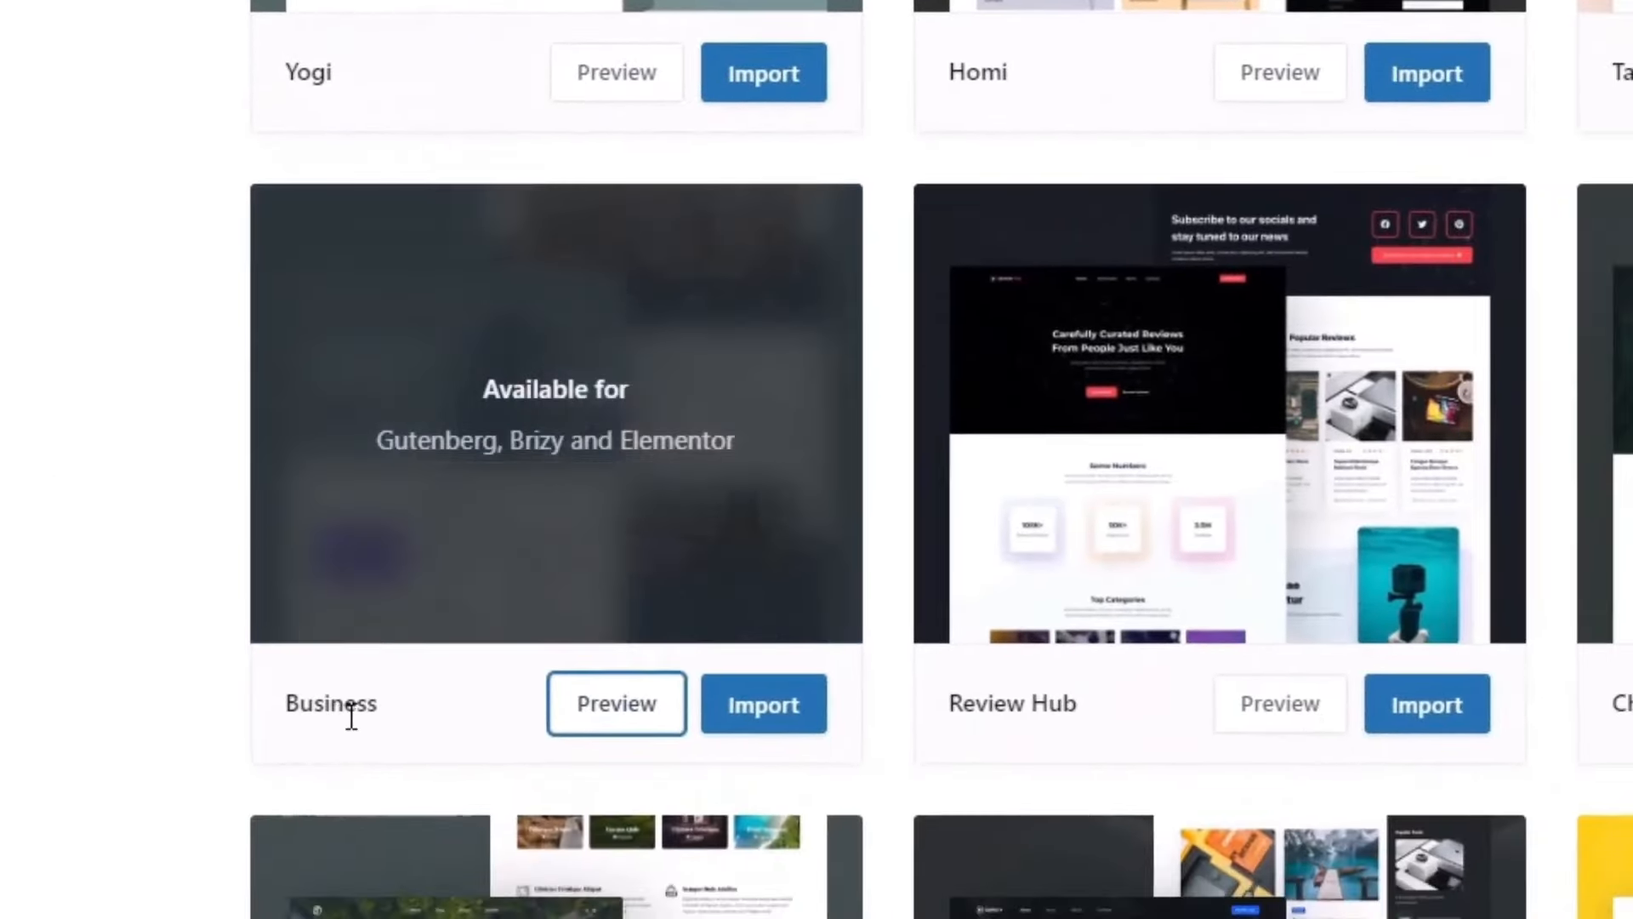
left_click_drag(351, 717, 307, 716)
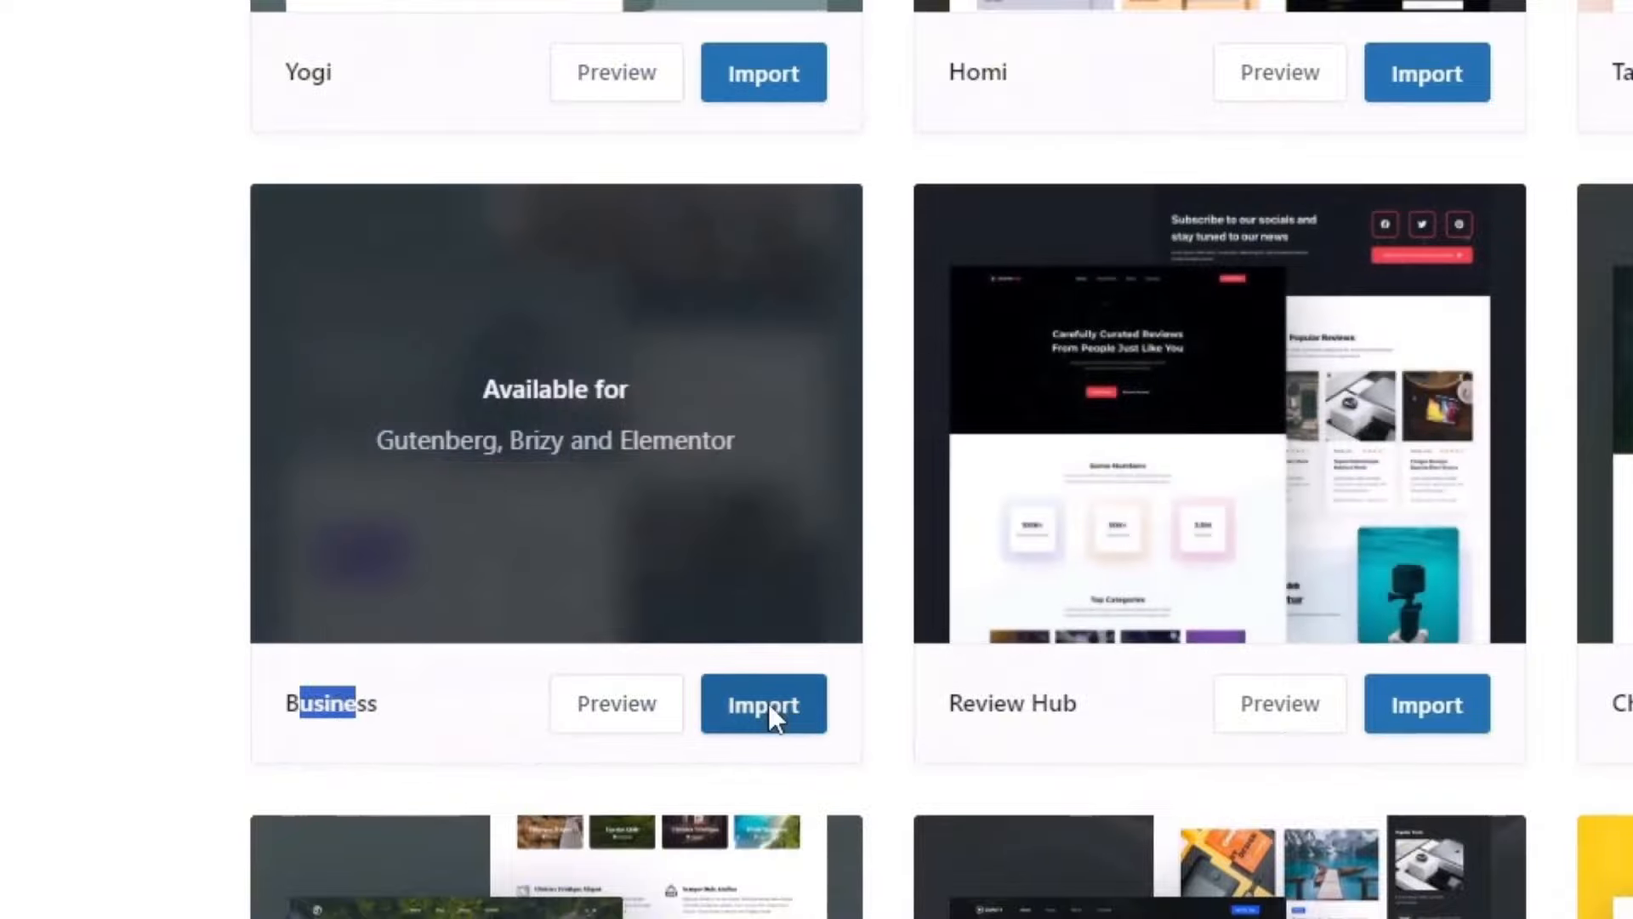
left_click(768, 702)
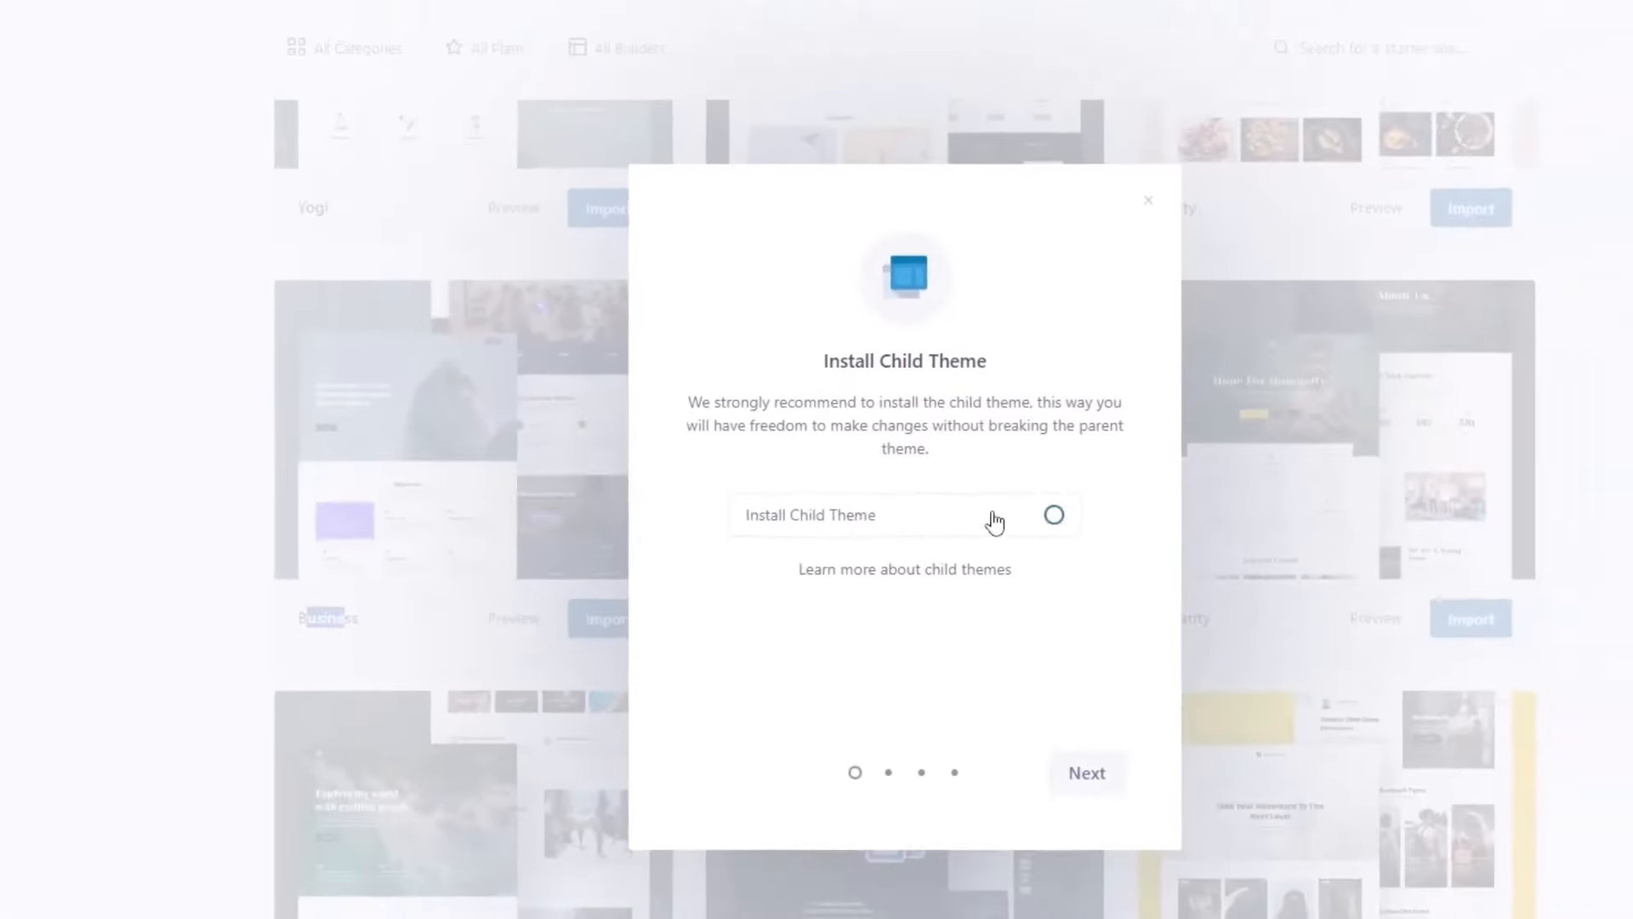
Step: Import the Business starter site with the child theme and Elementor as page builder
left_click(1054, 517)
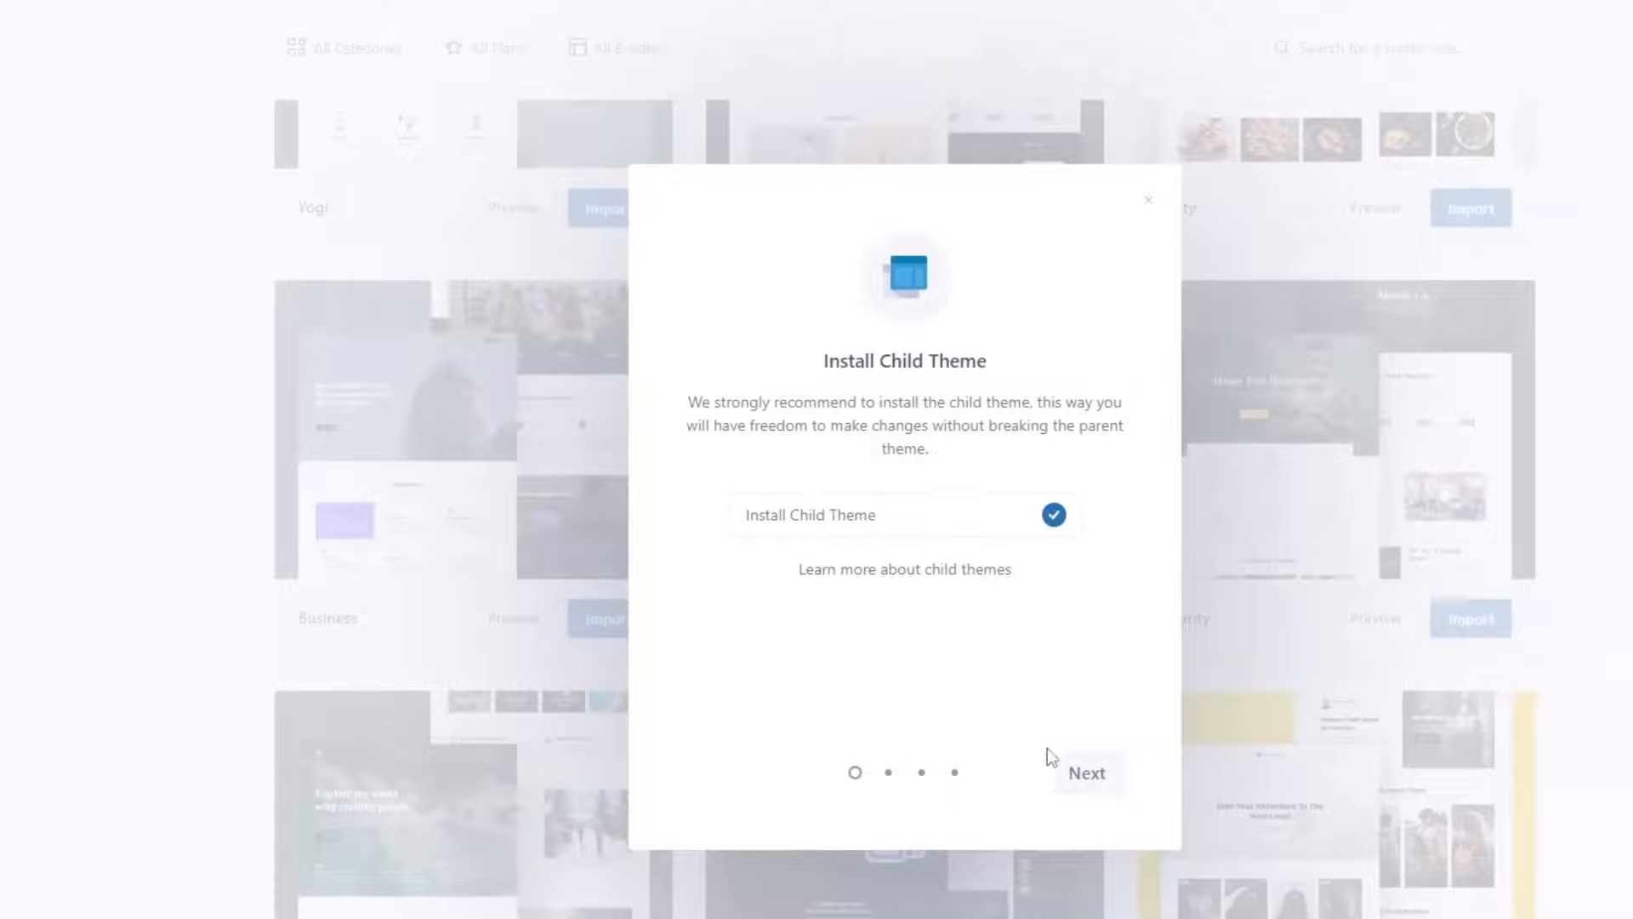
left_click(1085, 773)
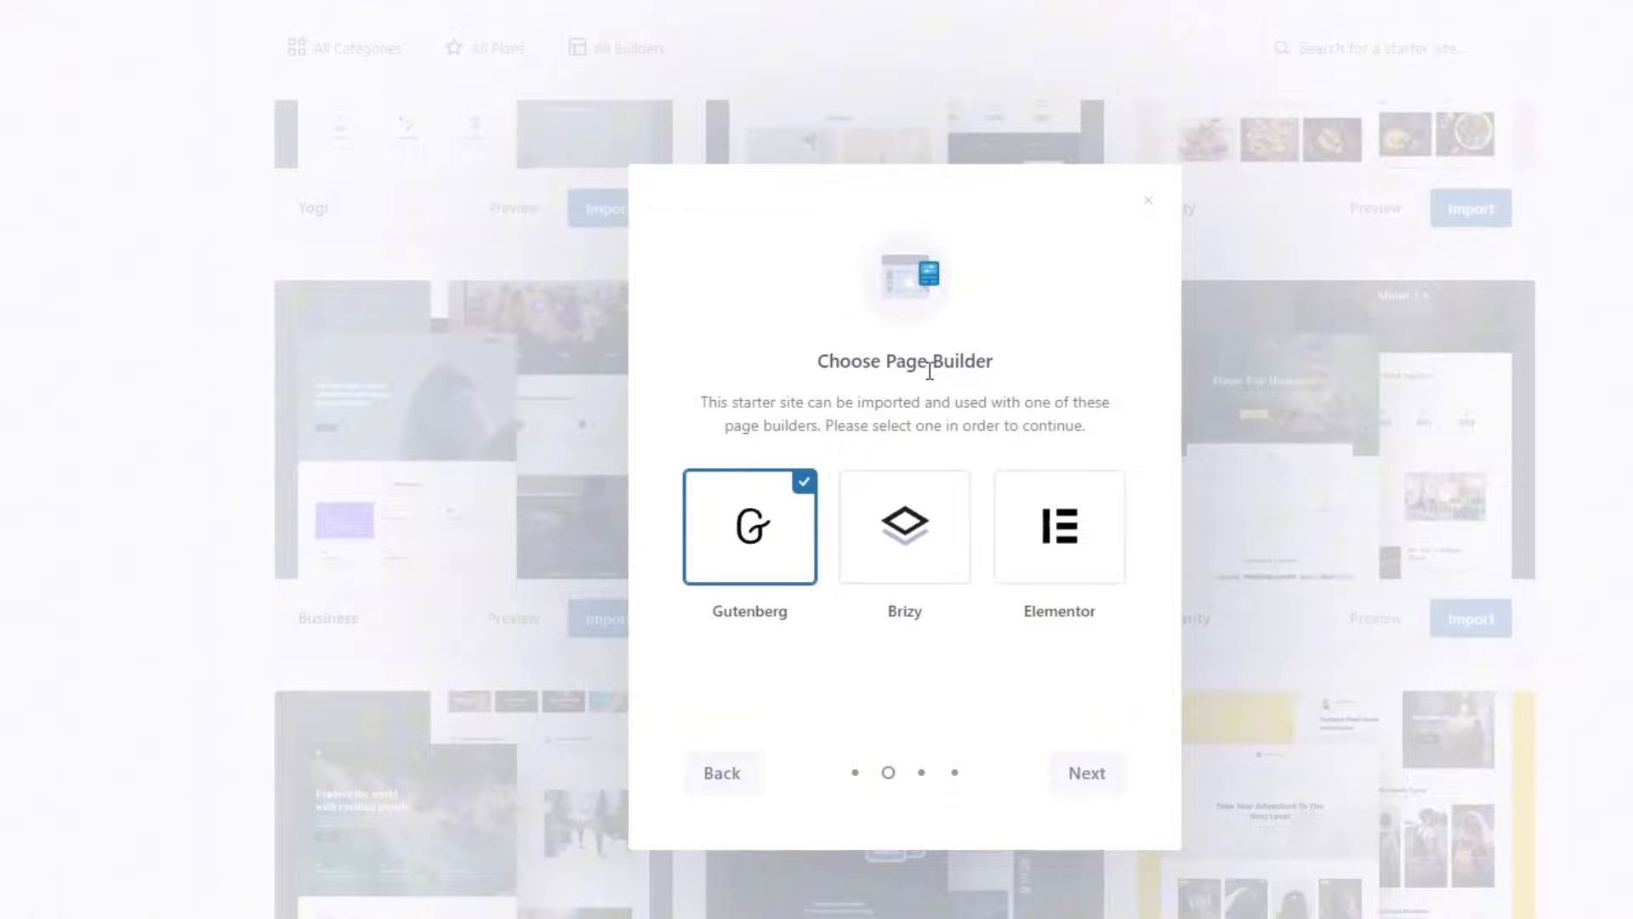
left_click(1071, 517)
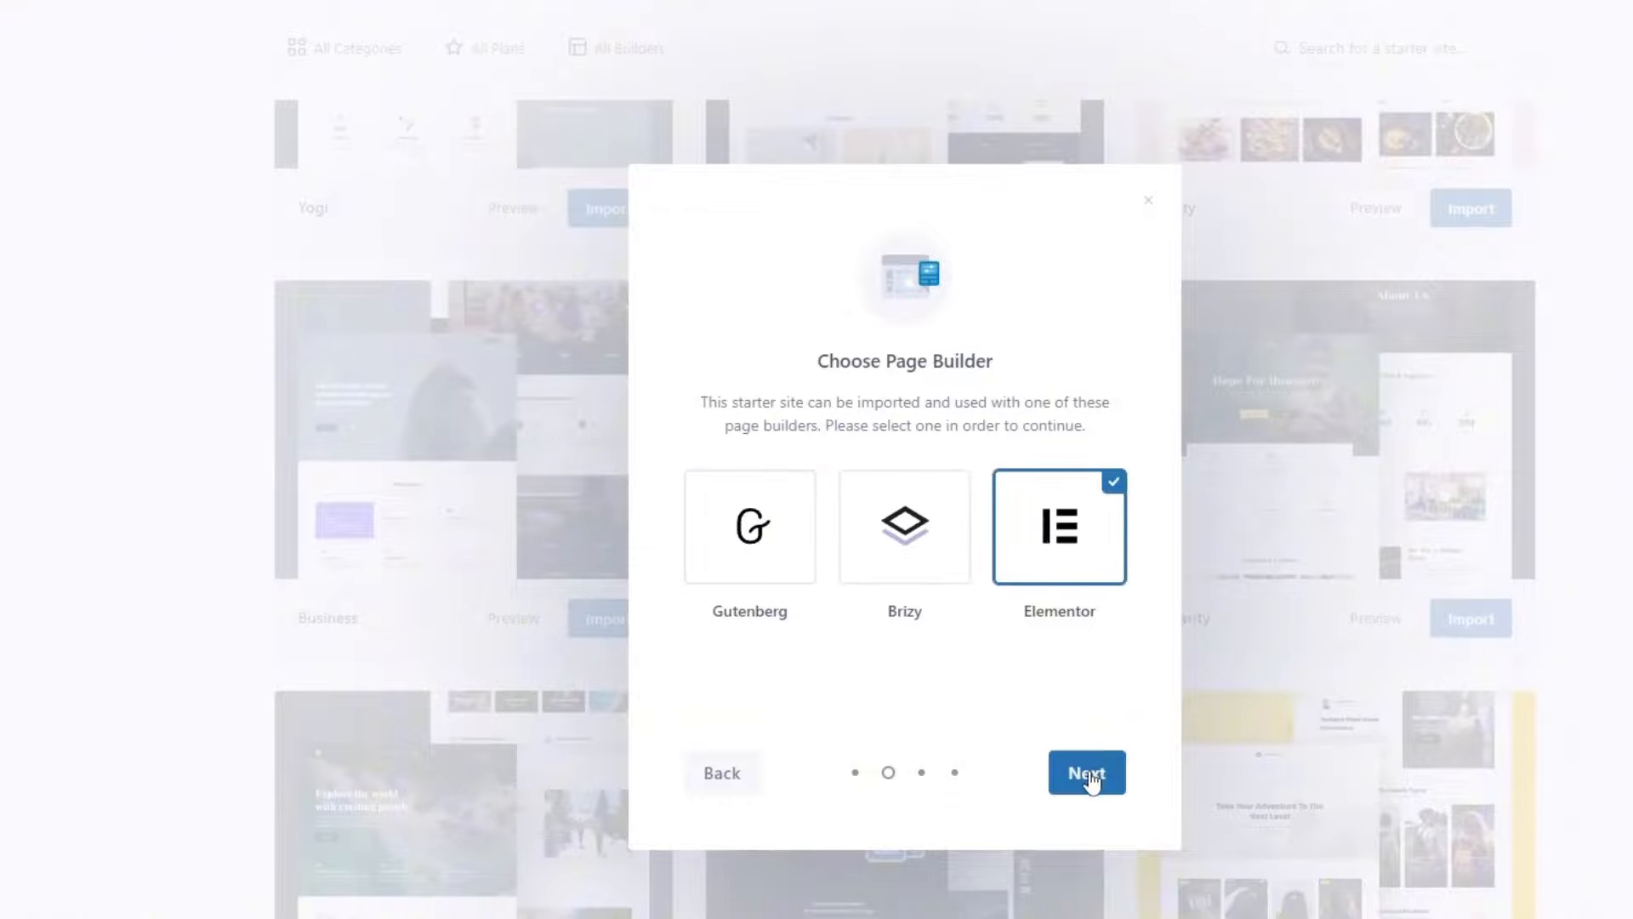
left_click(1092, 778)
left_click(1088, 779)
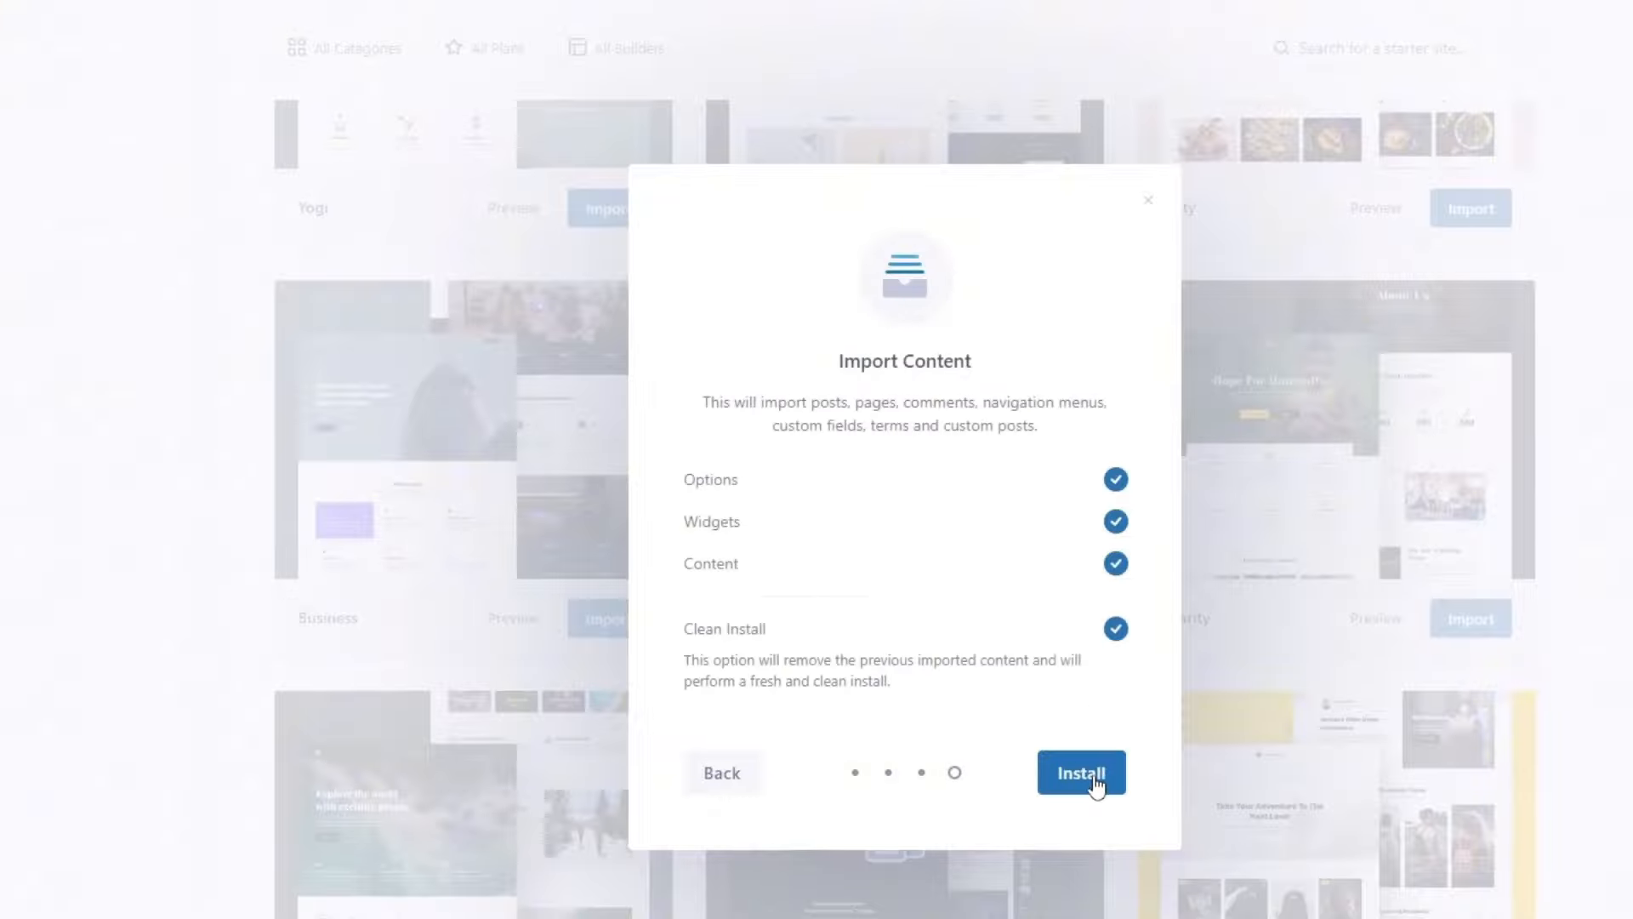
left_click(1092, 776)
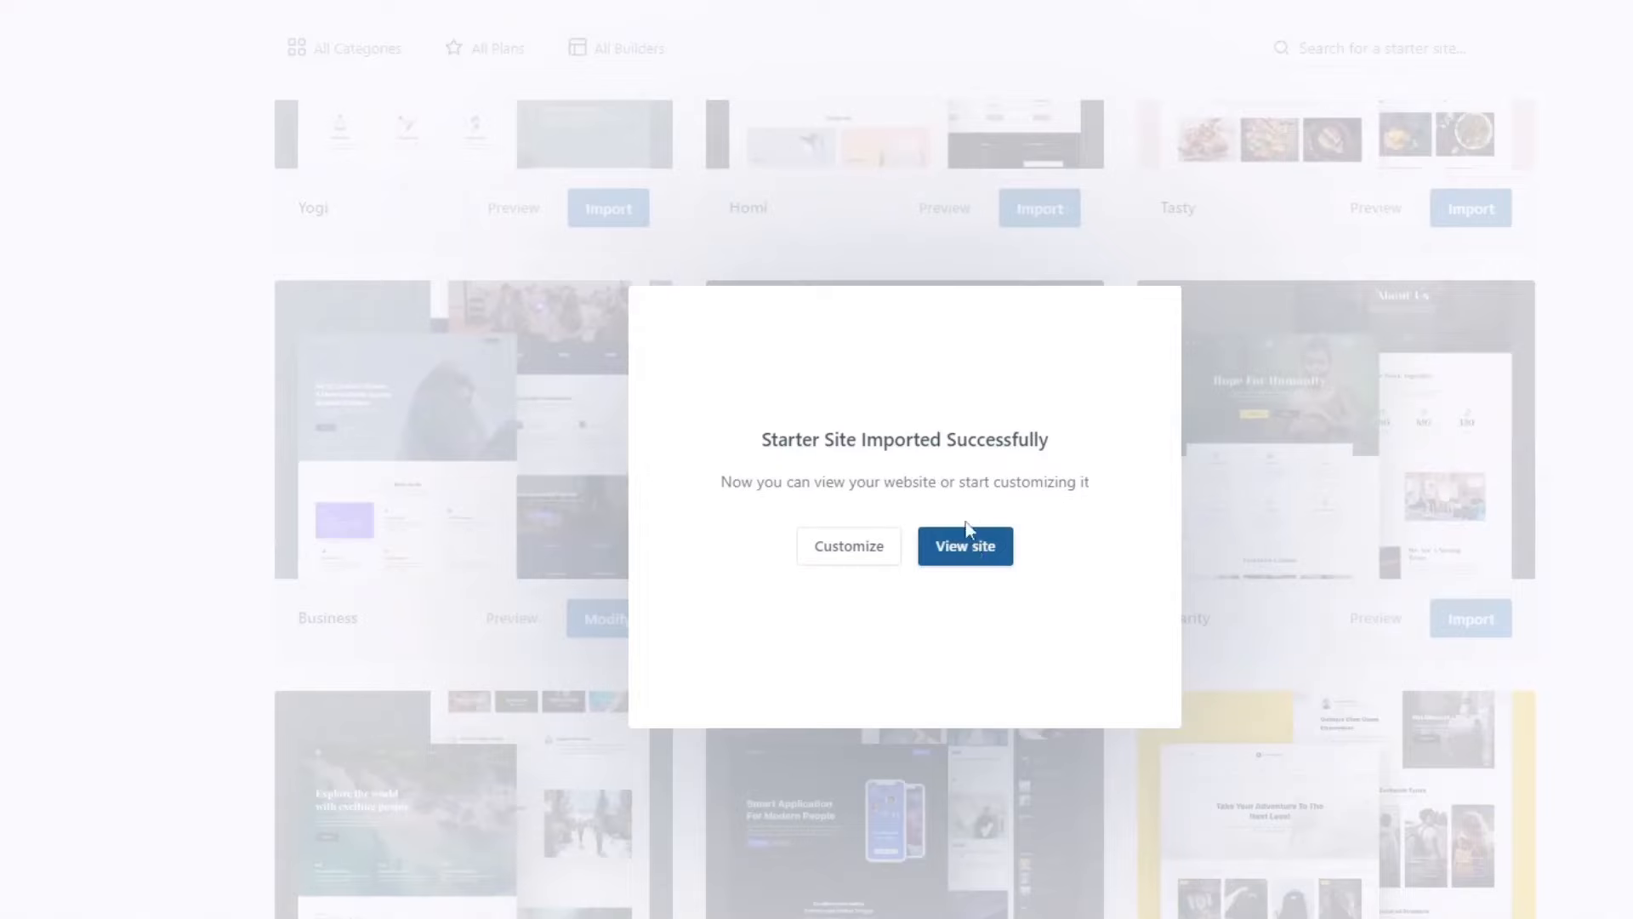
Step: Open the newly imported site and scroll down through the homepage sections
left_click(966, 553)
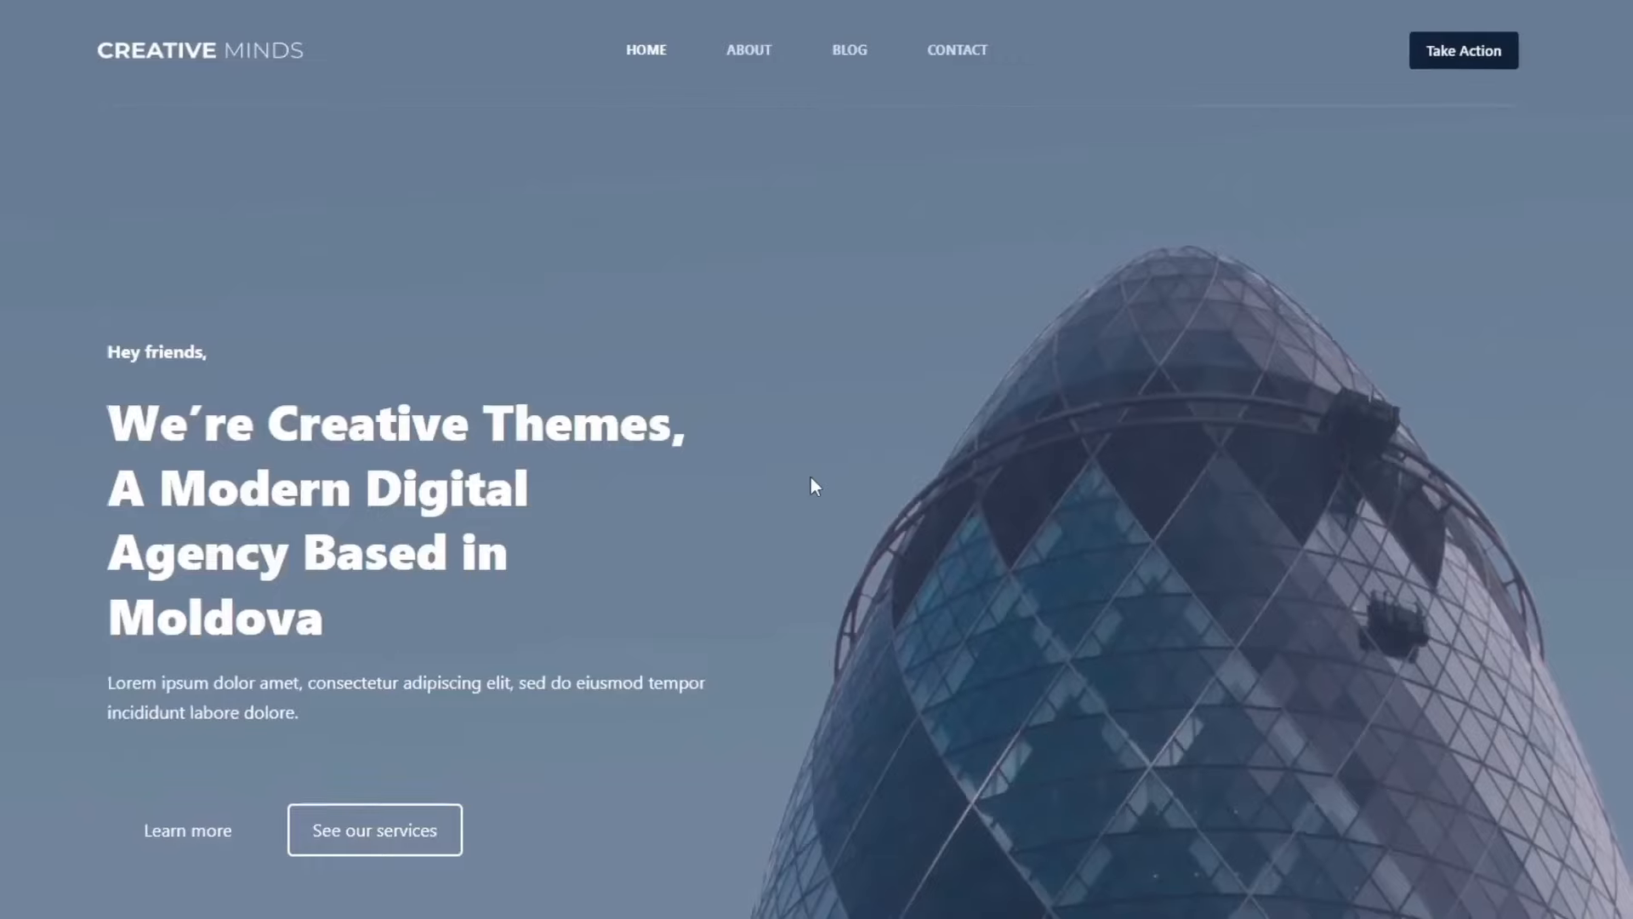
scroll(769, 538, "down", 10)
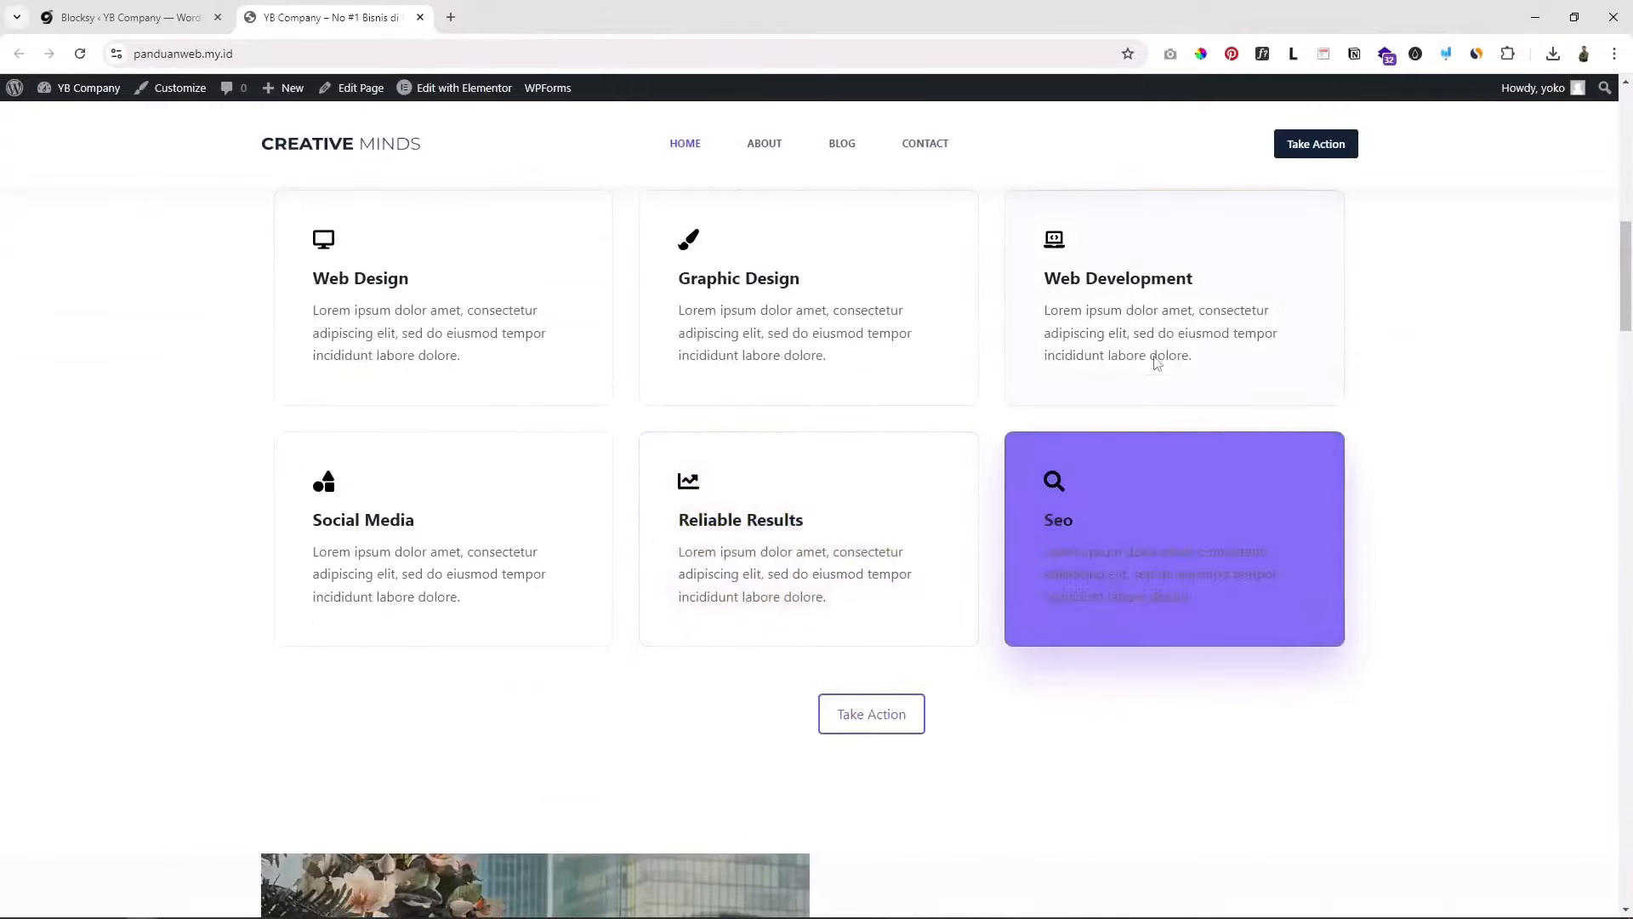
scroll(555, 616, "down", 5)
scroll(558, 627, "down", 10)
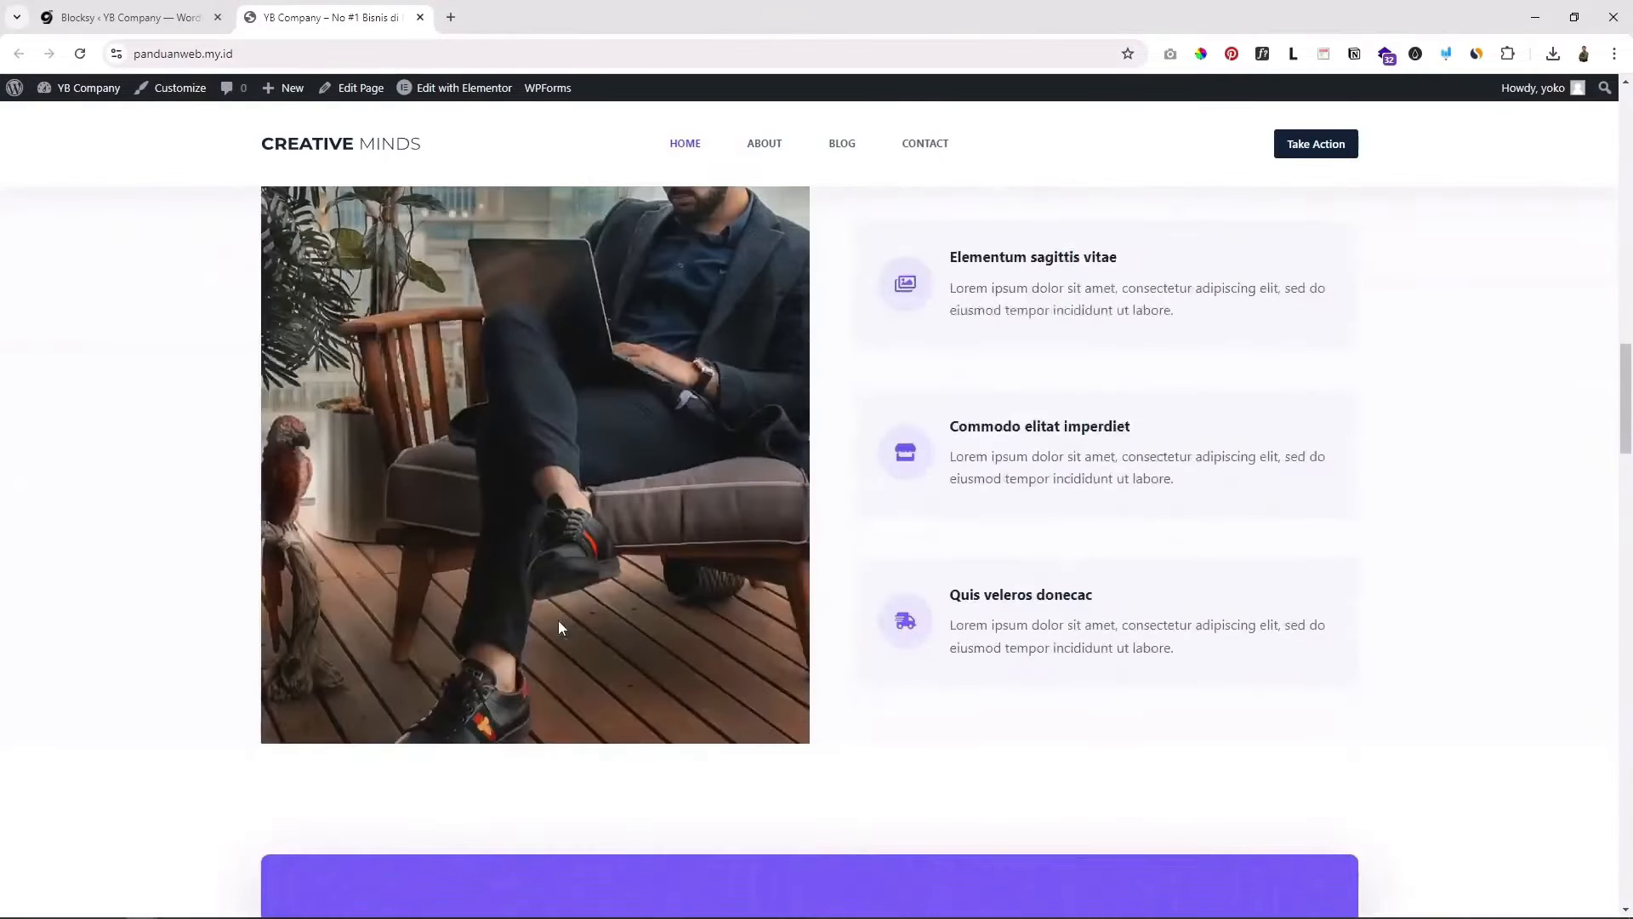
scroll(553, 627, "down", 5)
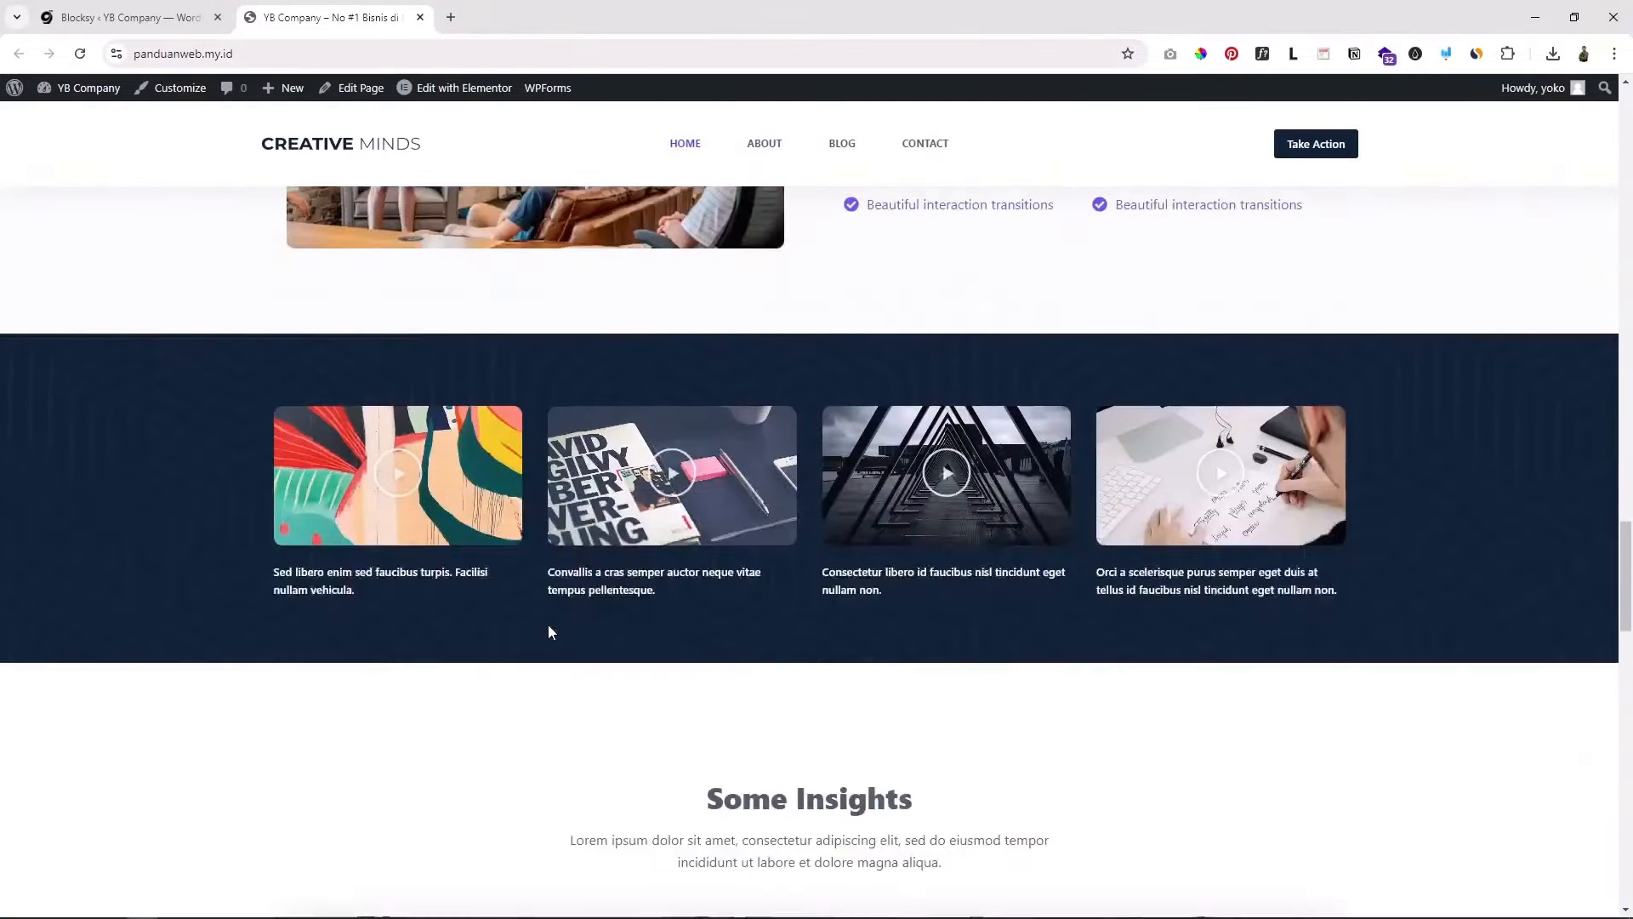
scroll(1139, 747, "down", 5)
scroll(1146, 746, "down", 9)
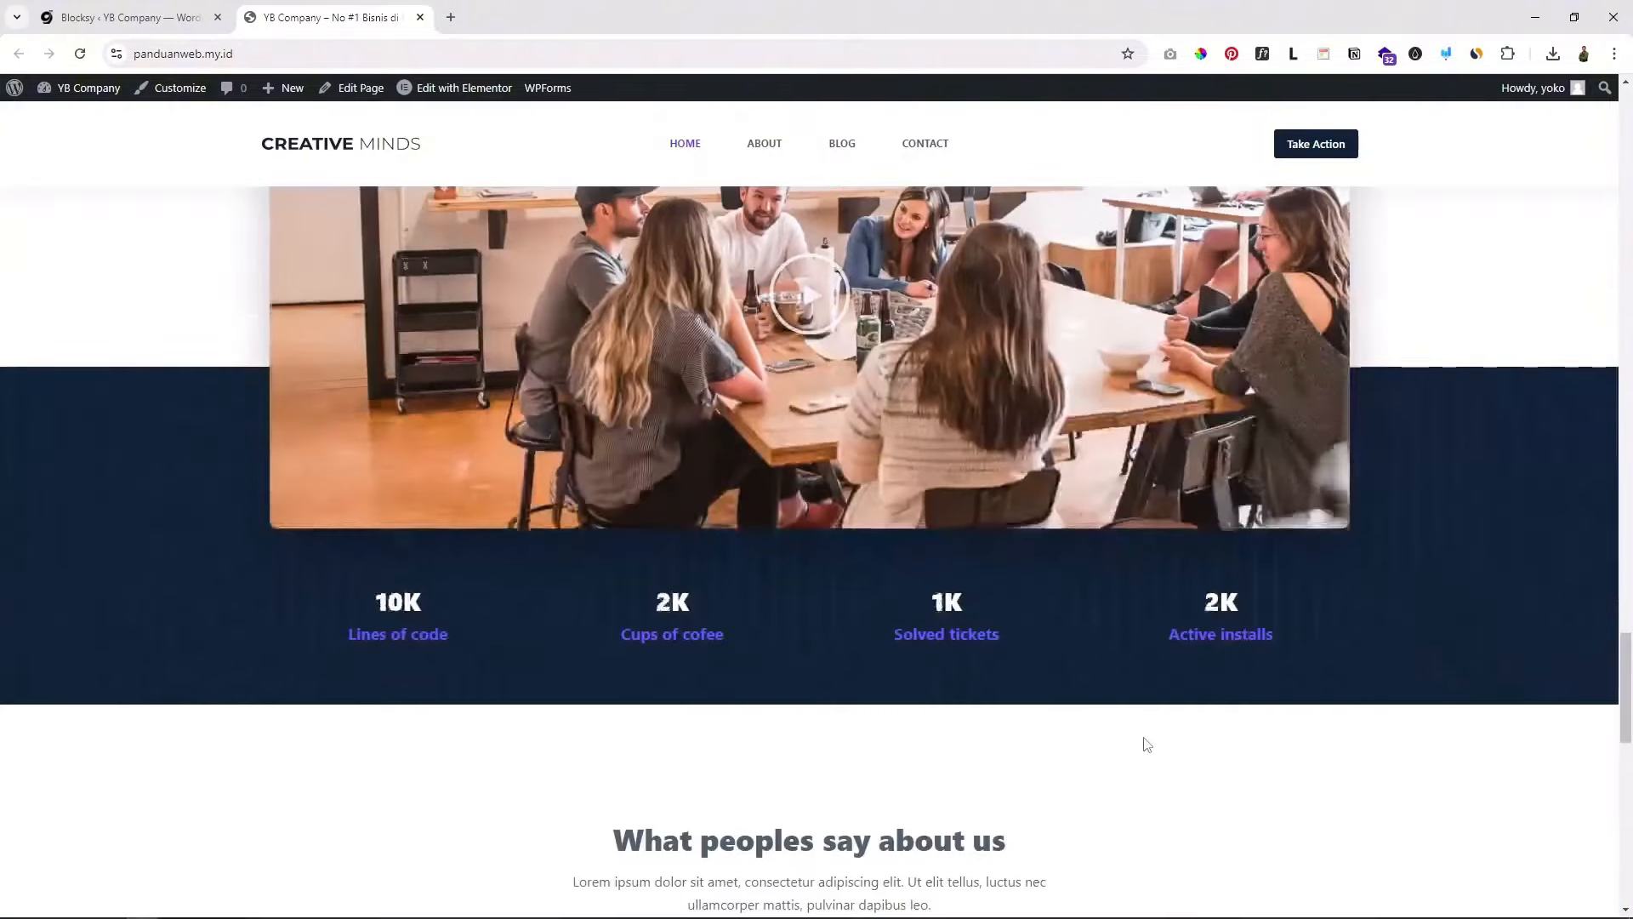
left_click_drag(1623, 758, 1527, 244)
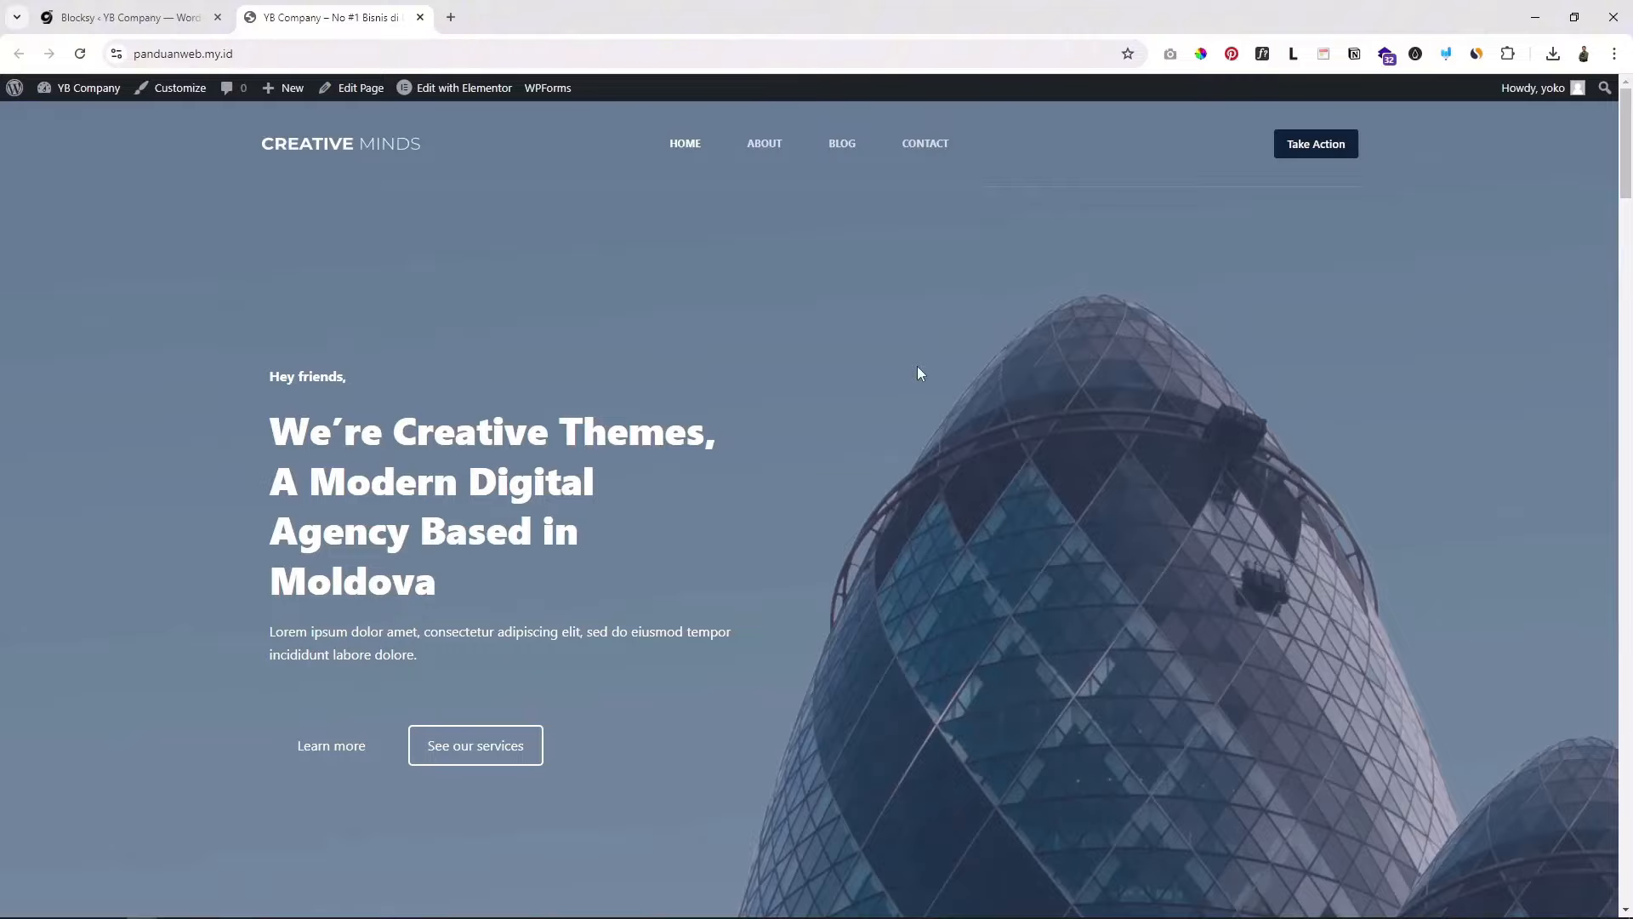
scroll(616, 569, "down", 9)
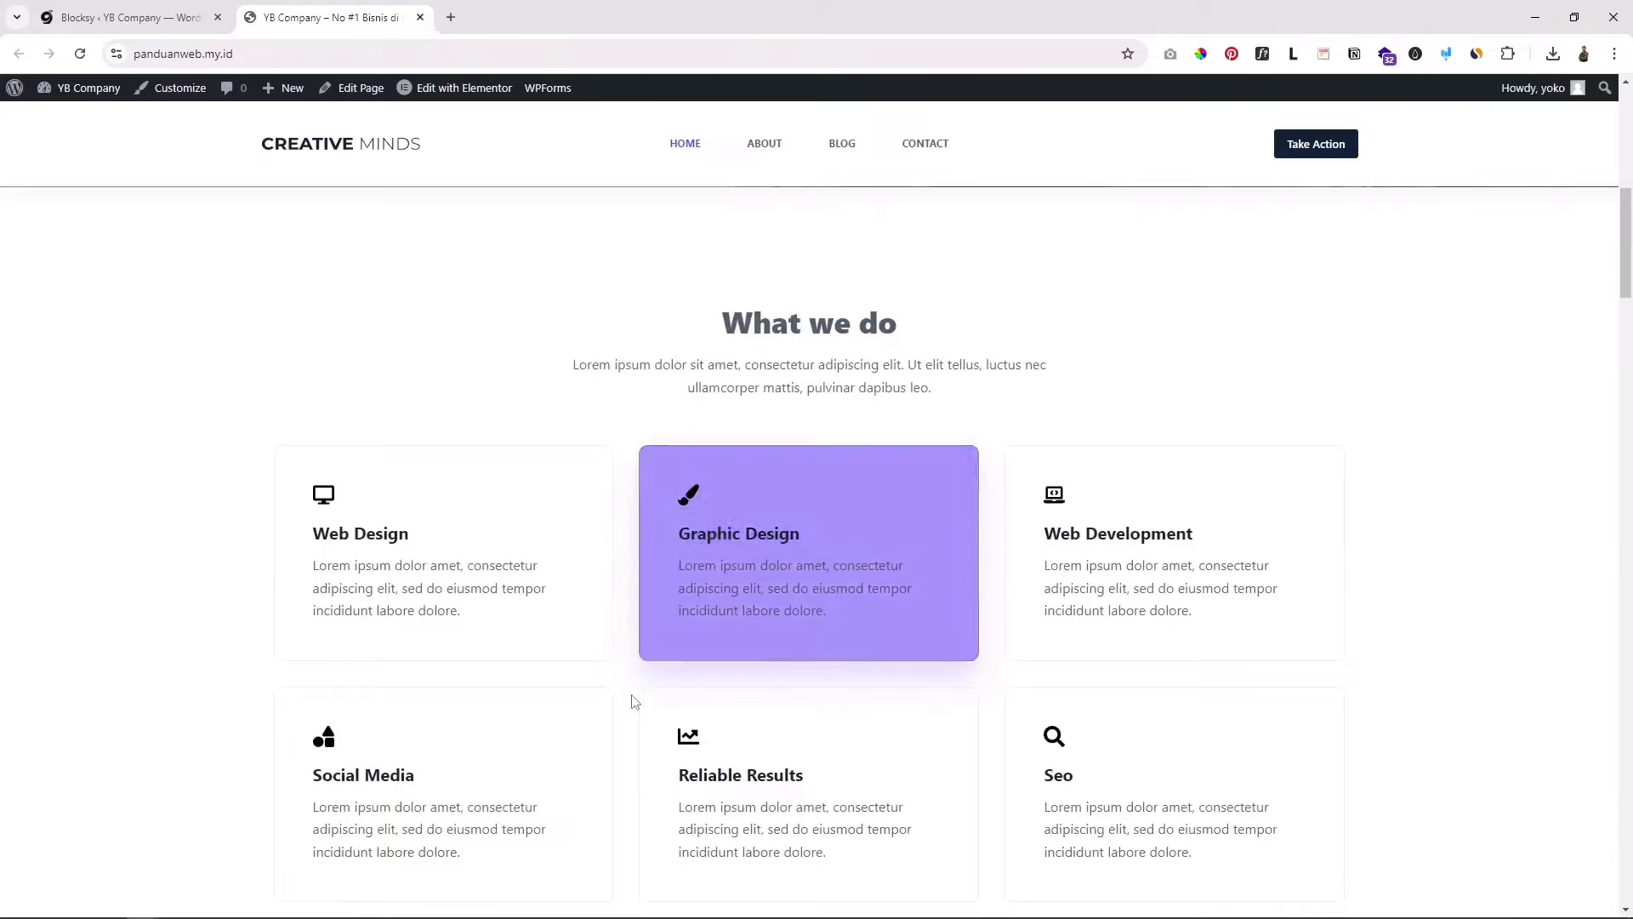
scroll(630, 709, "down", 4)
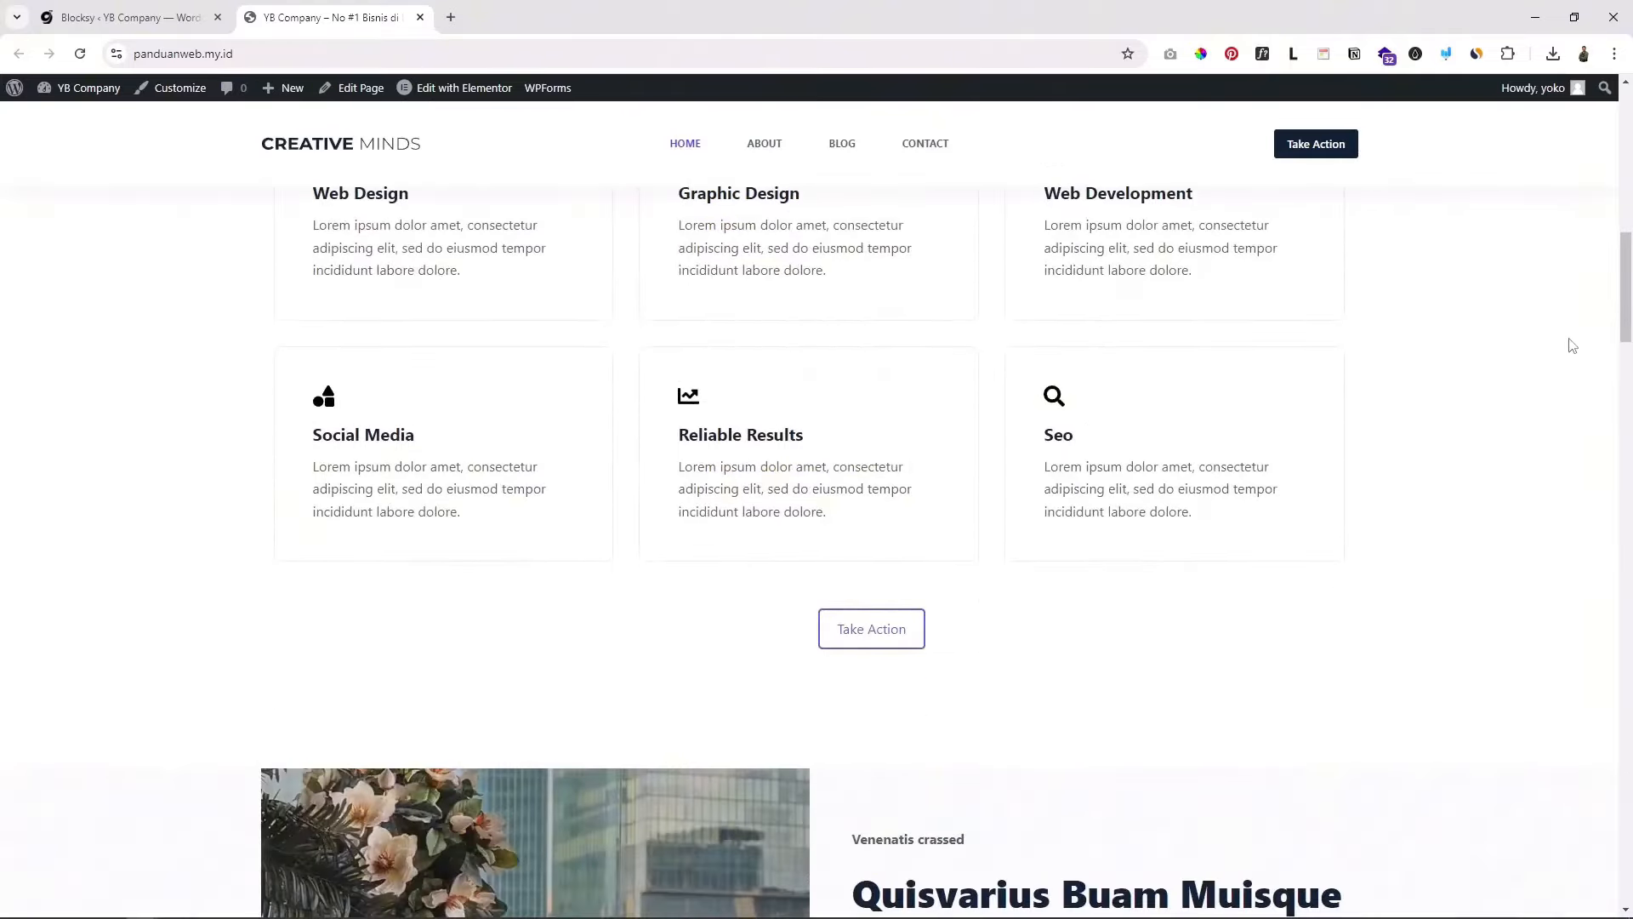
left_click_drag(1623, 323, 1607, 178)
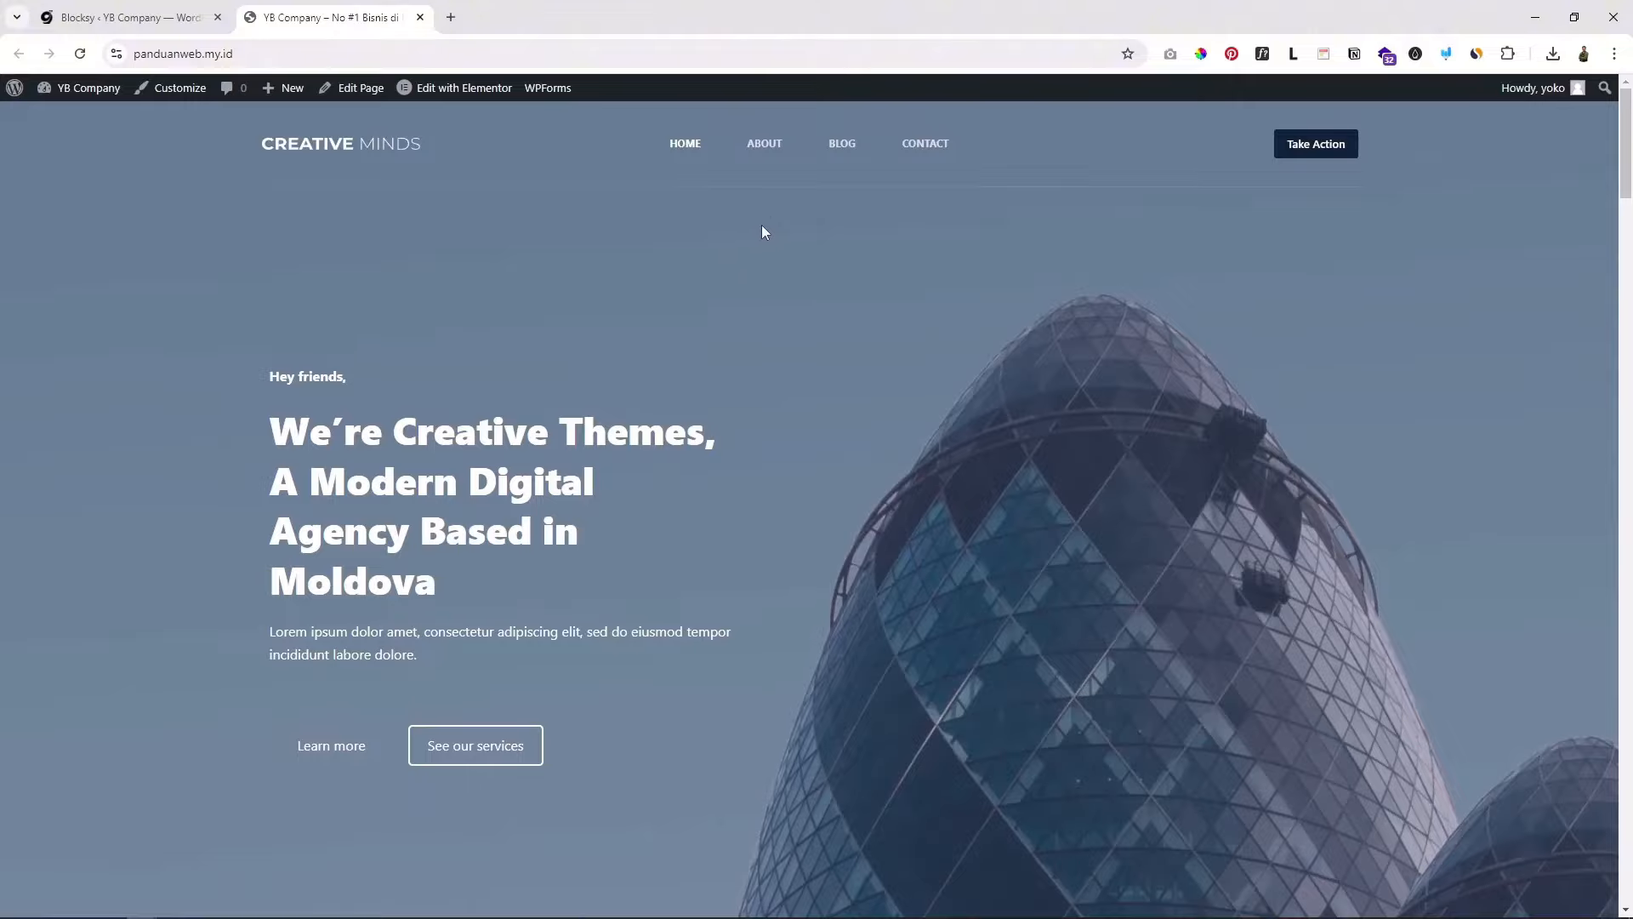
Step: Scroll back and forth across the homepage to check the header and footer
scroll(766, 221, "down", 2)
scroll(392, 153, "up", 2)
scroll(903, 473, "down", 10)
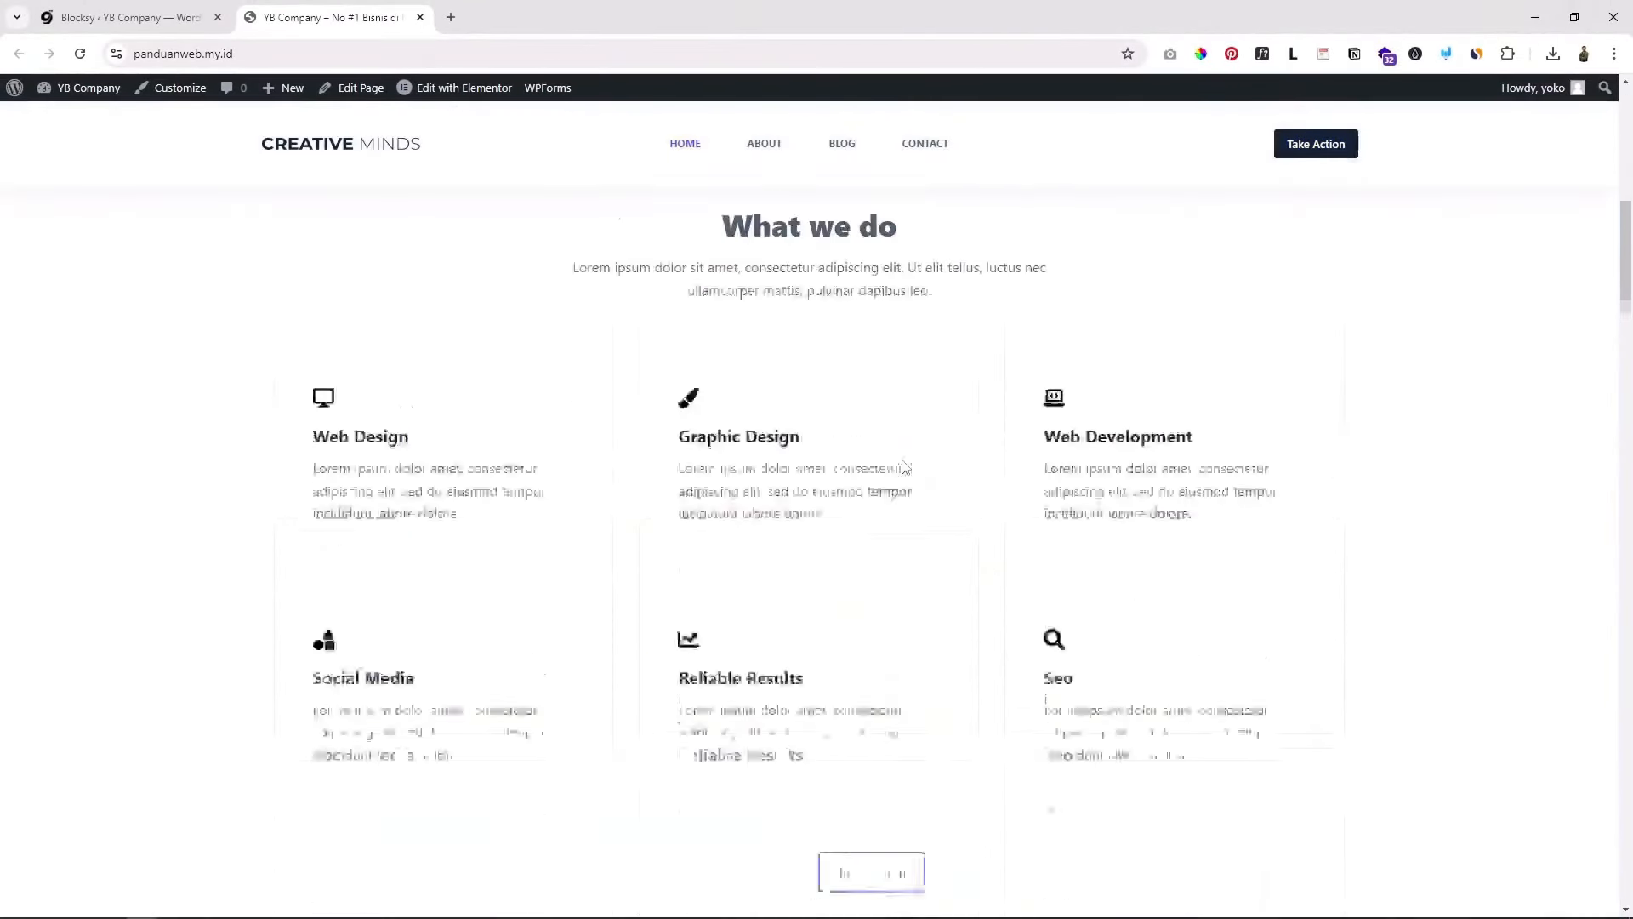
scroll(864, 230, "up", 3)
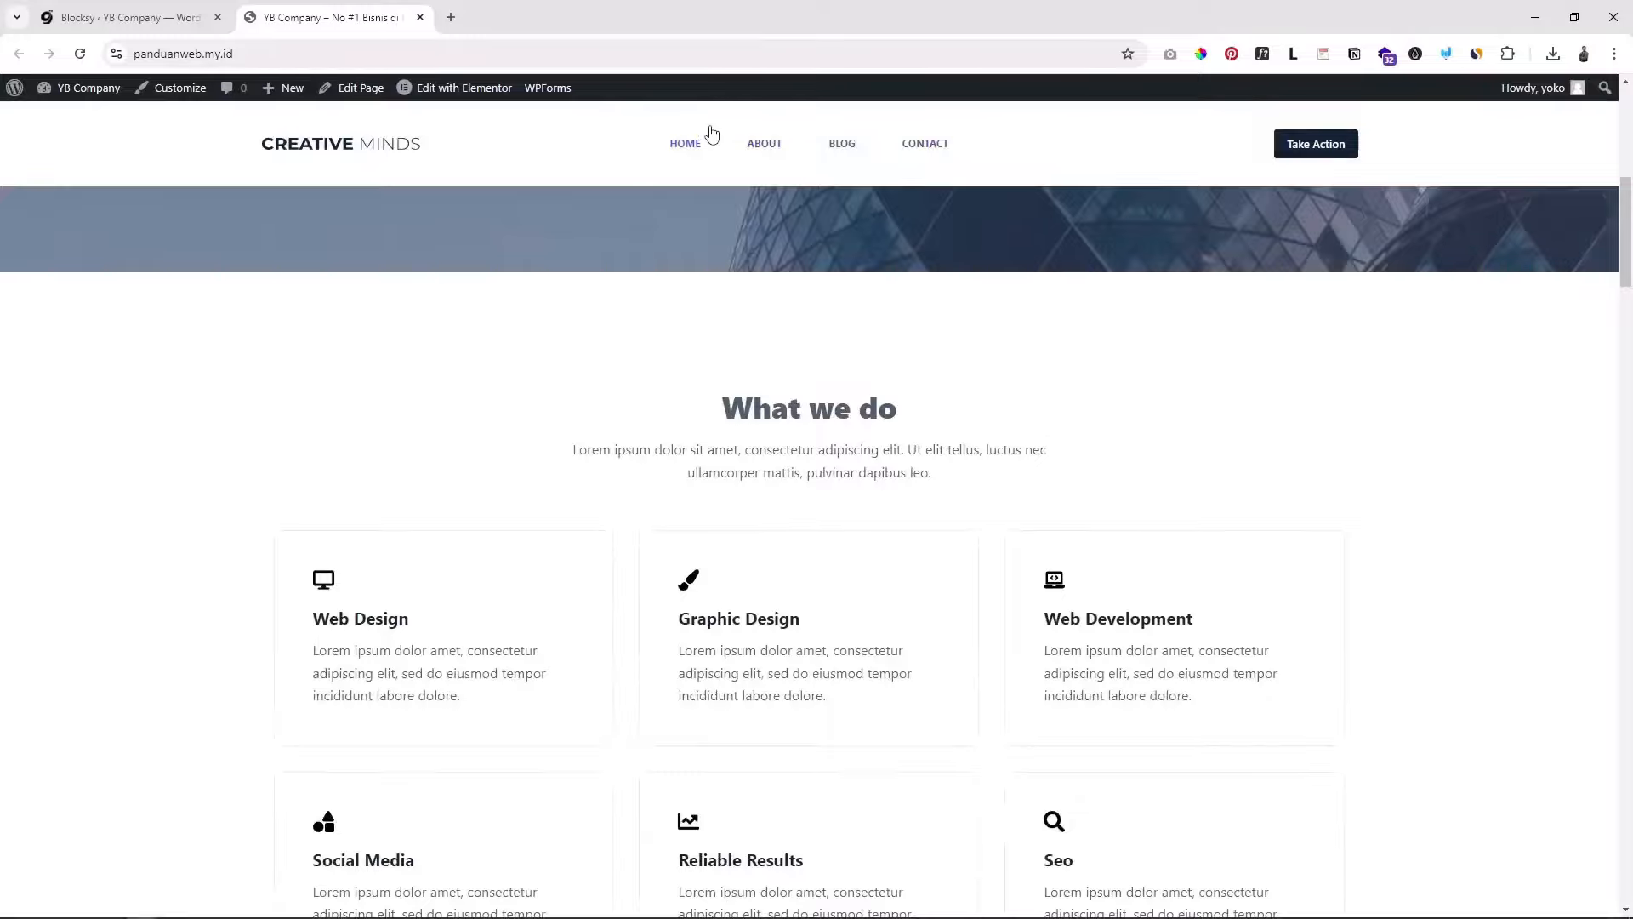
scroll(925, 248, "up", 4)
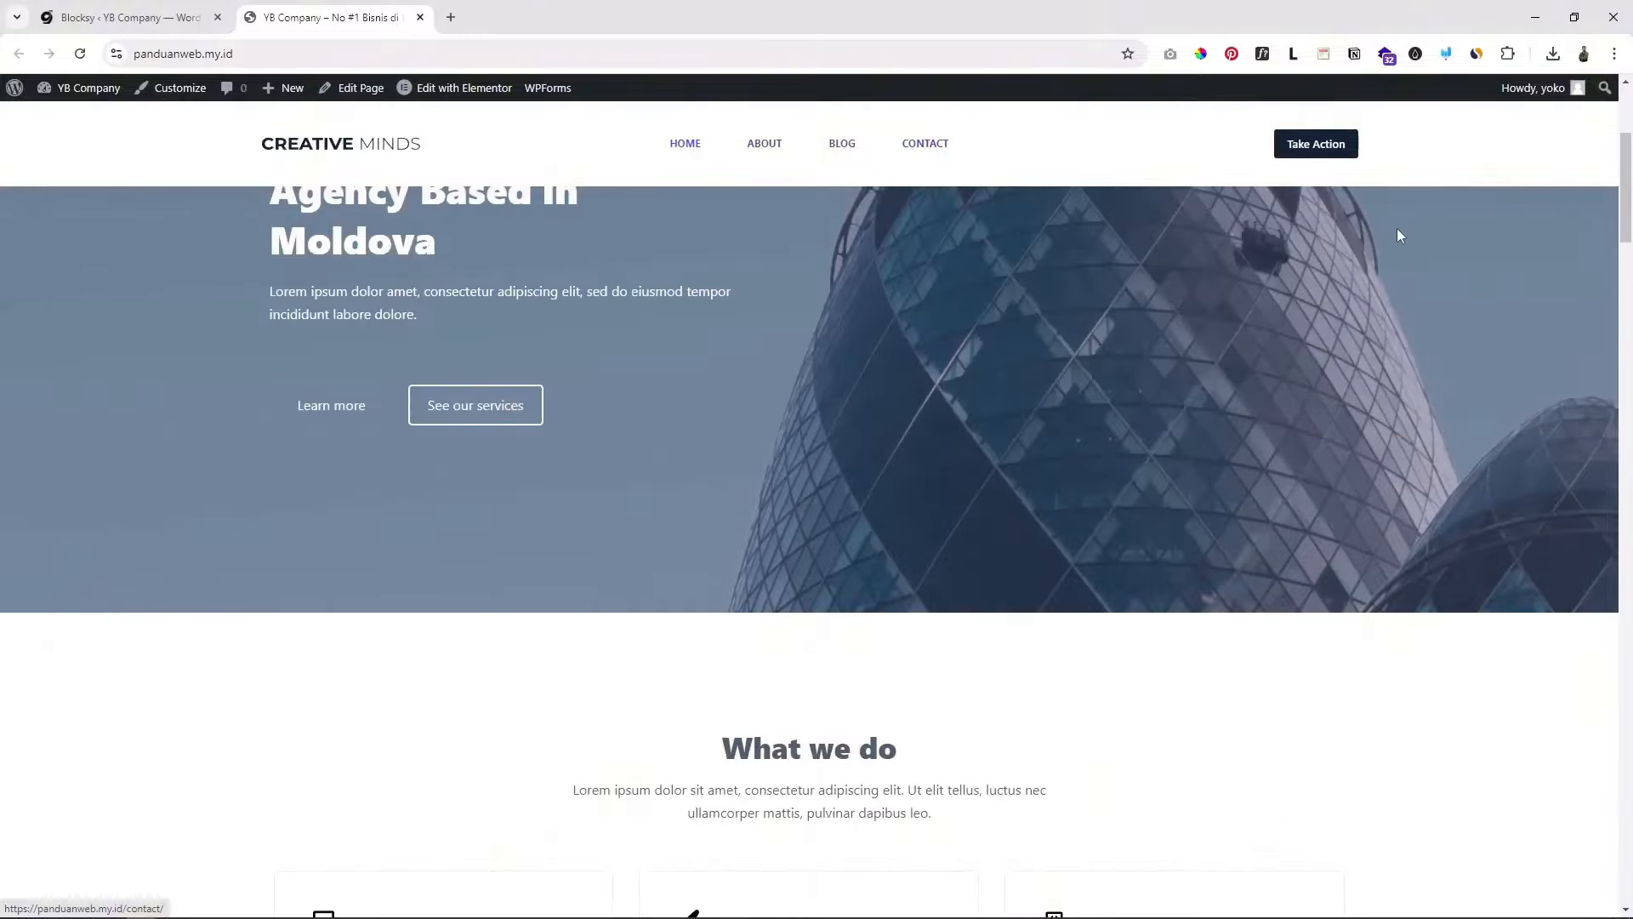
left_click_drag(1613, 189, 1615, 881)
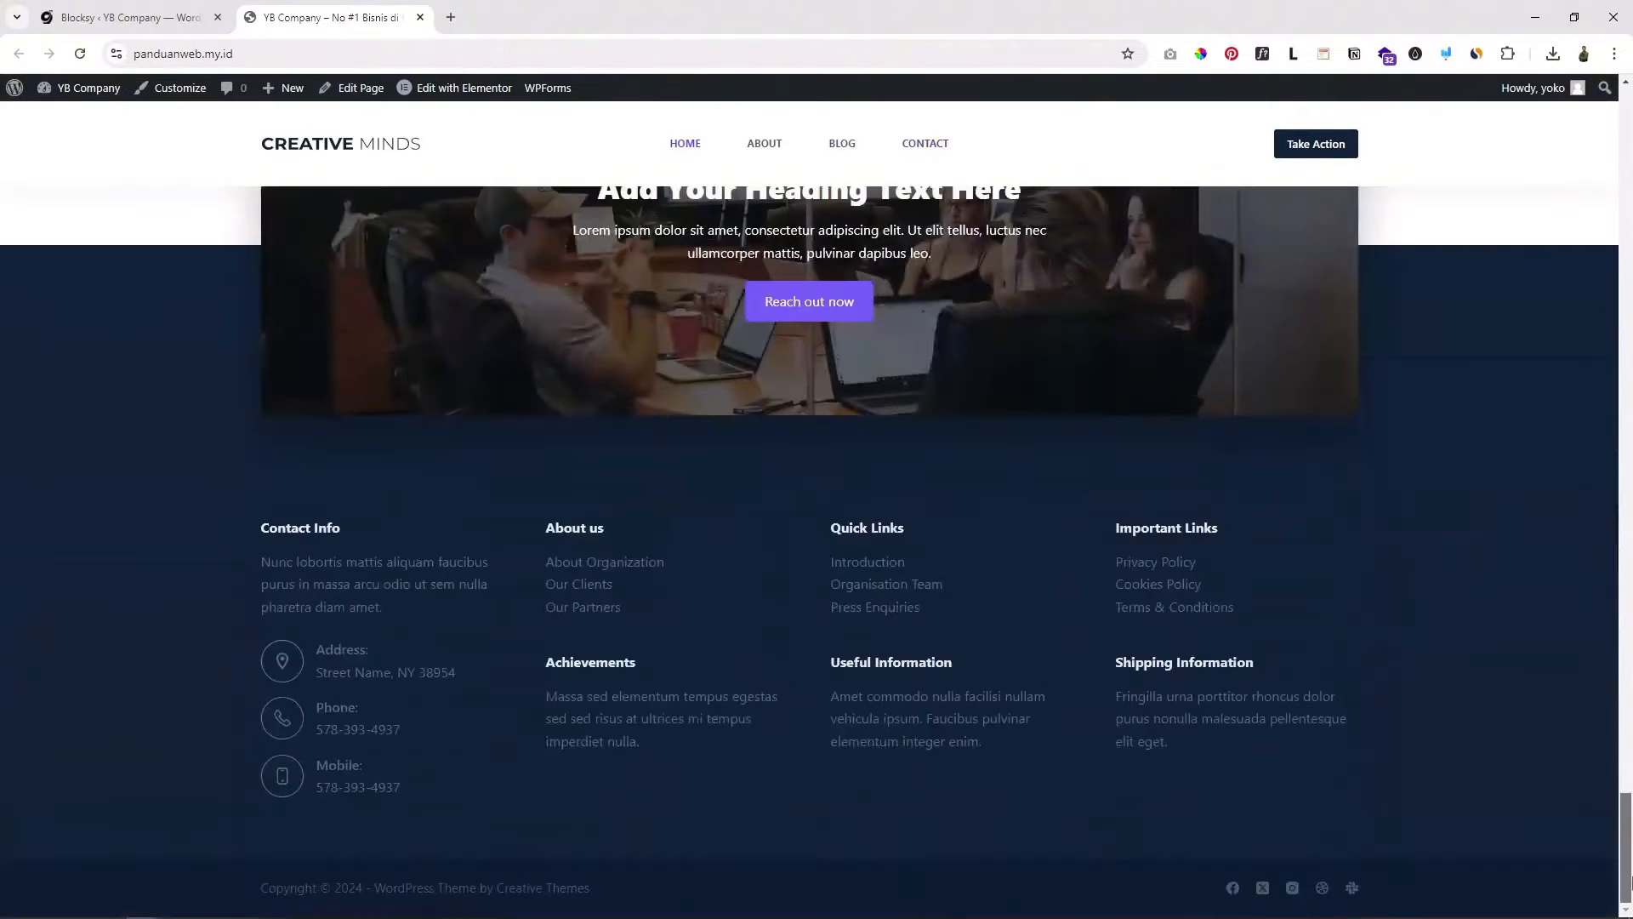
scroll(1310, 685, "up", 4)
scroll(675, 704, "down", 3)
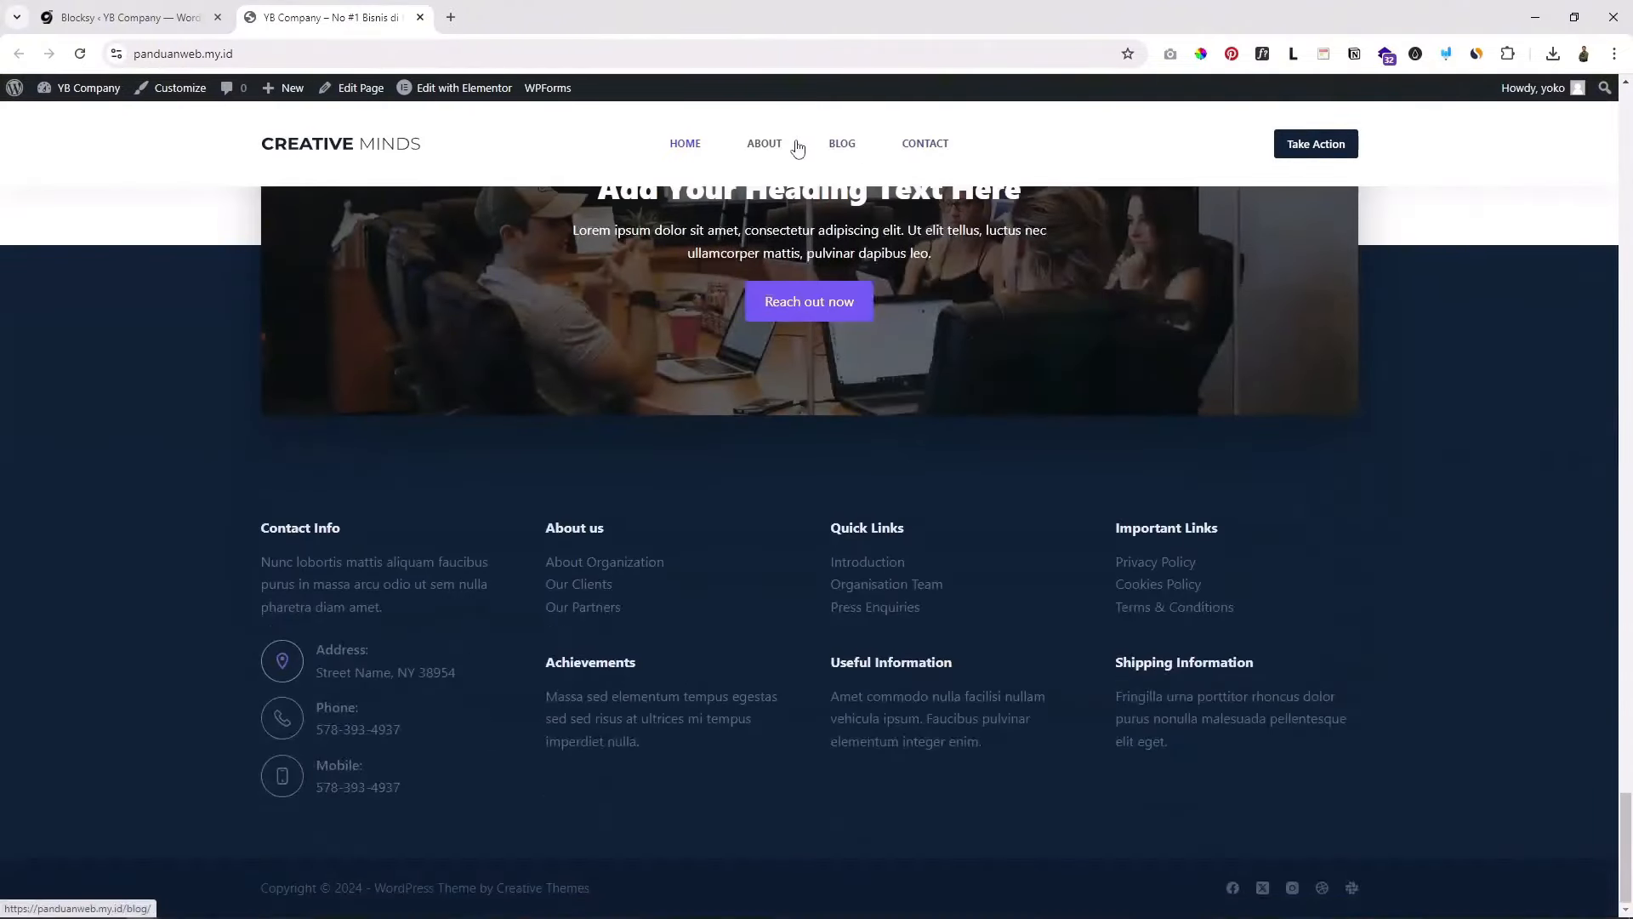
scroll(309, 378, "up", 2)
scroll(323, 519, "down", 2)
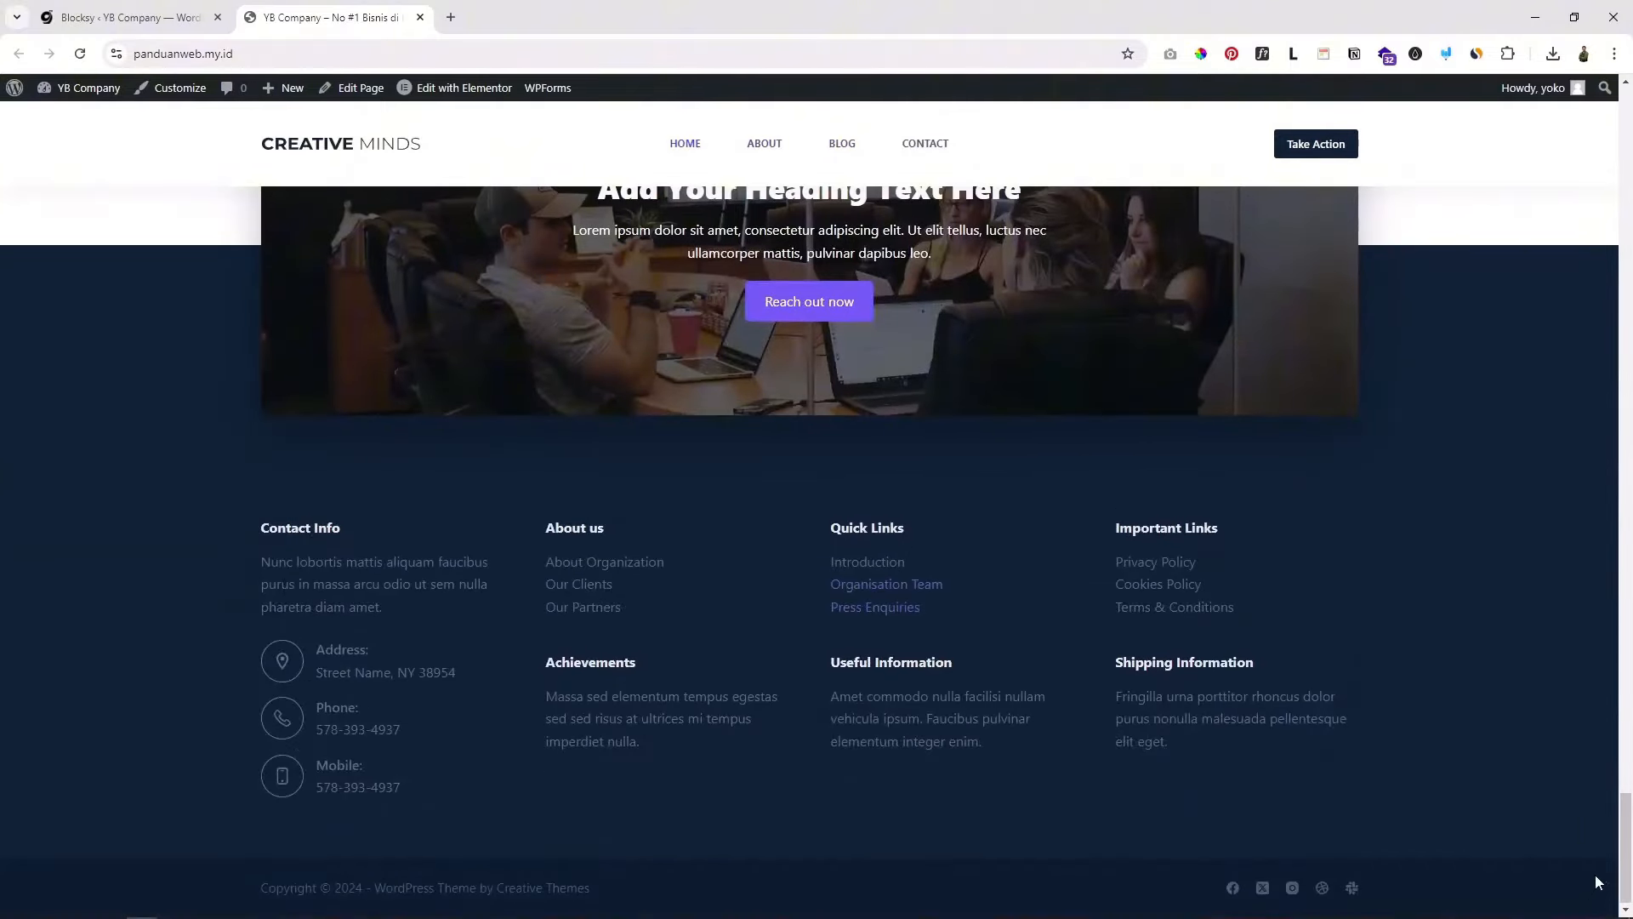
left_click_drag(1622, 886, 1623, 170)
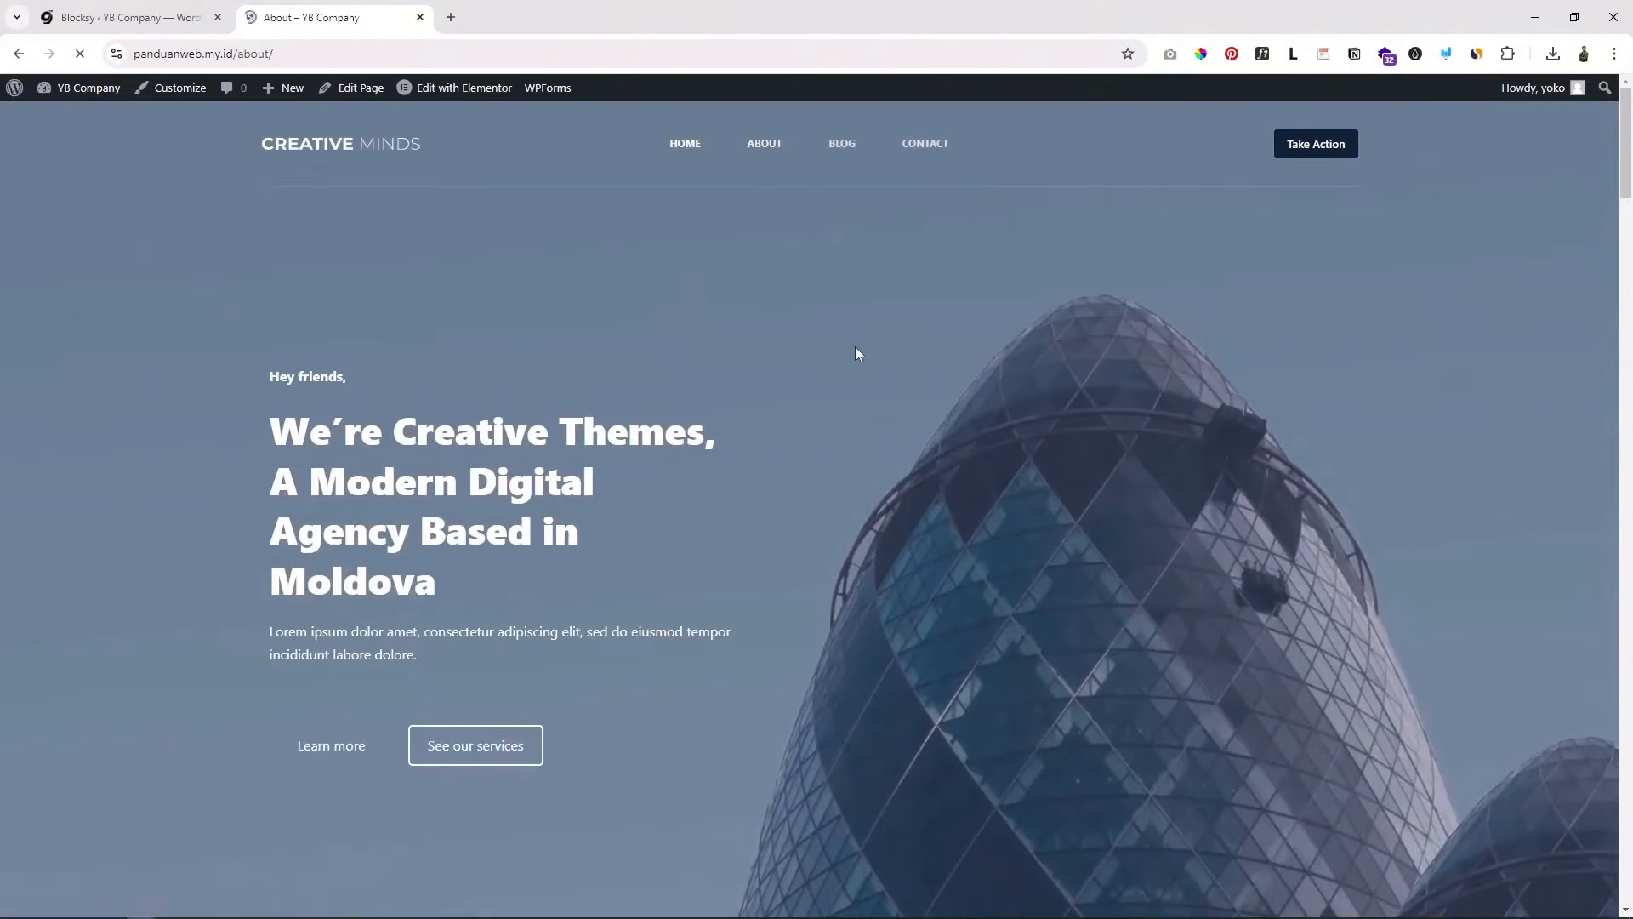
scroll(855, 353, "down", 1)
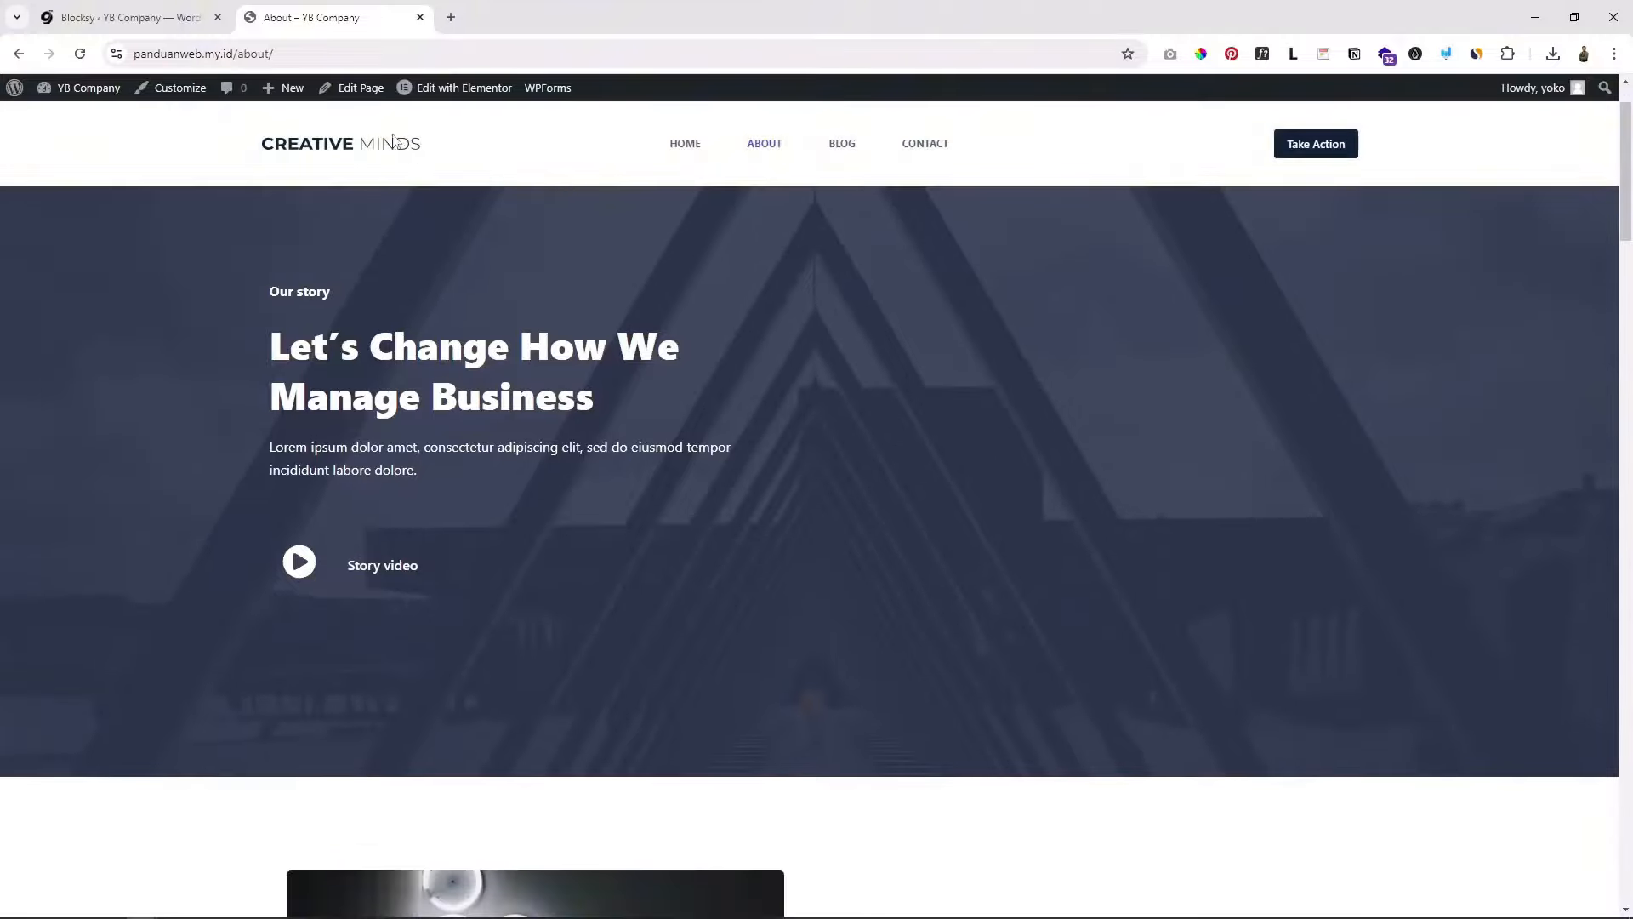
scroll(706, 208, "up", 1)
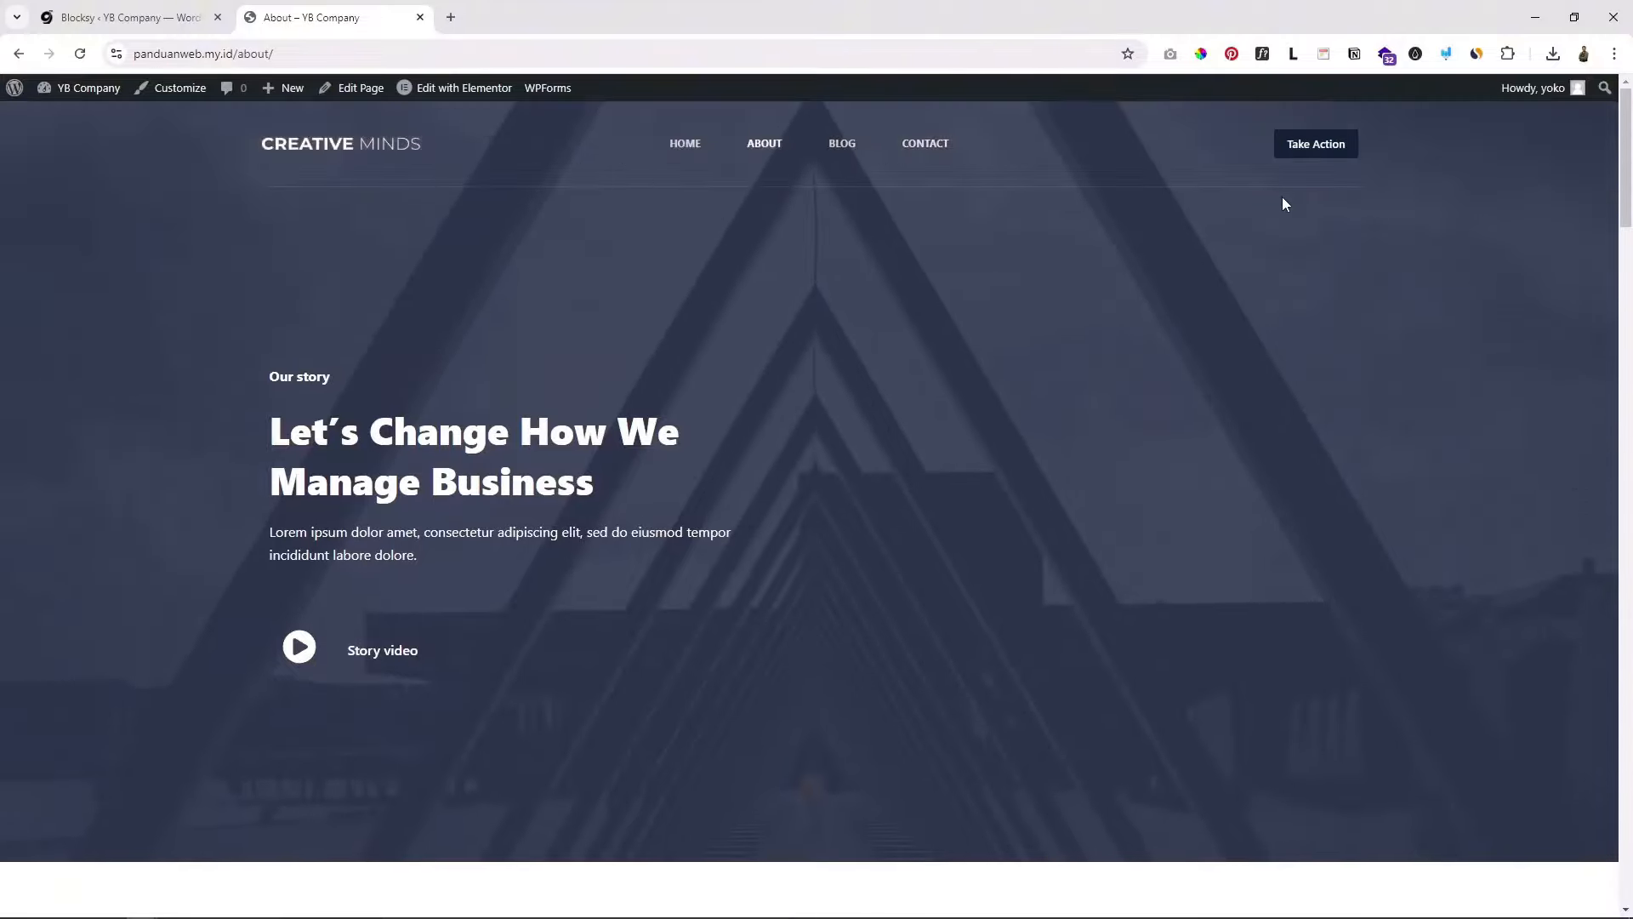
scroll(1285, 203, "down", 1)
left_click_drag(1625, 185, 1610, 872)
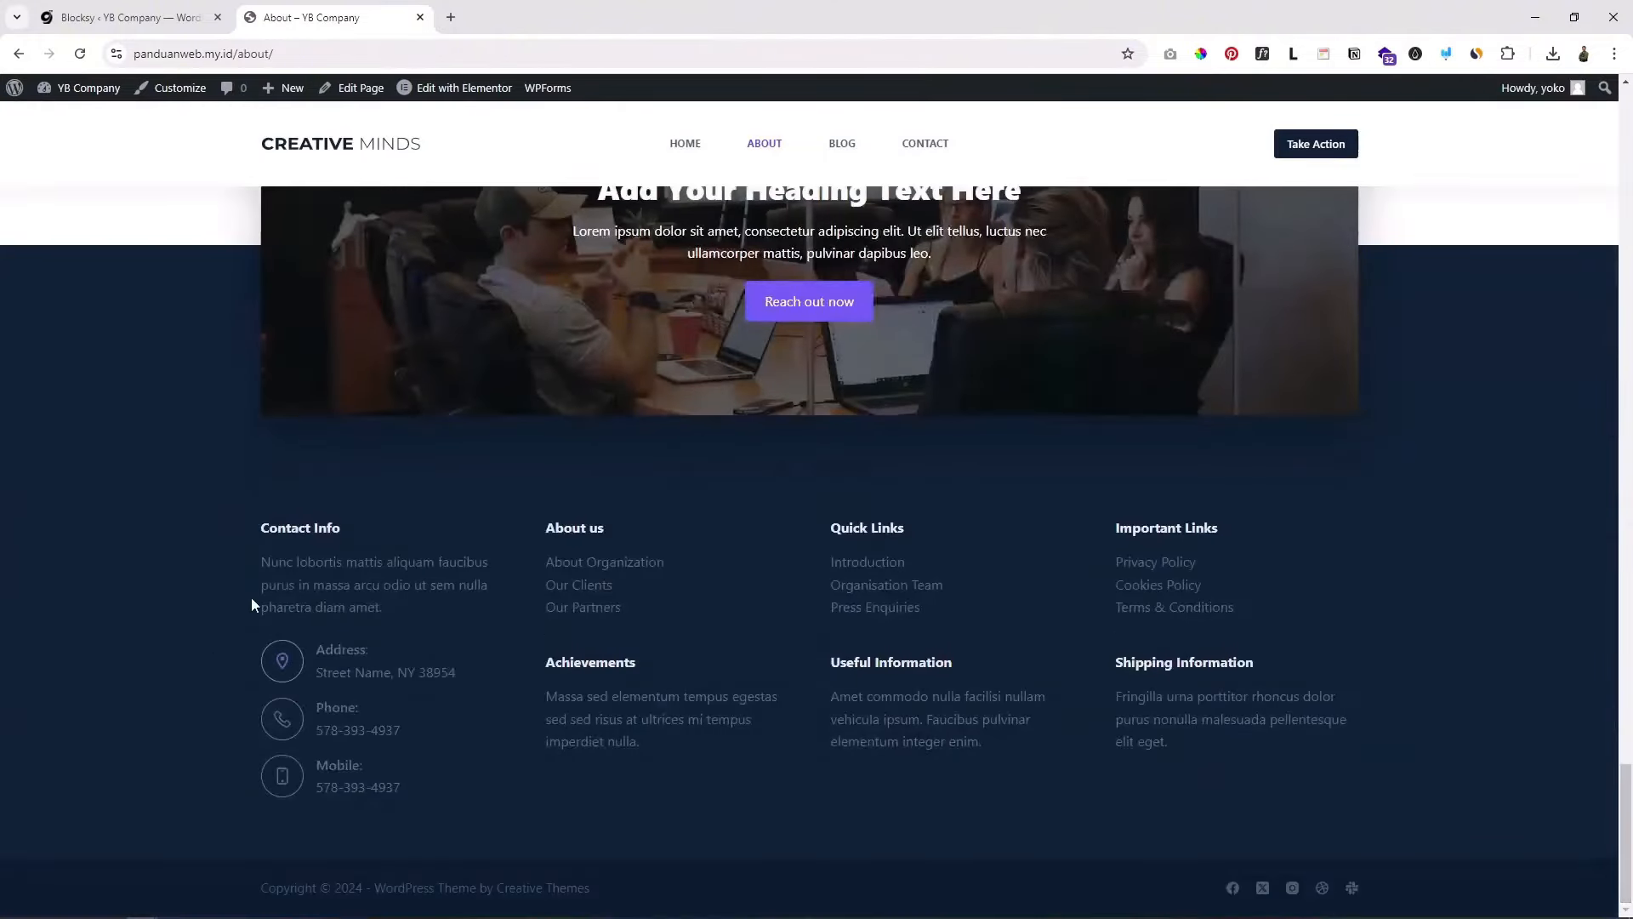
scroll(252, 594, "up", 10)
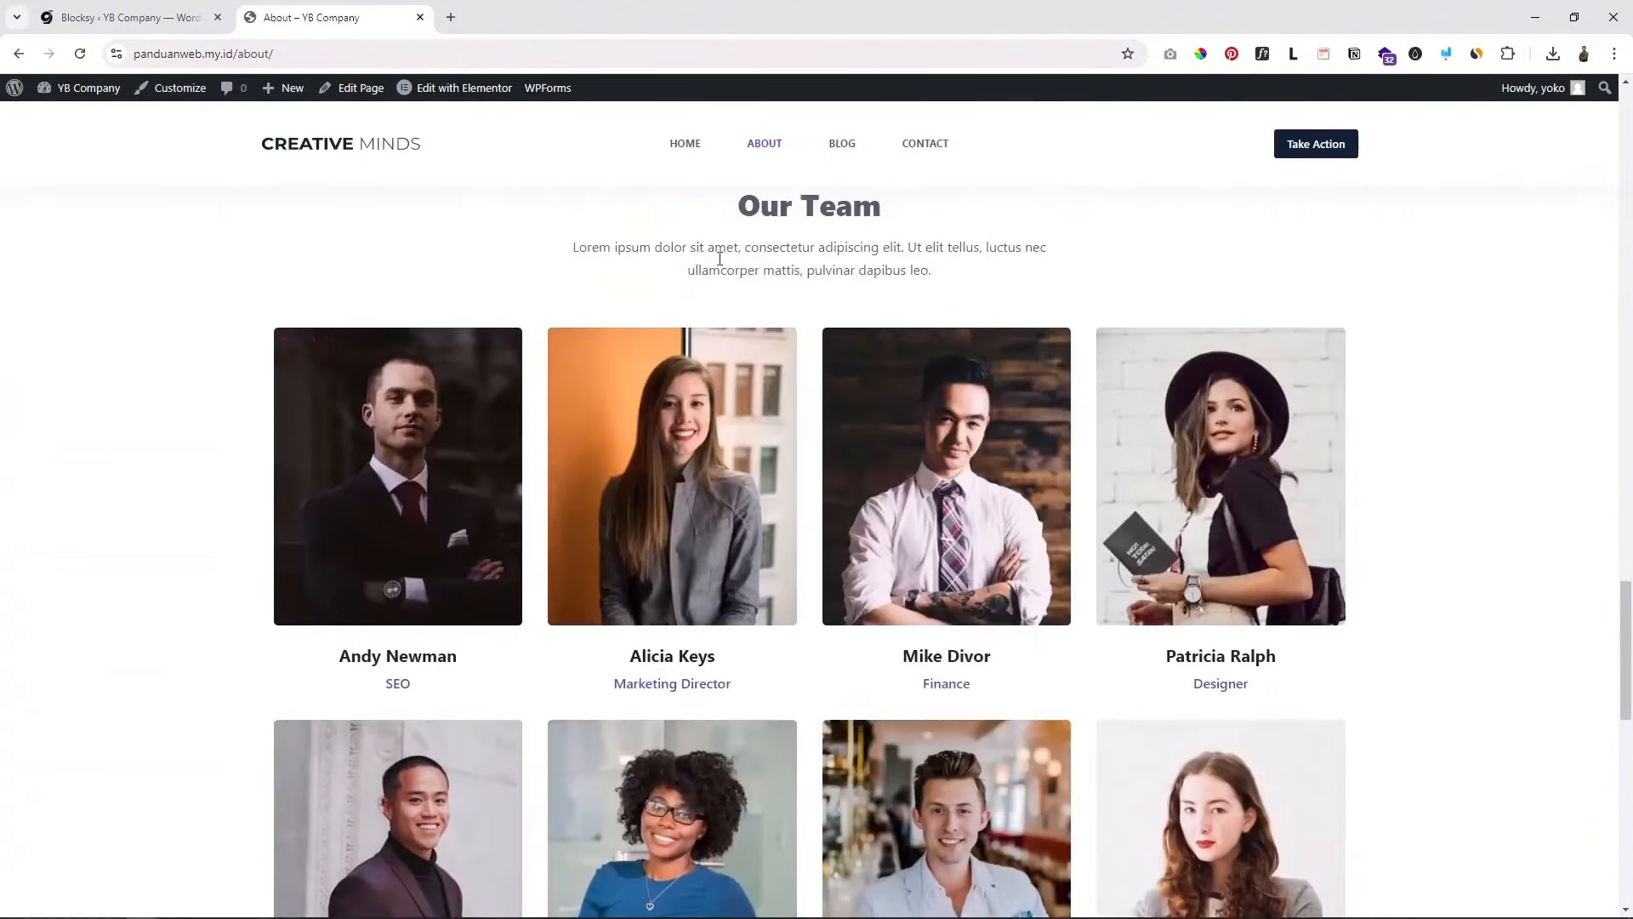
scroll(948, 499, "down", 10)
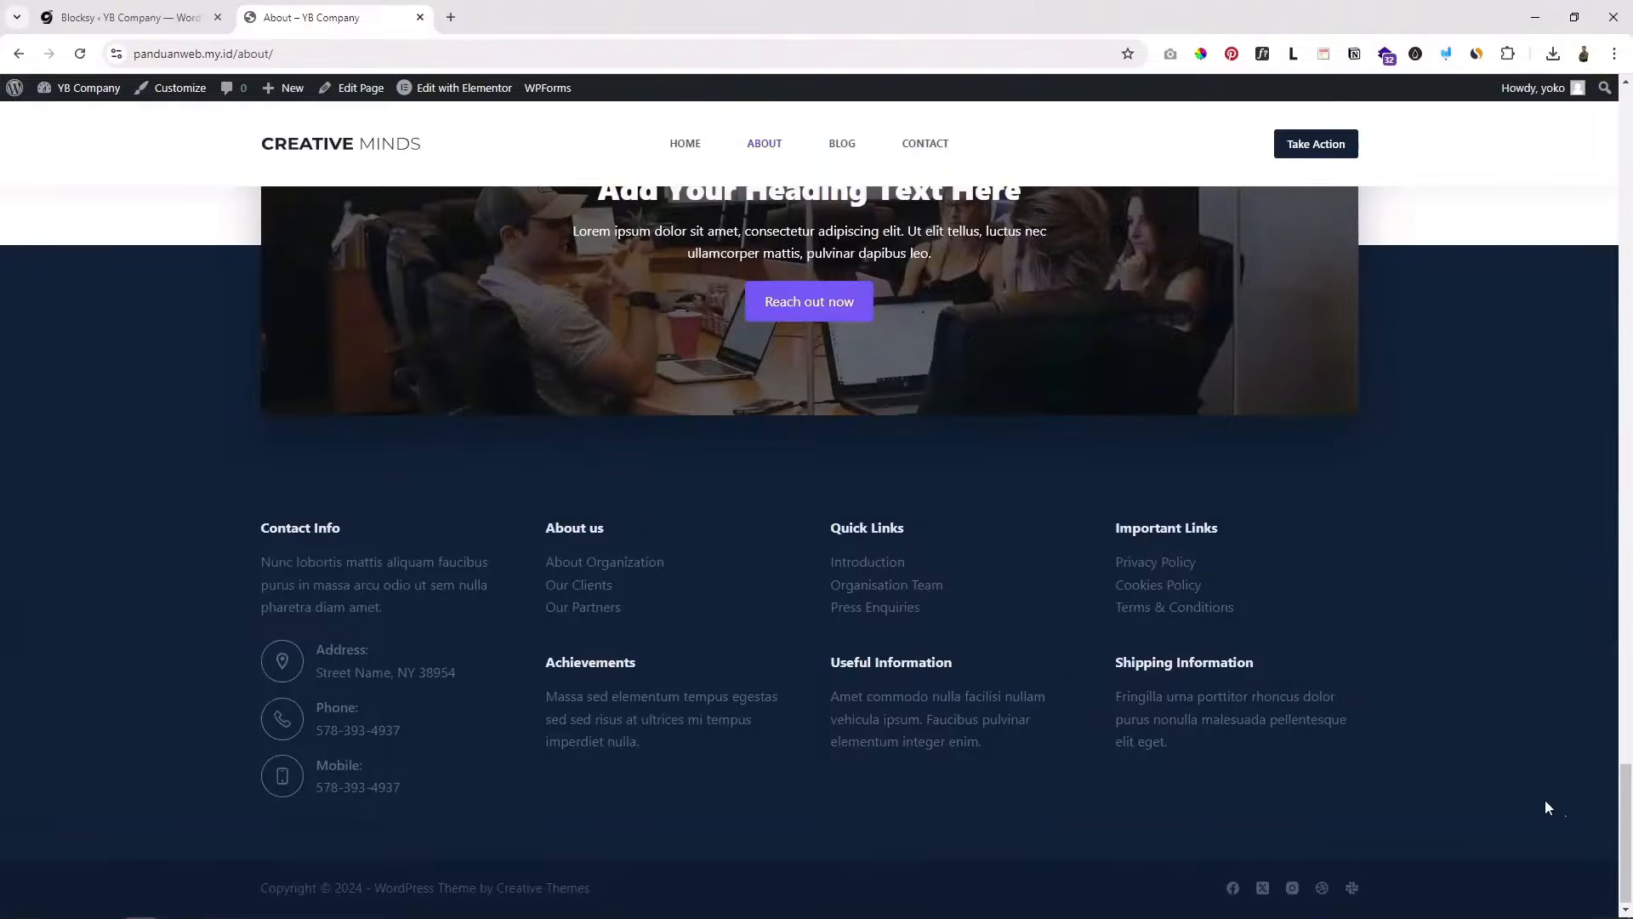
left_click_drag(1628, 845, 1582, 212)
scroll(319, 314, "up", 4)
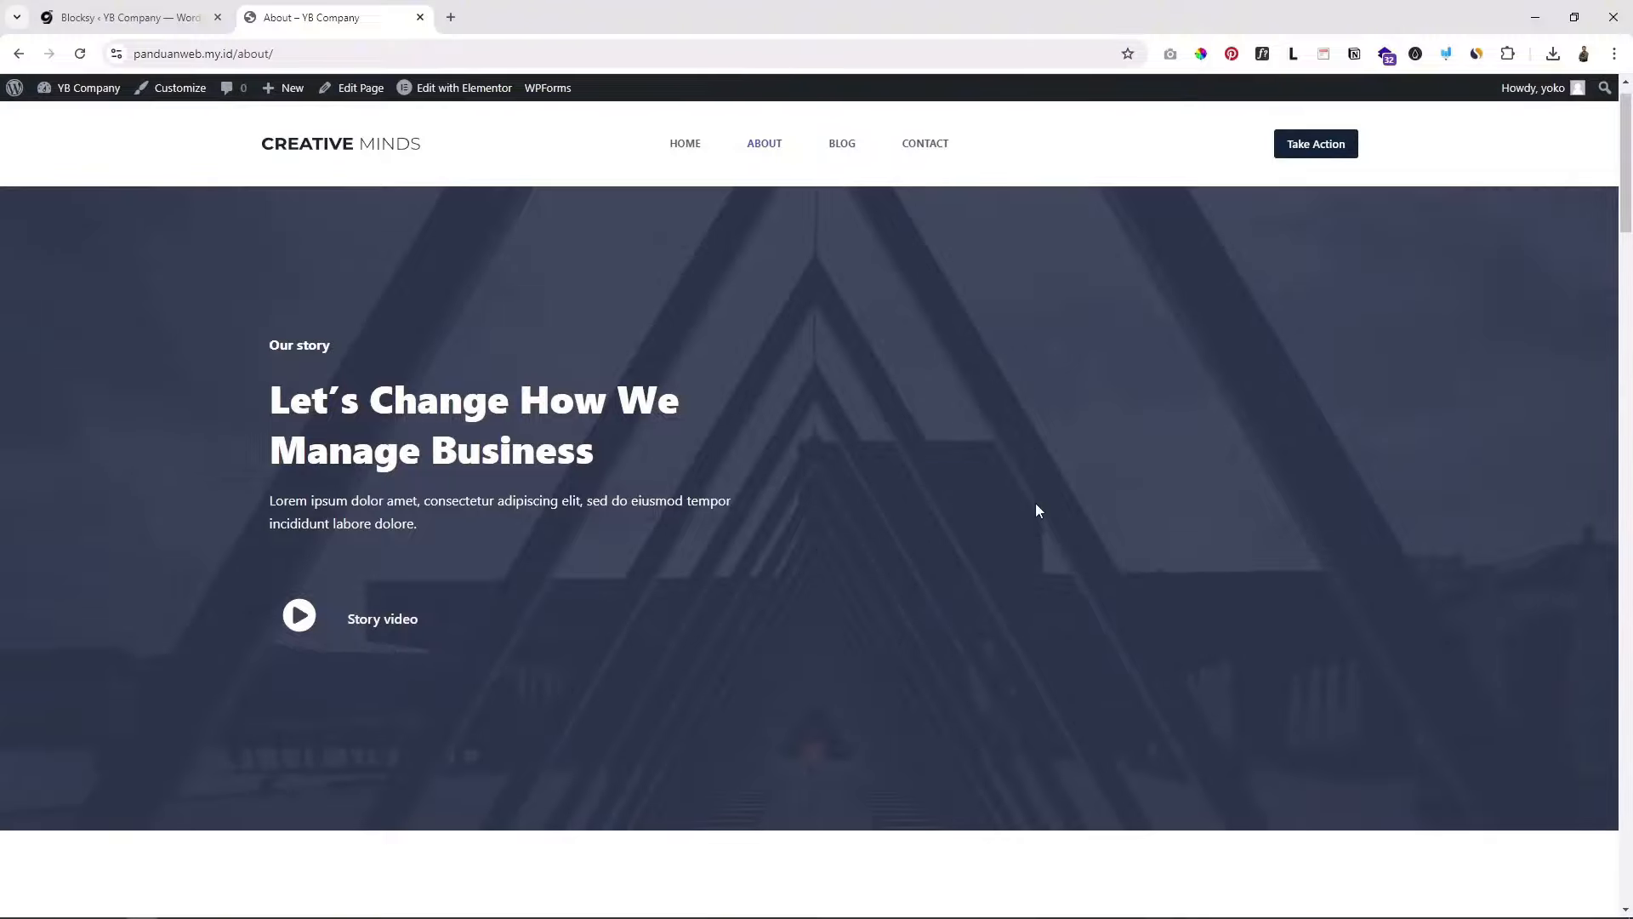
left_click_drag(1626, 191, 1527, 200)
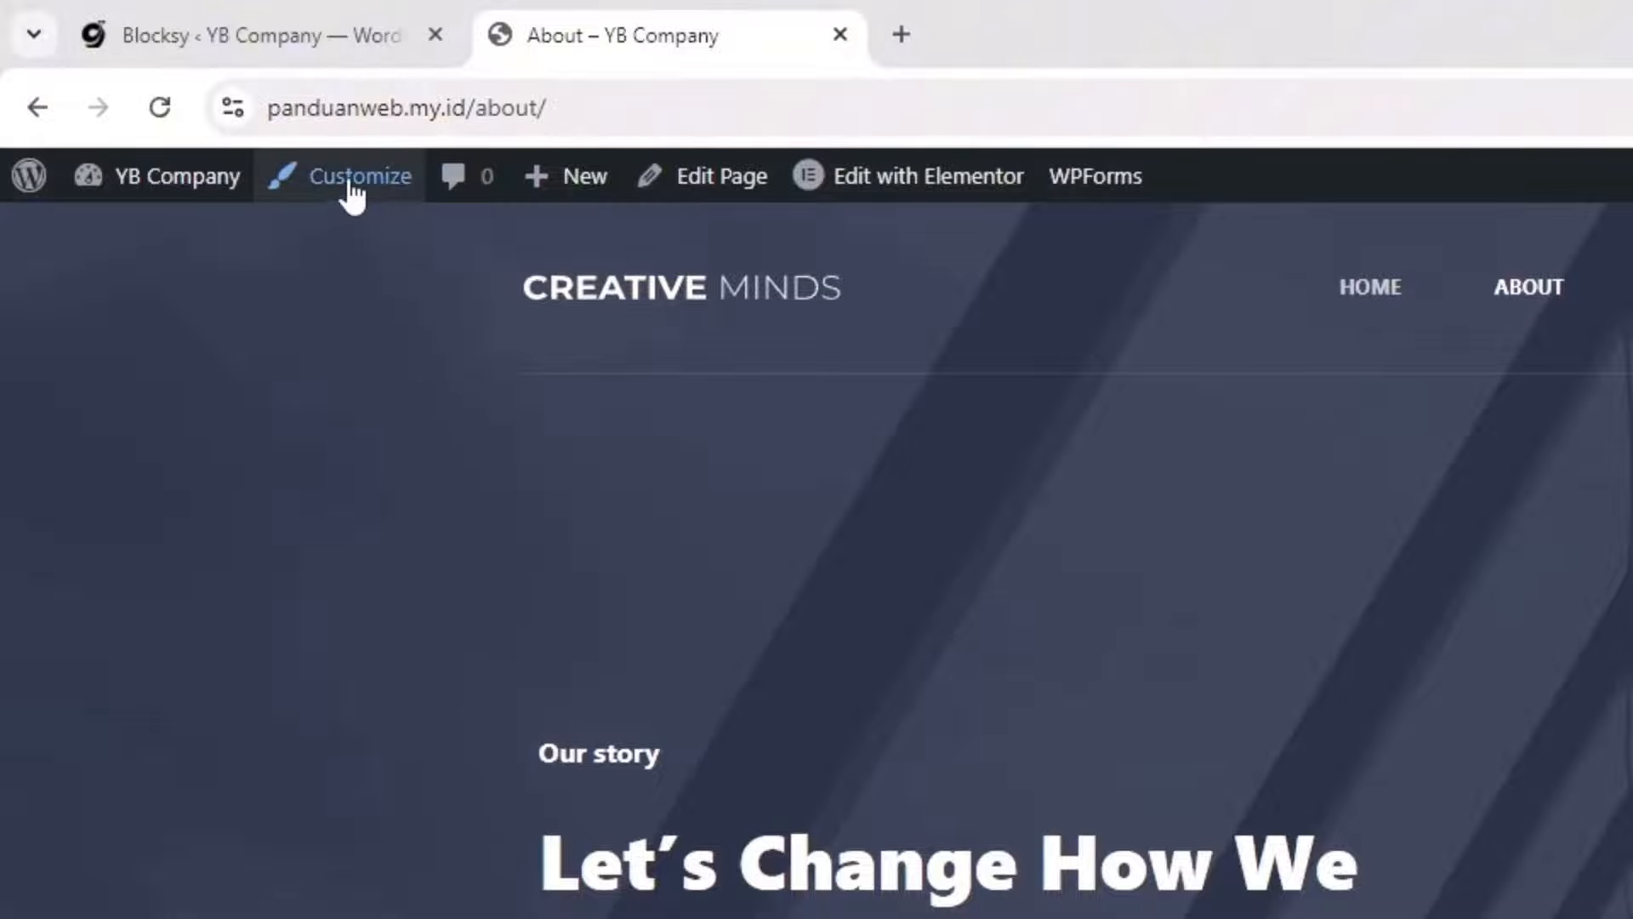
Step: Open the Customizer from the About page and go to the Header builder
left_click(351, 180)
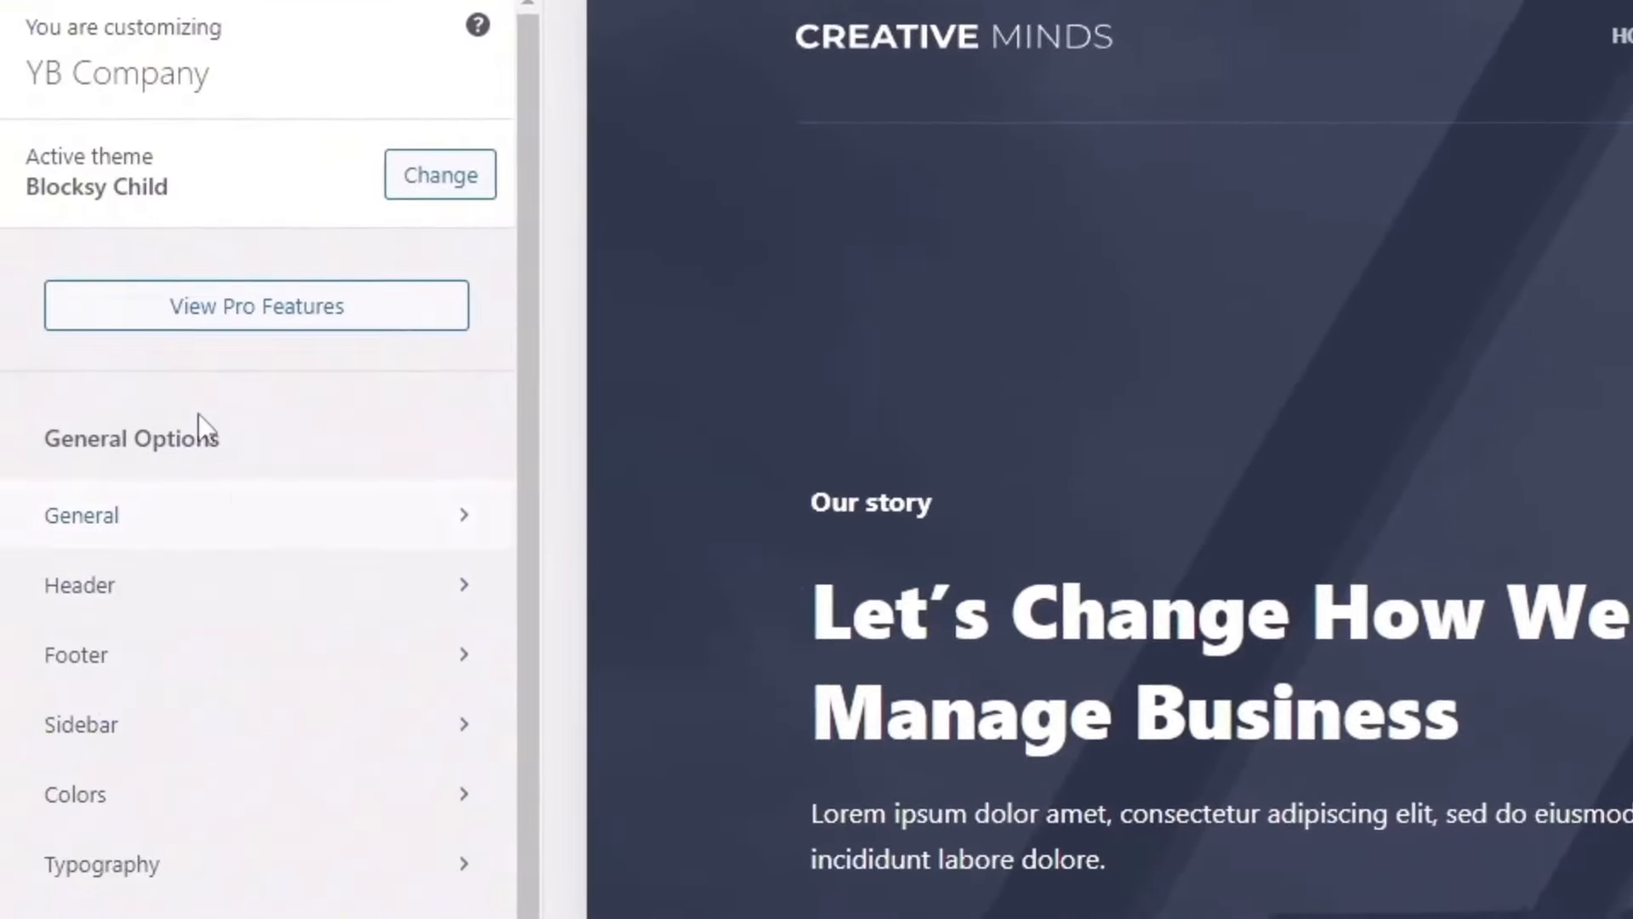
left_click(114, 614)
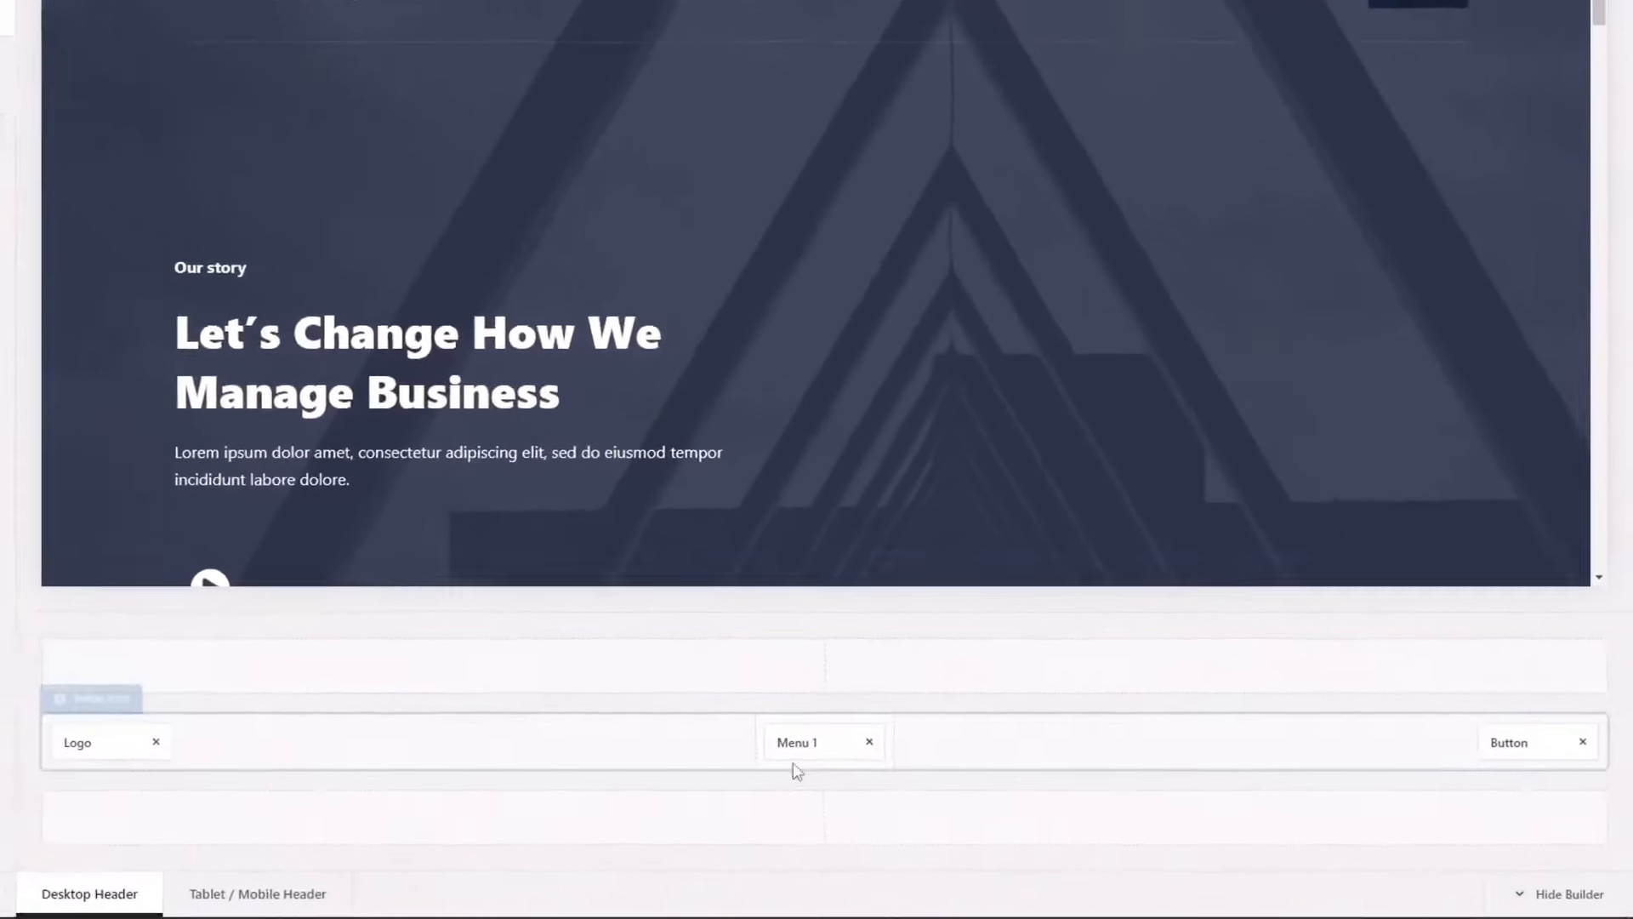
Step: Remove the Button from the main header row and put Menu 1 at its right end, Logo left
left_click_drag(799, 743, 1382, 740)
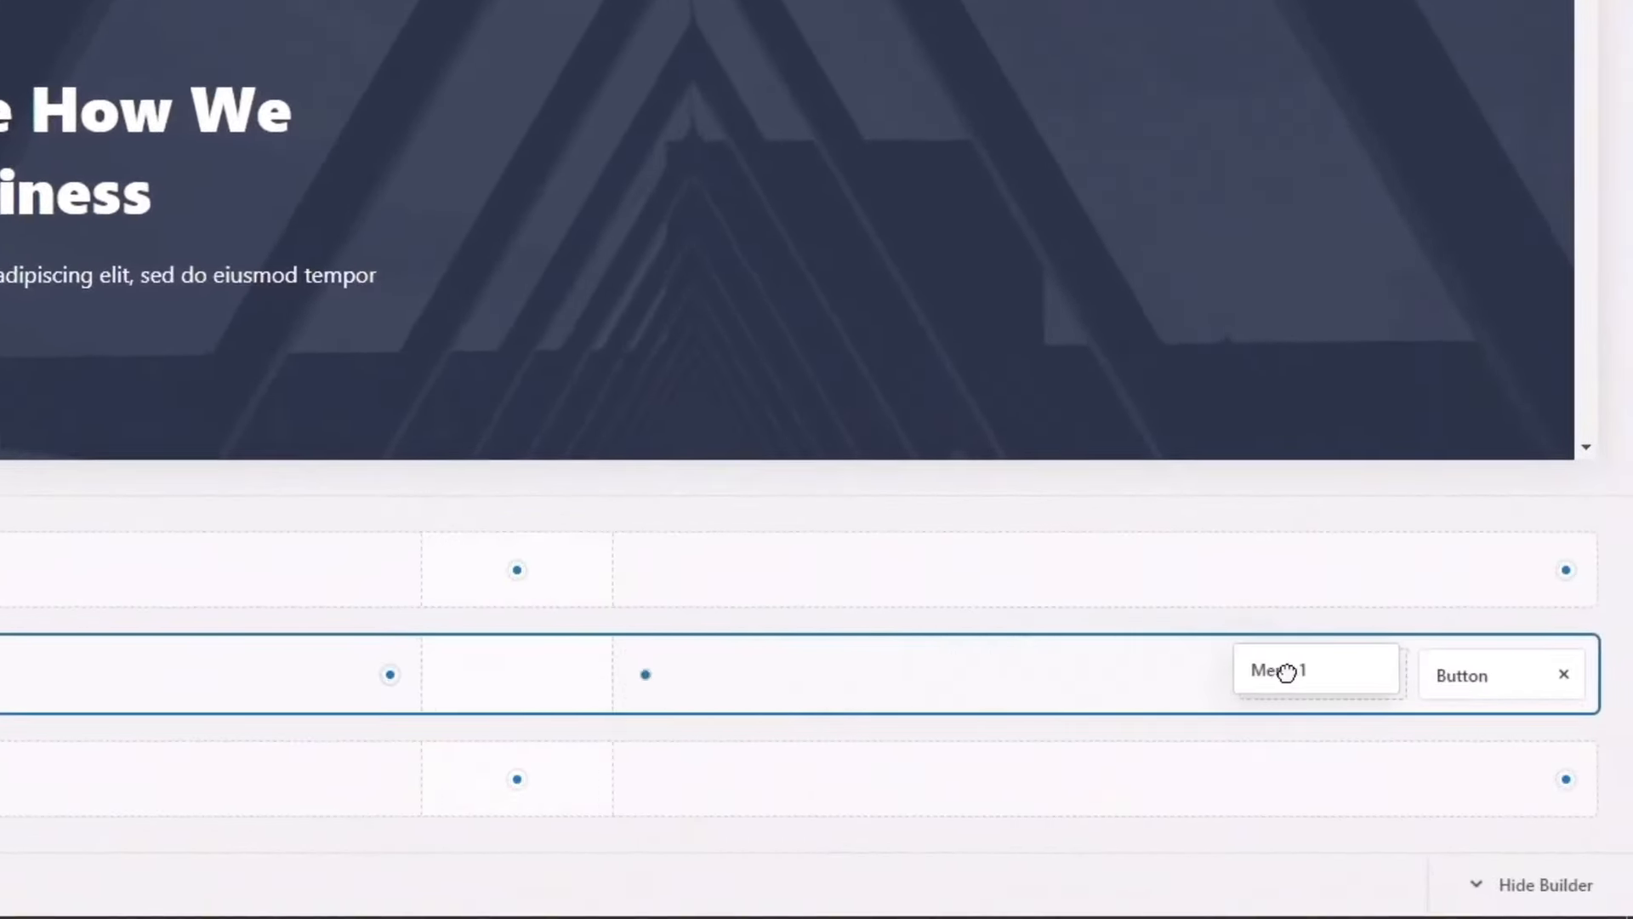
left_click_drag(1286, 672, 1287, 674)
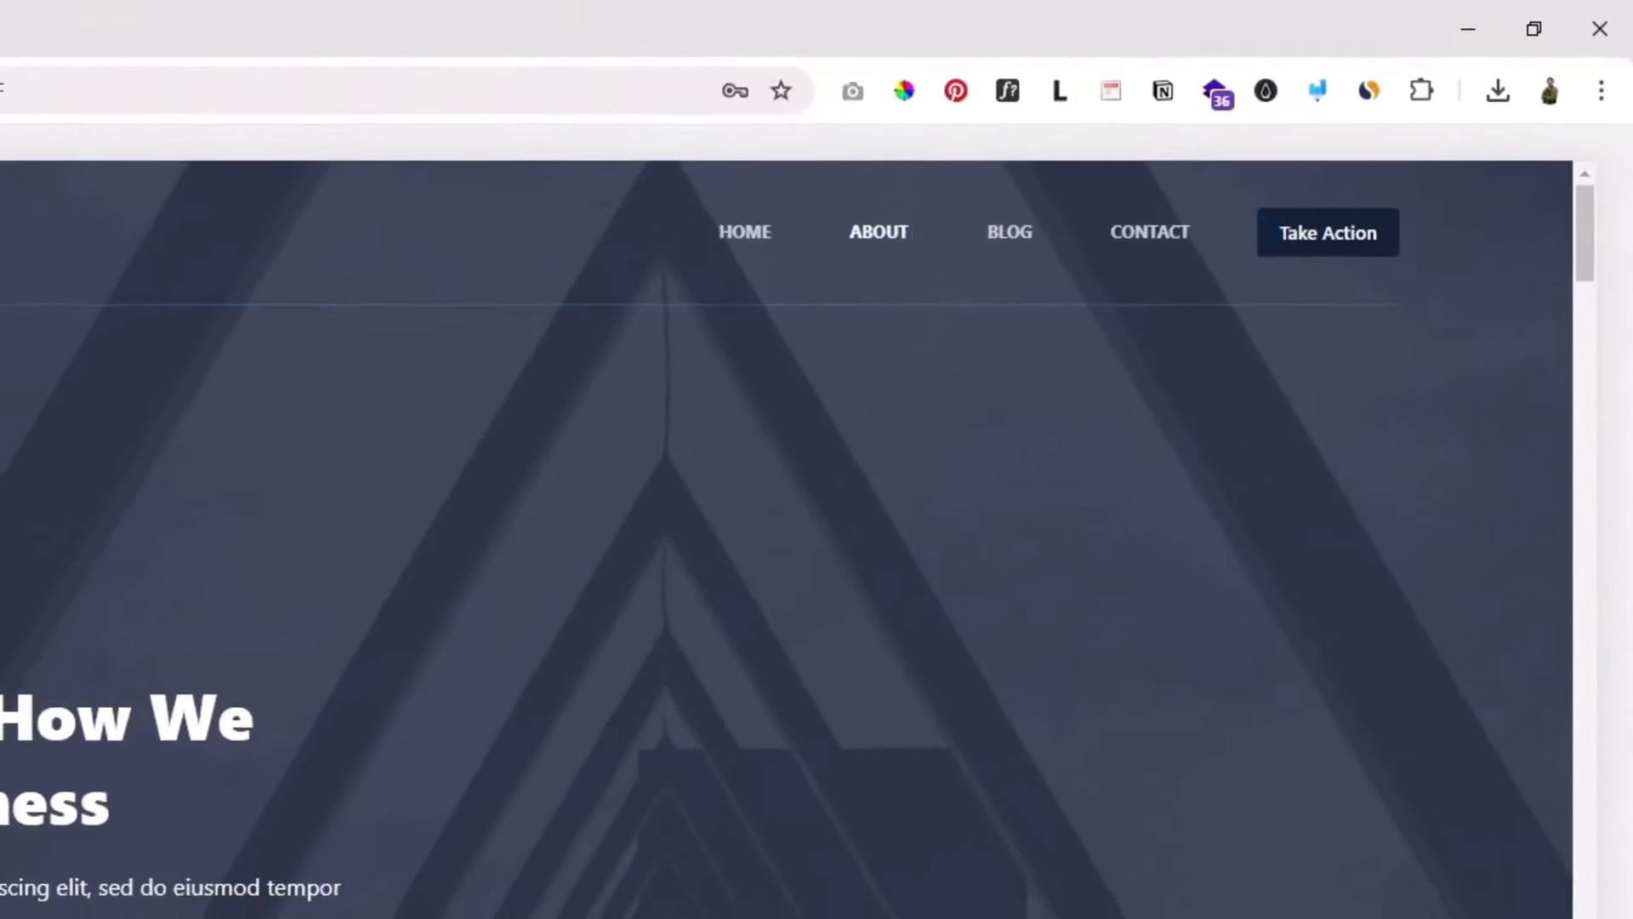
left_click_drag(1445, 770, 956, 776)
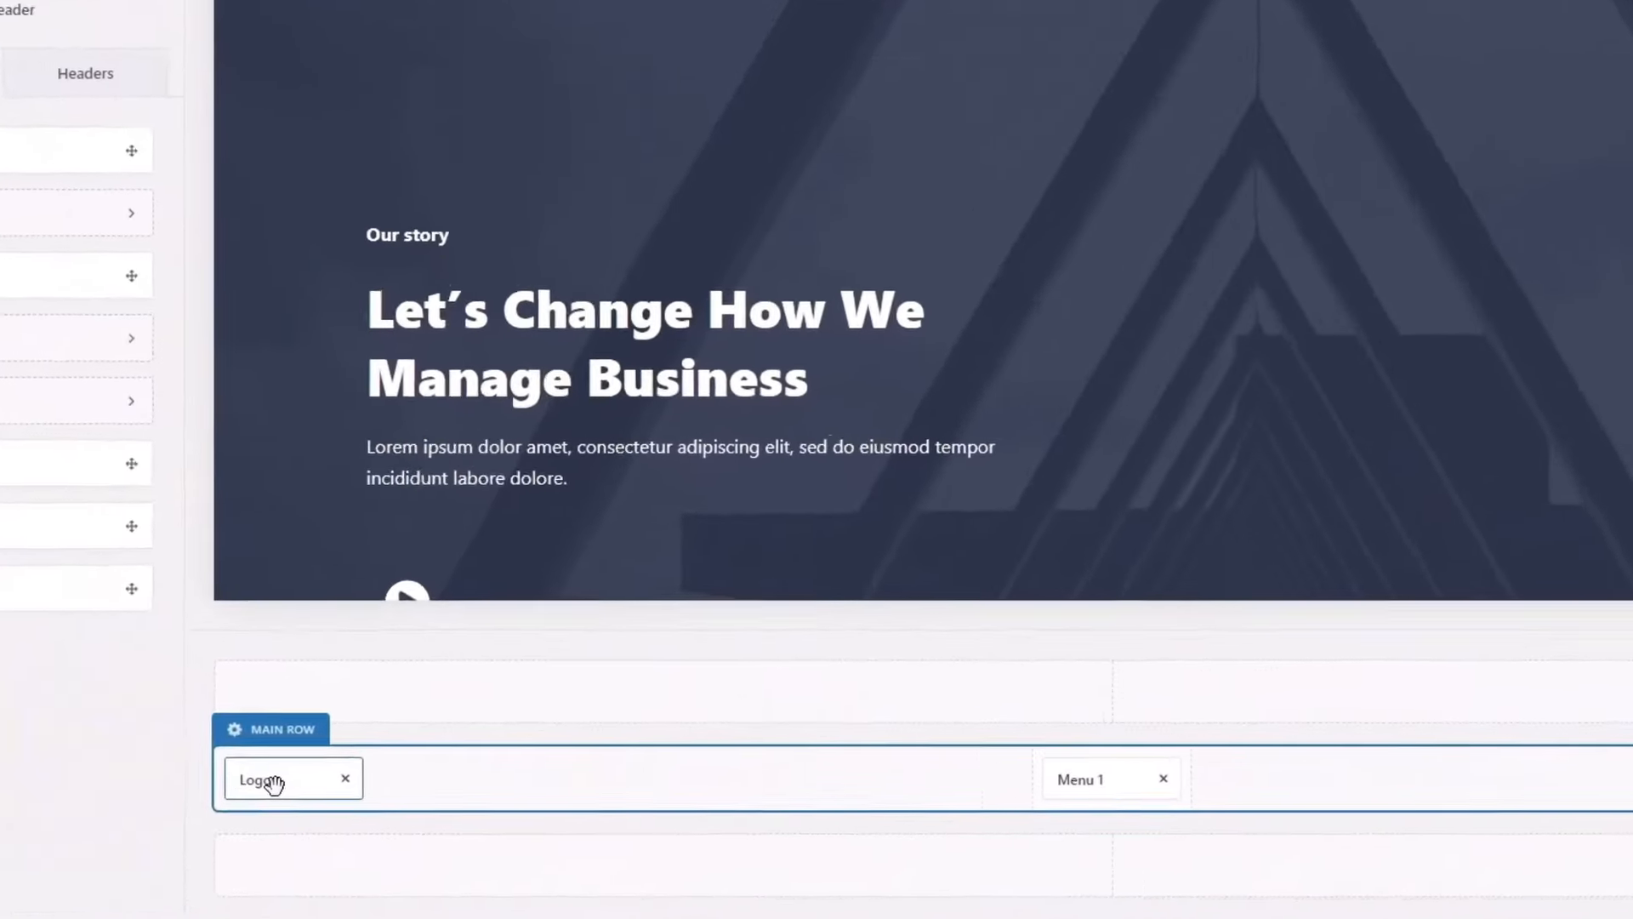
left_click_drag(337, 773, 1365, 745)
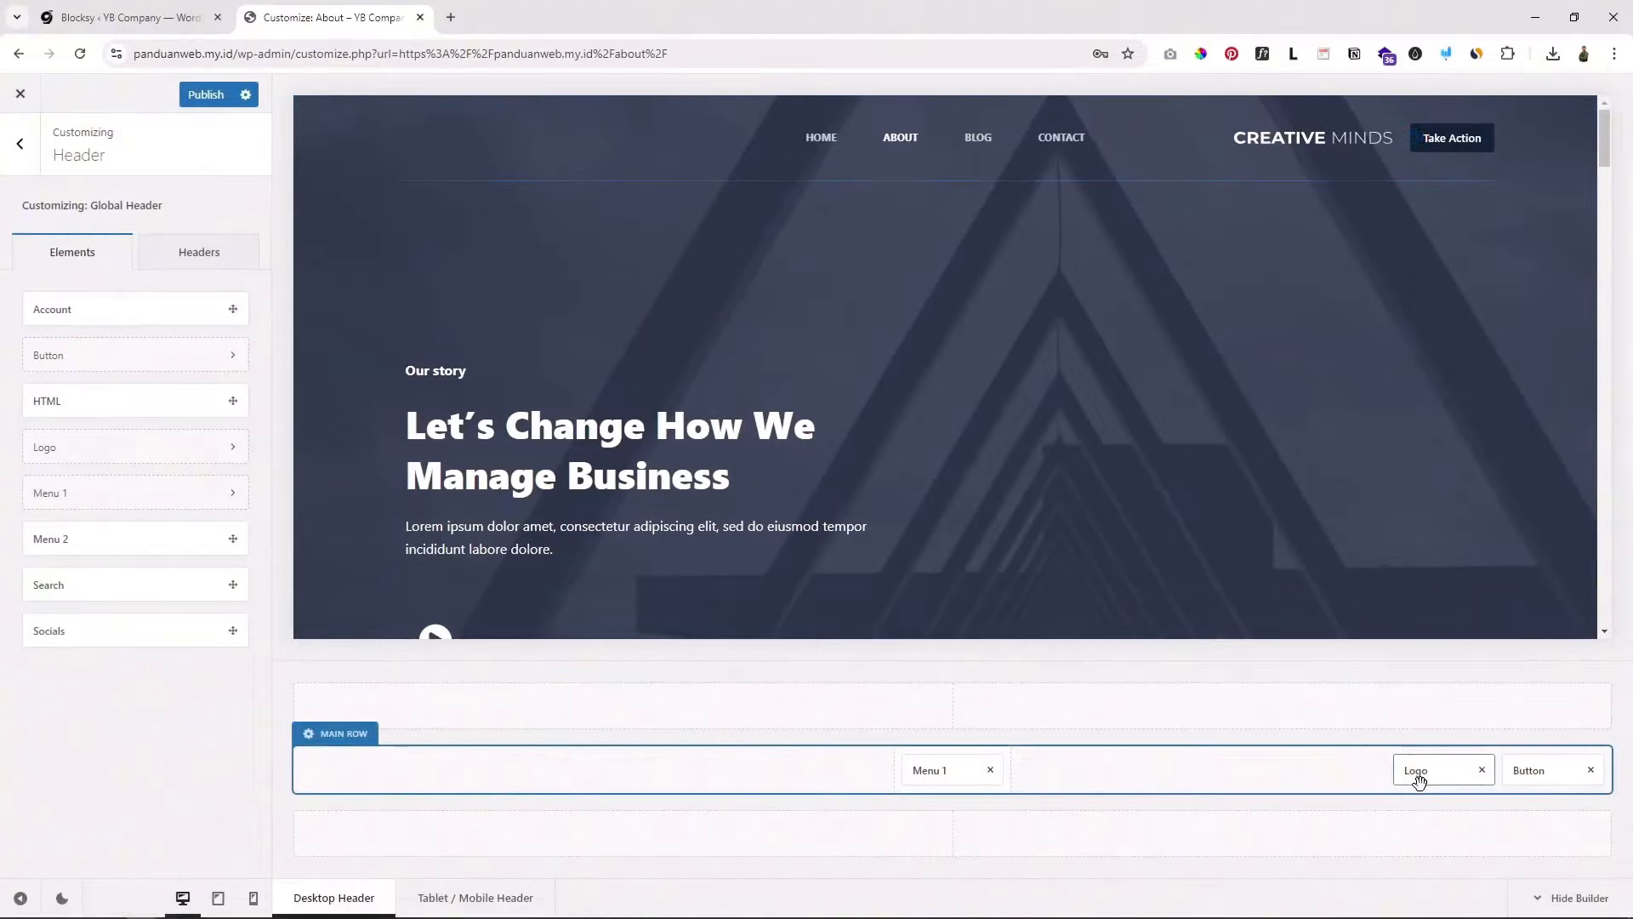
left_click_drag(1414, 774, 327, 773)
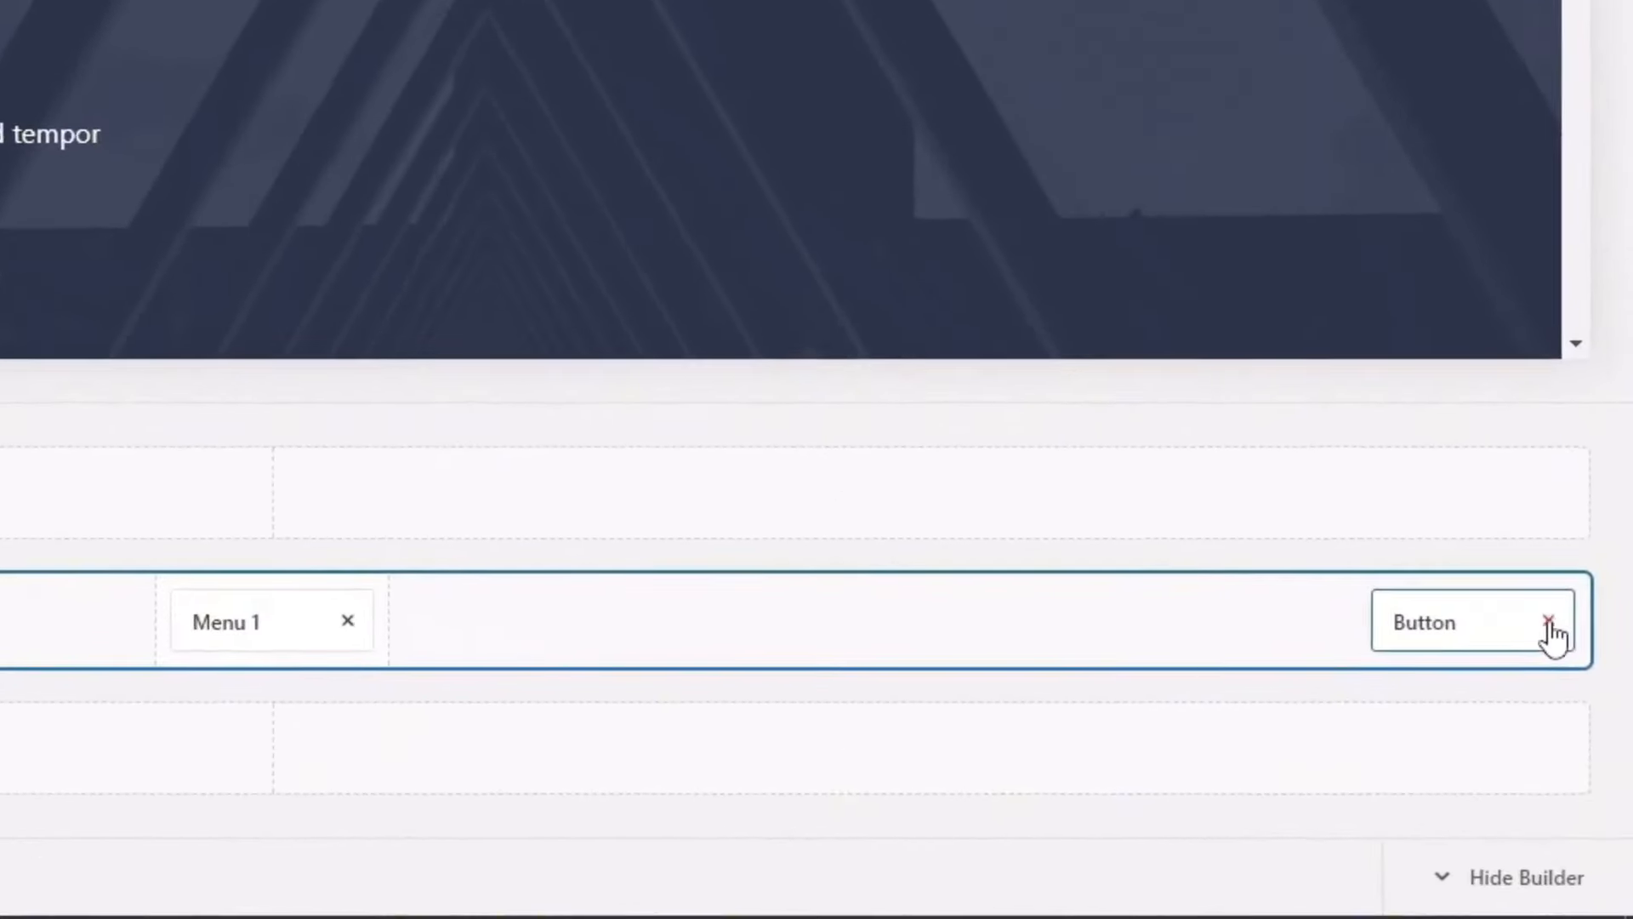
left_click(1549, 622)
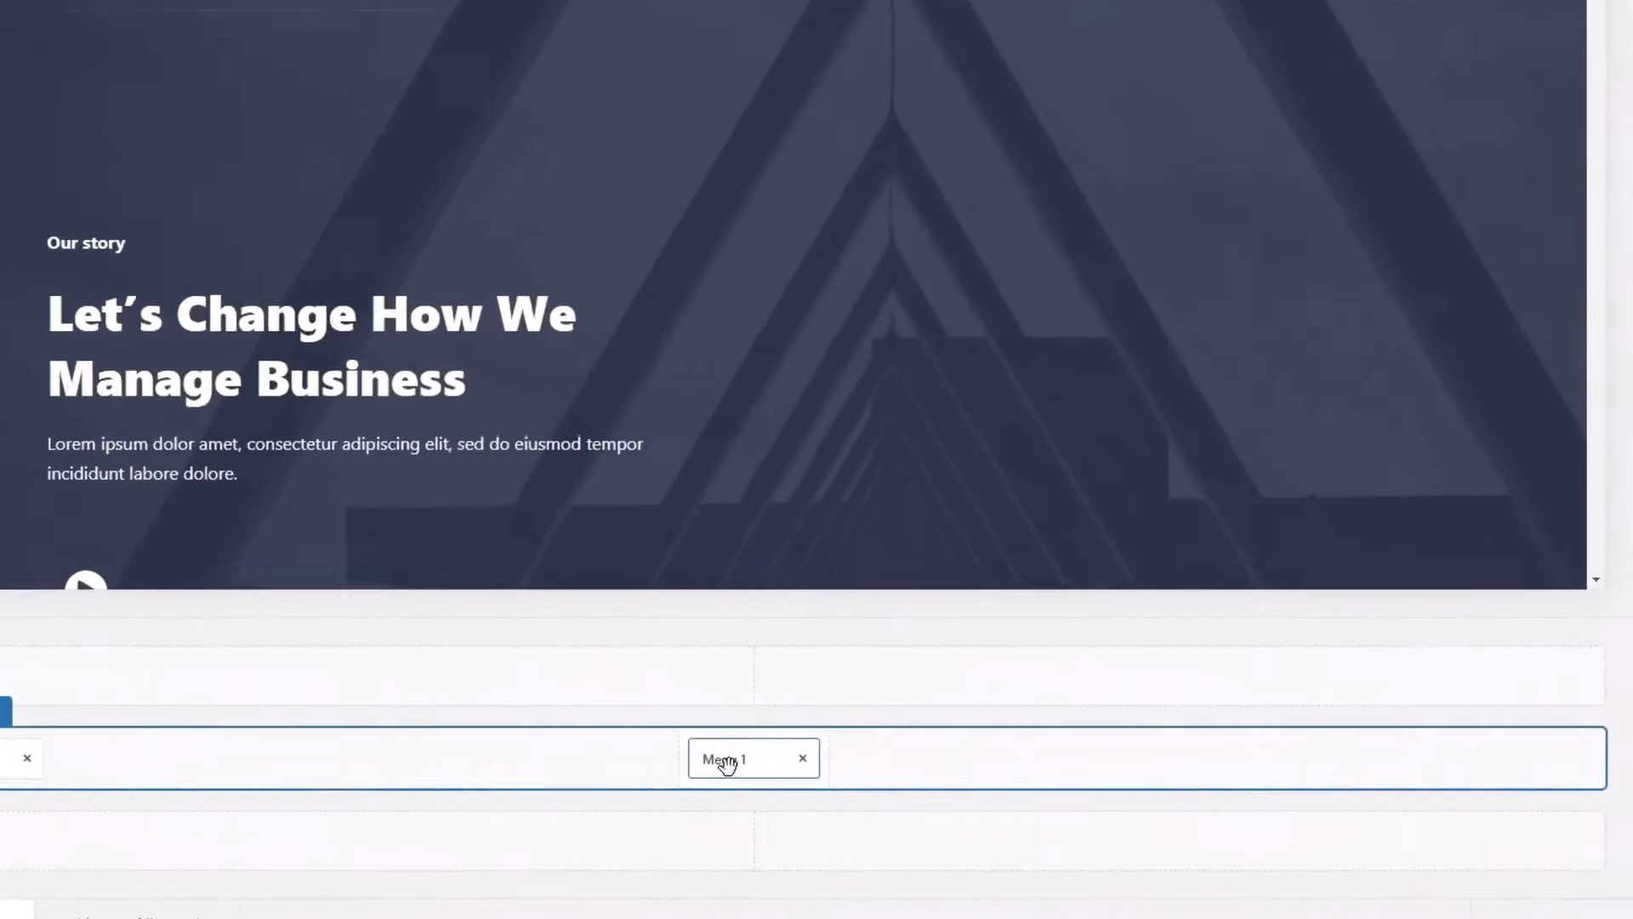
left_click_drag(928, 770, 1508, 774)
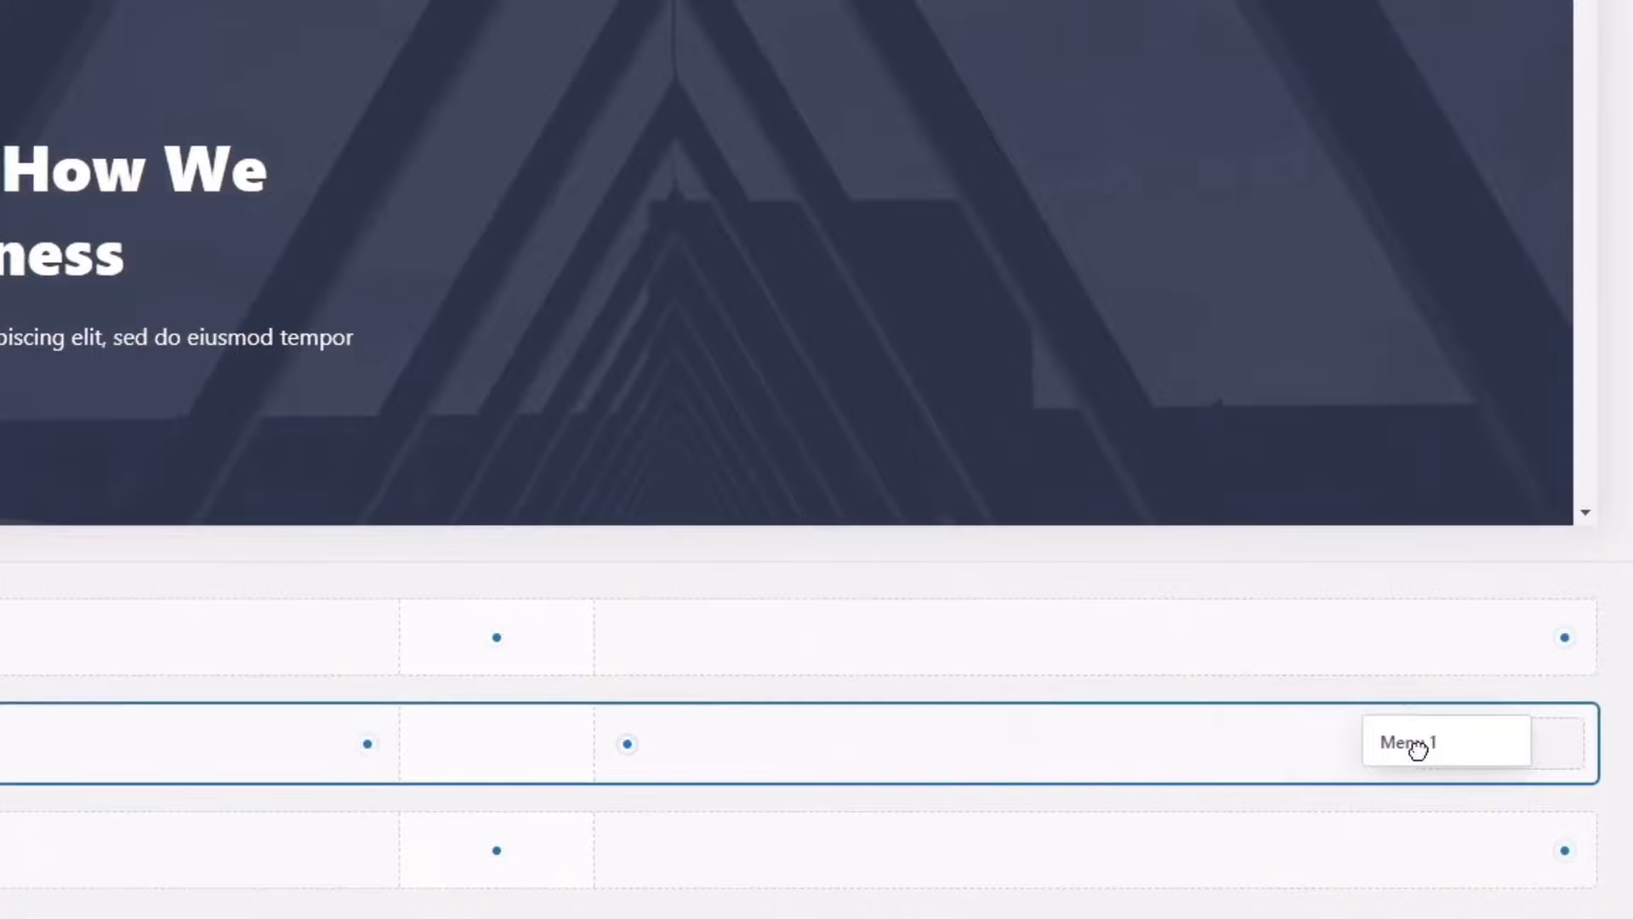
left_click_drag(1417, 748, 1418, 748)
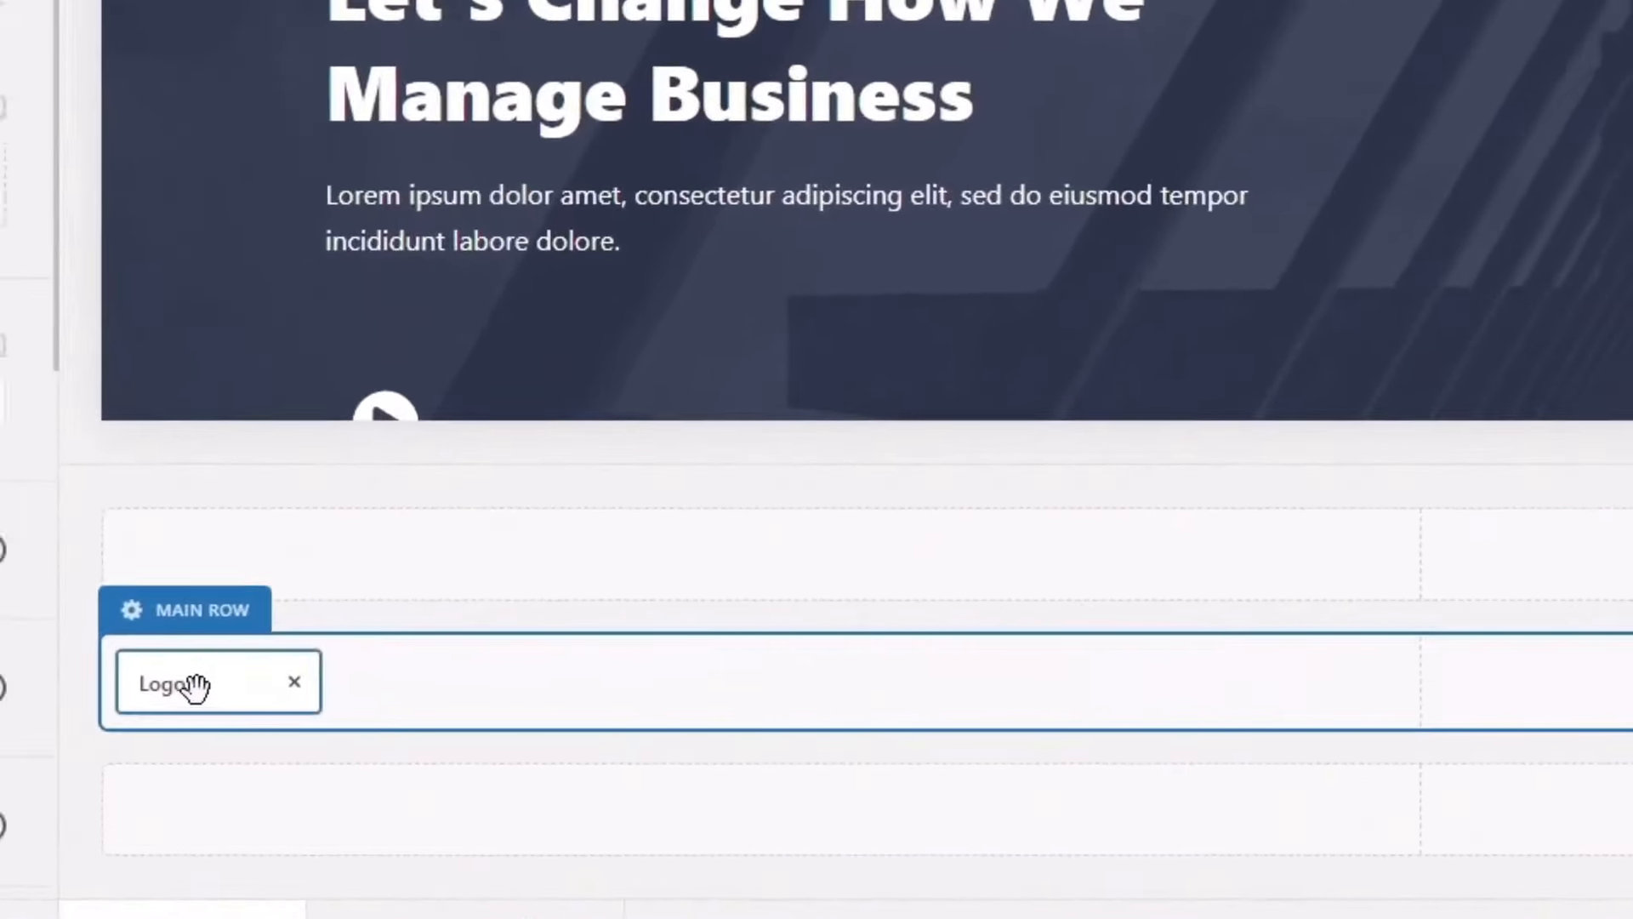
Step: Open the header Logo settings and scroll the preview to check the header
left_click(195, 685)
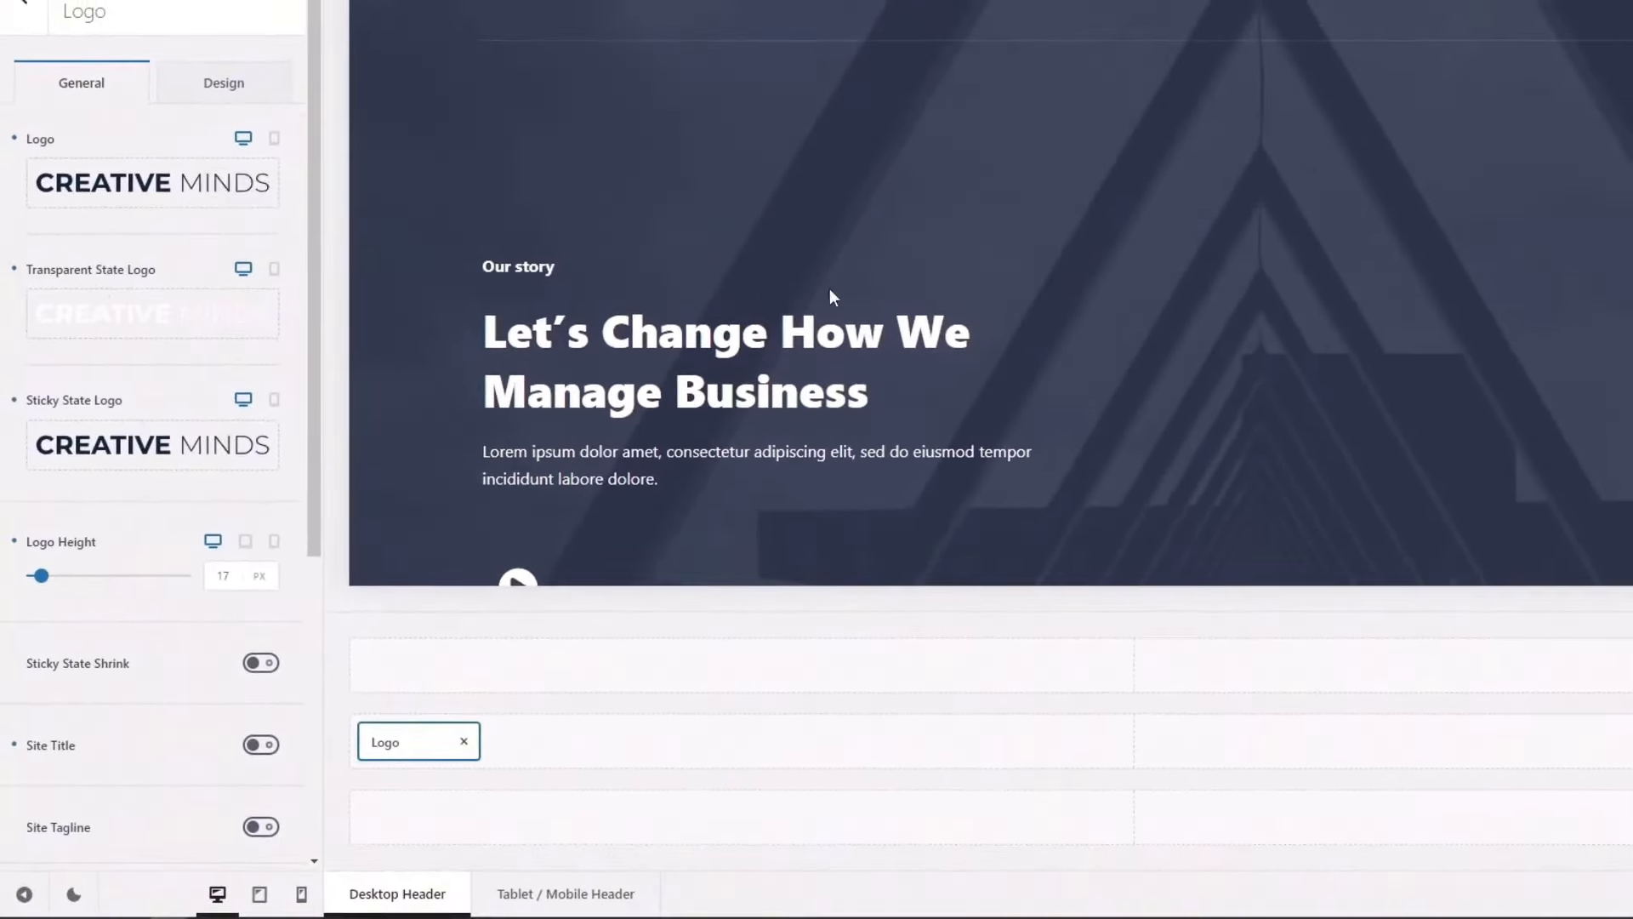
scroll(843, 282, "down", 3)
scroll(845, 290, "up", 3)
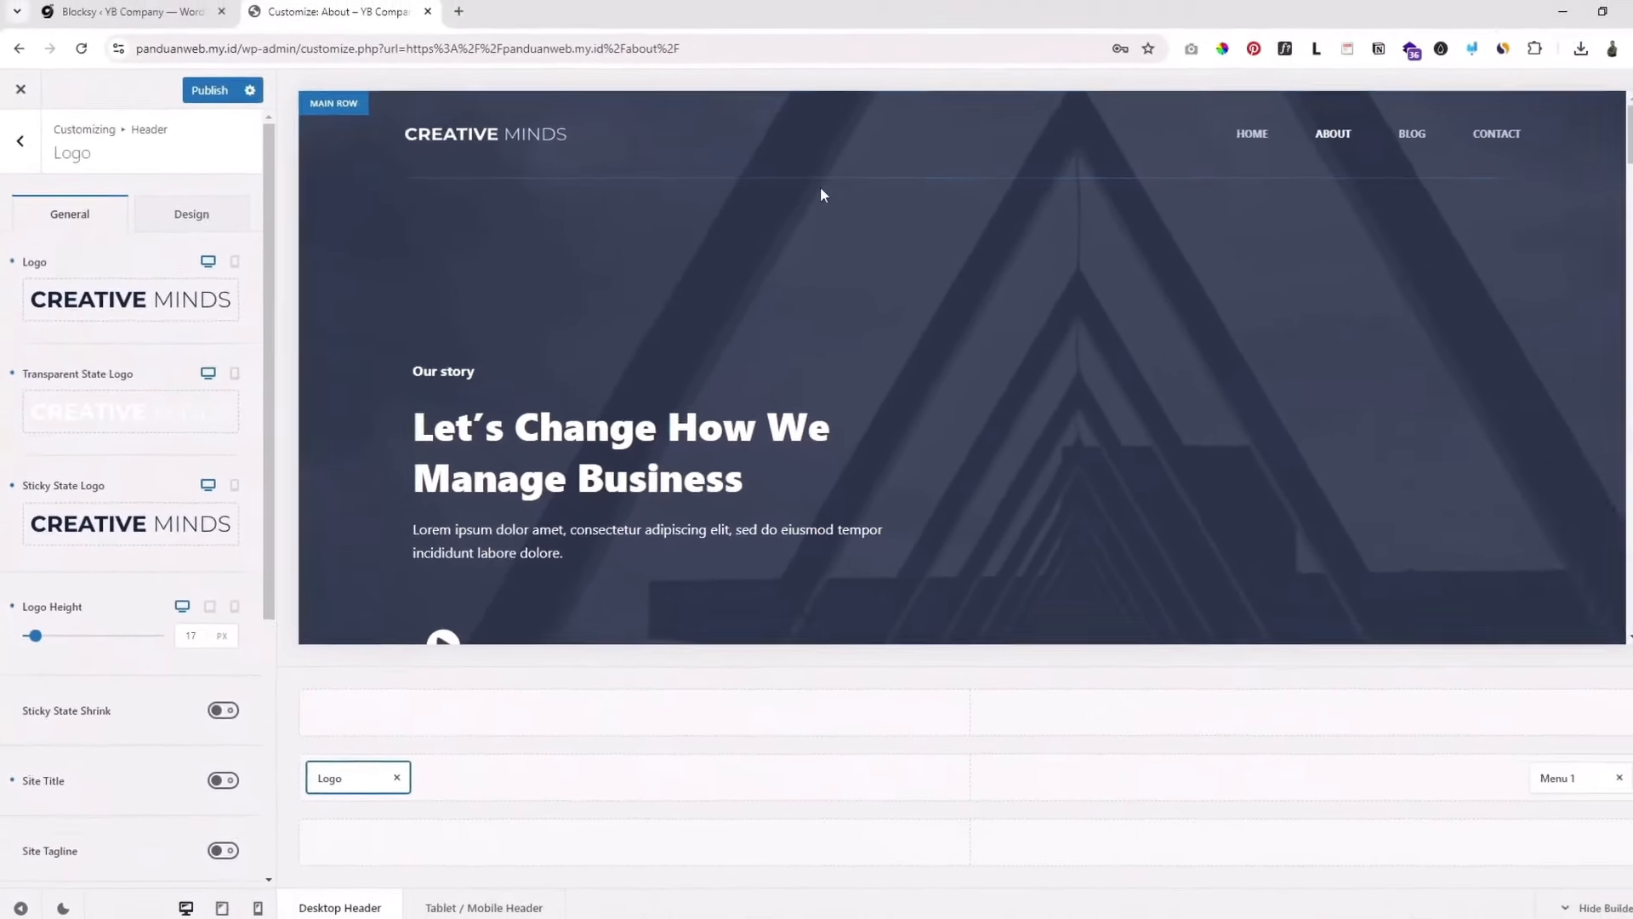
scroll(1270, 110, "down", 3)
scroll(907, 192, "up", 3)
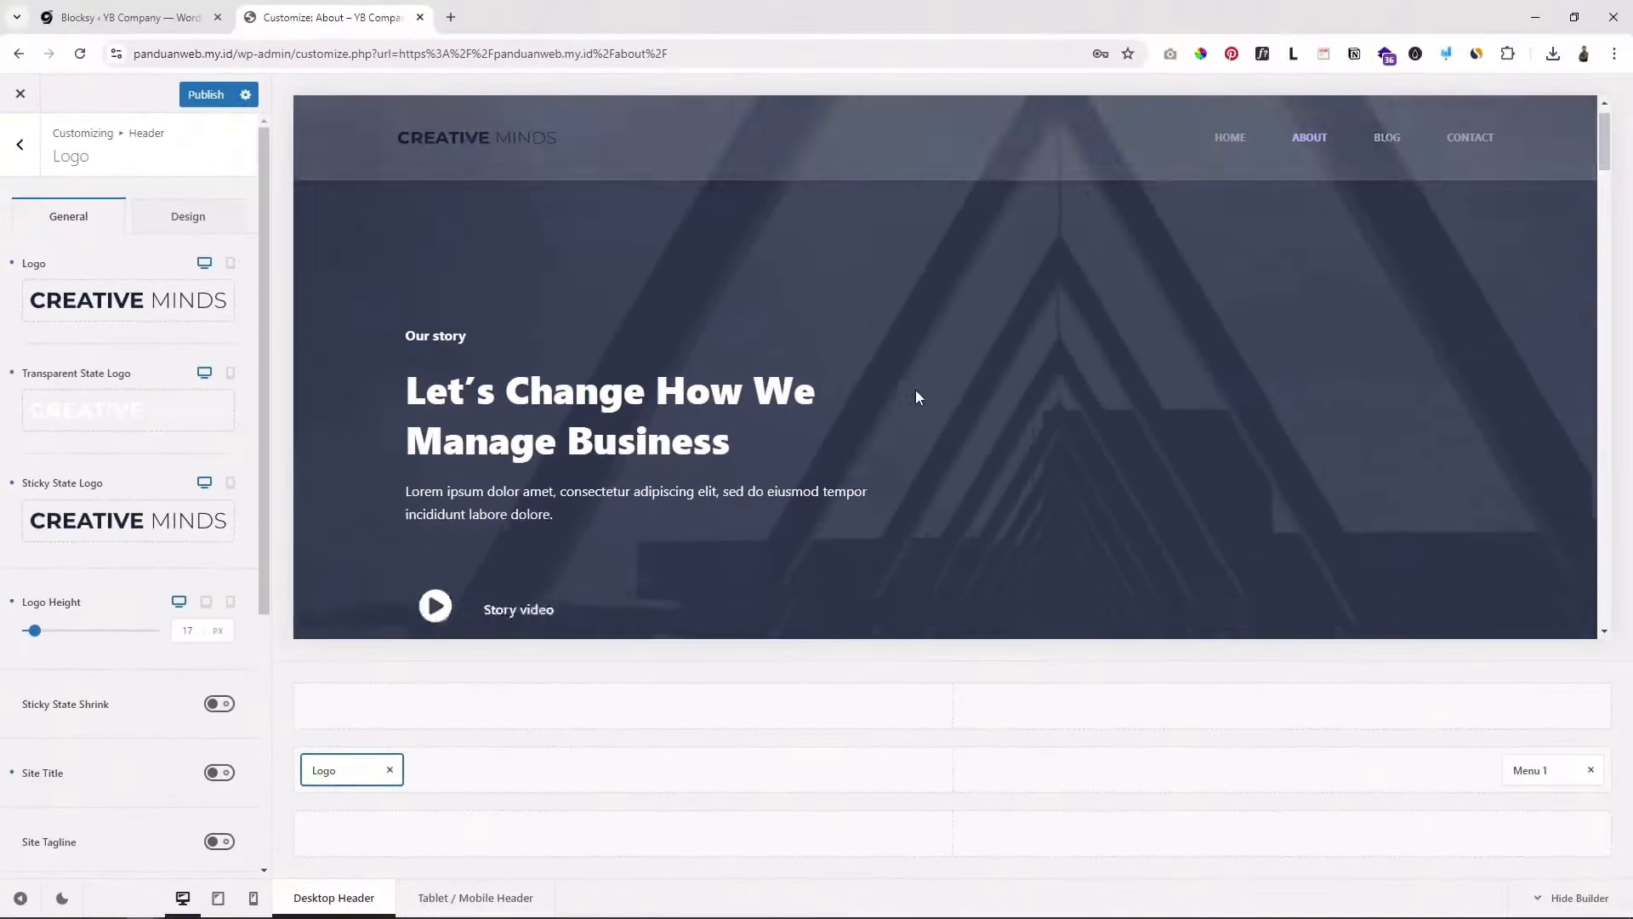
scroll(915, 390, "down", 4)
scroll(915, 390, "up", 2)
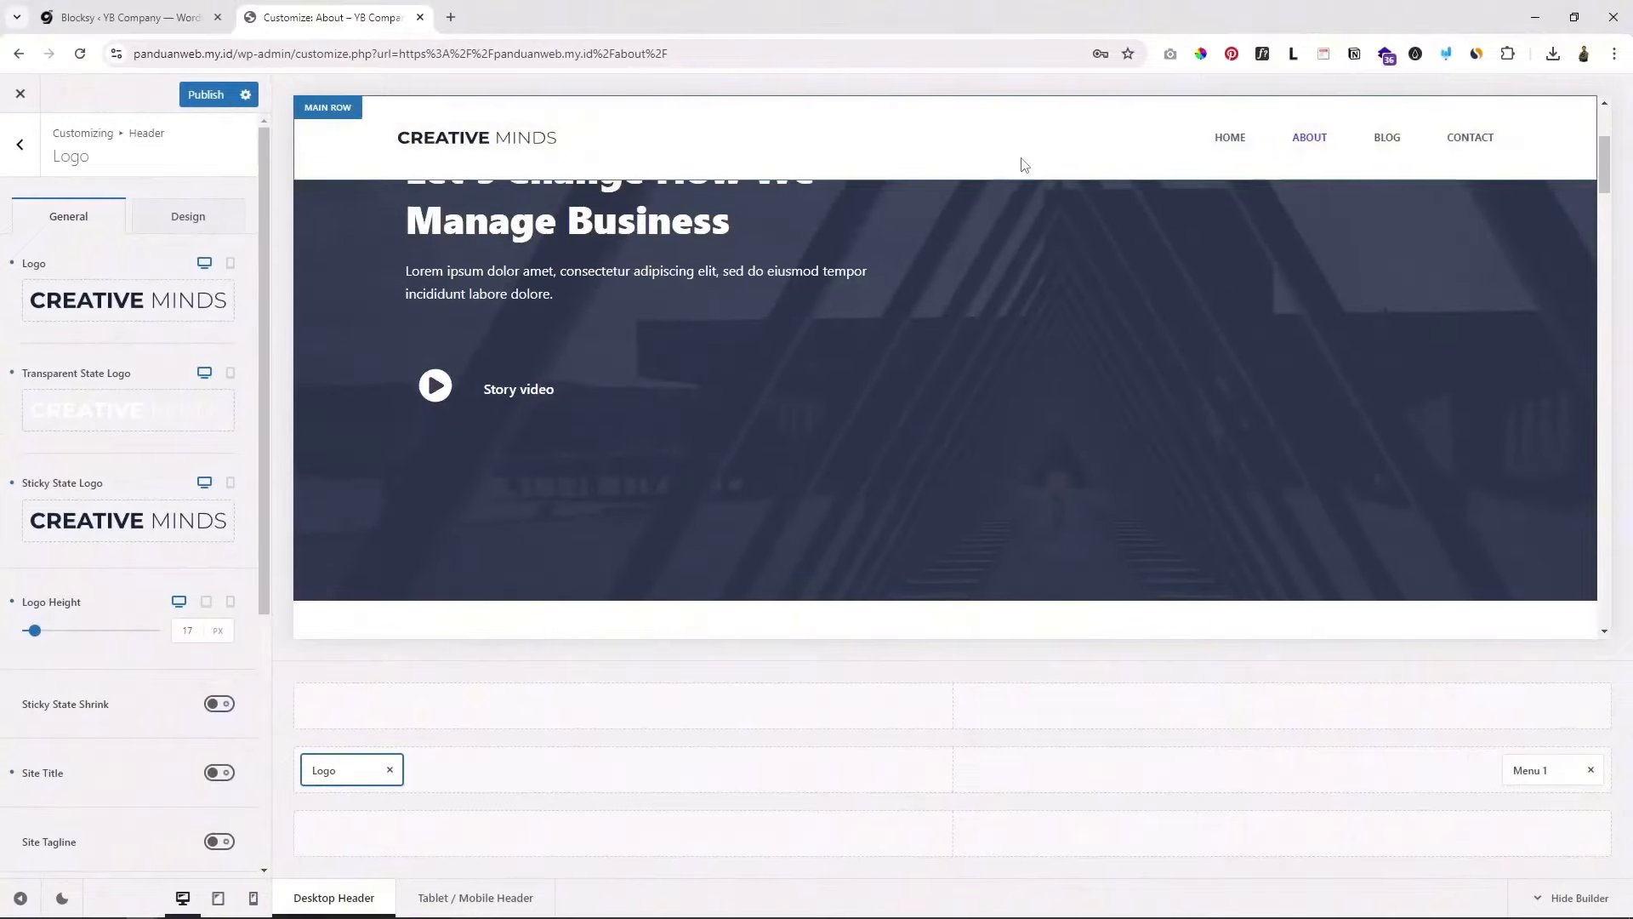
scroll(1025, 164, "up", 1)
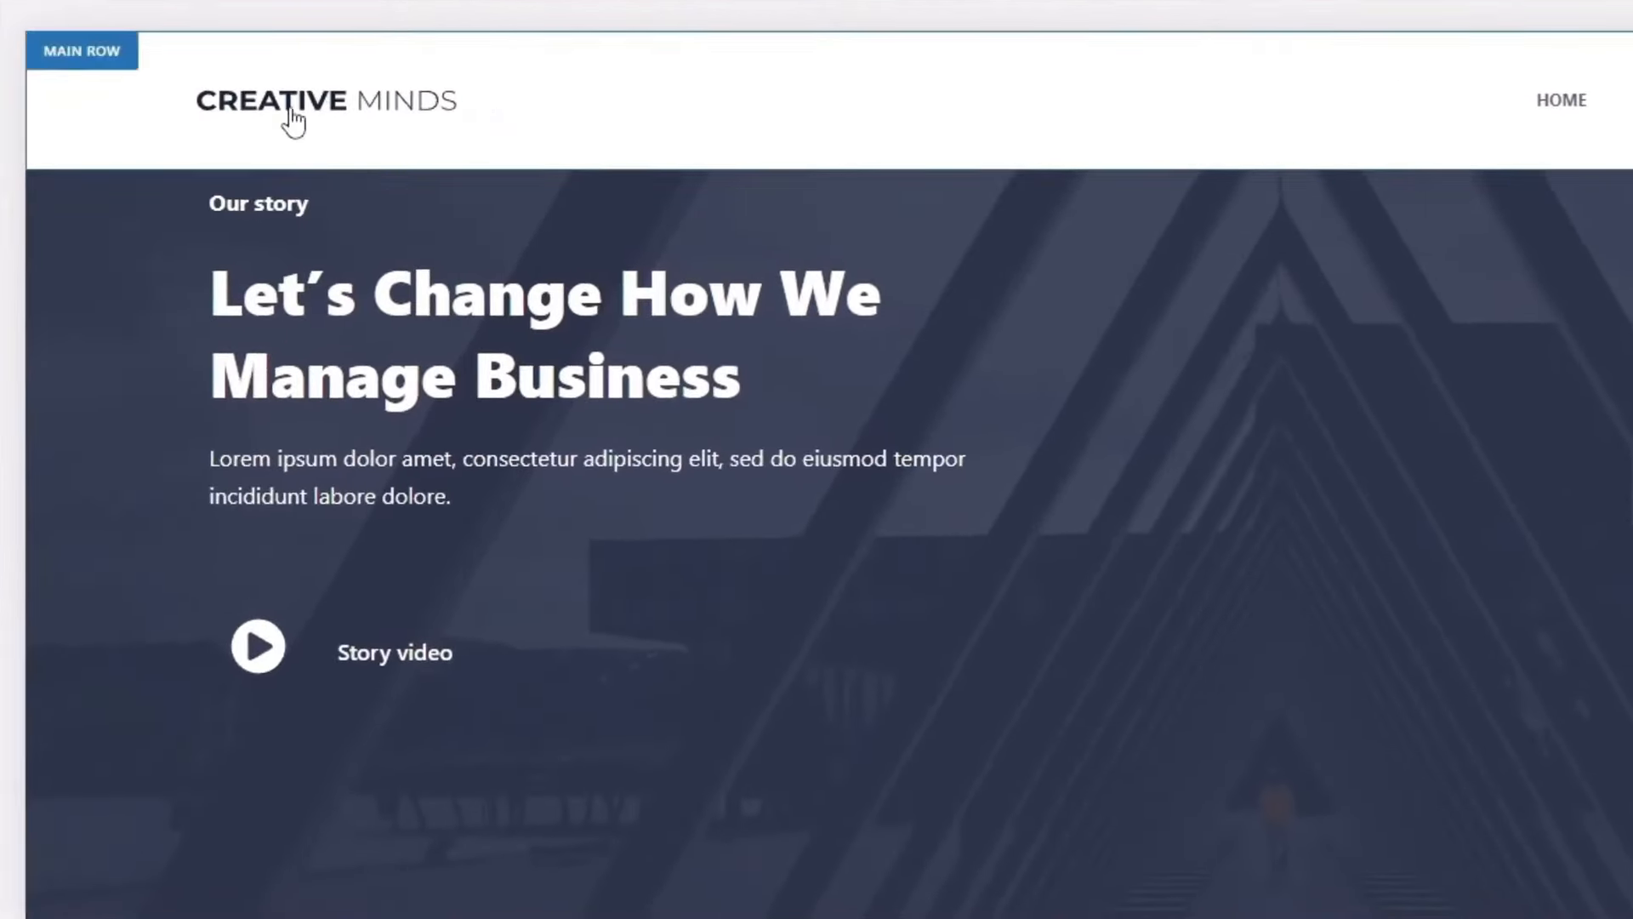
mouse_move(303, 107)
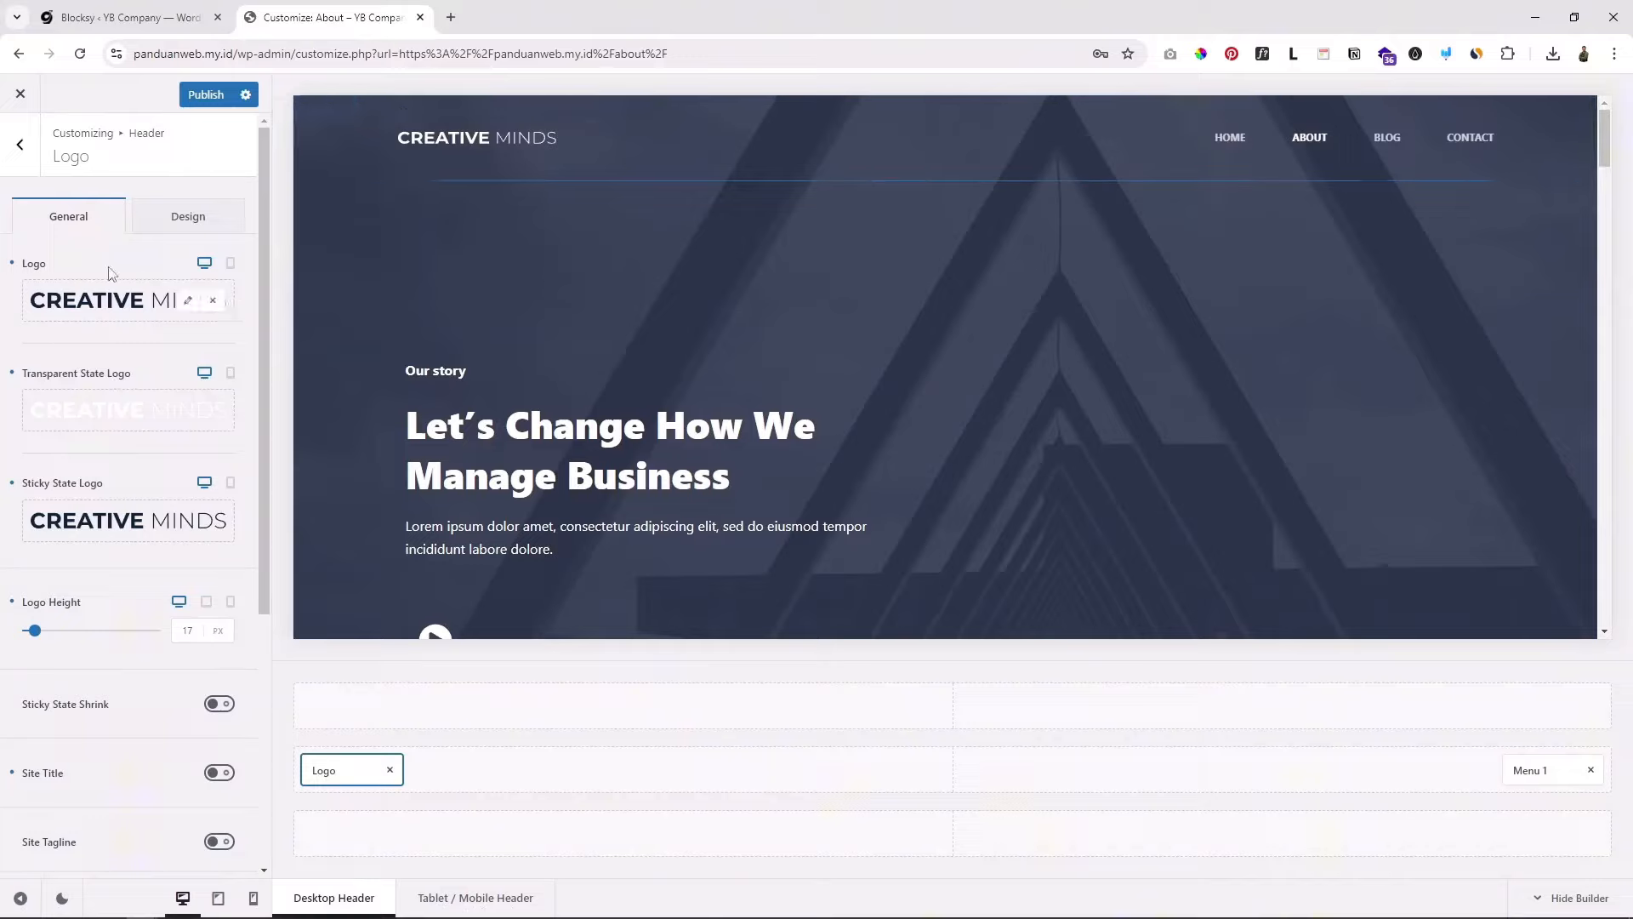
mouse_move(155, 317)
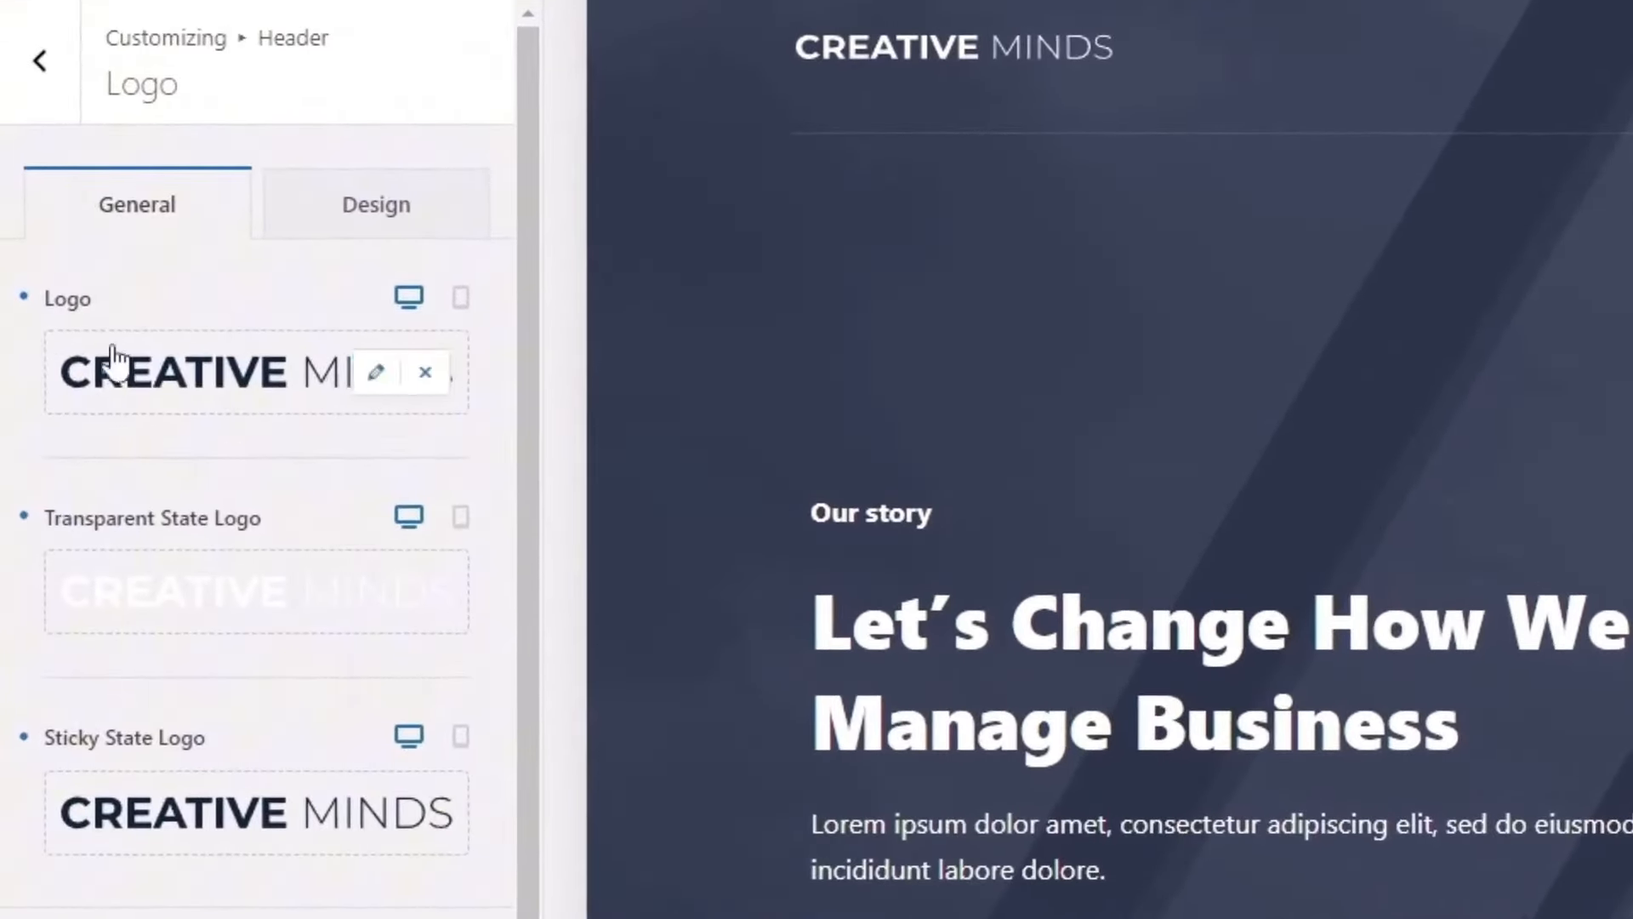
Step: Close the logo's media uploader unchanged and open Menu 1 settings (Default menu, Type 1)
left_click(378, 374)
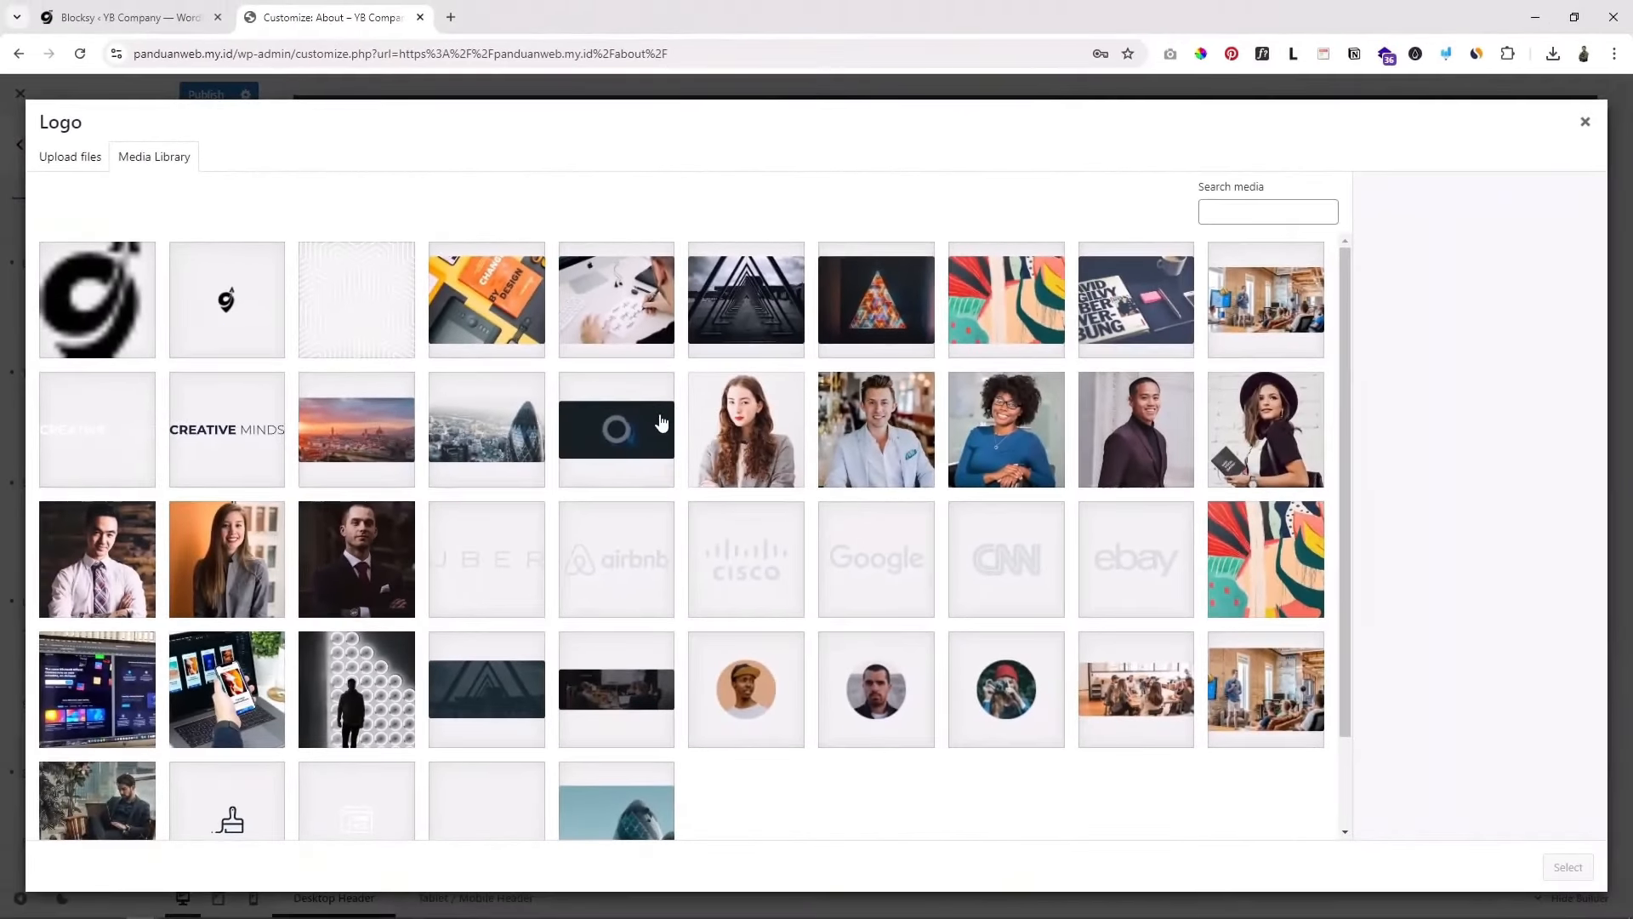
left_click(70, 159)
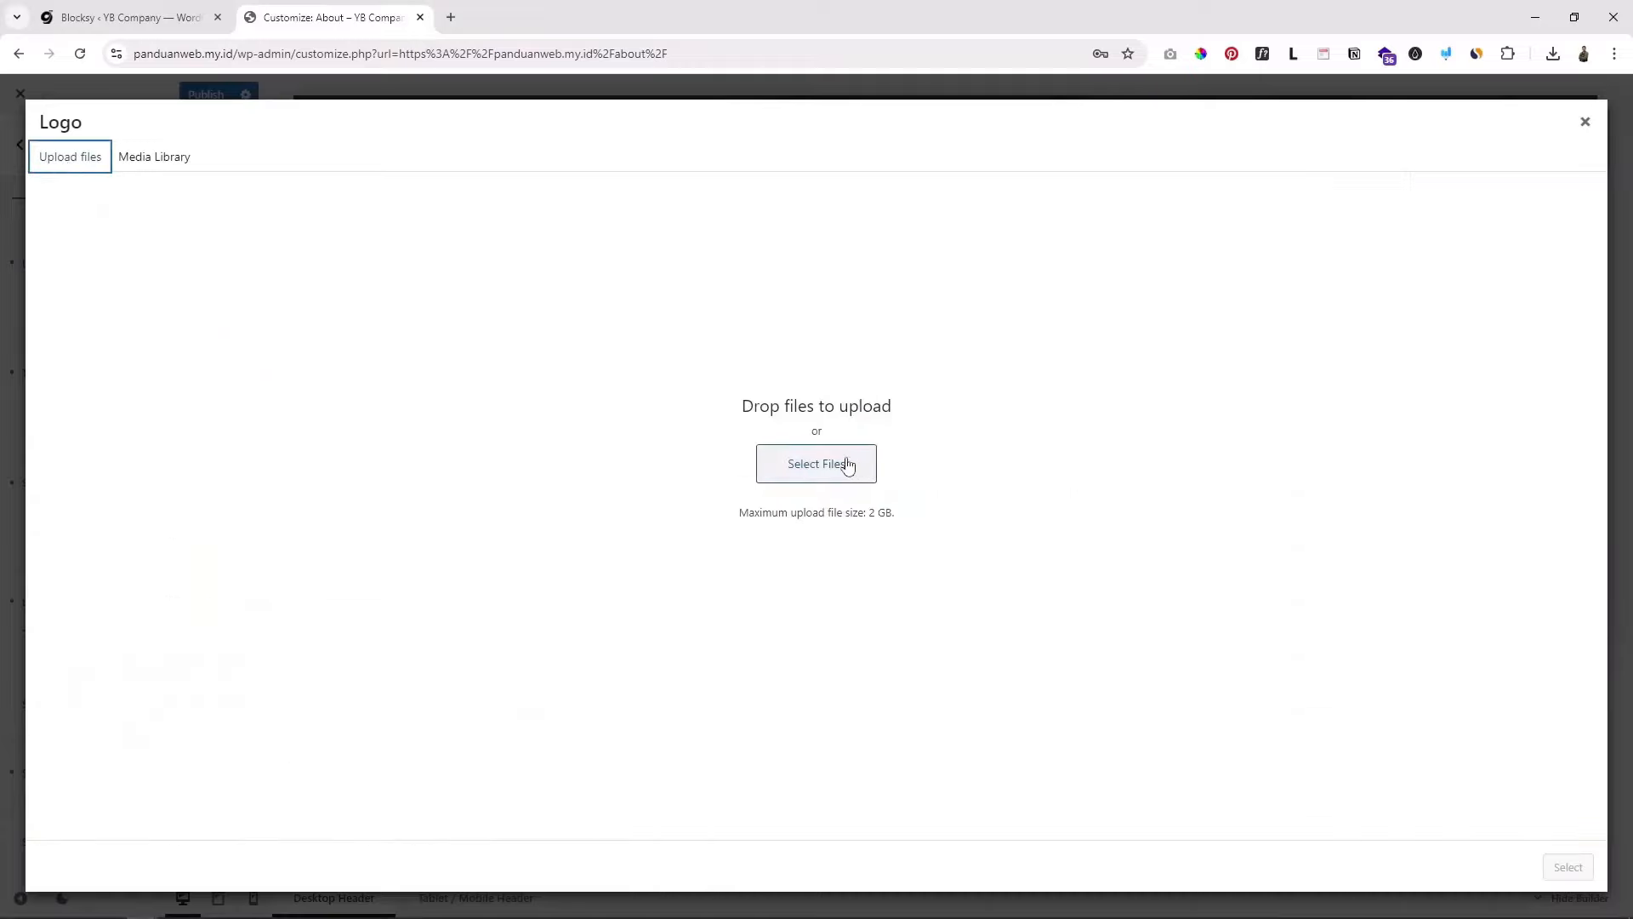
left_click(1584, 121)
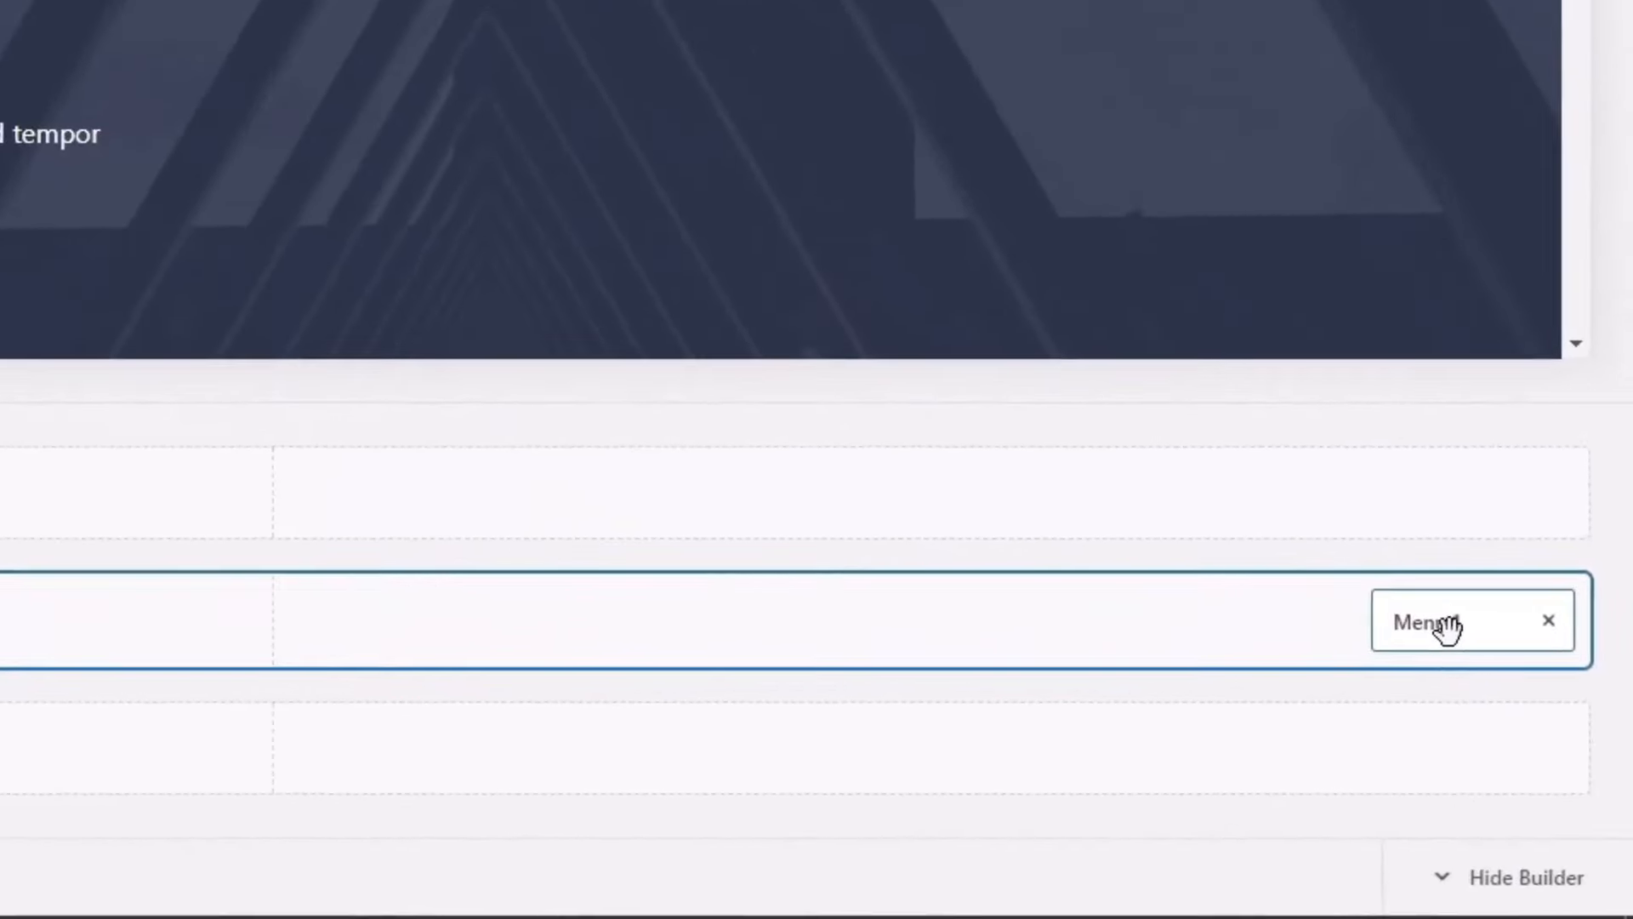
left_click(1481, 679)
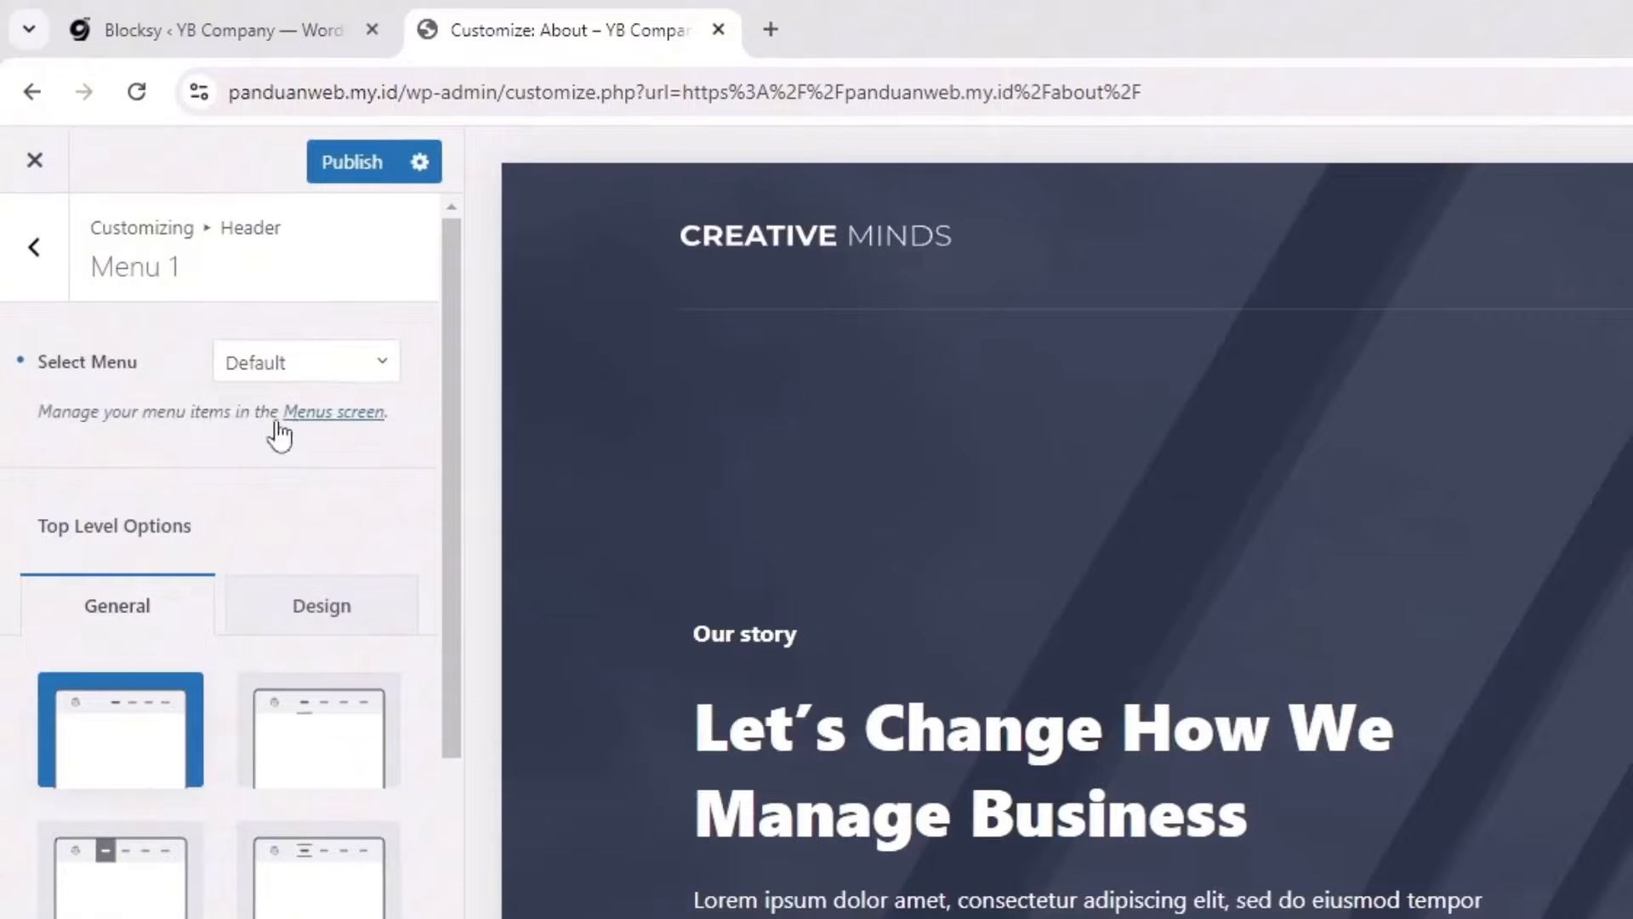
Step: From Menu 1's note about managing menu items, open the Menus screen in a new tab
left_click_drag(123, 414, 224, 416)
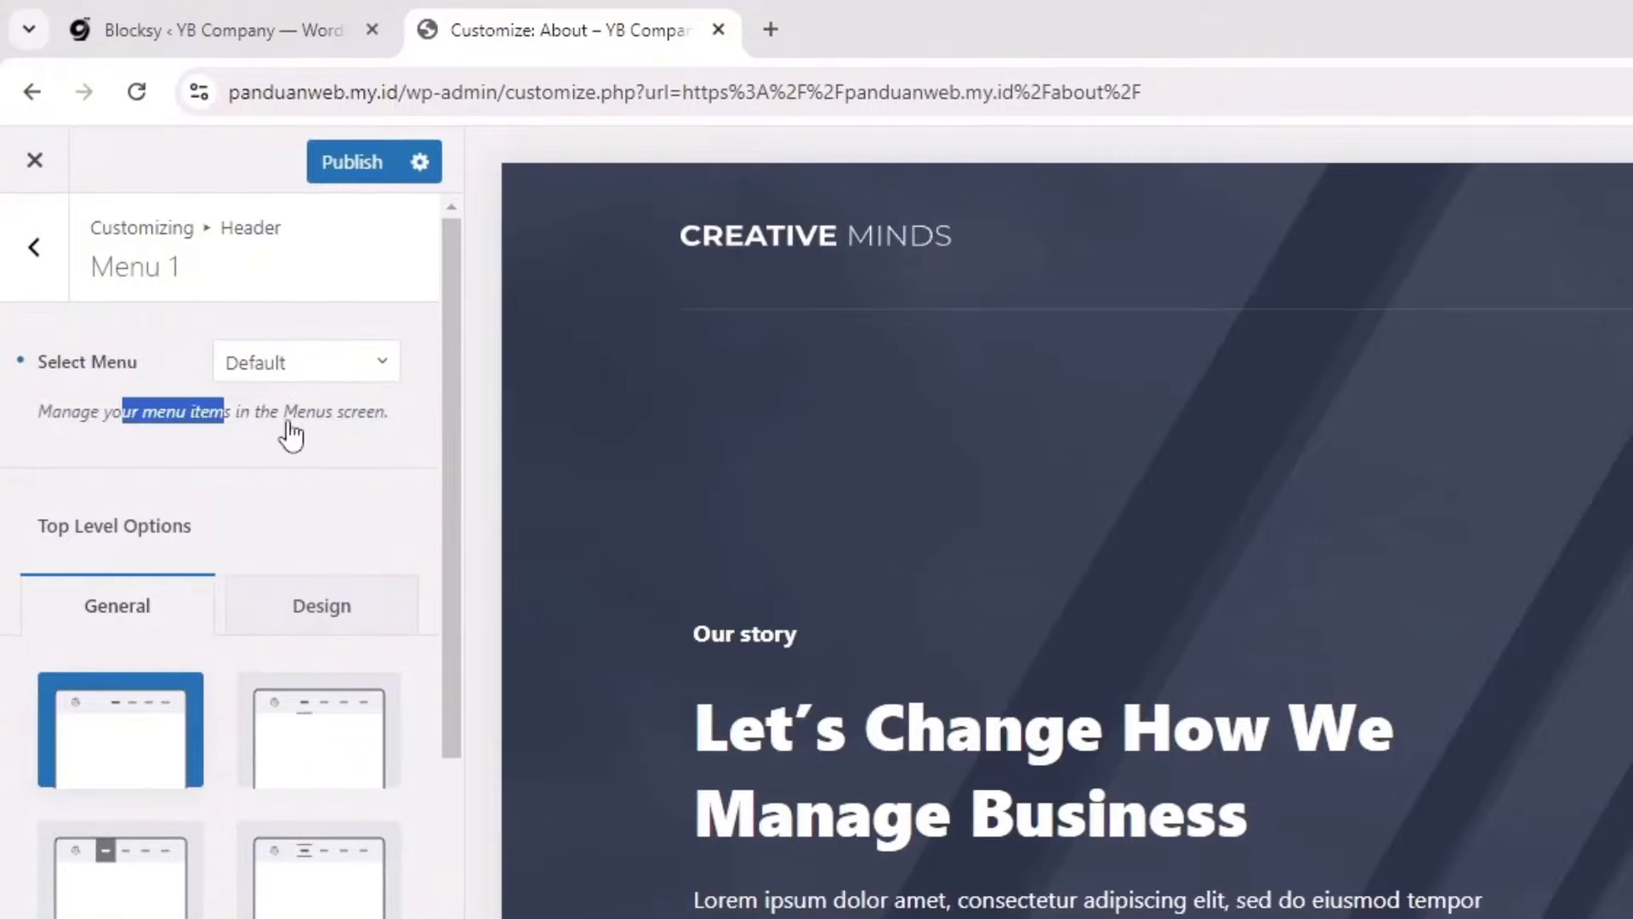
left_click(347, 413)
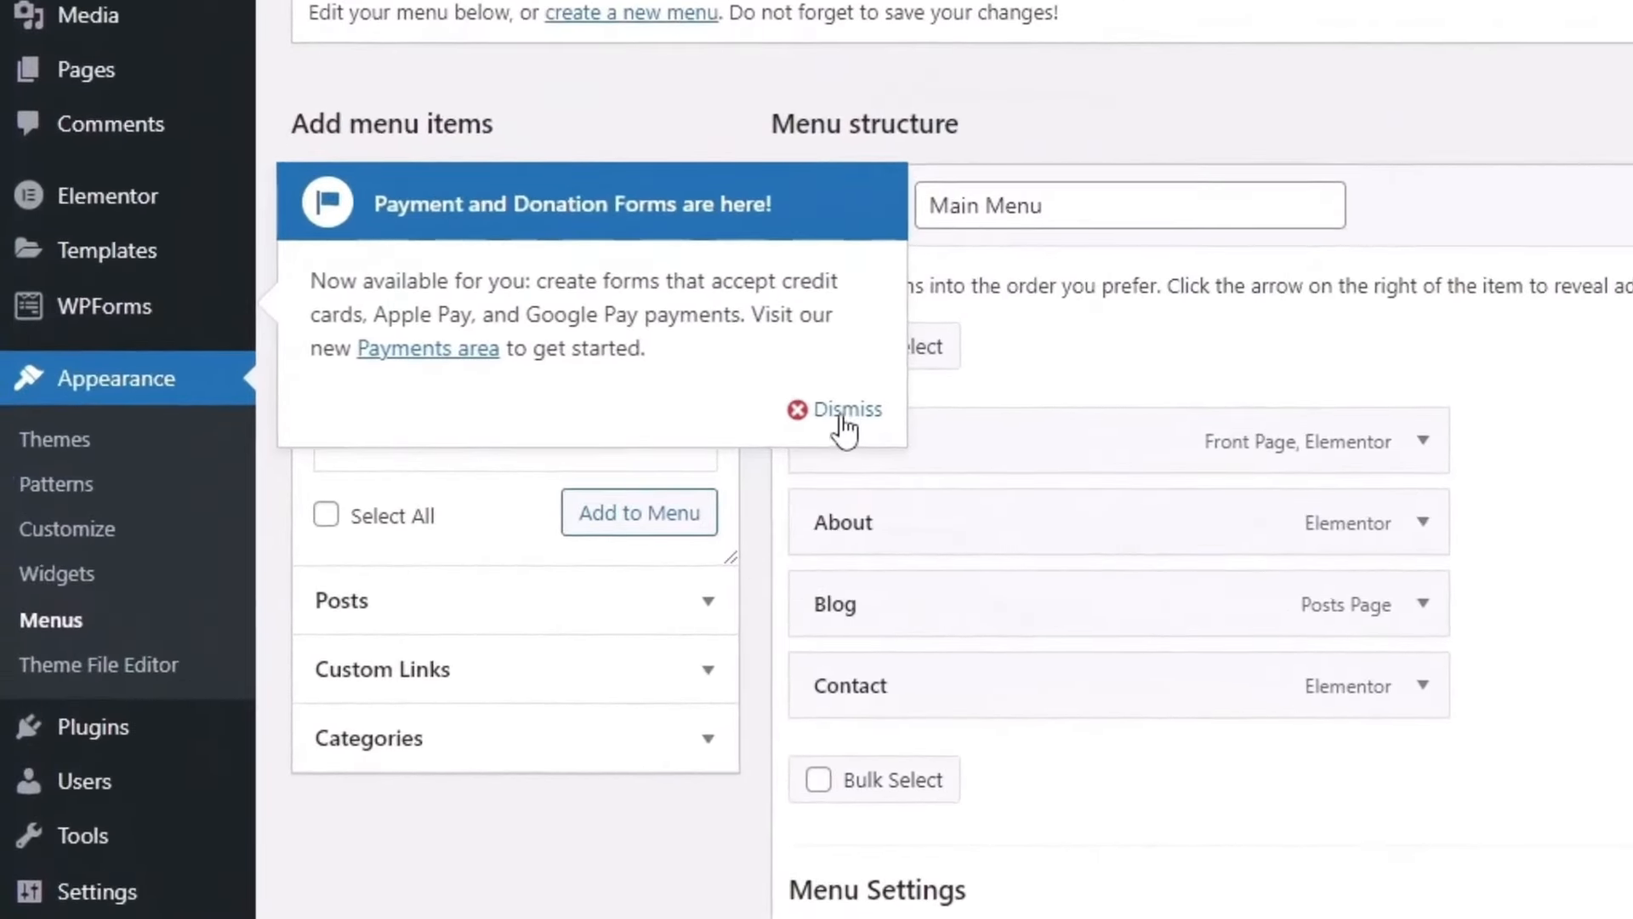
Step: Add a custom link 'Jasa' with URL '#' to the end of Main Menu and save it
left_click(842, 415)
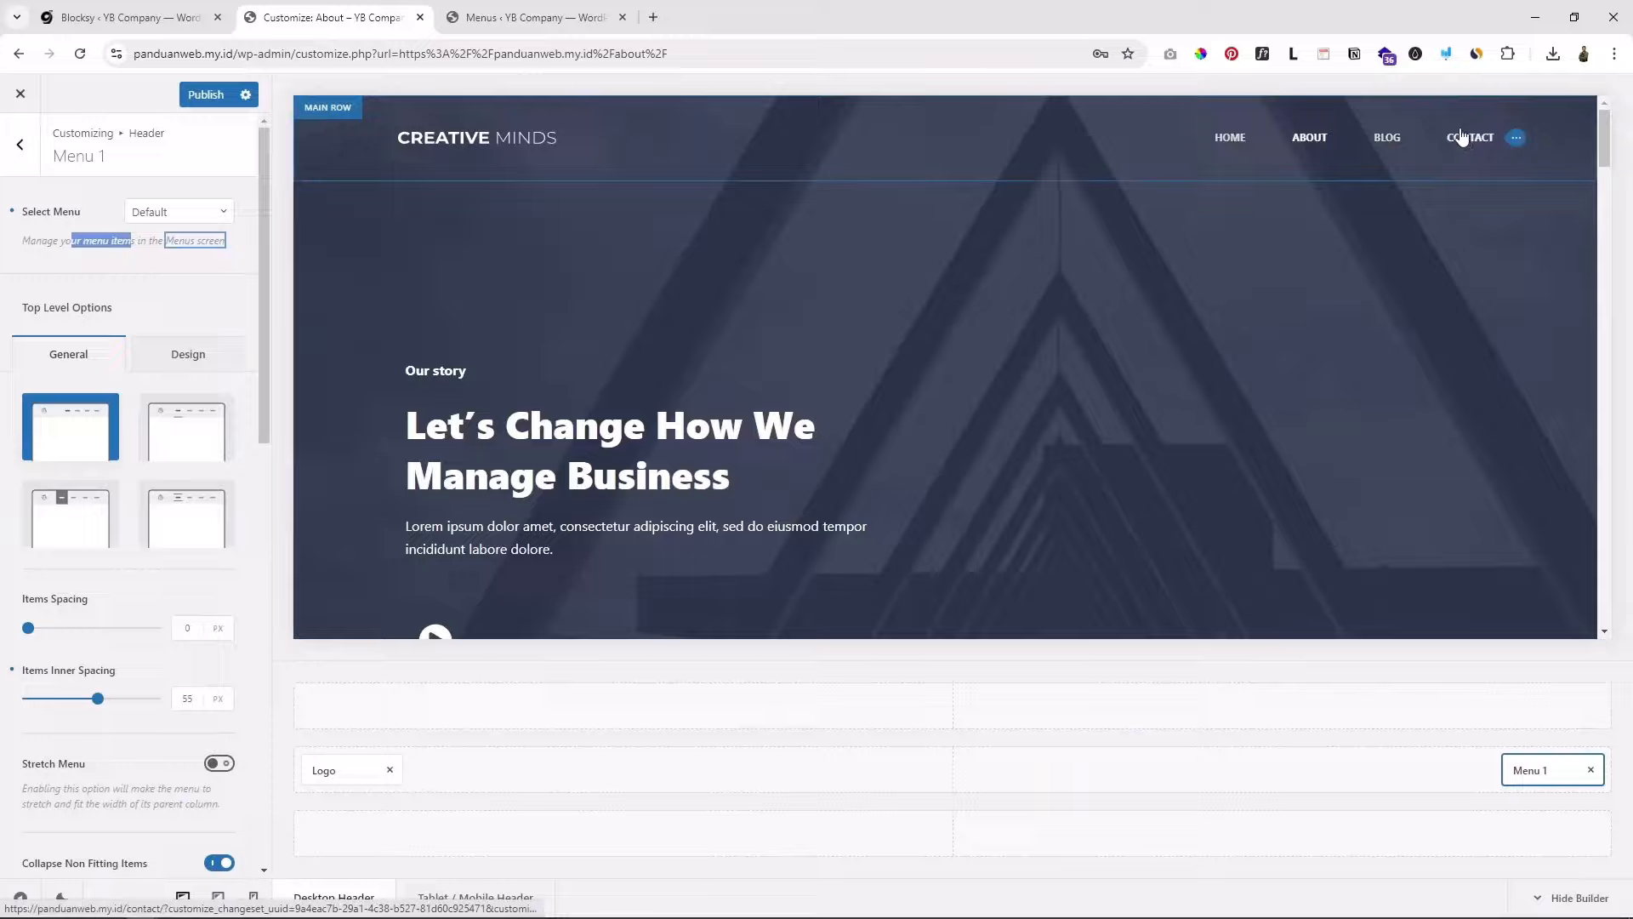
left_click(534, 17)
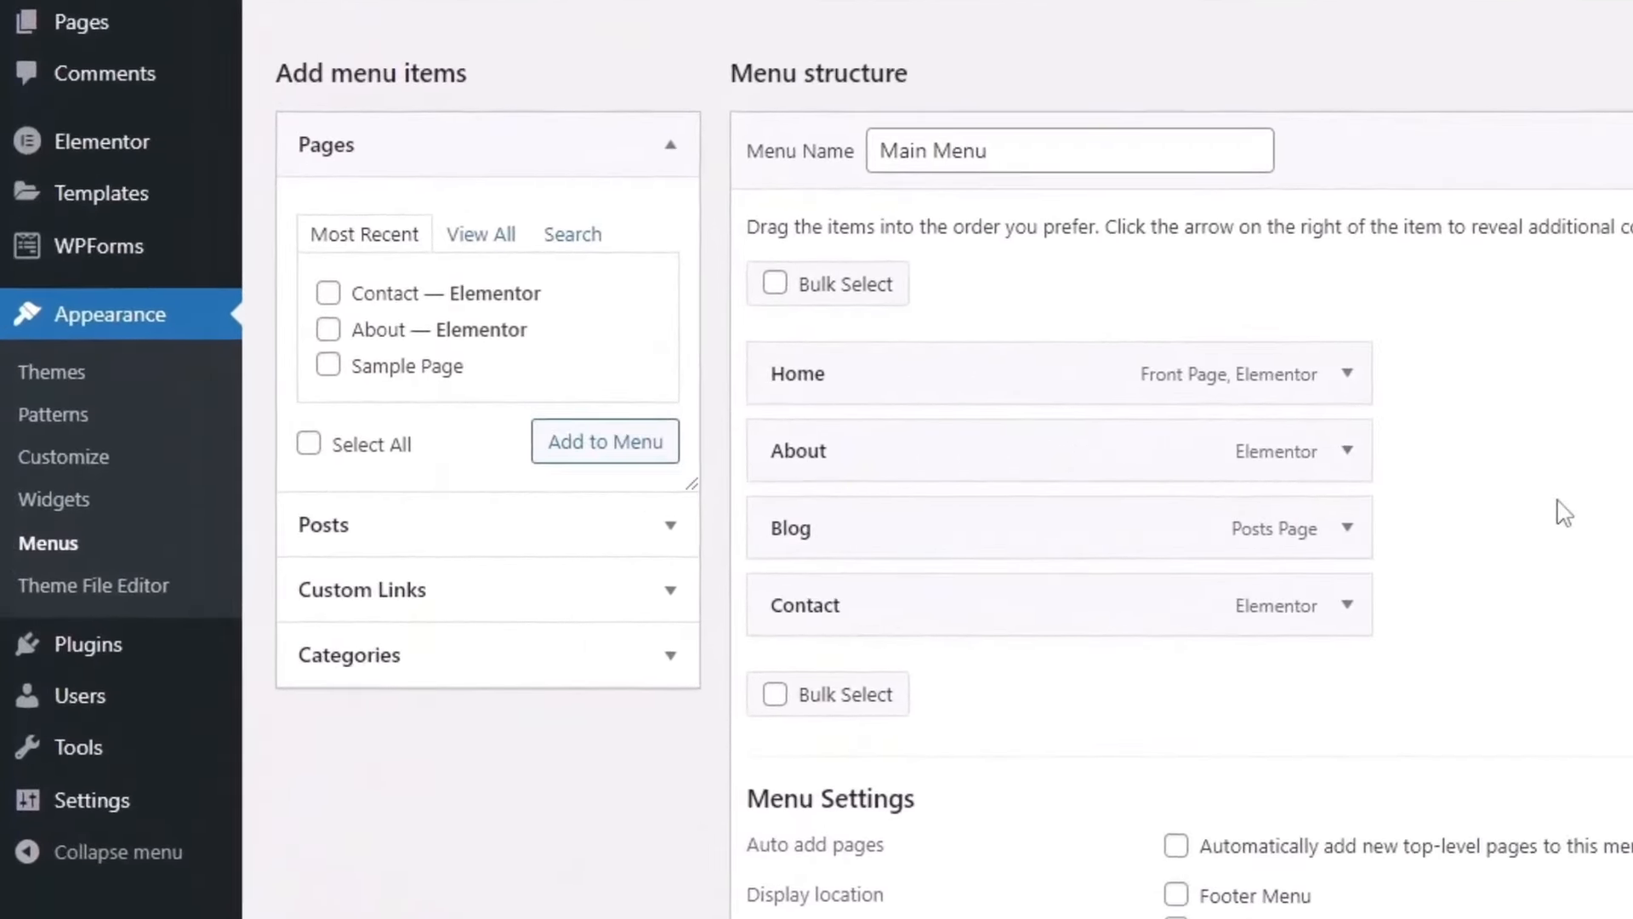
left_click(519, 587)
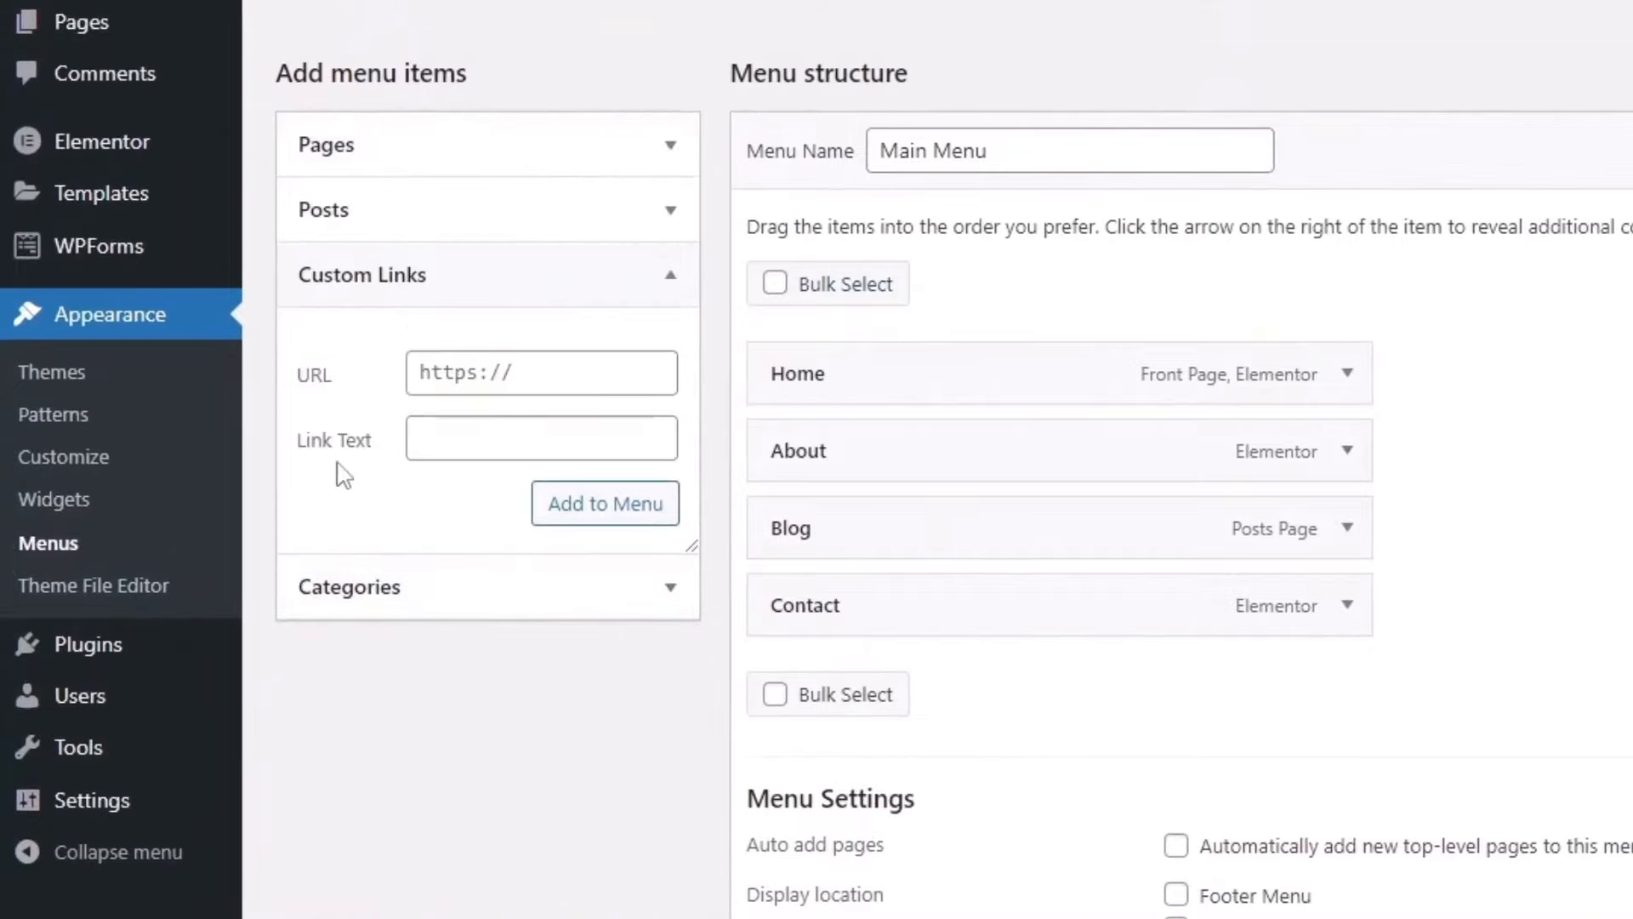
left_click(457, 442)
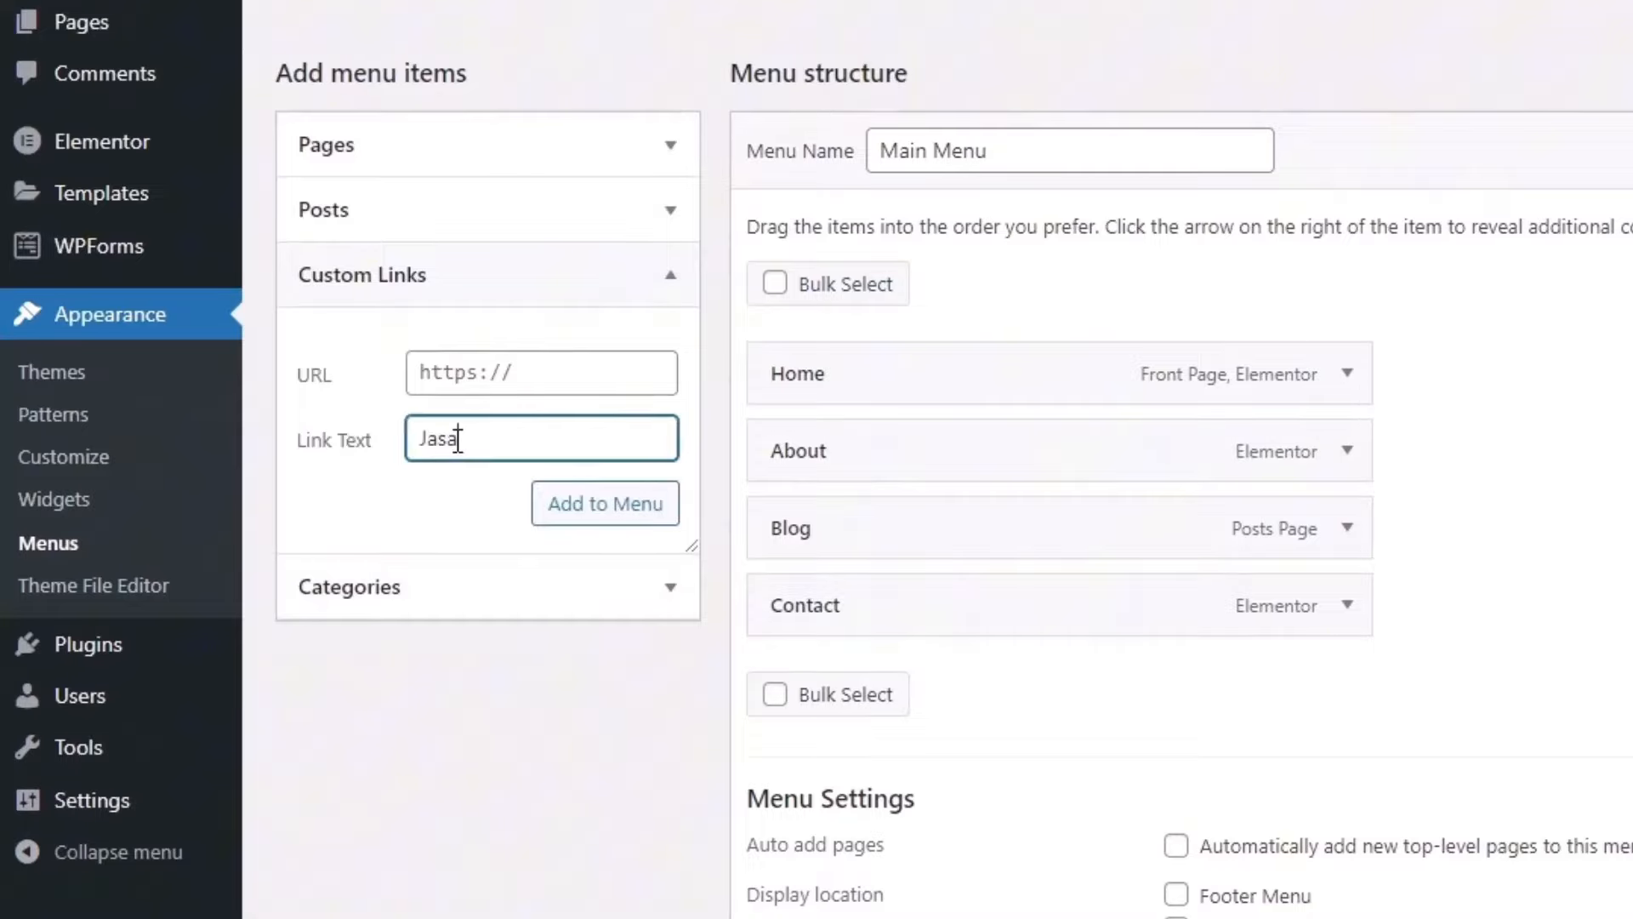
left_click(490, 383)
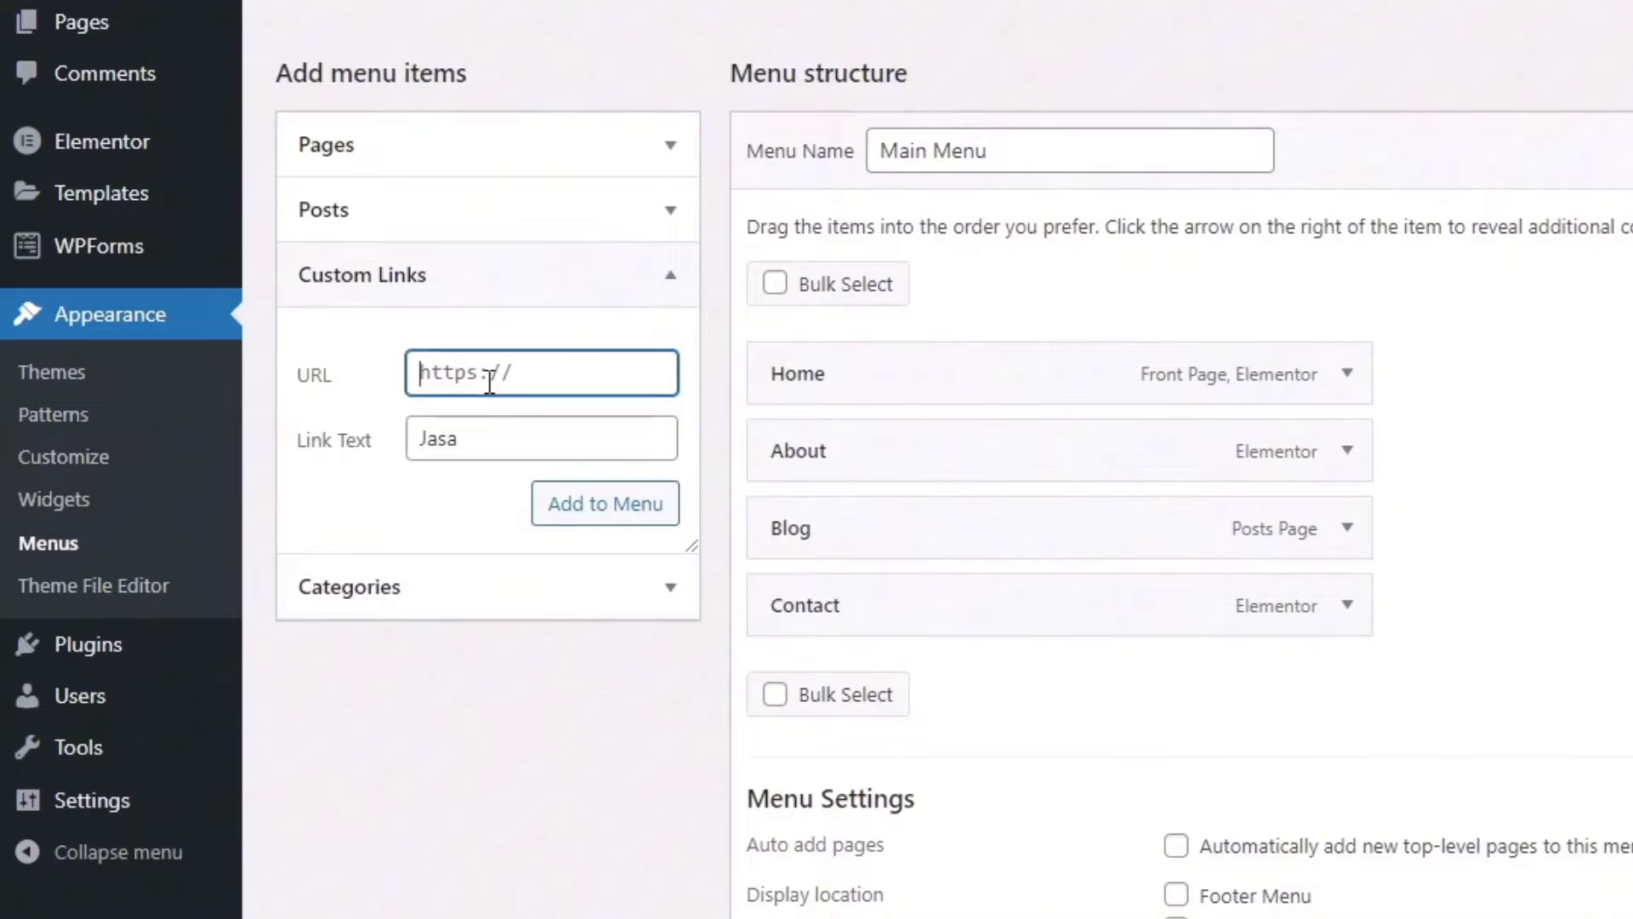
type("#")
left_click(627, 518)
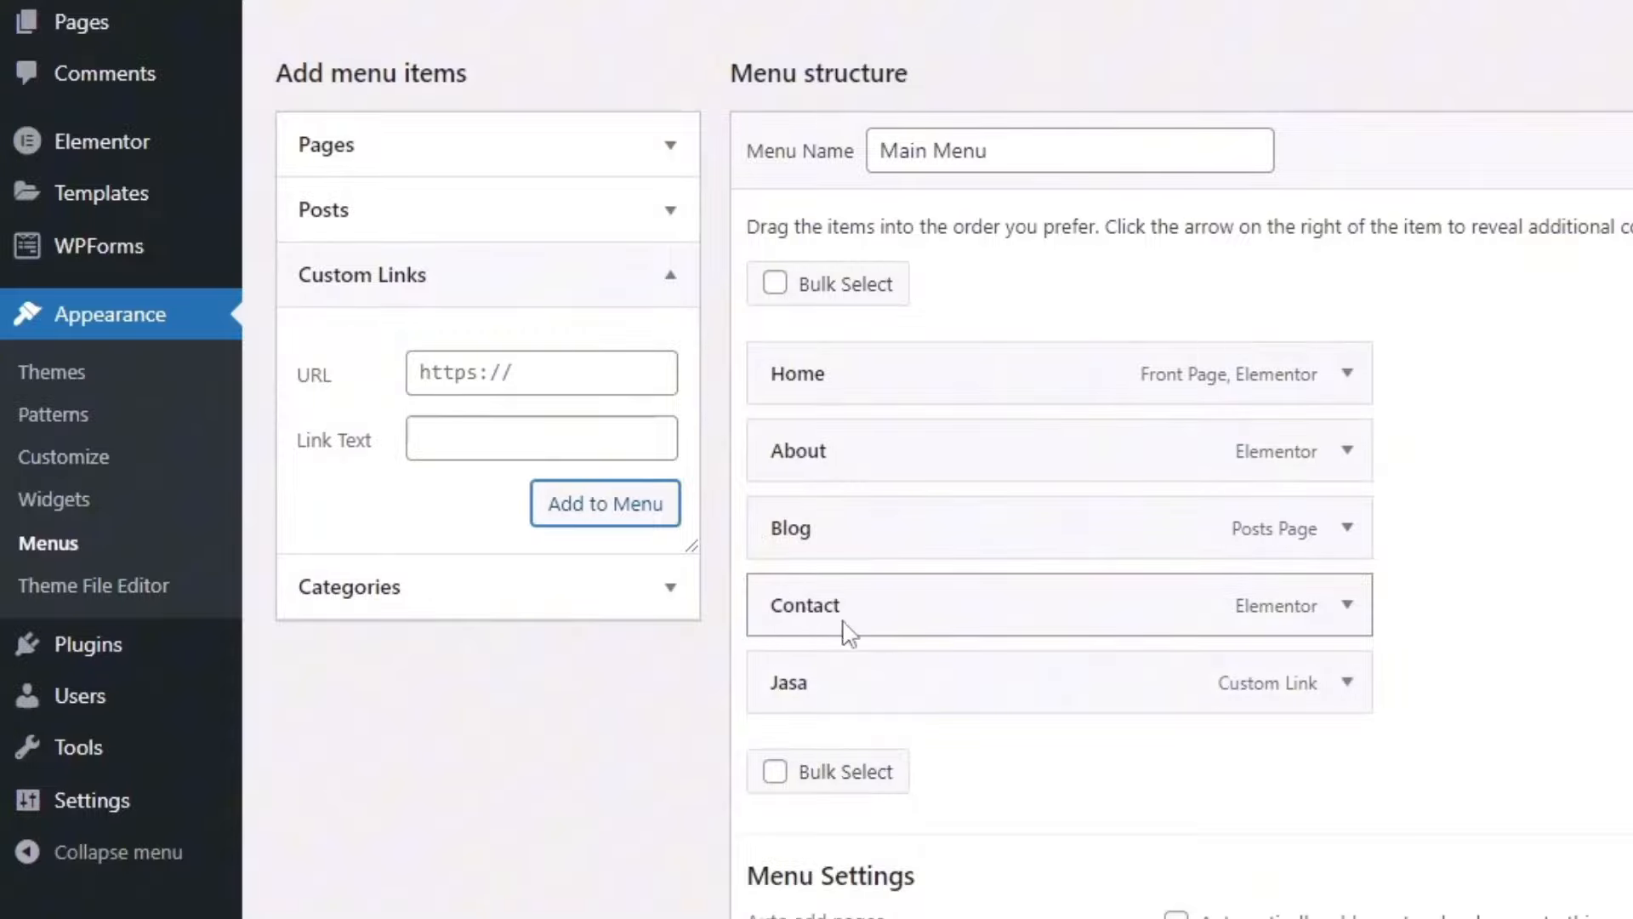
scroll(1010, 765, "down", 3)
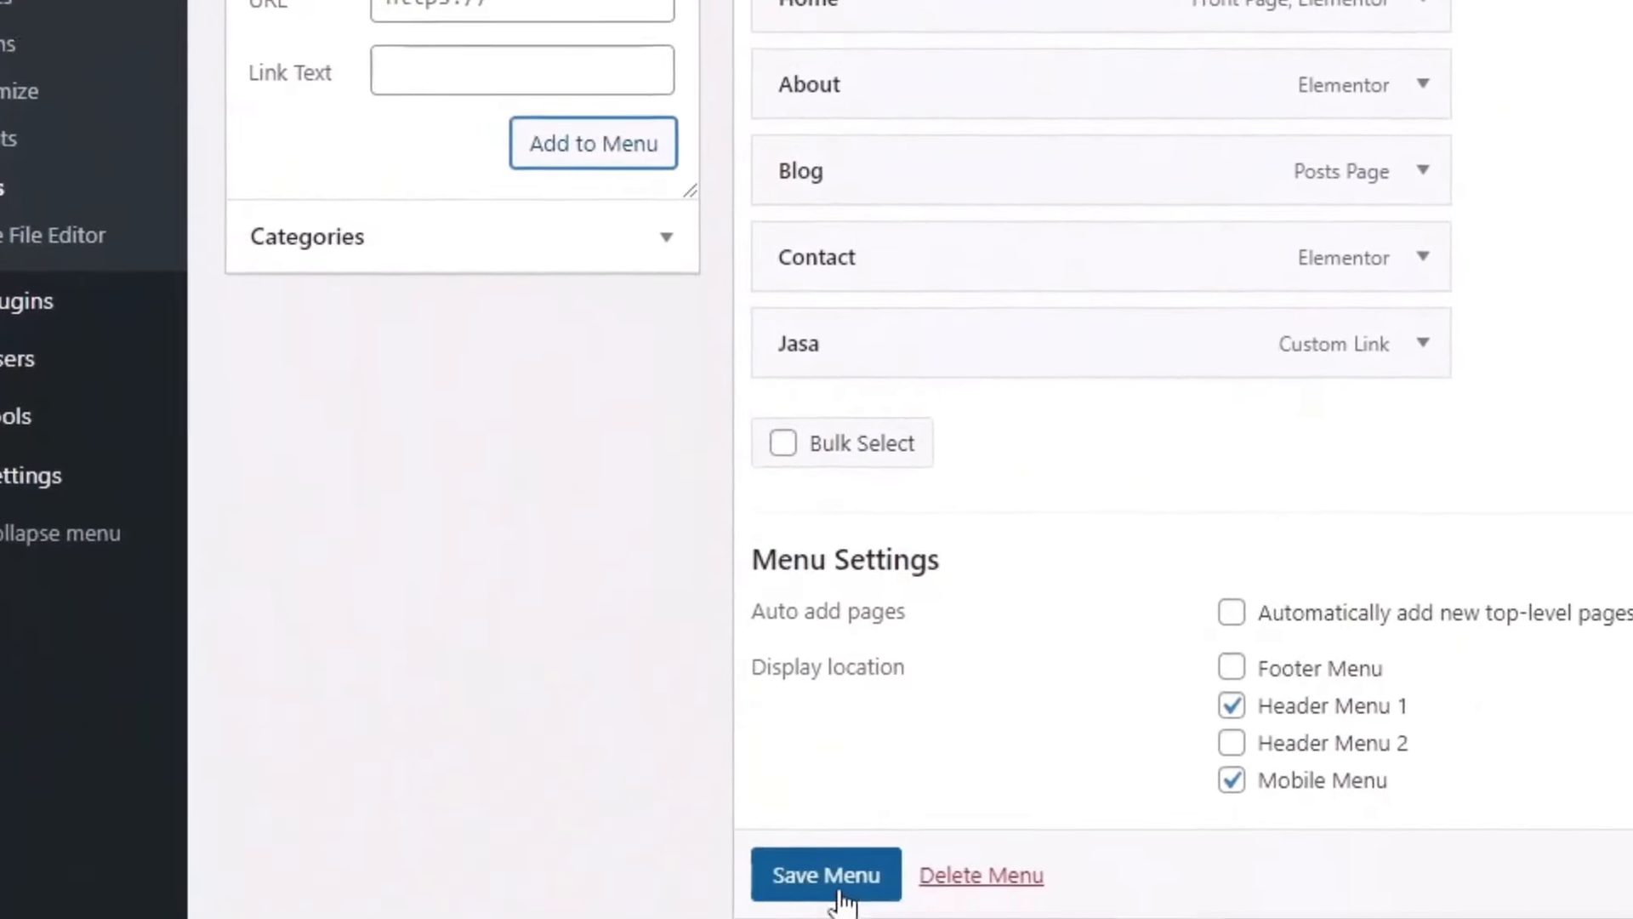
scroll(841, 893, "down", 1)
left_click(836, 774)
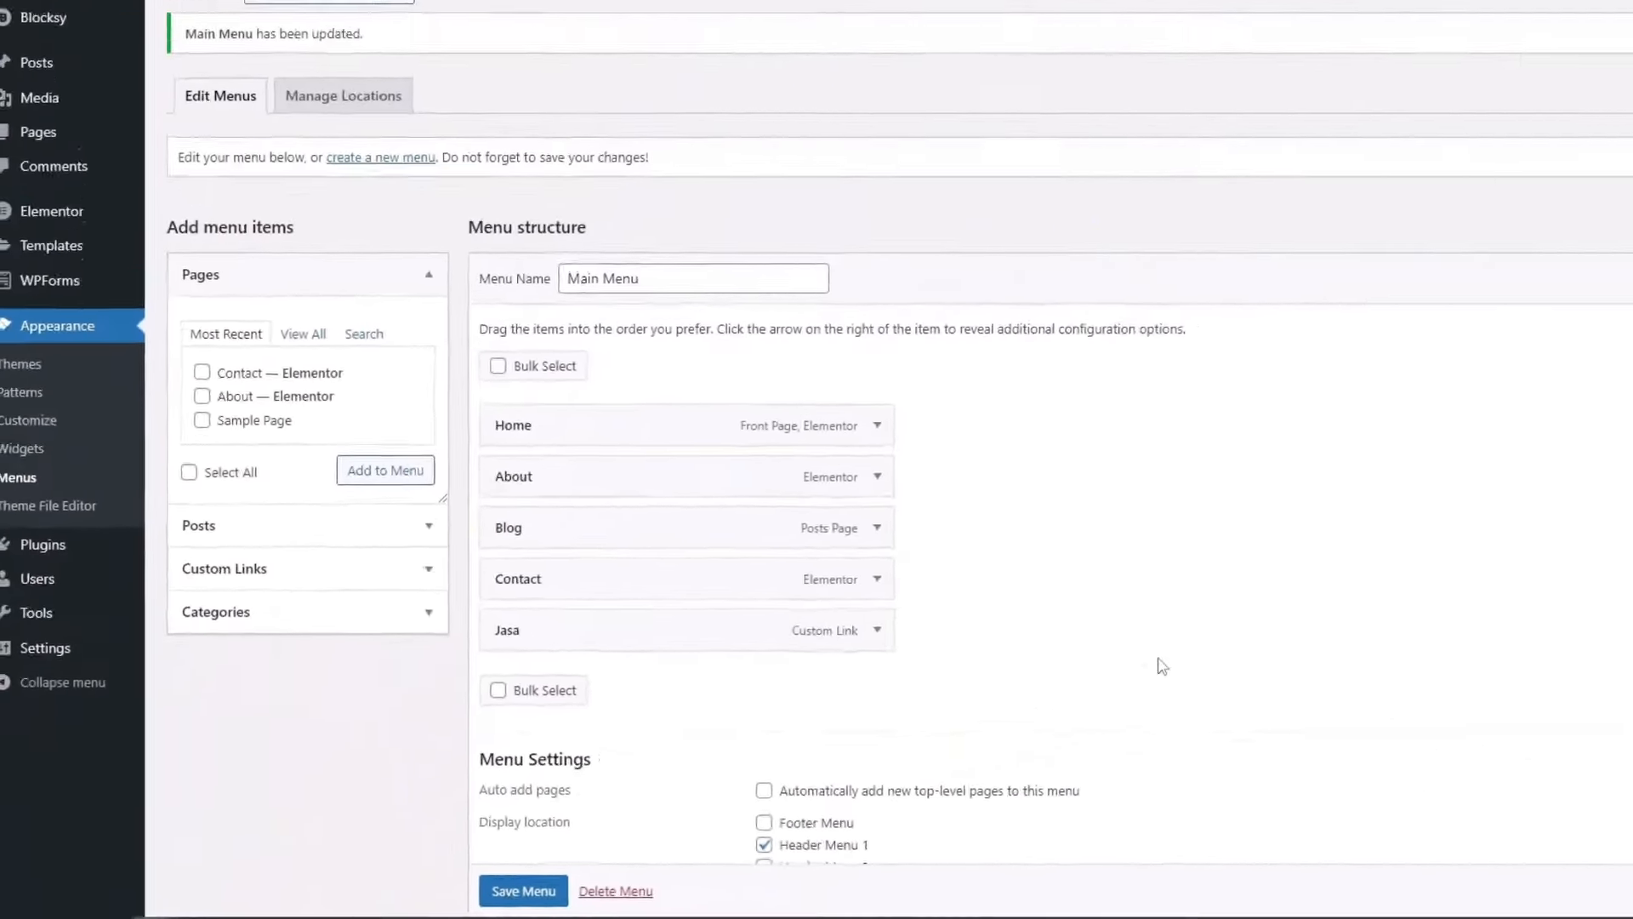
Step: Publish the Customizer changes, reload to confirm JASA appears in the header, then open Header settings
left_click(349, 19)
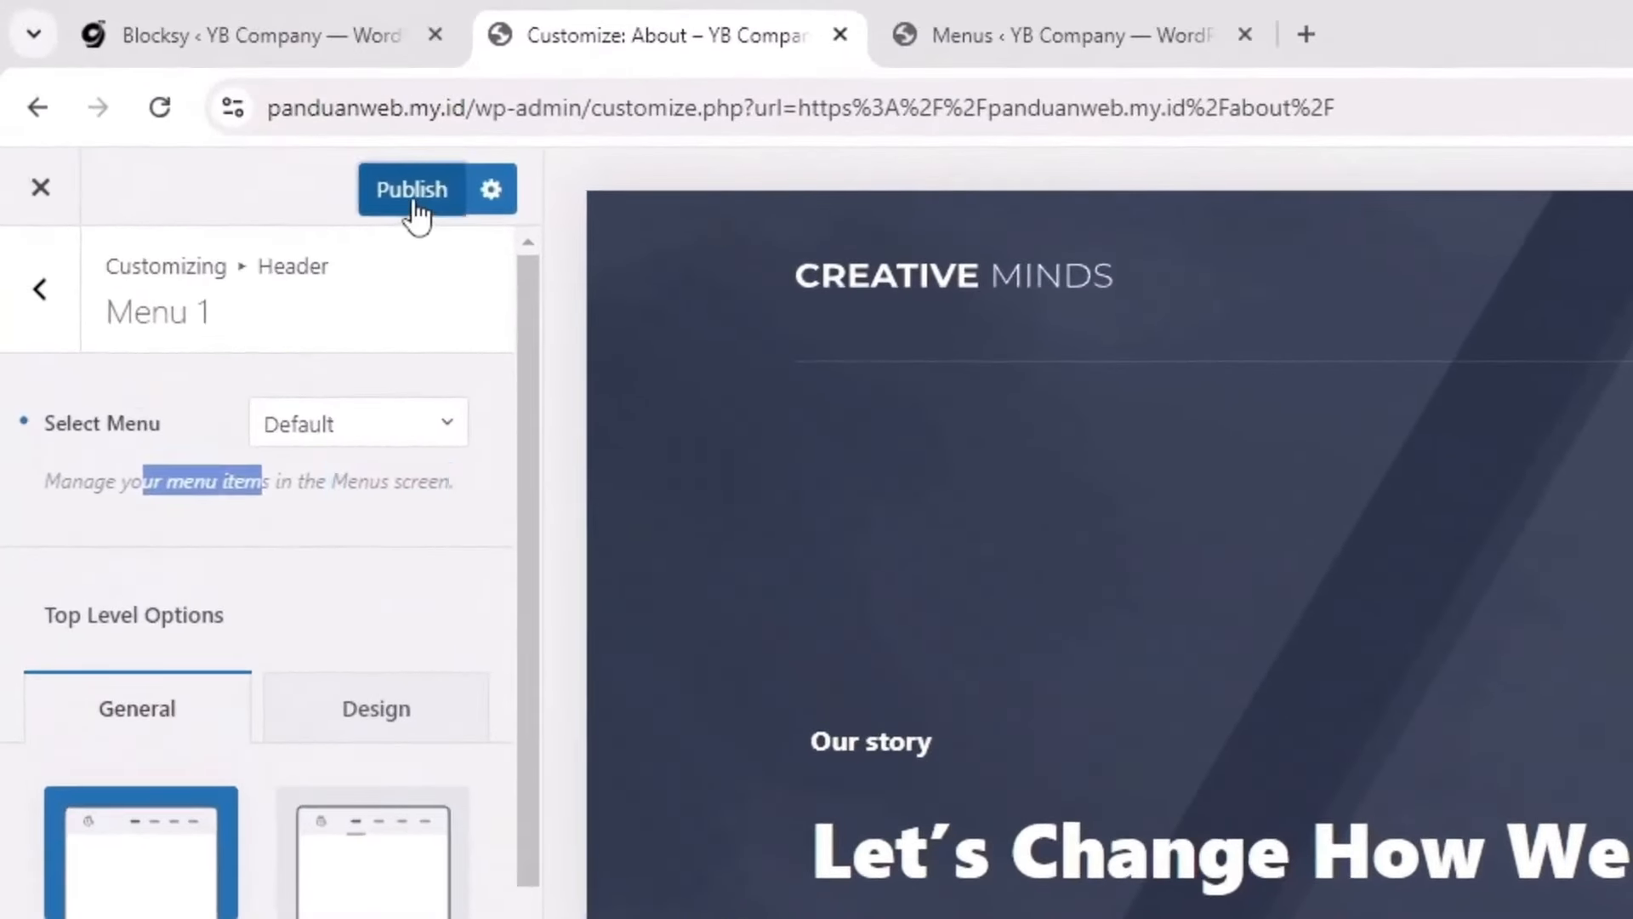
left_click(412, 192)
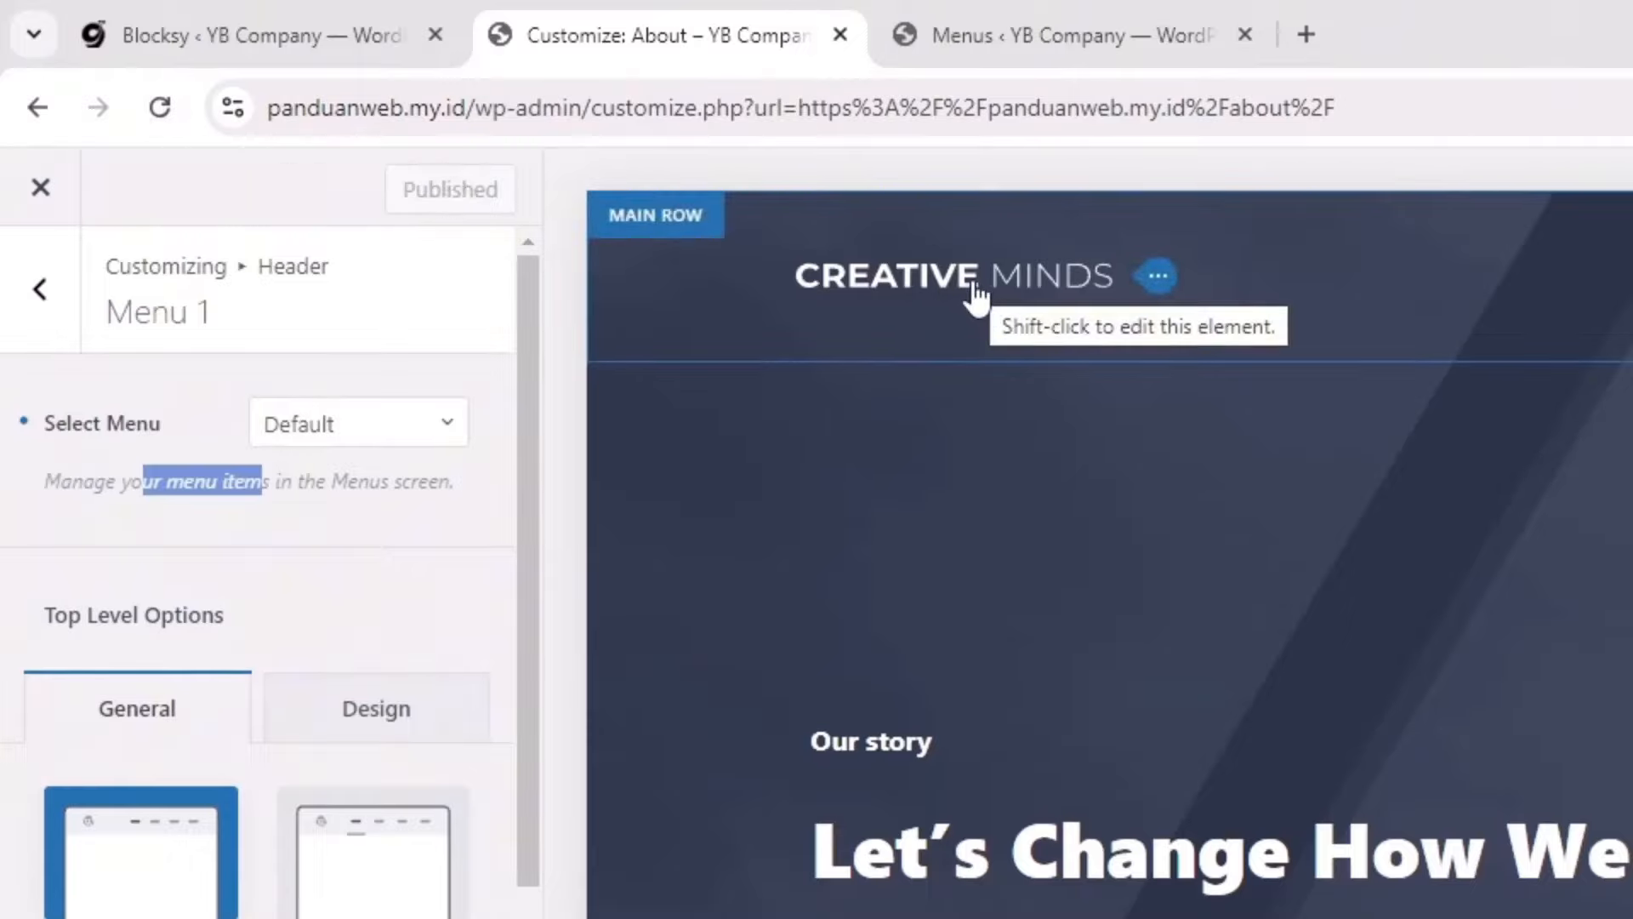
left_click(152, 110)
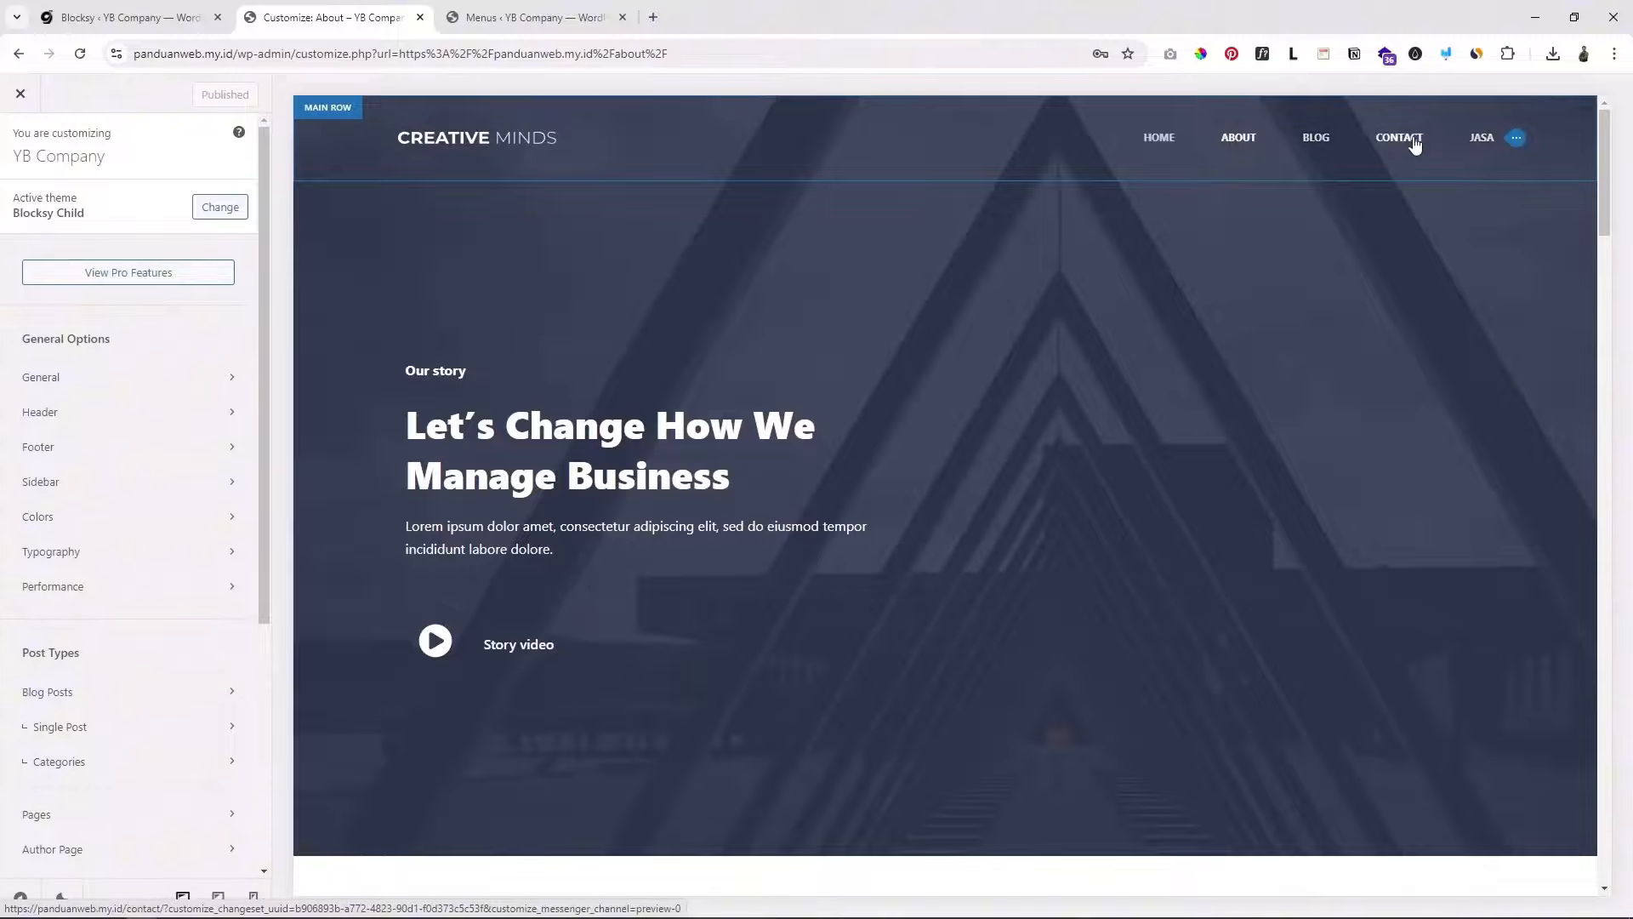
left_click(523, 18)
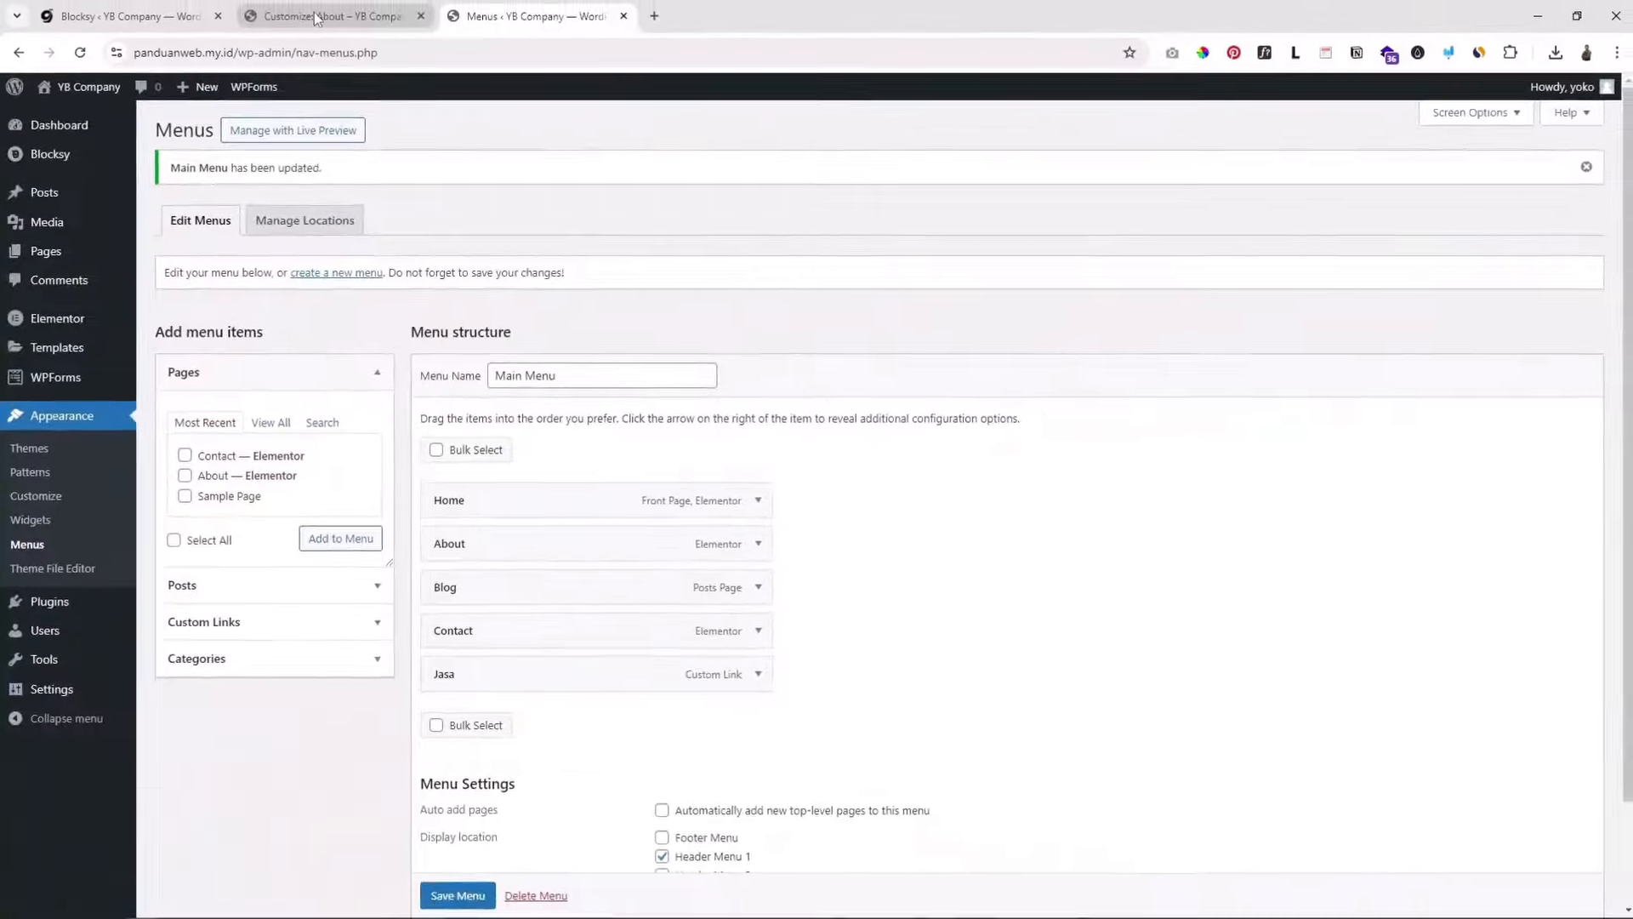
left_click(314, 15)
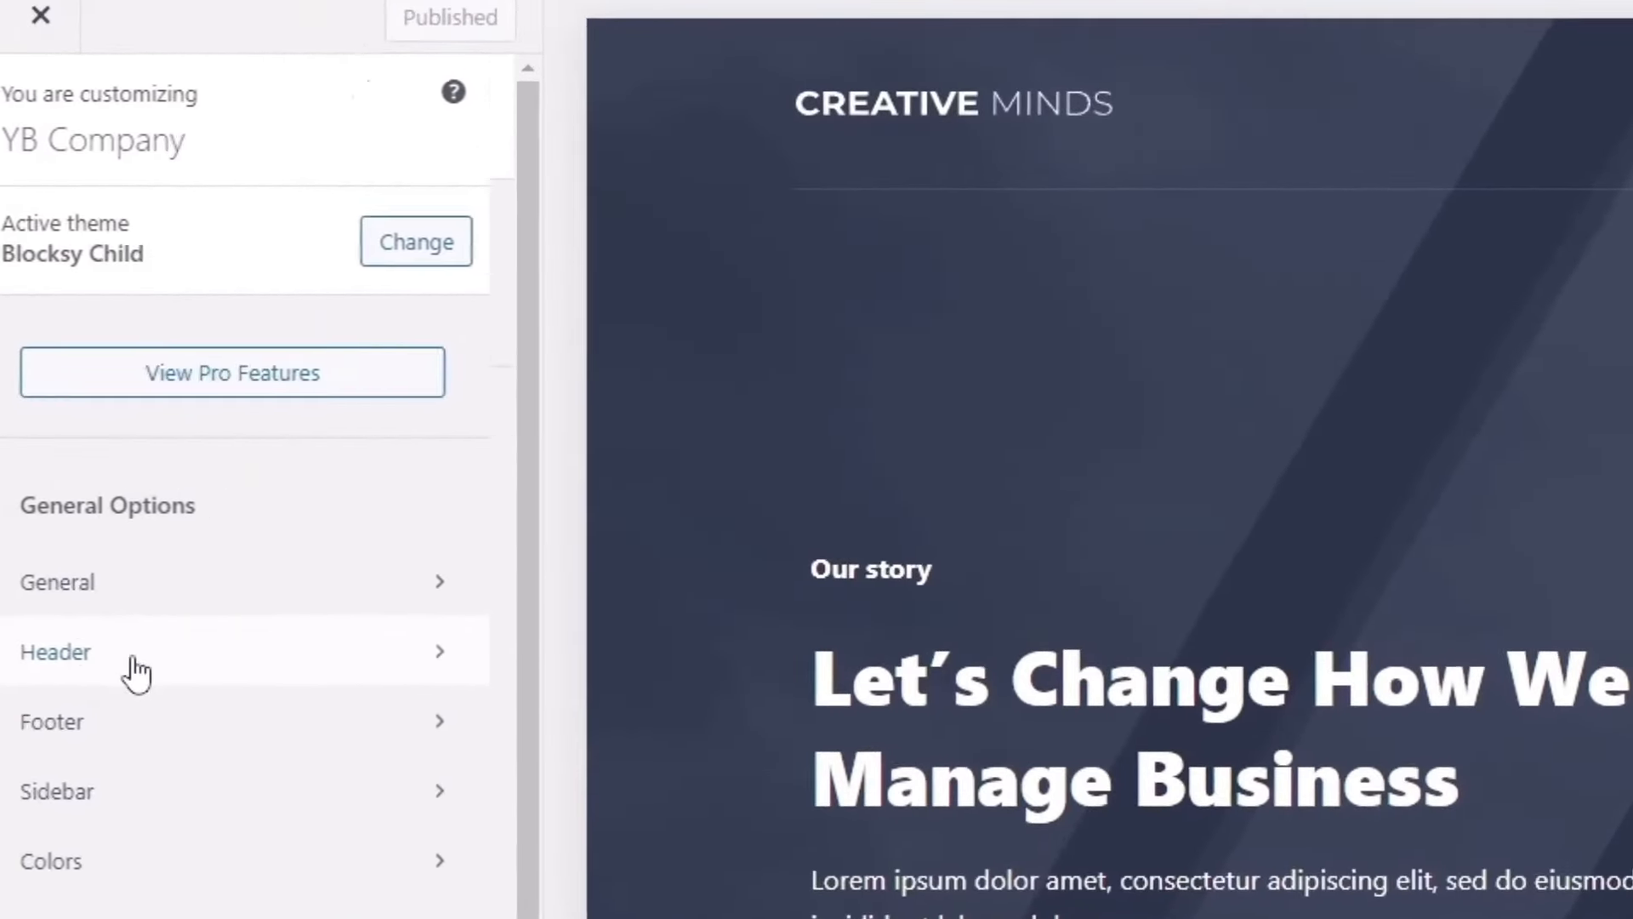
left_click(134, 662)
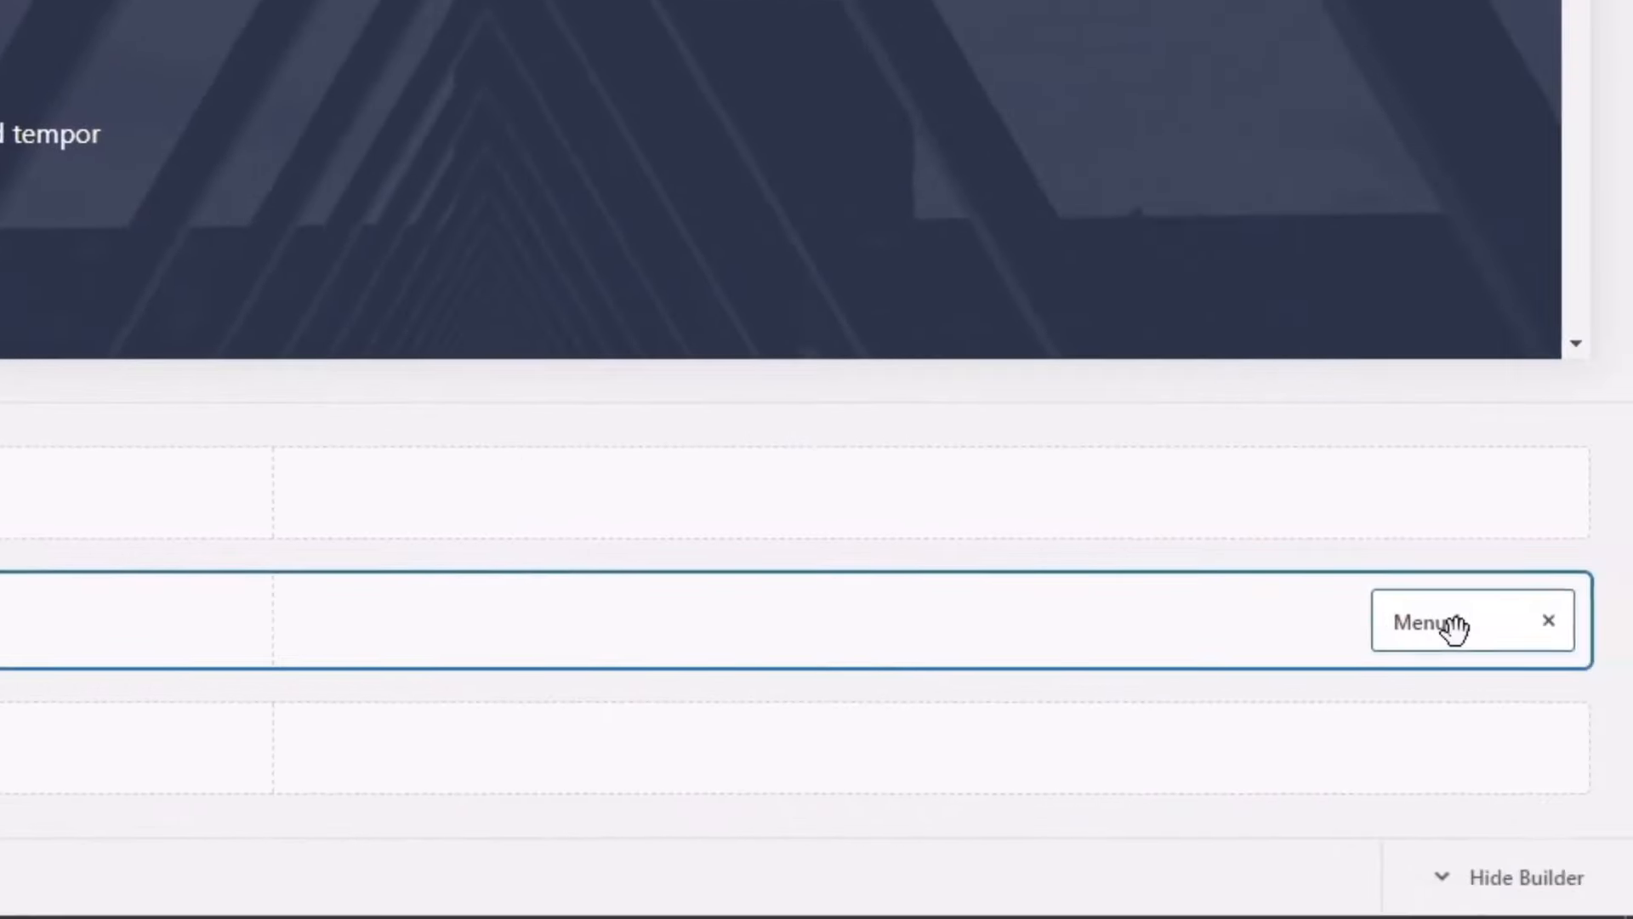
Step: Show Menu 1's Design options for top-level items (font Default Family, 12px, Bold 700)
left_click(1454, 625)
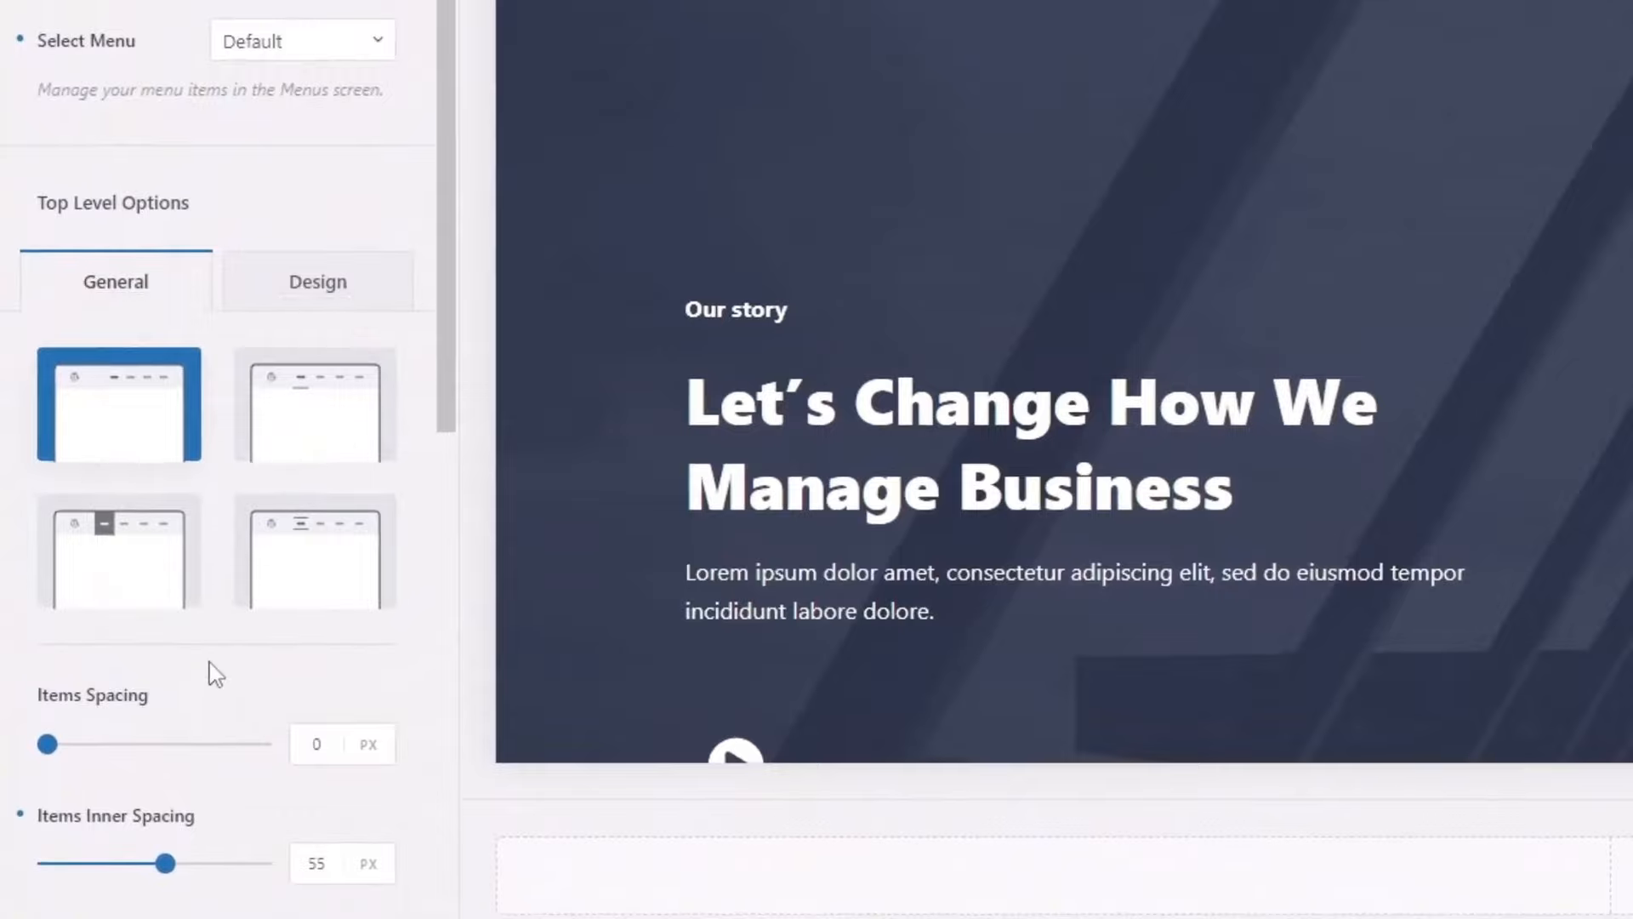
scroll(215, 674, "down", 10)
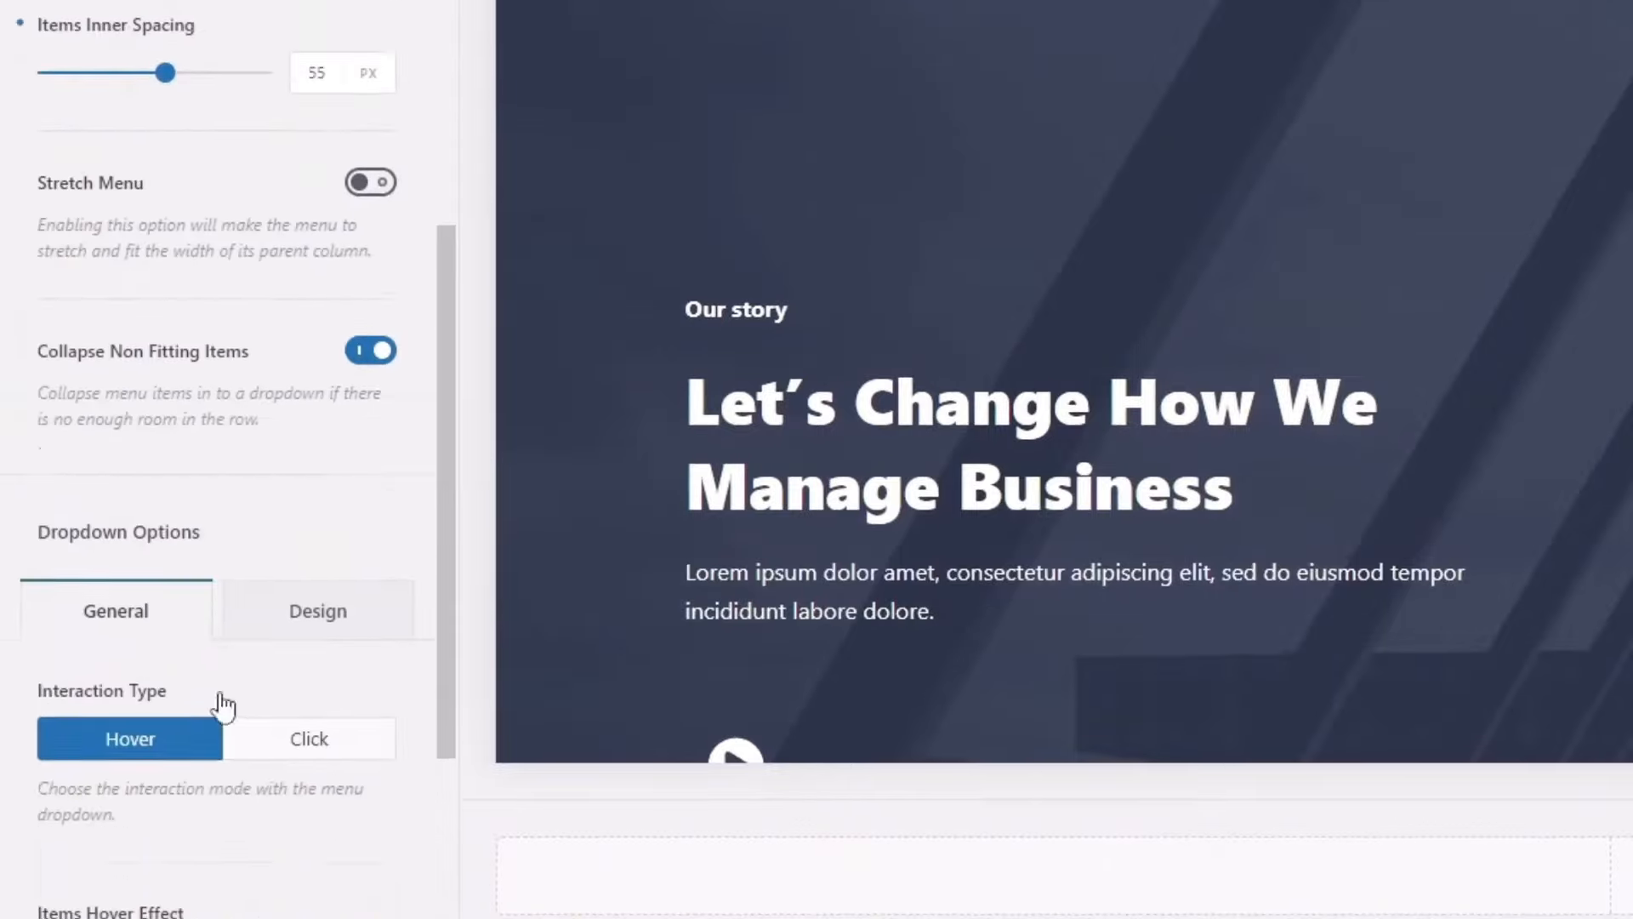
scroll(226, 704, "down", 4)
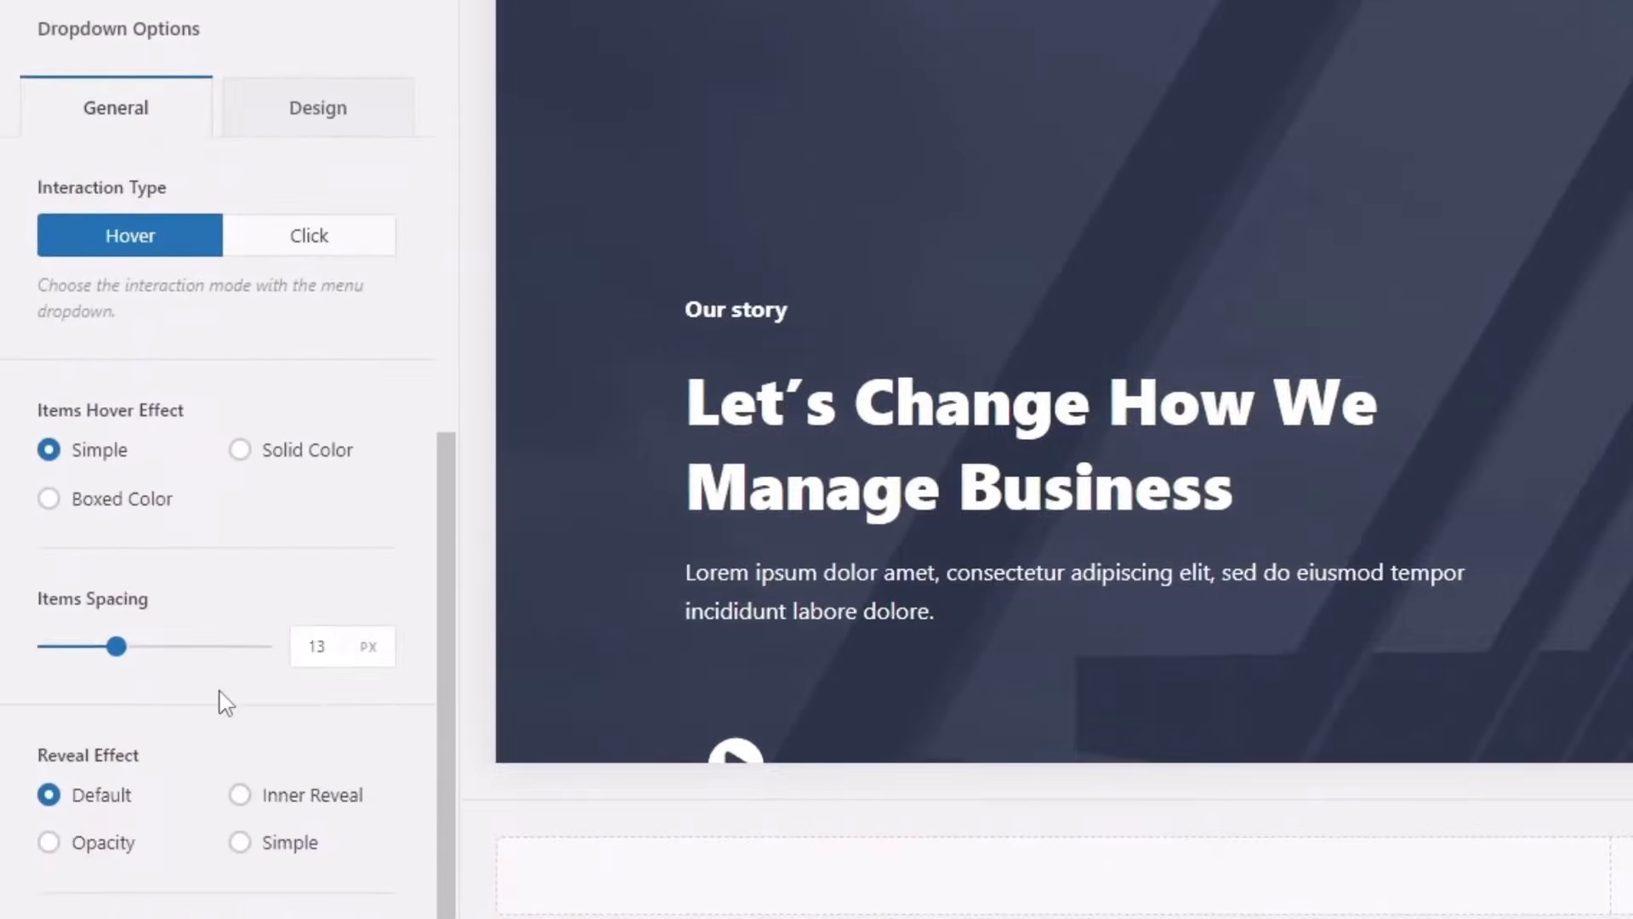
scroll(223, 698, "down", 5)
scroll(223, 697, "up", 15)
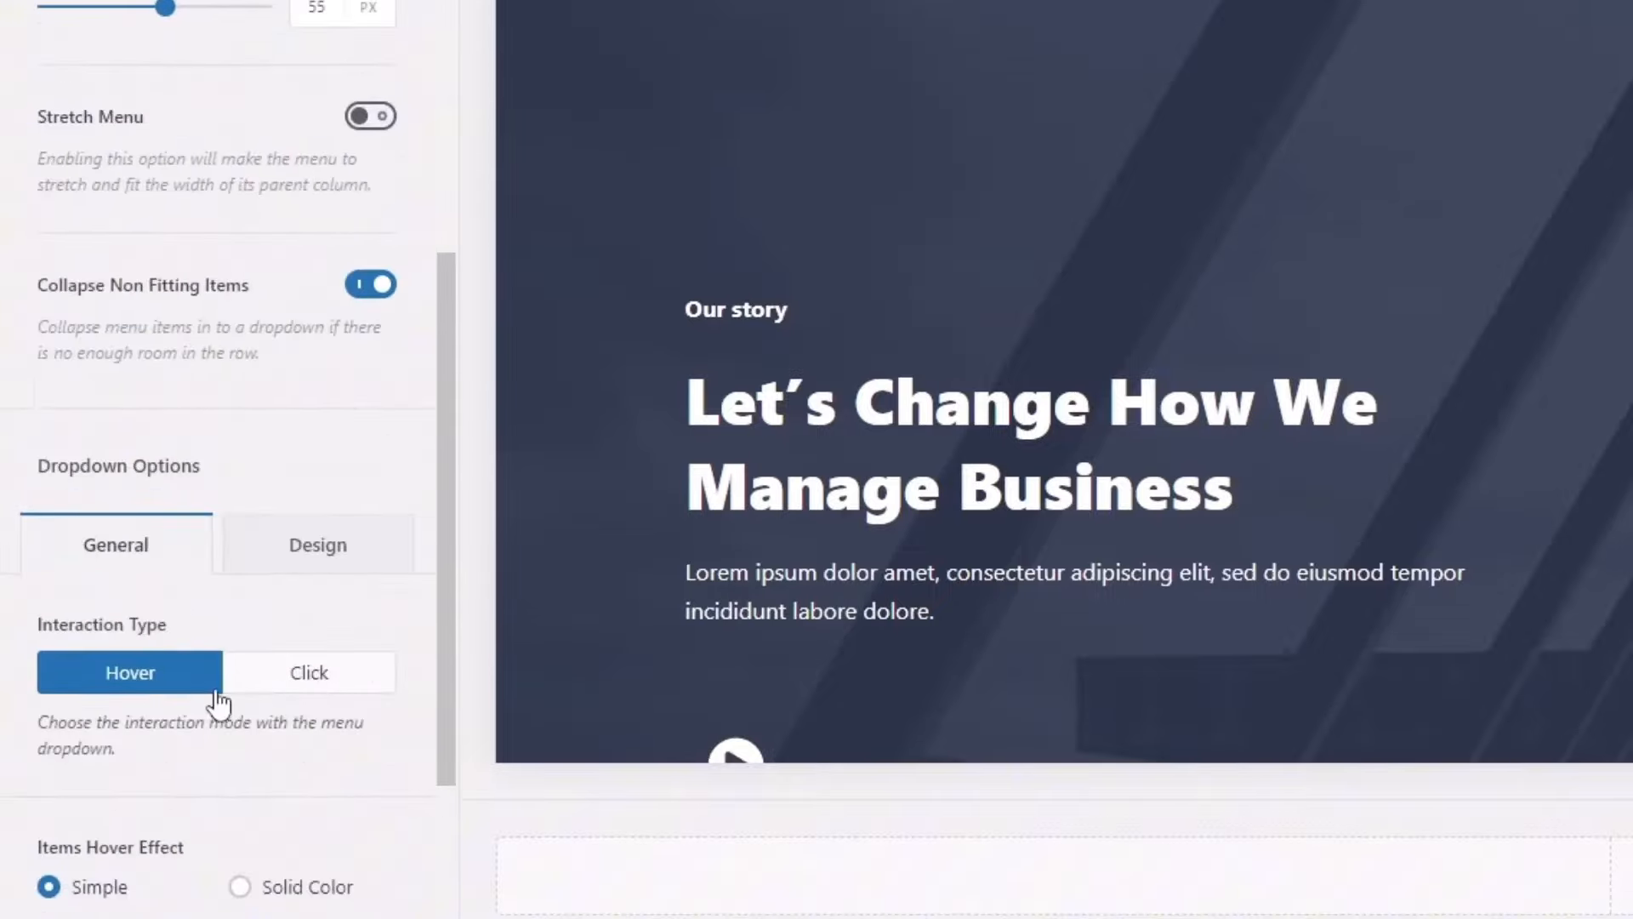
left_click(314, 281)
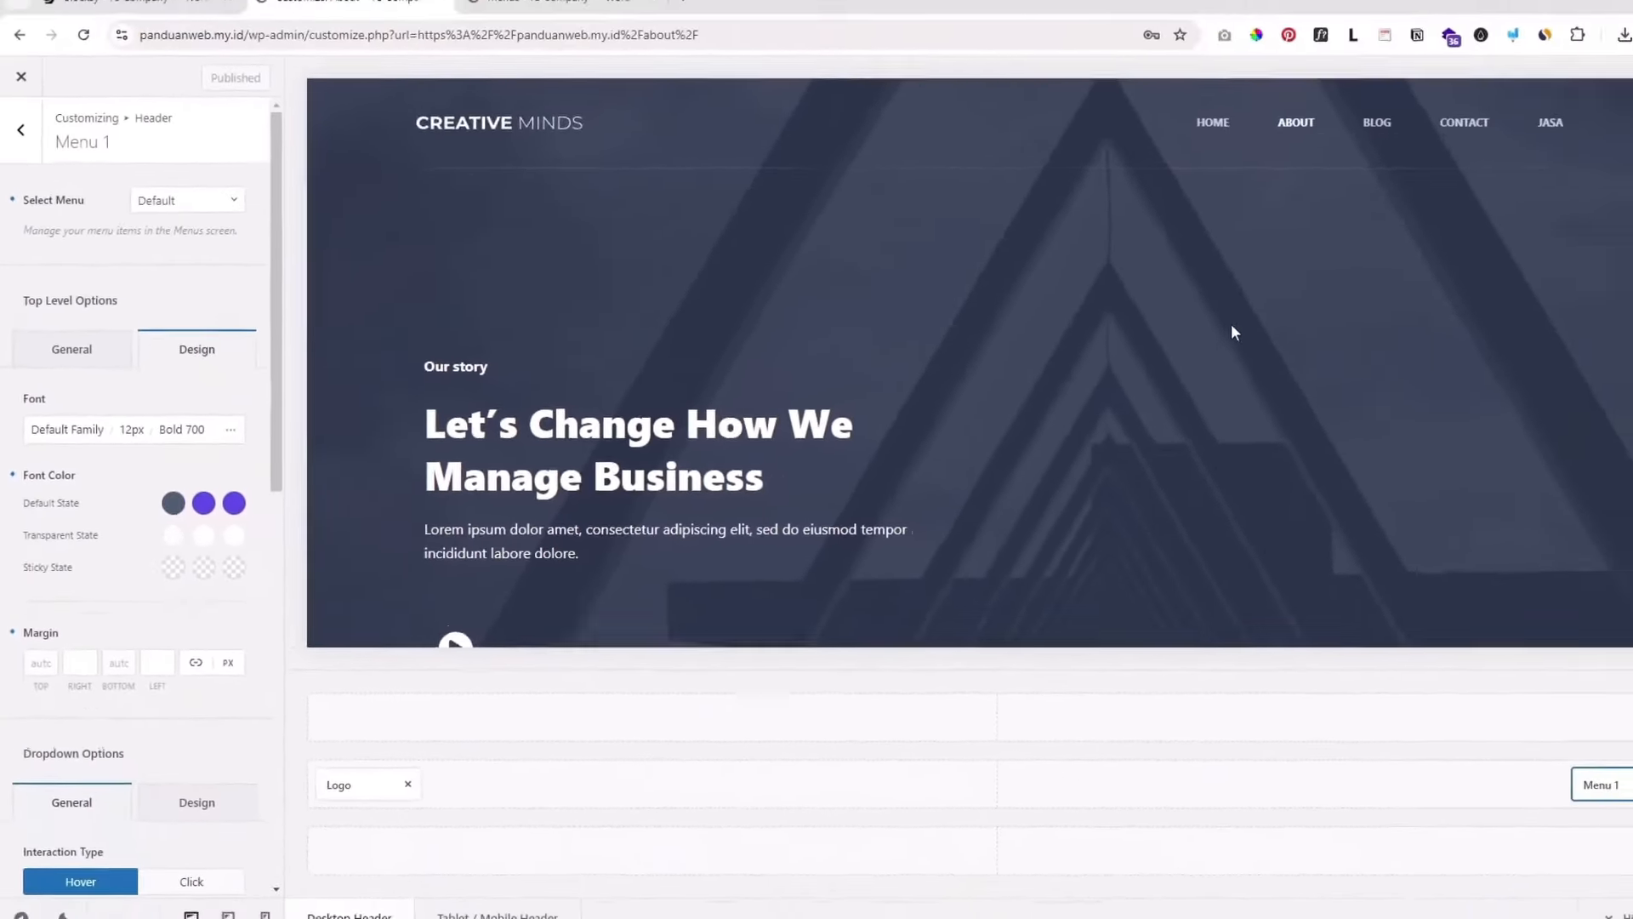
scroll(1232, 323, "down", 3)
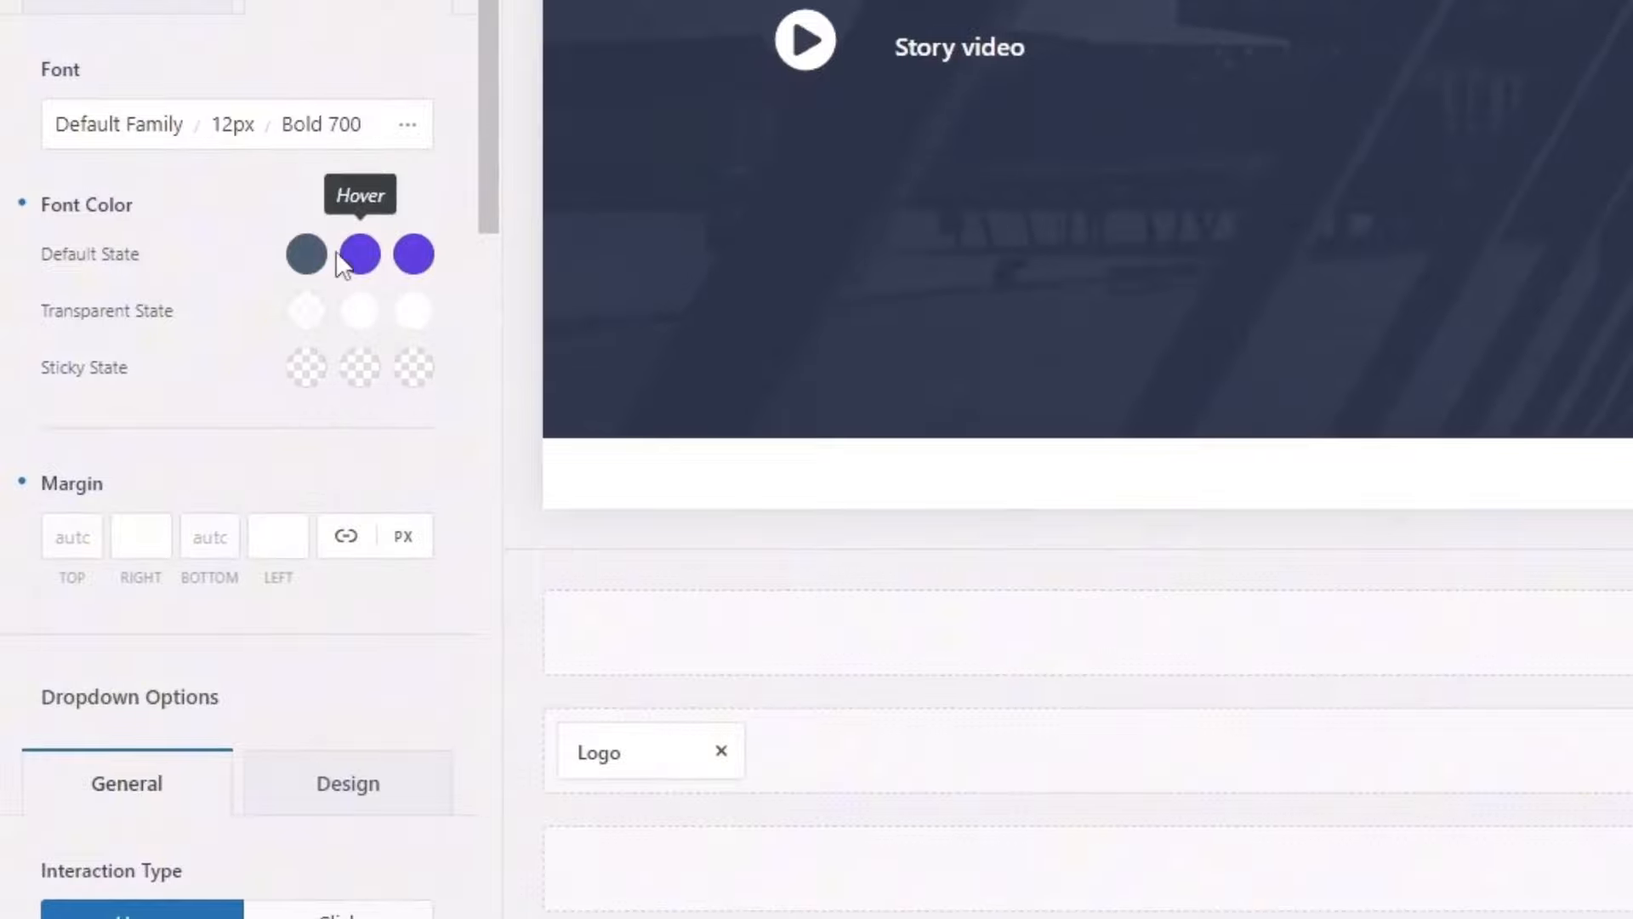
Step: Change Menu 1's hover font colour from trial red #f85858 to palette Color 2 (purple)
left_click(363, 257)
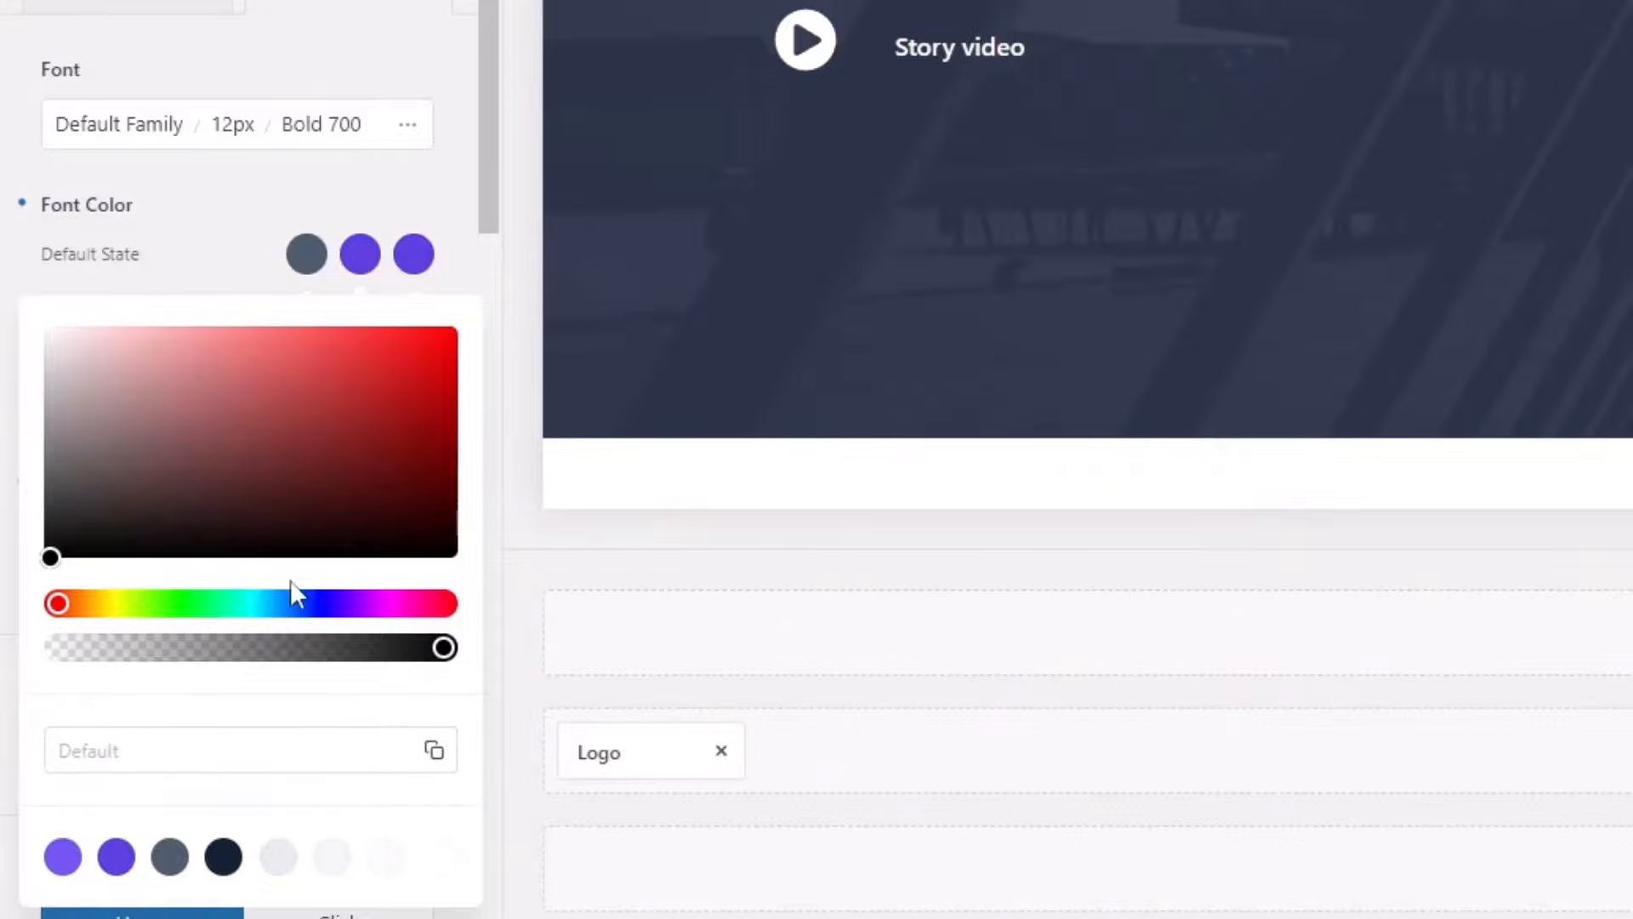
left_click_drag(207, 381, 313, 333)
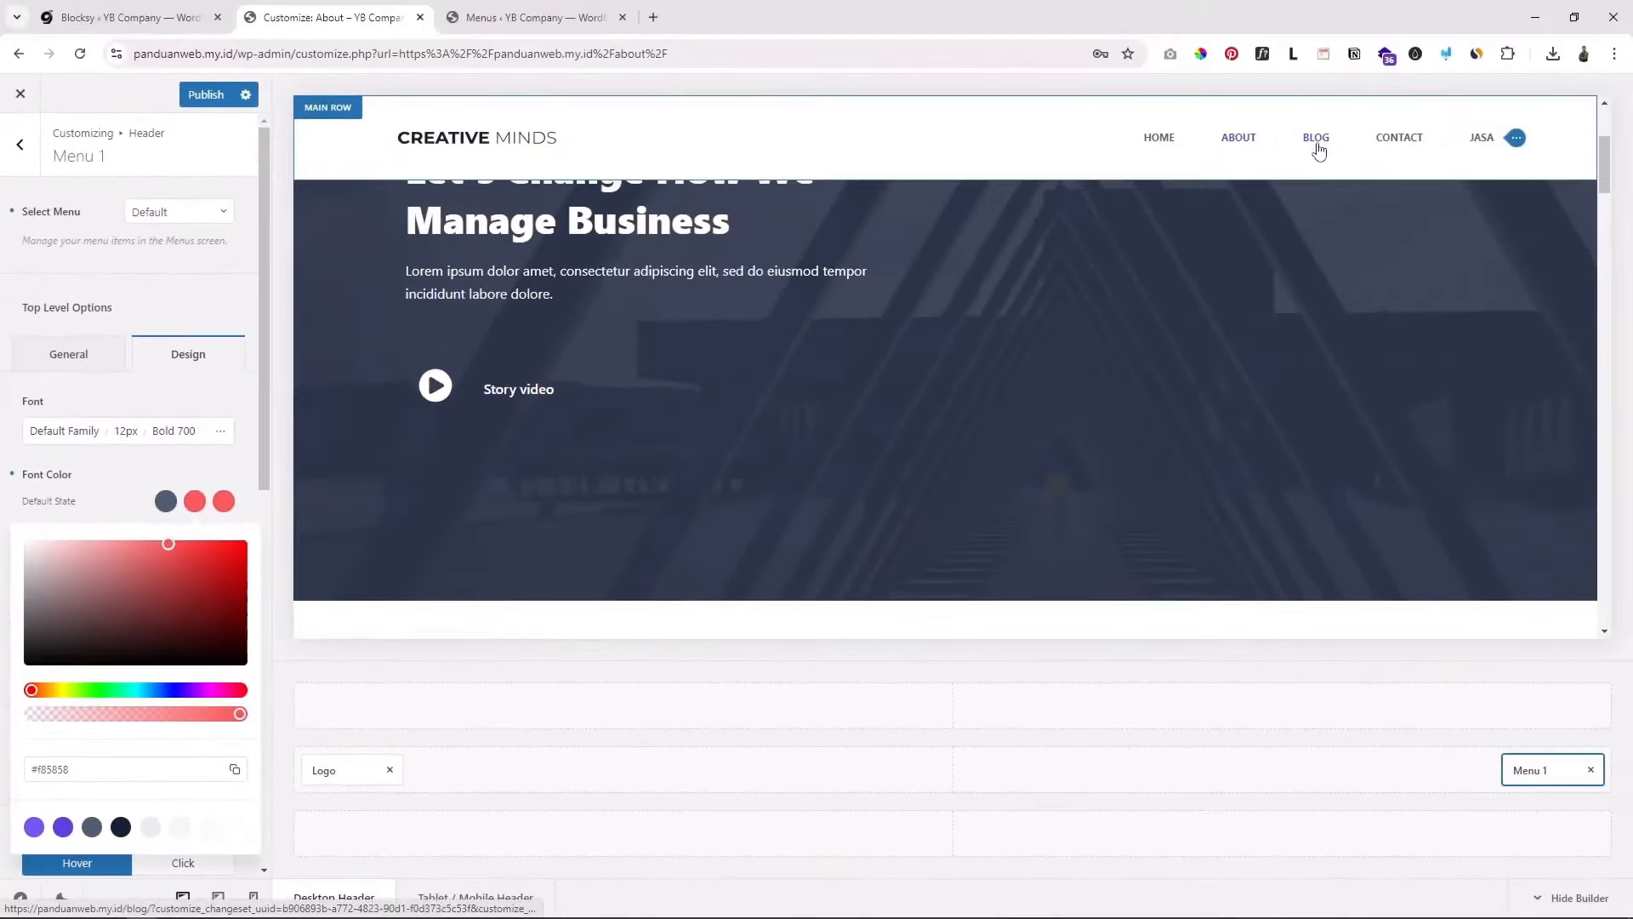
left_click(147, 512)
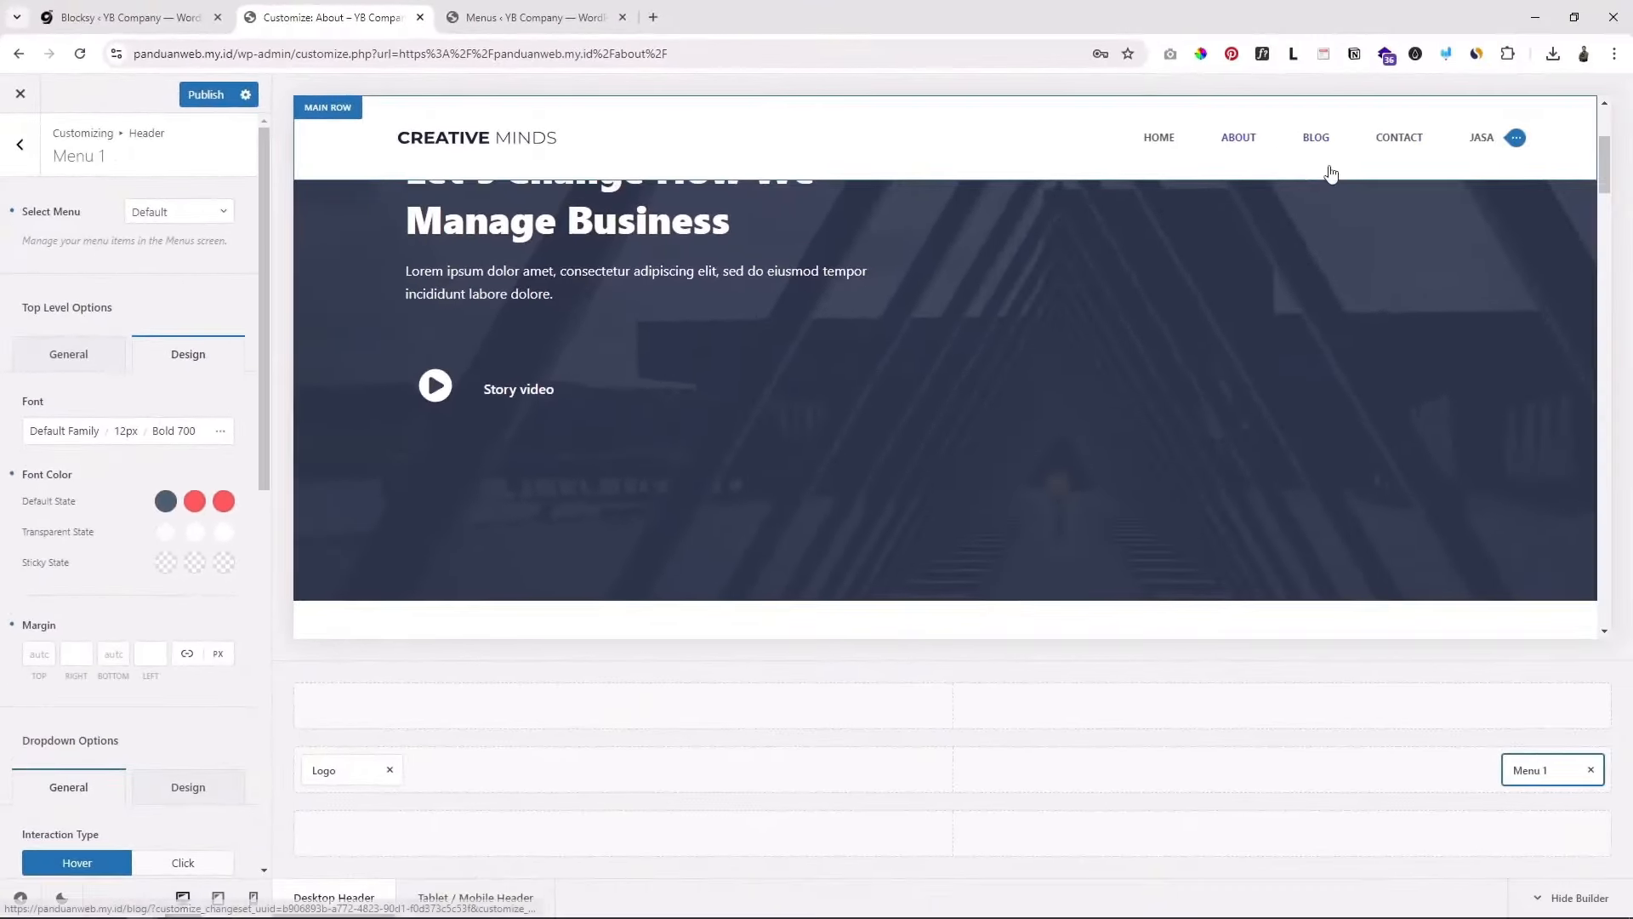
left_click(195, 501)
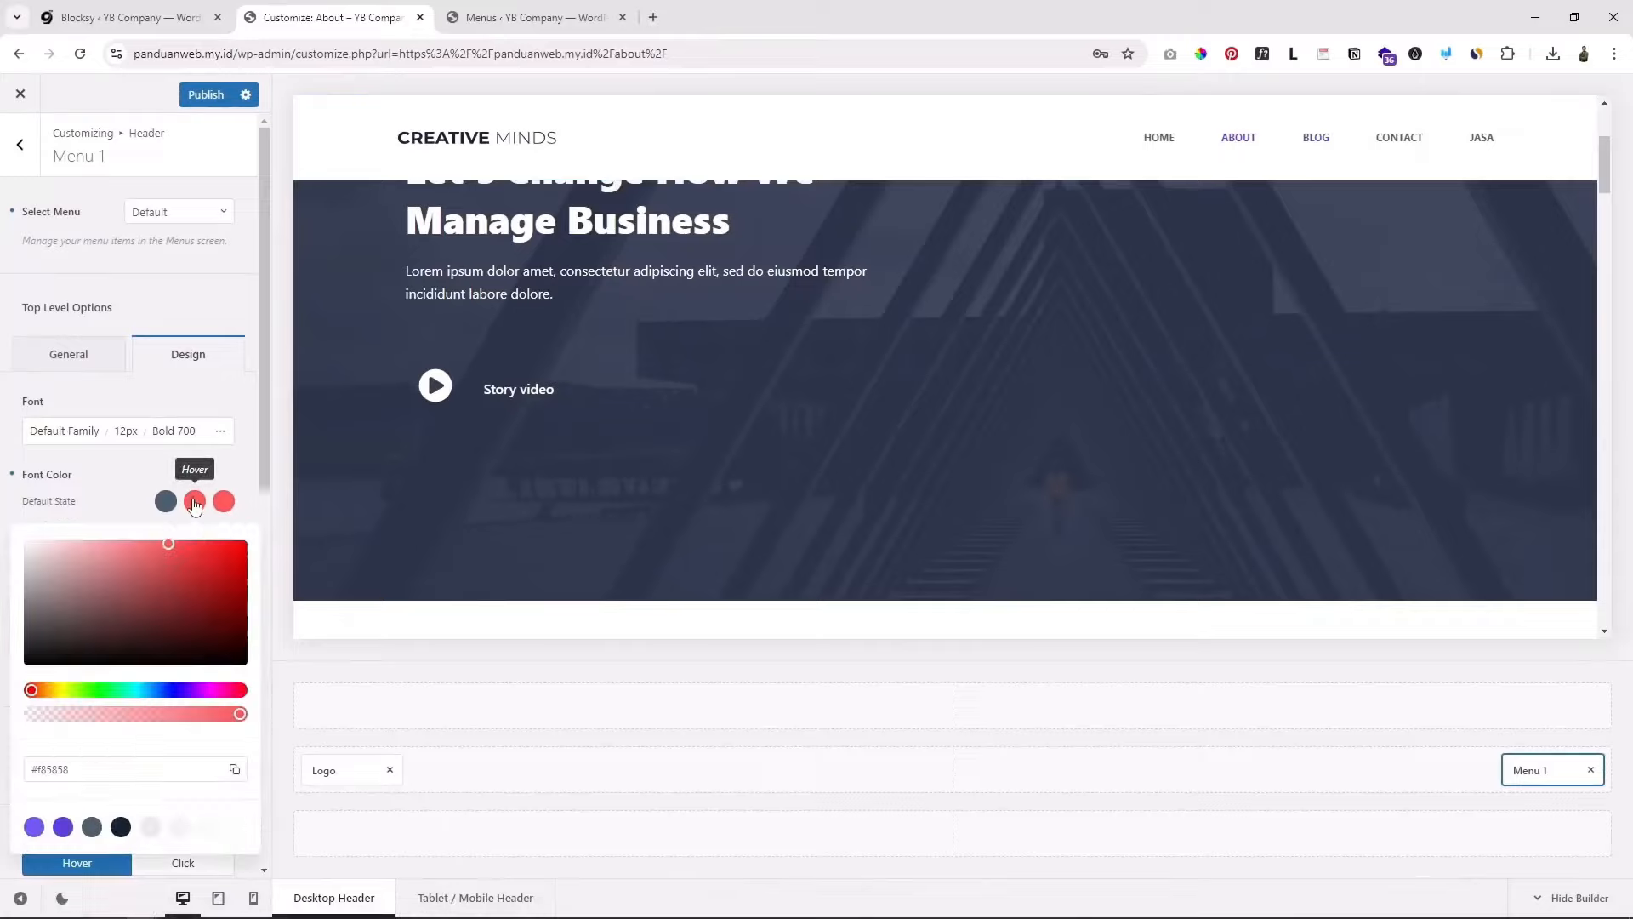
left_click(63, 827)
left_click(125, 484)
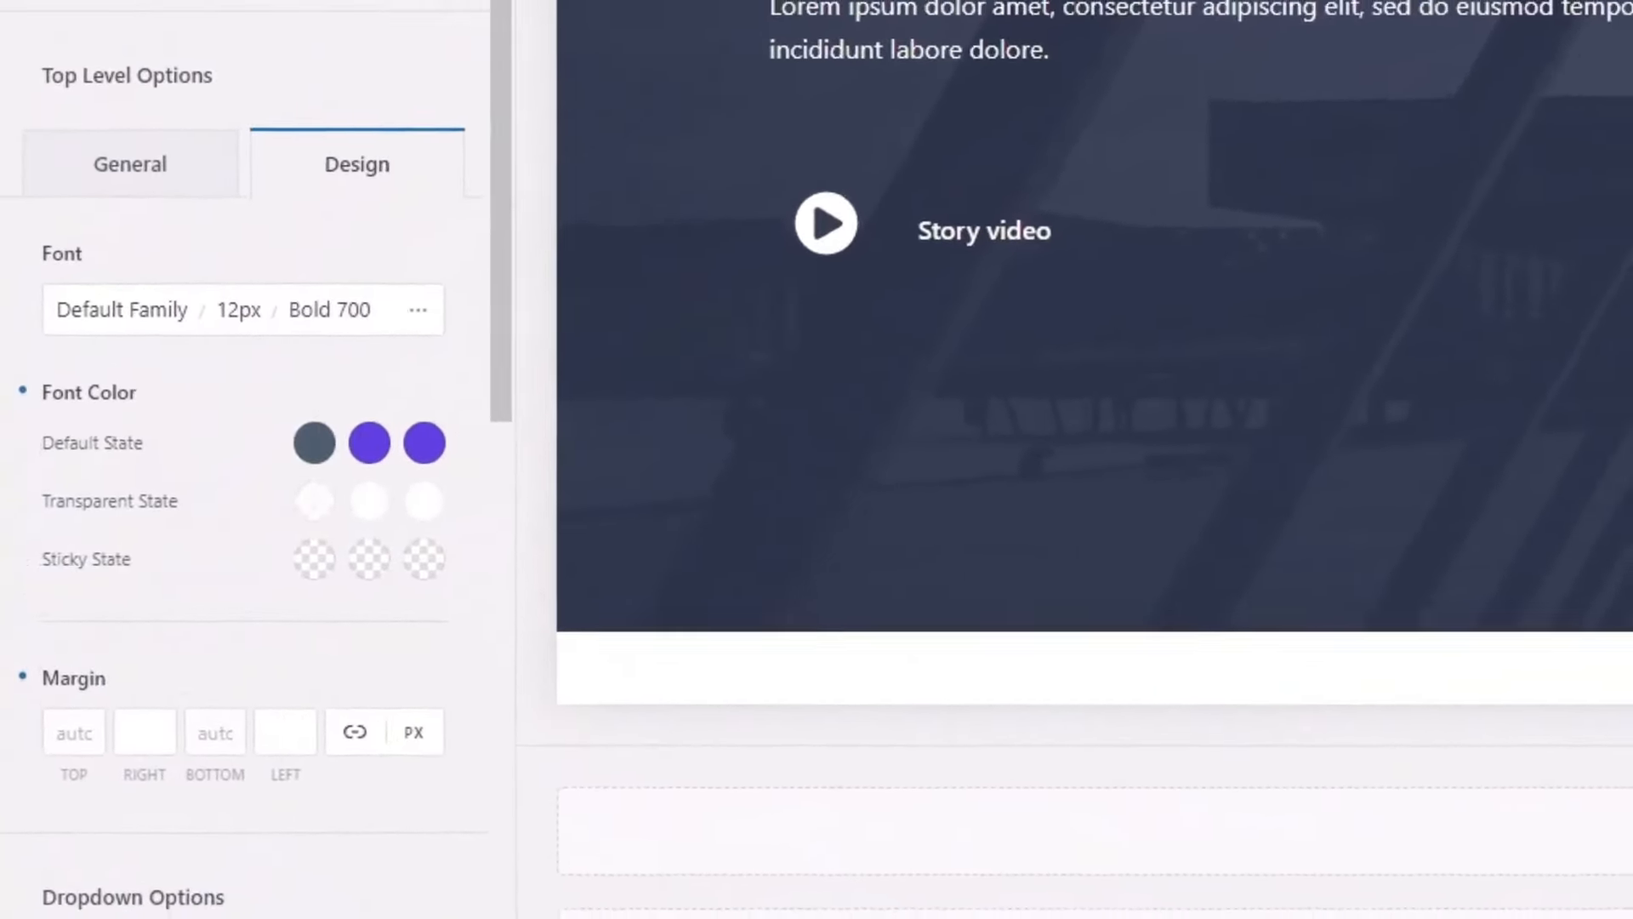
scroll(1275, 349, "up", 3)
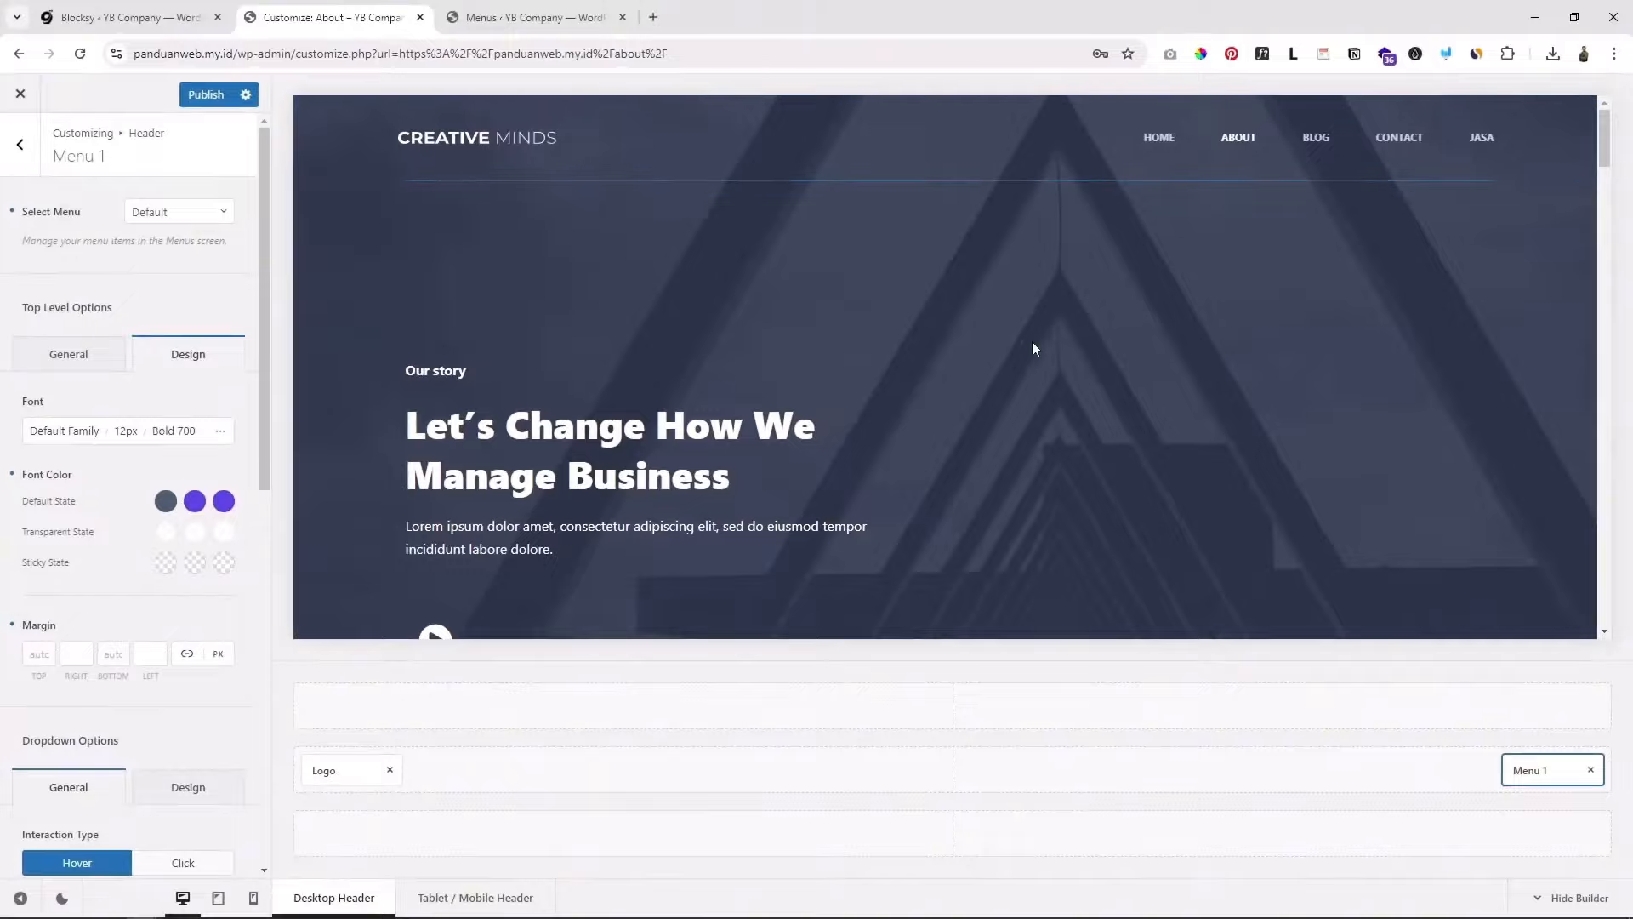
Step: Back out of Menu 1 to the Customizer root, open Footer, and select Widget Area 4
scroll(1004, 353, "down", 10)
scroll(998, 361, "down", 10)
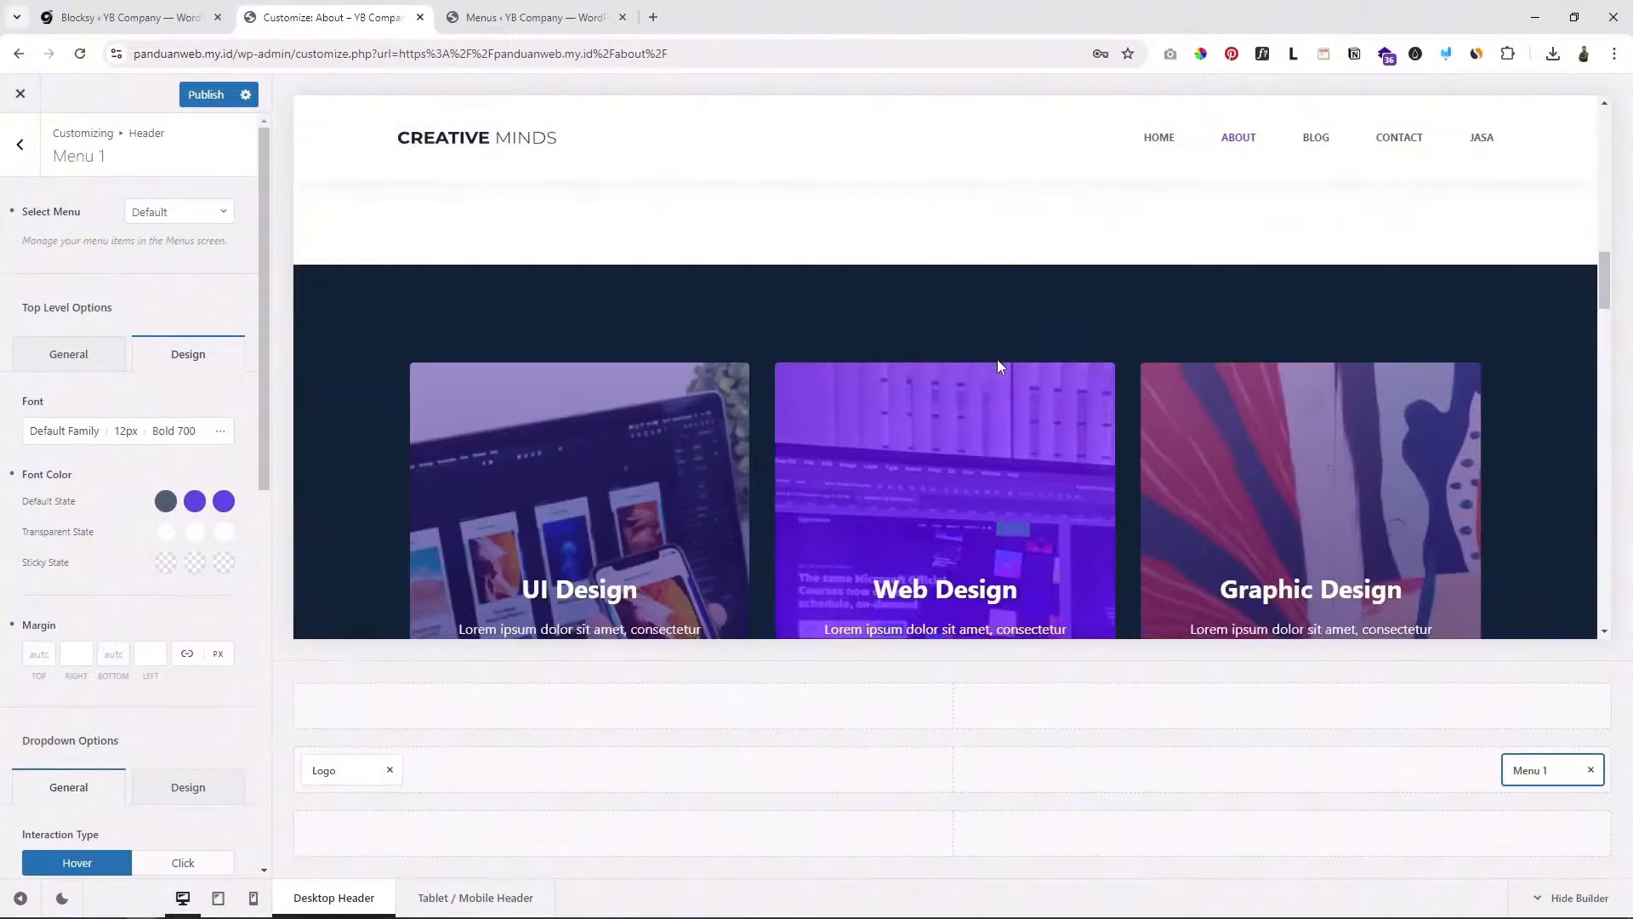
scroll(1000, 354, "down", 10)
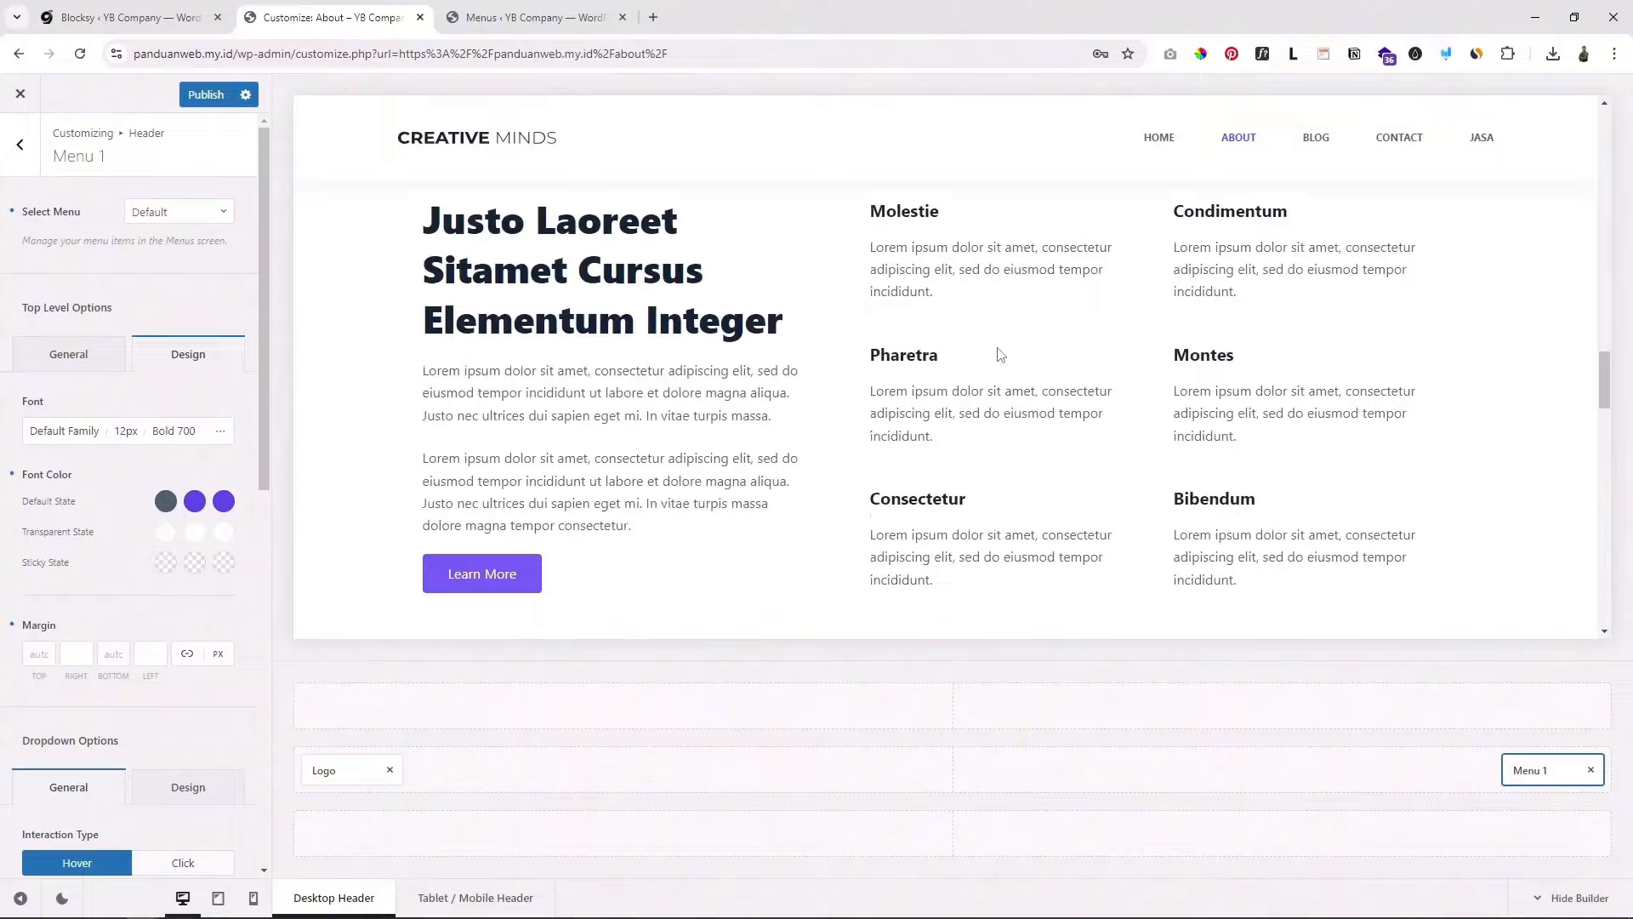
scroll(995, 374, "down", 5)
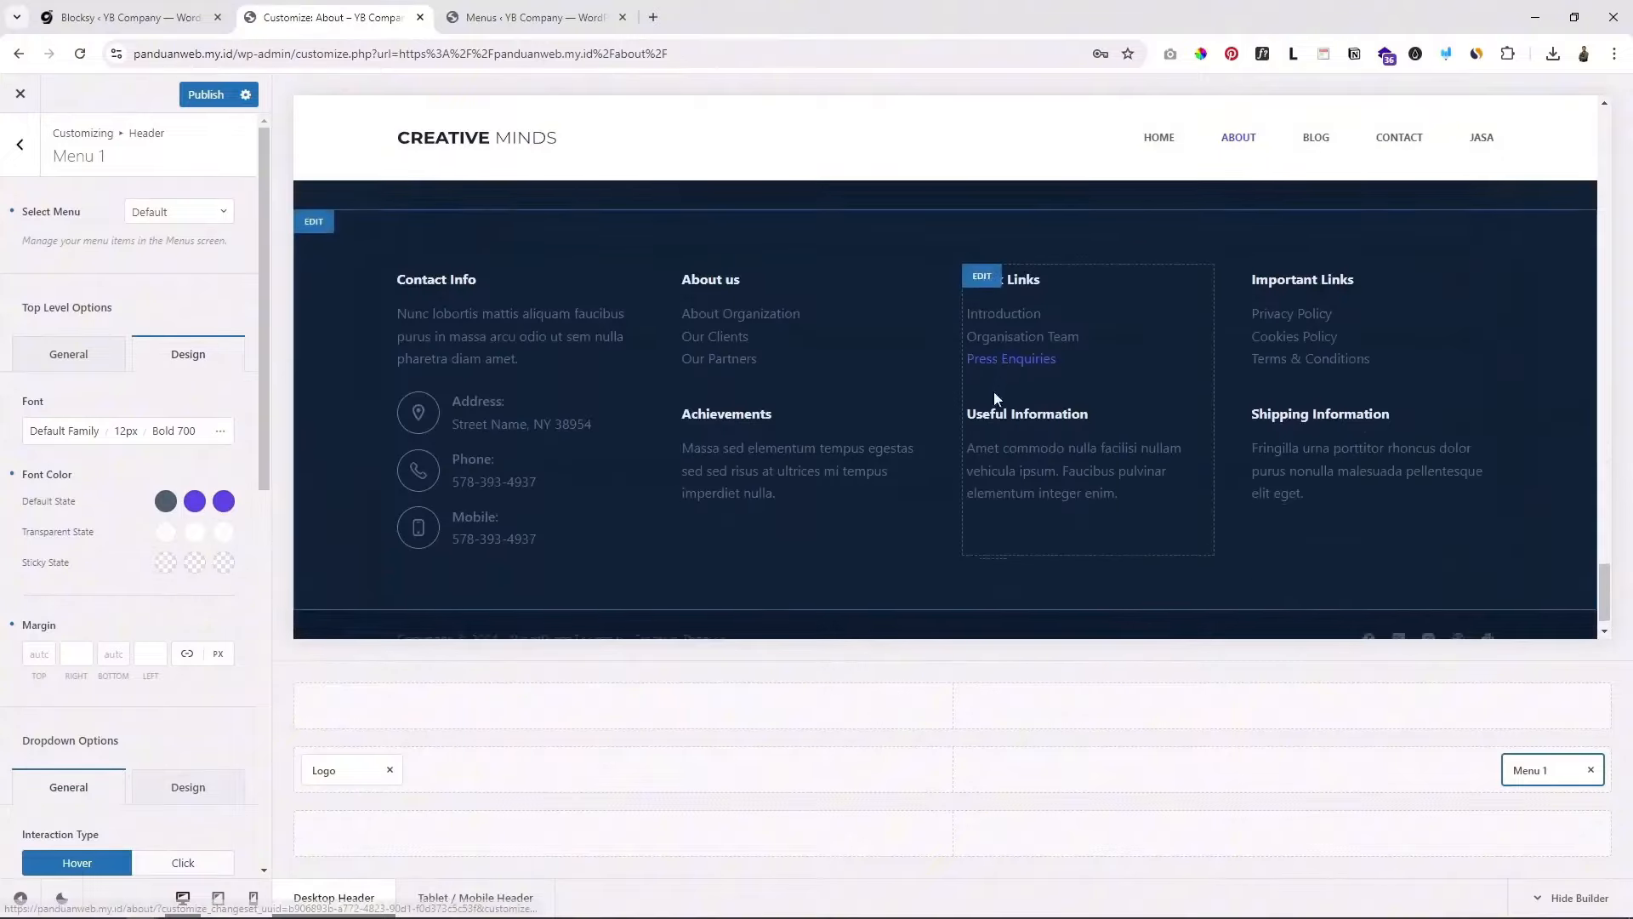
scroll(1221, 407, "up", 5)
scroll(1221, 415, "down", 5)
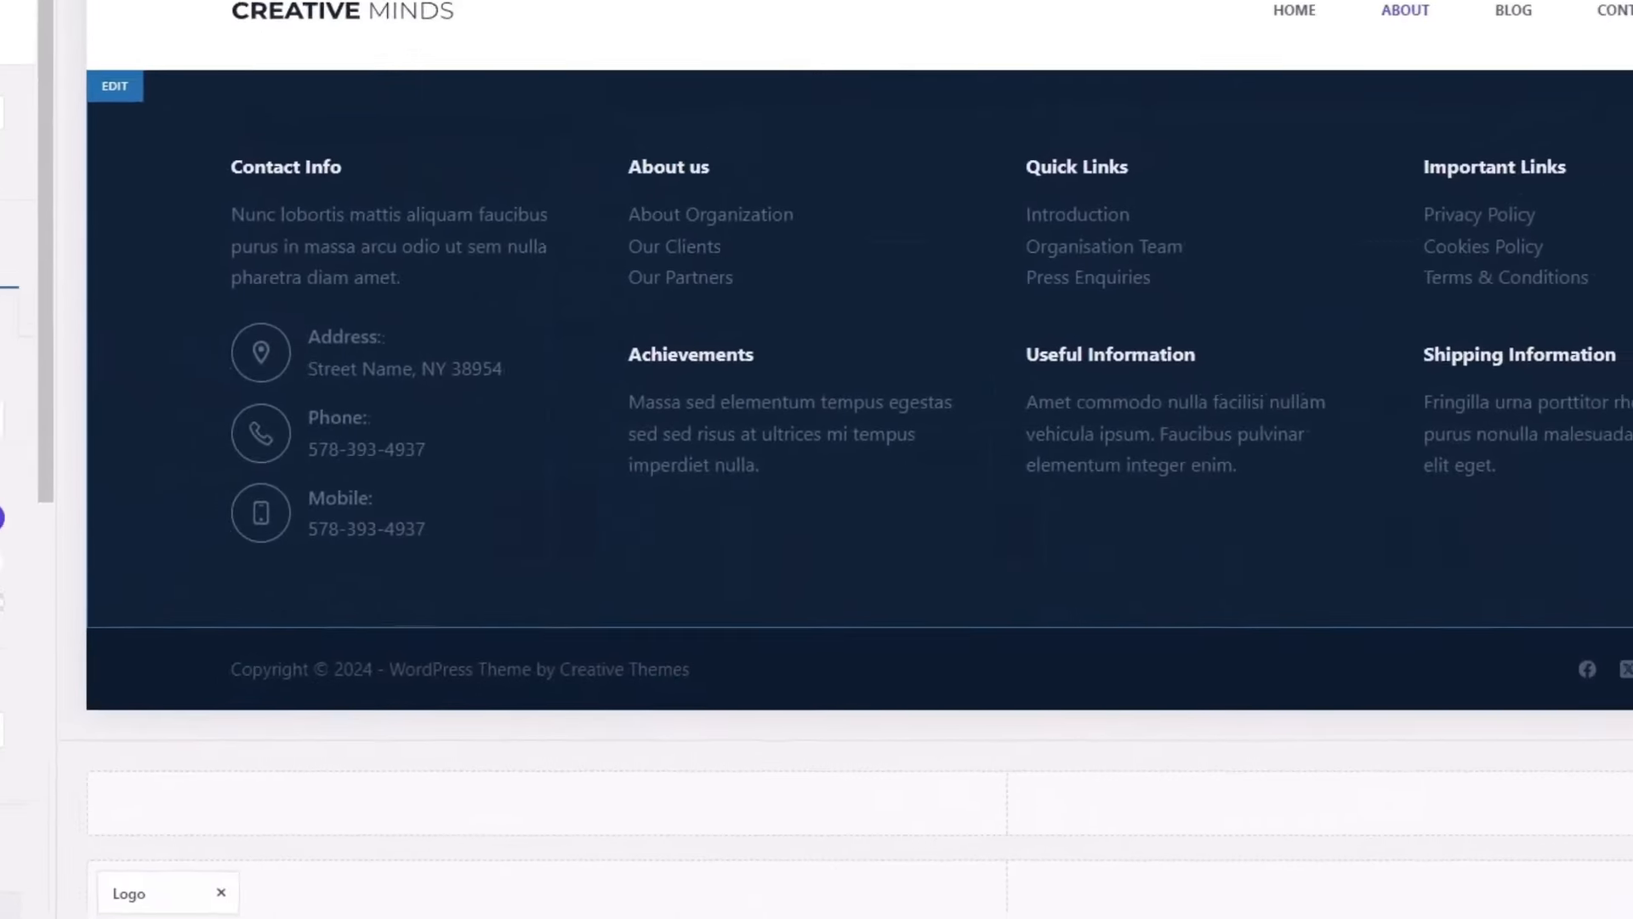
scroll(277, 129, "up", 2)
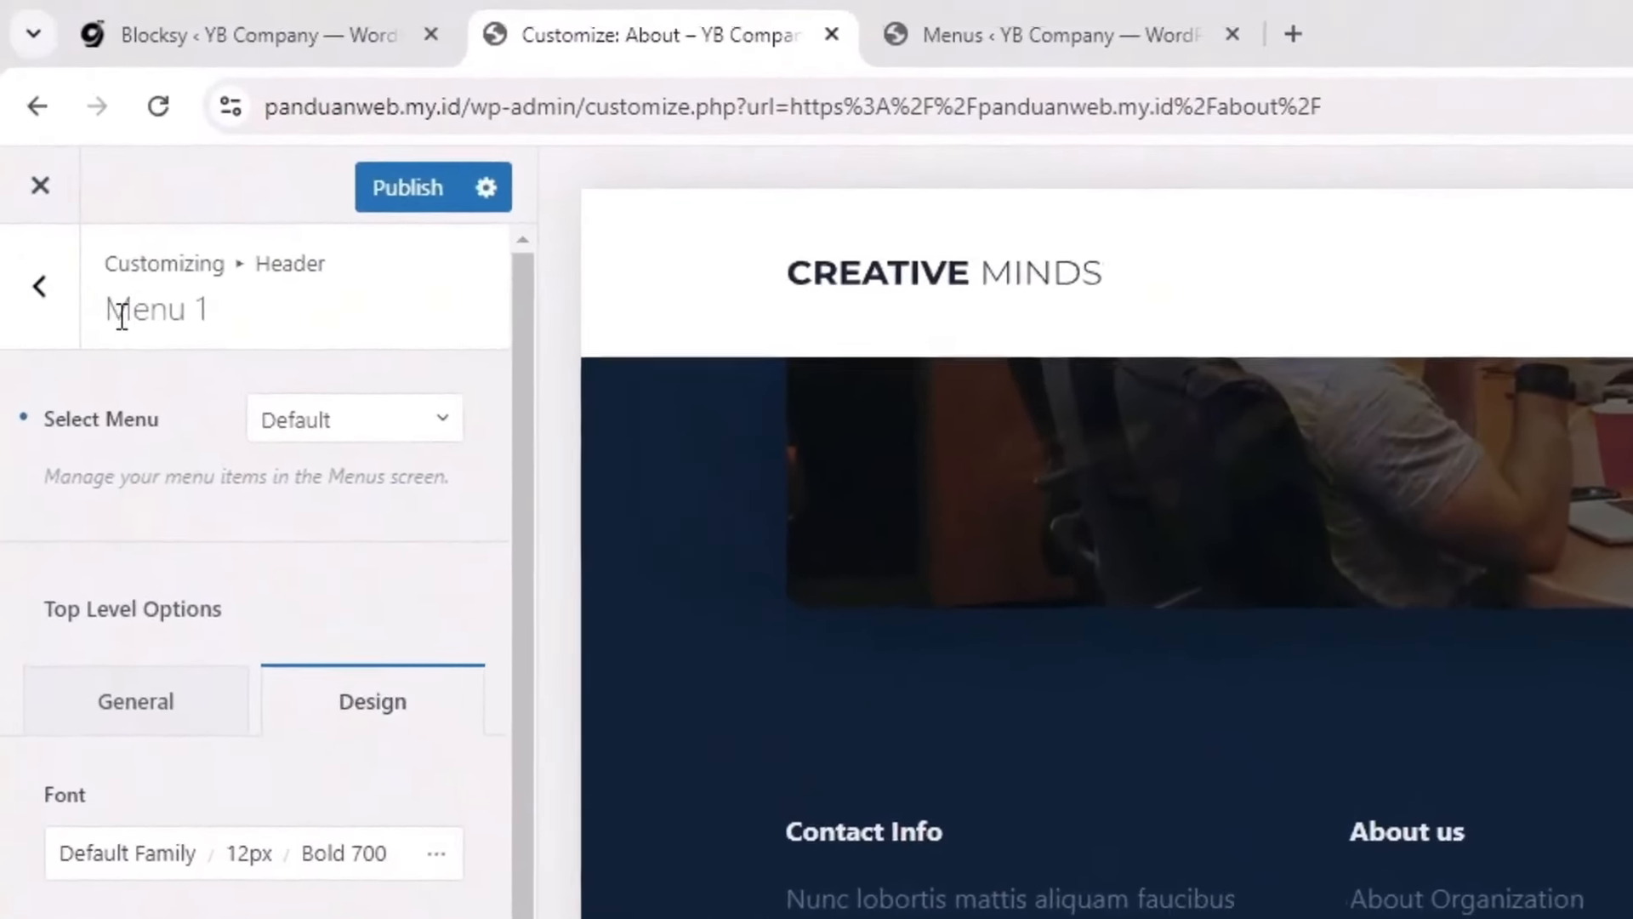
left_click(40, 289)
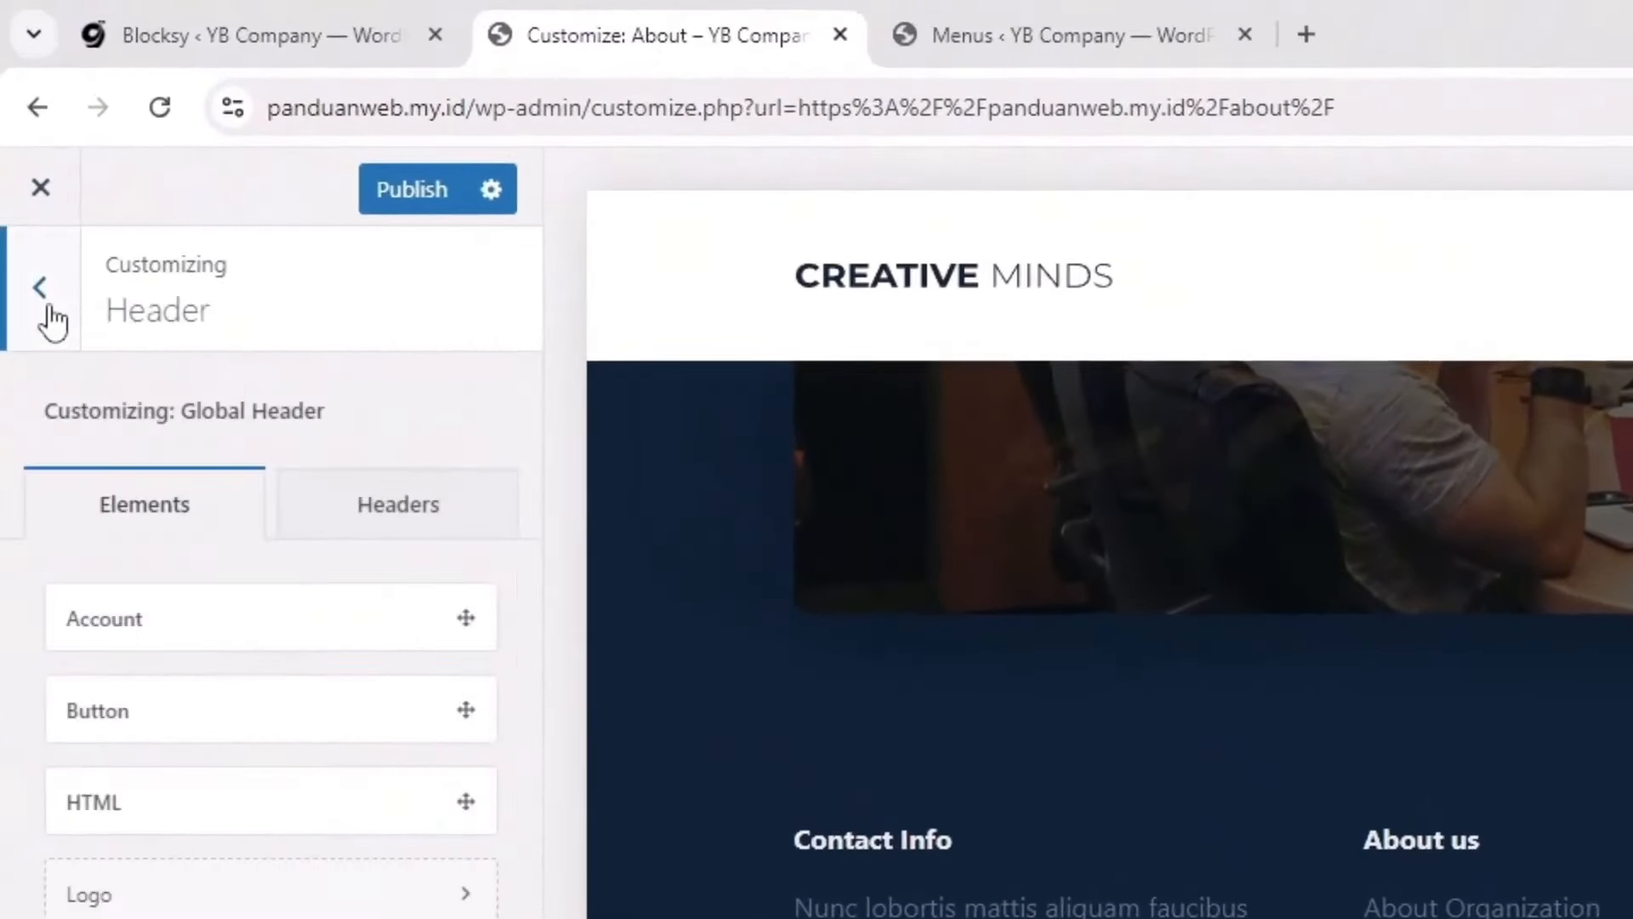
left_click(49, 307)
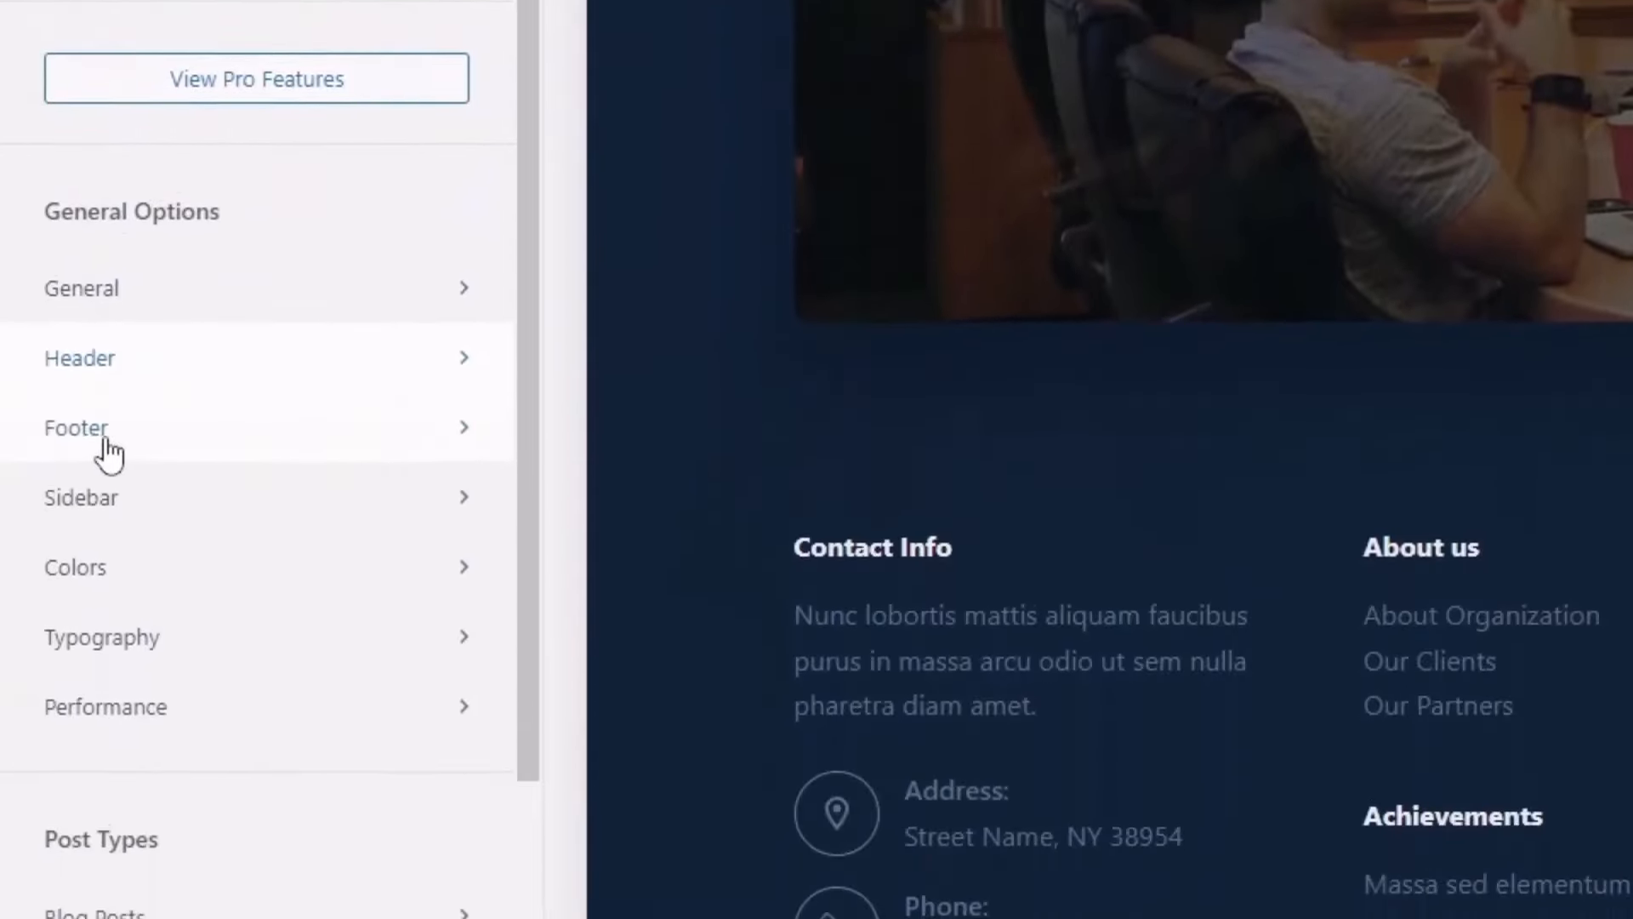
left_click(124, 446)
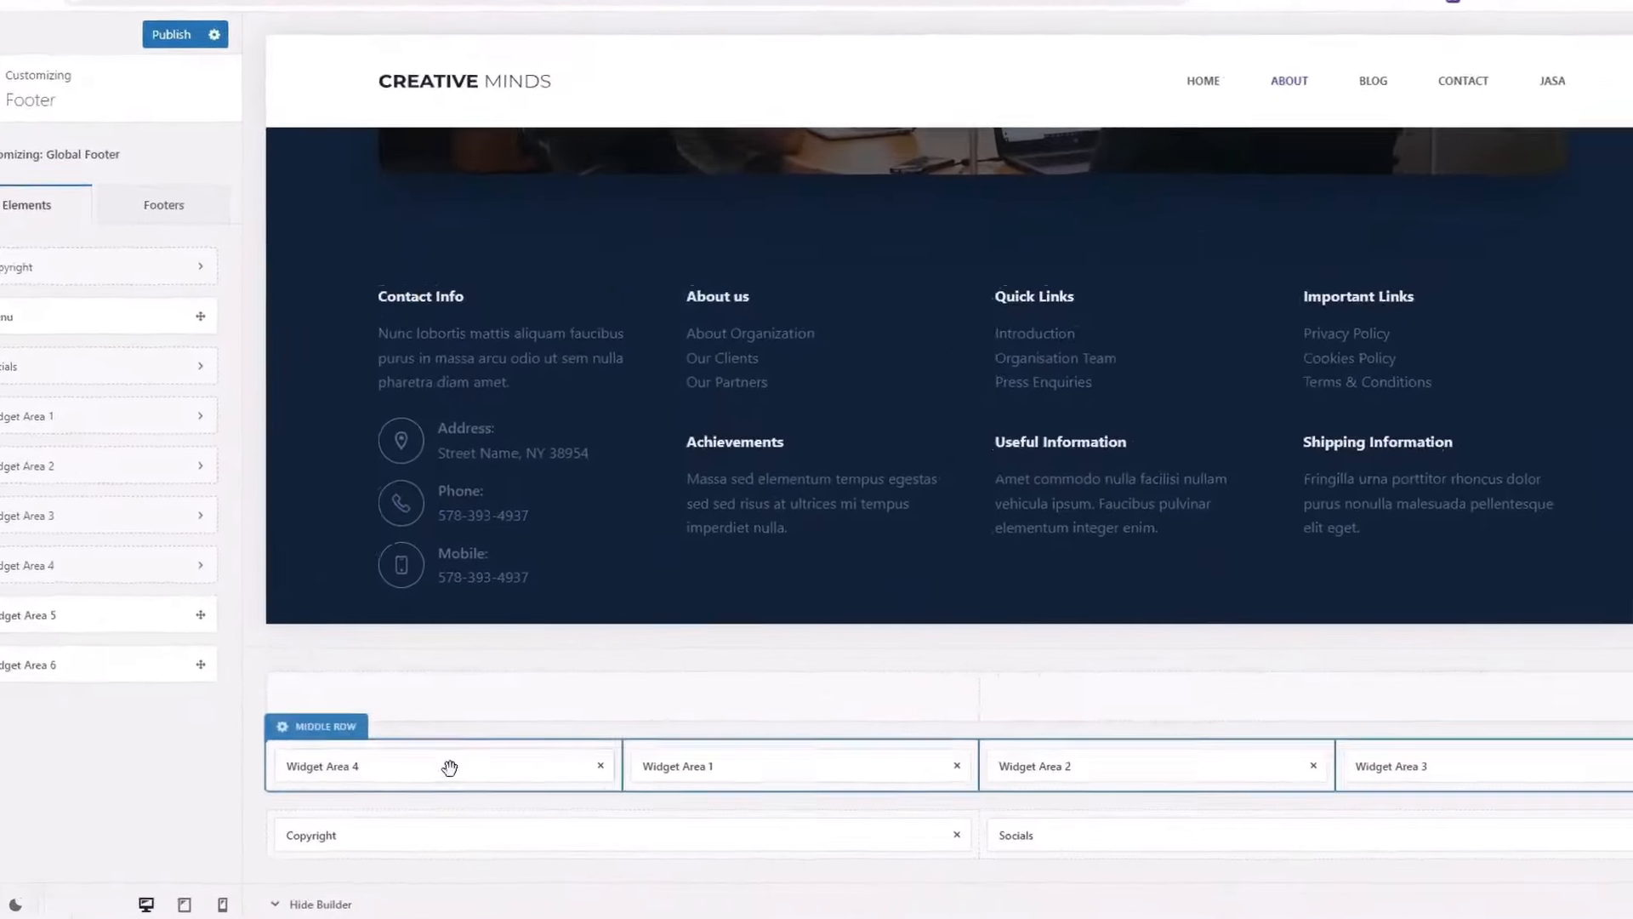
left_click(449, 767)
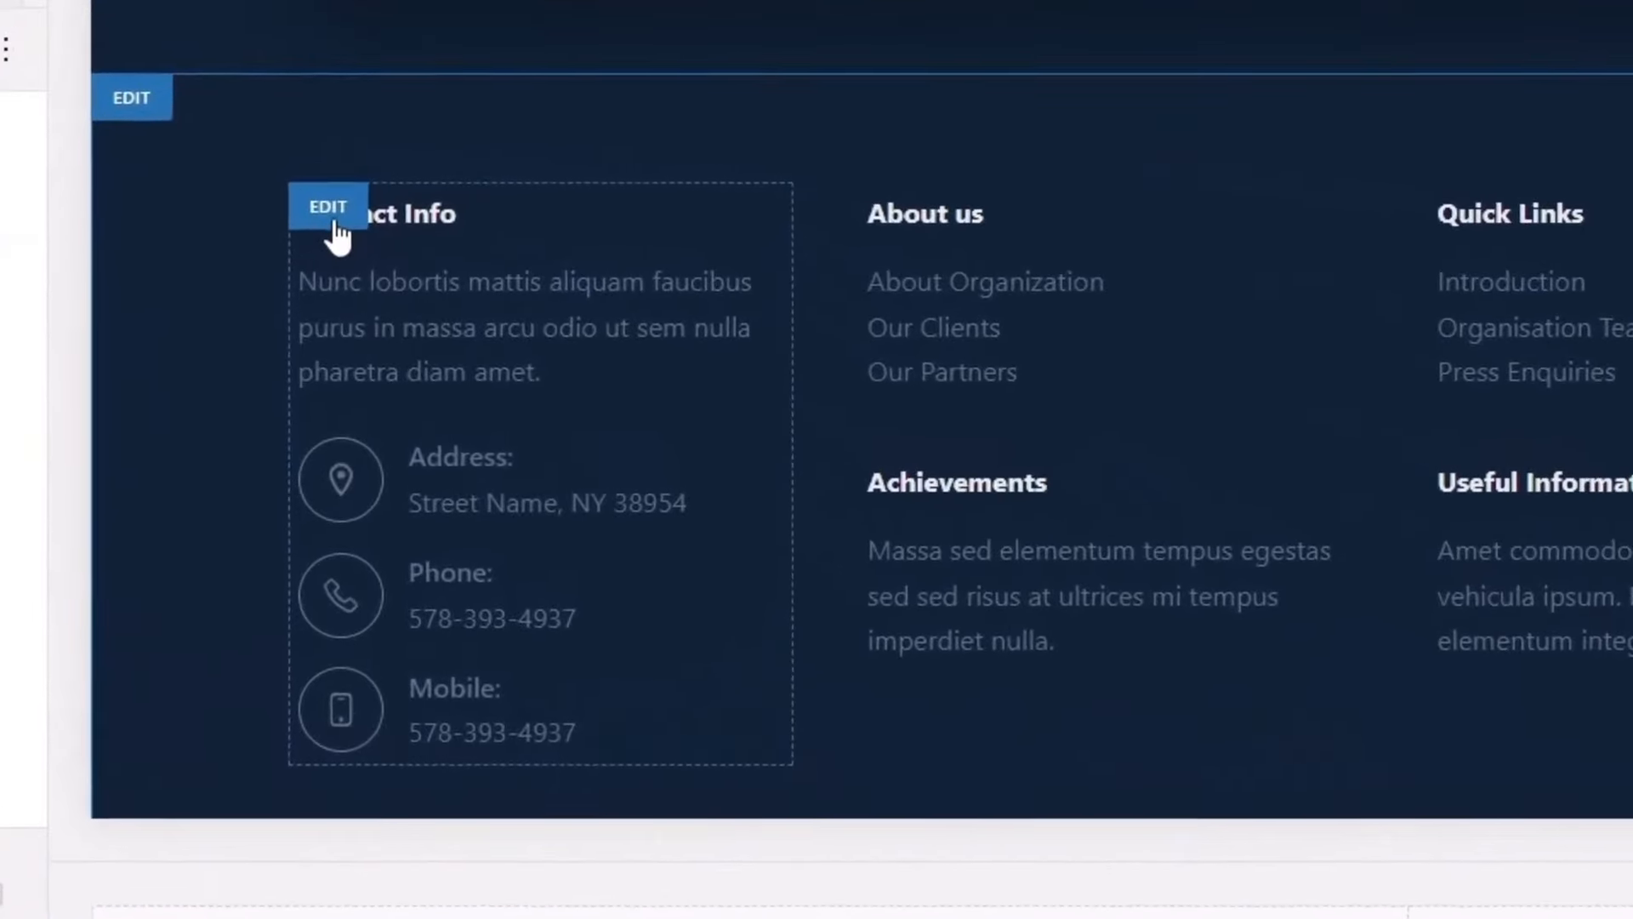
Step: Replace the Contact Info intro paragraph with 'Lorem ipsum aja'
left_click(328, 219)
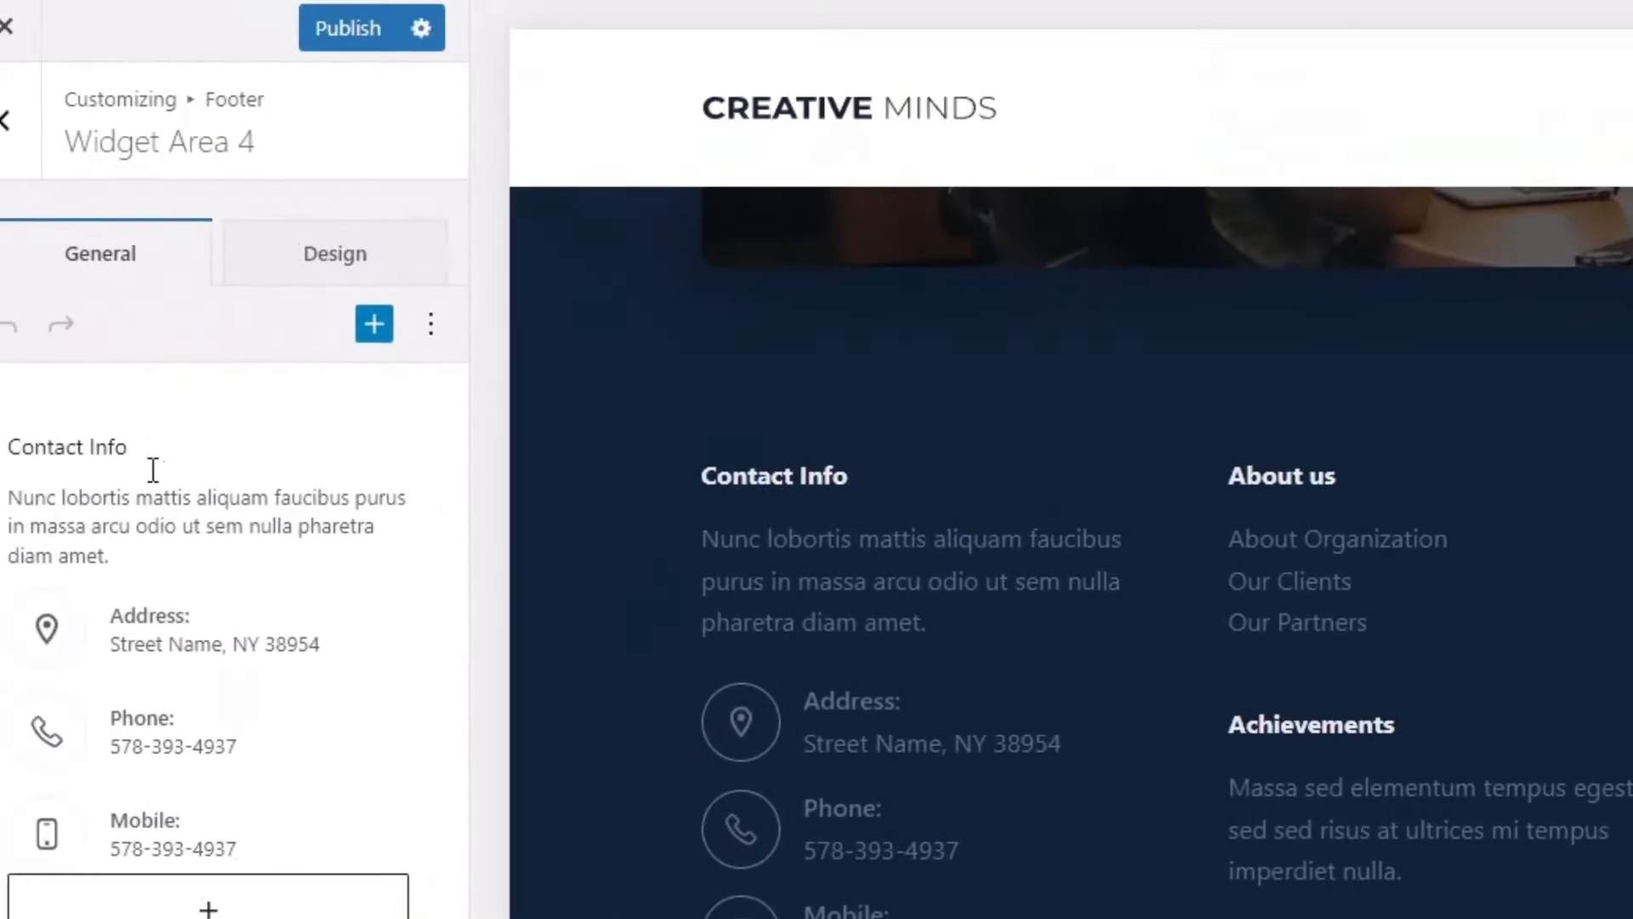
left_click(117, 536)
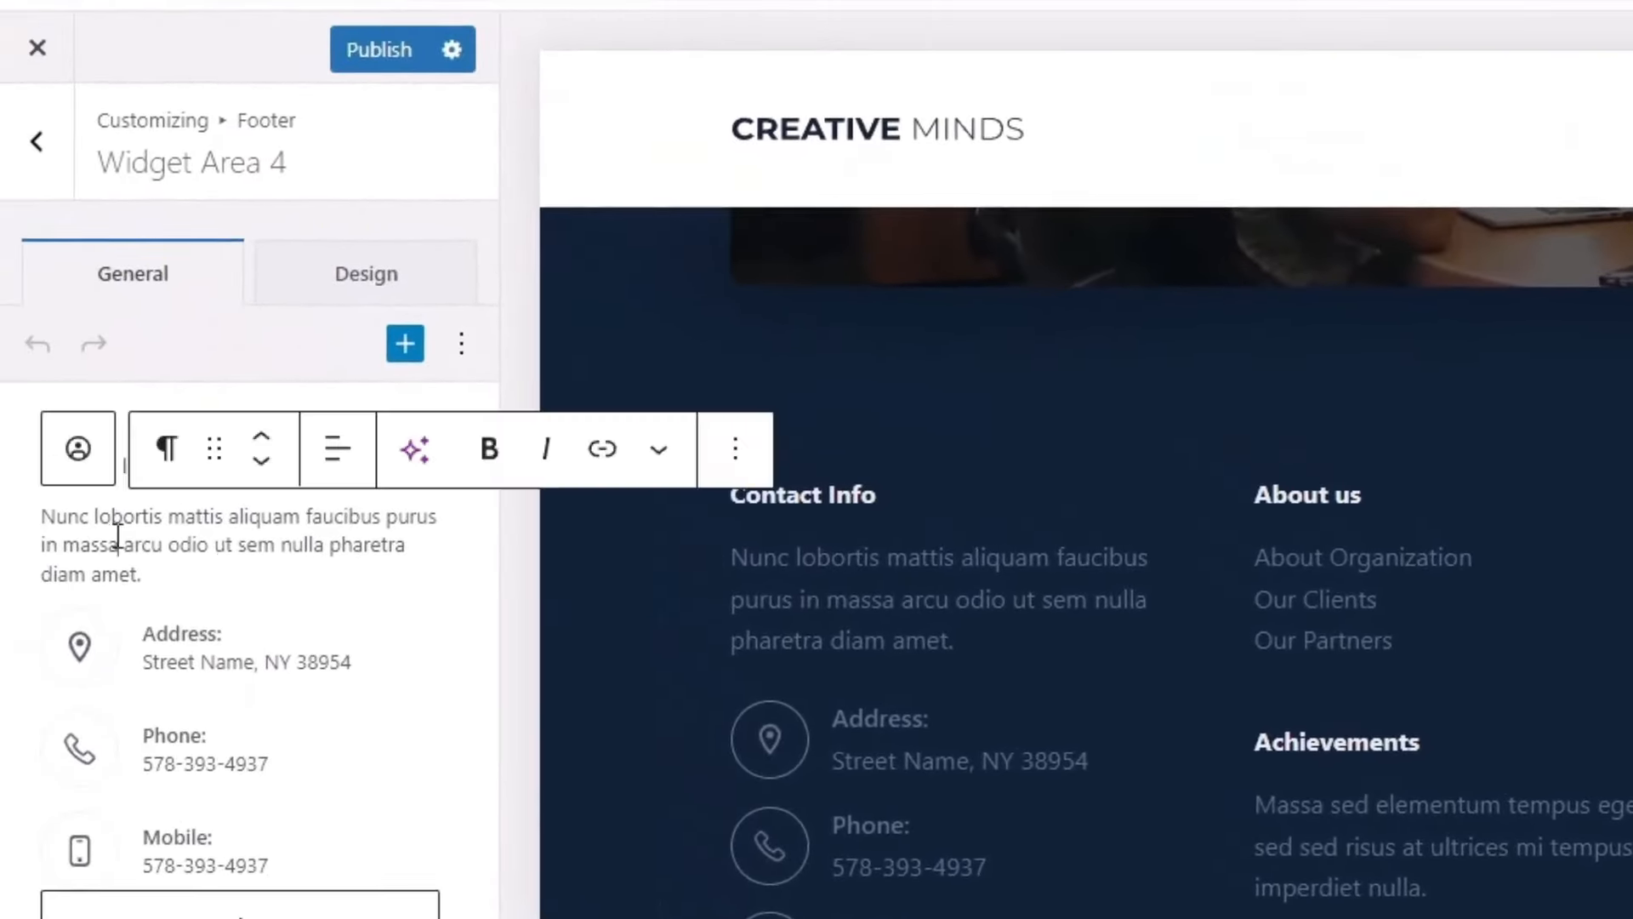
left_click(175, 562)
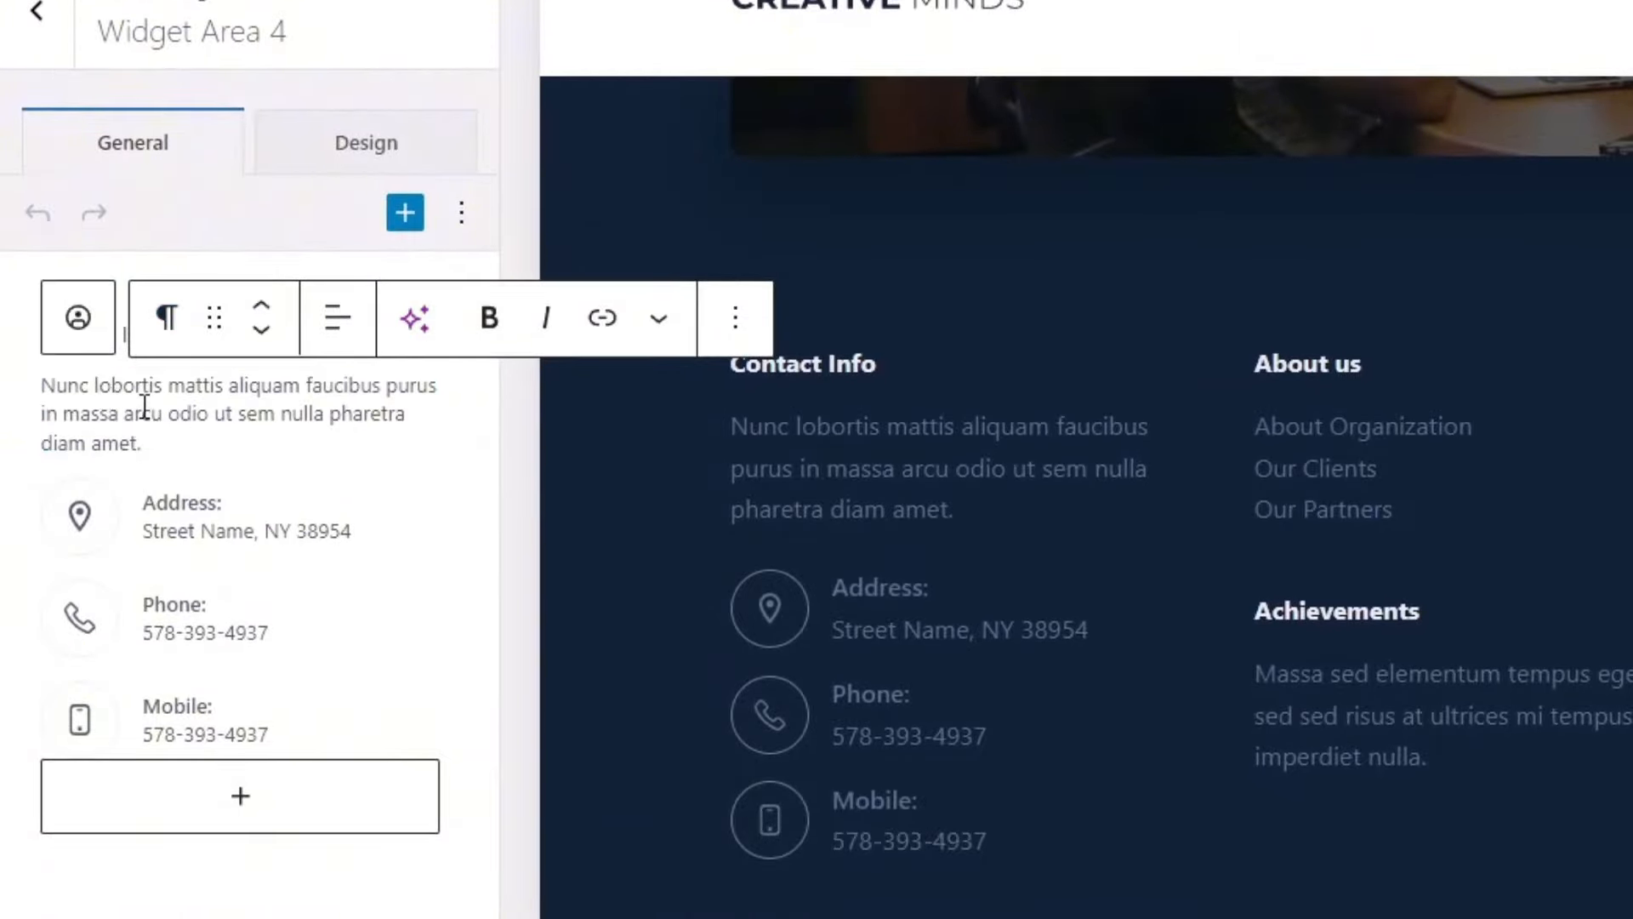
left_click_drag(142, 442, 45, 389)
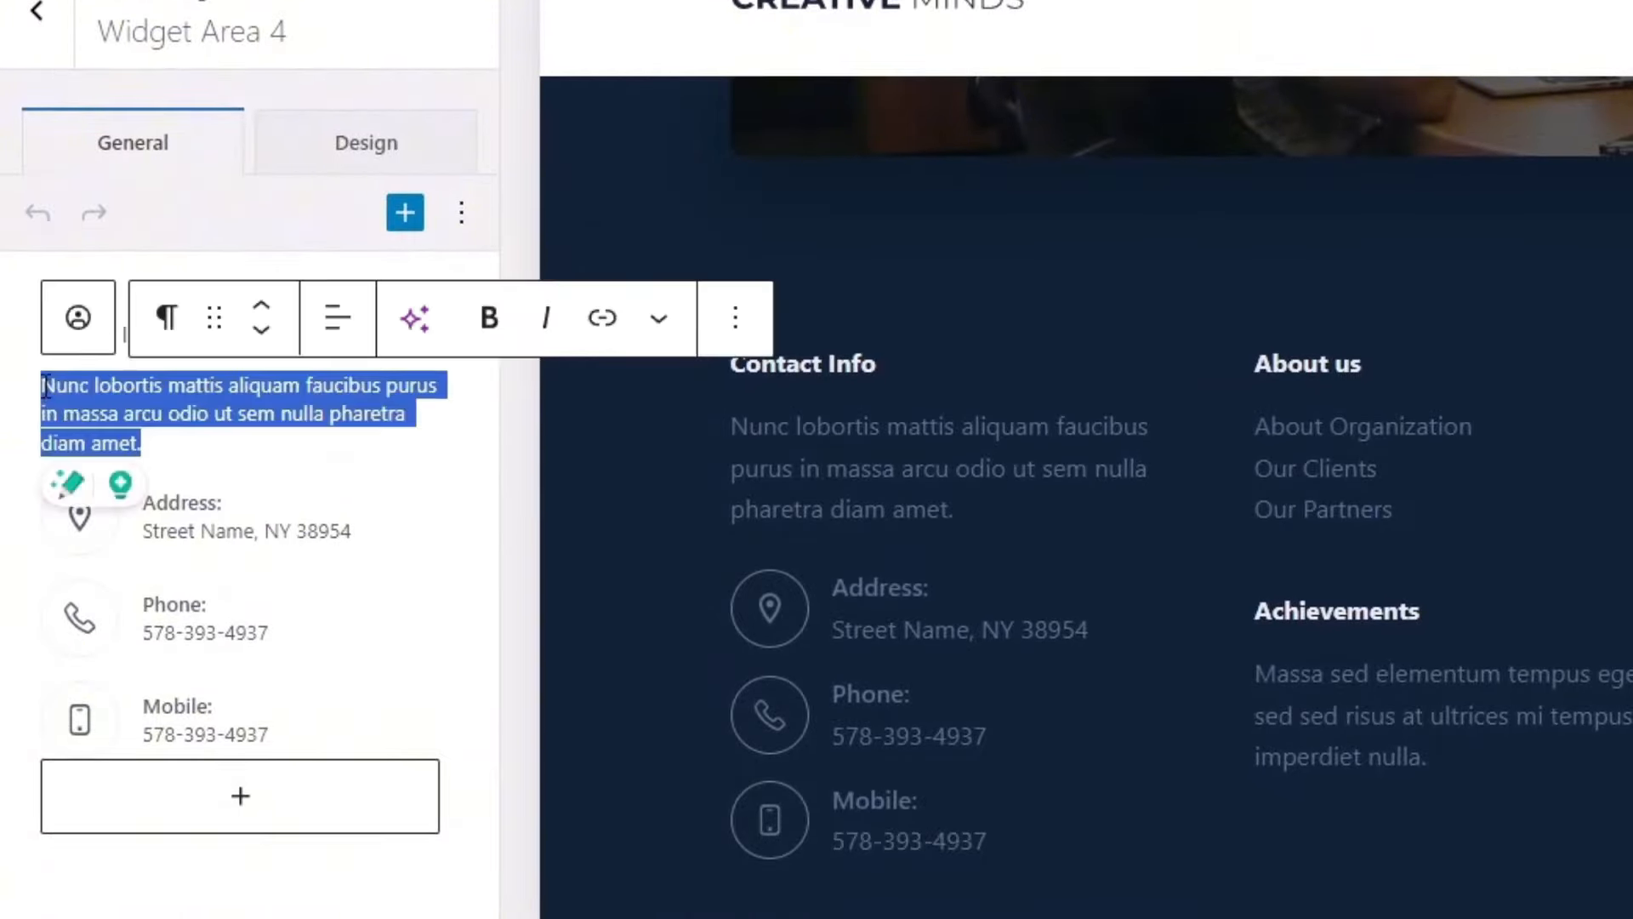
type("L")
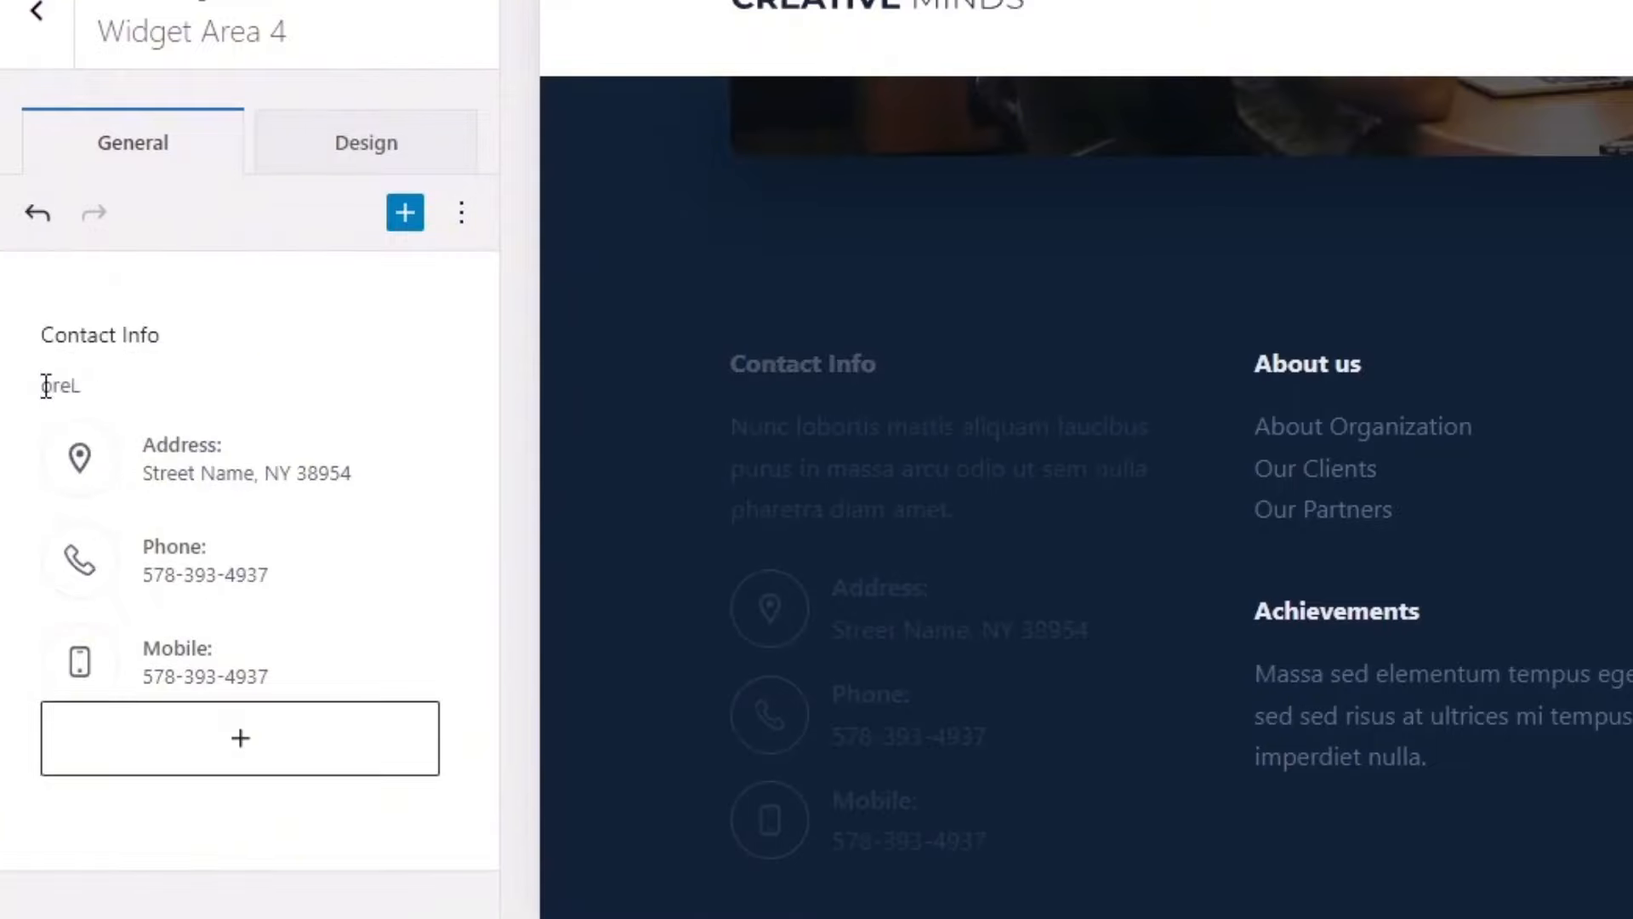
type("orem ipsum aja")
left_click_drag(189, 385, 34, 384)
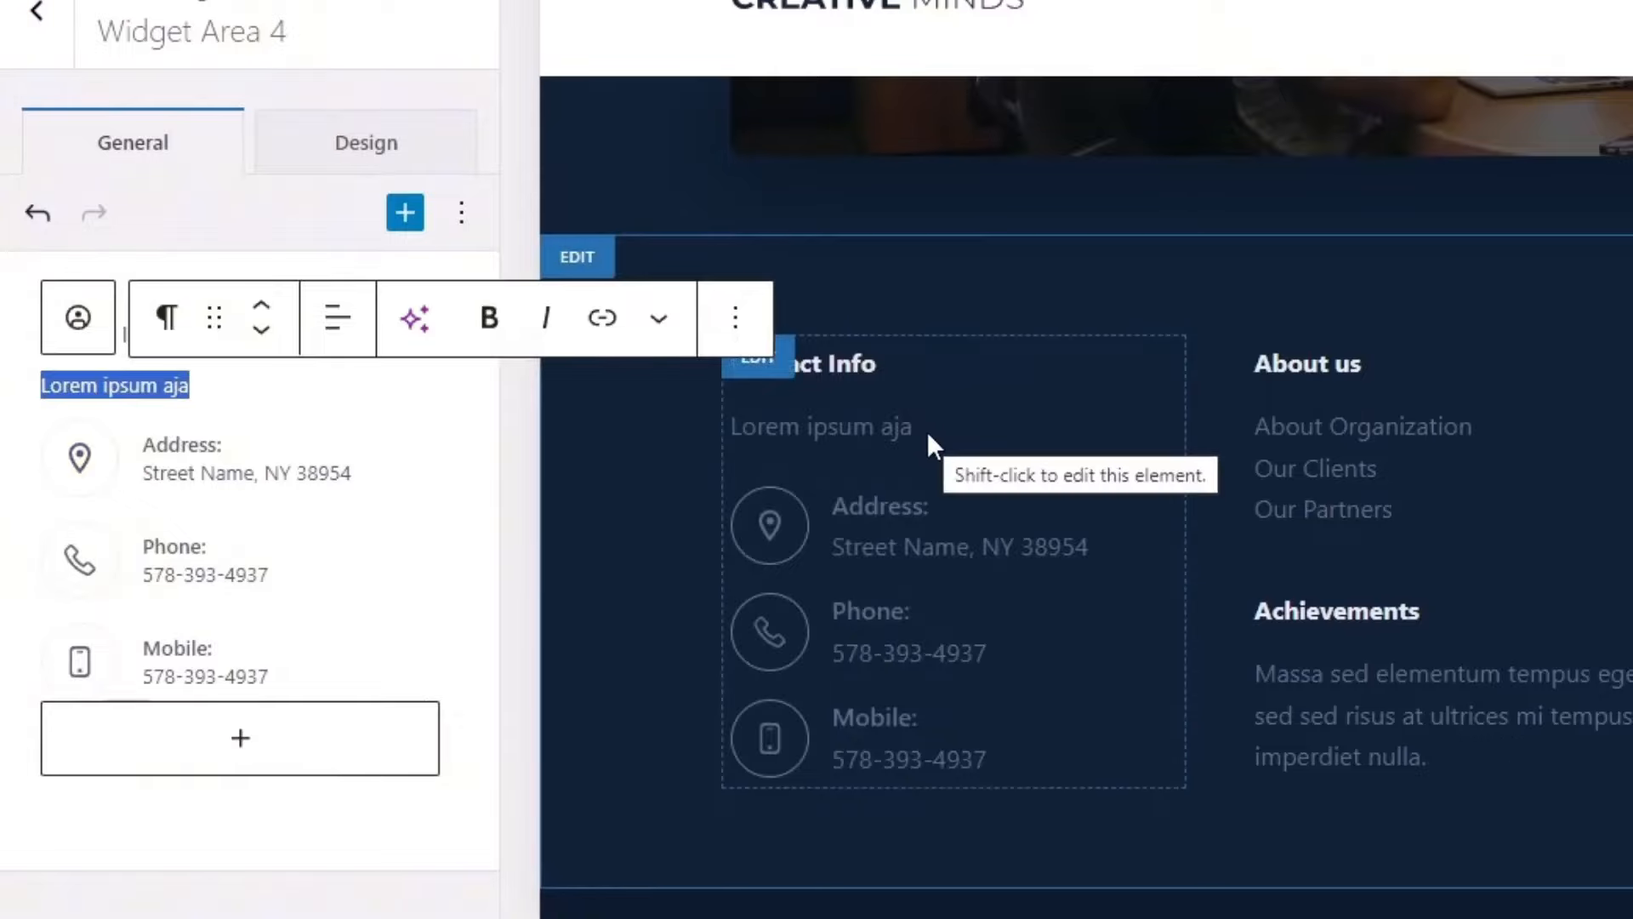
Step: Select the contact details block and open its full settings via Show more settings
left_click(187, 457)
double_click(177, 458)
left_click(281, 444)
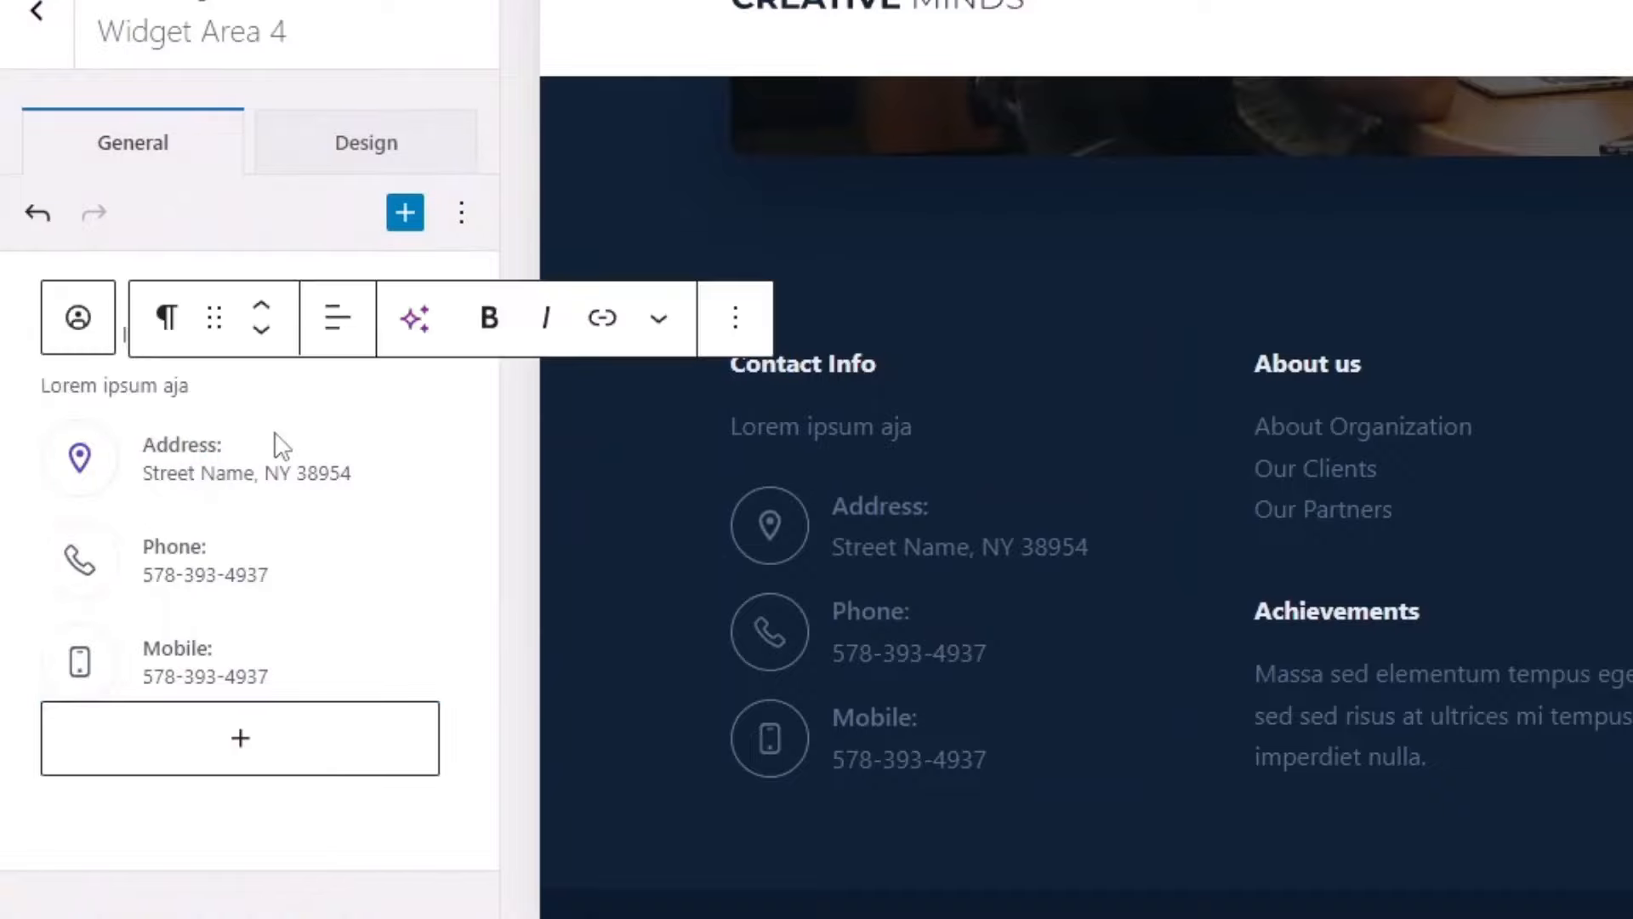
left_click(110, 466)
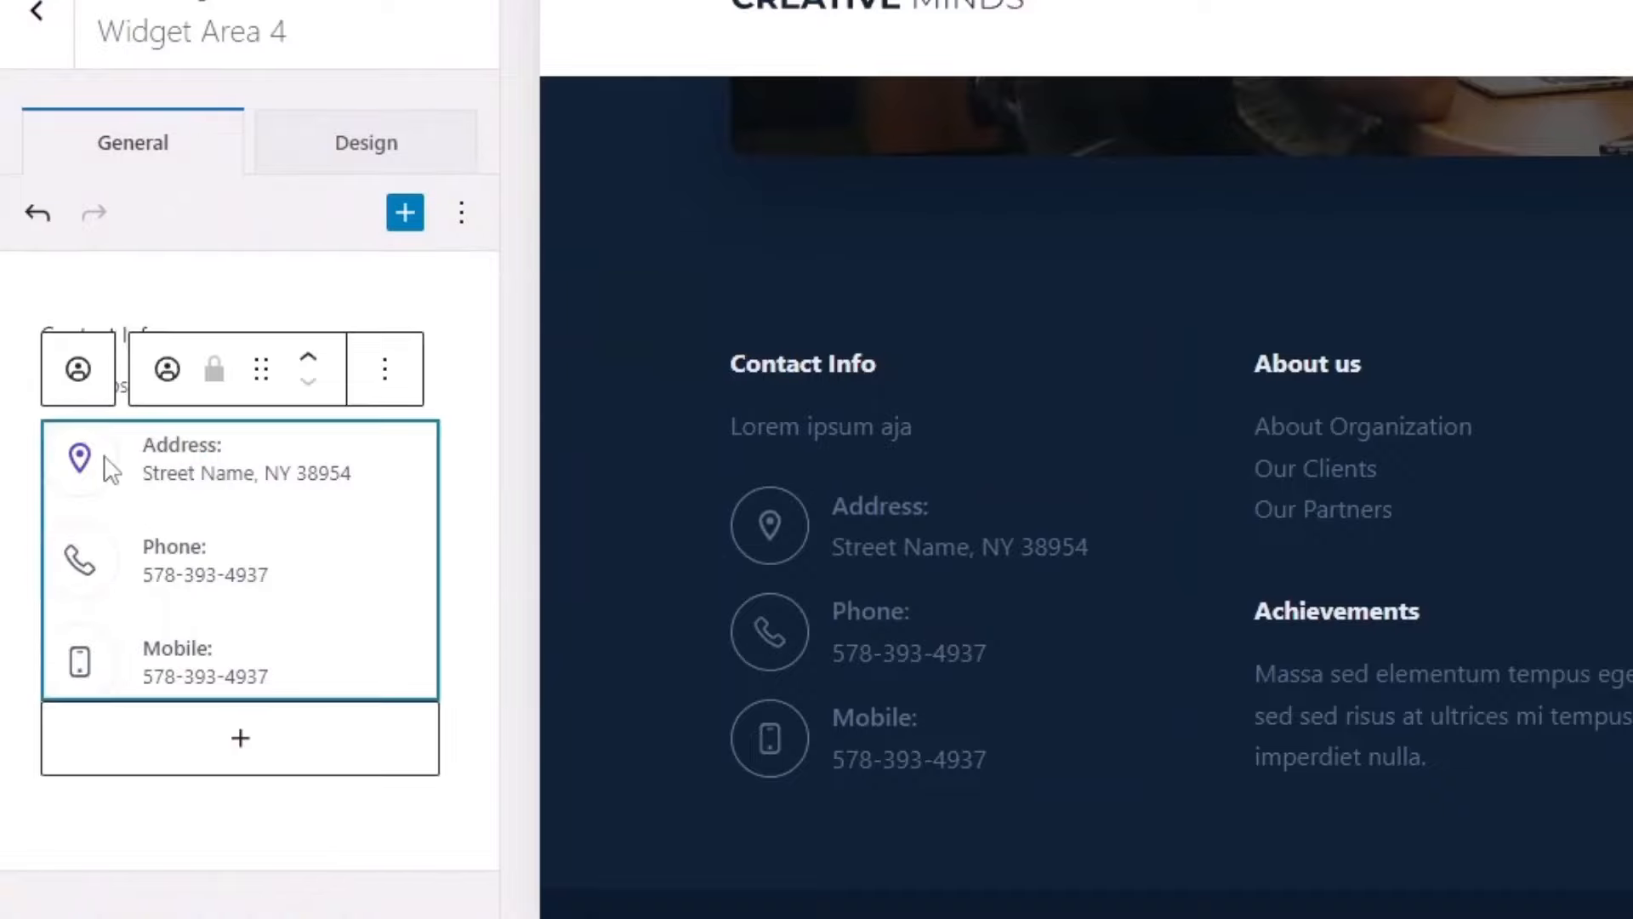
left_click(387, 374)
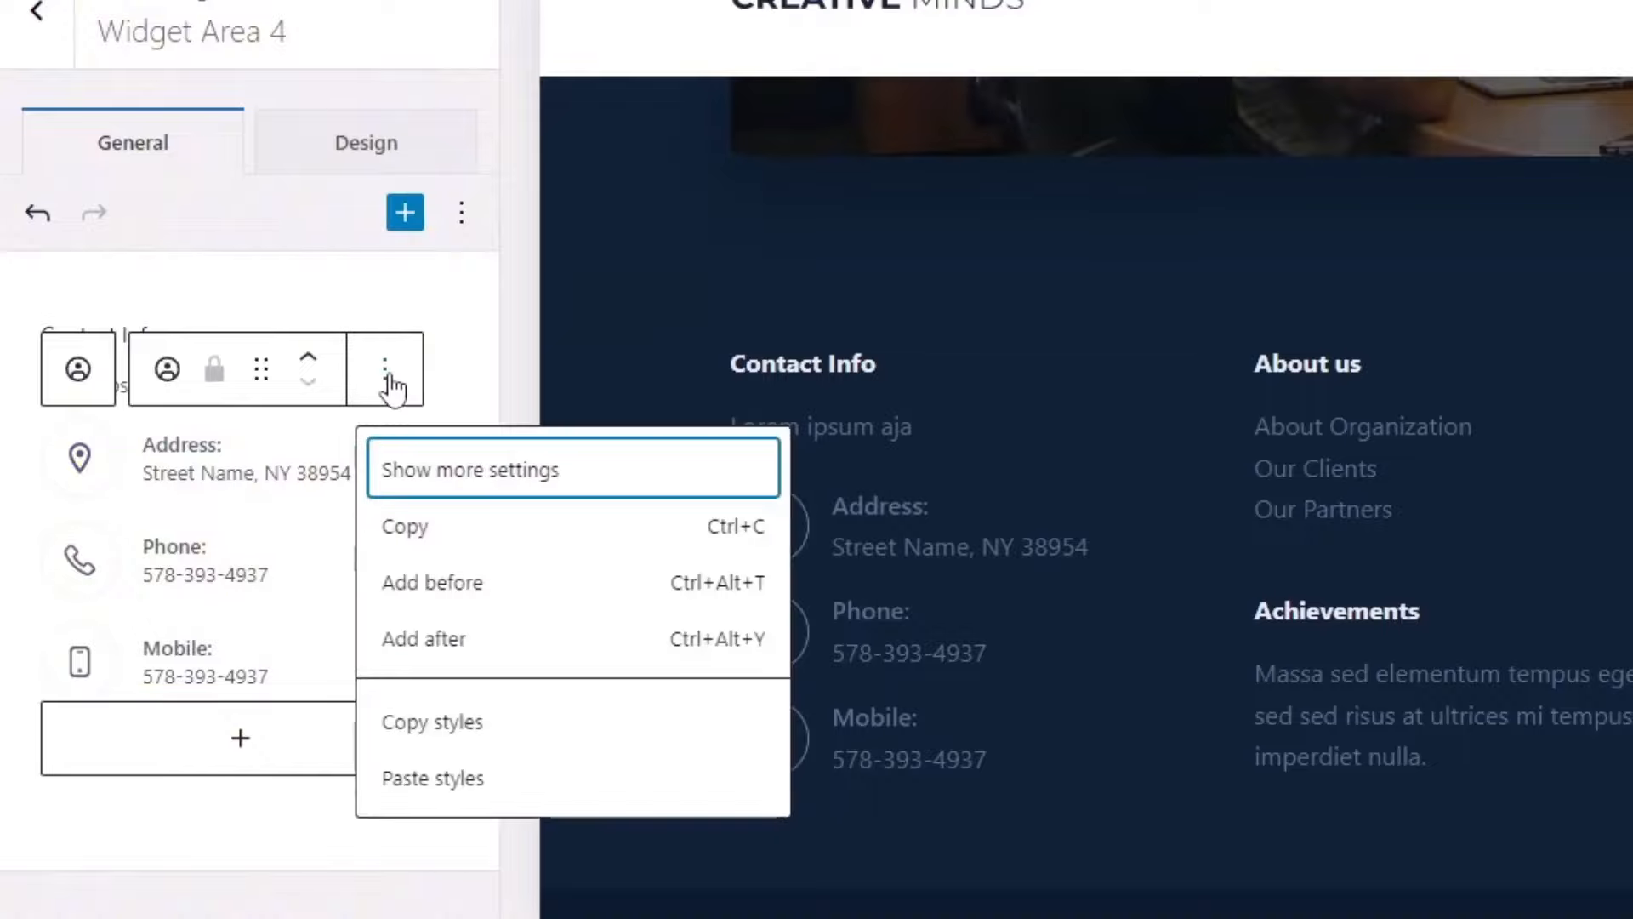
left_click(478, 473)
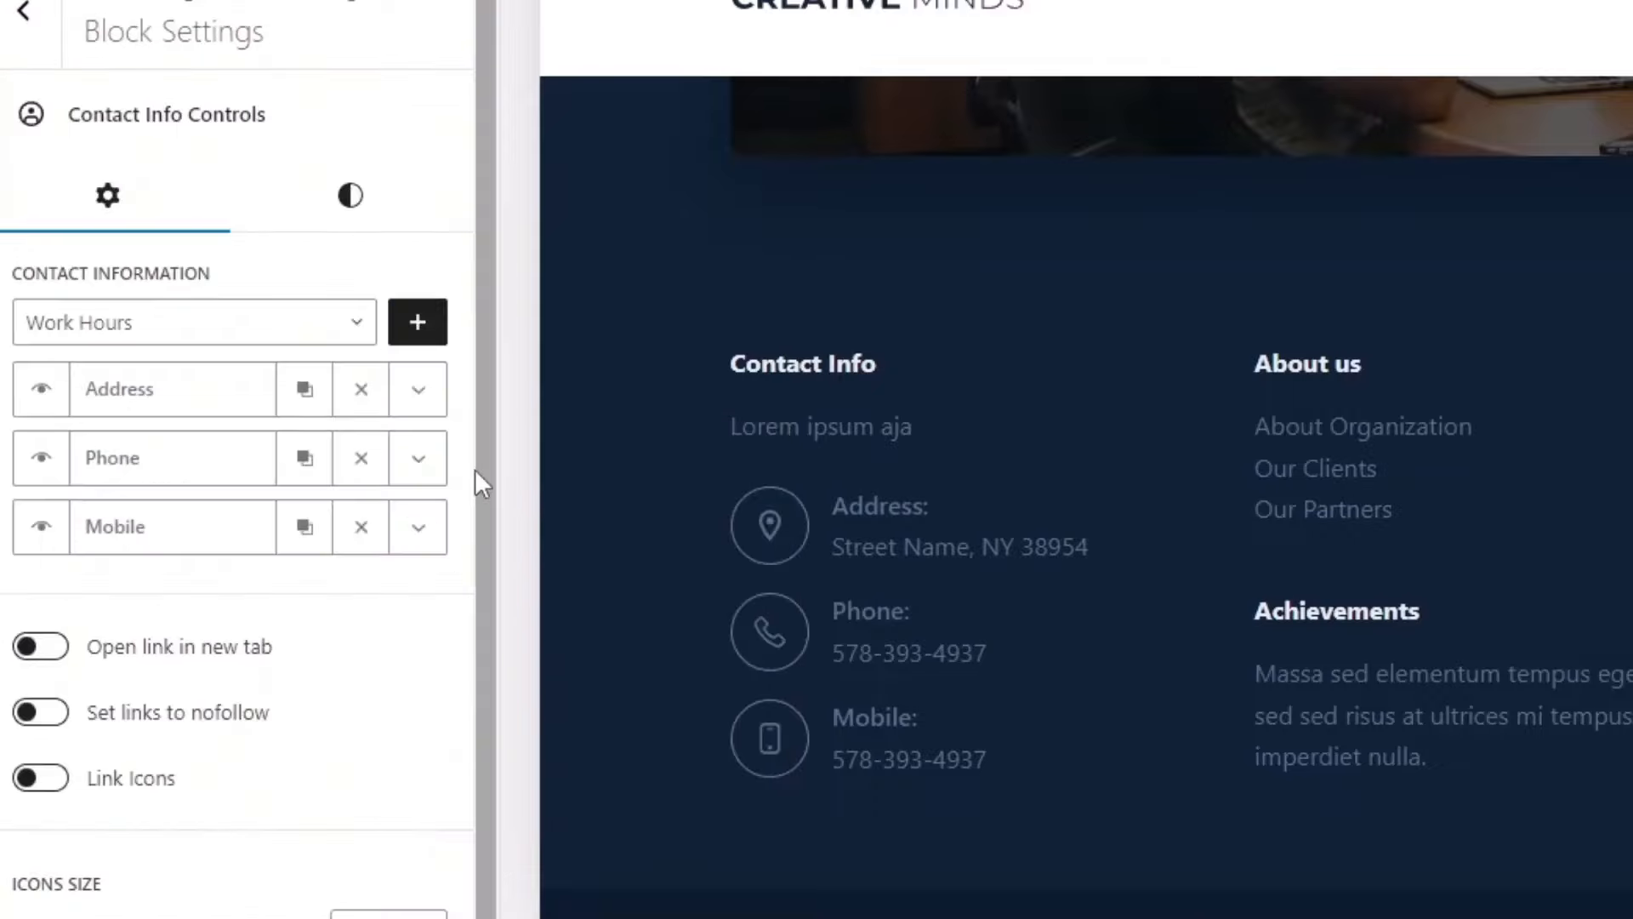
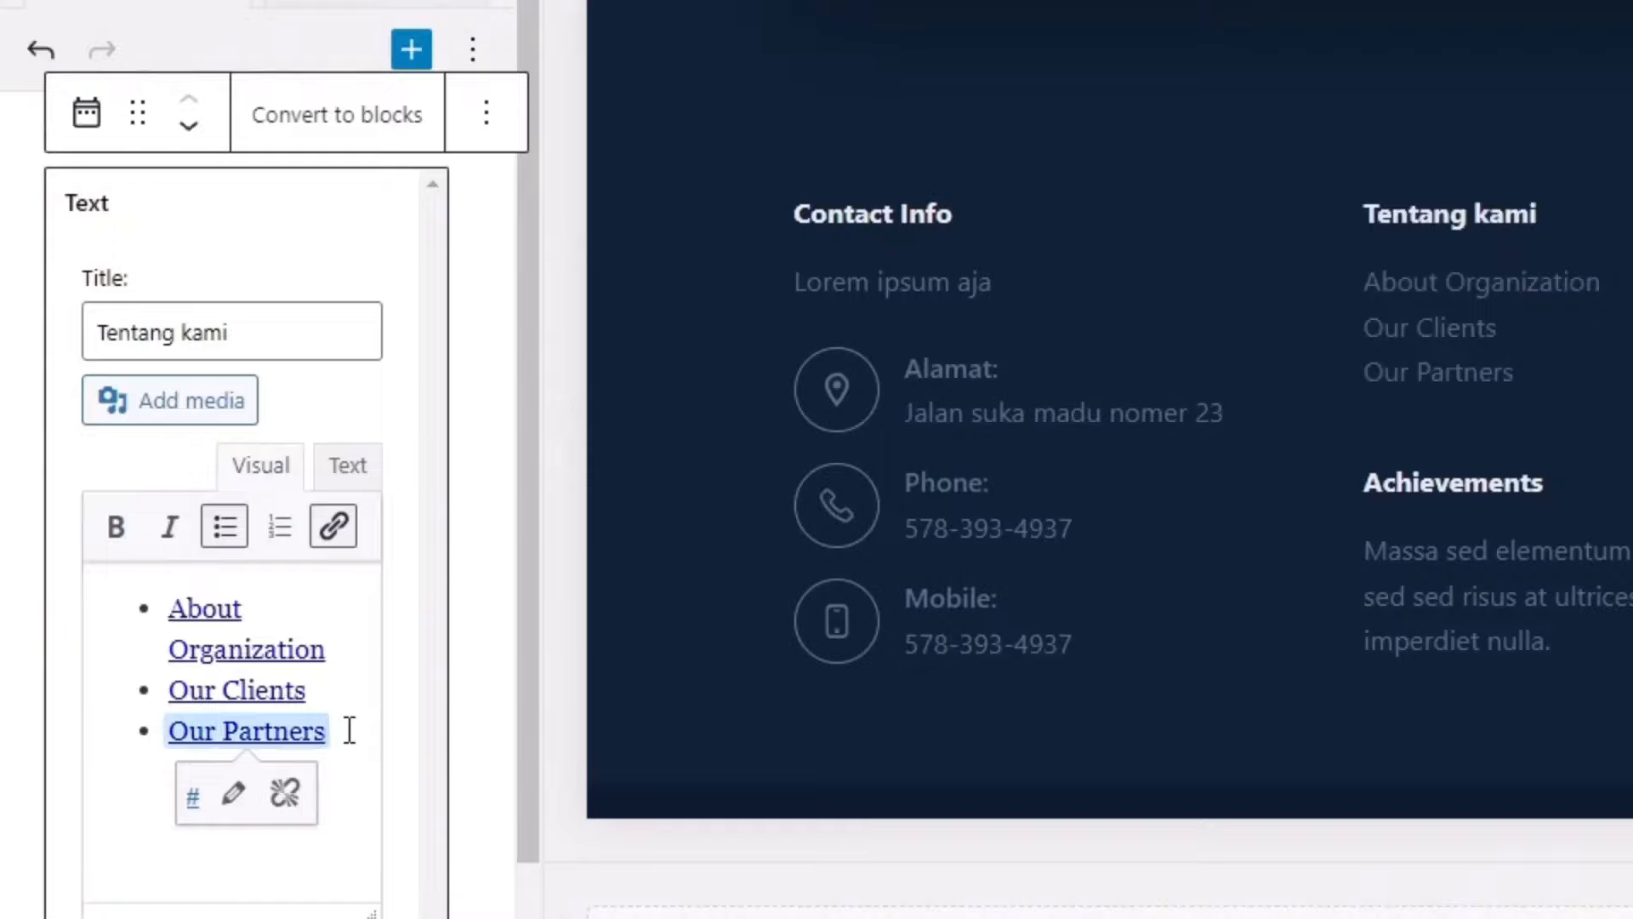
Step: Add 'Link baru' as a fourth Tentang kami item below Our Partners, leaving it unlinked
scroll(320, 730, "down", 3)
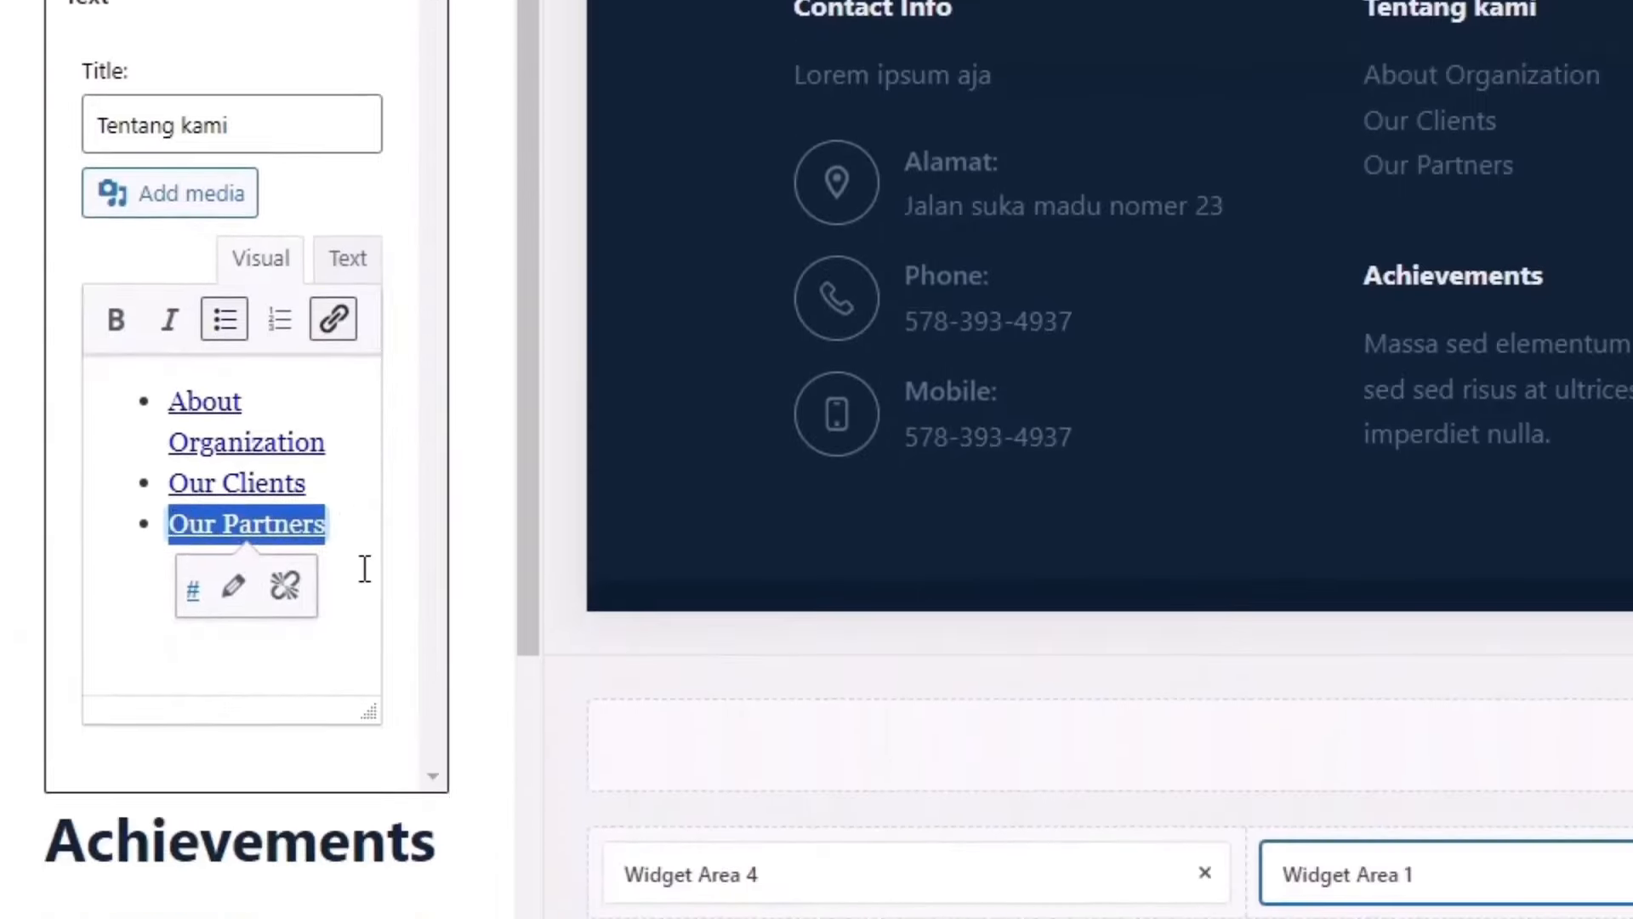
left_click(381, 519)
key("Return")
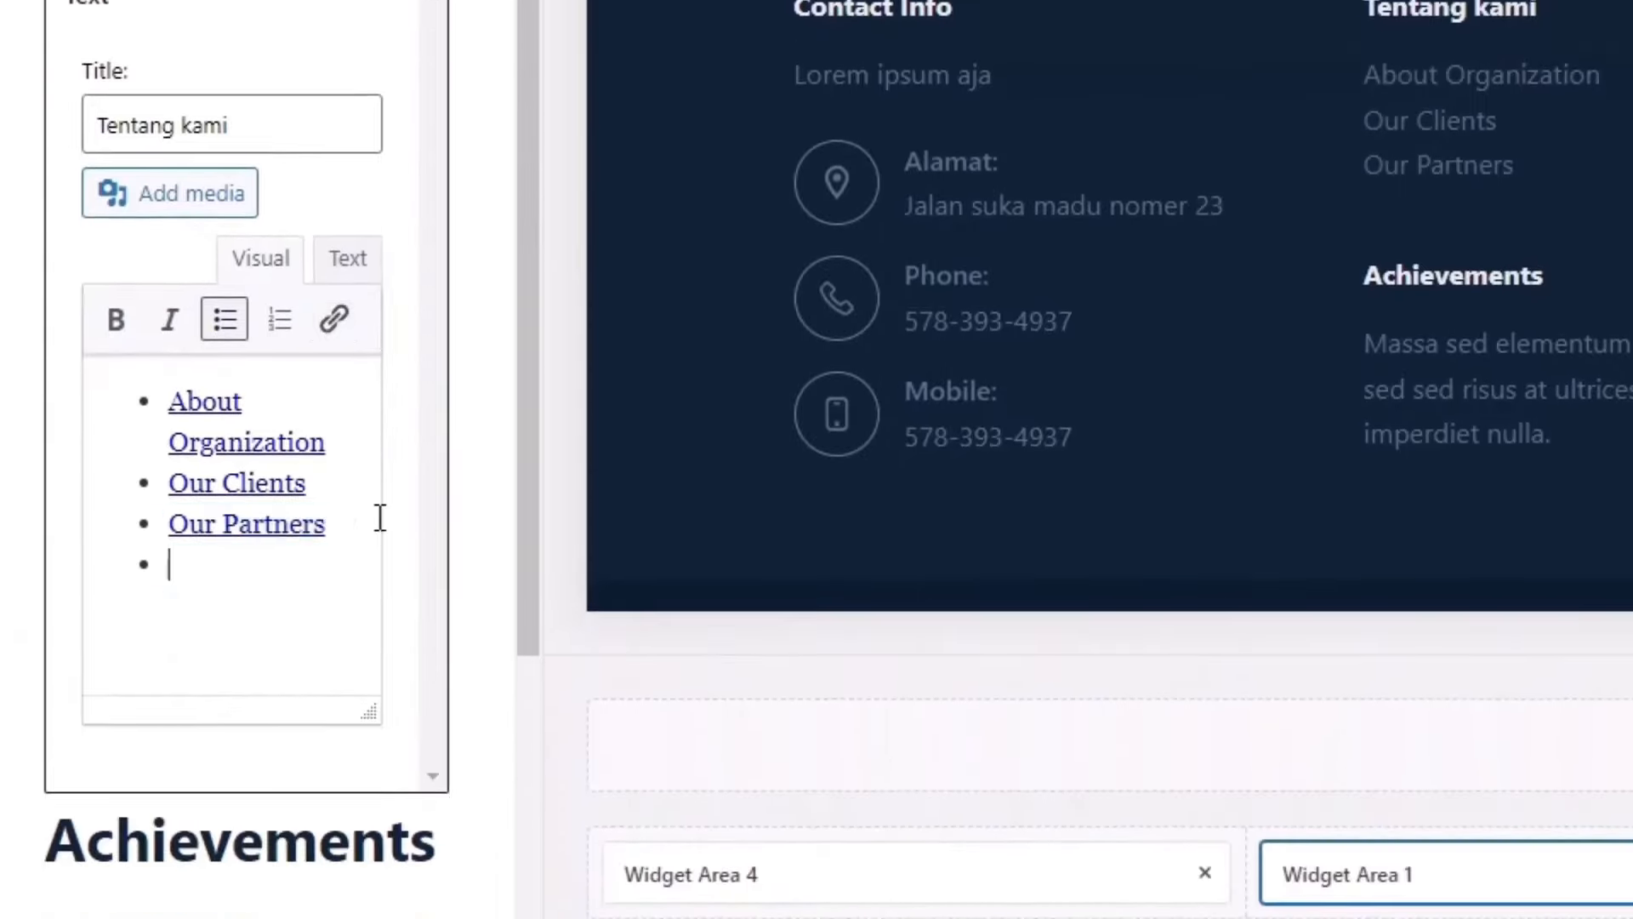
type("Link baru")
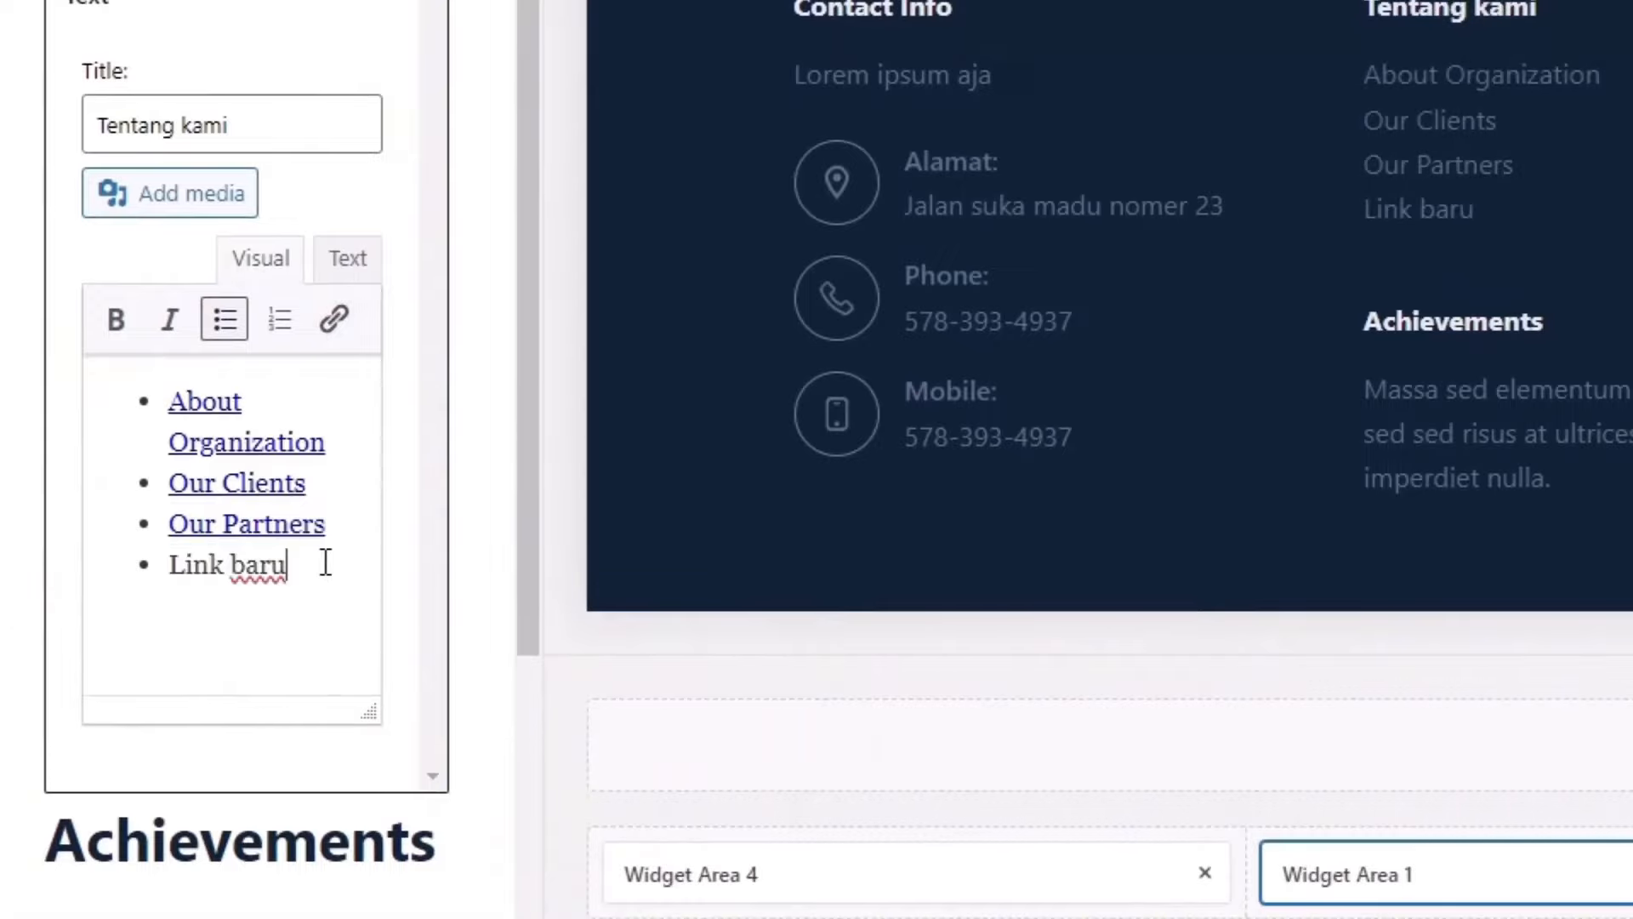
left_click_drag(324, 563, 124, 566)
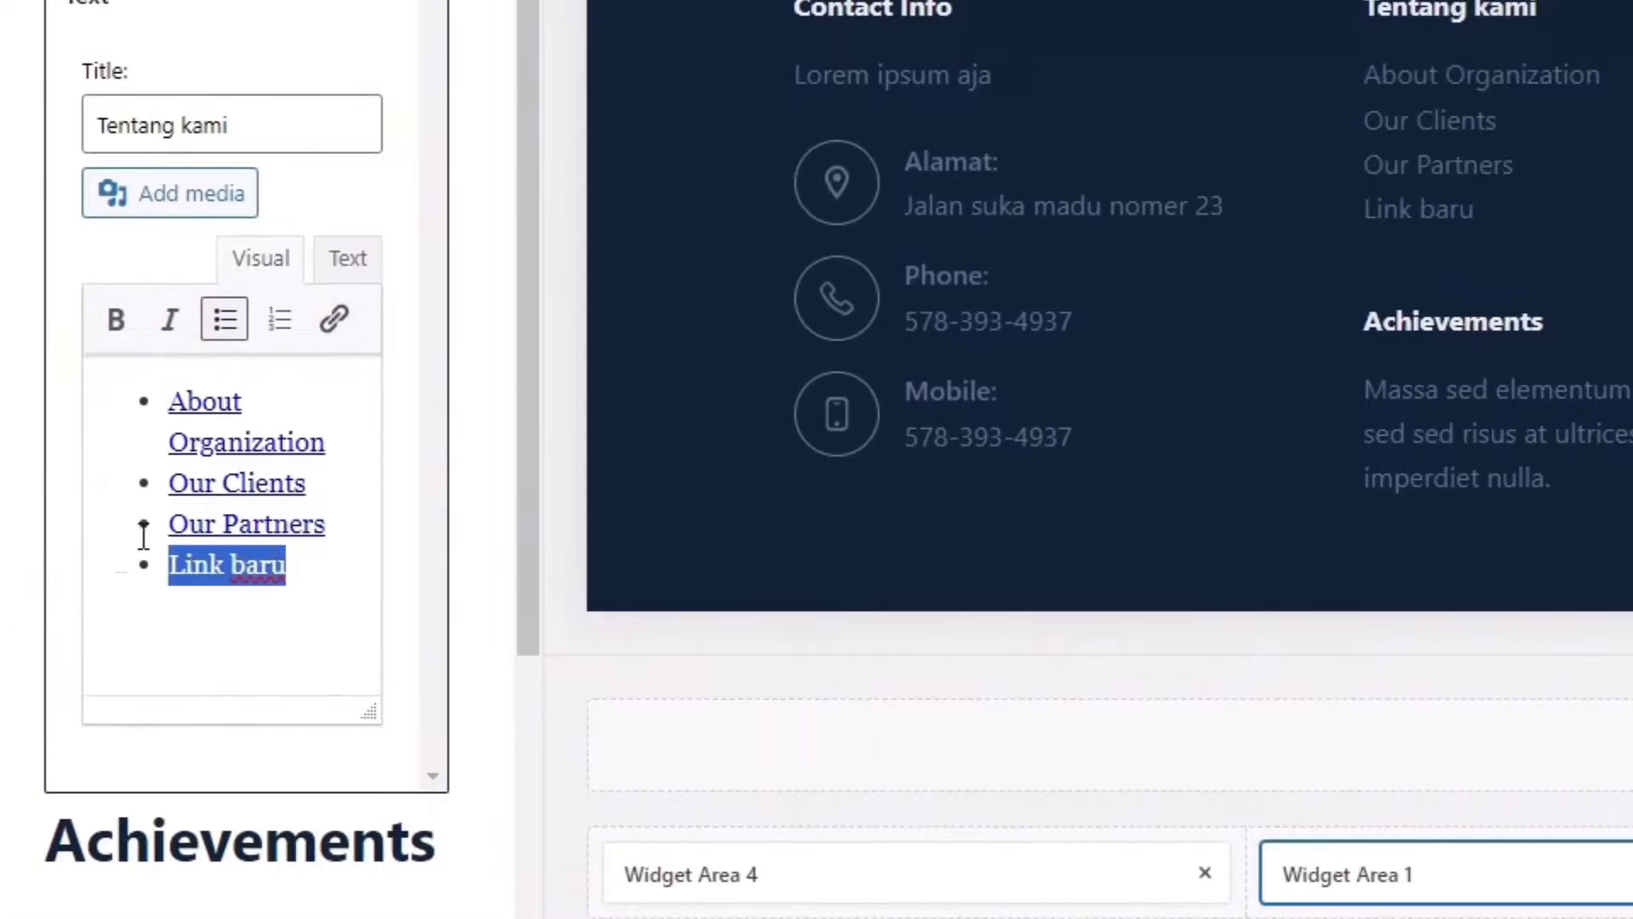
left_click(333, 324)
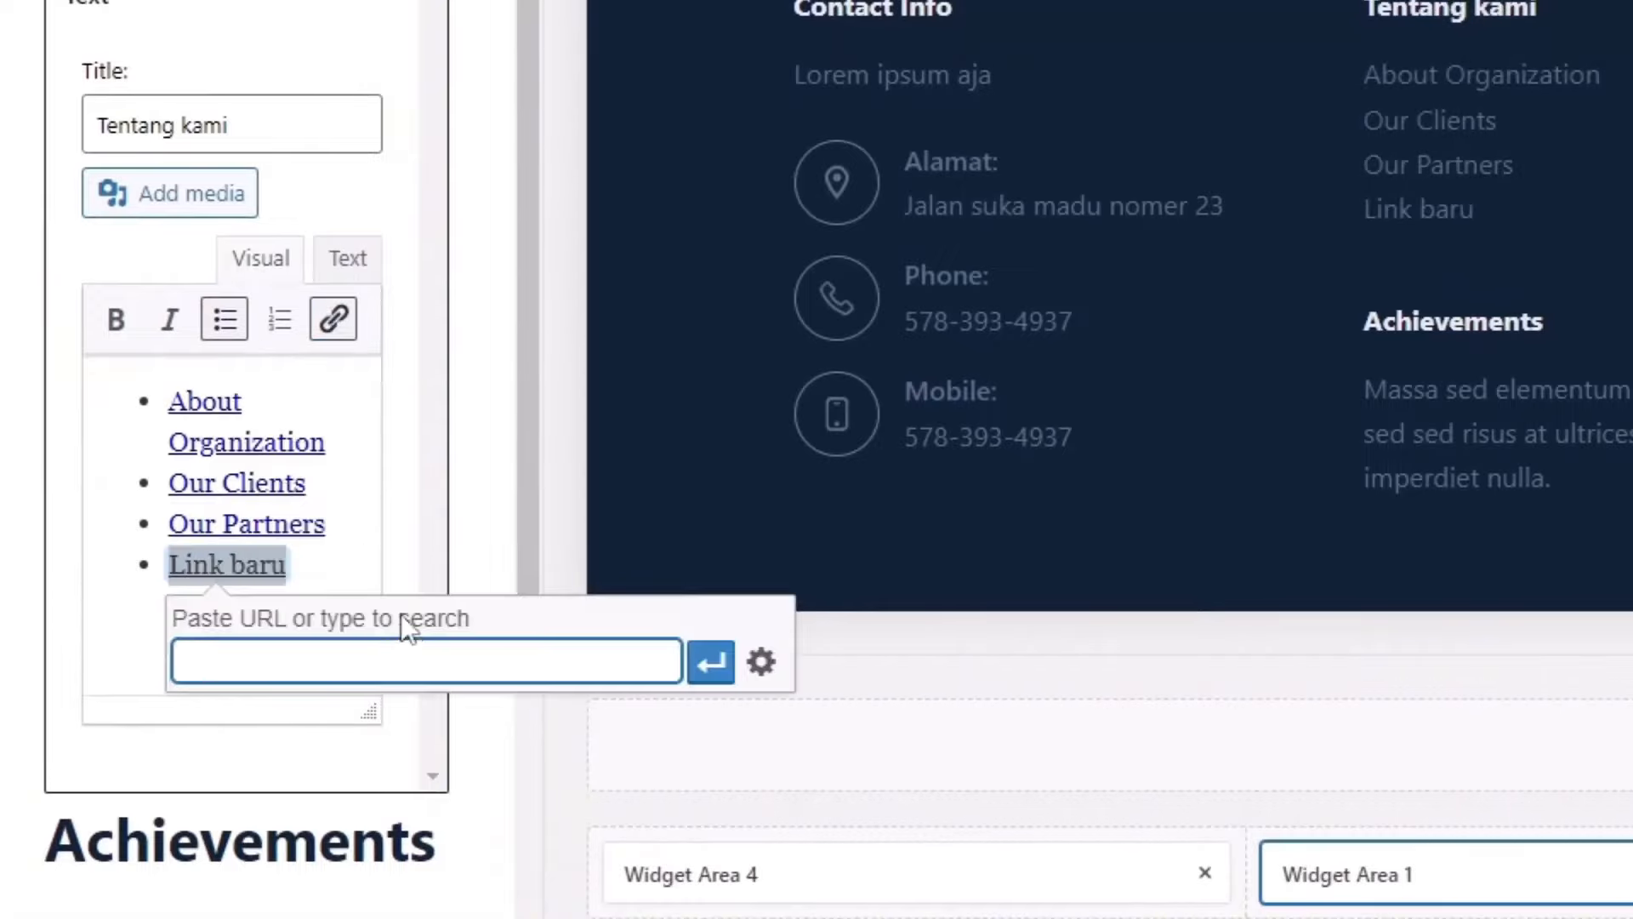
left_click(351, 534)
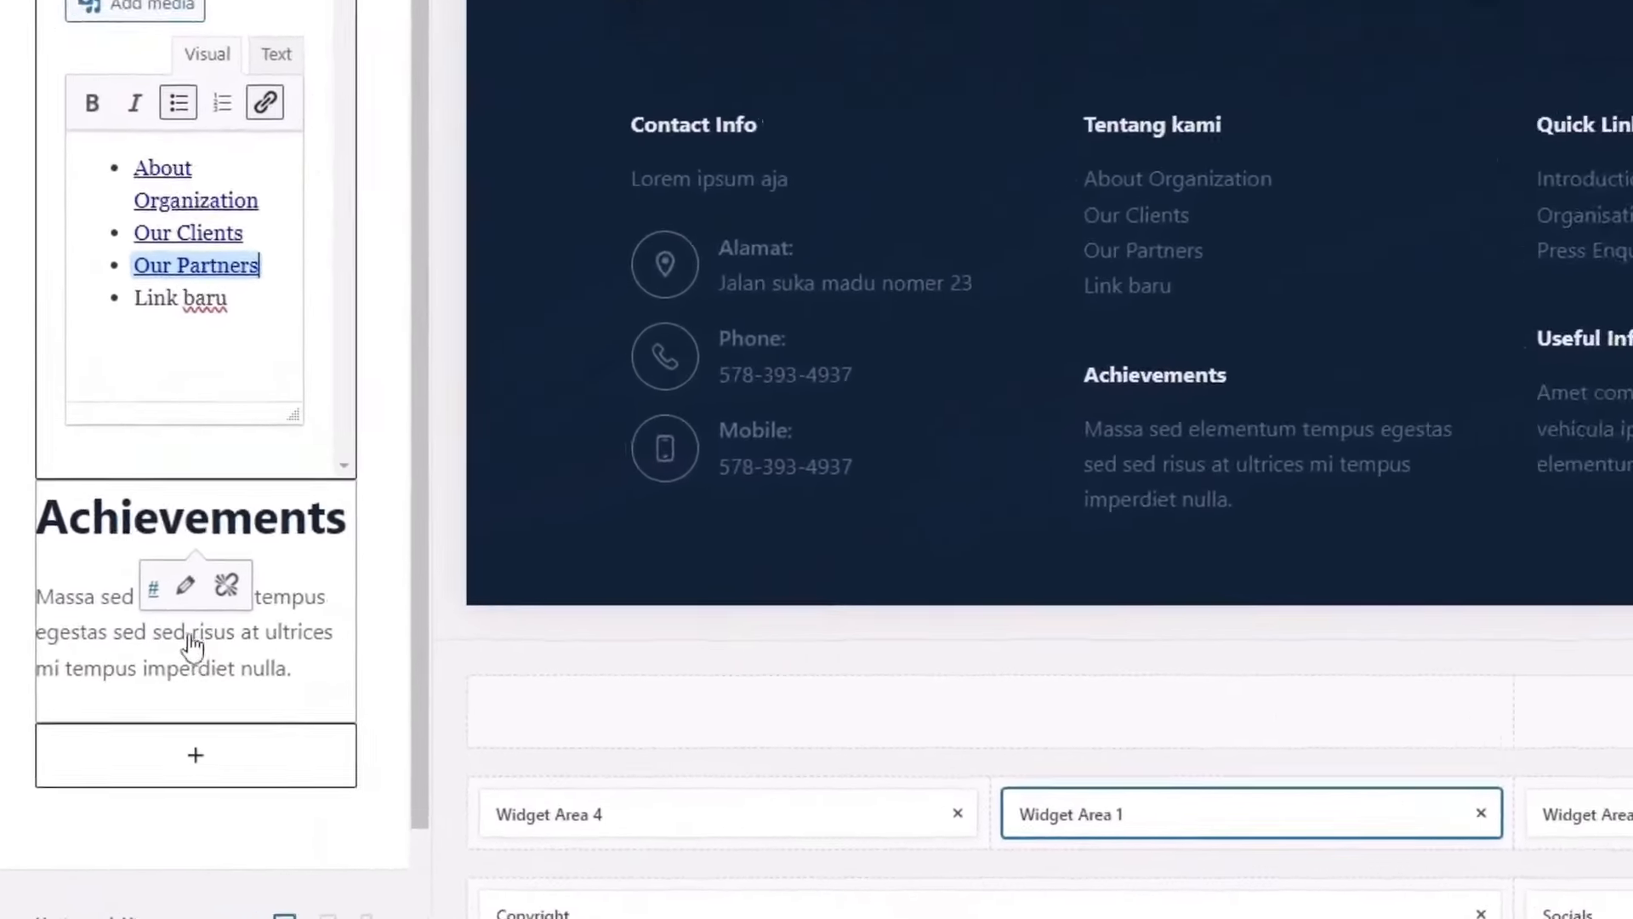
Step: Delete the Achievements text block from the Tentang kami footer widget
left_click(193, 646)
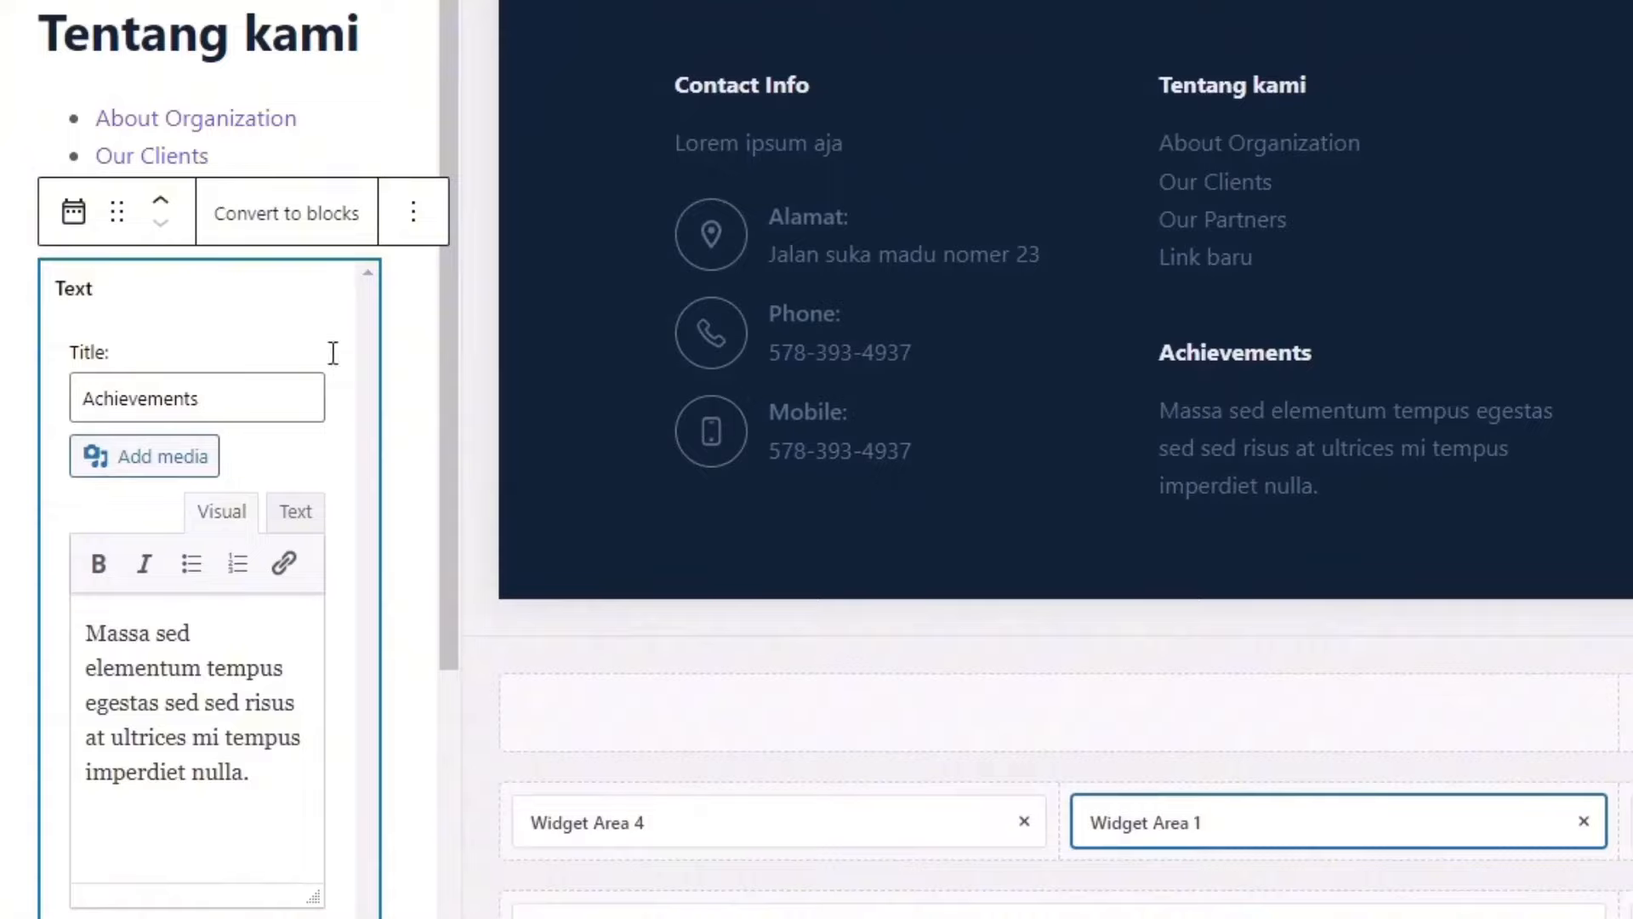
left_click(416, 215)
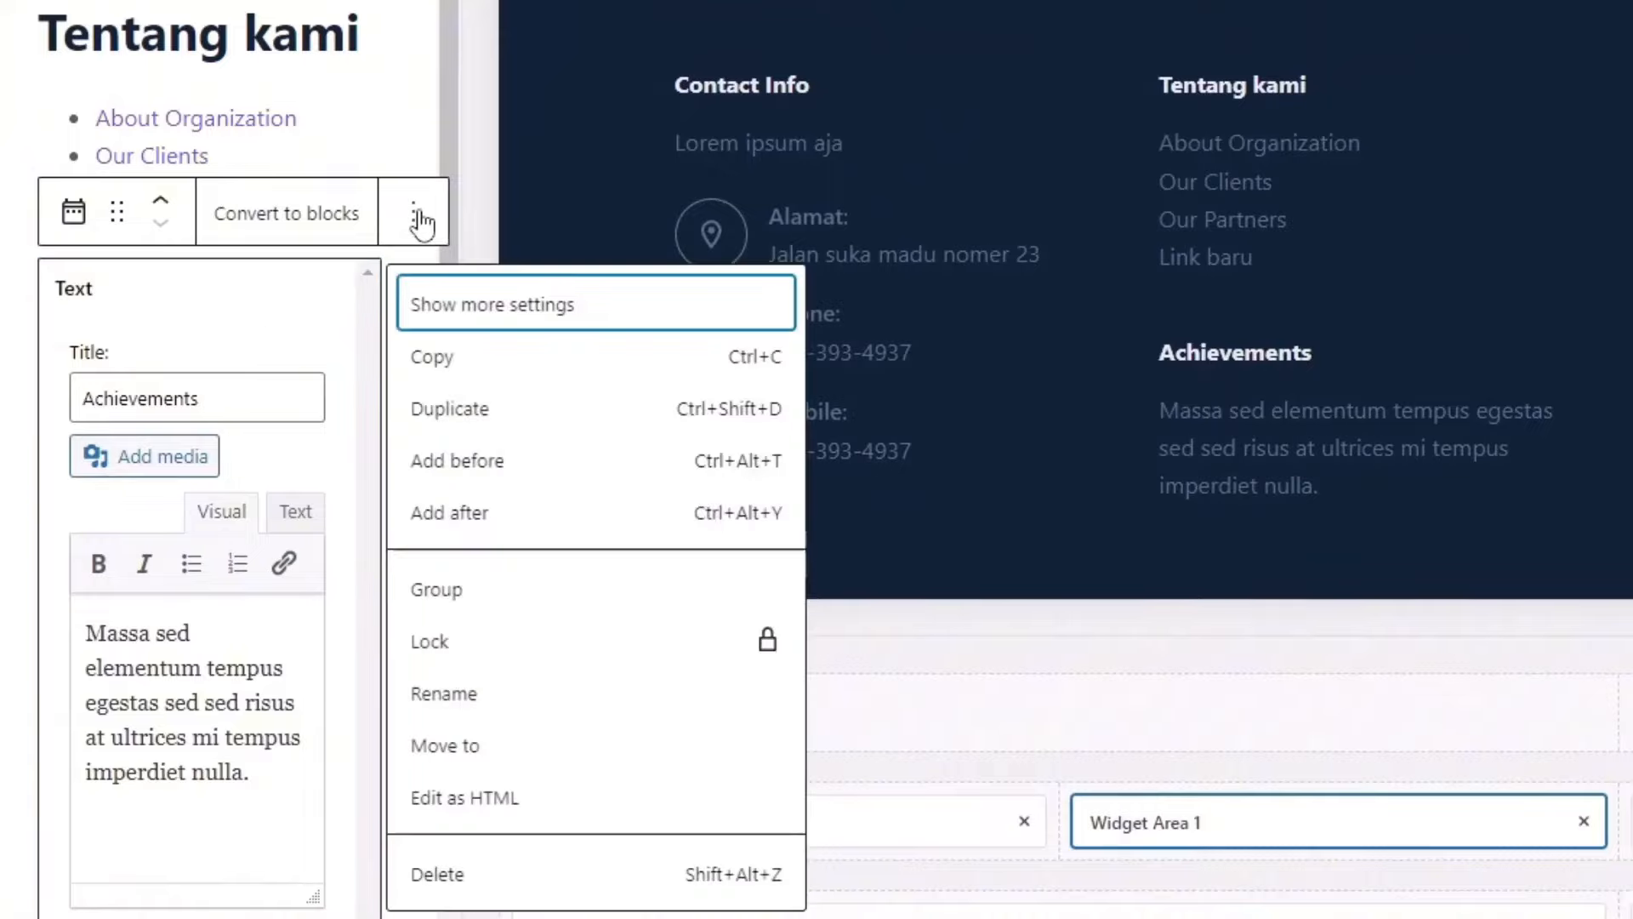
left_click(442, 874)
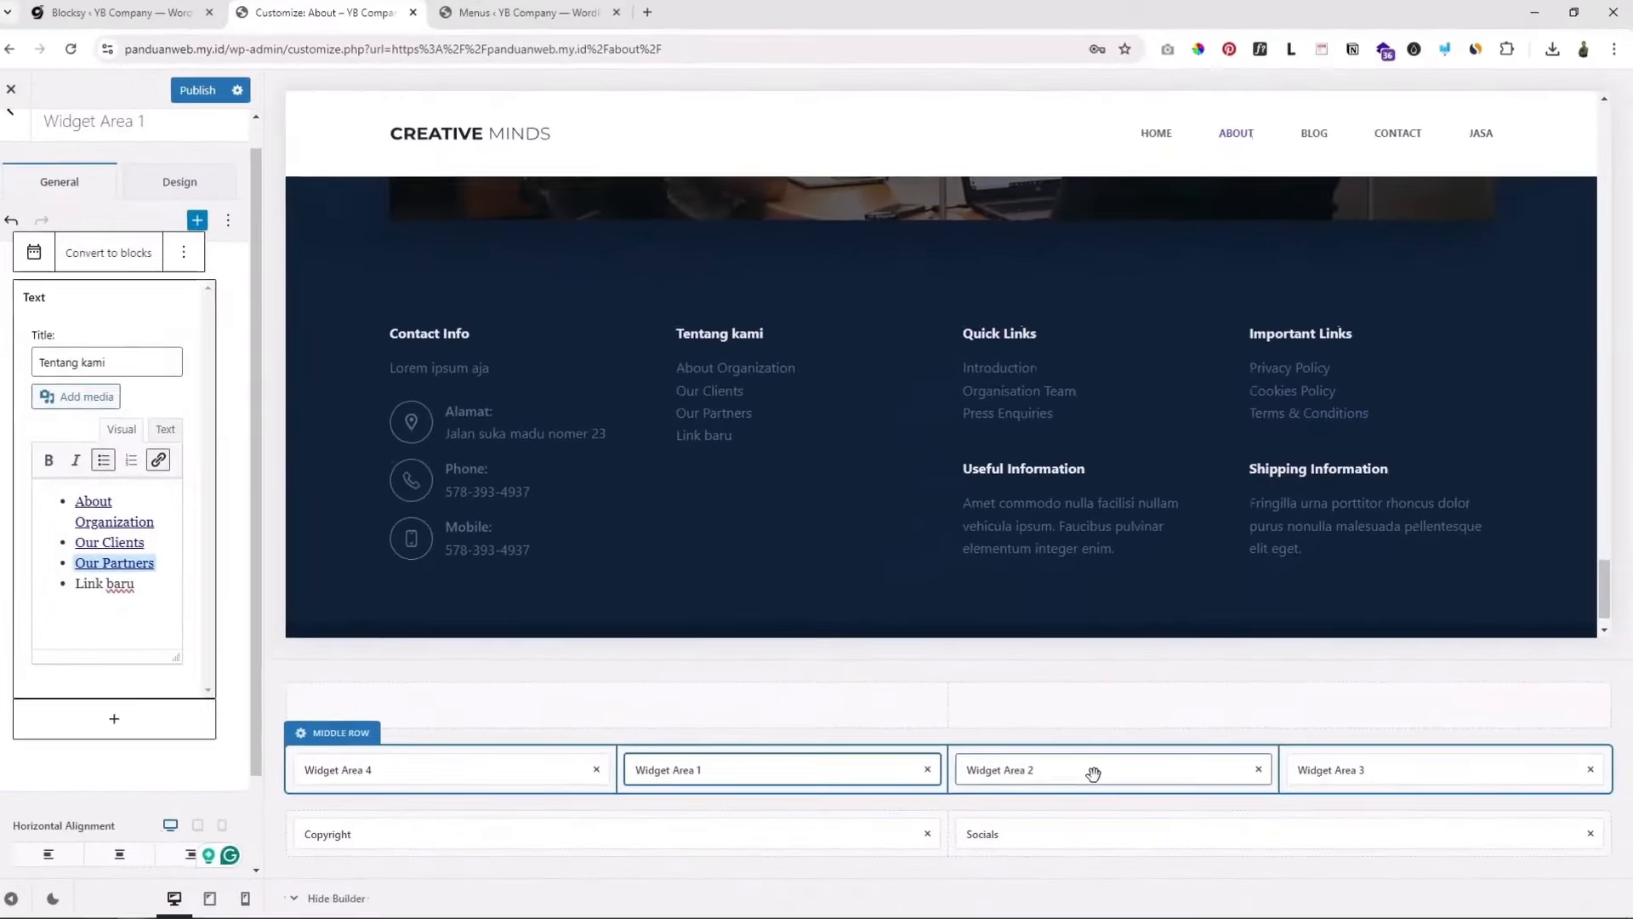
Step: Look over footer Widget Area 2 and the Copyright text settings
left_click(1093, 772)
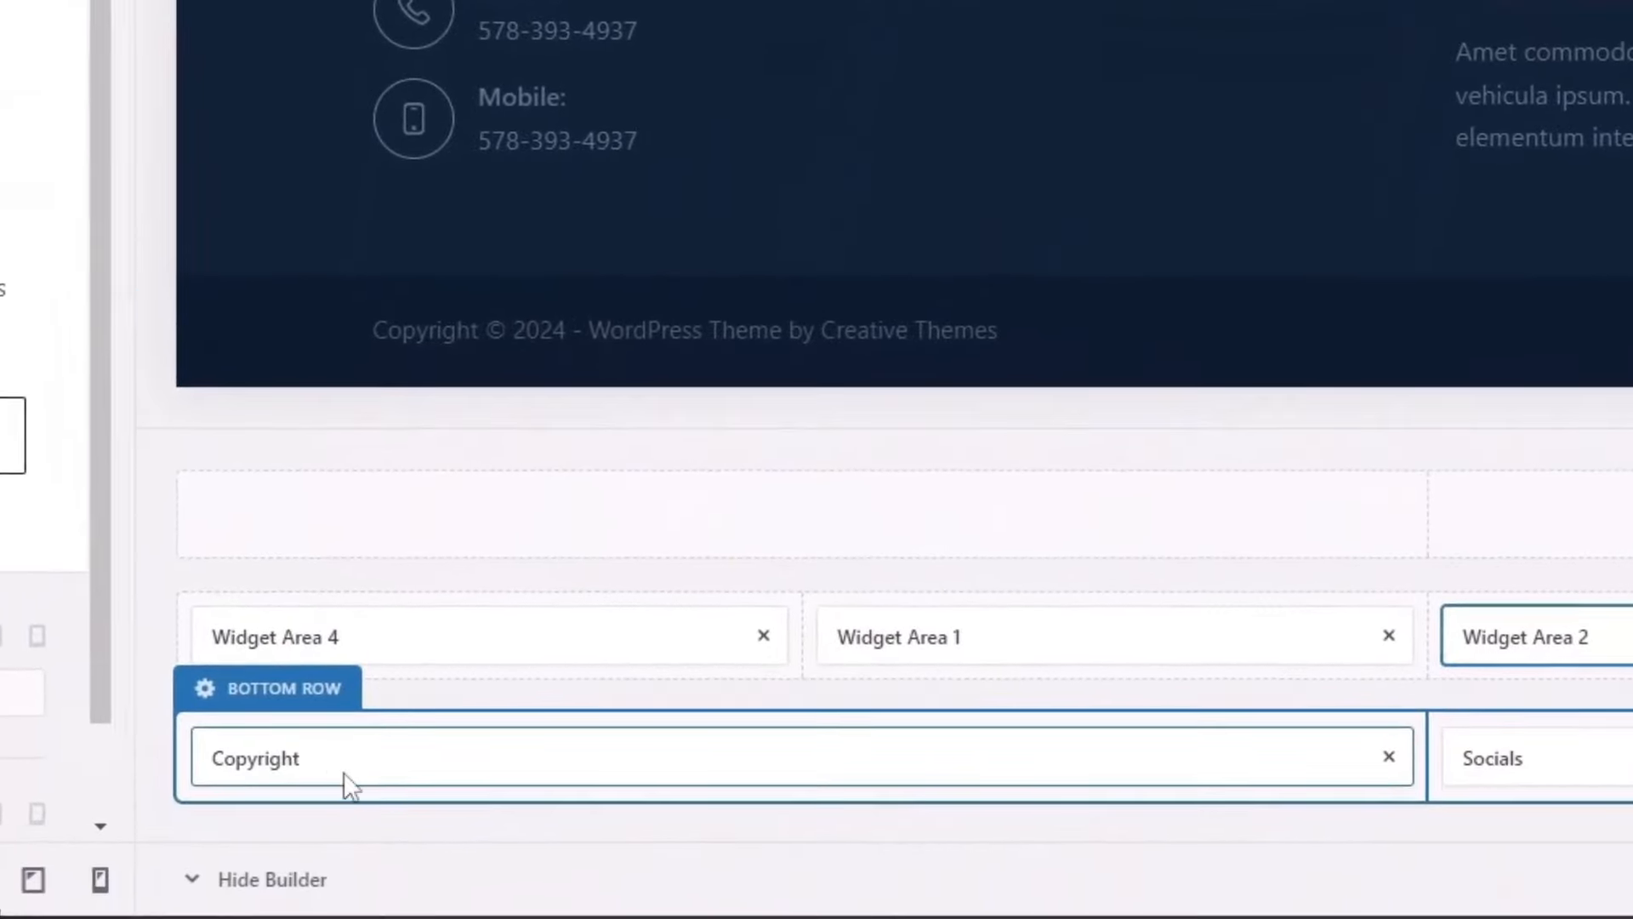
left_click(343, 771)
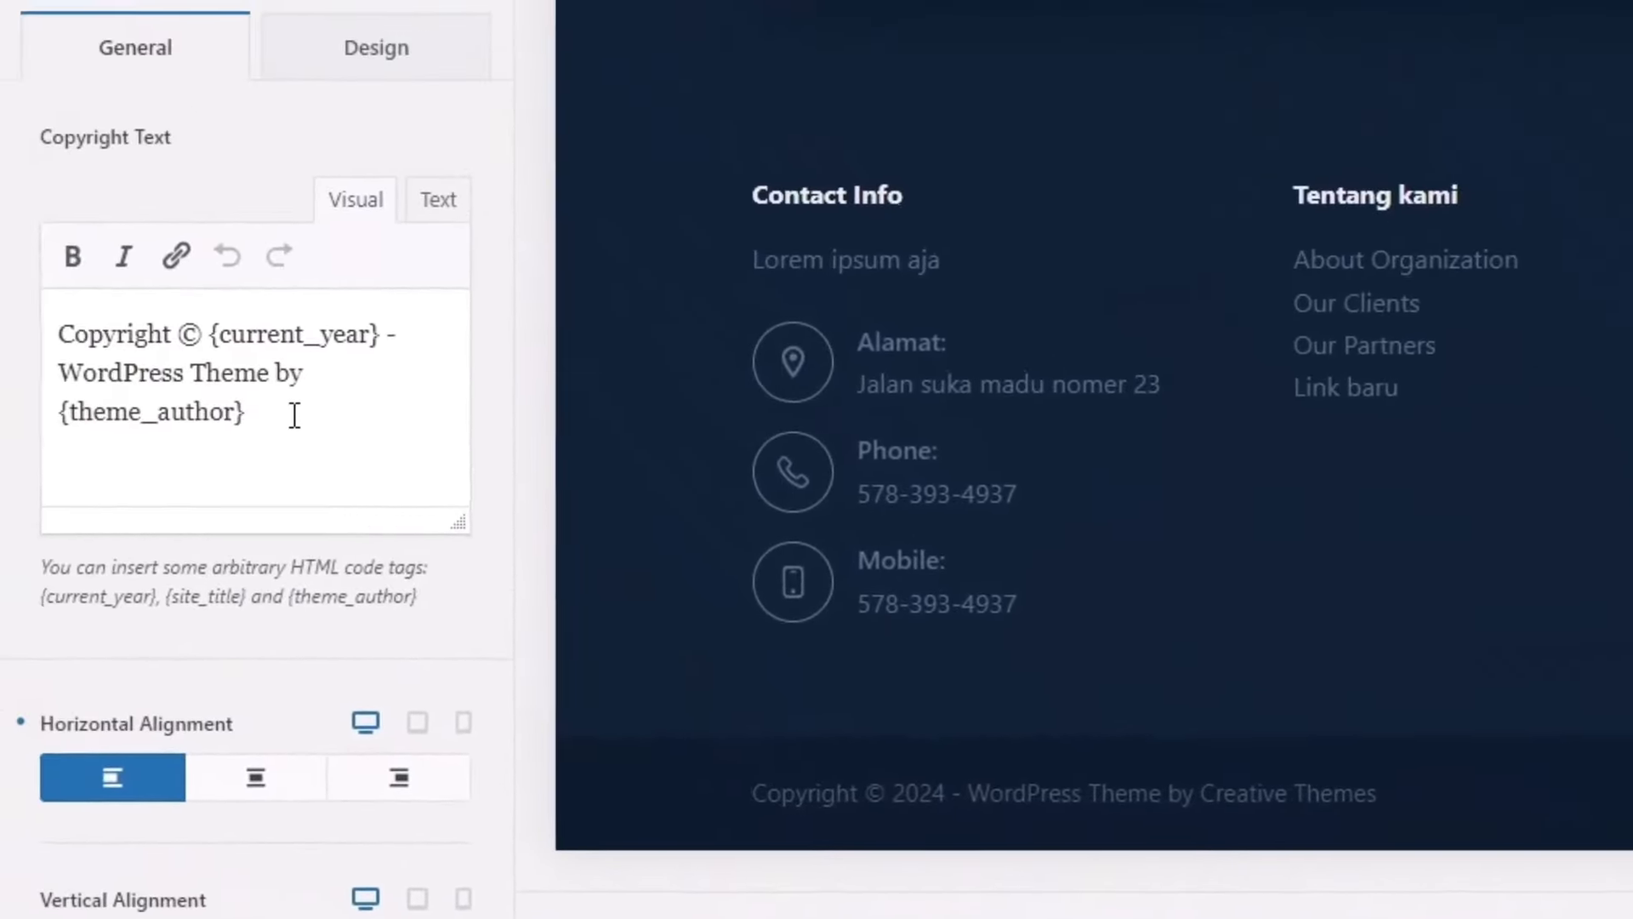
left_click(64, 138)
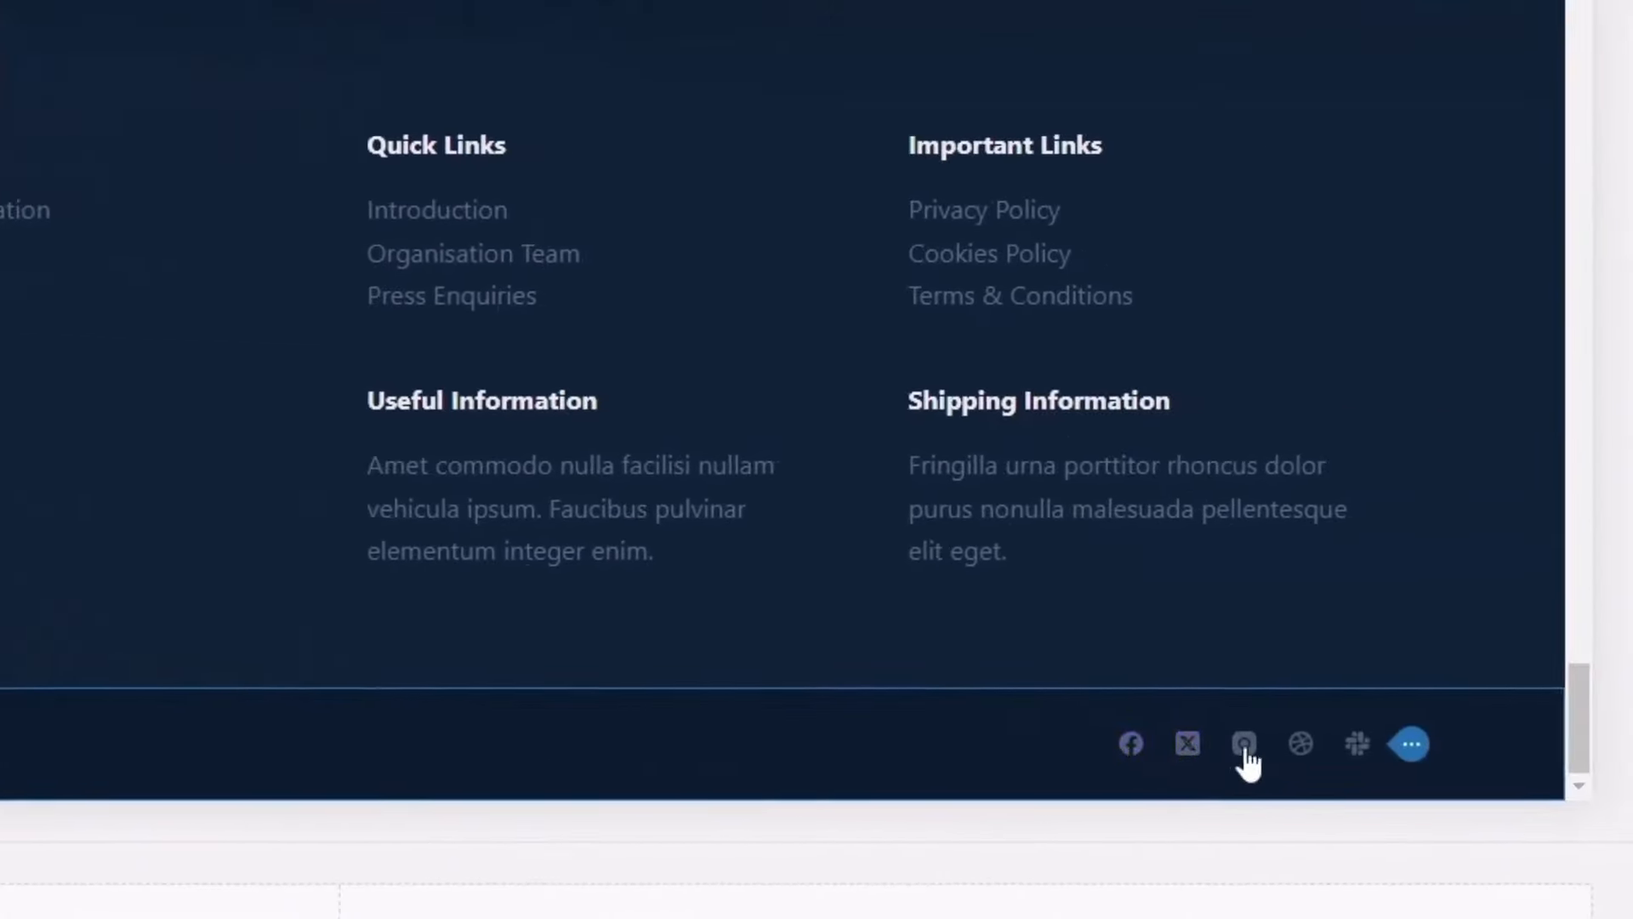
scroll(630, 831, "down", 4)
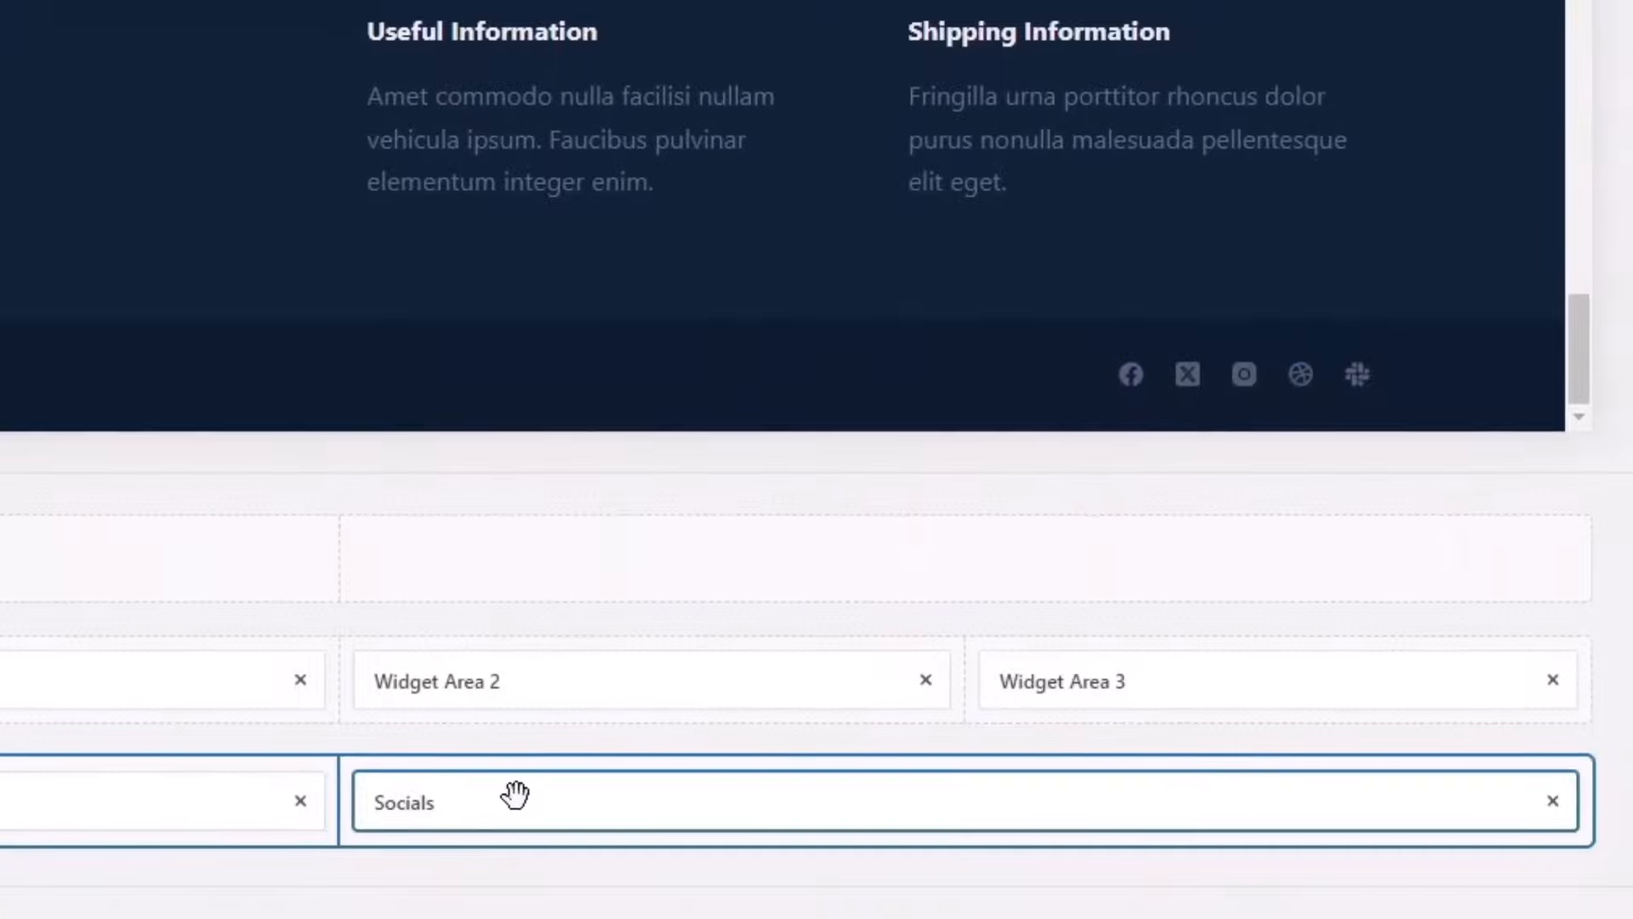
Step: Open the footer Socials settings and their Social Network Accounts list
left_click(515, 792)
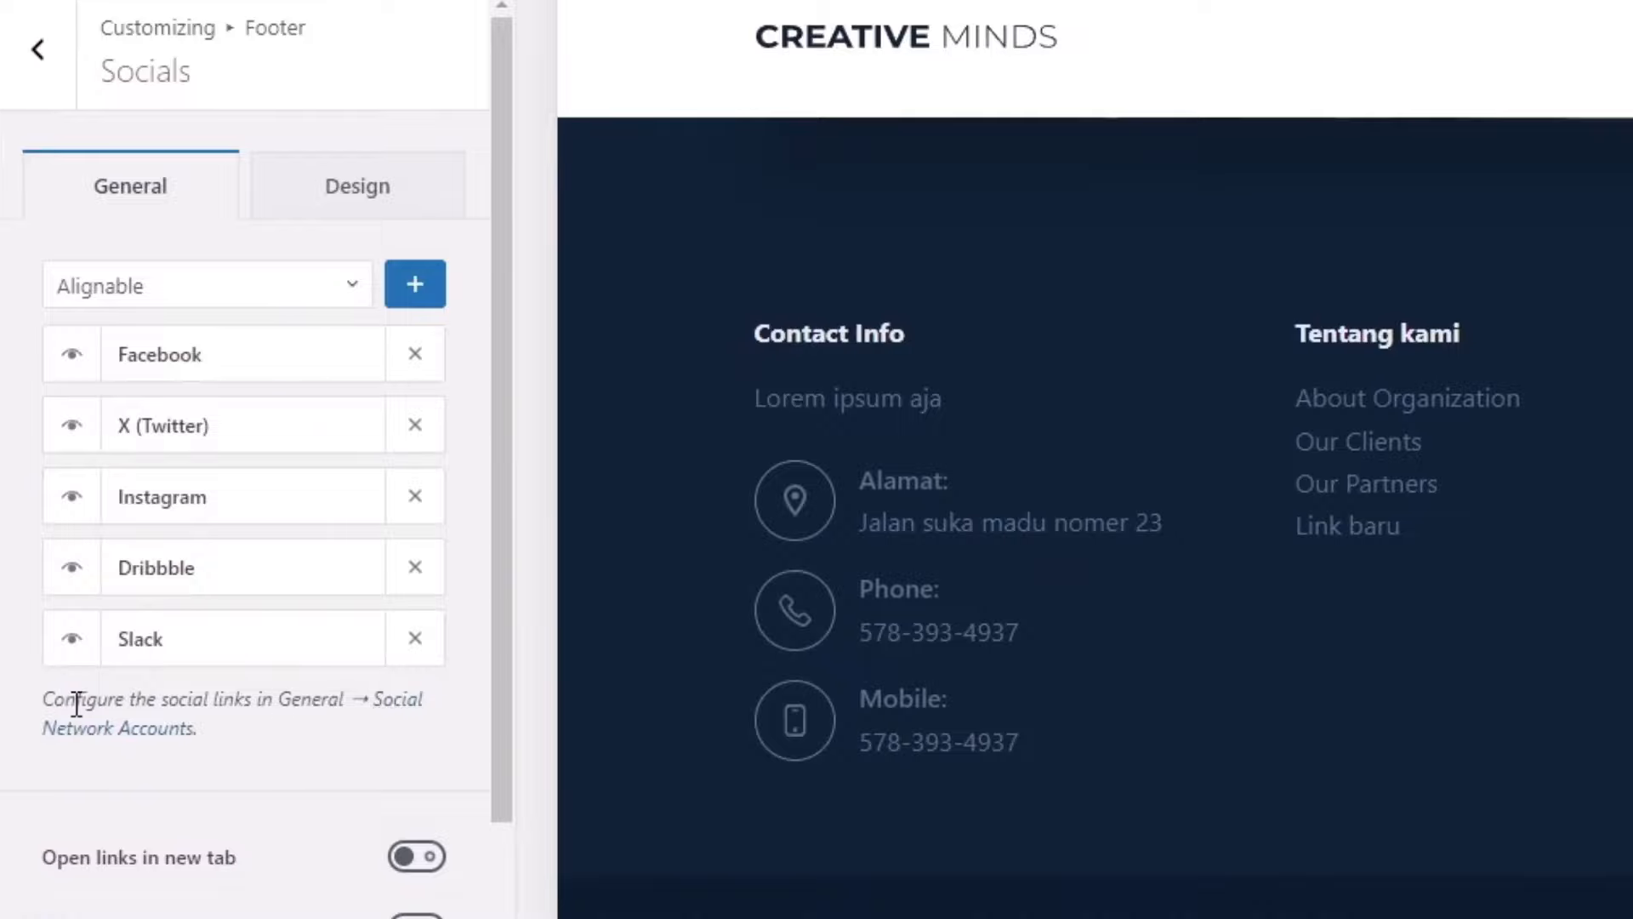
left_click_drag(76, 699, 238, 704)
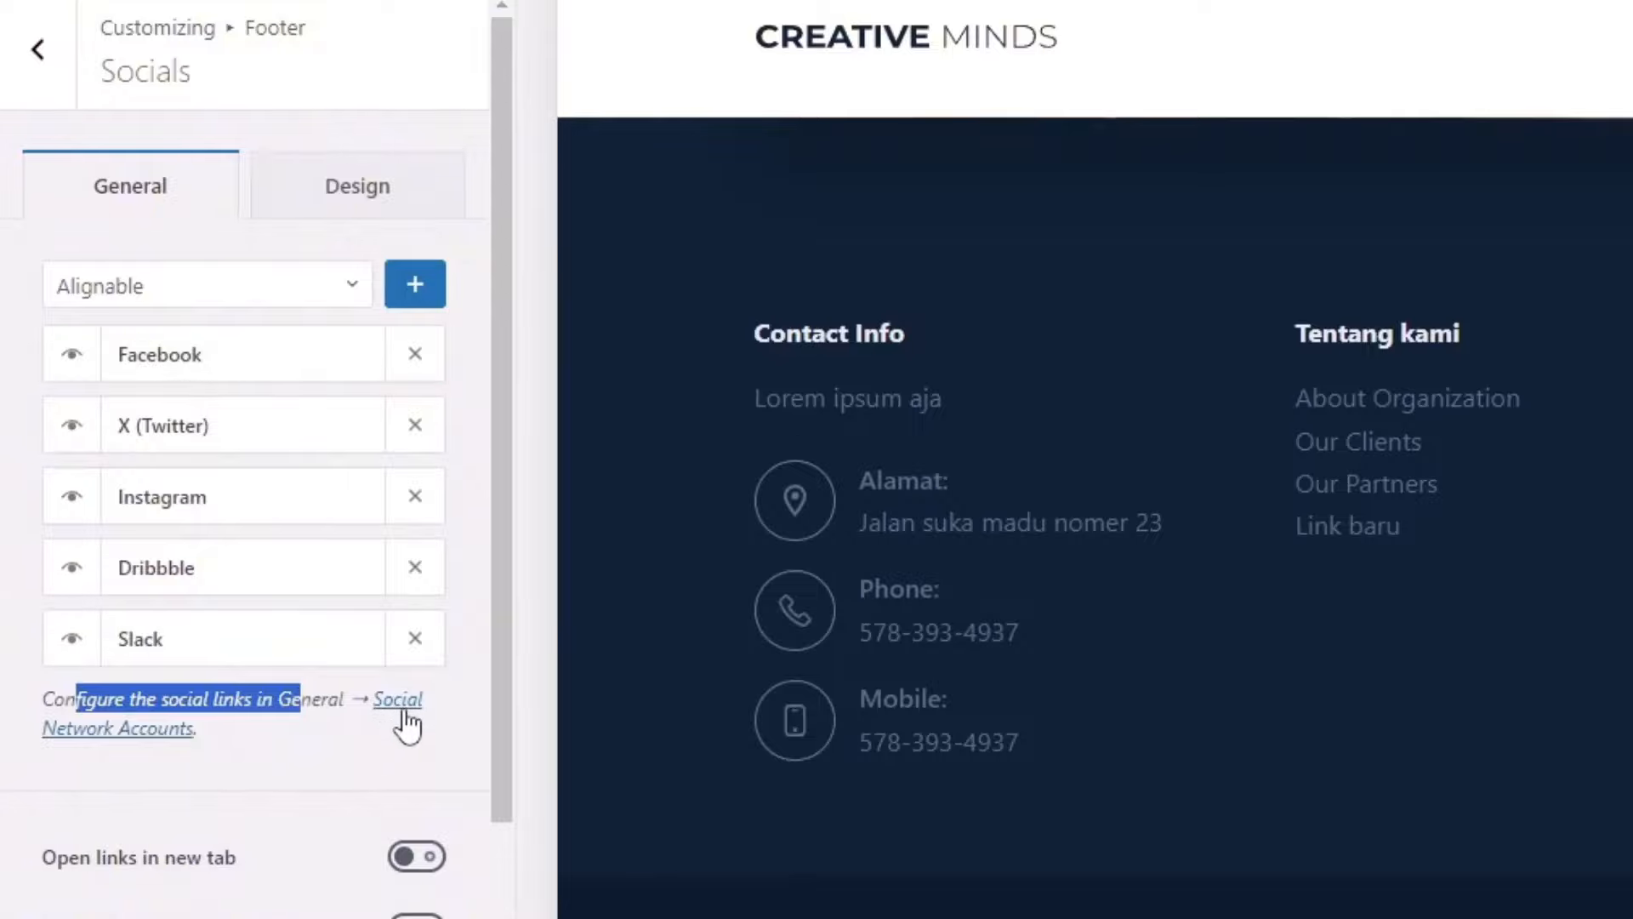
left_click(397, 703)
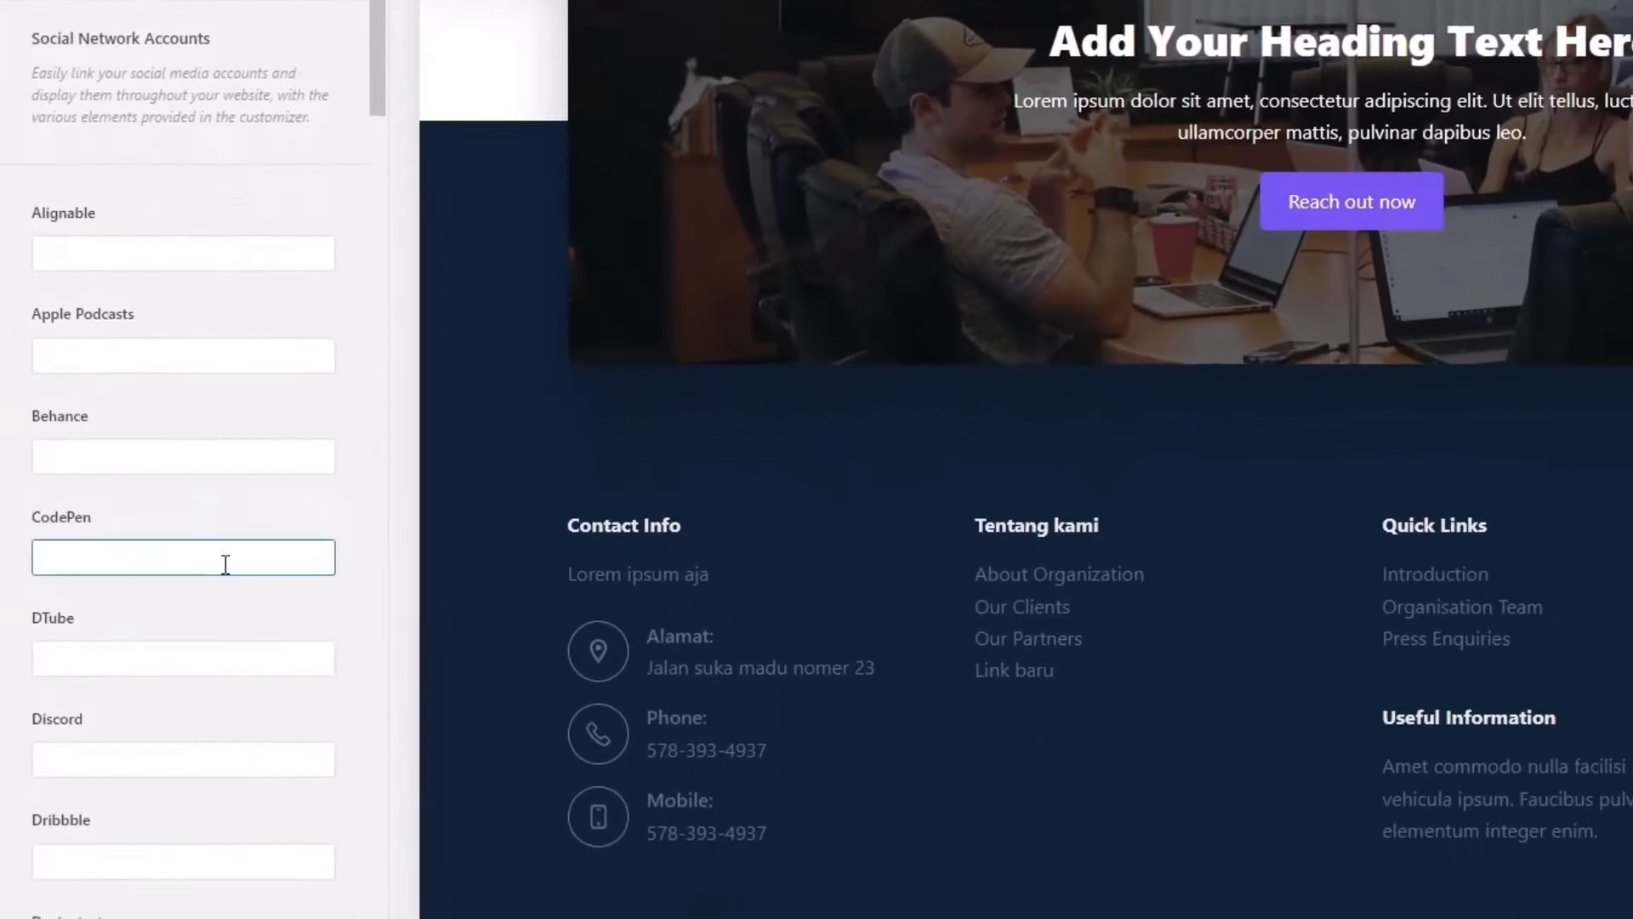
scroll(242, 643, "down", 10)
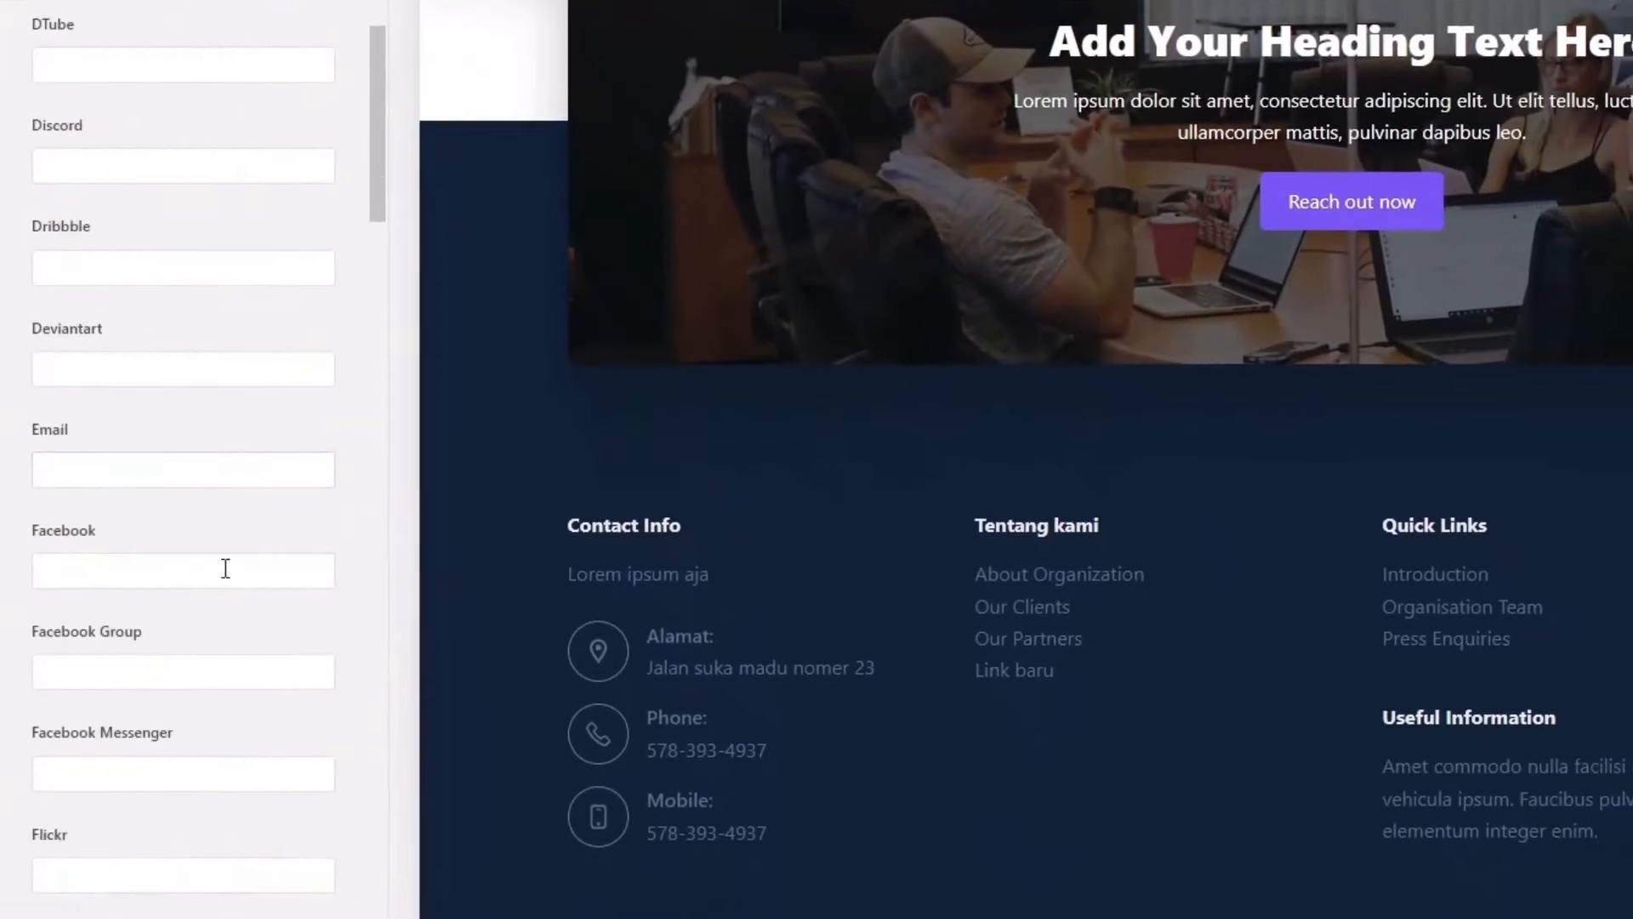
scroll(225, 568, "down", 15)
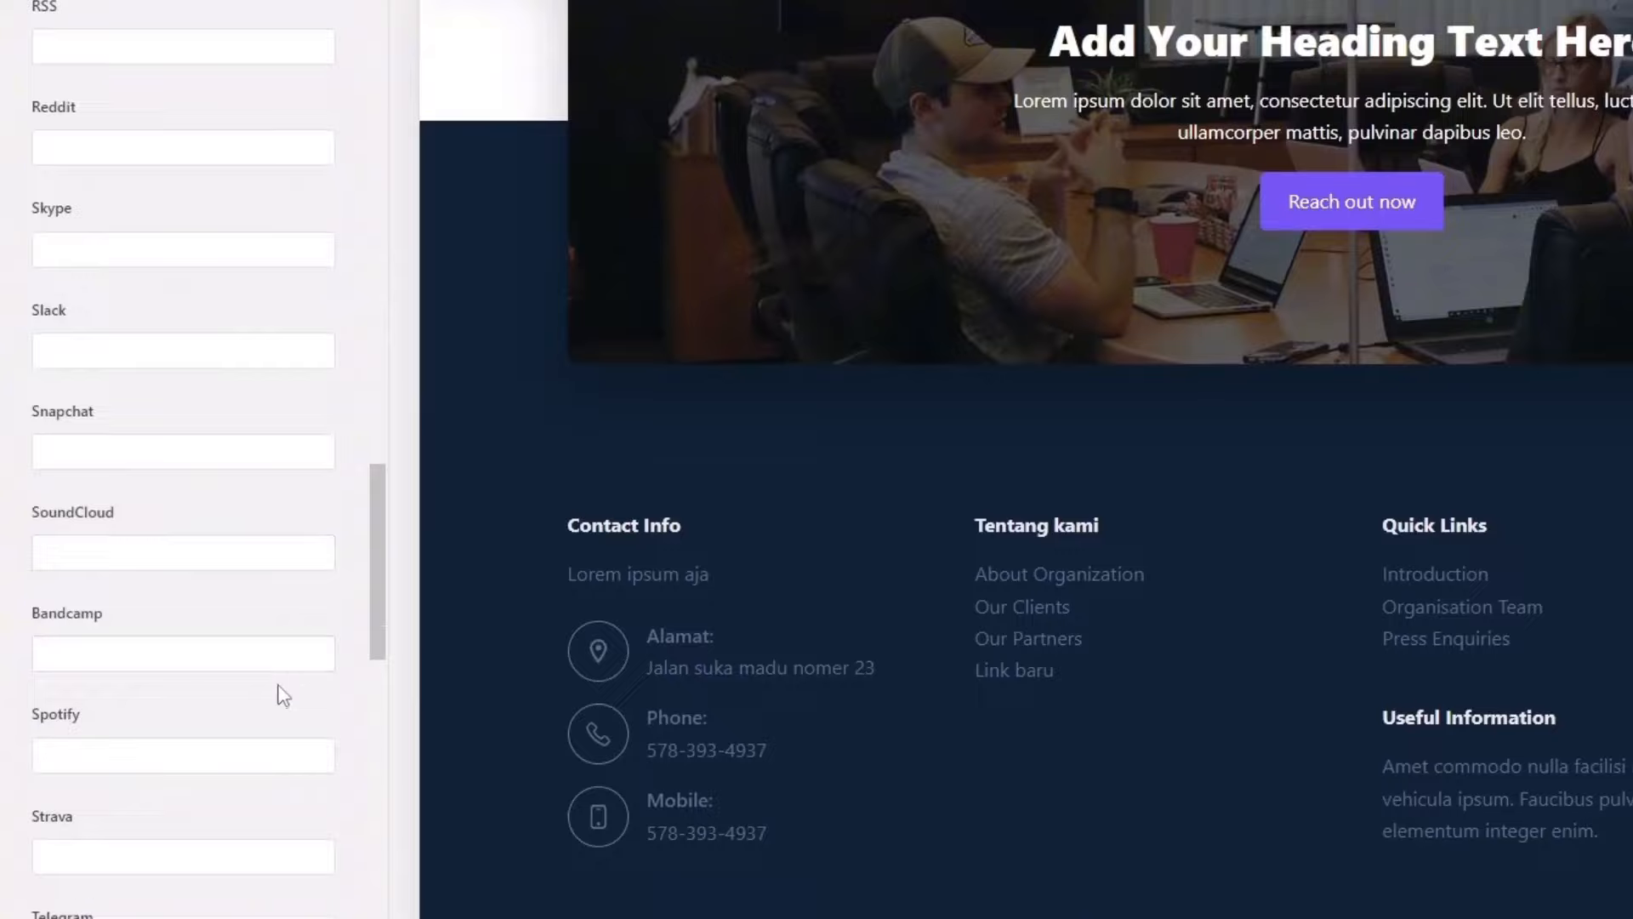
scroll(279, 681, "up", 20)
scroll(281, 679, "down", 5)
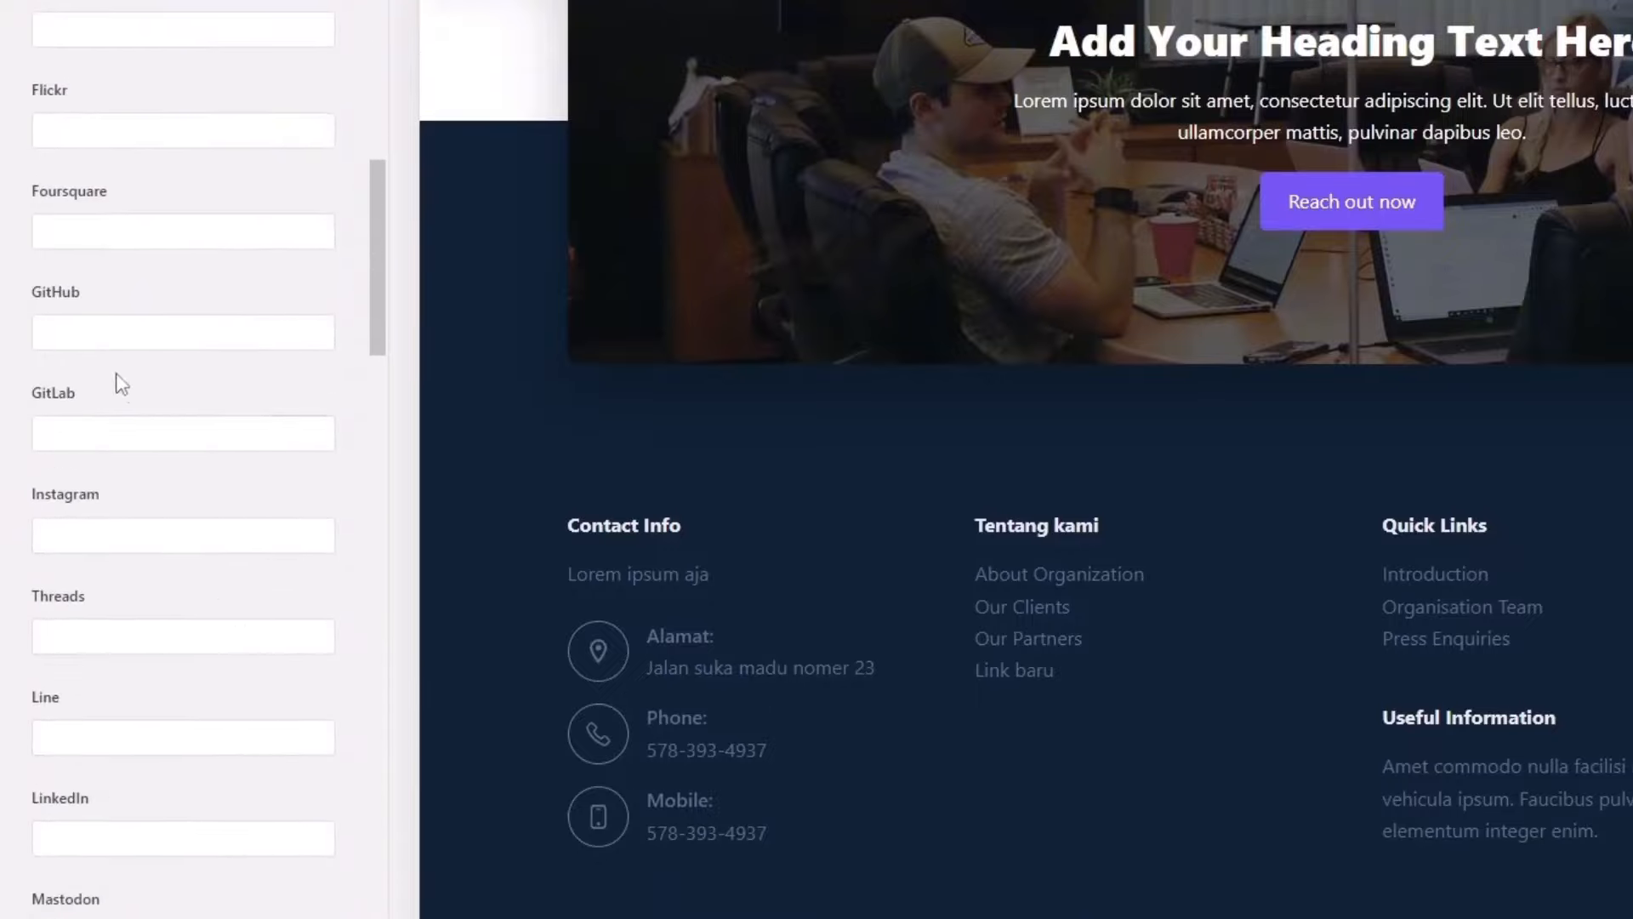
Step: Enter an instagram.com profile address in the Instagram account field
left_click(99, 533)
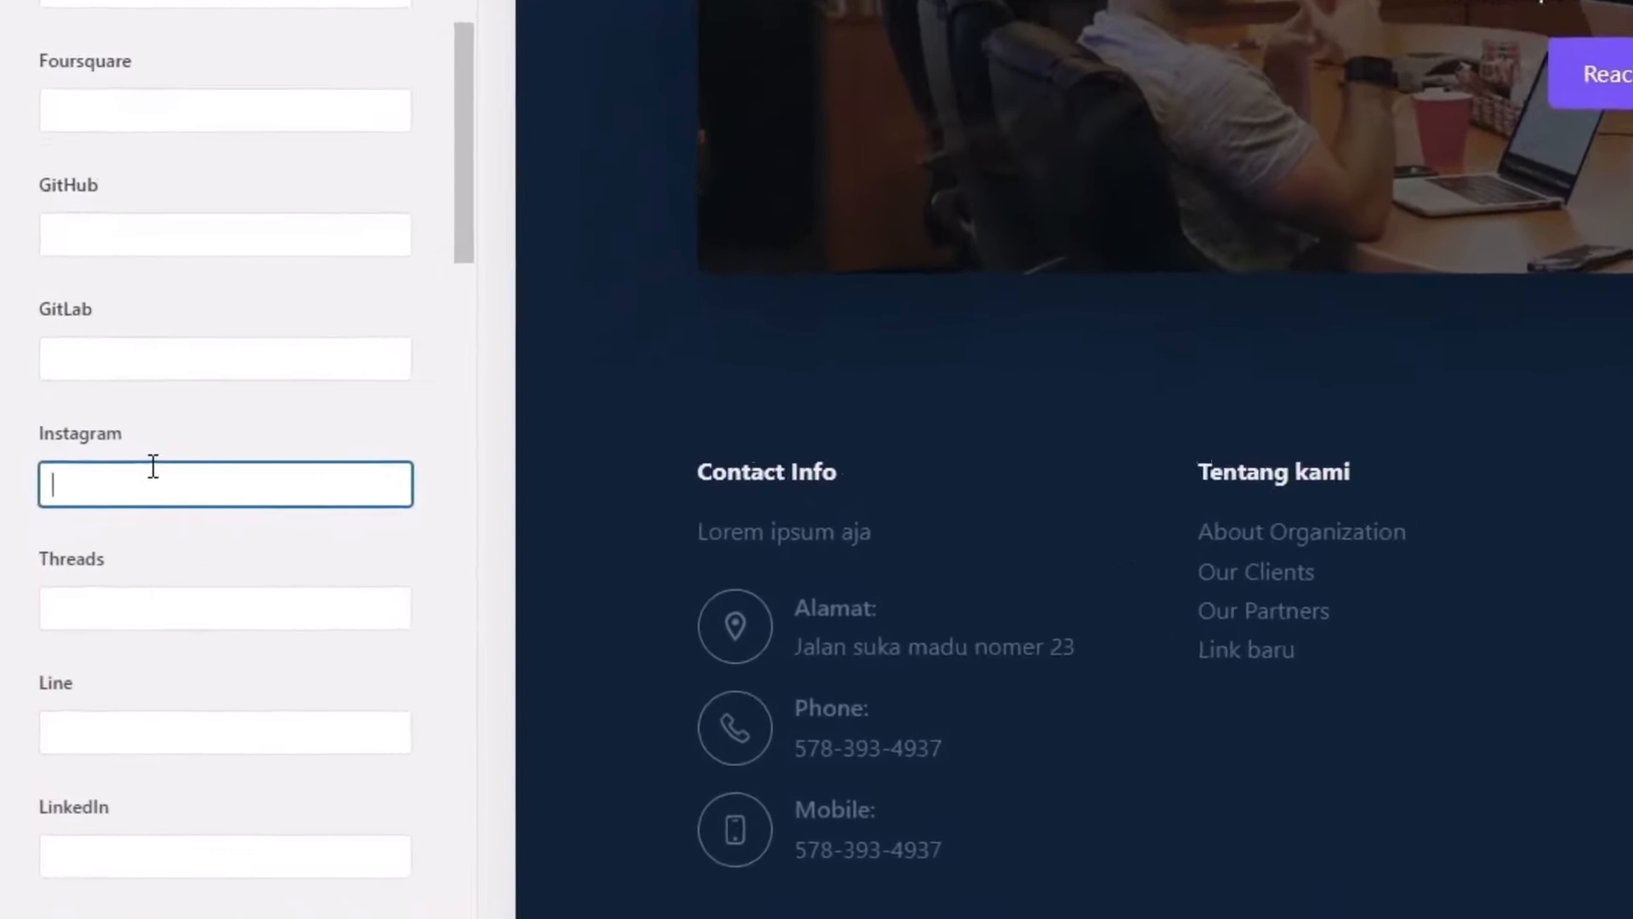
type("instagram.com/usernameku")
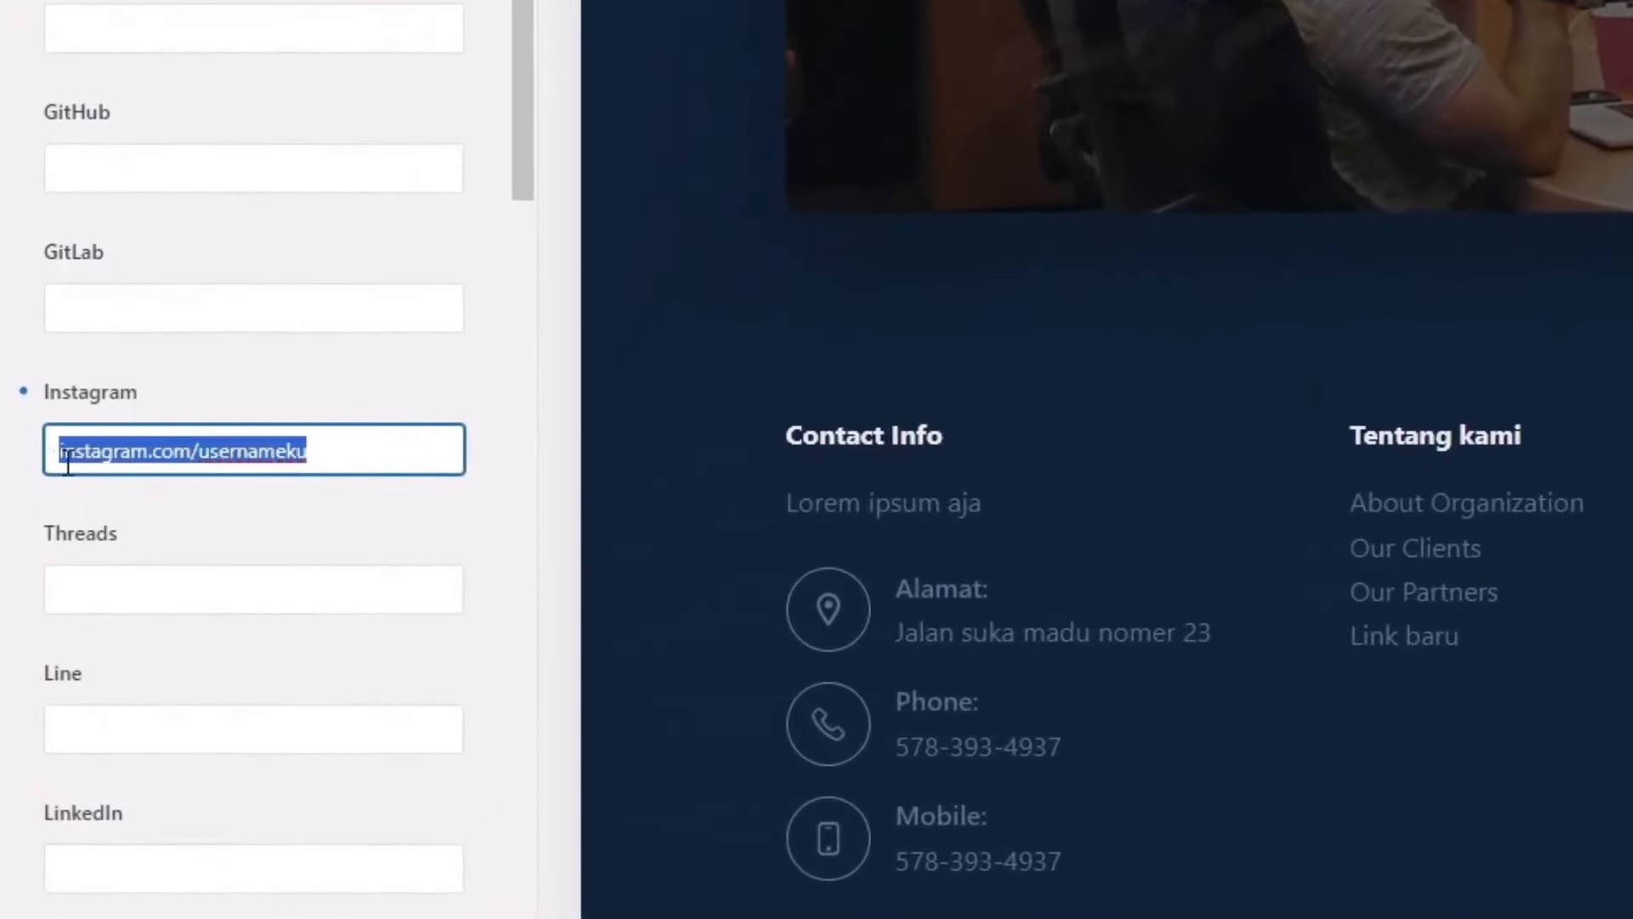
left_click(157, 457)
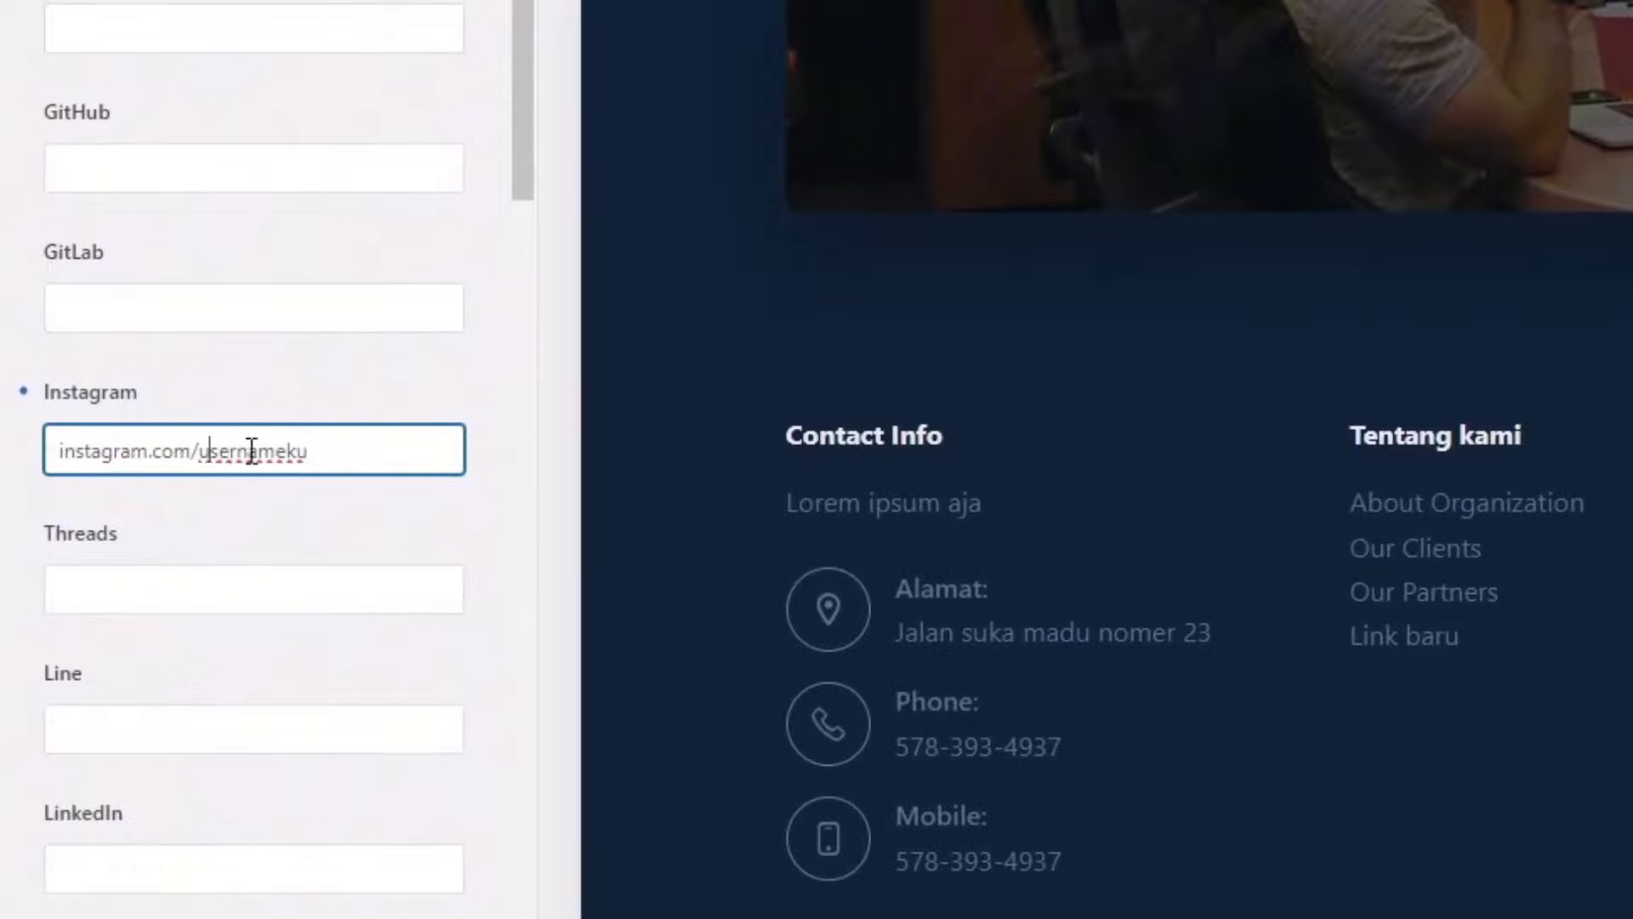
left_click_drag(201, 451, 343, 452)
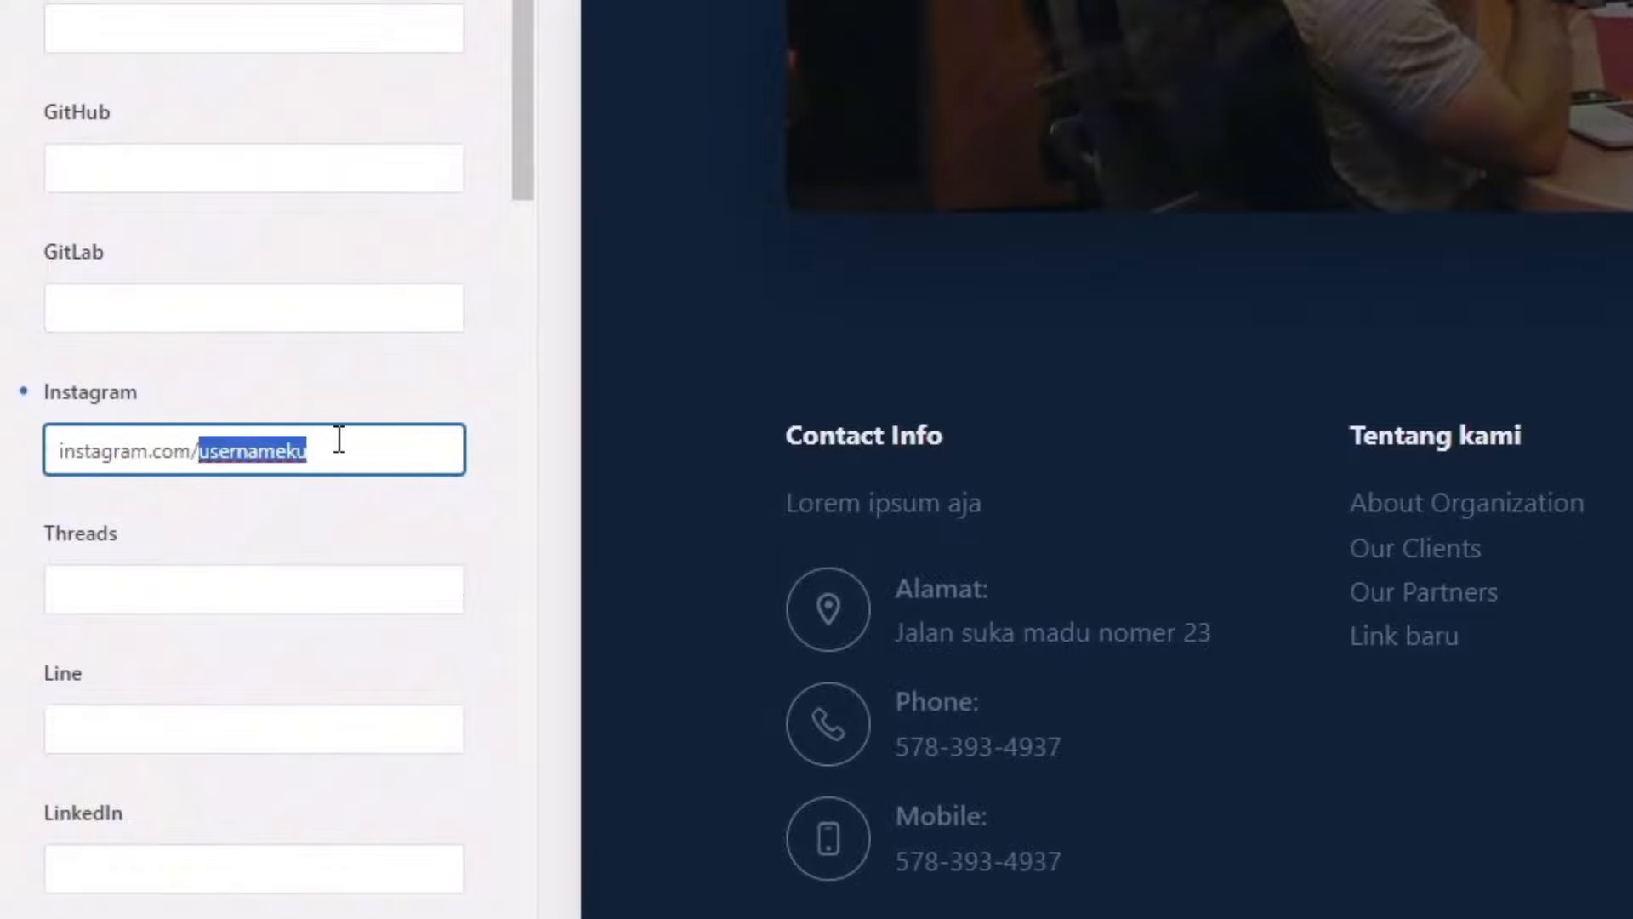
scroll(372, 583, "down", 6)
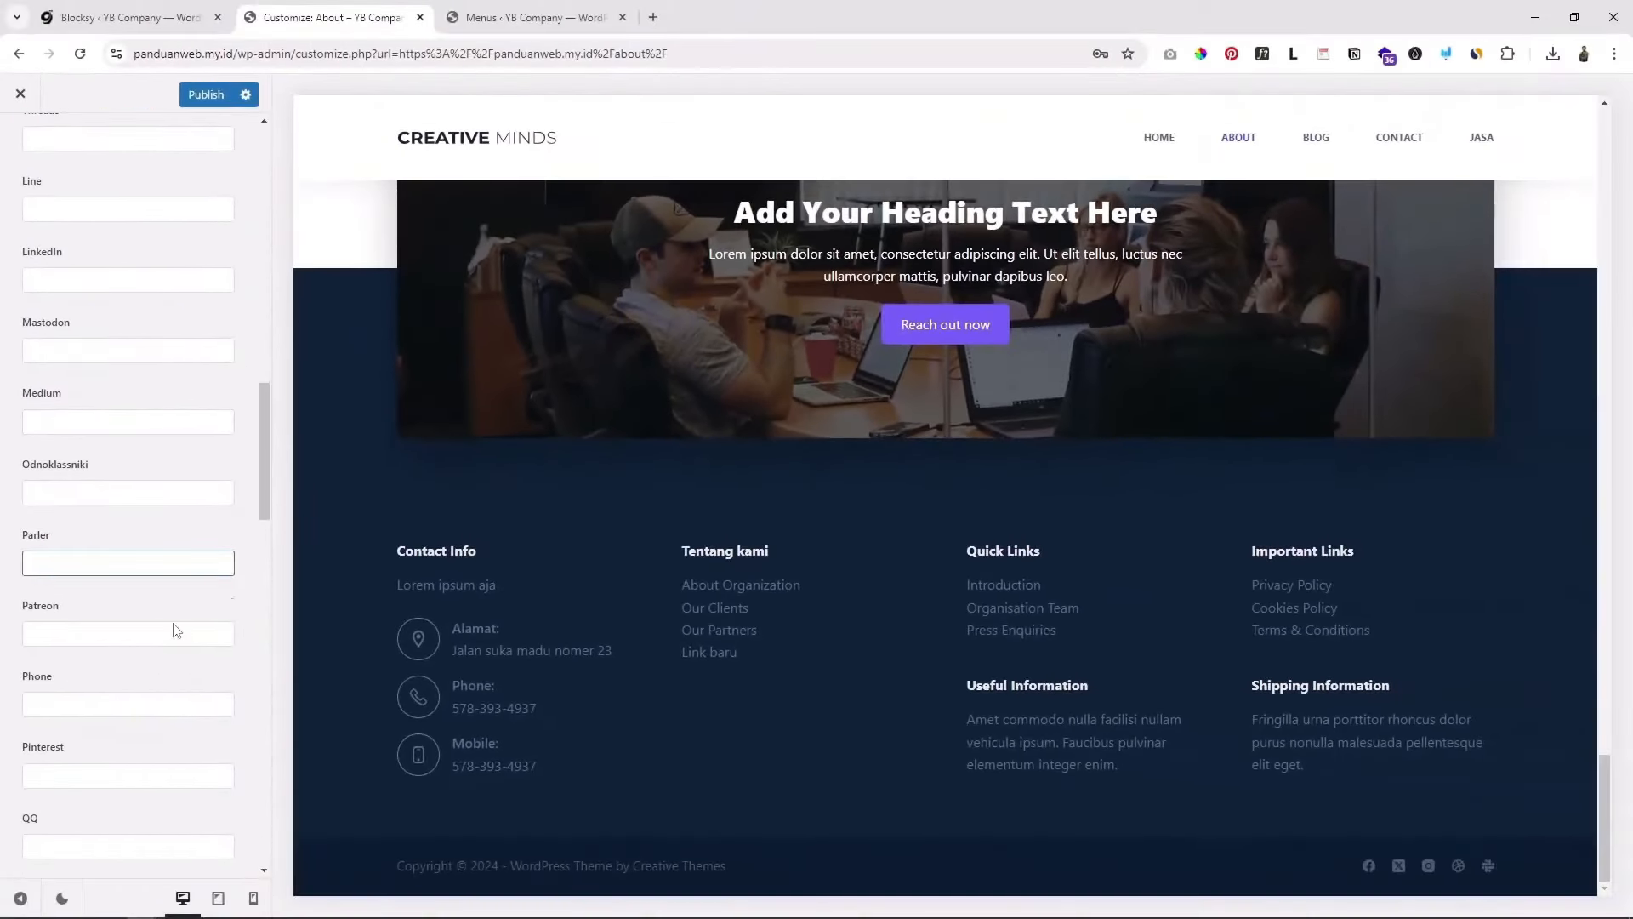
scroll(176, 630, "down", 6)
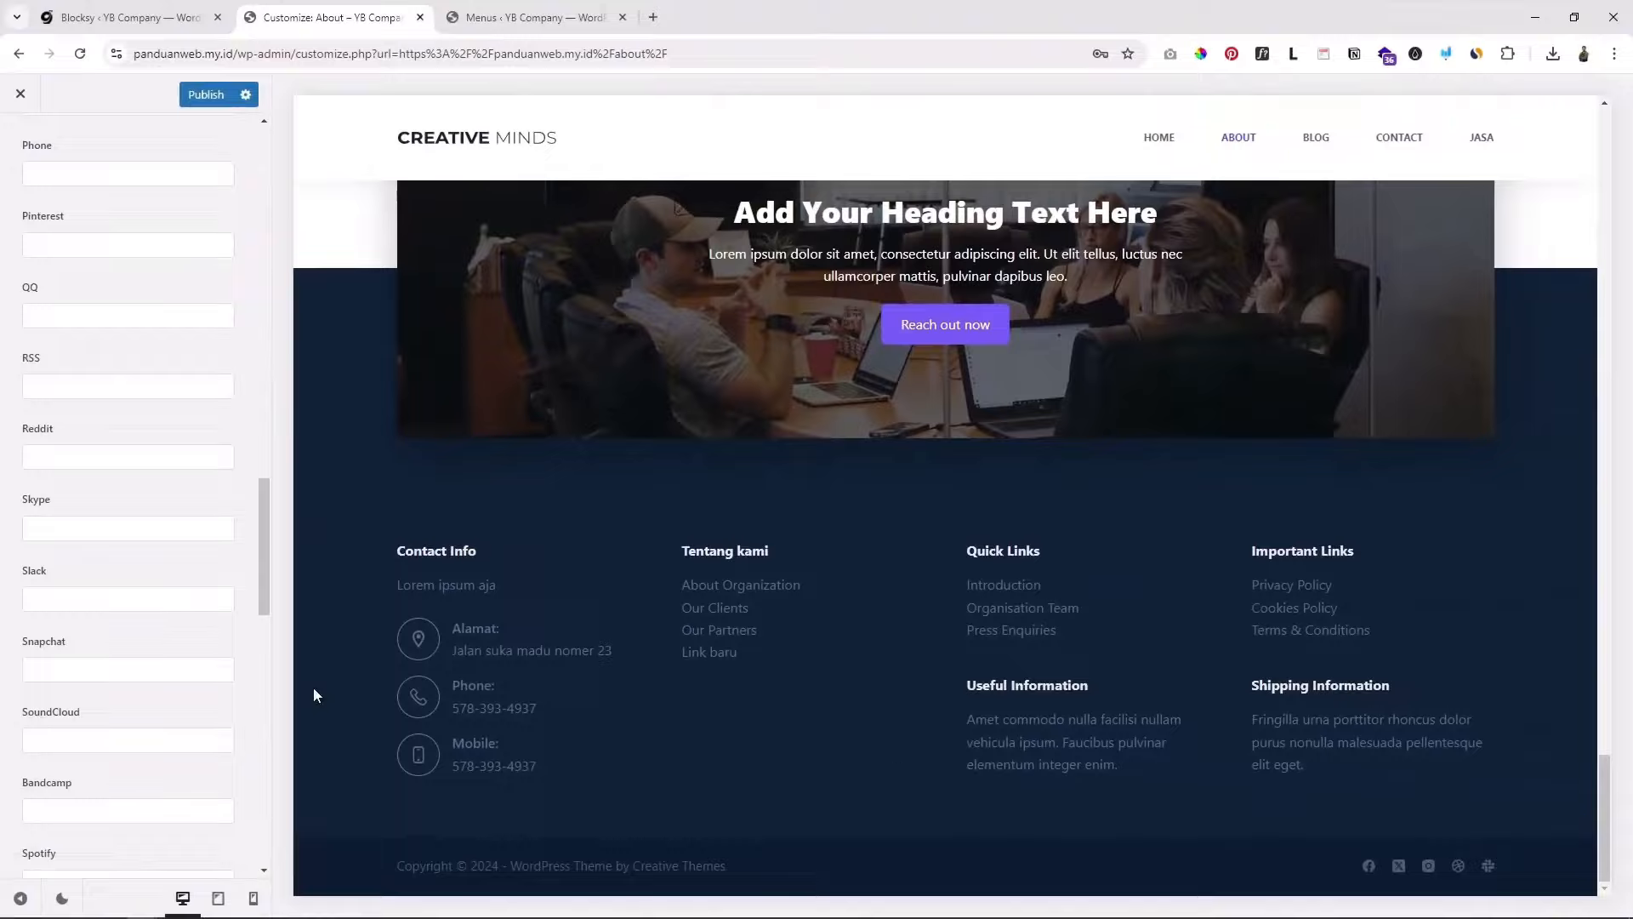
scroll(174, 412, "up", 6)
scroll(174, 412, "up", 10)
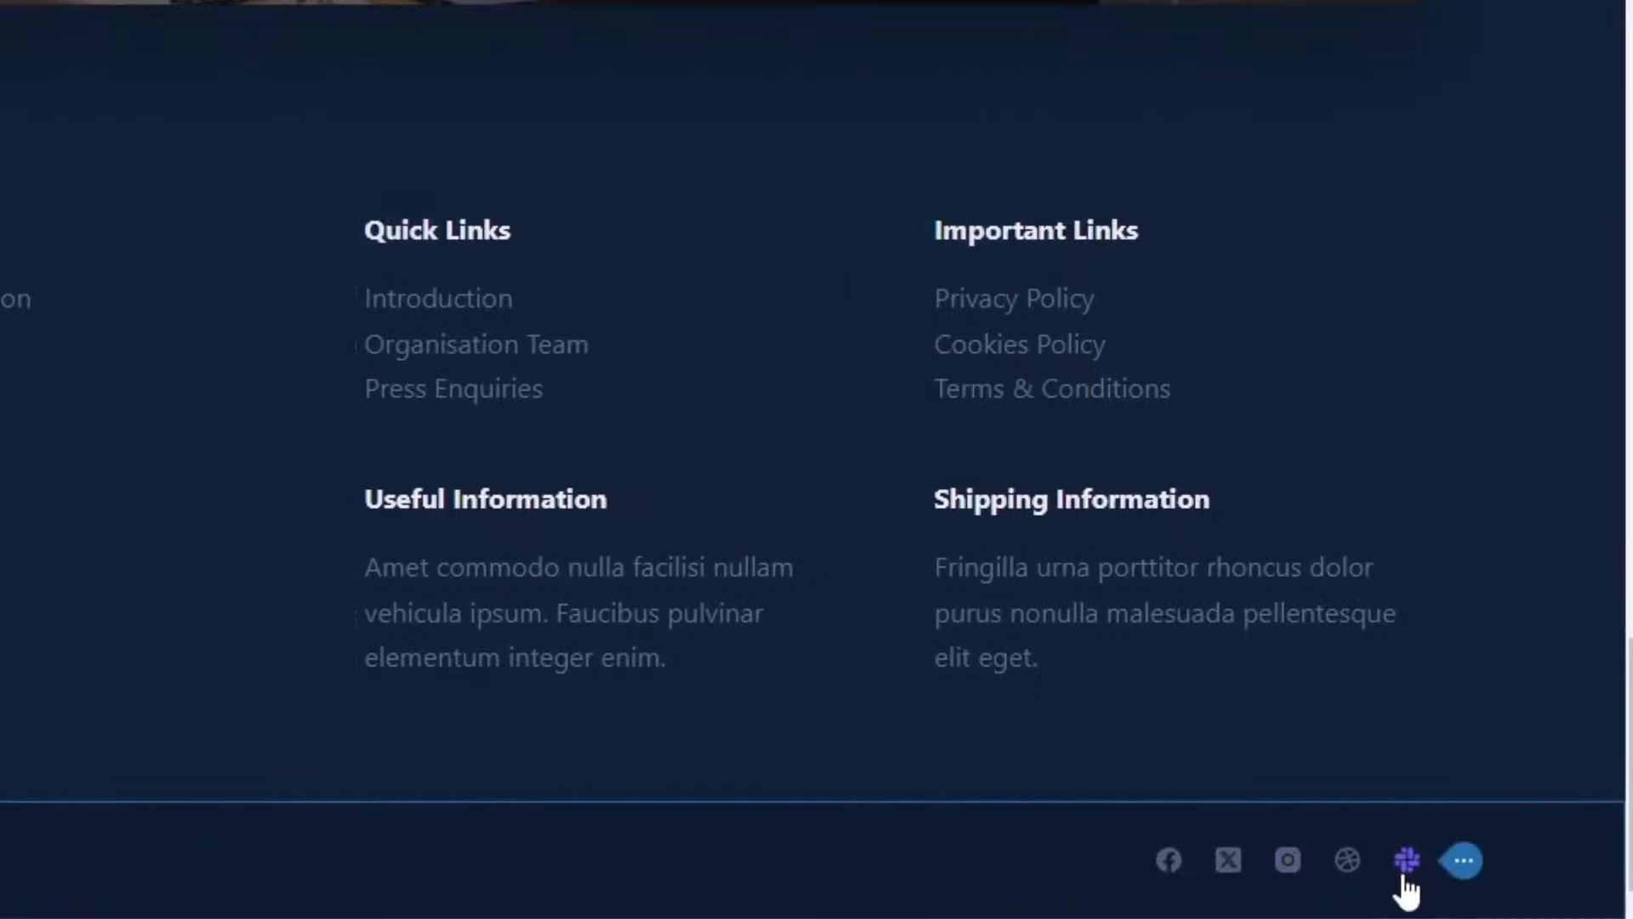
Step: Remove Slack from the footer social icons
left_click(1465, 862)
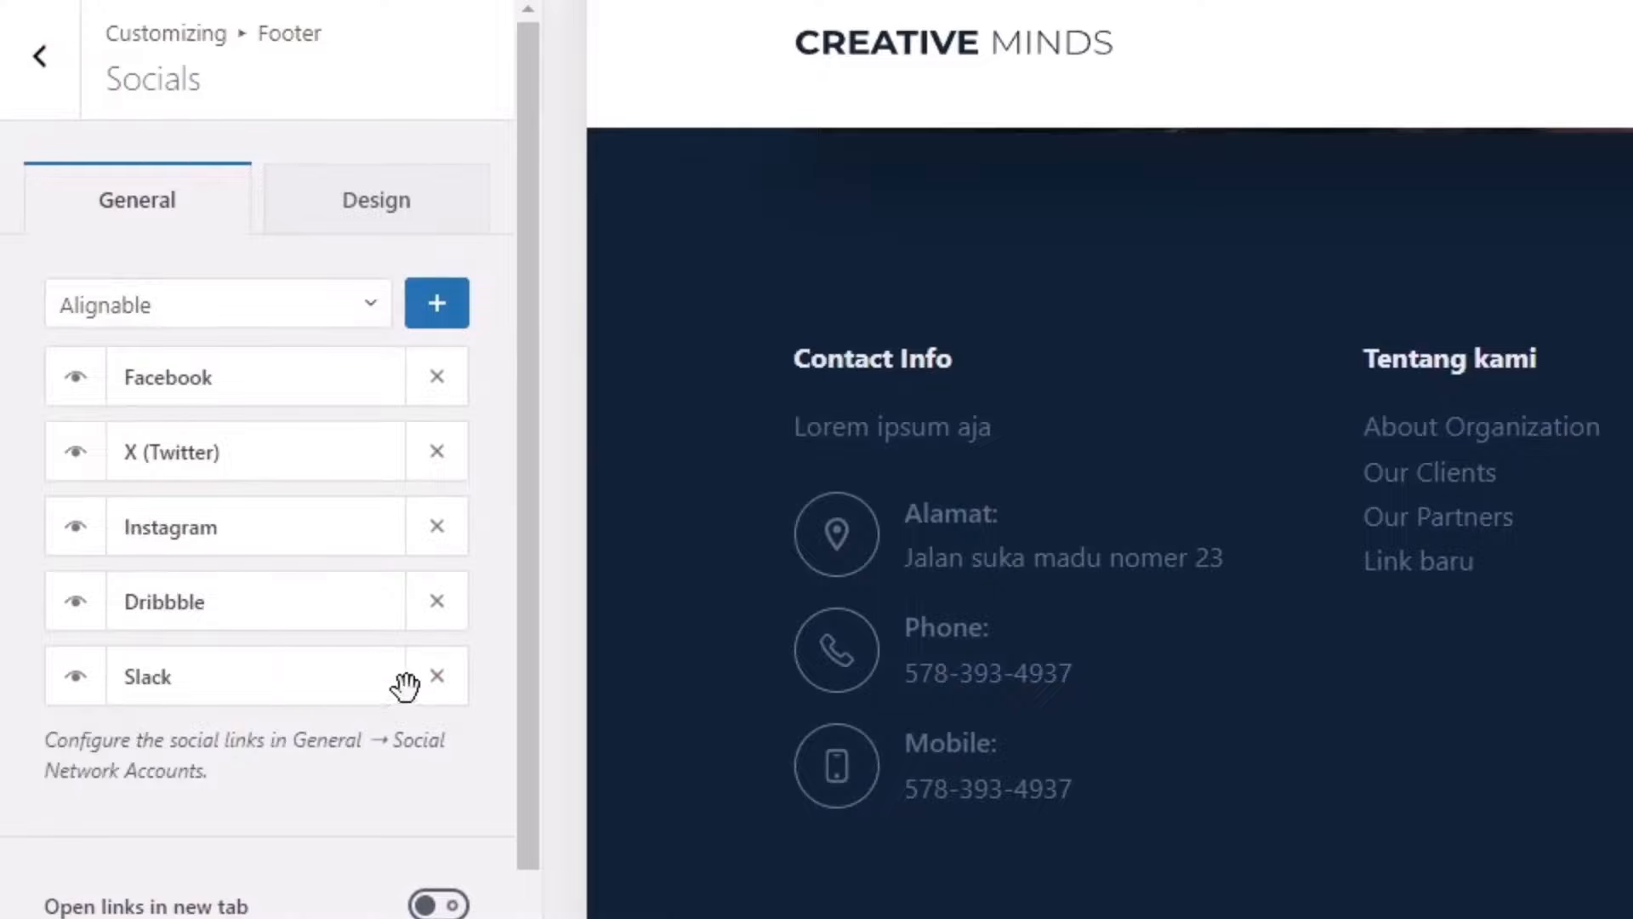
left_click(437, 676)
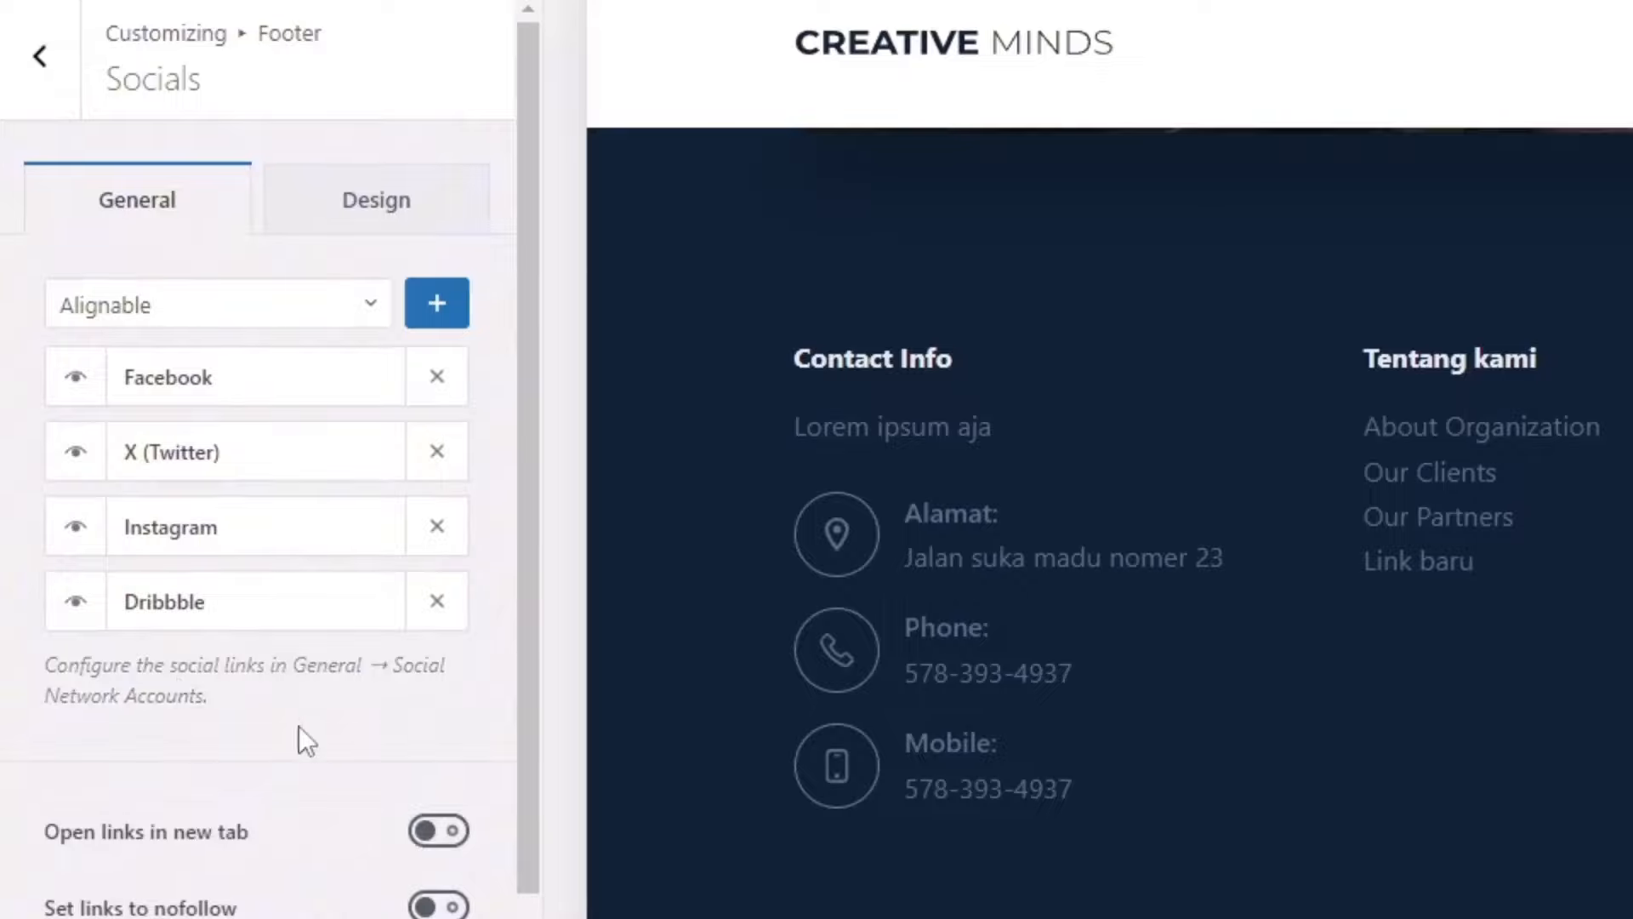
left_click(228, 315)
type("in")
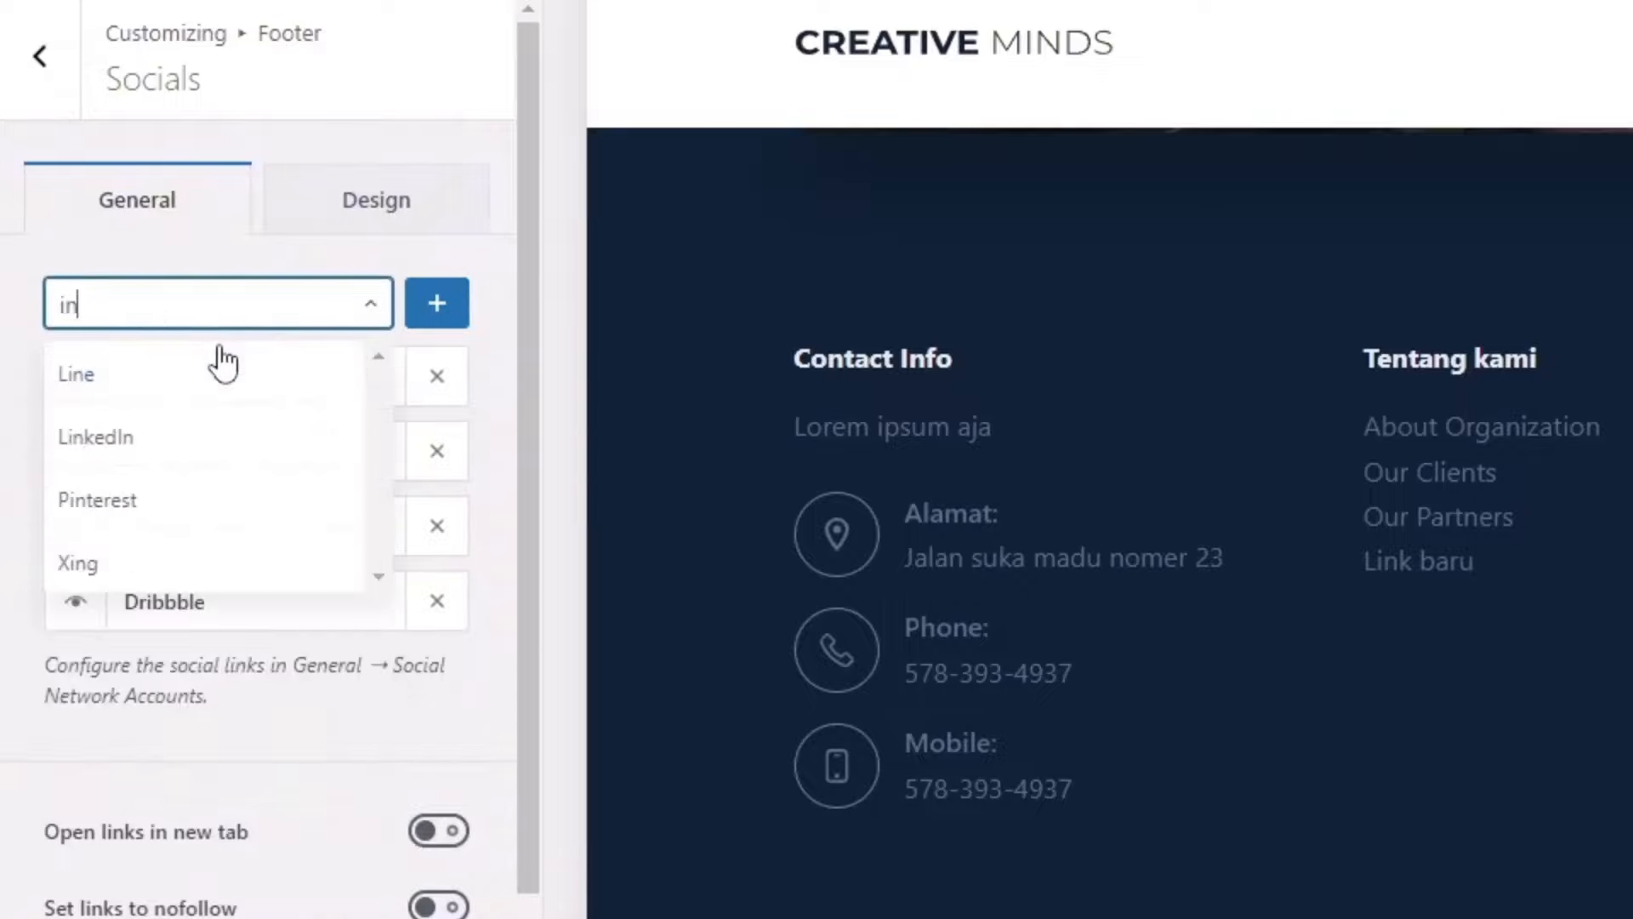
key("BackSpace")
key("BackSpace")
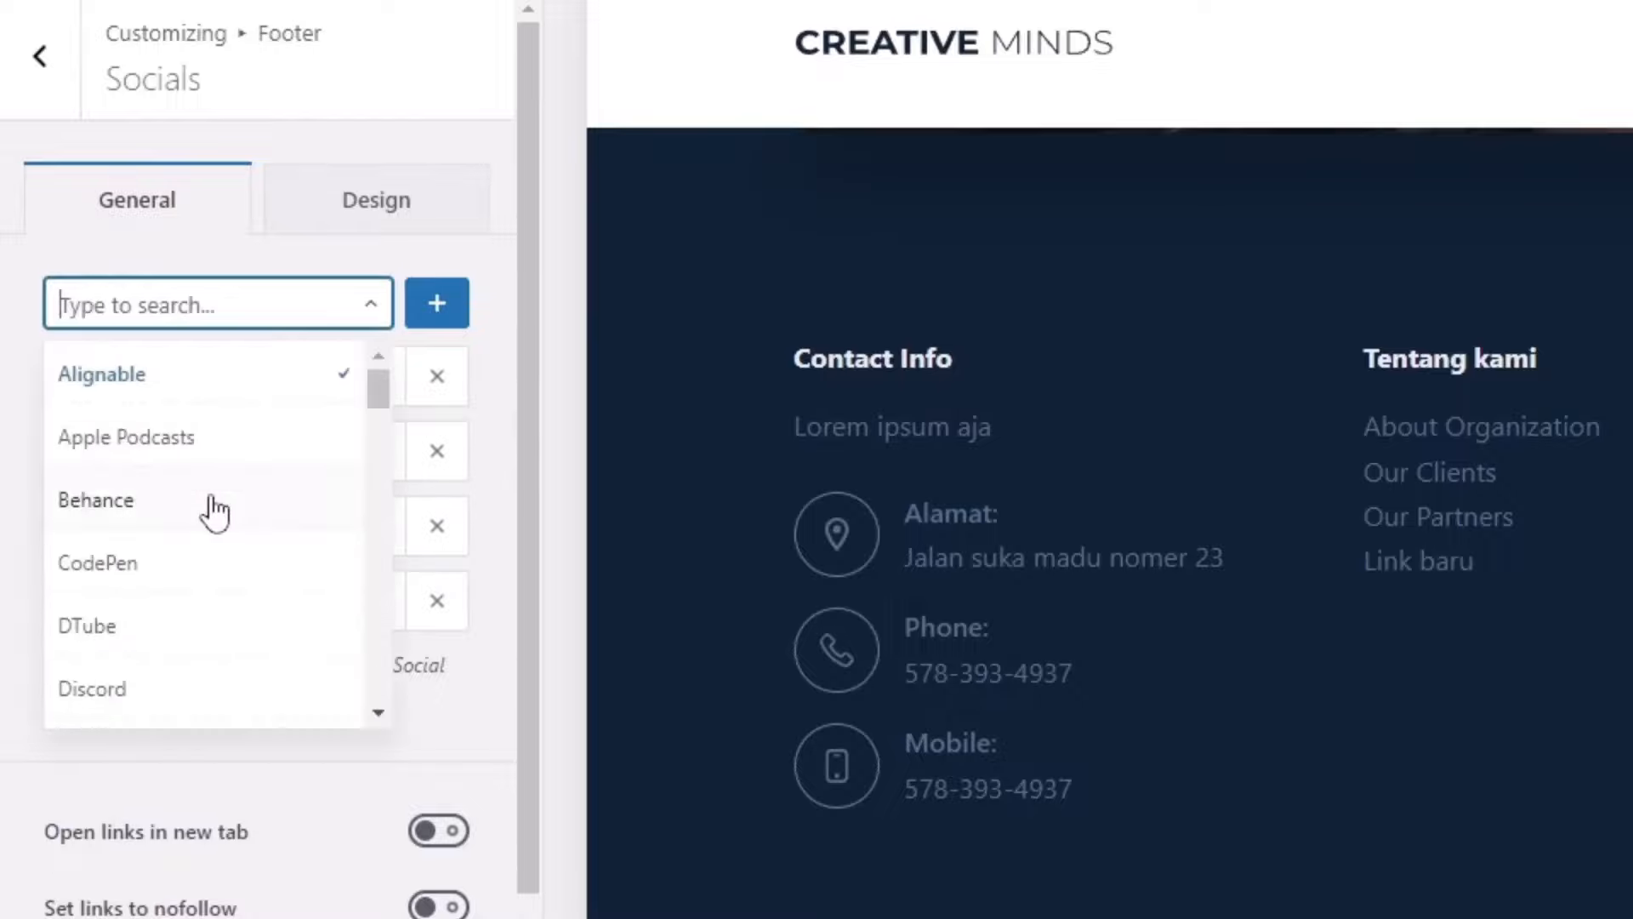
scroll(211, 513, "down", 4)
left_click(472, 747)
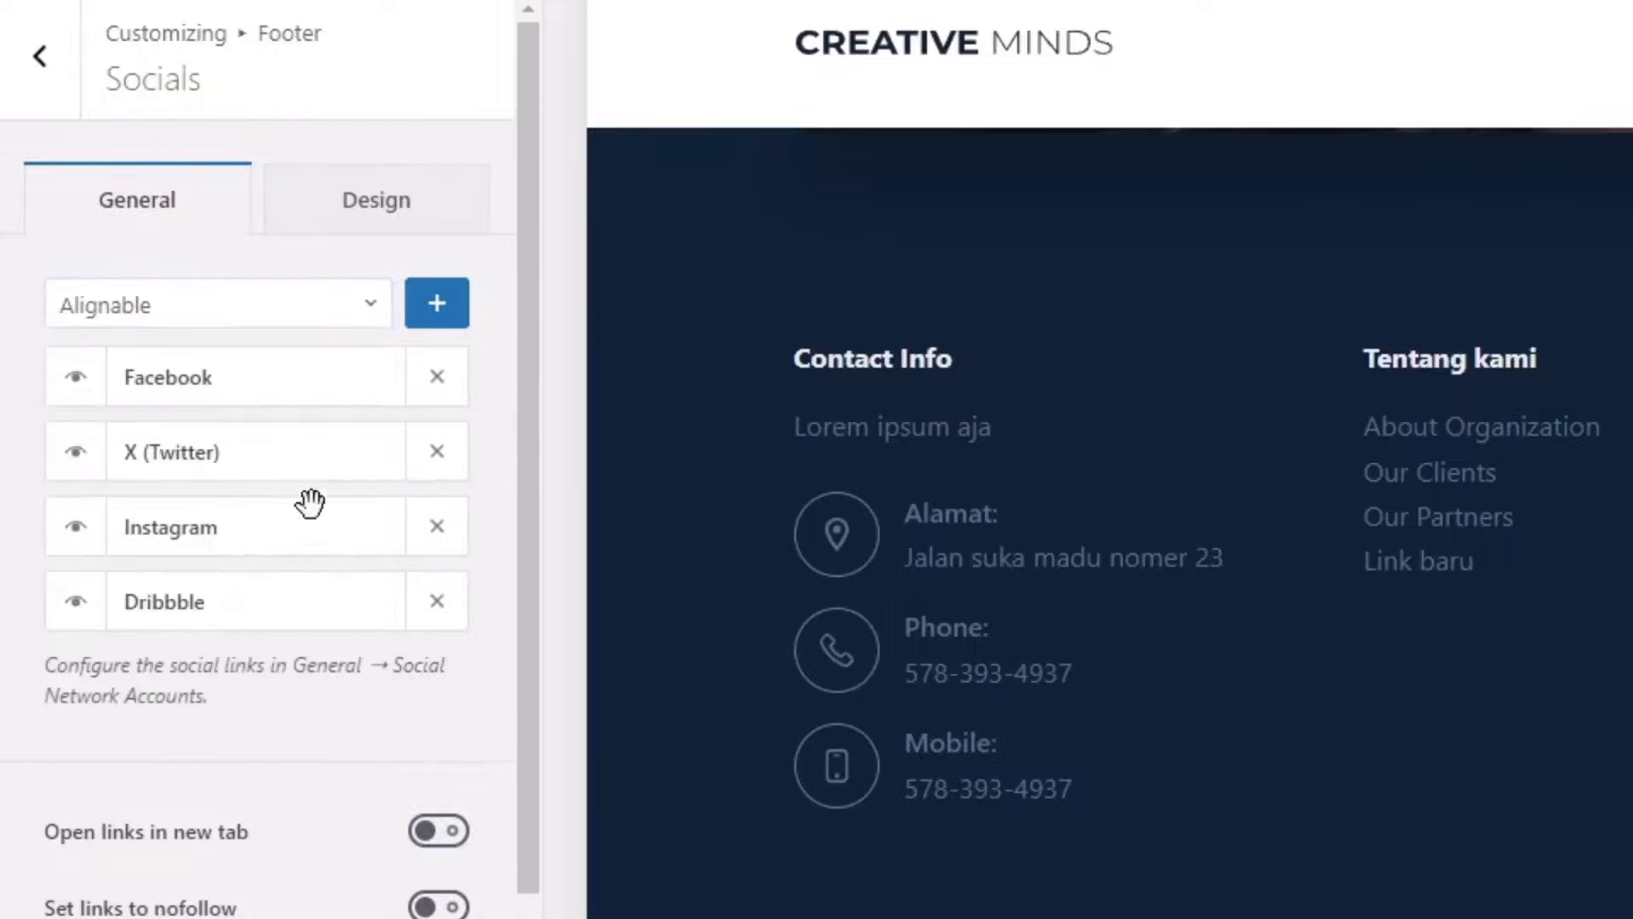
Step: Search 'yo' and add YouTube to the footer's social networks
left_click(201, 314)
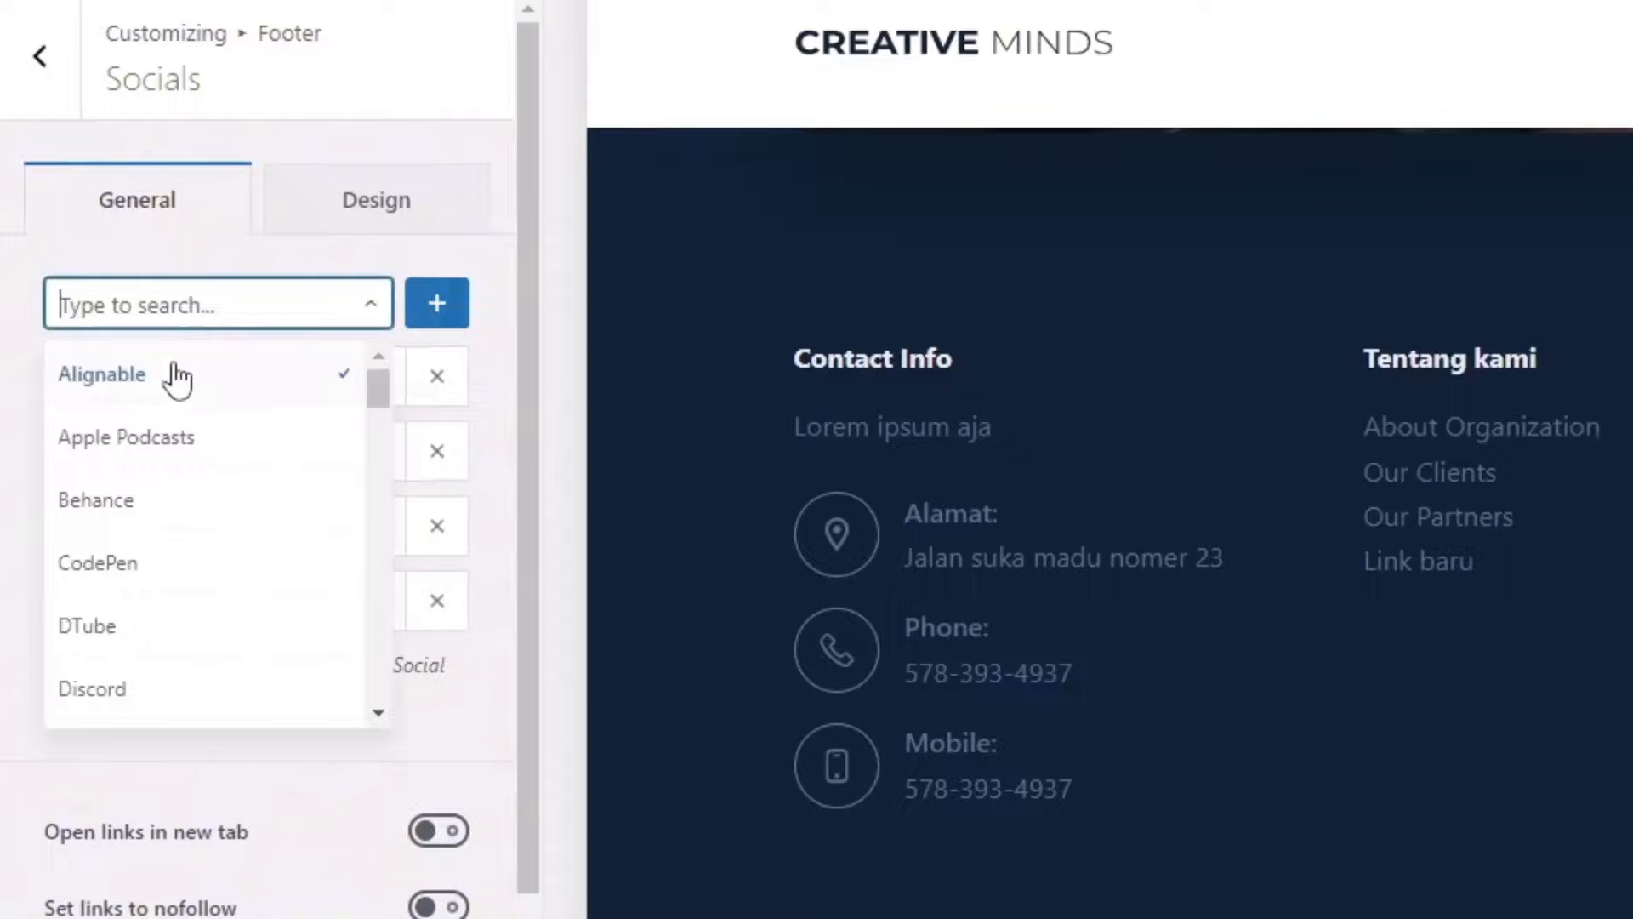
type("you")
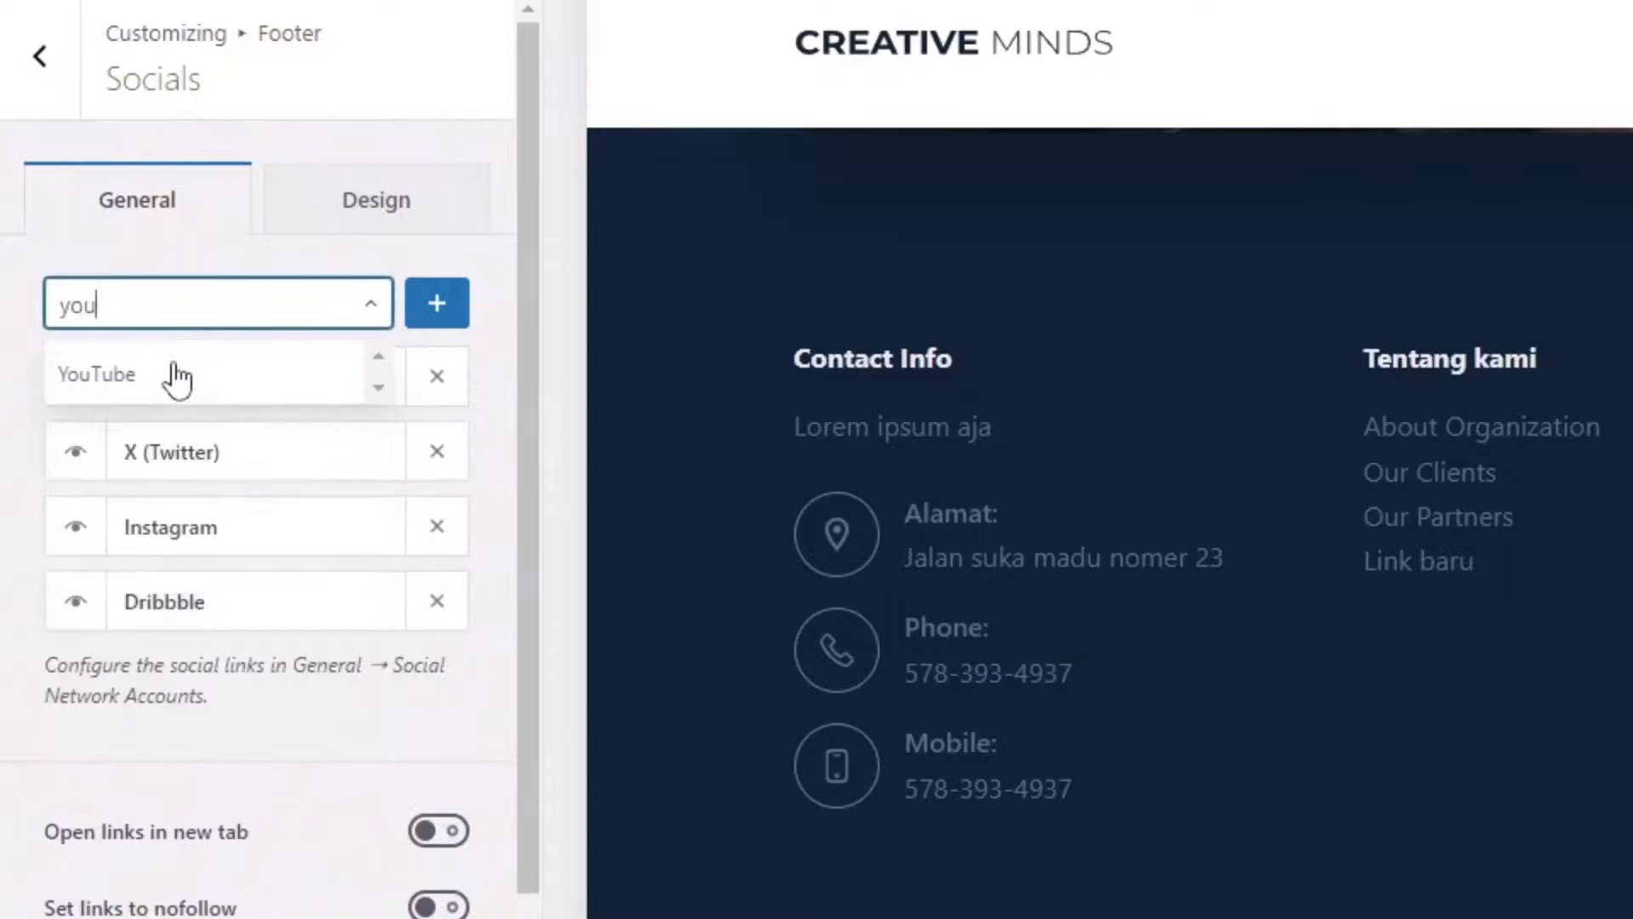
left_click(166, 375)
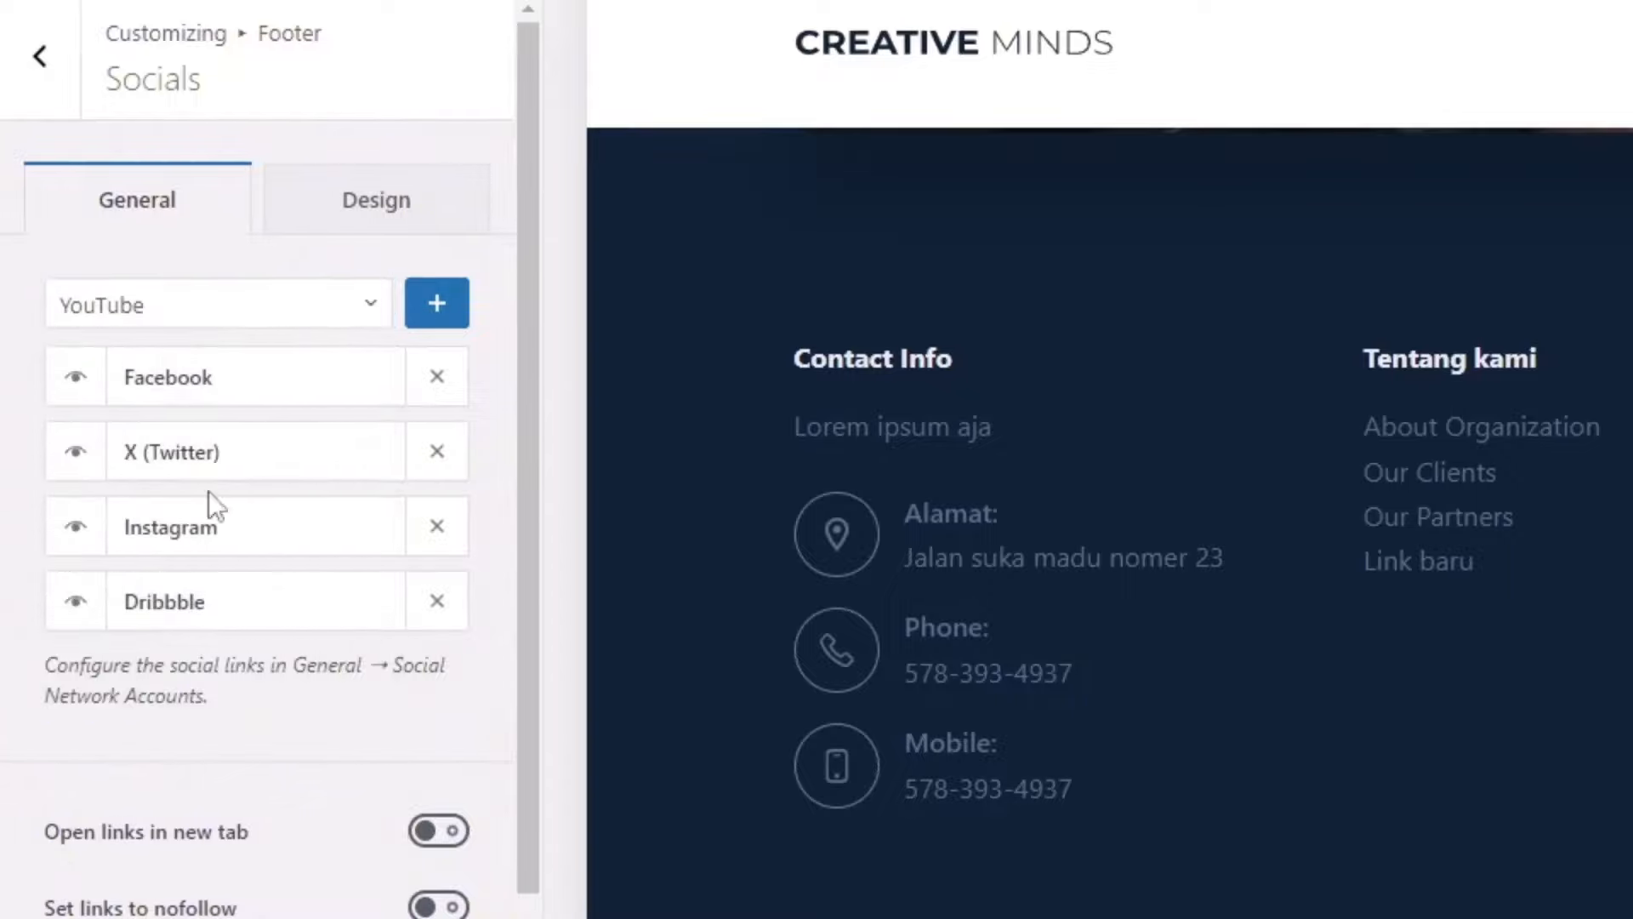
left_click(439, 308)
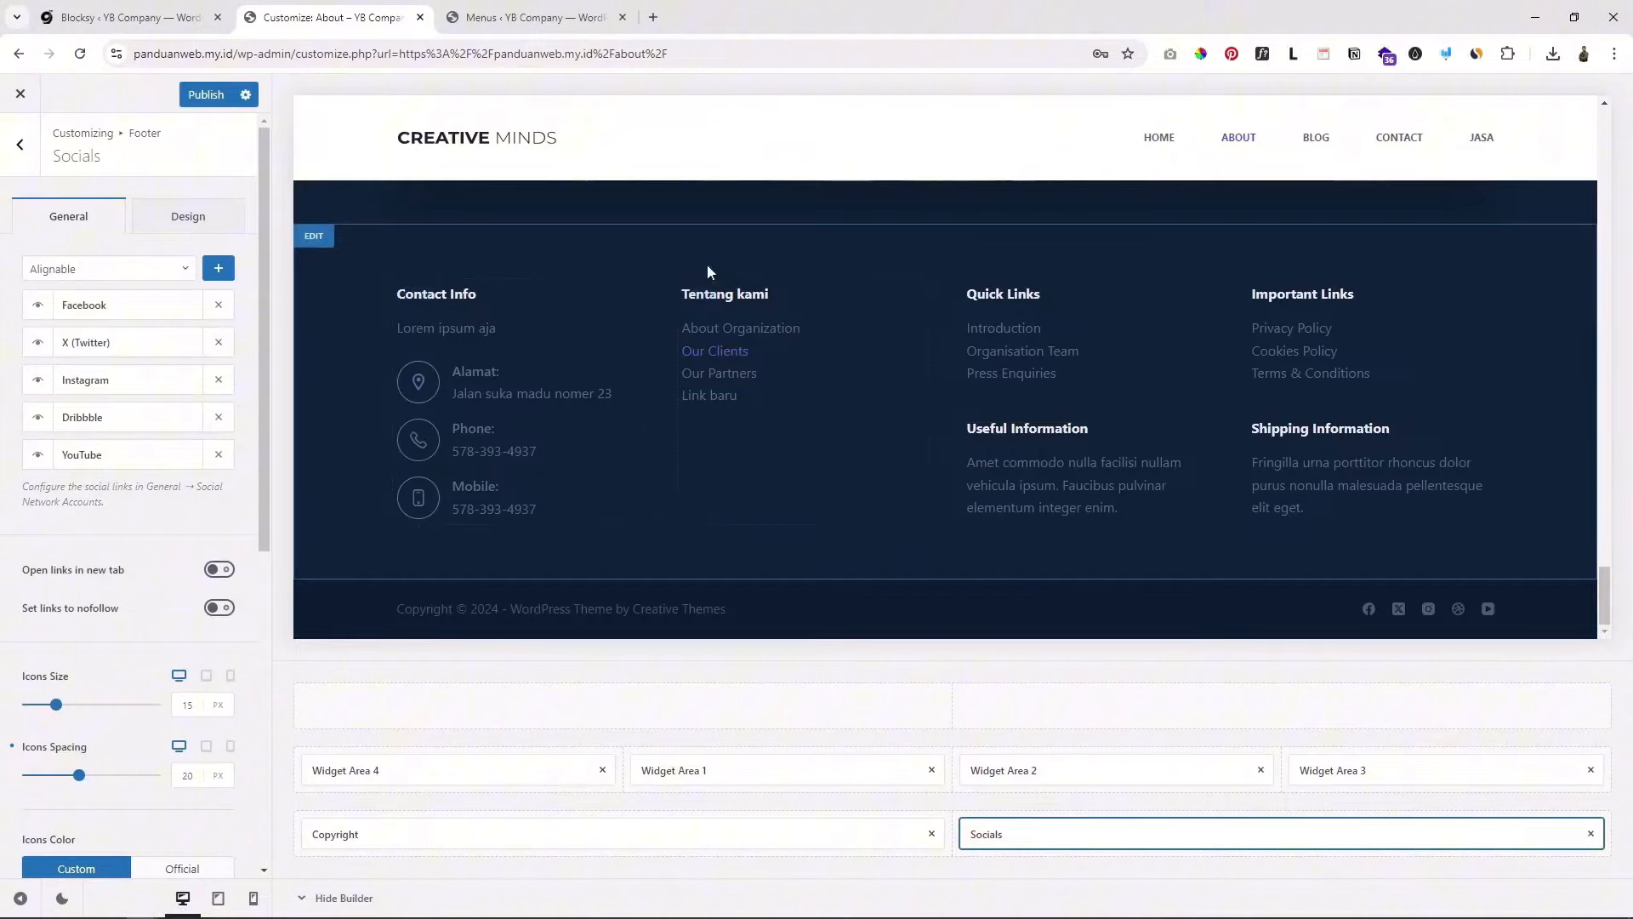
scroll(652, 240, "up", 1)
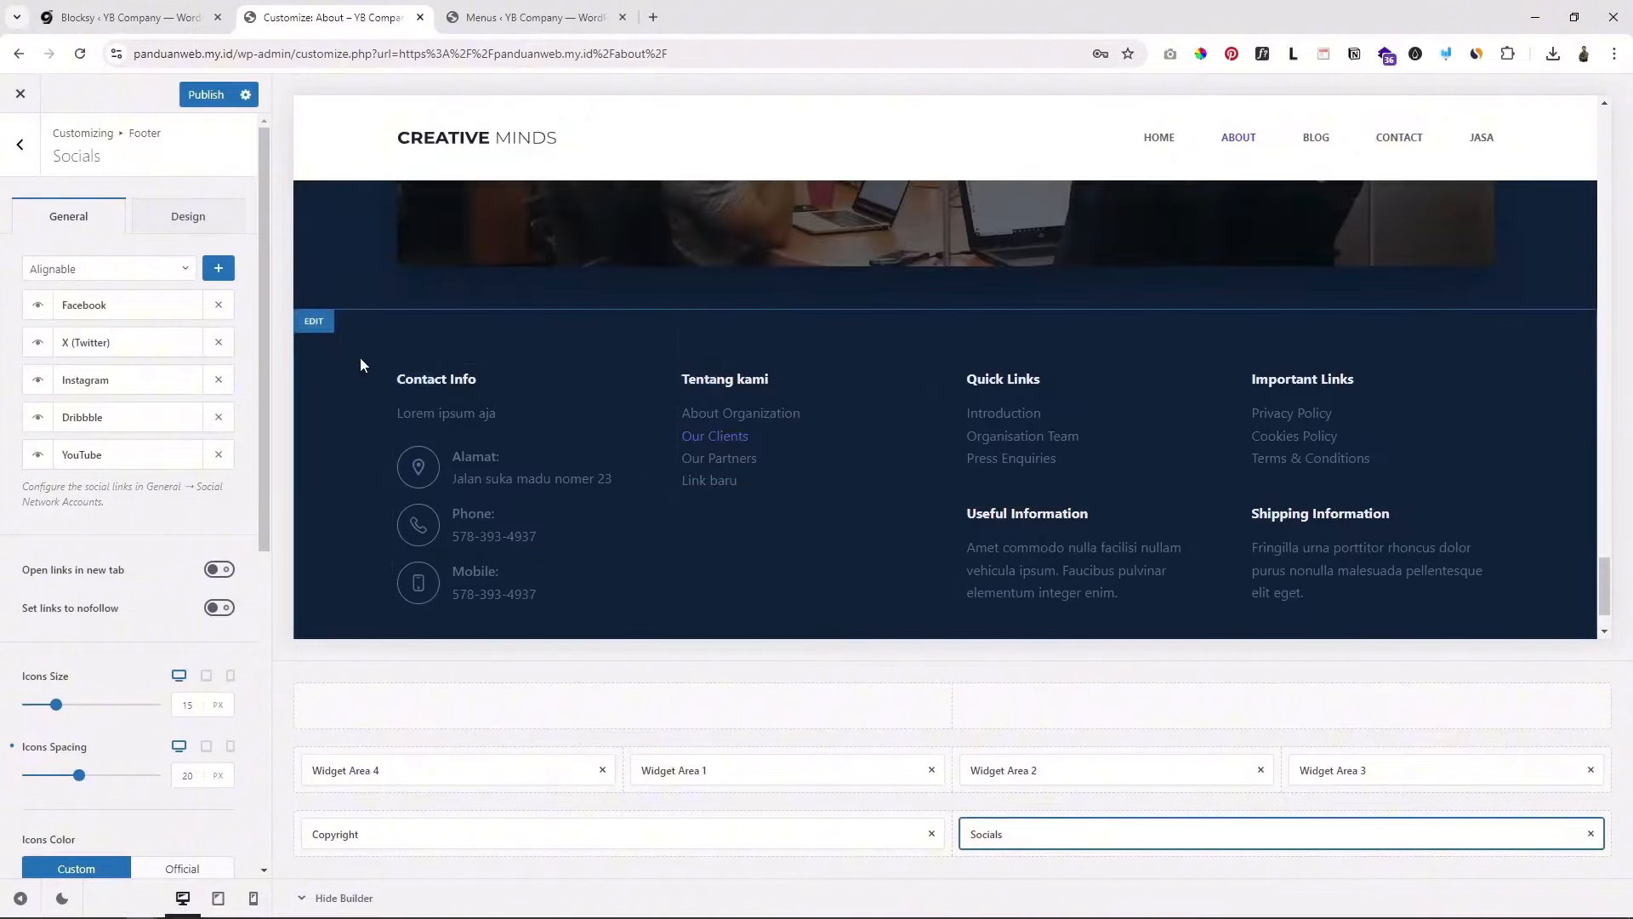
scroll(366, 354, "down", 1)
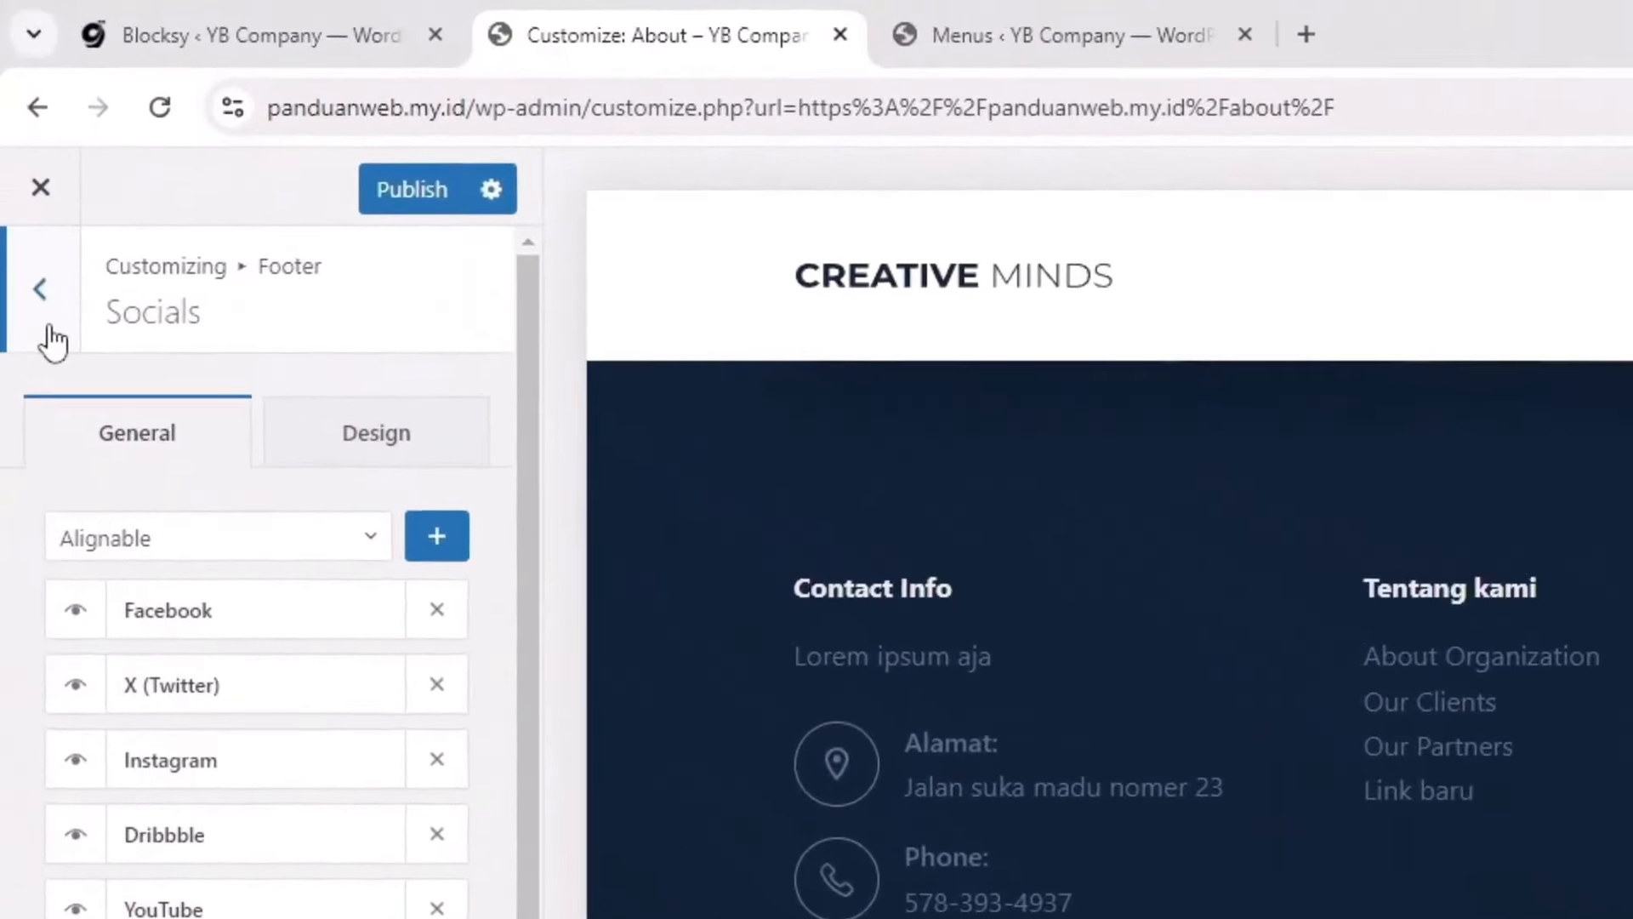
Step: Navigate back through the Customizer to Footers > Global Footer settings
left_click(39, 297)
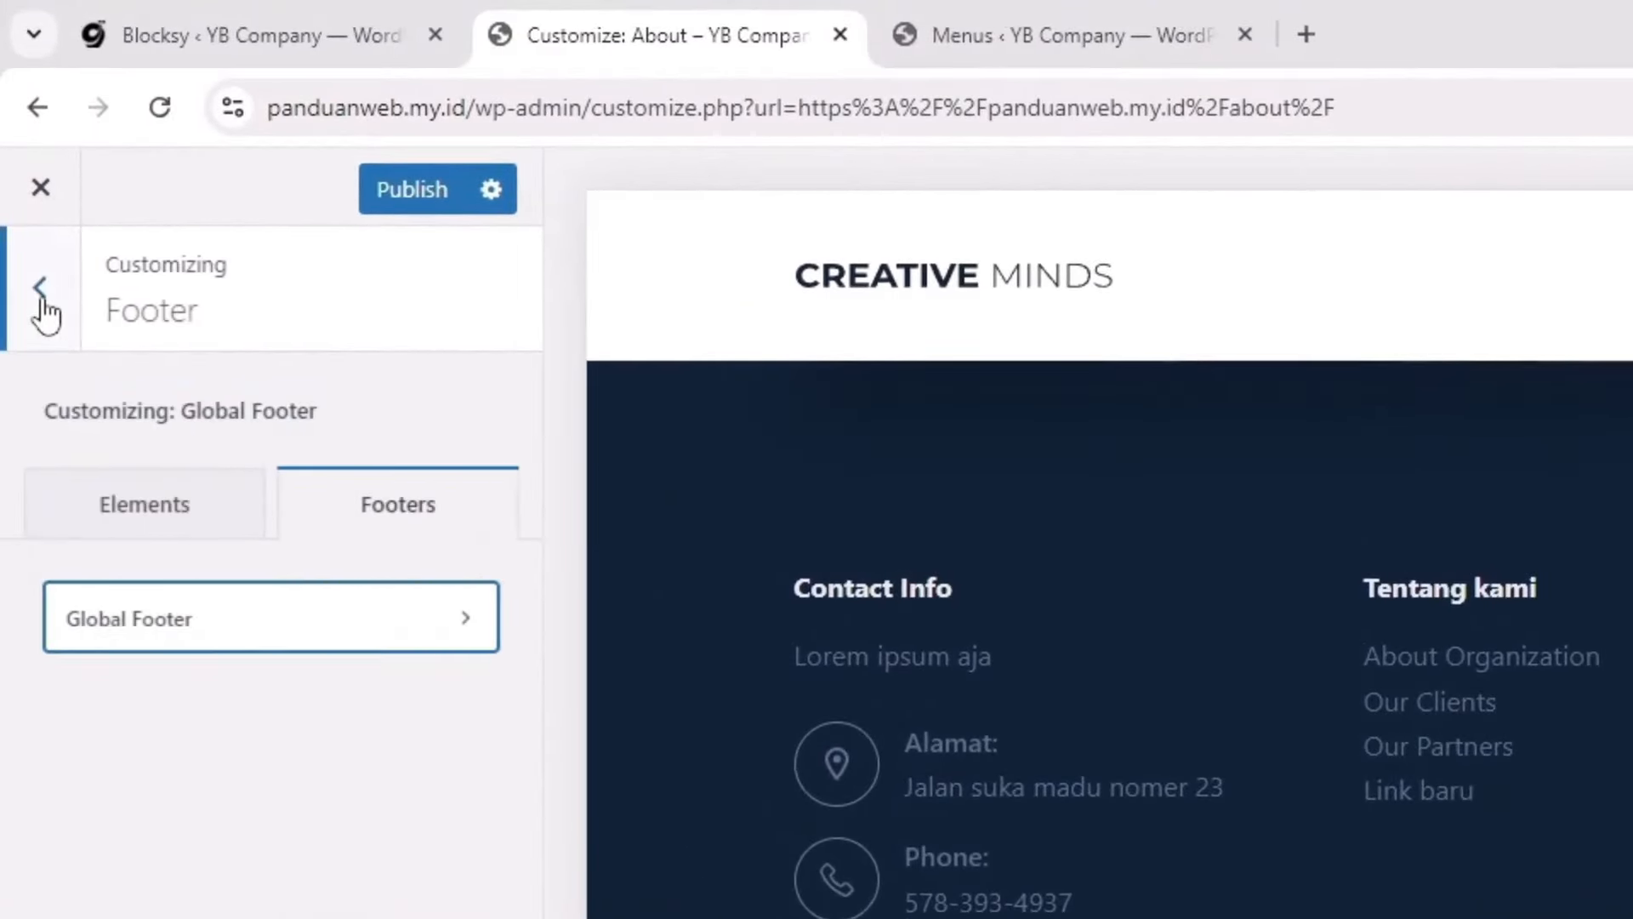
left_click(56, 303)
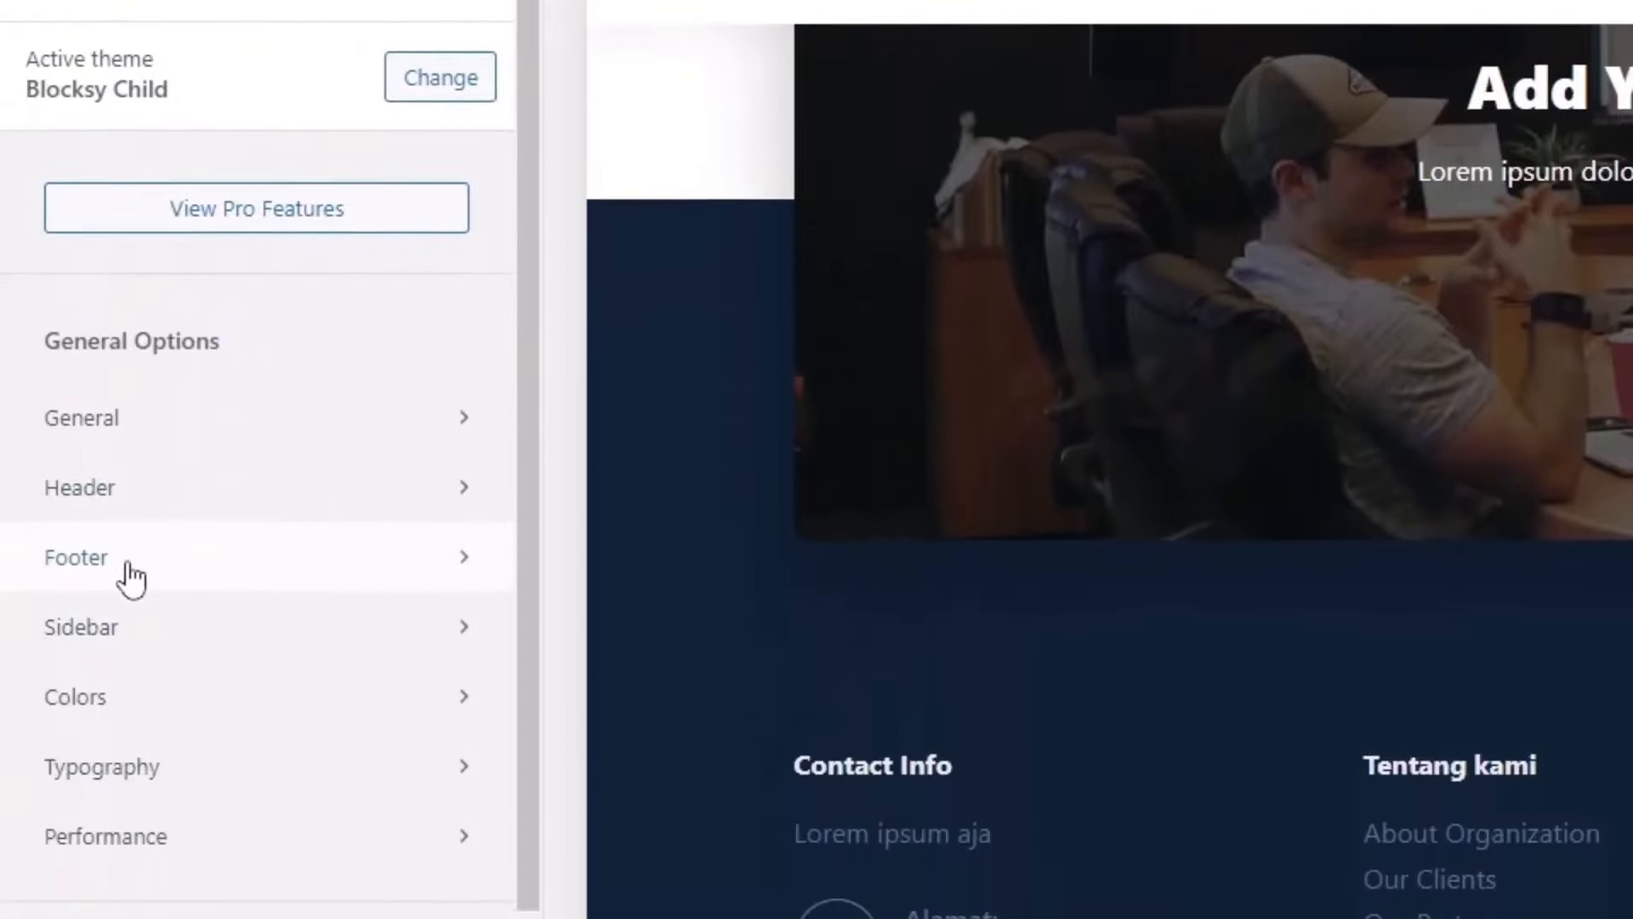
left_click(132, 579)
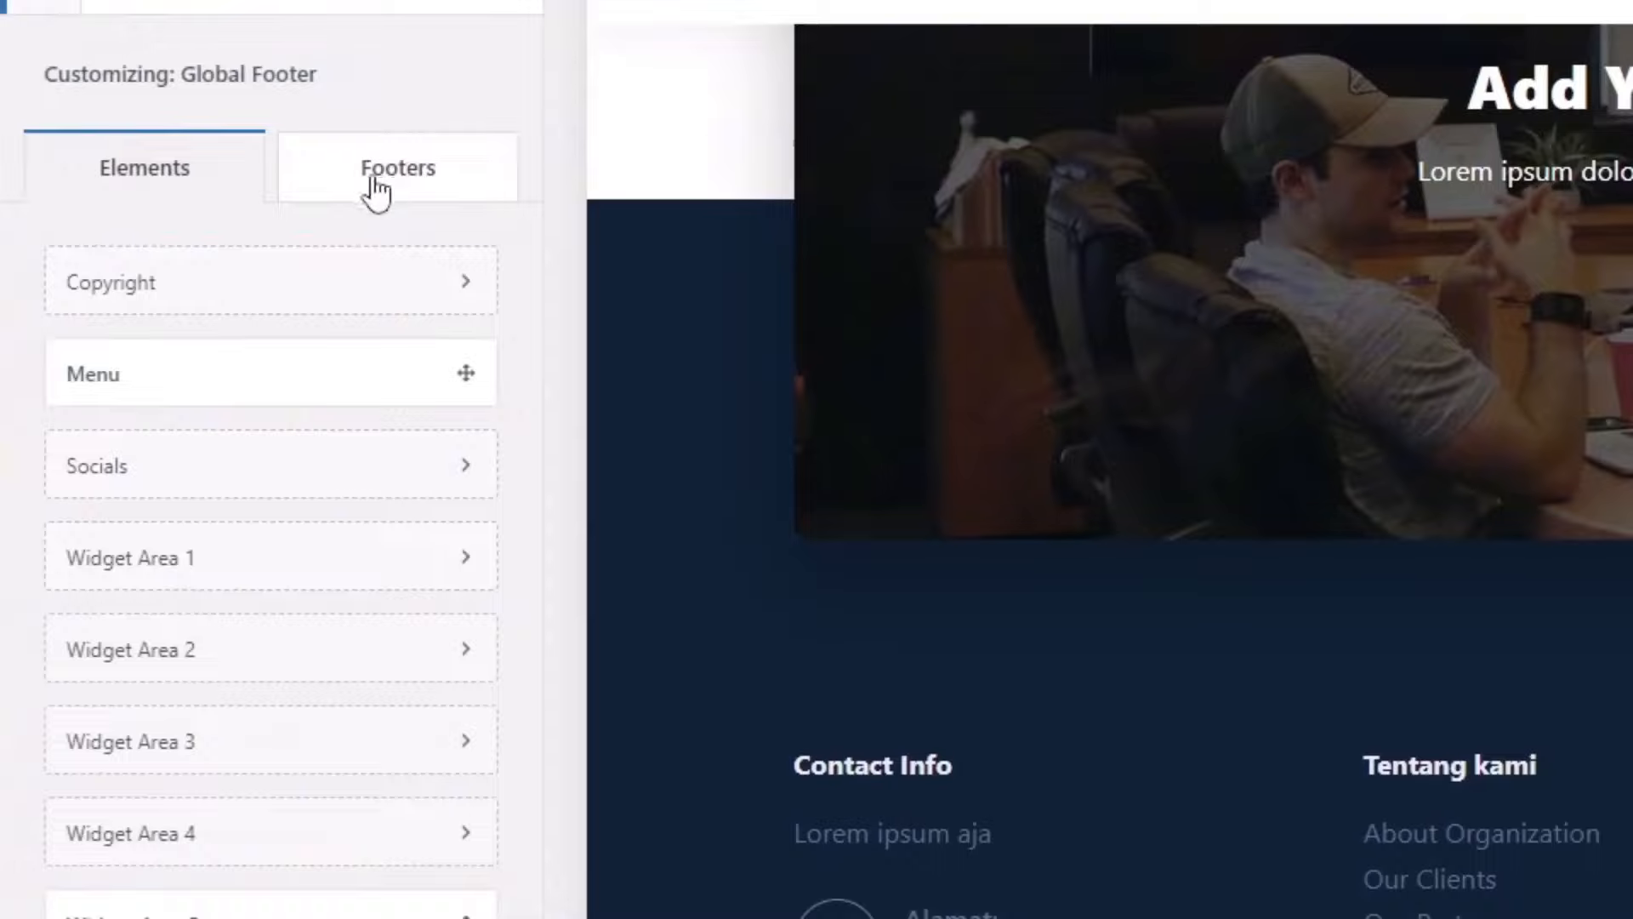
left_click(411, 187)
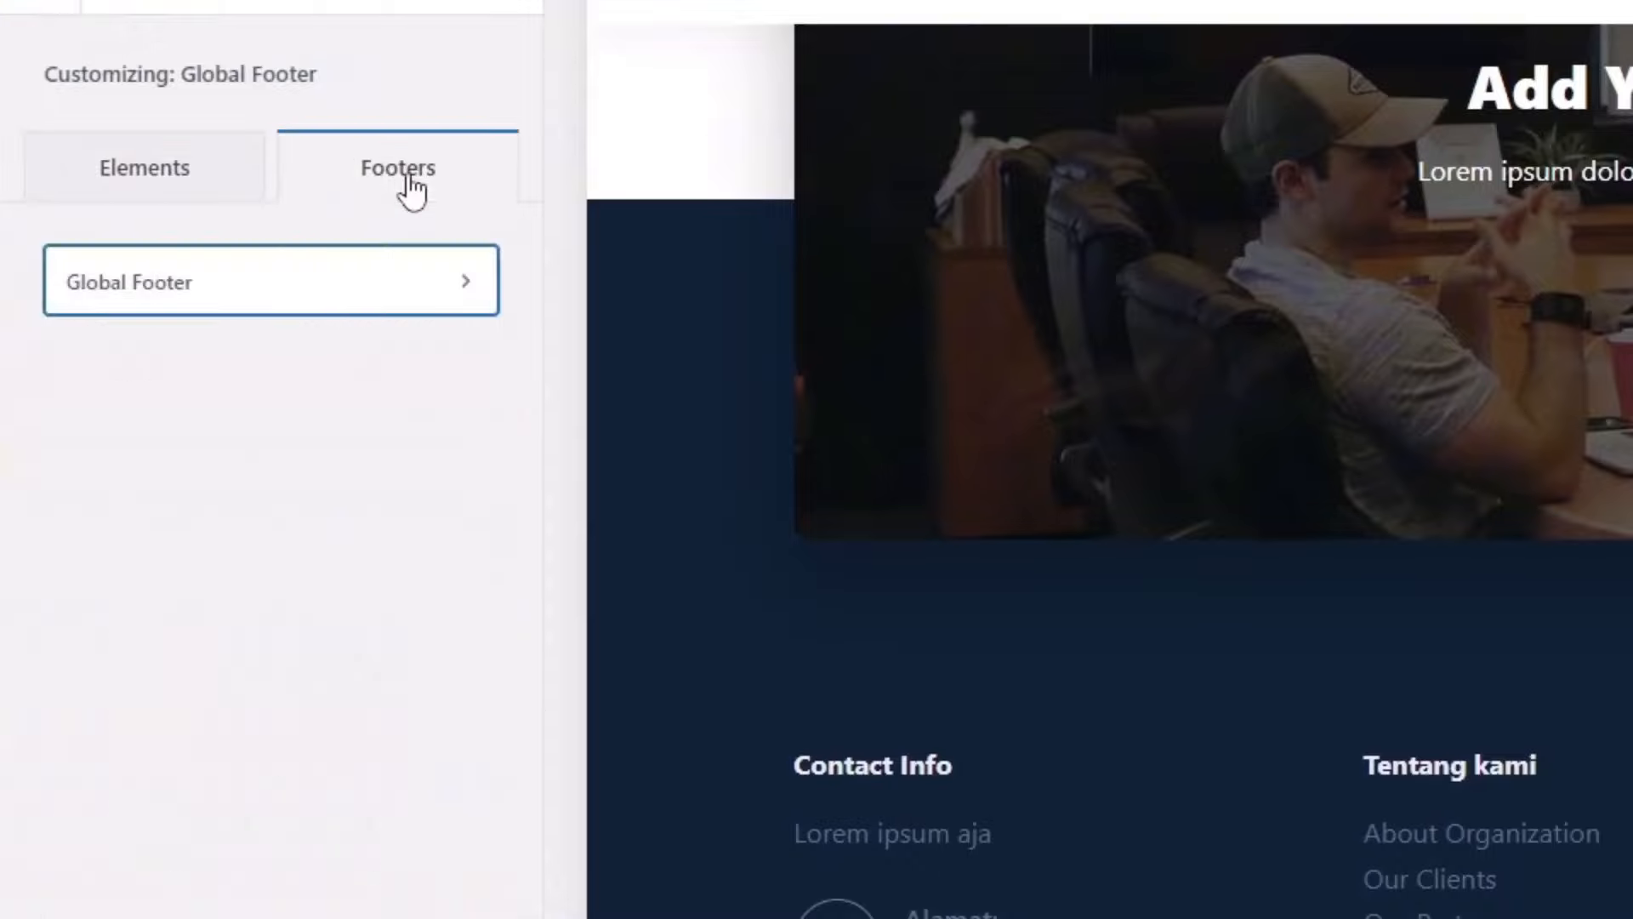
left_click(214, 301)
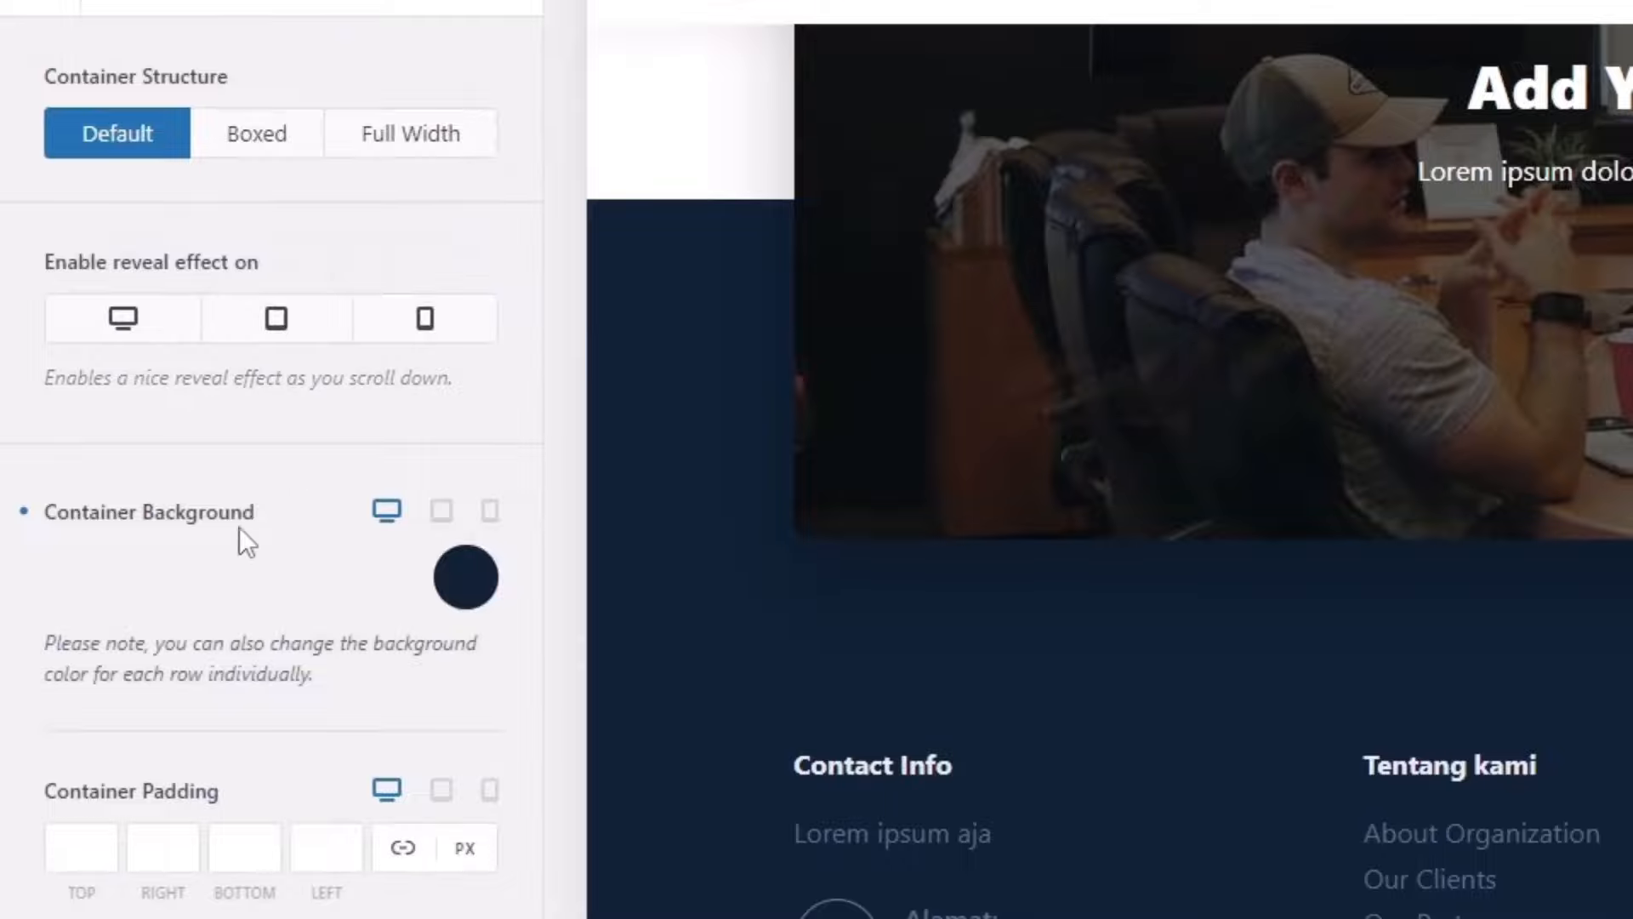
scroll(1112, 503, "down", 4)
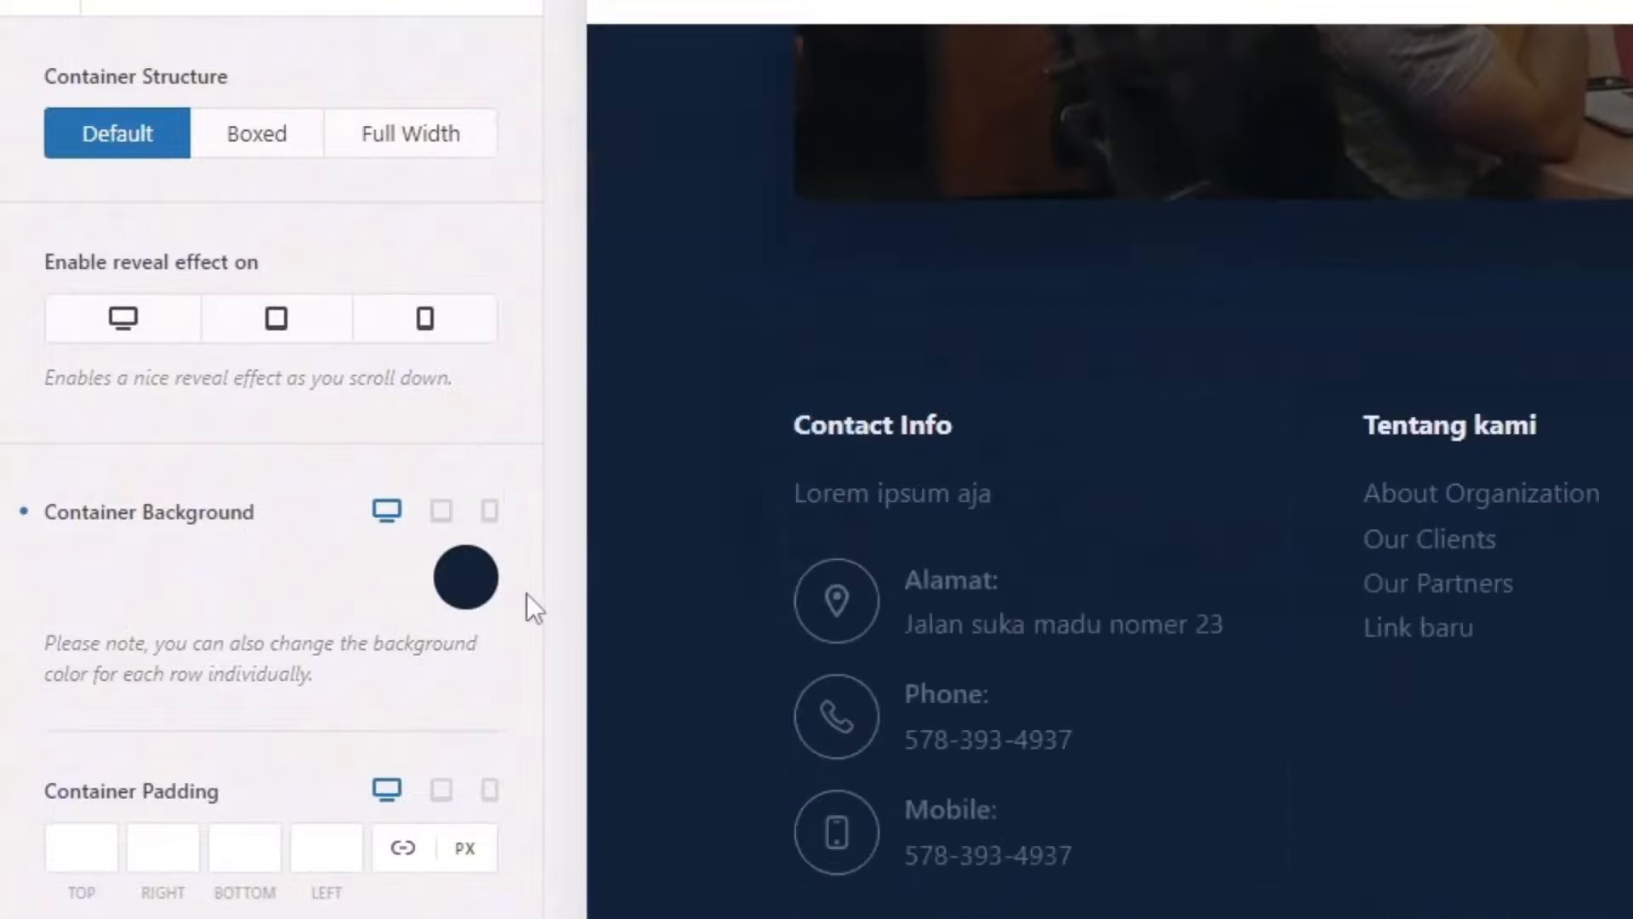
Step: Set the Global Footer container background to navy palette Color 4, after trying purple and white
left_click(485, 589)
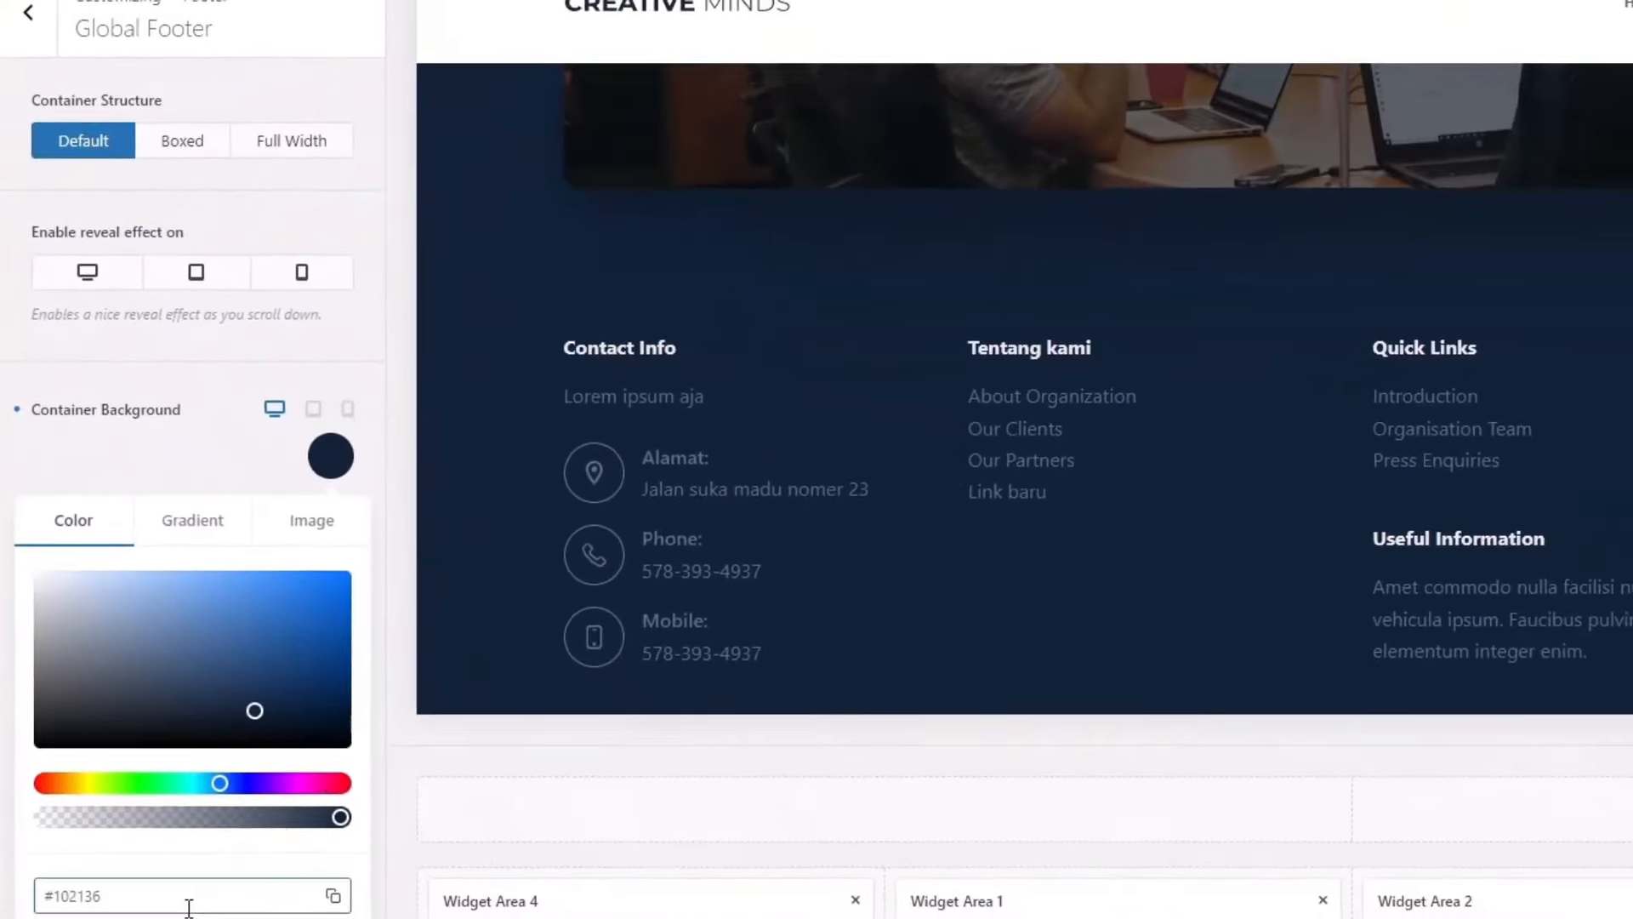
left_click_drag(186, 902, 5, 905)
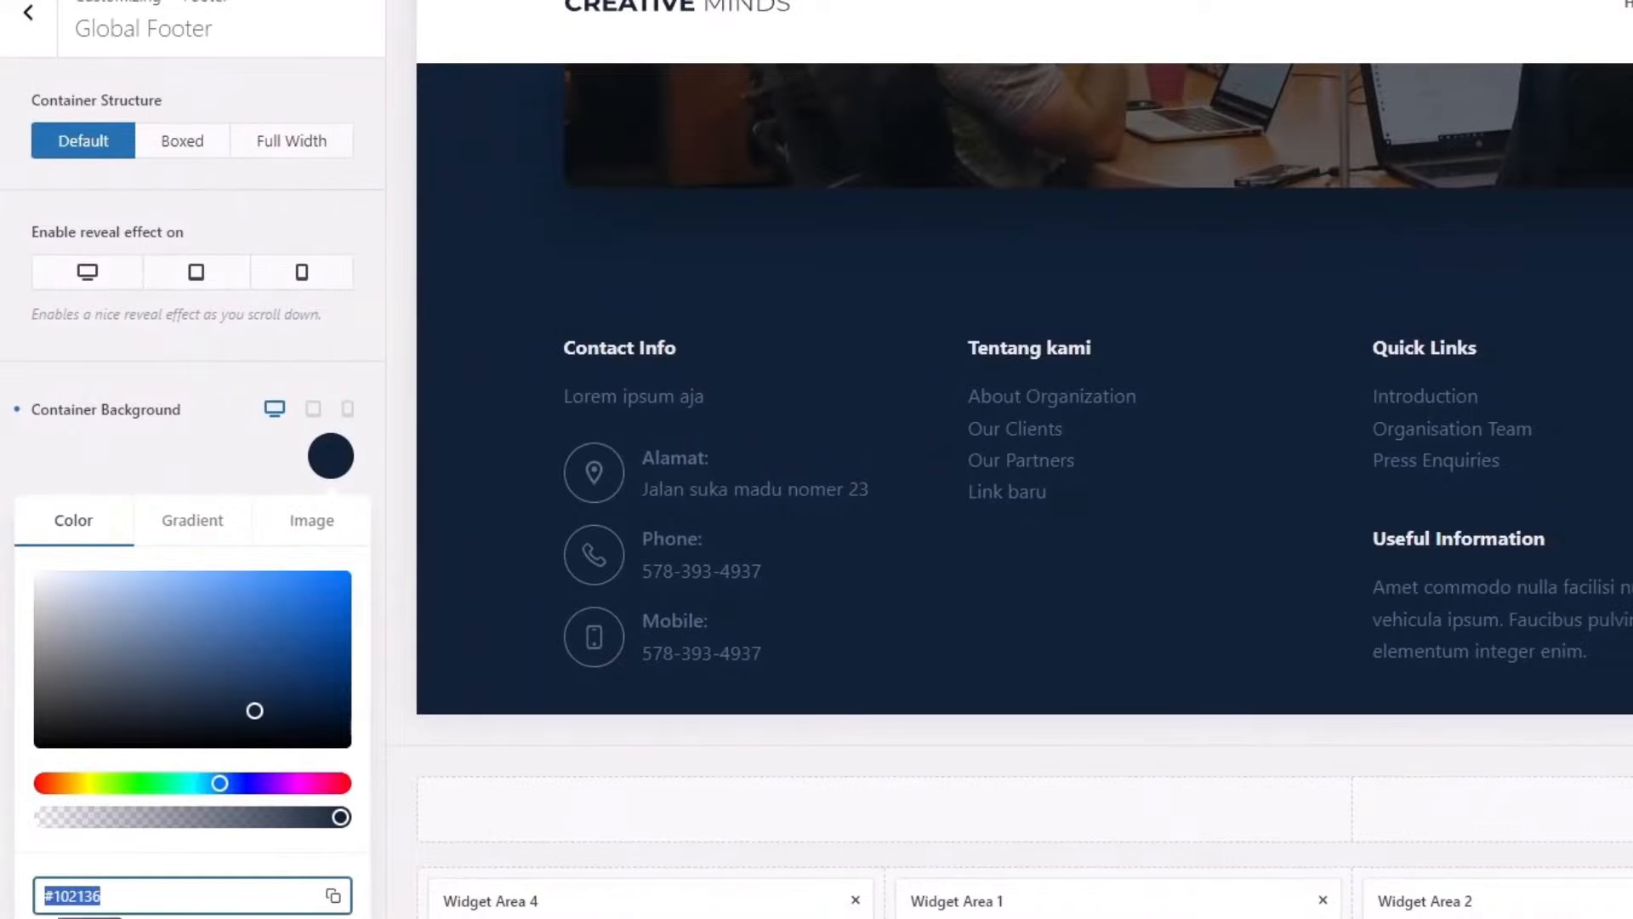
left_click(67, 828)
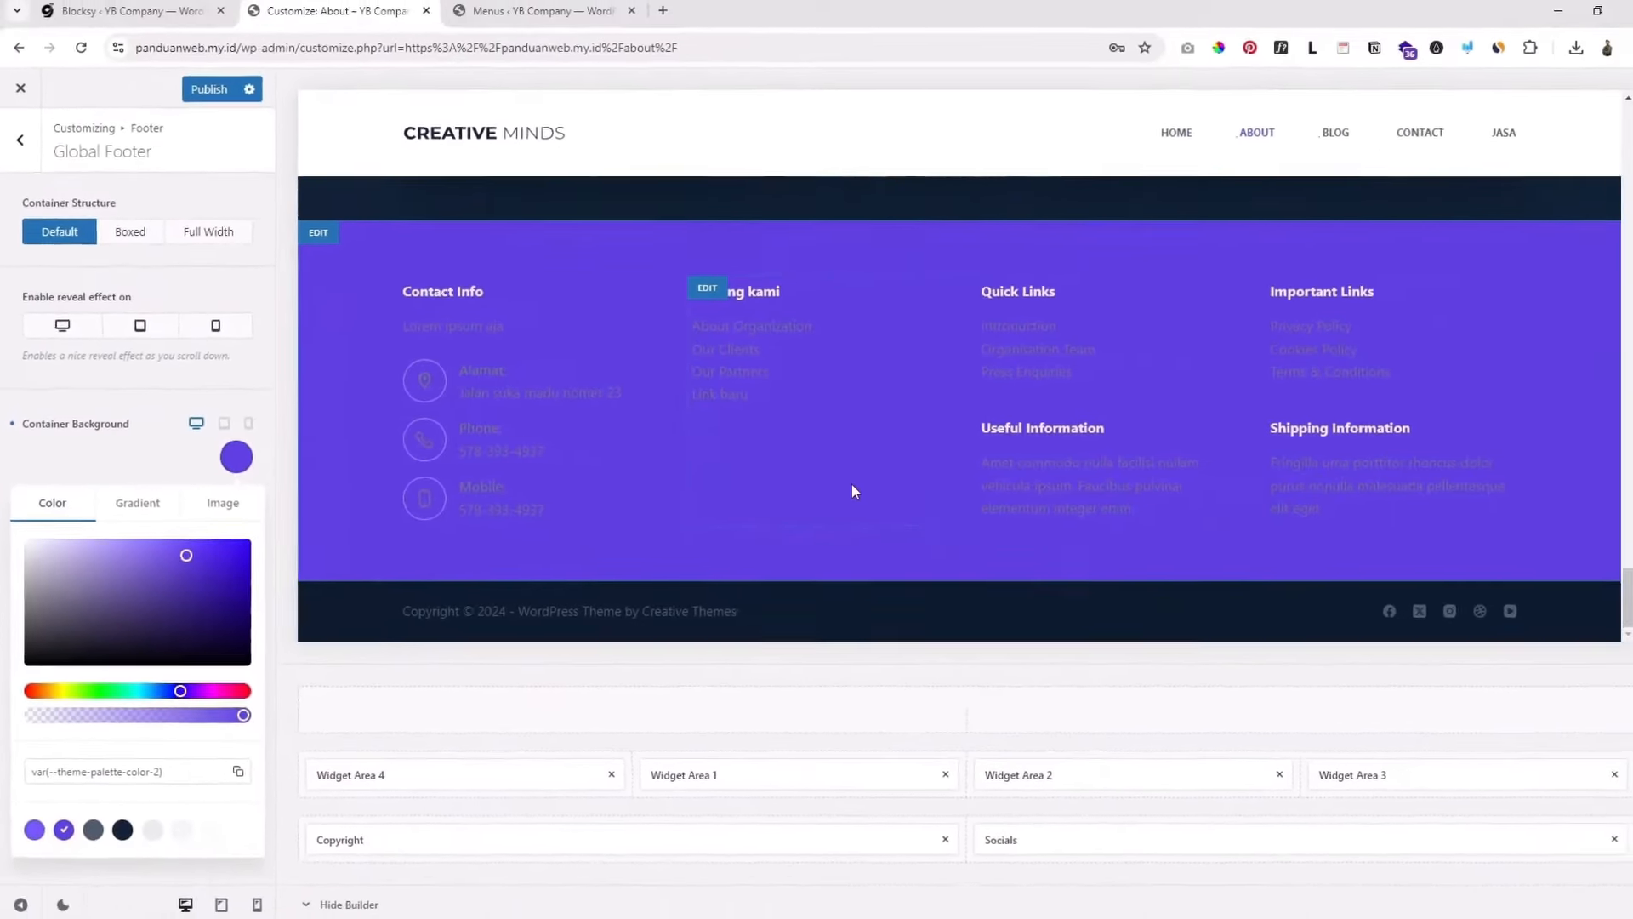
scroll(839, 483, "up", 2)
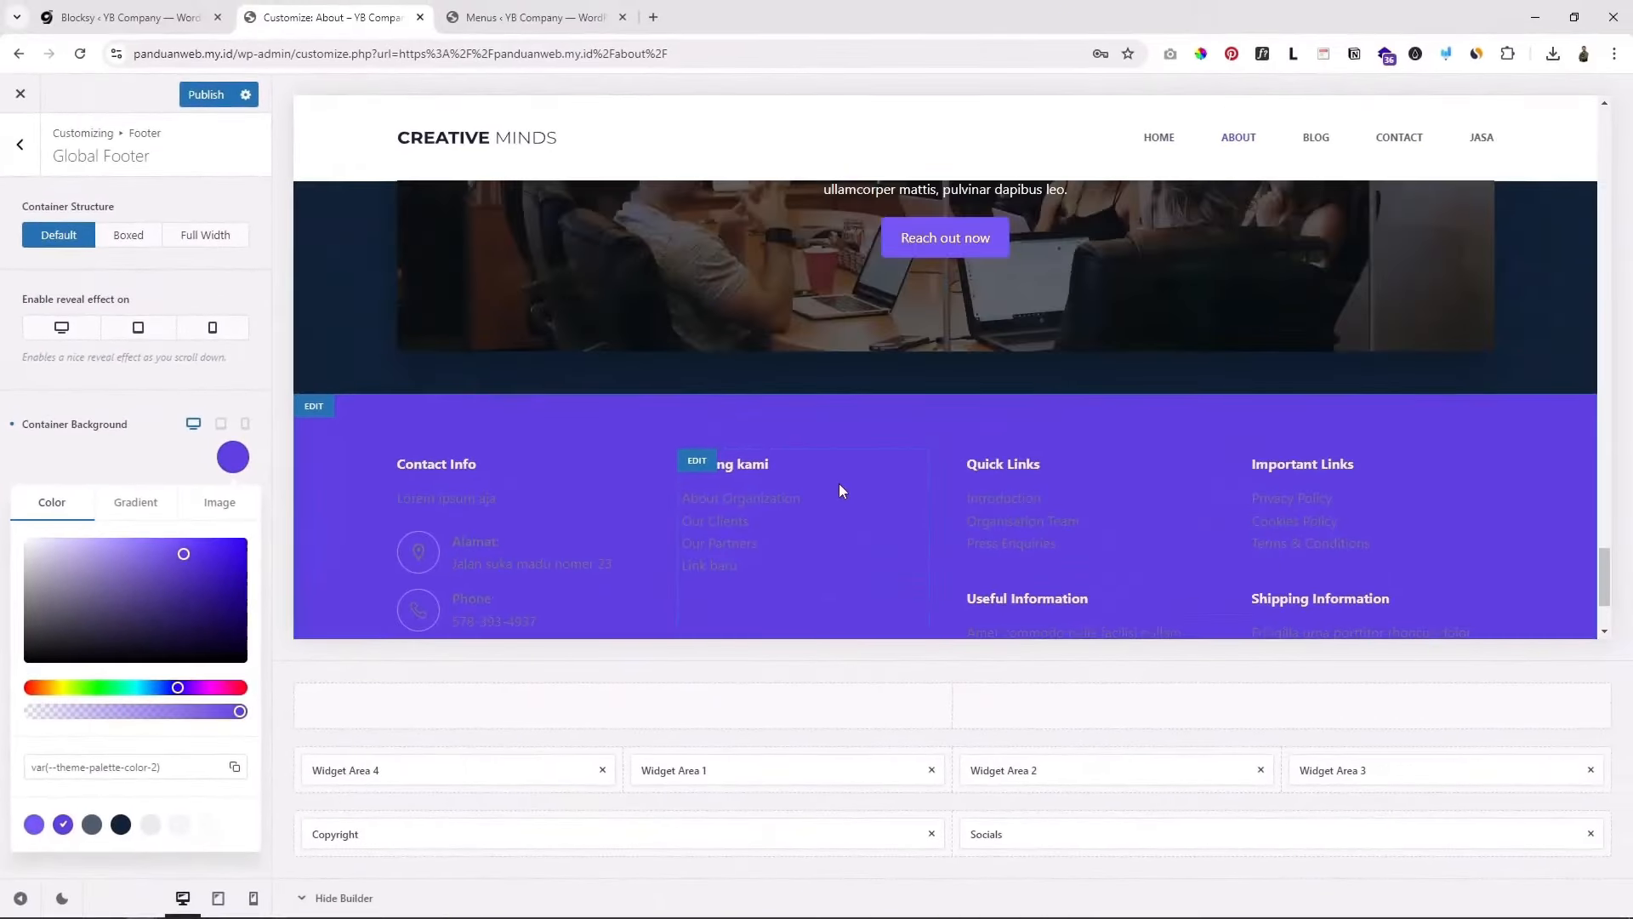
scroll(839, 483, "down", 2)
left_click_drag(92, 618, 3, 704)
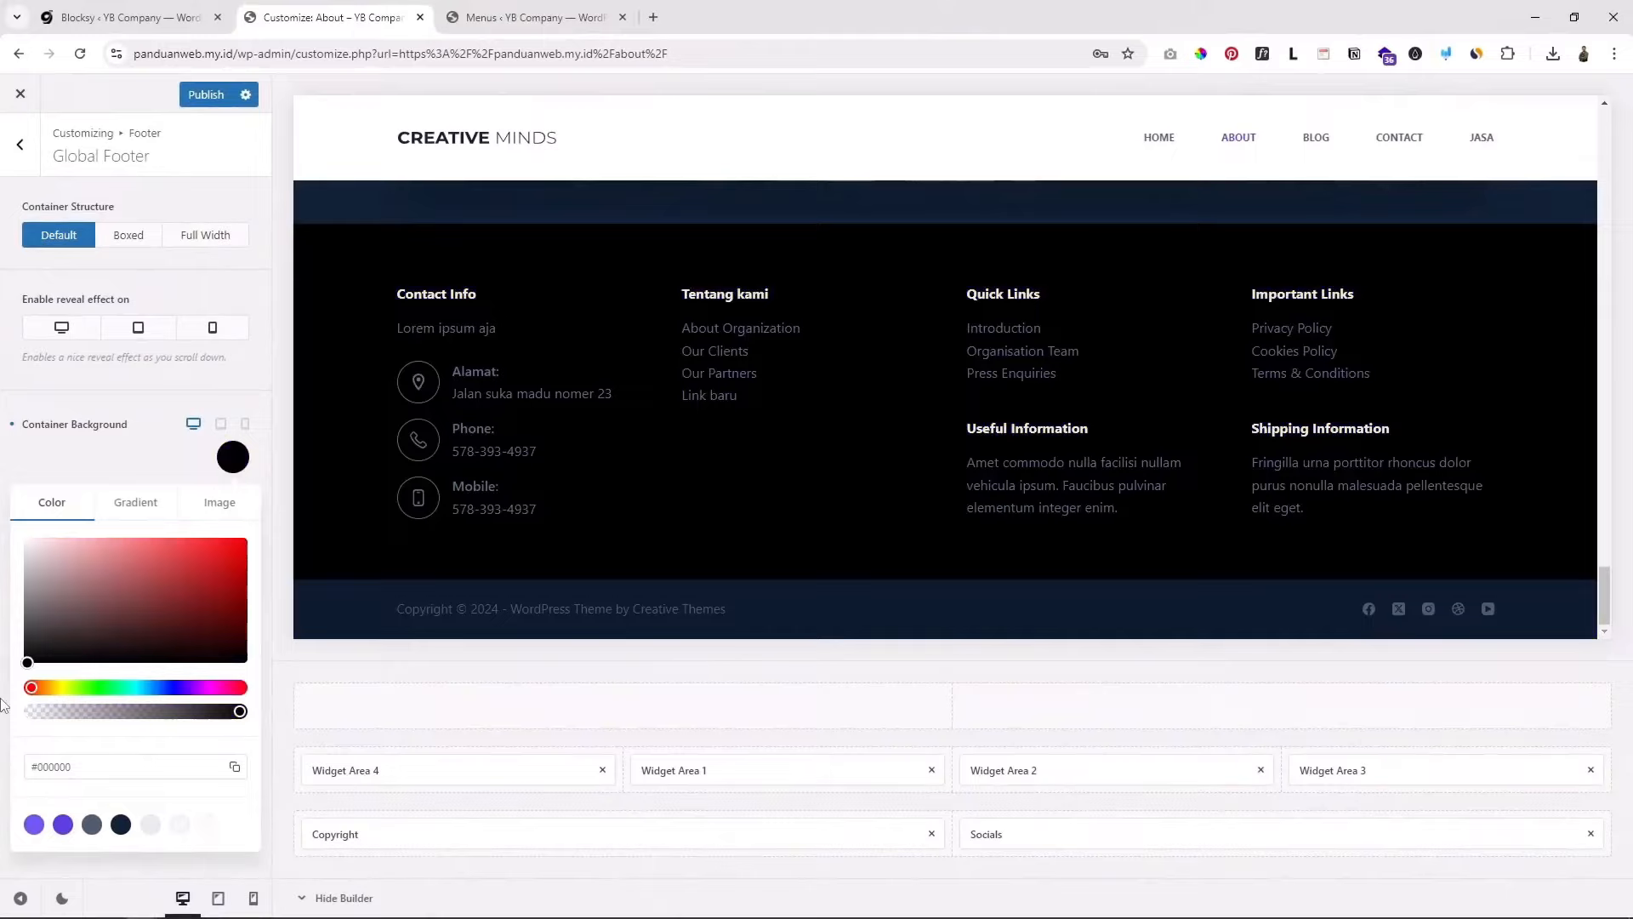
left_click_drag(117, 598, 3, 678)
left_click(234, 457)
left_click(233, 457)
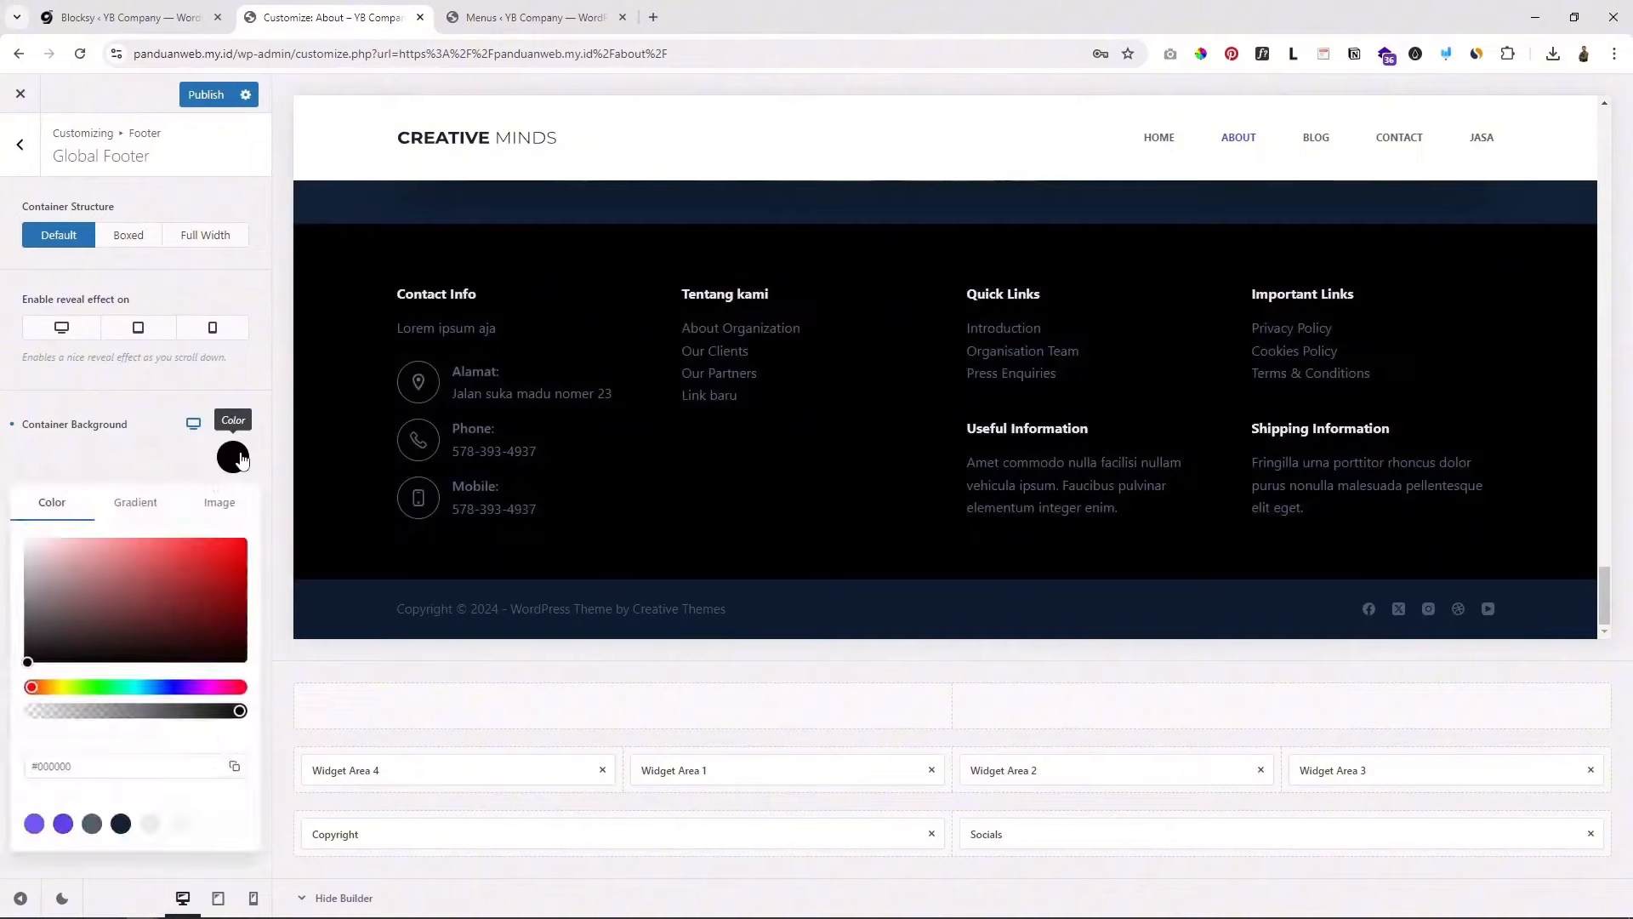
left_click(121, 829)
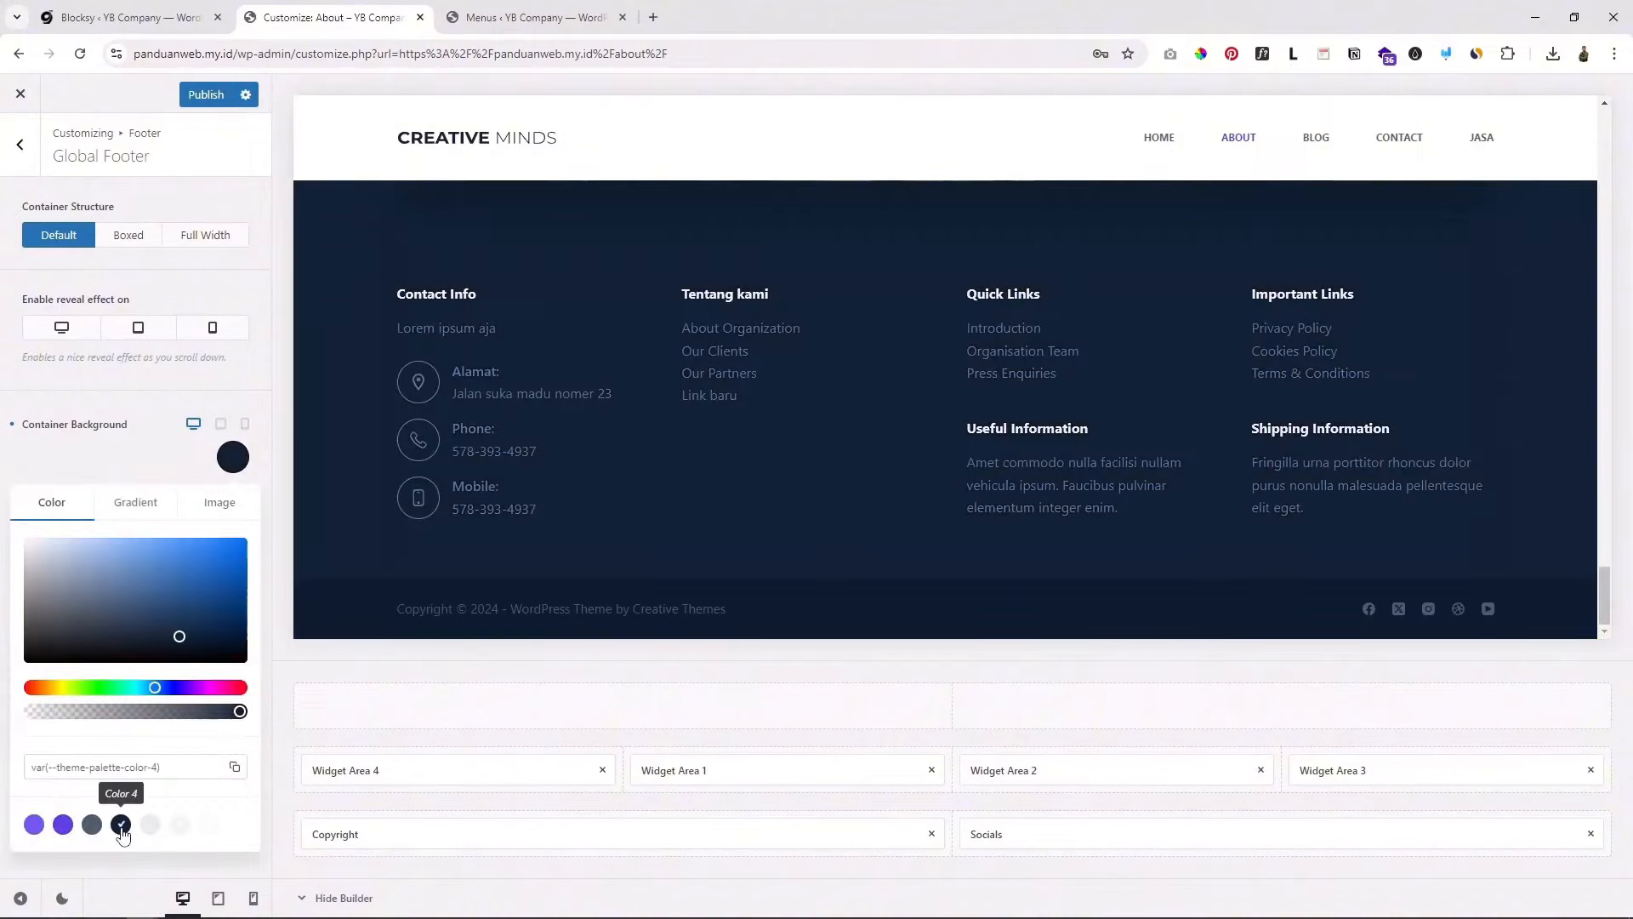
left_click(157, 464)
scroll(934, 507, "up", 3)
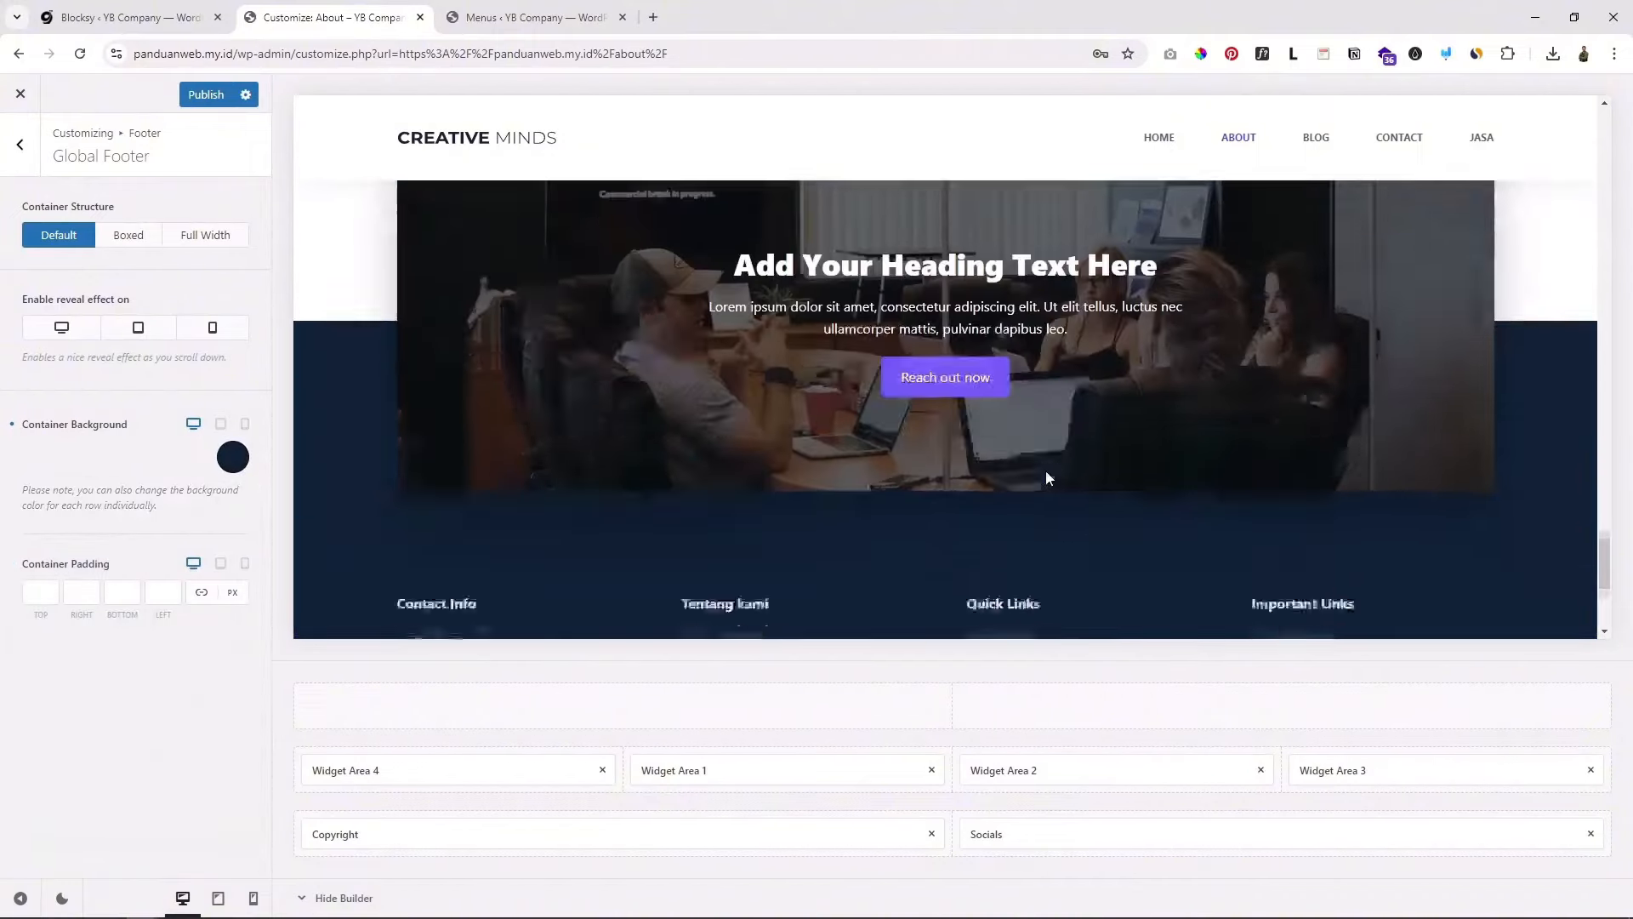
scroll(1045, 471, "down", 3)
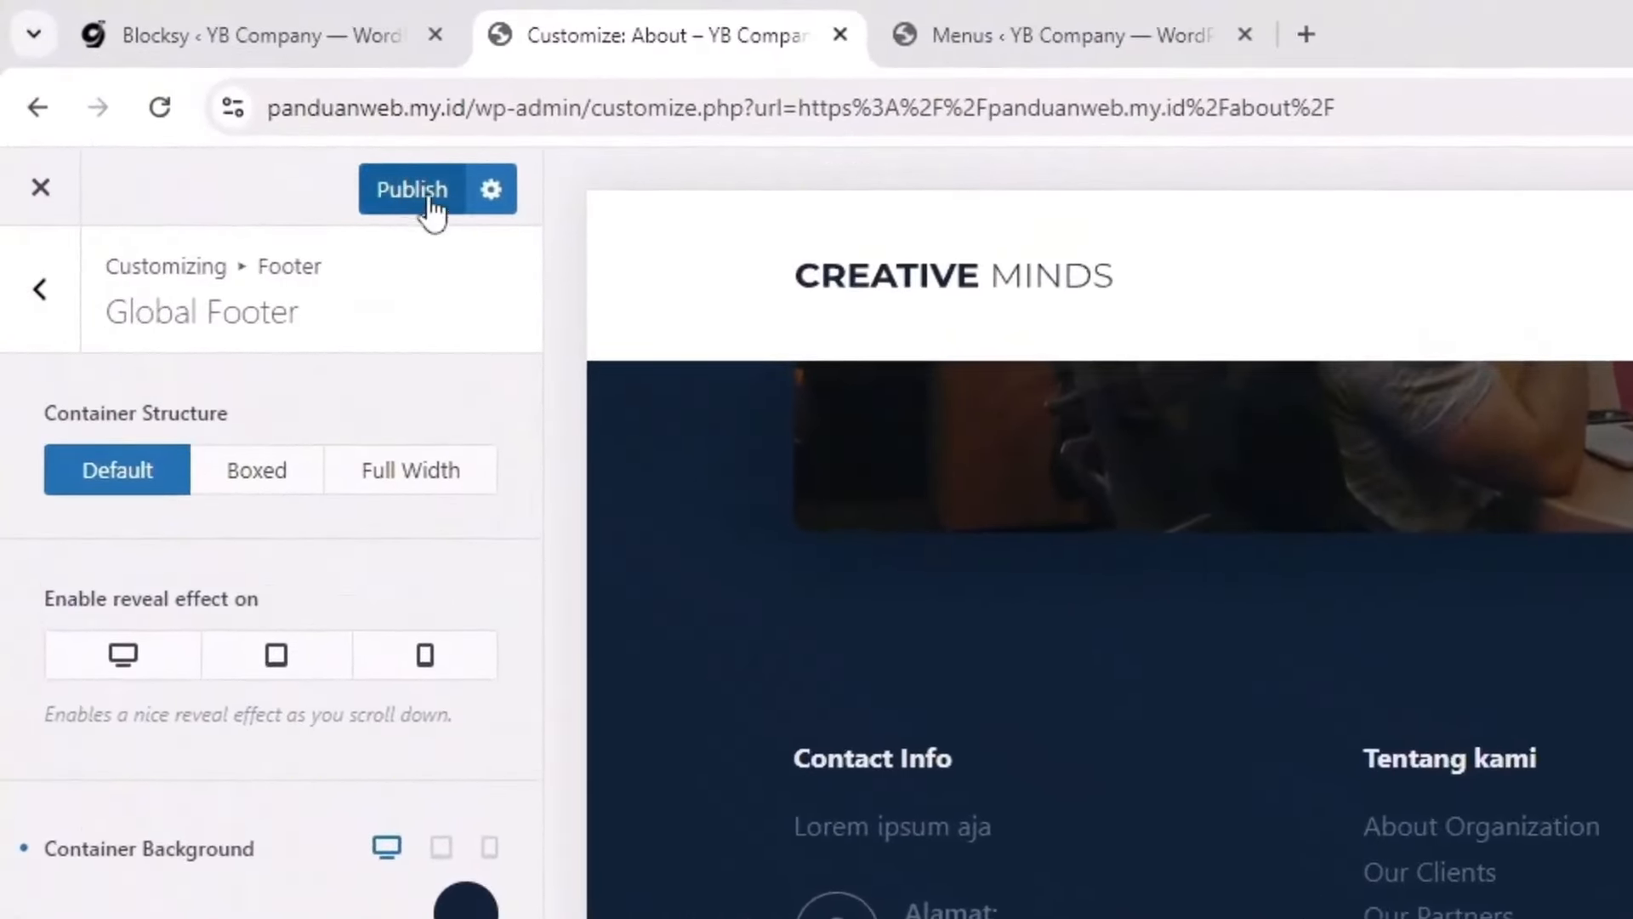
Step: Publish the Customizer changes and scroll the preview back up
left_click(434, 194)
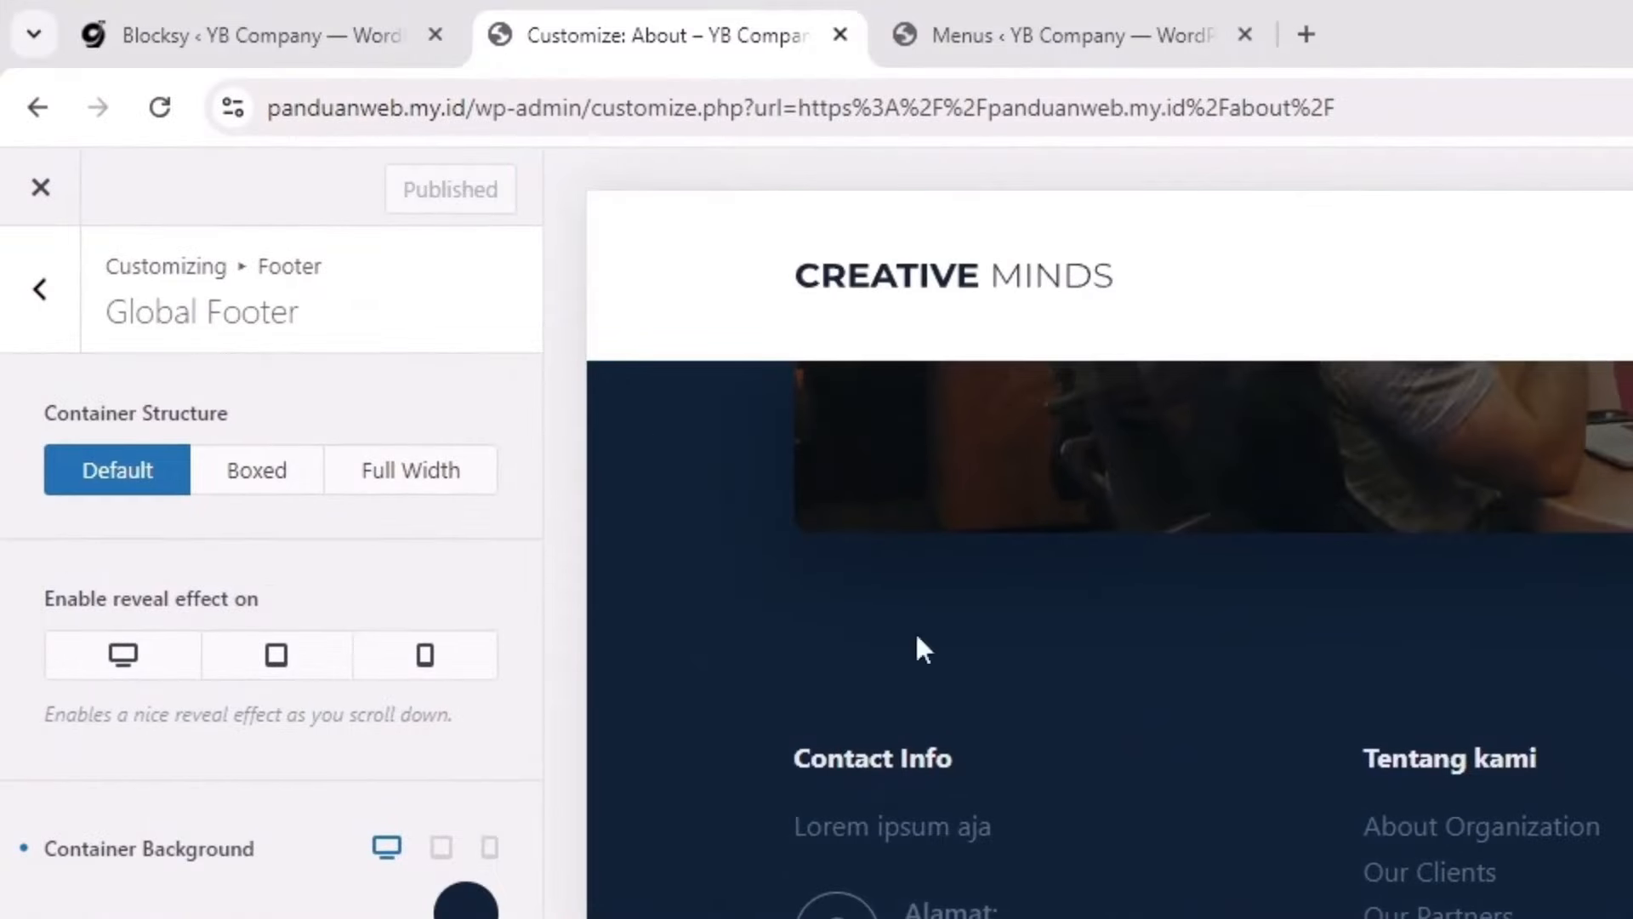
scroll(1289, 807, "up", 4)
scroll(1293, 813, "down", 5)
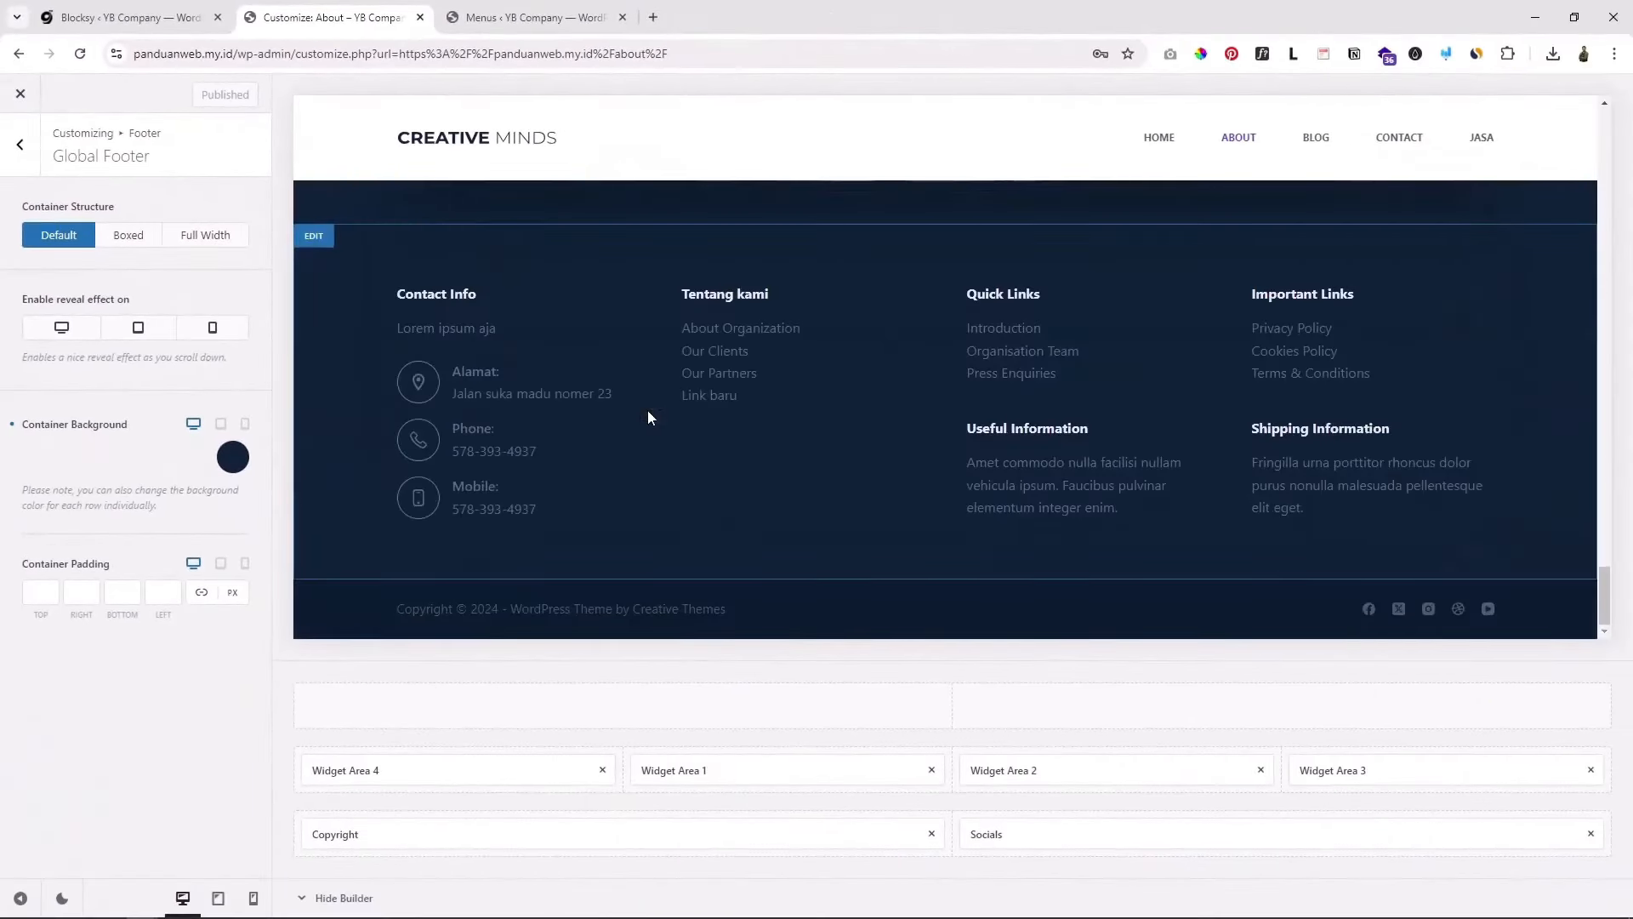
left_click_drag(1602, 587, 1589, 129)
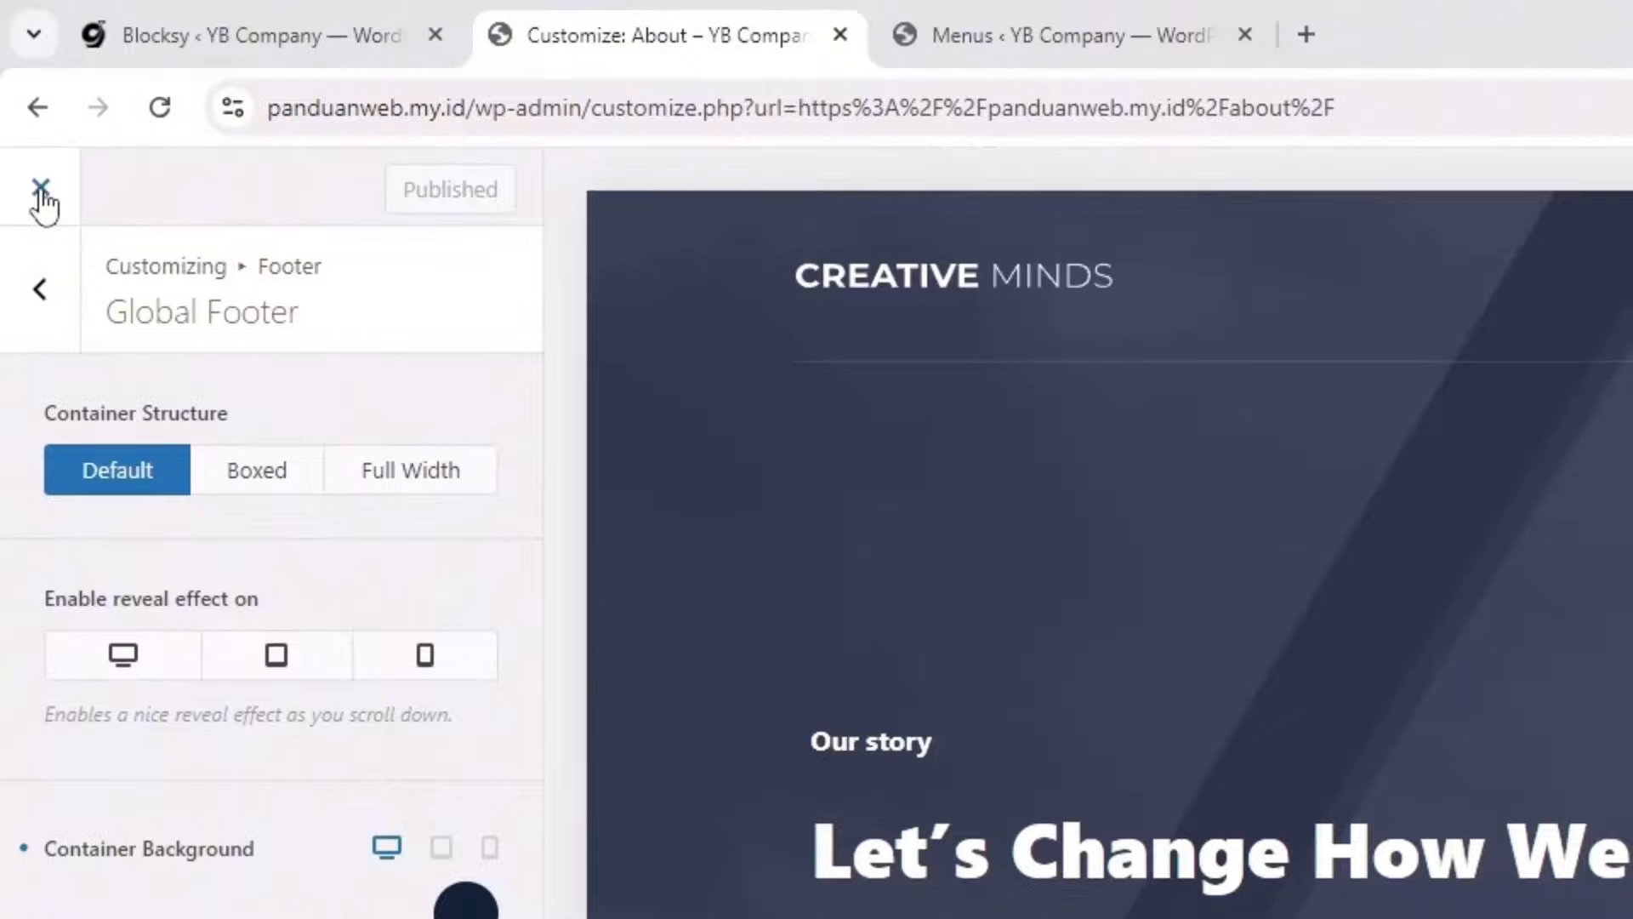
Step: Leave the Customizer and browse the live About and Home pages
left_click(41, 189)
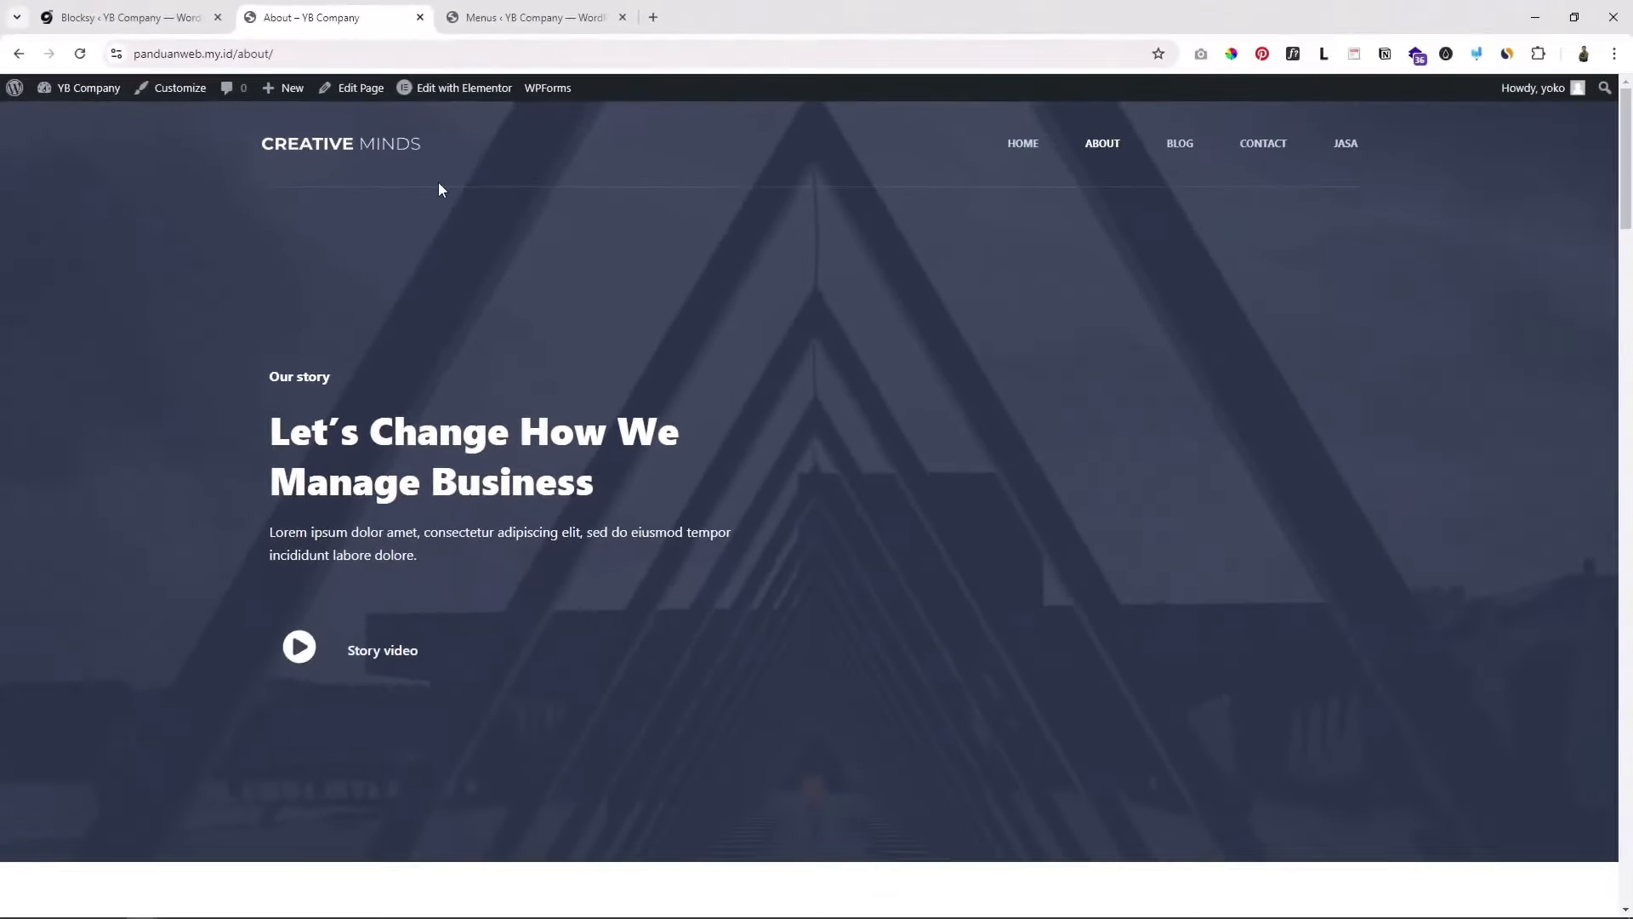
scroll(1101, 472, "down", 9)
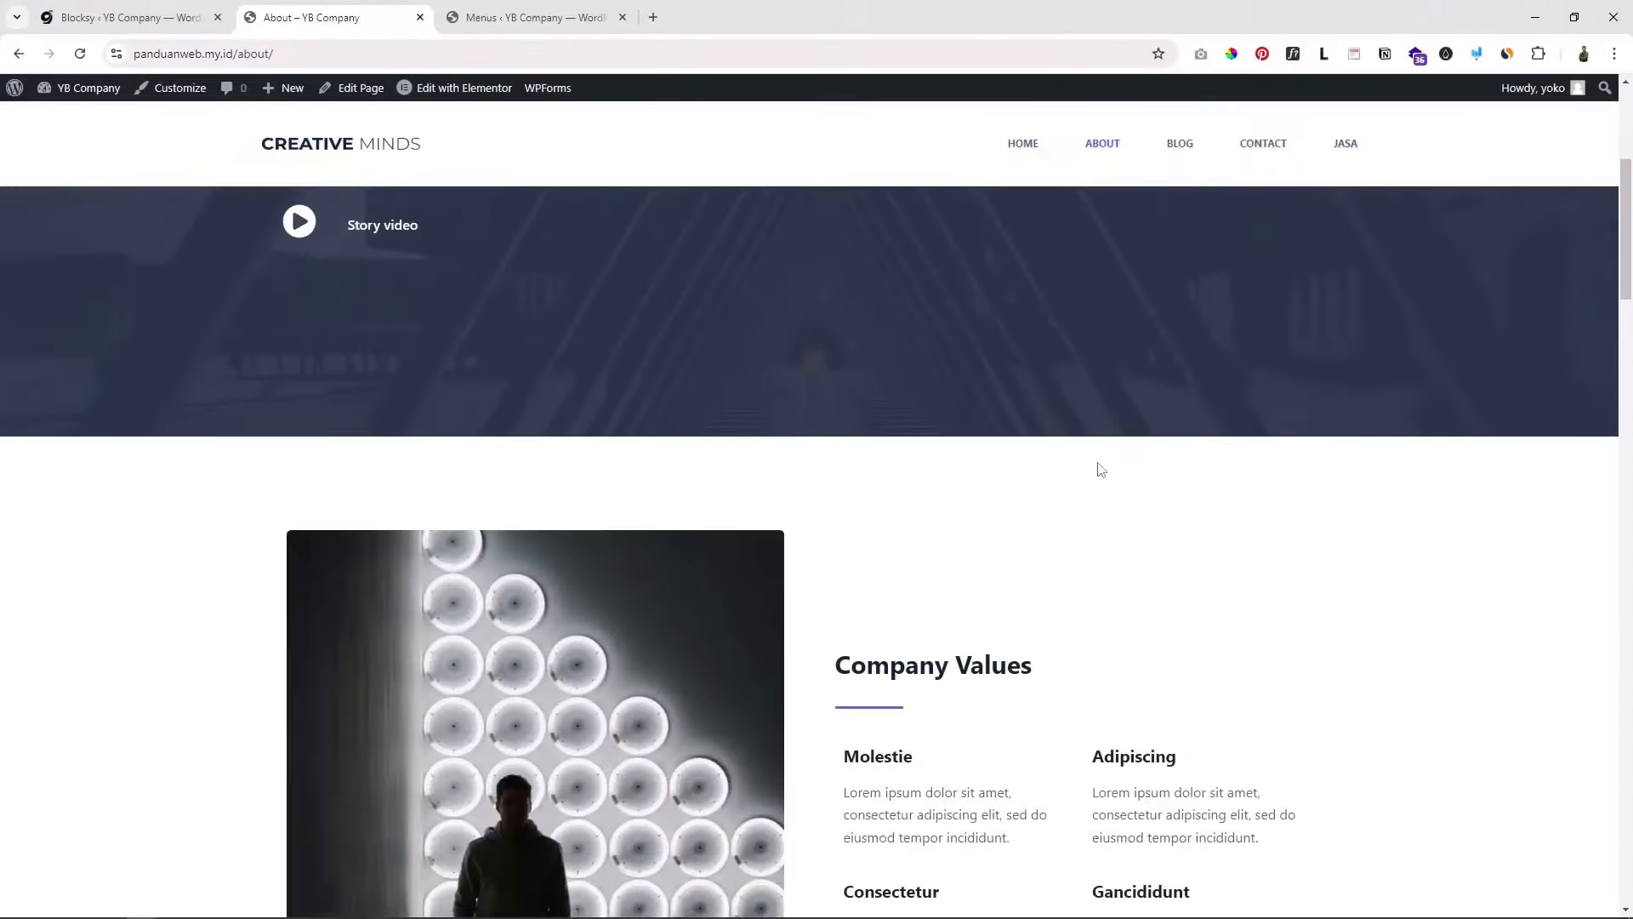
scroll(1098, 460, "up", 6)
scroll(1098, 463, "up", 3)
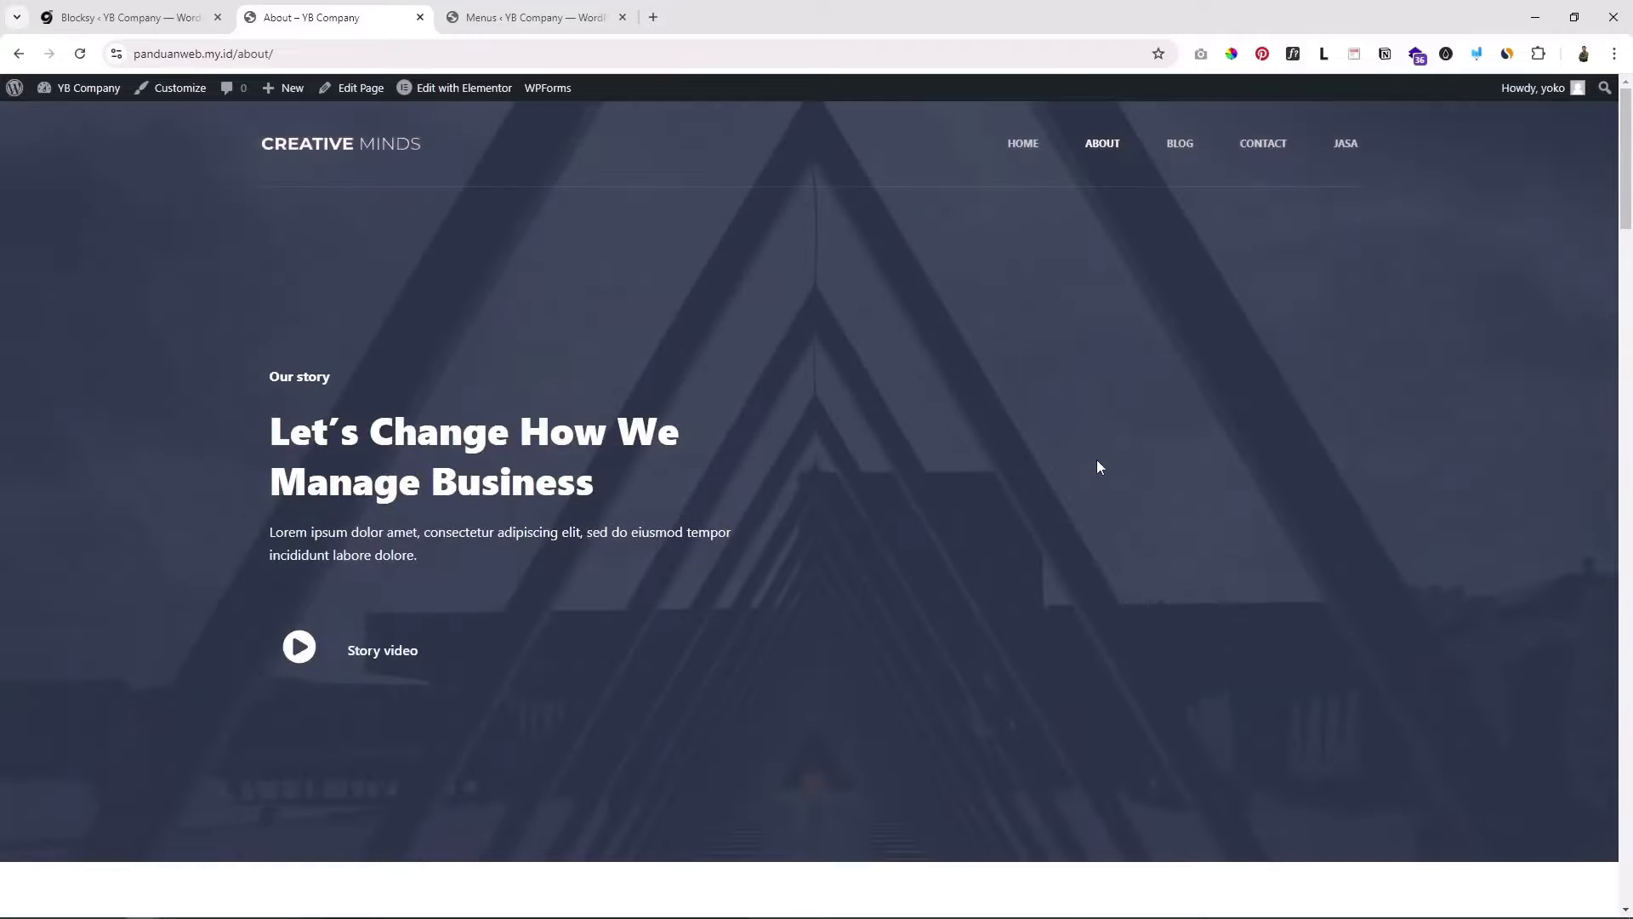
left_click(1019, 147)
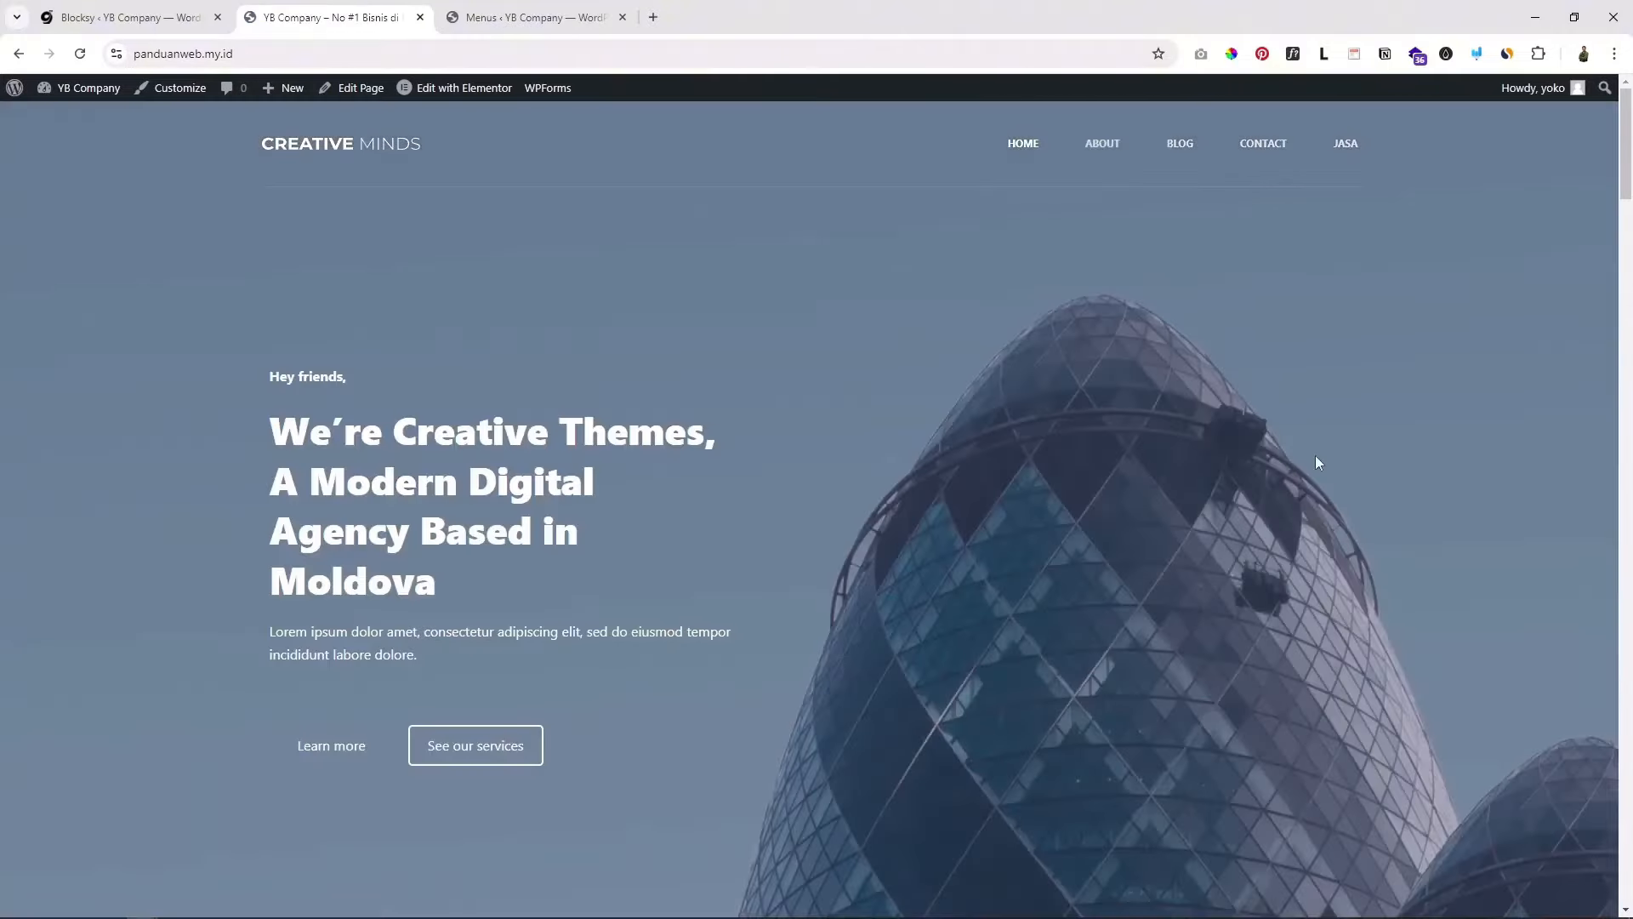
scroll(1315, 460, "down", 15)
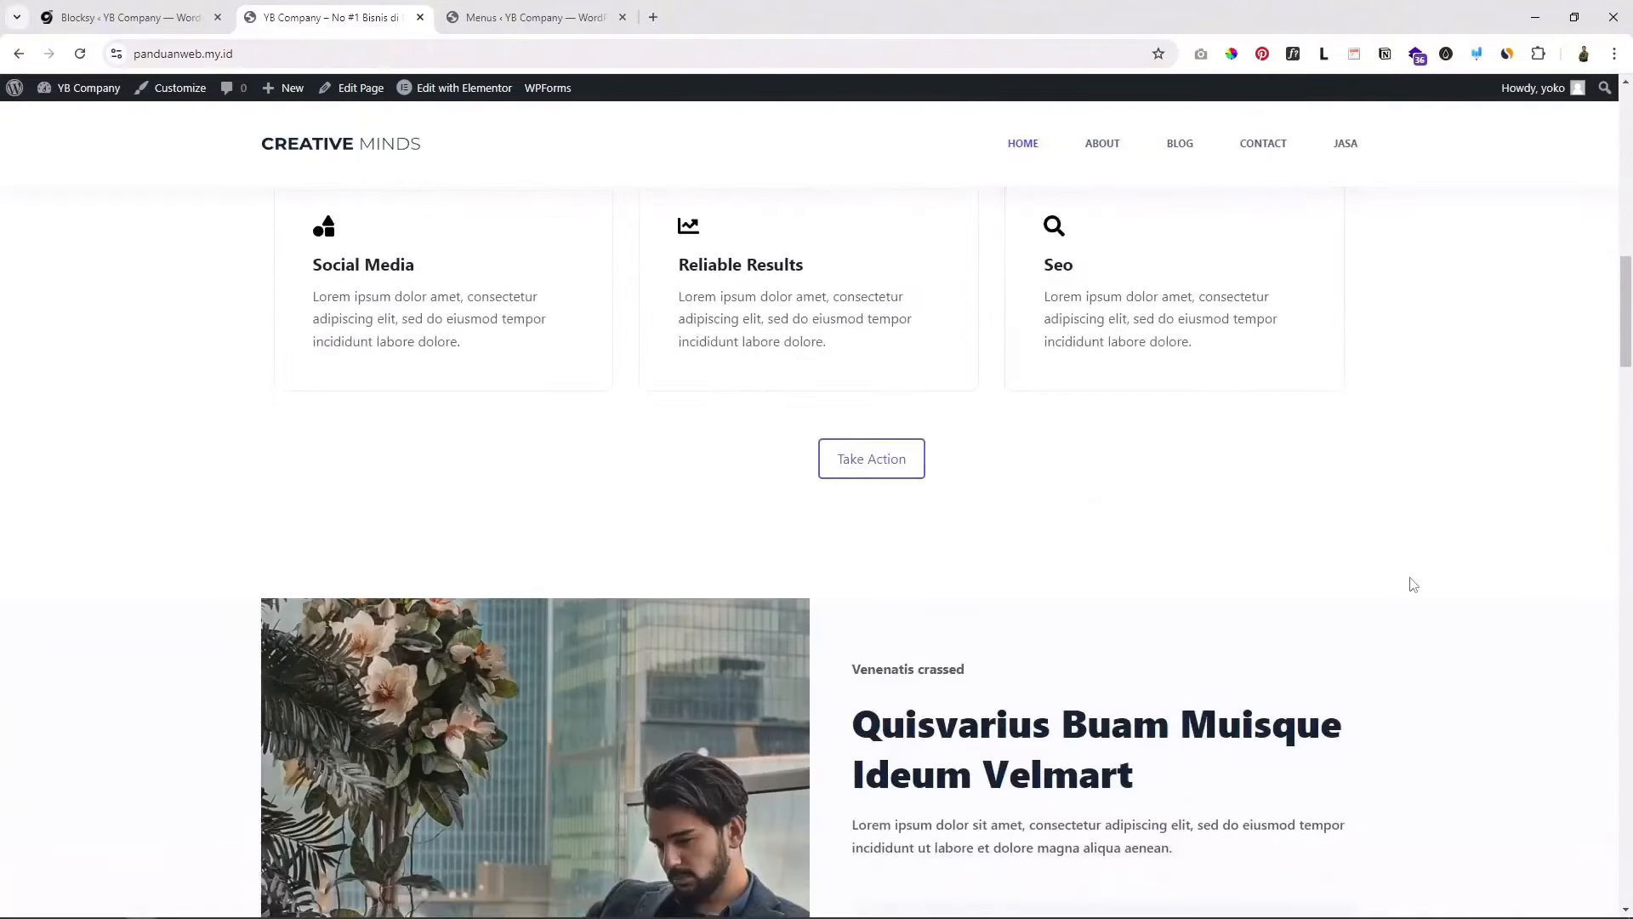
scroll(1405, 561, "up", 15)
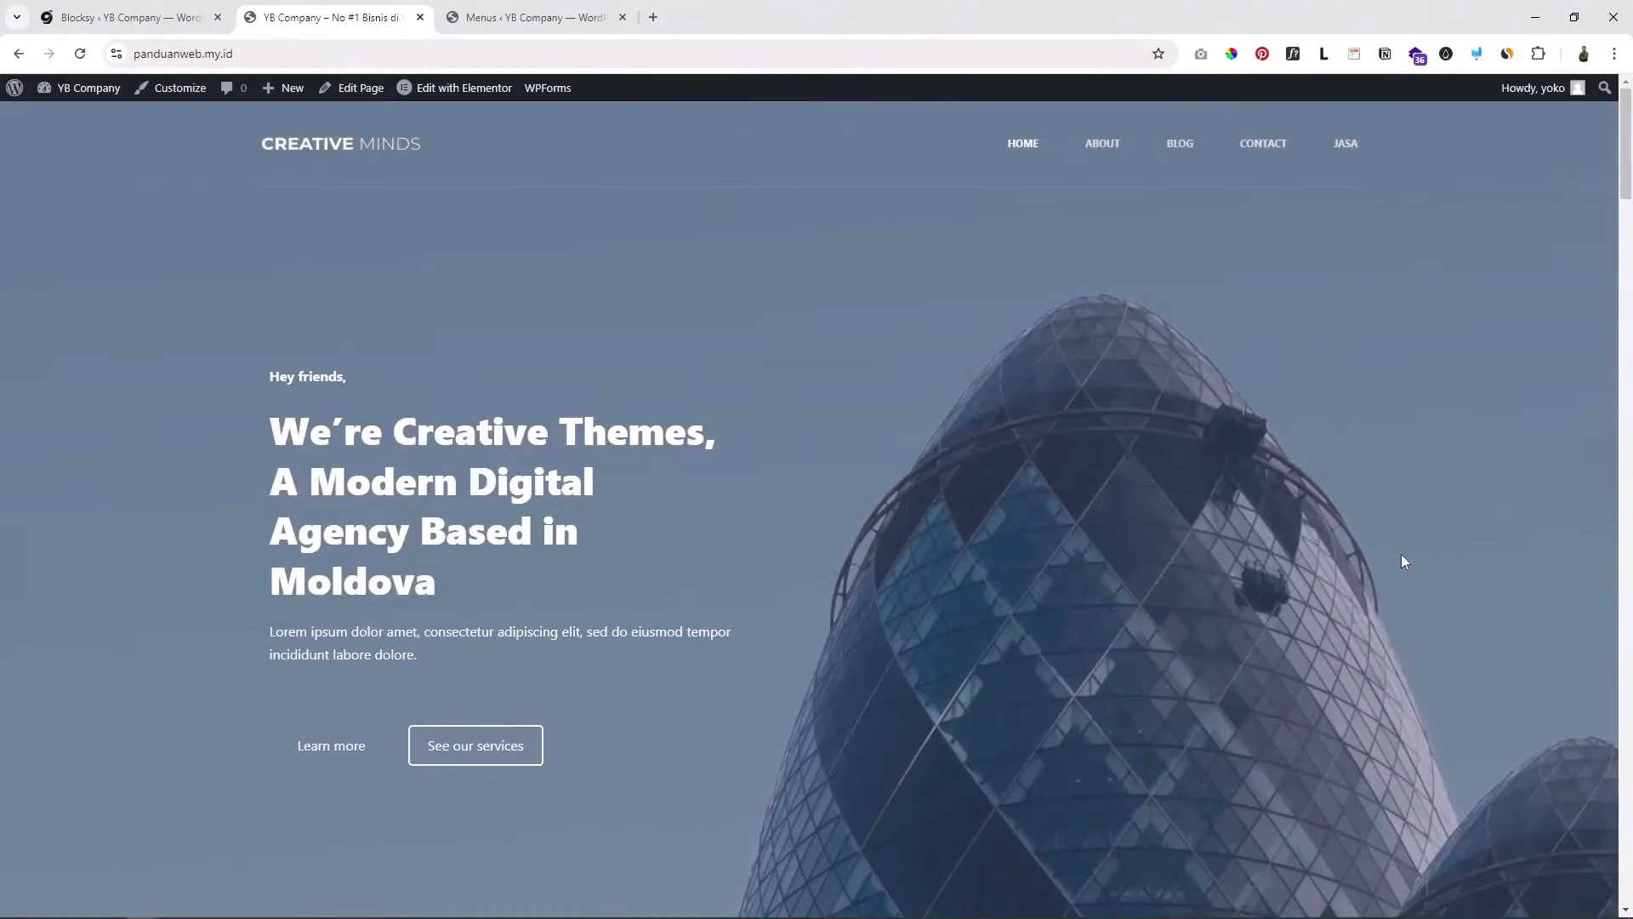
scroll(1401, 556, "down", 4)
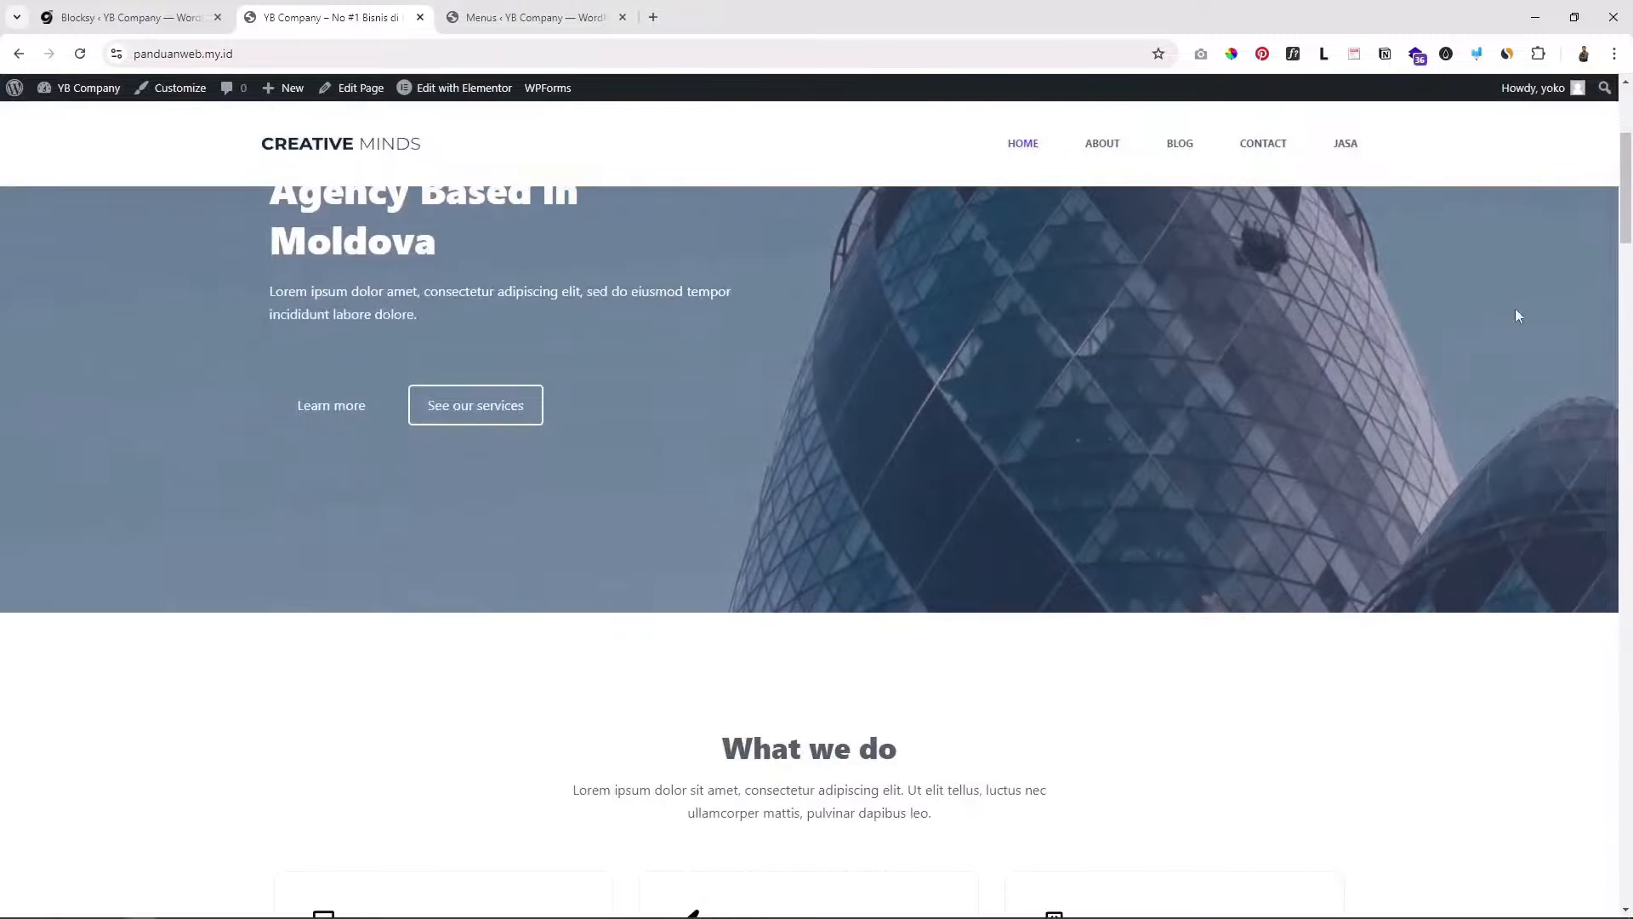
left_click_drag(1624, 219, 1597, 176)
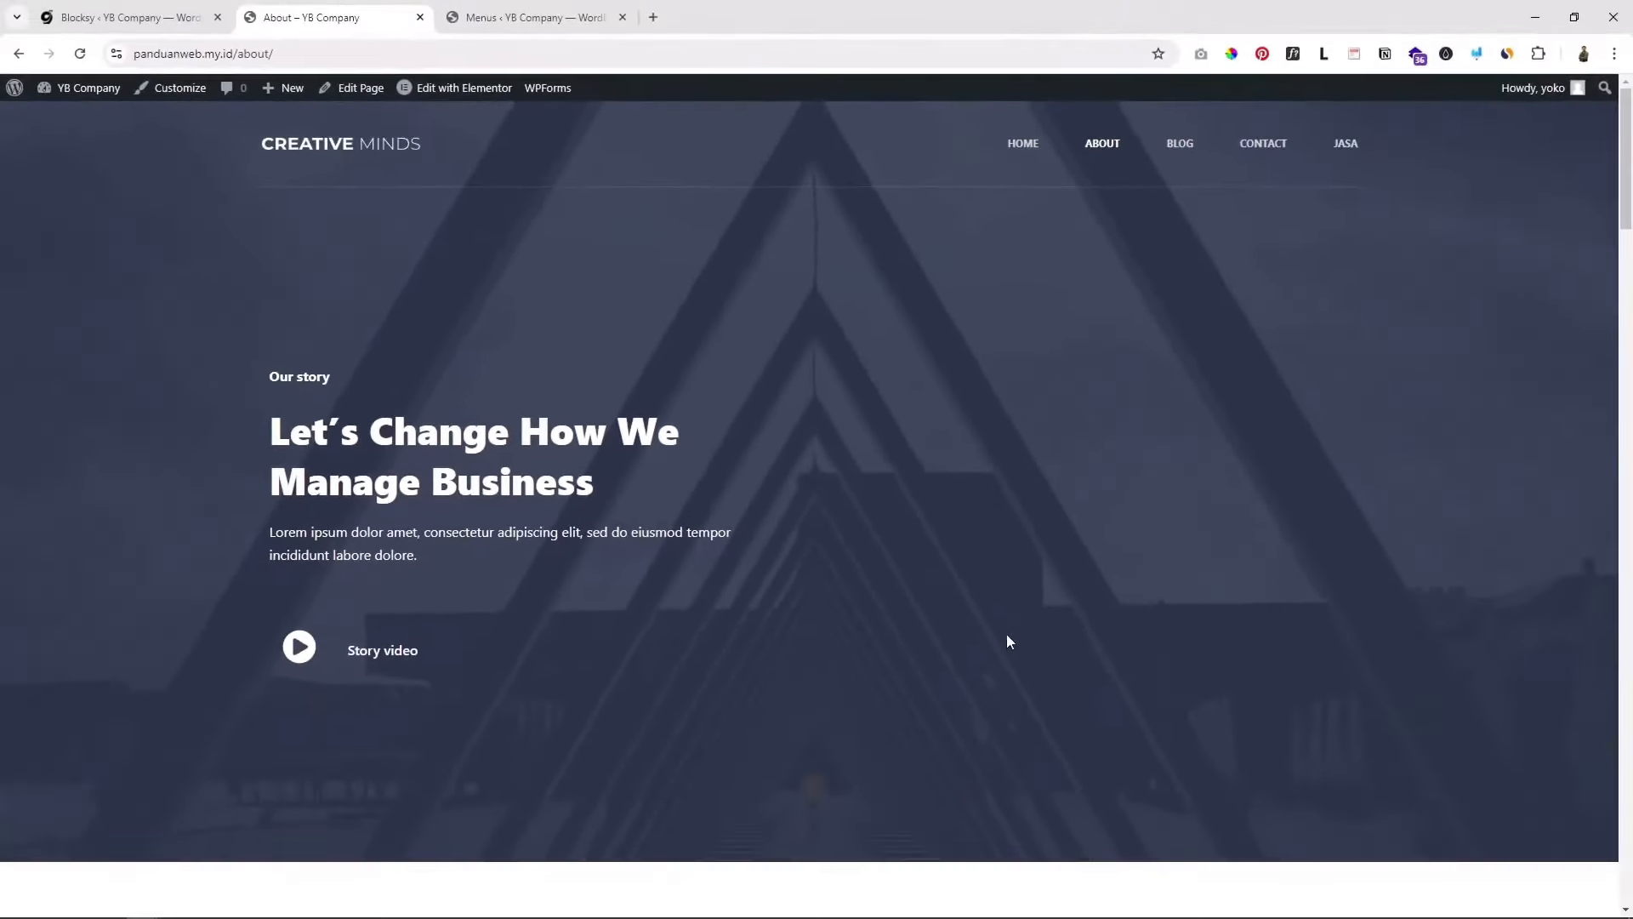
scroll(1008, 638, "down", 8)
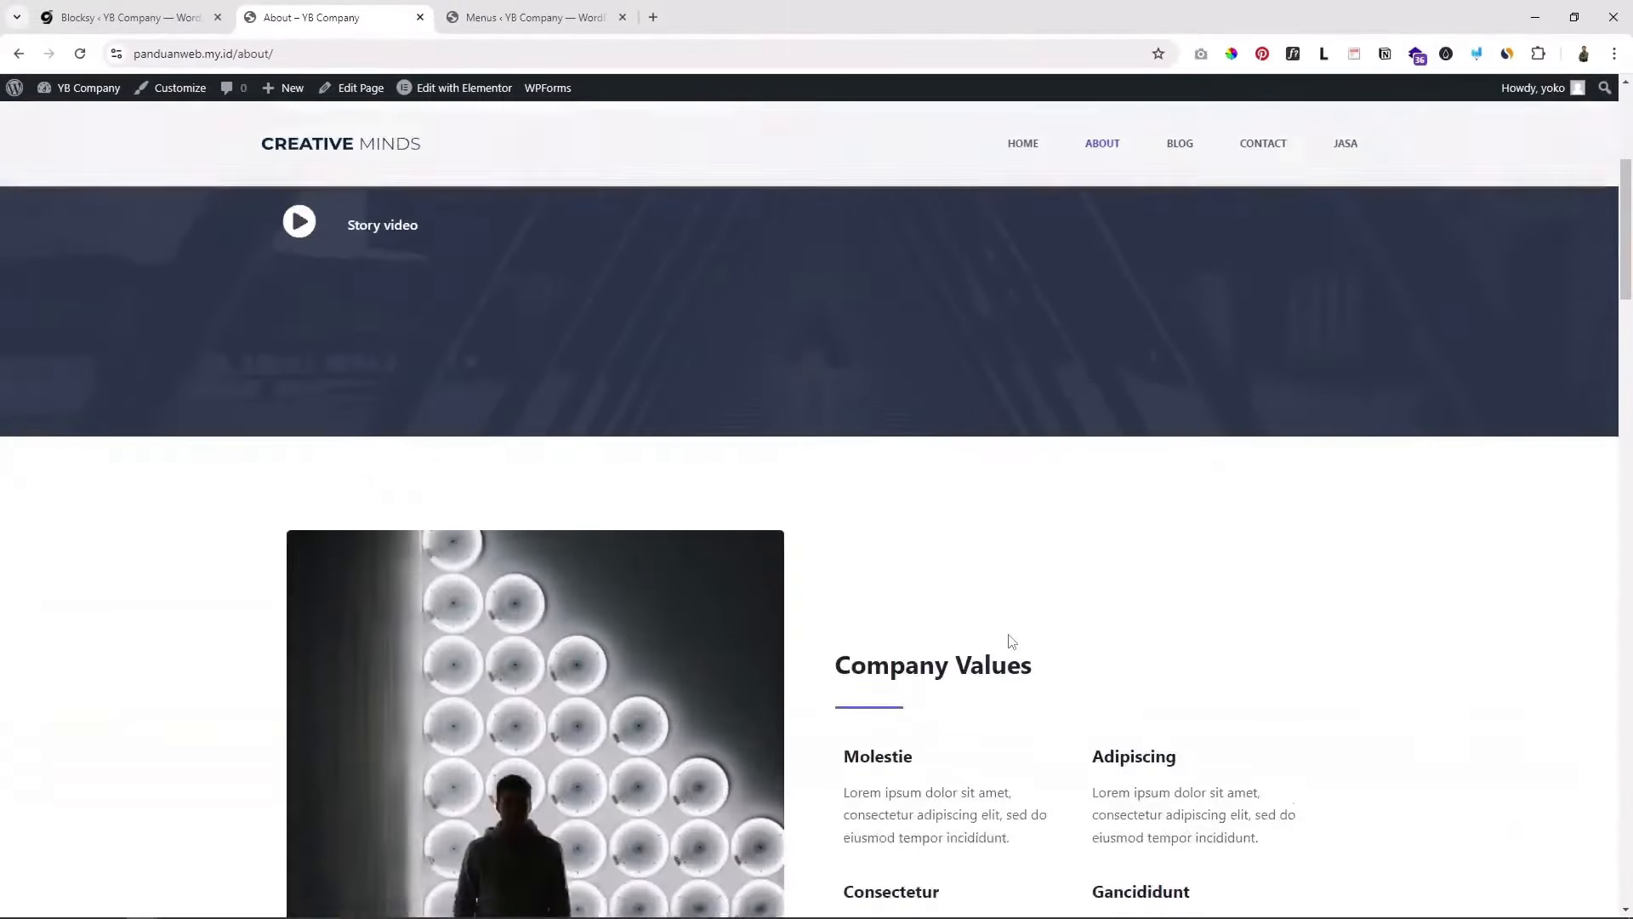
scroll(1008, 635, "down", 8)
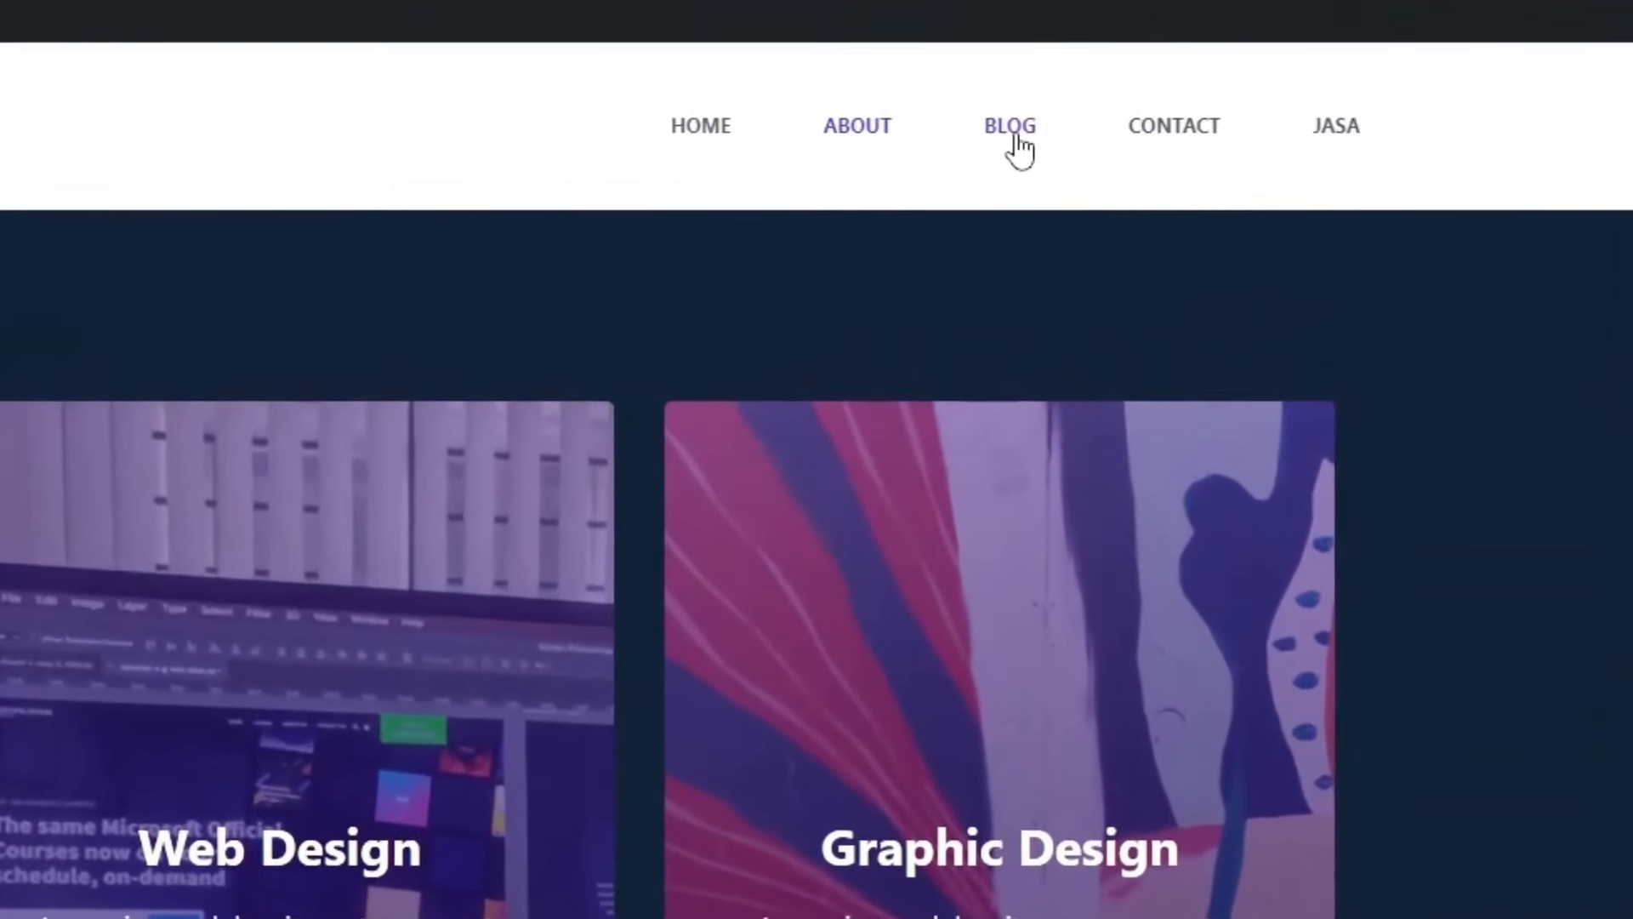
Step: Visit the Blog and Contact pages, then check where the JASA menu link goes
left_click(1012, 128)
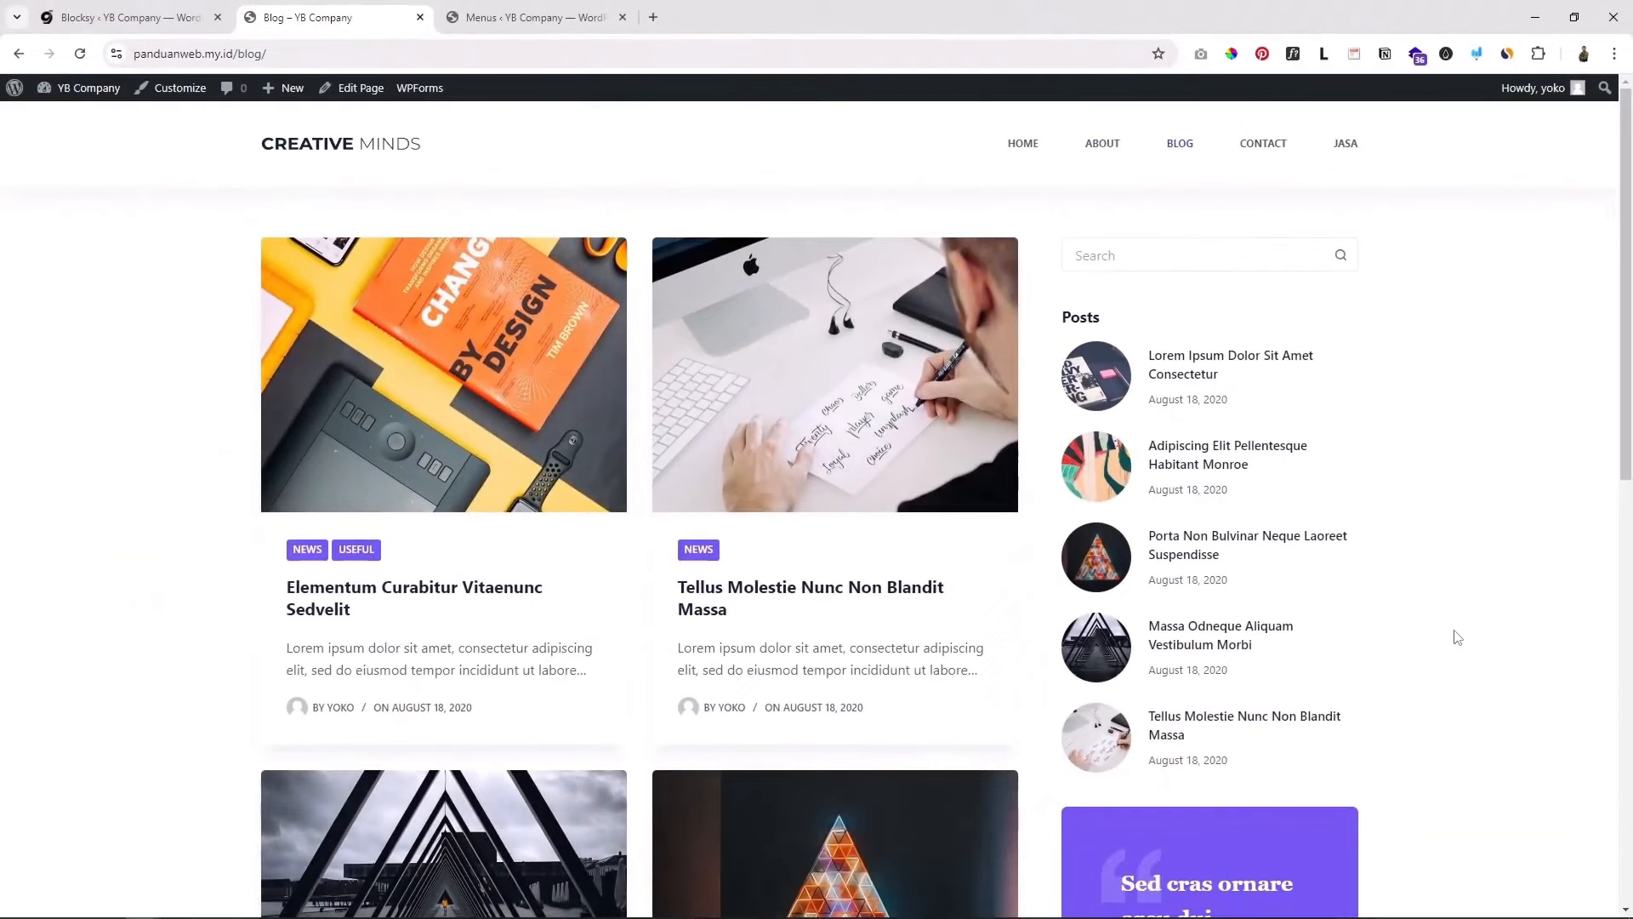
scroll(1451, 630, "down", 2)
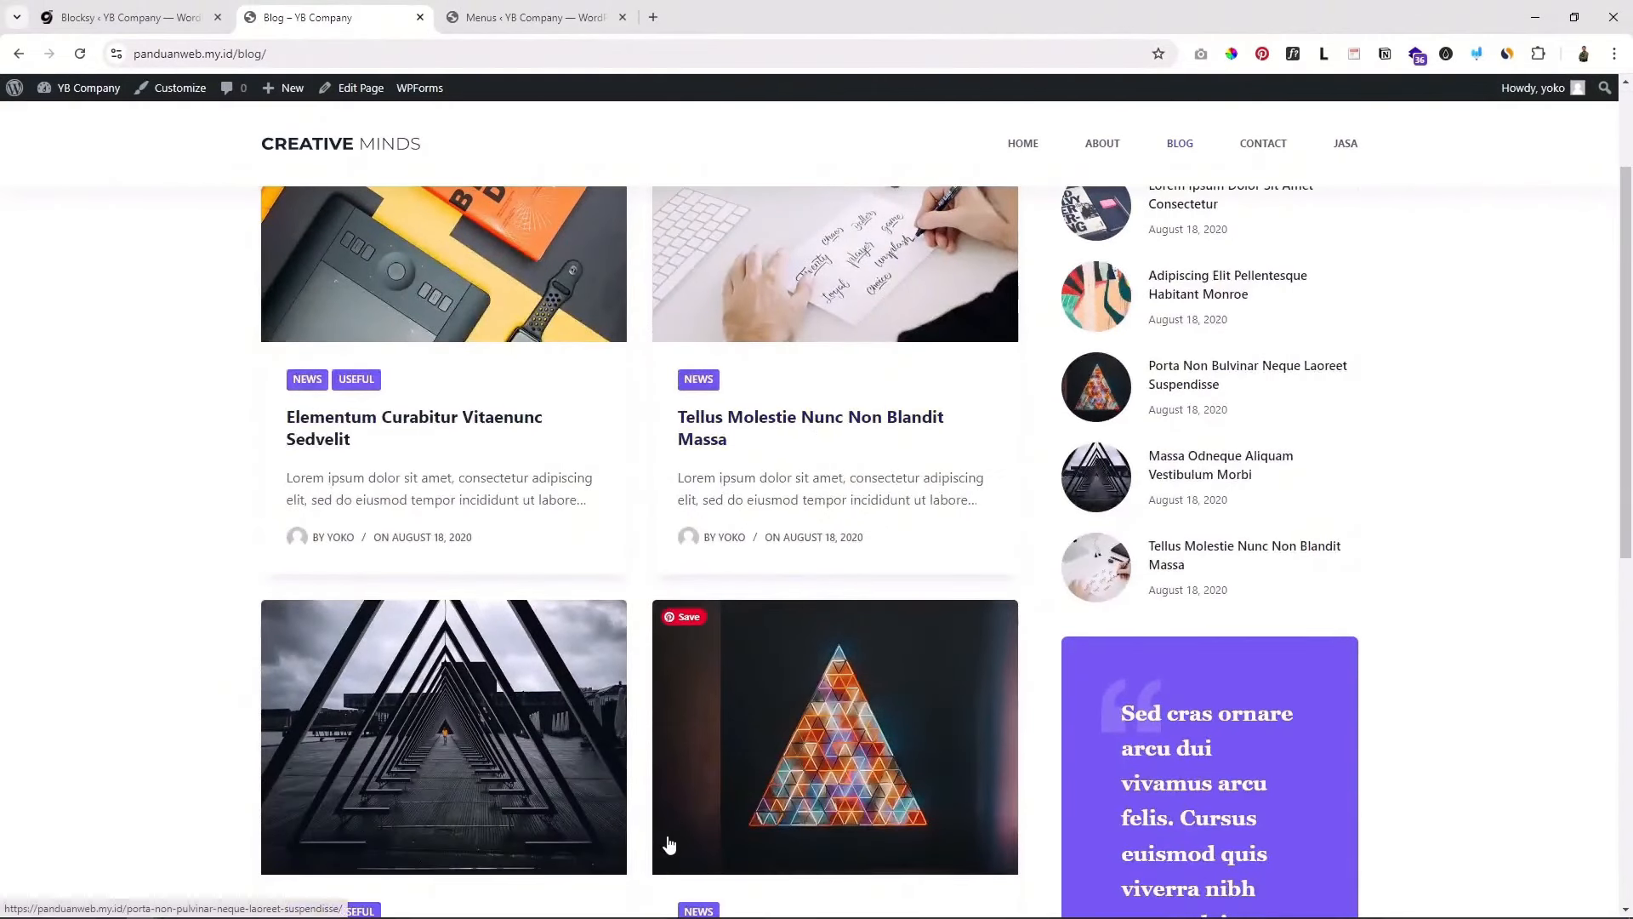
scroll(1440, 601, "down", 1)
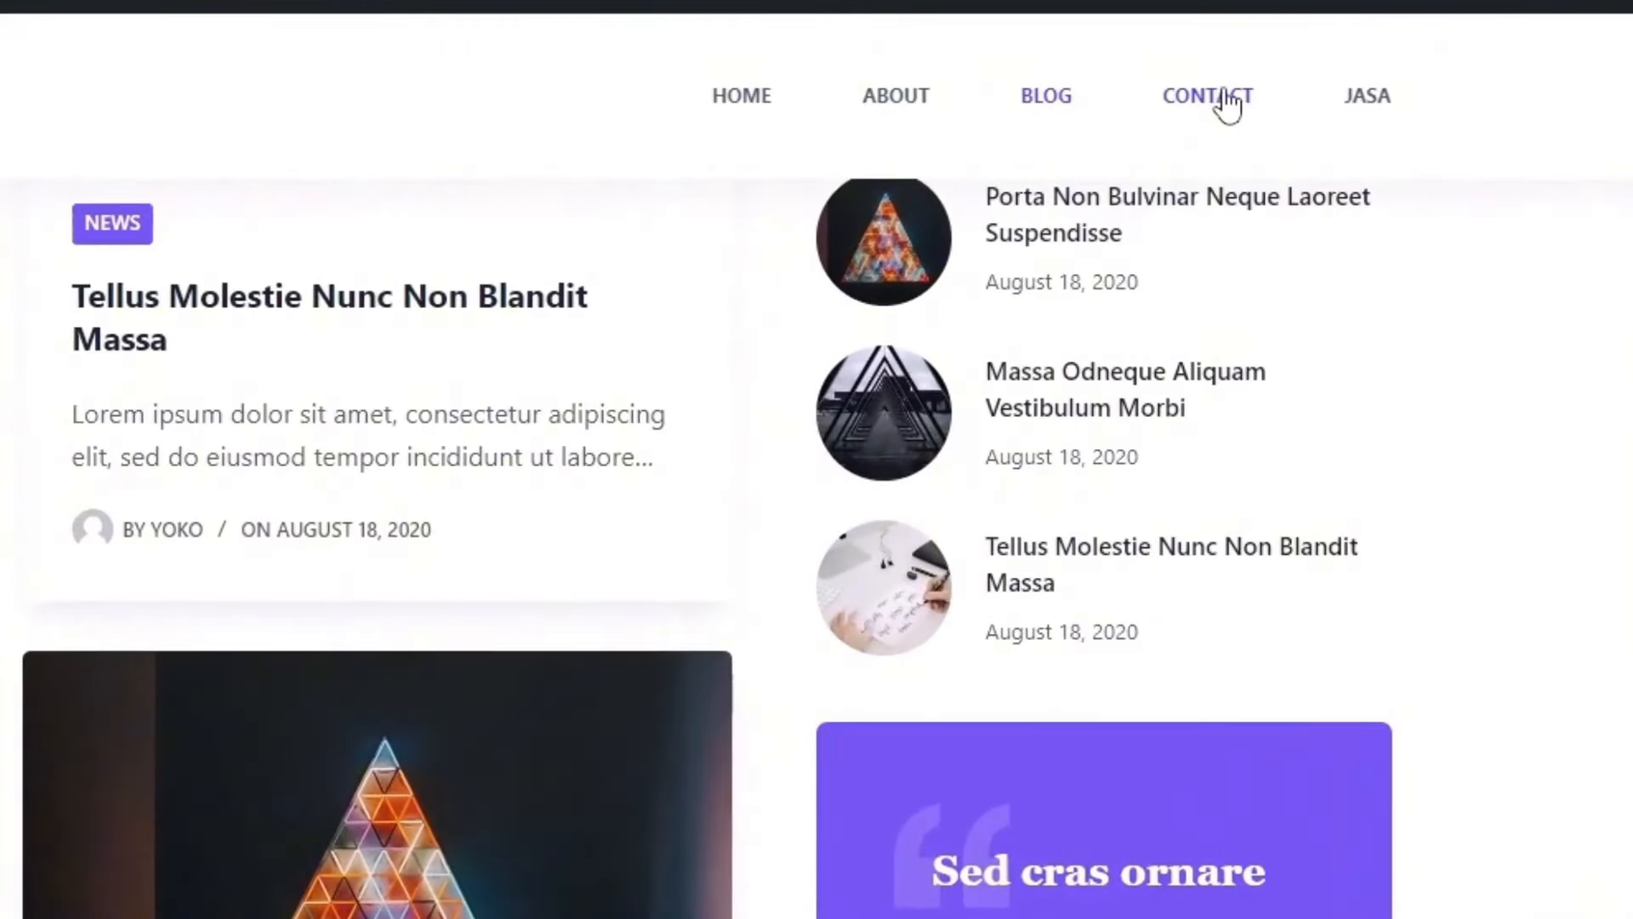
left_click(1225, 96)
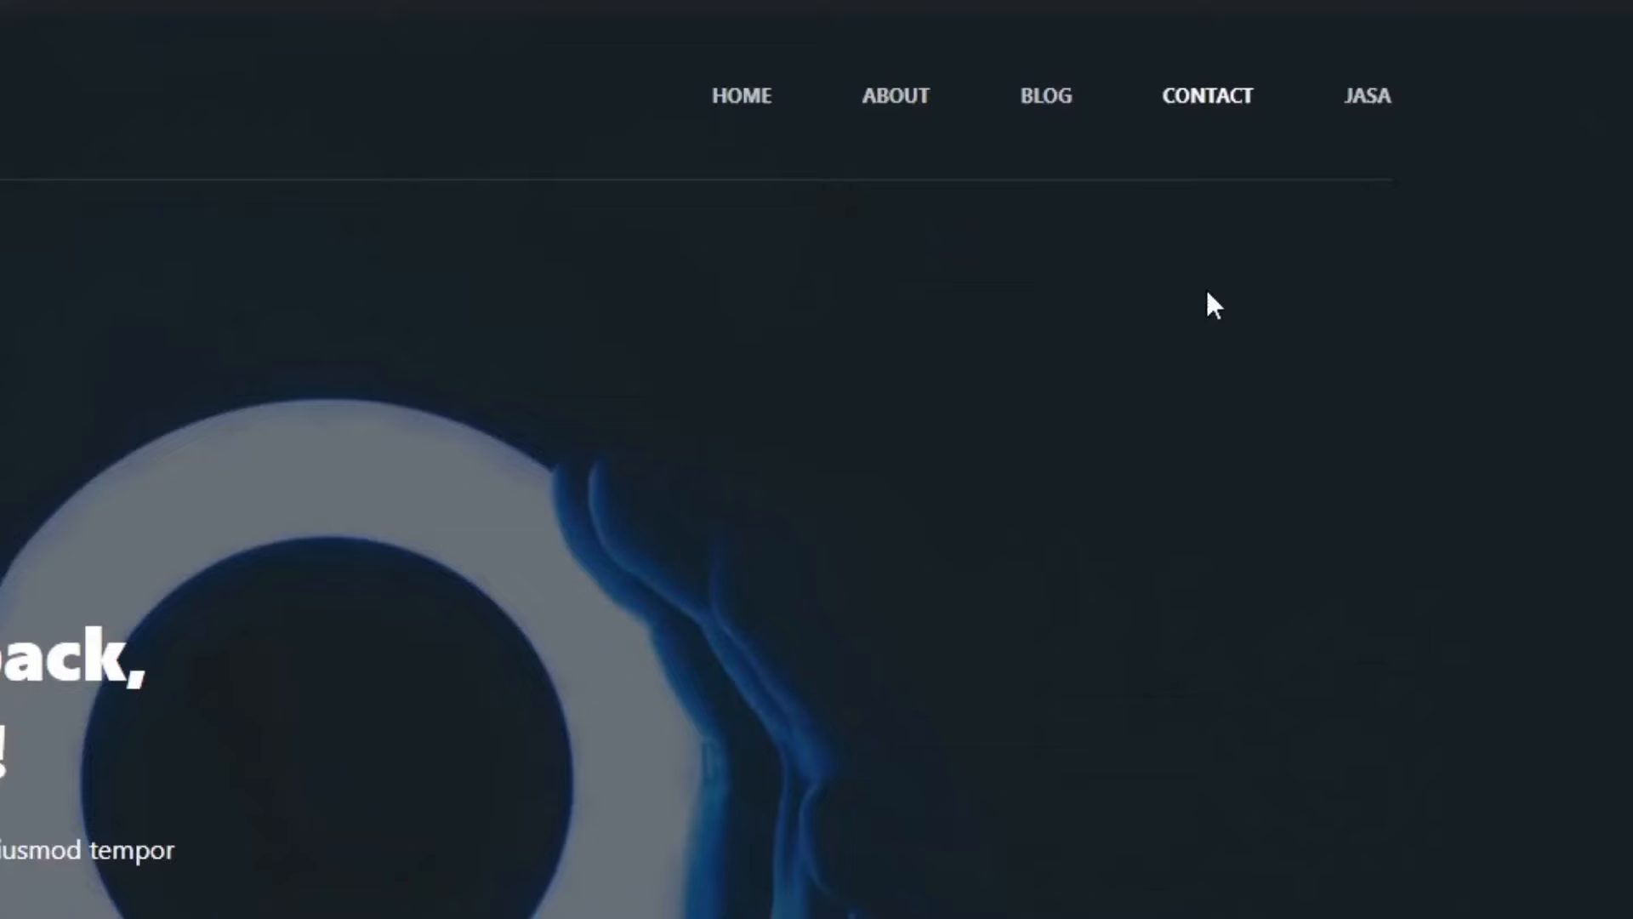
scroll(1306, 544, "down", 2)
scroll(1305, 545, "up", 4)
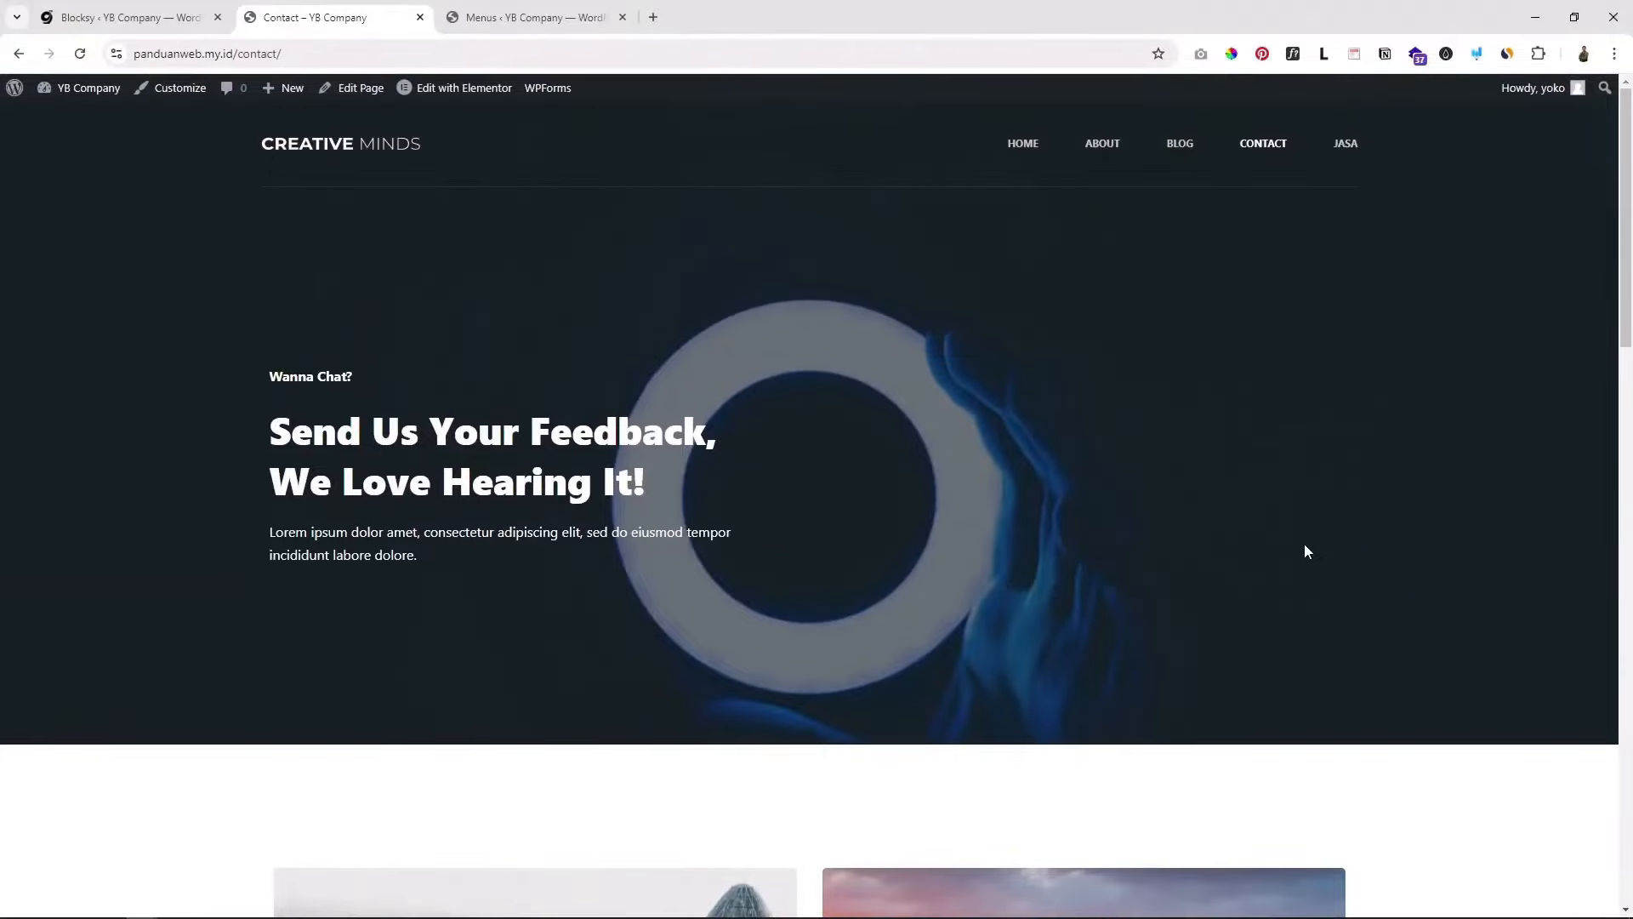
scroll(1308, 551, "down", 8)
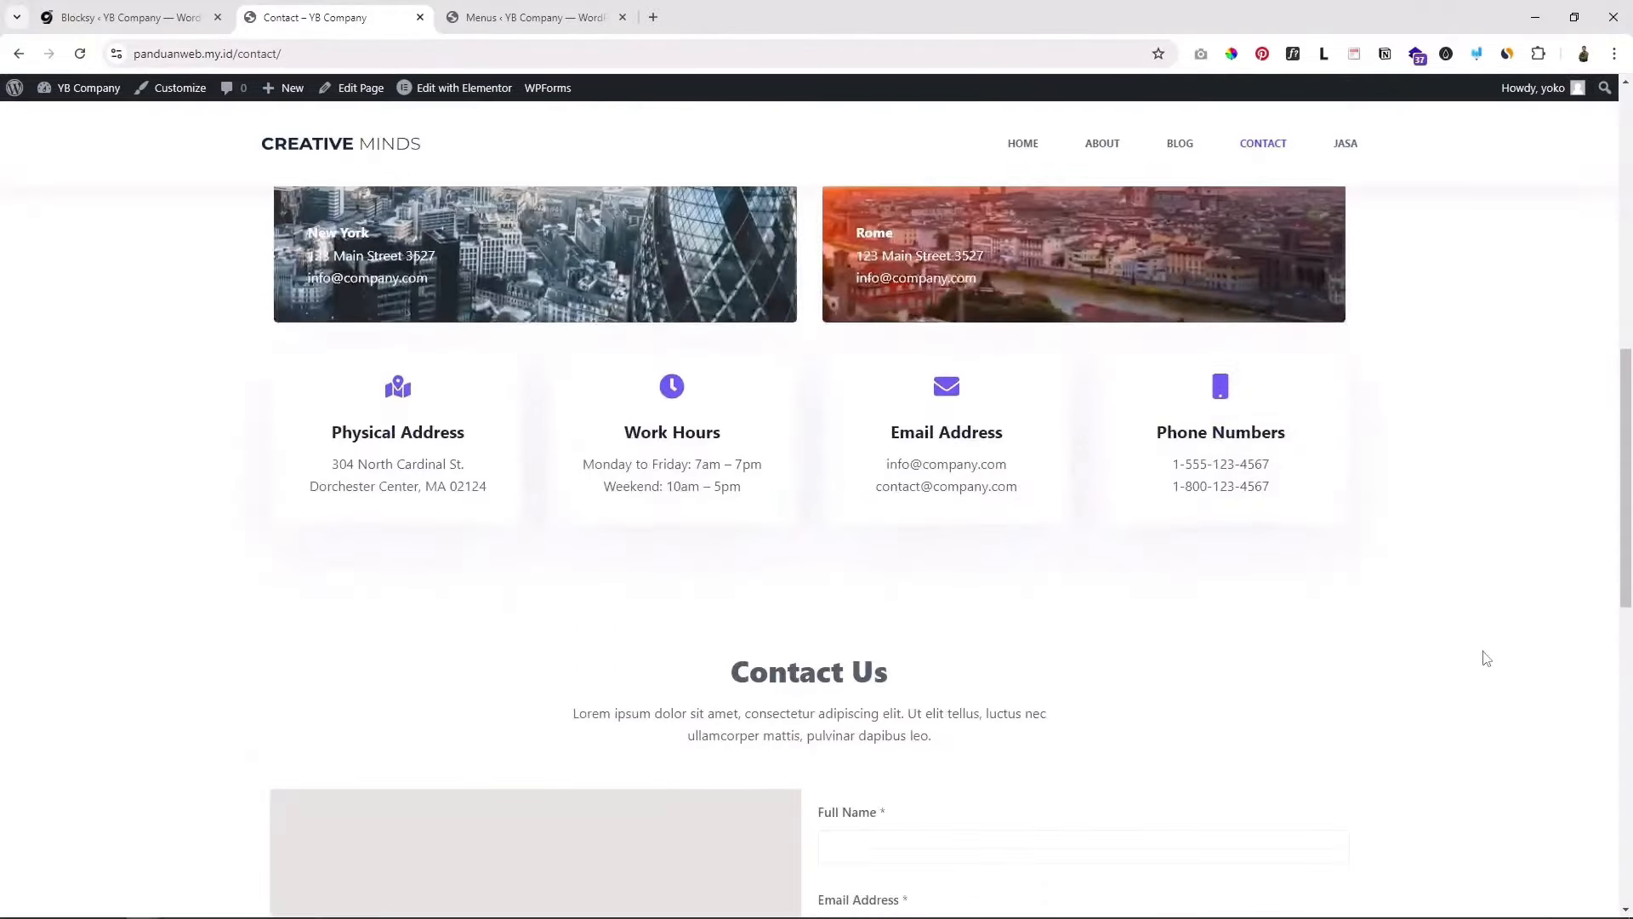
scroll(1484, 653, "down", 2)
scroll(1463, 612, "up", 10)
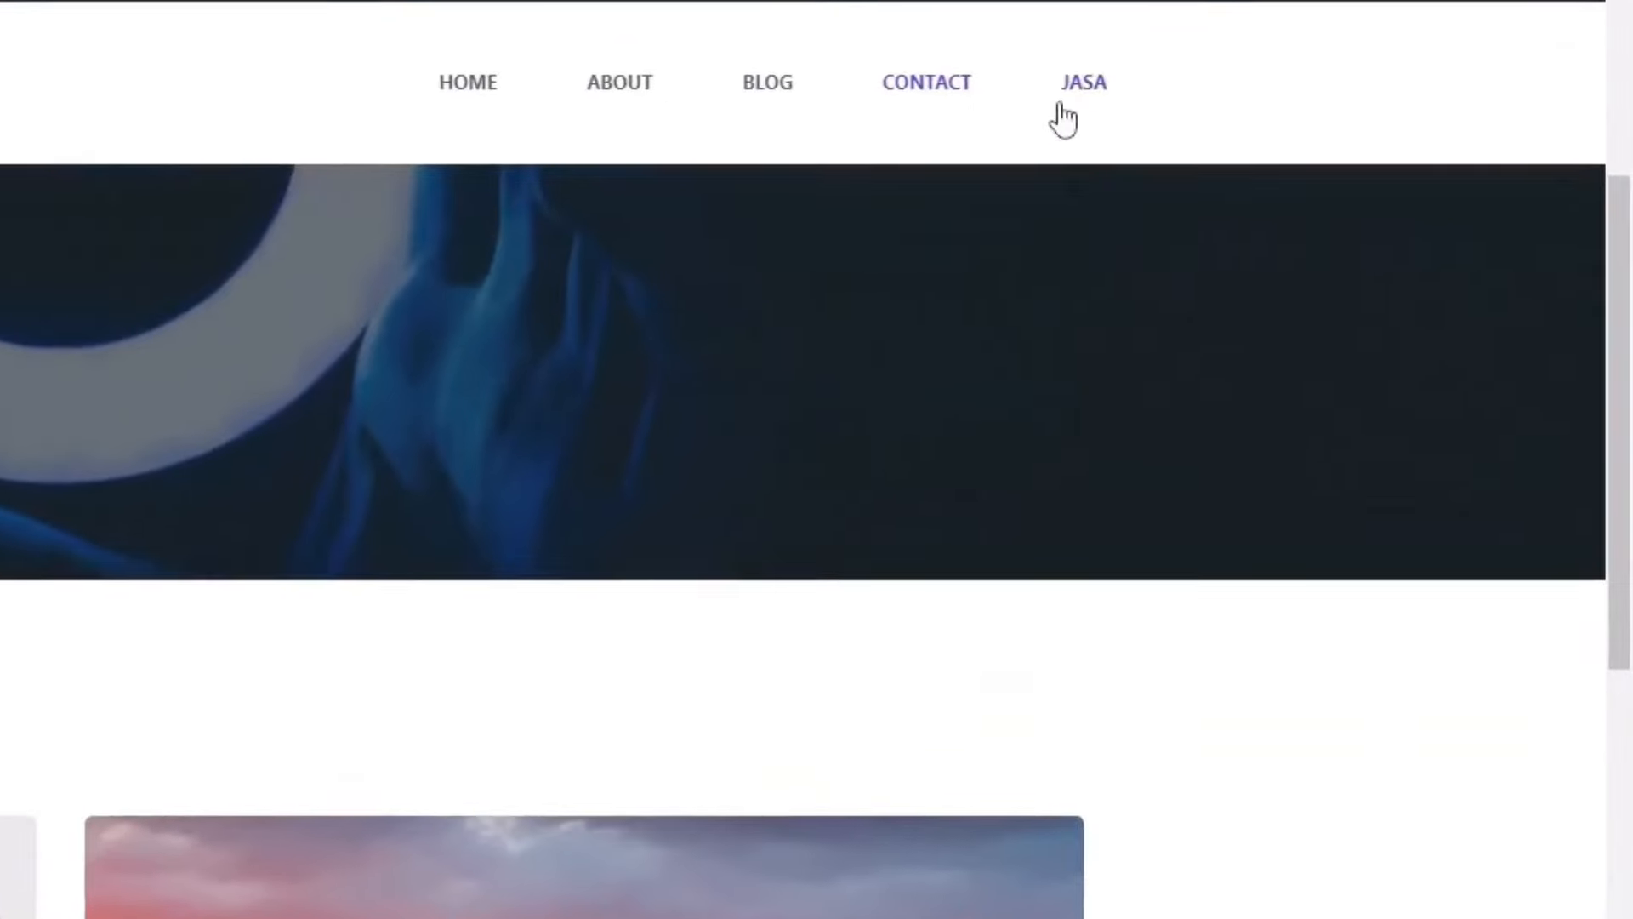
left_click(1087, 88)
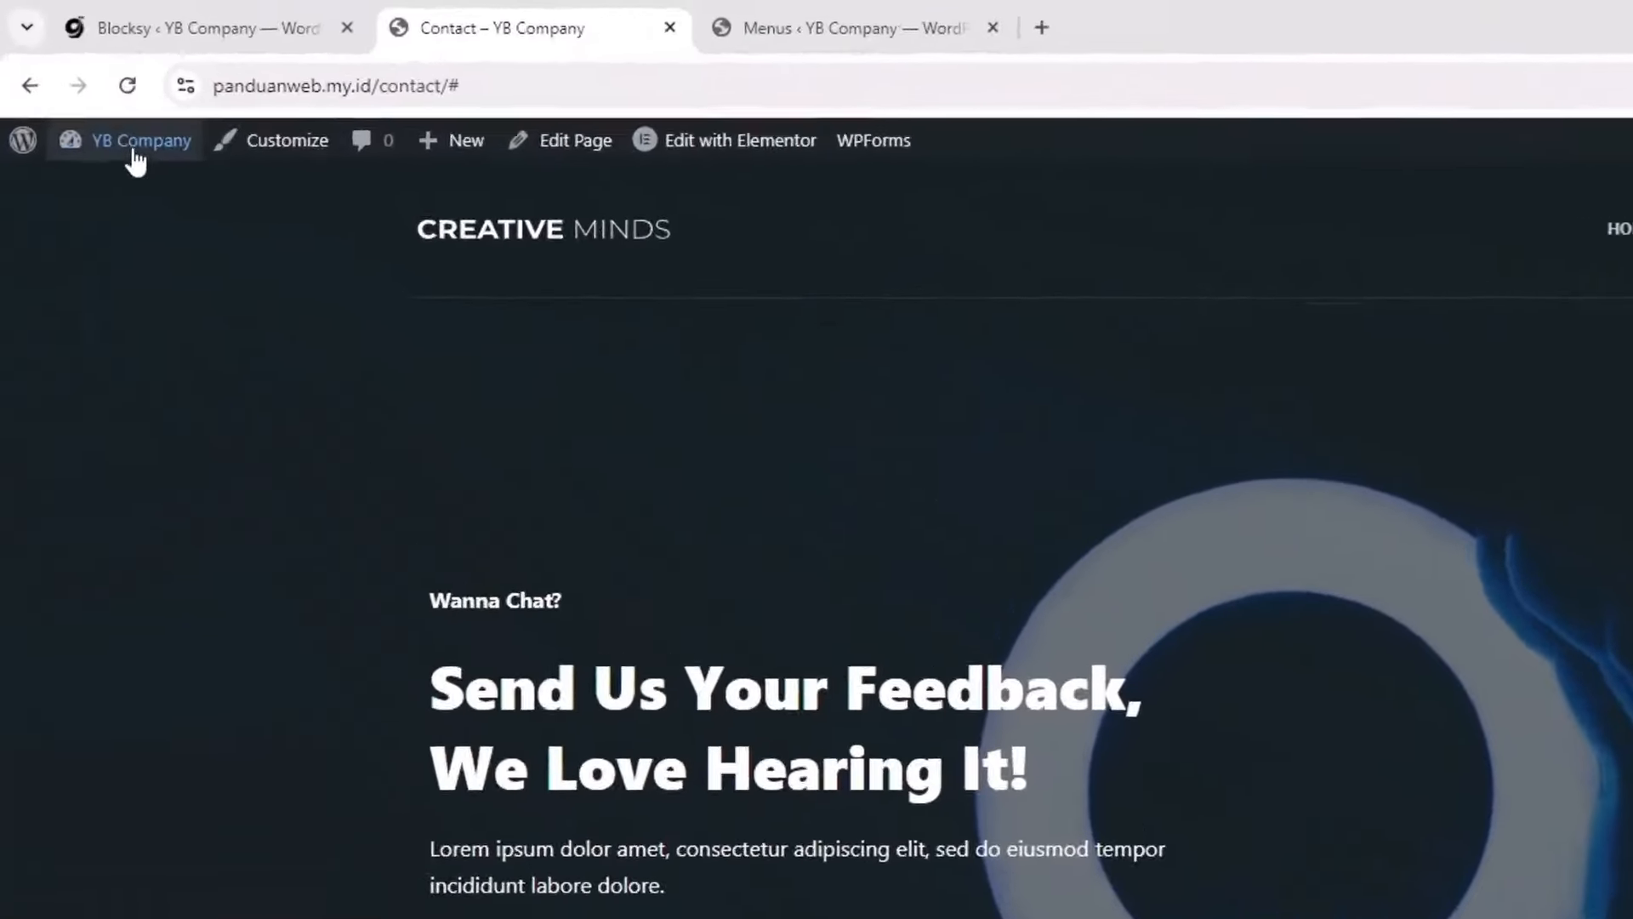
Step: Trash the three Privacy Policy drafts and Sample Page via Bulk actions > Move to Trash
mouse_move(81, 93)
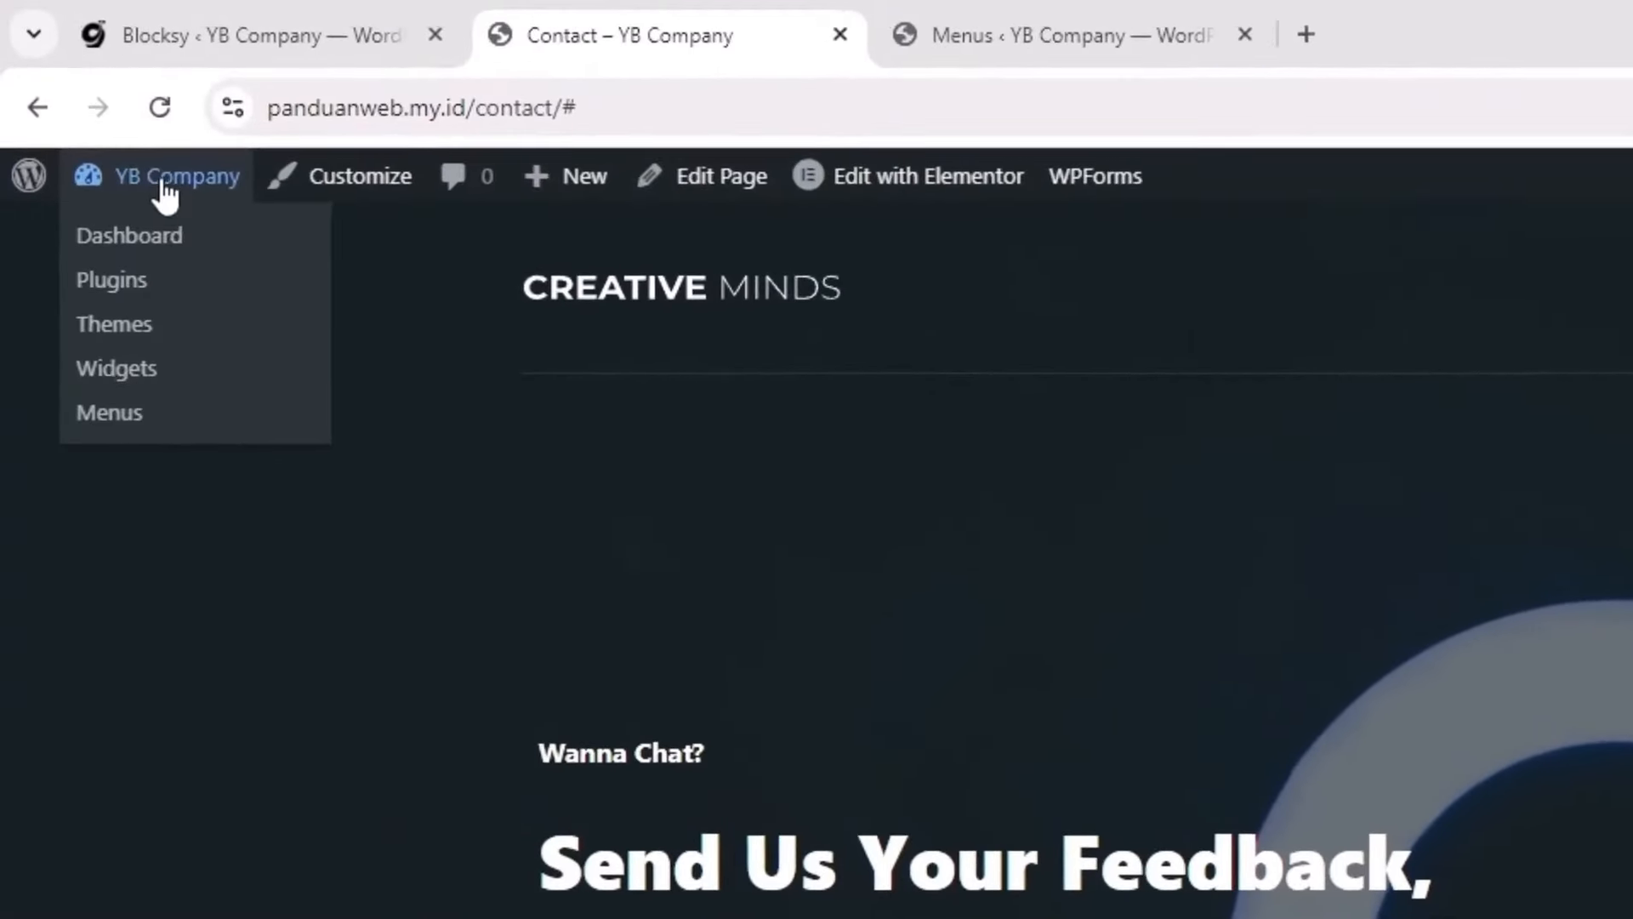
left_click(167, 238)
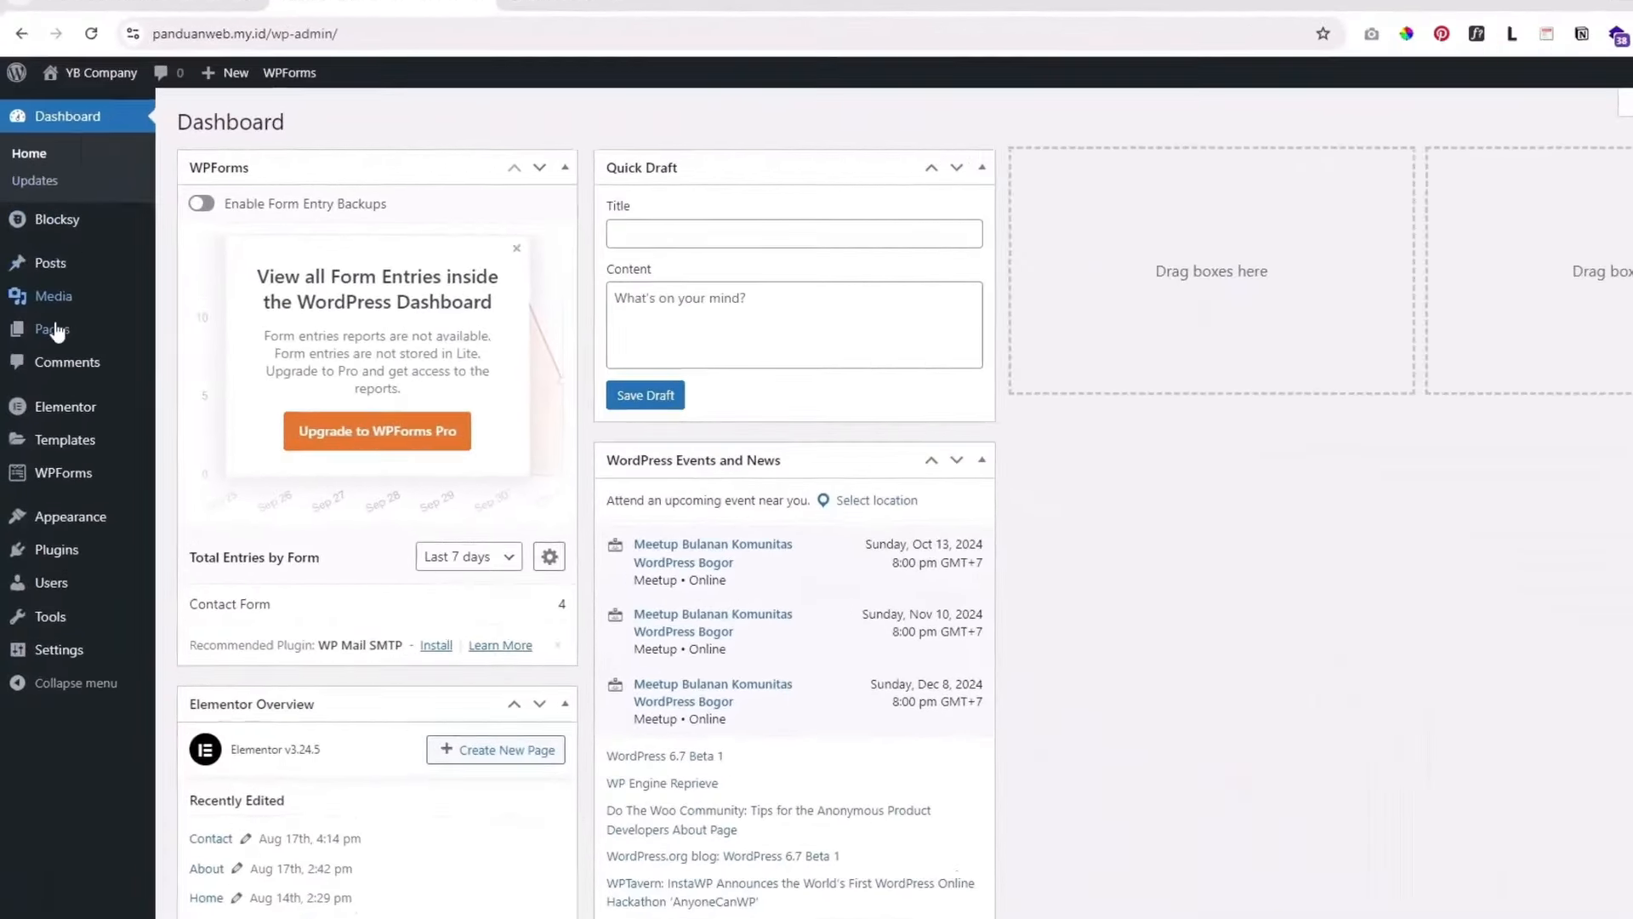
mouse_move(46, 318)
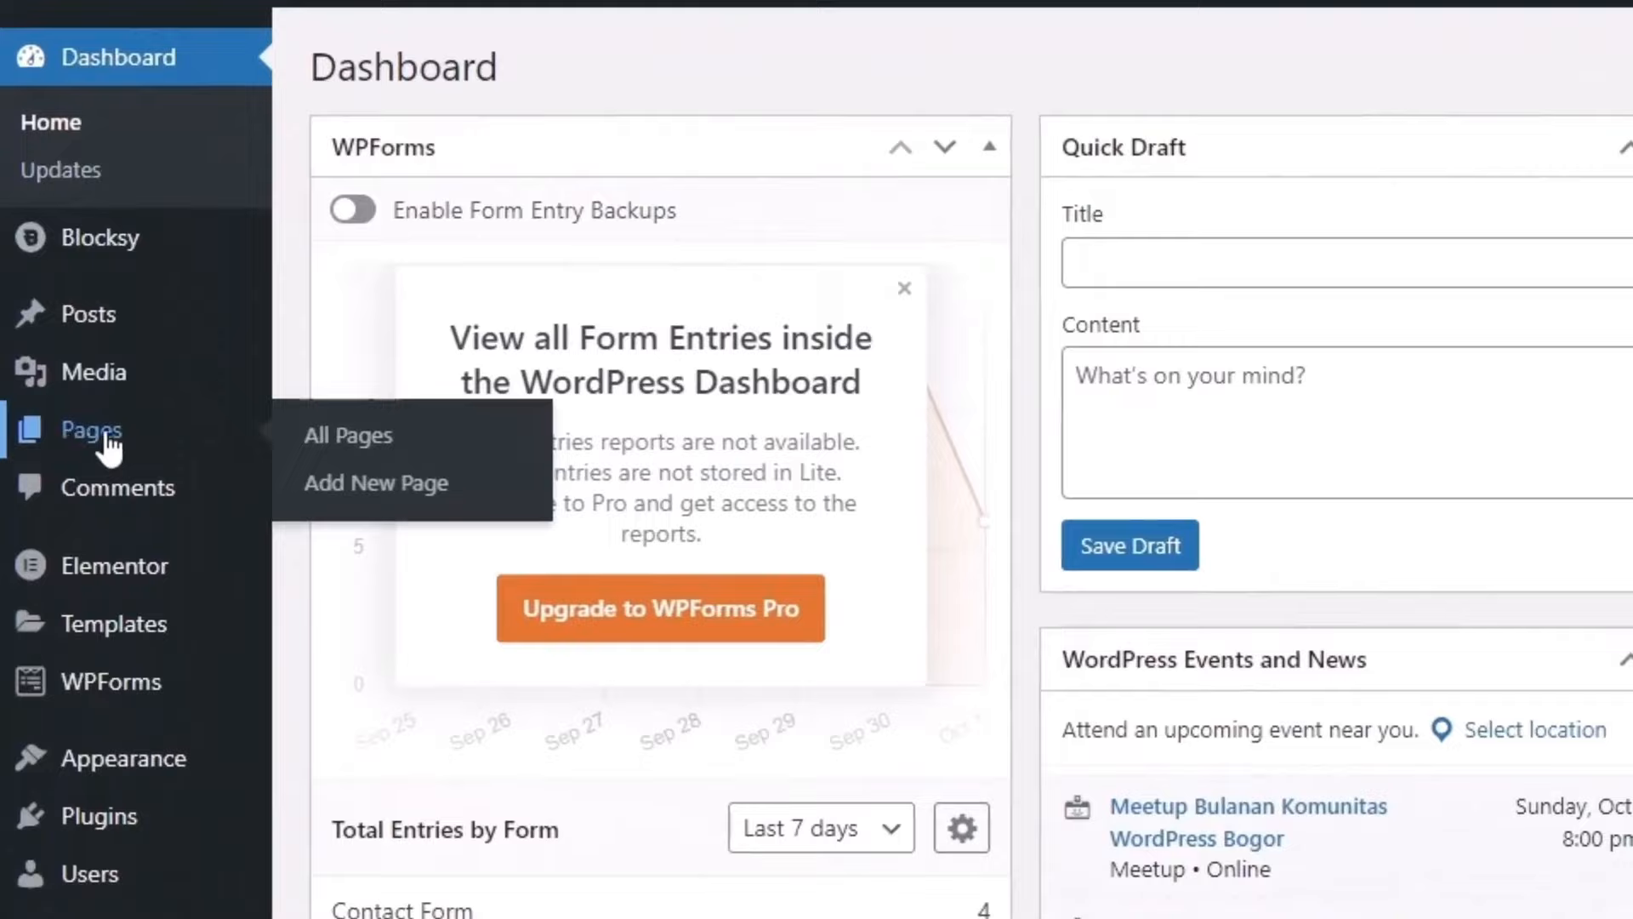
left_click(90, 434)
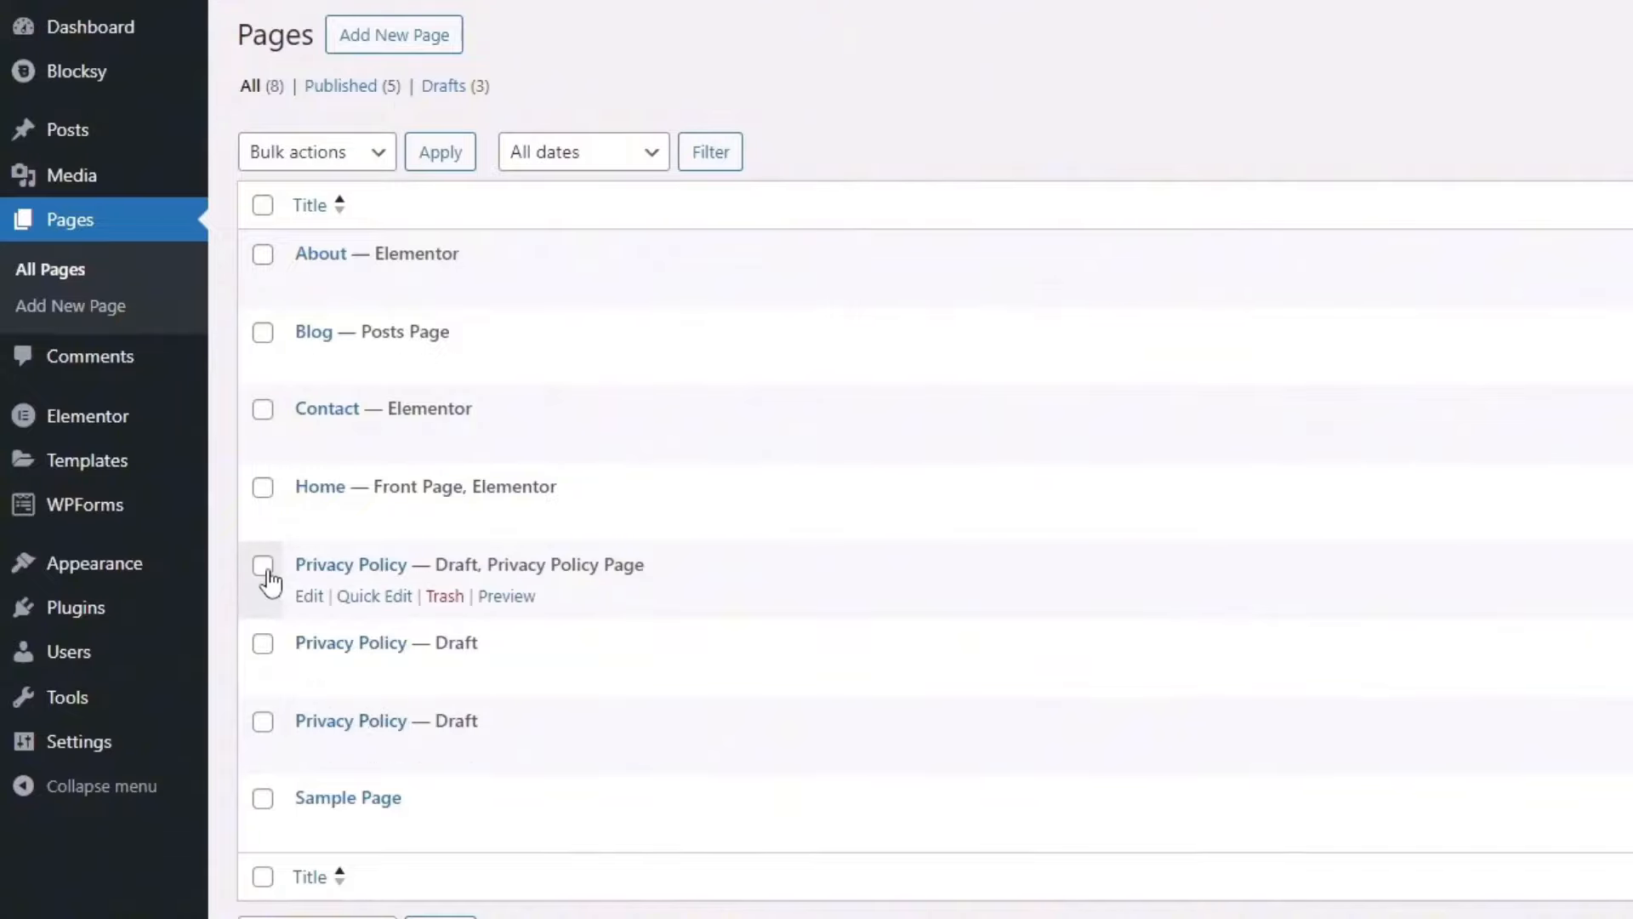
left_click(263, 644)
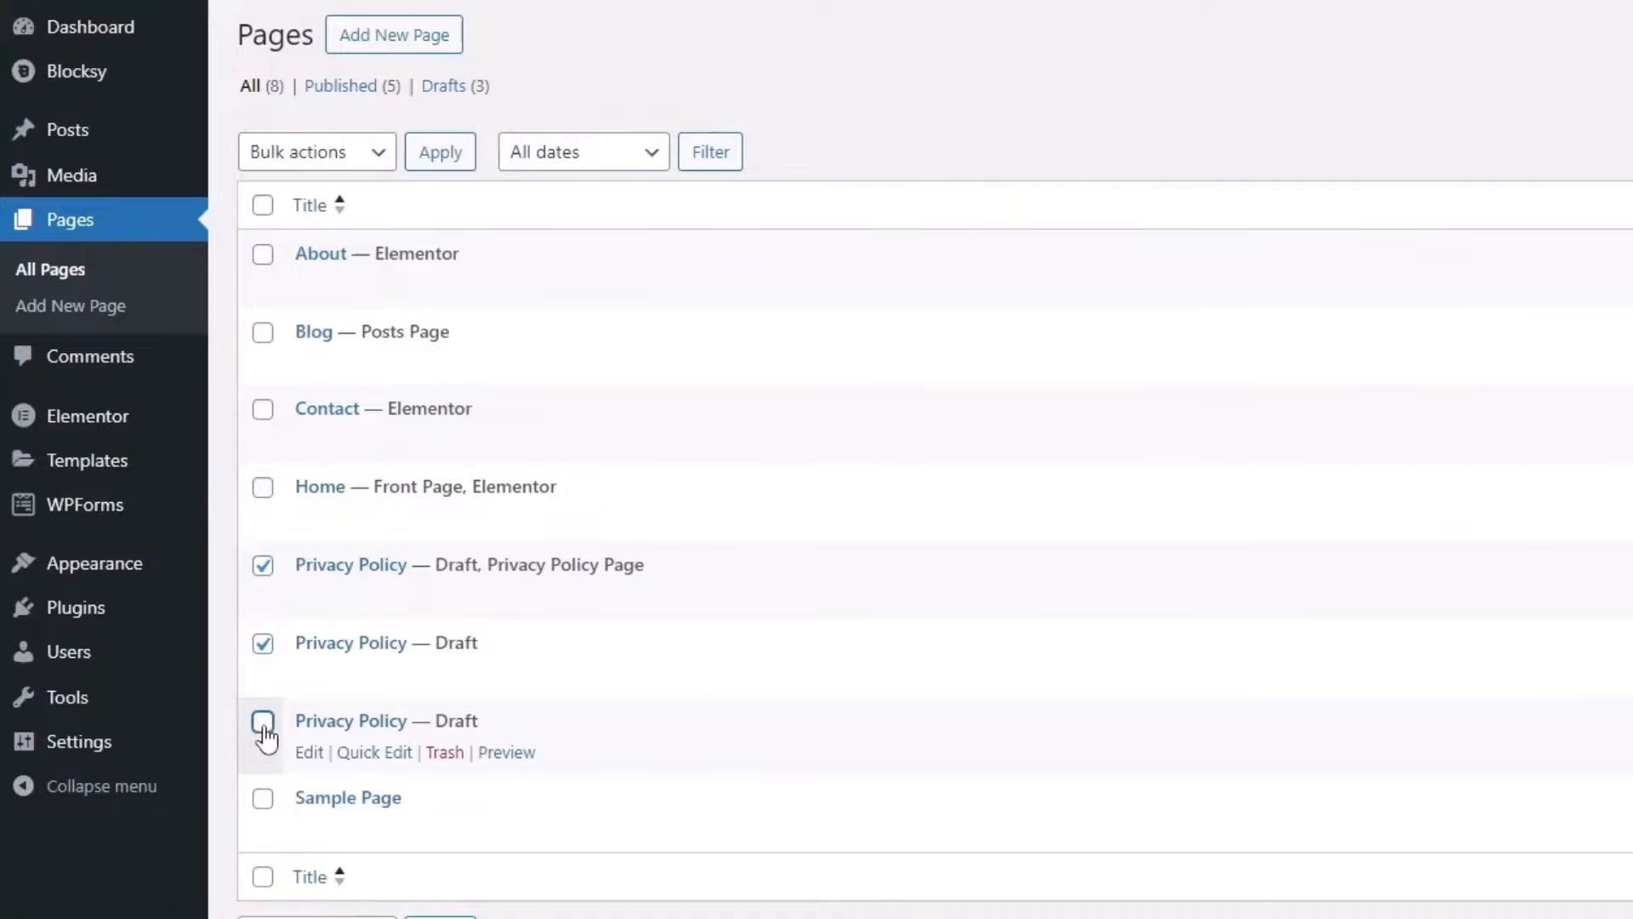
left_click(263, 723)
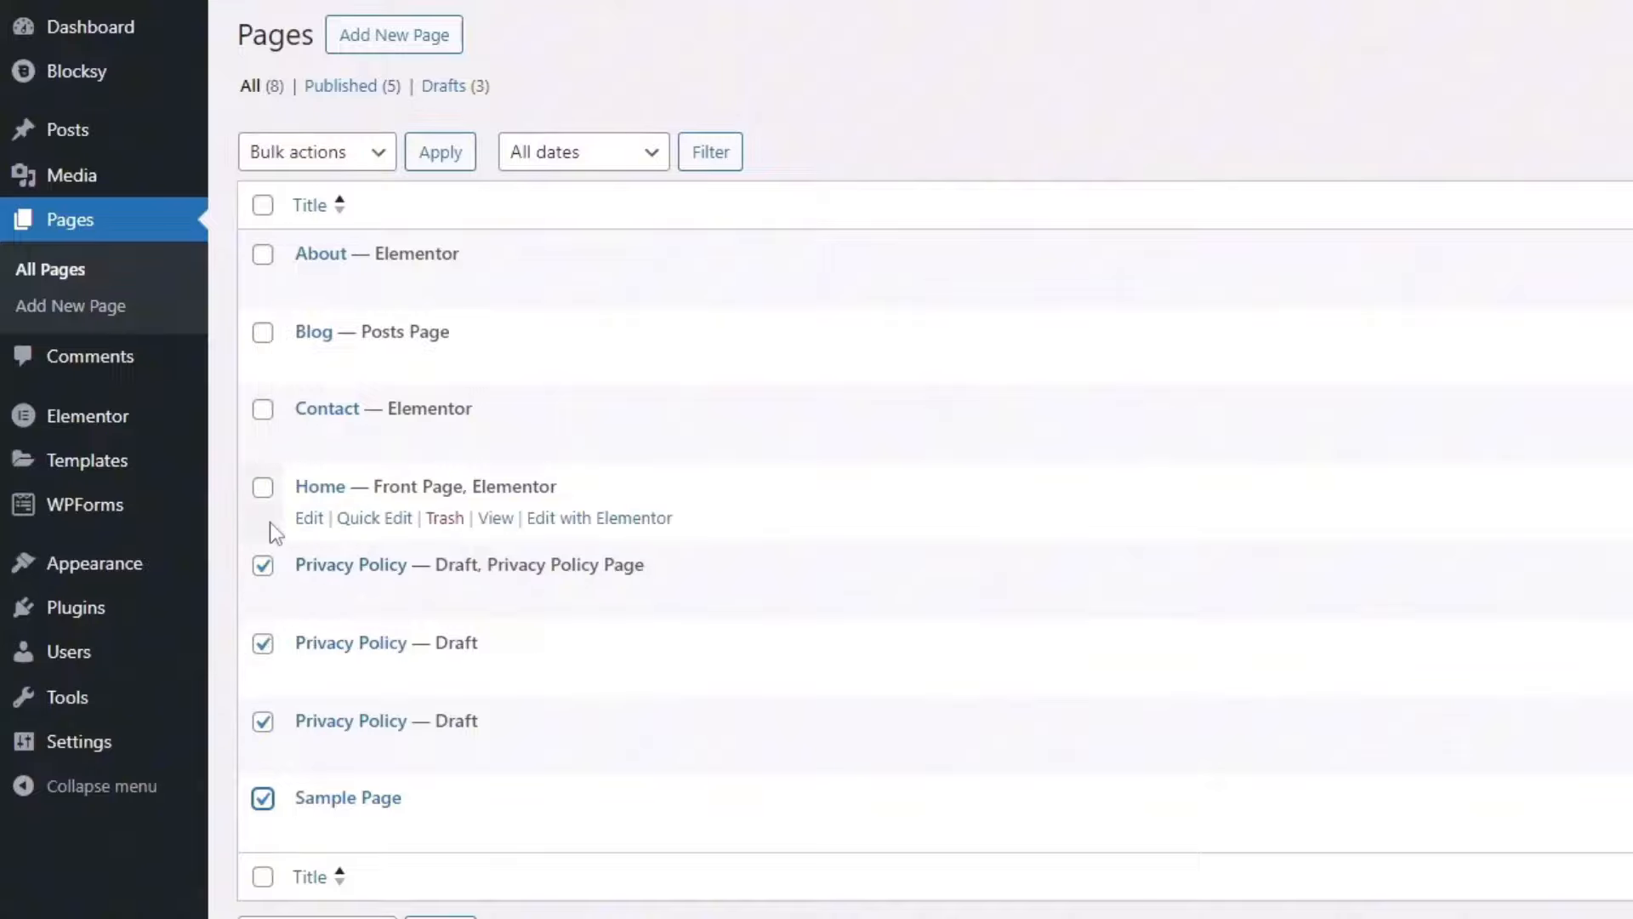
left_click(317, 917)
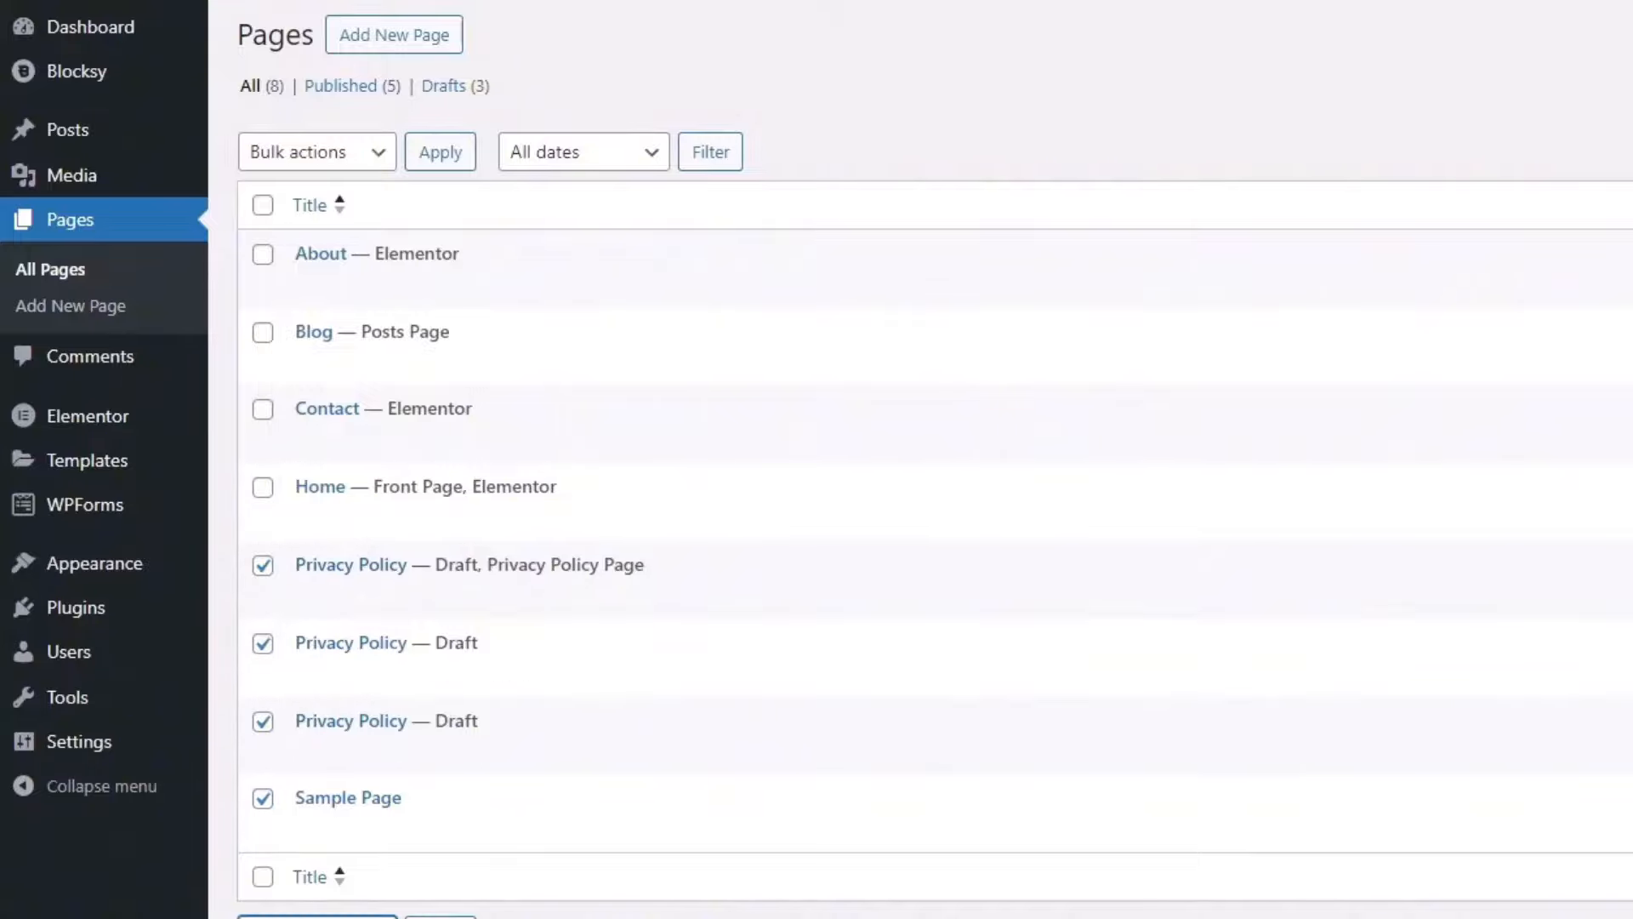
left_click(381, 754)
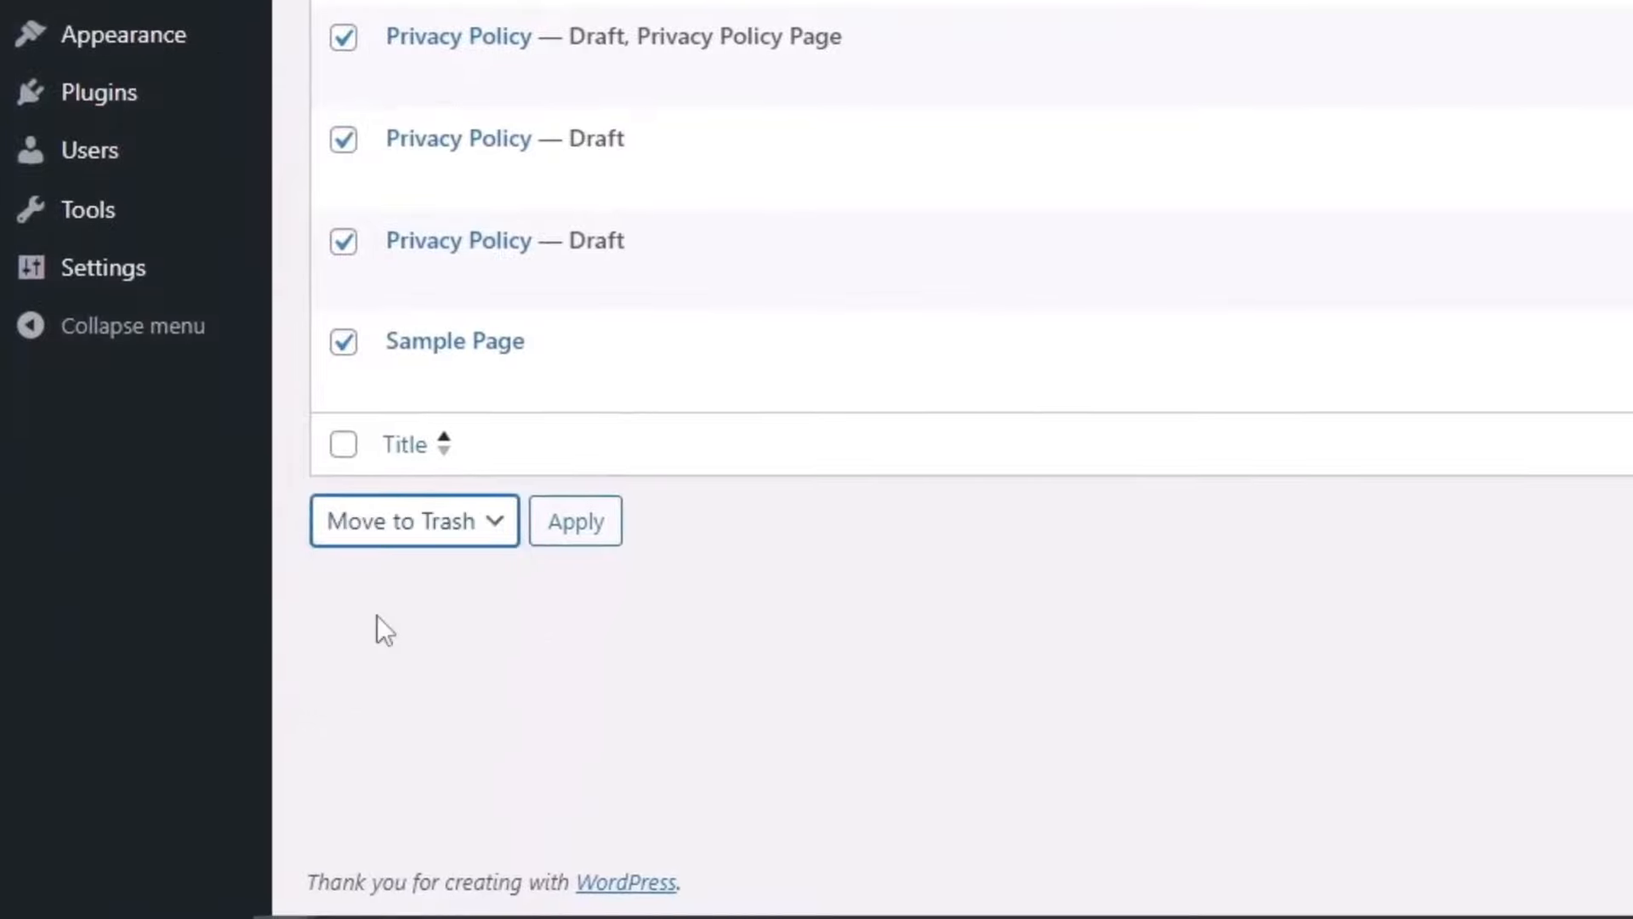
left_click(562, 531)
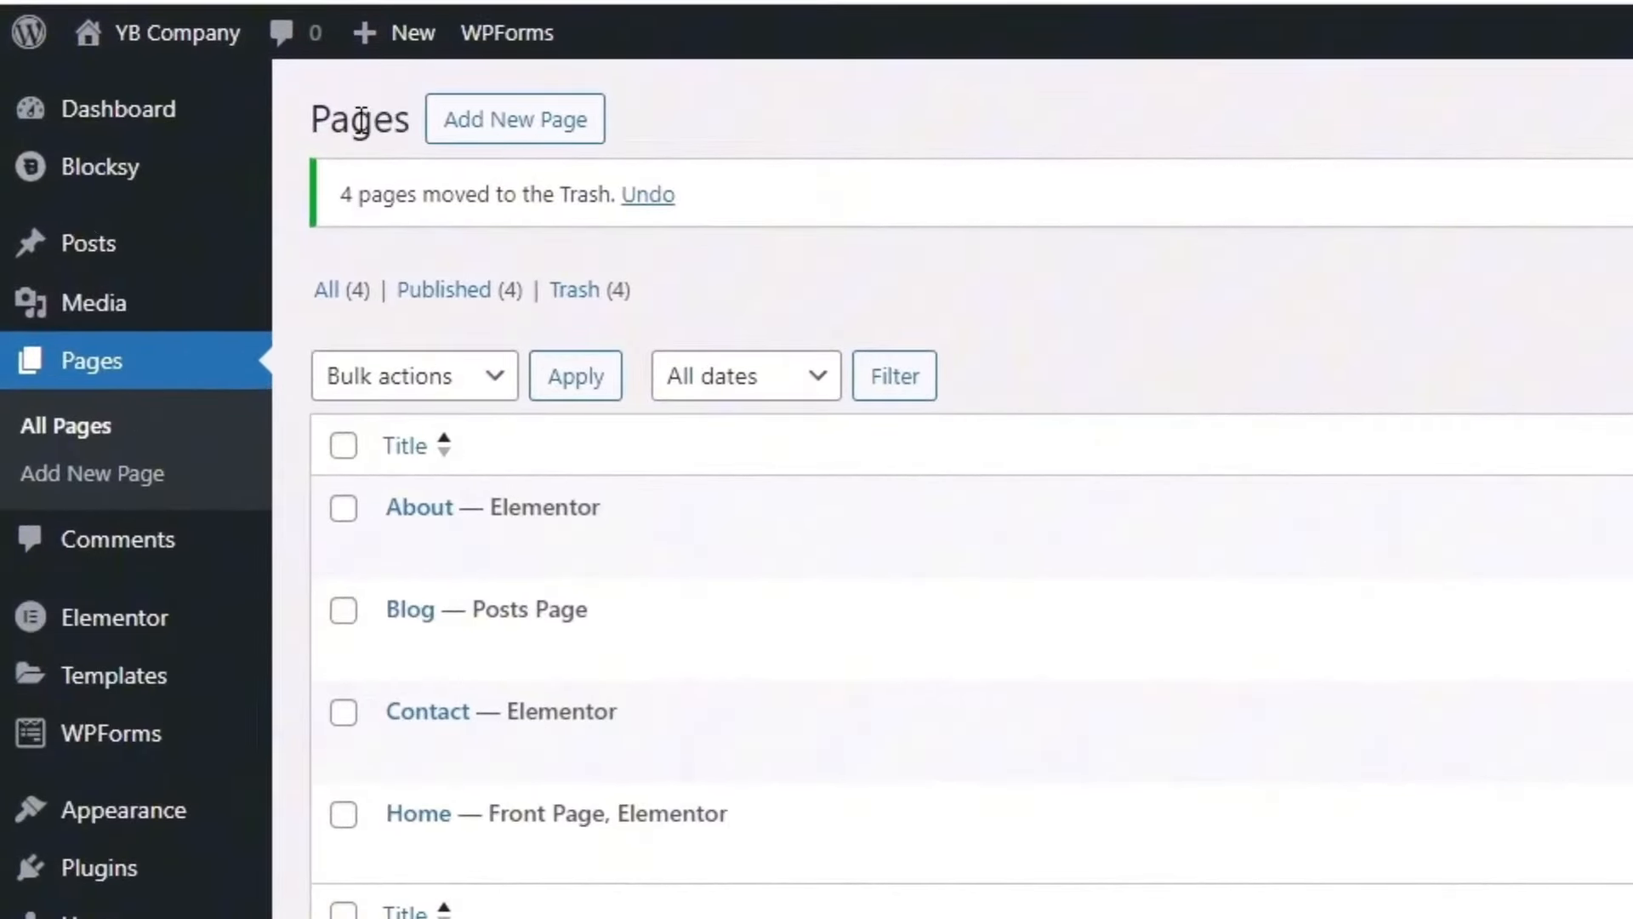
Step: Create a blank page titled 'Jasa' and publish it
left_click_drag(361, 122, 332, 122)
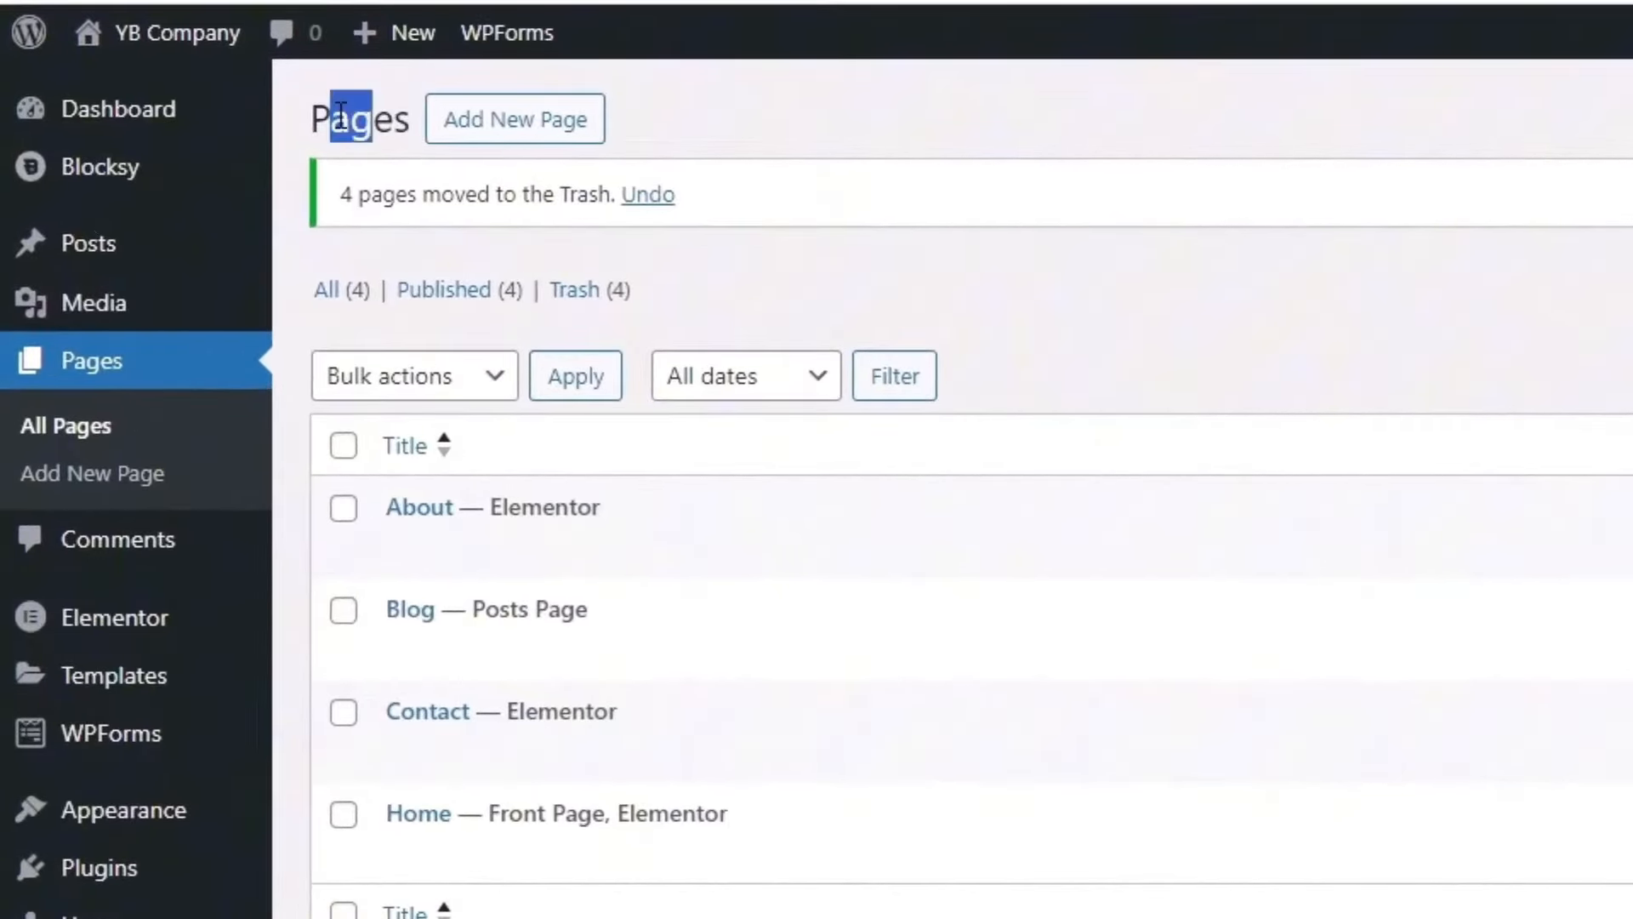
left_click(515, 123)
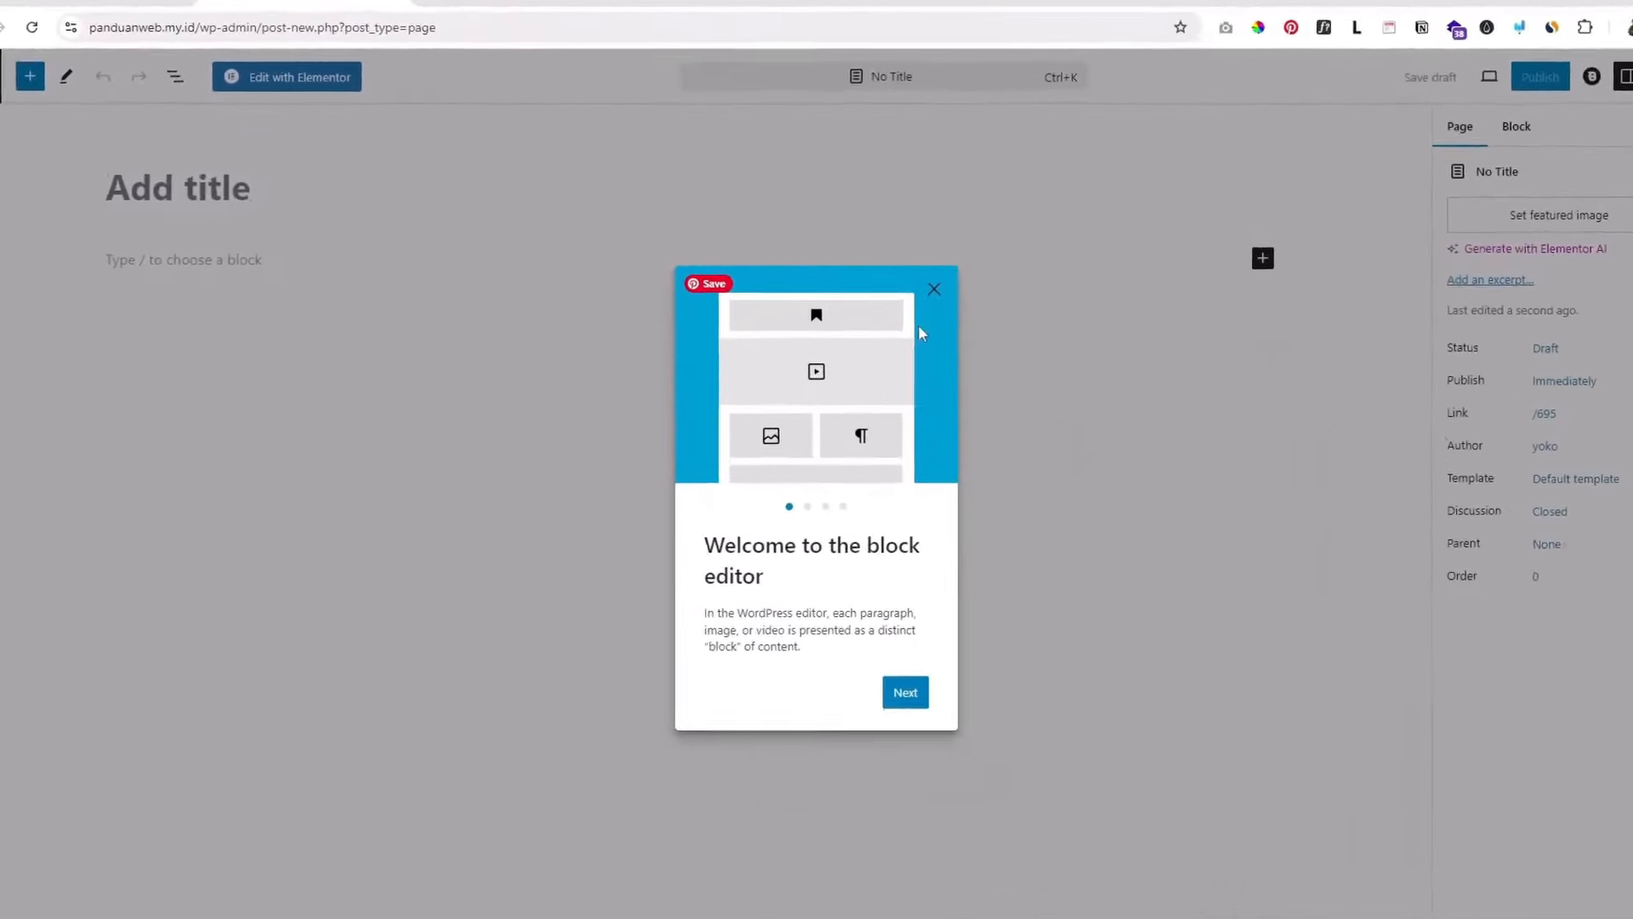
left_click(934, 290)
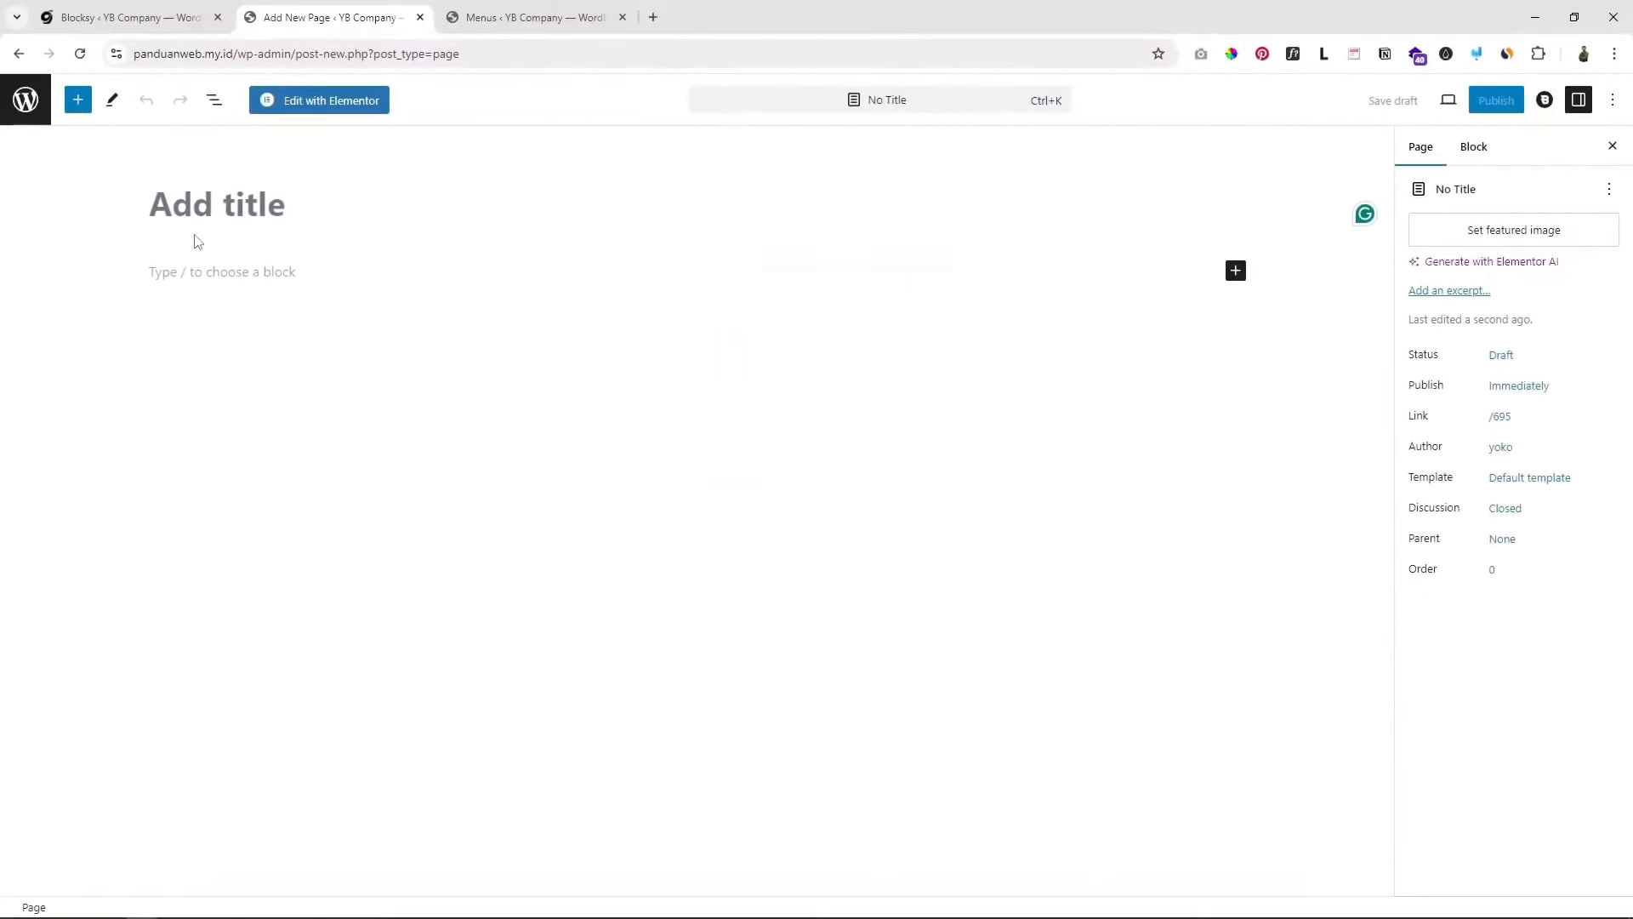
type("Jasa")
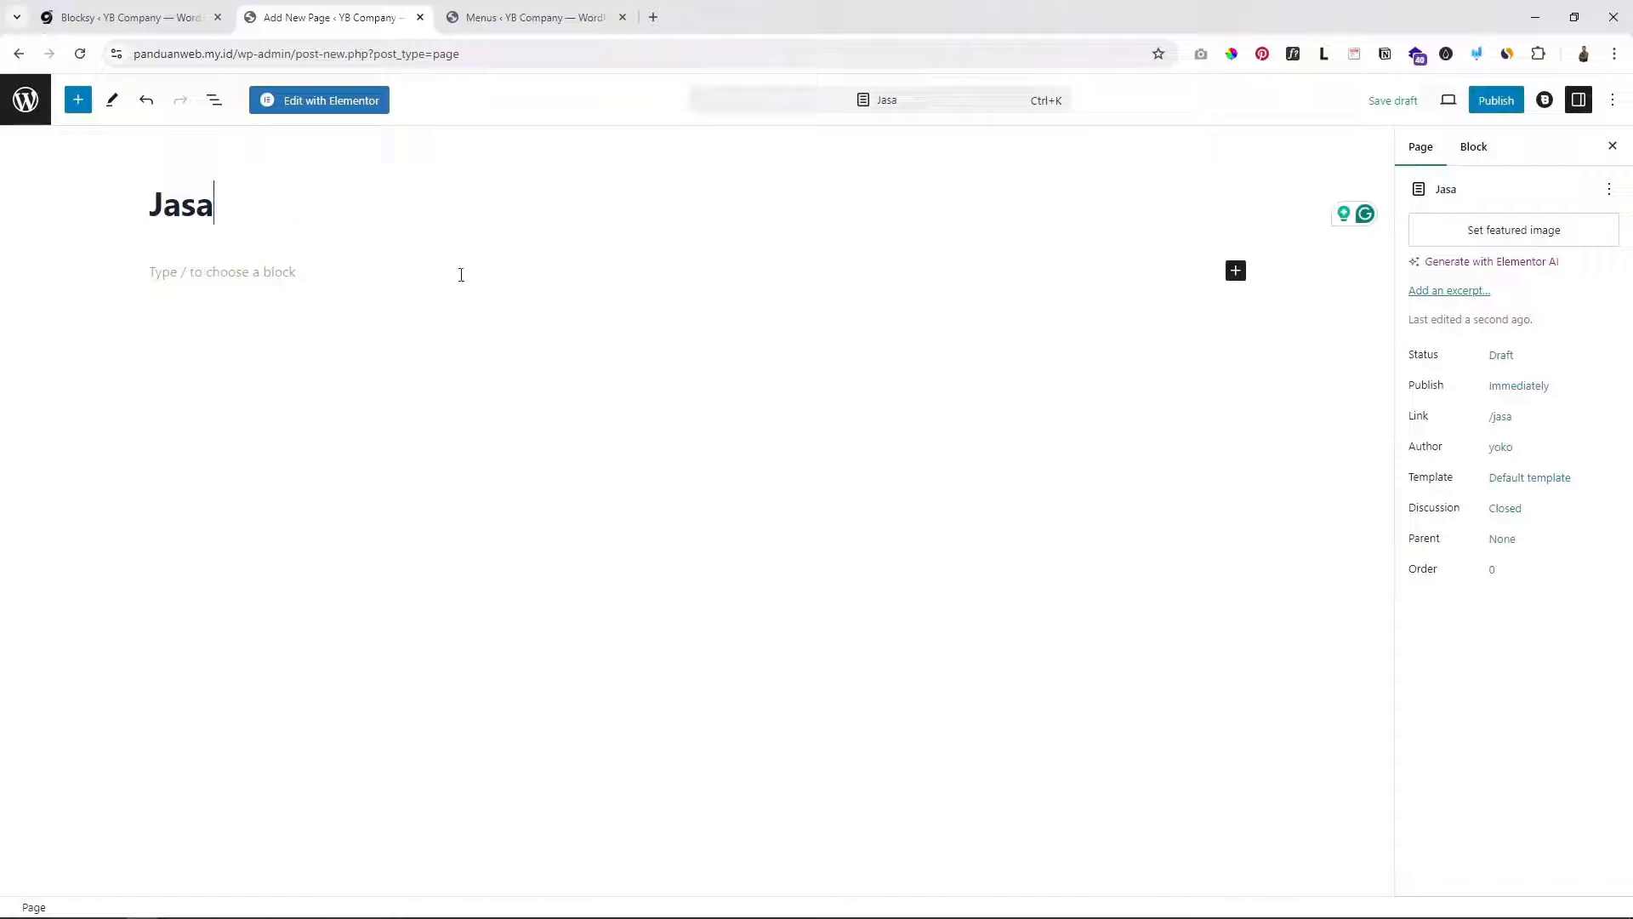
left_click(1497, 100)
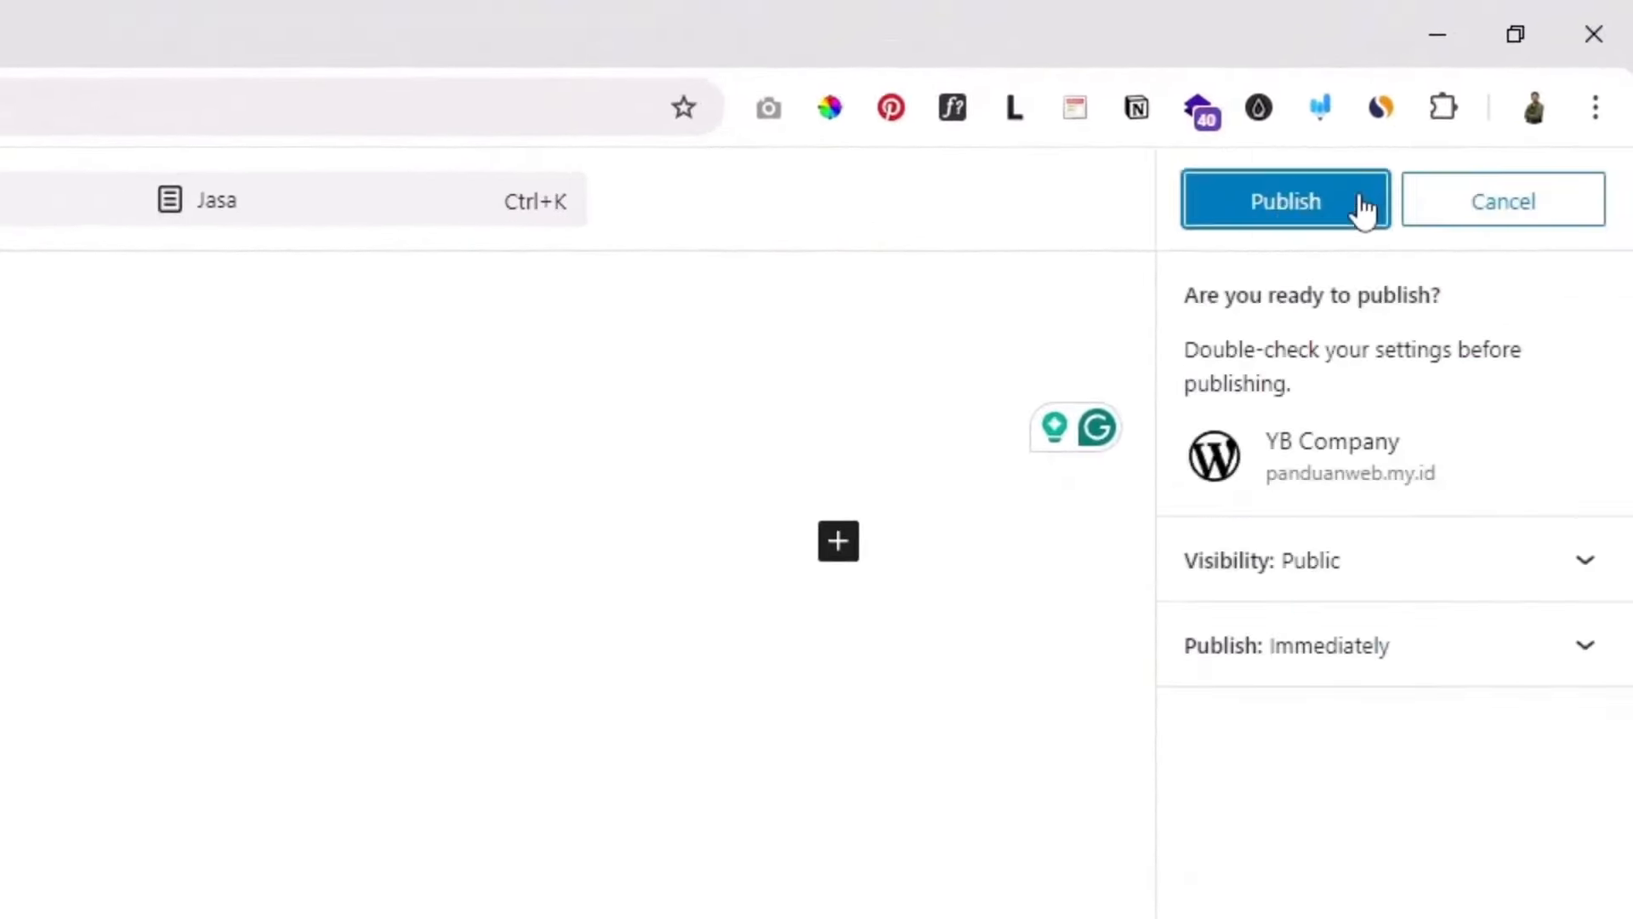
left_click(1306, 204)
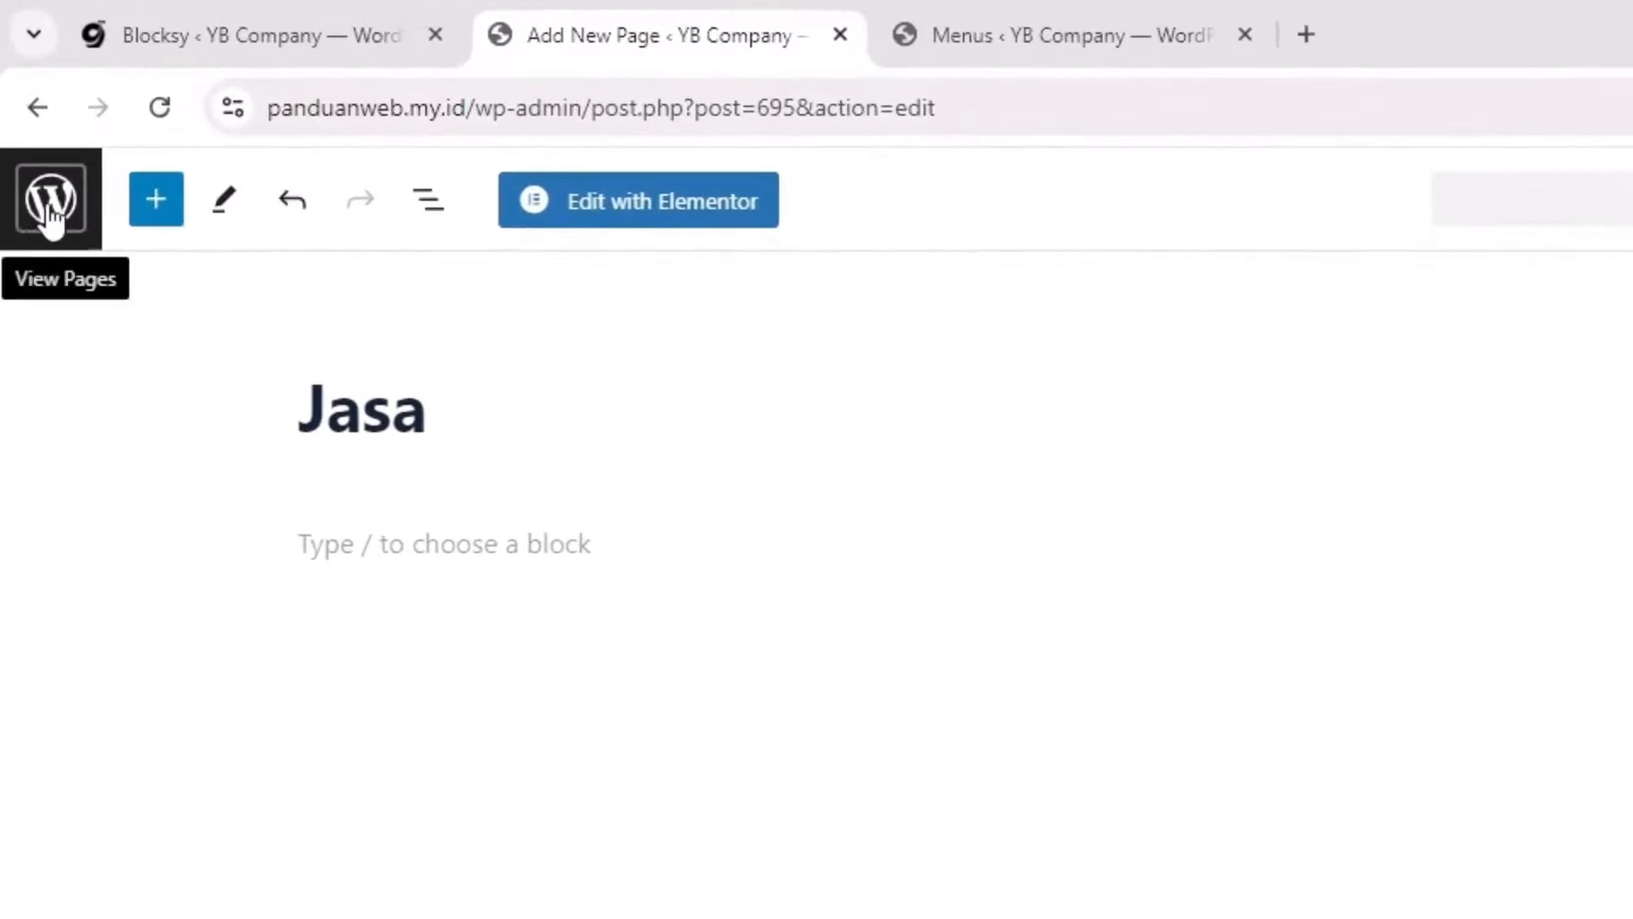
Step: View the live Jasa page in a new tab, then close it and return to Pages
left_click(60, 209)
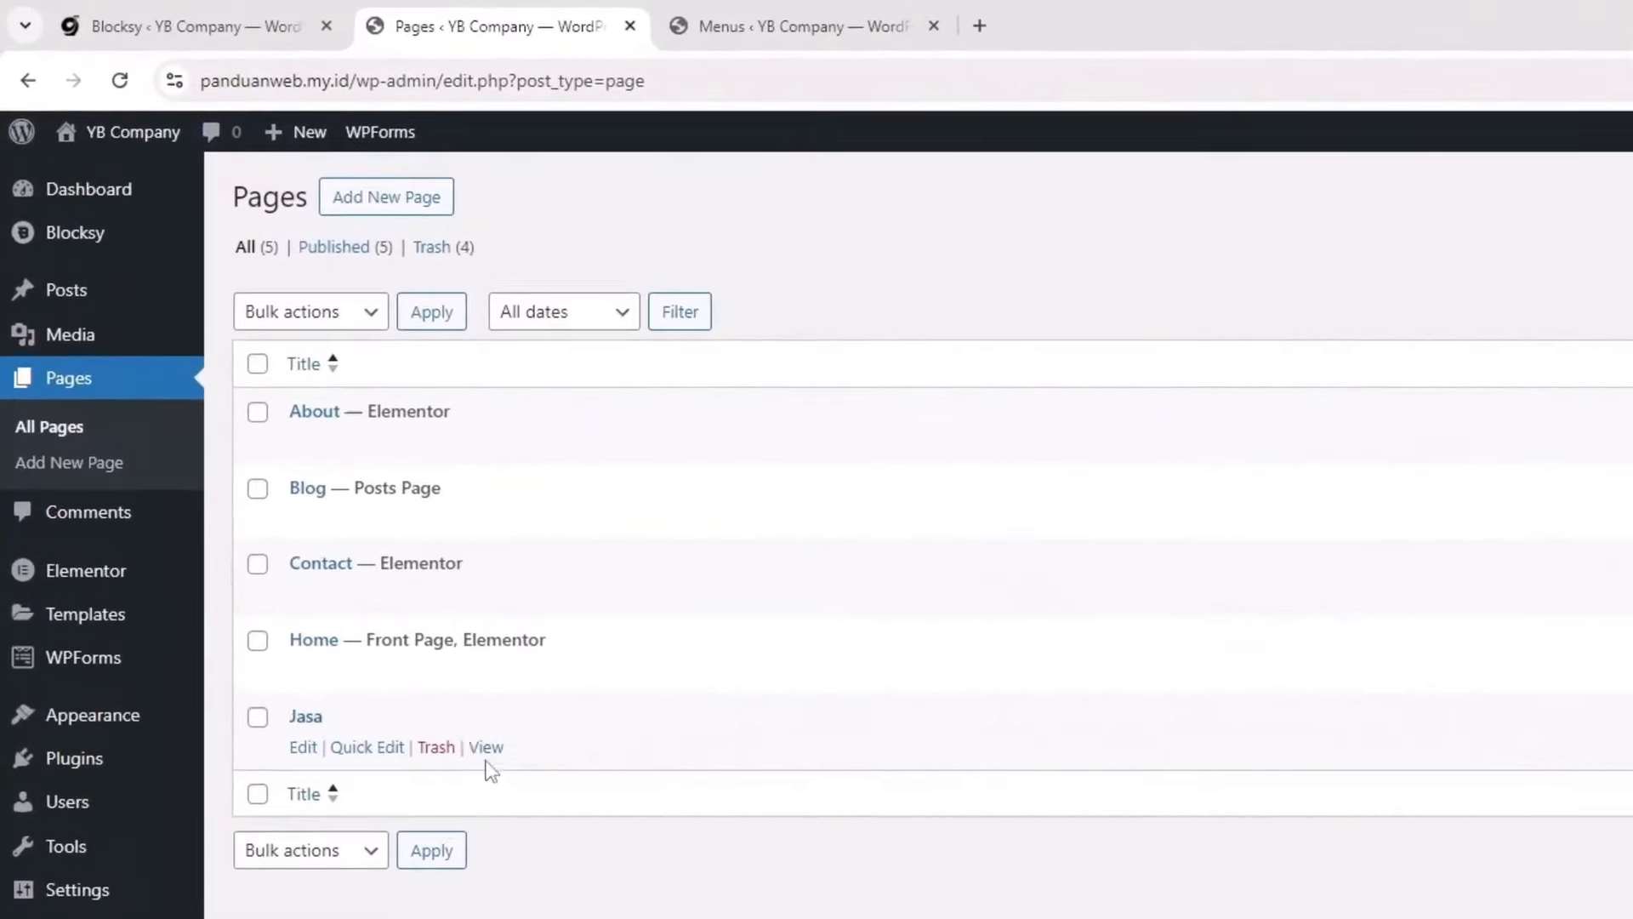
right_click(486, 753)
left_click(565, 778)
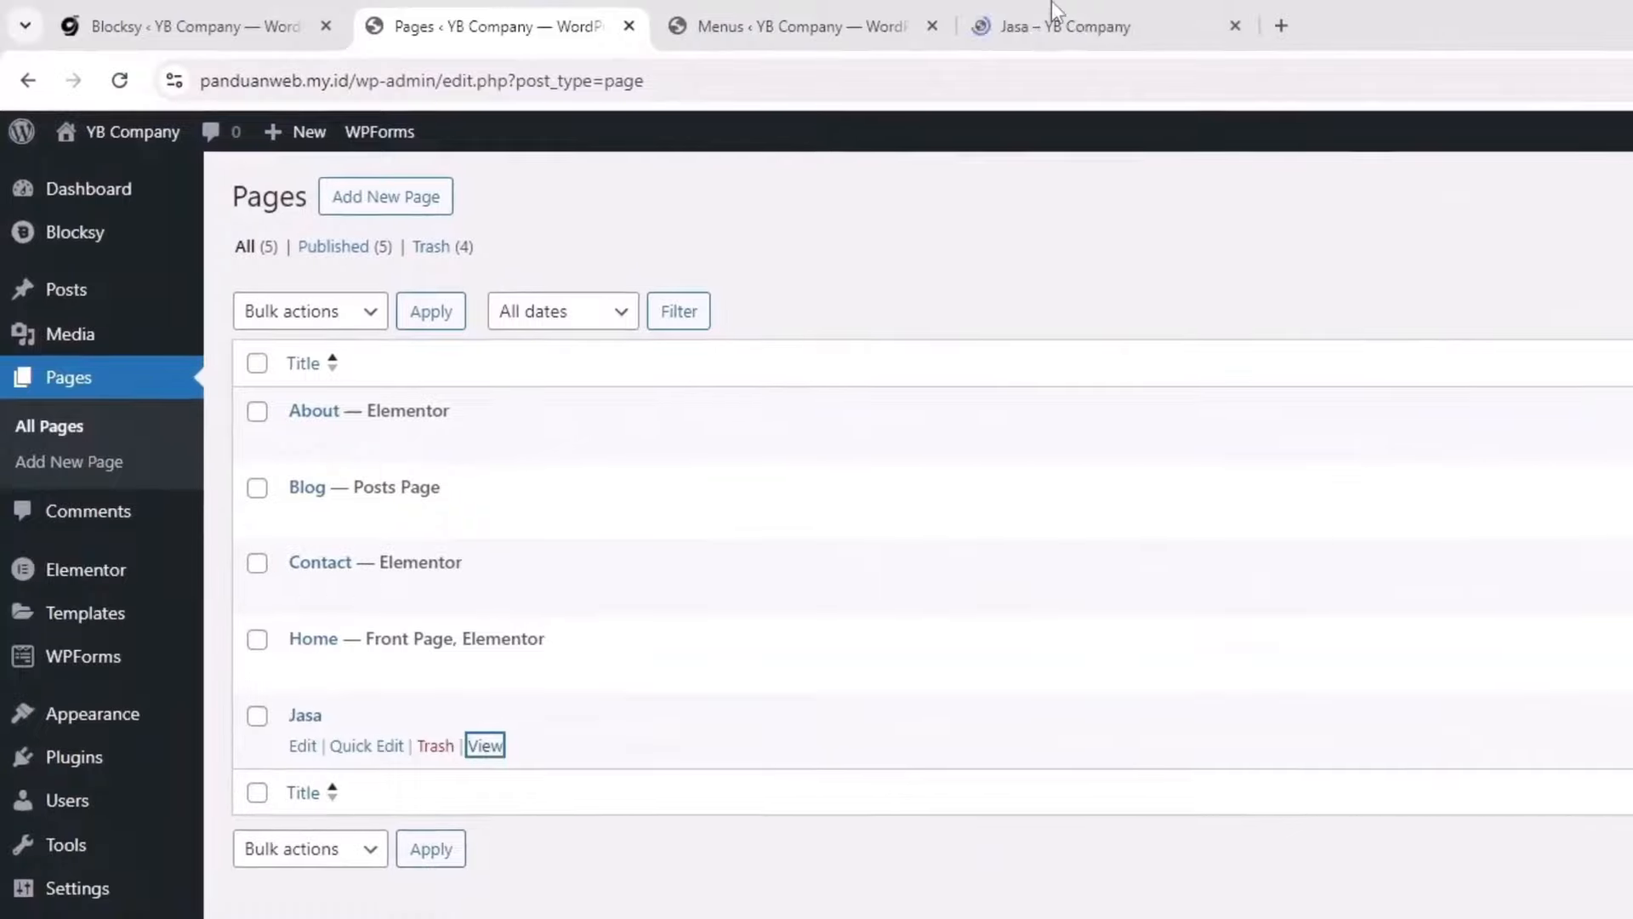
left_click(903, 10)
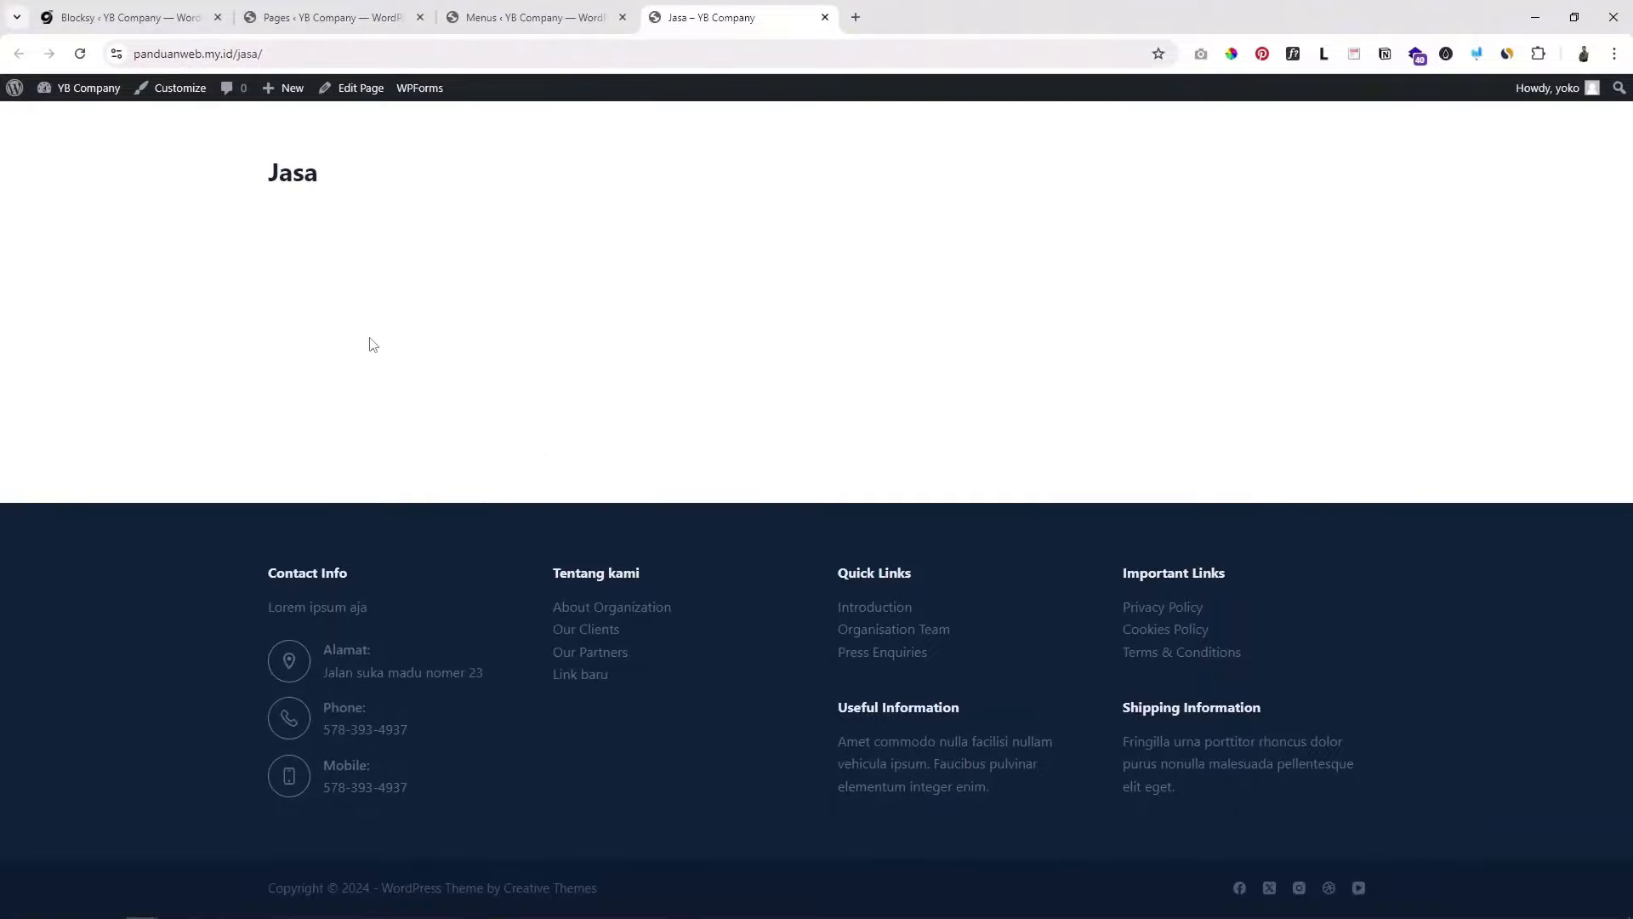
left_click(318, 18)
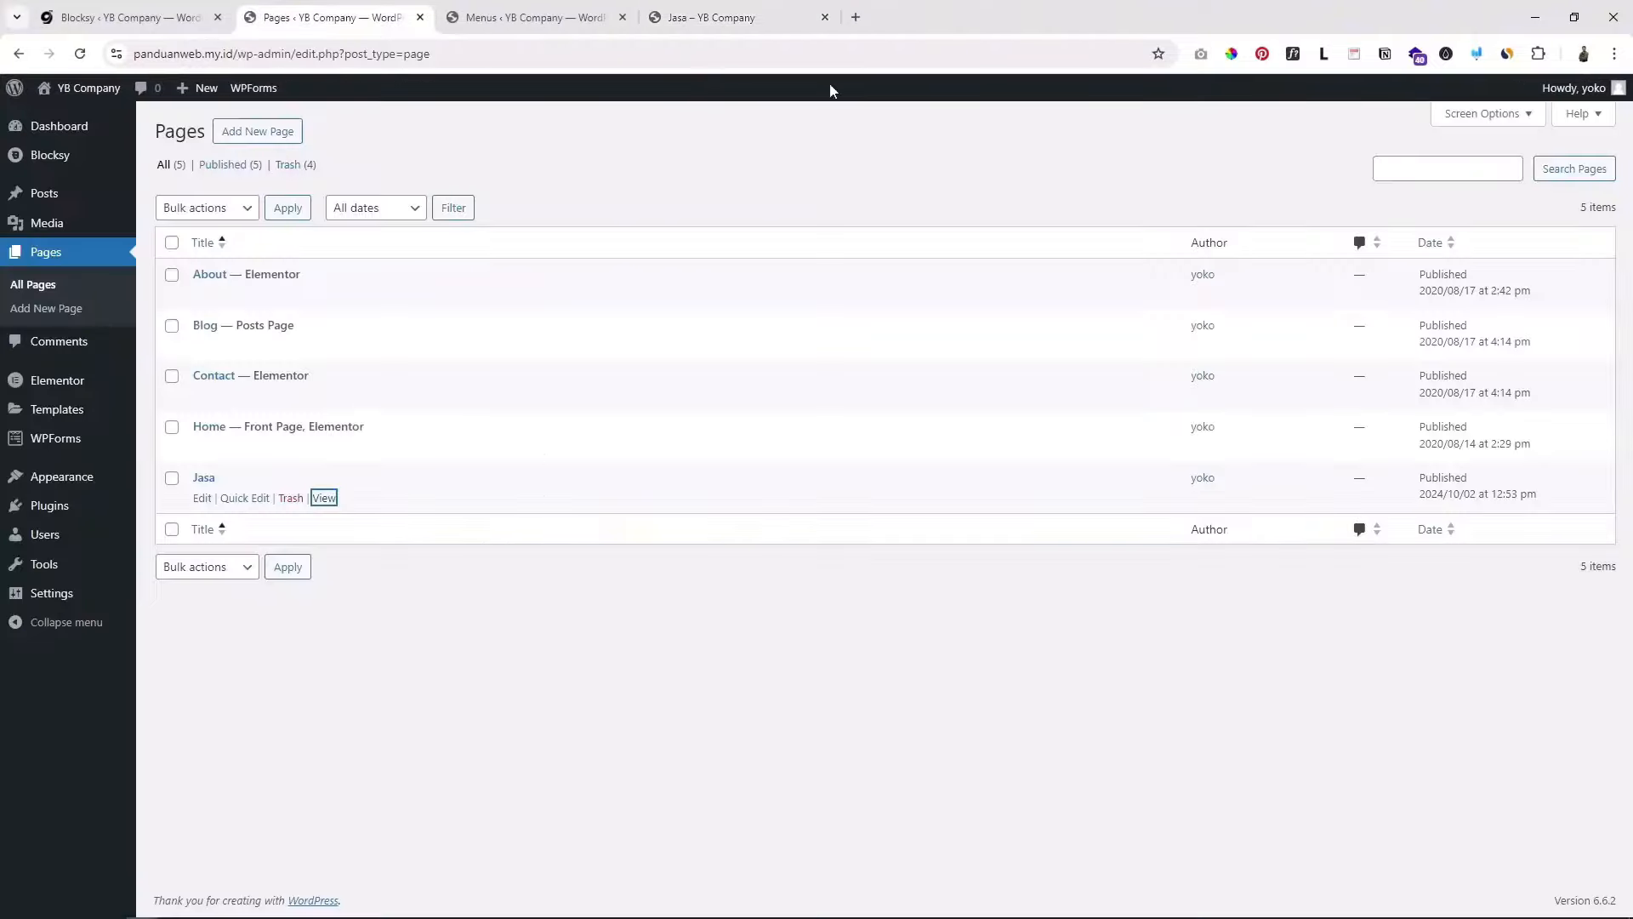
left_click(825, 17)
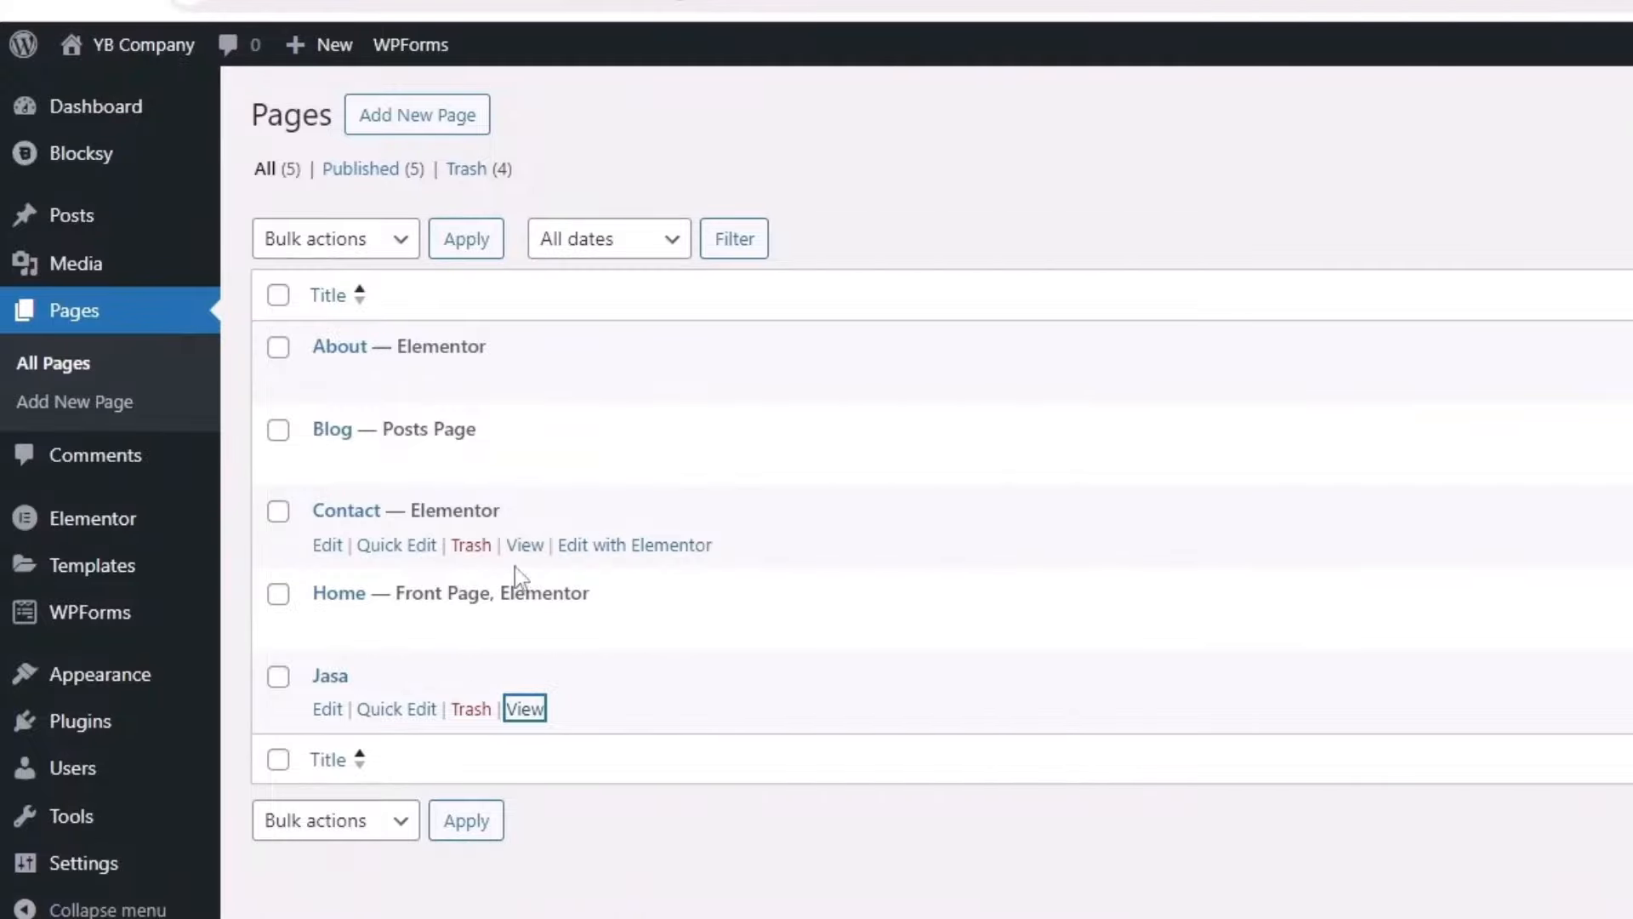
Step: Open the Home page preview in a new tab and look it over
right_click(527, 629)
left_click(561, 662)
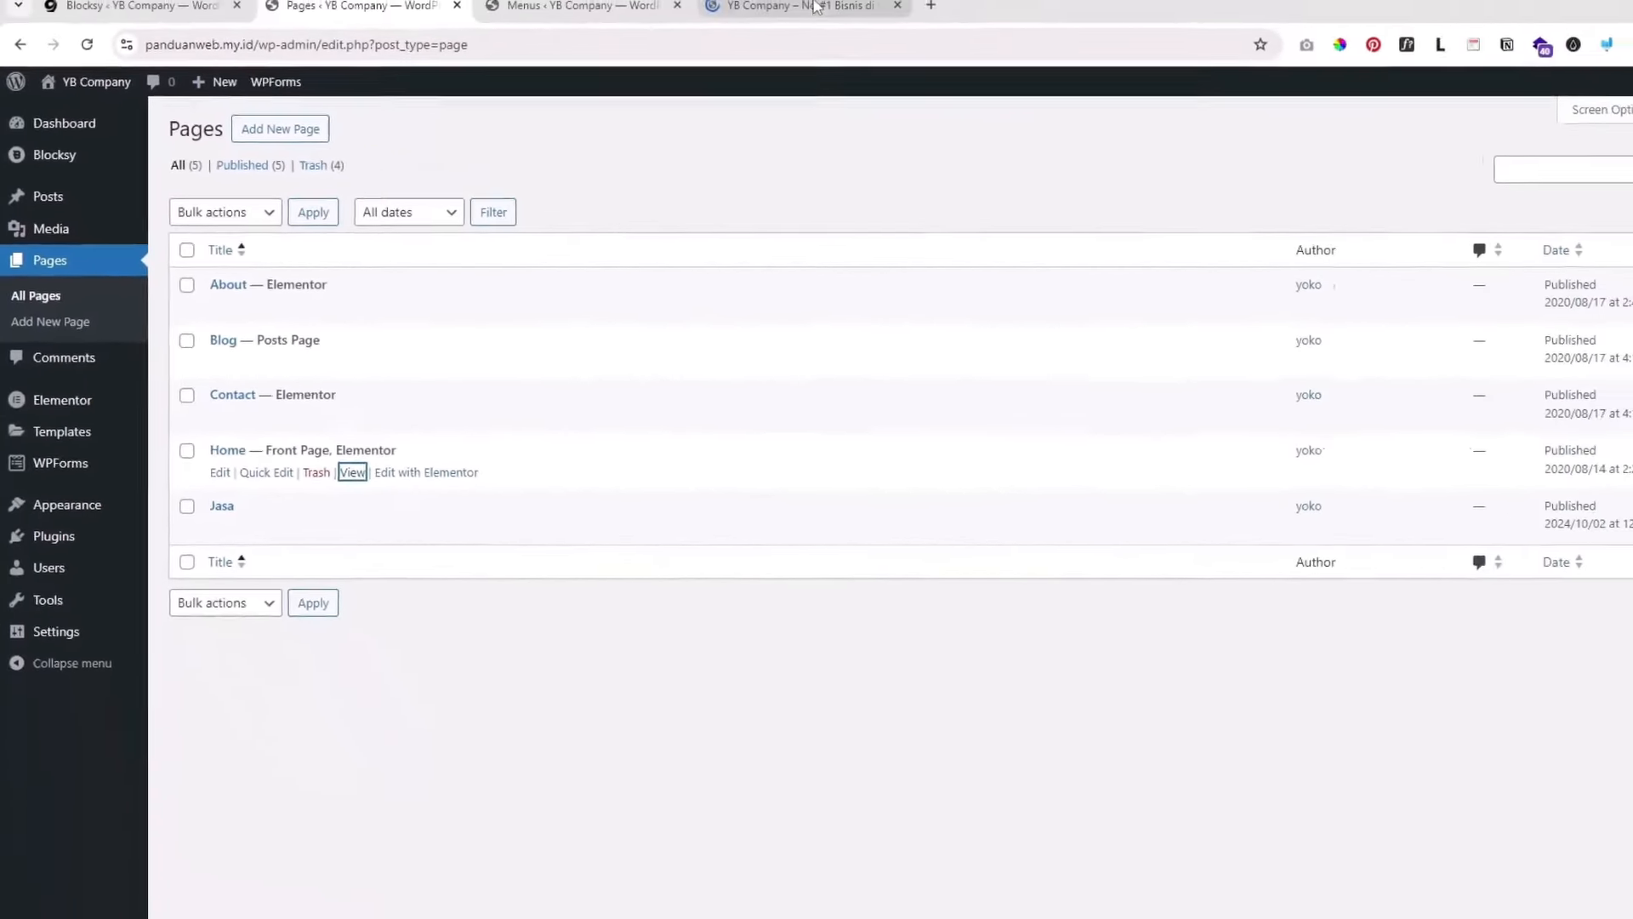
left_click(814, 6)
scroll(776, 578, "down", 5)
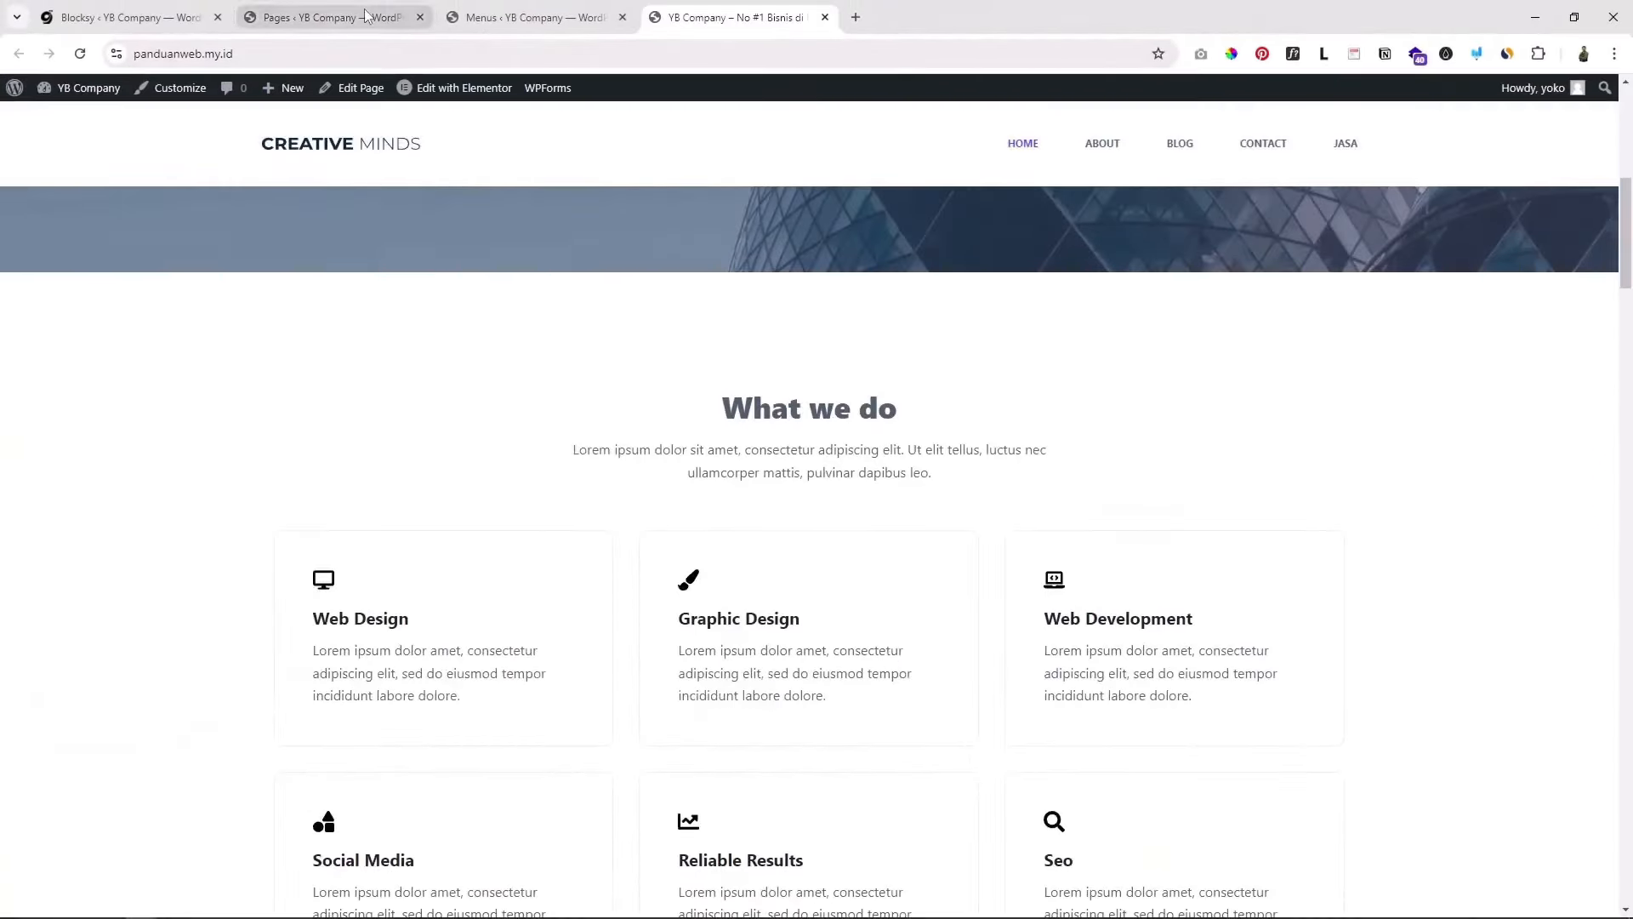
left_click(366, 15)
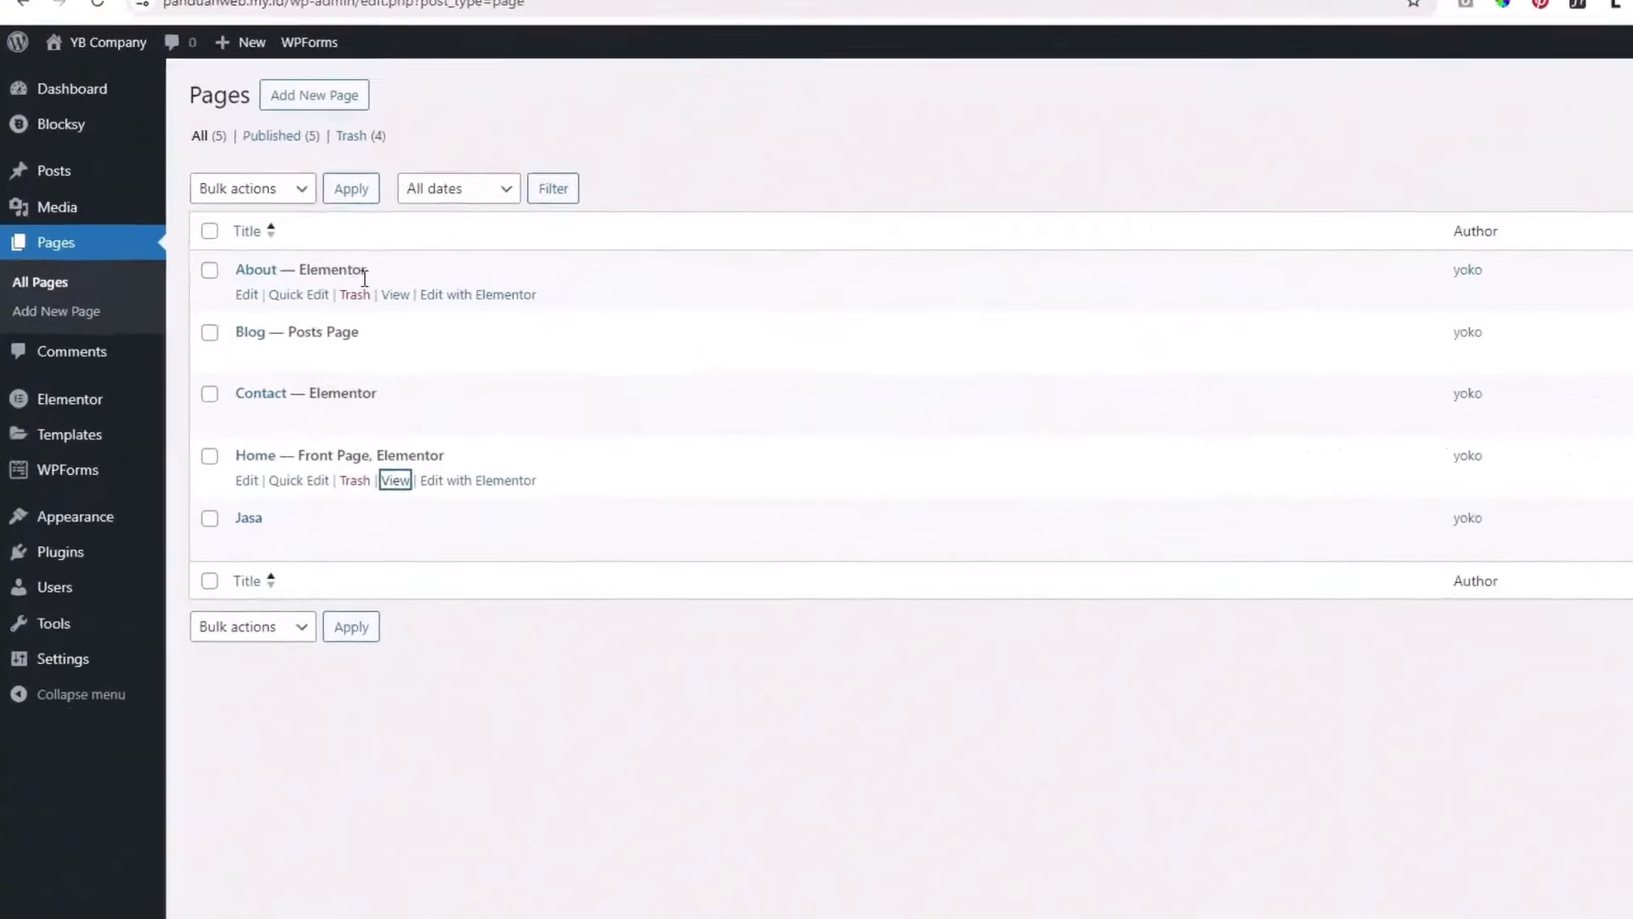
Step: Open the Blog and About page previews in their own tabs
right_click(558, 390)
left_click(621, 414)
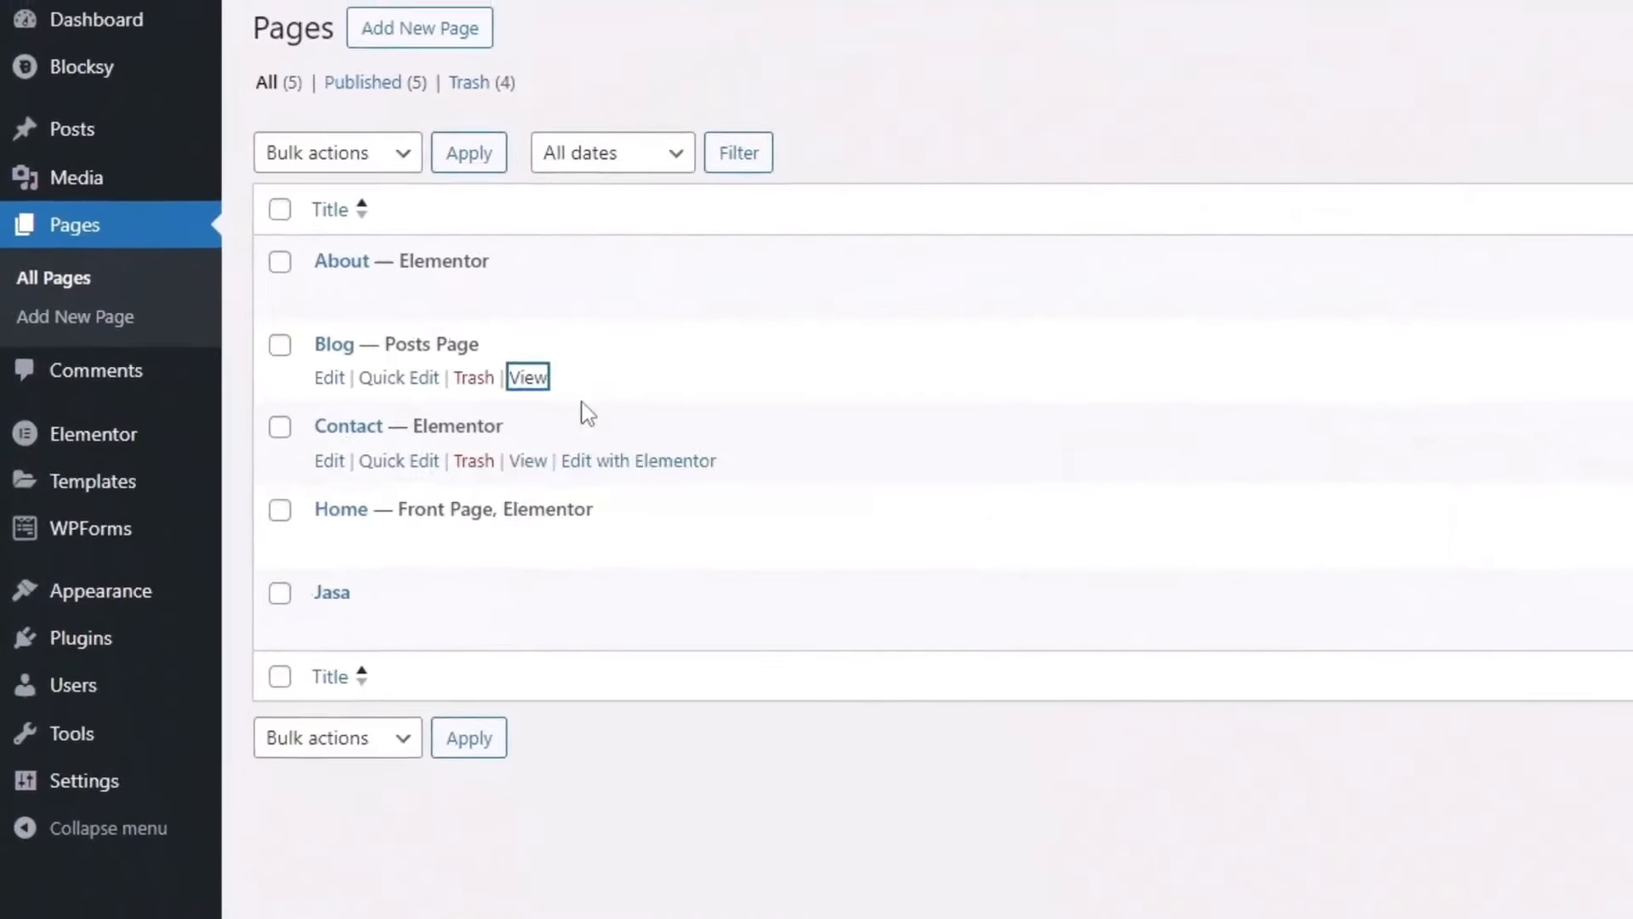
left_click(961, 4)
left_click(340, 1)
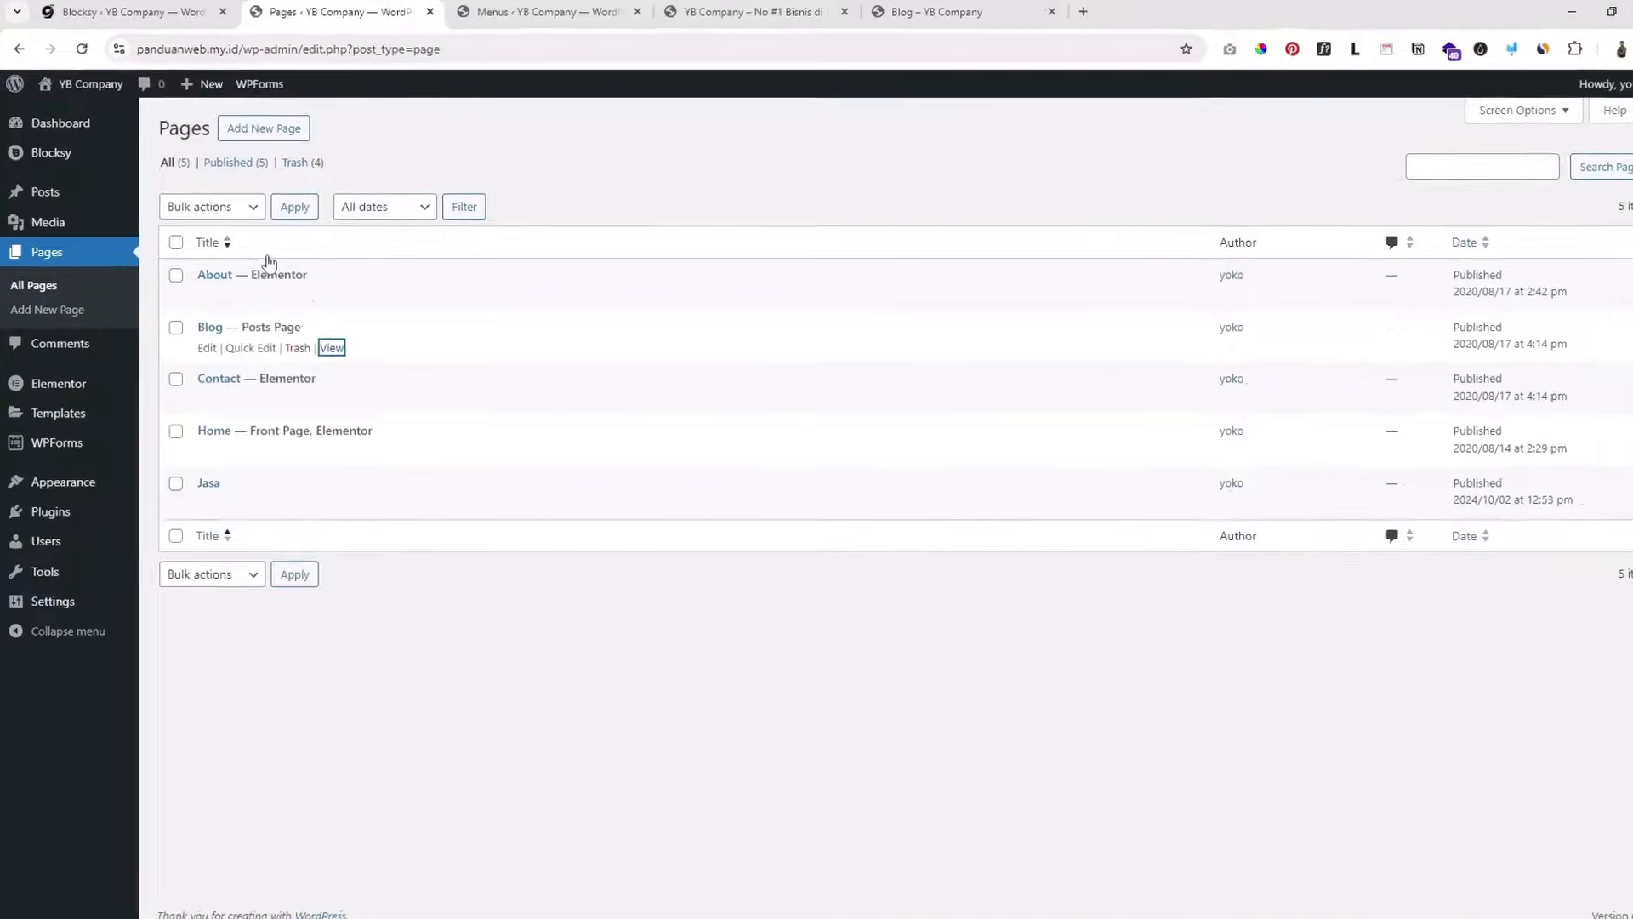
right_click(326, 297)
left_click(395, 317)
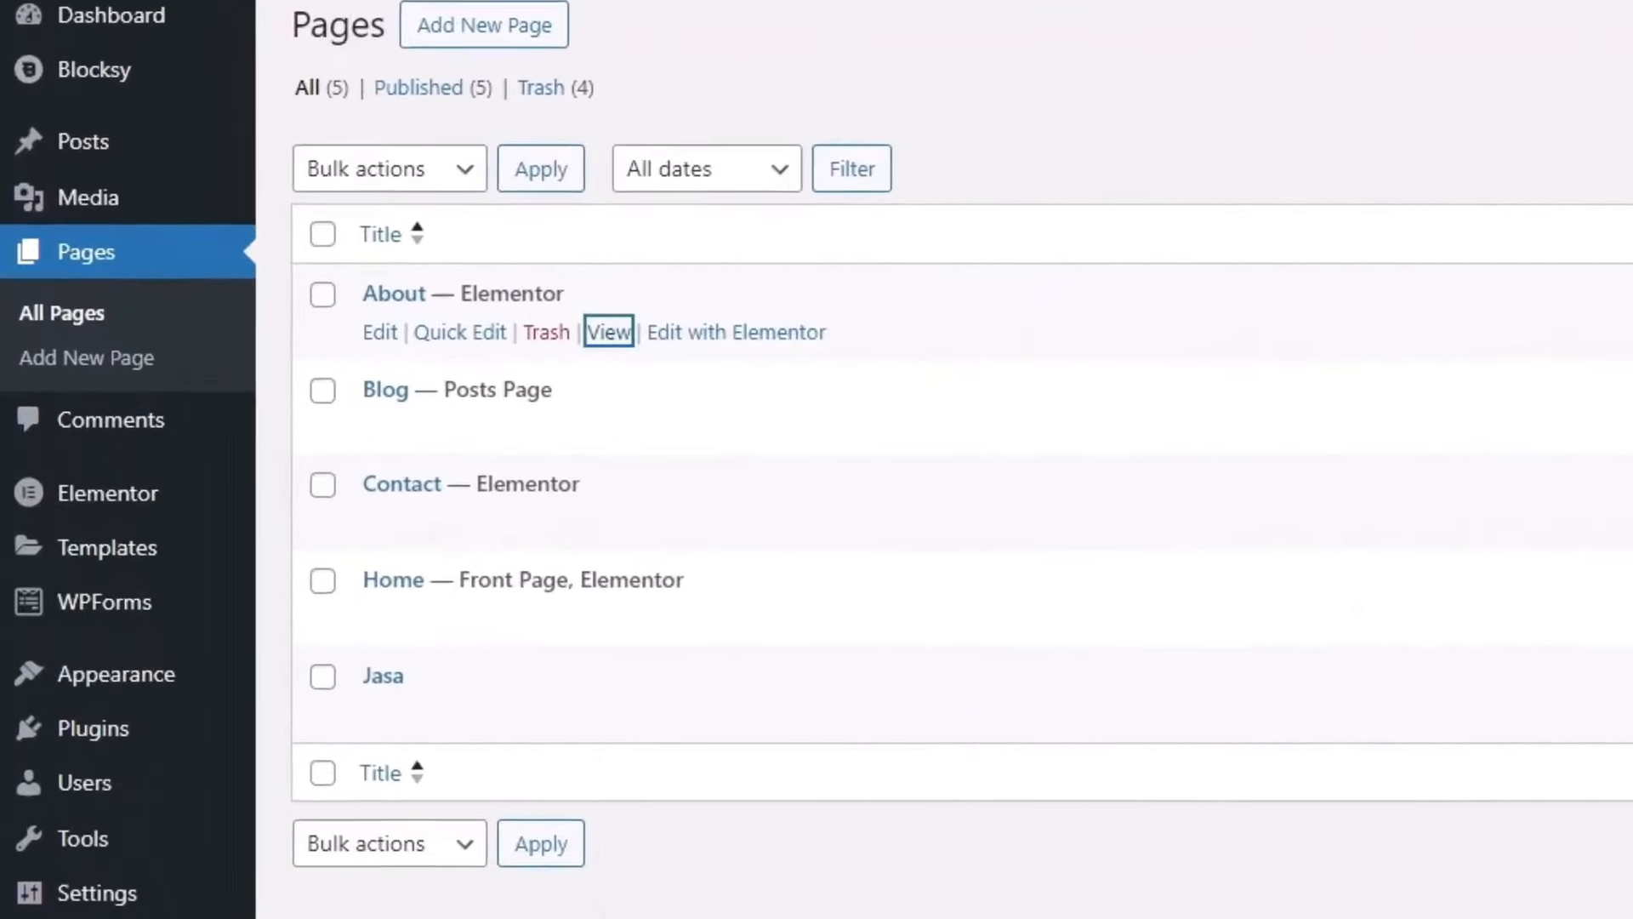
left_click(961, 10)
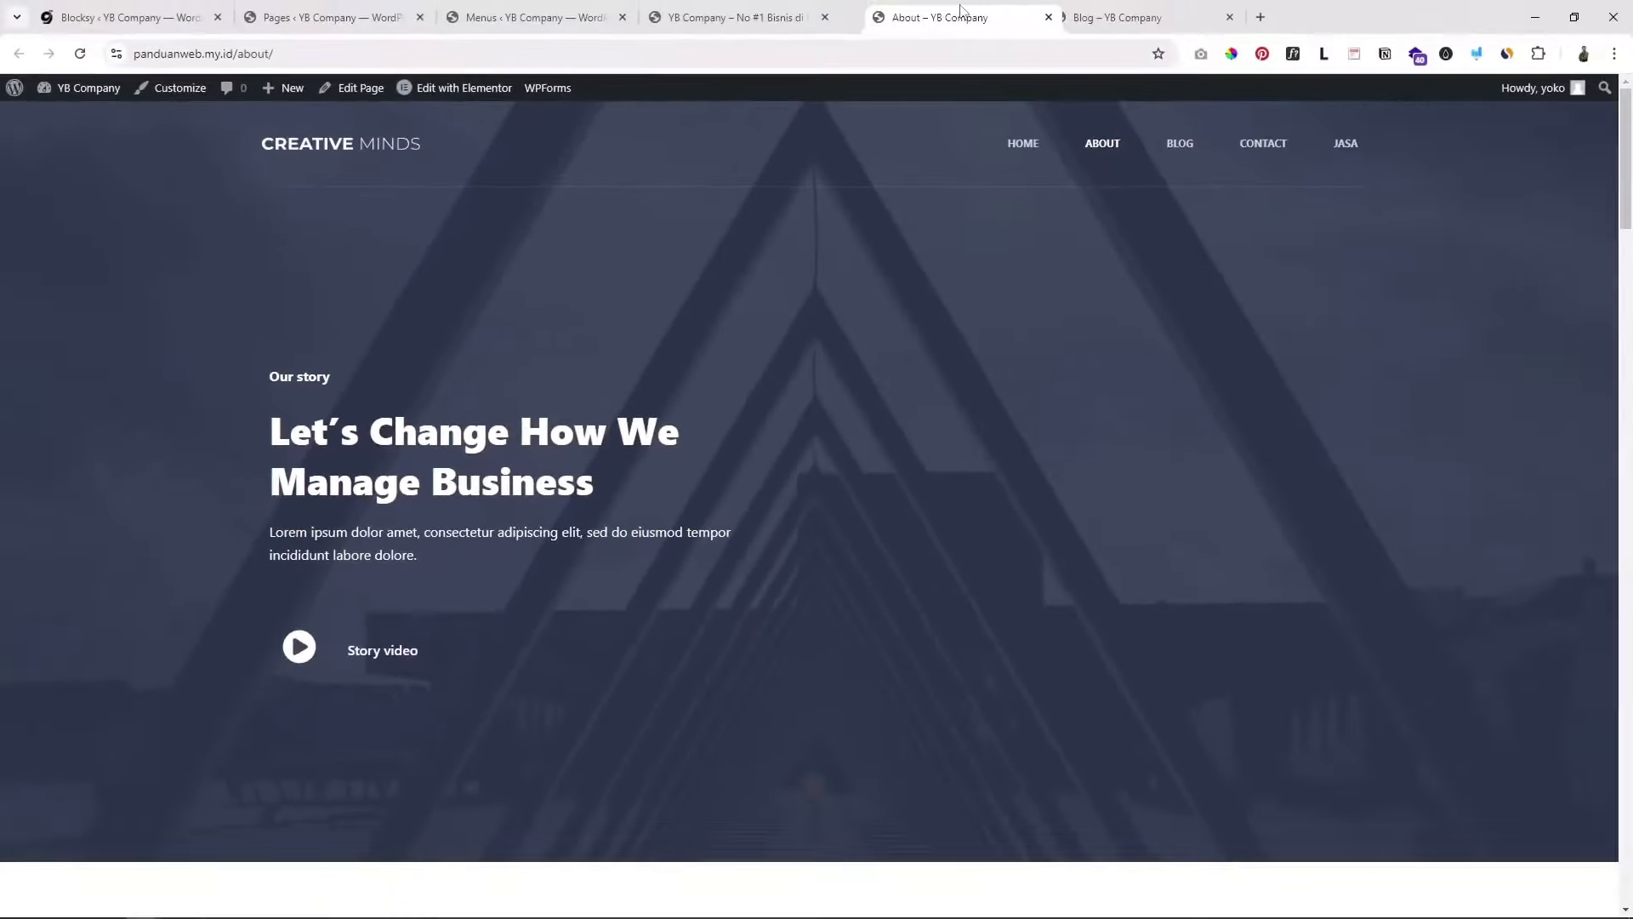
left_click(1140, 17)
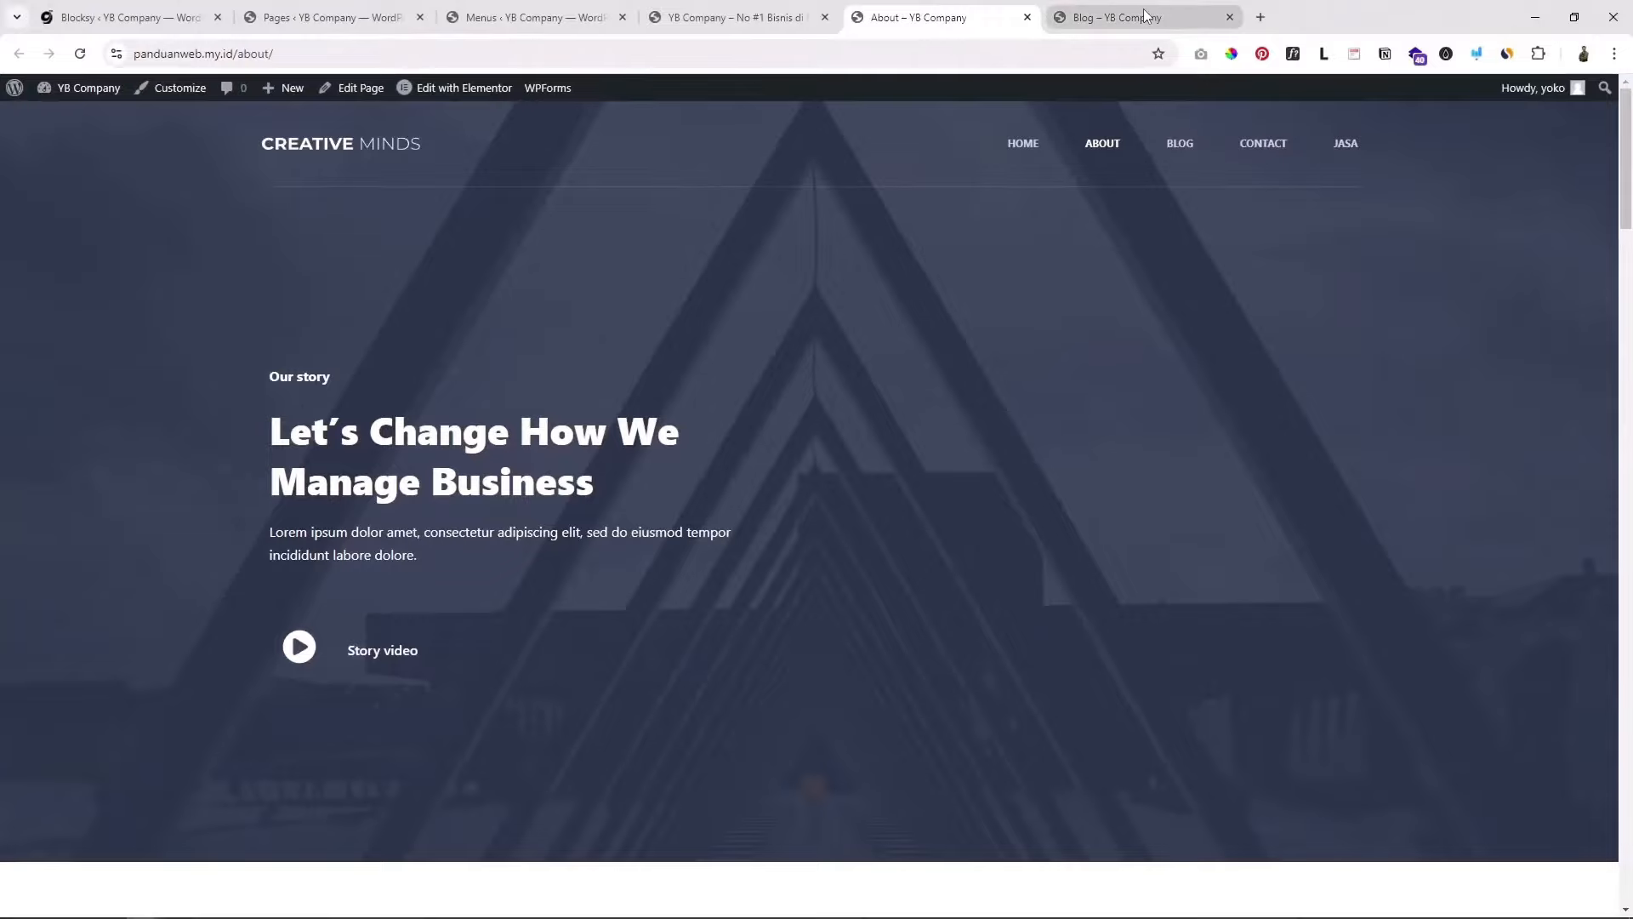
left_click(332, 17)
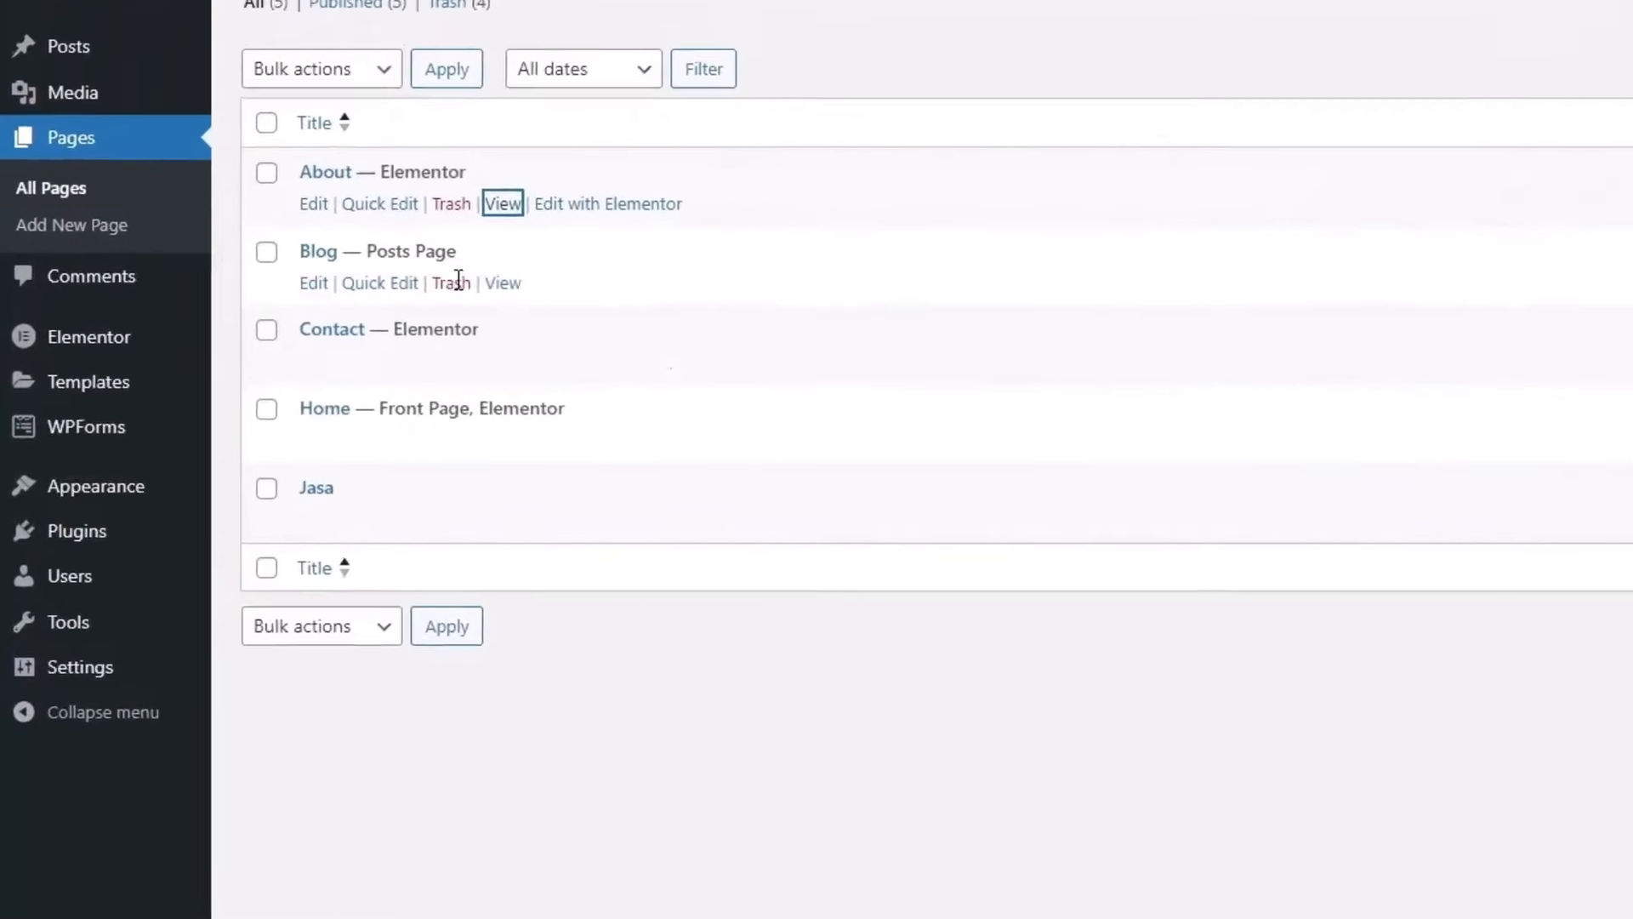
Step: Open the Contact page preview, then return to the Home page preview tab
left_click(341, 395)
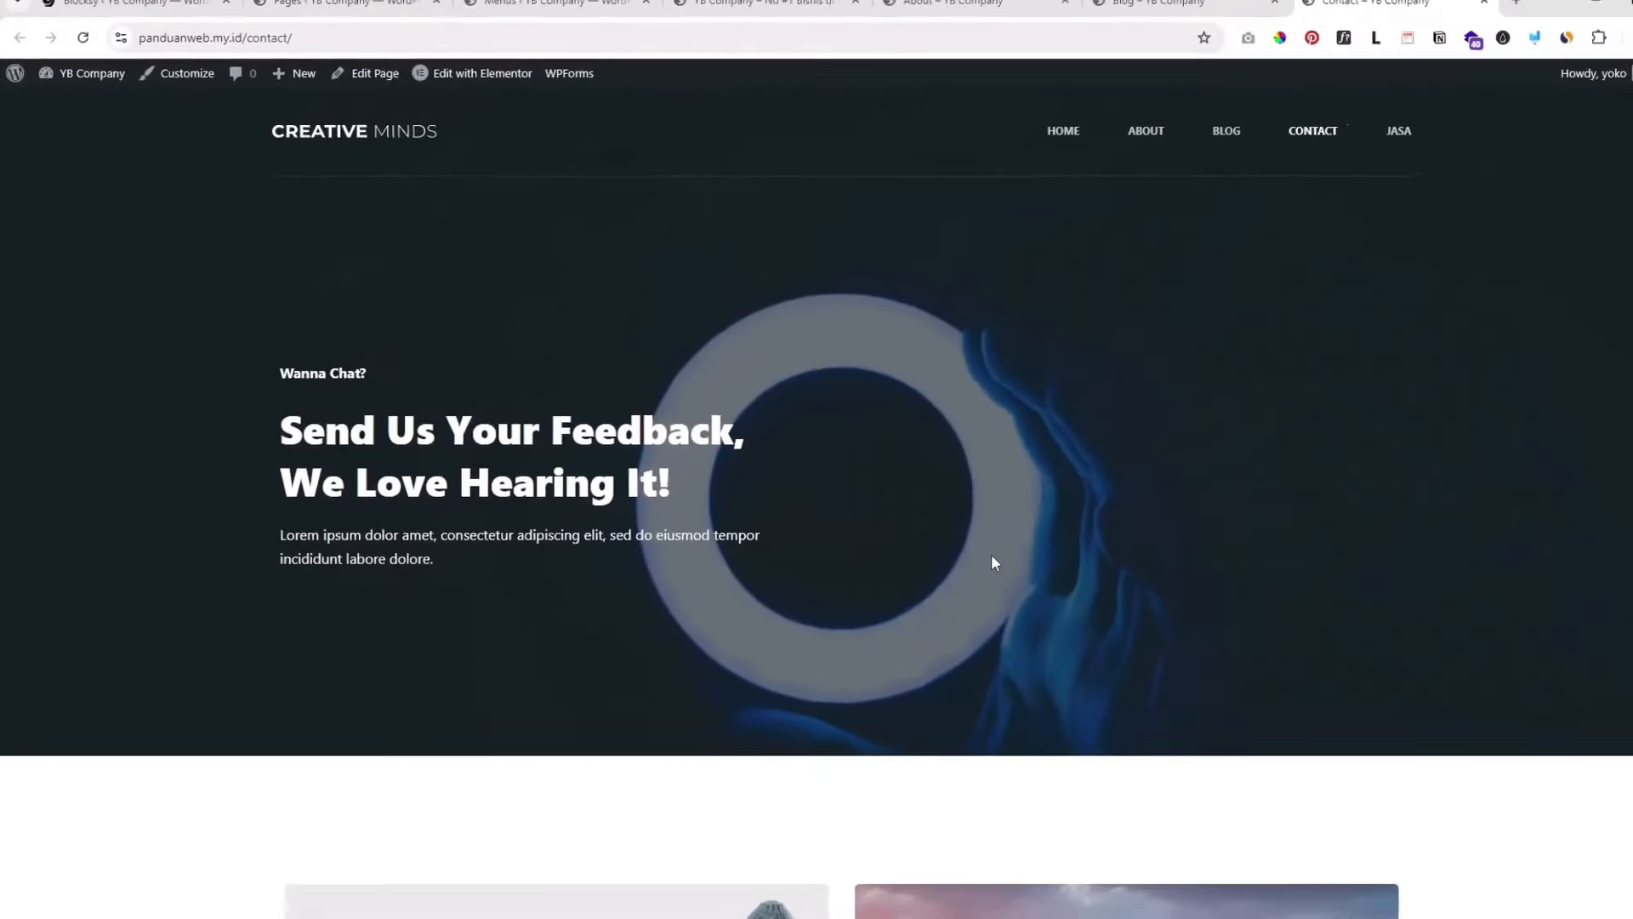
scroll(992, 554, "down", 3)
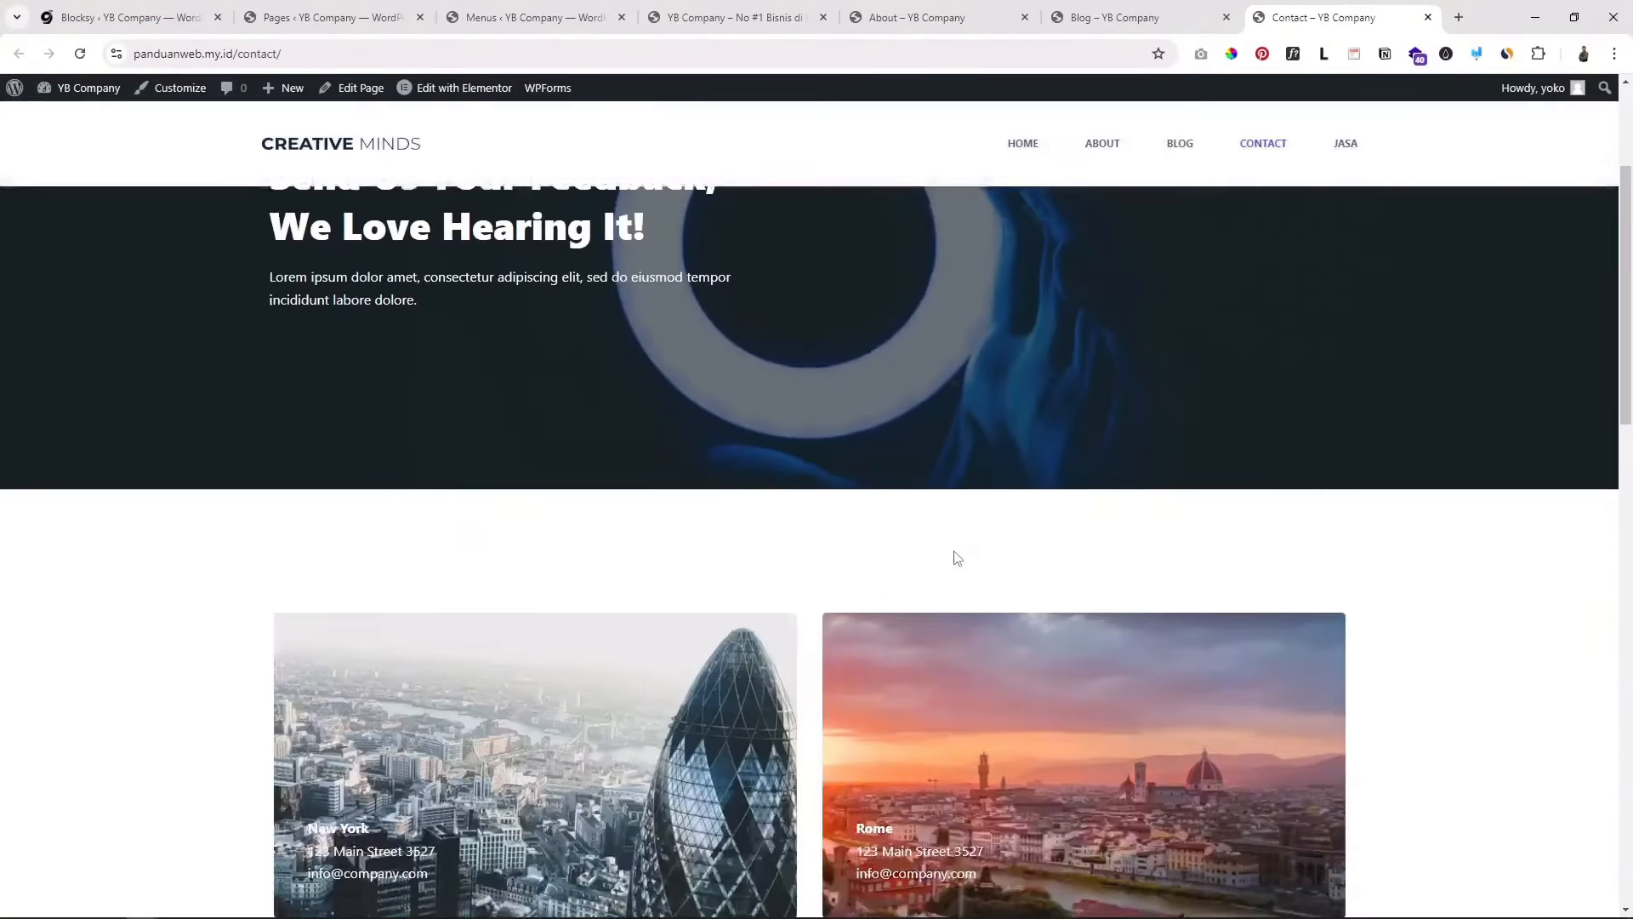
scroll(988, 562, "up", 3)
left_click(374, 1)
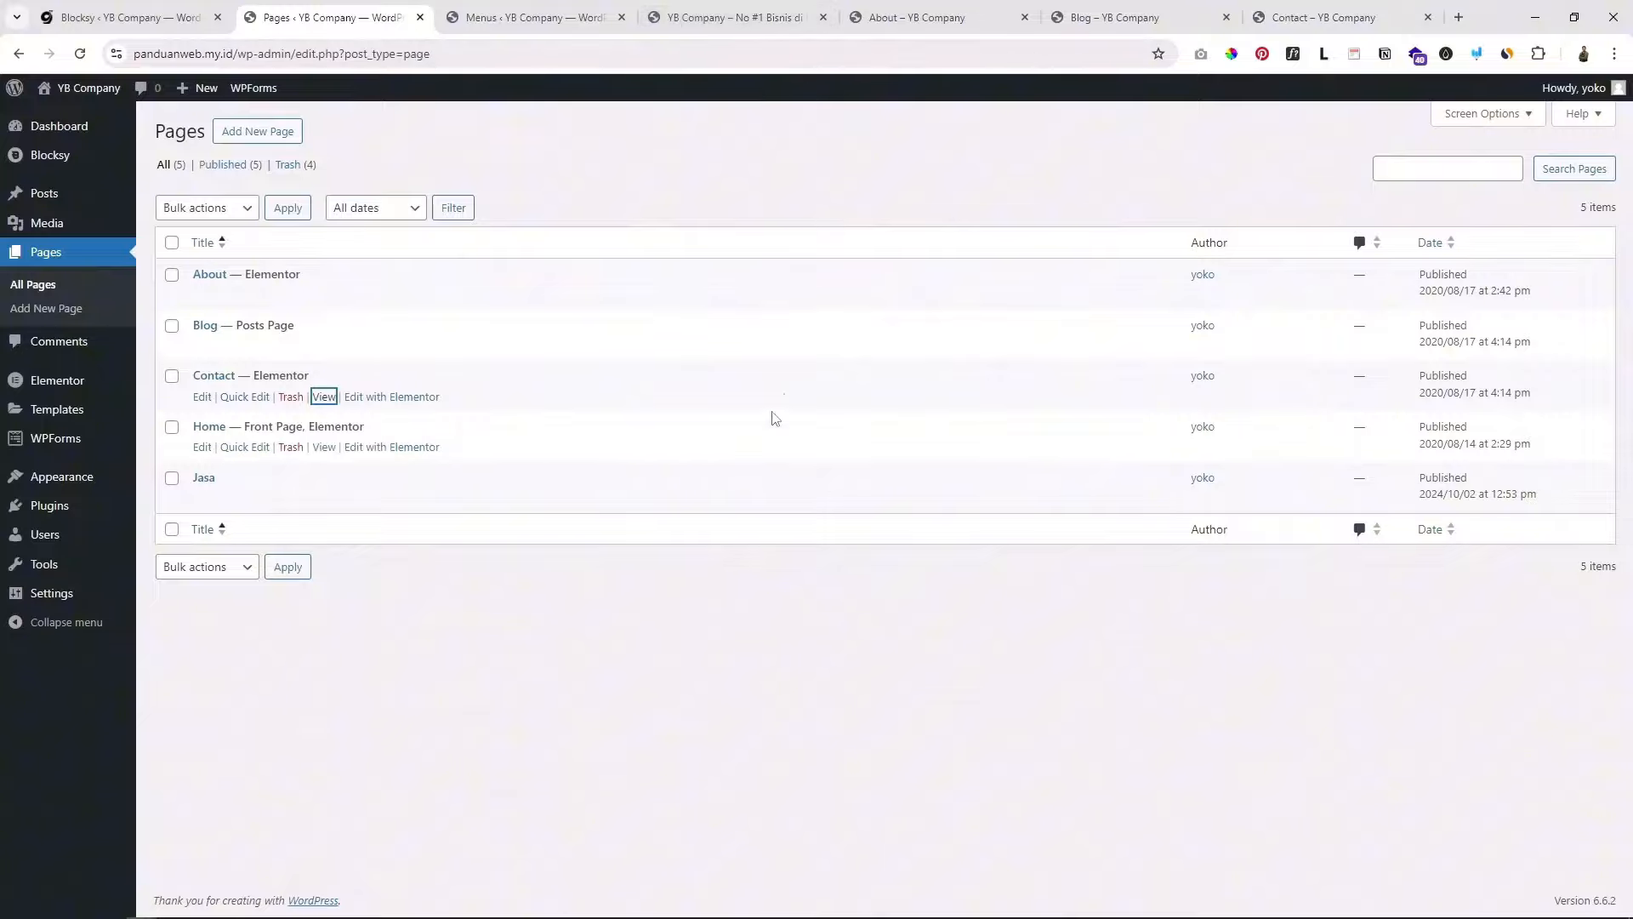
left_click(776, 15)
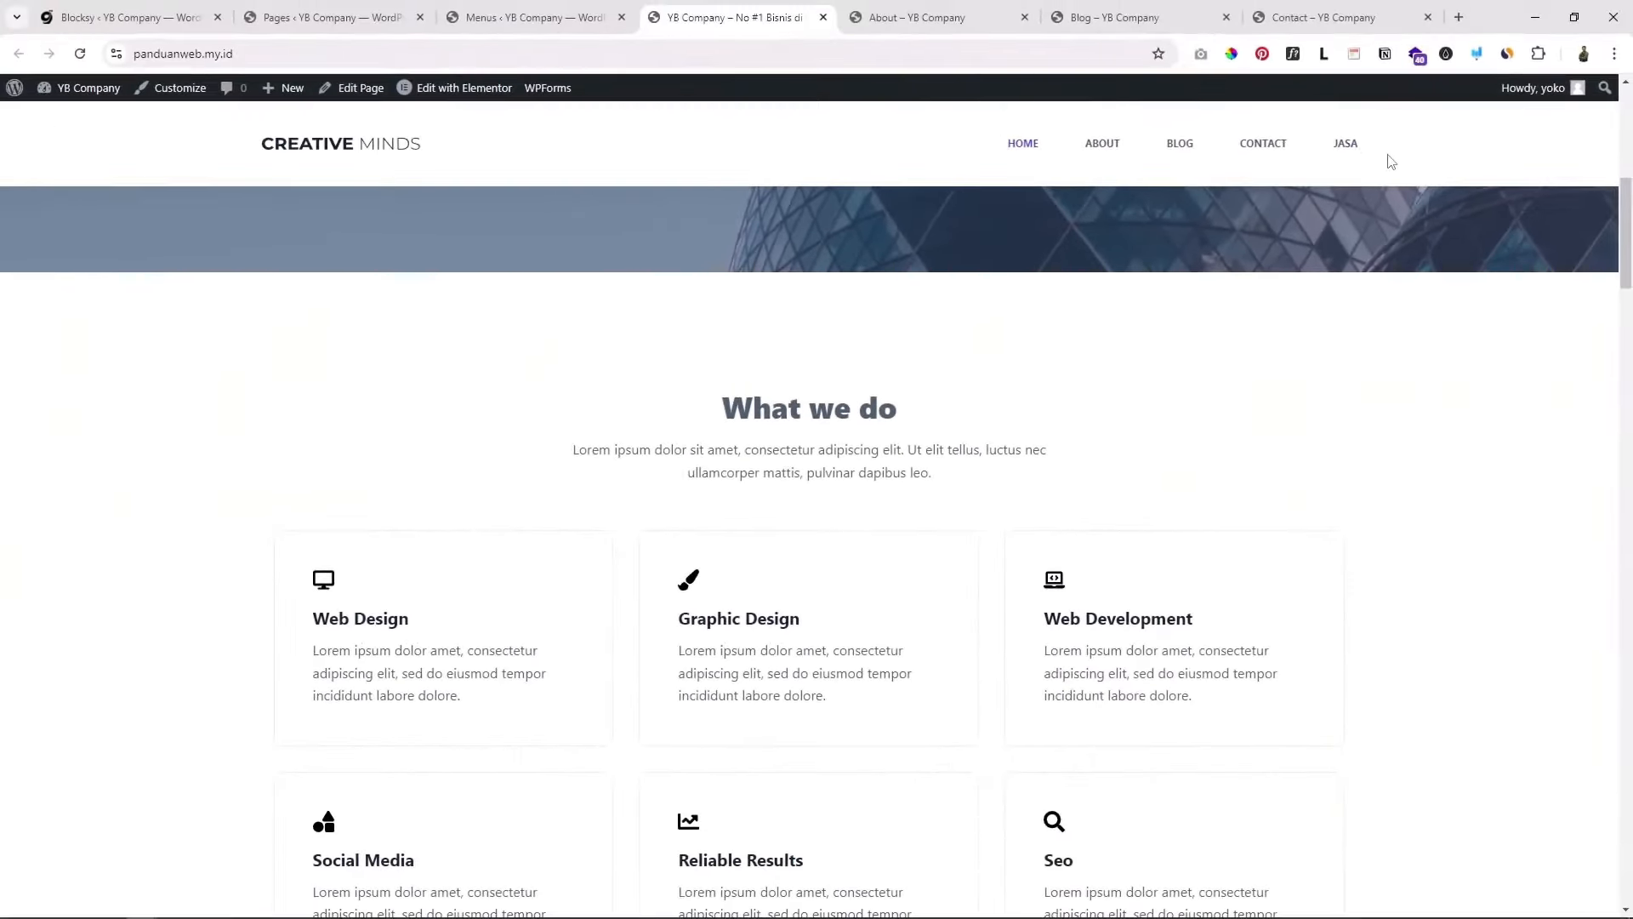
scroll(1352, 358, "up", 8)
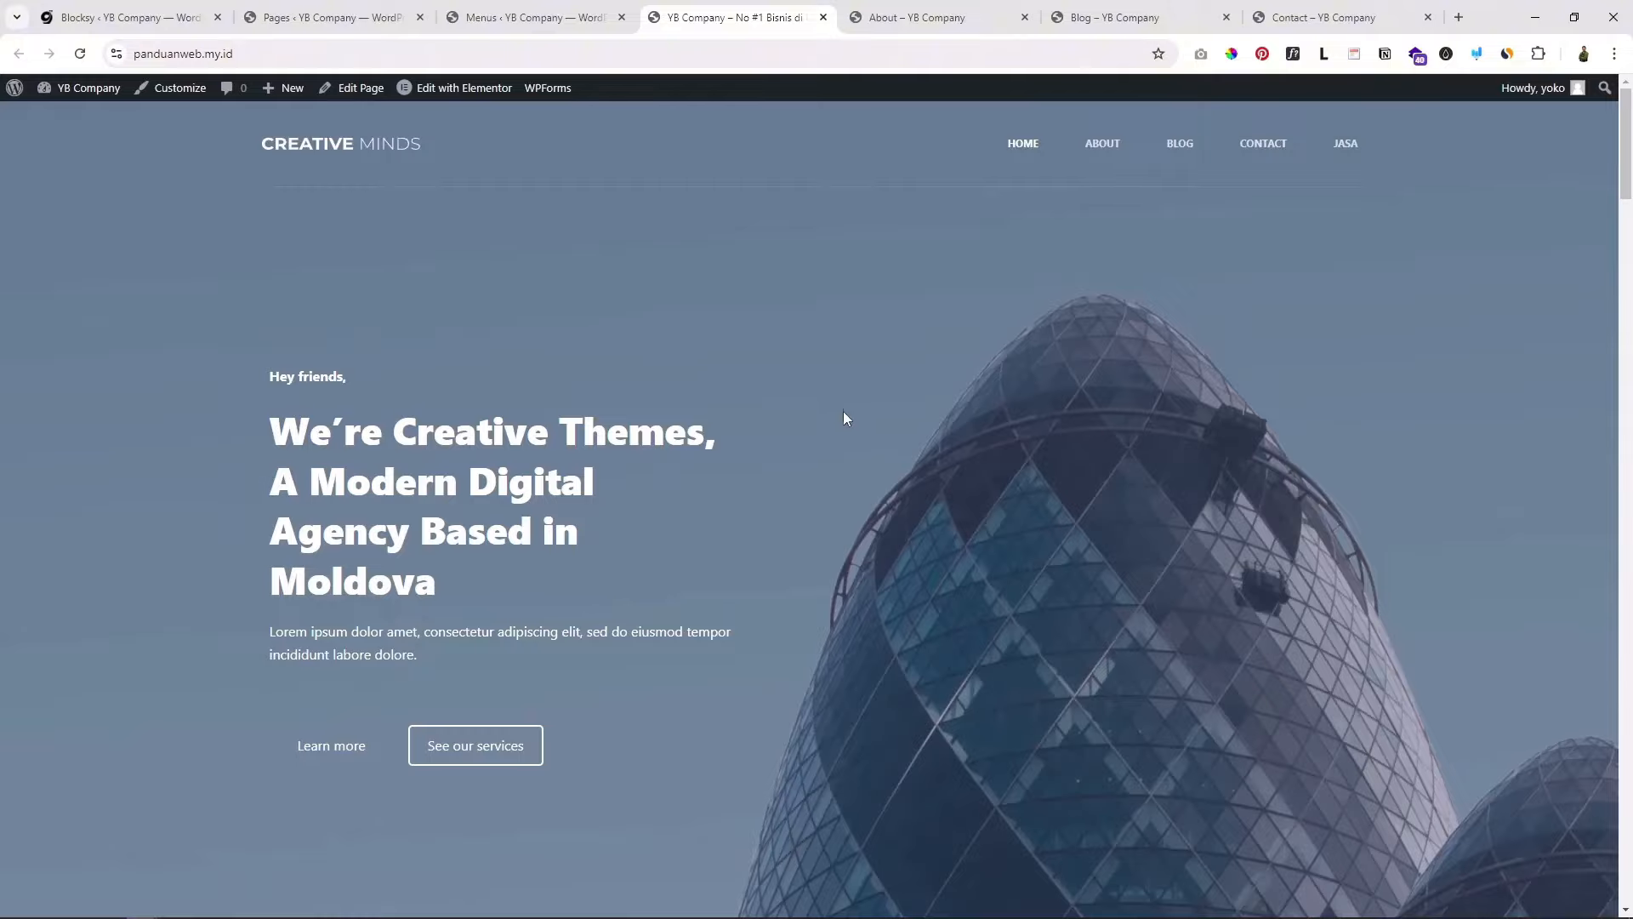
scroll(844, 416, "down", 6)
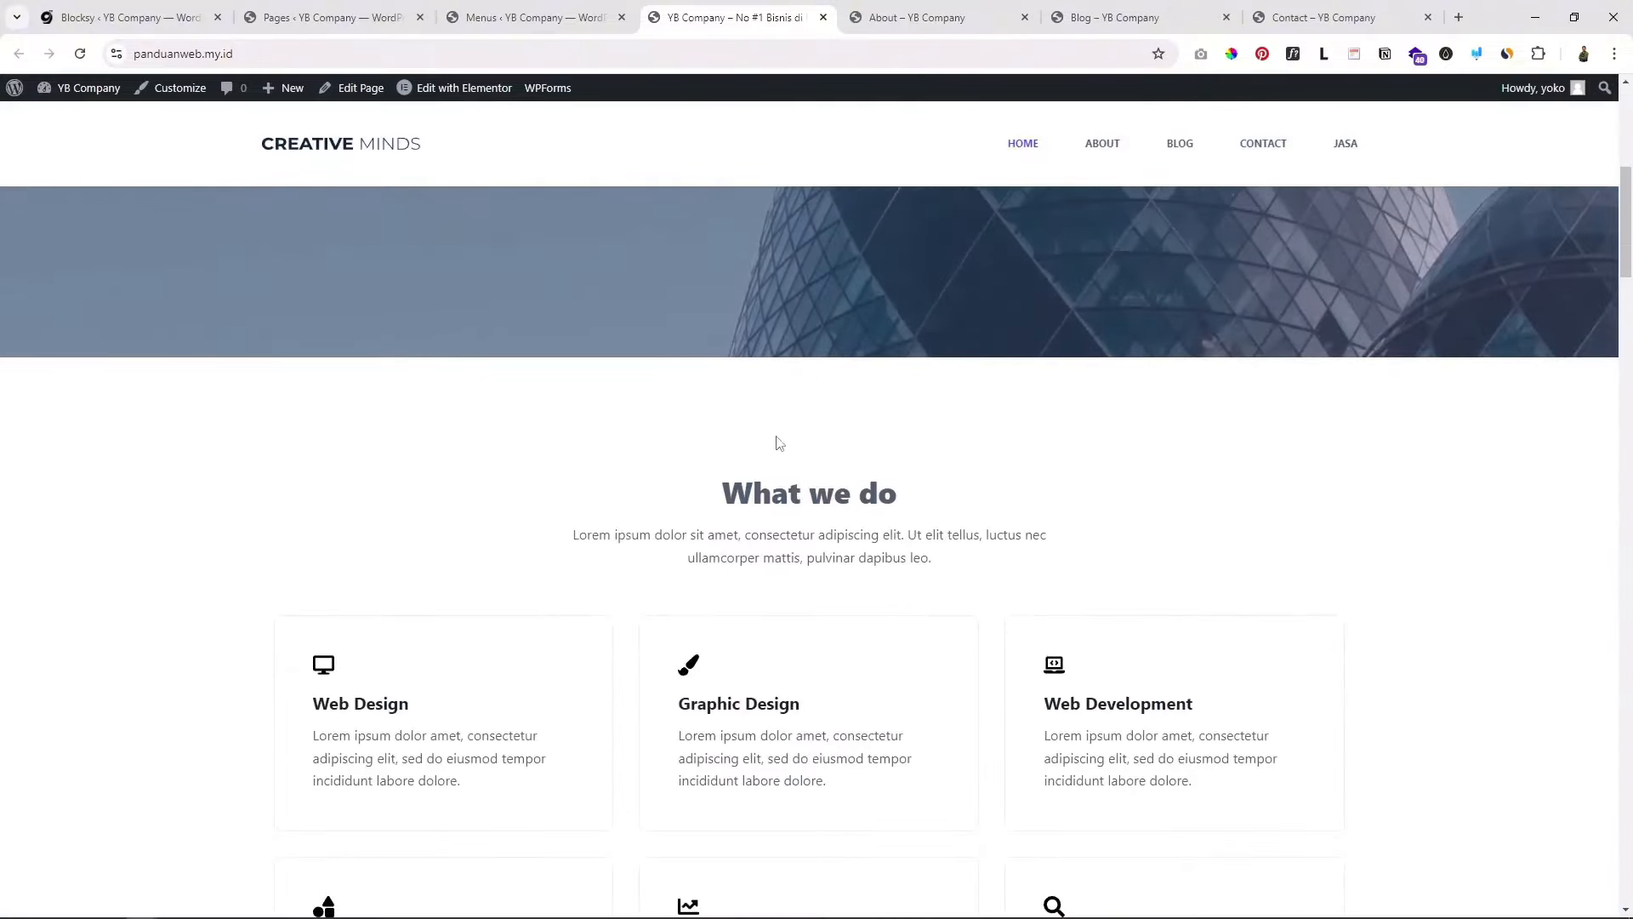
scroll(765, 442, "down", 5)
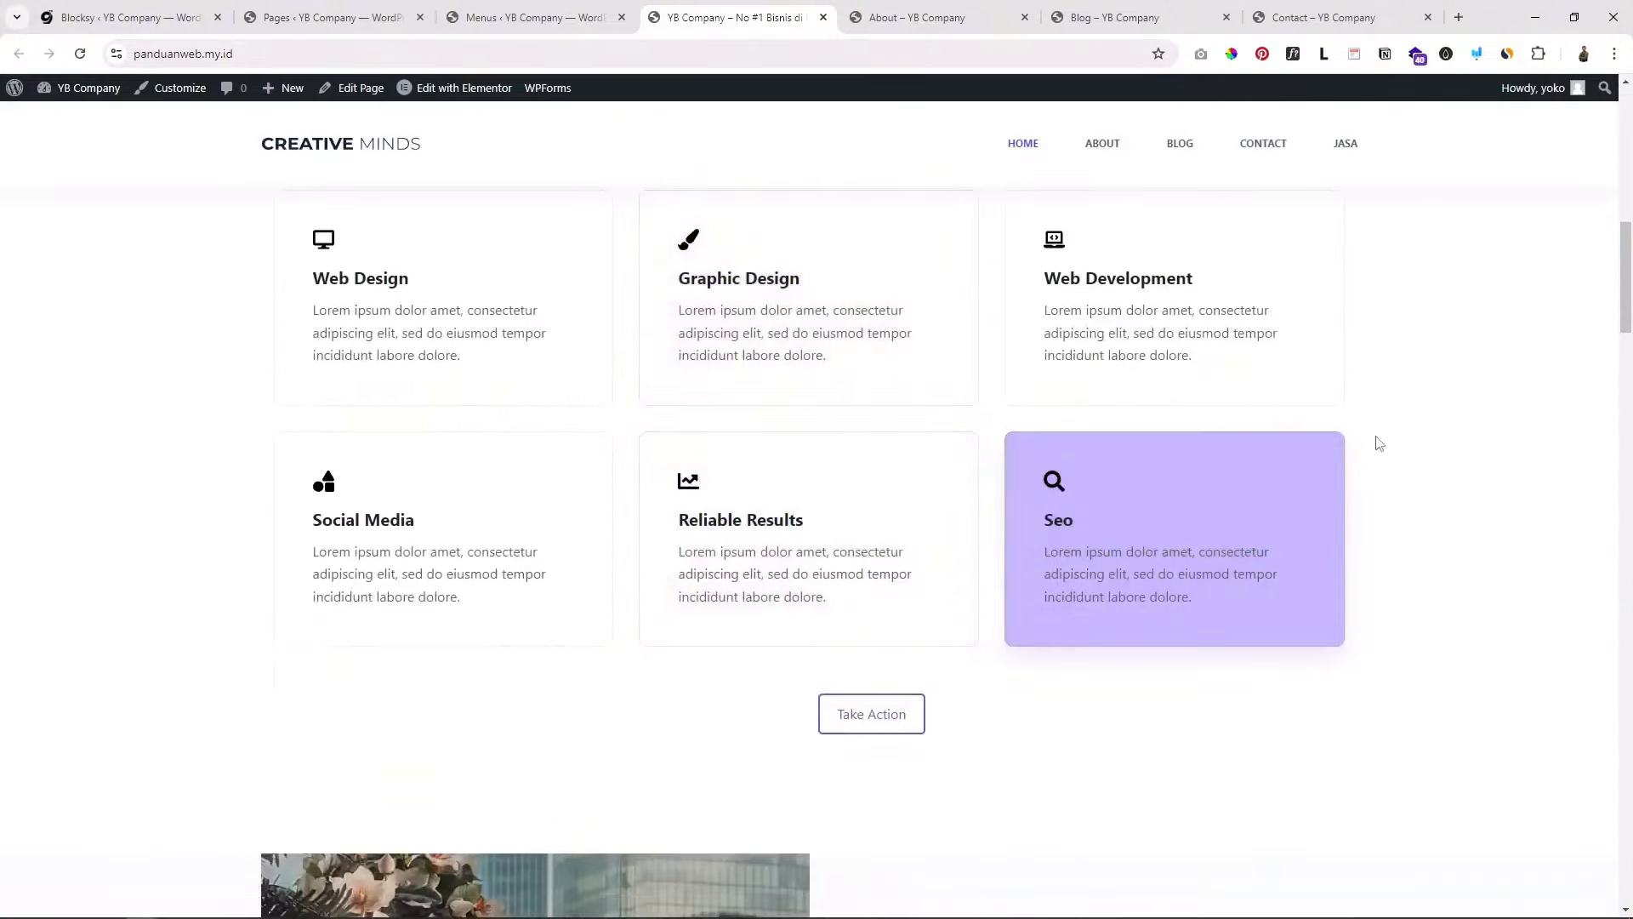
scroll(1378, 440, "up", 3)
scroll(1378, 441, "up", 5)
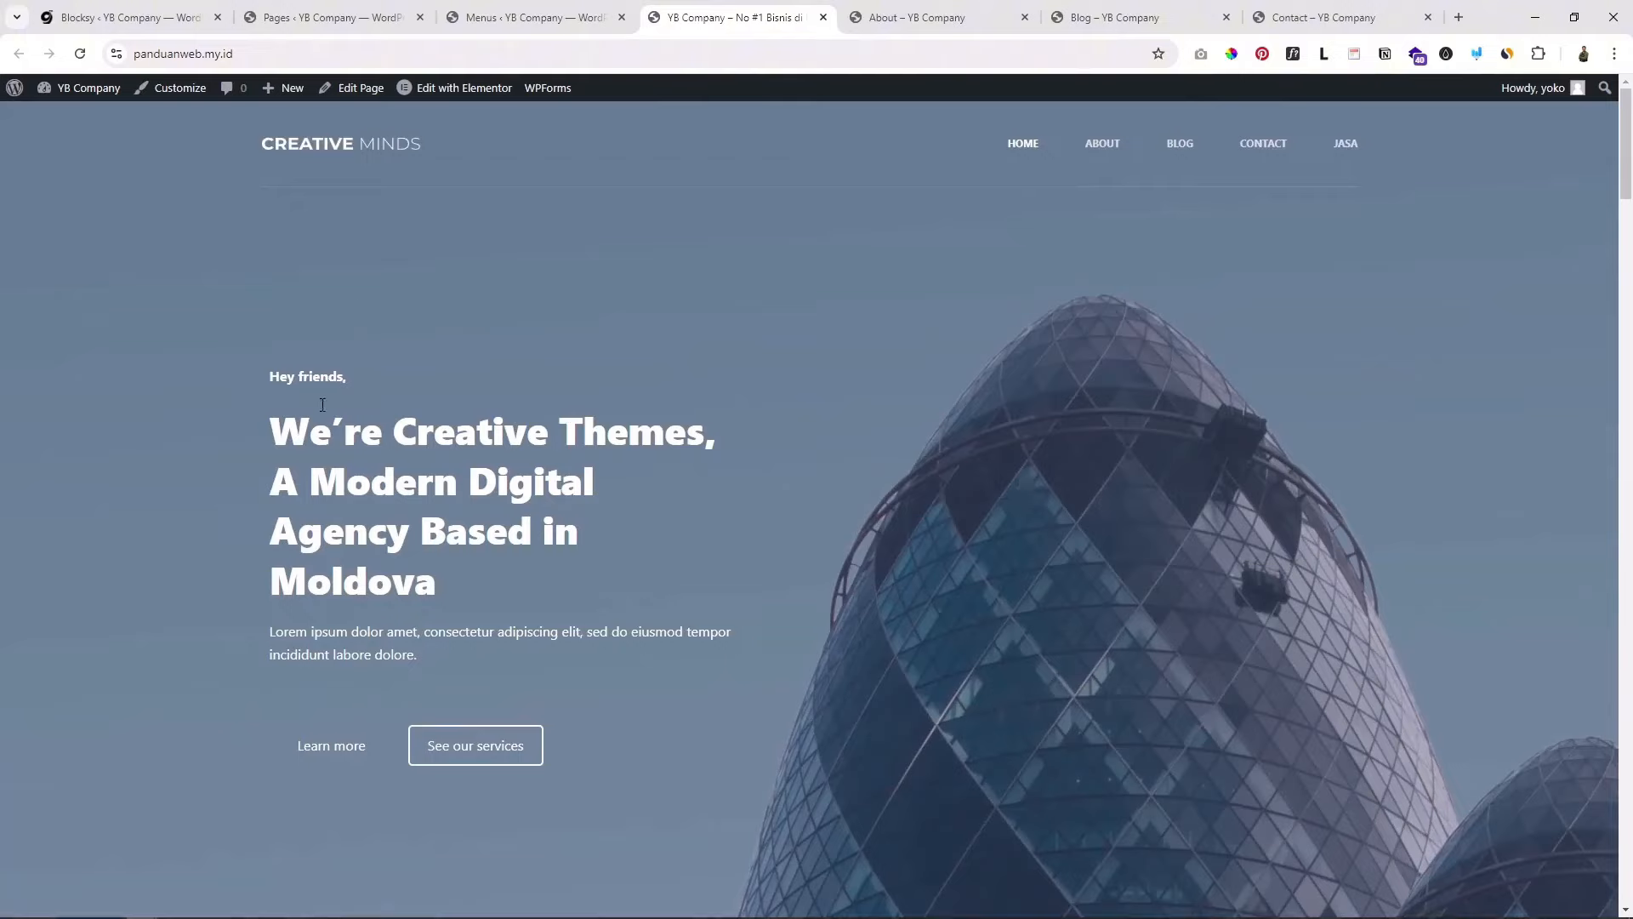
left_click_drag(302, 429, 517, 627)
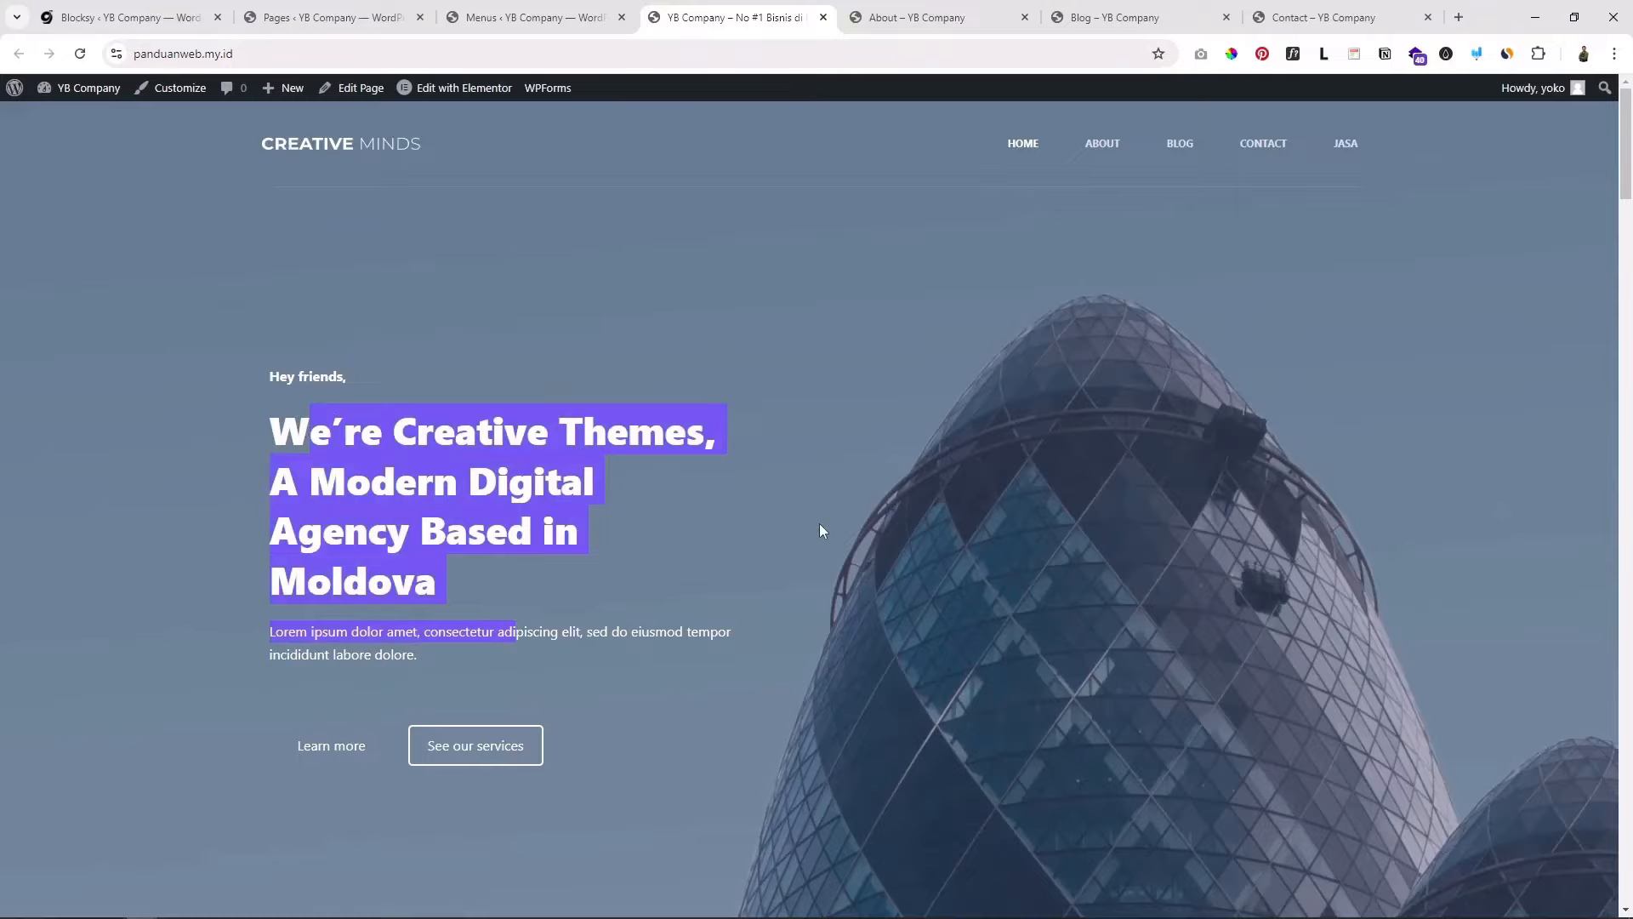
scroll(822, 519, "down", 8)
scroll(1179, 510, "up", 6)
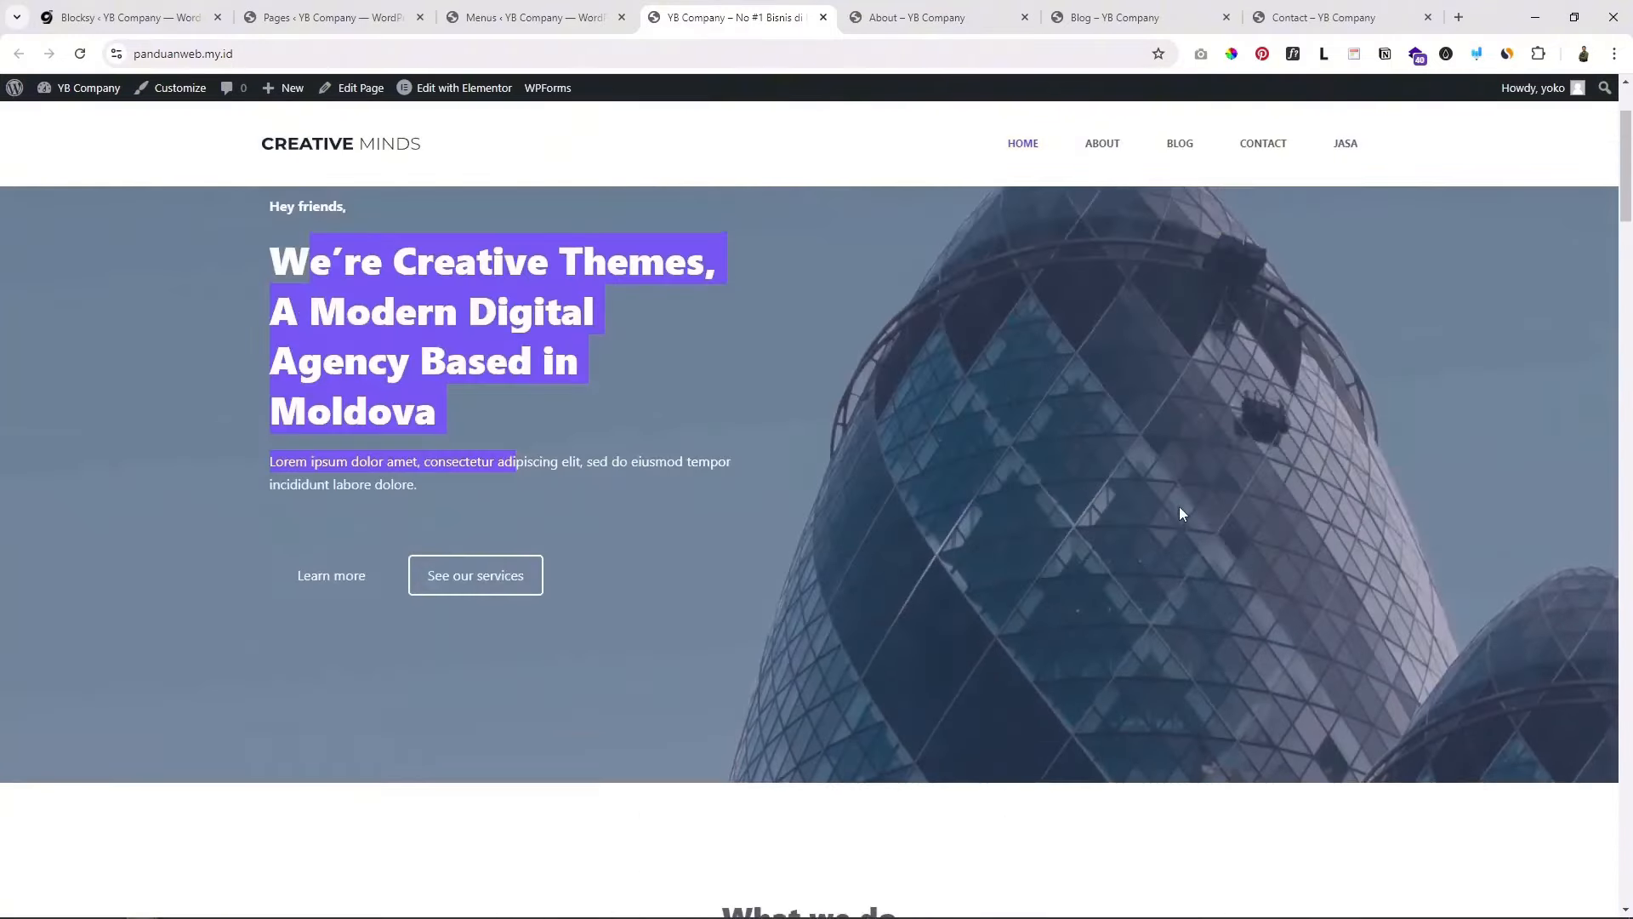
scroll(1179, 507, "up", 2)
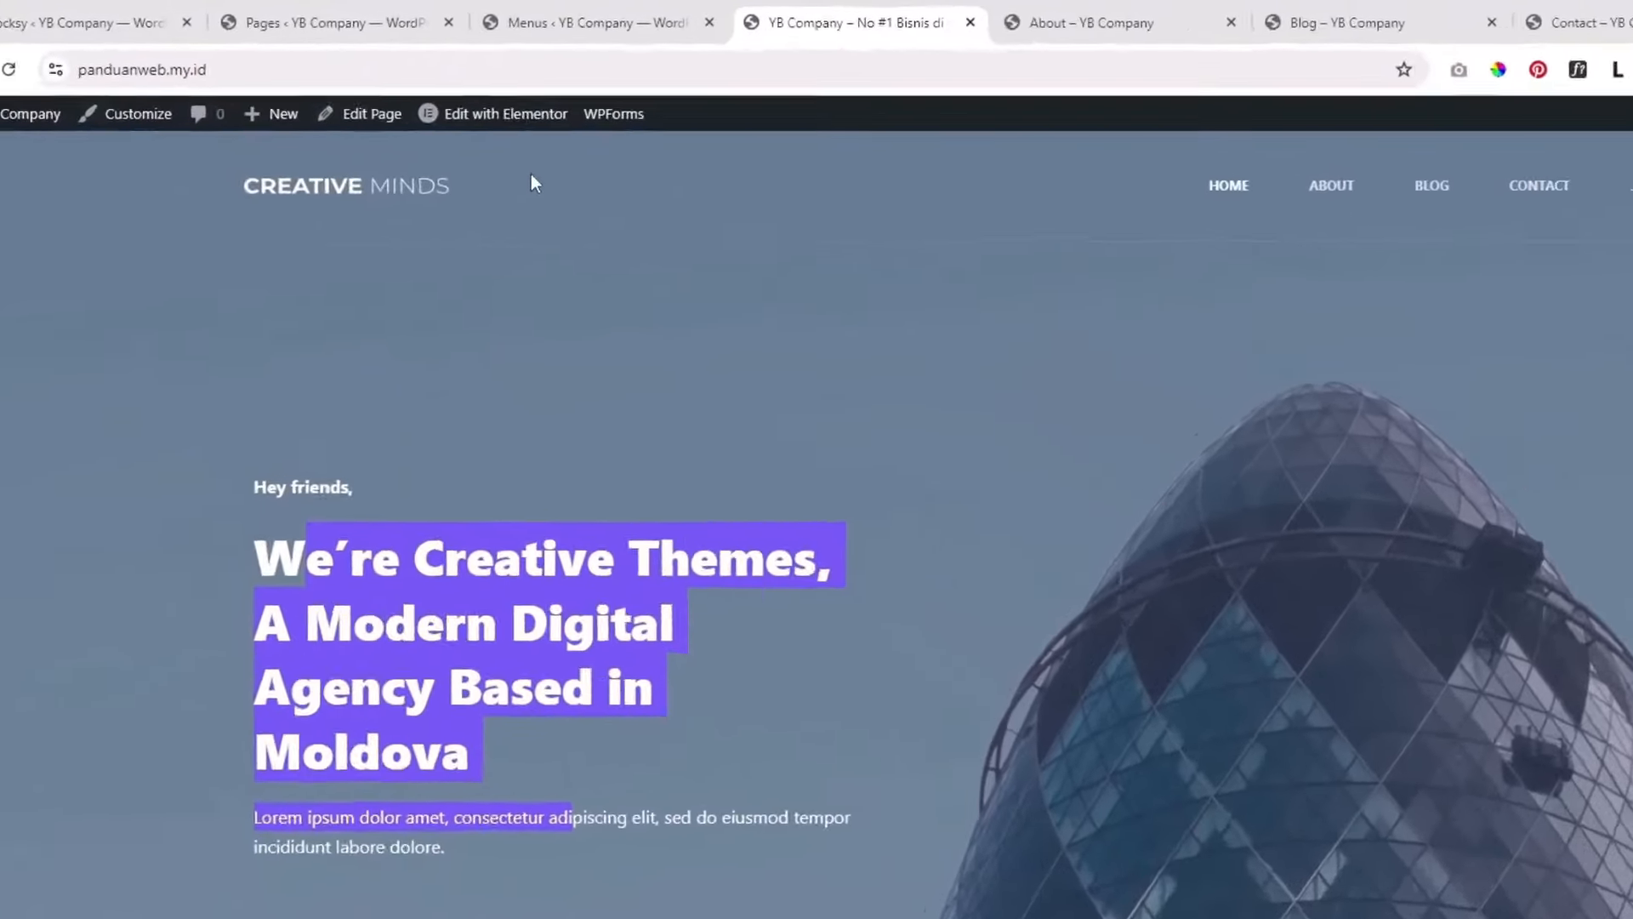
mouse_move(440, 93)
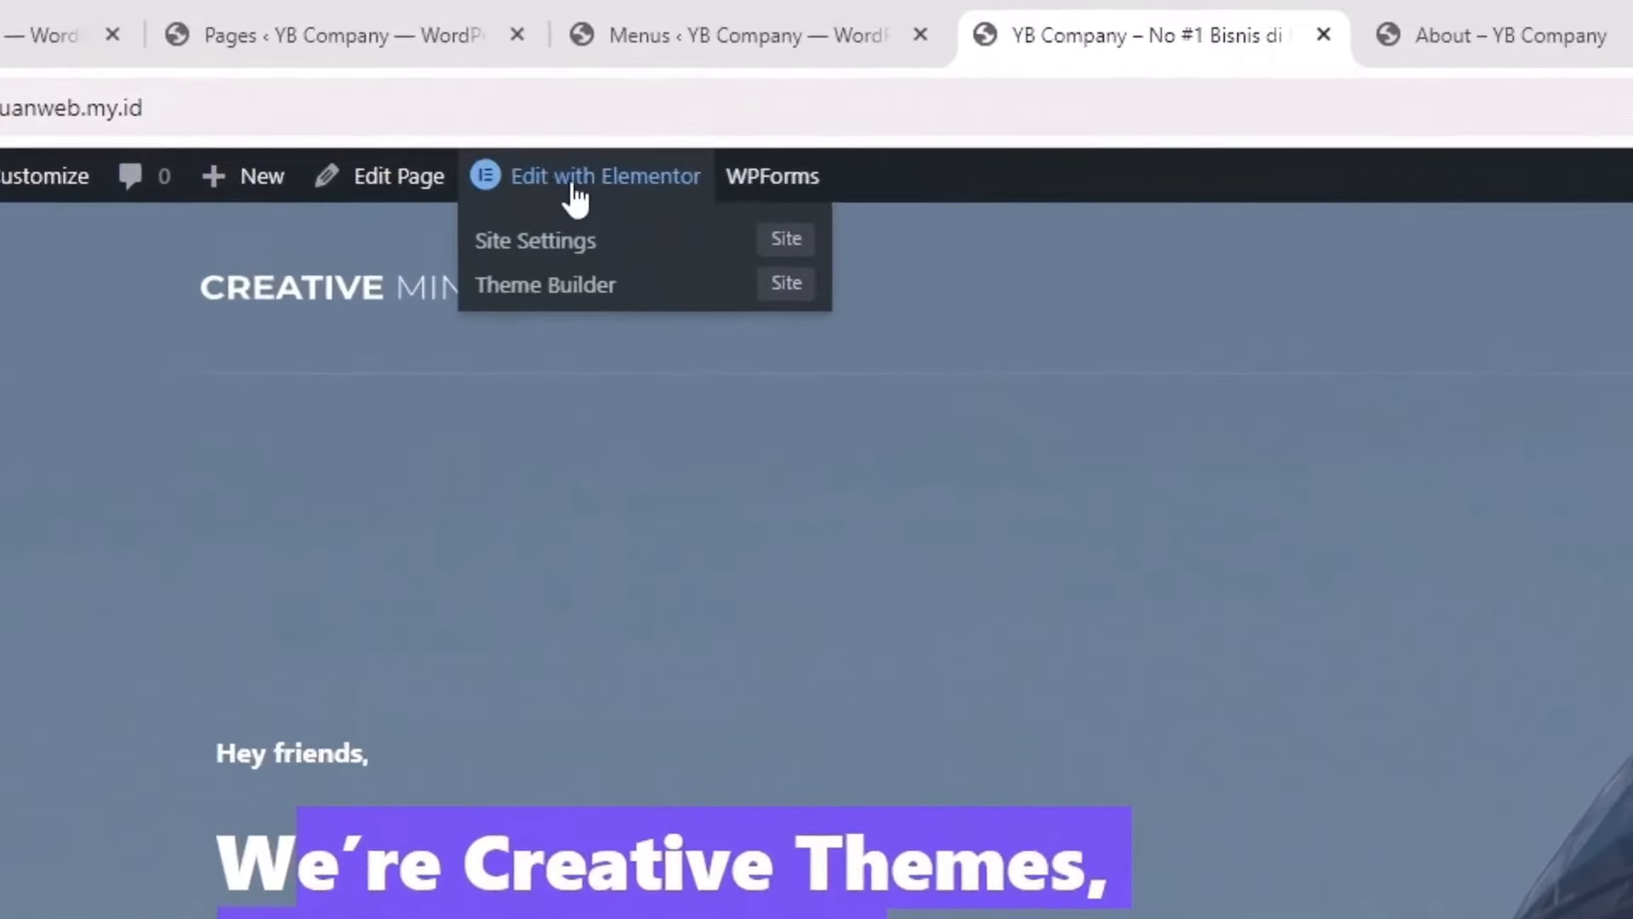
left_click(560, 495)
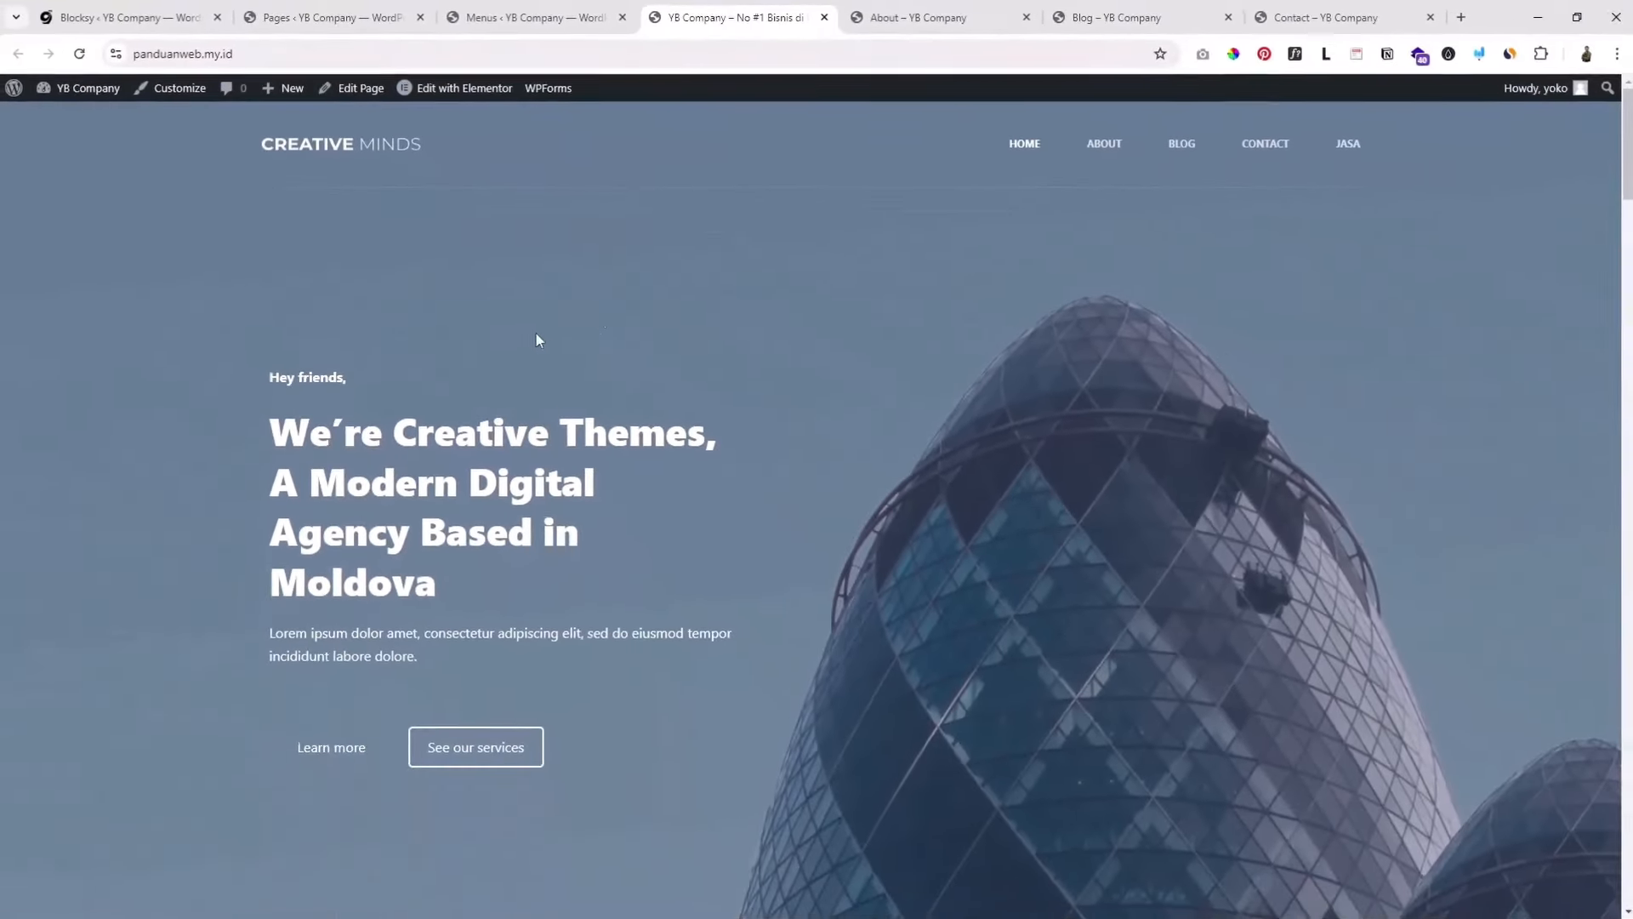
scroll(723, 374, "down", 4)
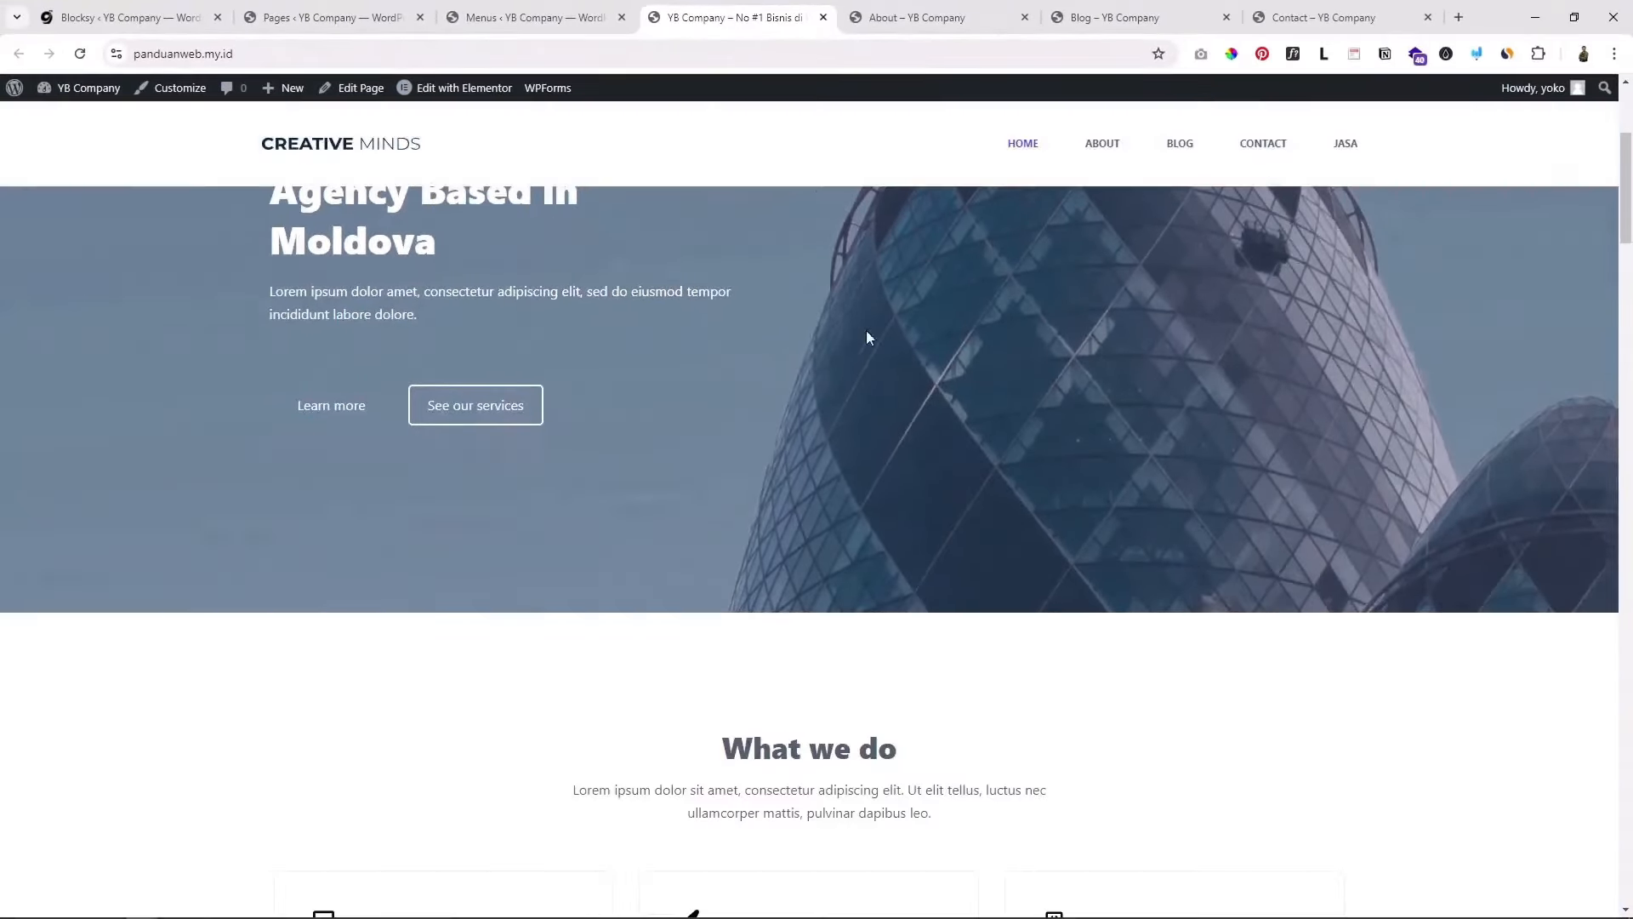
scroll(866, 330, "up", 4)
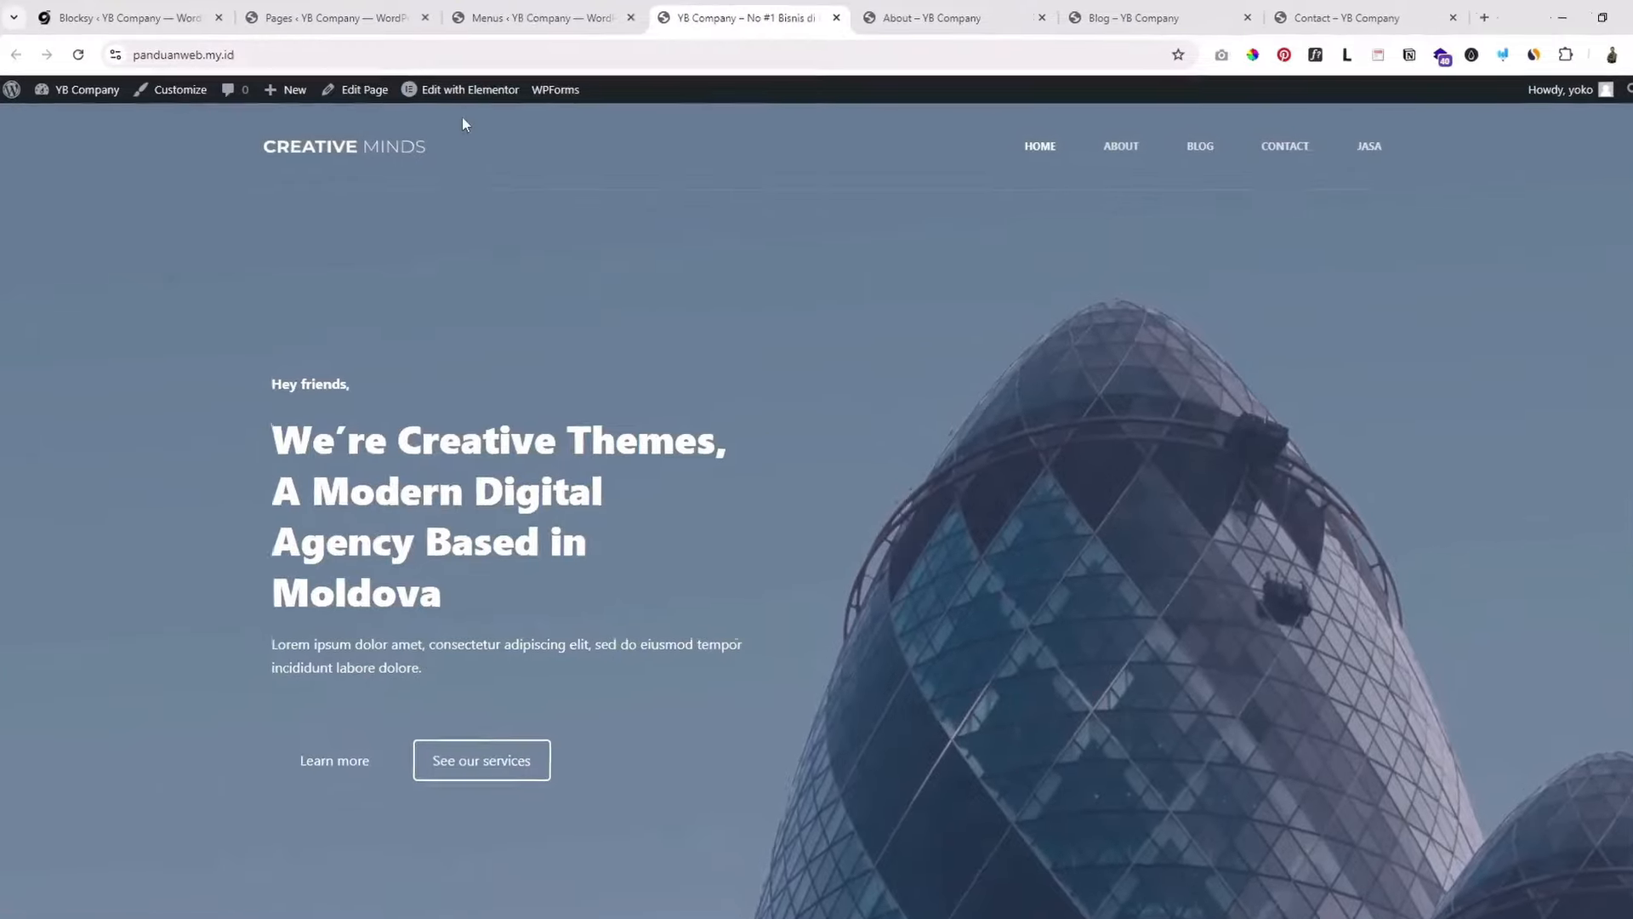
mouse_move(451, 92)
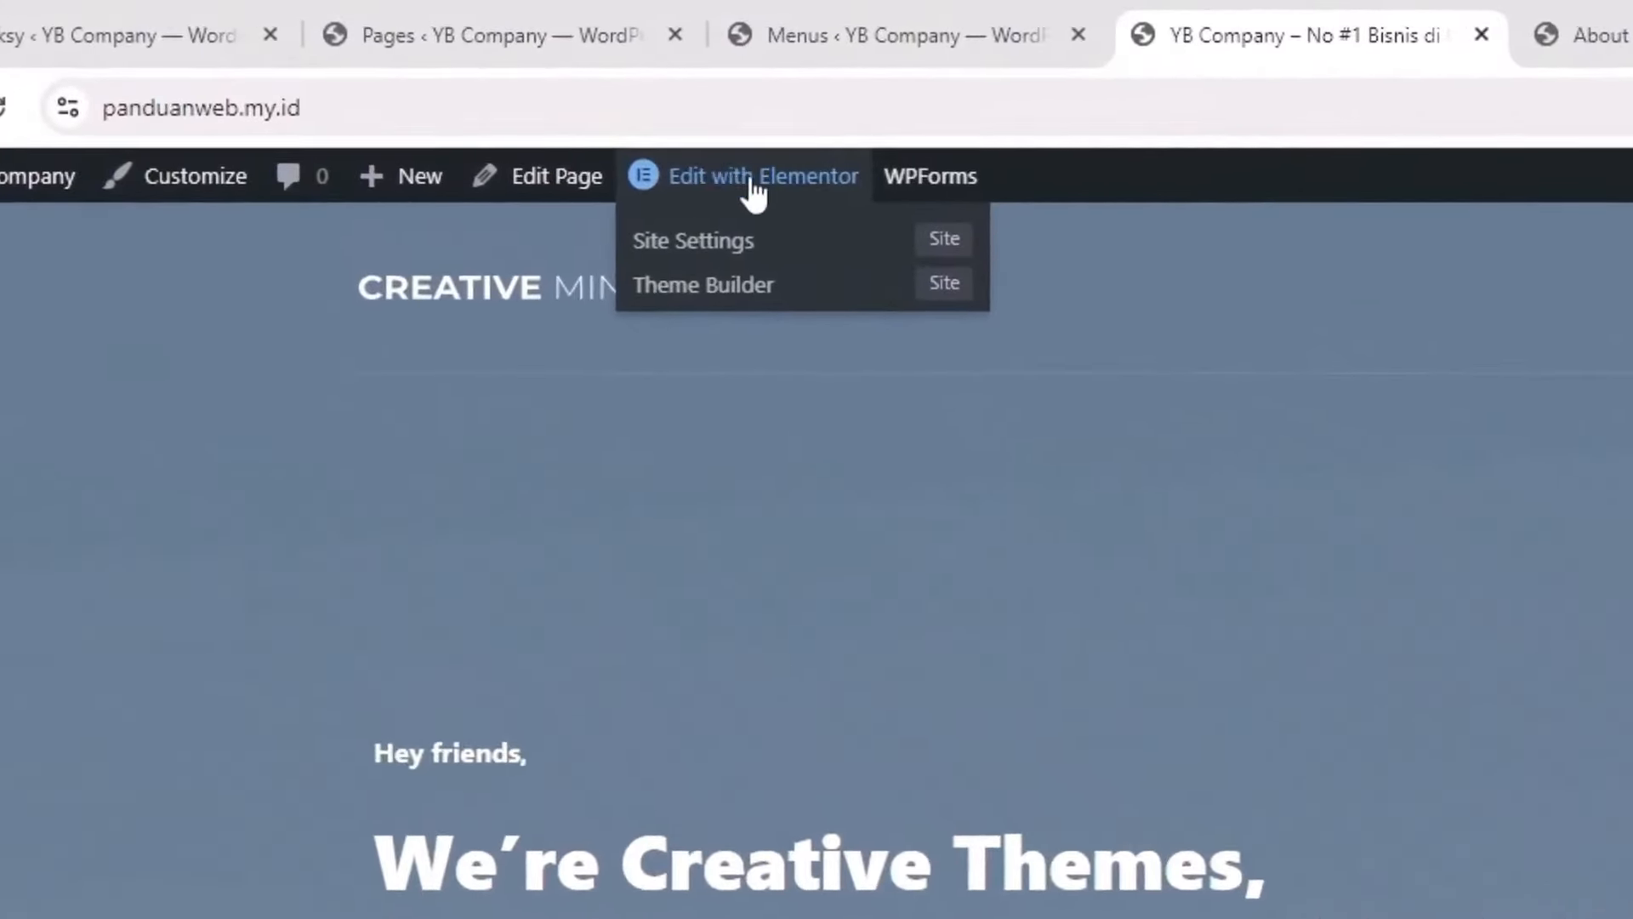
Step: Open Home in Elementor, recreate the missing default kit under Tools, and save
left_click(747, 182)
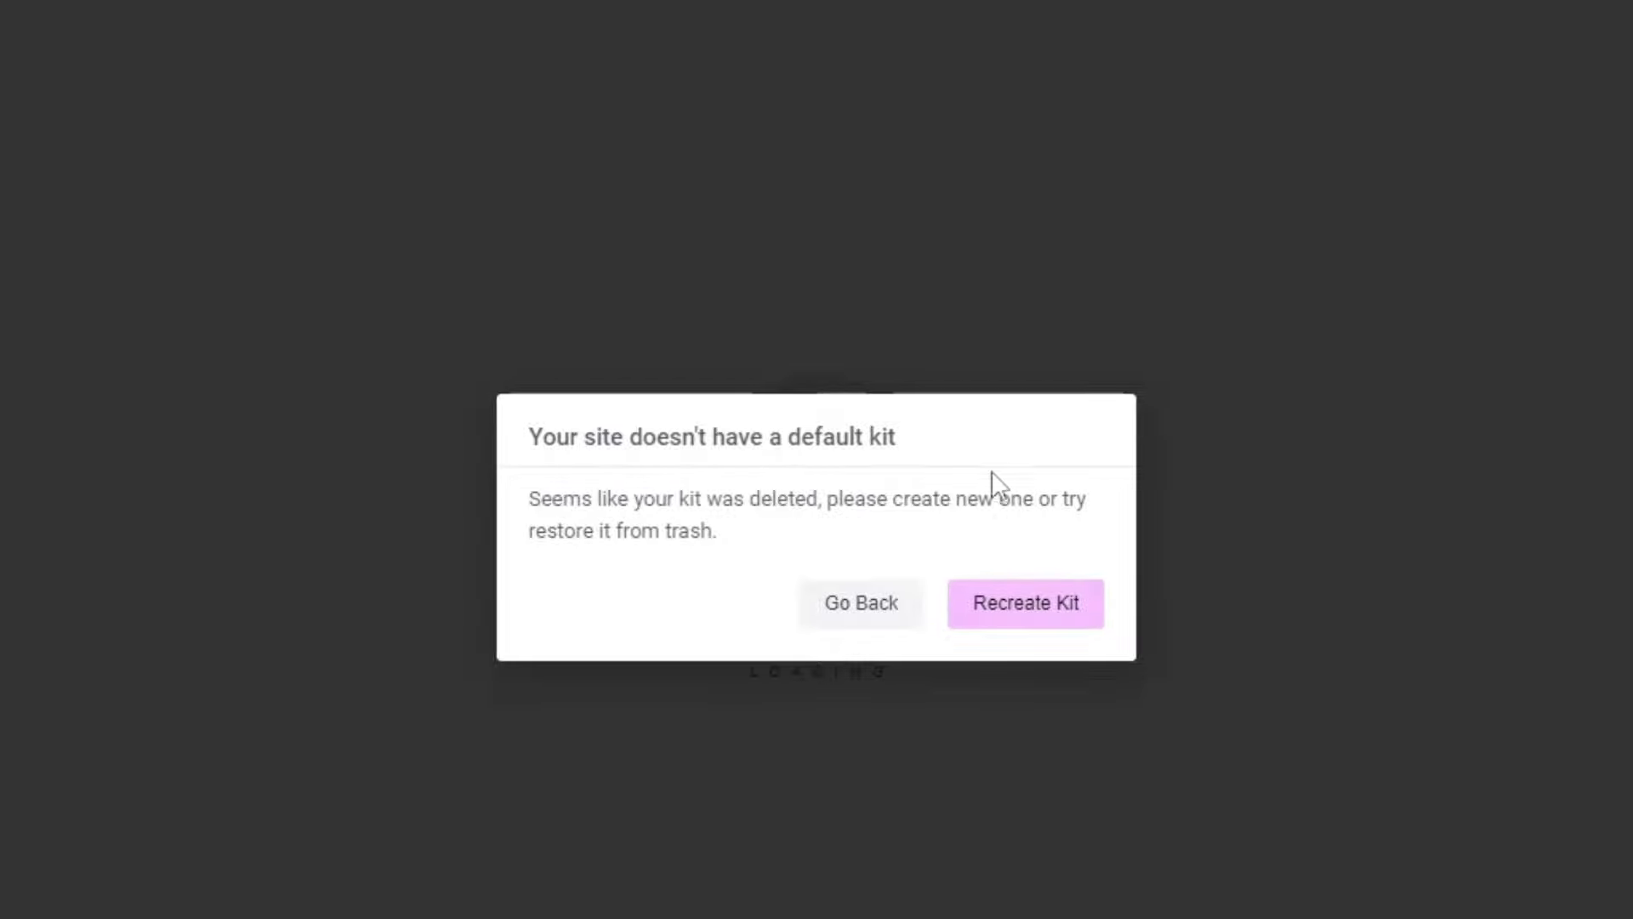
left_click(1028, 624)
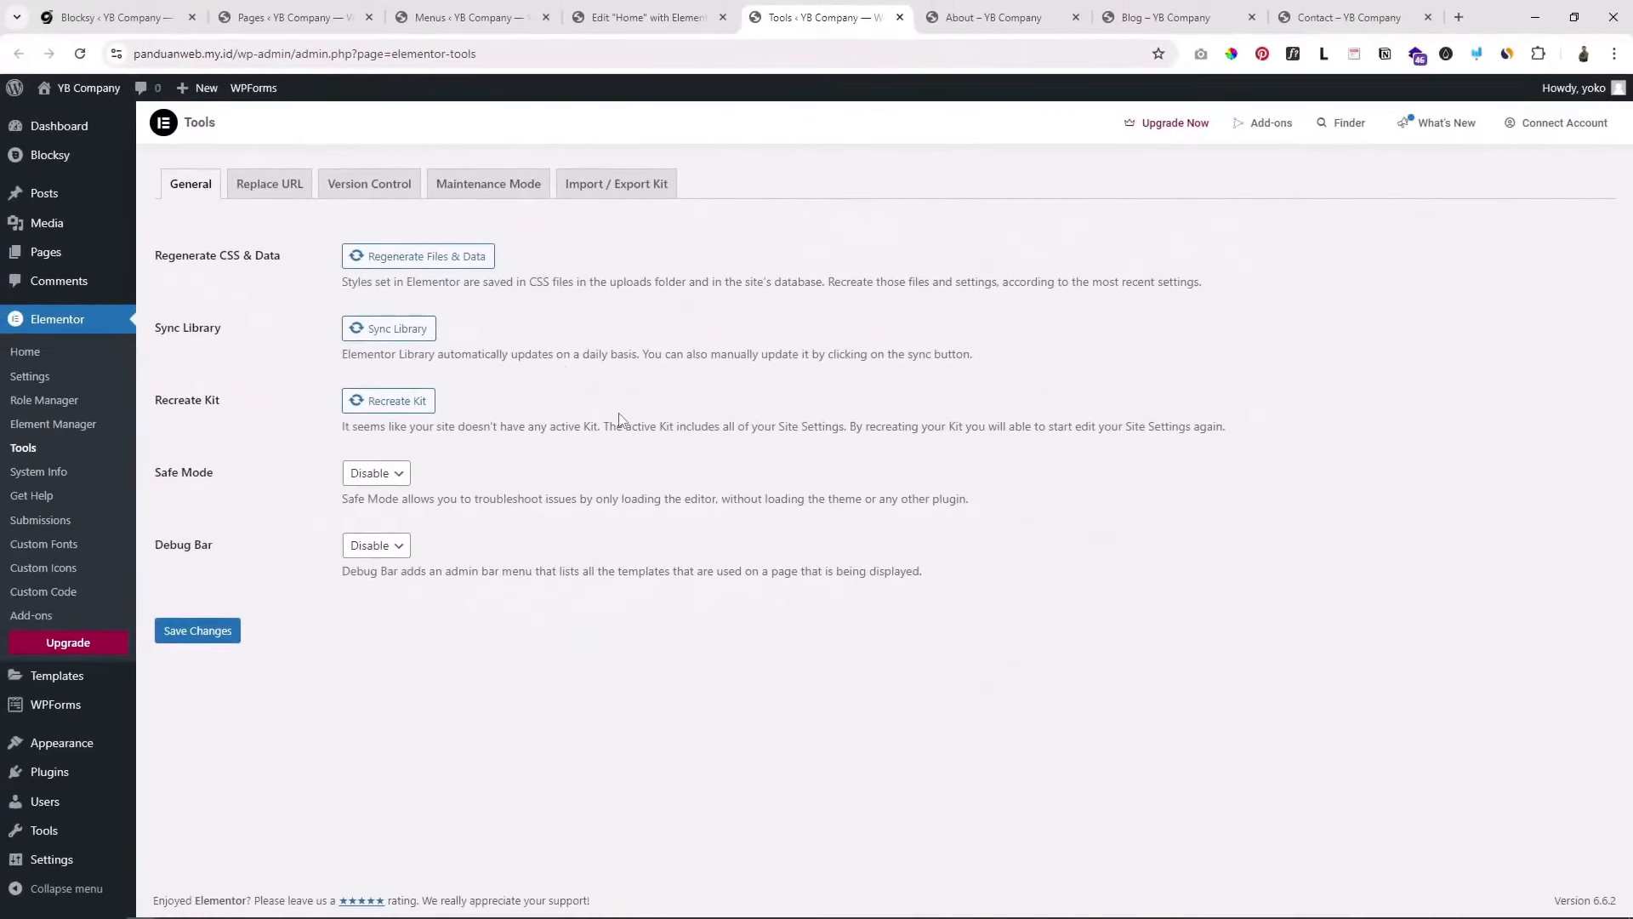
left_click_drag(219, 403, 175, 402)
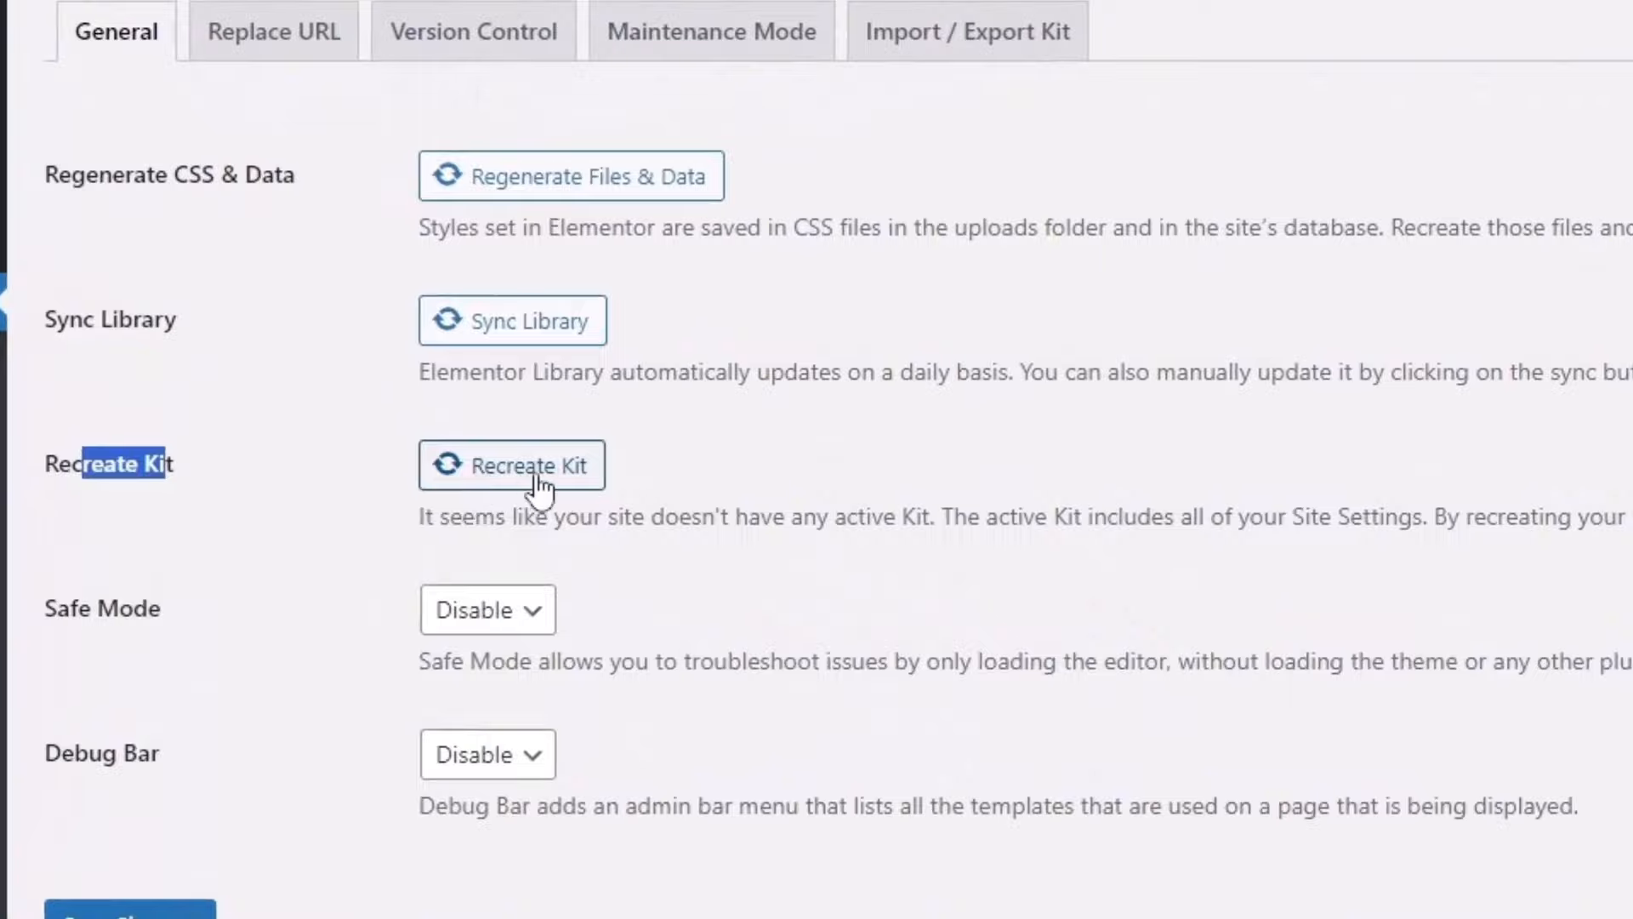
left_click(545, 486)
scroll(545, 487, "down", 2)
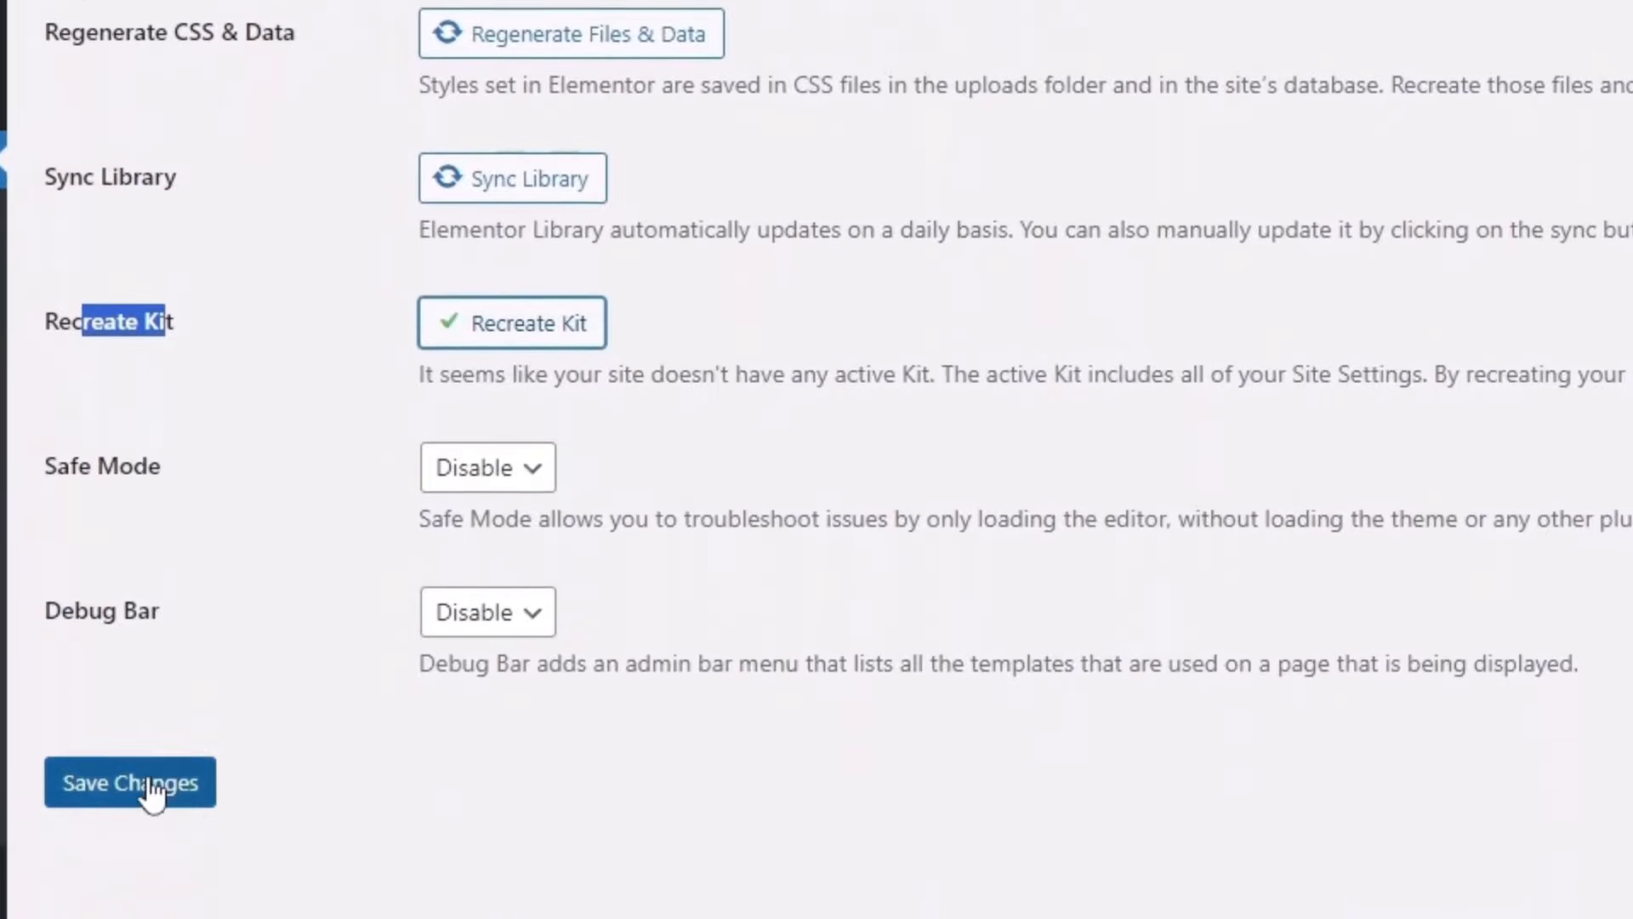
left_click(145, 784)
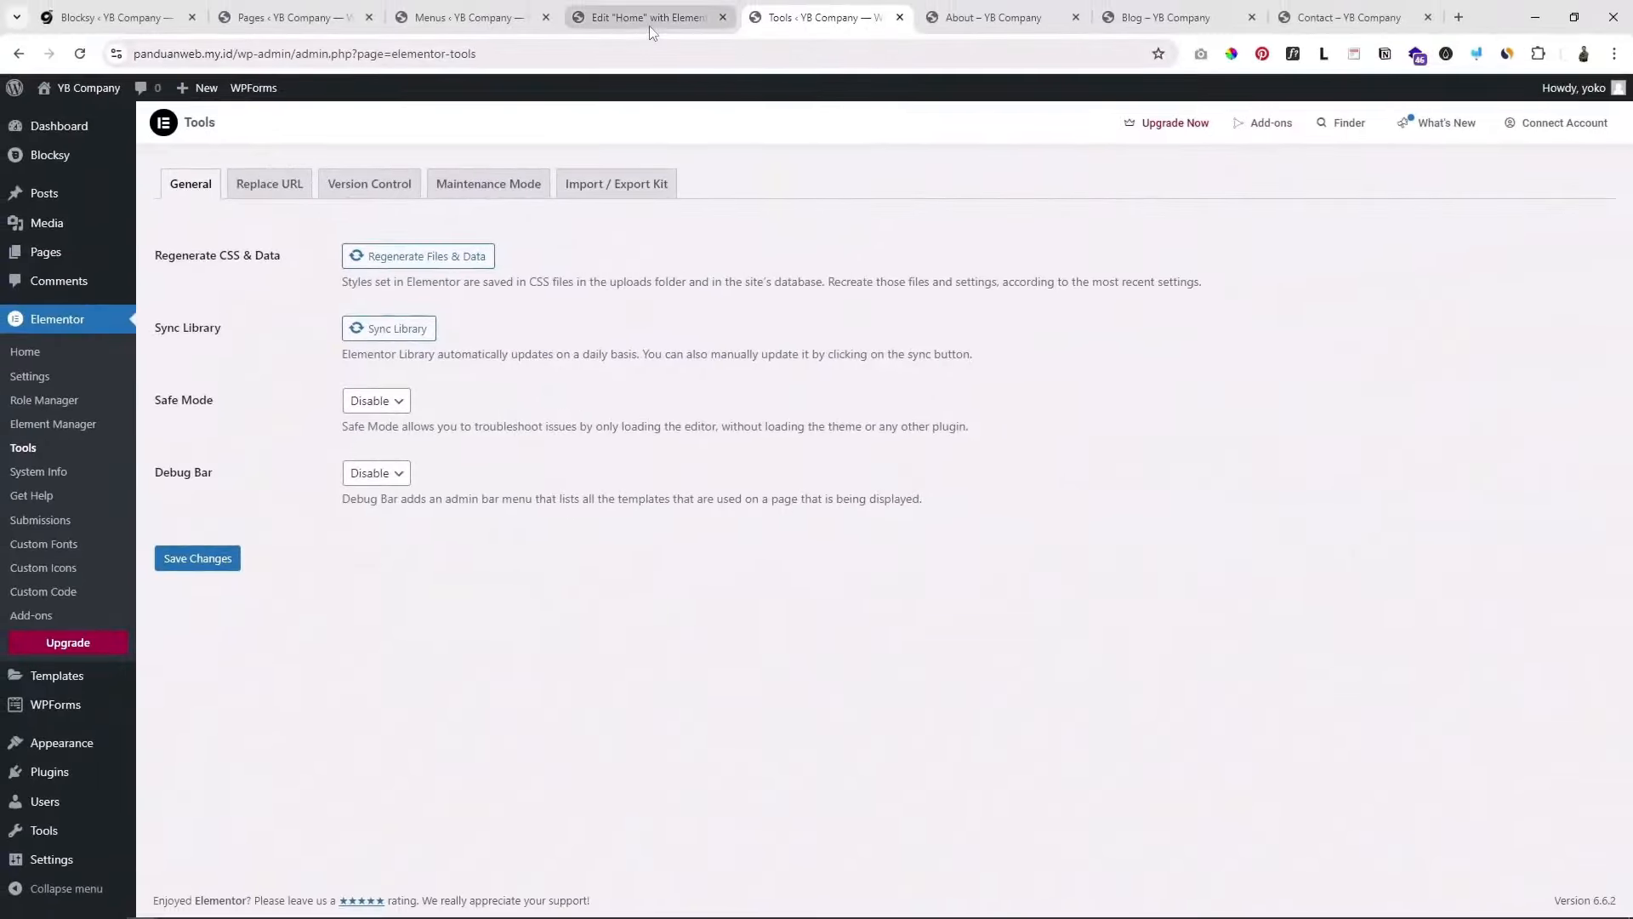
left_click(652, 31)
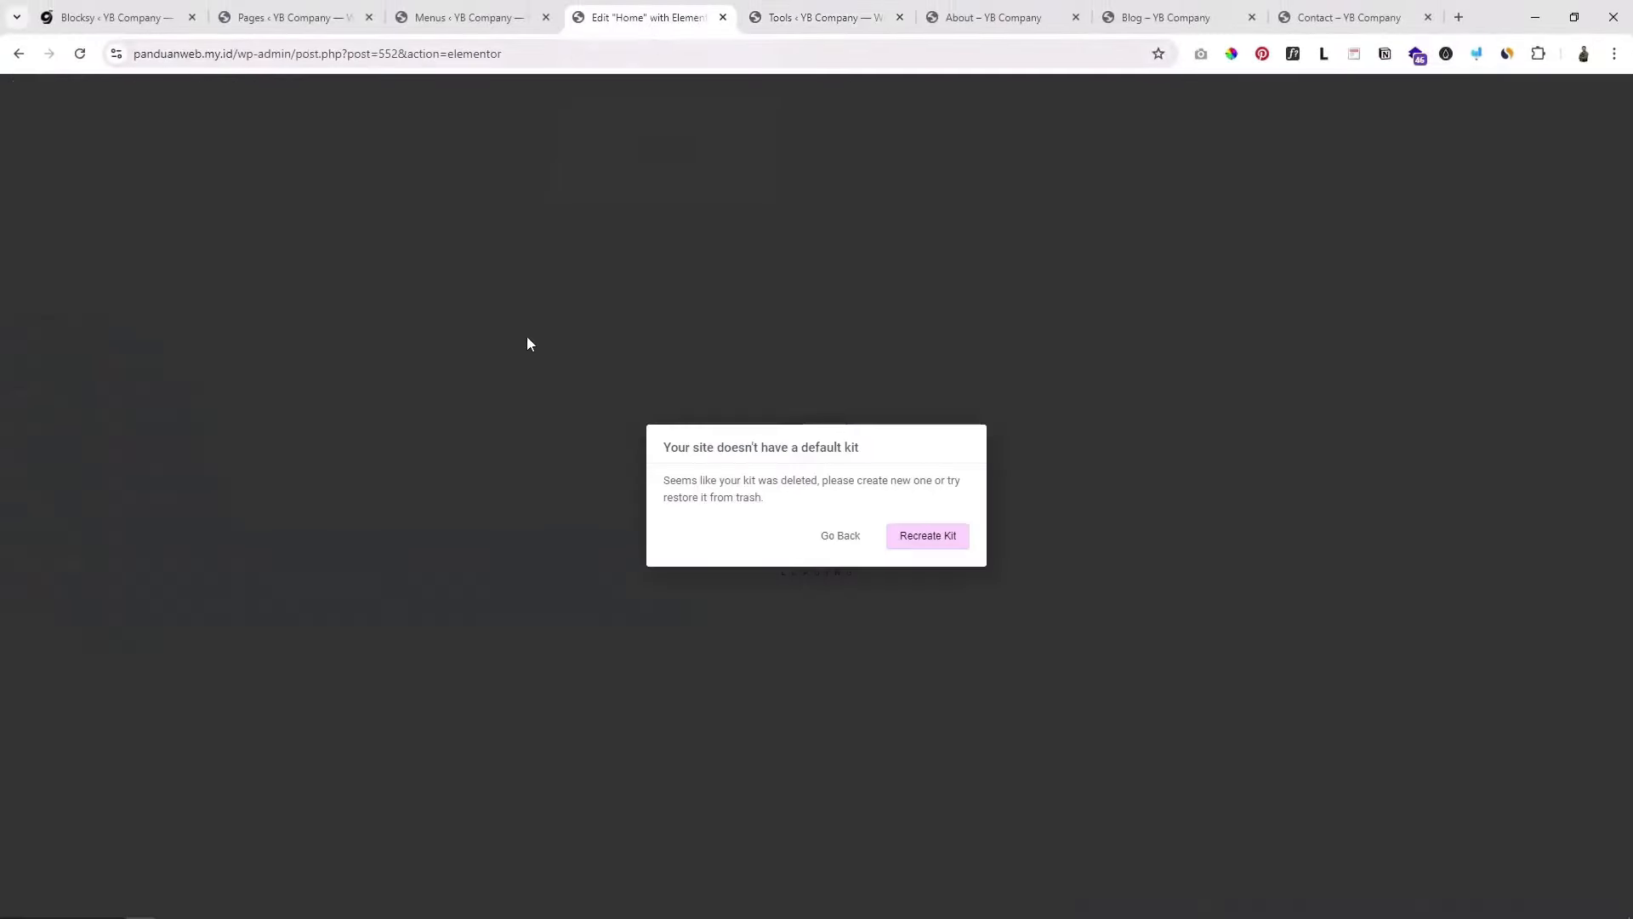
Step: Recreate the missing default kit so the Elementor editor loads the Home page
left_click(80, 57)
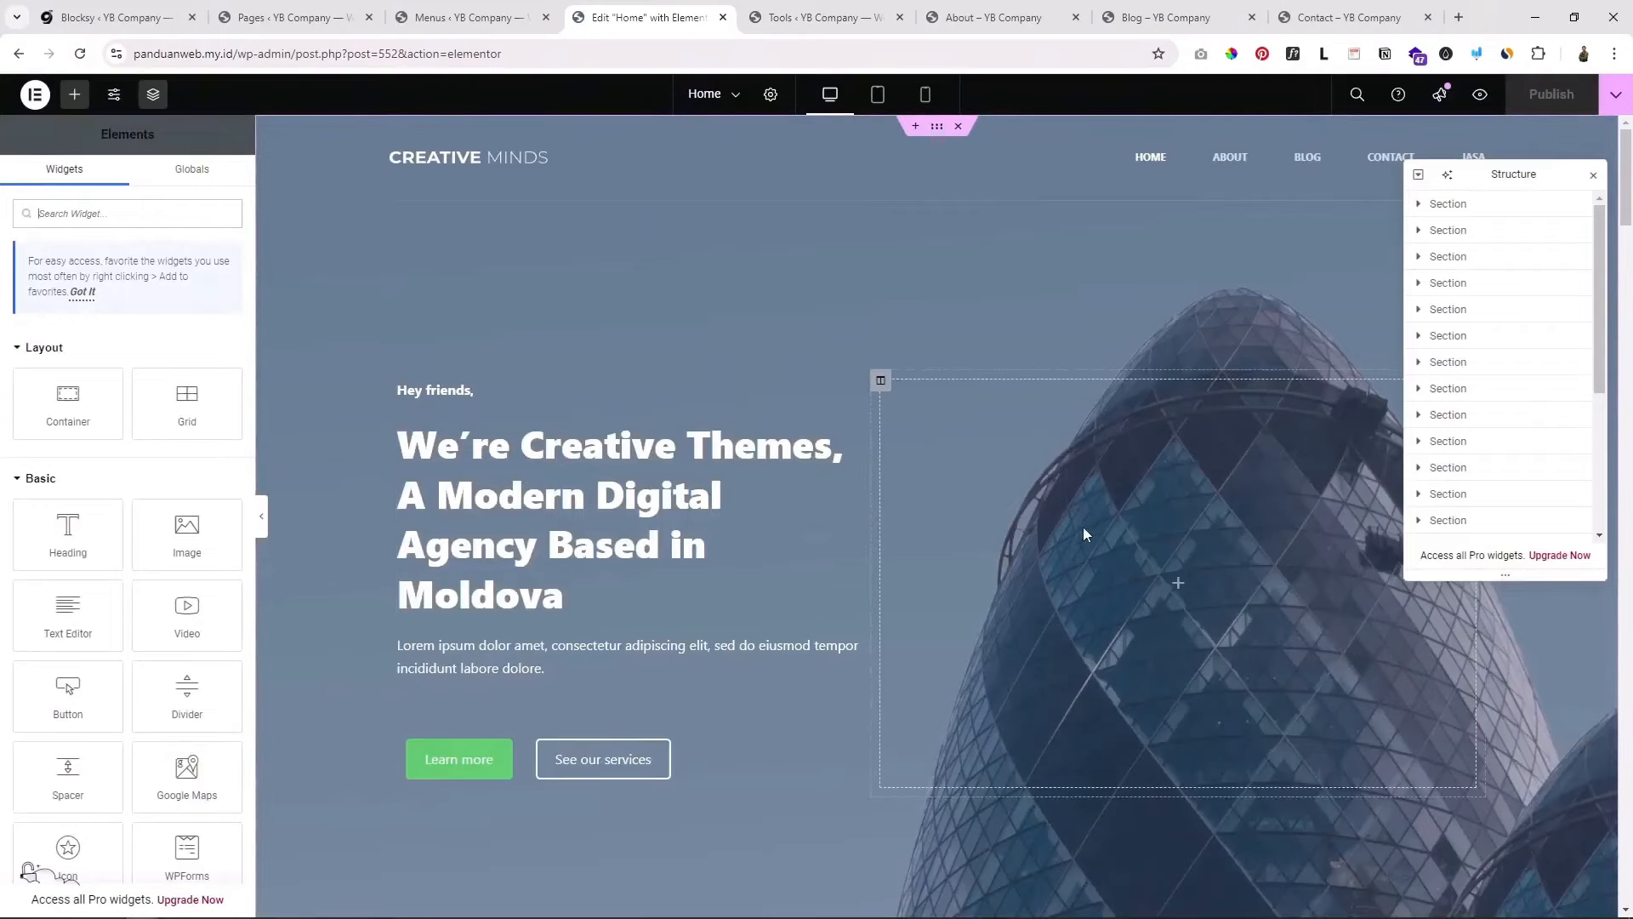
scroll(1014, 473, "down", 3)
scroll(1012, 464, "up", 3)
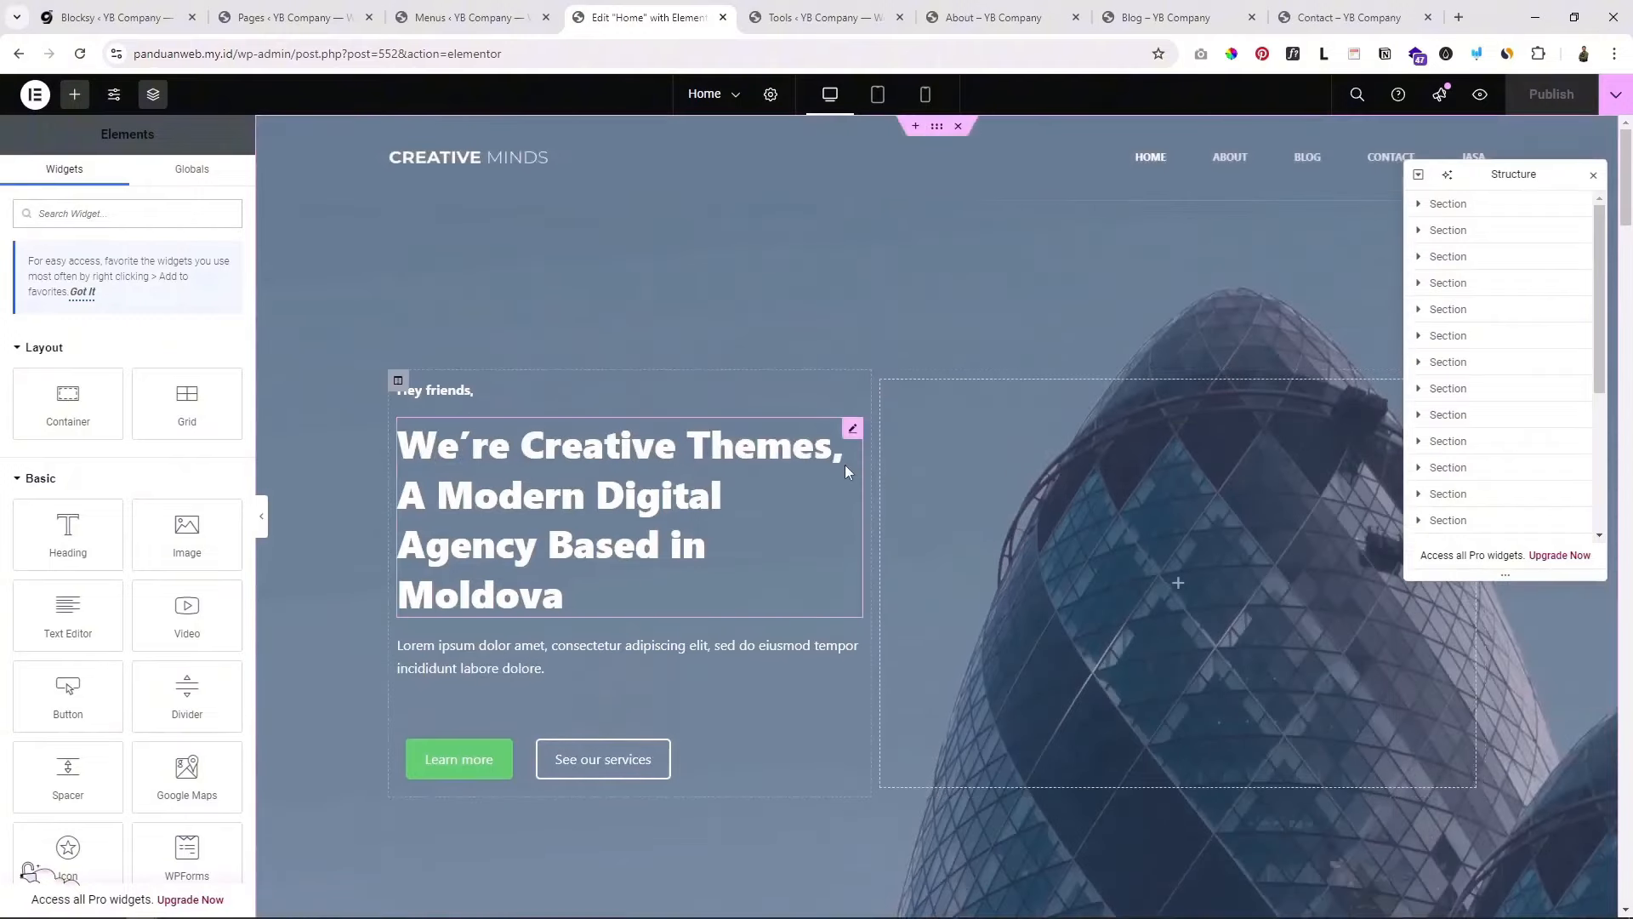
scroll(902, 363, "down", 2)
scroll(915, 349, "up", 2)
Step: Paste 'Jasa Konstruksi no #1 di Jakarta' as the hero heading and change the greeting to 'Halo..'
left_click(593, 600)
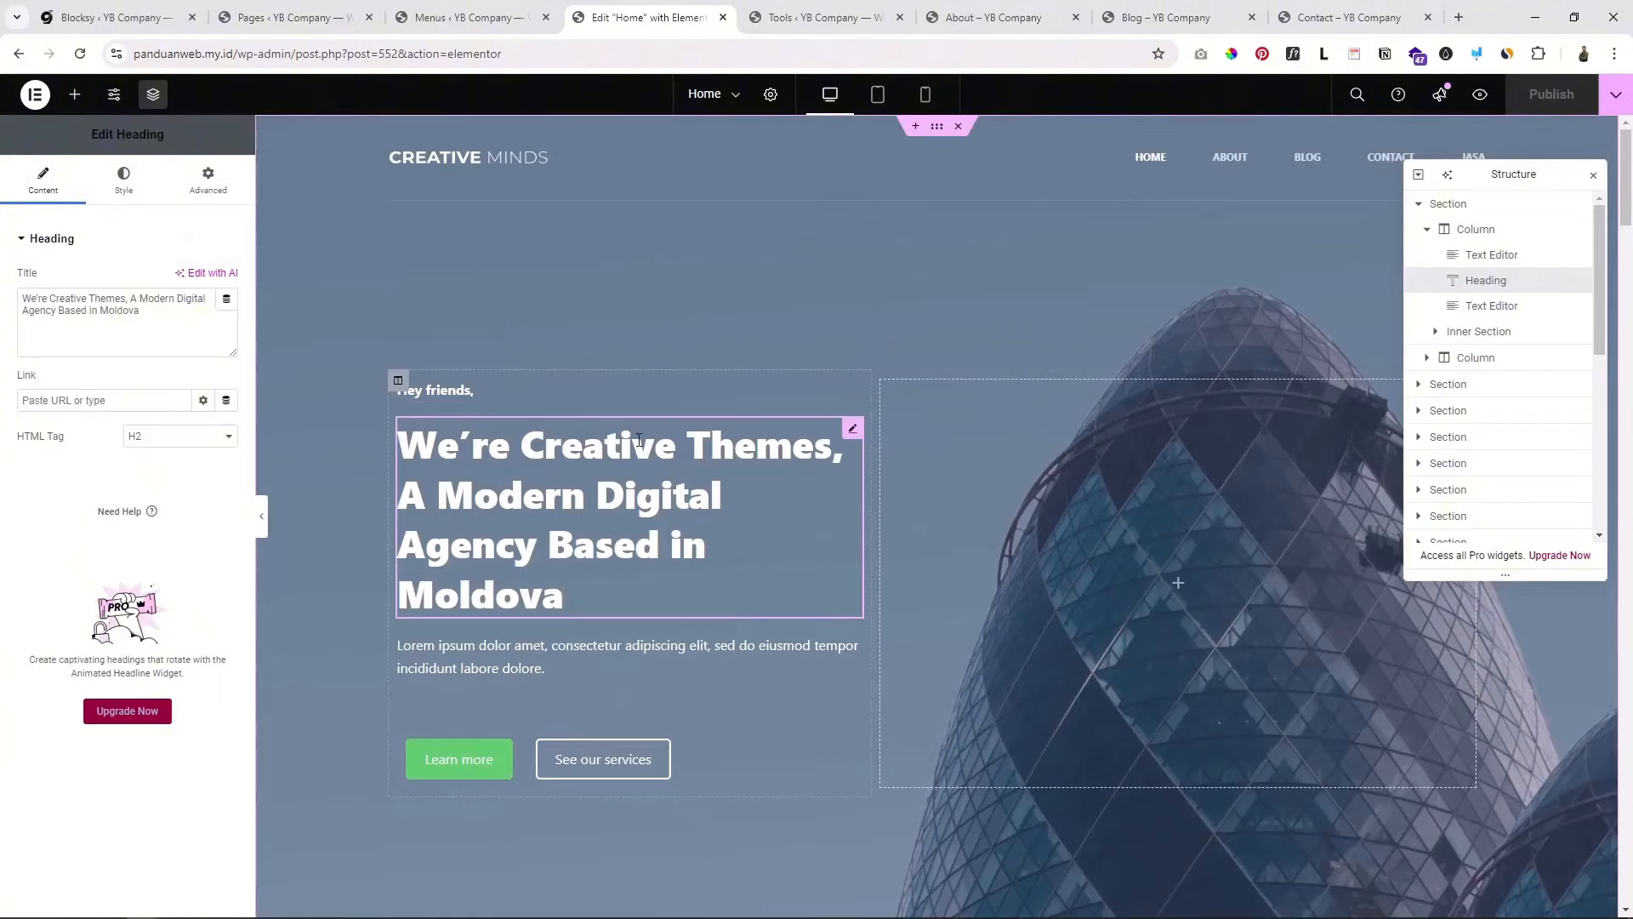
scroll(565, 517, "down", 1)
scroll(574, 529, "up", 1)
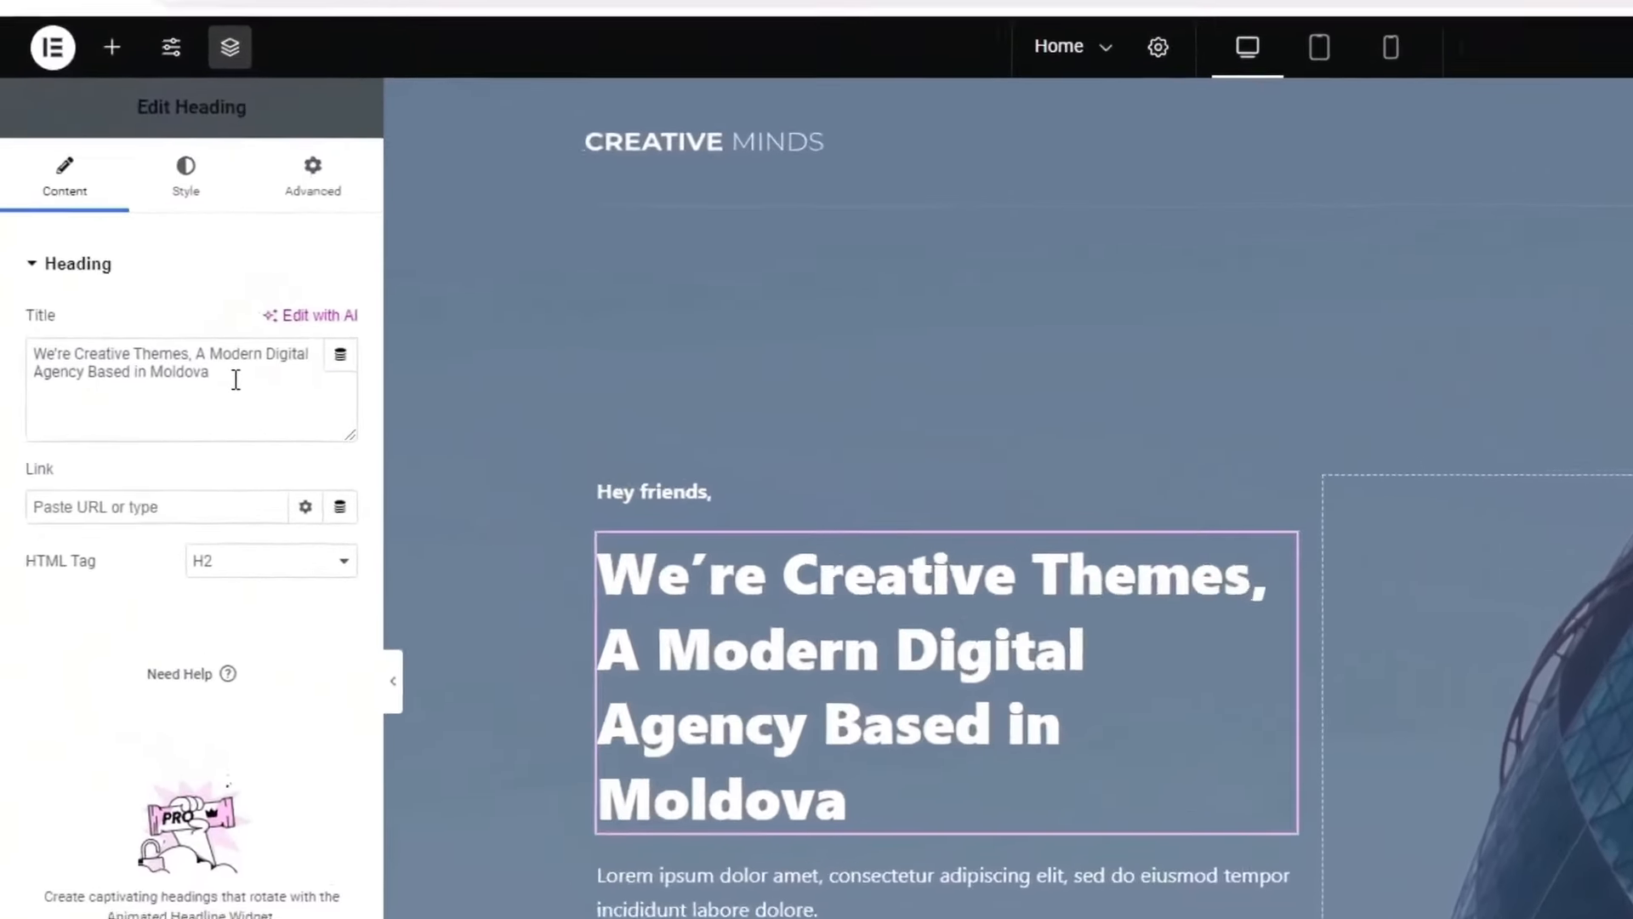
left_click_drag(243, 380, 44, 342)
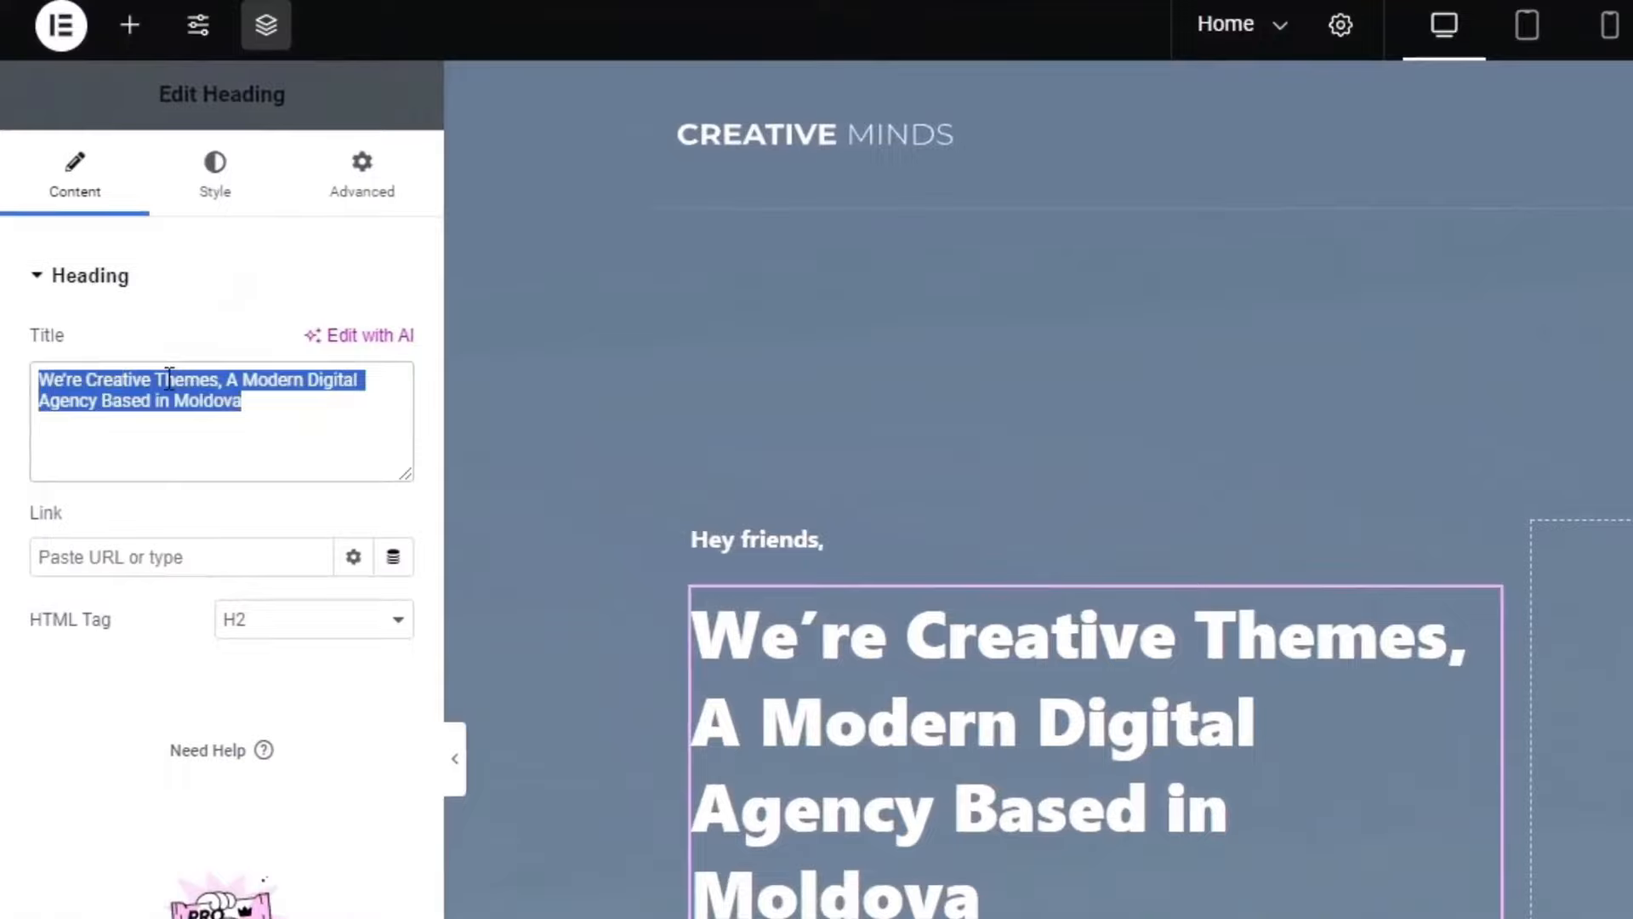
type("Jasa Konstruksi no #1 di Jakarta")
left_click_drag(296, 405, 38, 381)
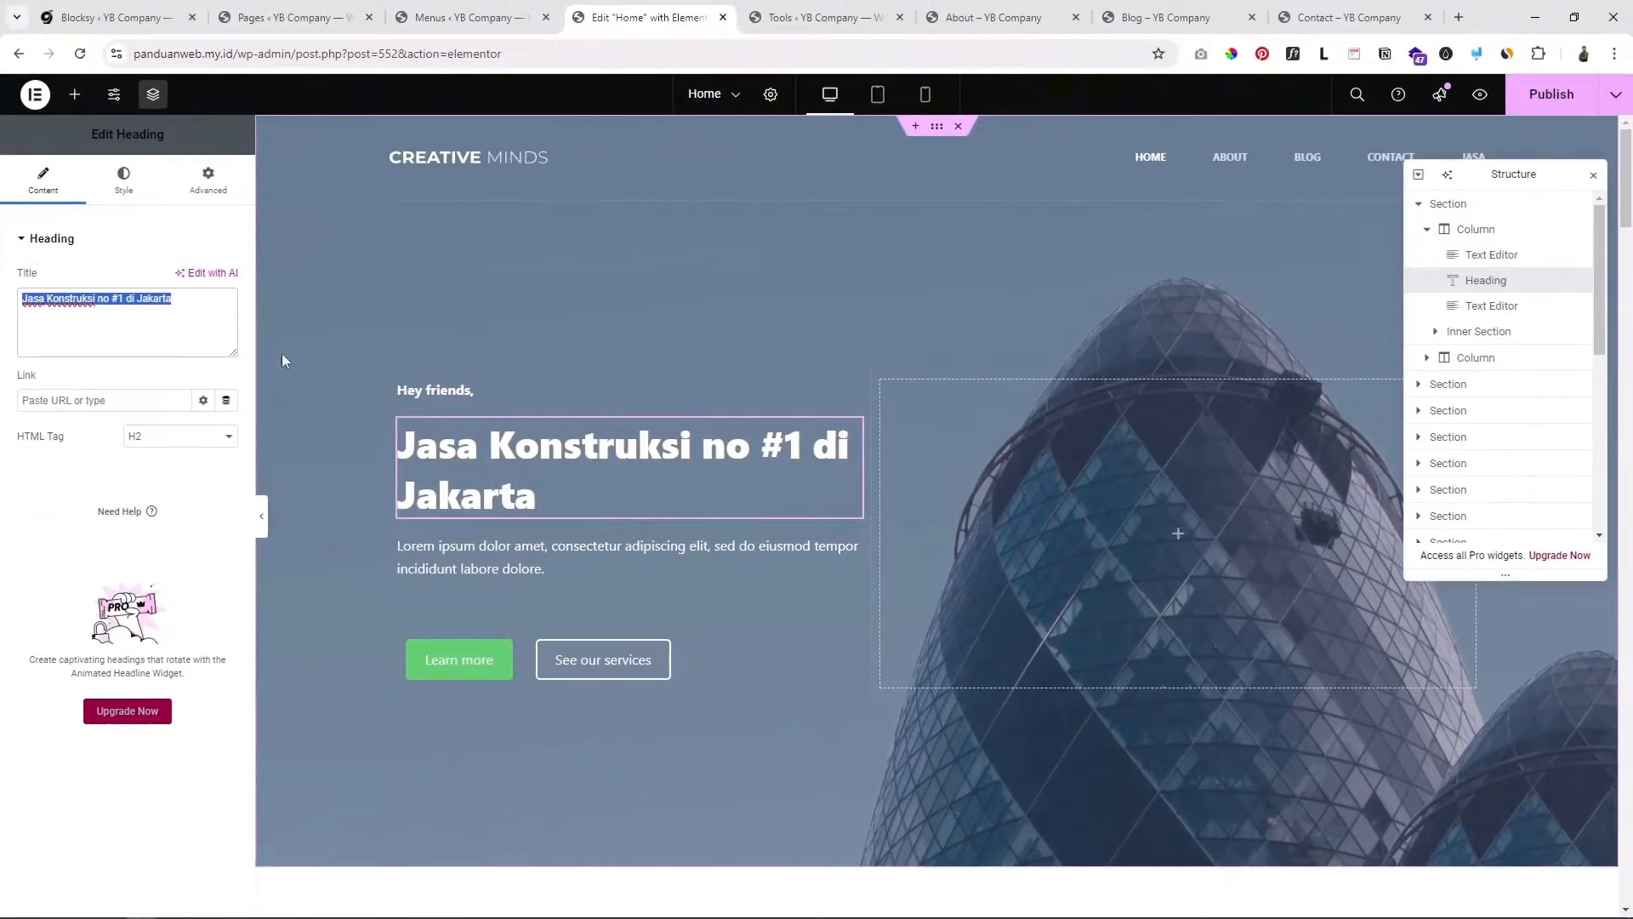
left_click(187, 309)
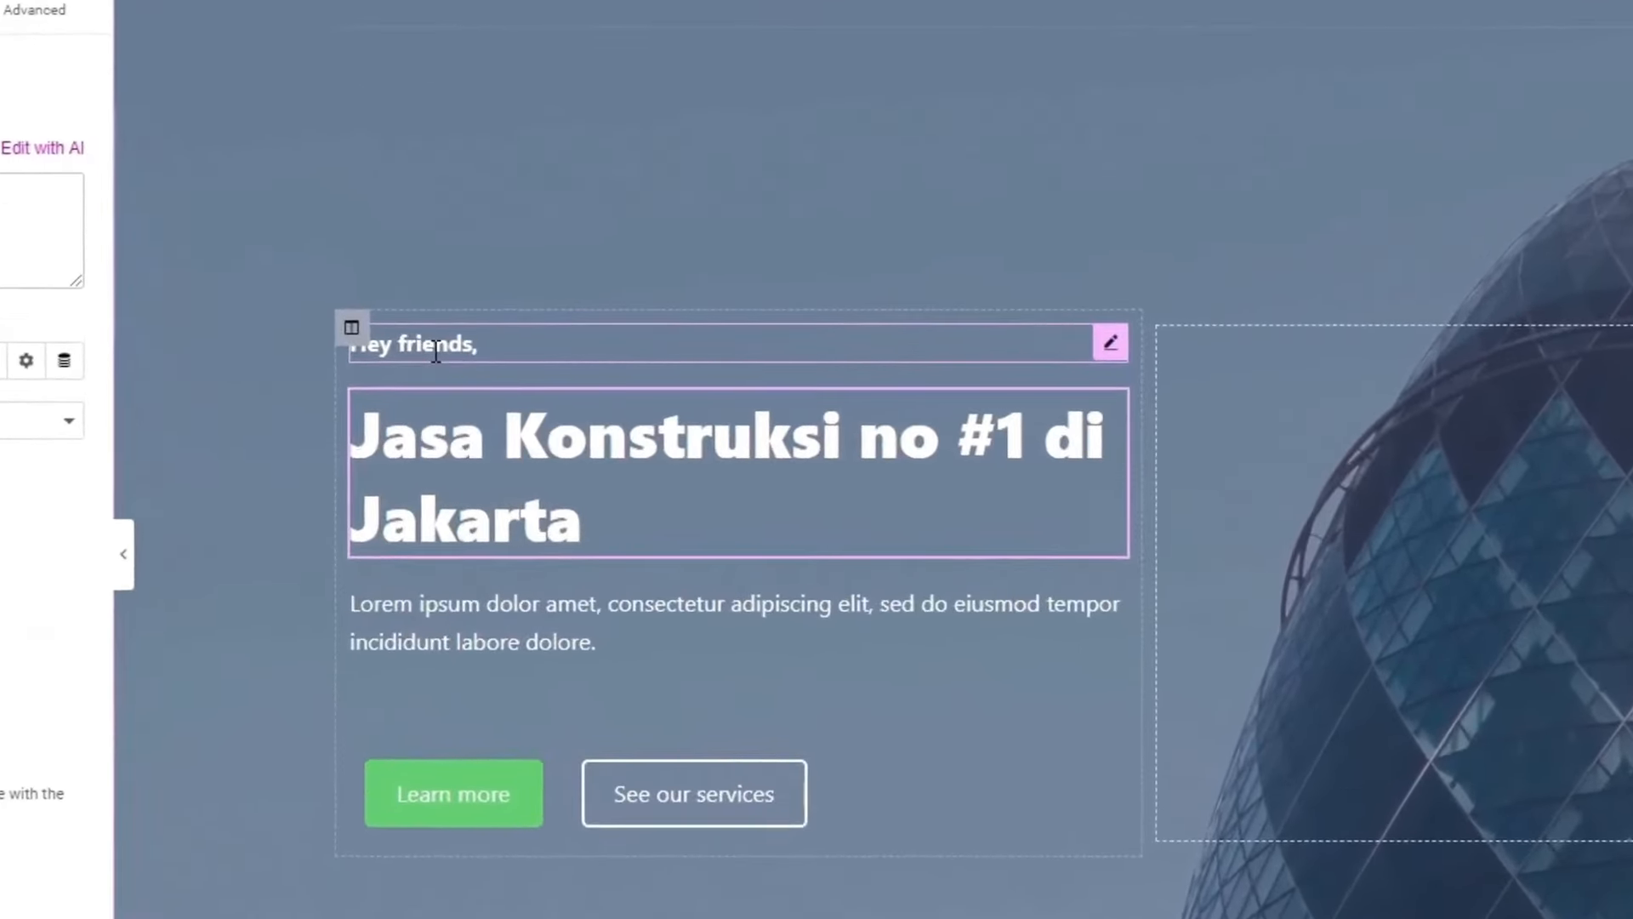
triple_click(435, 344)
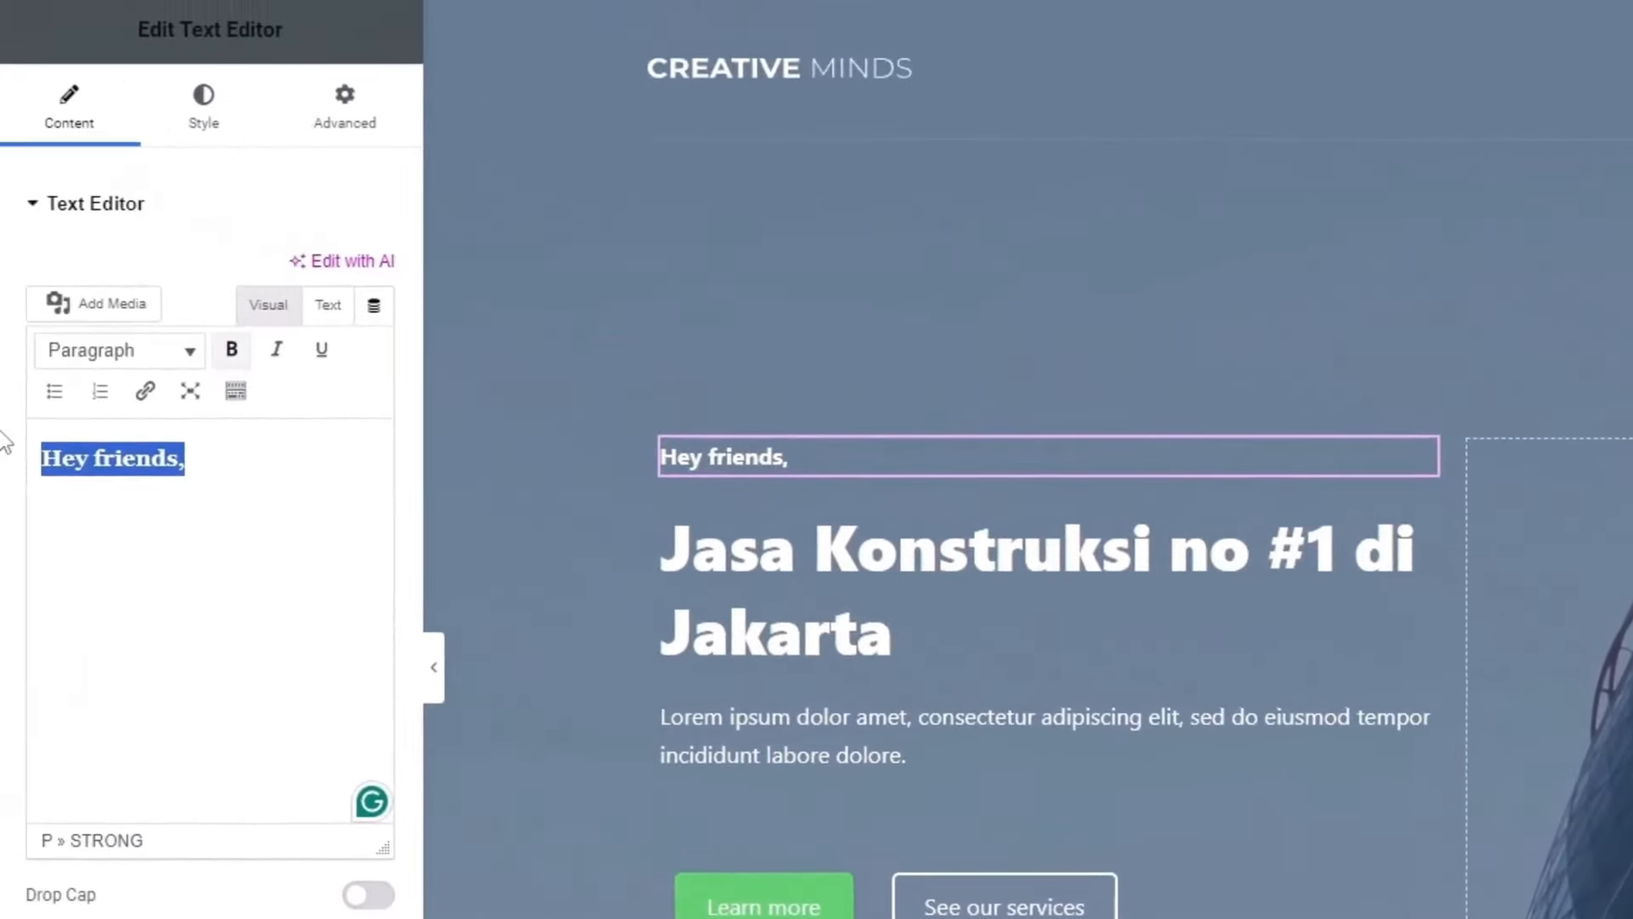
type("Halo..")
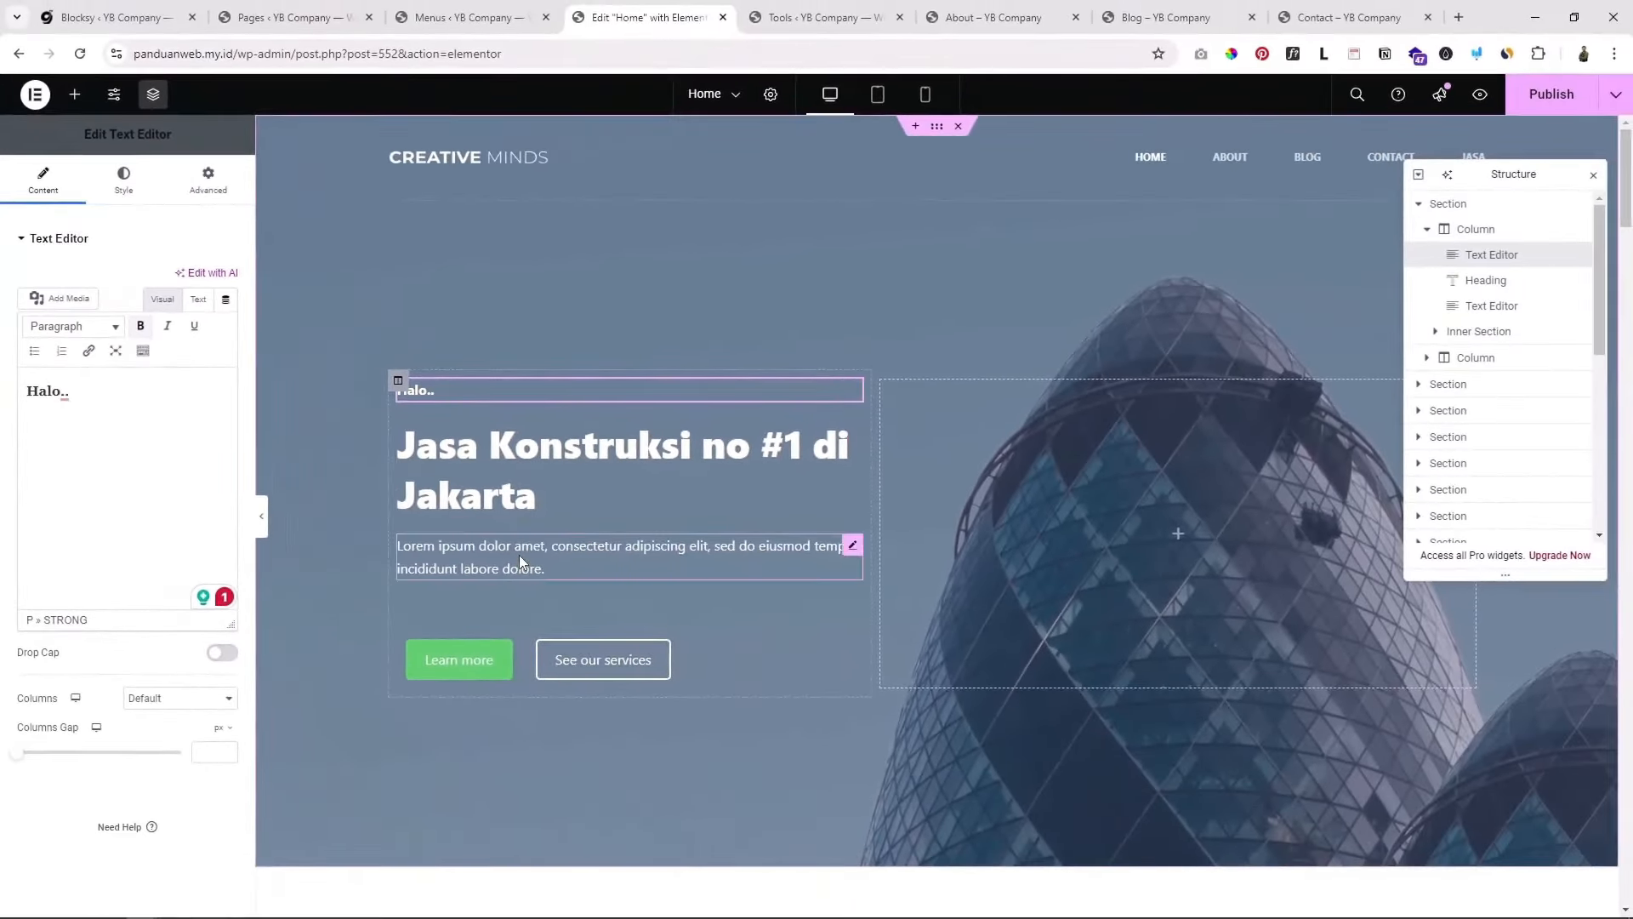
Step: Open the hero's Lorem ipsum paragraph widget and select its text
left_click(521, 558)
left_click_drag(111, 452, 46, 408)
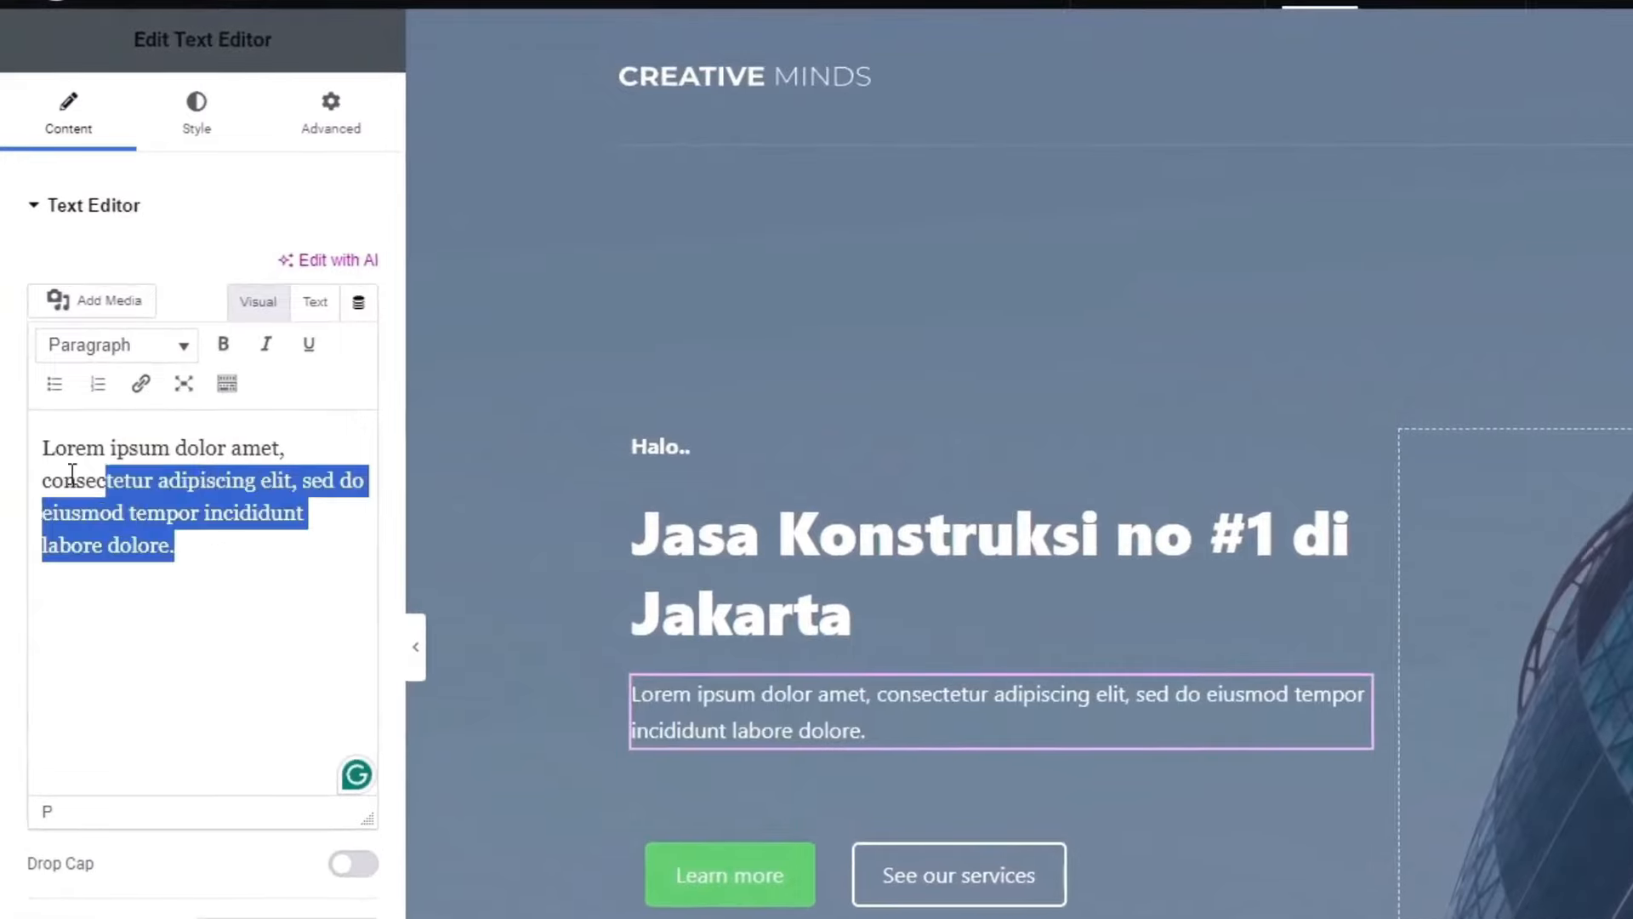
left_click_drag(72, 473, 14, 437)
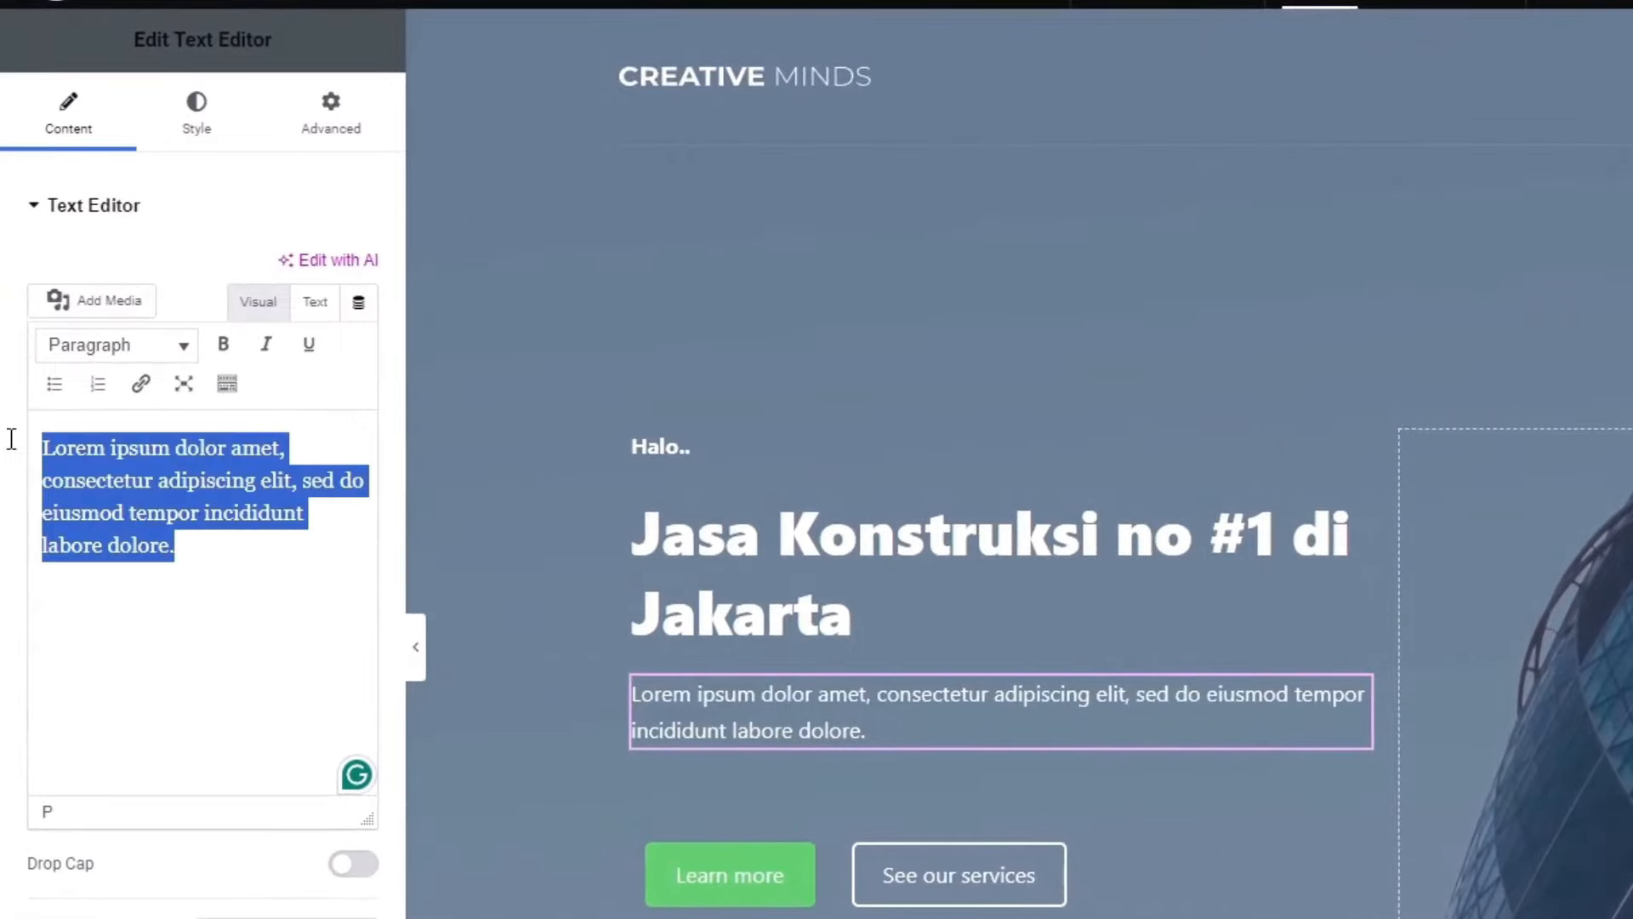
left_click(154, 480)
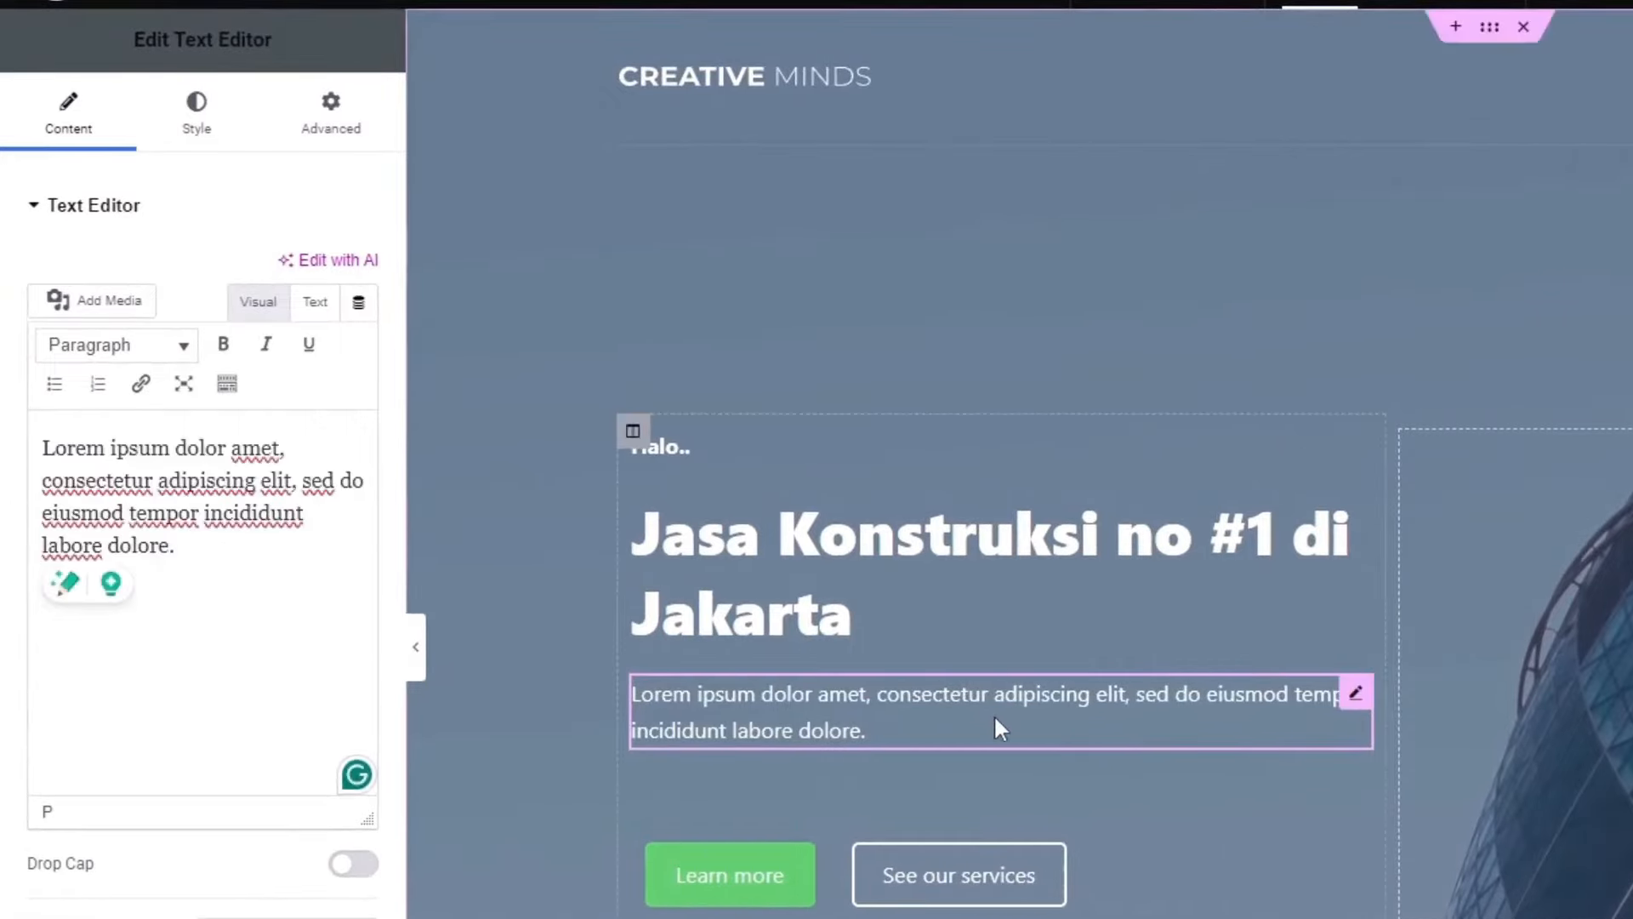
scroll(977, 809, "down", 1)
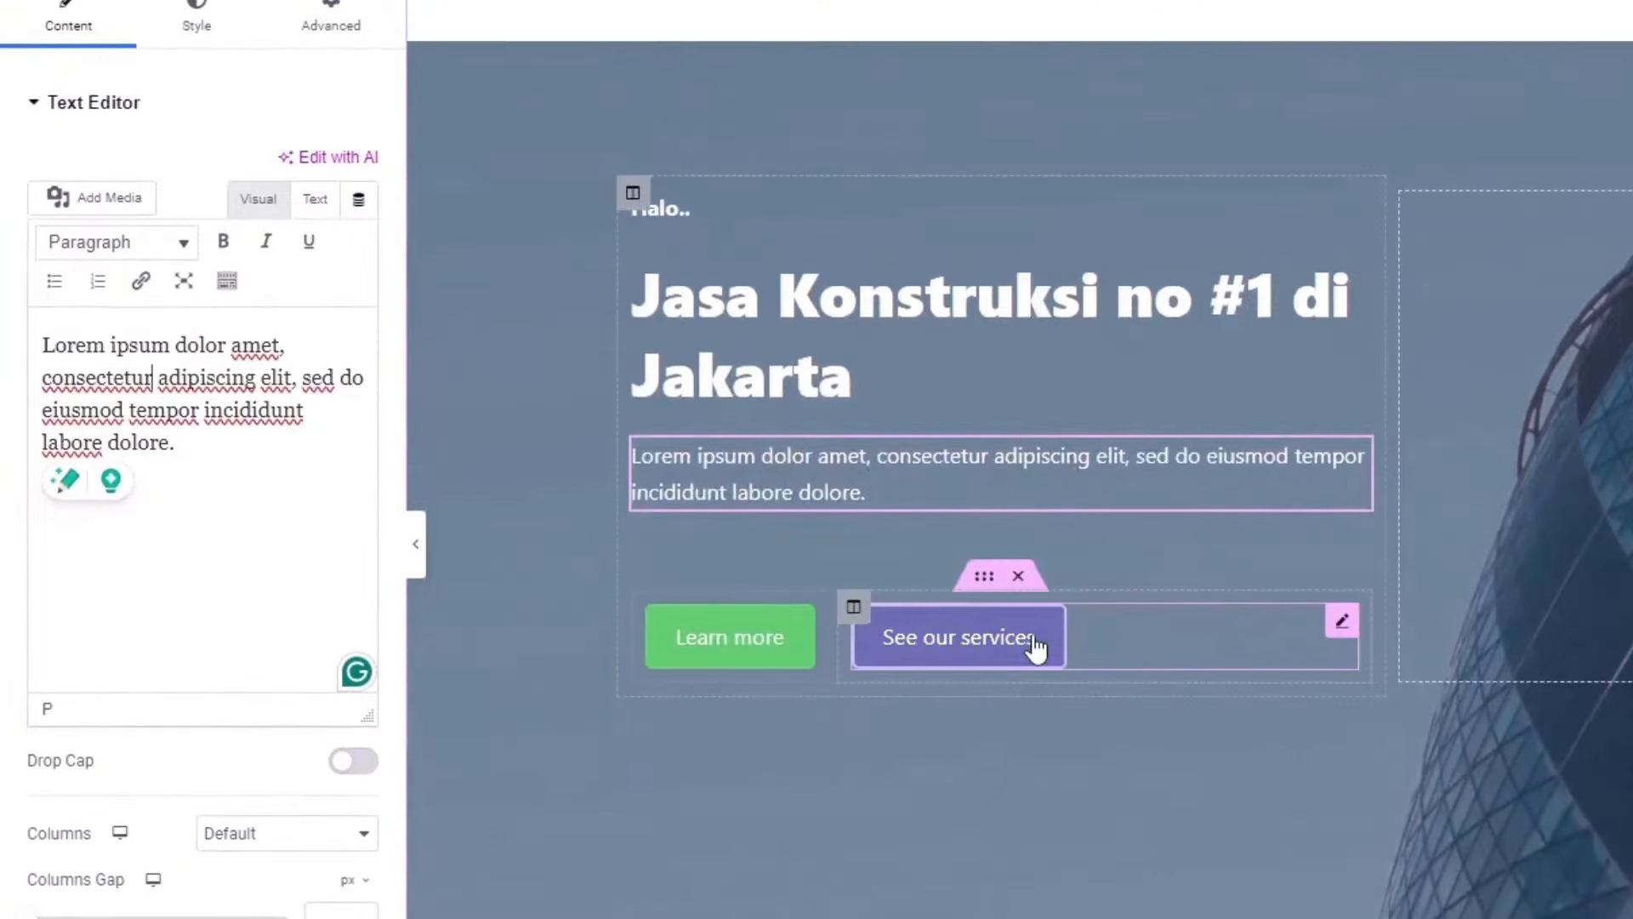
scroll(1012, 664, "up", 2)
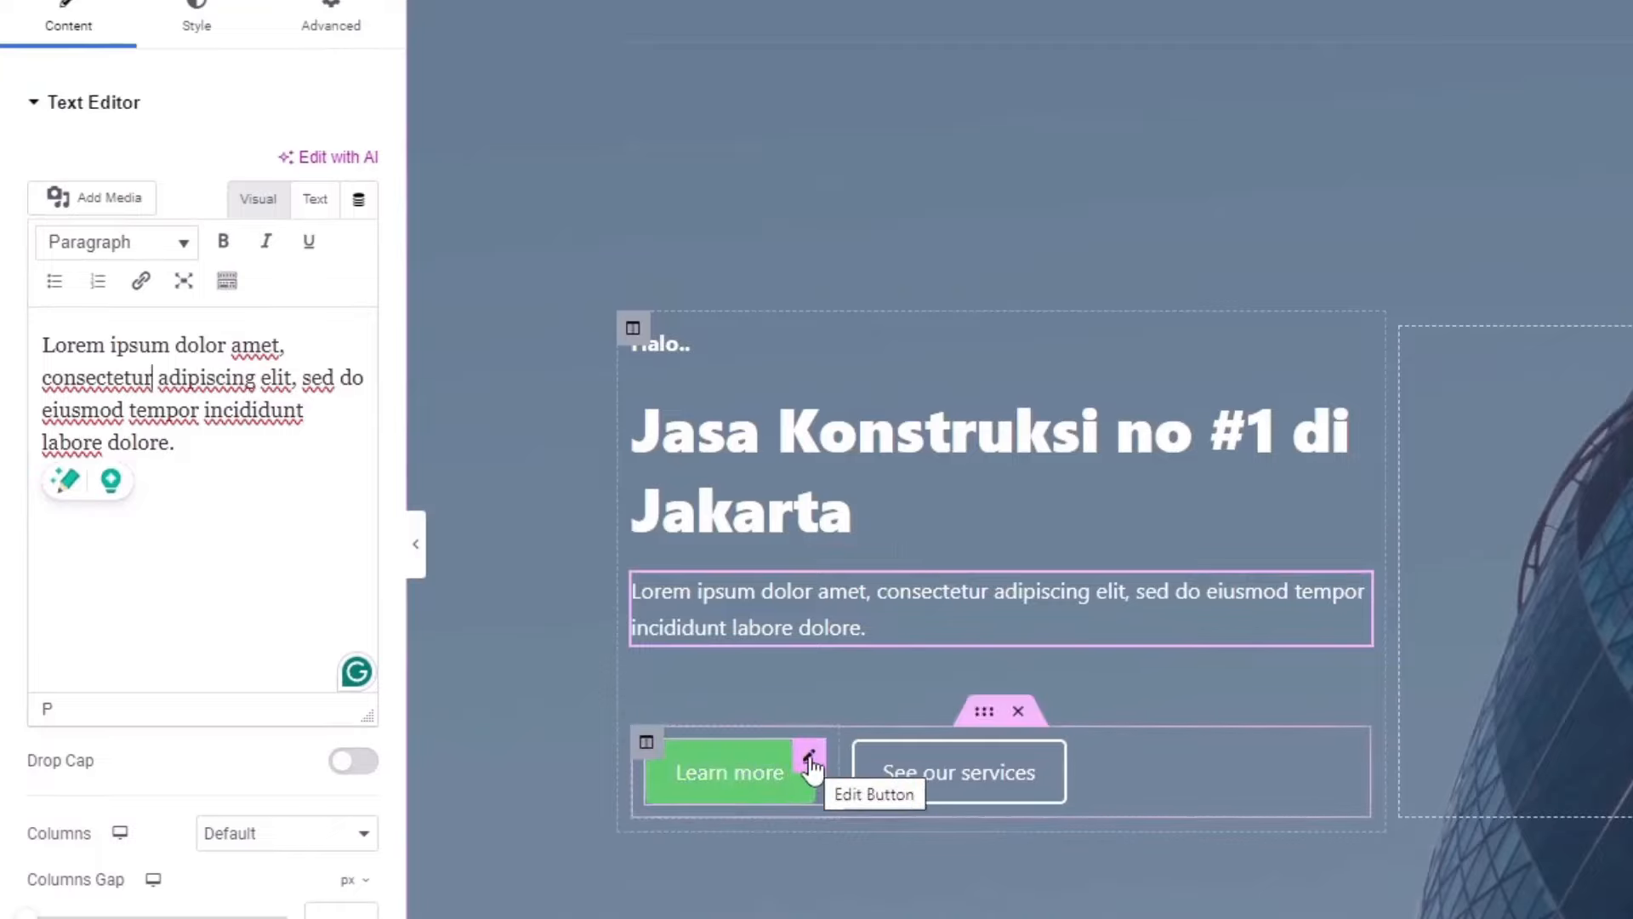
Step: Change the Learn more button label to 'Hubungi'
left_click(809, 759)
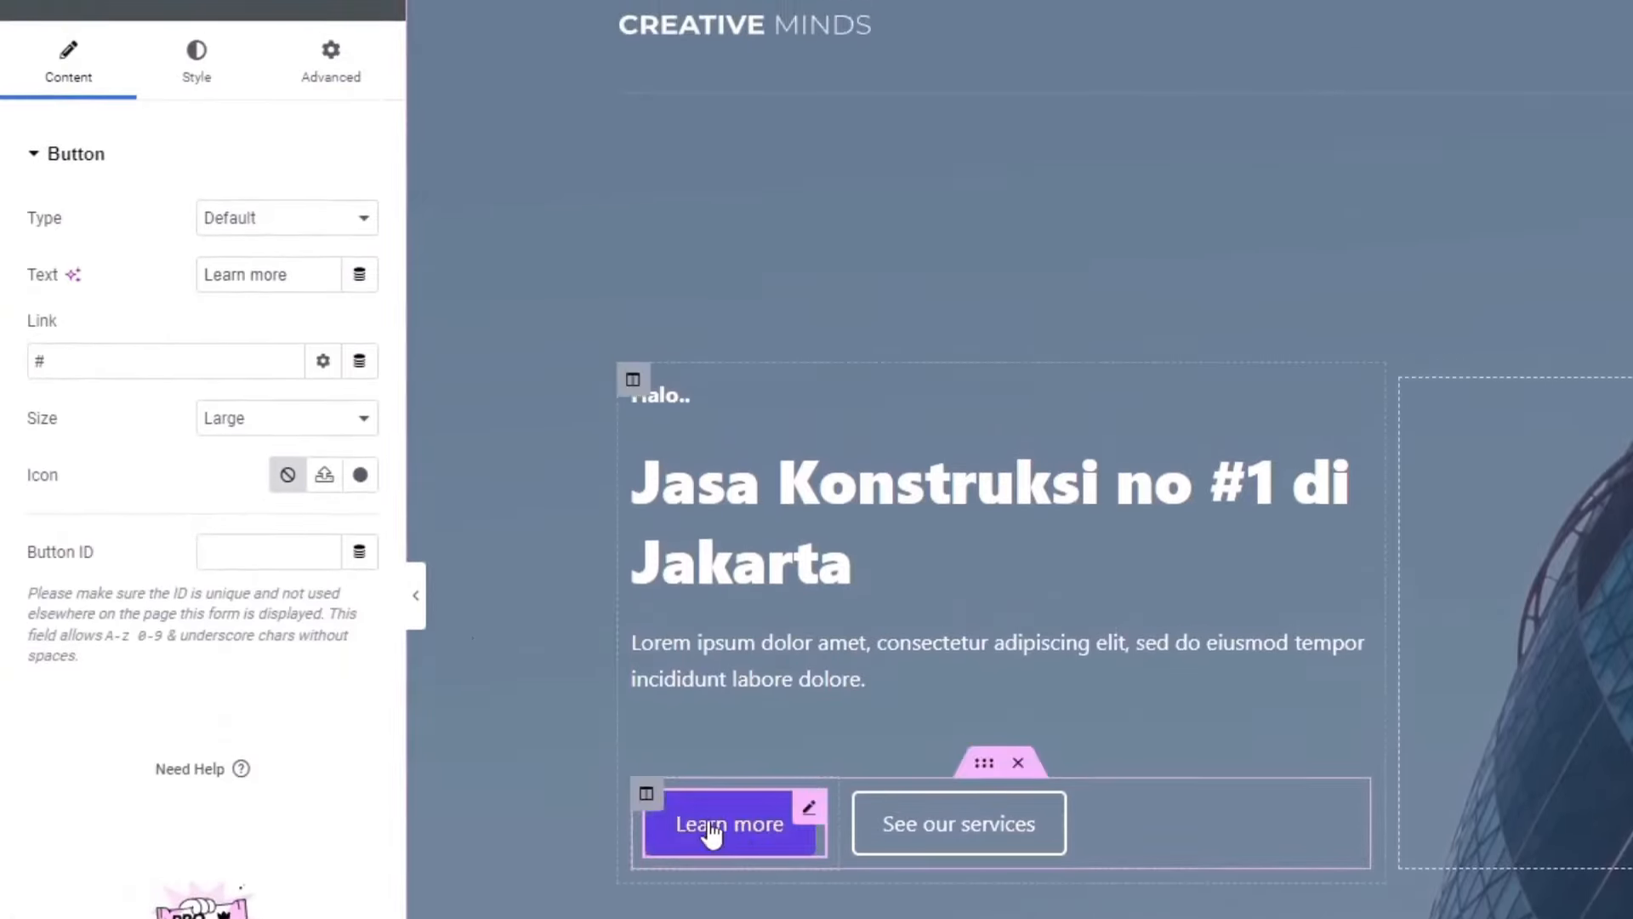
left_click_drag(293, 272, 111, 258)
type("Hubungi kami")
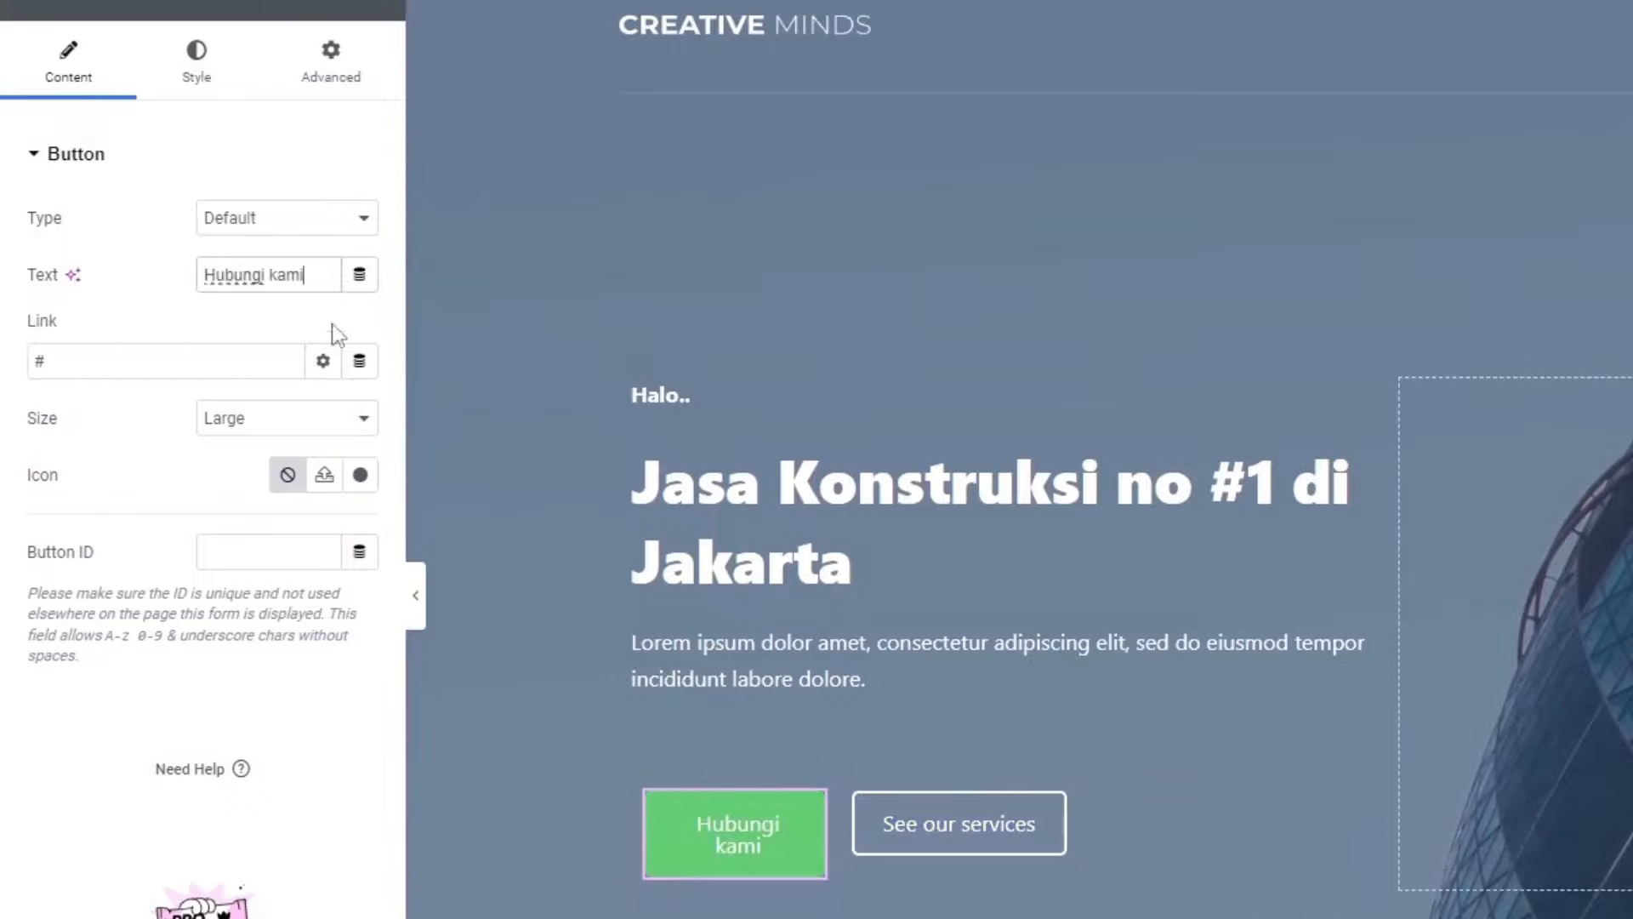
key("BackSpace")
key("BackSpace")
key("BackSpace")
key("BackSpace")
key("BackSpace")
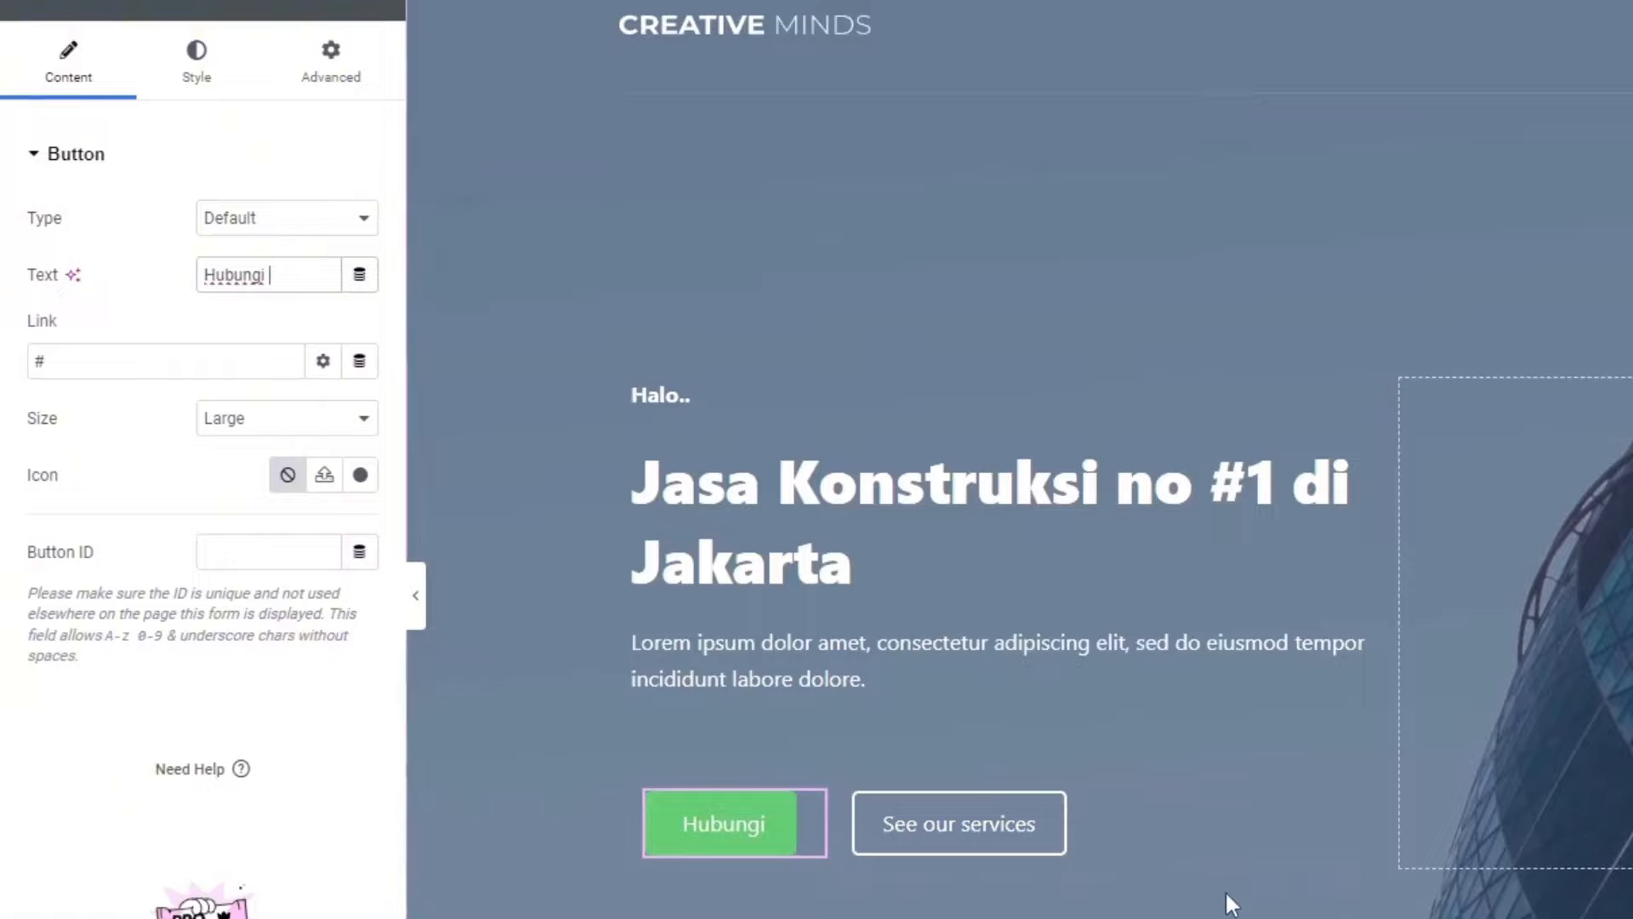
Step: Paste the WhatsApp wa.me chat link into the button's Link field
left_click(101, 364)
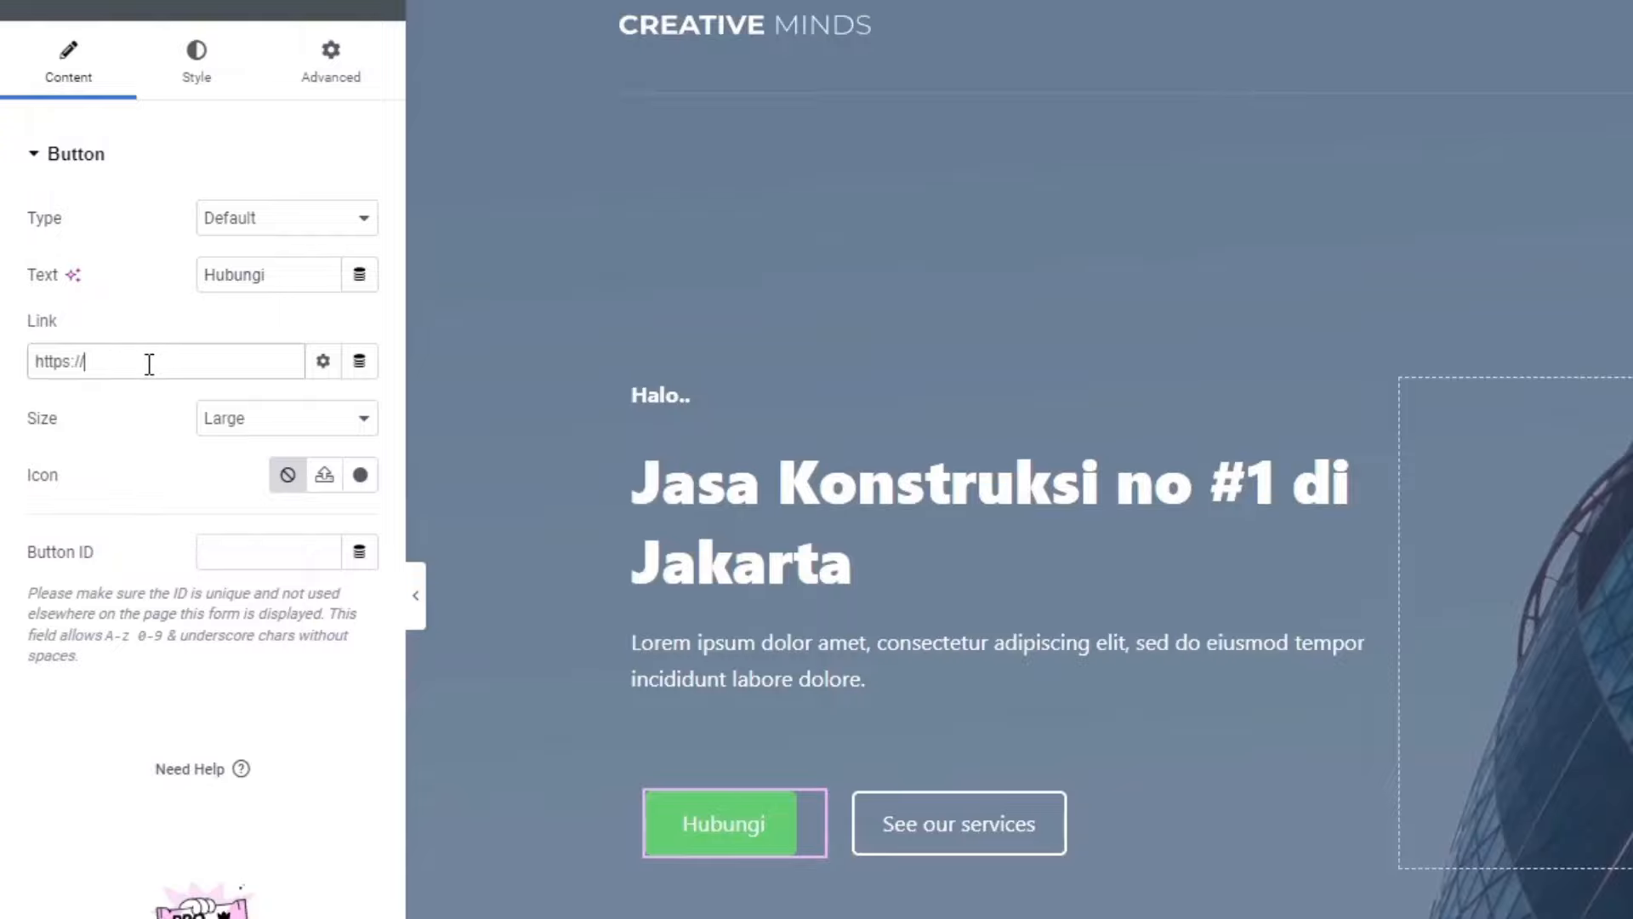
type("https://")
type("wa.me/62")
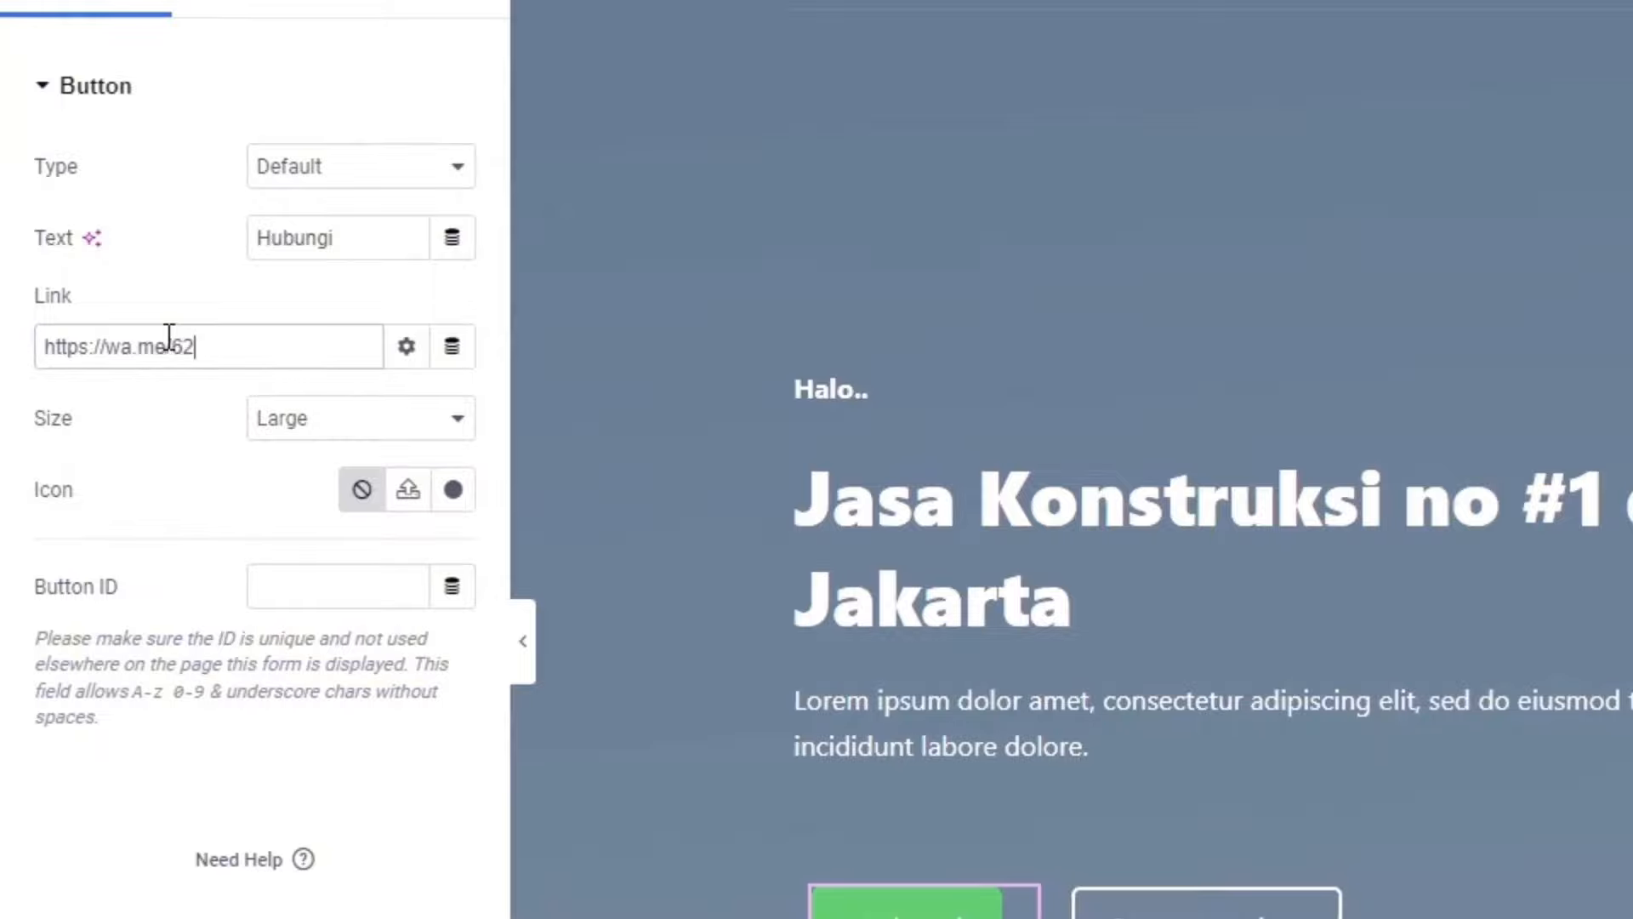
key("ctrl+v")
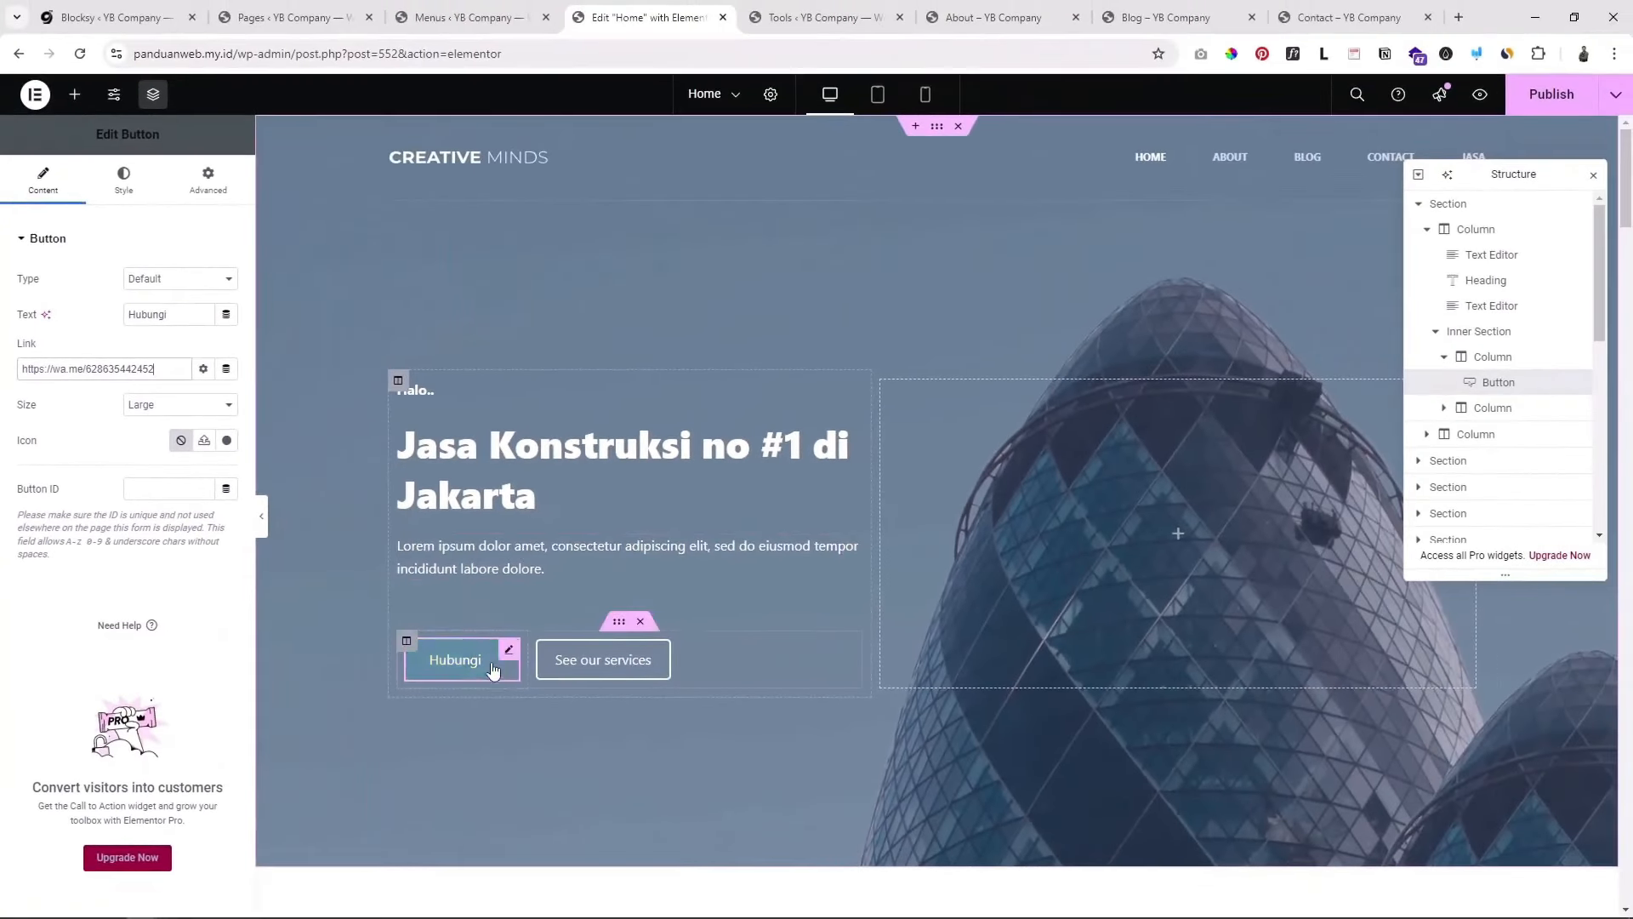
scroll(498, 718, "down", 1)
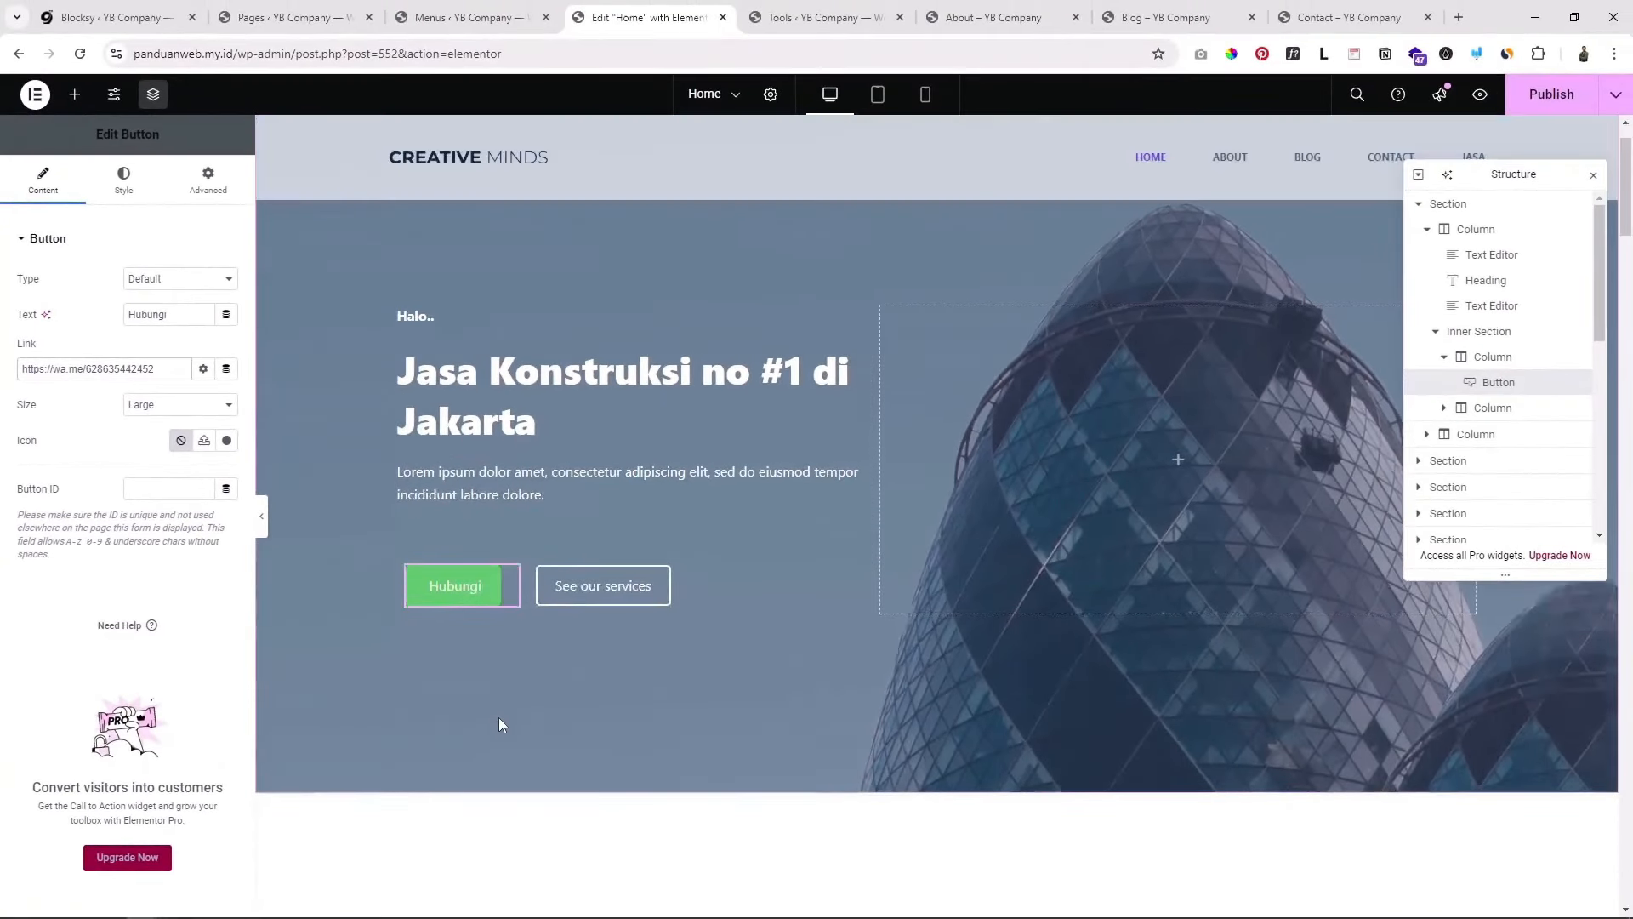
scroll(464, 615, "up", 1)
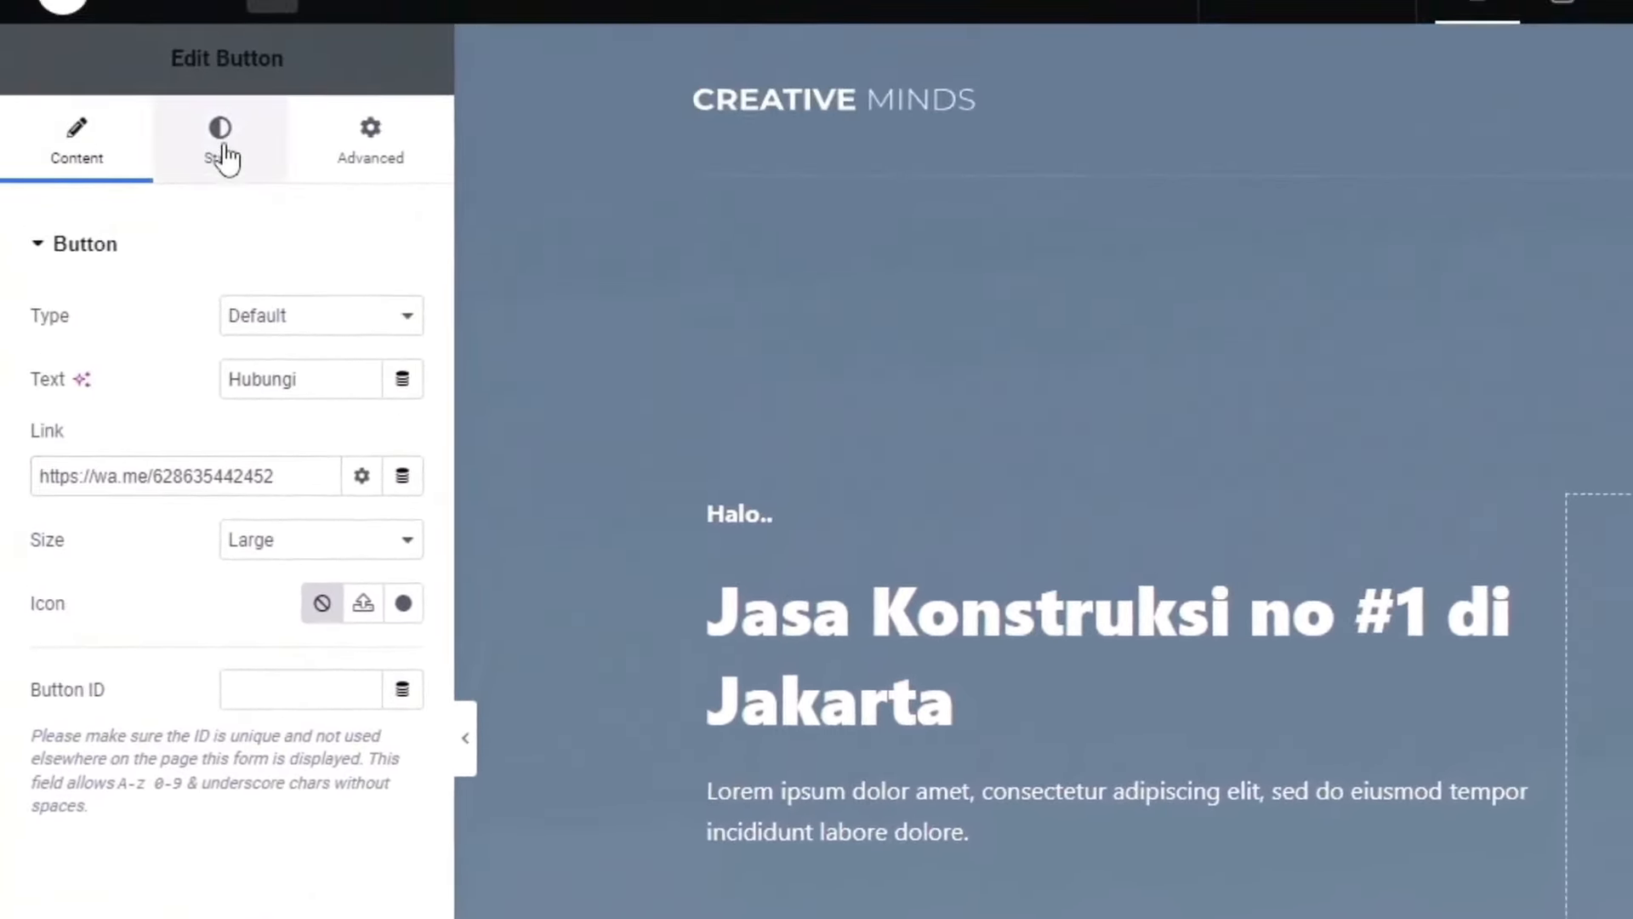
Step: Set the Hubungi button's normal background color to black #000000
left_click(220, 144)
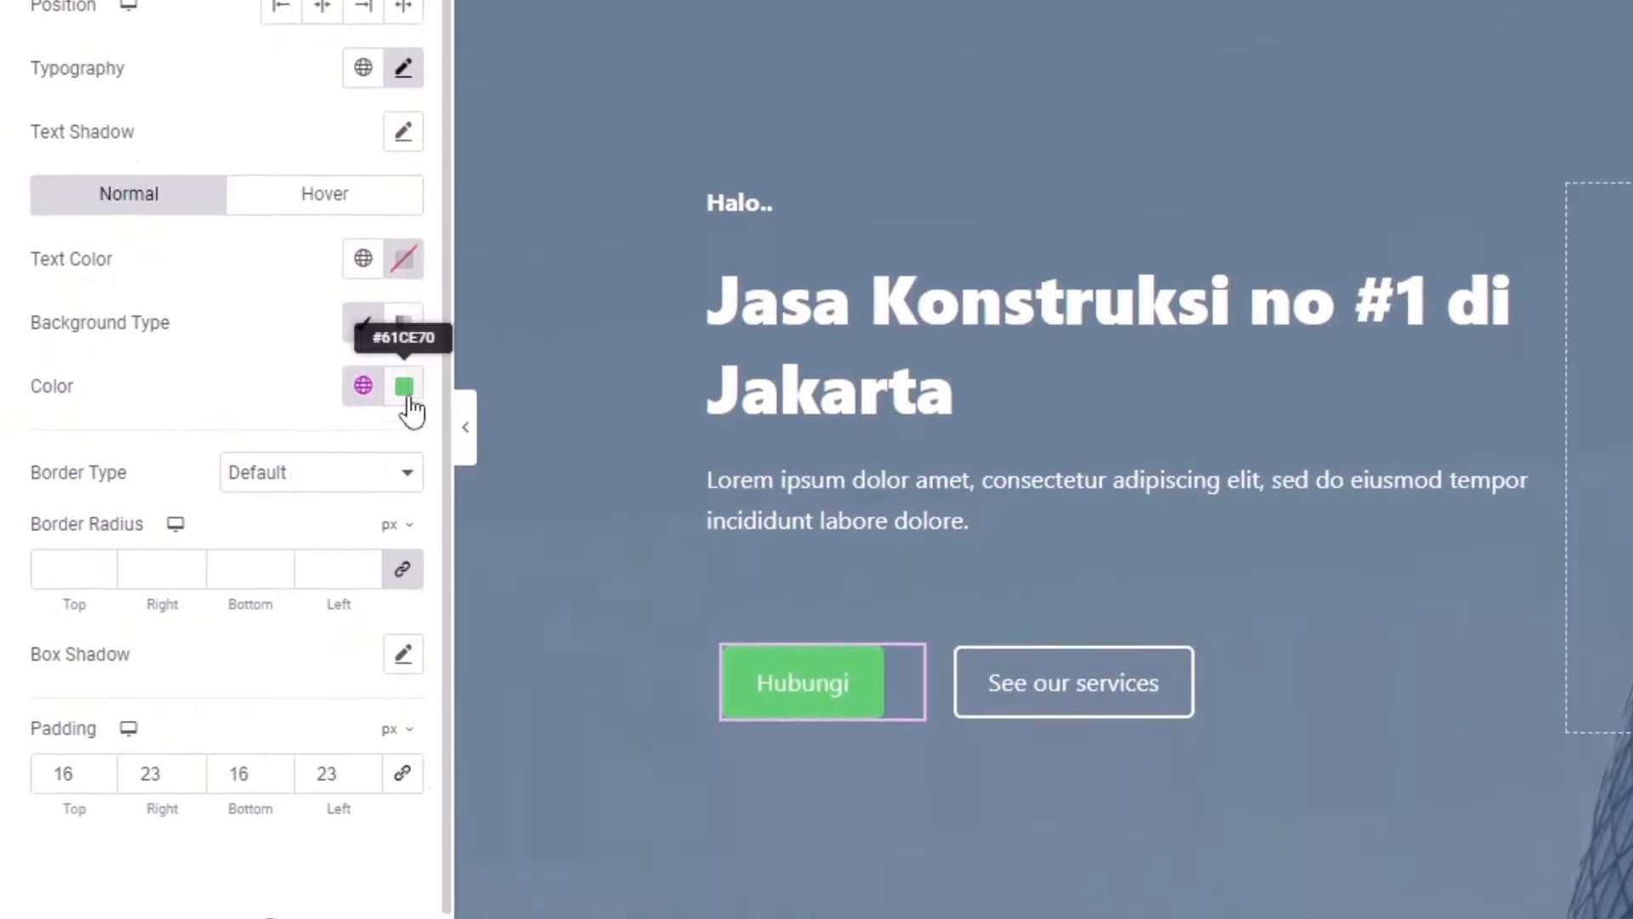
left_click(405, 389)
left_click(320, 677)
left_click(253, 742)
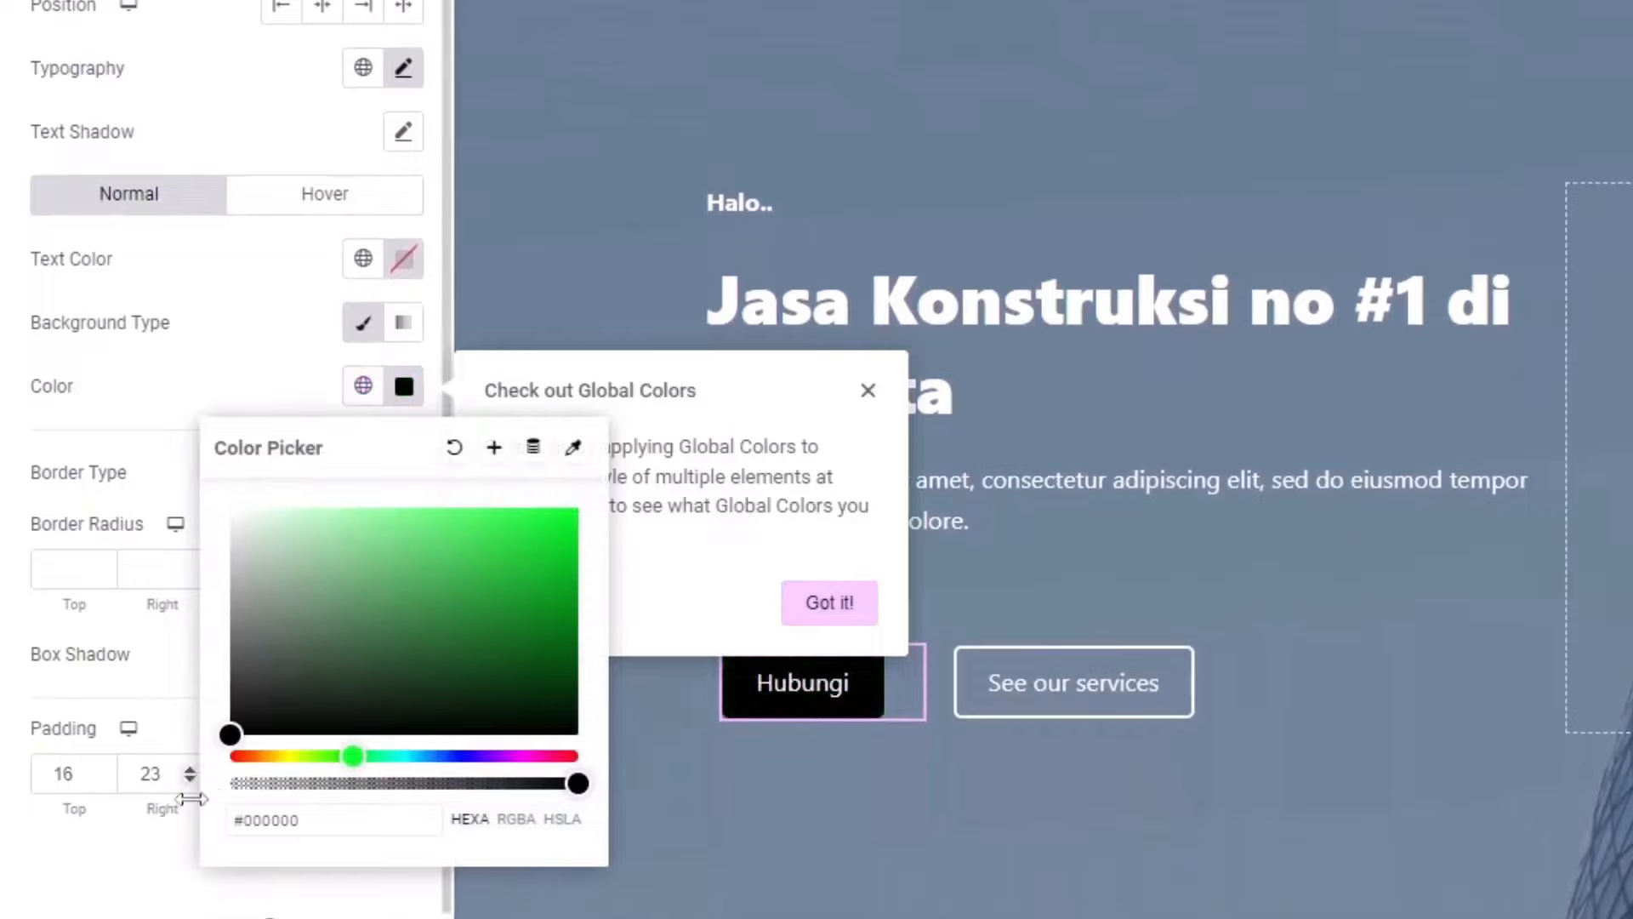
left_click(619, 546)
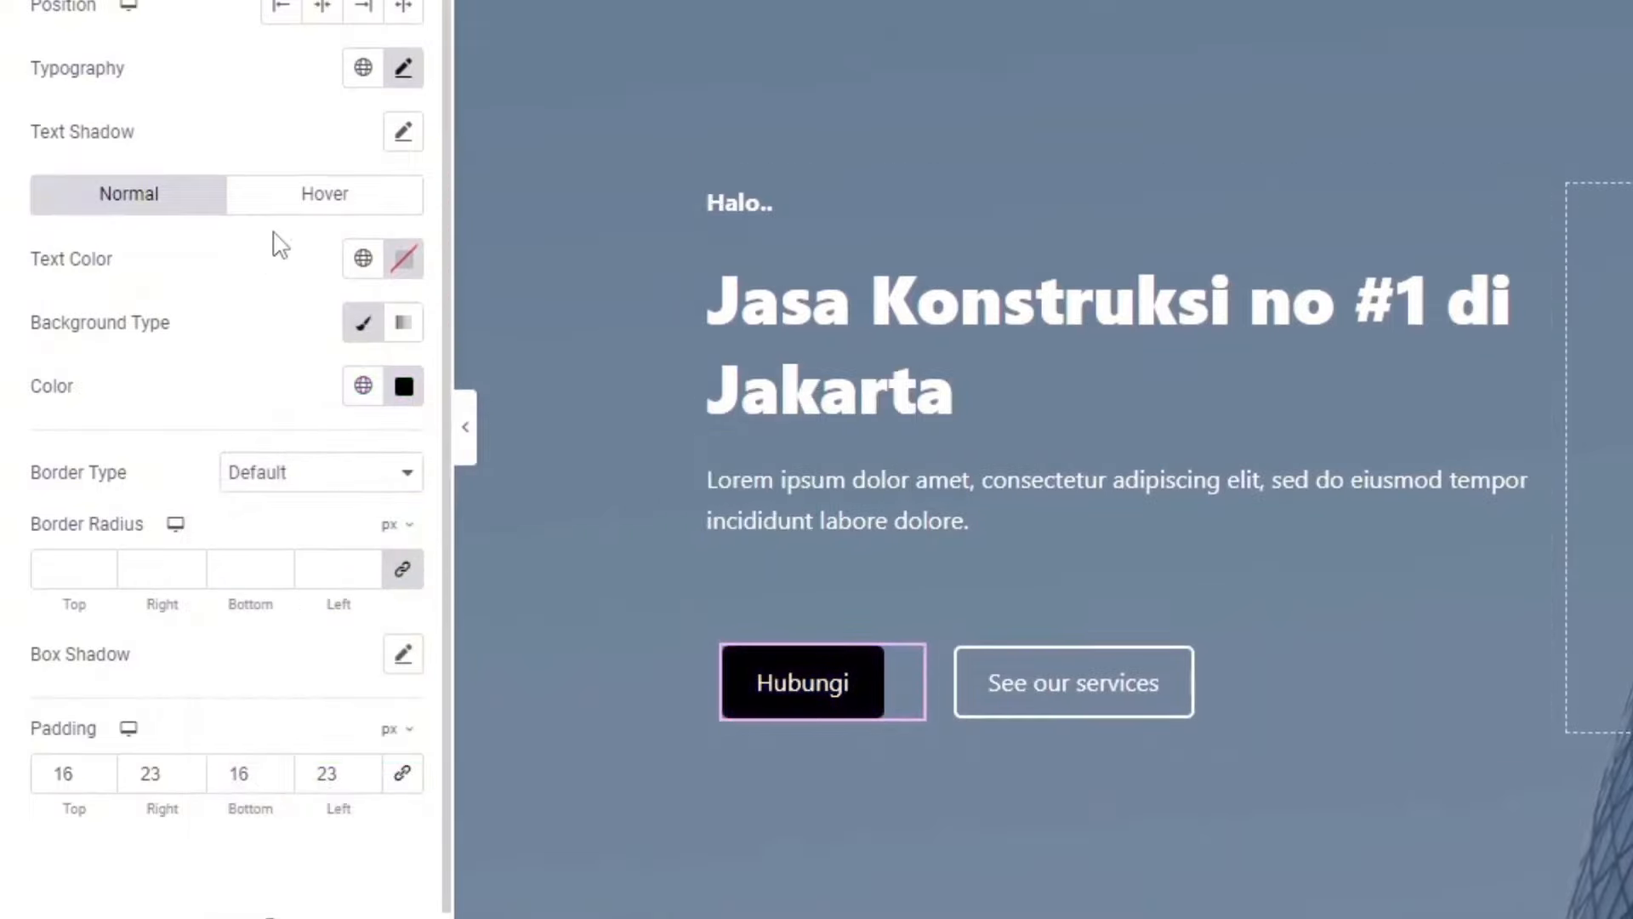
Step: Set the button's hover background color to pink #DE3F77
left_click(305, 211)
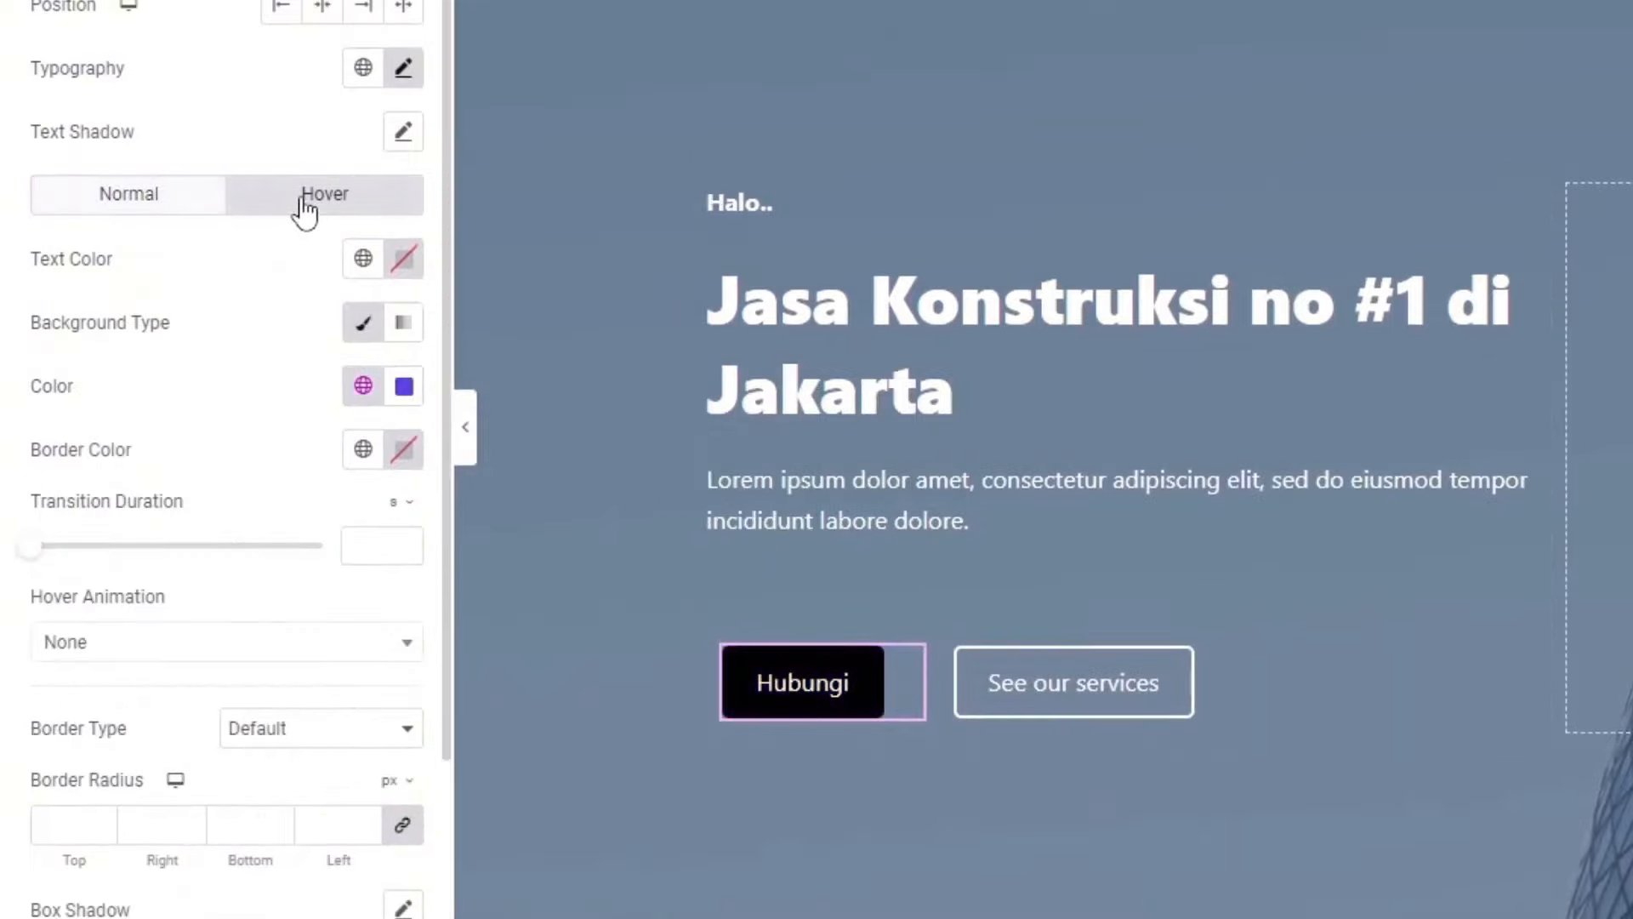
left_click(417, 385)
left_click_drag(503, 752, 556, 755)
mouse_move(783, 702)
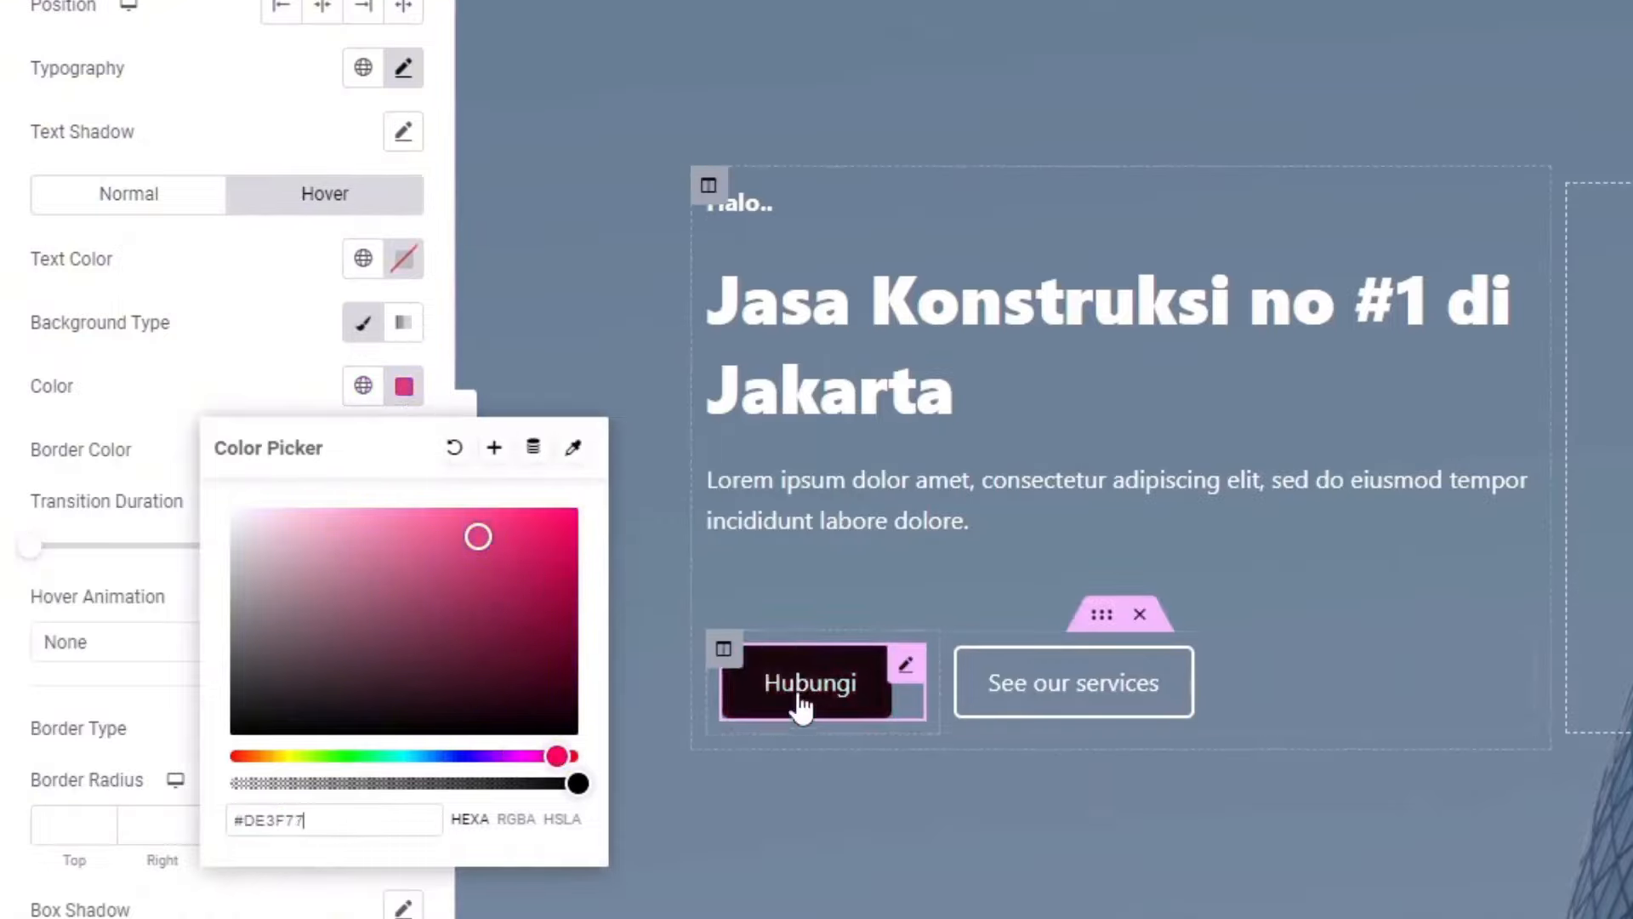
left_click(228, 301)
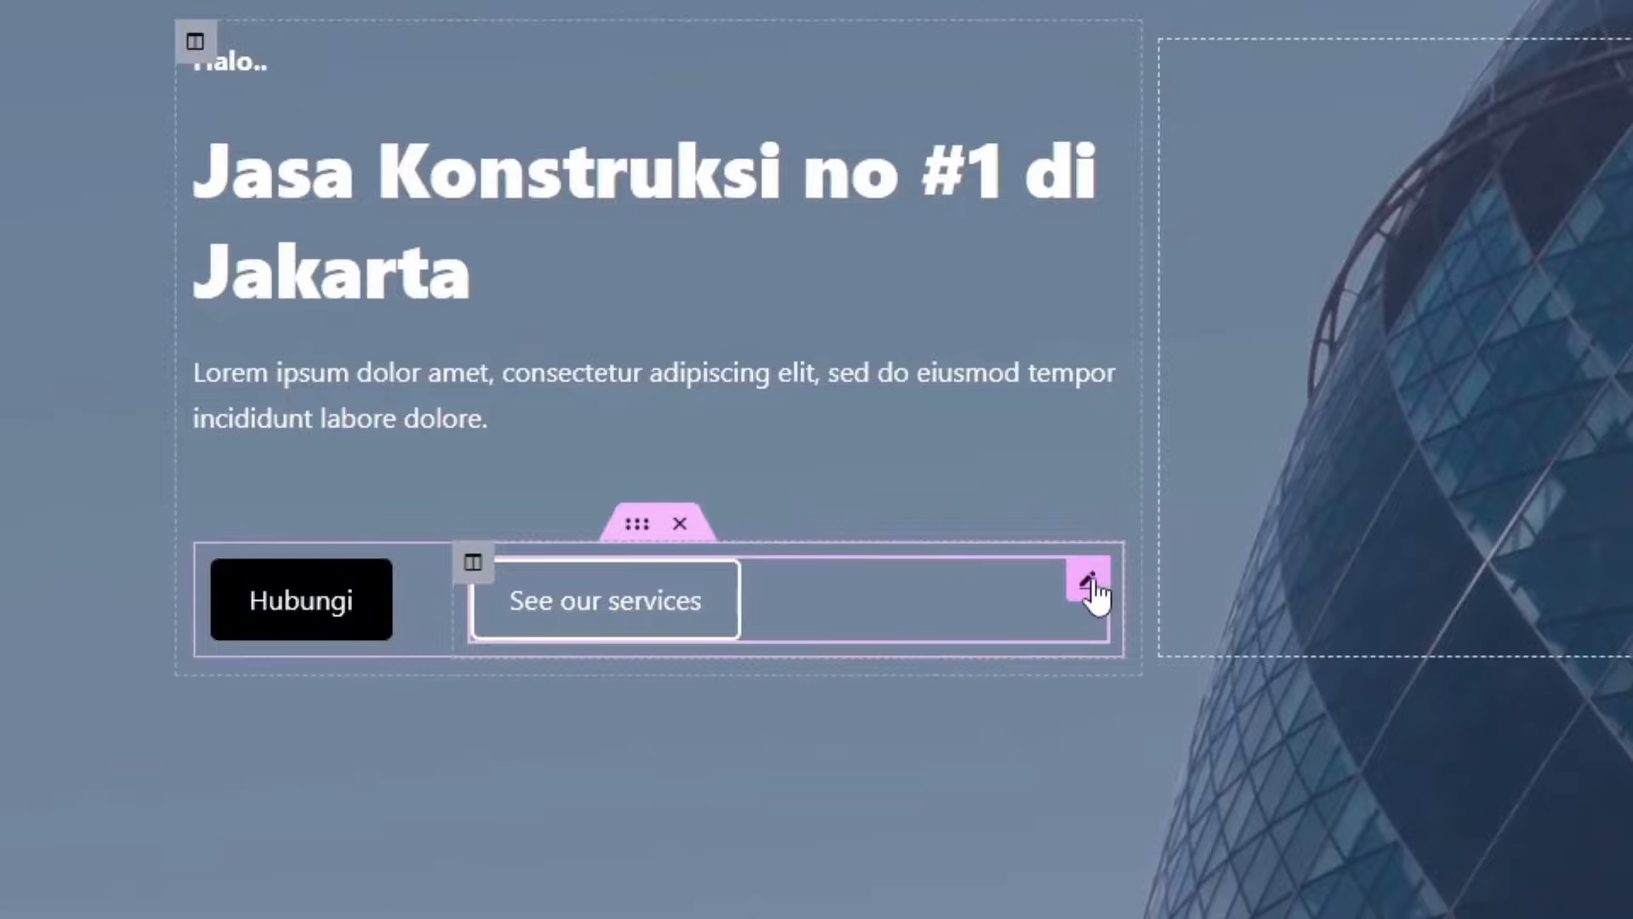
Step: Open the See our services button settings, then drag the Navigator panel aside
left_click(1089, 585)
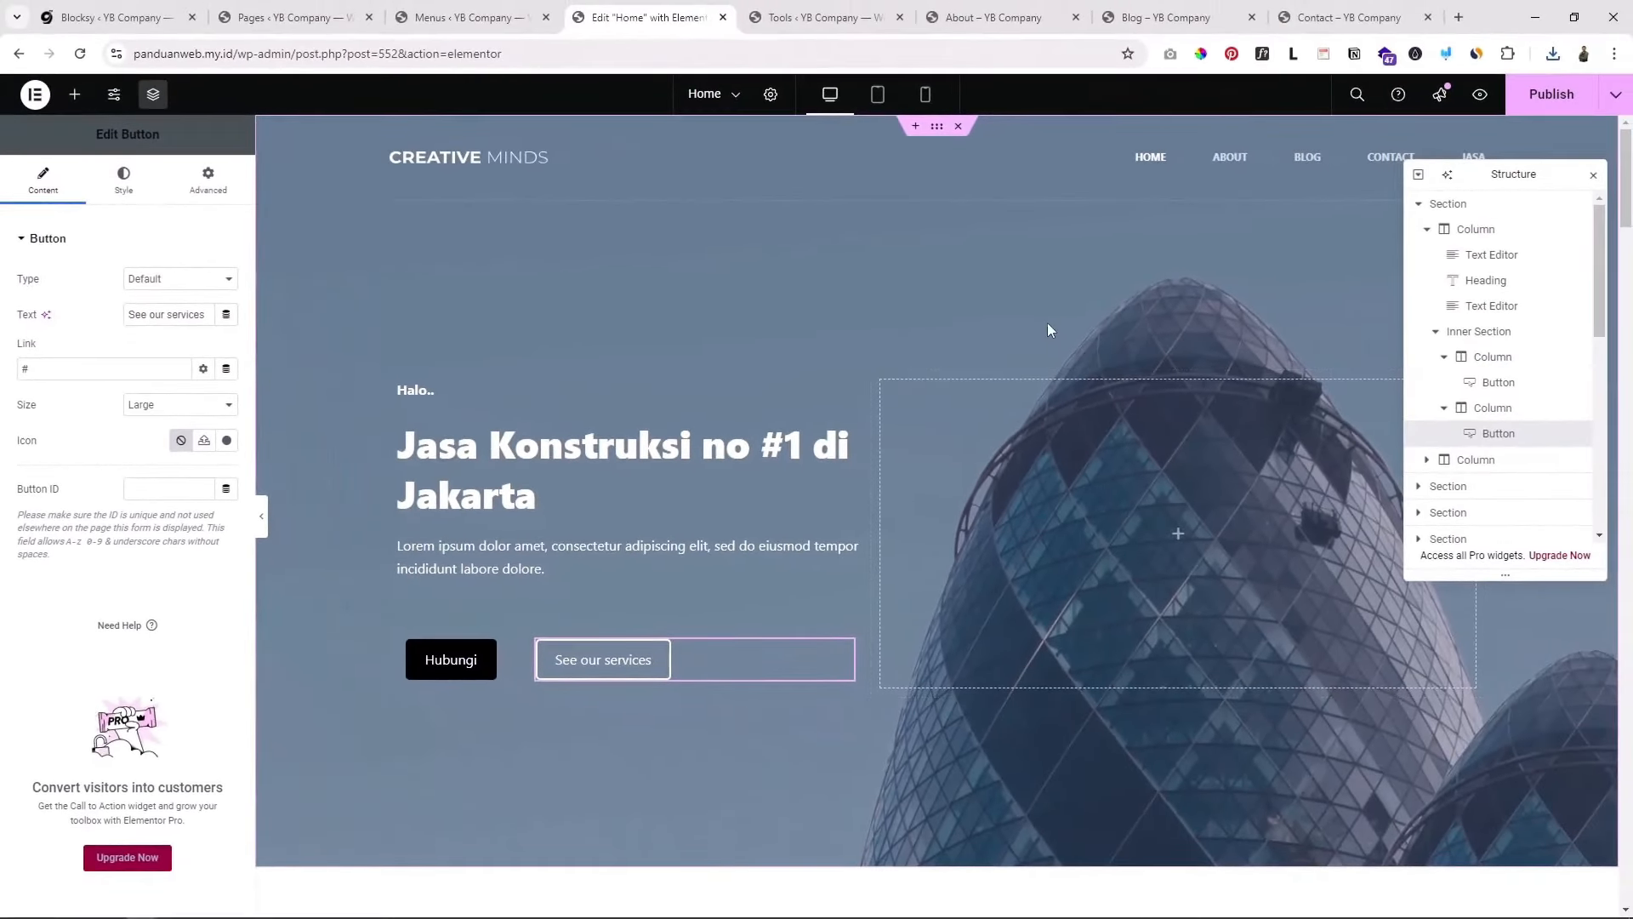
scroll(1509, 397, "down", 2)
scroll(1068, 434, "down", 2)
scroll(1082, 483, "up", 4)
scroll(1069, 374, "down", 3)
scroll(1067, 380, "up", 3)
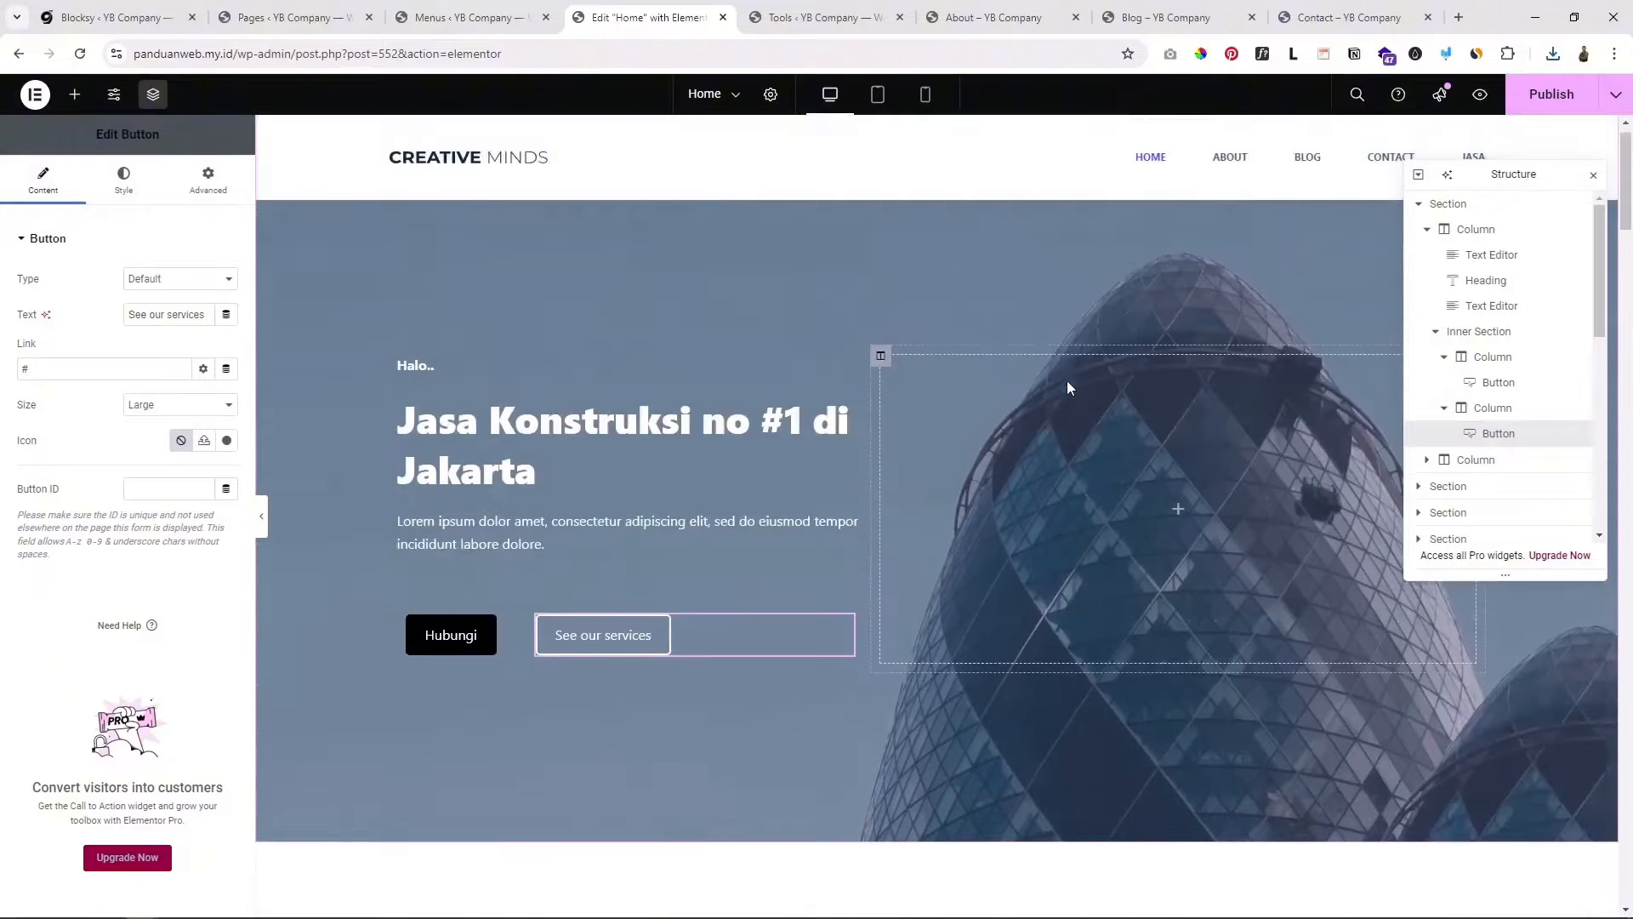
scroll(1066, 381, "up", 1)
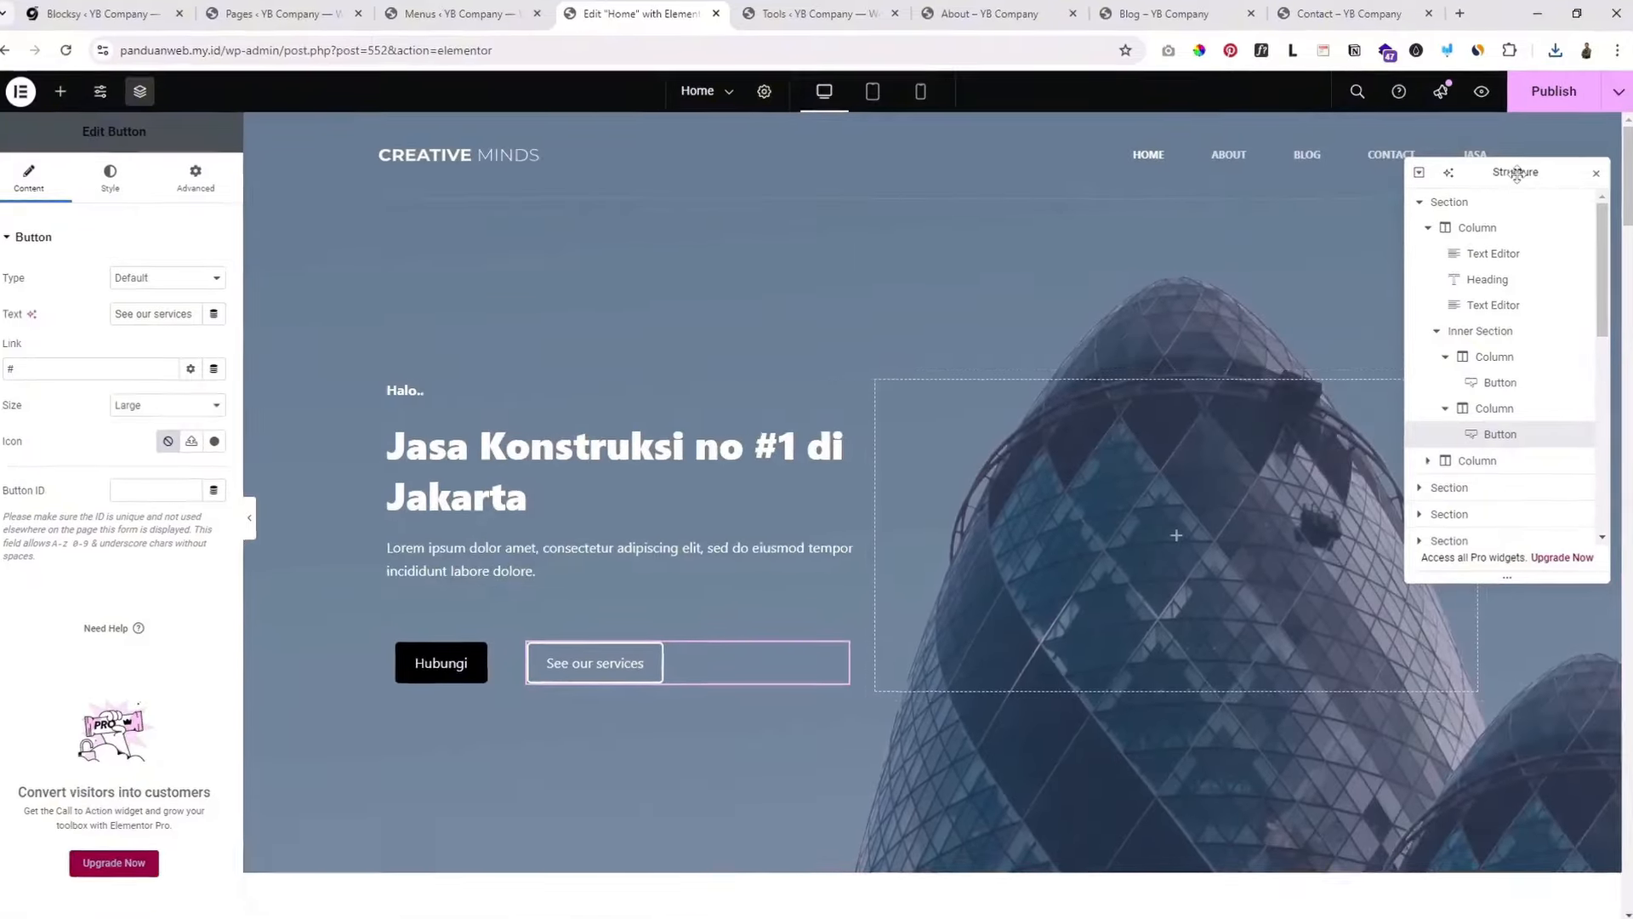
left_click_drag(1508, 170, 1329, 282)
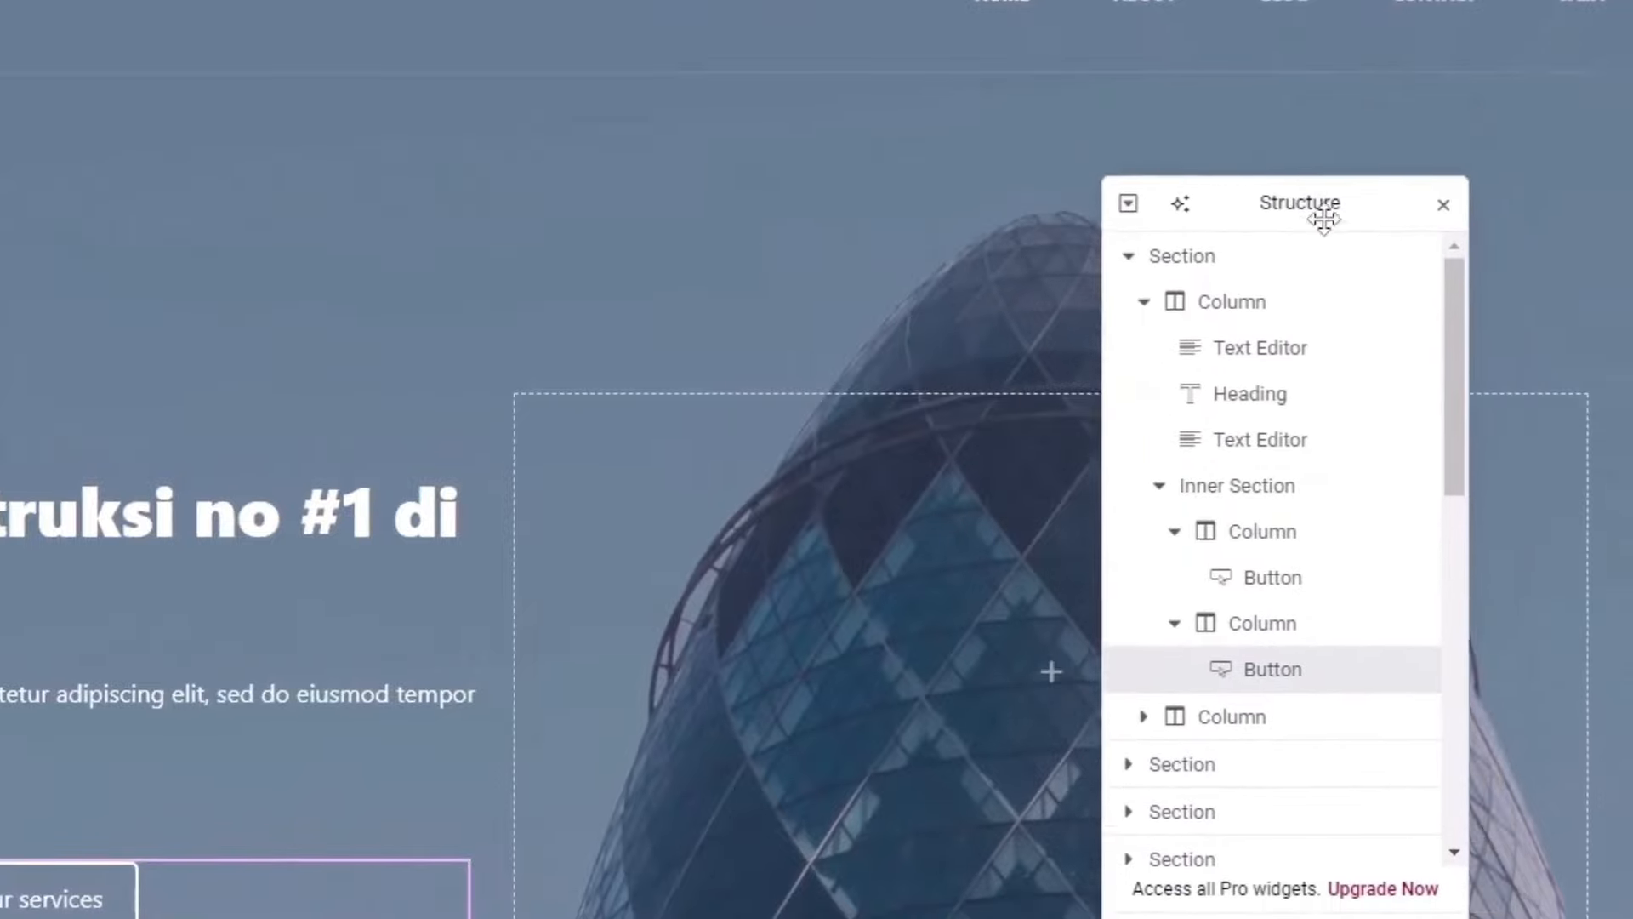
left_click_drag(1324, 219, 1615, 143)
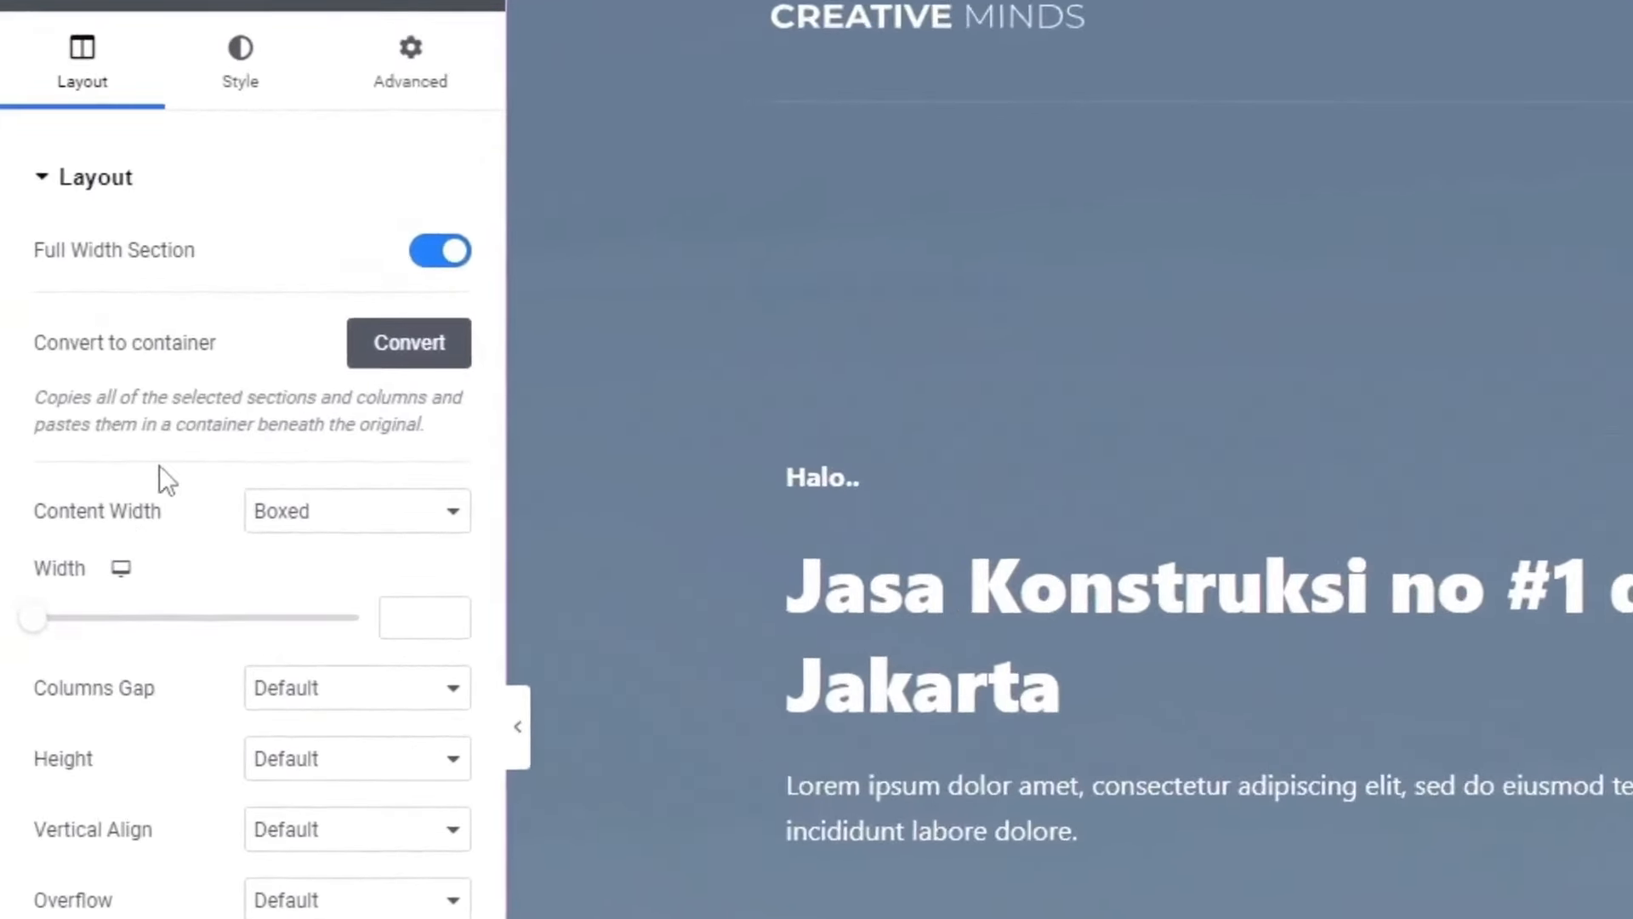
Step: Upload the dusk construction-crane photo and set it as the hero section background
left_click(243, 72)
mouse_move(120, 554)
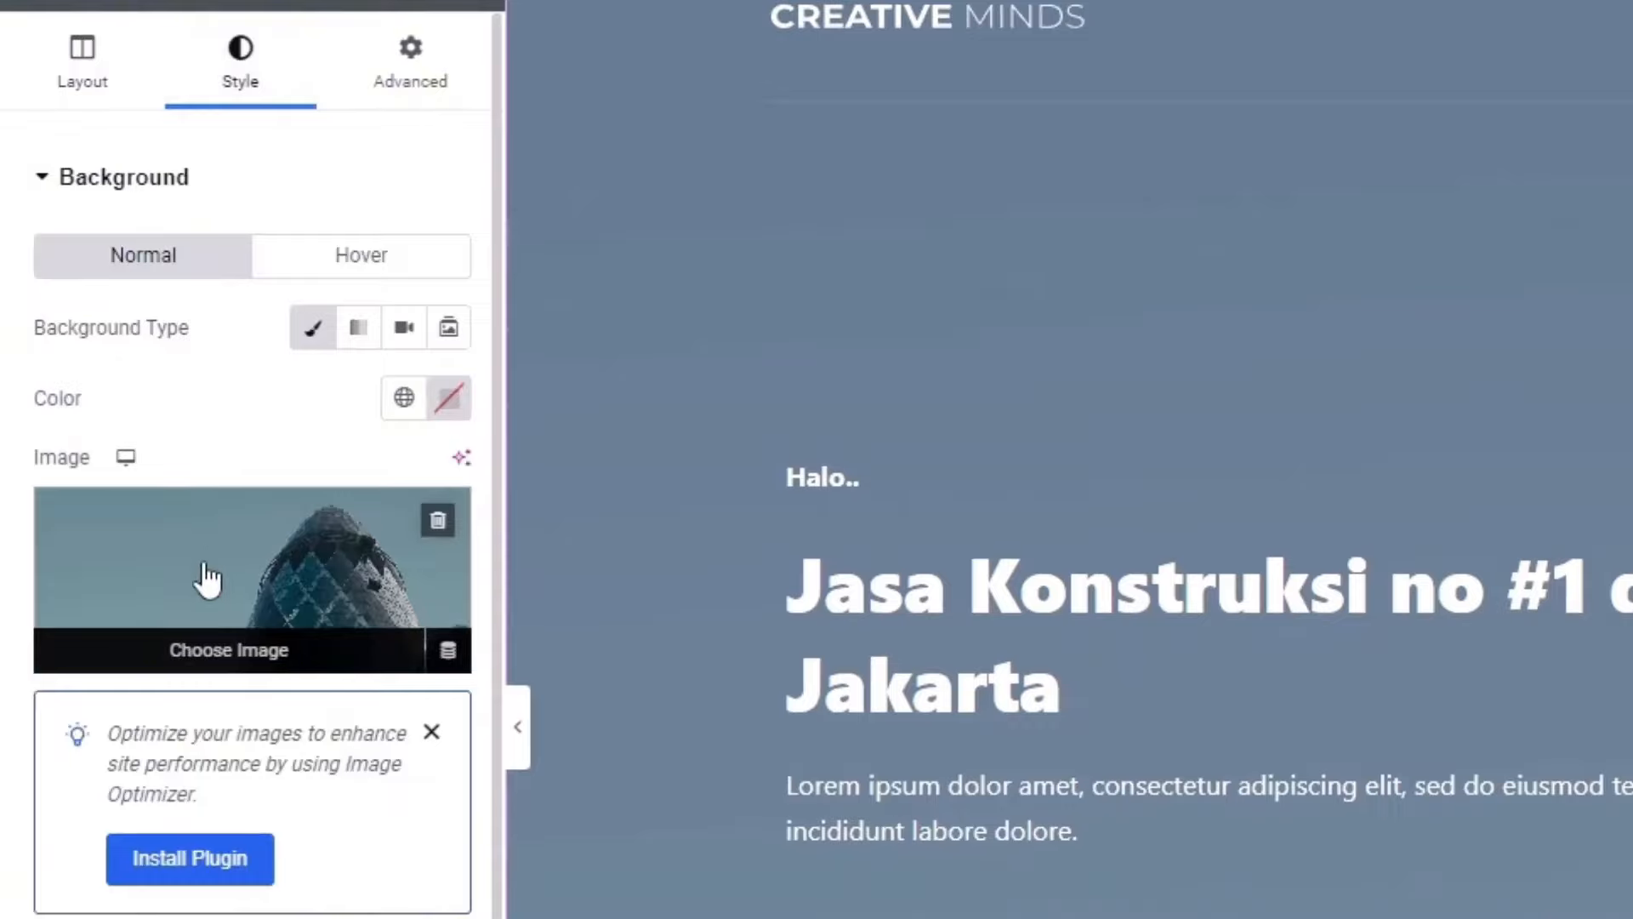
left_click(242, 600)
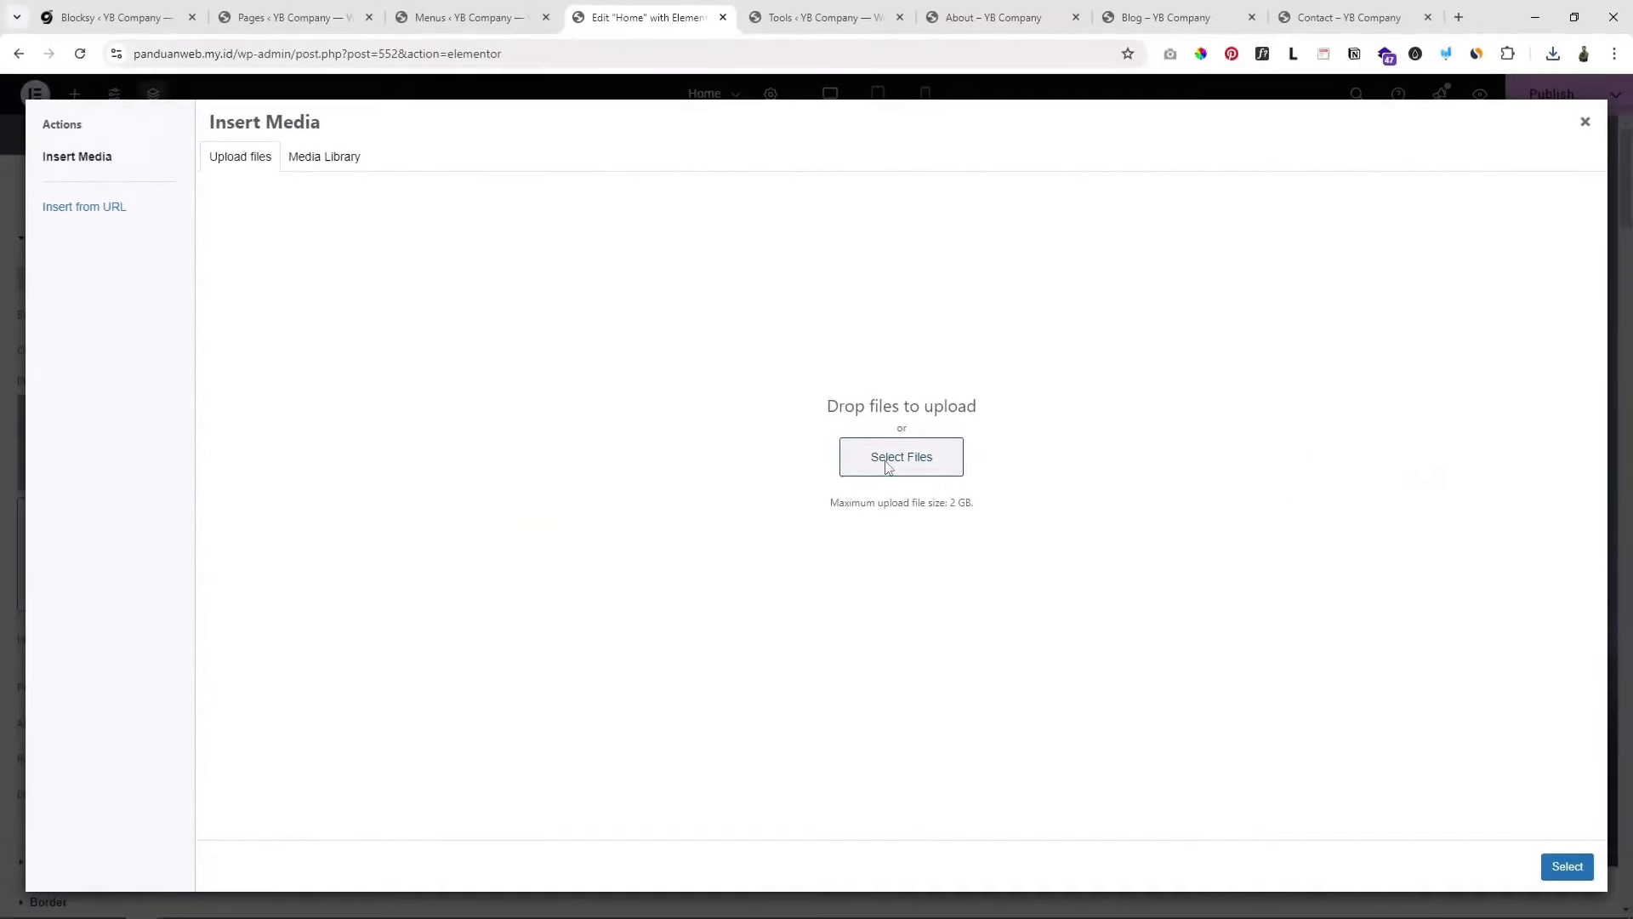
left_click(887, 466)
left_click(667, 426)
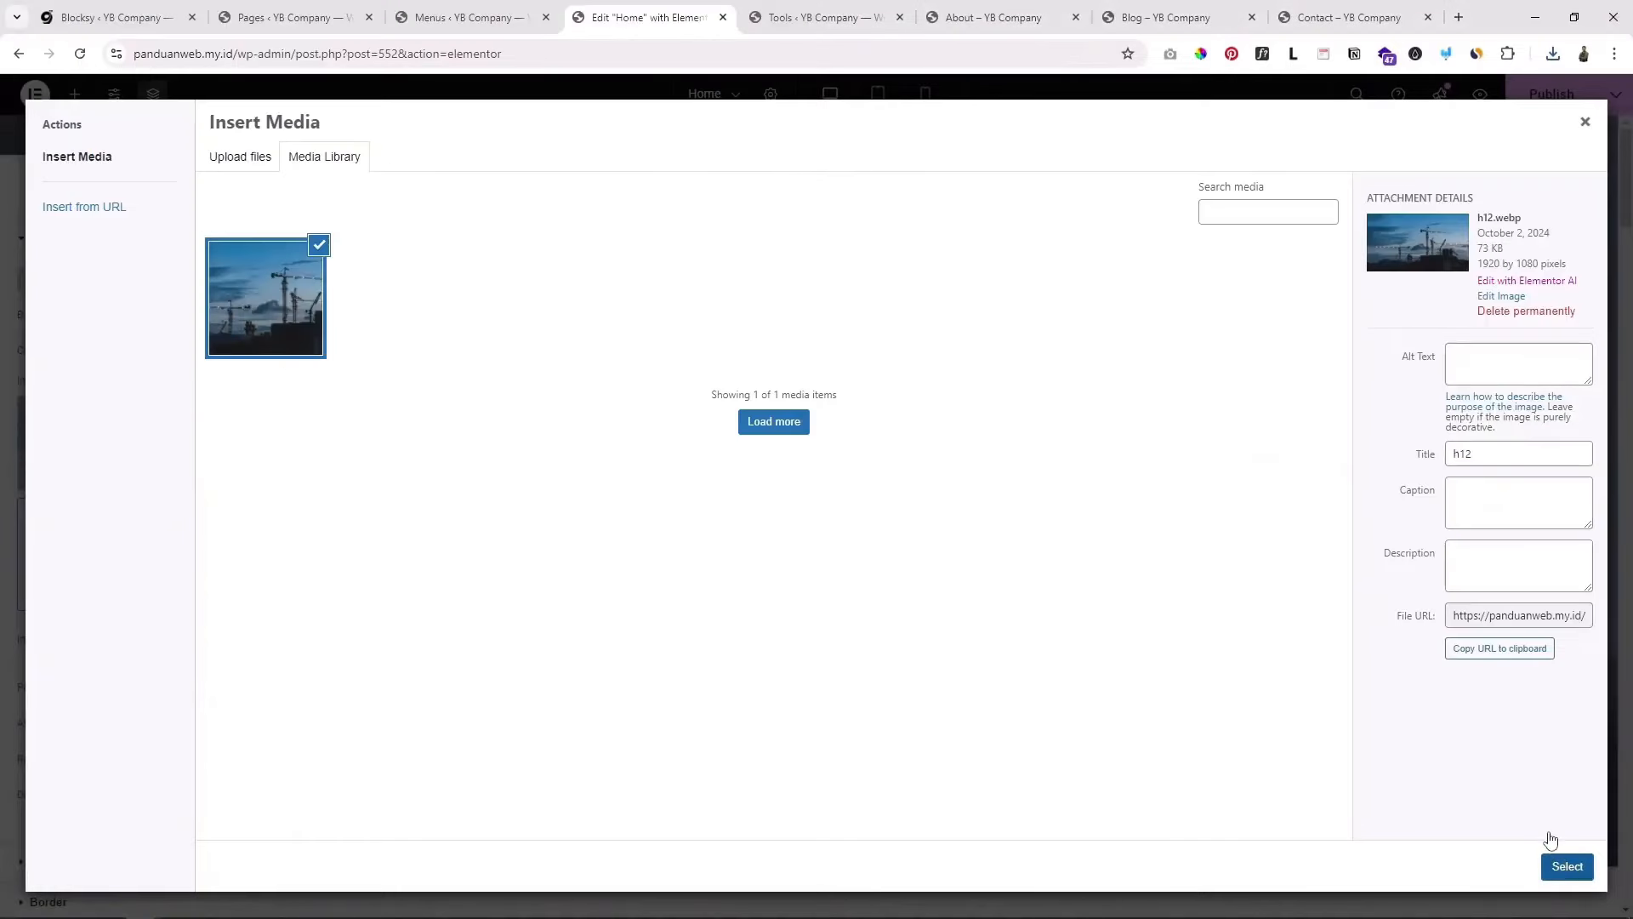
left_click(1567, 866)
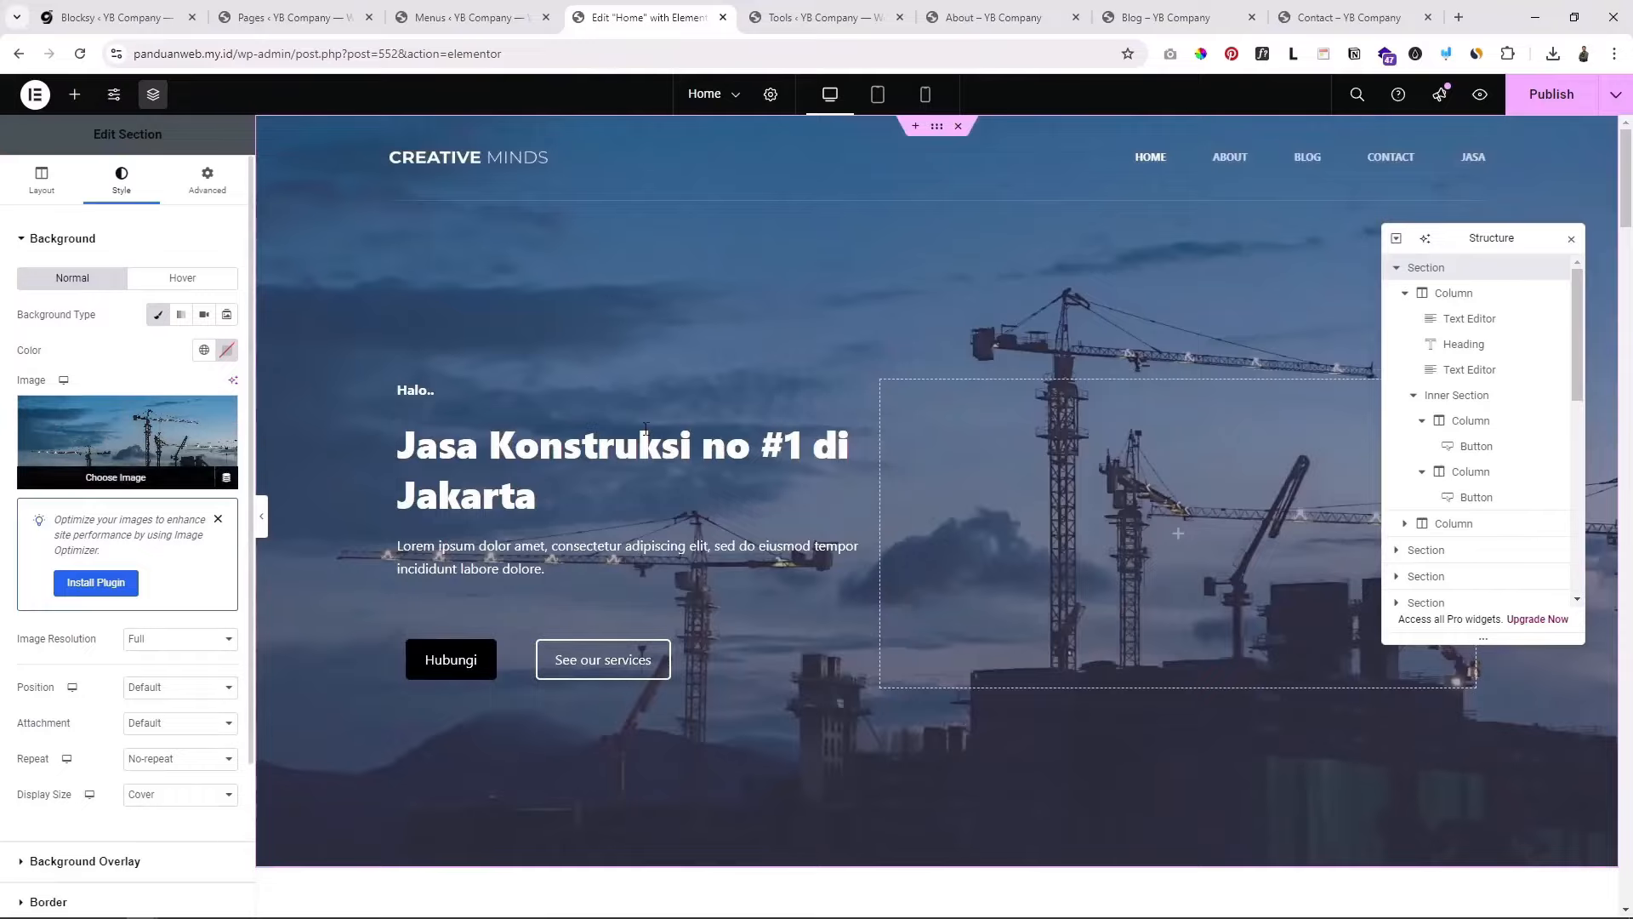
scroll(1048, 621, "down", 8)
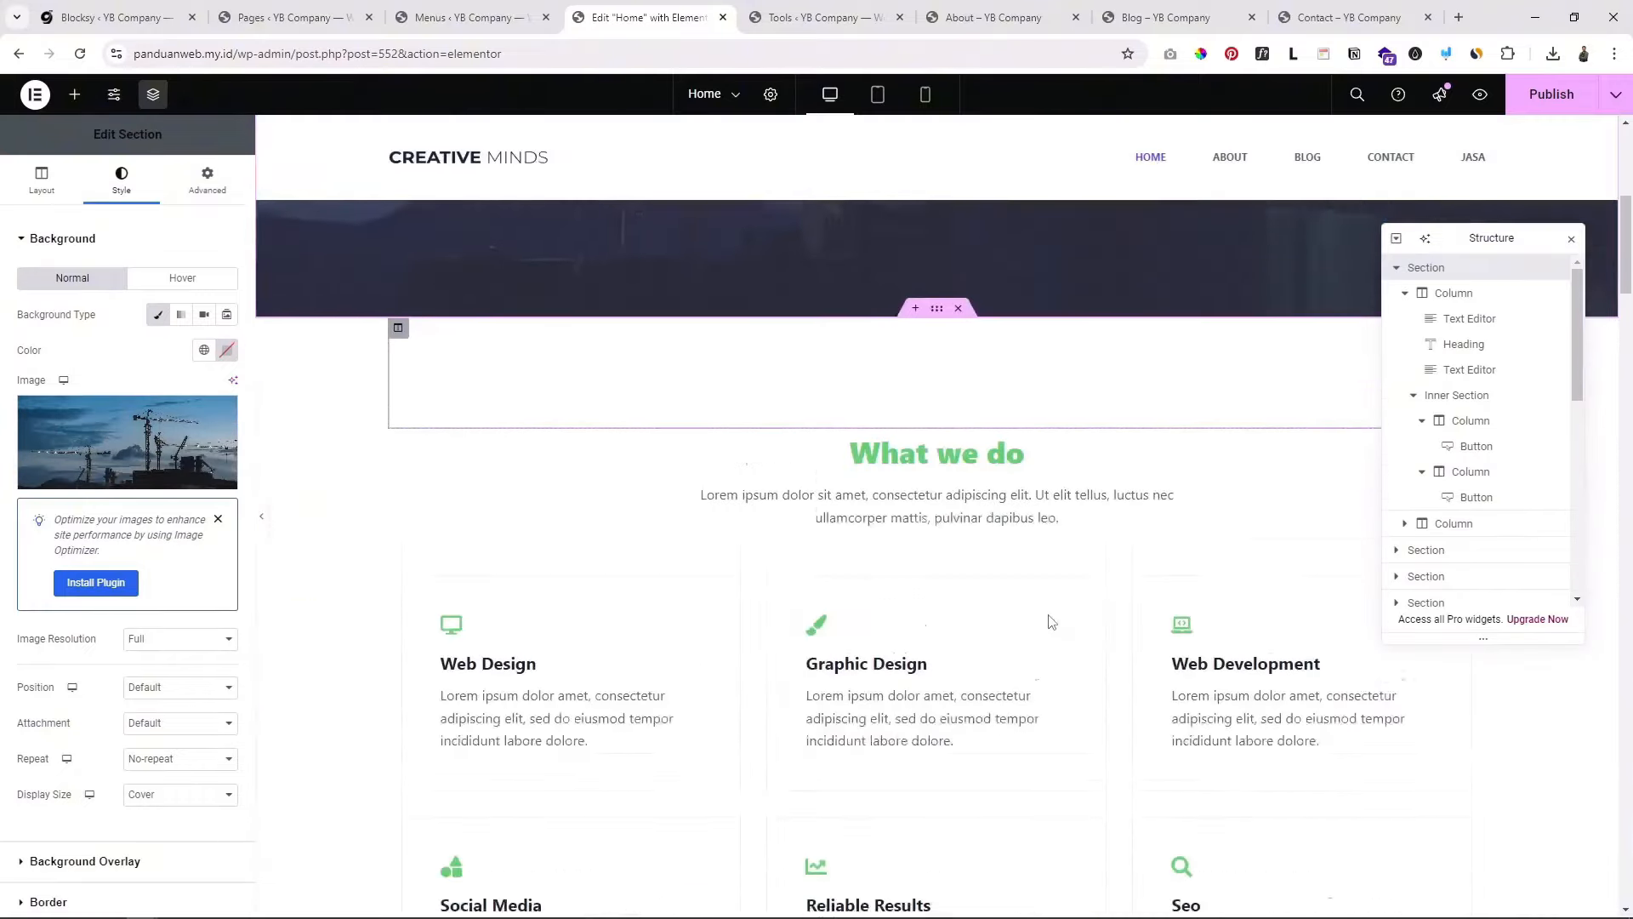
scroll(1047, 614, "down", 8)
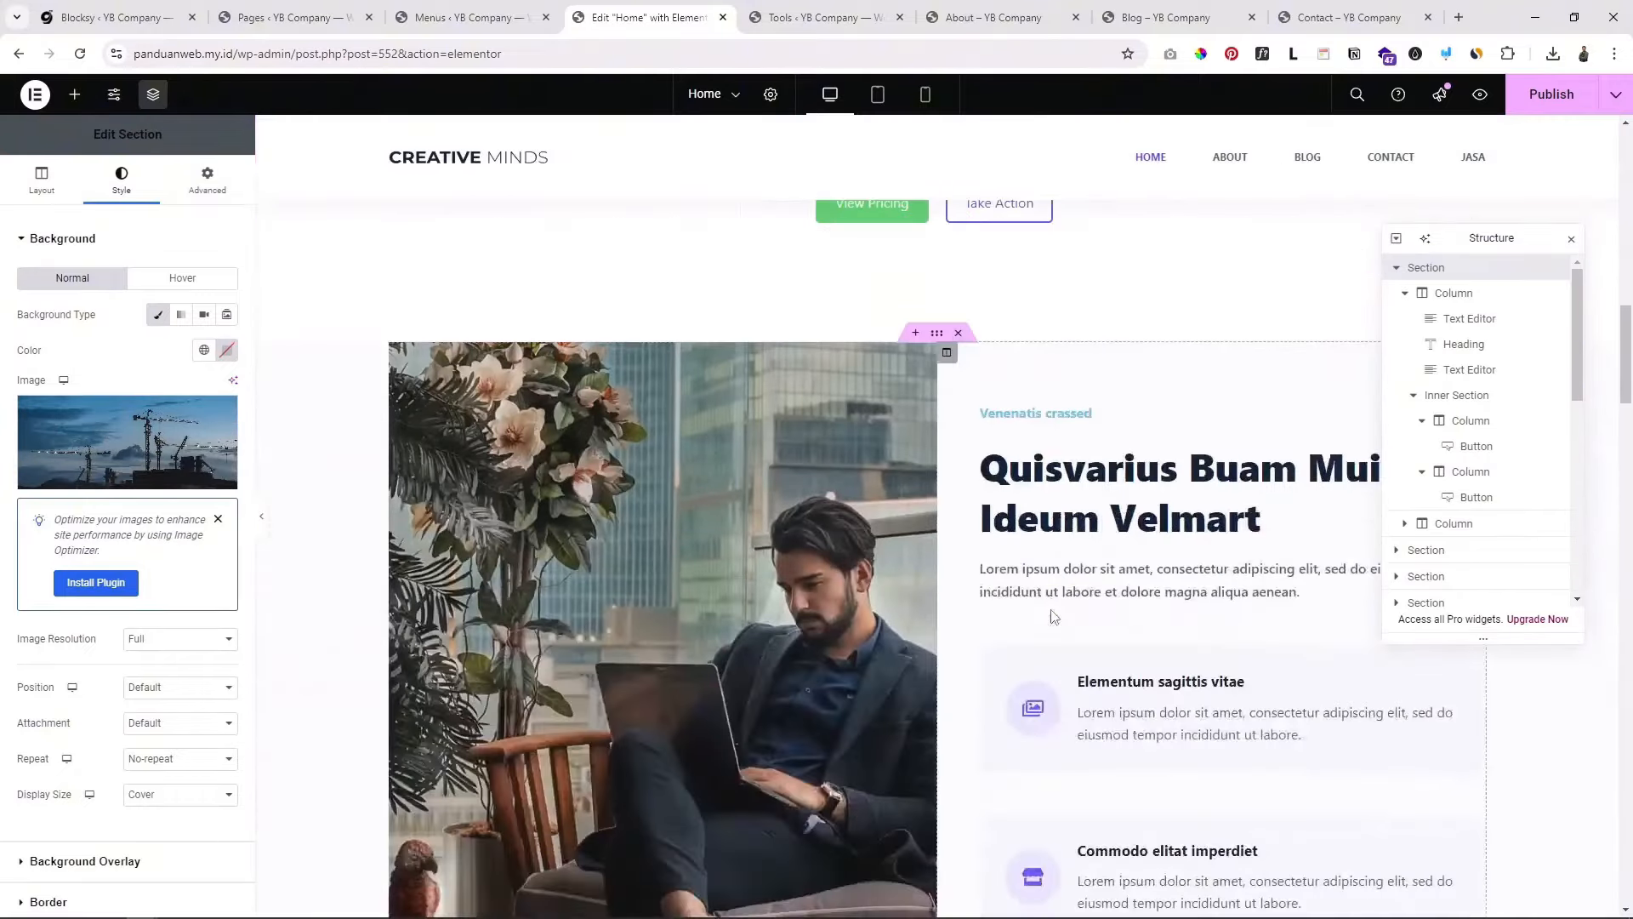
scroll(1052, 618, "up", 7)
scroll(1051, 615, "up", 8)
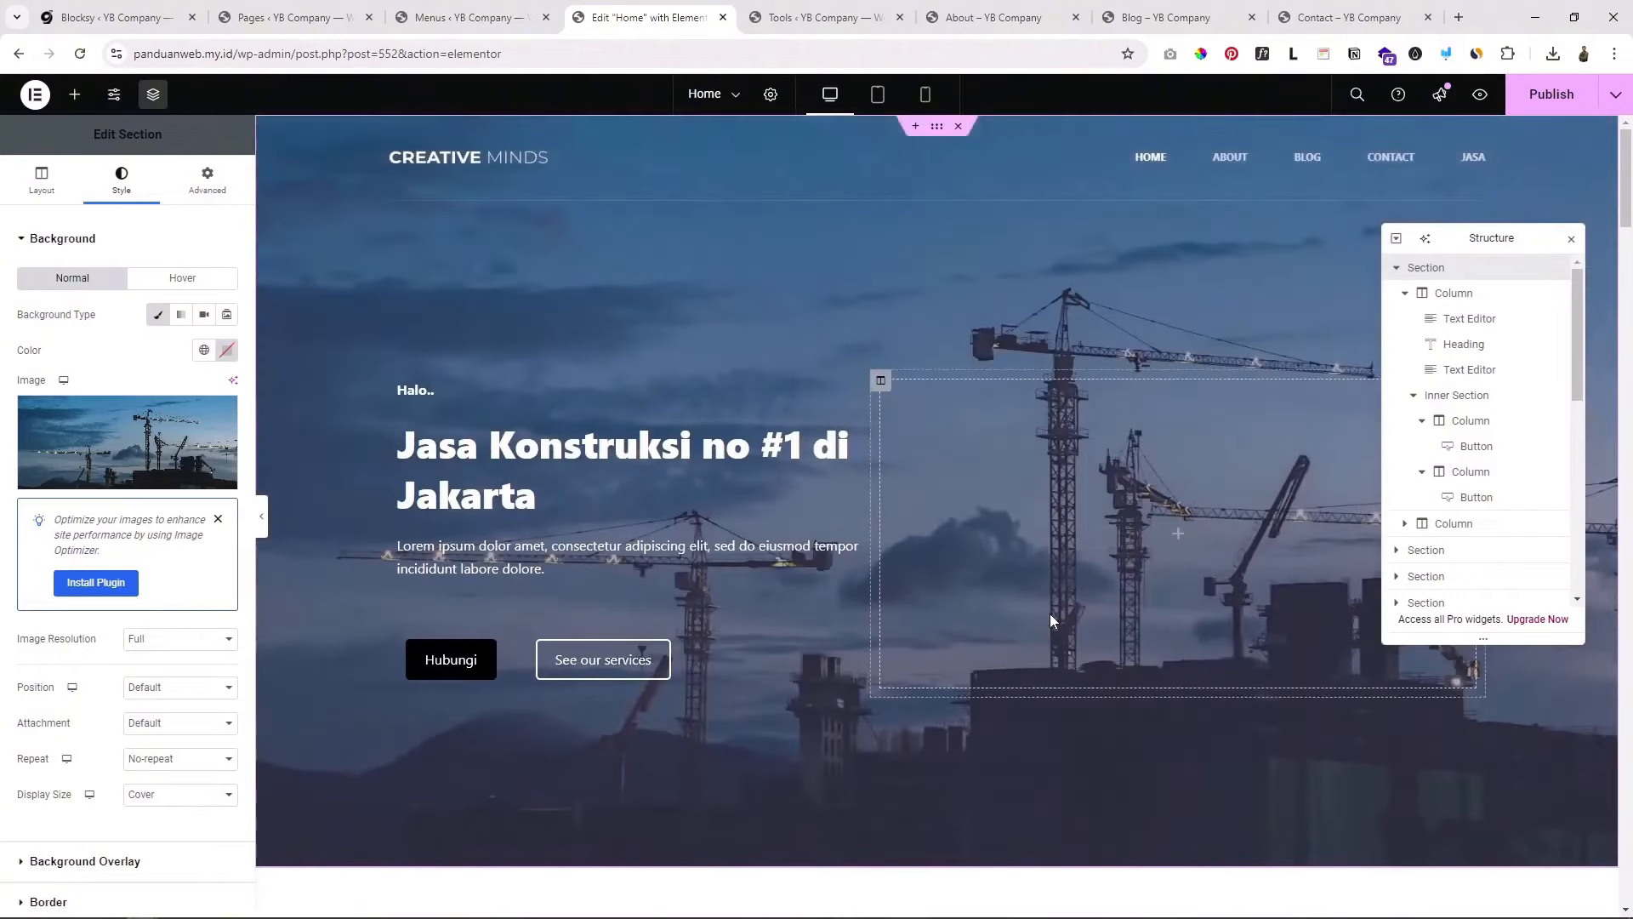
scroll(667, 690, "down", 4)
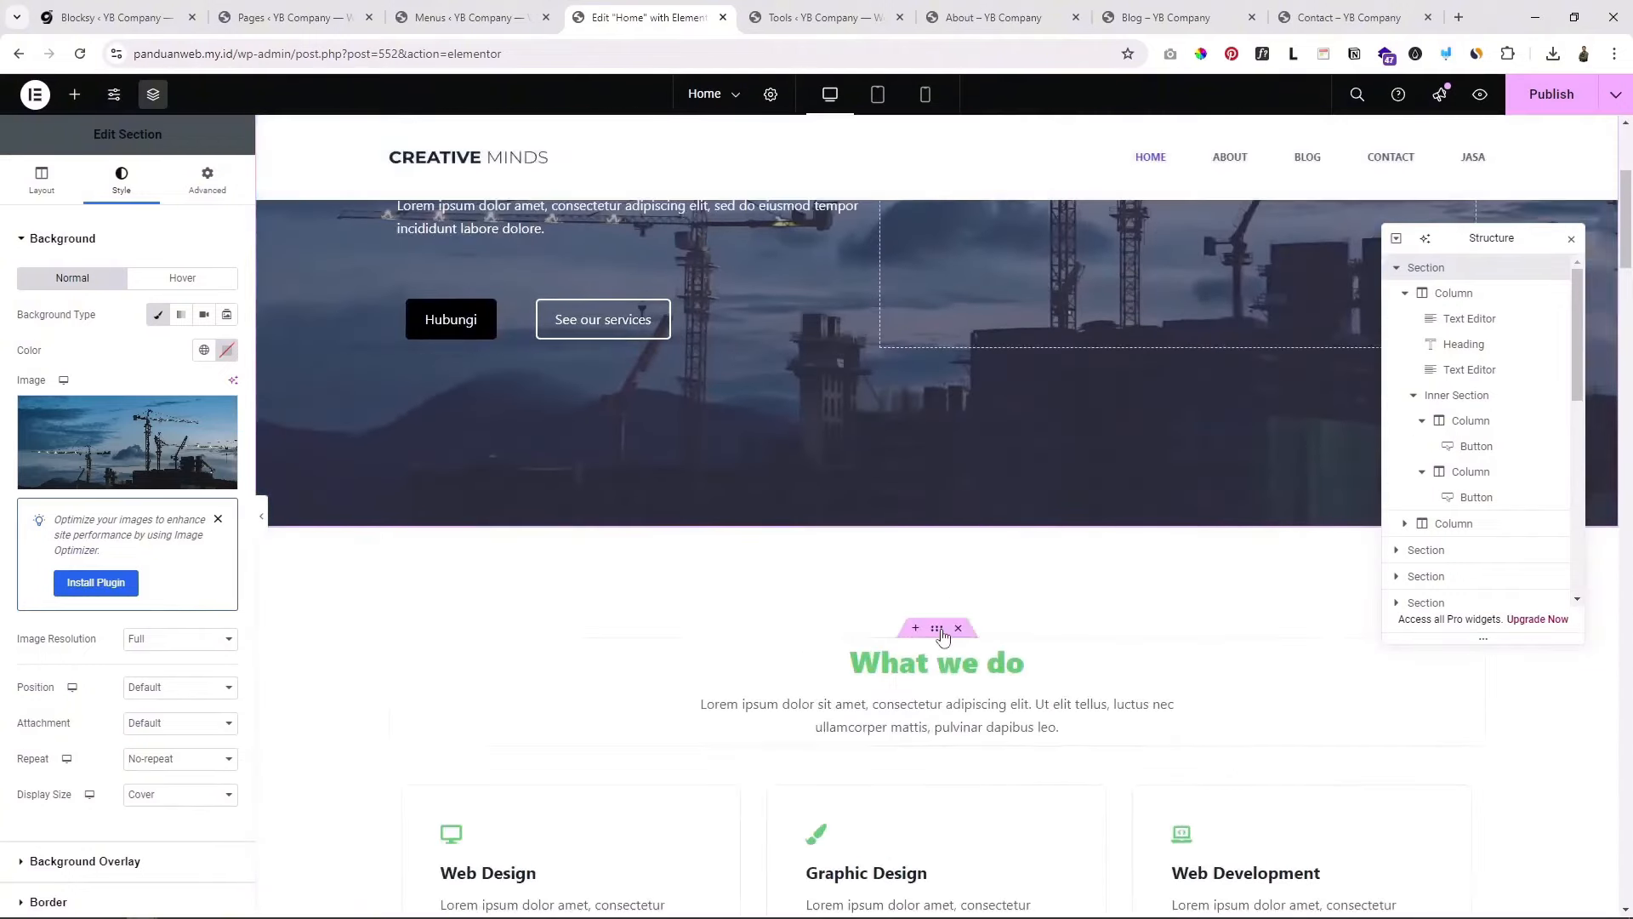
scroll(960, 585, "down", 2)
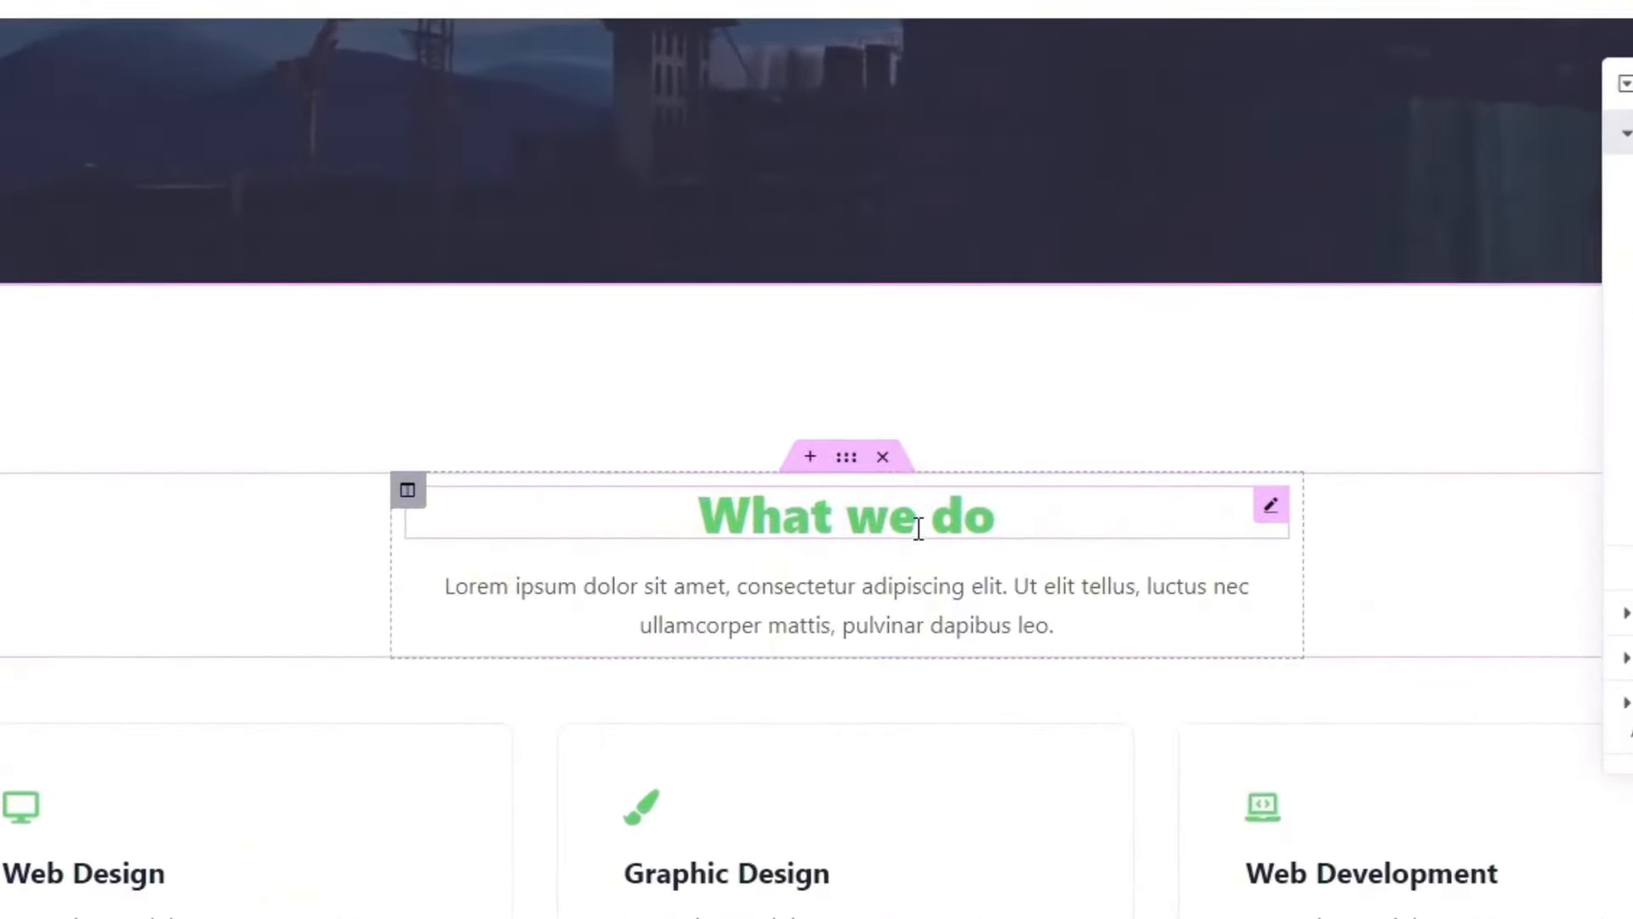
Step: Change the What we do heading title to 'Jasa yang kami tawarkan'
left_click(920, 518)
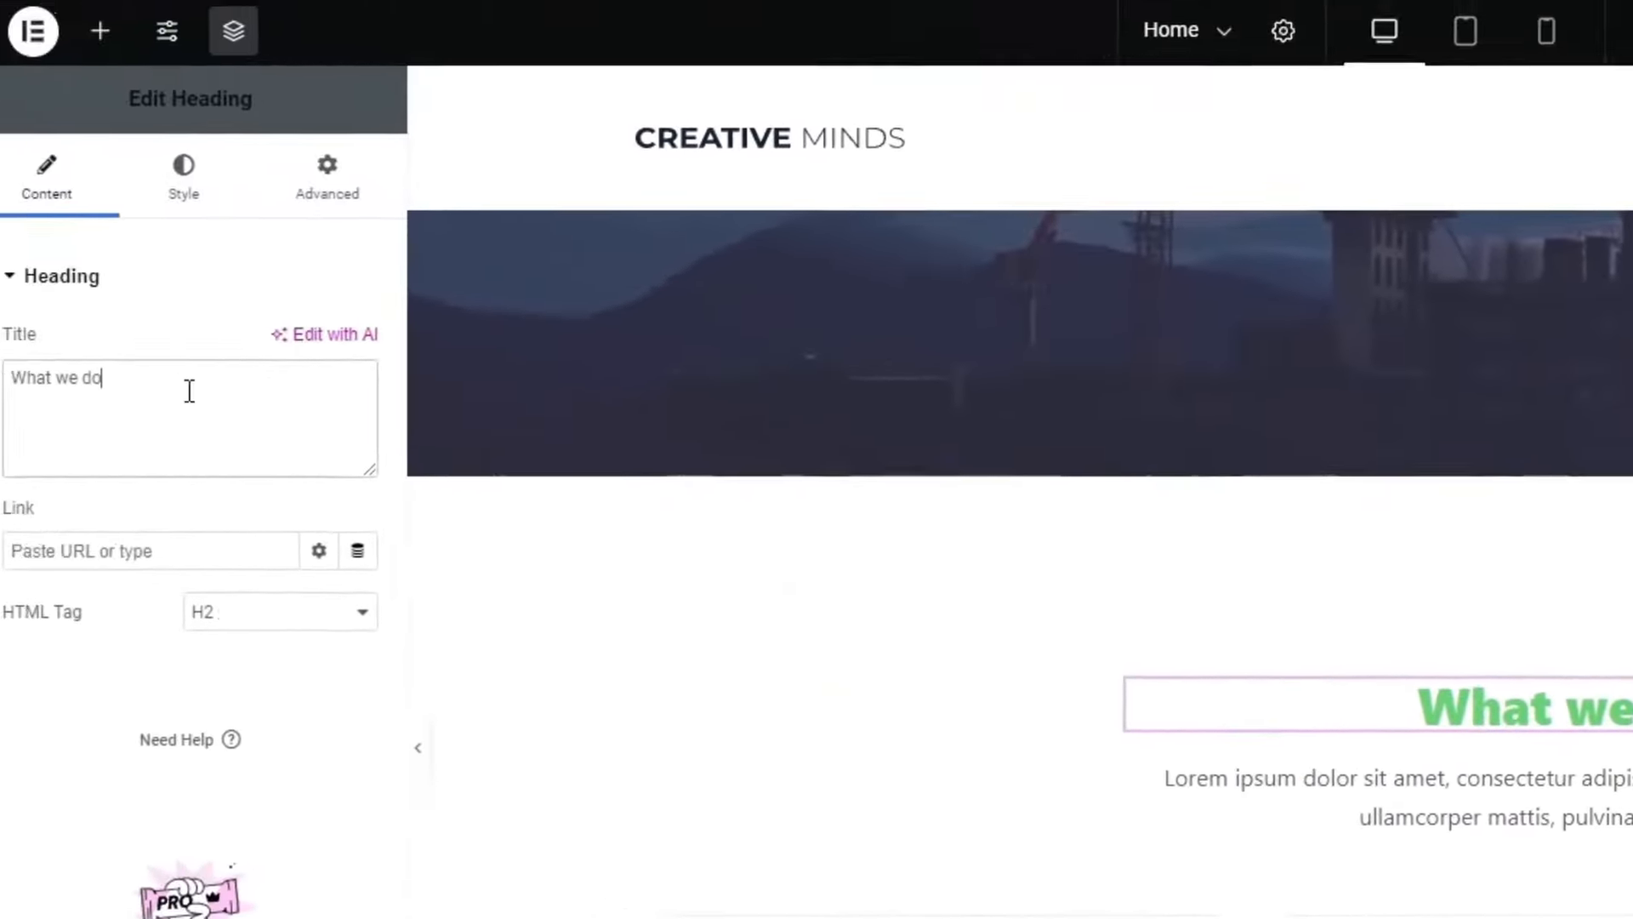
left_click_drag(189, 392, 0, 393)
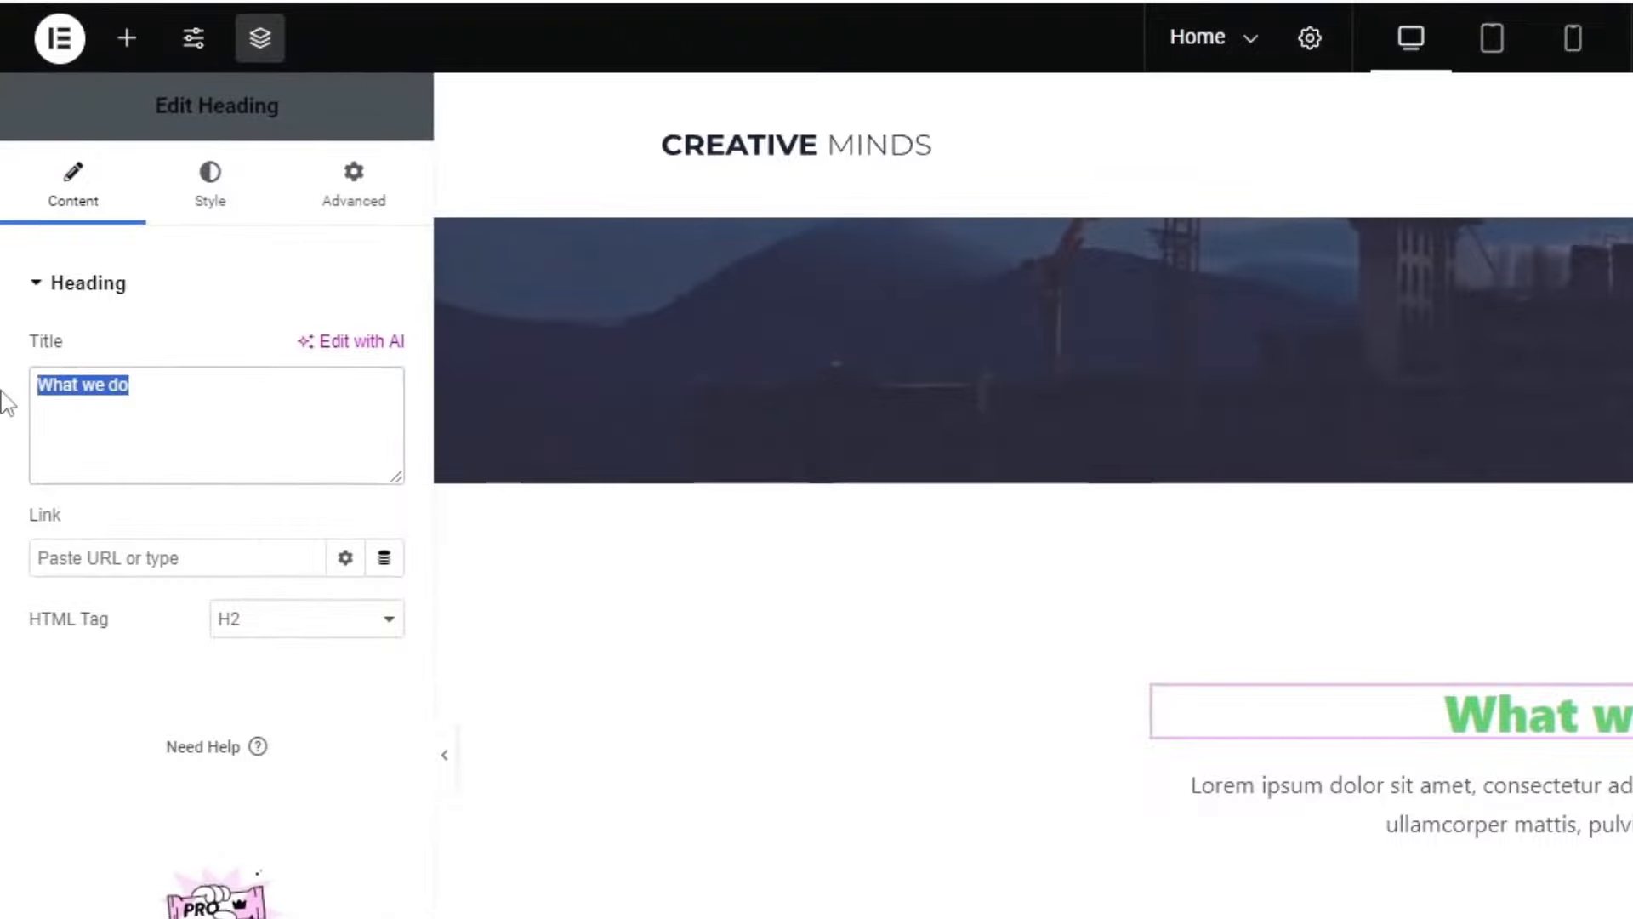
type("Jasa yang kami tawarkan")
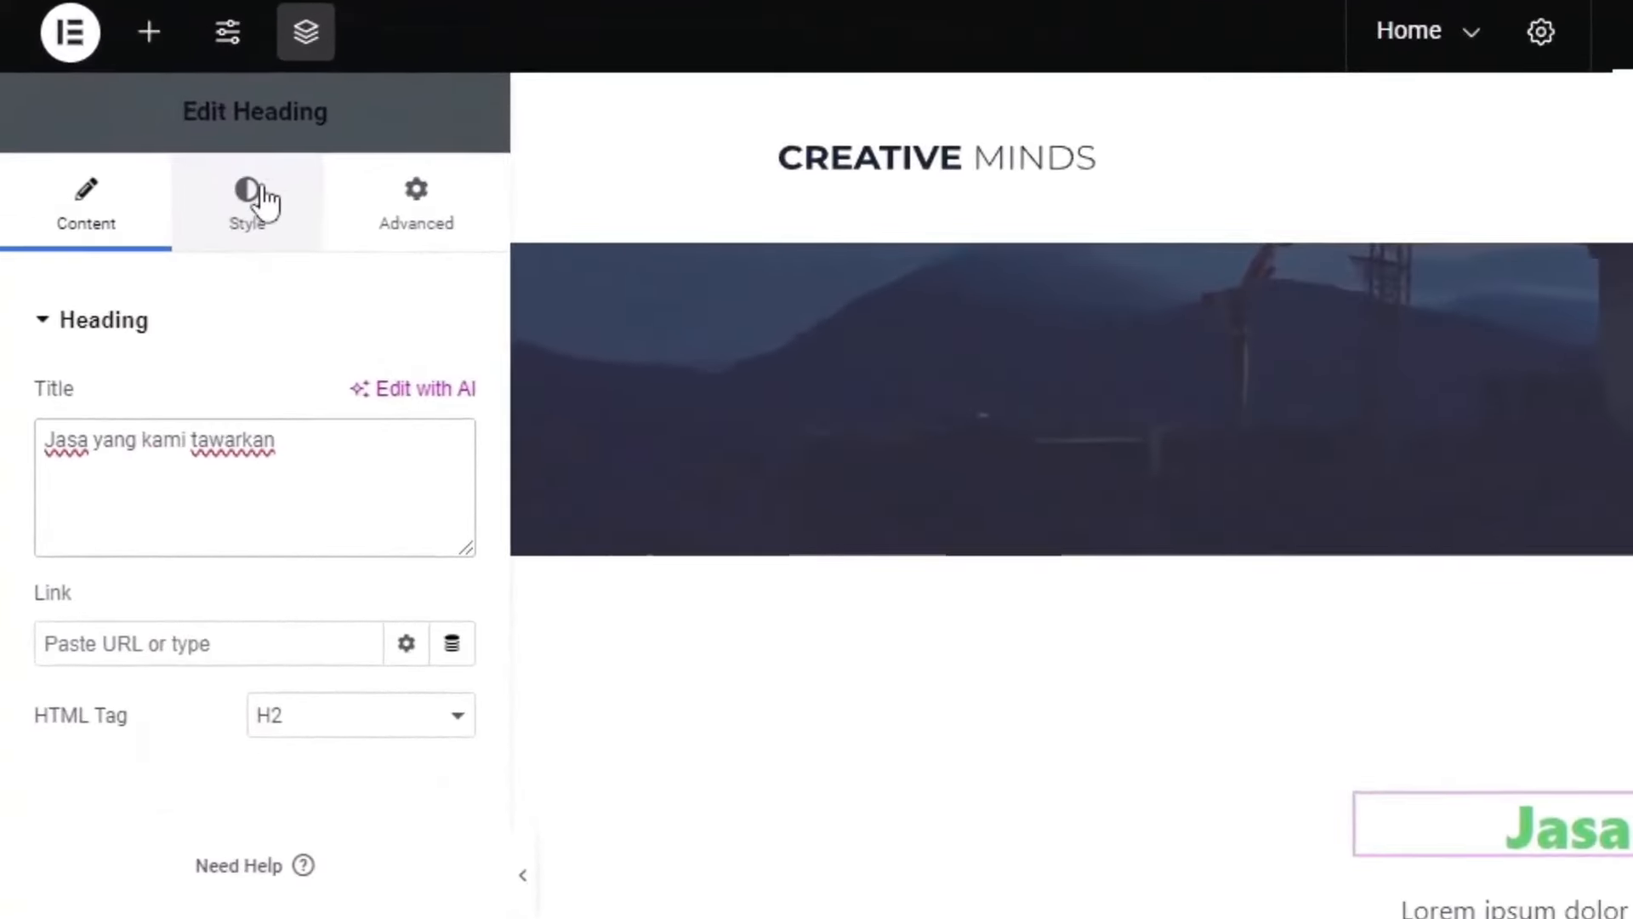
Step: Set the heading's text color to black #000000
left_click(259, 198)
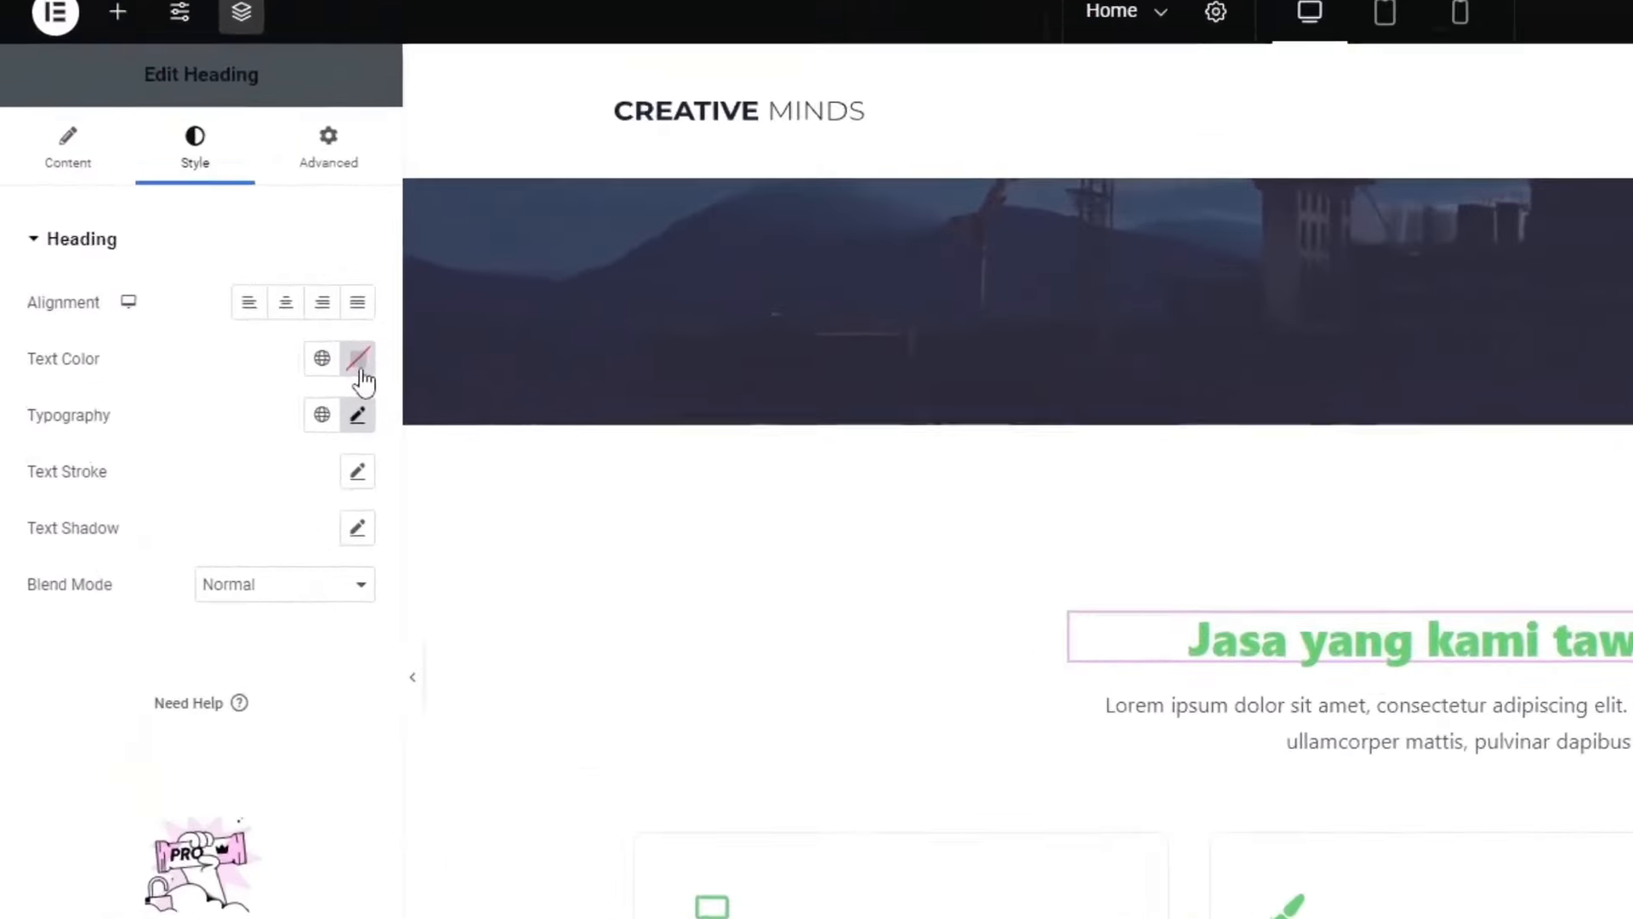
left_click(358, 361)
left_click_drag(364, 570, 189, 849)
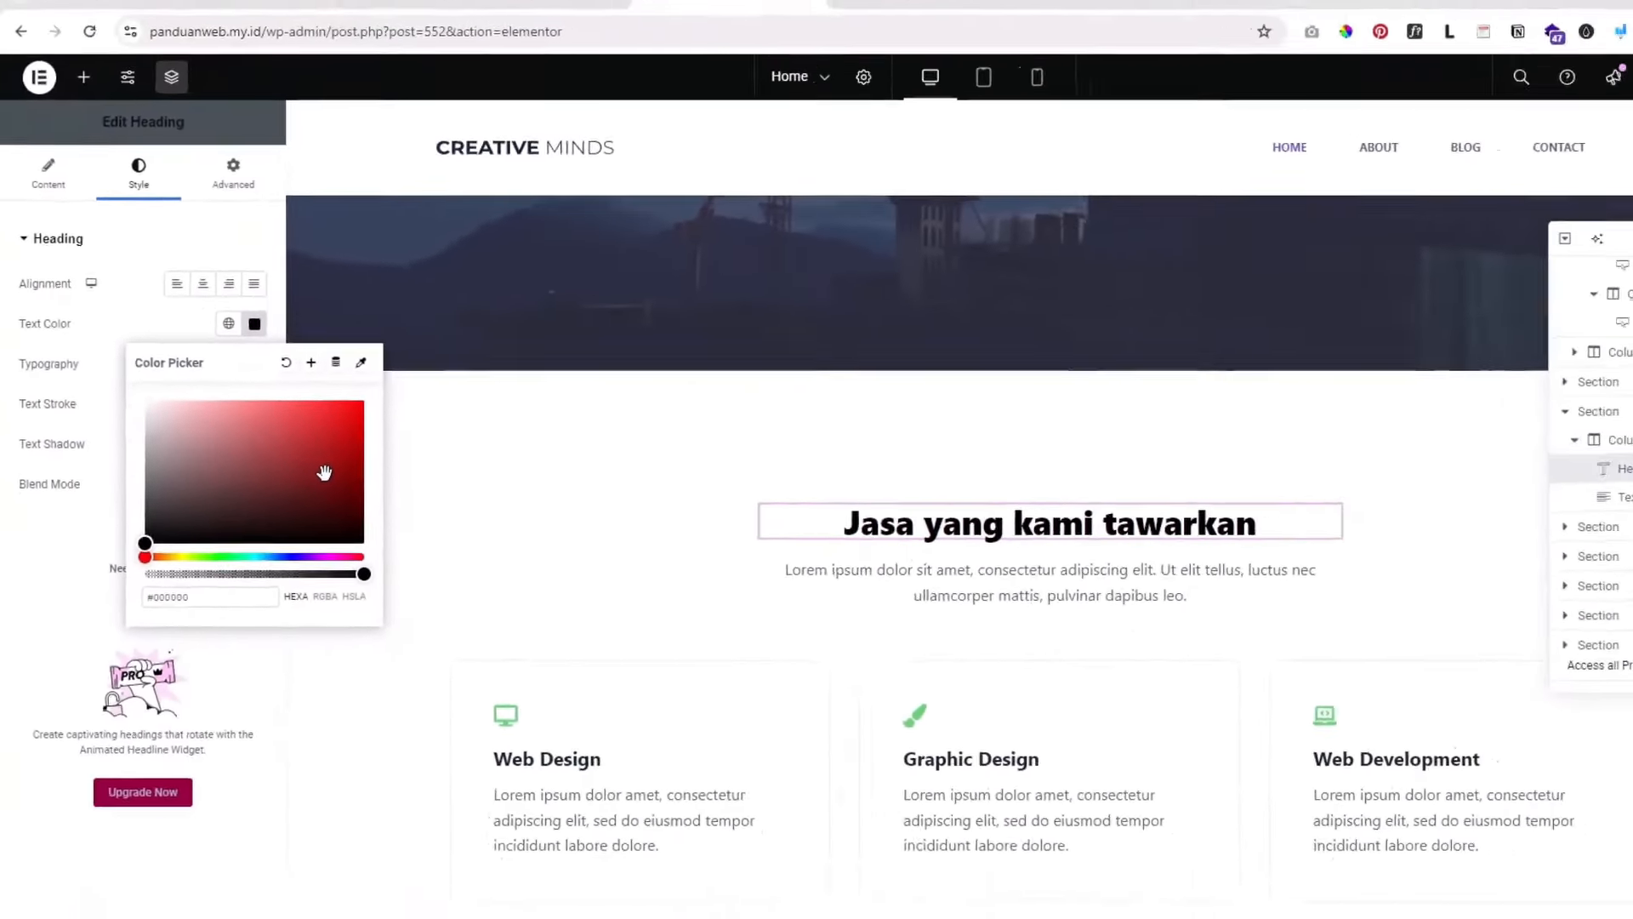
left_click_drag(324, 472, 379, 388)
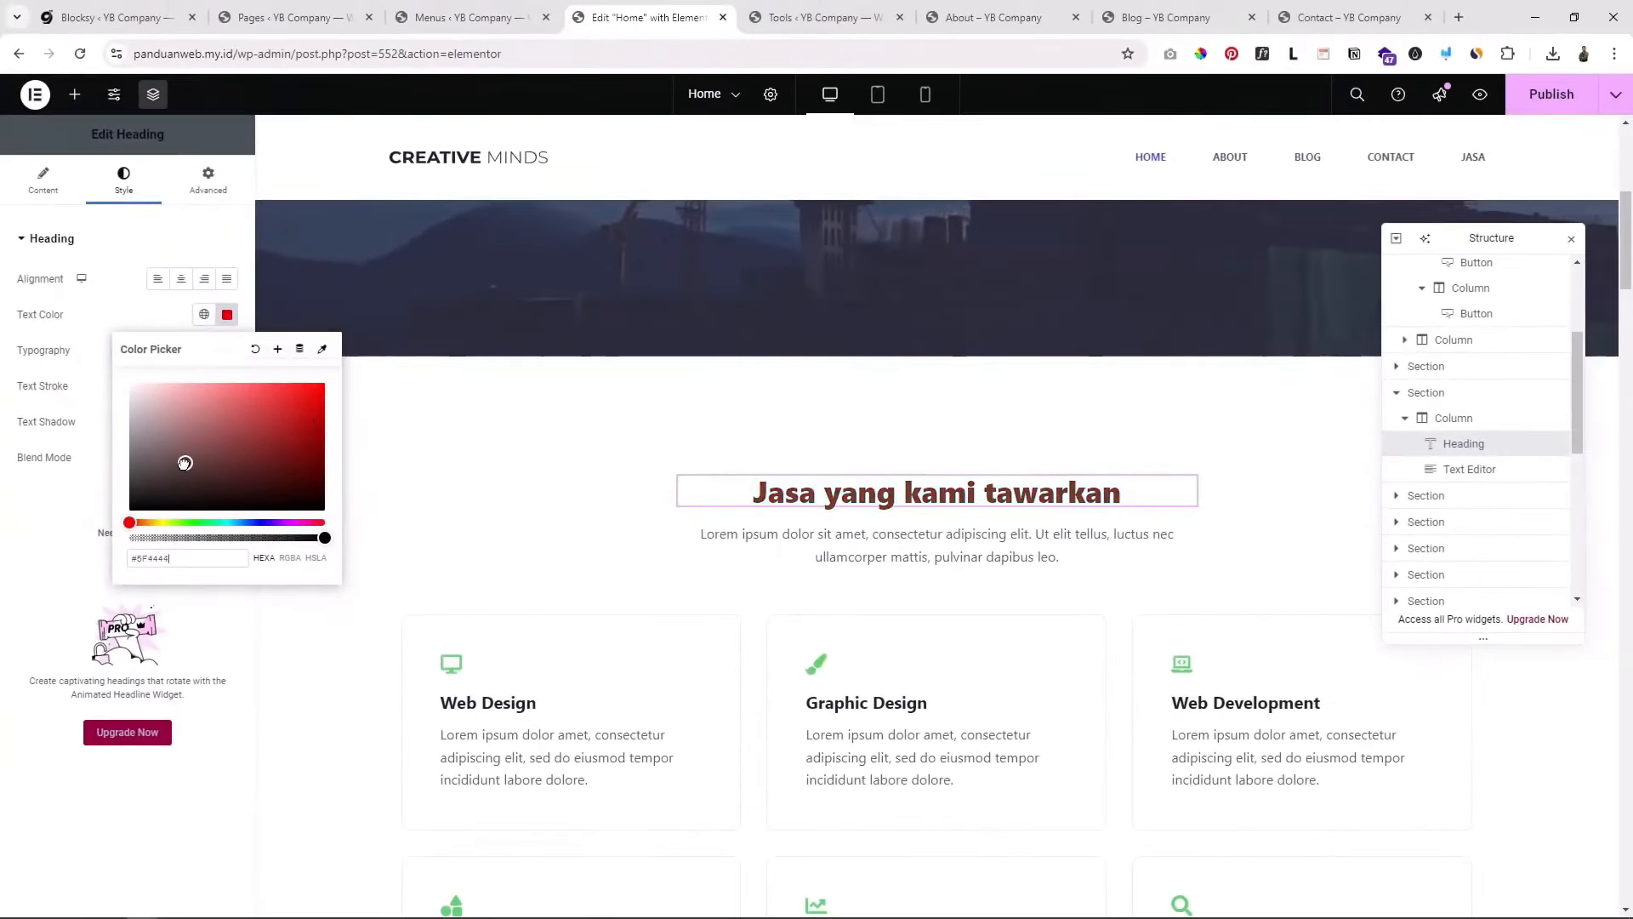
left_click_drag(184, 462, 105, 533)
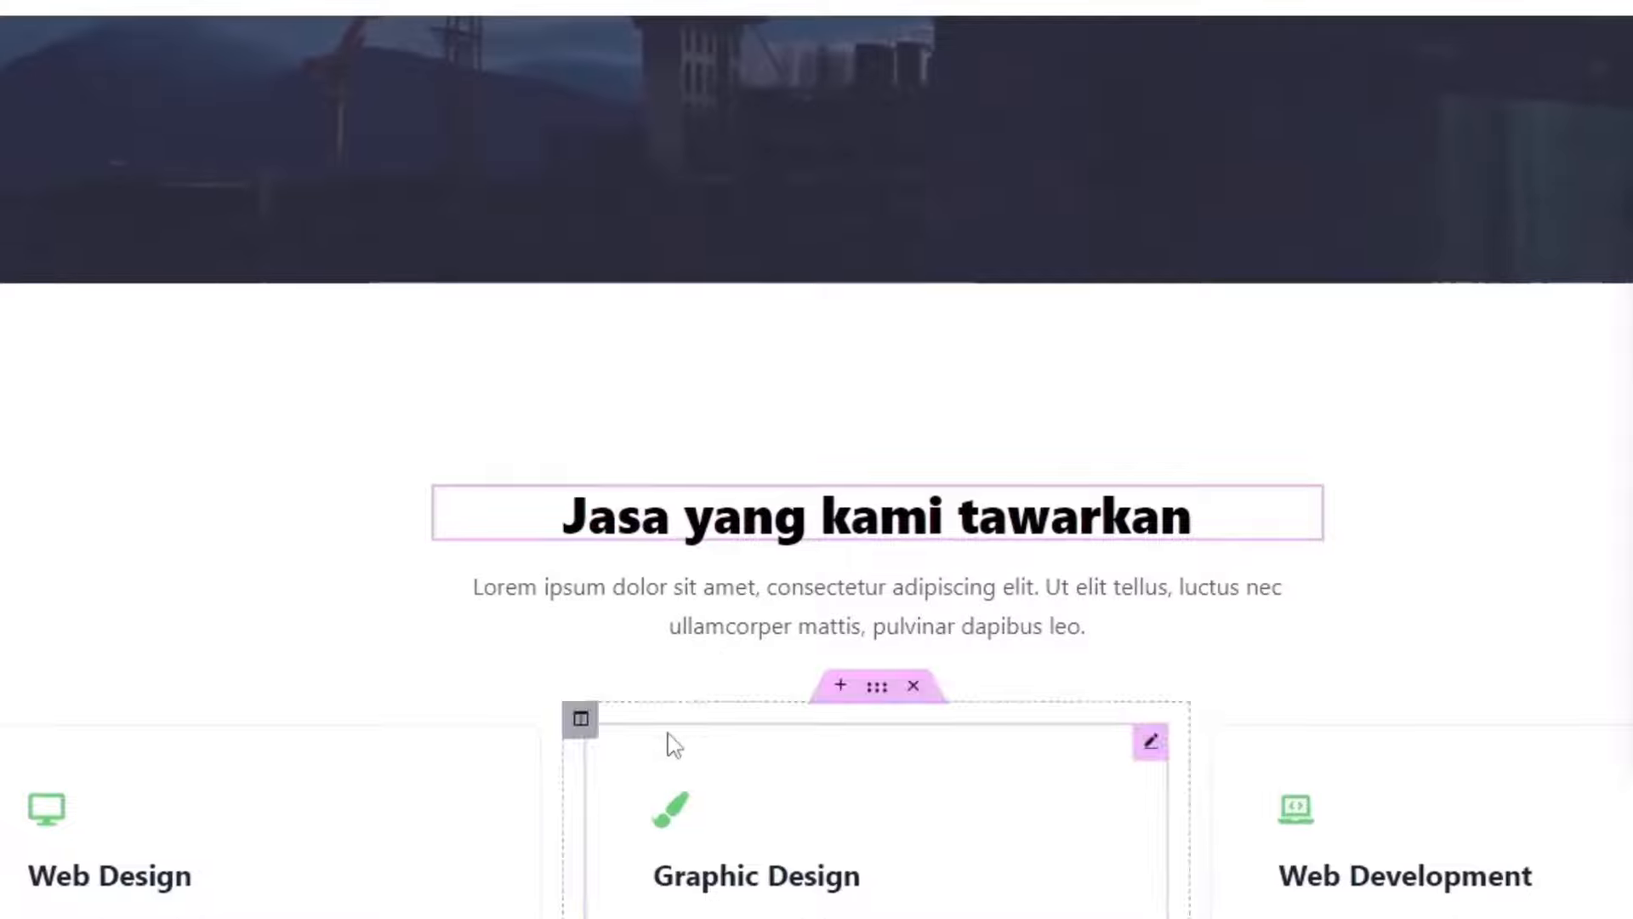
left_click(776, 614)
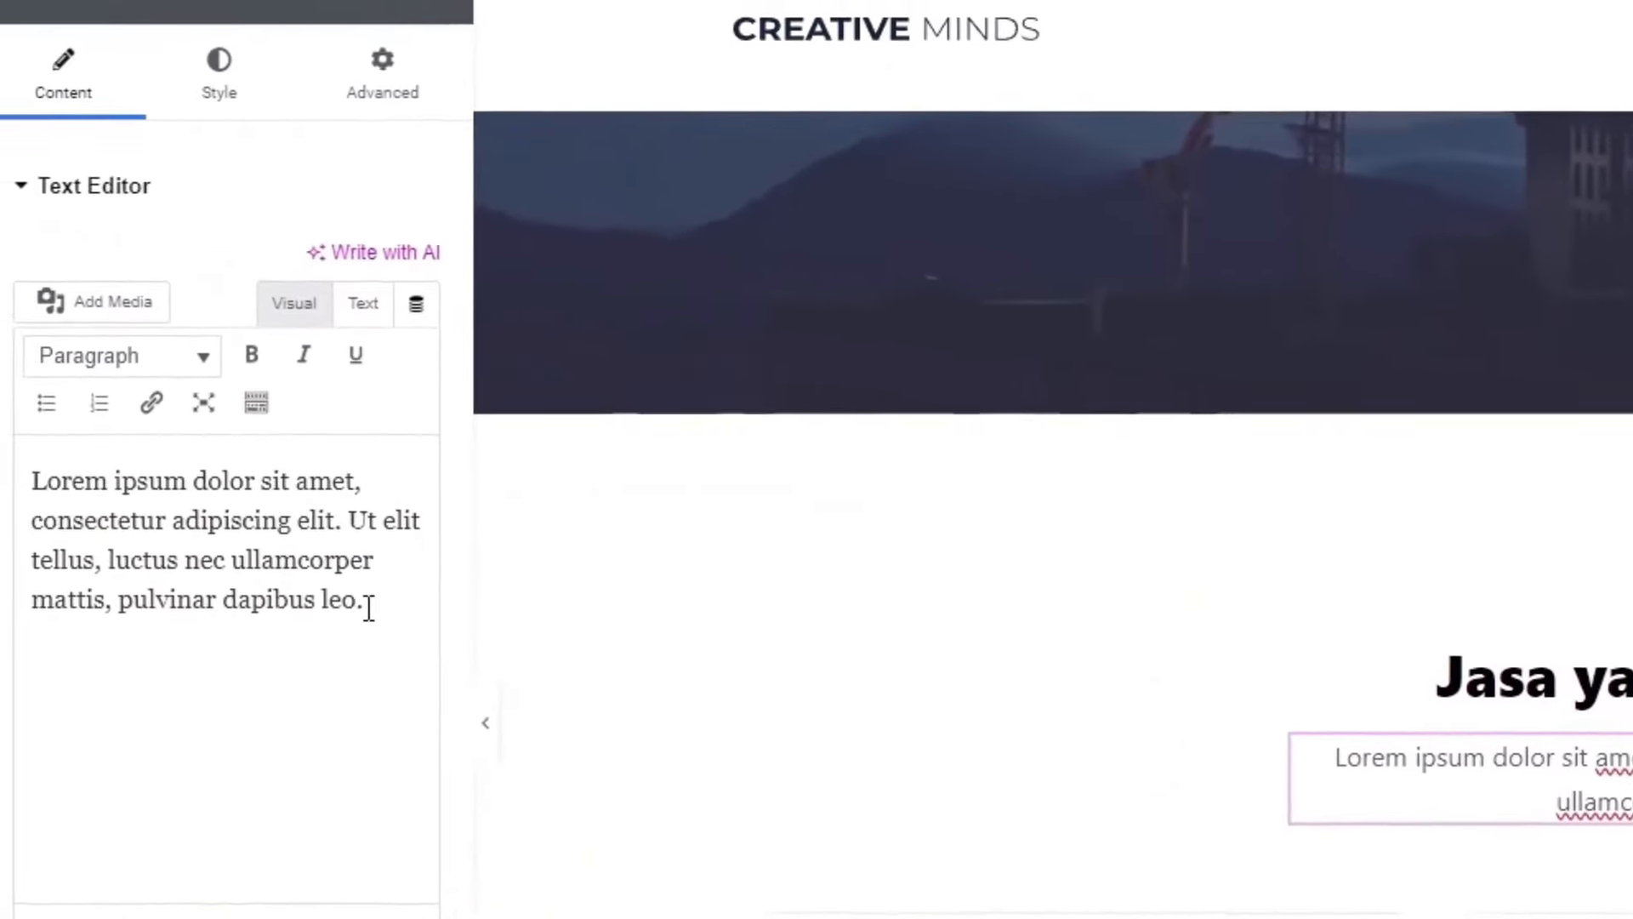
Step: Select the subtitle paragraph text, then retitle the Web Design card 'Jasa bangun rumah'
left_click_drag(383, 606, 106, 473)
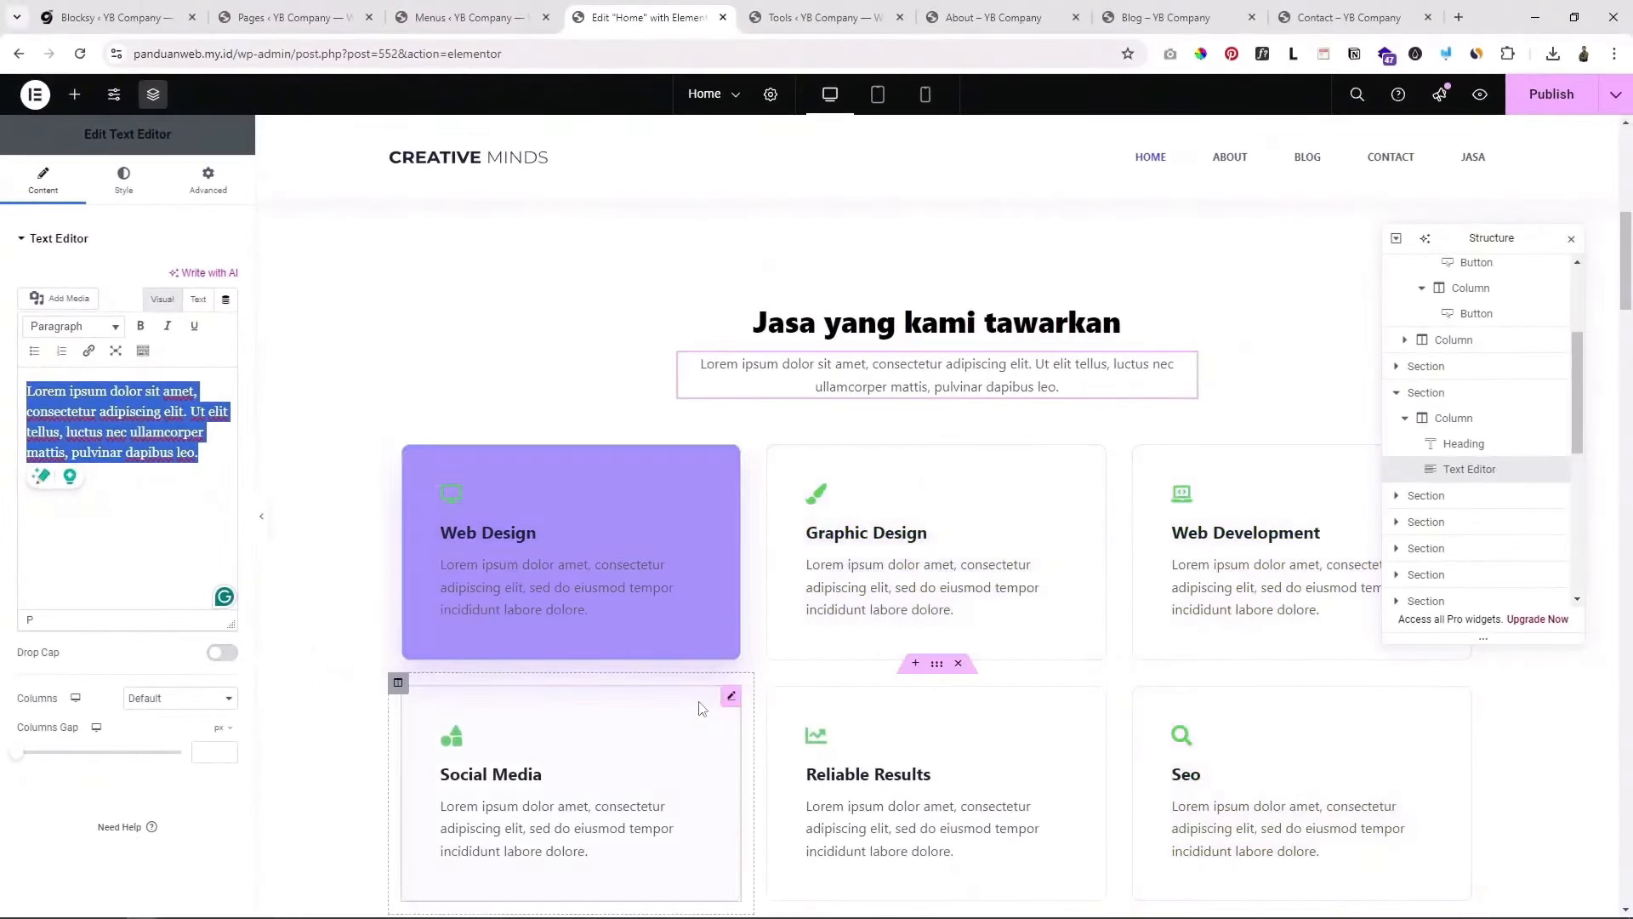
scroll(702, 743, "down", 2)
scroll(696, 595, "up", 2)
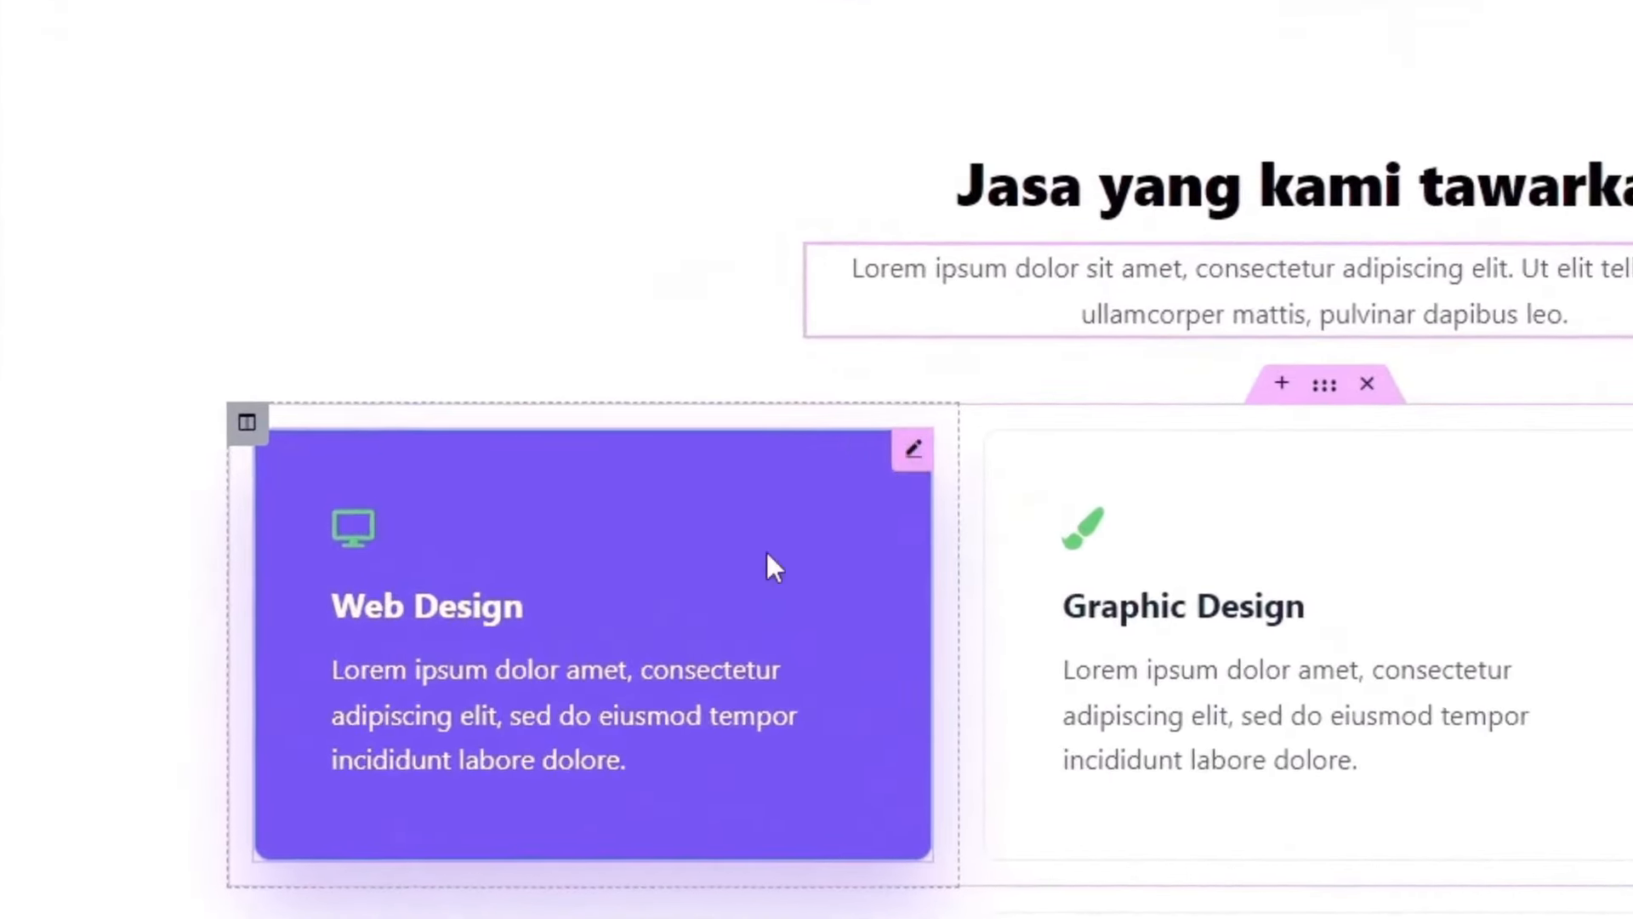
left_click(915, 451)
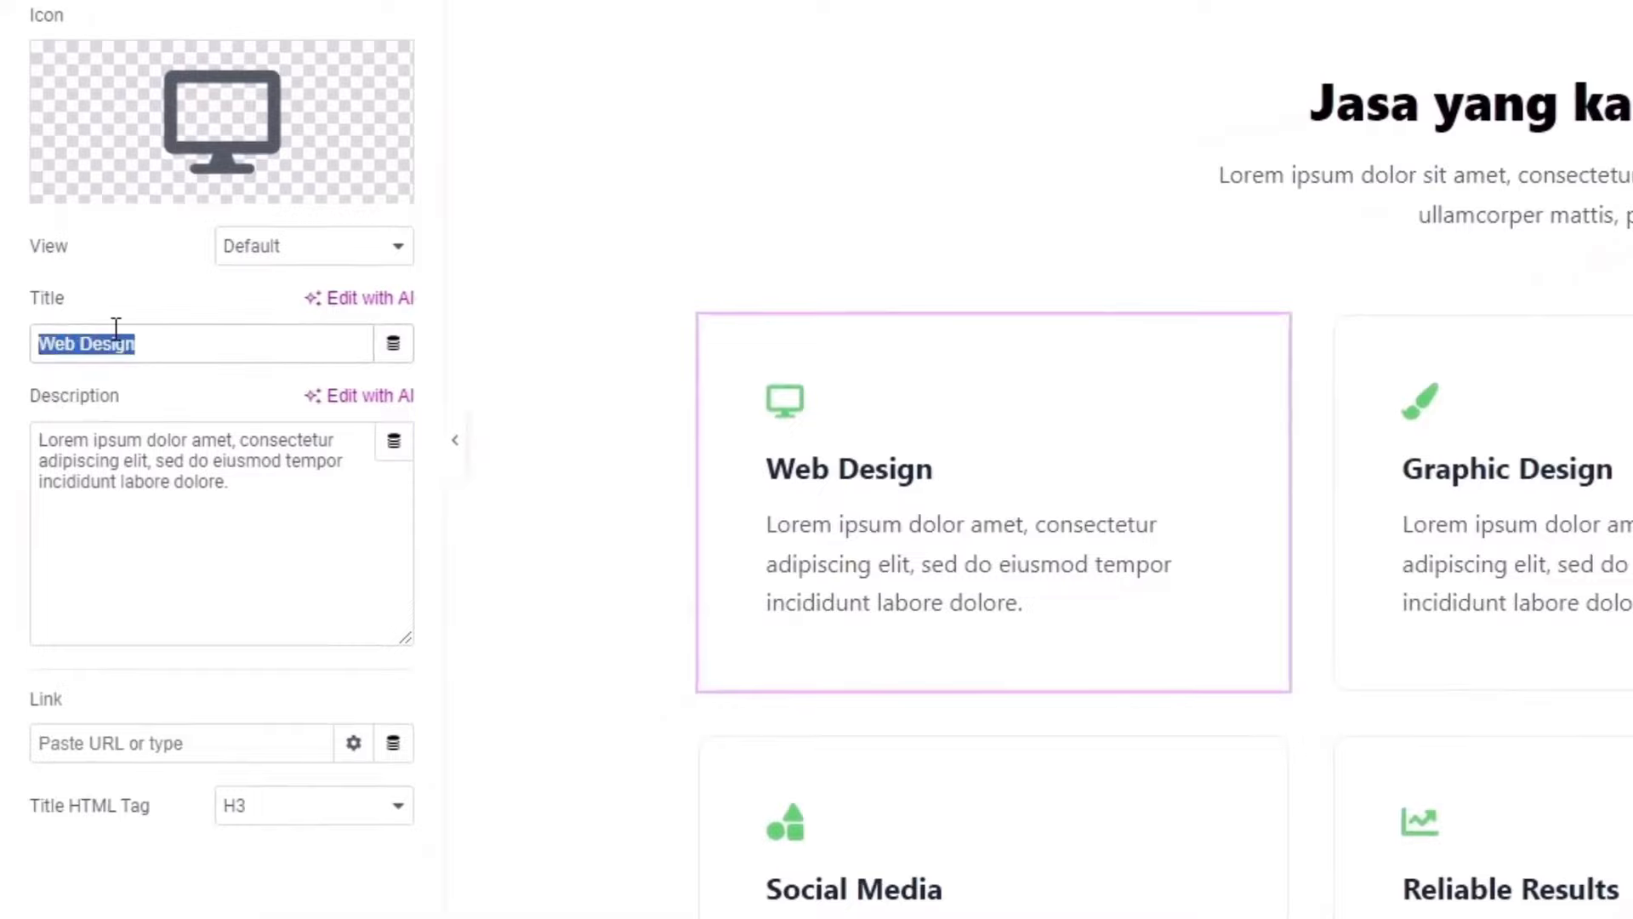
type("Jasa bangun rumah")
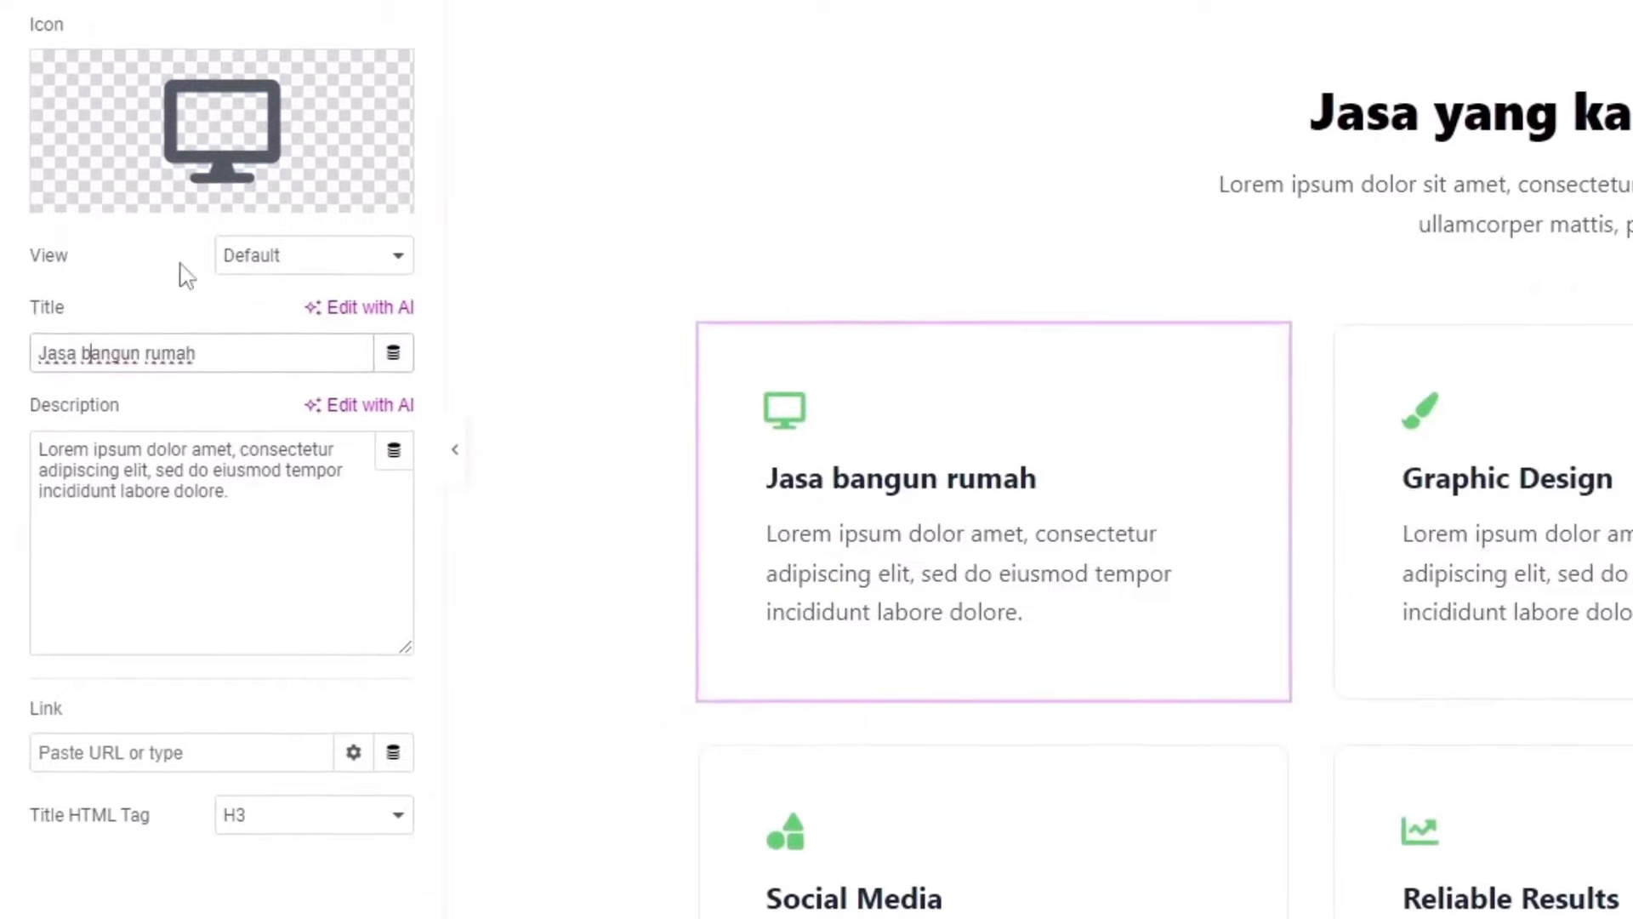
Step: Replace the card's desktop icon with the Home icon and select its description
left_click(175, 113)
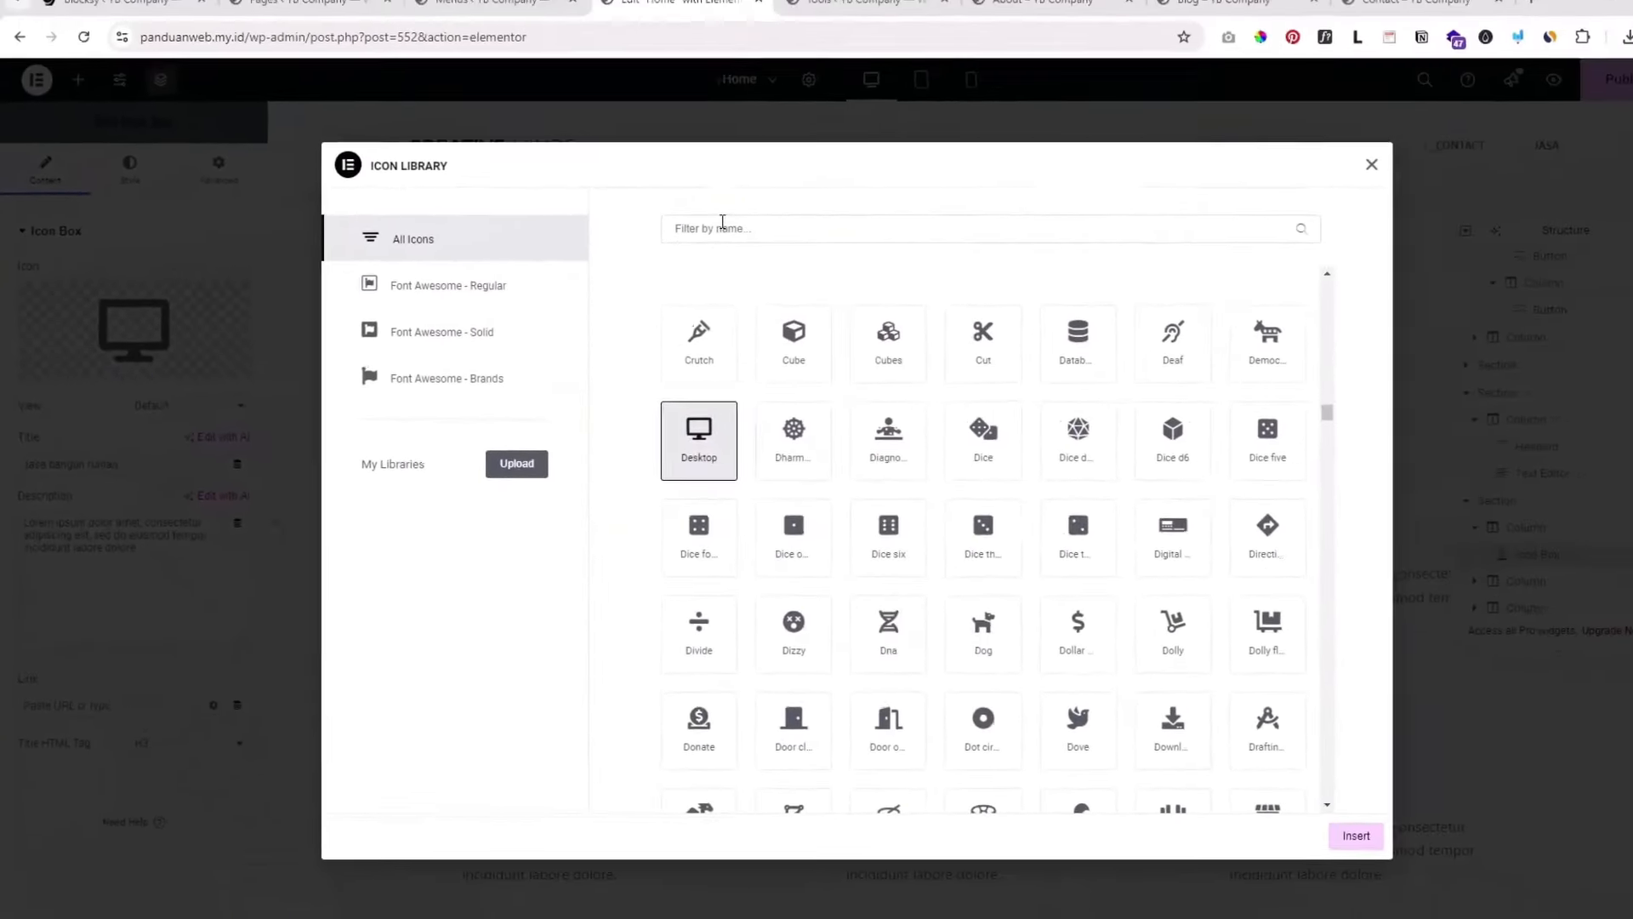
left_click(1072, 143)
type("home")
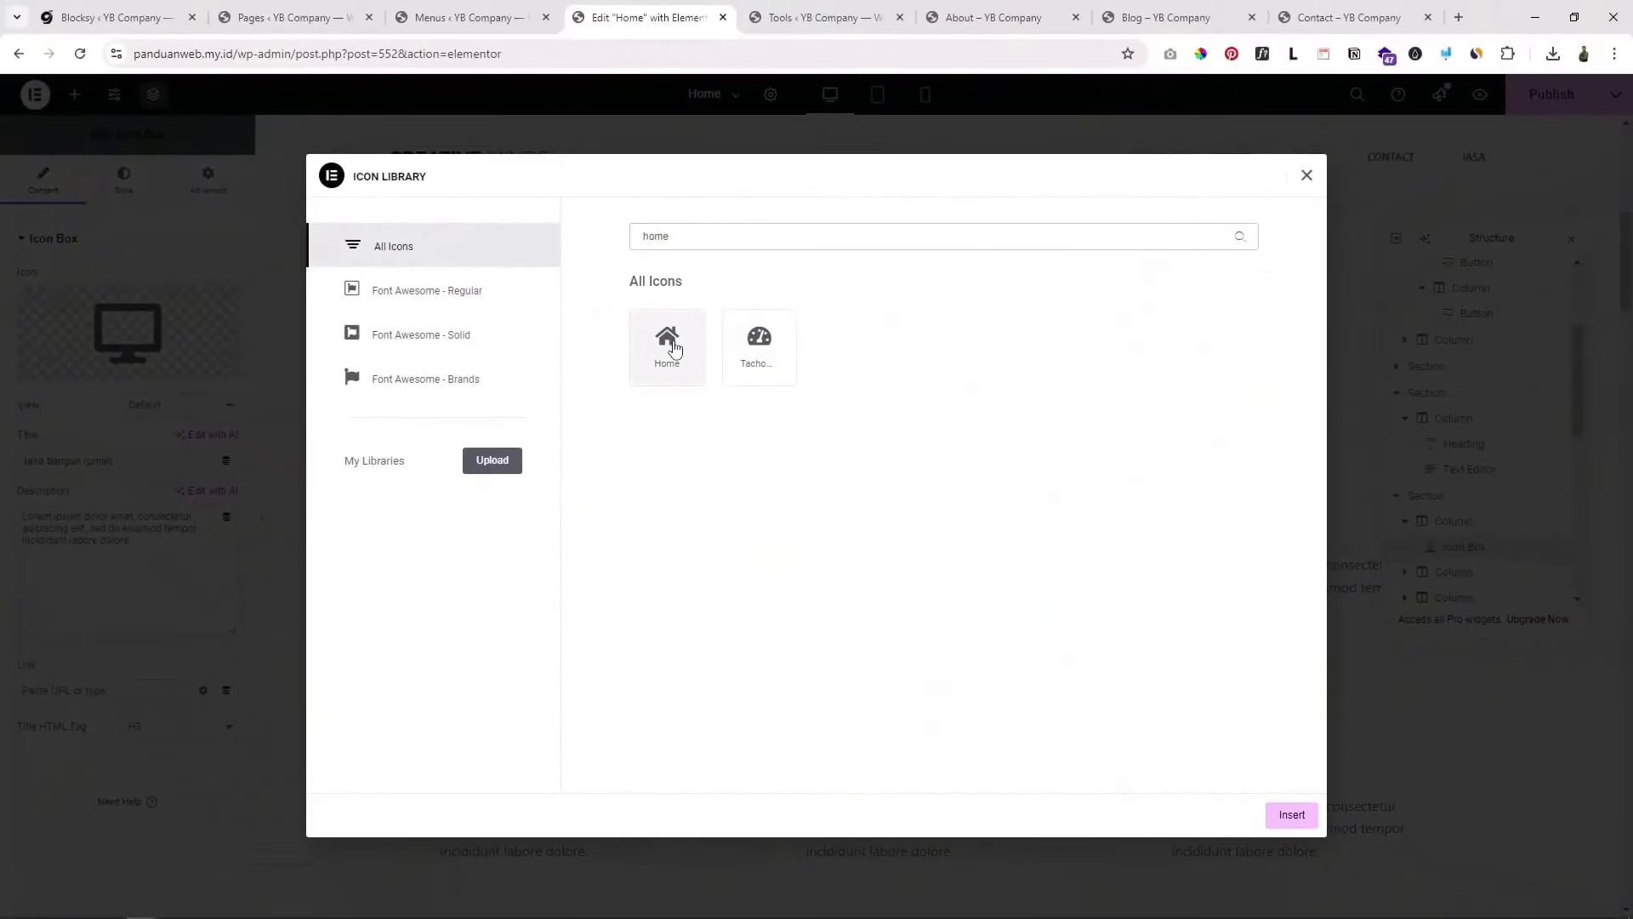
left_click(675, 348)
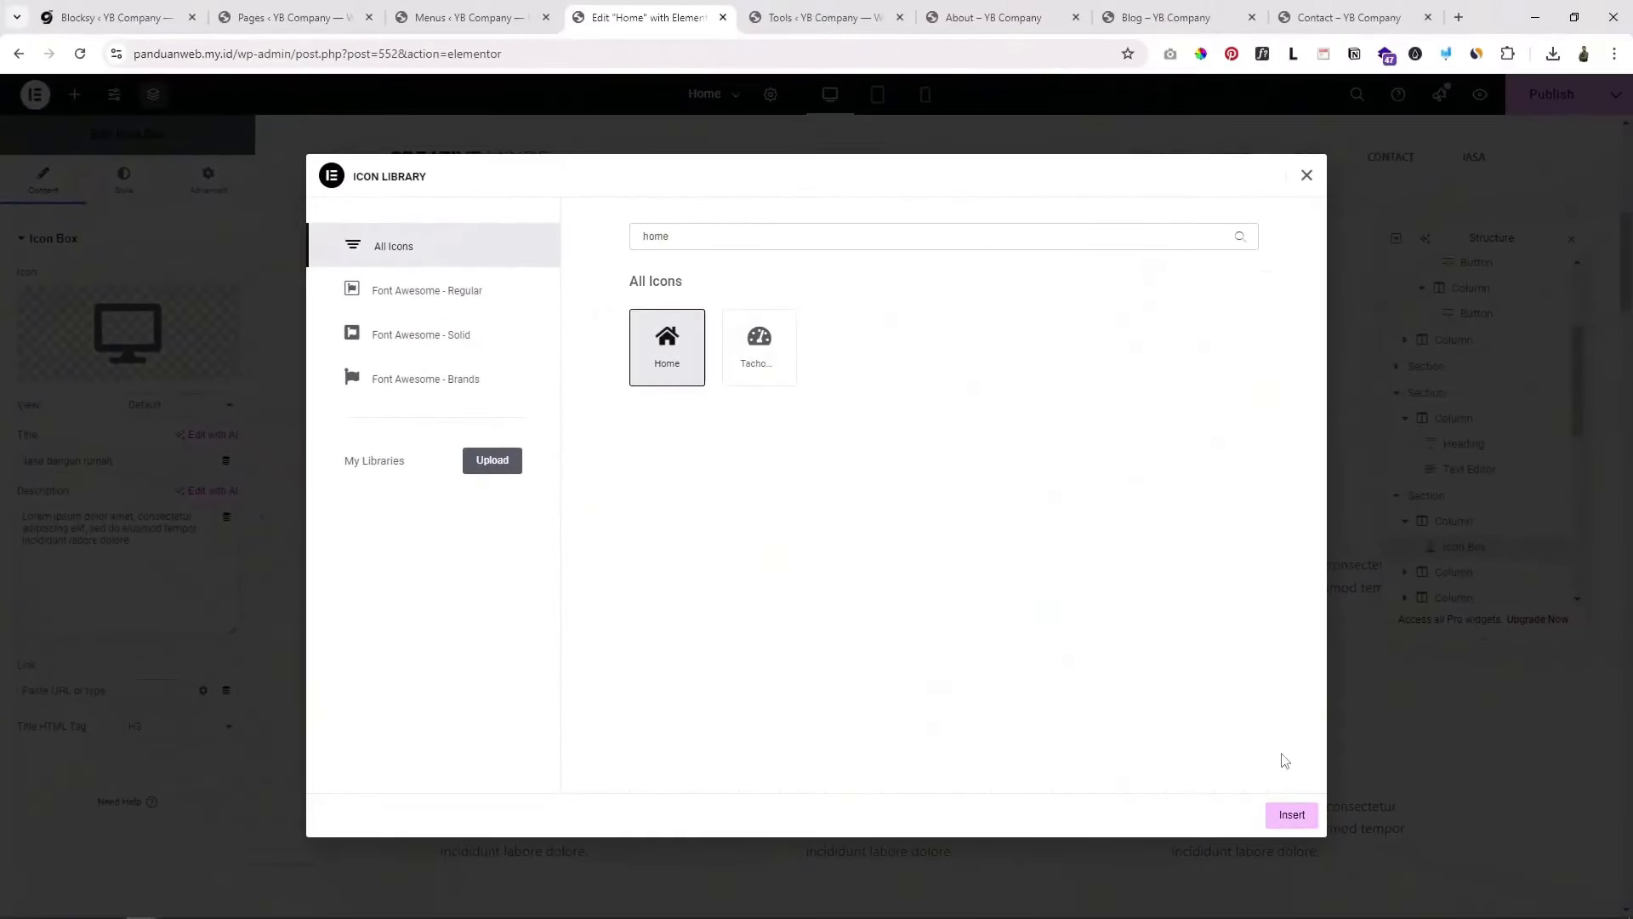
left_click(1290, 815)
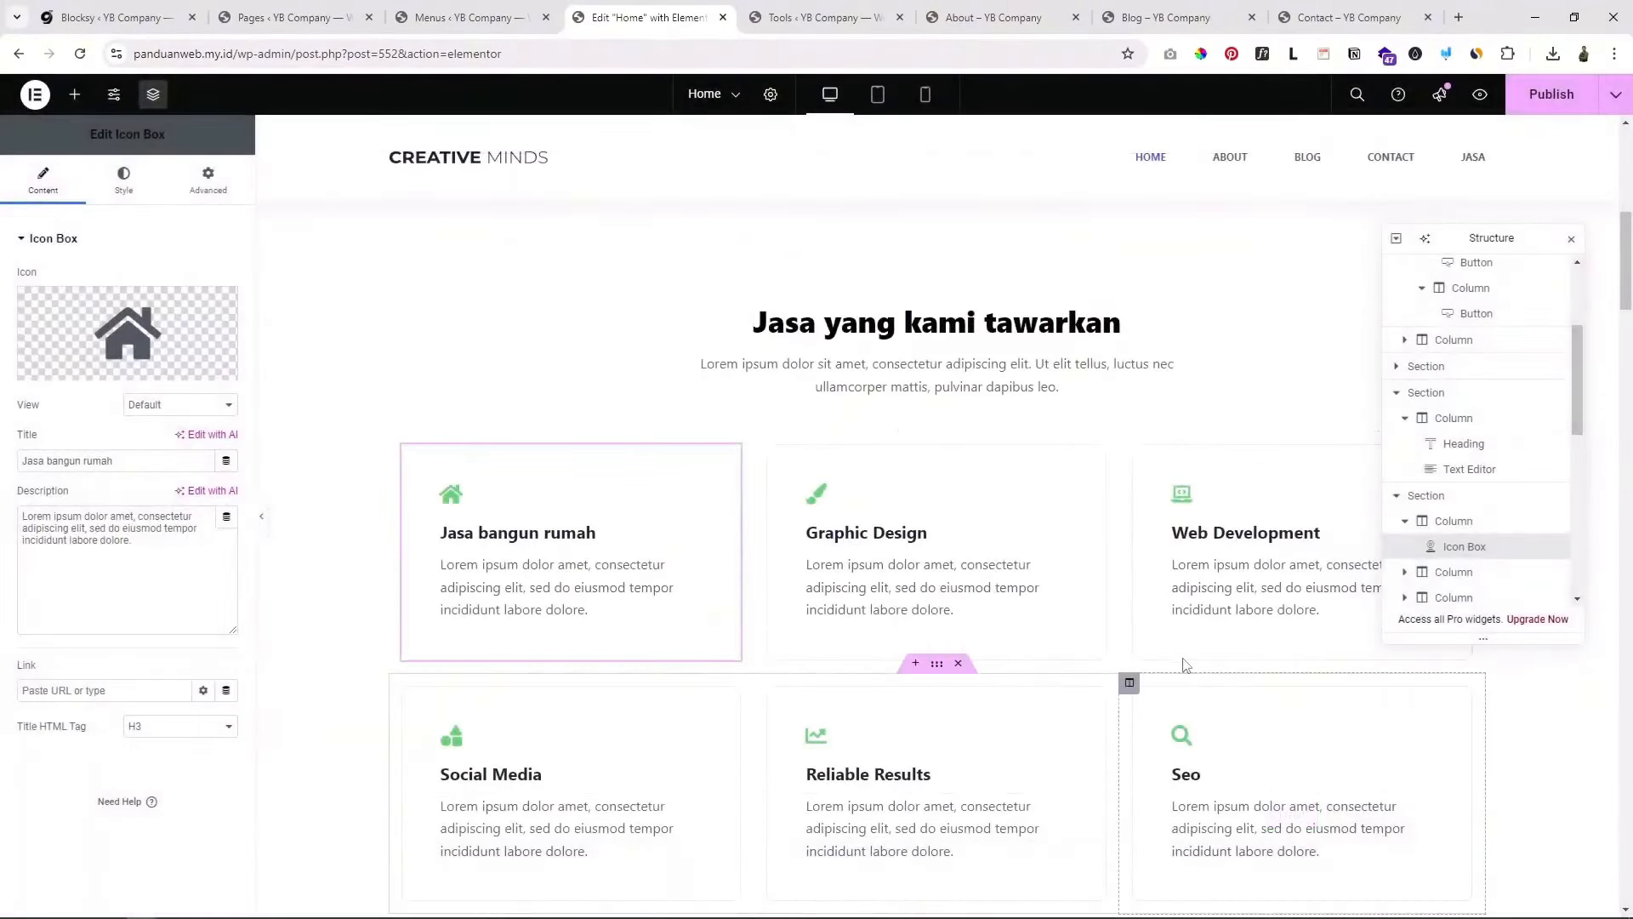
left_click(144, 557)
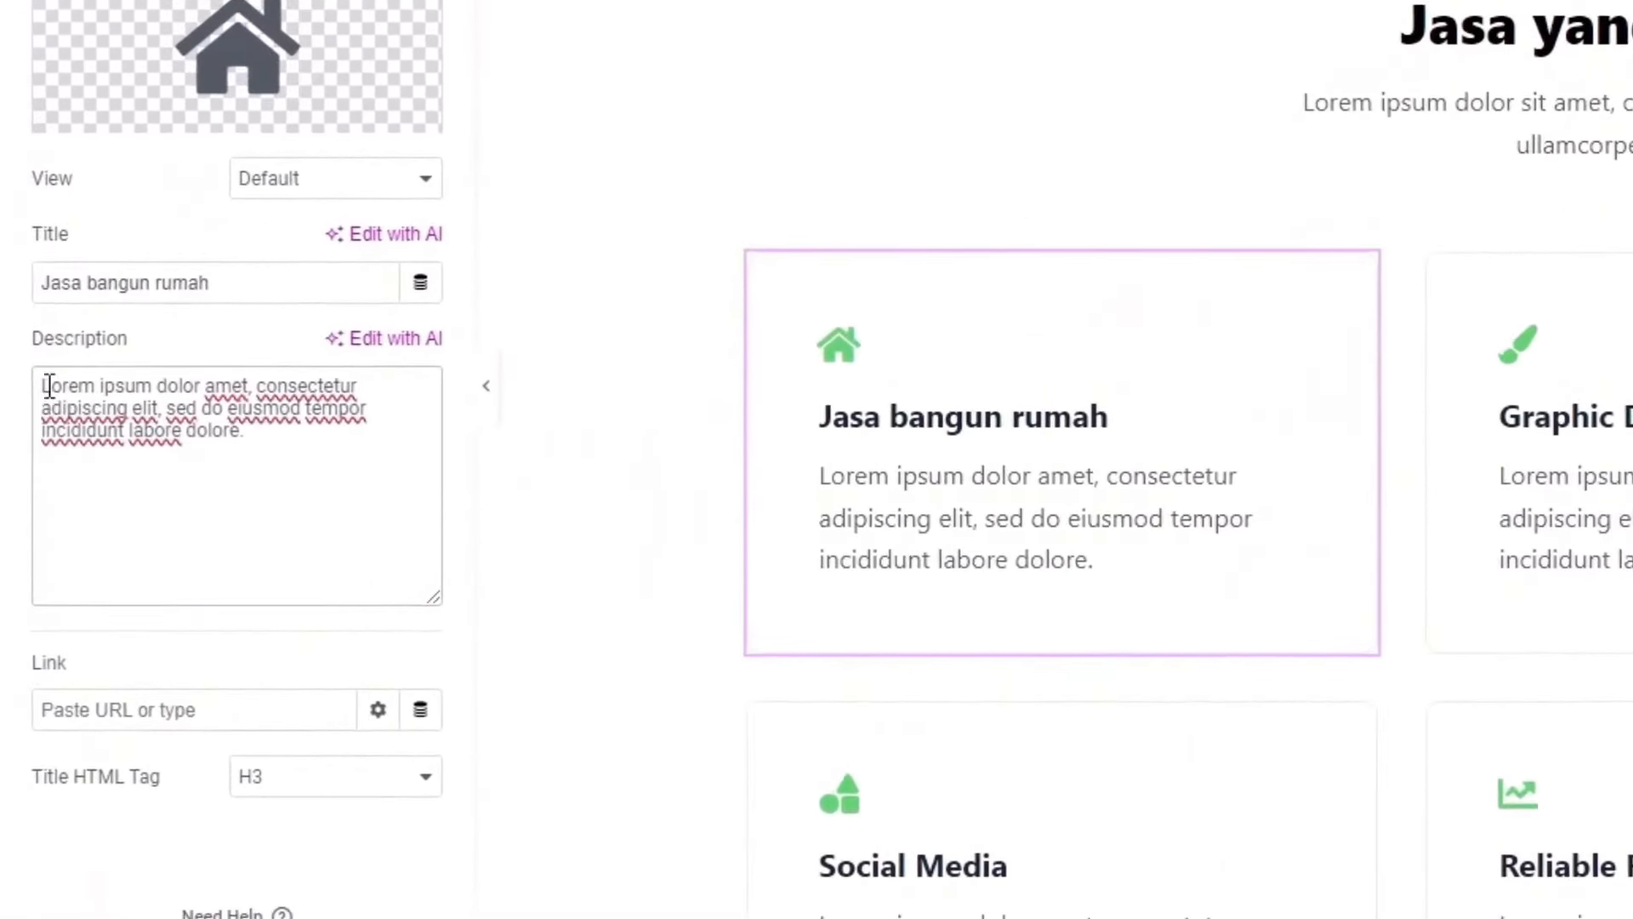
left_click_drag(158, 402, 290, 454)
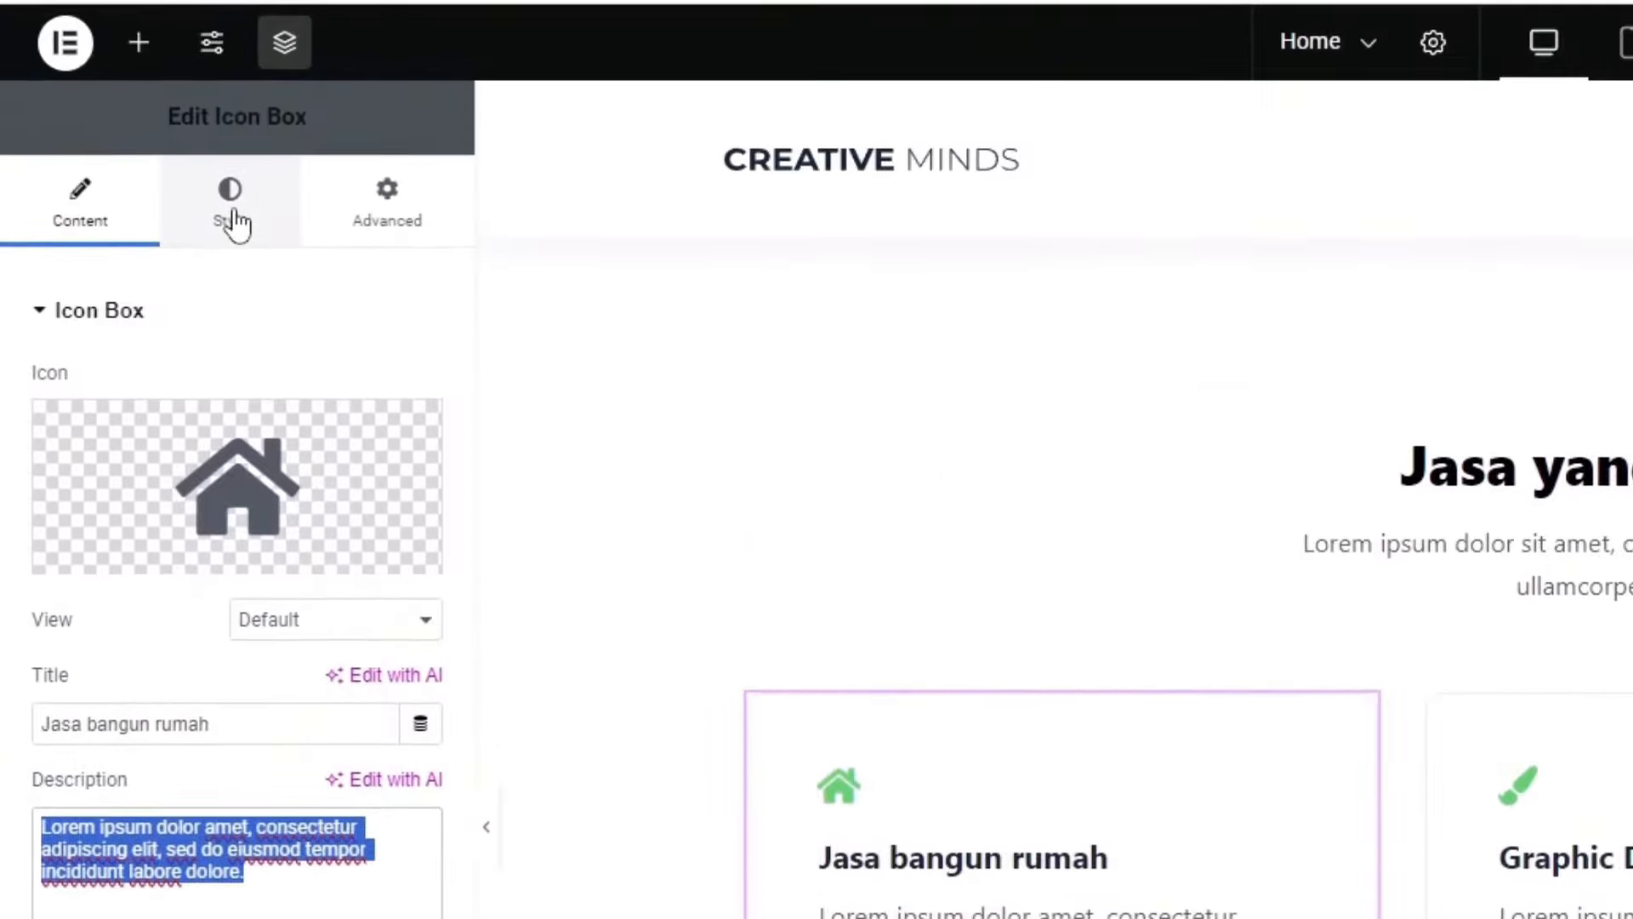
Step: Set the first card's house icon primary color to black #000000
left_click(236, 221)
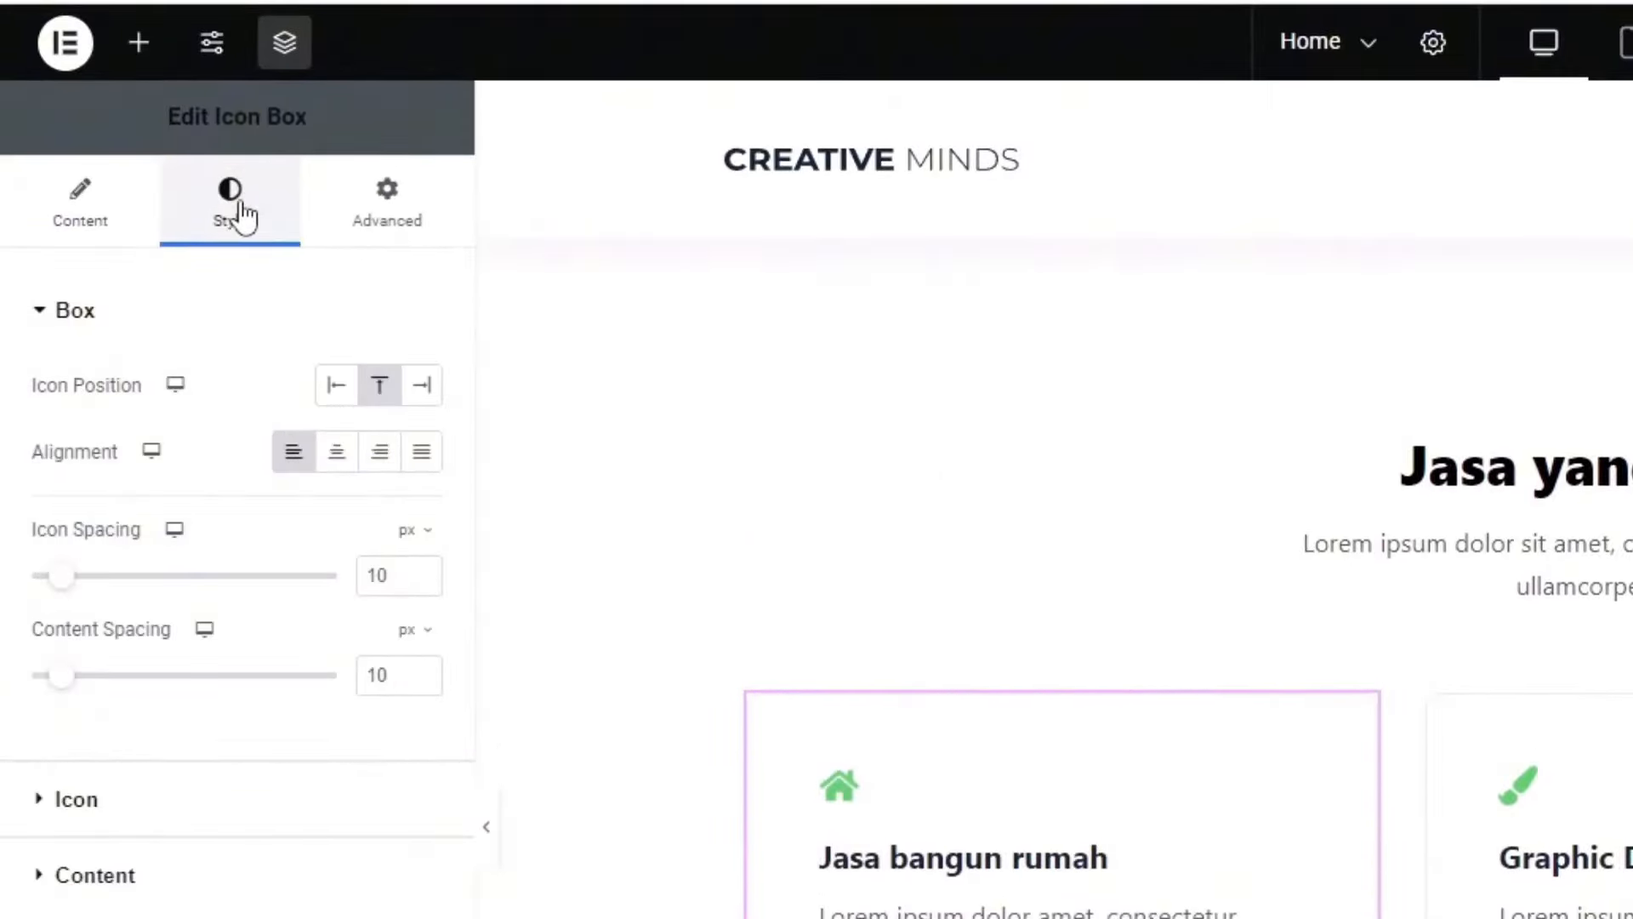
left_click(134, 803)
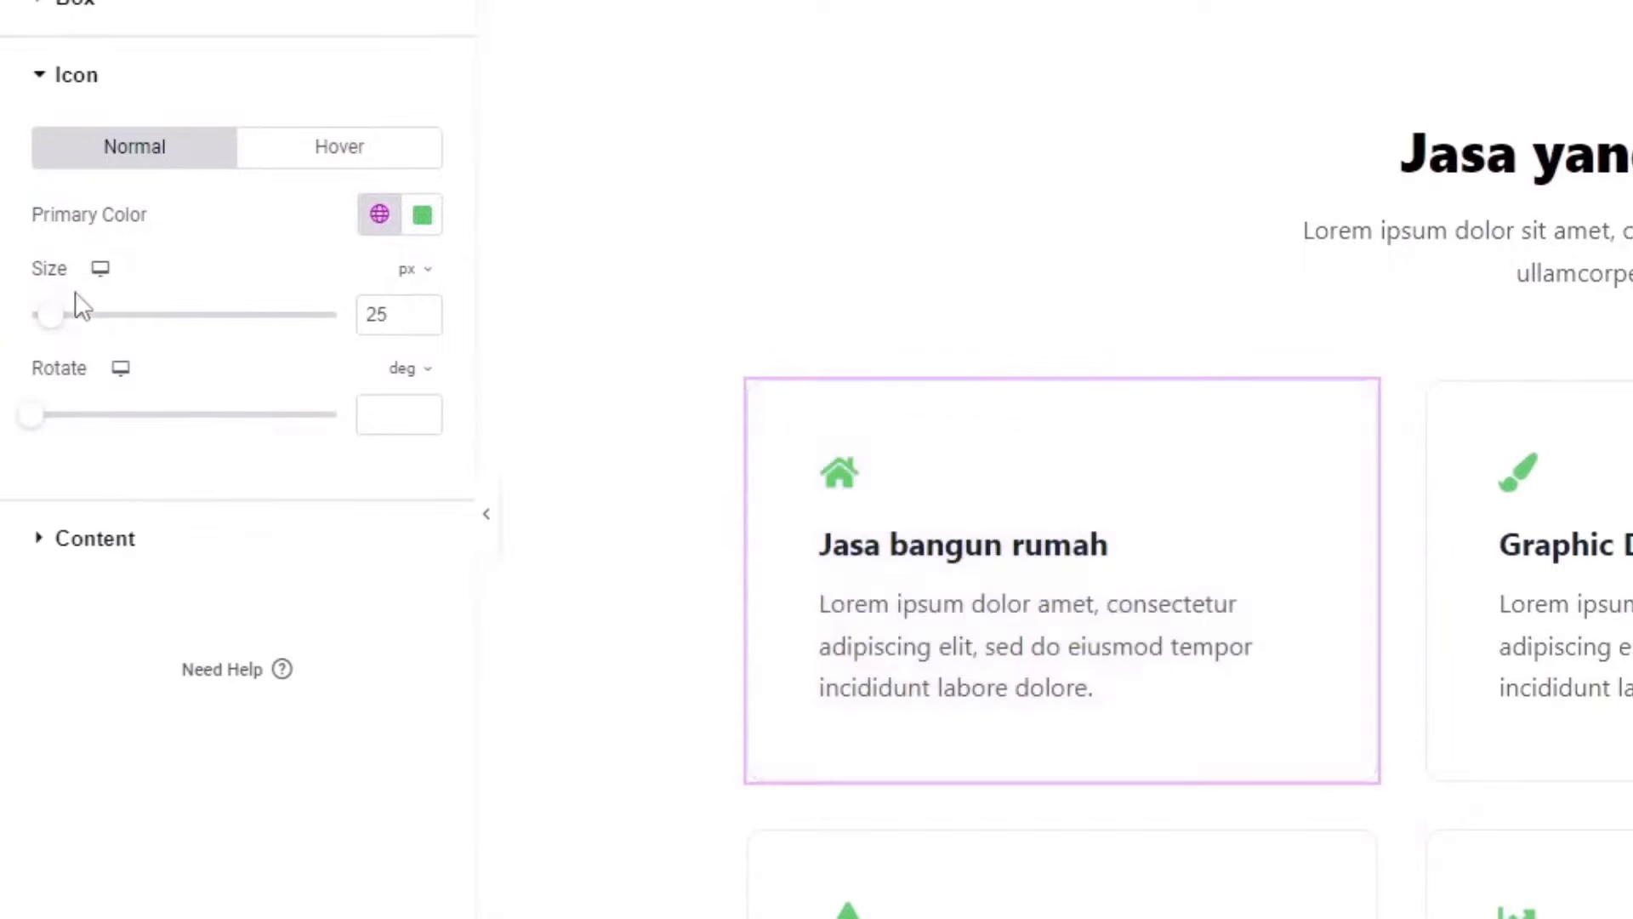
left_click(423, 215)
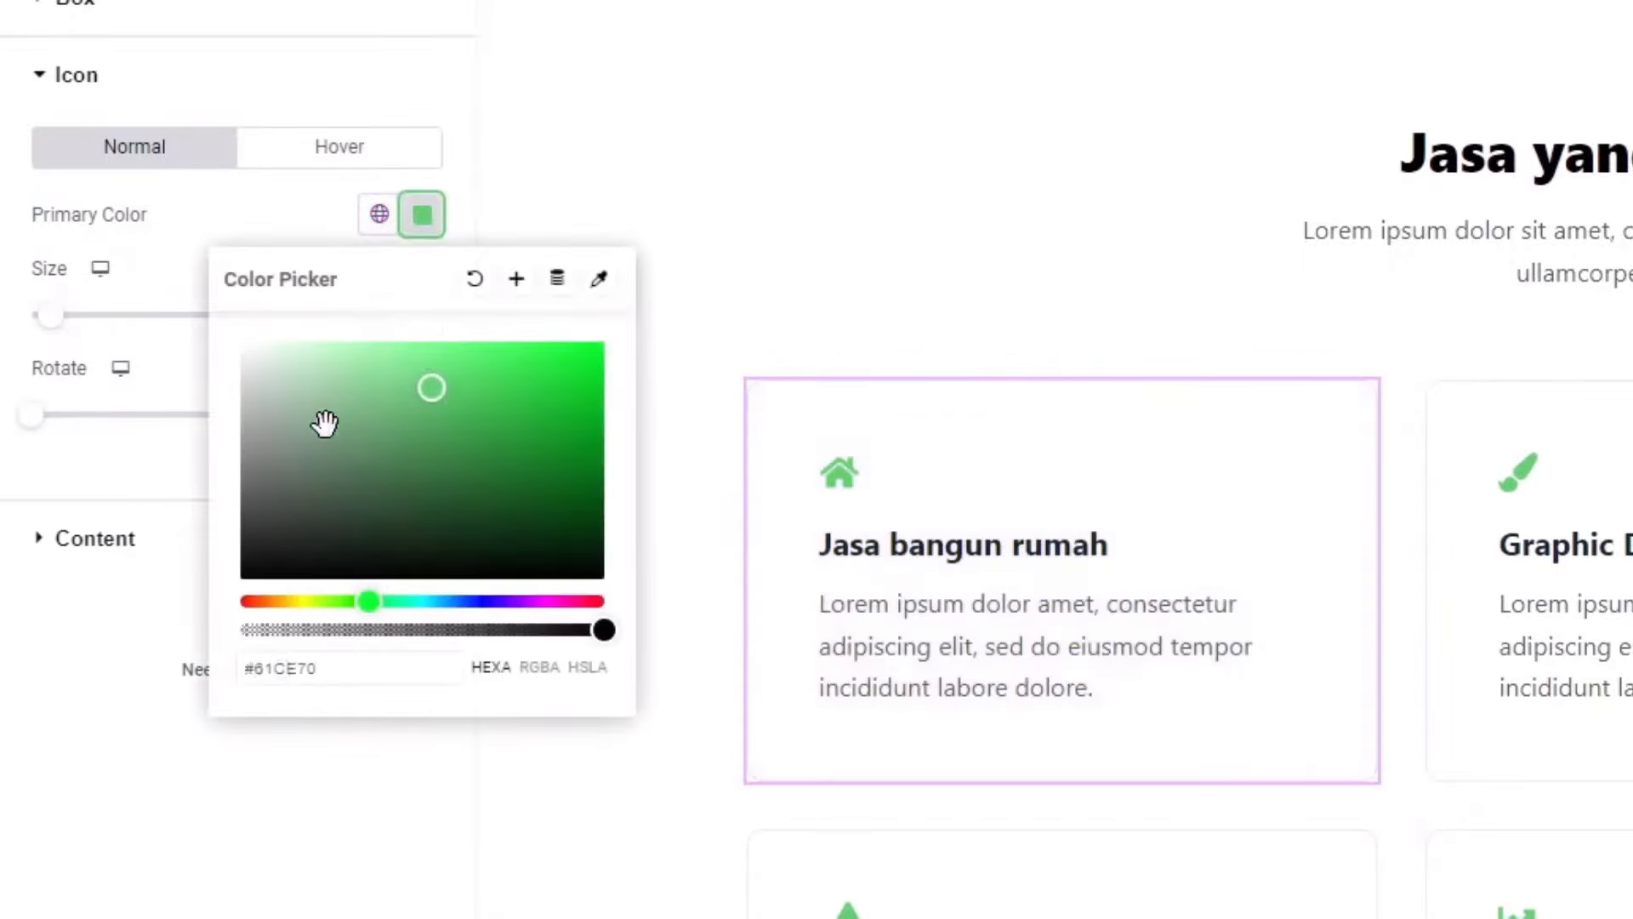
left_click_drag(324, 423, 181, 649)
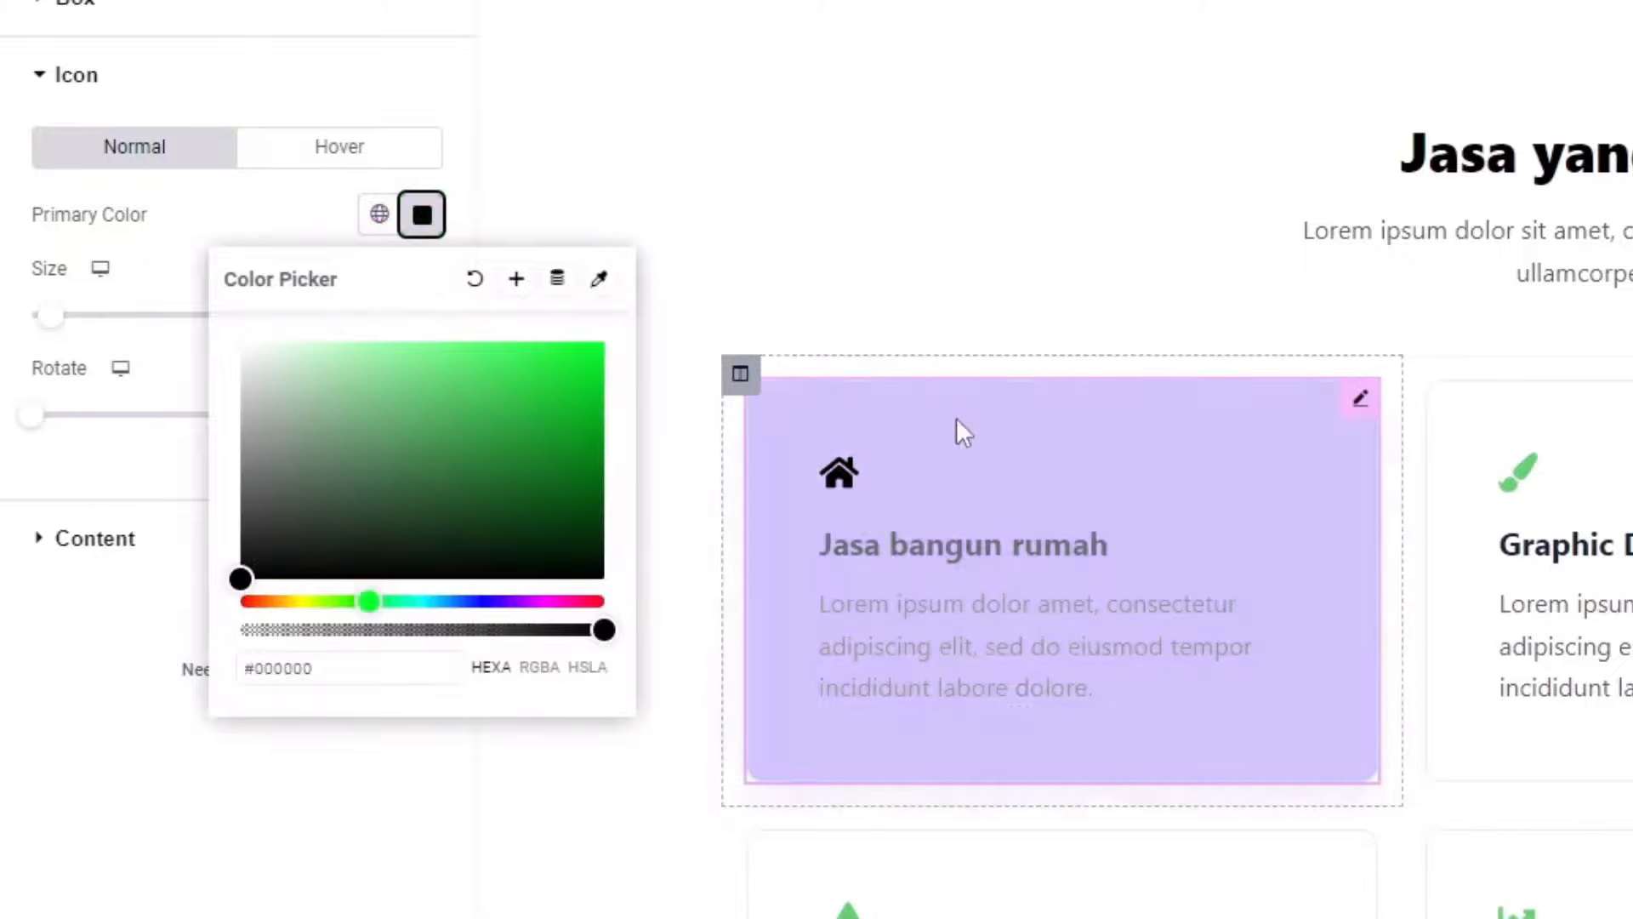
left_click(120, 868)
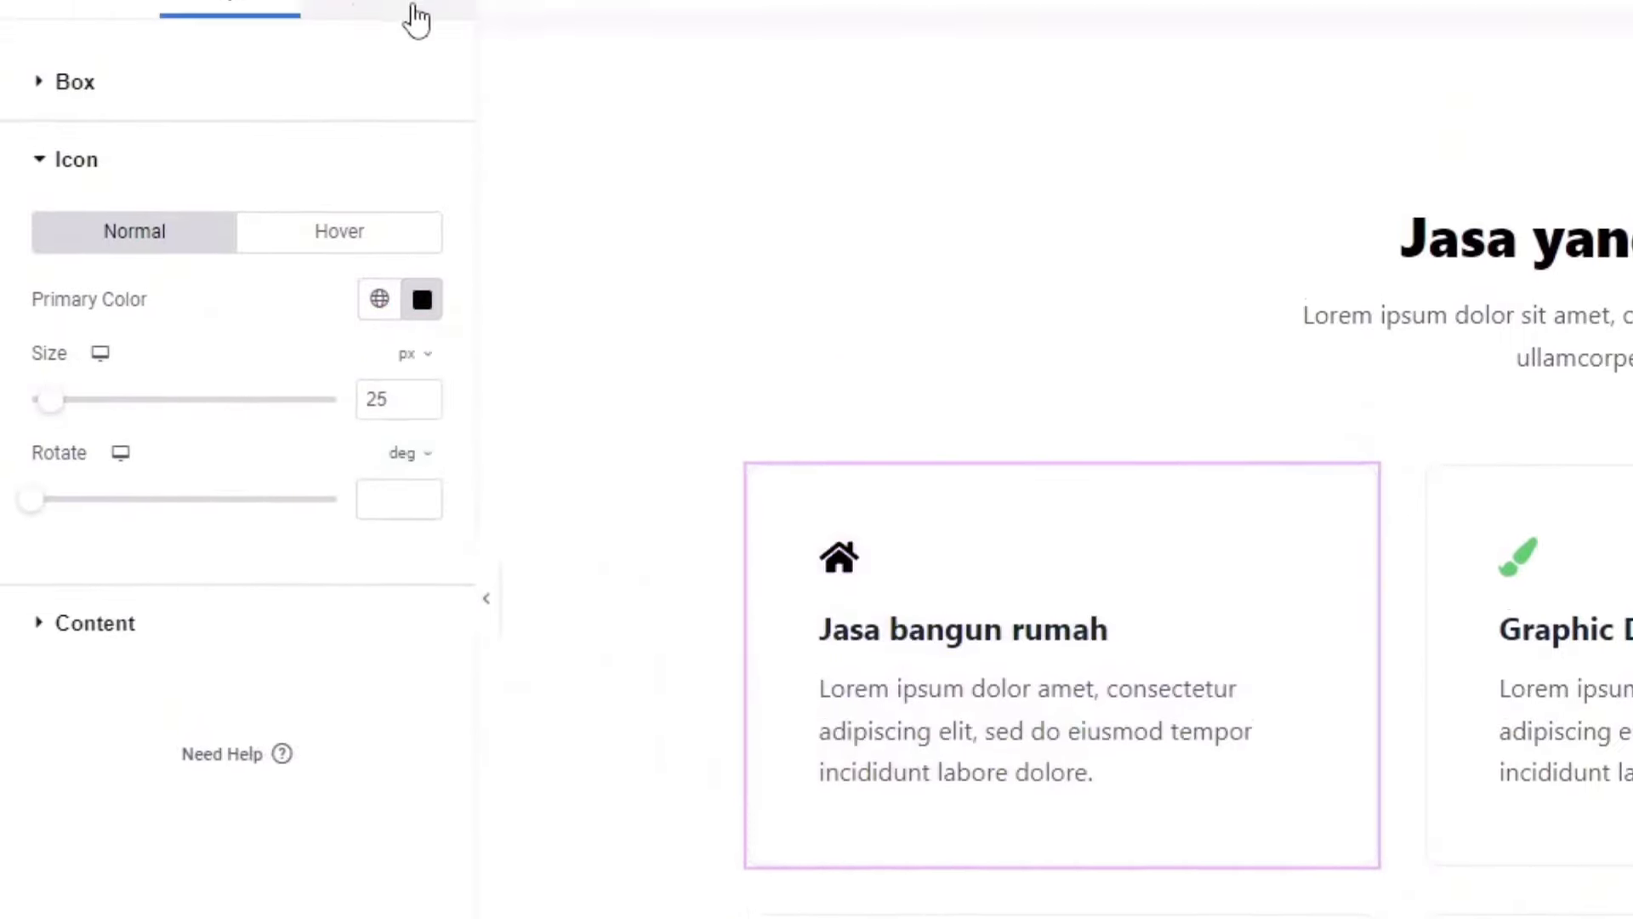
left_click(398, 223)
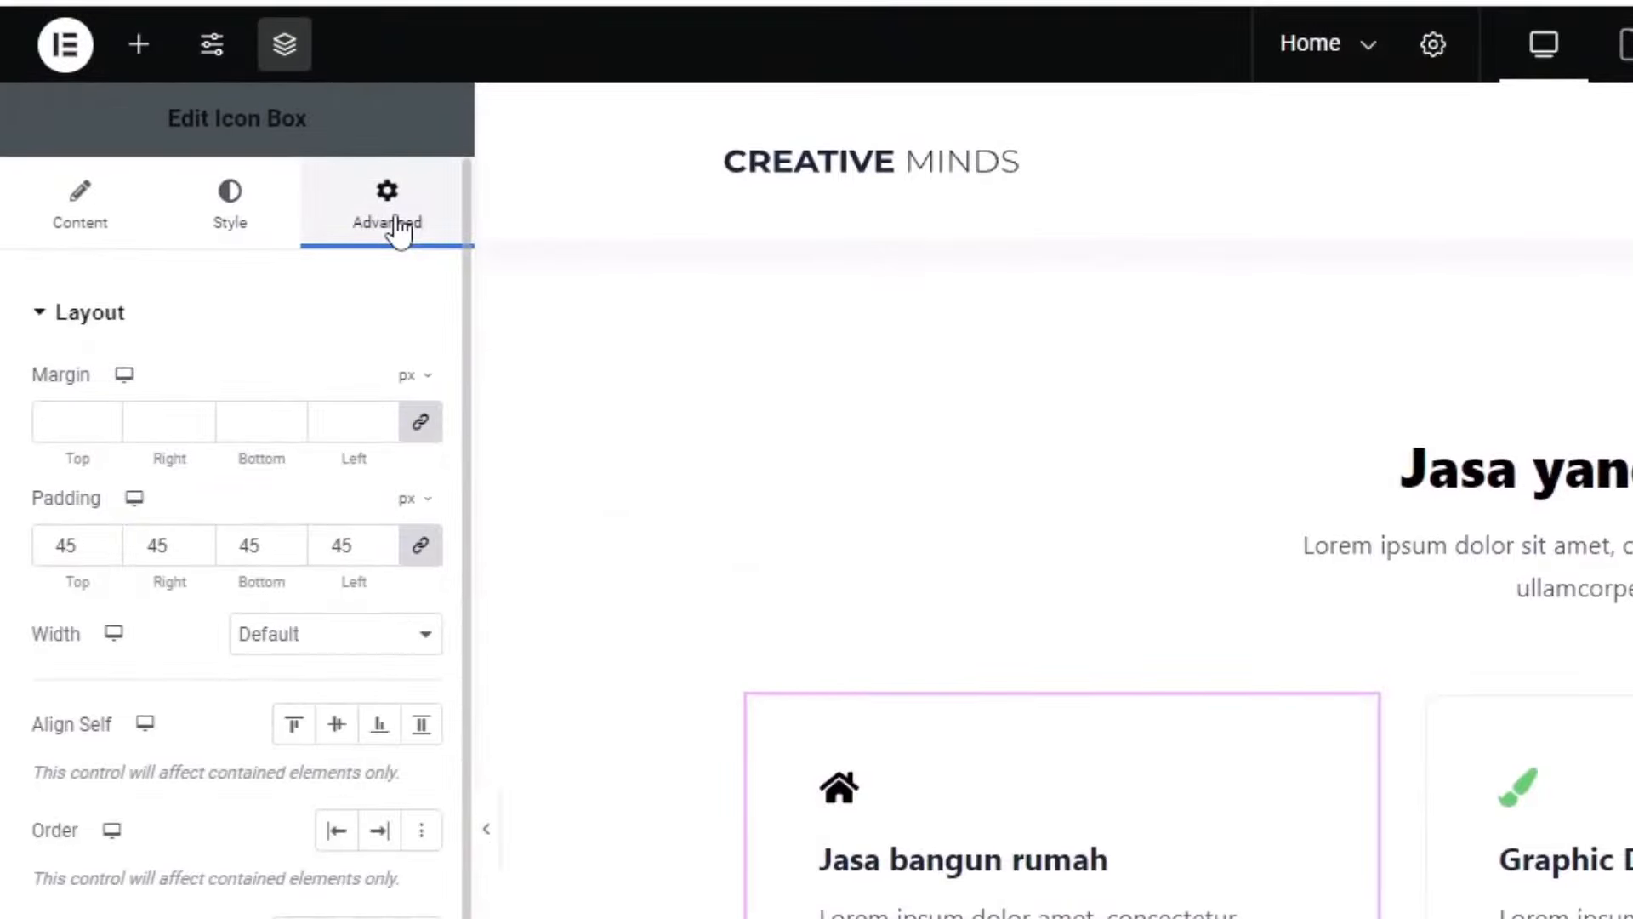
Step: Set the Jasa bangun rumah card's hover background color to #000000
scroll(98, 561, "down", 6)
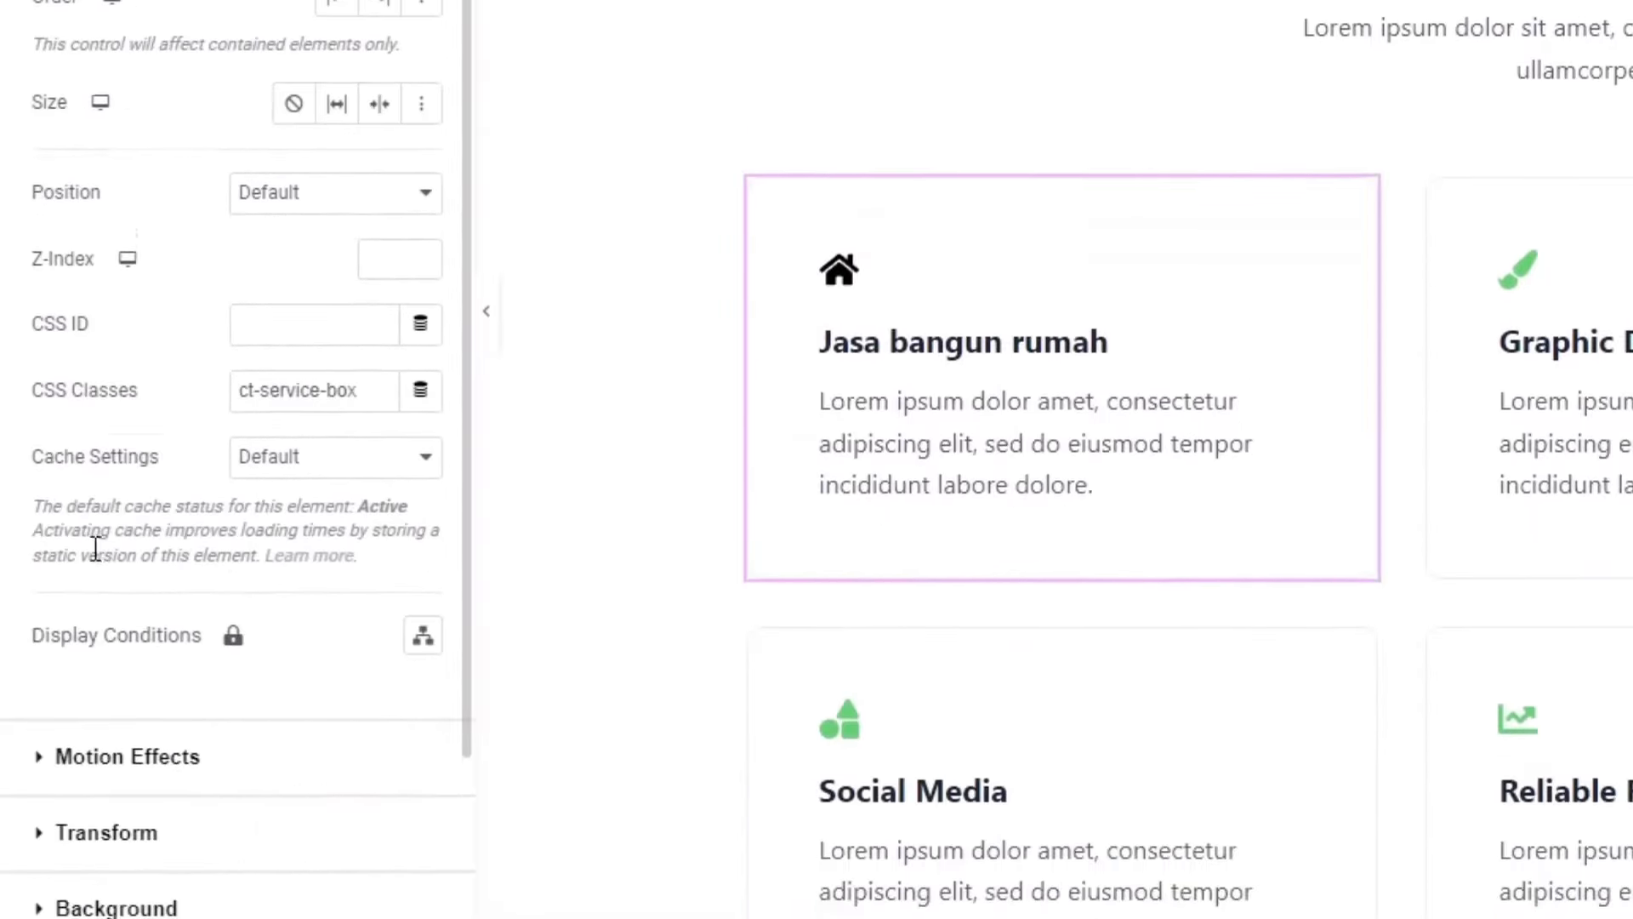
scroll(96, 562, "down", 2)
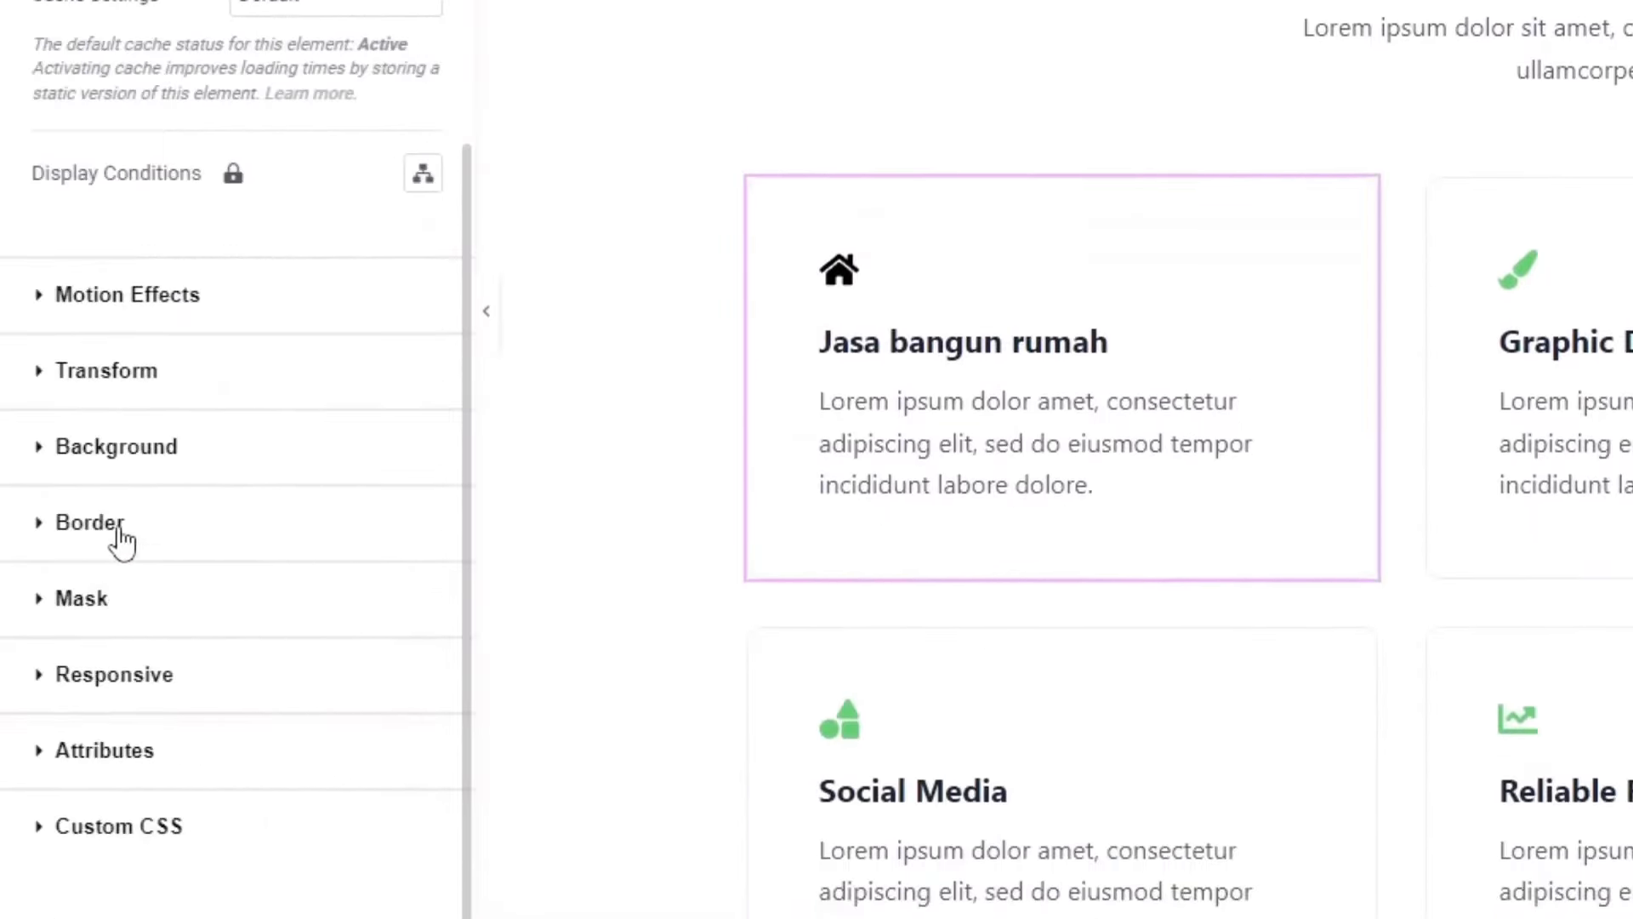
left_click(110, 459)
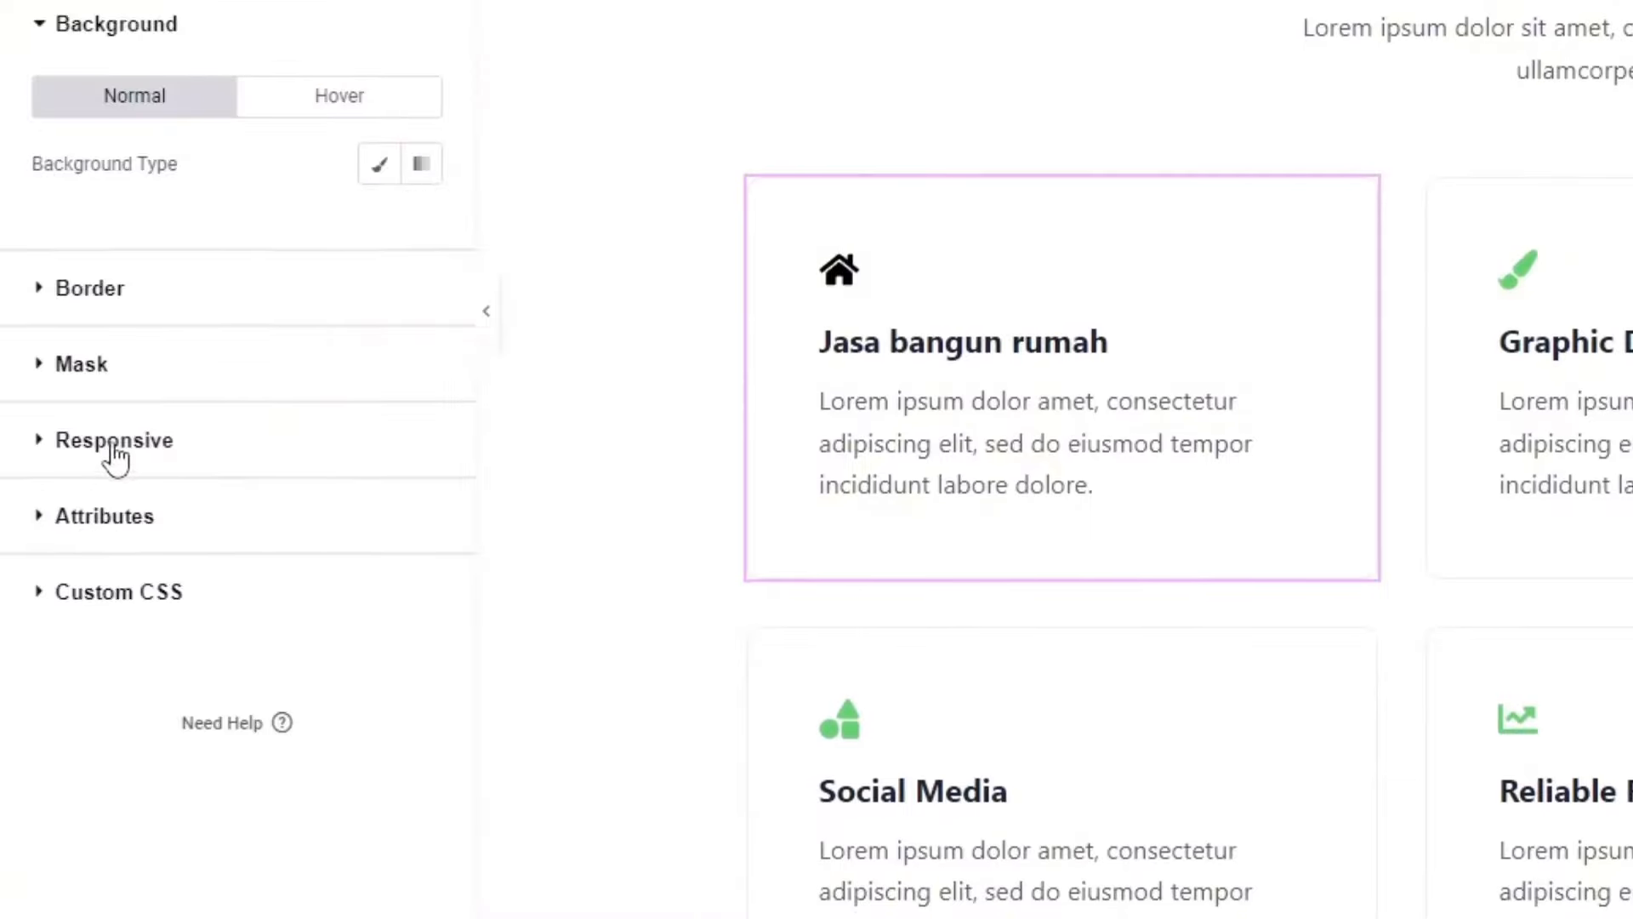
left_click(331, 100)
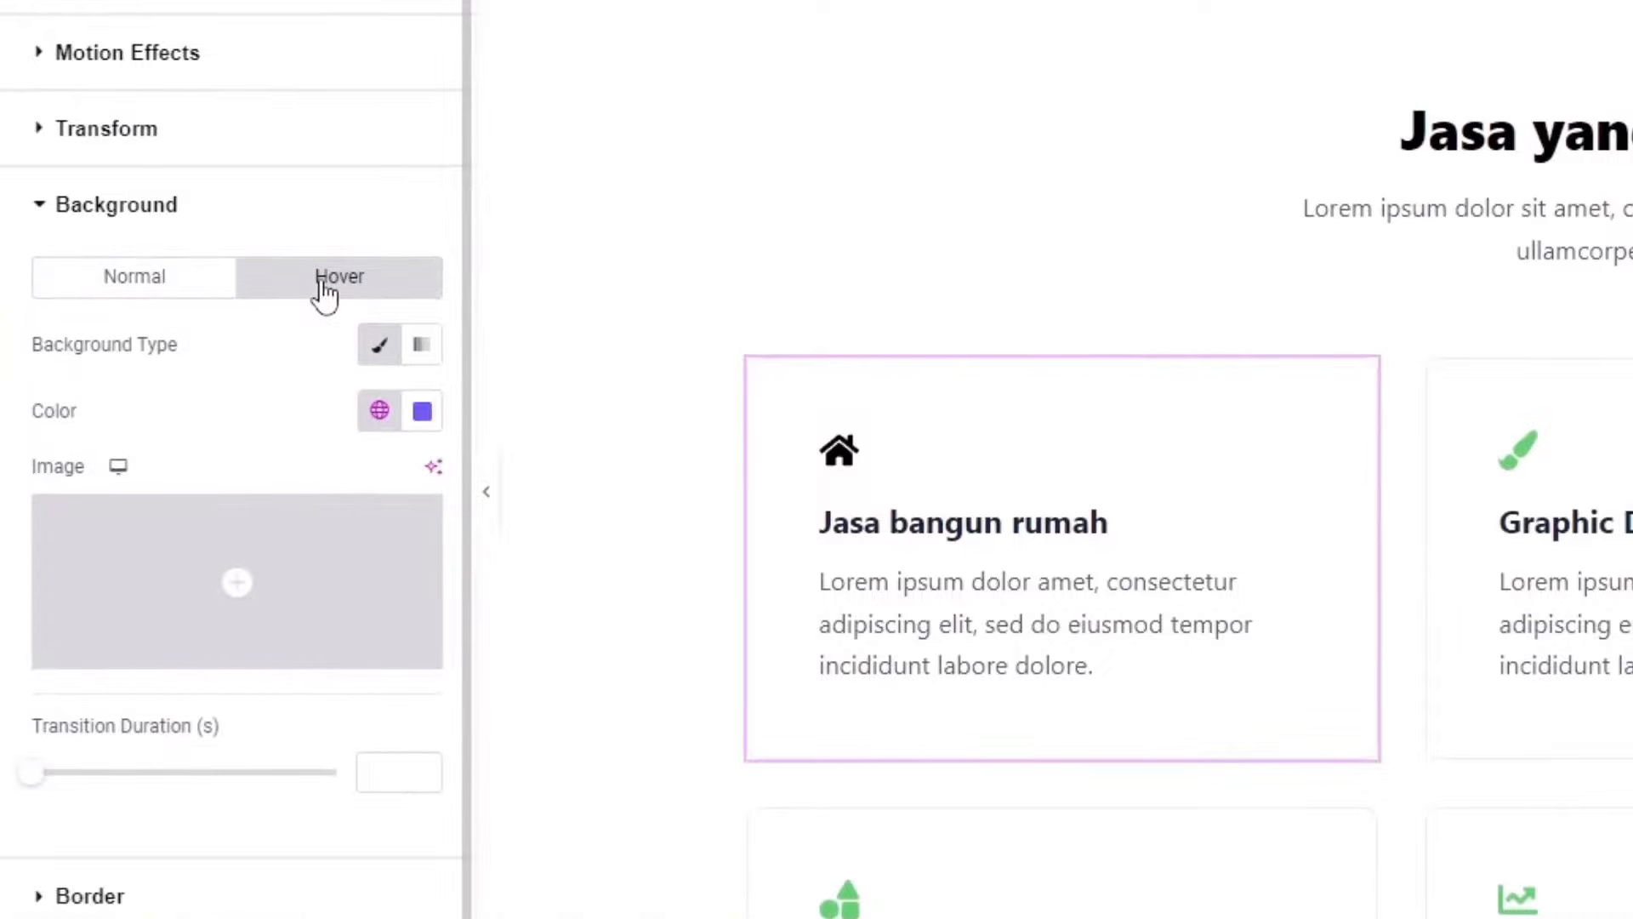
left_click(423, 417)
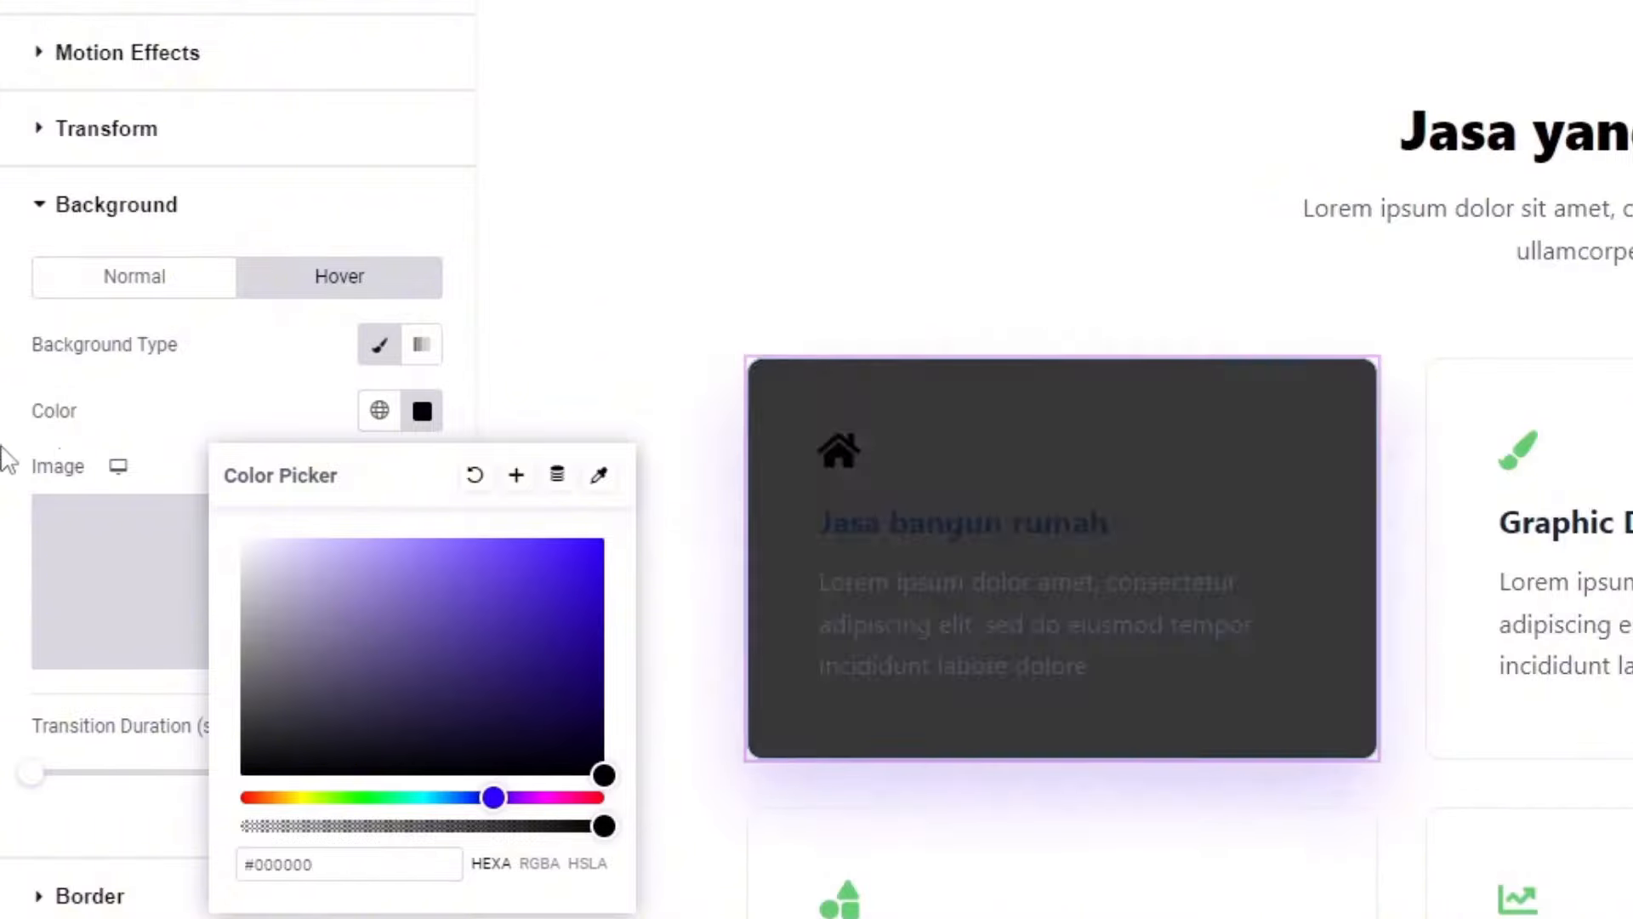
left_click(172, 375)
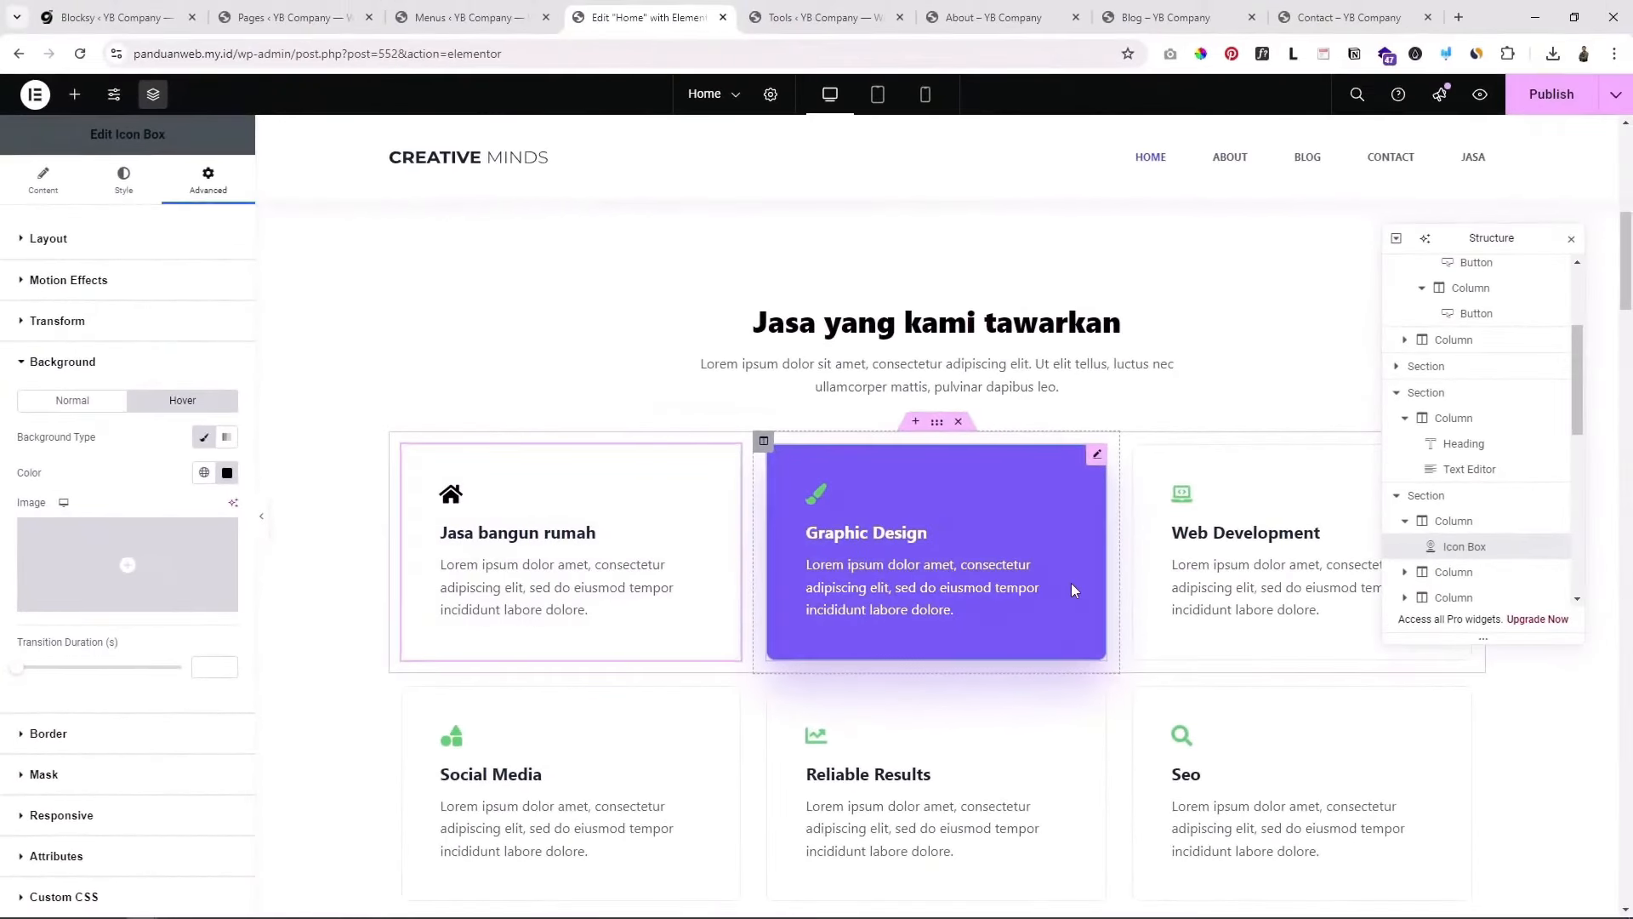
Step: Select the Graphic Design card for editing
scroll(1073, 581, "down", 2)
scroll(1075, 578, "up", 1)
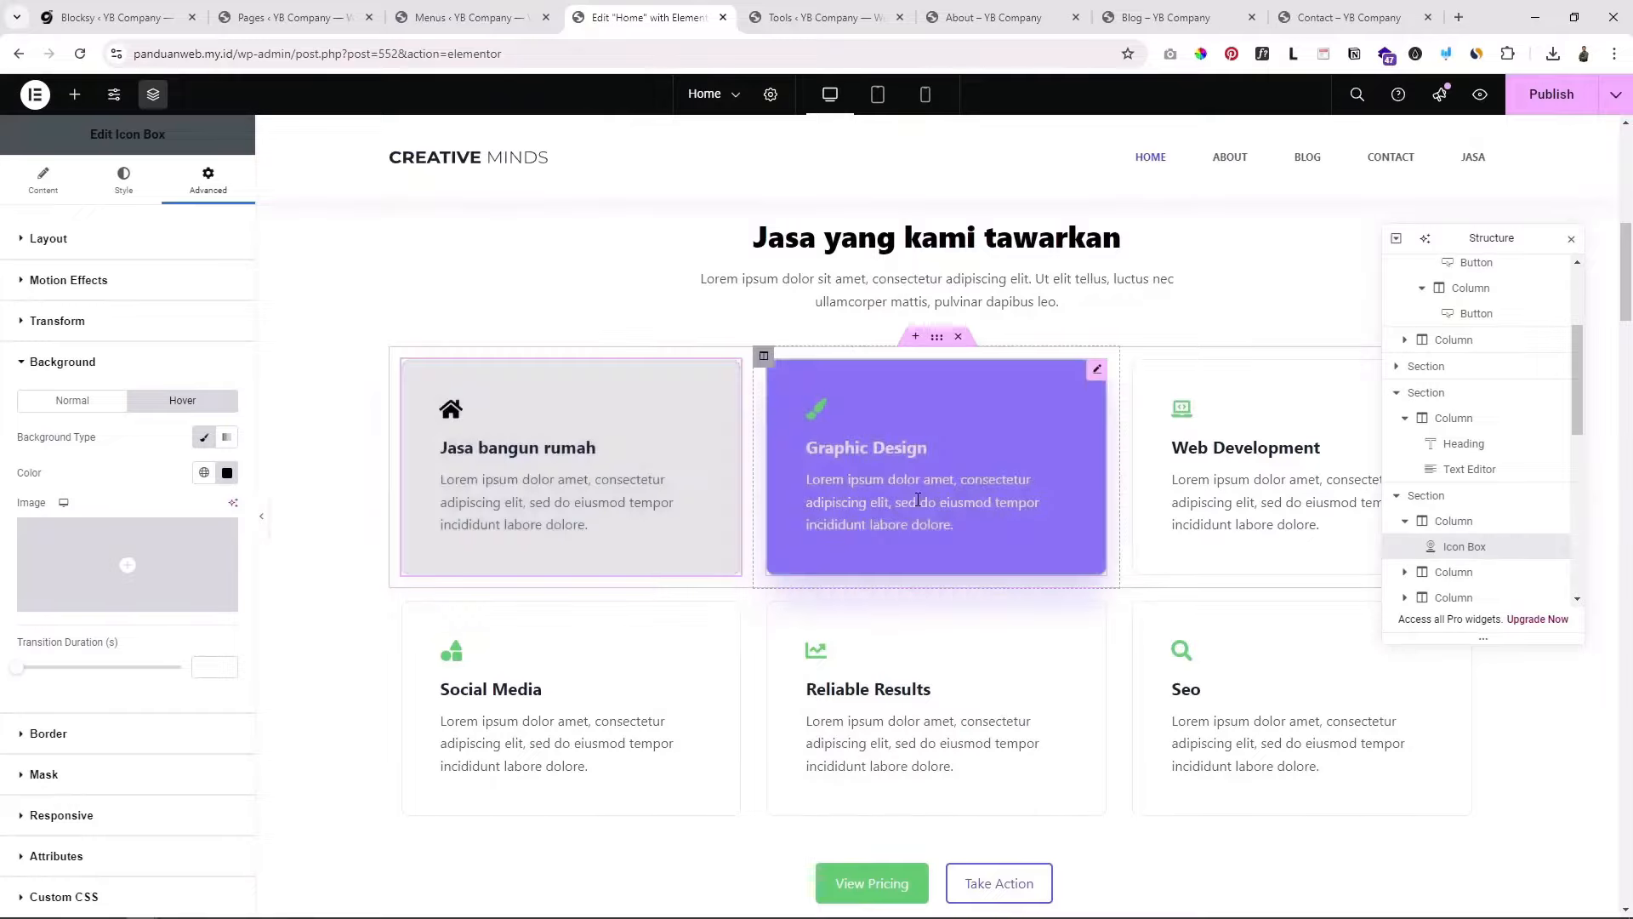
left_click(864, 443)
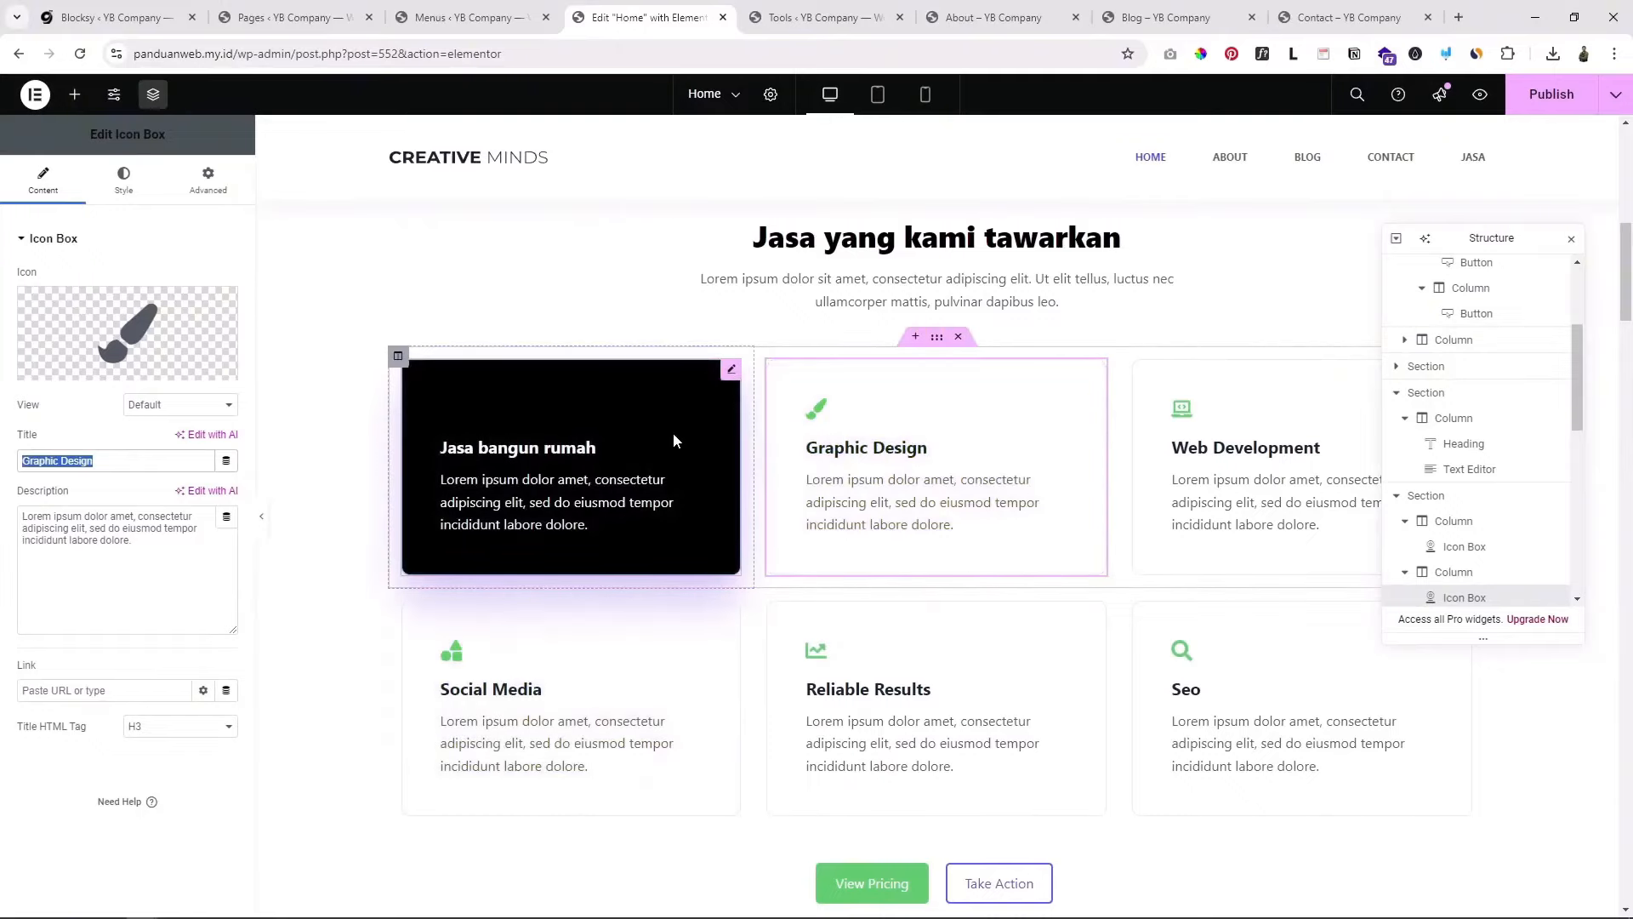
Step: Open the Jasa bangun rumah card's hover background color picker and pick coral red #FF7B7B
left_click(729, 375)
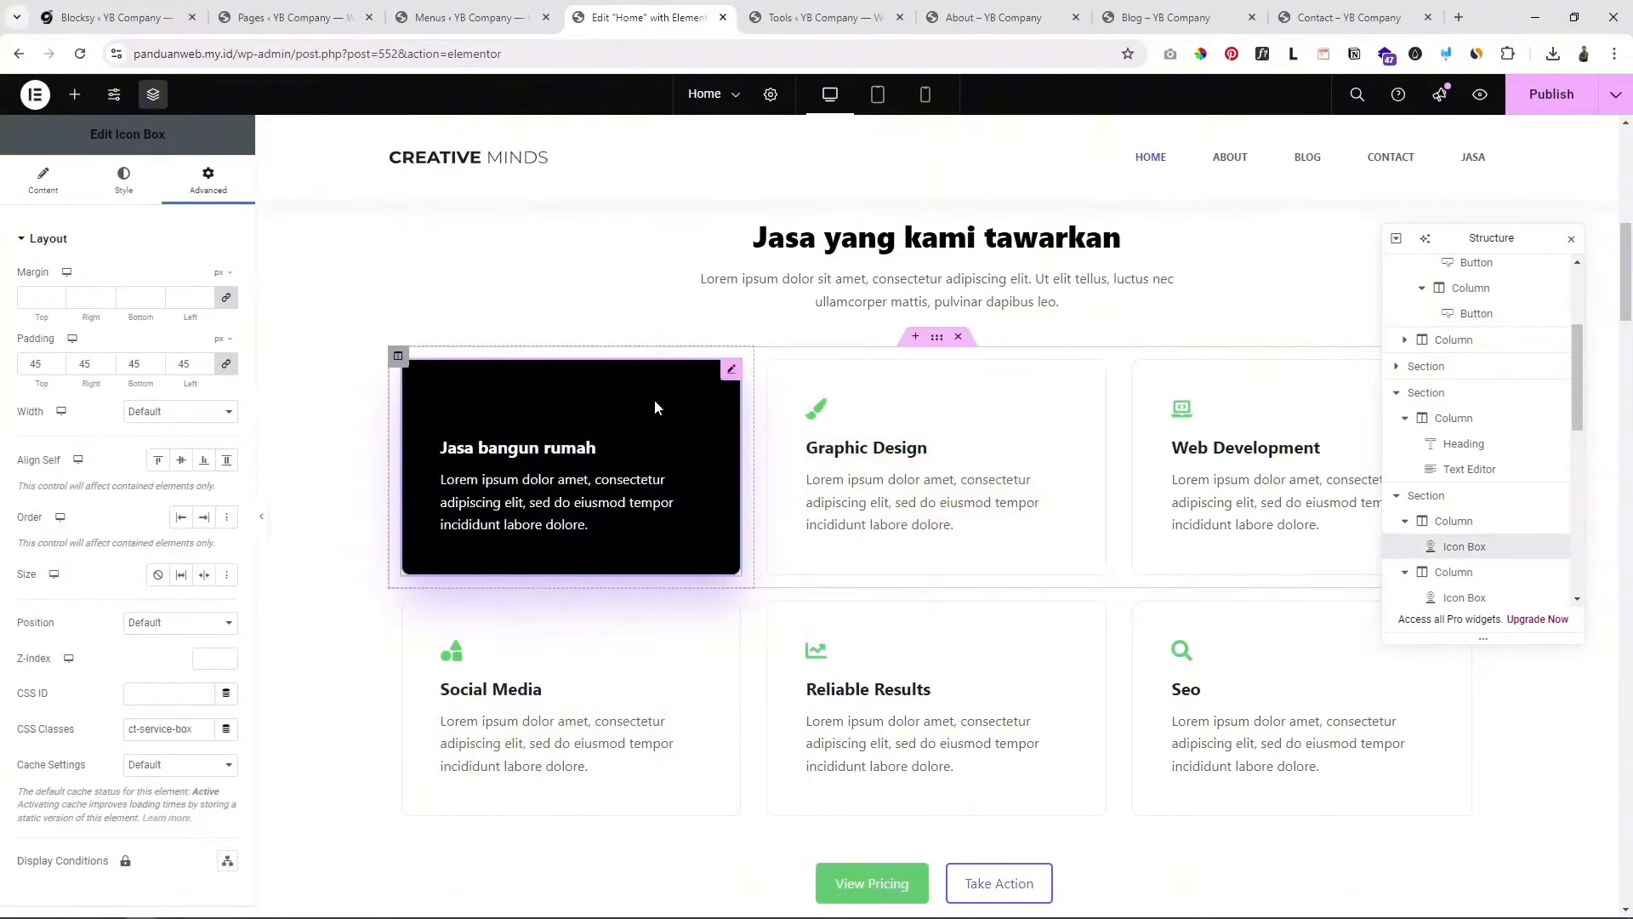
scroll(88, 671, "down", 5)
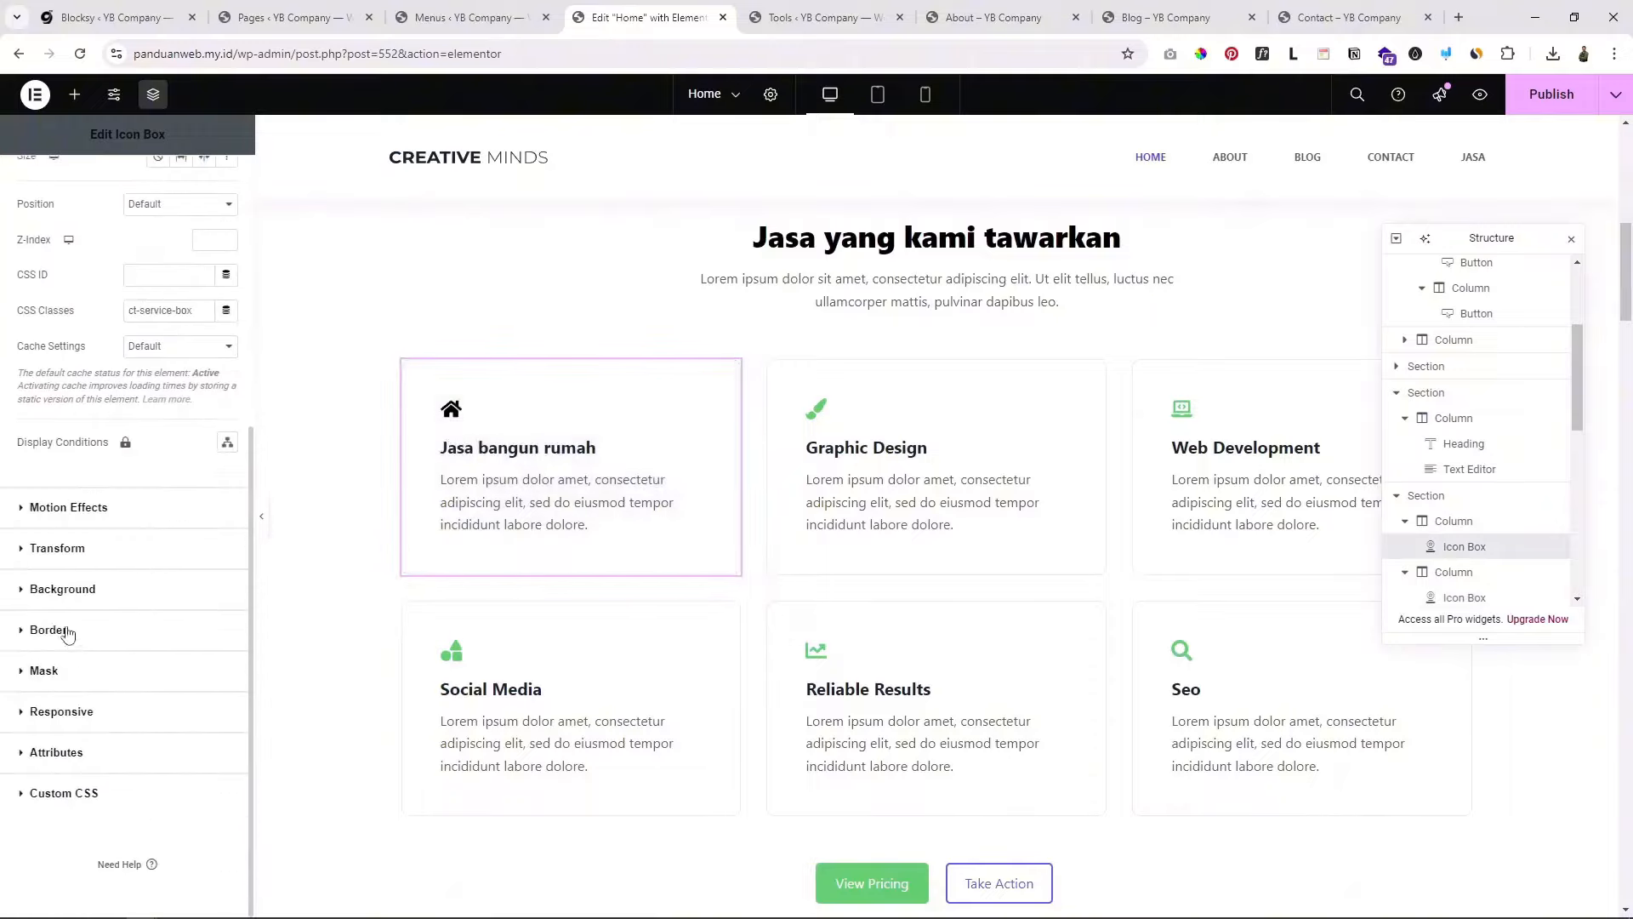
left_click(66, 595)
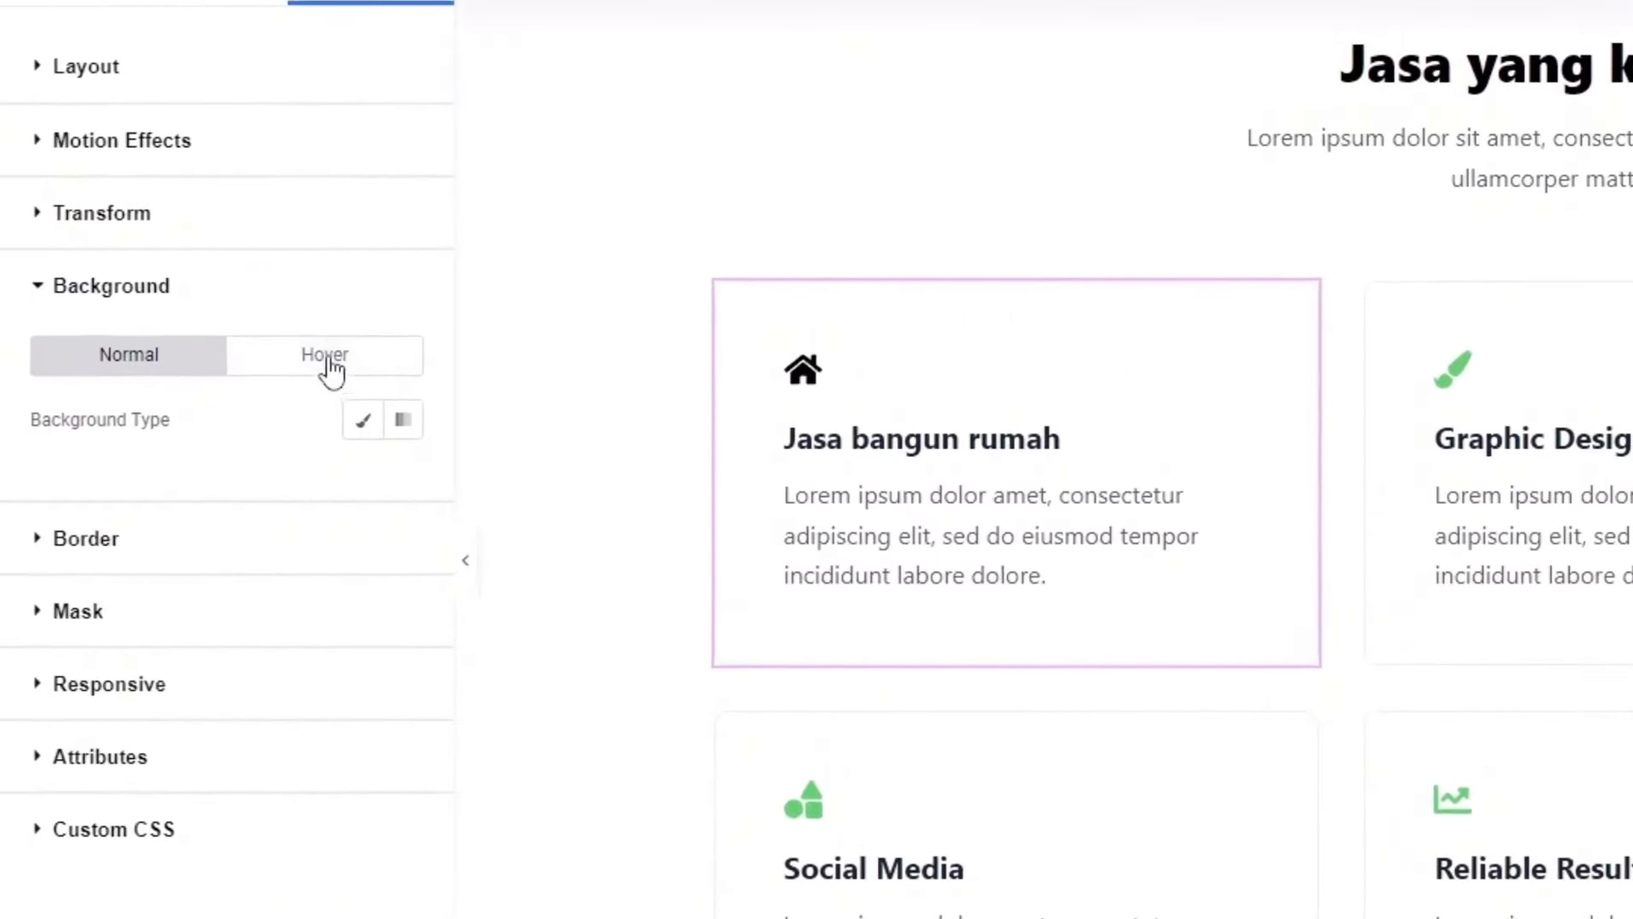
left_click(185, 402)
left_click(405, 486)
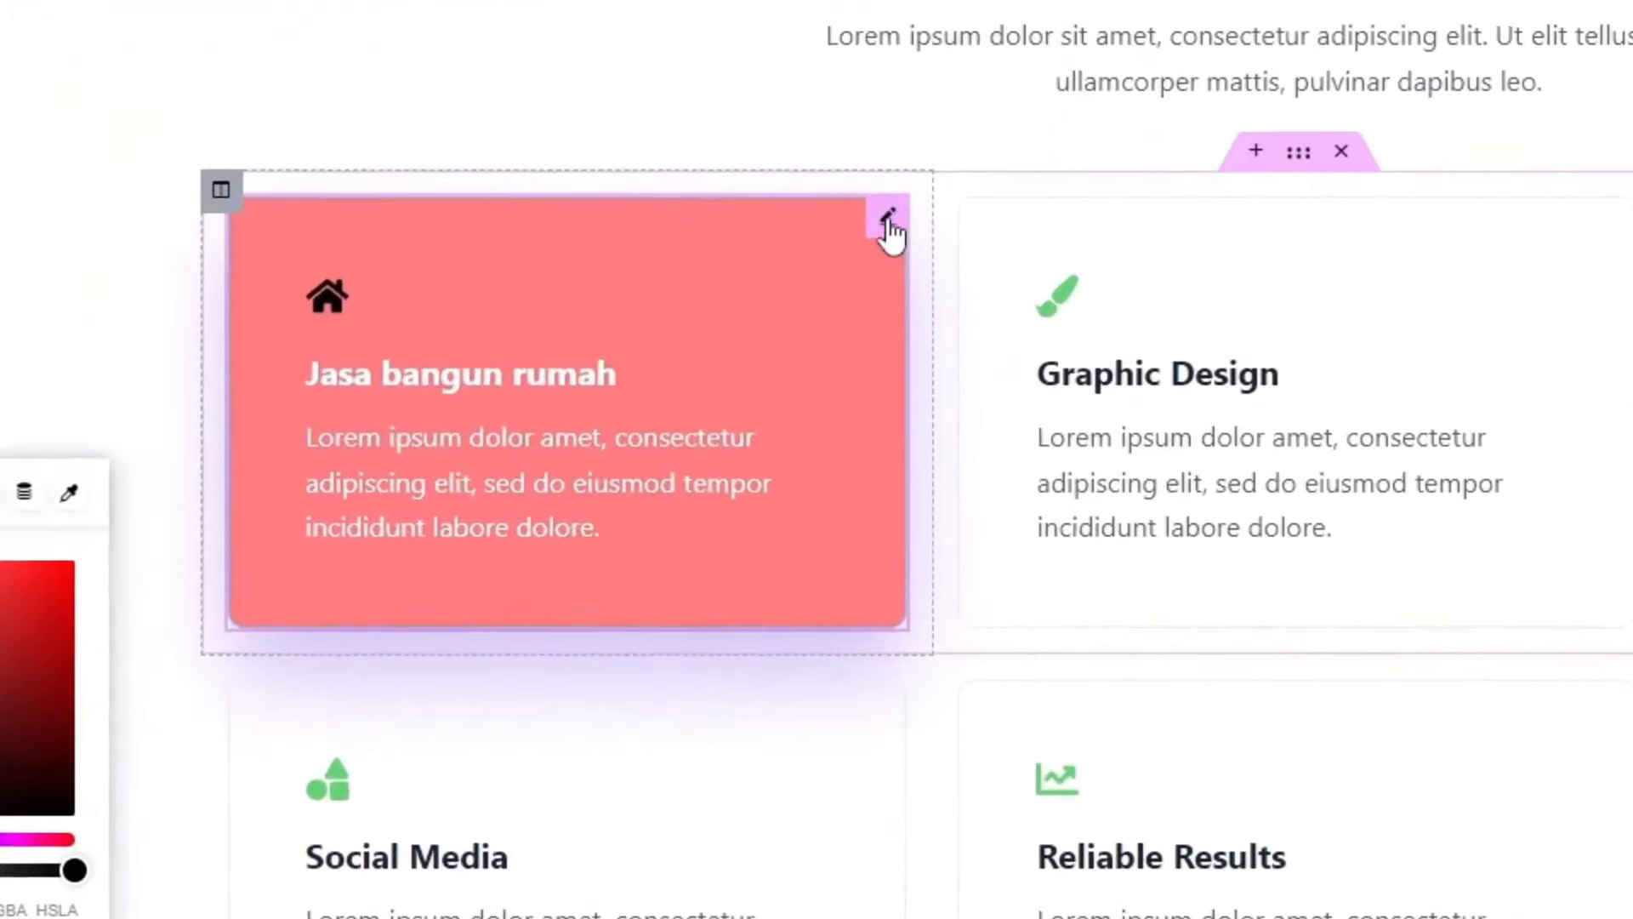
Step: Copy the Jasa bangun rumah card and paste its style onto the Graphic Design card
right_click(887, 226)
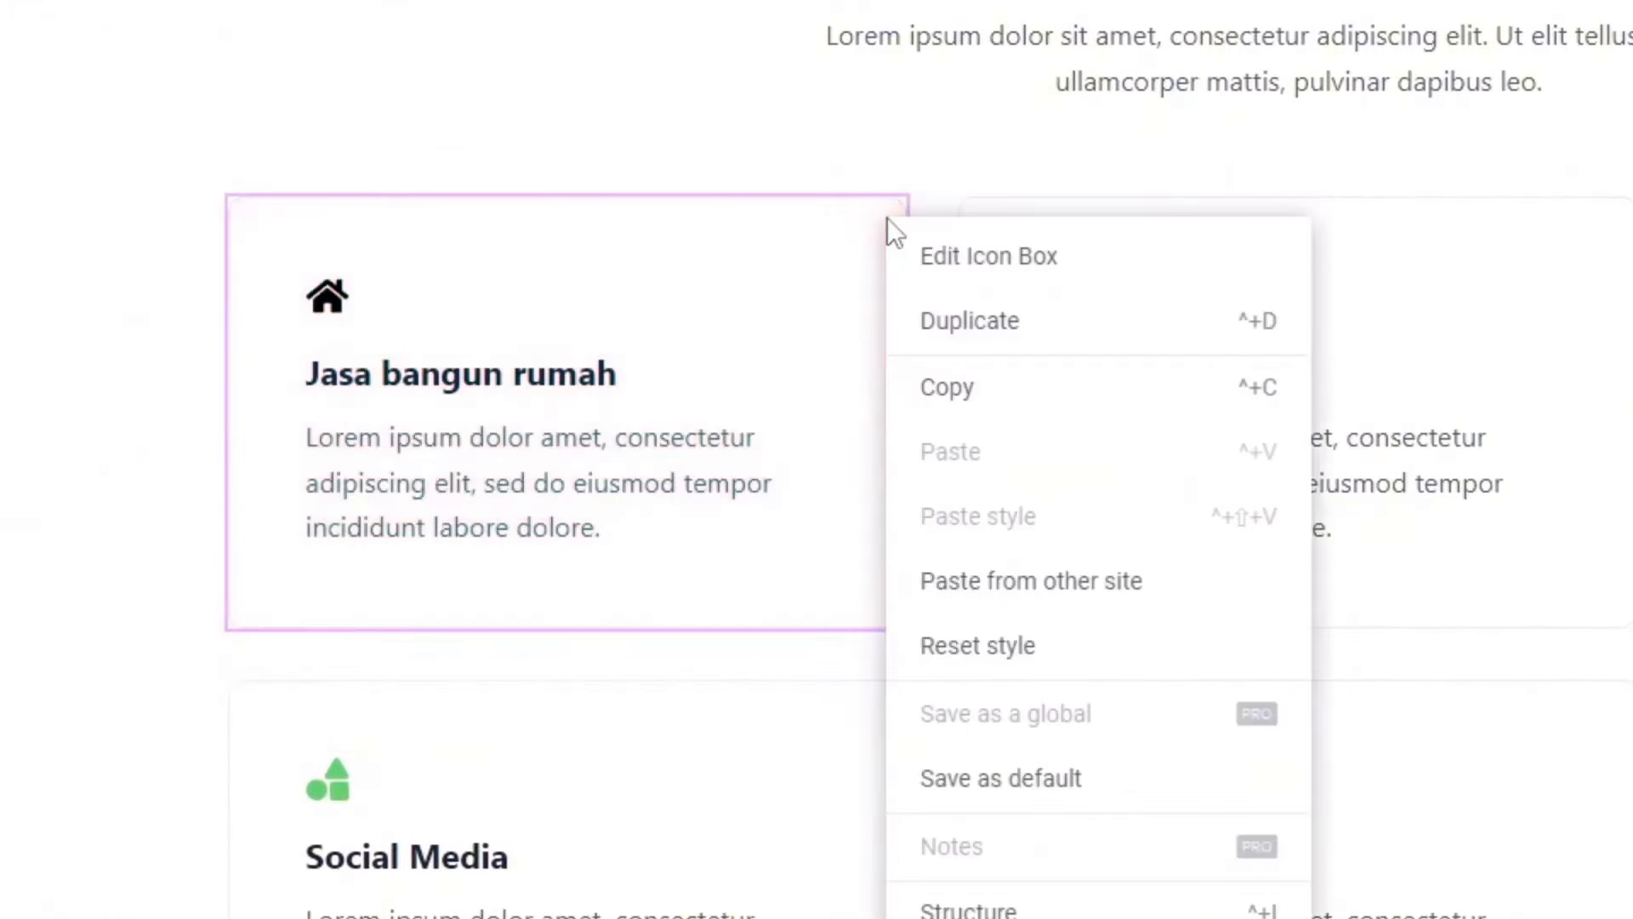
left_click(952, 389)
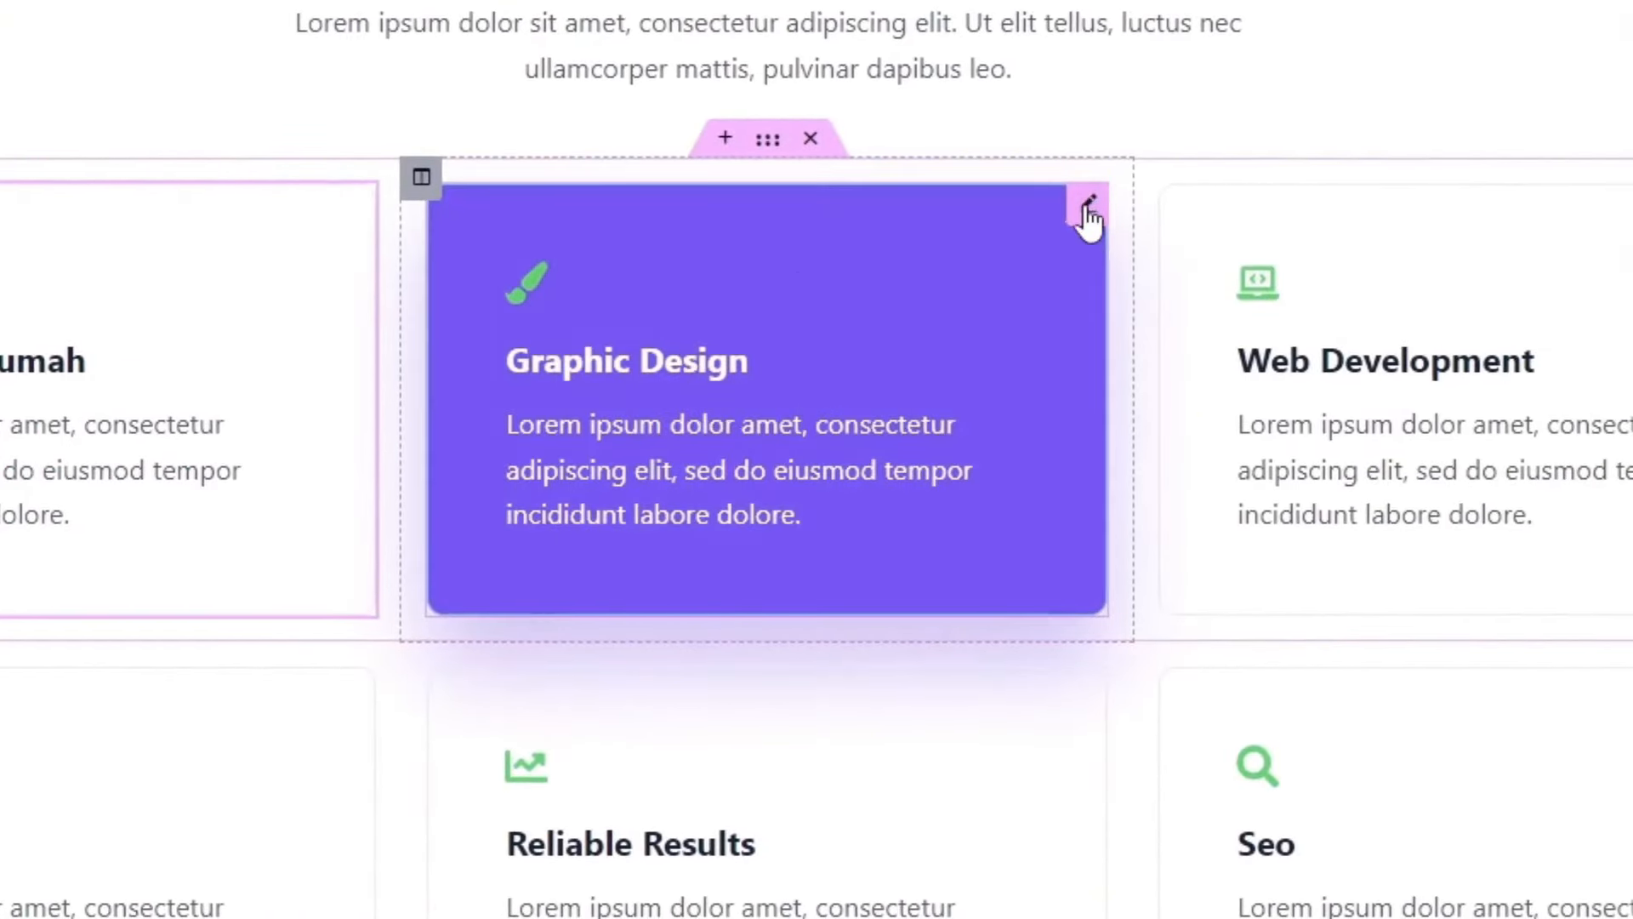
right_click(1088, 213)
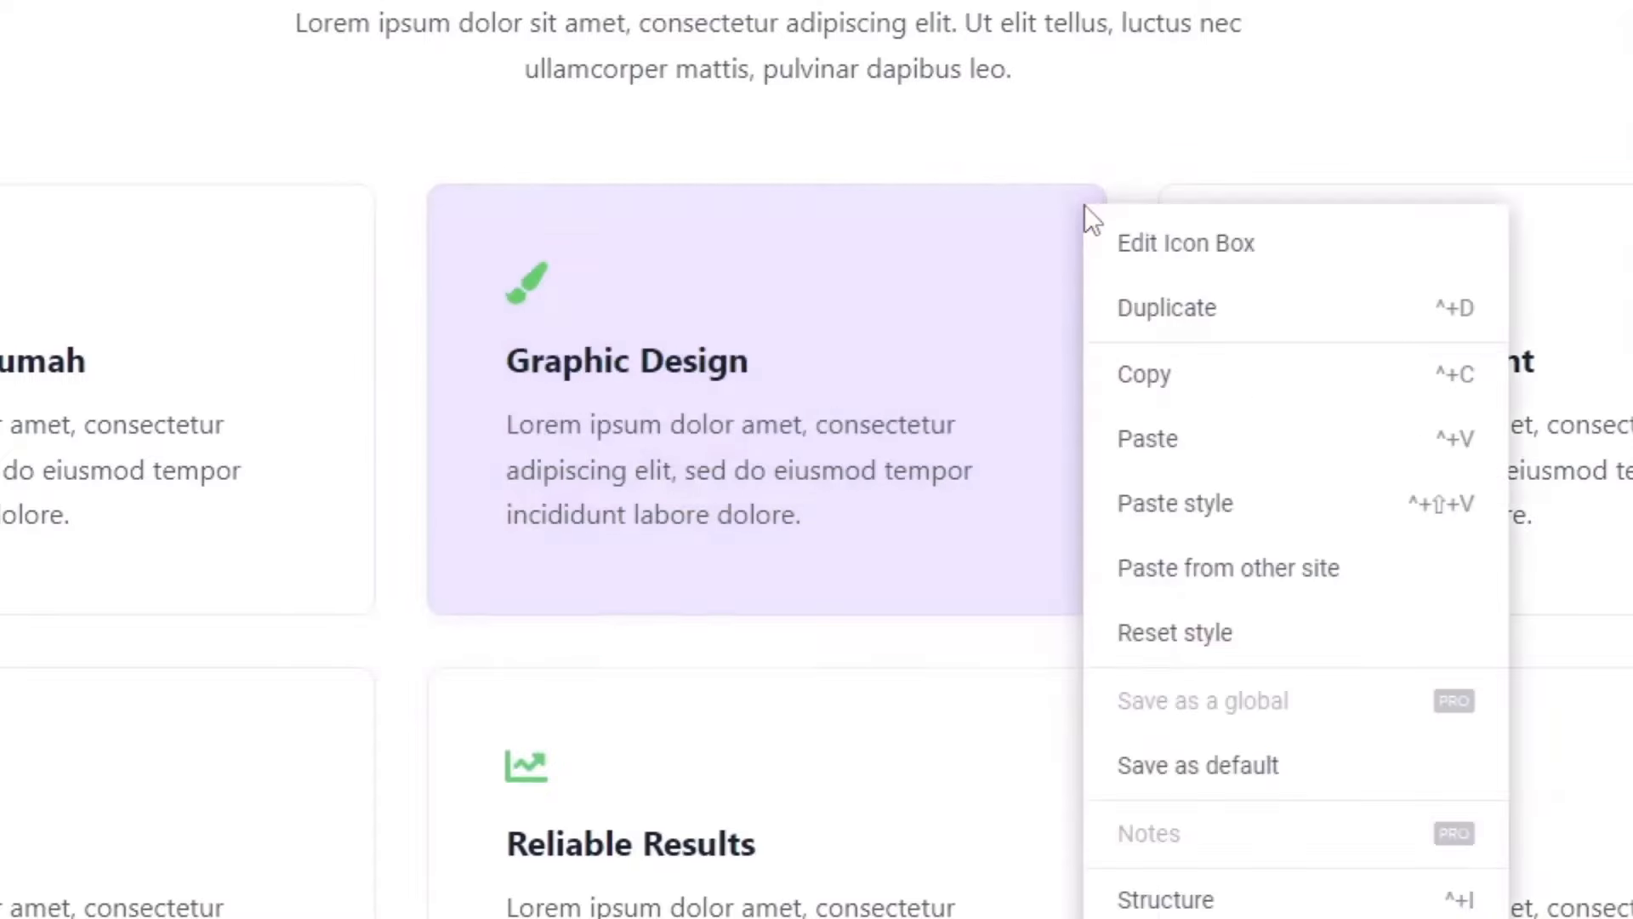
left_click(1208, 508)
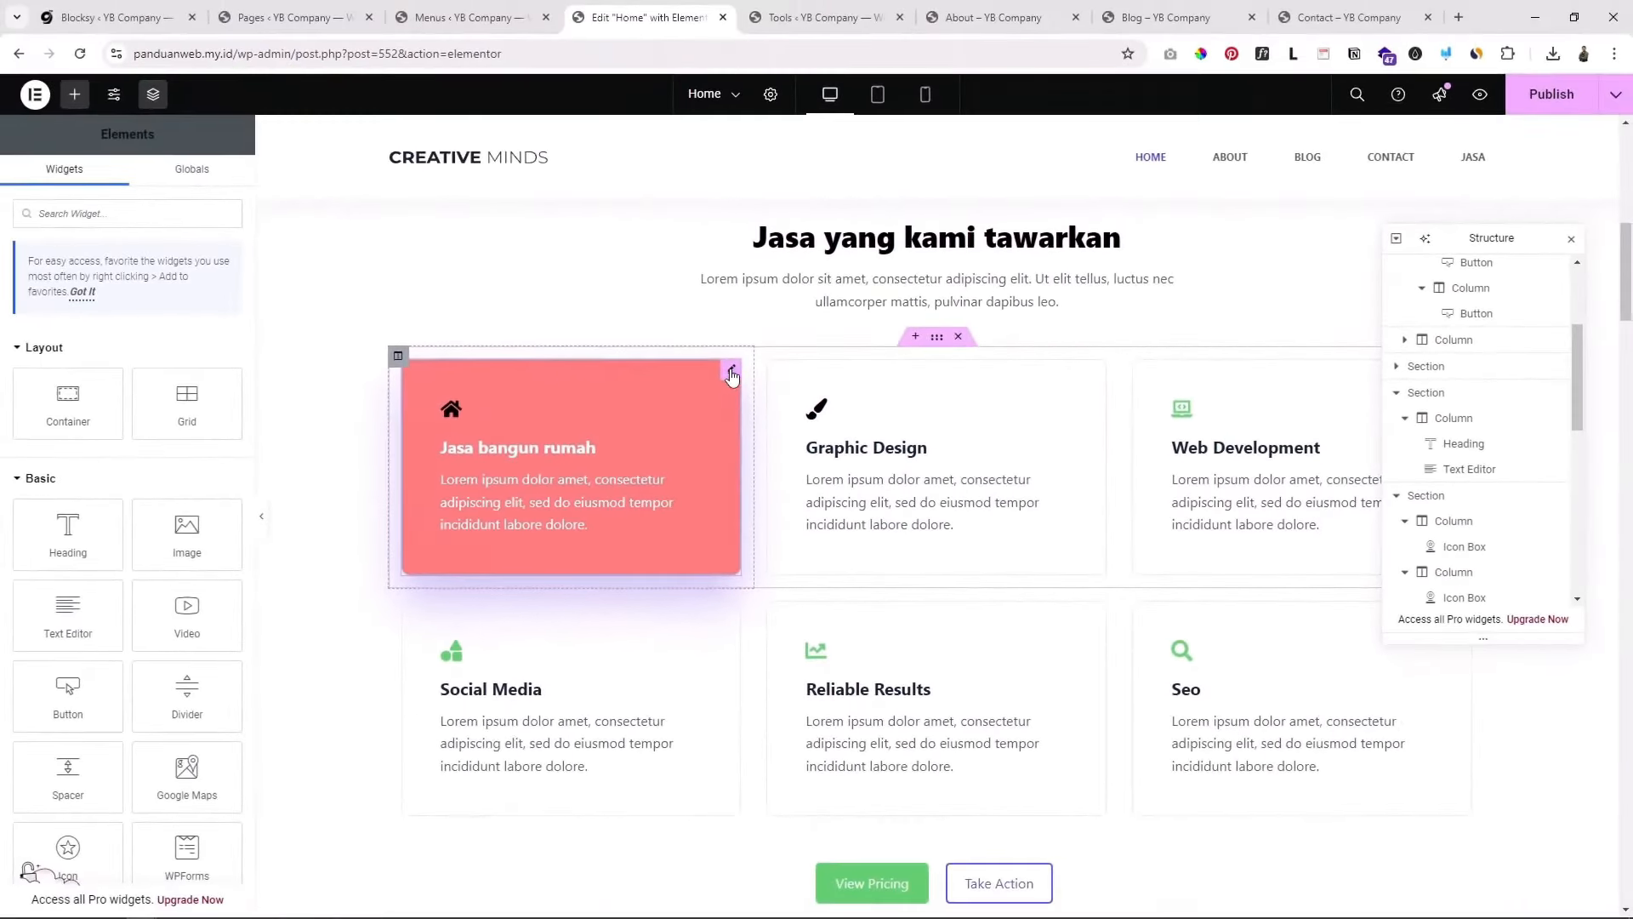
left_click(731, 372)
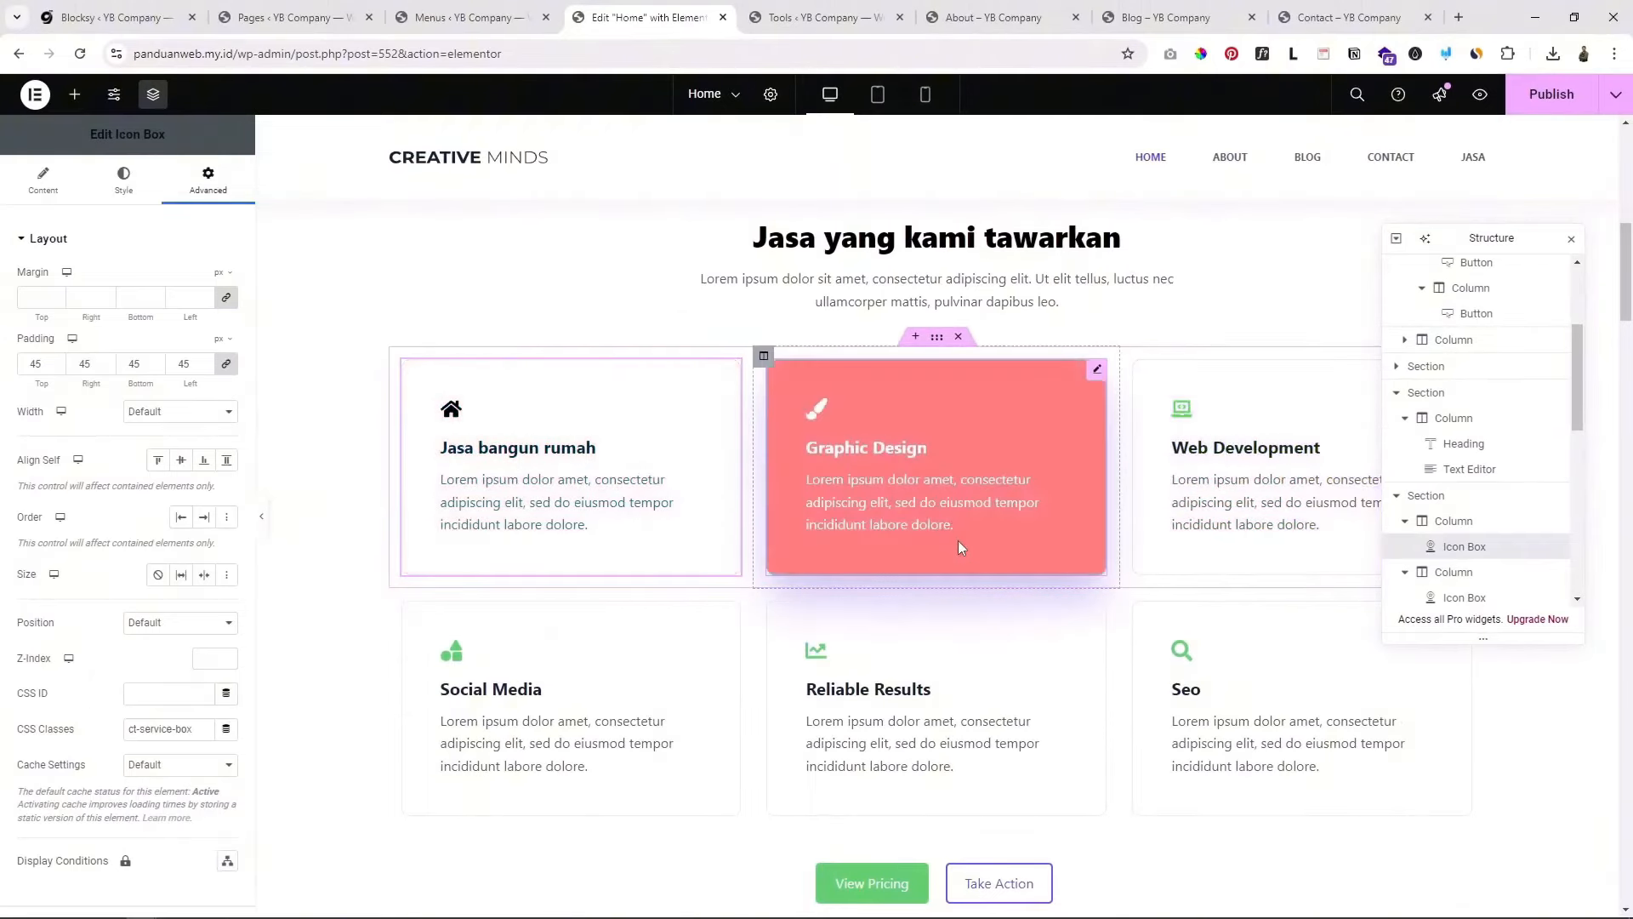
Step: Duplicate the second card row (Social Media, Reliable Results, Seo)
scroll(1046, 660, "down", 2)
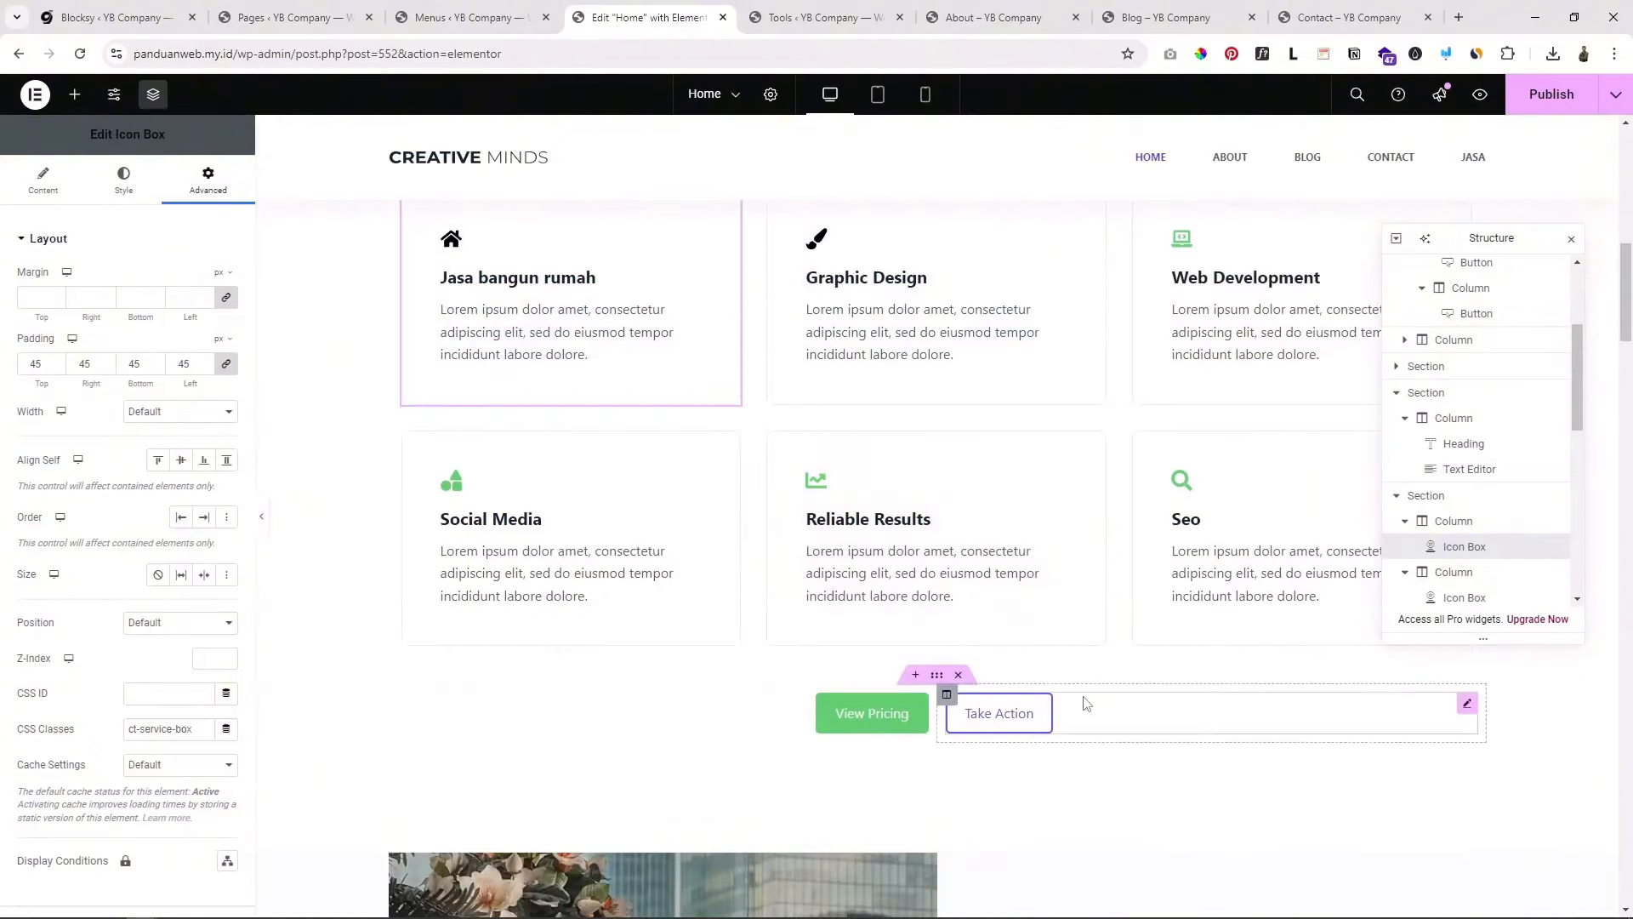
scroll(1066, 579, "up", 2)
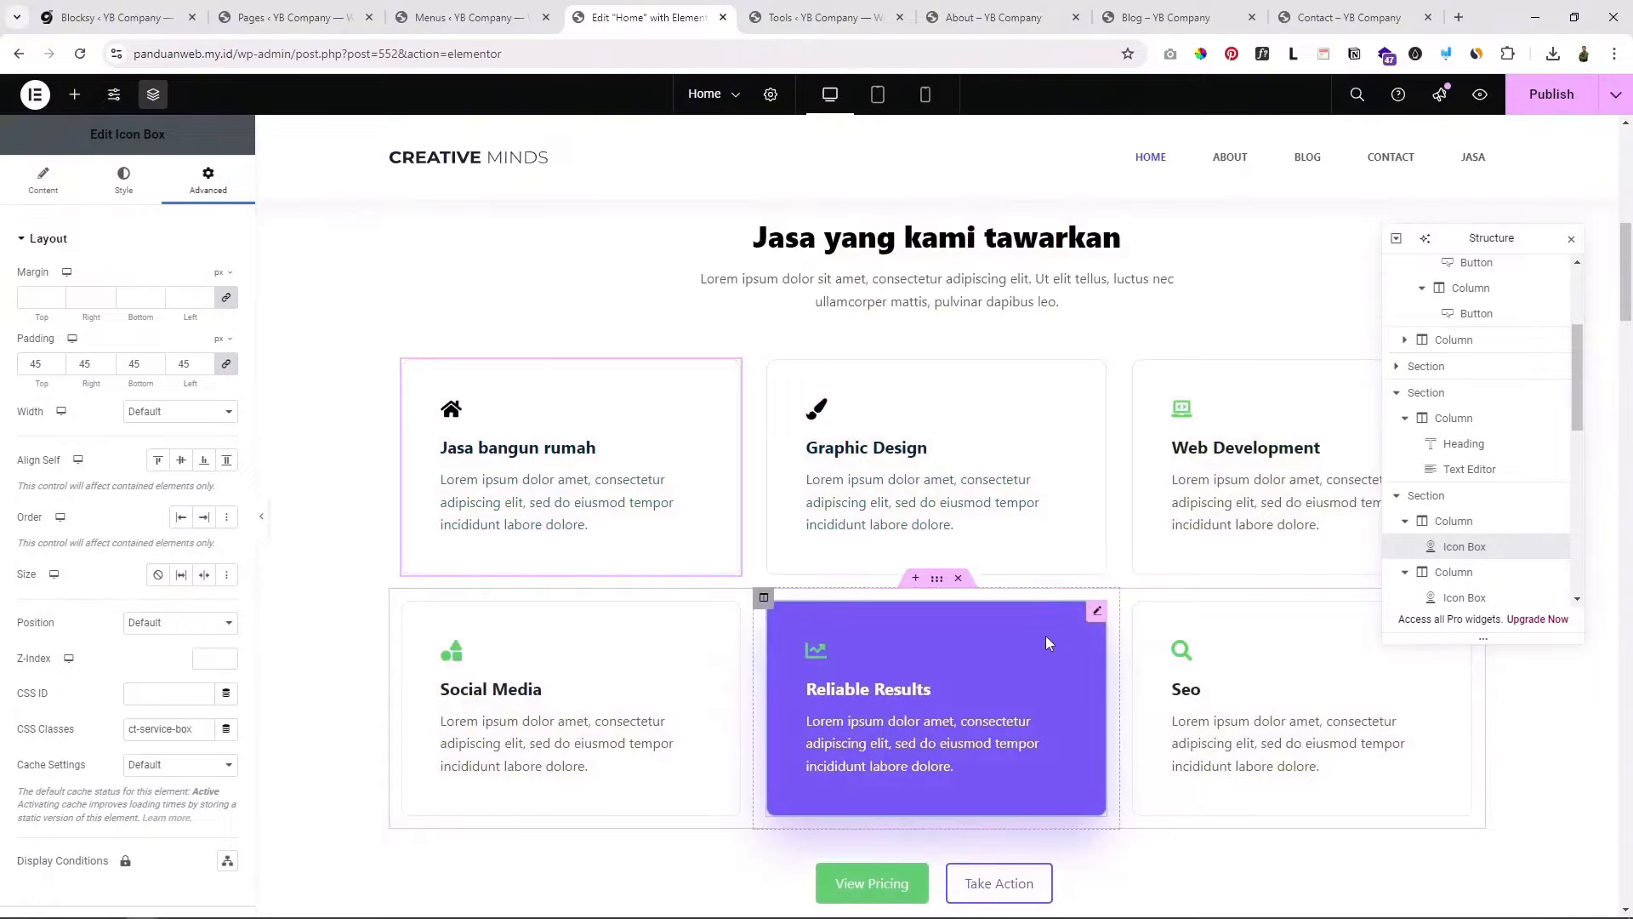
scroll(1044, 635, "down", 2)
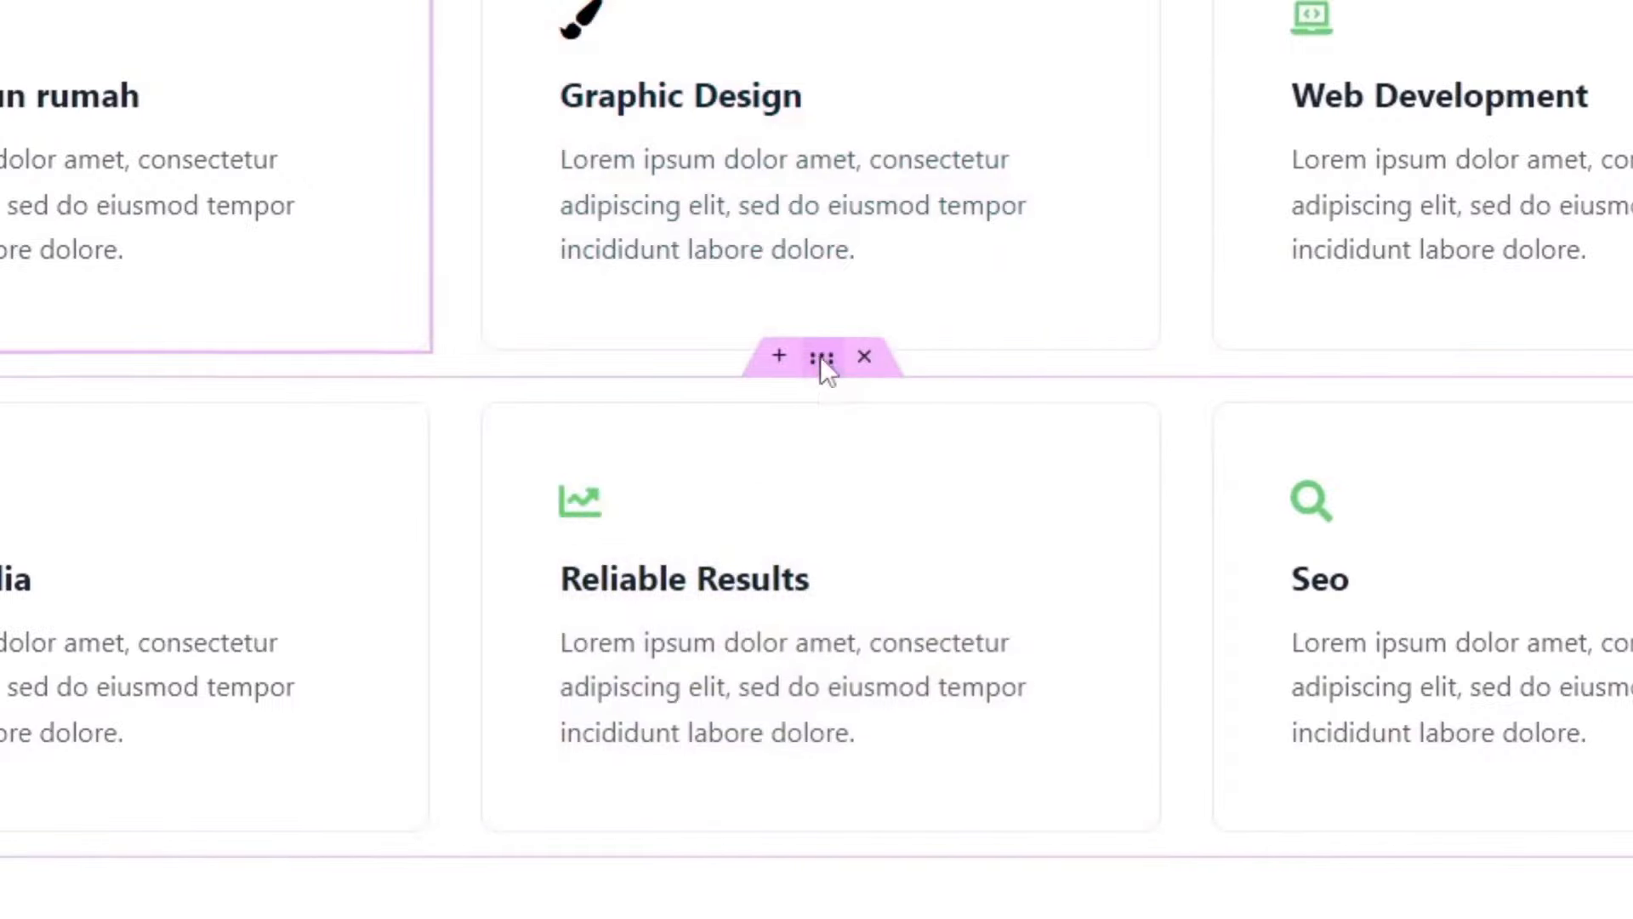
right_click(820, 356)
left_click(896, 464)
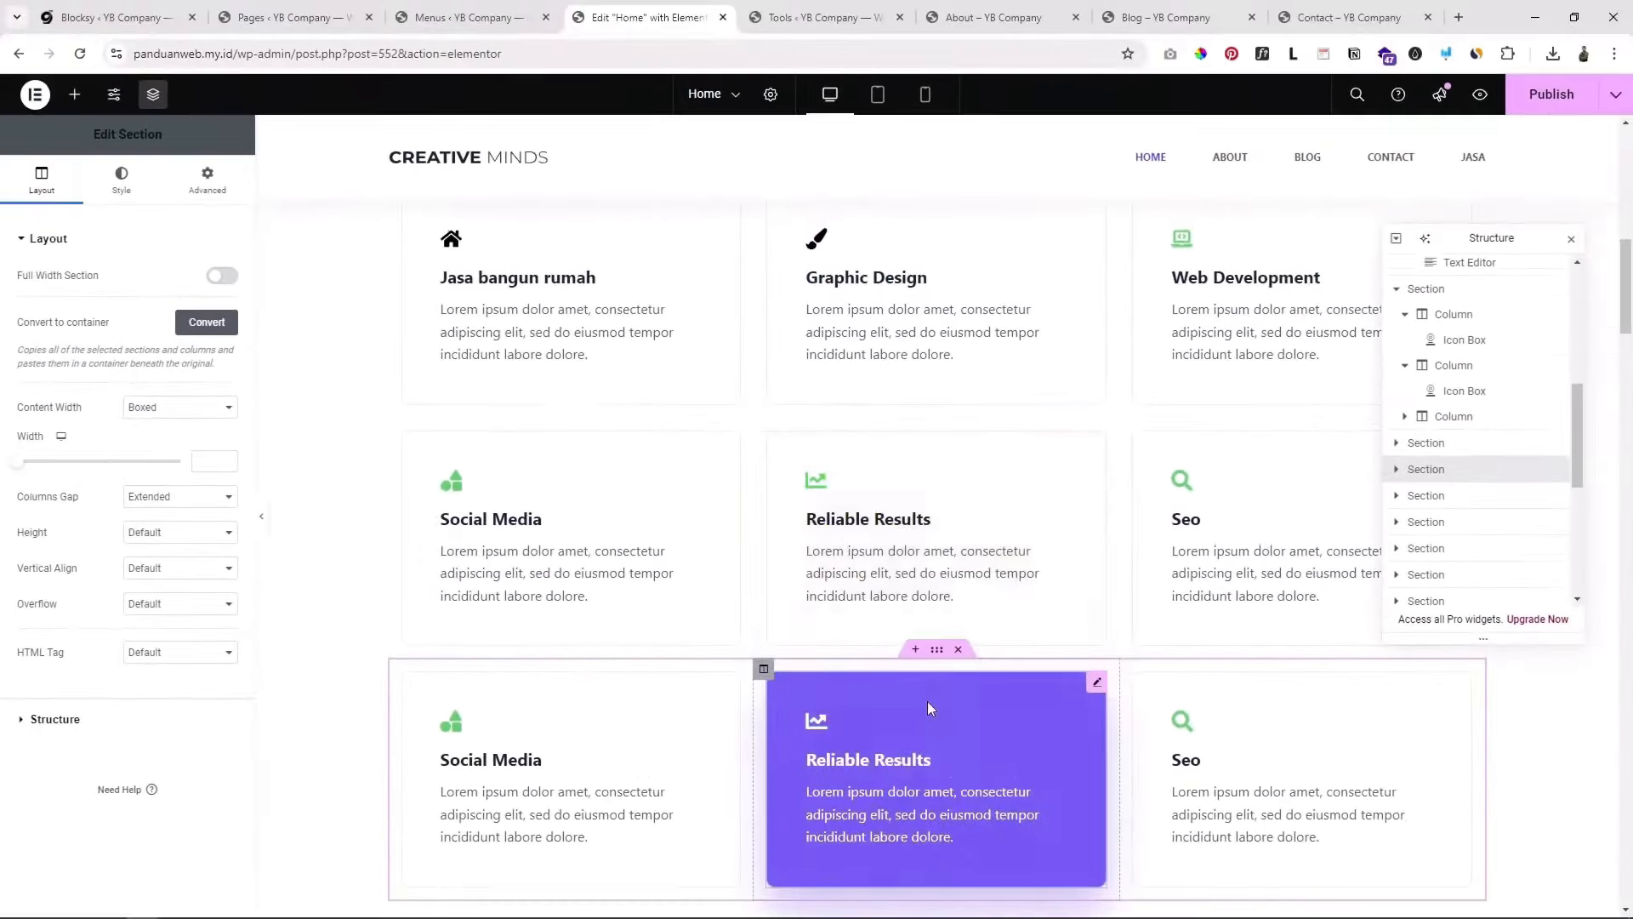
Step: Delete the duplicated row and the original Social Media, Reliable Results, Seo row
scroll(912, 731, "down", 3)
scroll(1026, 631, "up", 4)
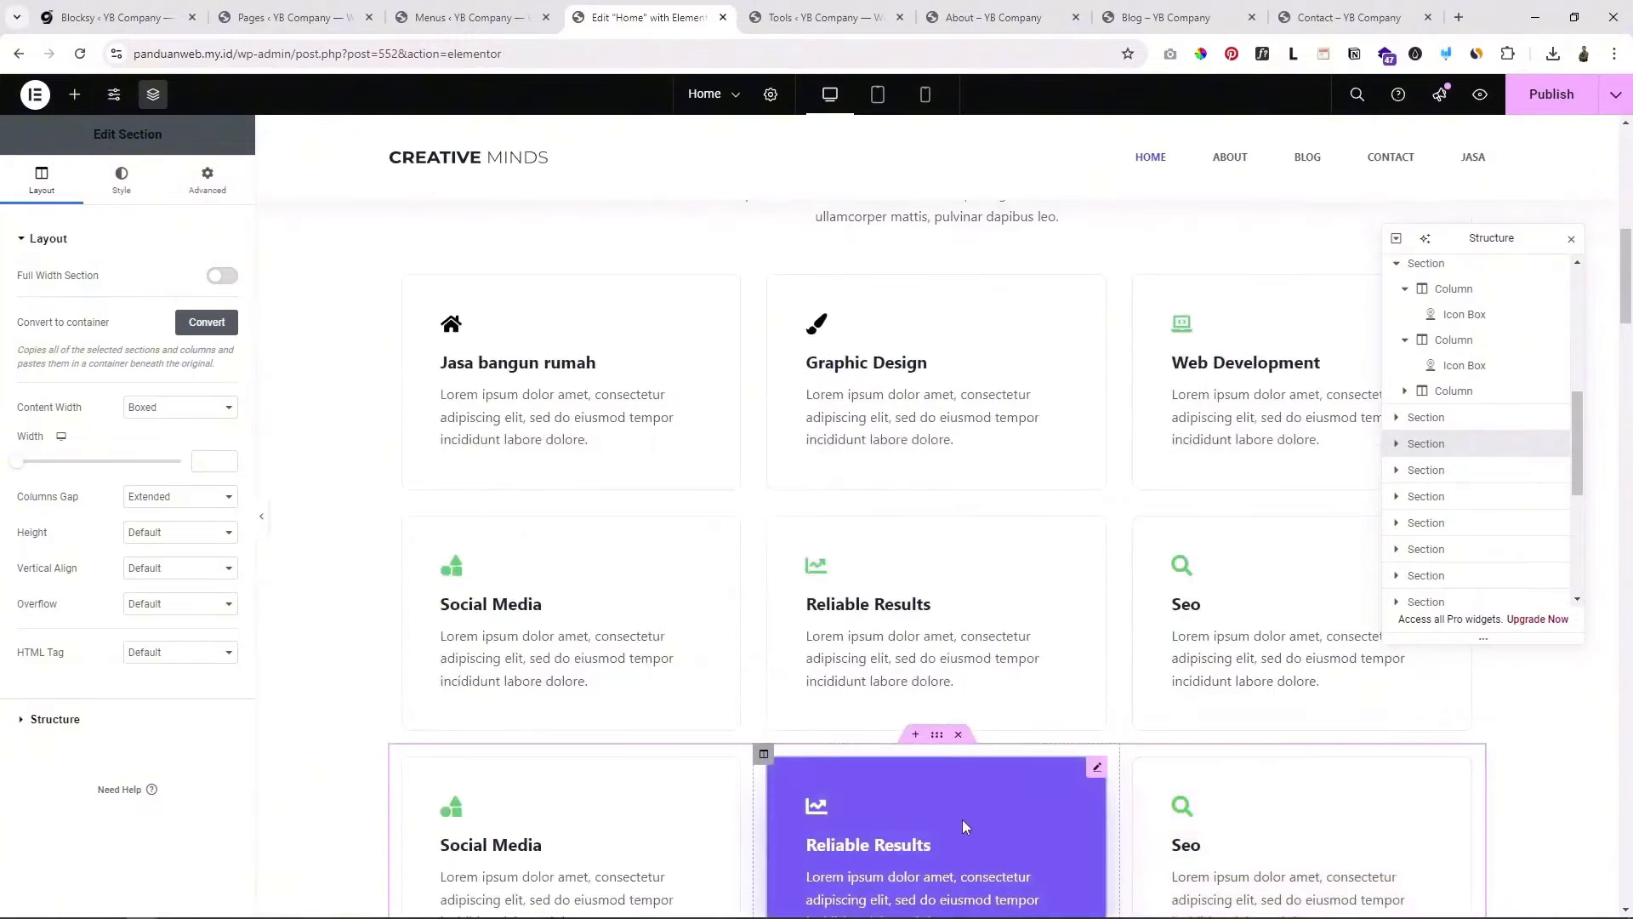
scroll(962, 819, "up", 2)
scroll(1047, 723, "down", 3)
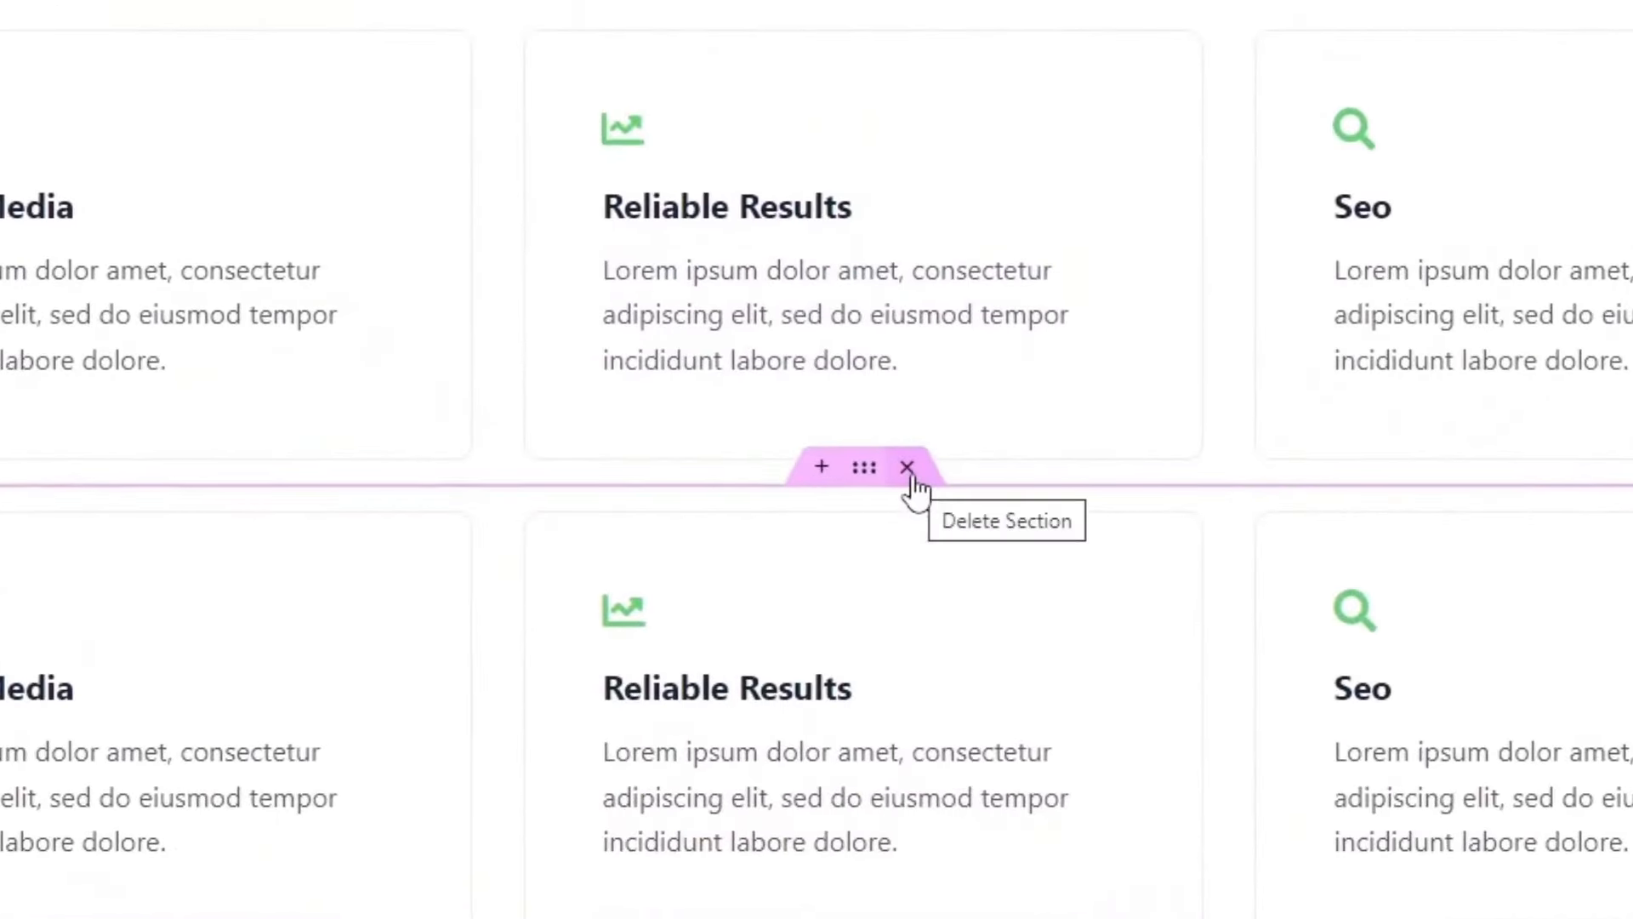
left_click(909, 468)
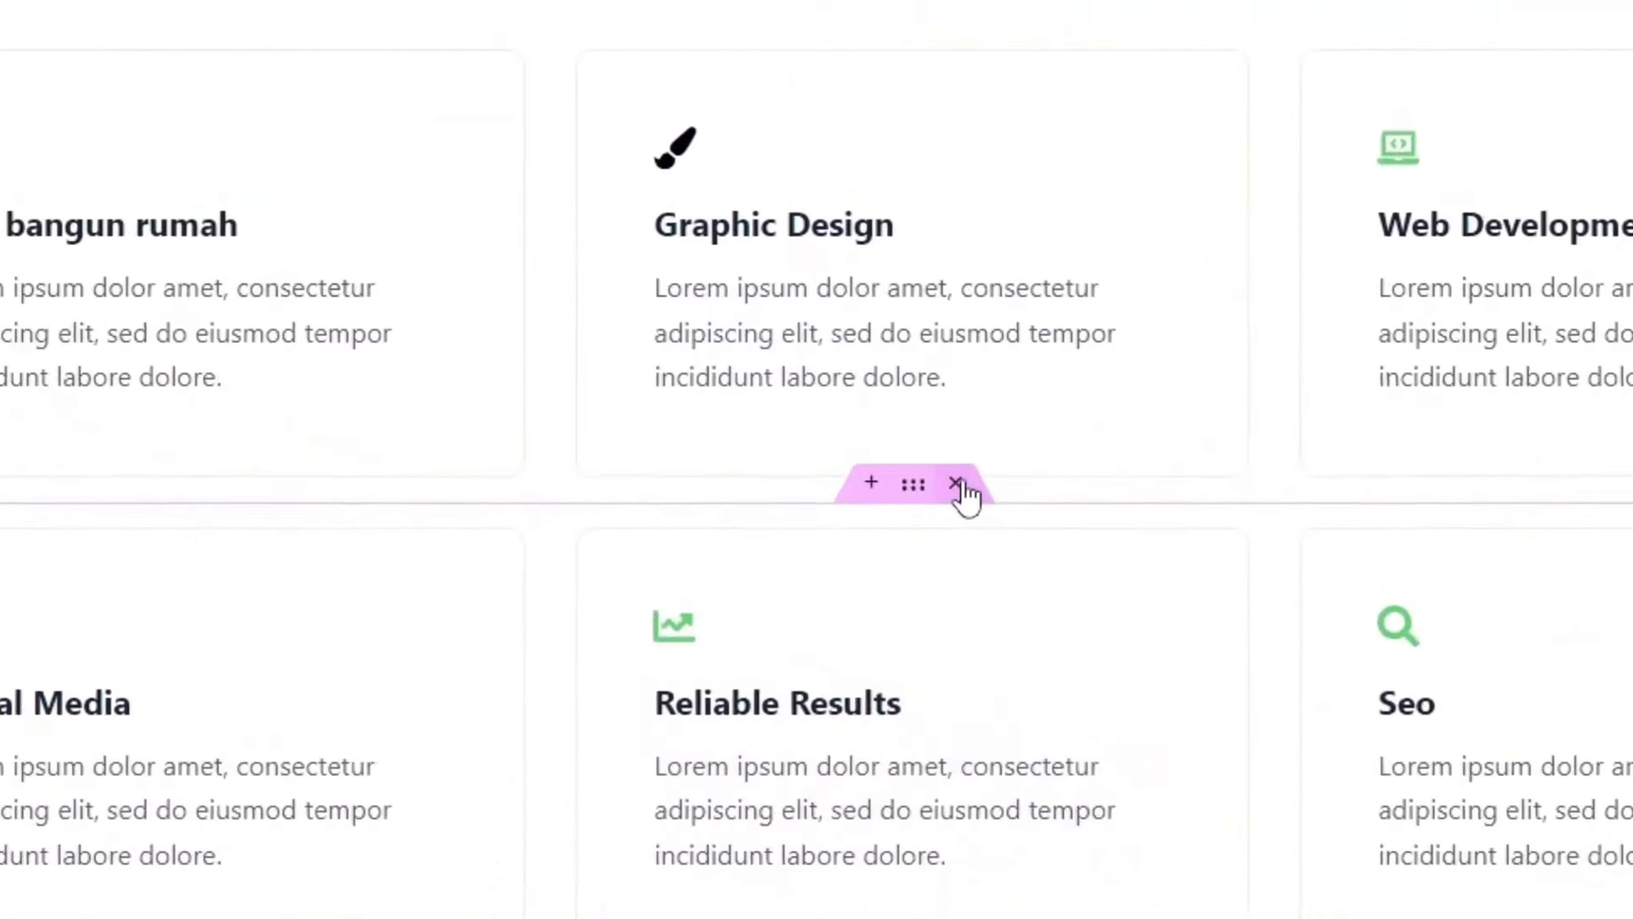
left_click(959, 577)
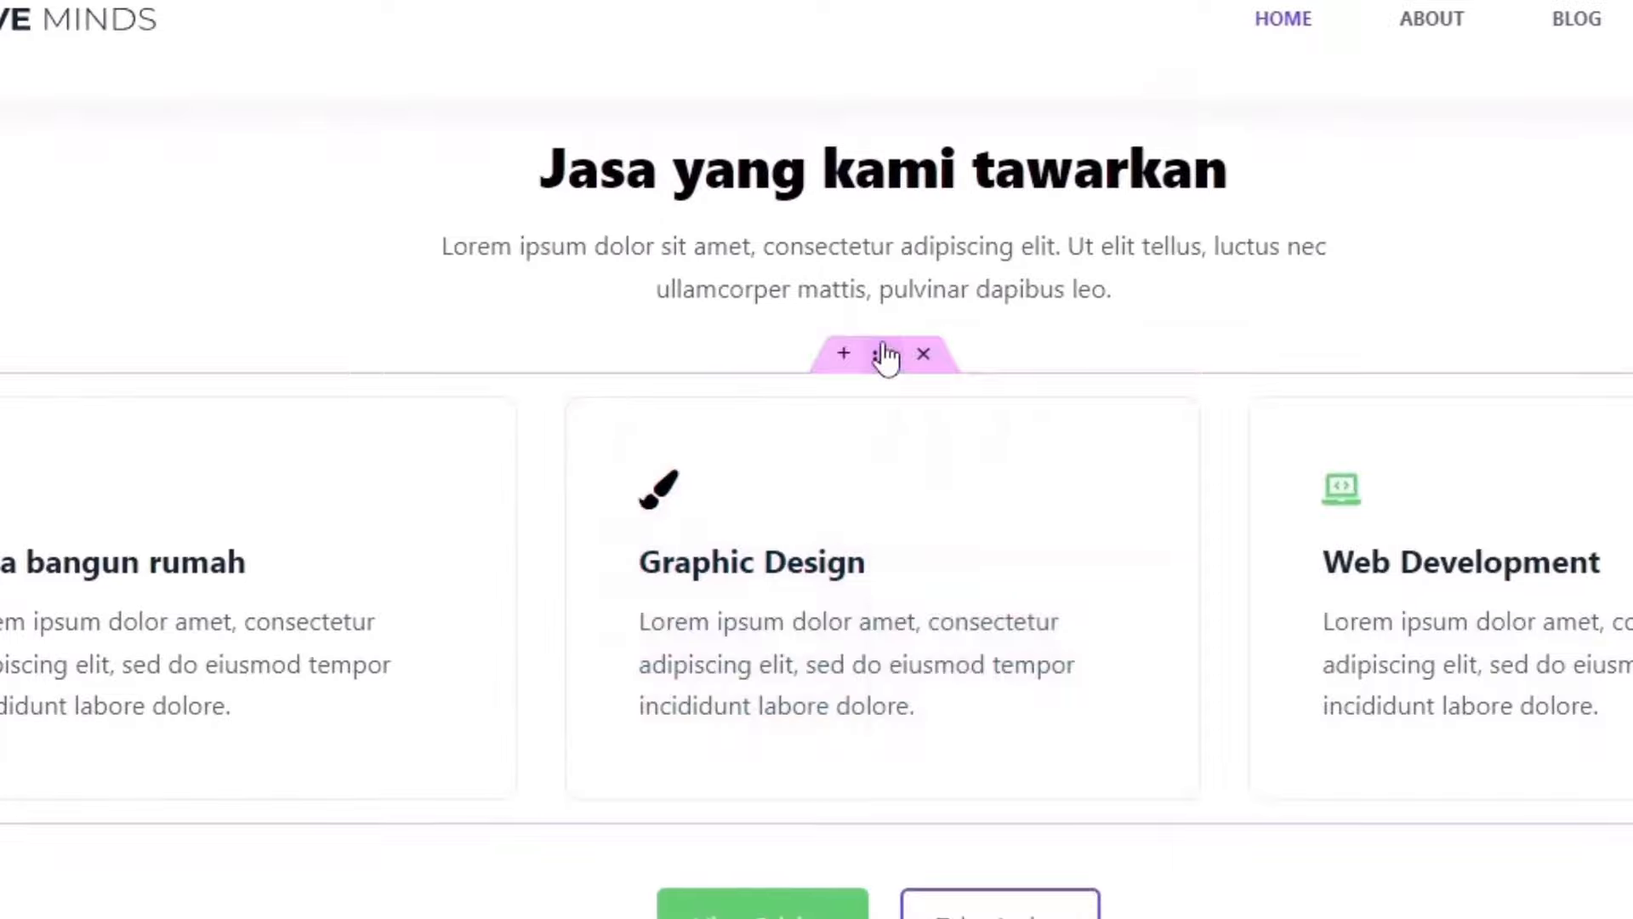
Step: Duplicate the row of three service cards
right_click(885, 355)
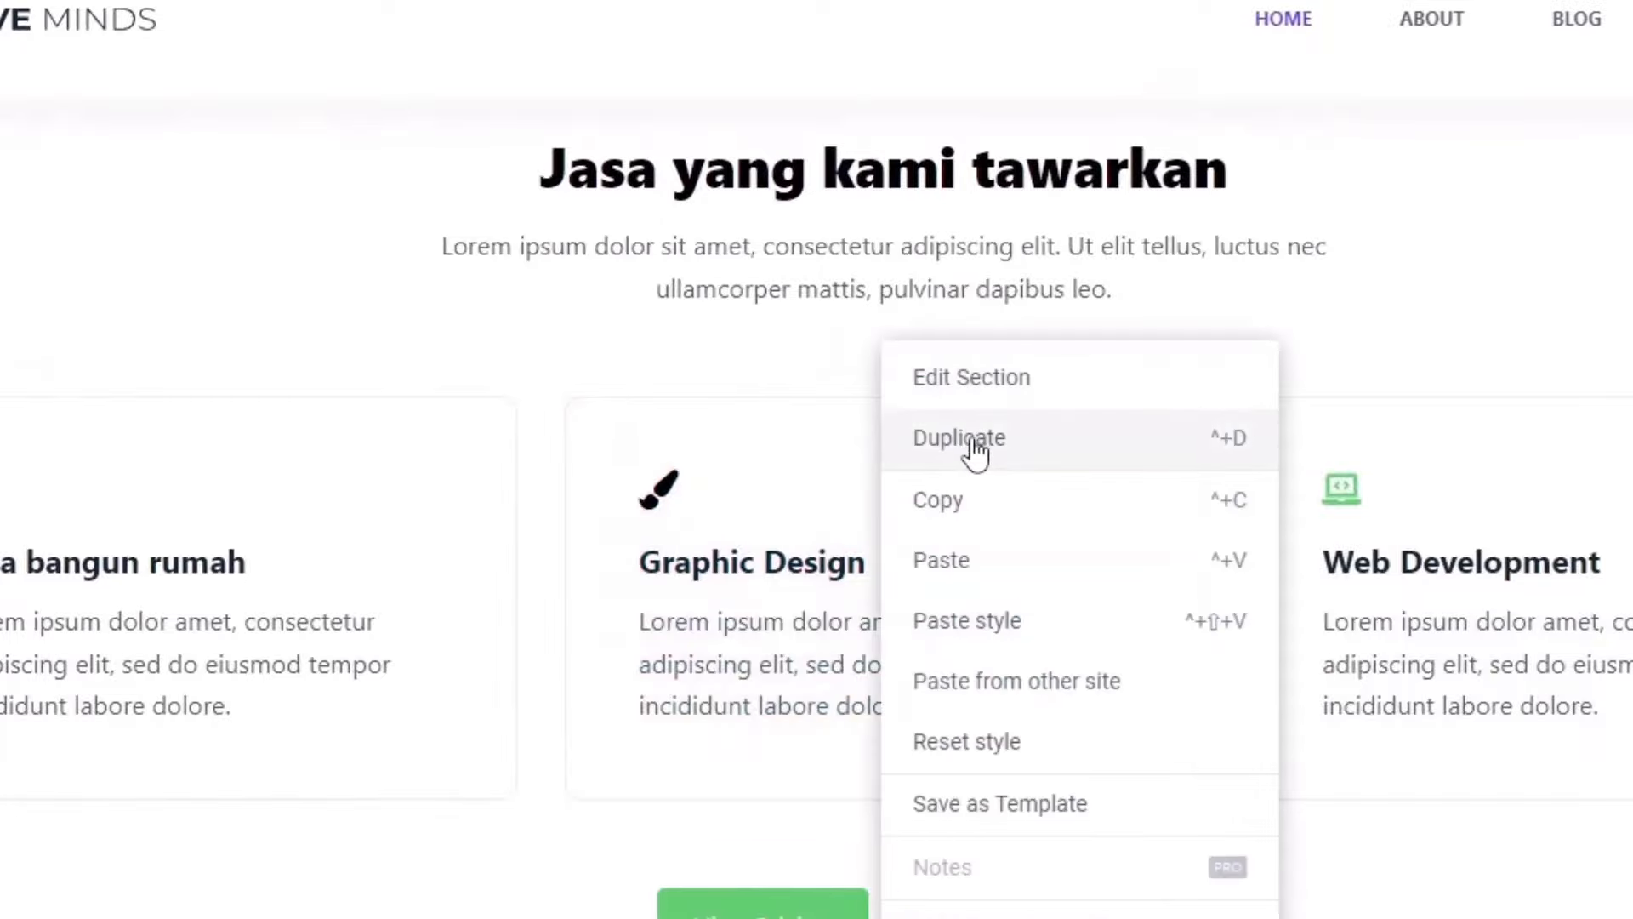
left_click(974, 440)
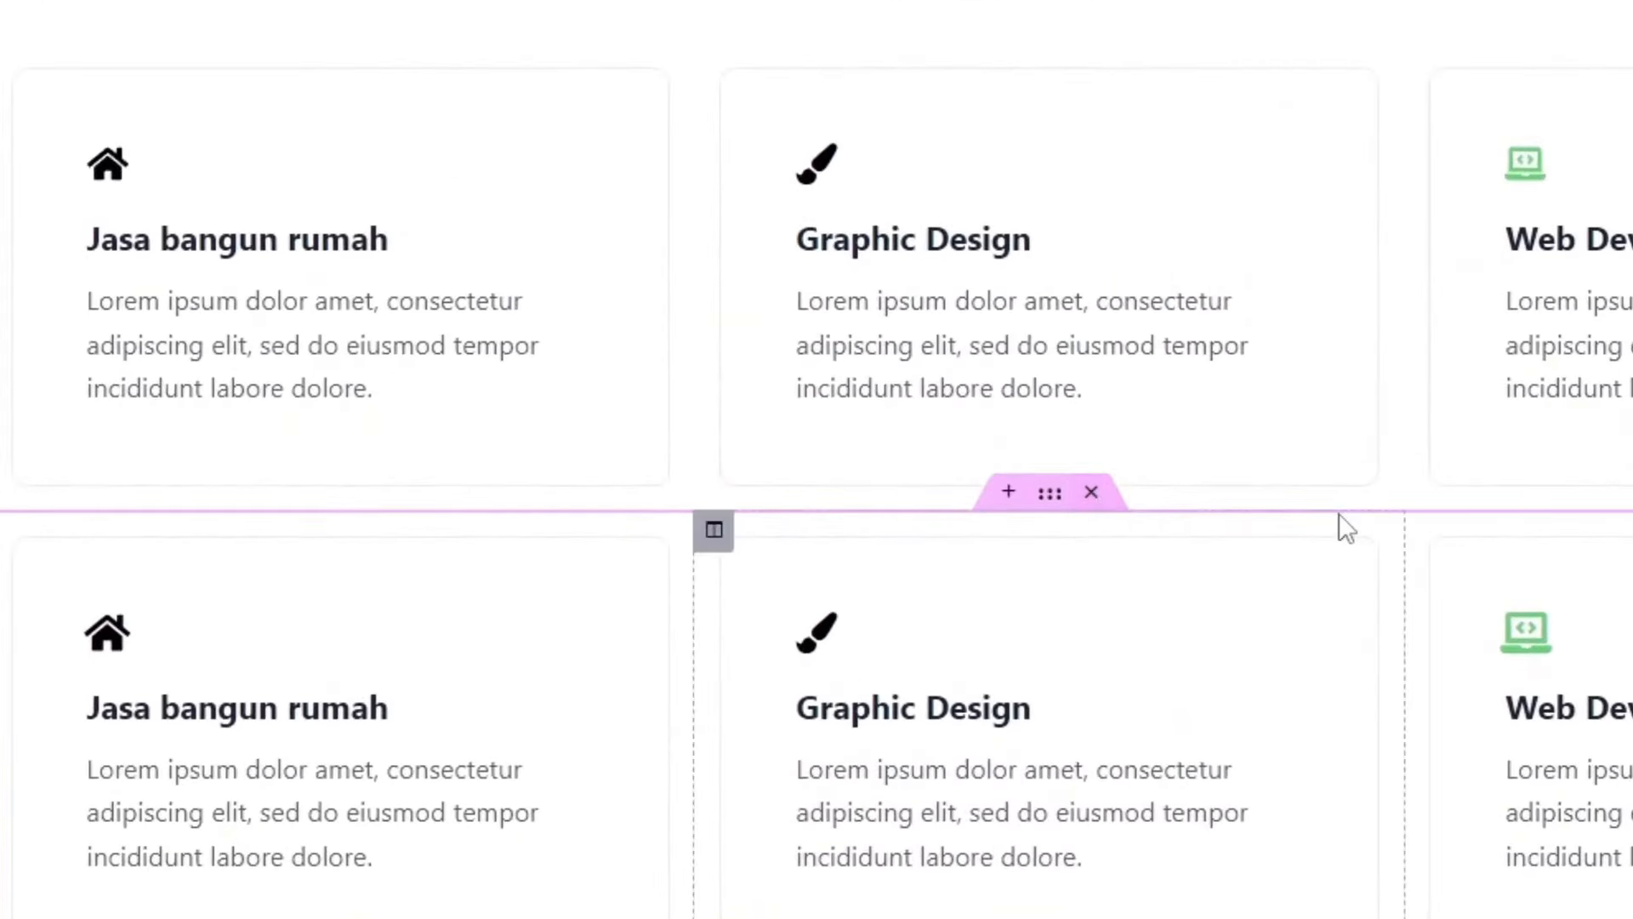
scroll(1472, 730, "down", 4)
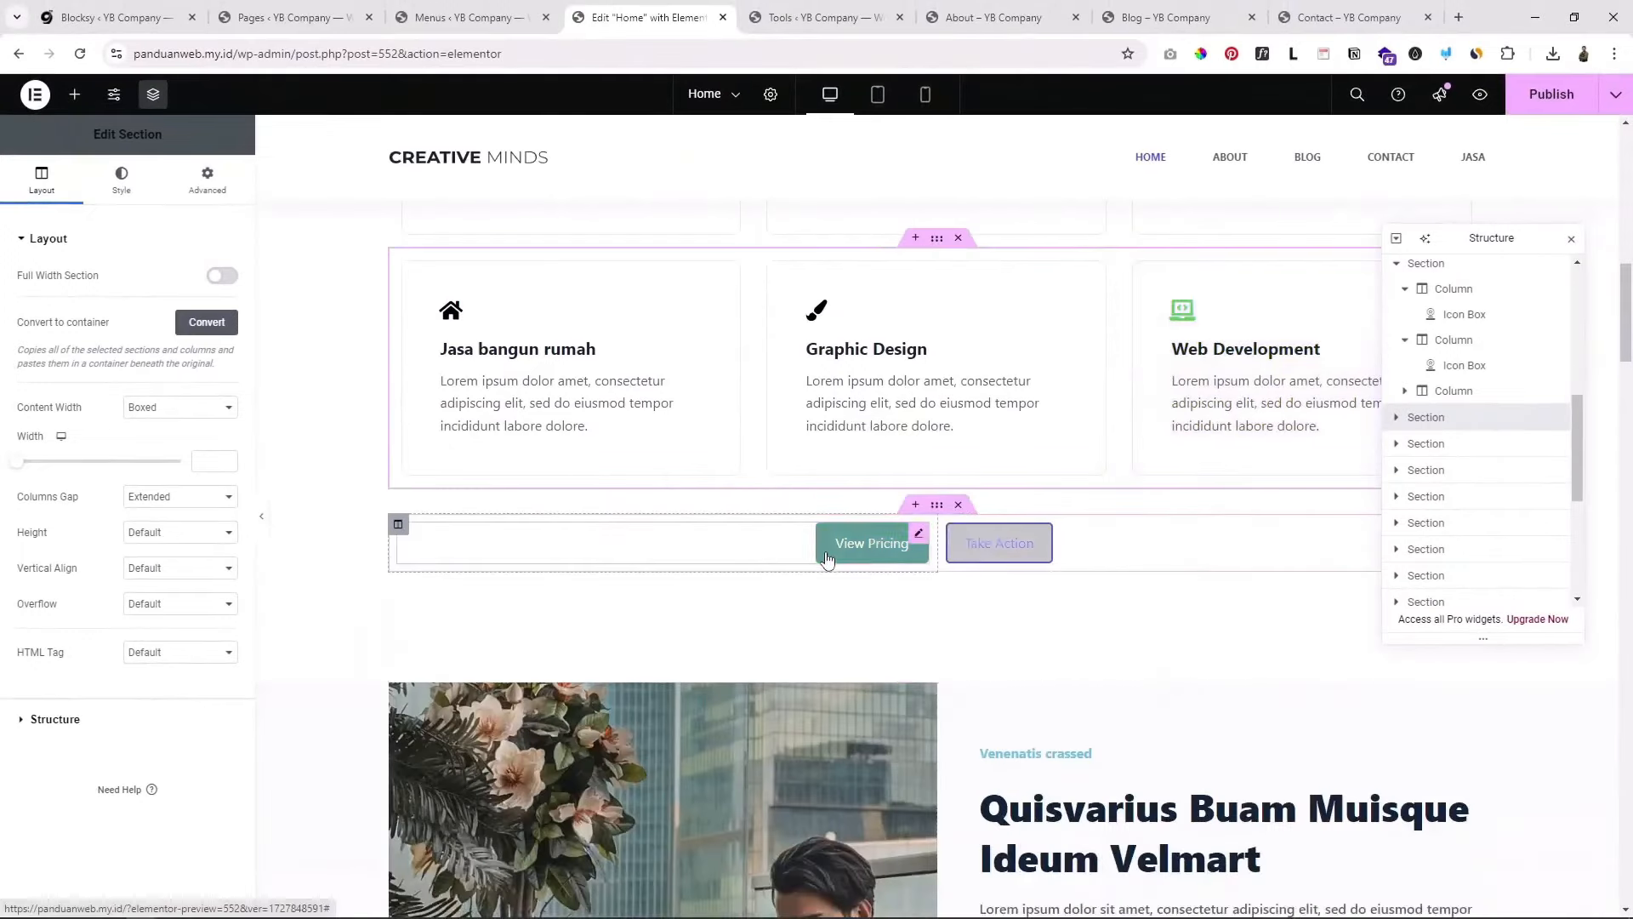
scroll(625, 357, "up", 9)
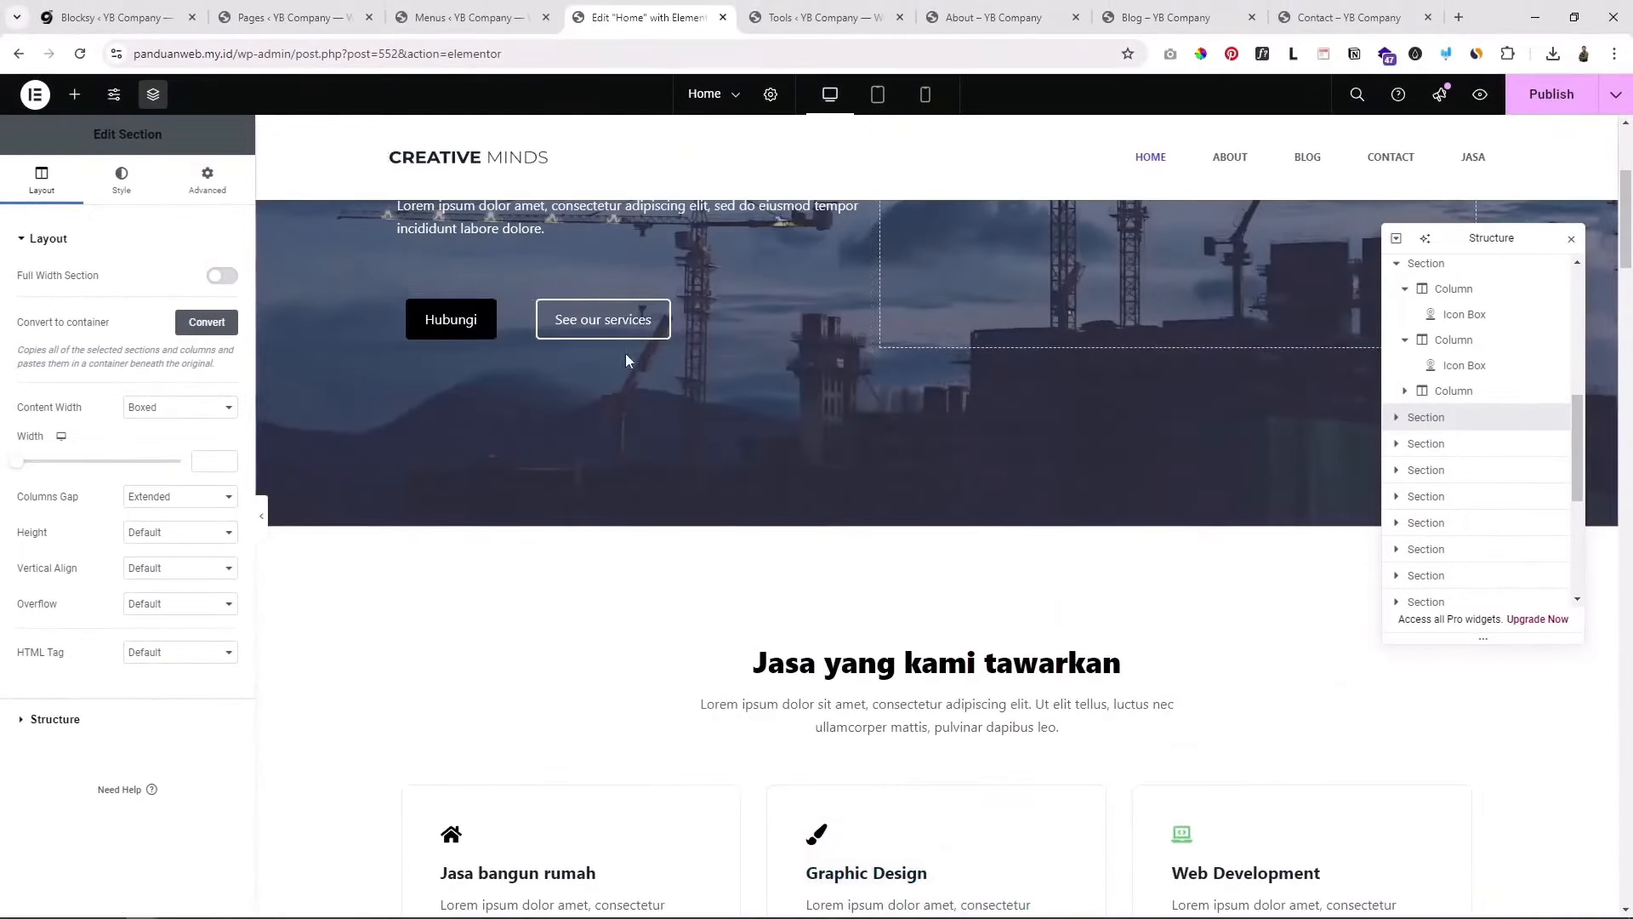
Step: Open the View Pricing button's Edit Button settings
scroll(723, 446, "down", 8)
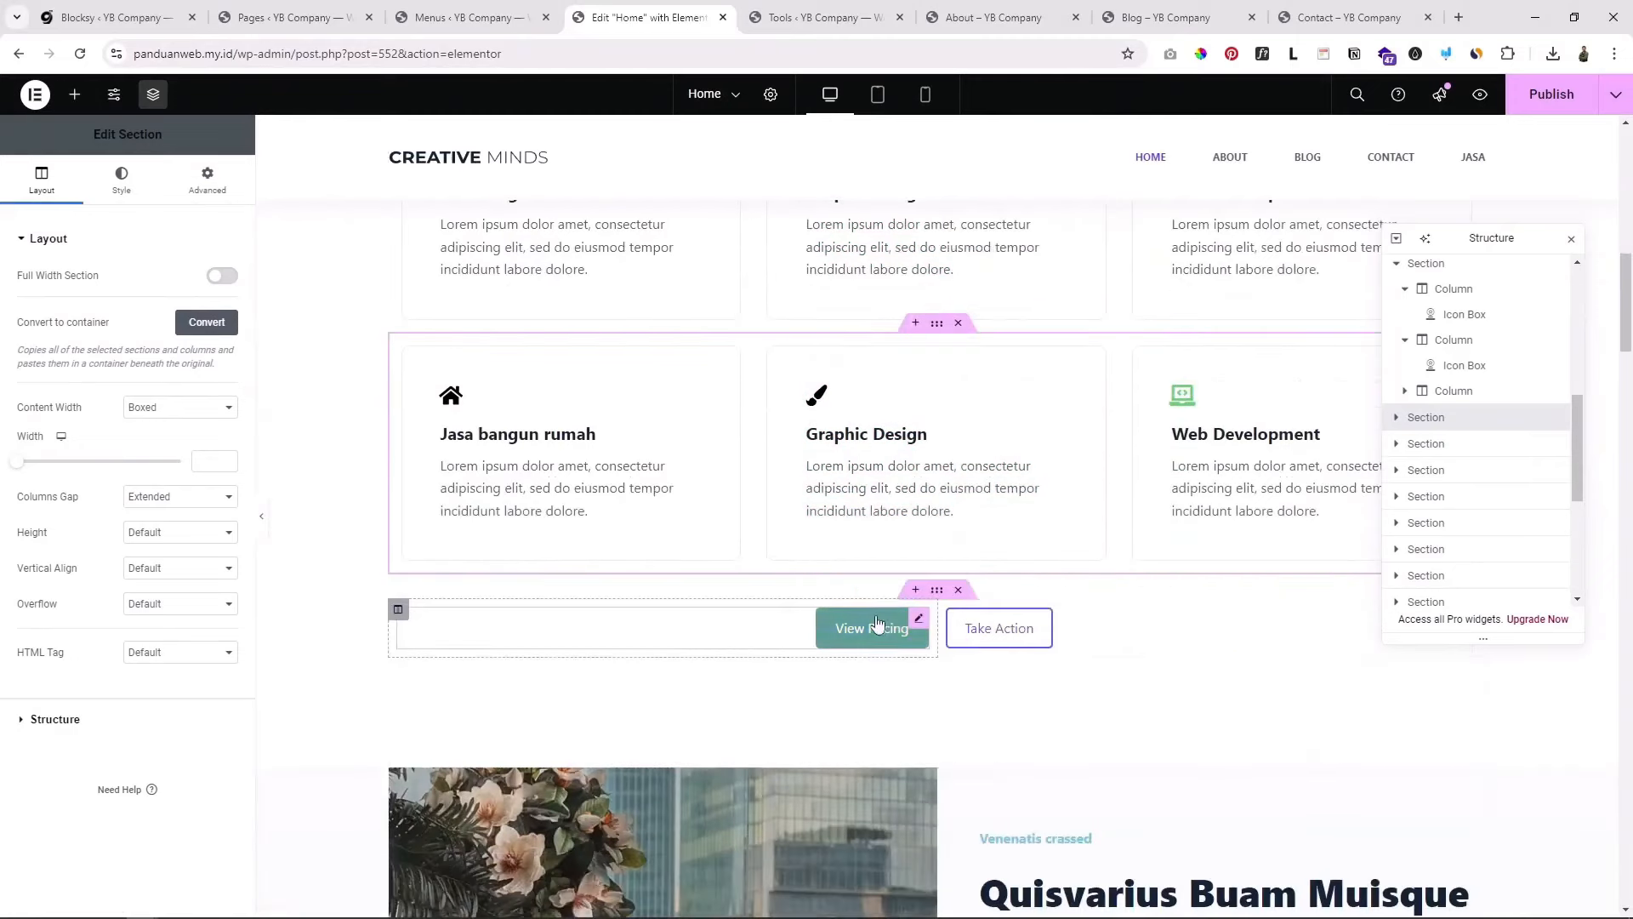
scroll(926, 629, "down", 3)
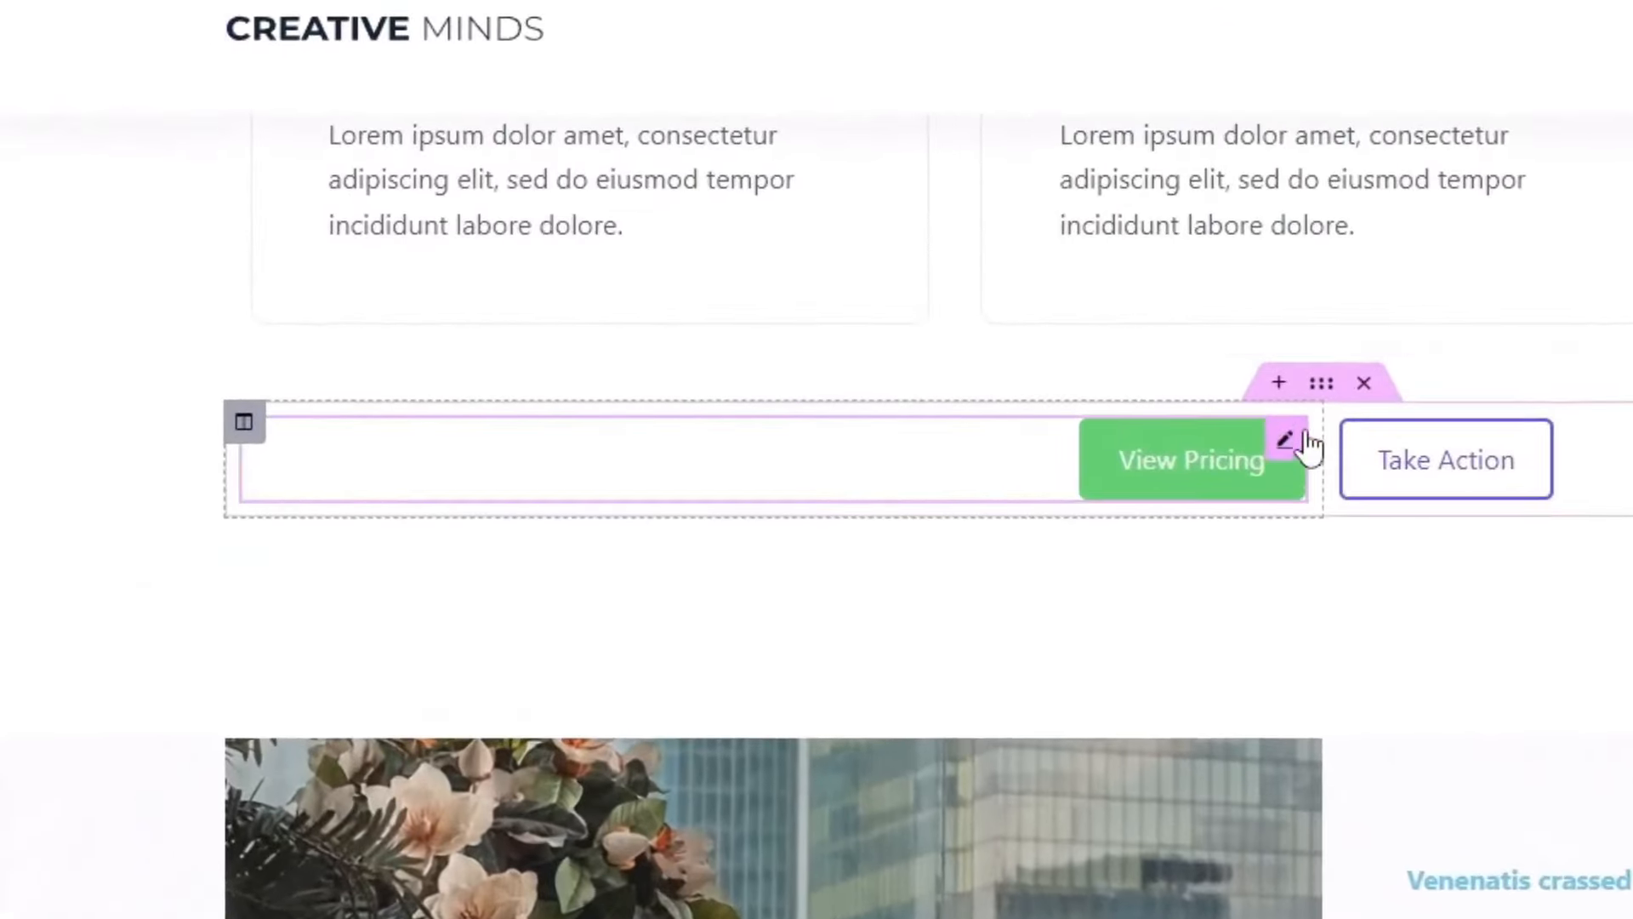
left_click(1305, 443)
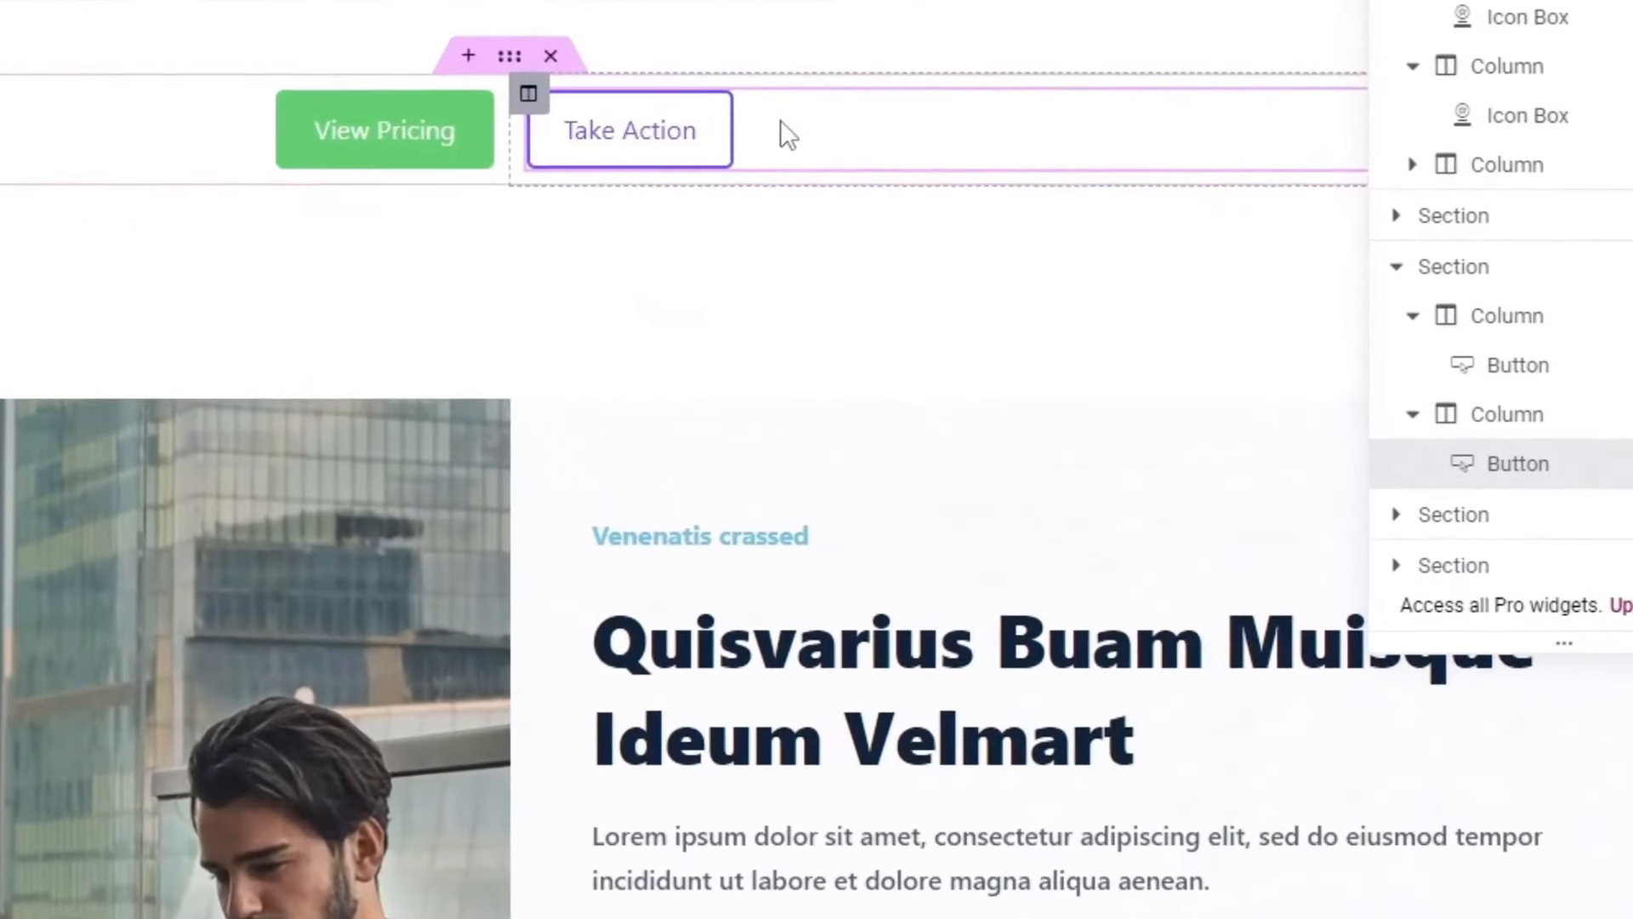
Step: Delete the Take Action button from the services section
right_click(1077, 368)
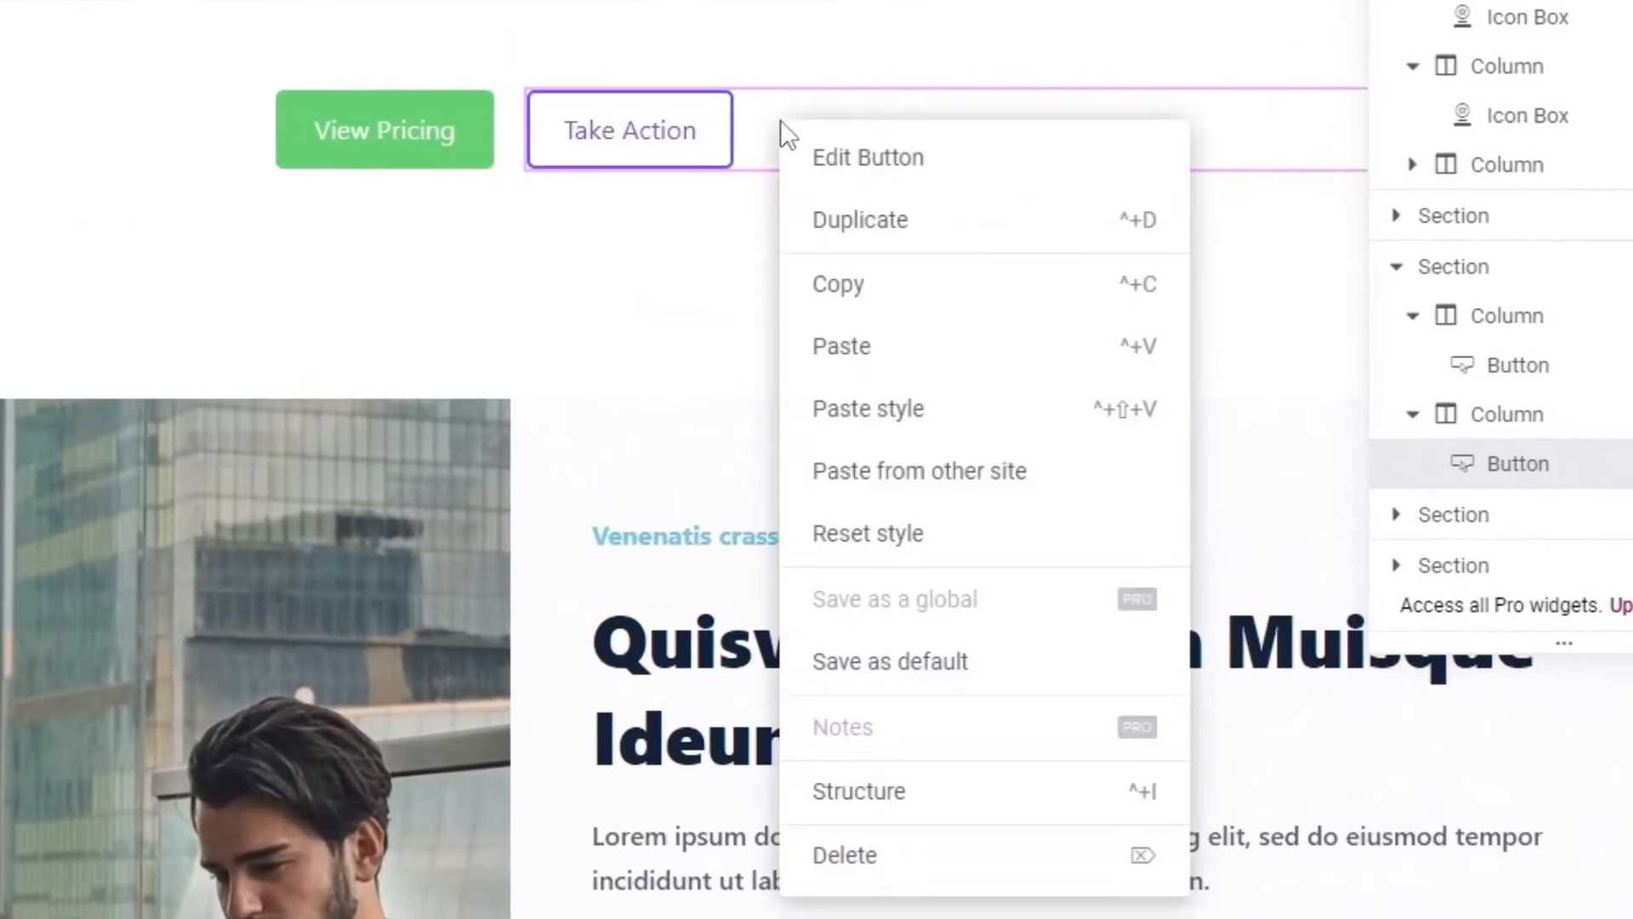
left_click(860, 853)
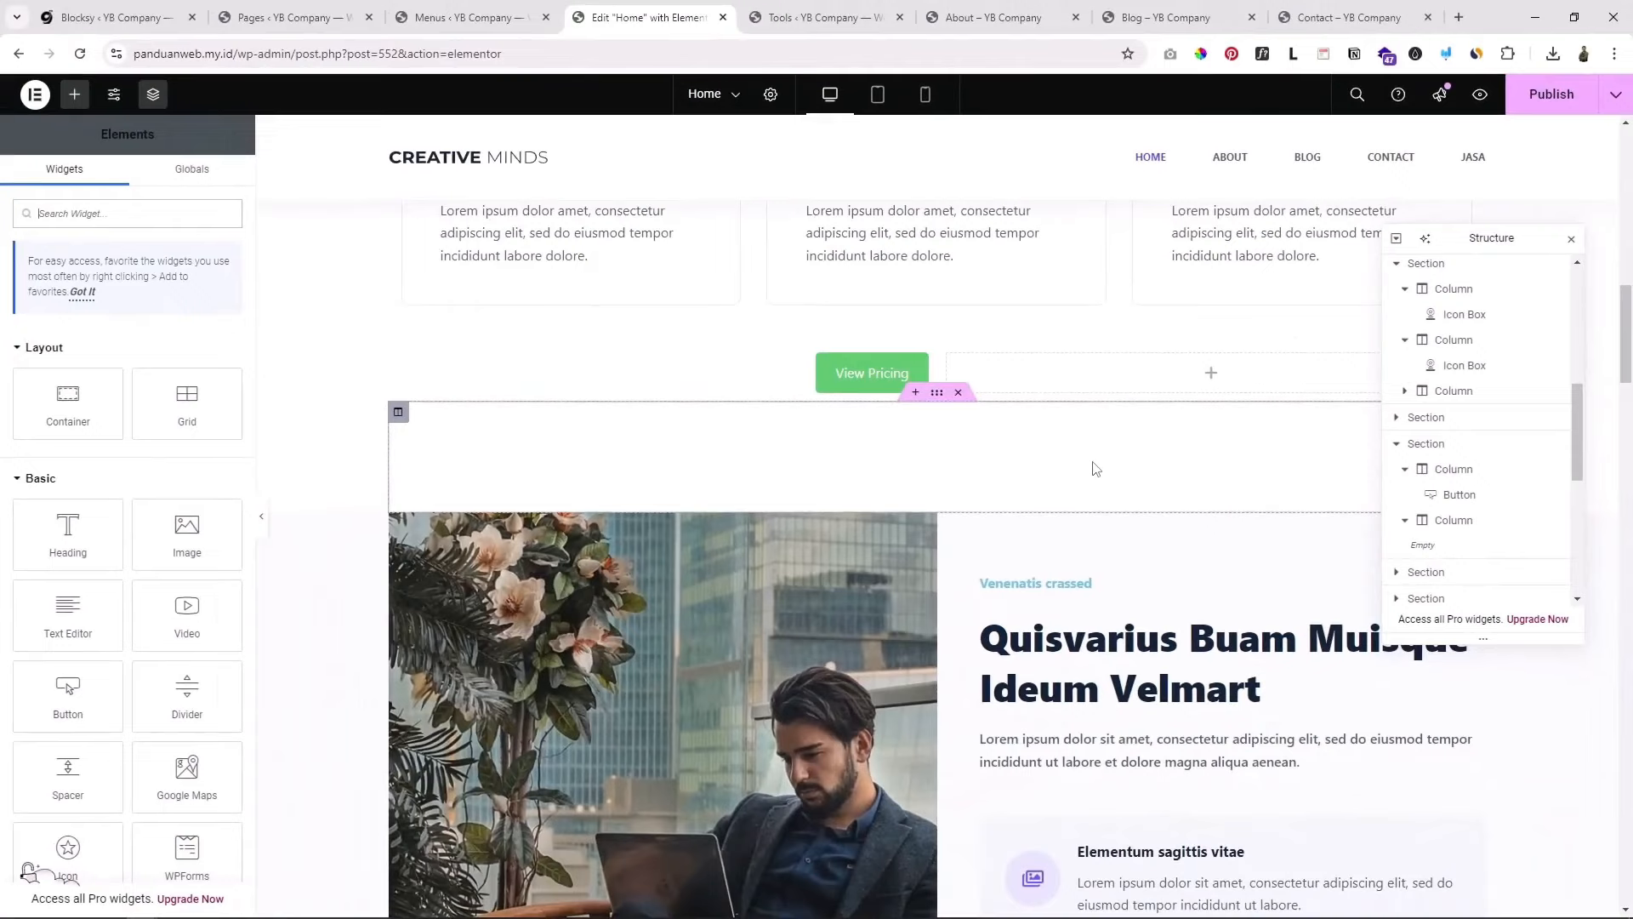
scroll(1089, 482, "up", 6)
scroll(1083, 493, "down", 6)
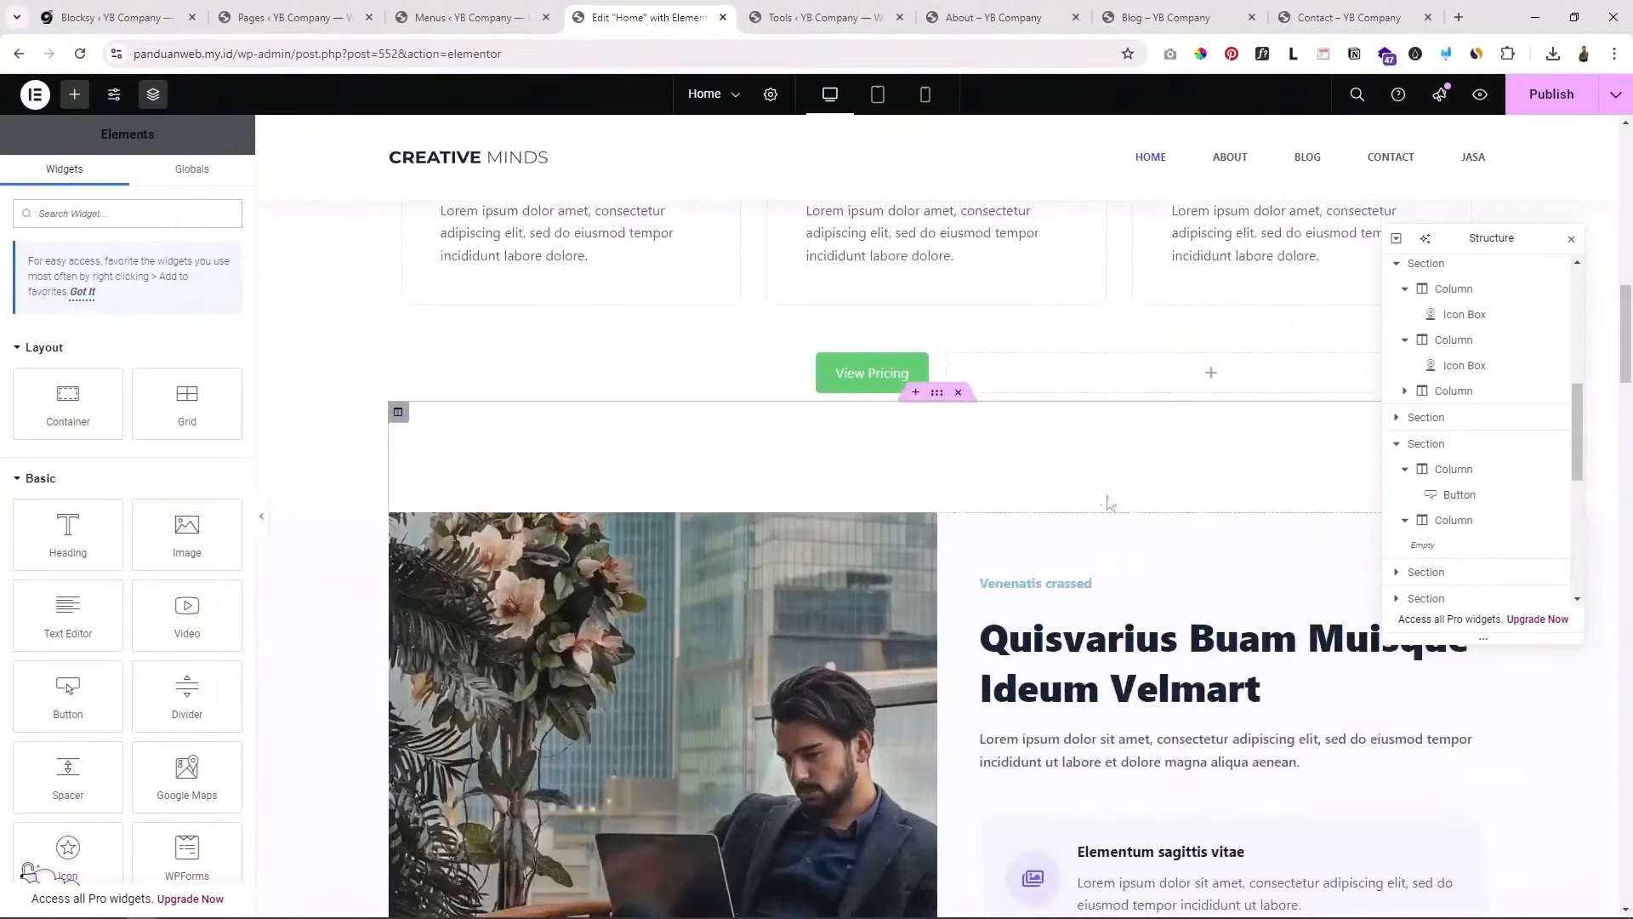
scroll(1110, 497, "up", 4)
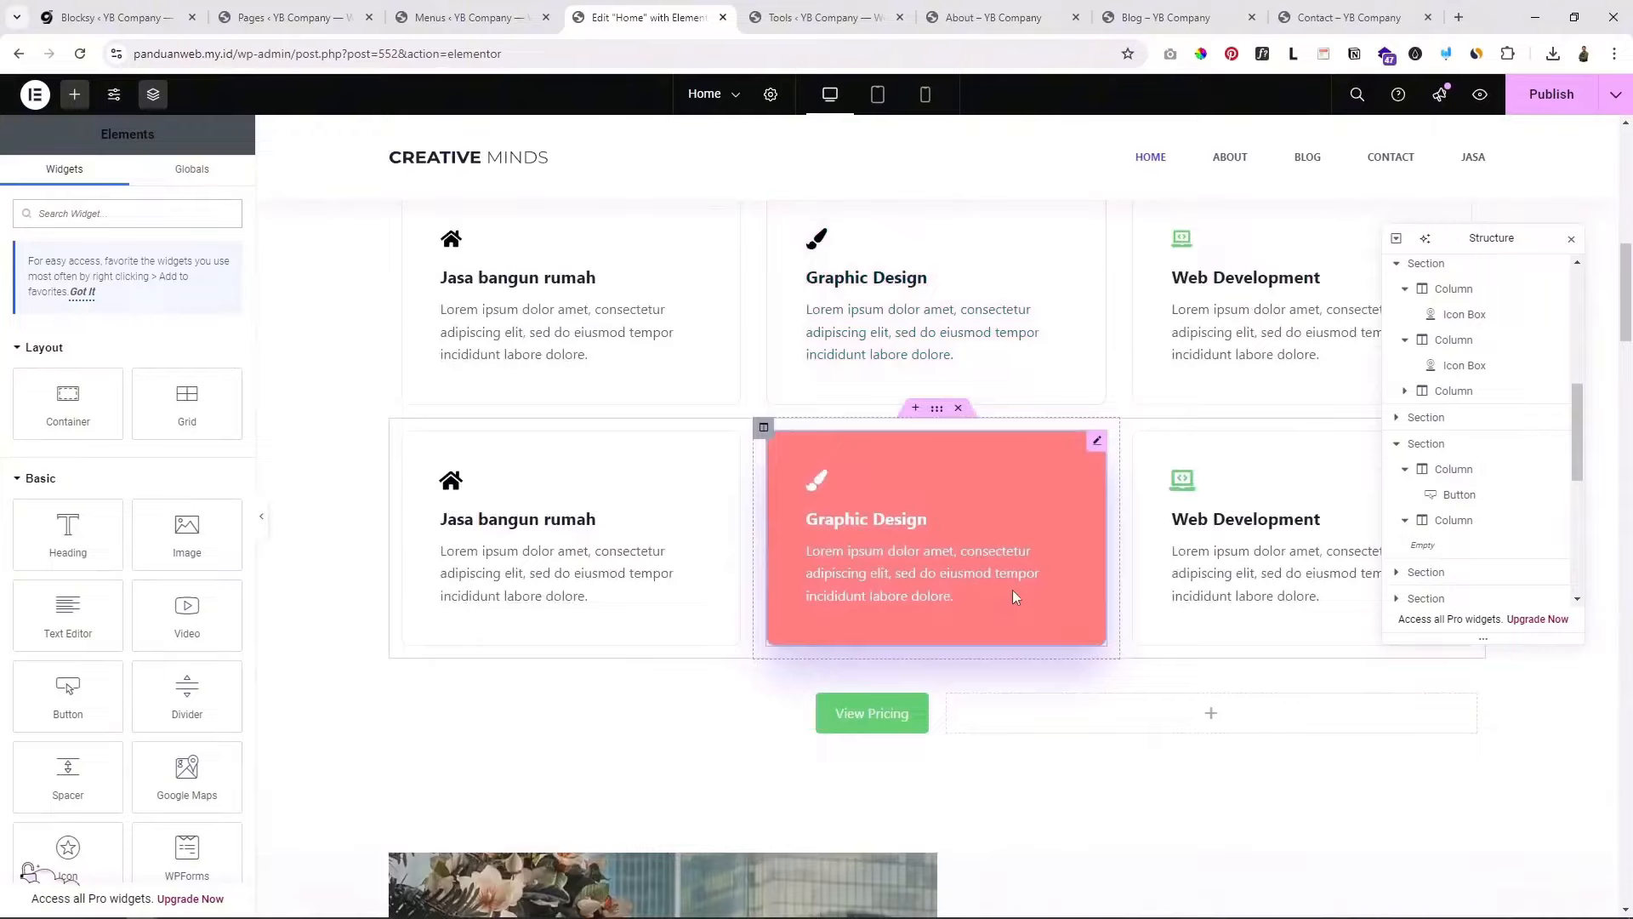
scroll(1012, 590, "down", 1)
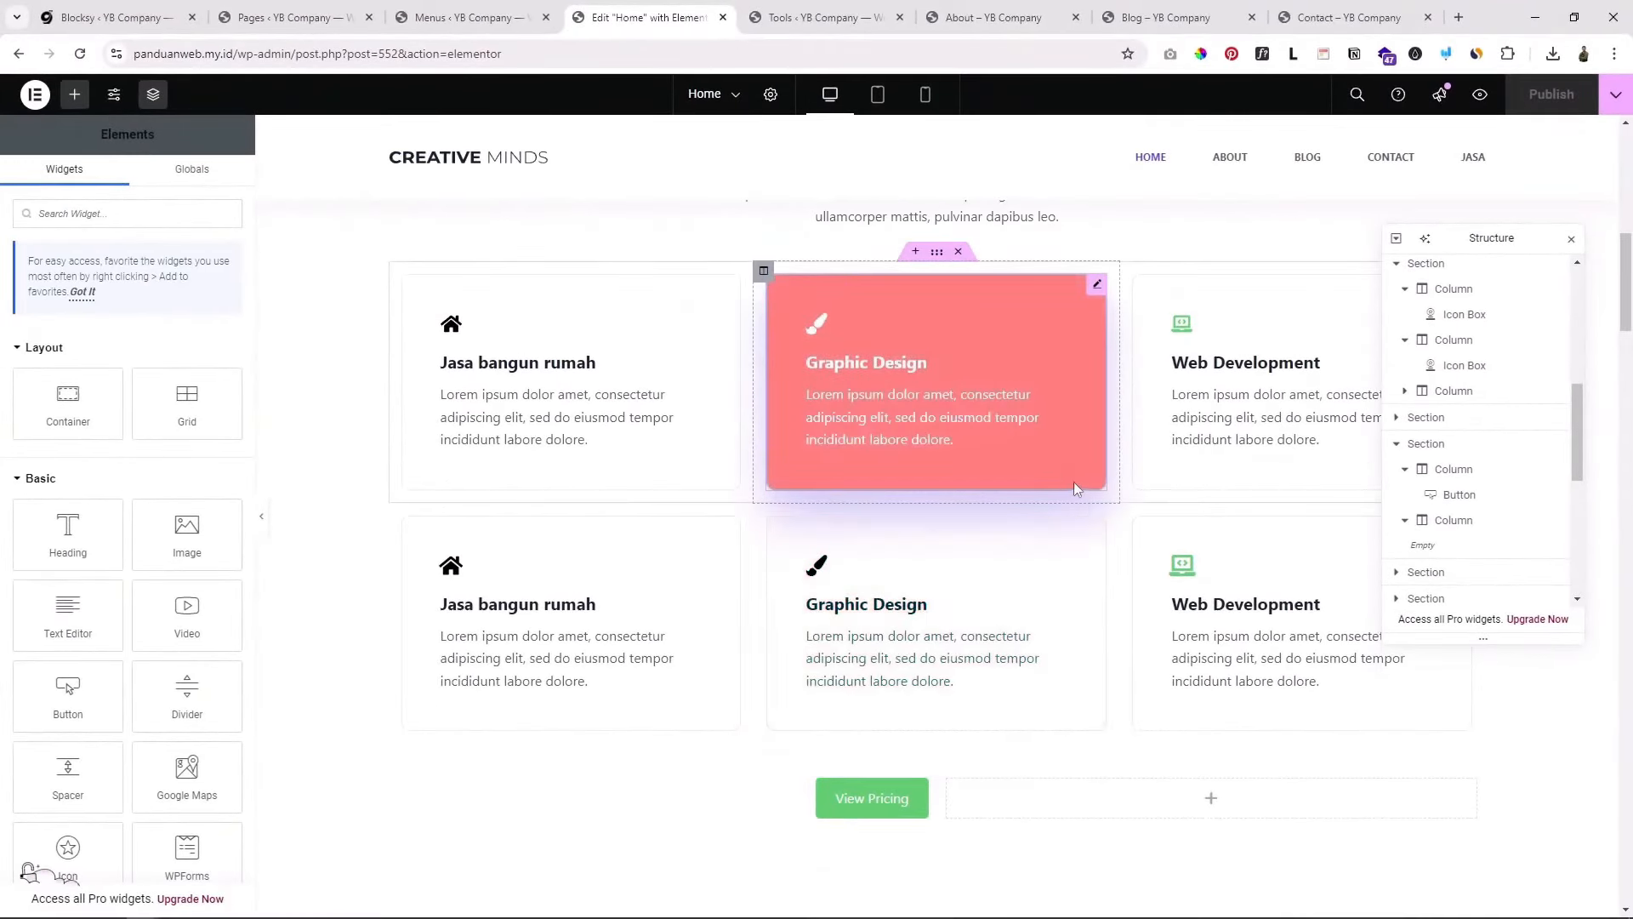
scroll(1075, 484, "down", 2)
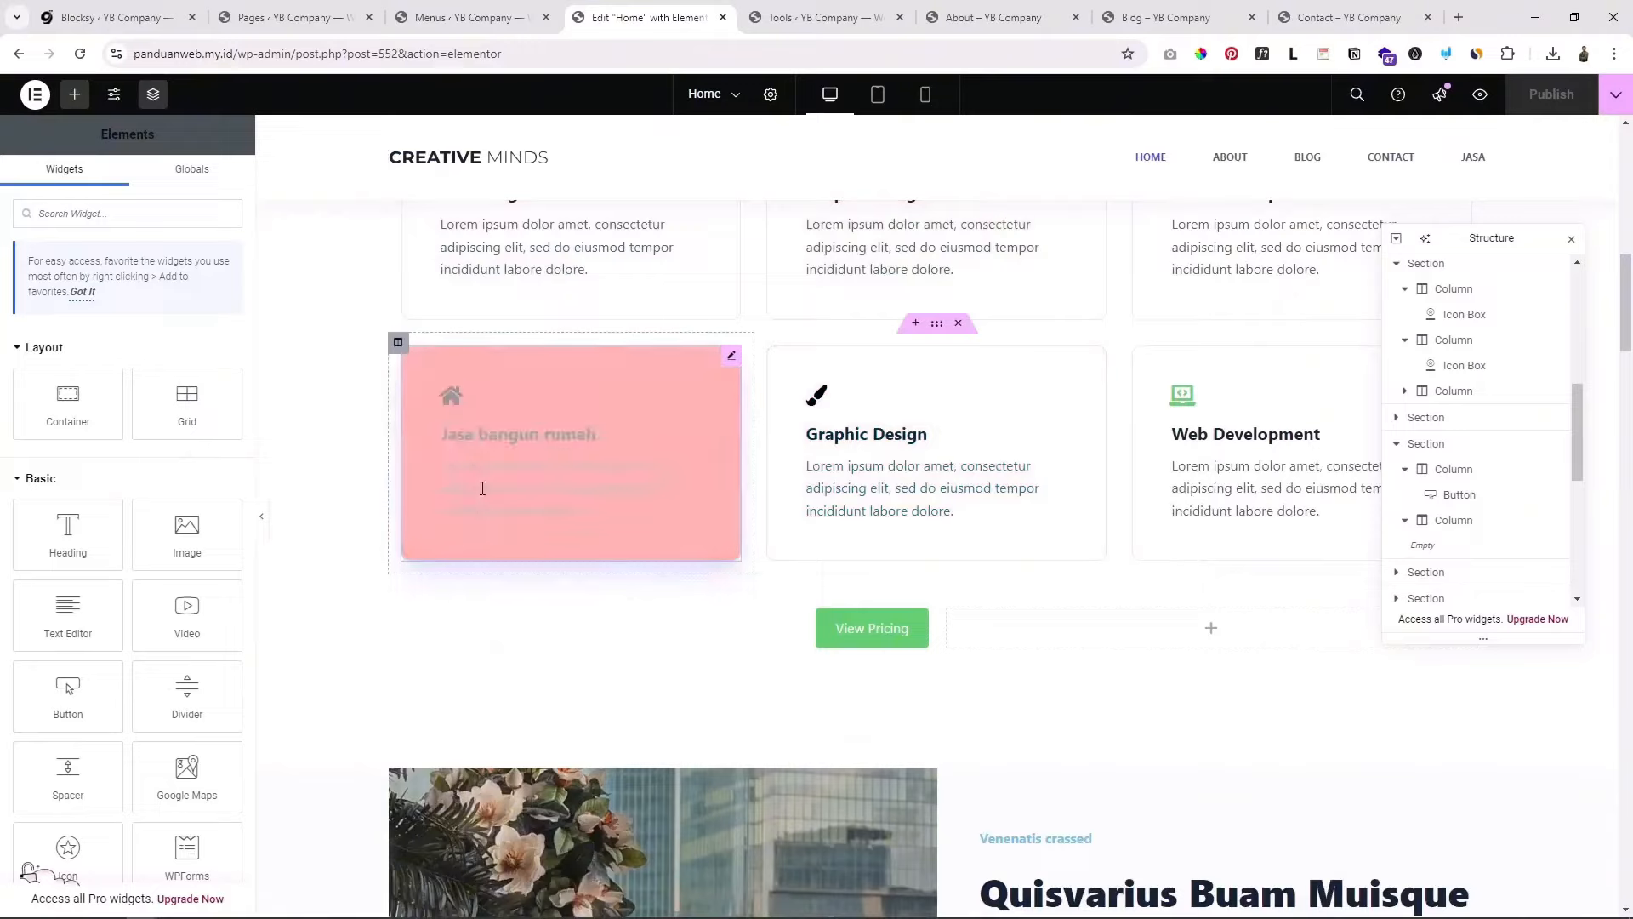
scroll(408, 459, "up", 1)
scroll(409, 460, "up", 3)
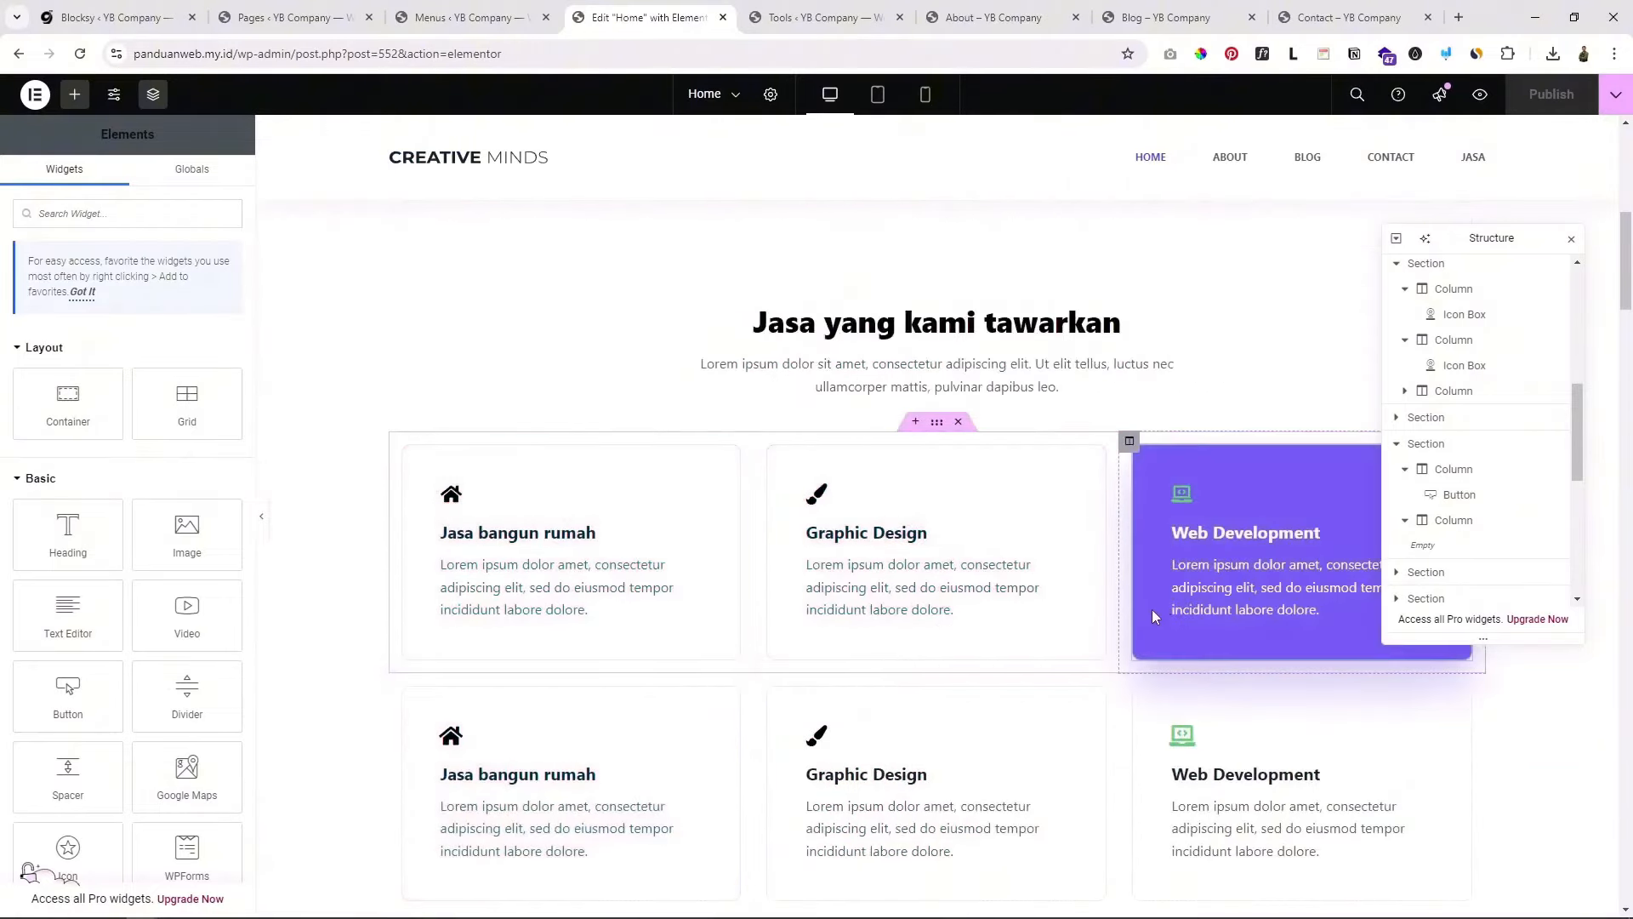
scroll(1151, 609, "down", 2)
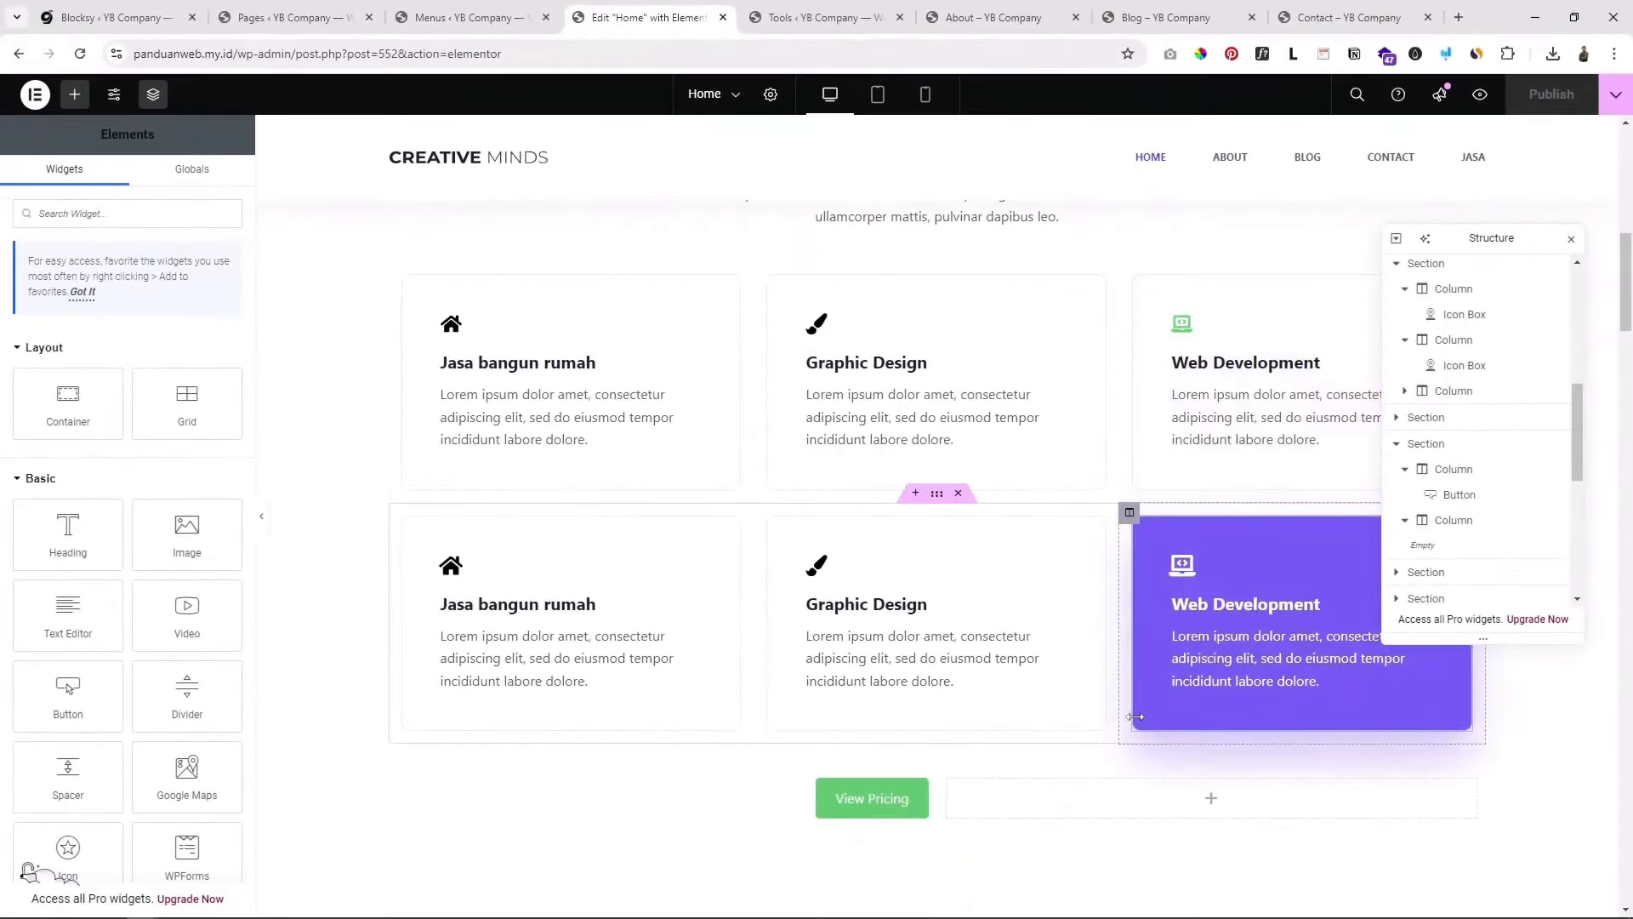
scroll(1072, 553, "down", 8)
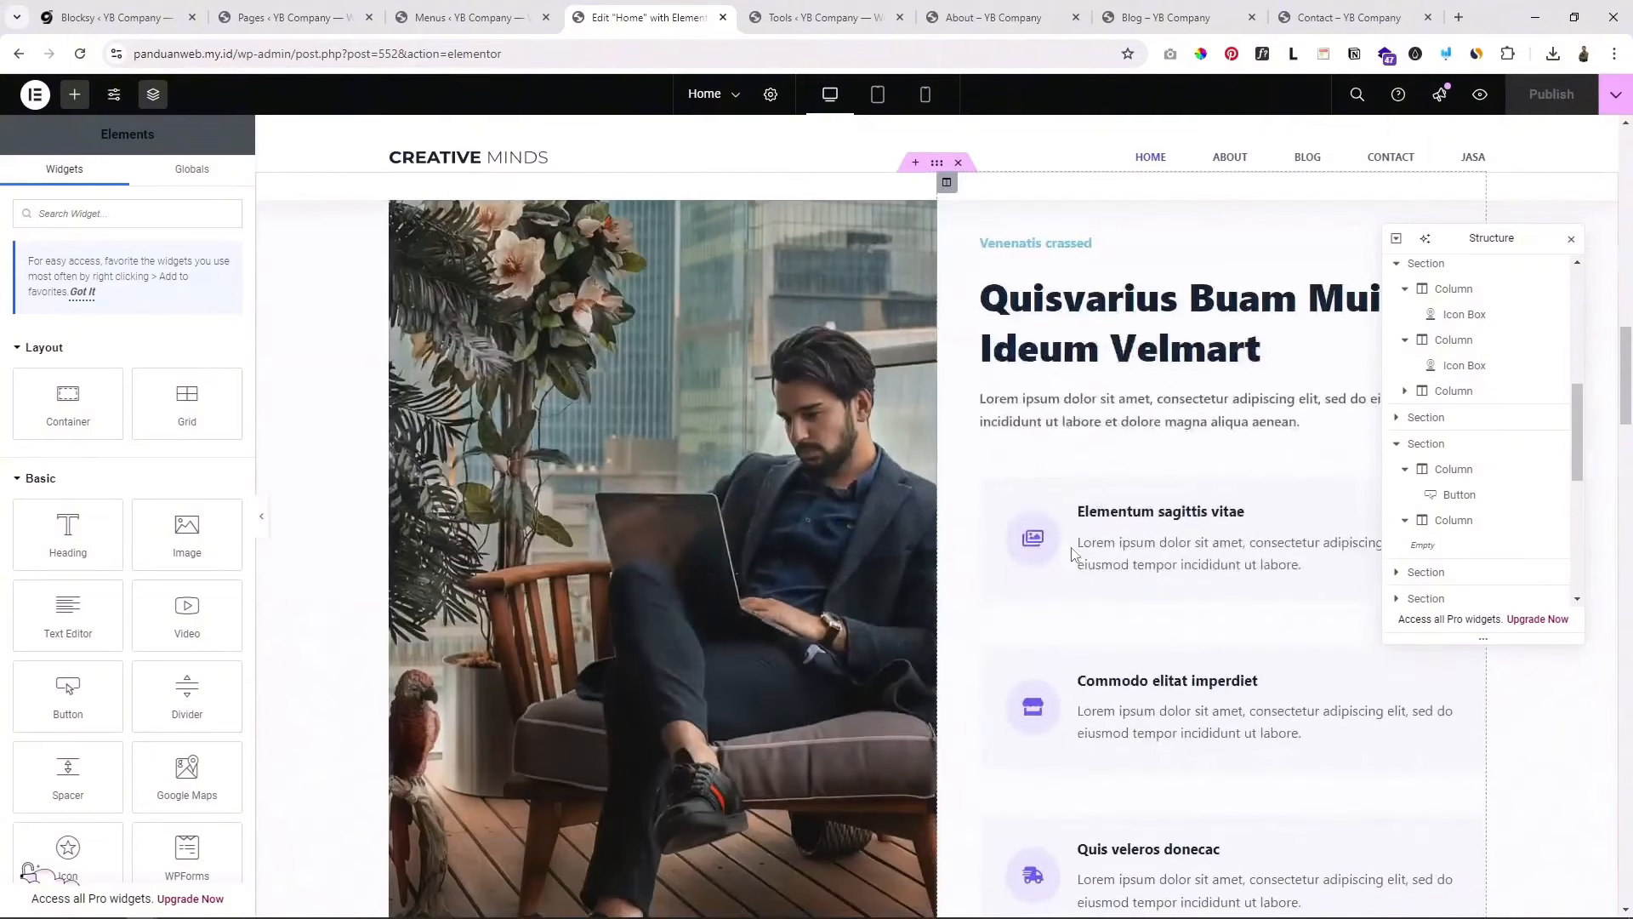
scroll(994, 458, "up", 1)
scroll(850, 564, "down", 8)
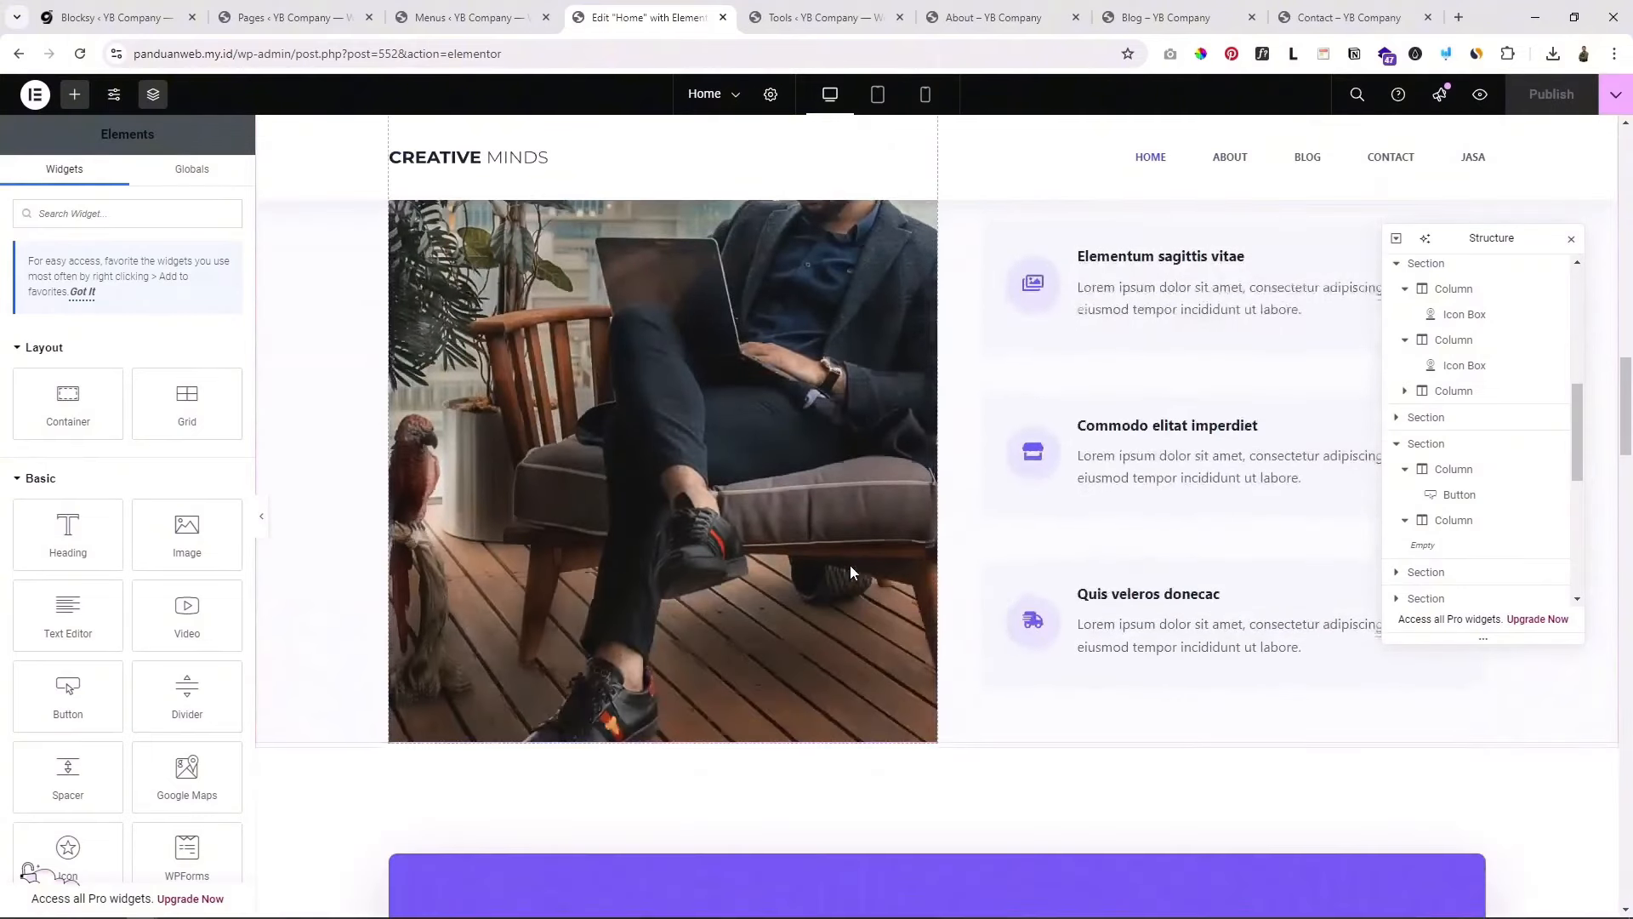
scroll(850, 565, "up", 6)
scroll(850, 566, "up", 3)
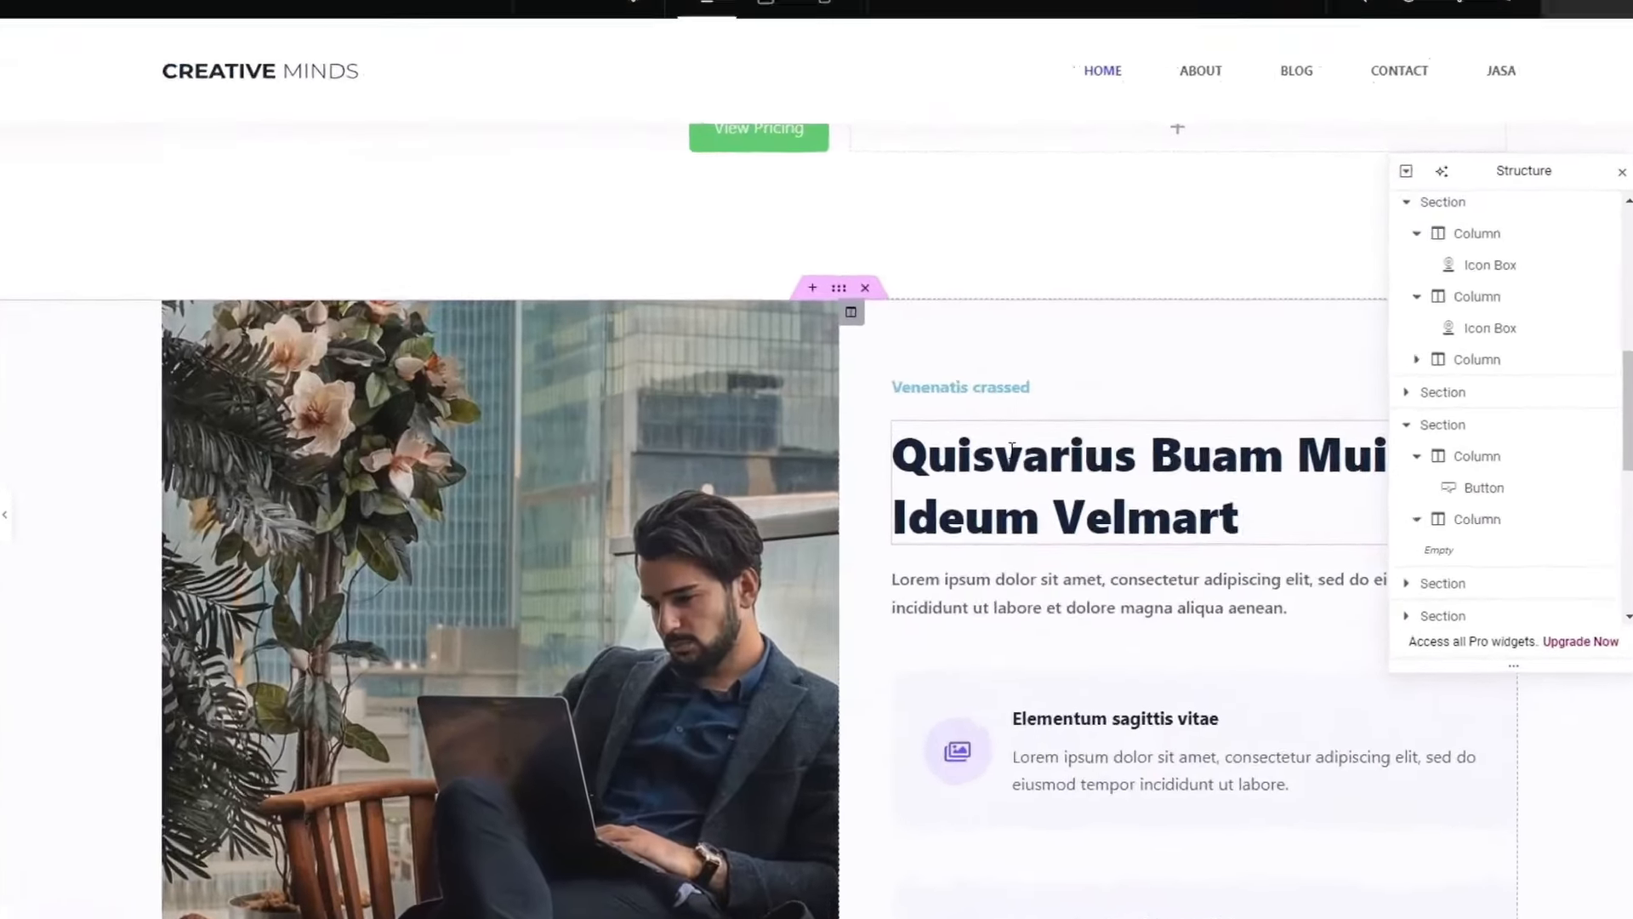
Step: Open the Quisvarius Buam heading and select its title text
left_click(1077, 476)
left_click_drag(162, 301, 19, 306)
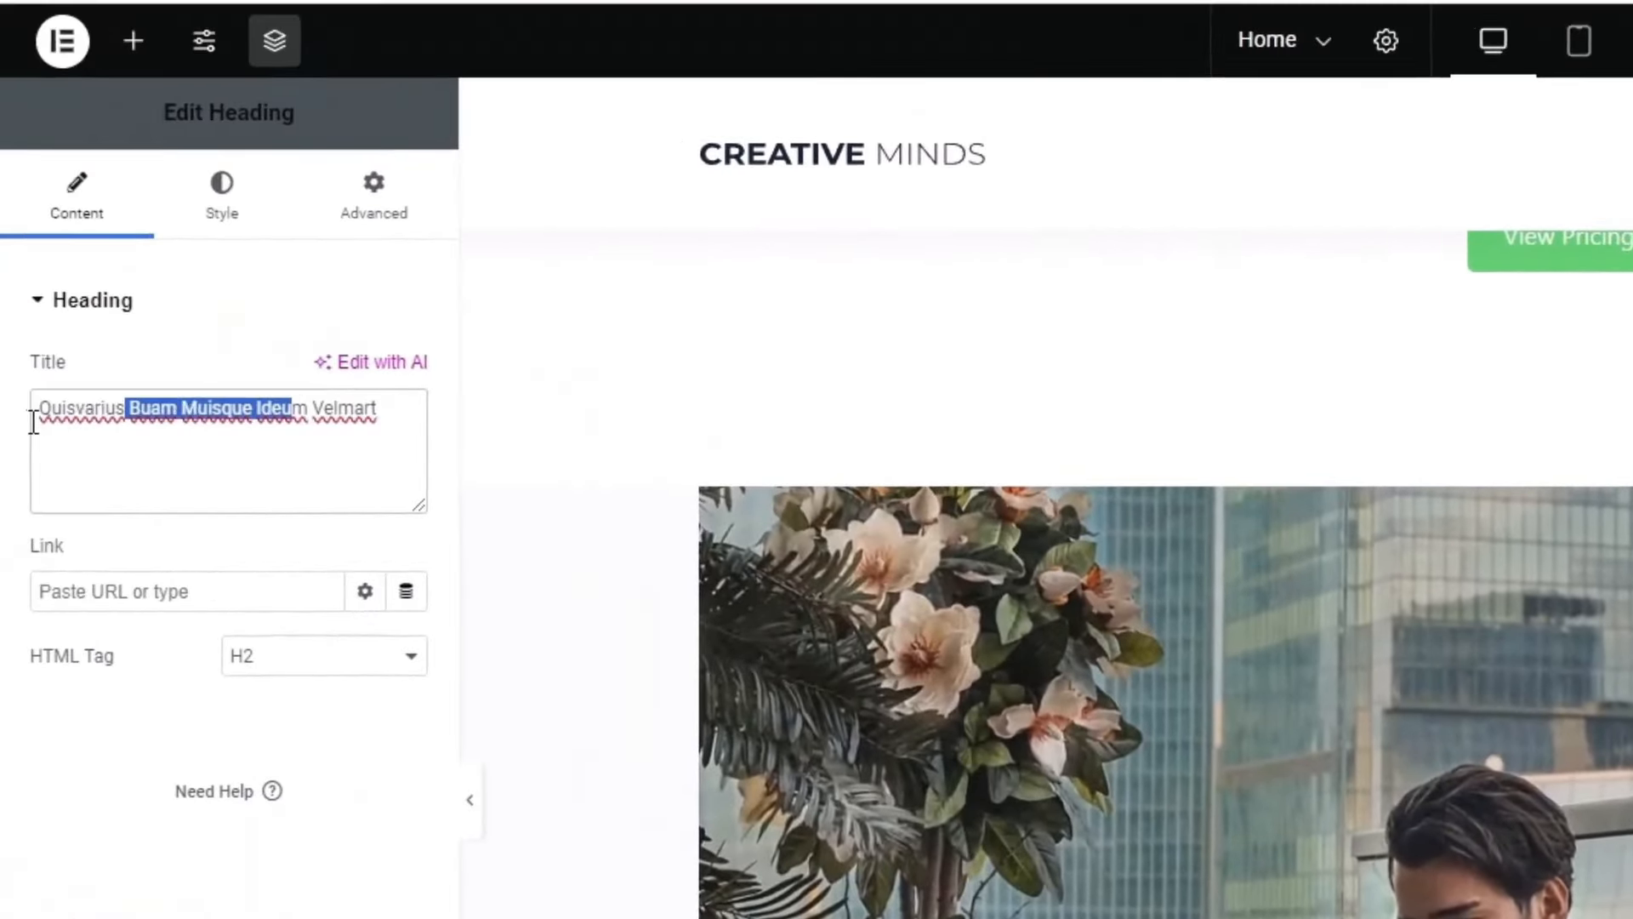
left_click_drag(32, 421, 4, 436)
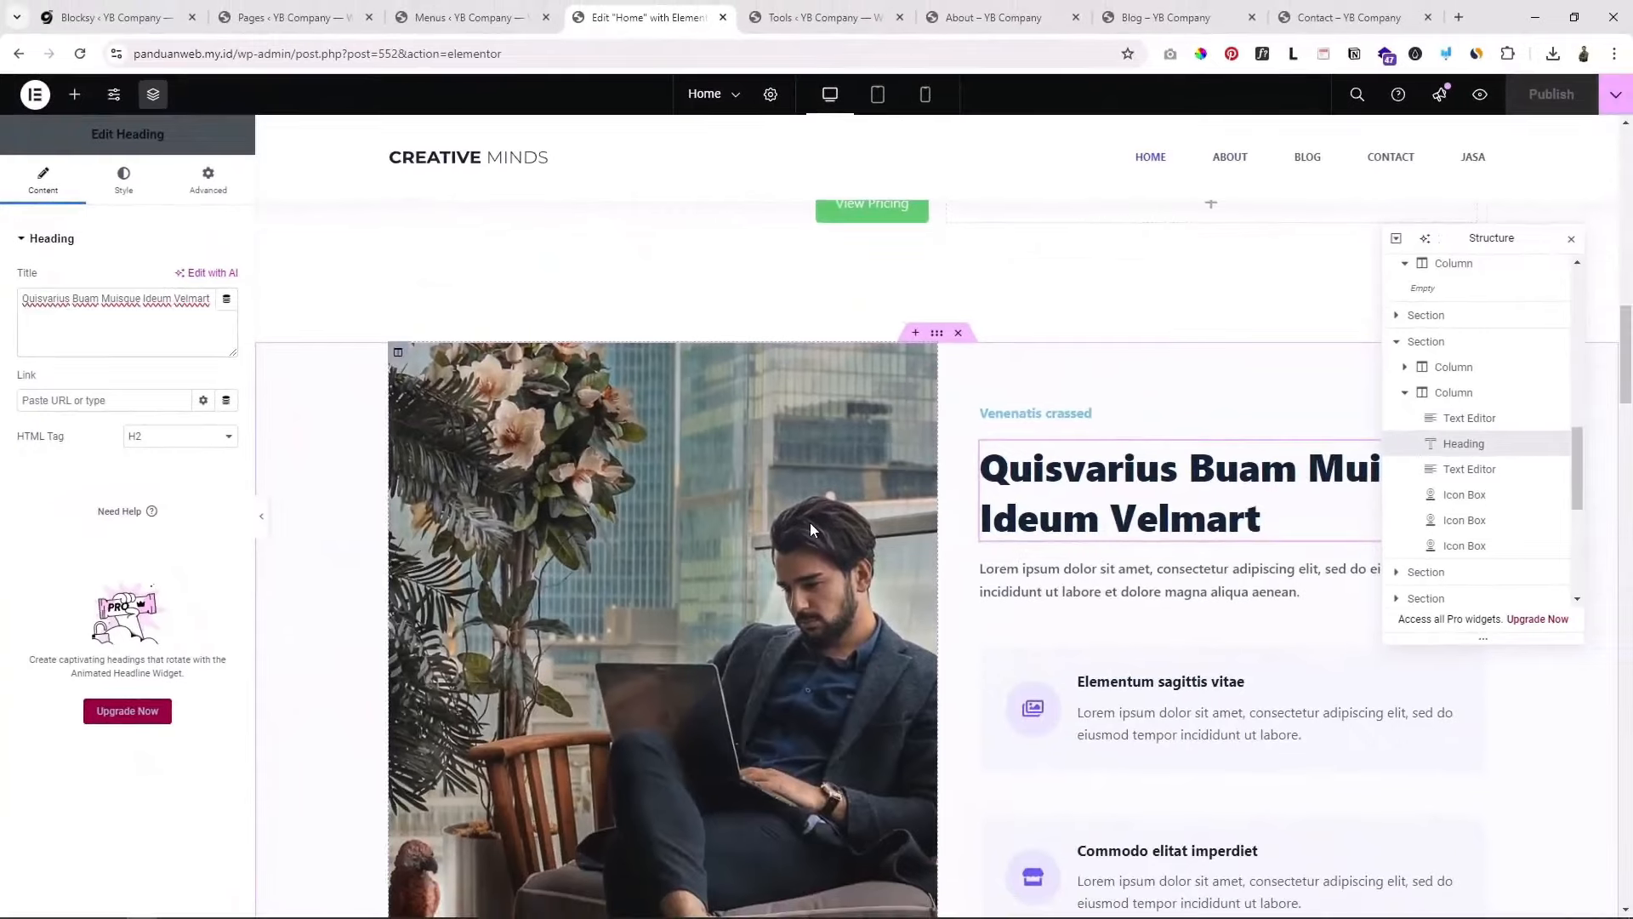
scroll(807, 539, "down", 3)
scroll(803, 536, "up", 3)
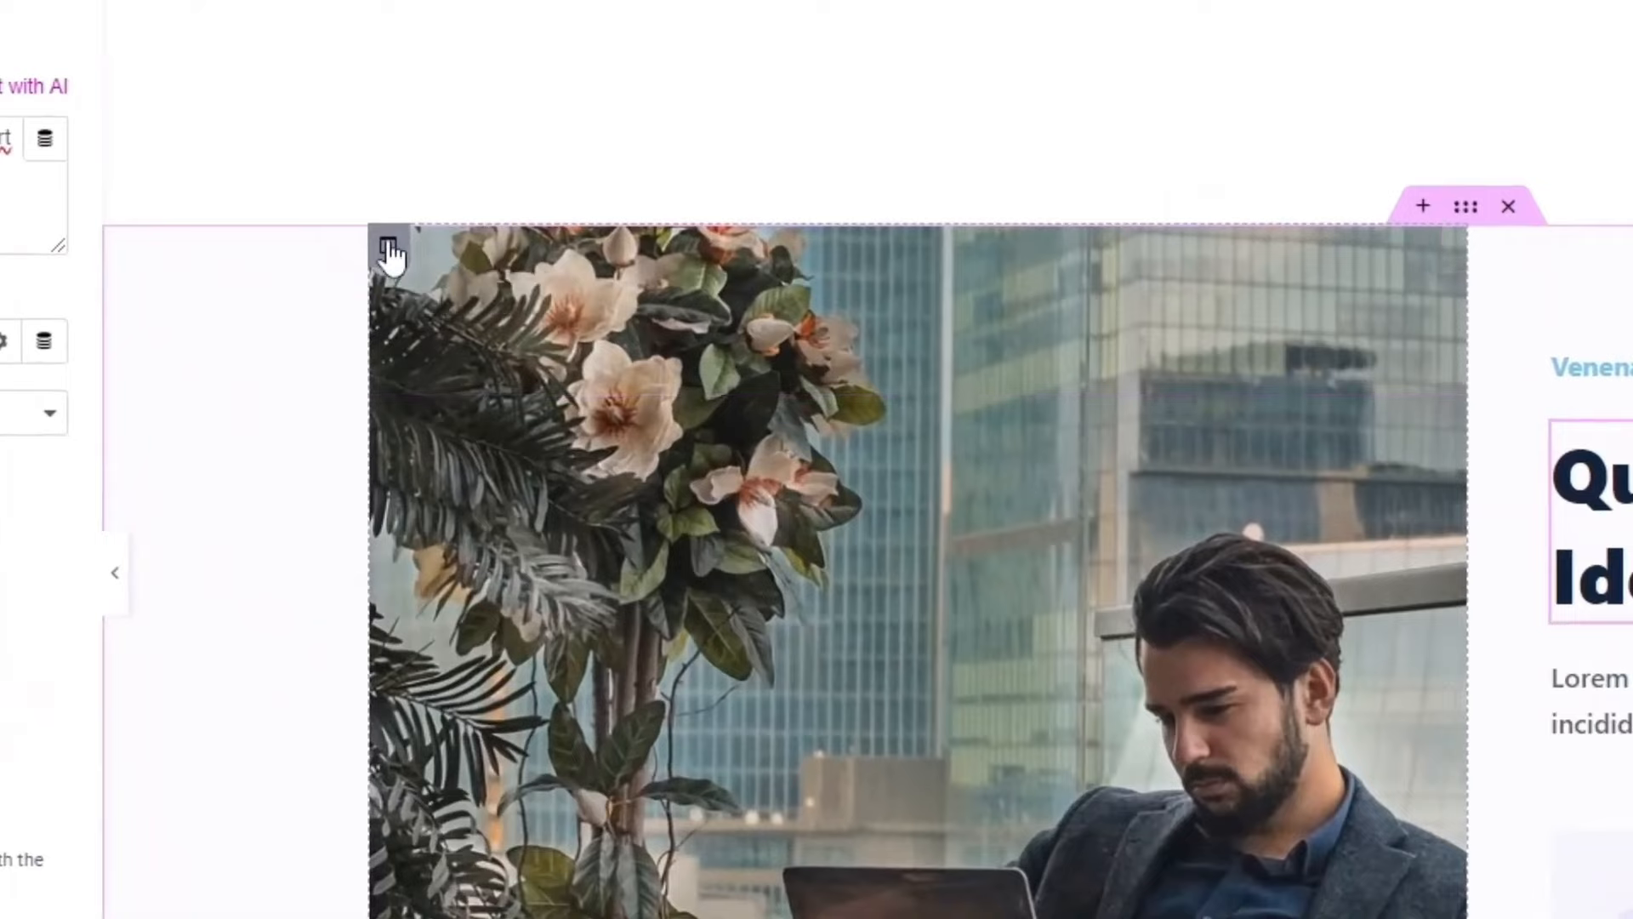
Step: Replace the image column's background with the smiling man's photo from the Media Library
left_click(389, 252)
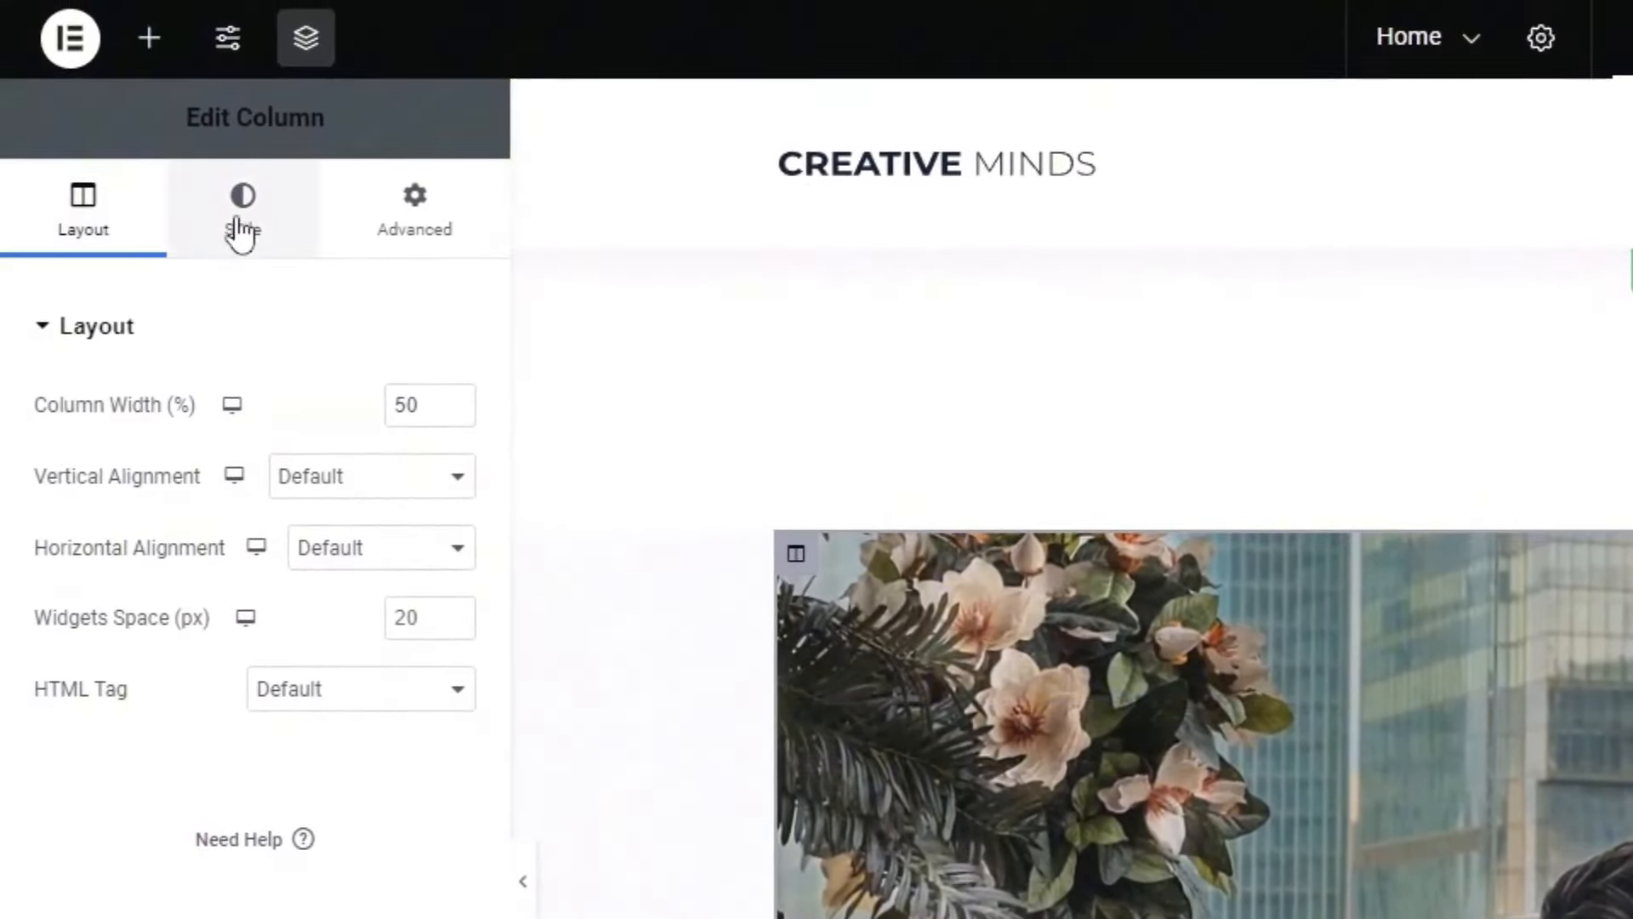
left_click(242, 231)
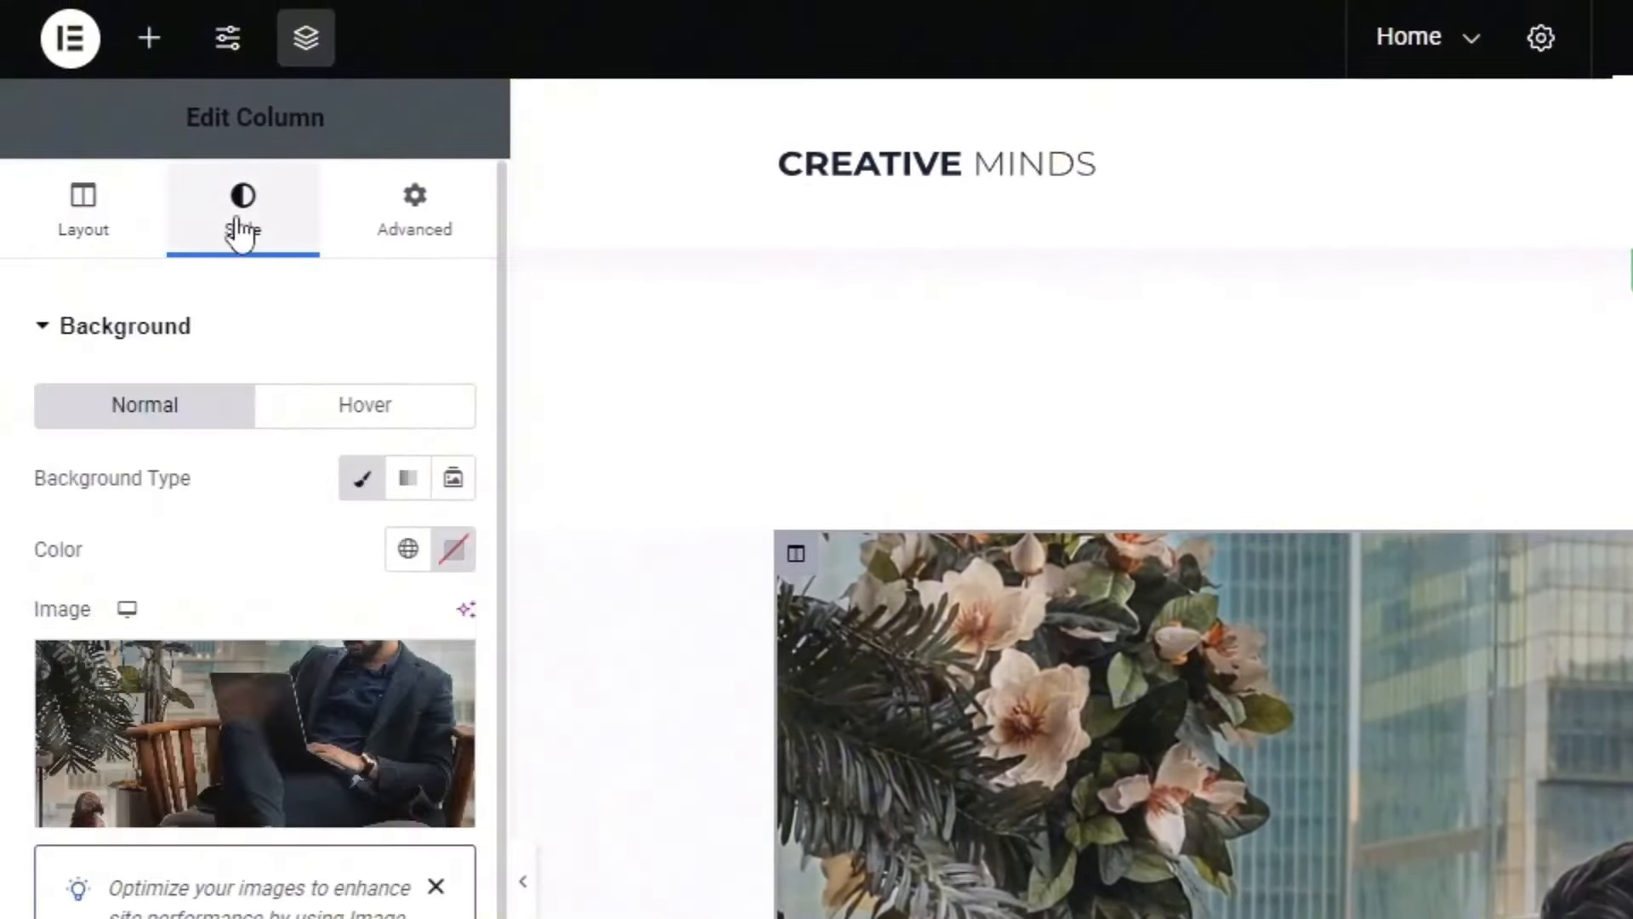
left_click(211, 699)
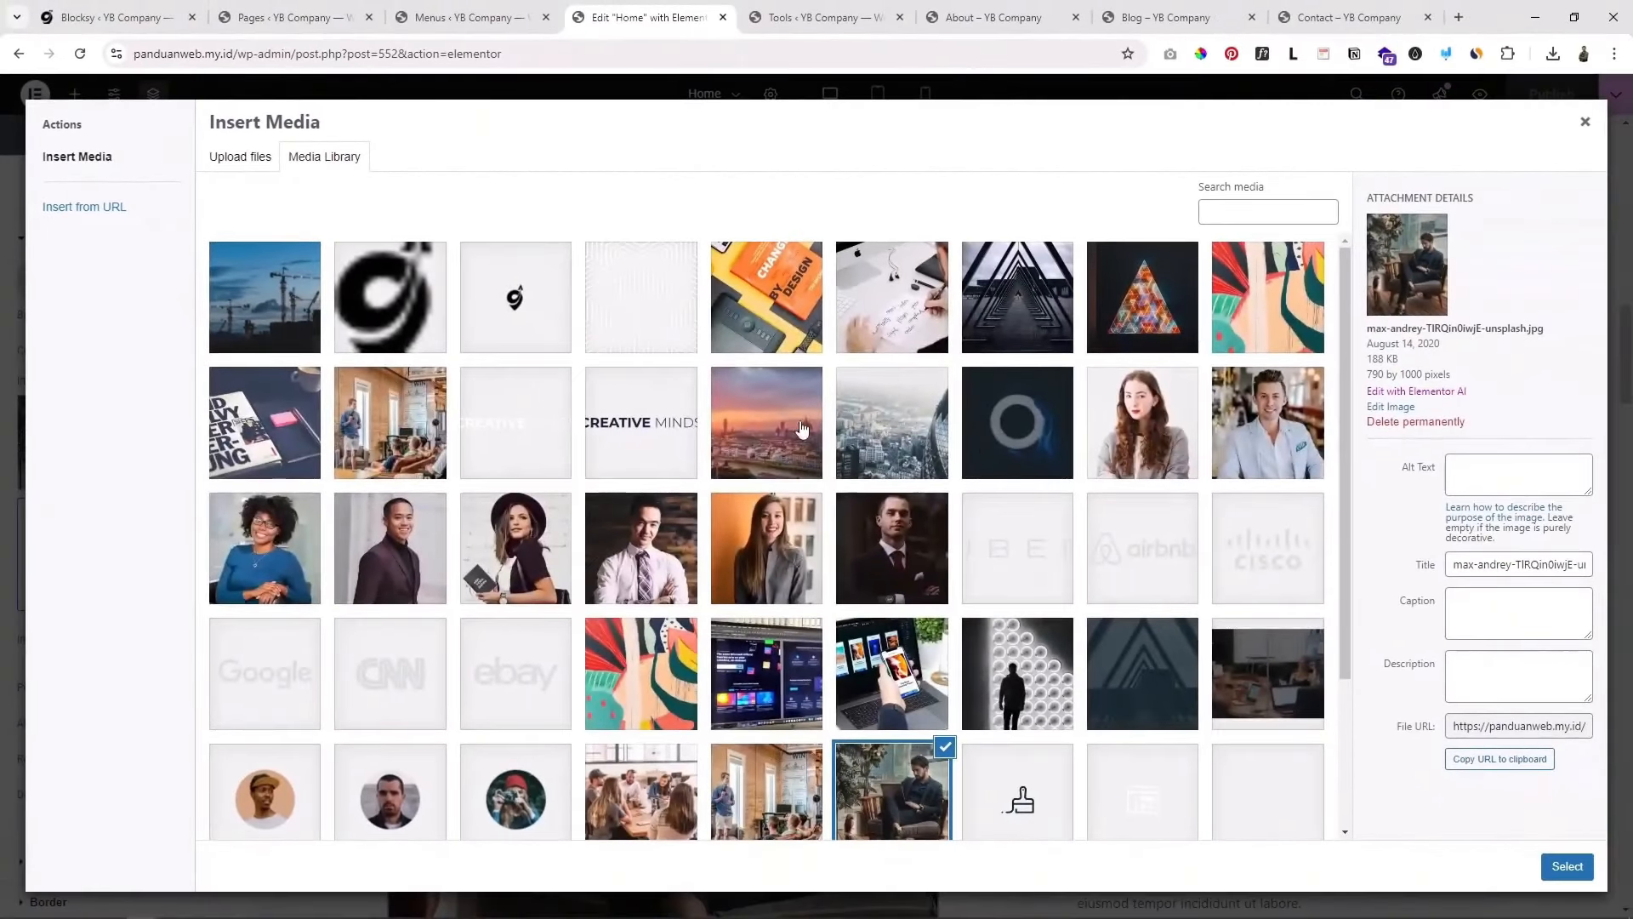
left_click(1268, 422)
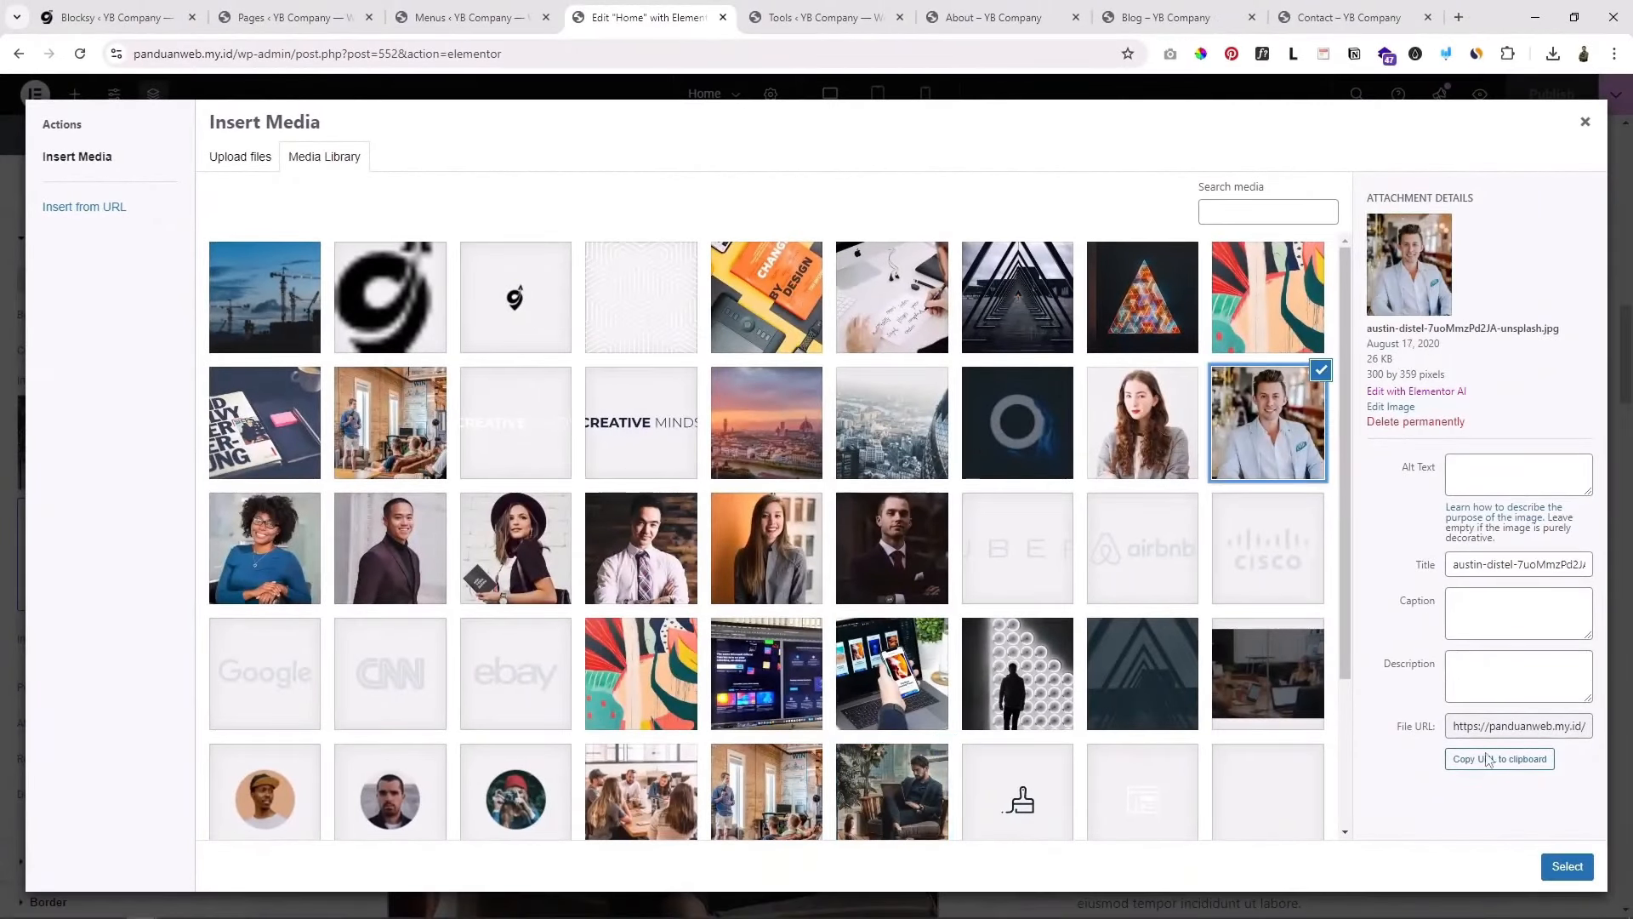
left_click(1567, 866)
scroll(840, 473, "down", 4)
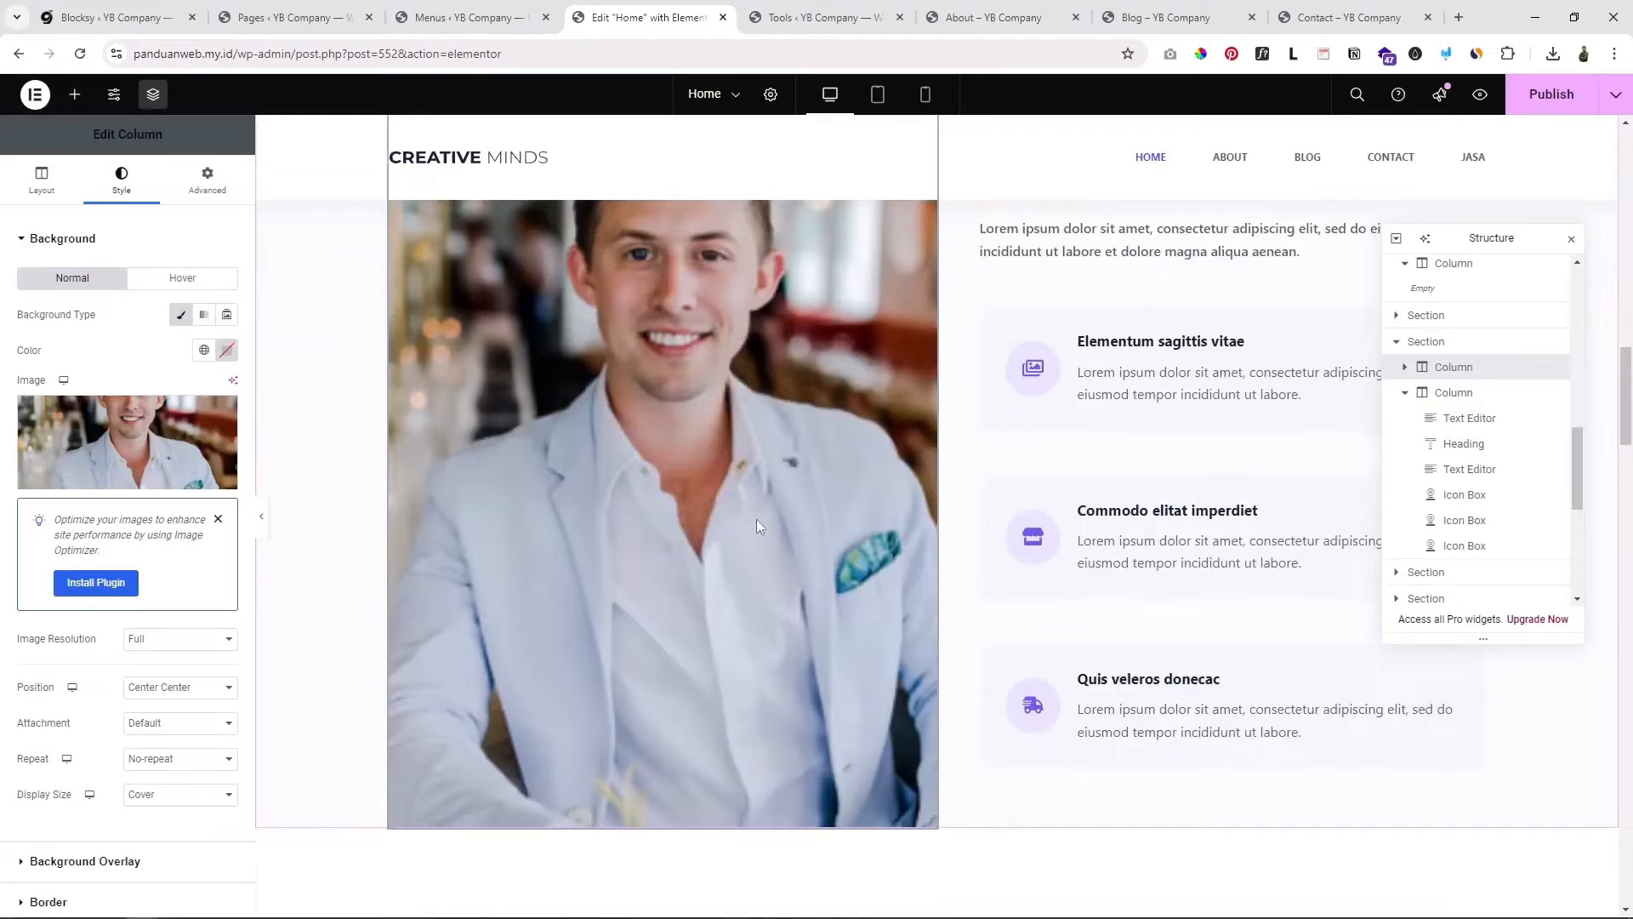
scroll(757, 520, "up", 3)
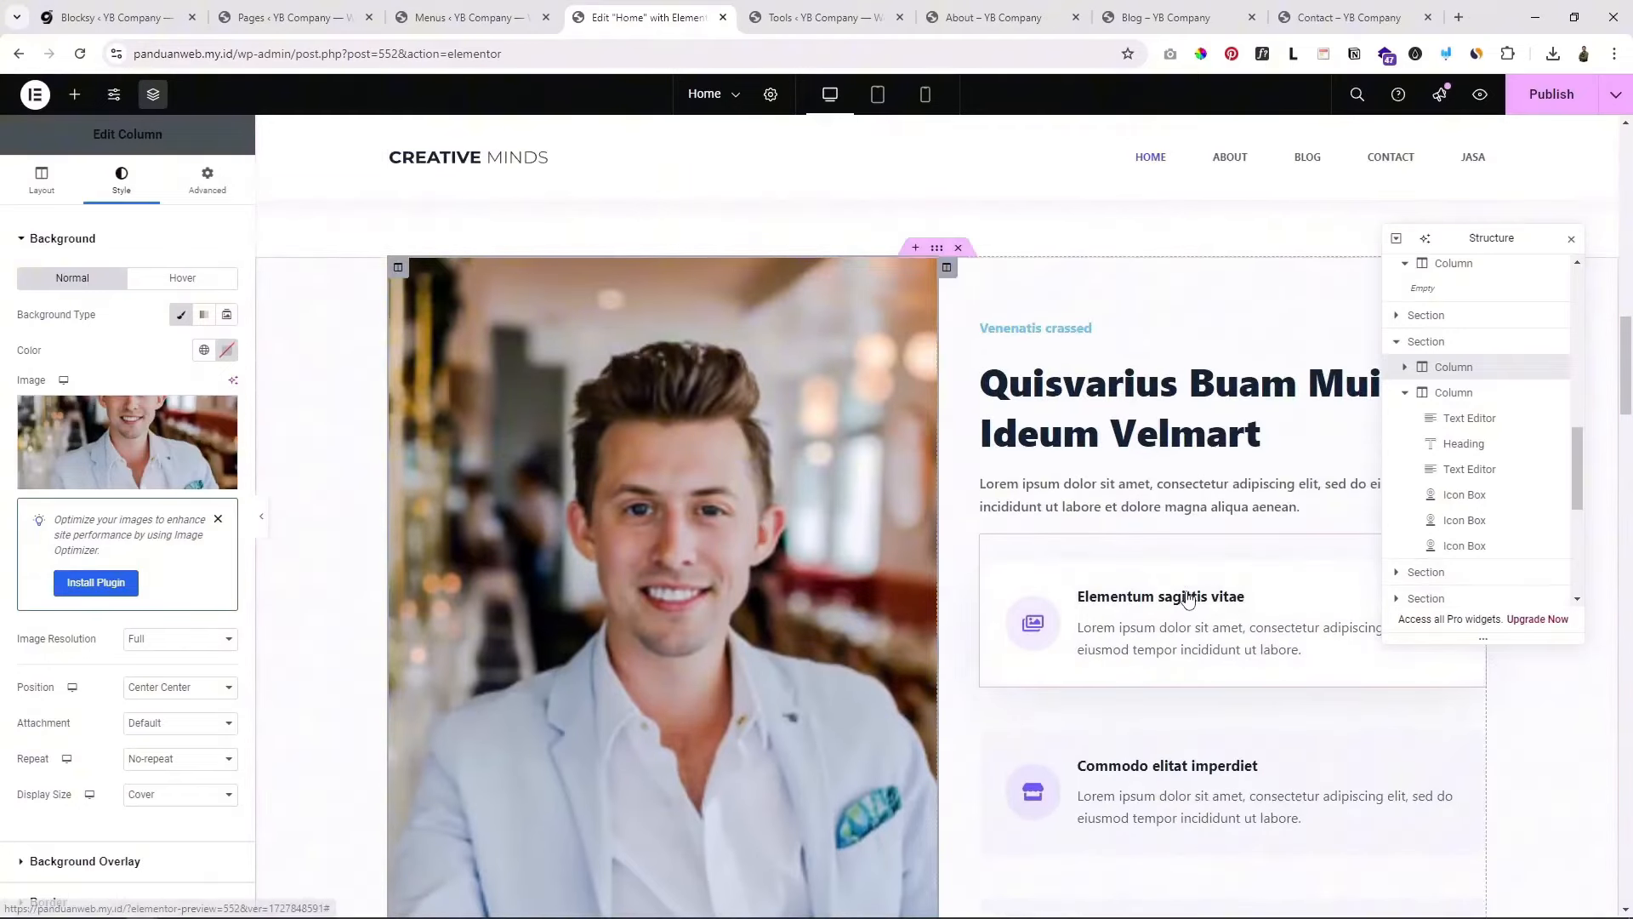
Step: Open the Elementum sagittis vitae box's settings and close the structure navigator
left_click(1220, 608)
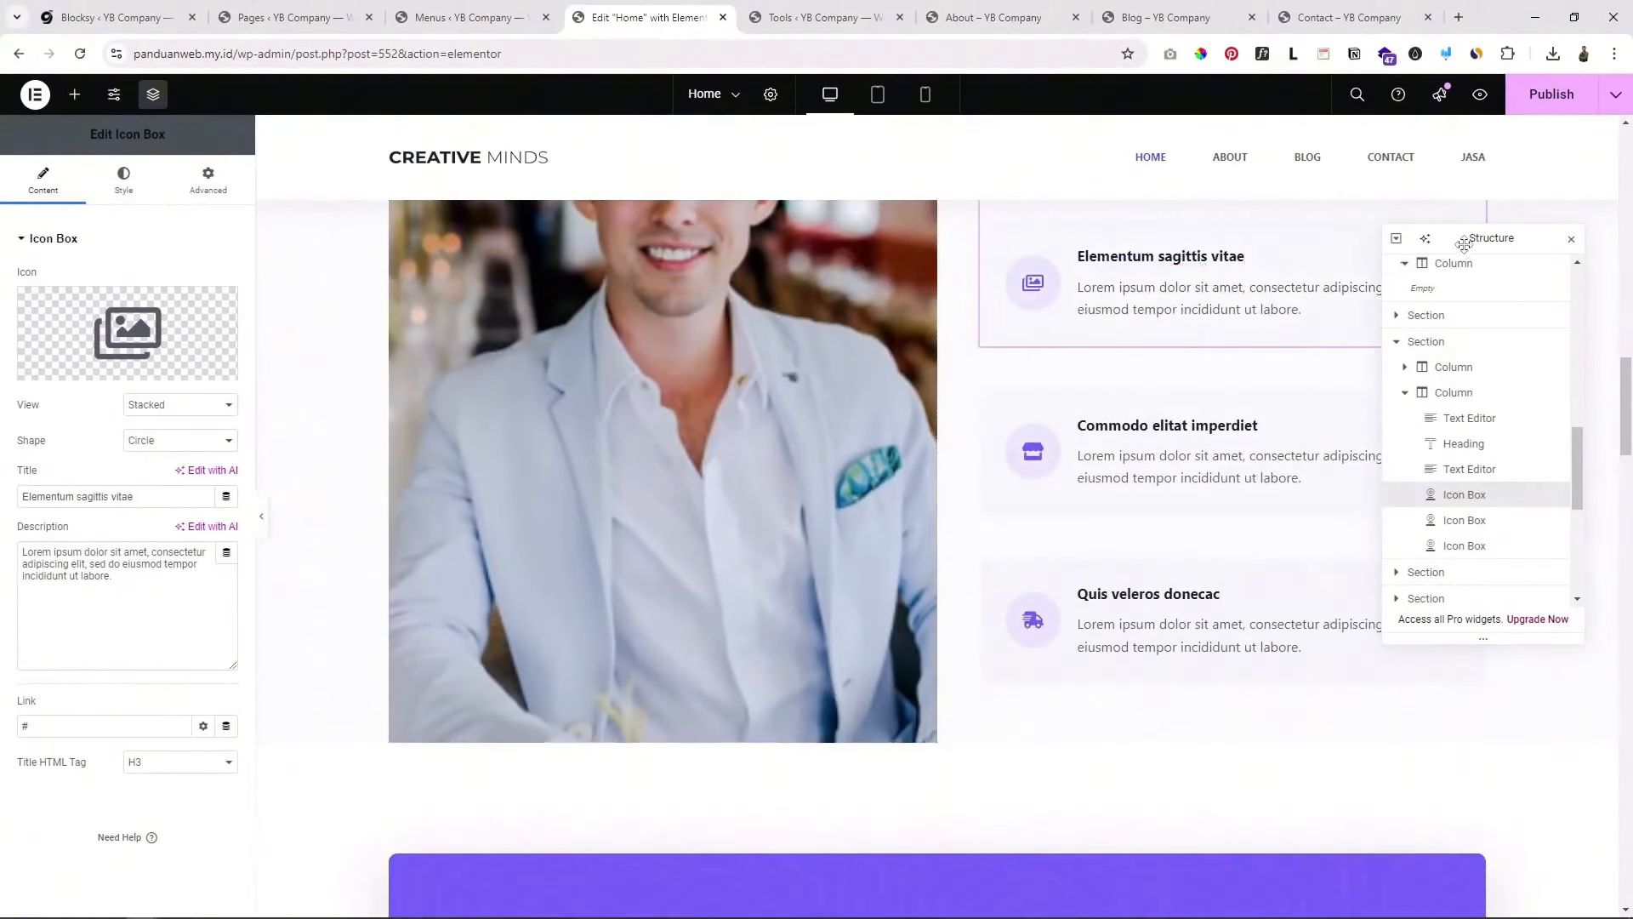
left_click_drag(1463, 244, 984, 260)
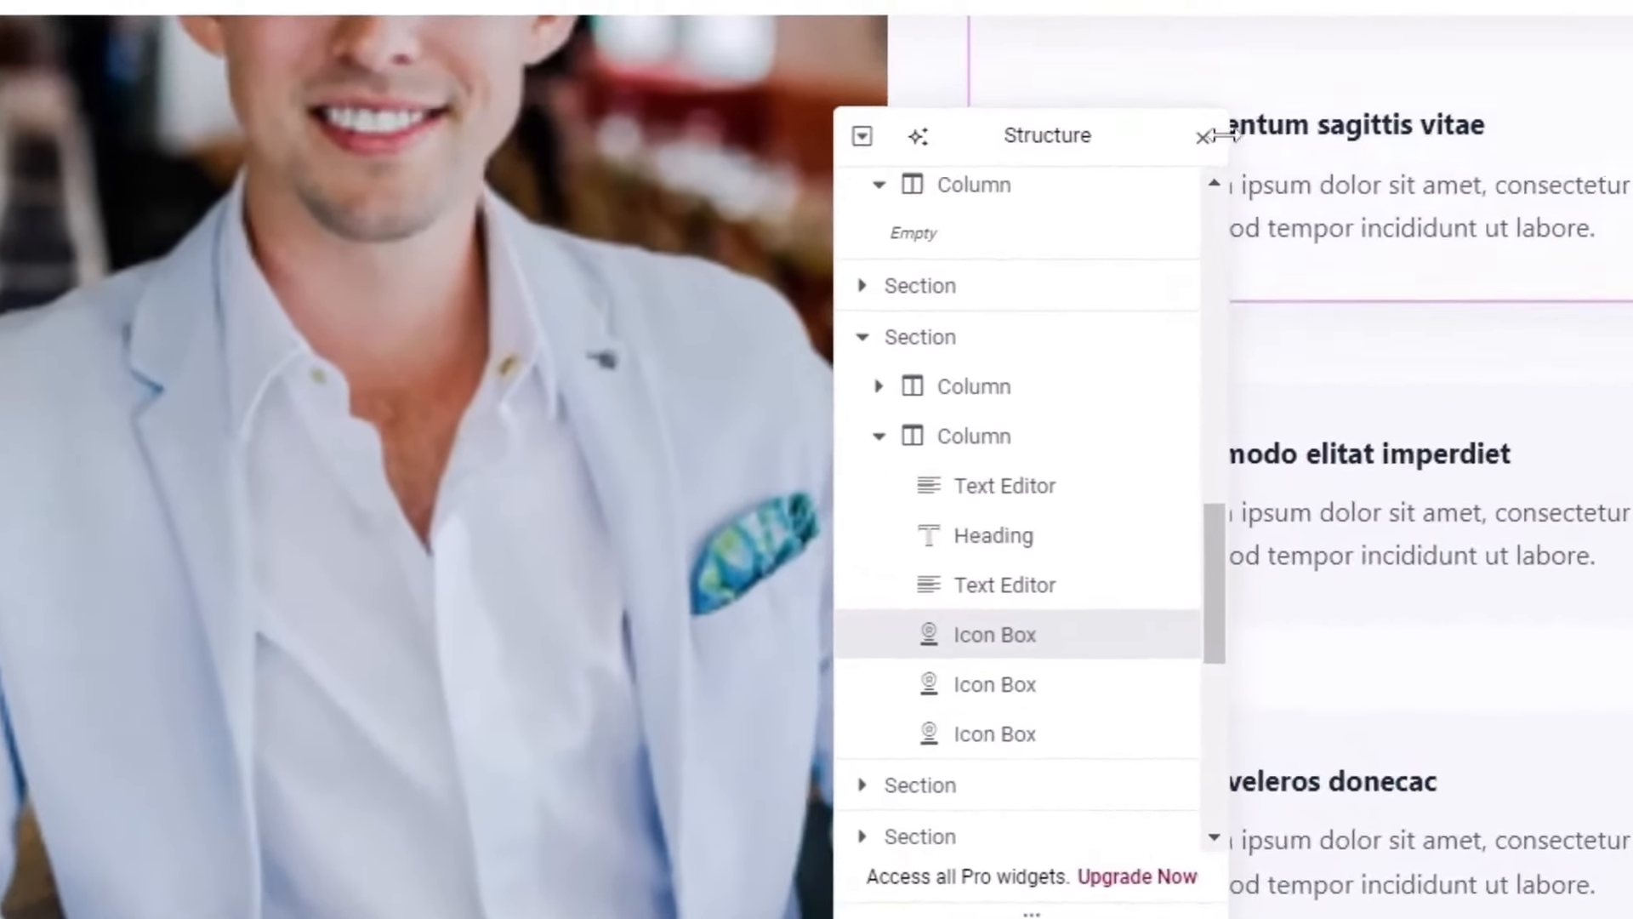
left_click(1204, 136)
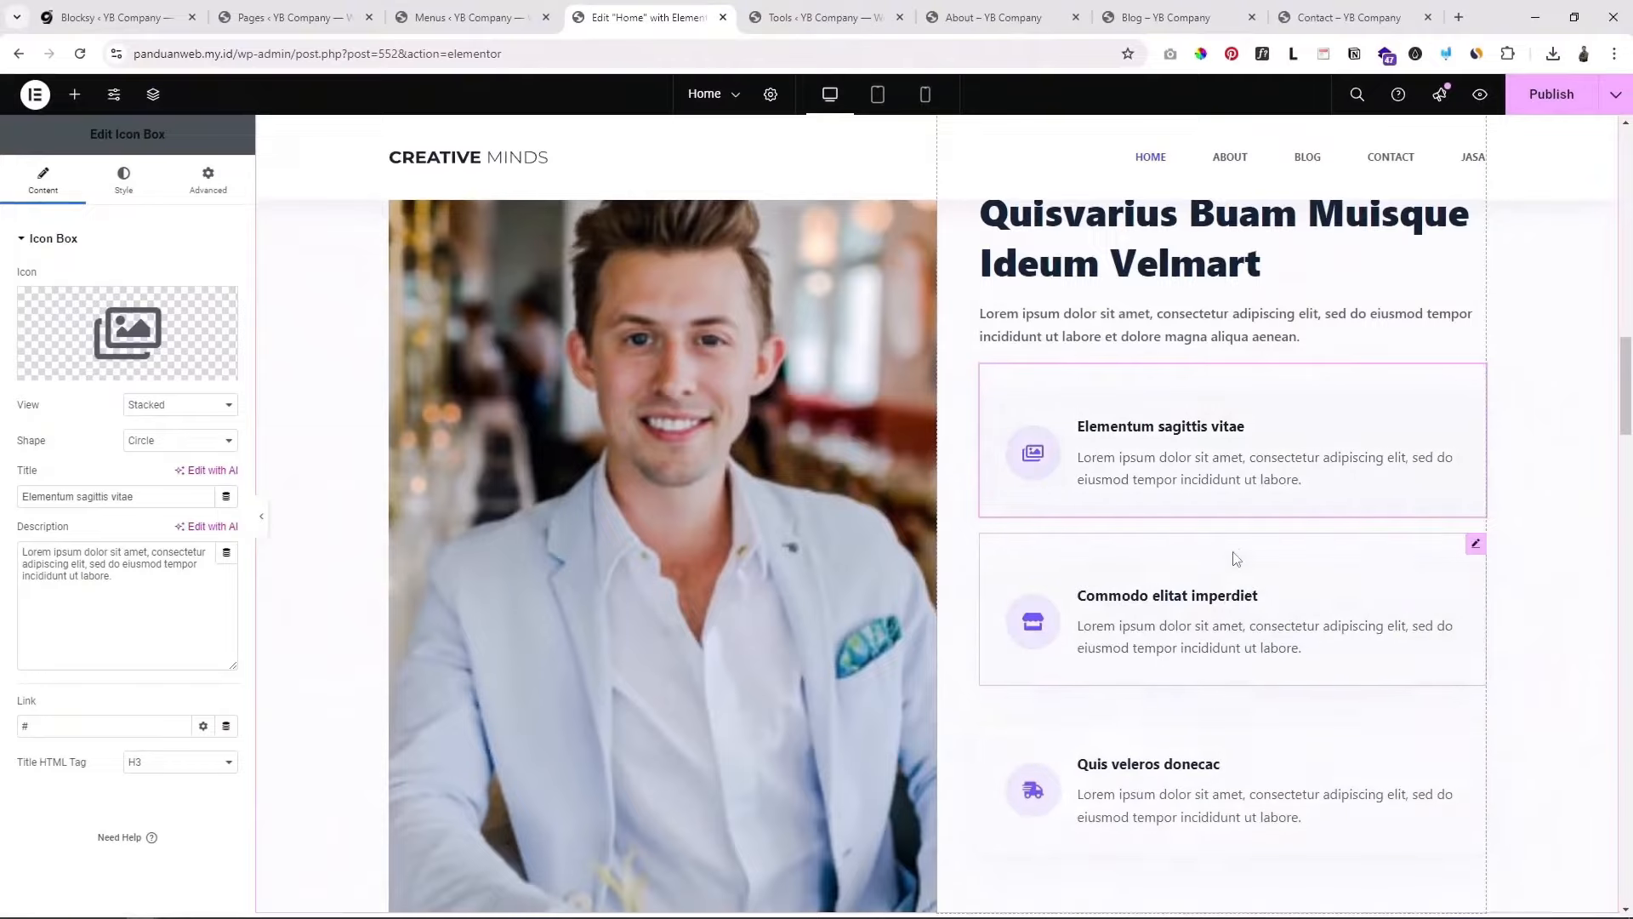
Step: Duplicate the 'Quis veleros donecac' icon box
scroll(1259, 729, "down", 1)
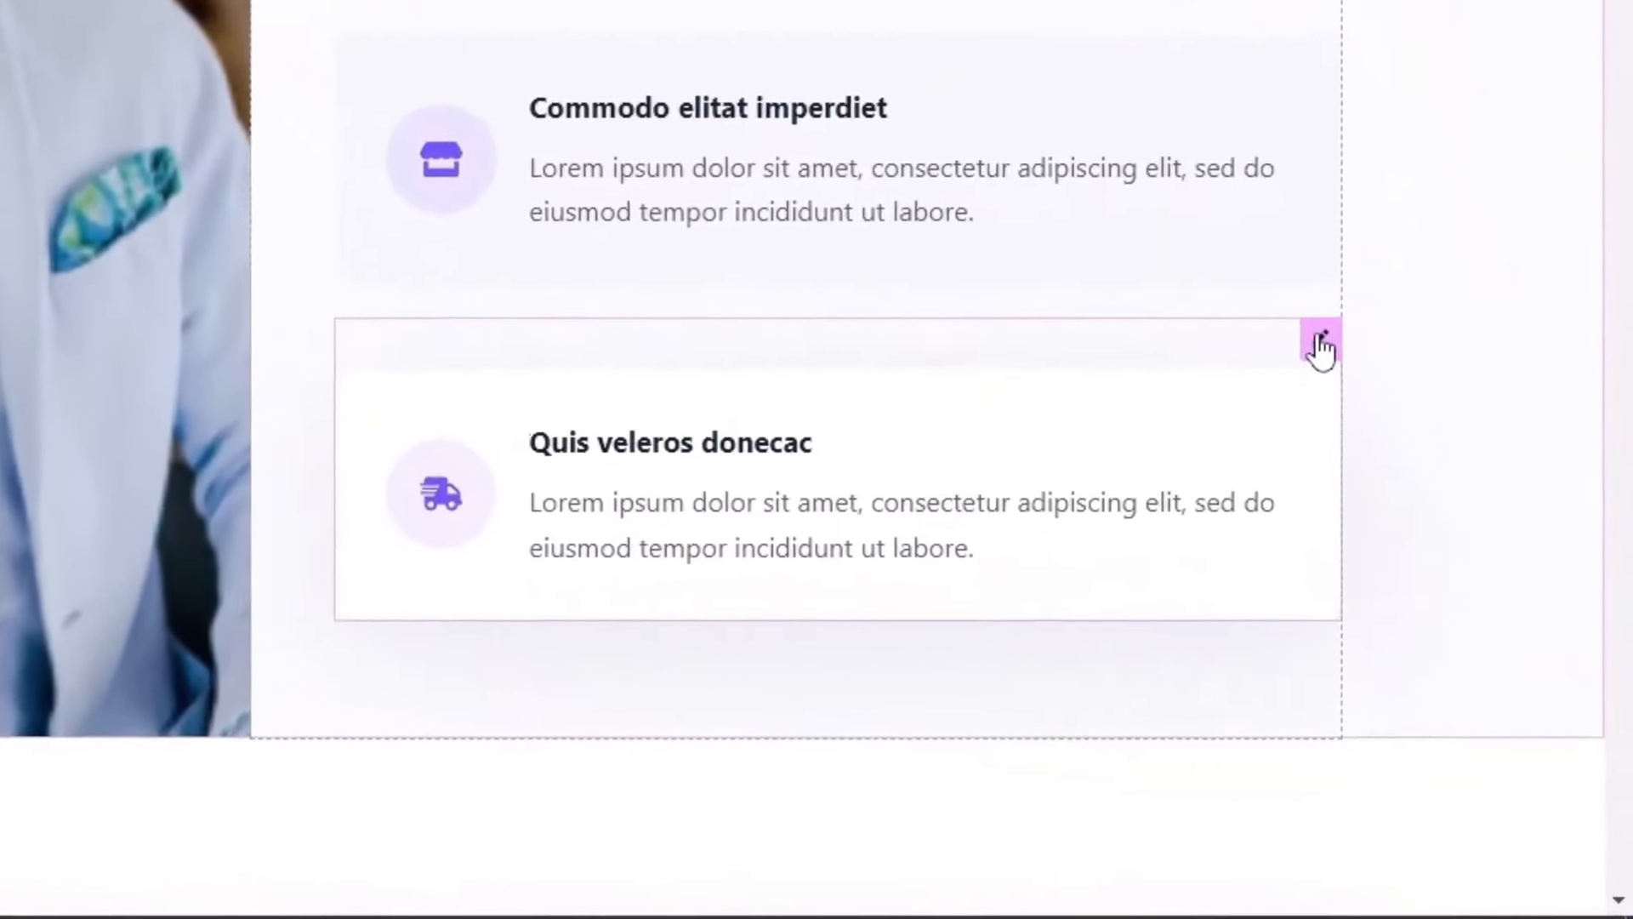
right_click(1475, 630)
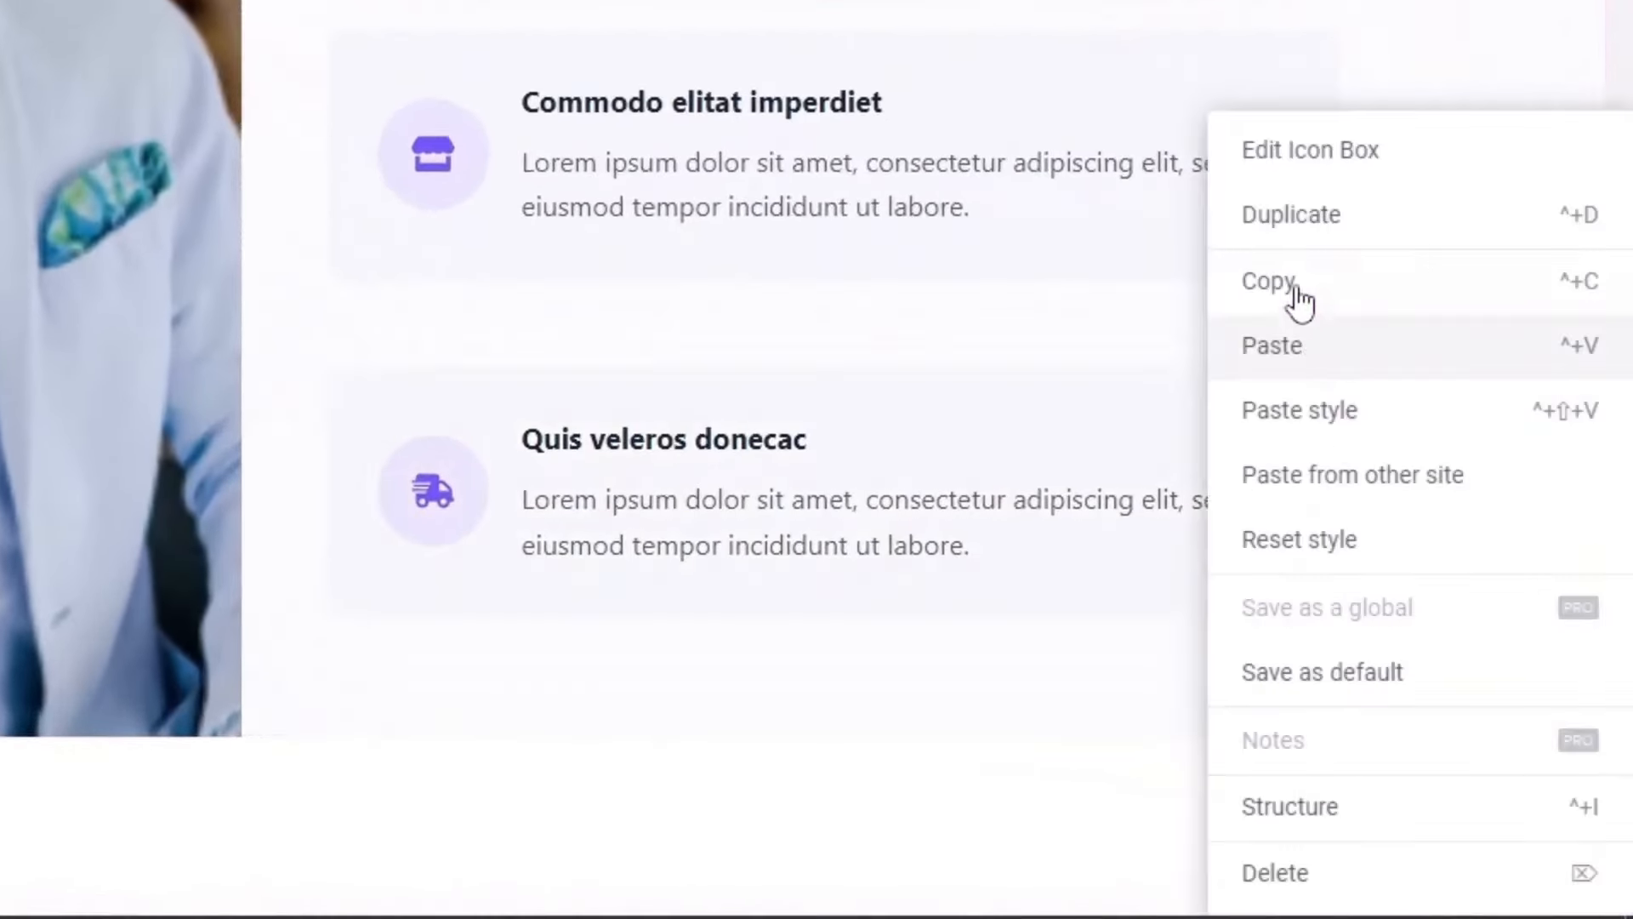
left_click(1246, 223)
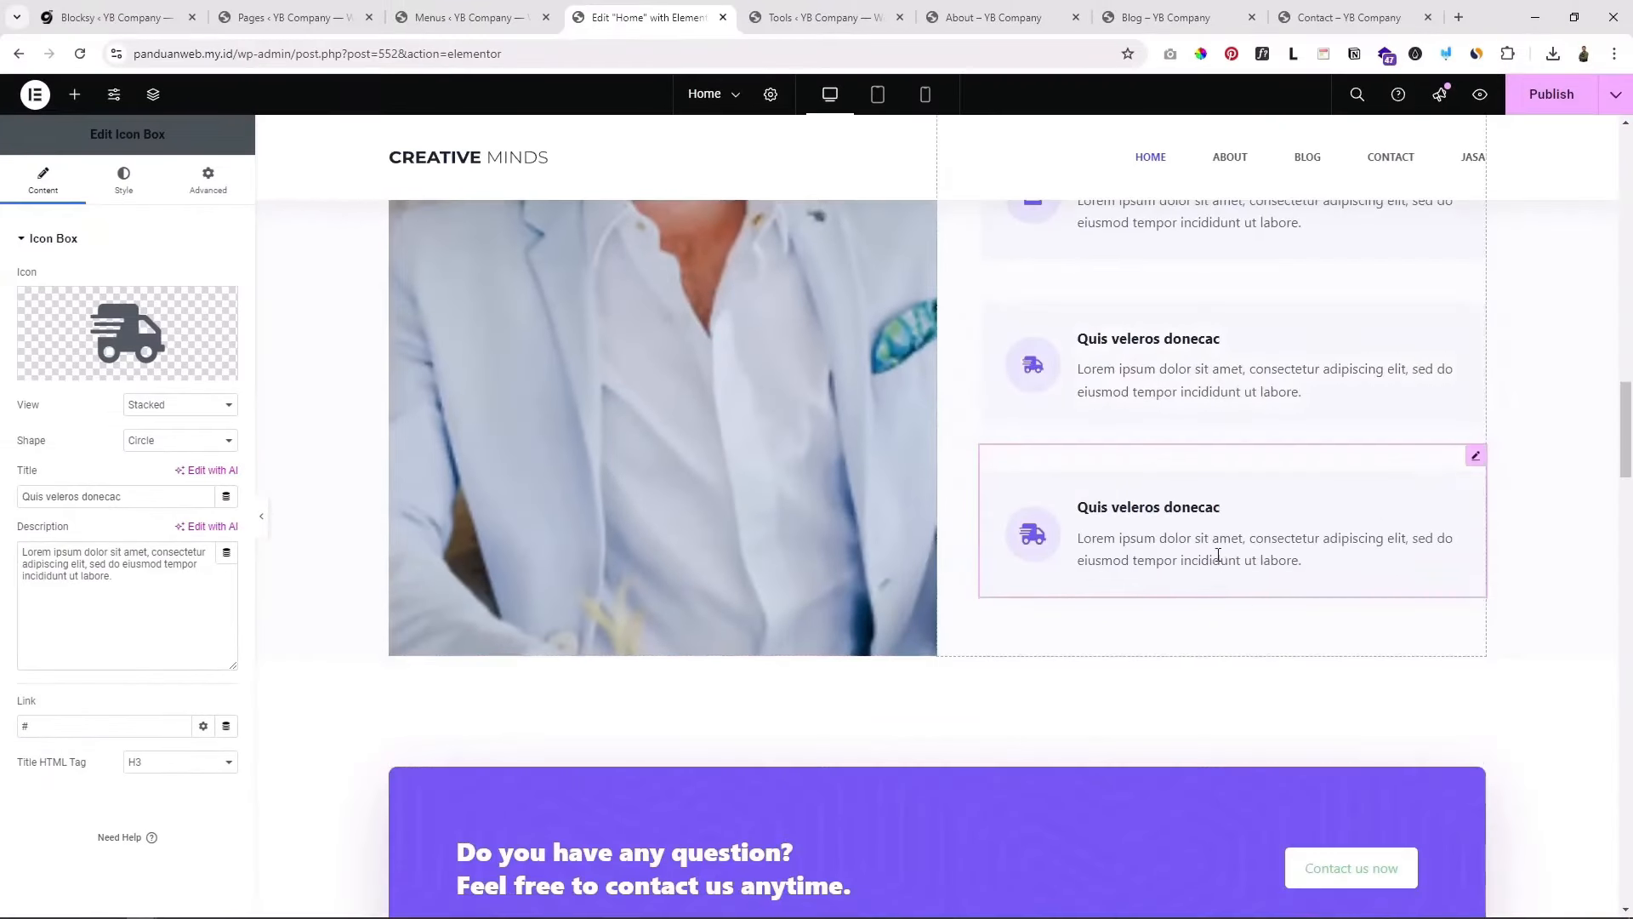
scroll(1218, 555, "up", 3)
scroll(1225, 681, "up", 3)
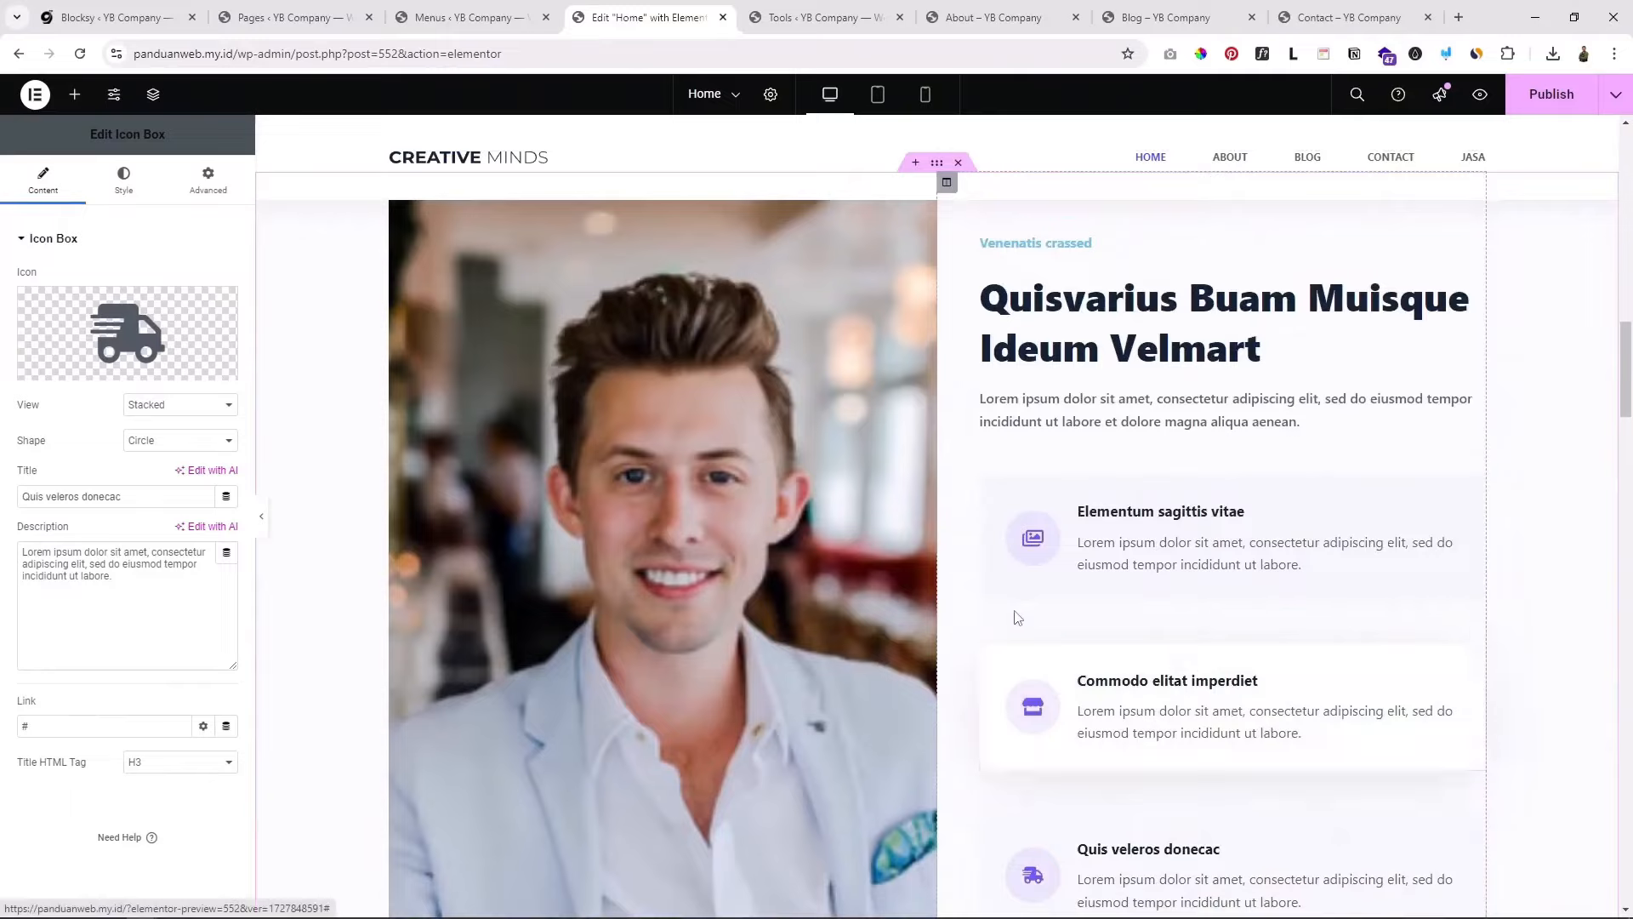
scroll(1085, 571, "down", 9)
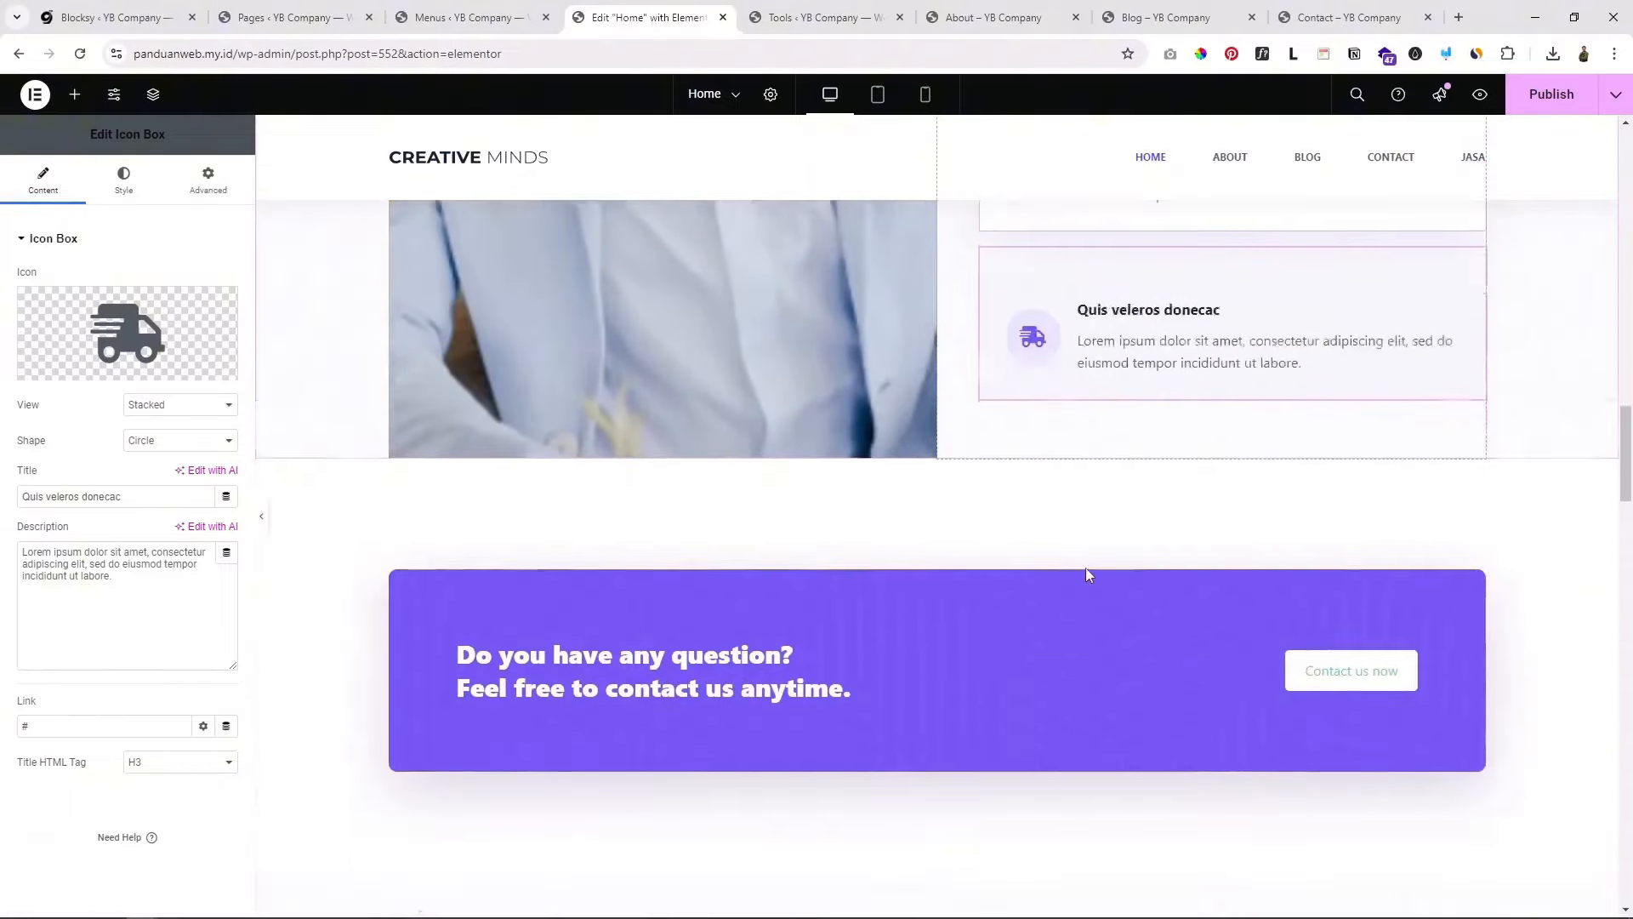
scroll(1086, 569, "down", 2)
scroll(773, 565, "down", 3)
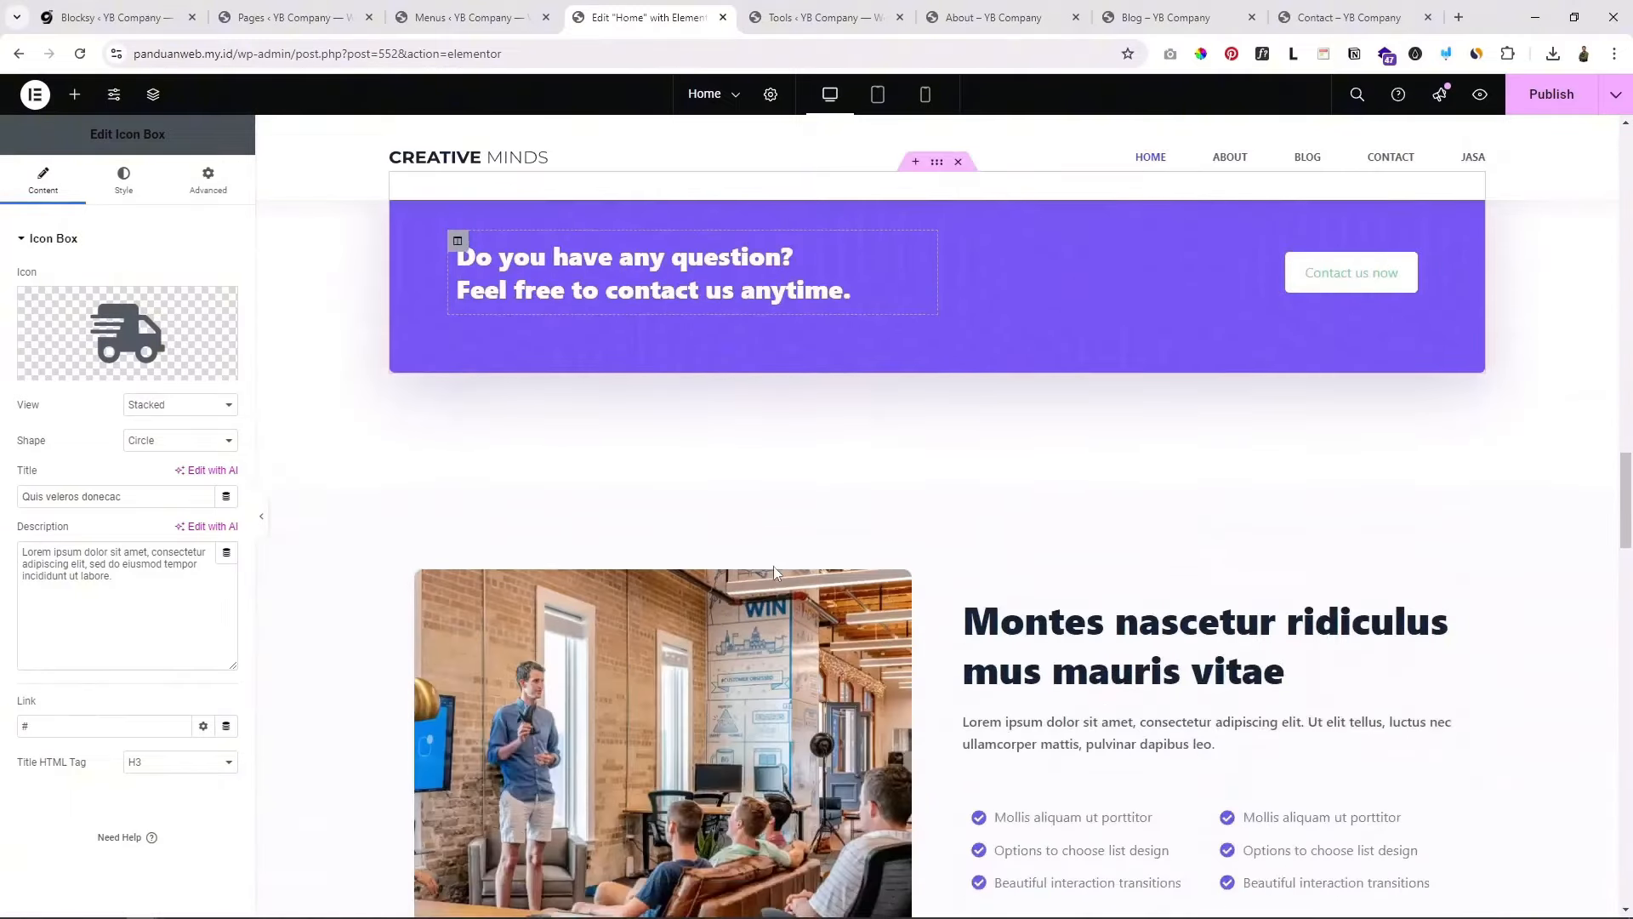
Step: Select the contact banner heading's text, then open the Contact us now button settings
scroll(776, 563, "up", 3)
left_click(779, 559)
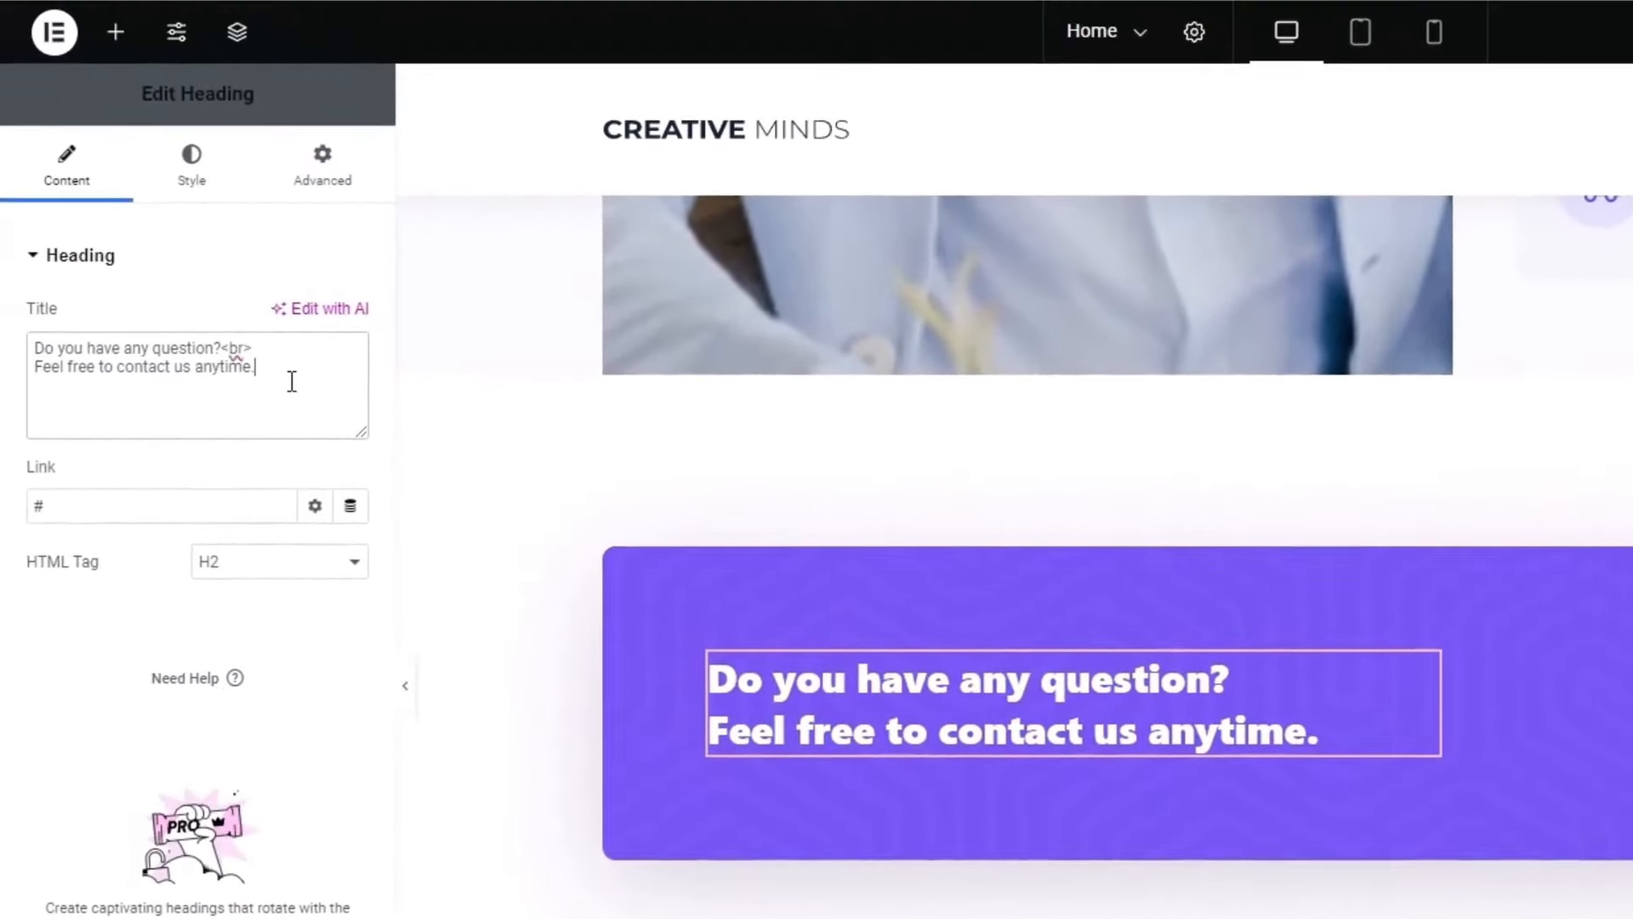
left_click_drag(257, 367, 28, 339)
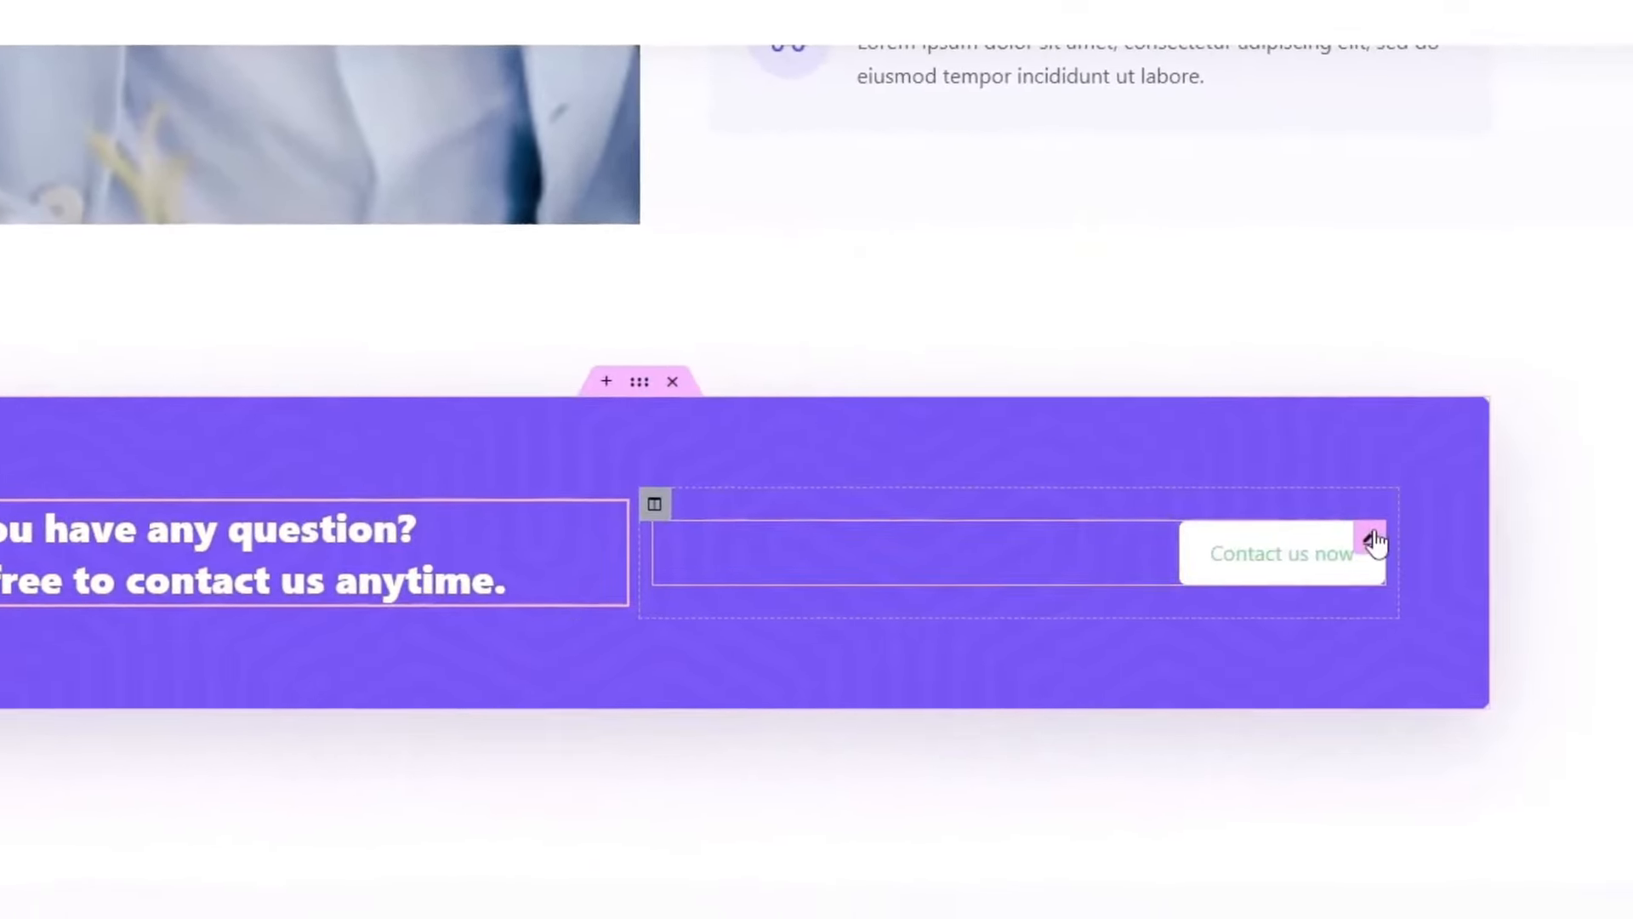
left_click(1372, 541)
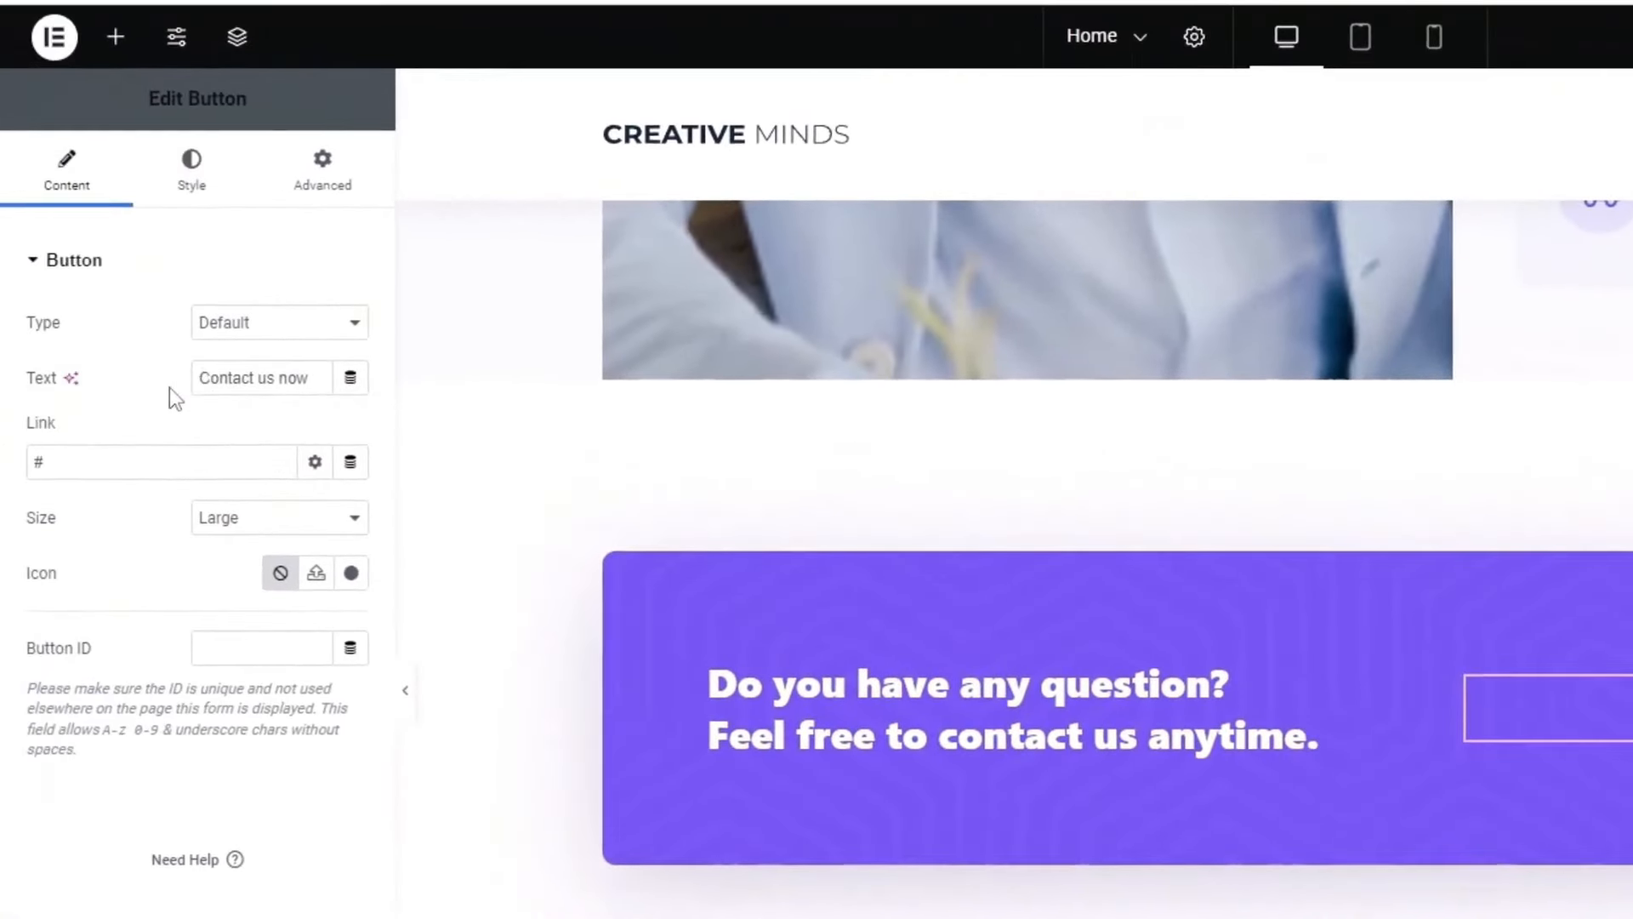
Step: Inspect the Montes nascetur ridiculus heading and the office photo's settings
scroll(1080, 803, "down", 5)
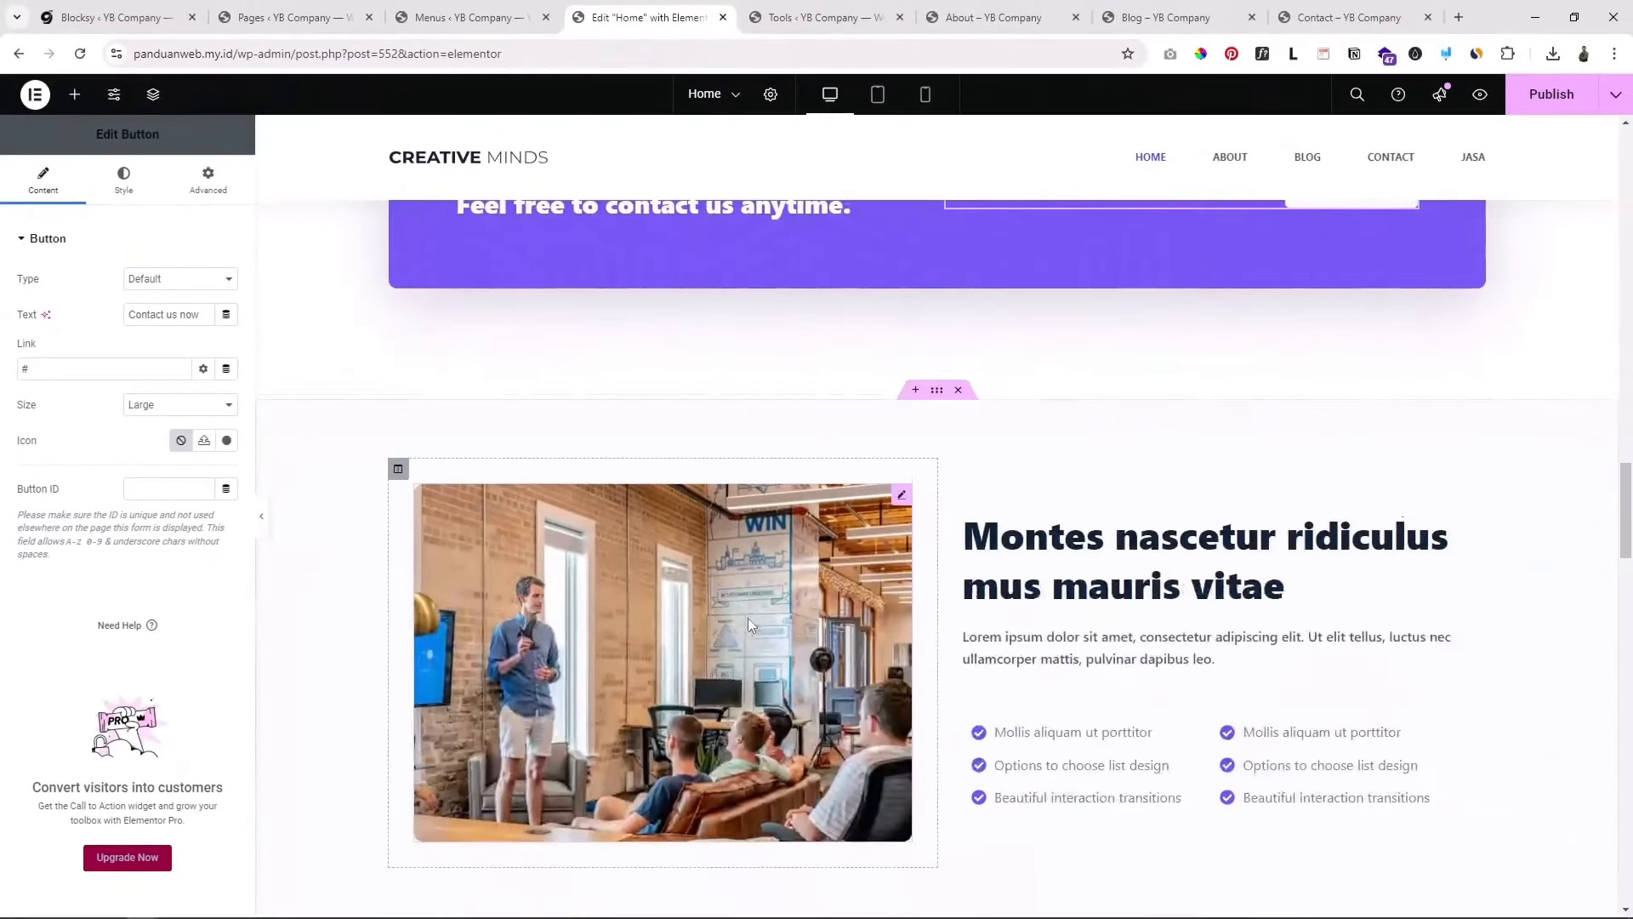
scroll(748, 617, "down", 3)
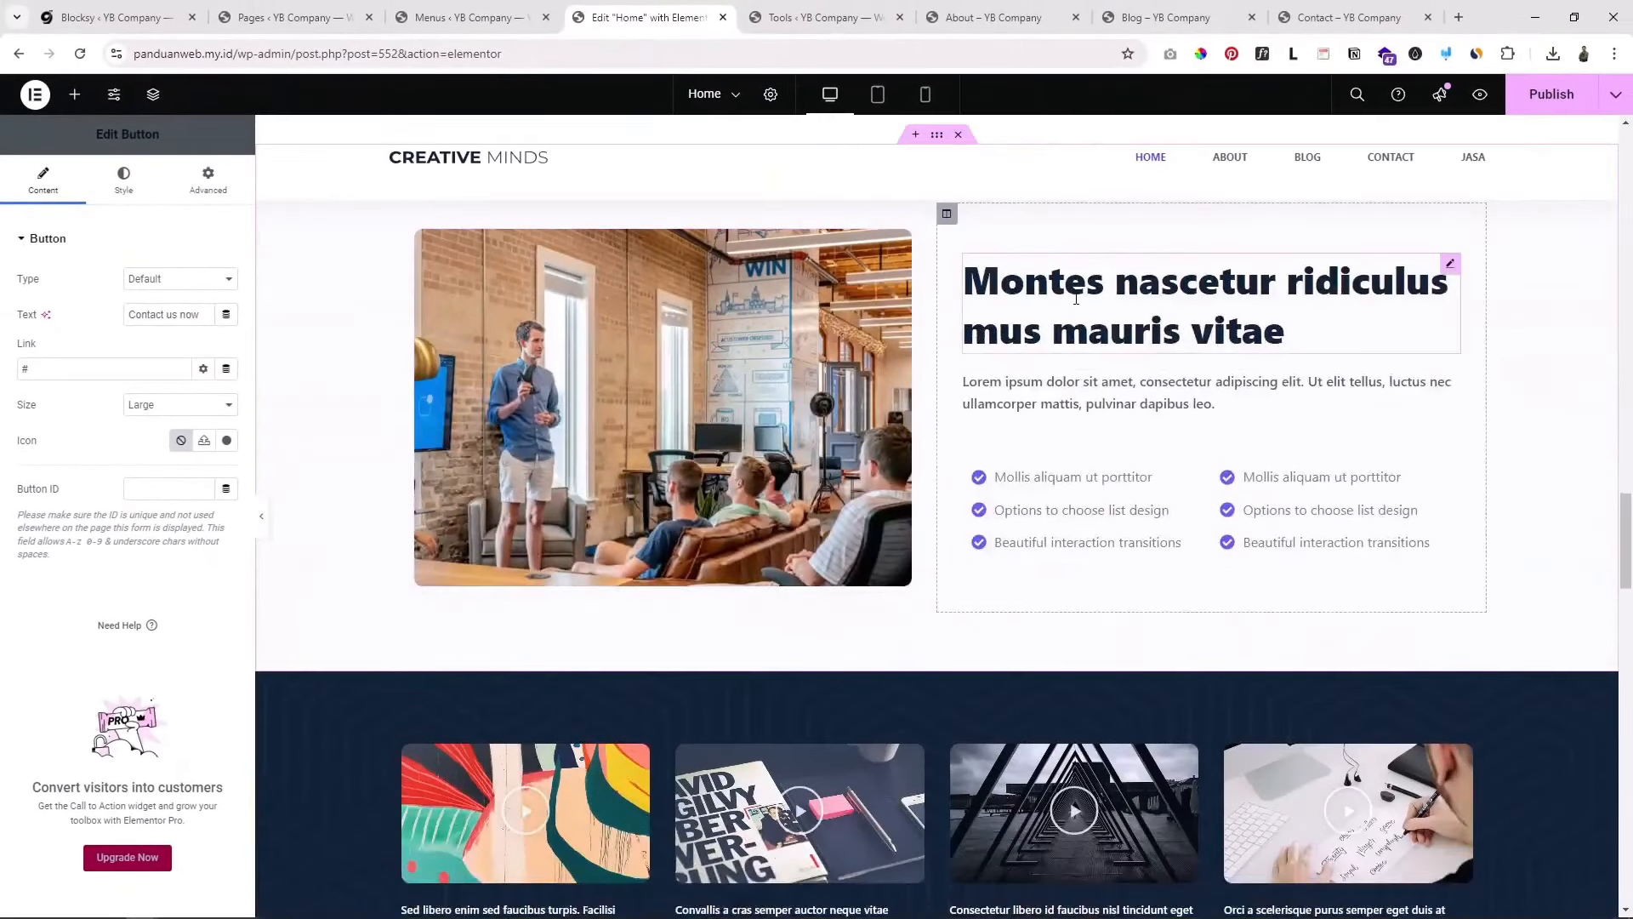
left_click(1076, 298)
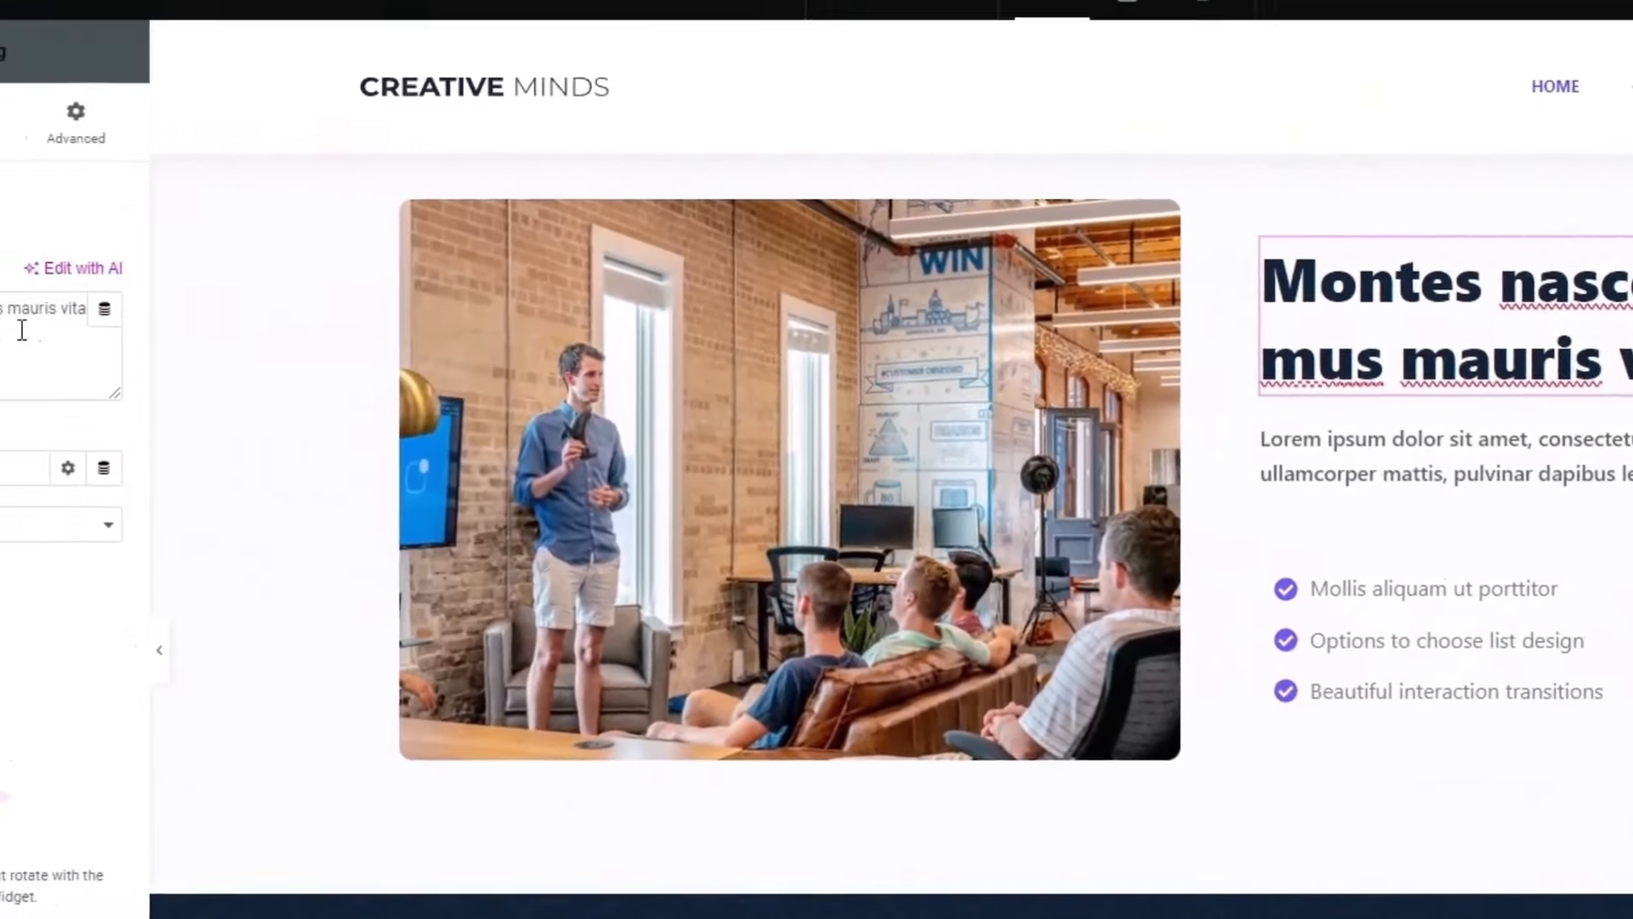
left_click_drag(22, 330, 2, 383)
scroll(1233, 676, "up", 2)
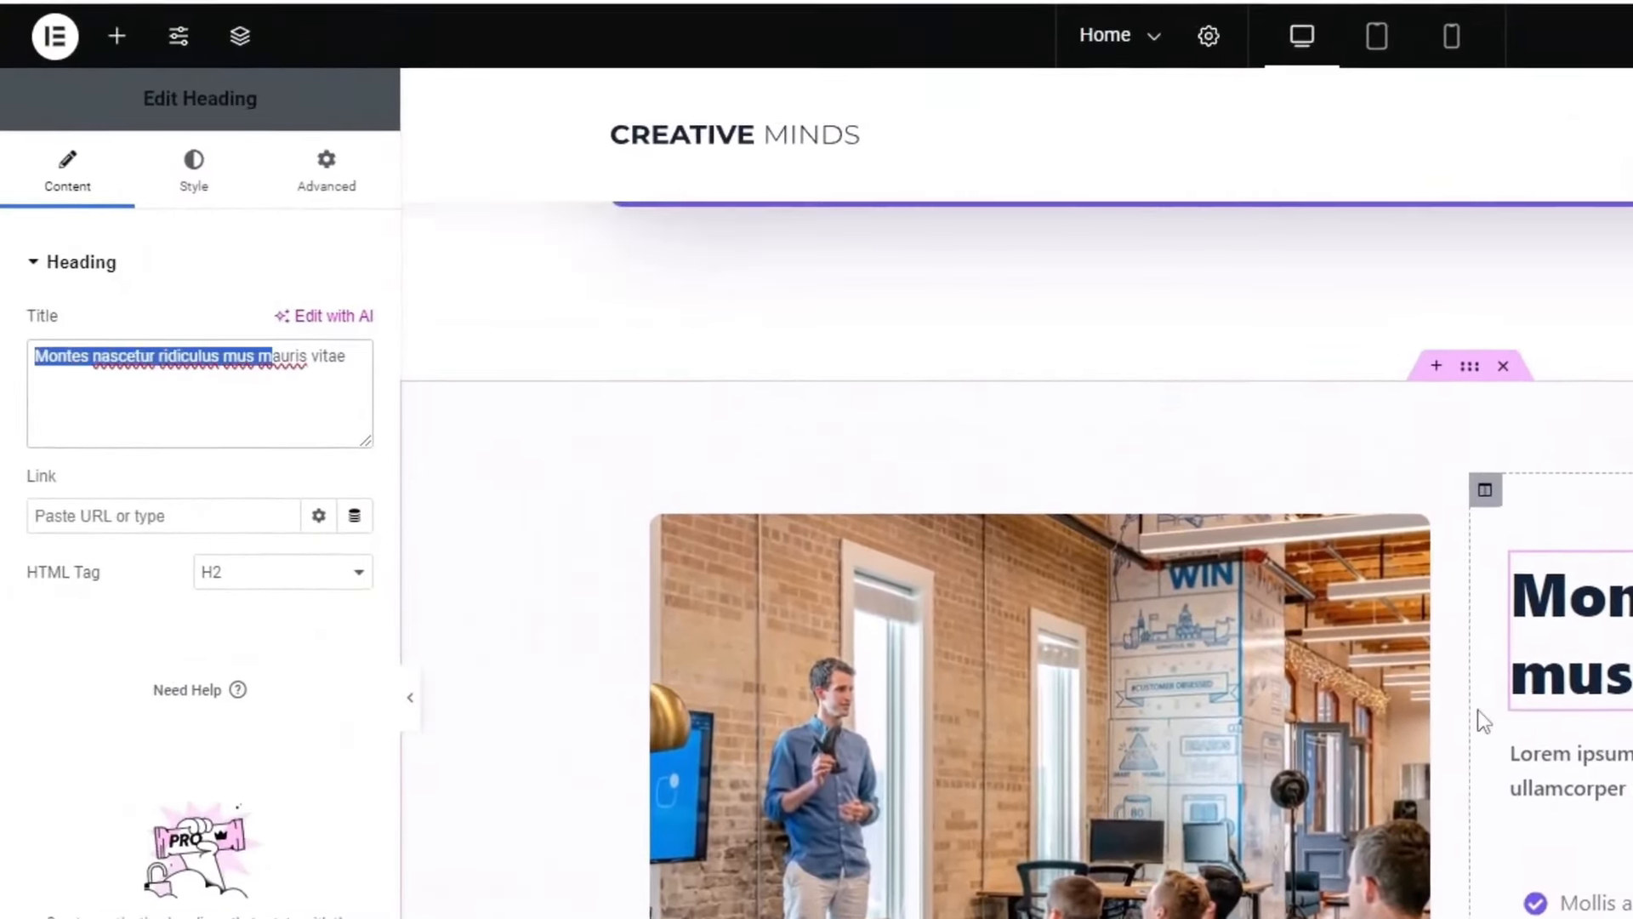
scroll(801, 379, "down", 3)
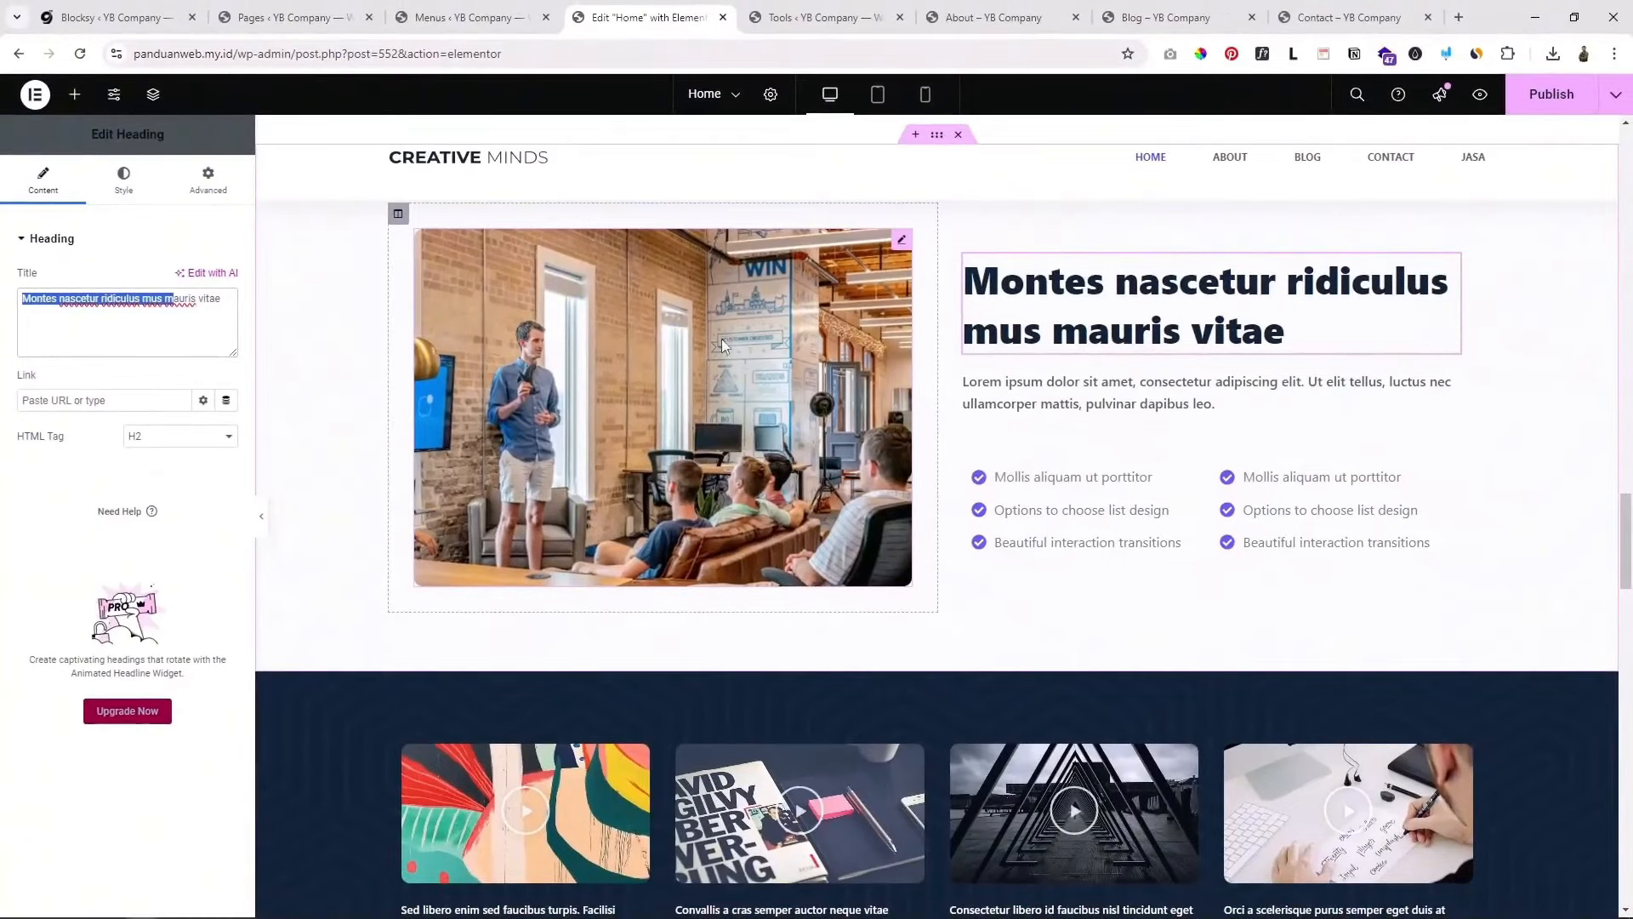
left_click(857, 269)
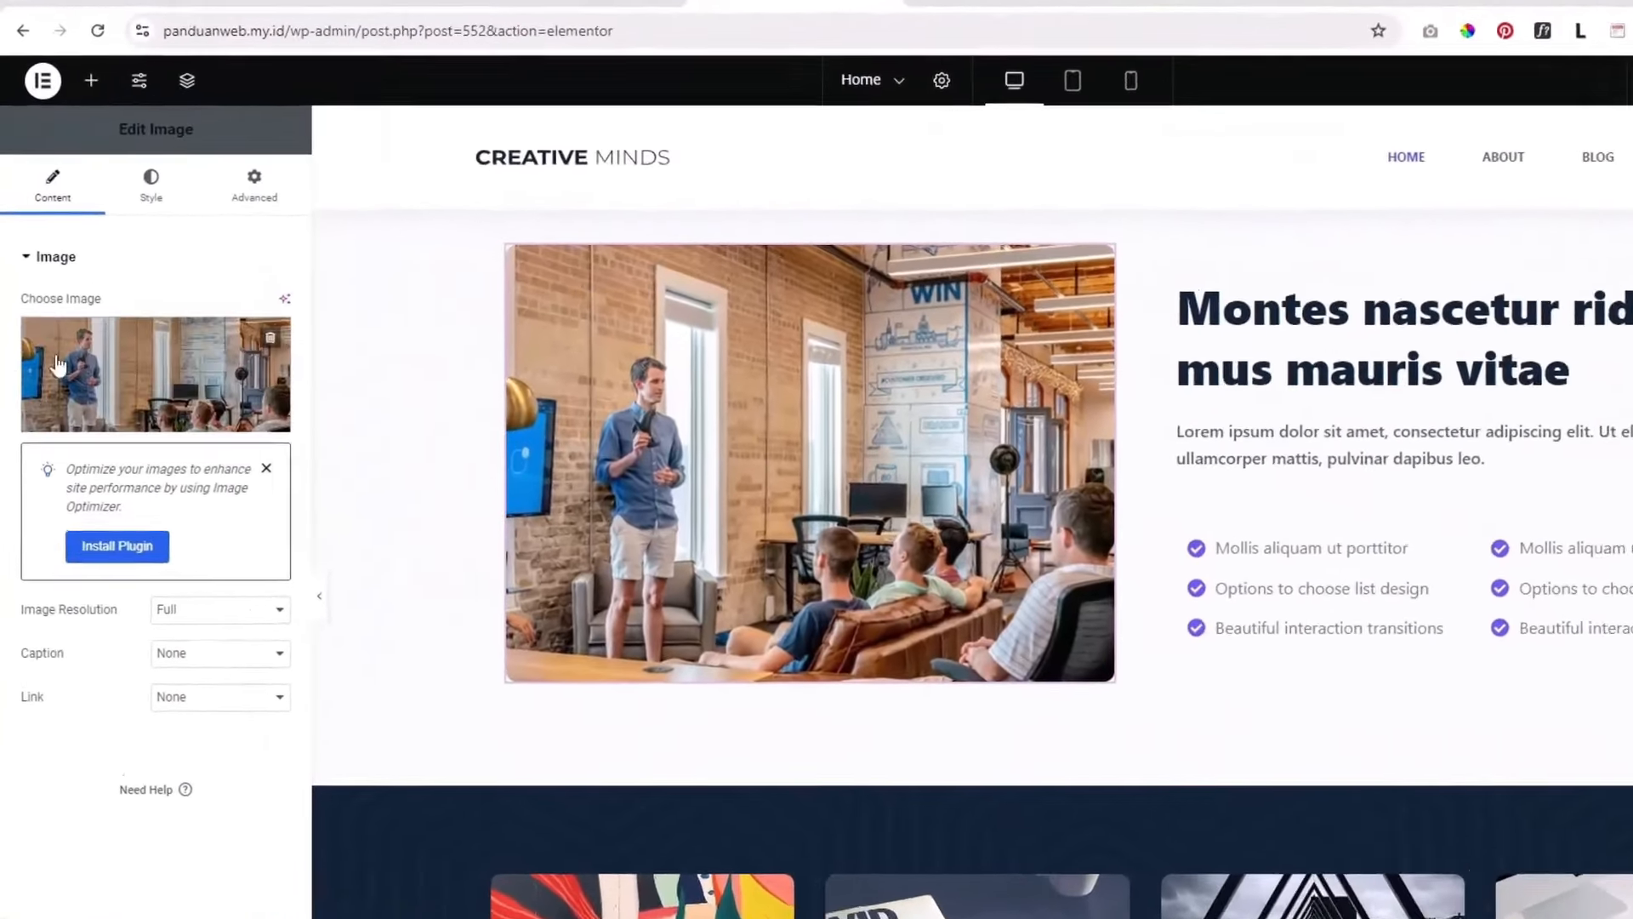
mouse_move(55, 332)
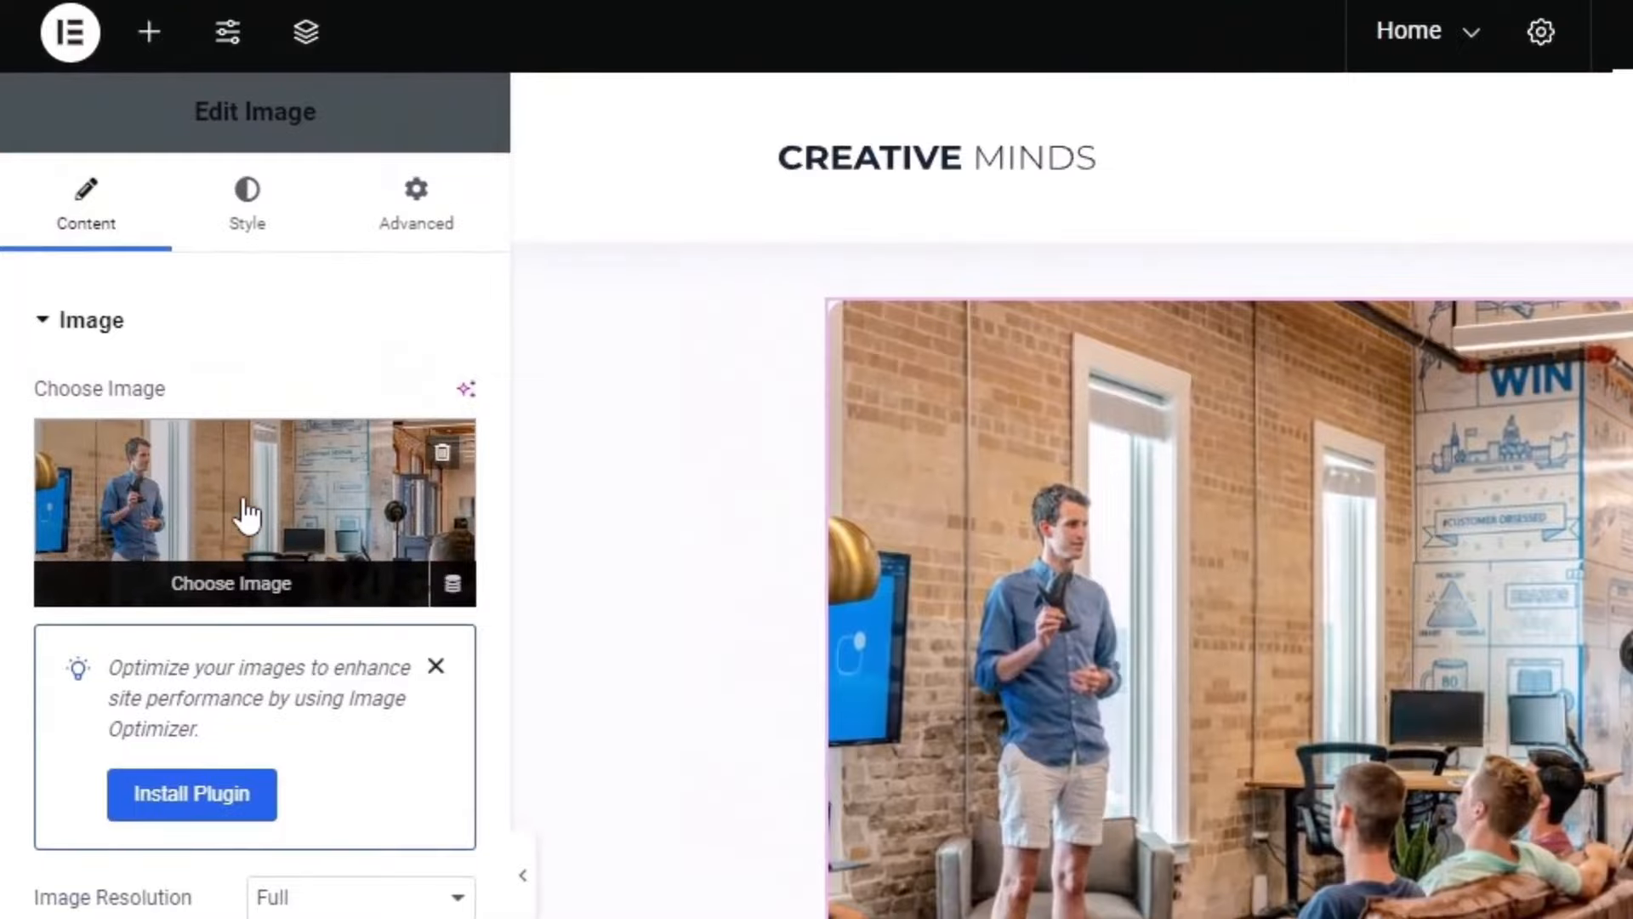
Step: Open the first video card's settings and preview its video twice
scroll(1259, 858, "down", 5)
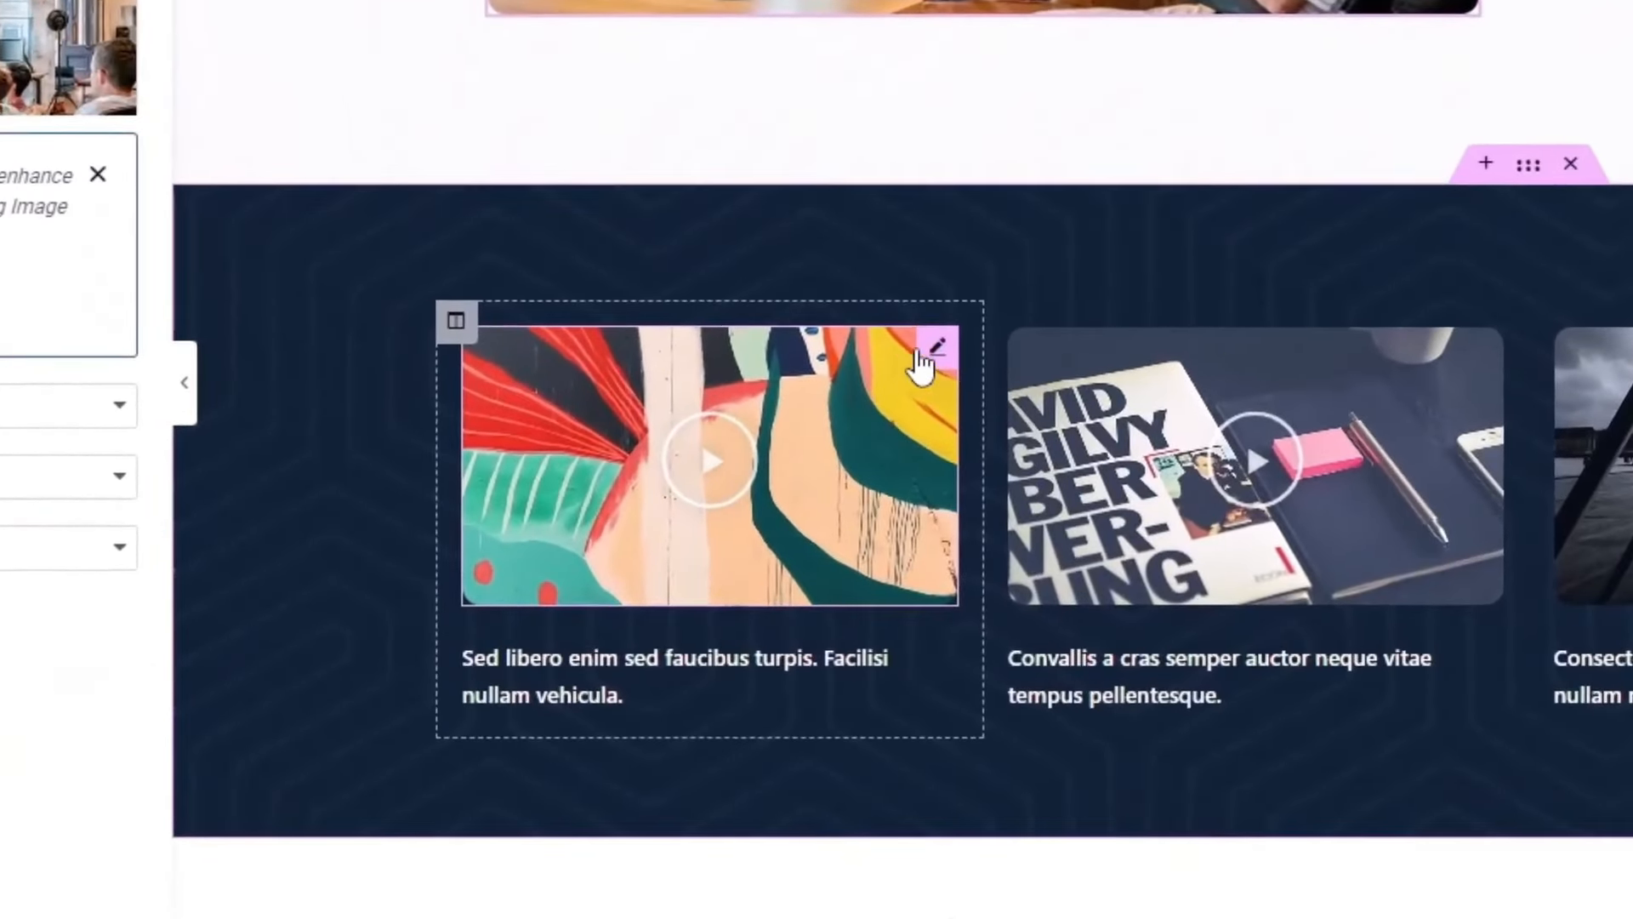
left_click(638, 499)
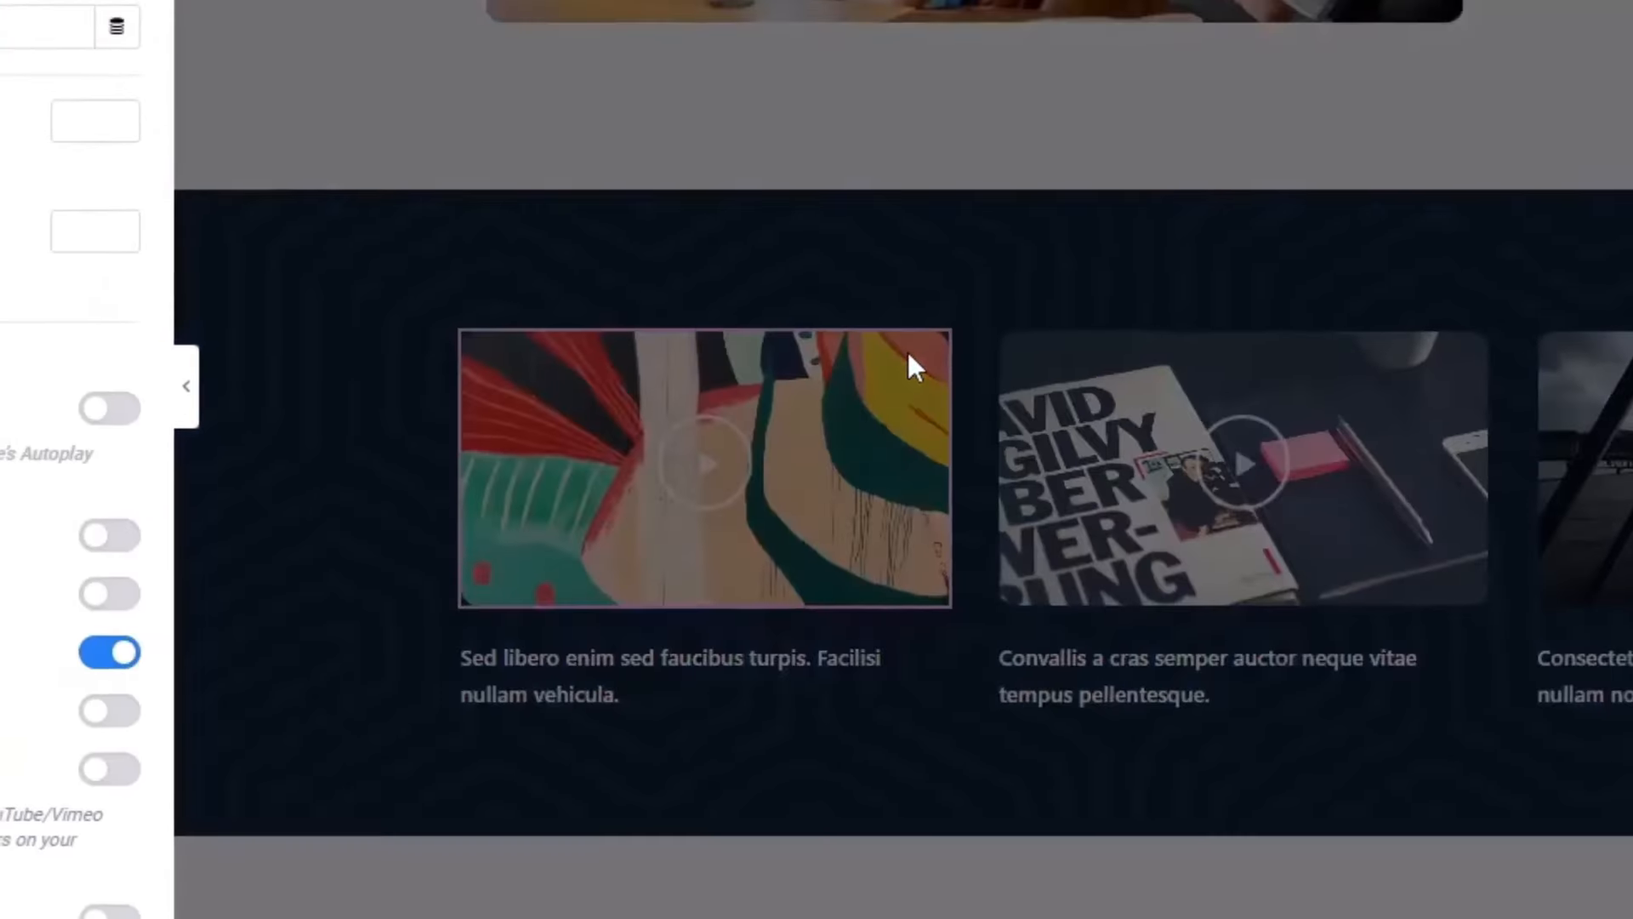
left_click(908, 356)
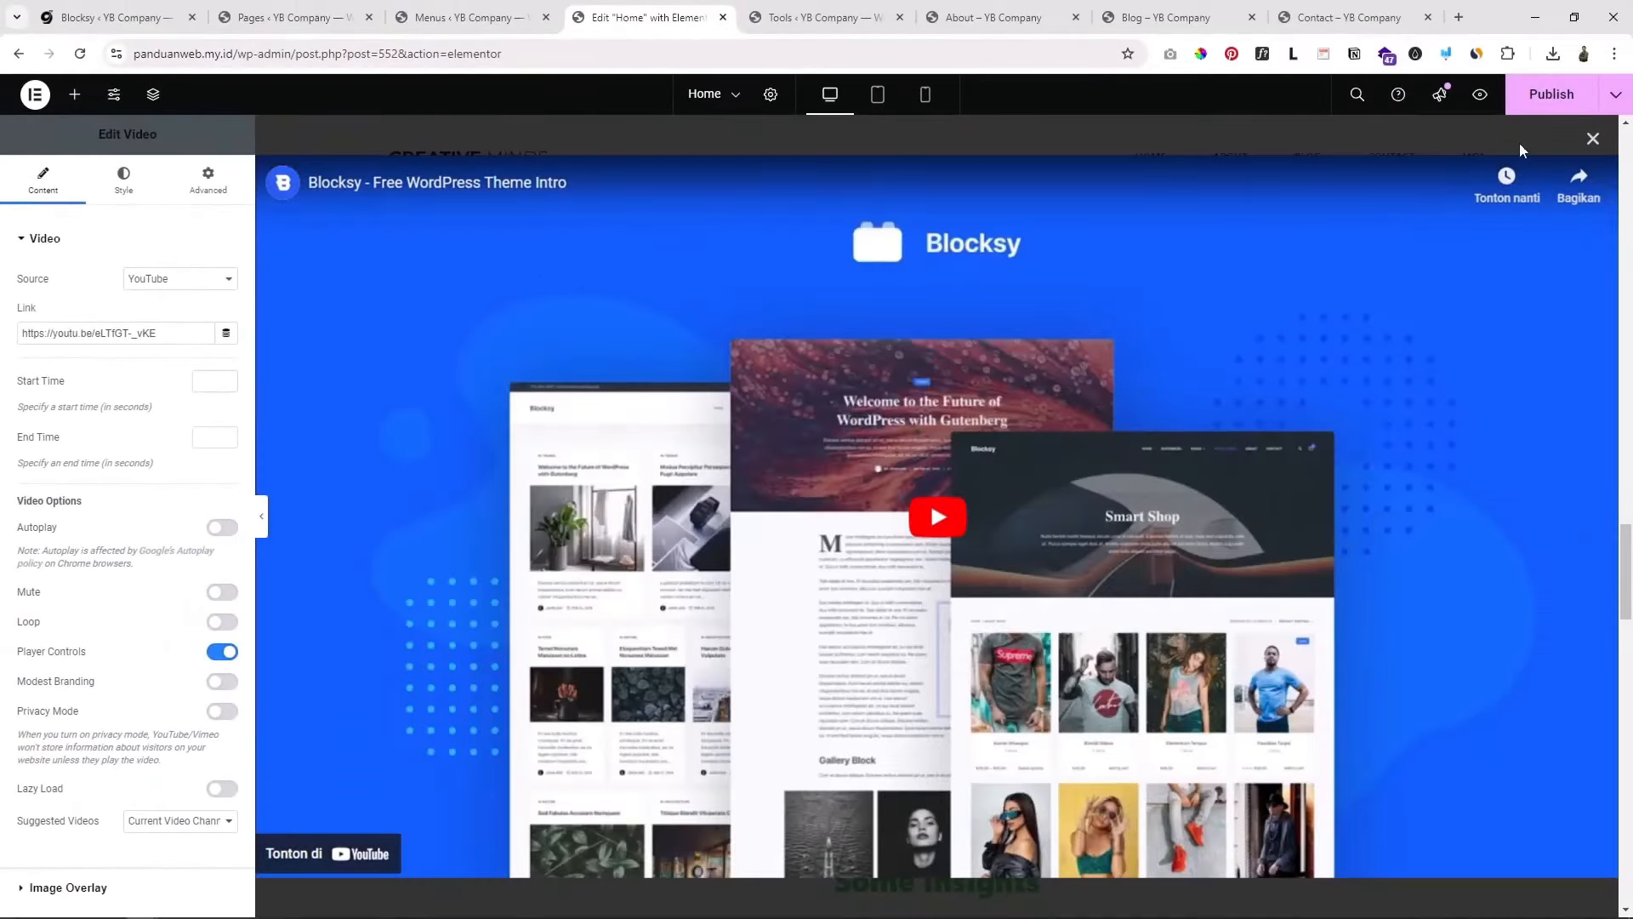
left_click(1587, 145)
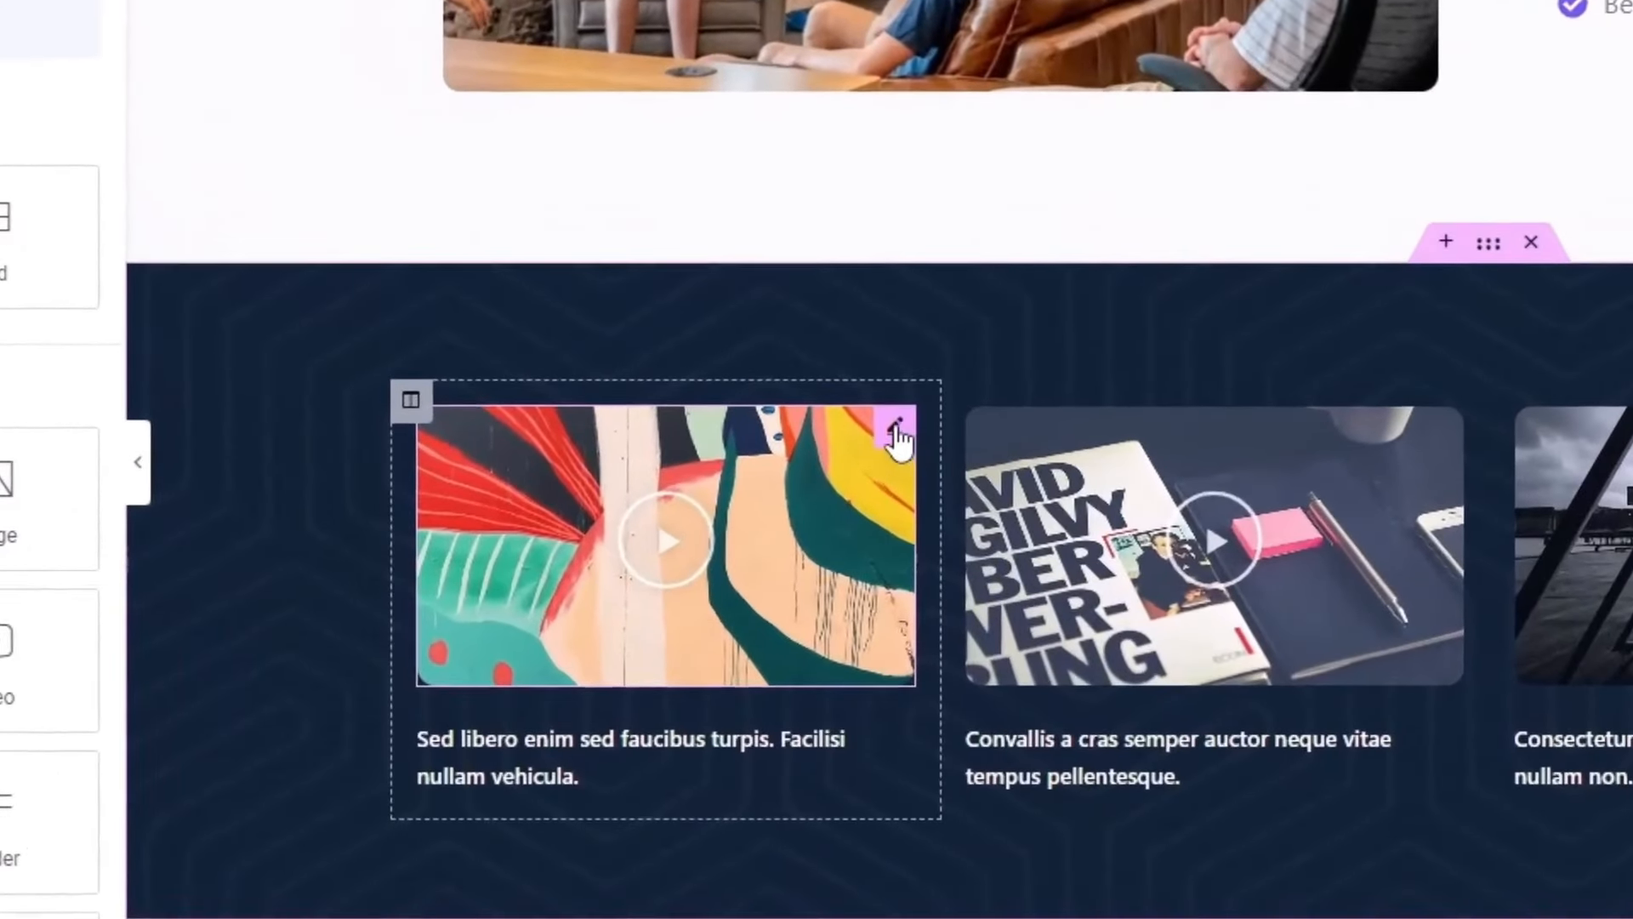
left_click(897, 430)
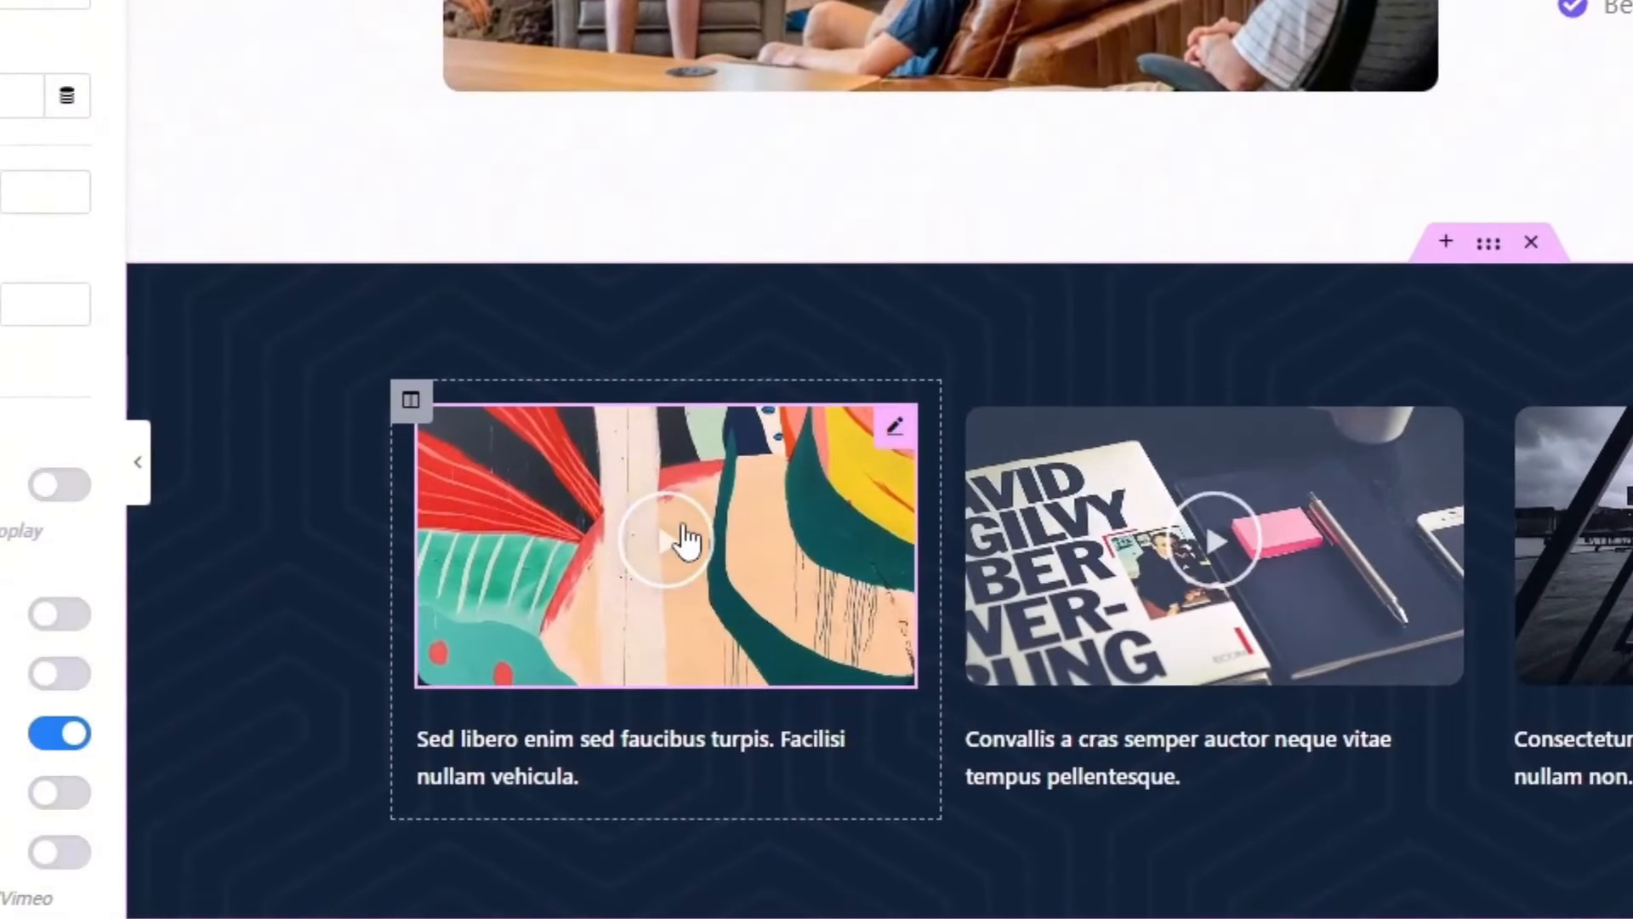
left_click(752, 523)
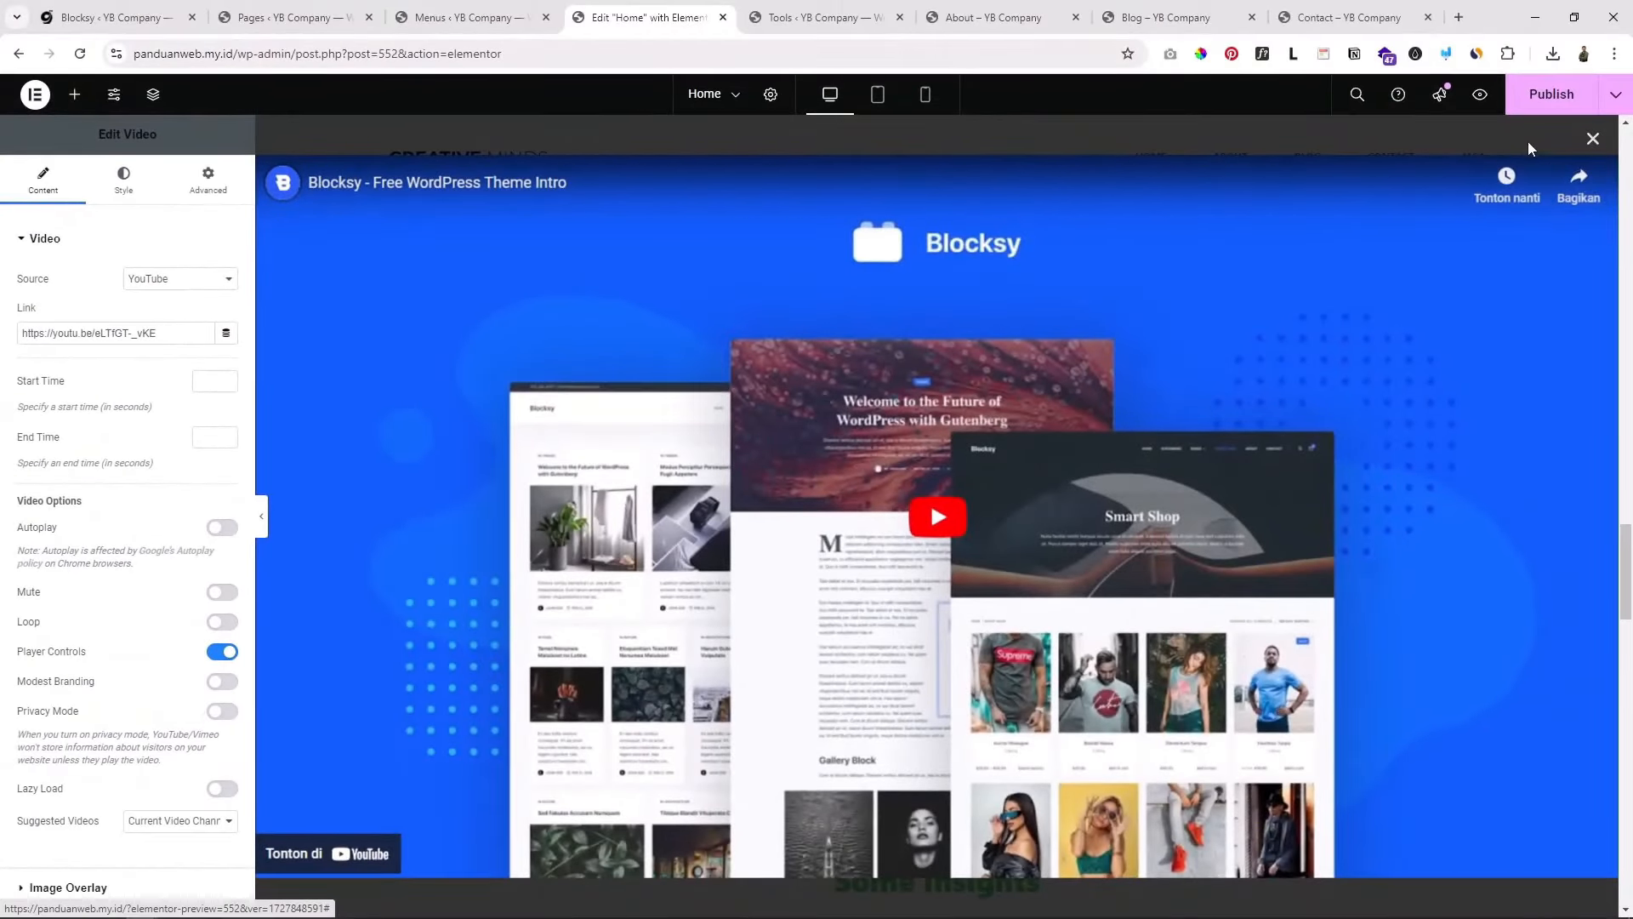
left_click(1592, 138)
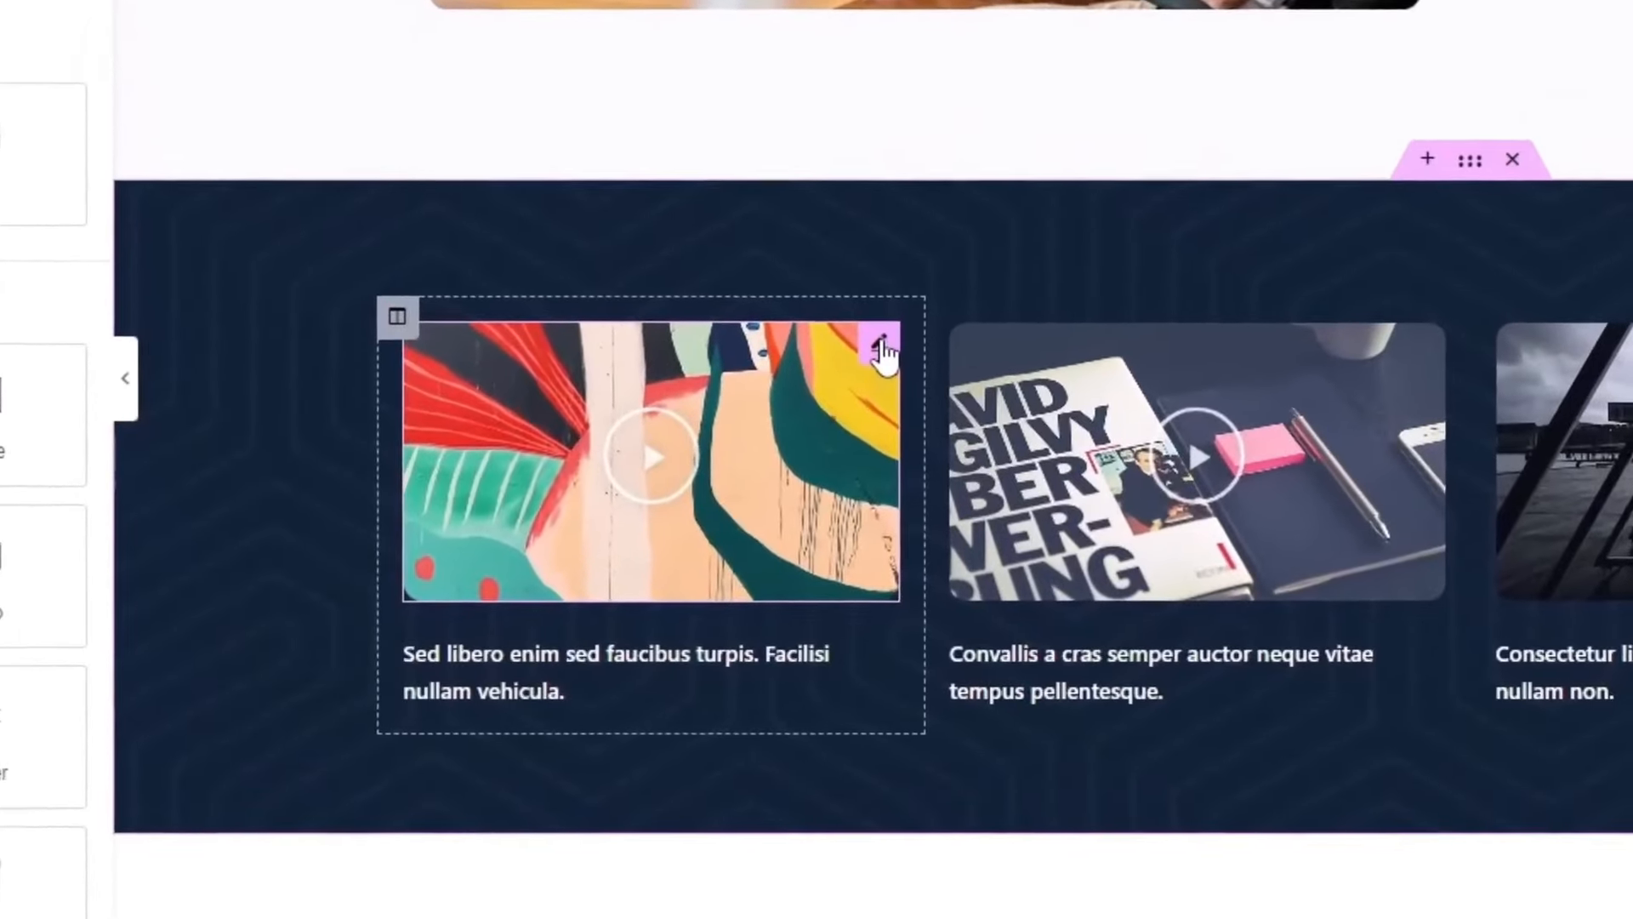
left_click(882, 347)
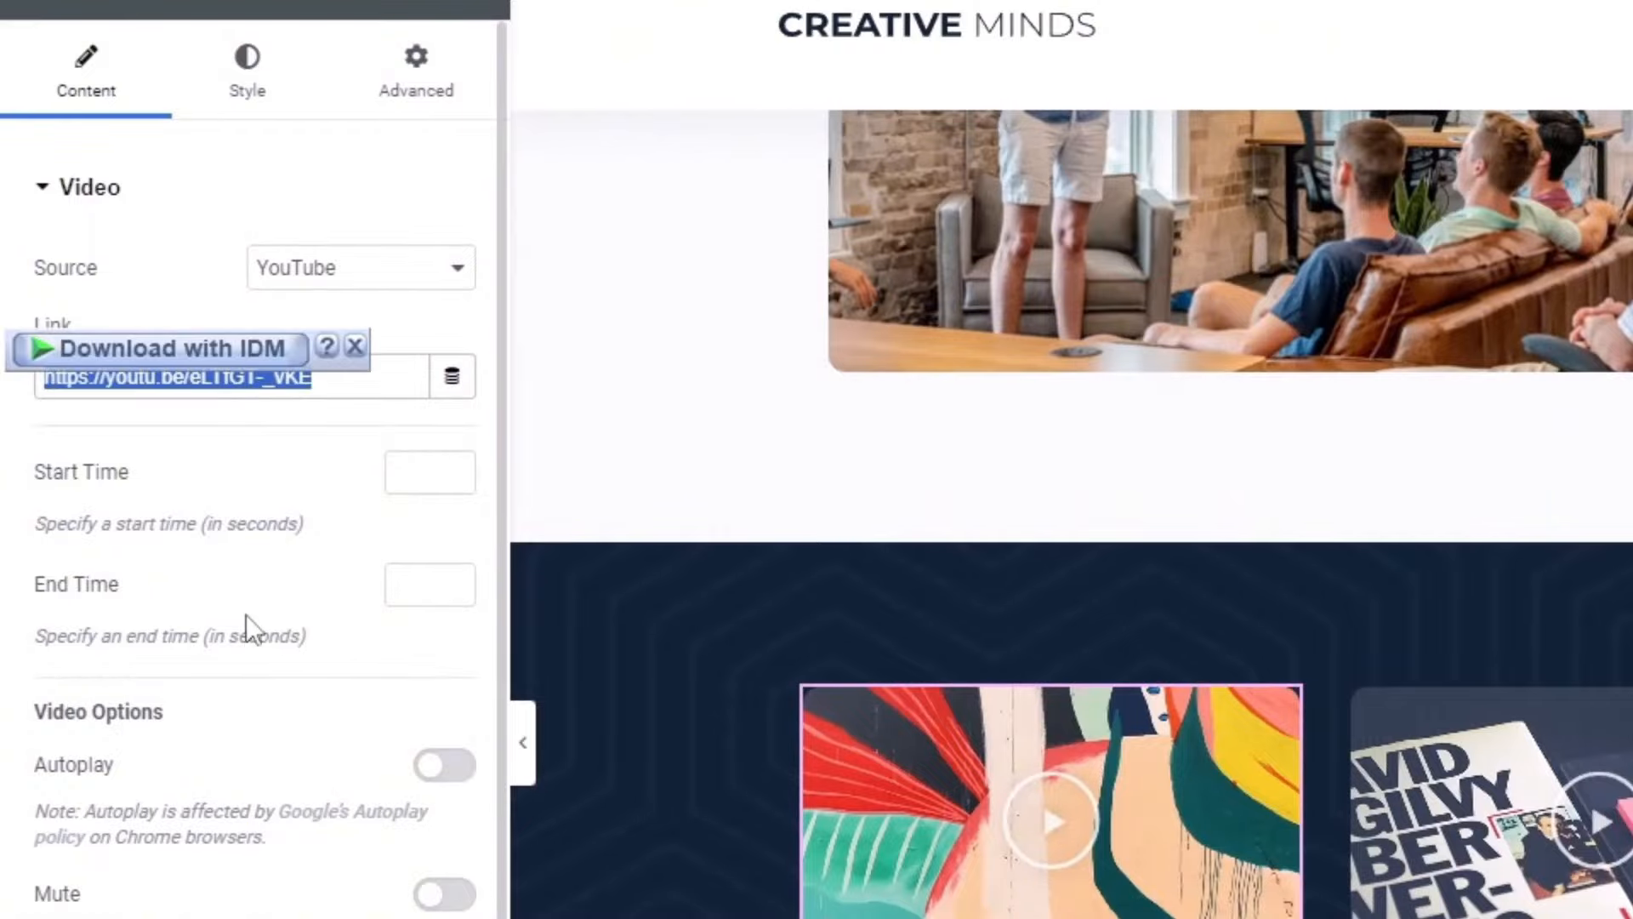
Step: Inspect the Some Insights heading and select its video's link address
scroll(1228, 598, "down", 5)
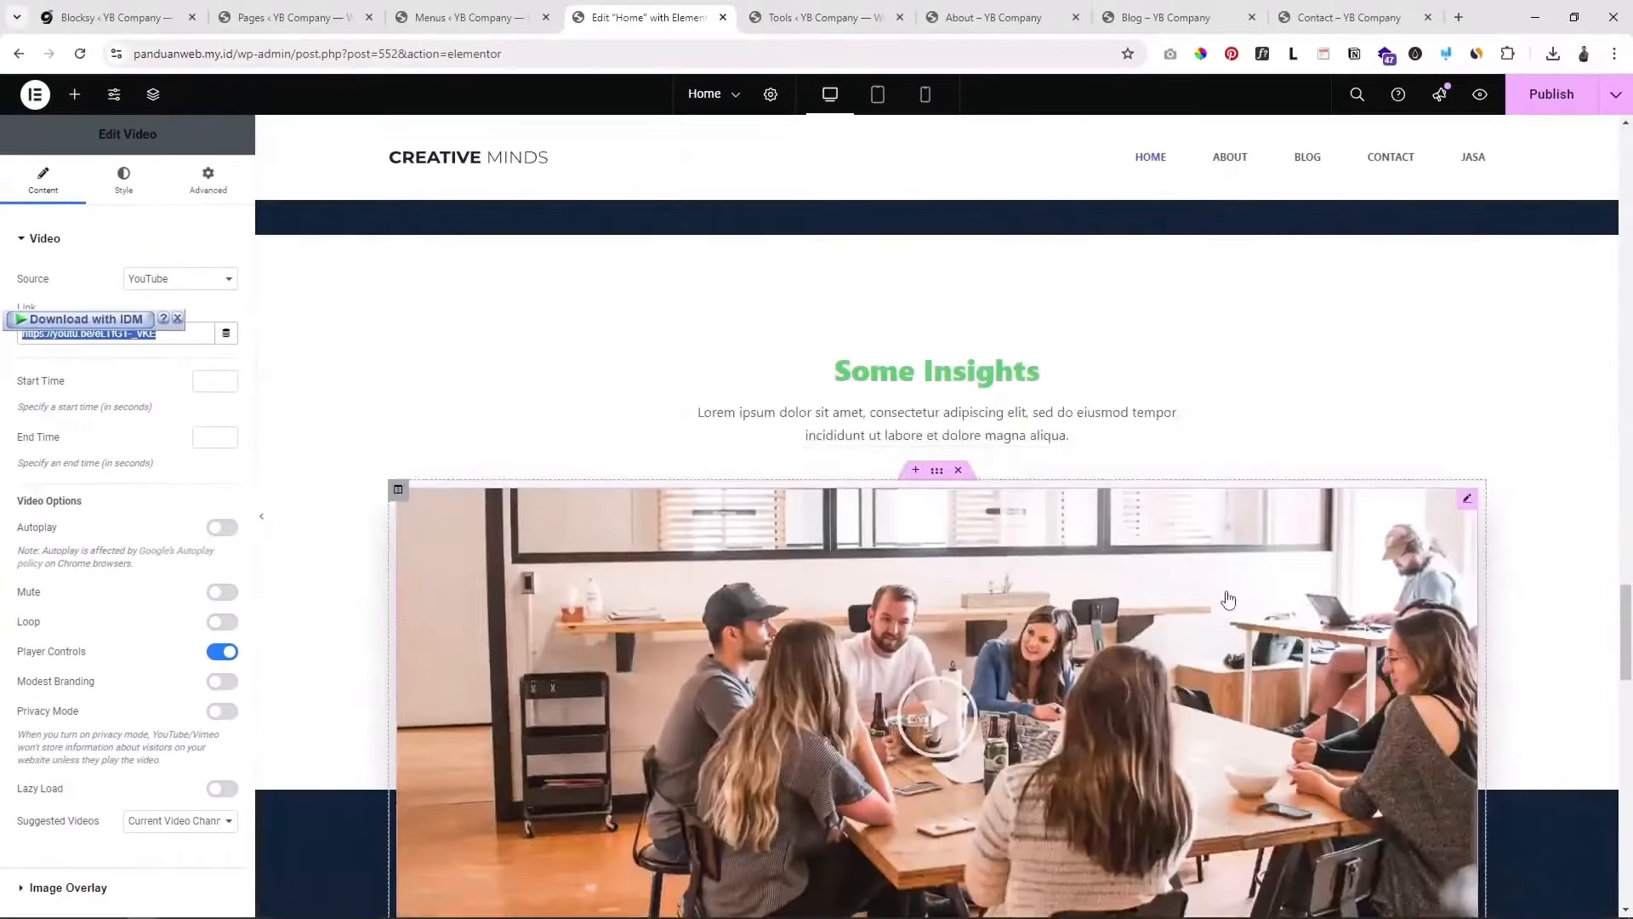
scroll(1199, 584, "down", 3)
scroll(1153, 528, "up", 4)
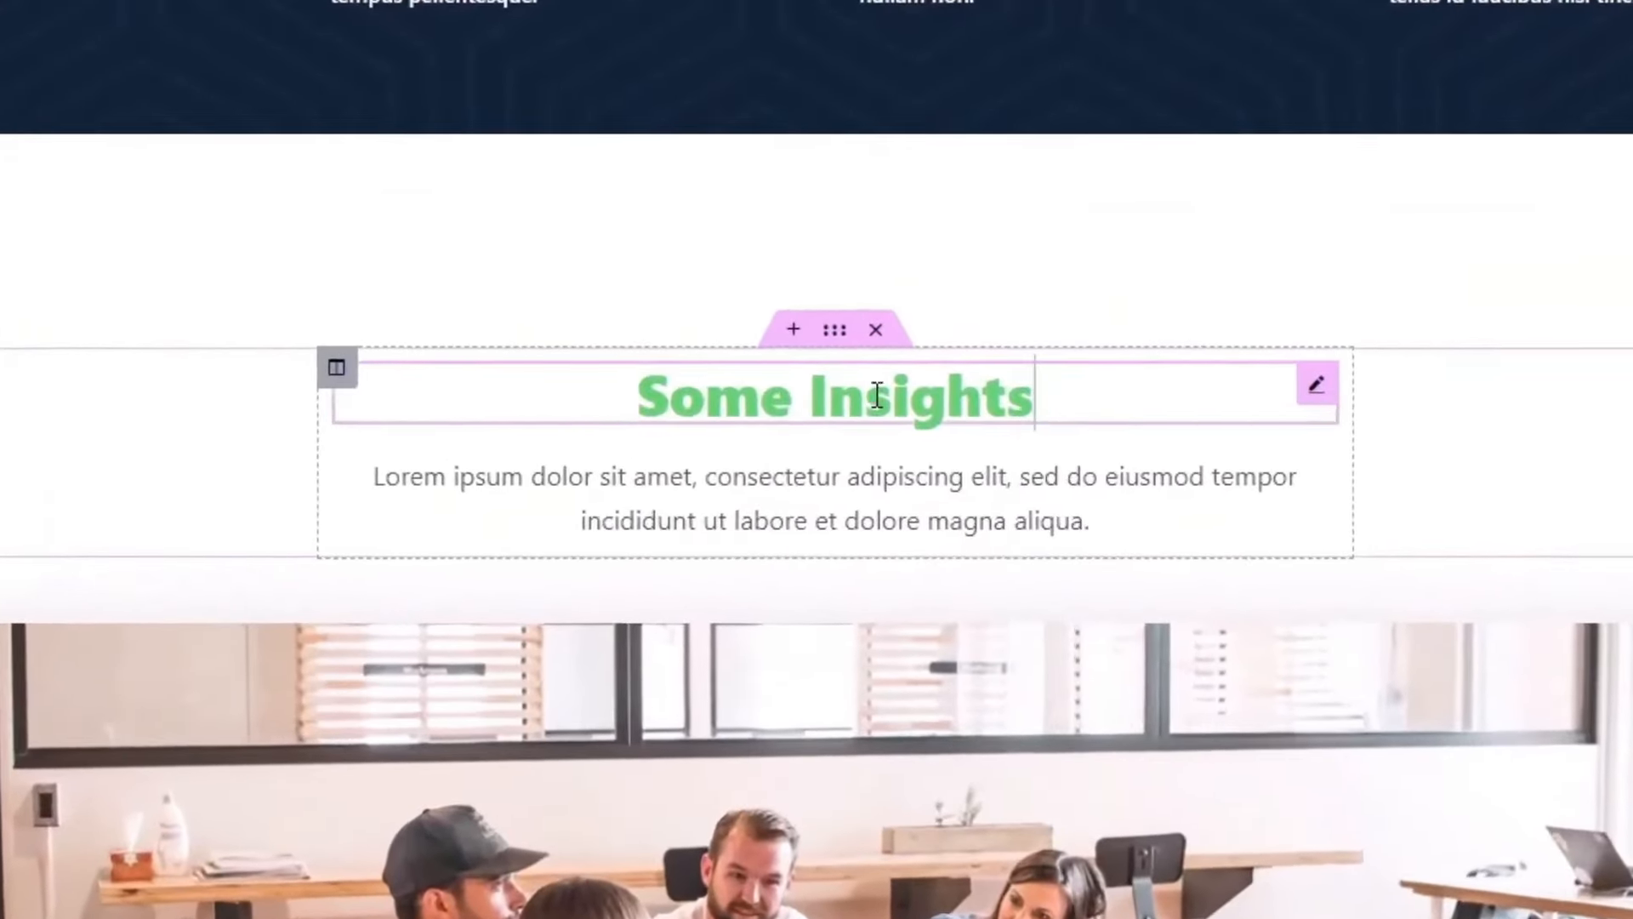
left_click(877, 395)
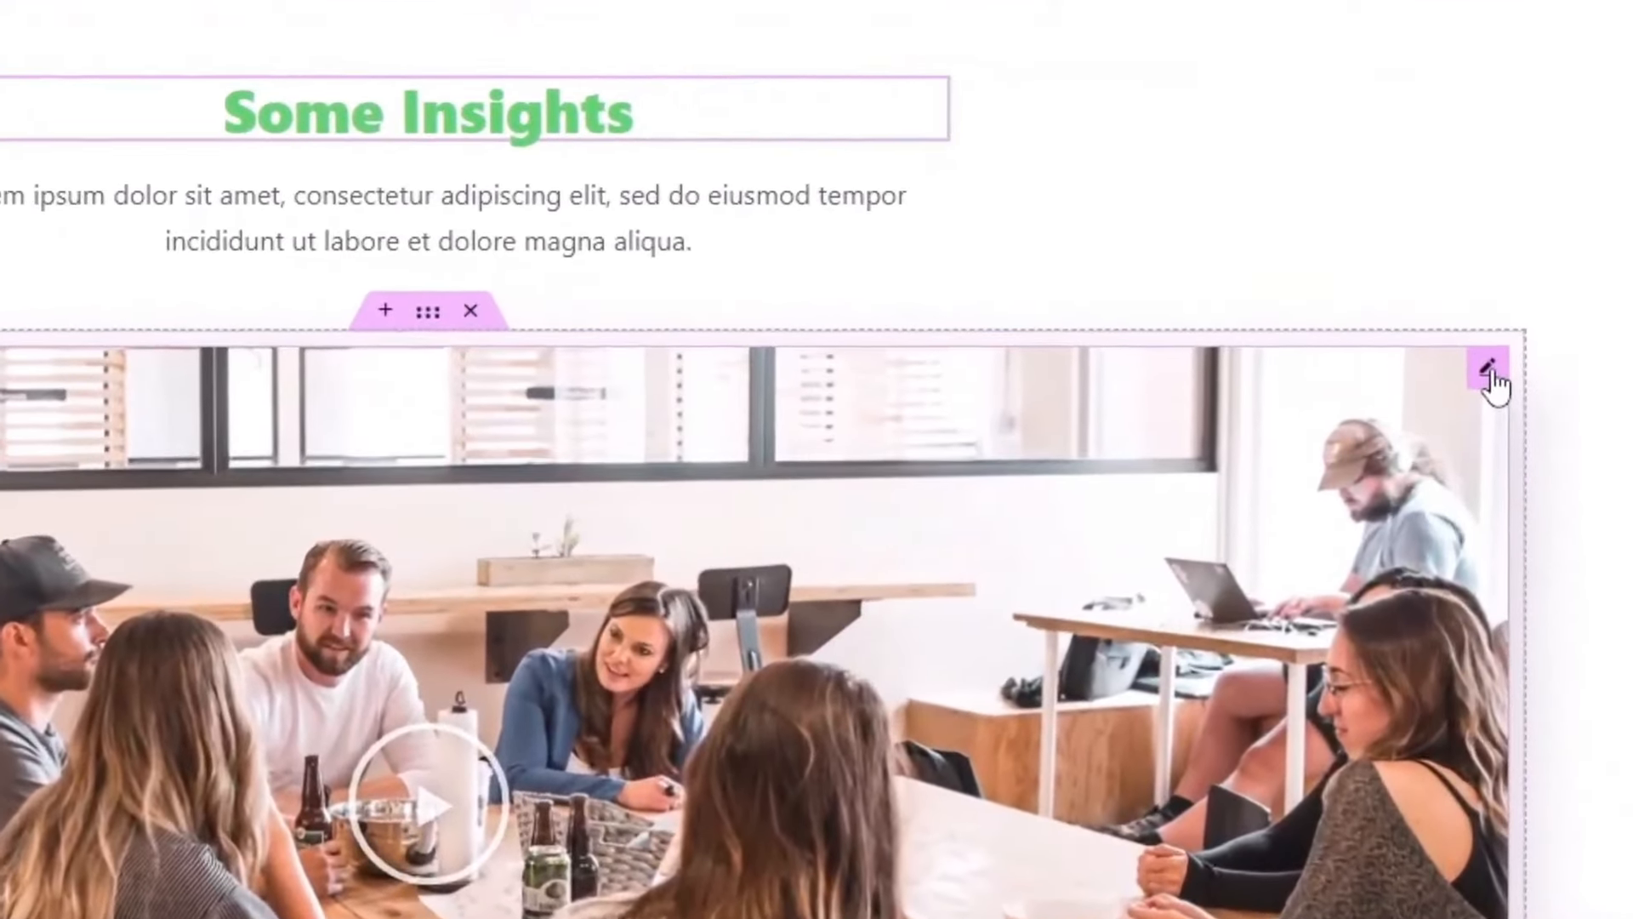
left_click(1490, 375)
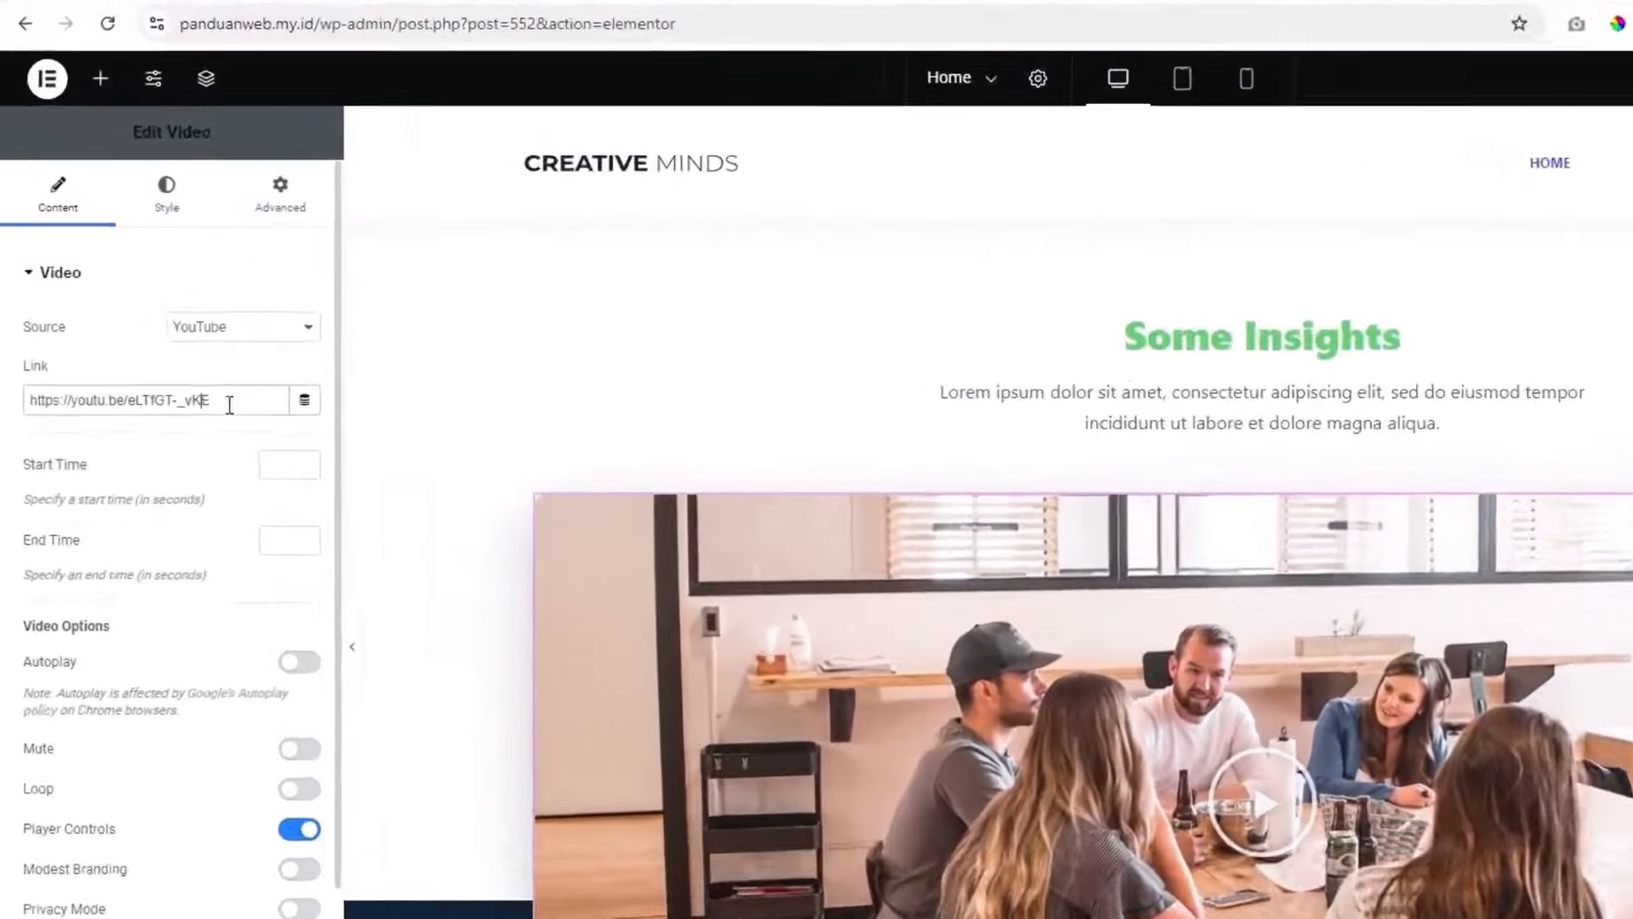
left_click_drag(342, 536, 27, 531)
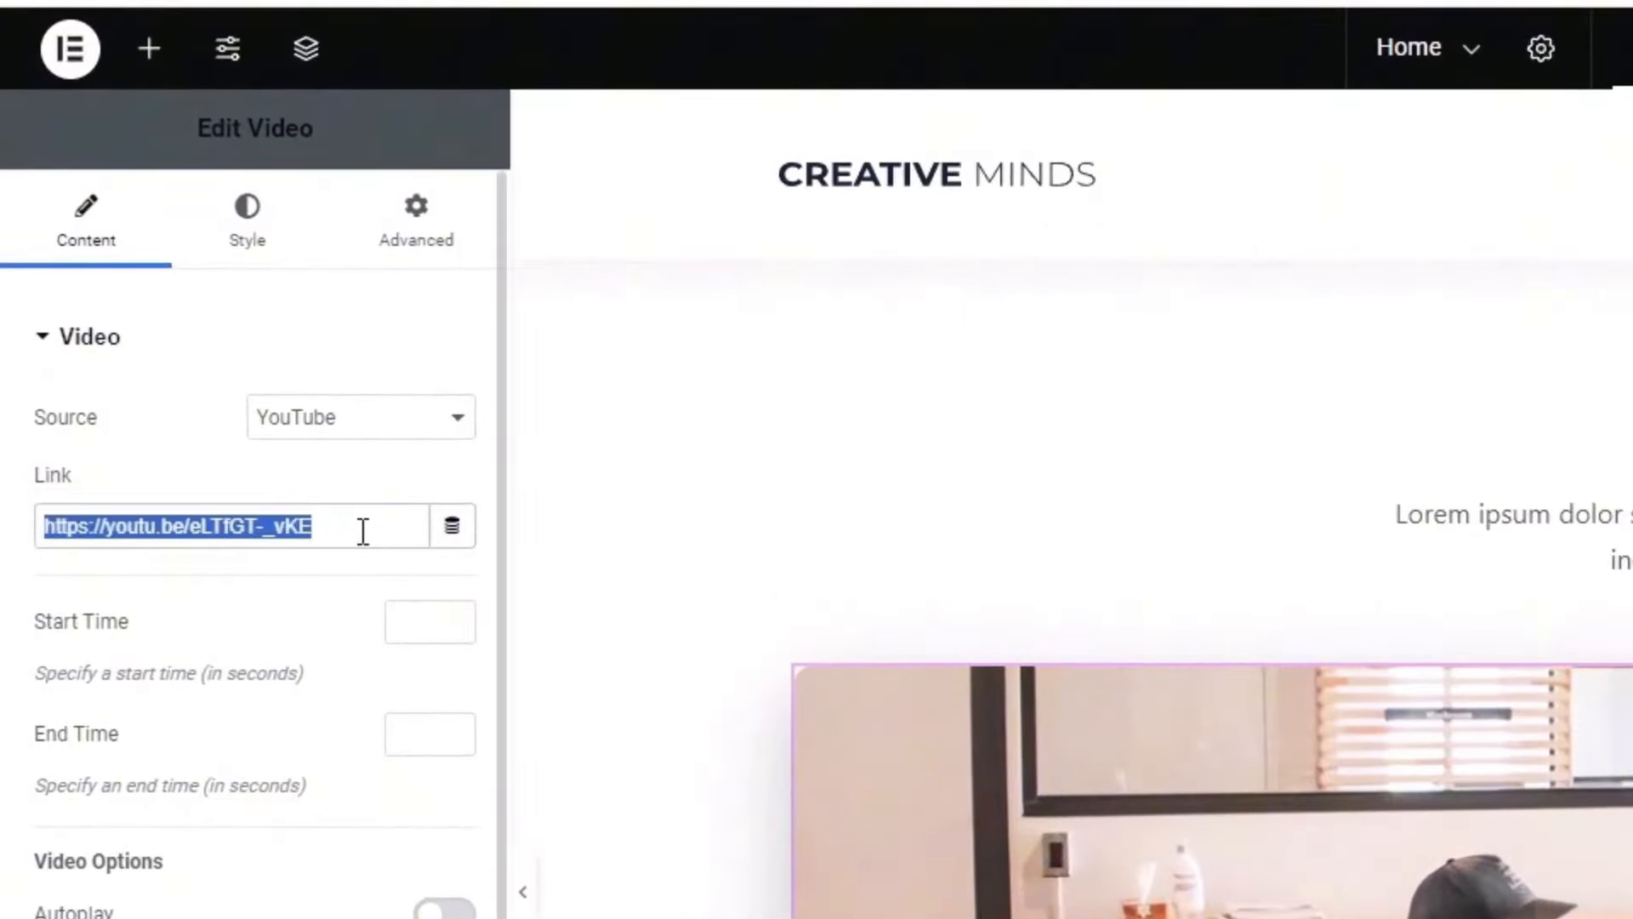
Step: Select the 'What peoples say about us' heading text and the first testimonial quote
scroll(1188, 684, "down", 12)
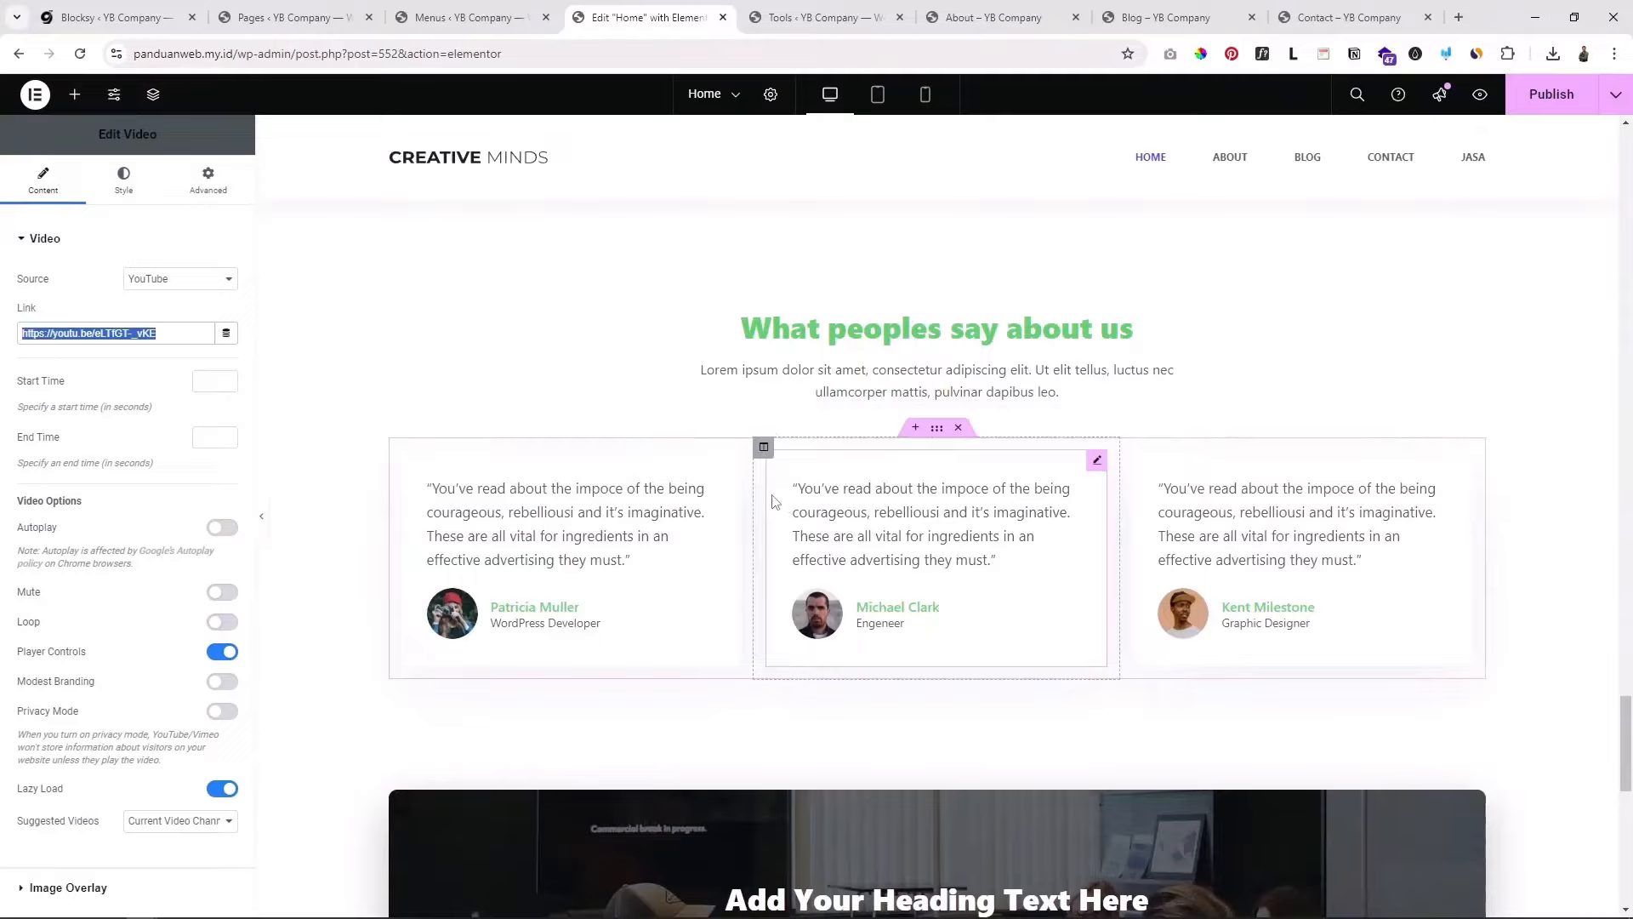
left_click(834, 336)
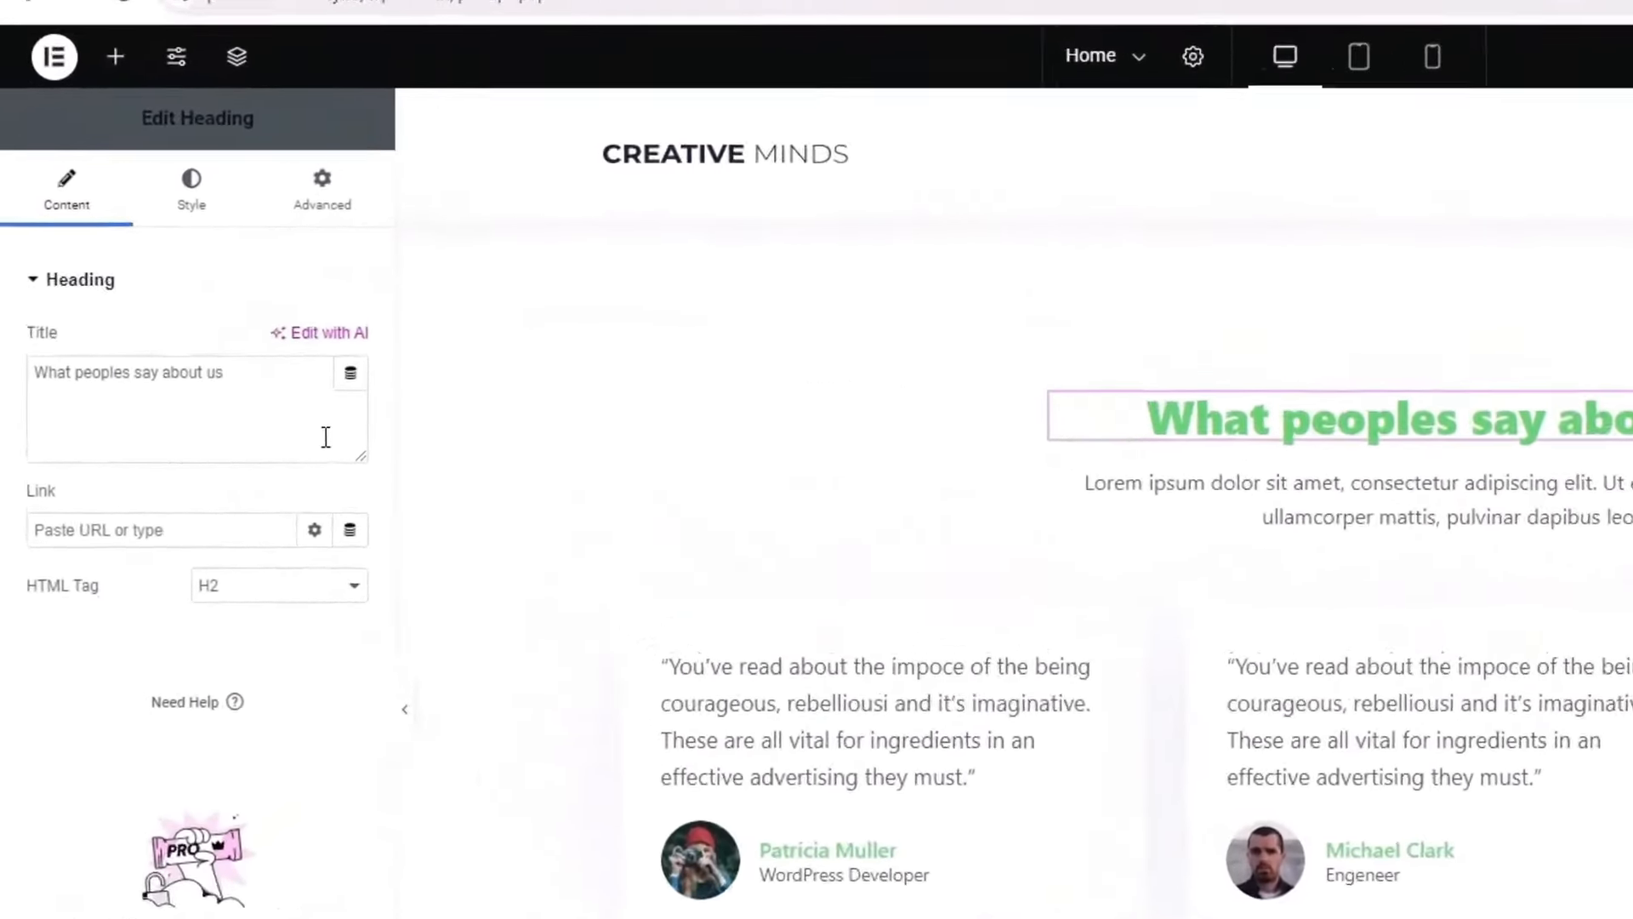
left_click_drag(210, 341, 95, 298)
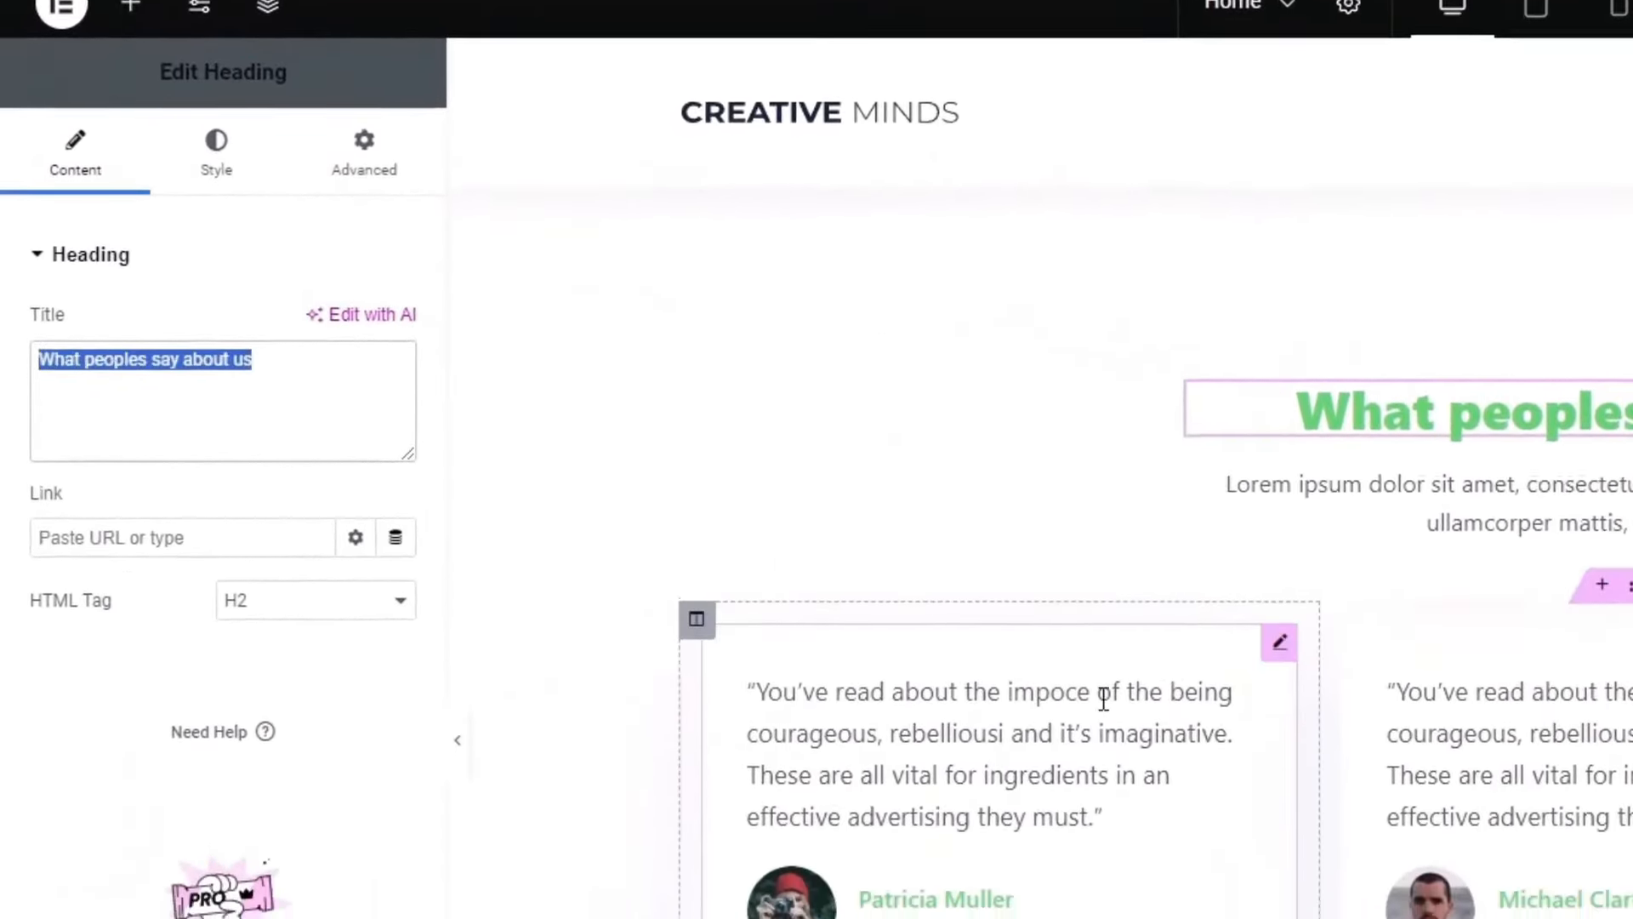
left_click(1070, 735)
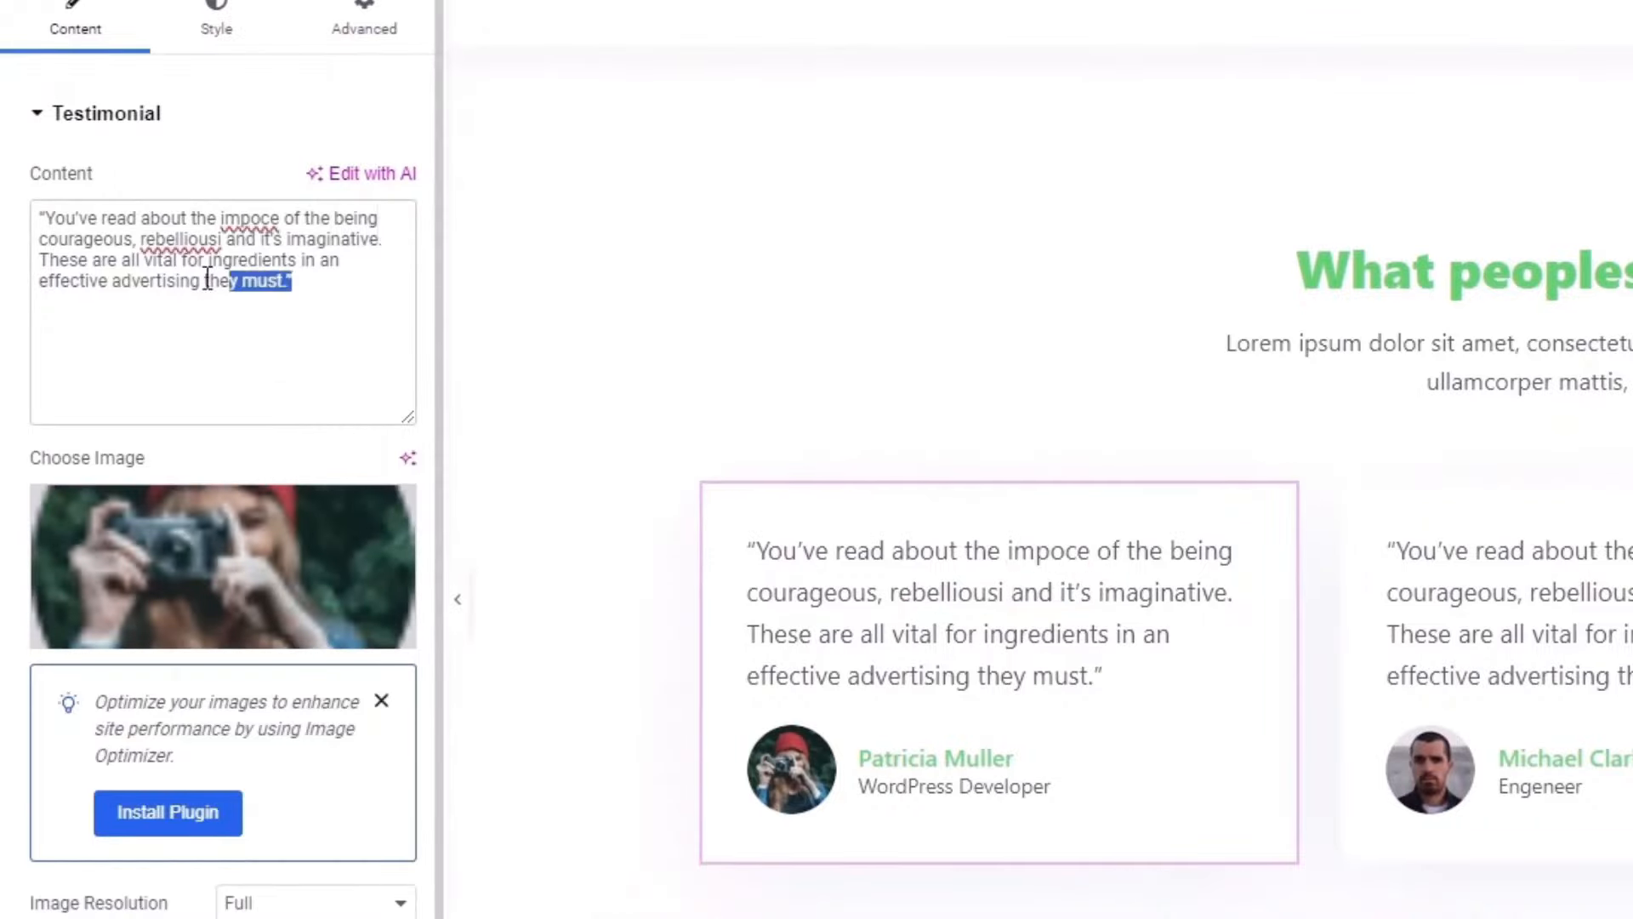
left_click_drag(207, 280, 21, 228)
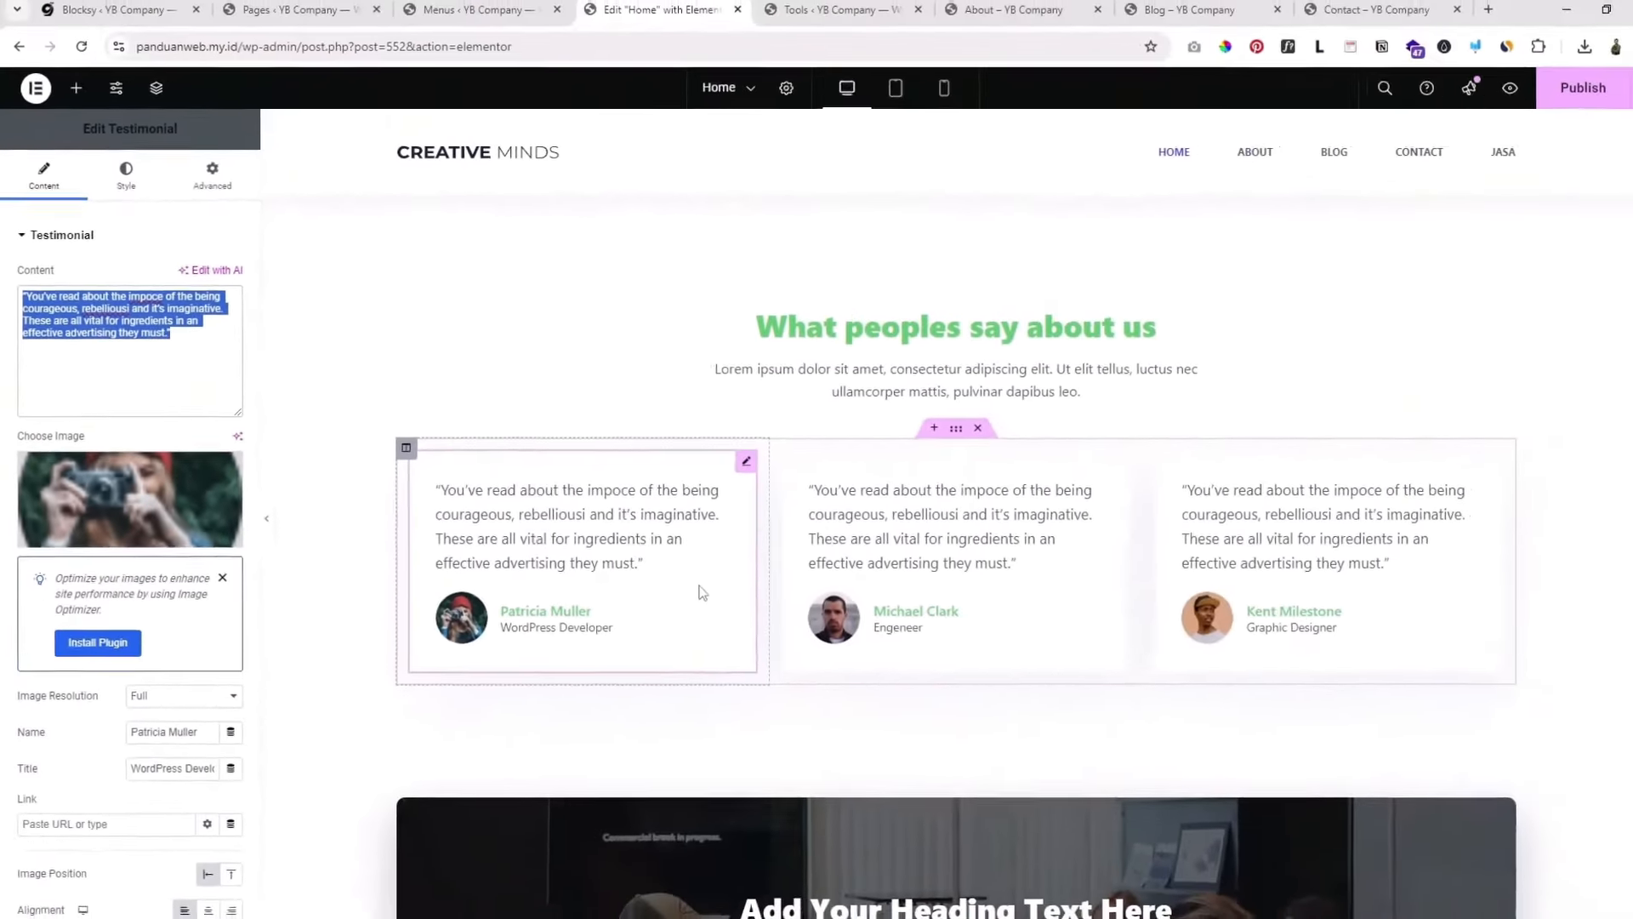
Step: Select the CTA heading's 'Add Your Heading Text Here' title text
scroll(1168, 694, "down", 5)
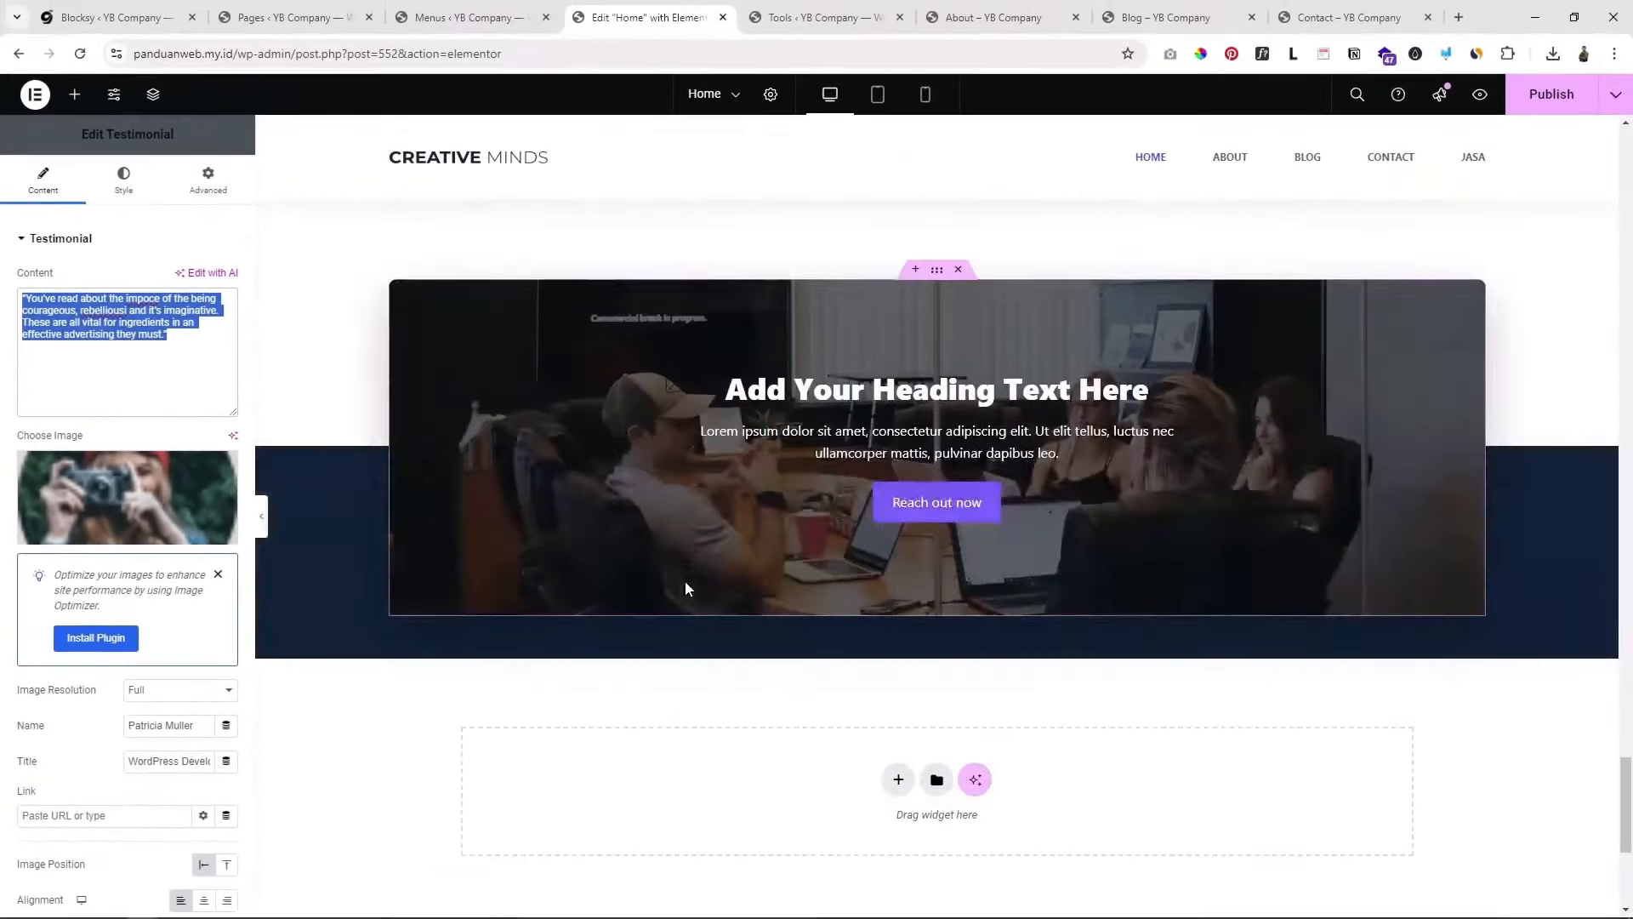
scroll(775, 429, "down", 2)
scroll(653, 298, "up", 2)
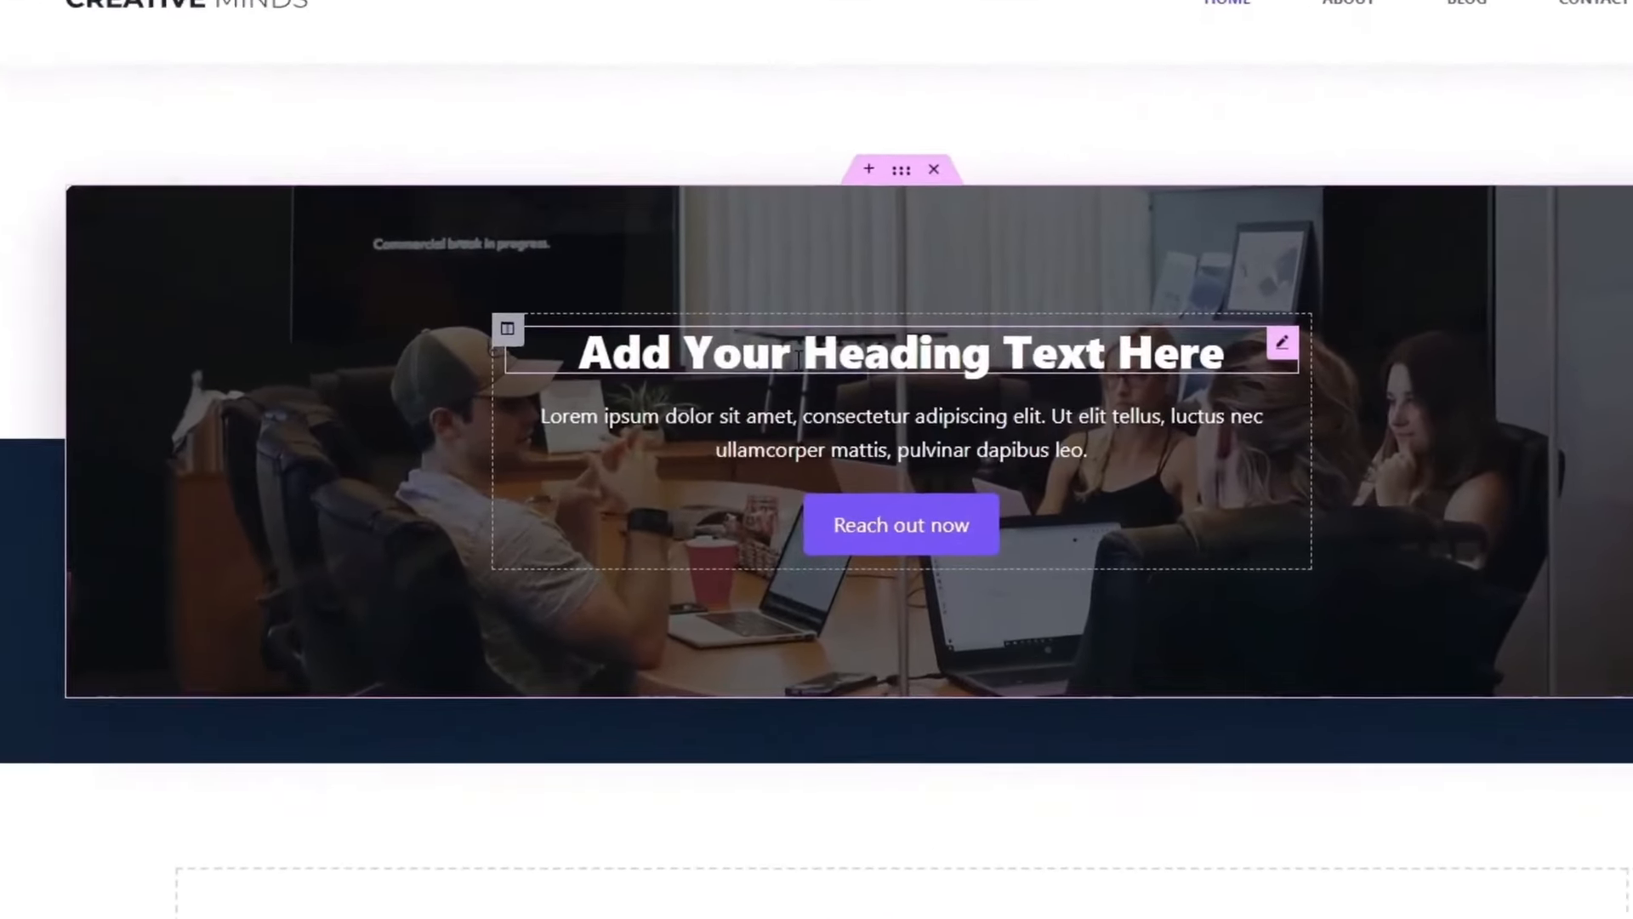
left_click(734, 385)
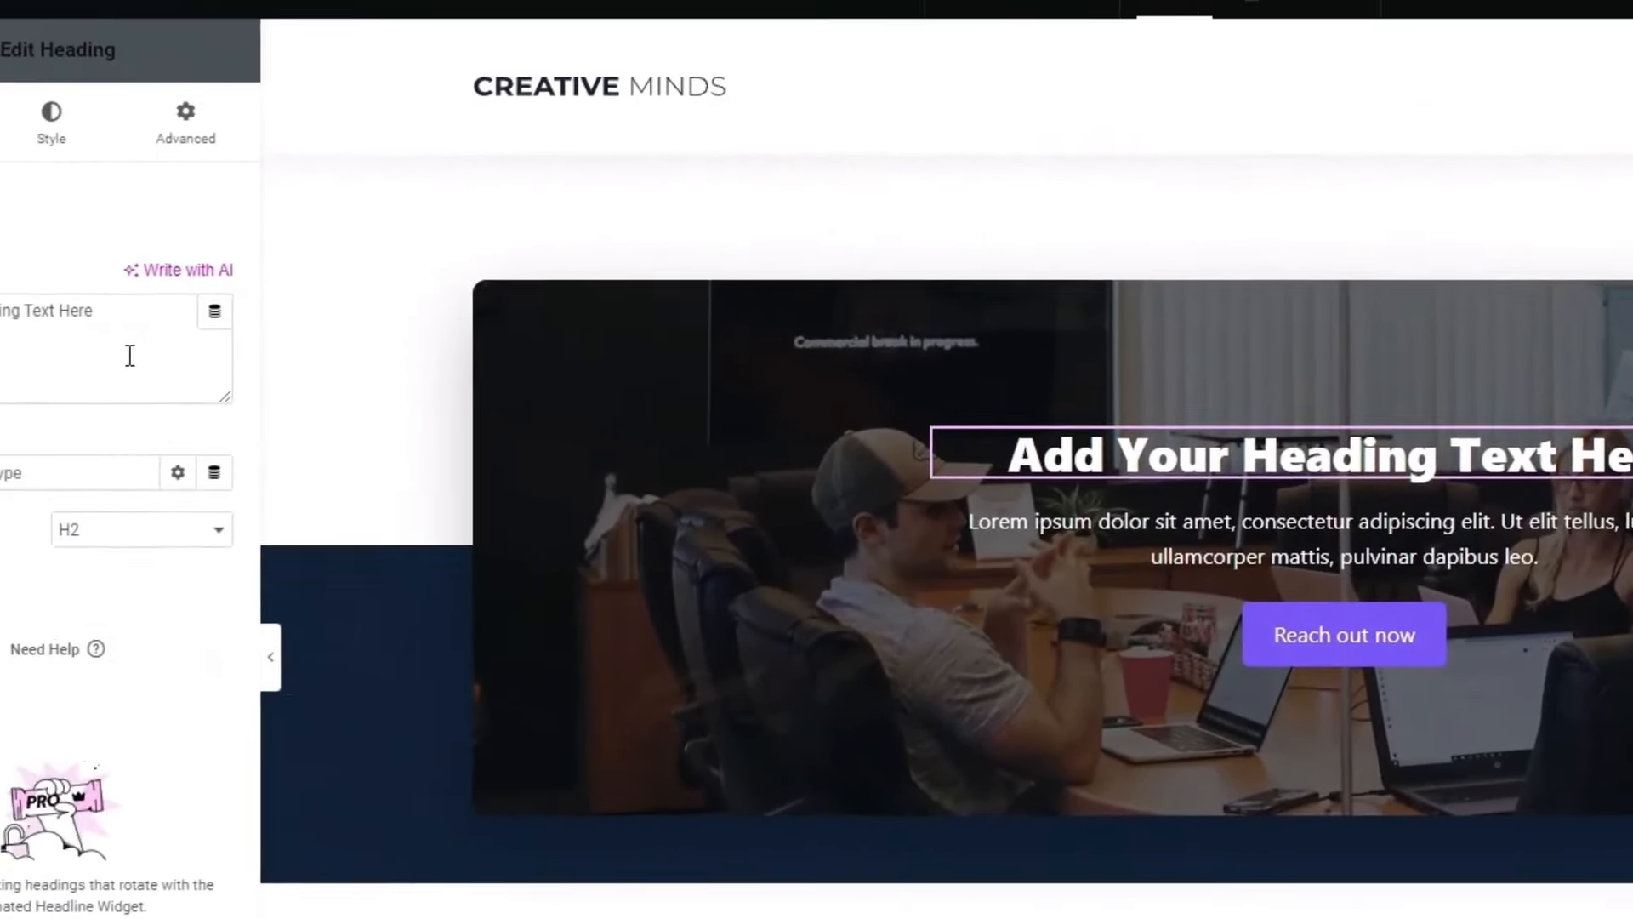
left_click_drag(130, 355, 0, 316)
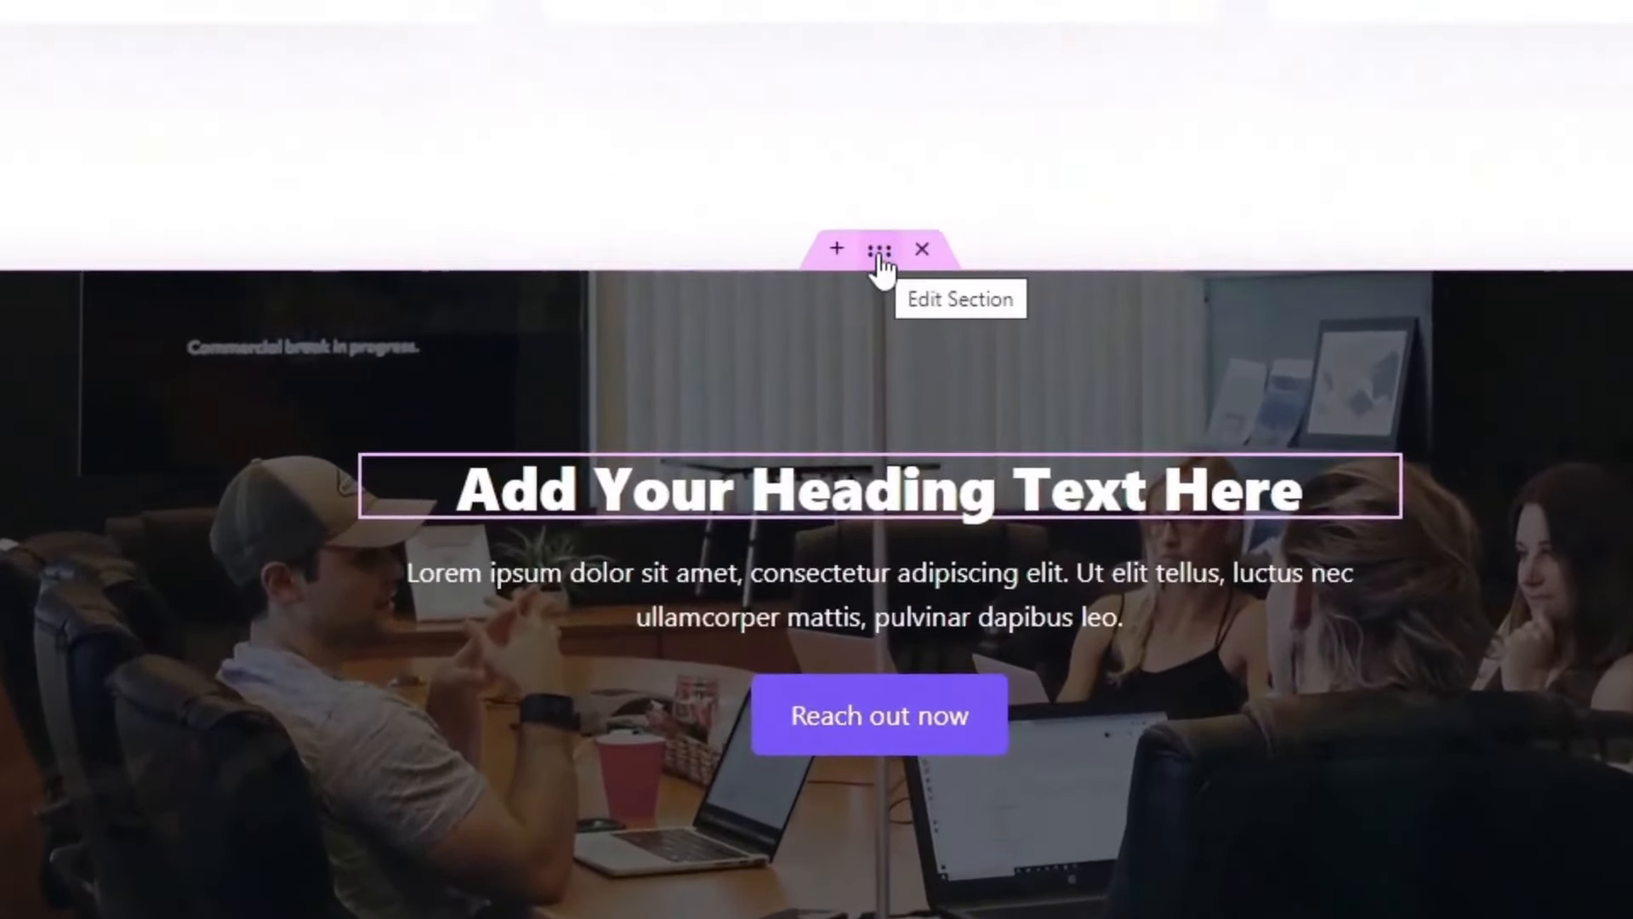
Step: Replace the CTA section's office background image with the triangular tunnel photo
left_click(880, 253)
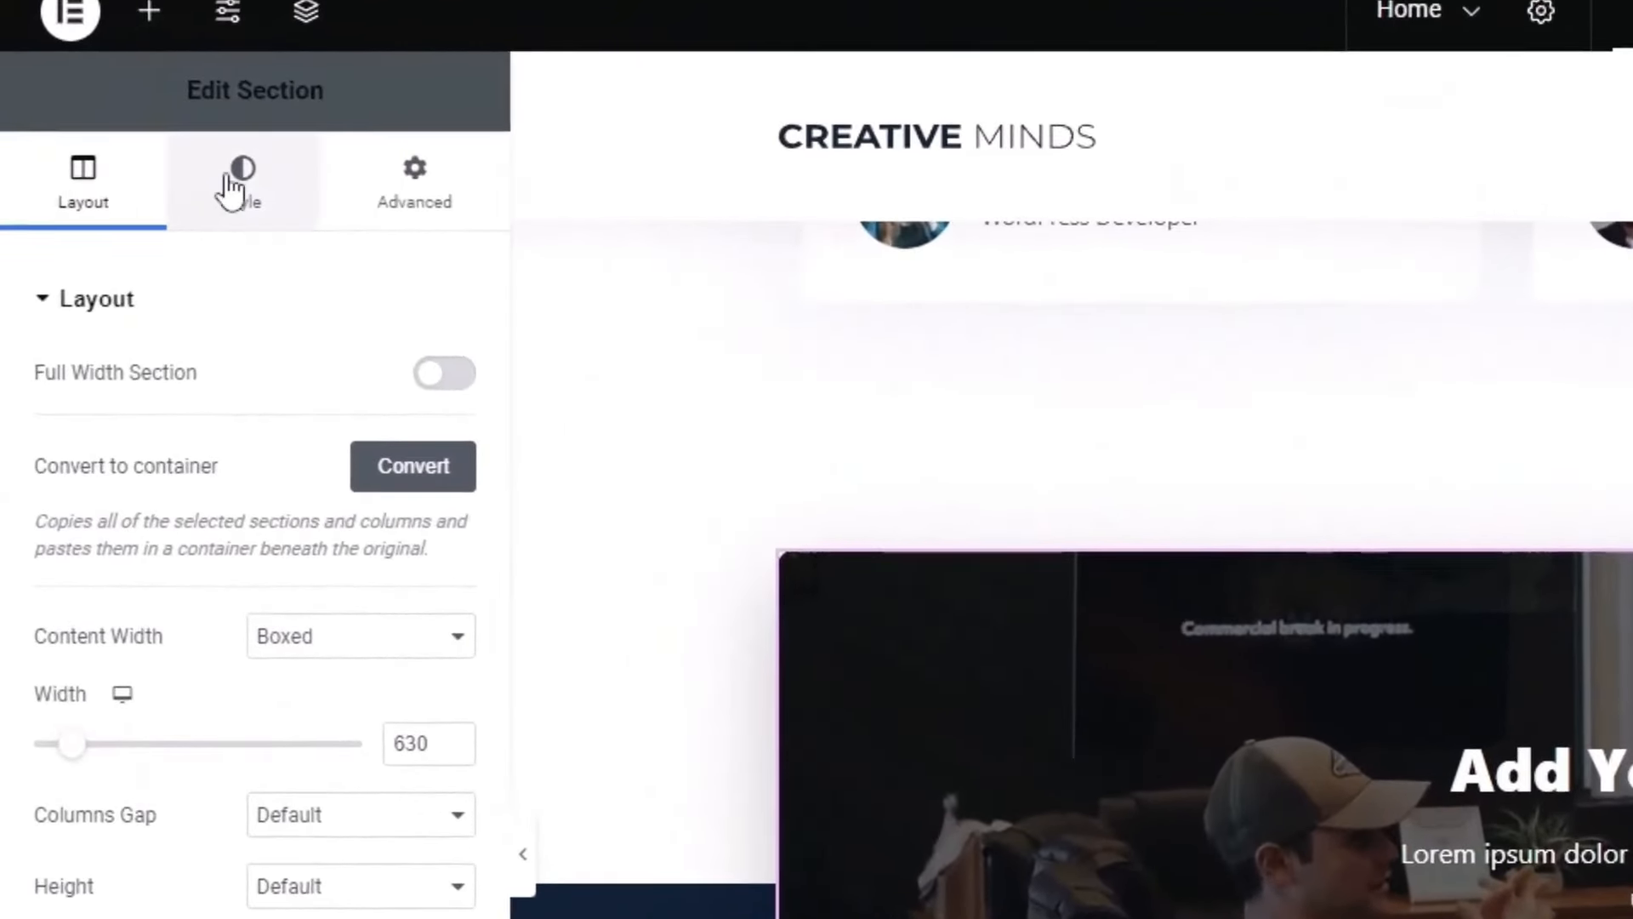
left_click(231, 189)
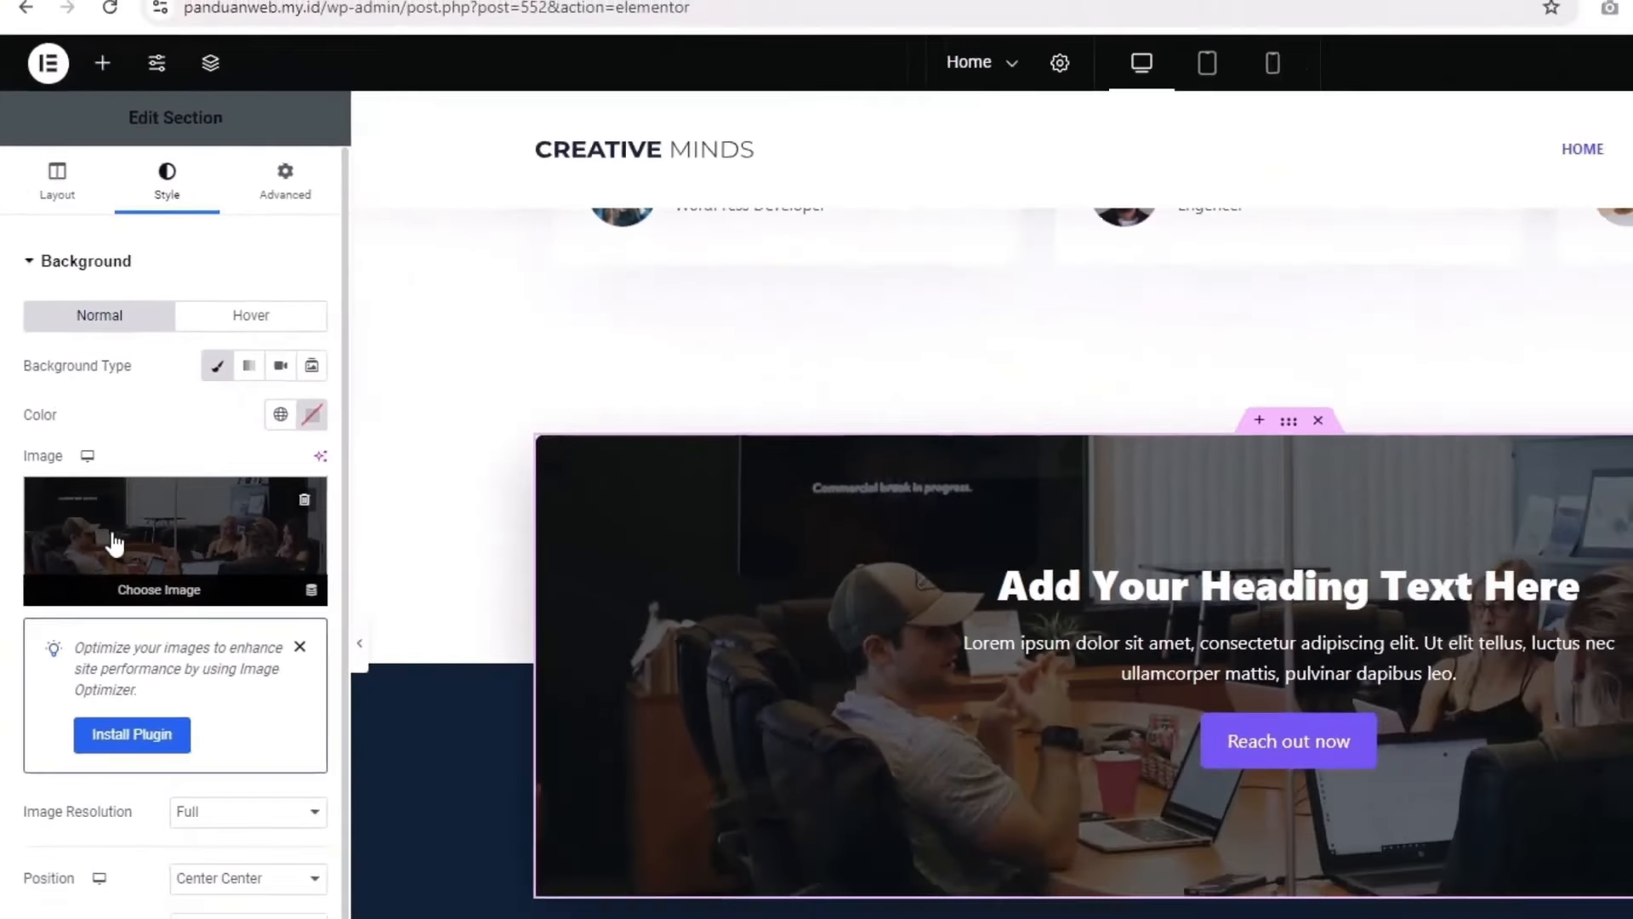
left_click(163, 702)
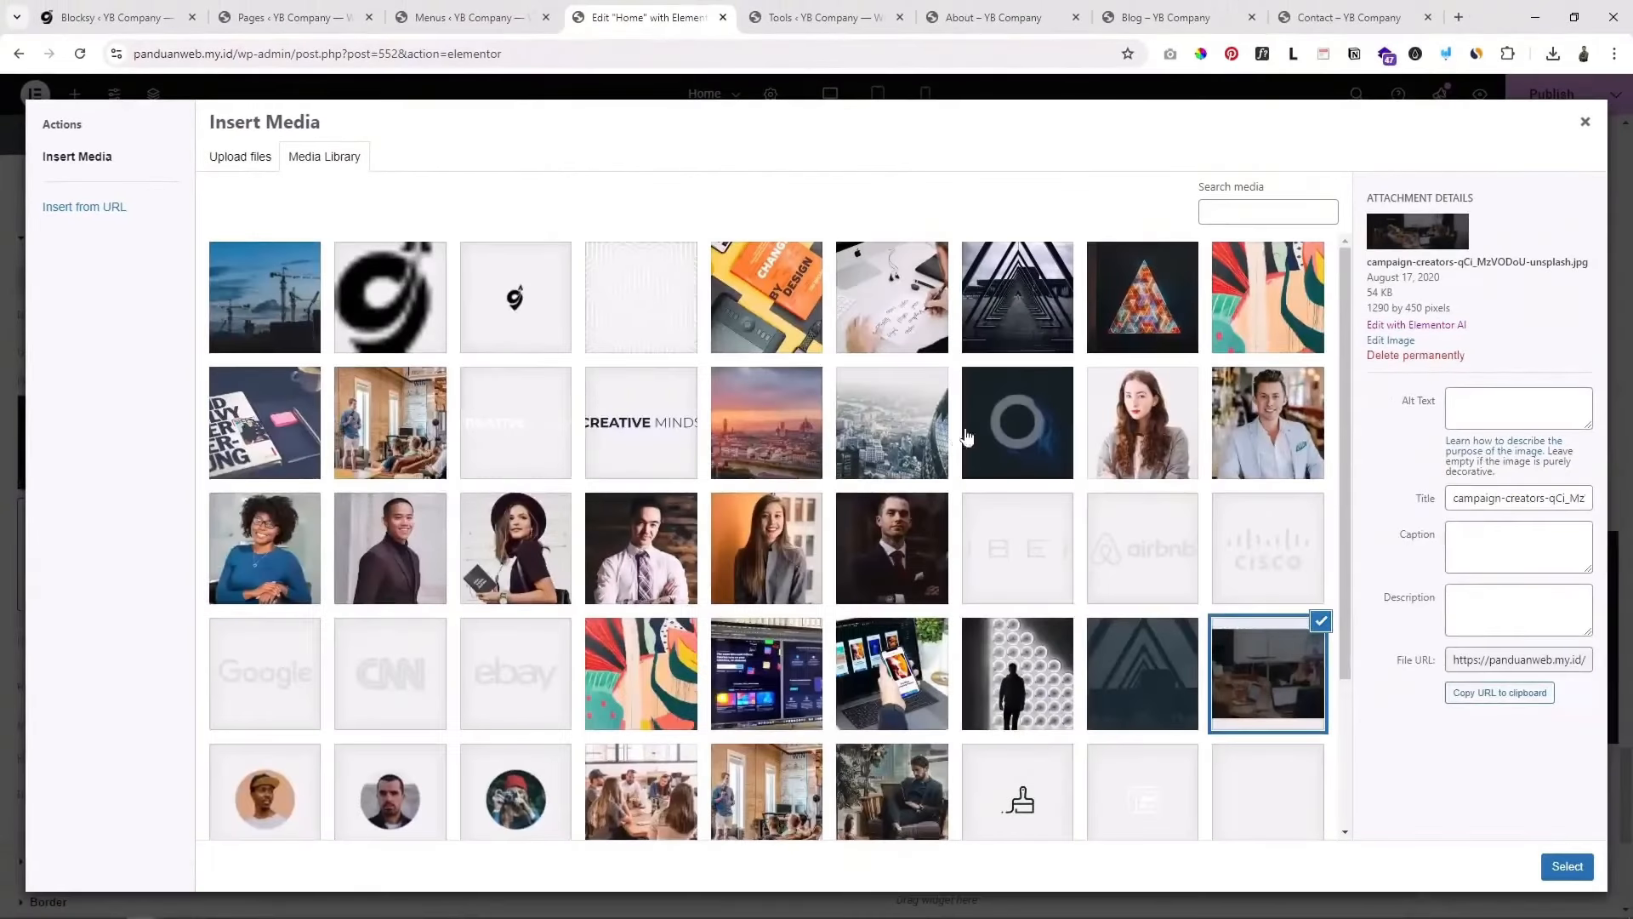
left_click(1053, 289)
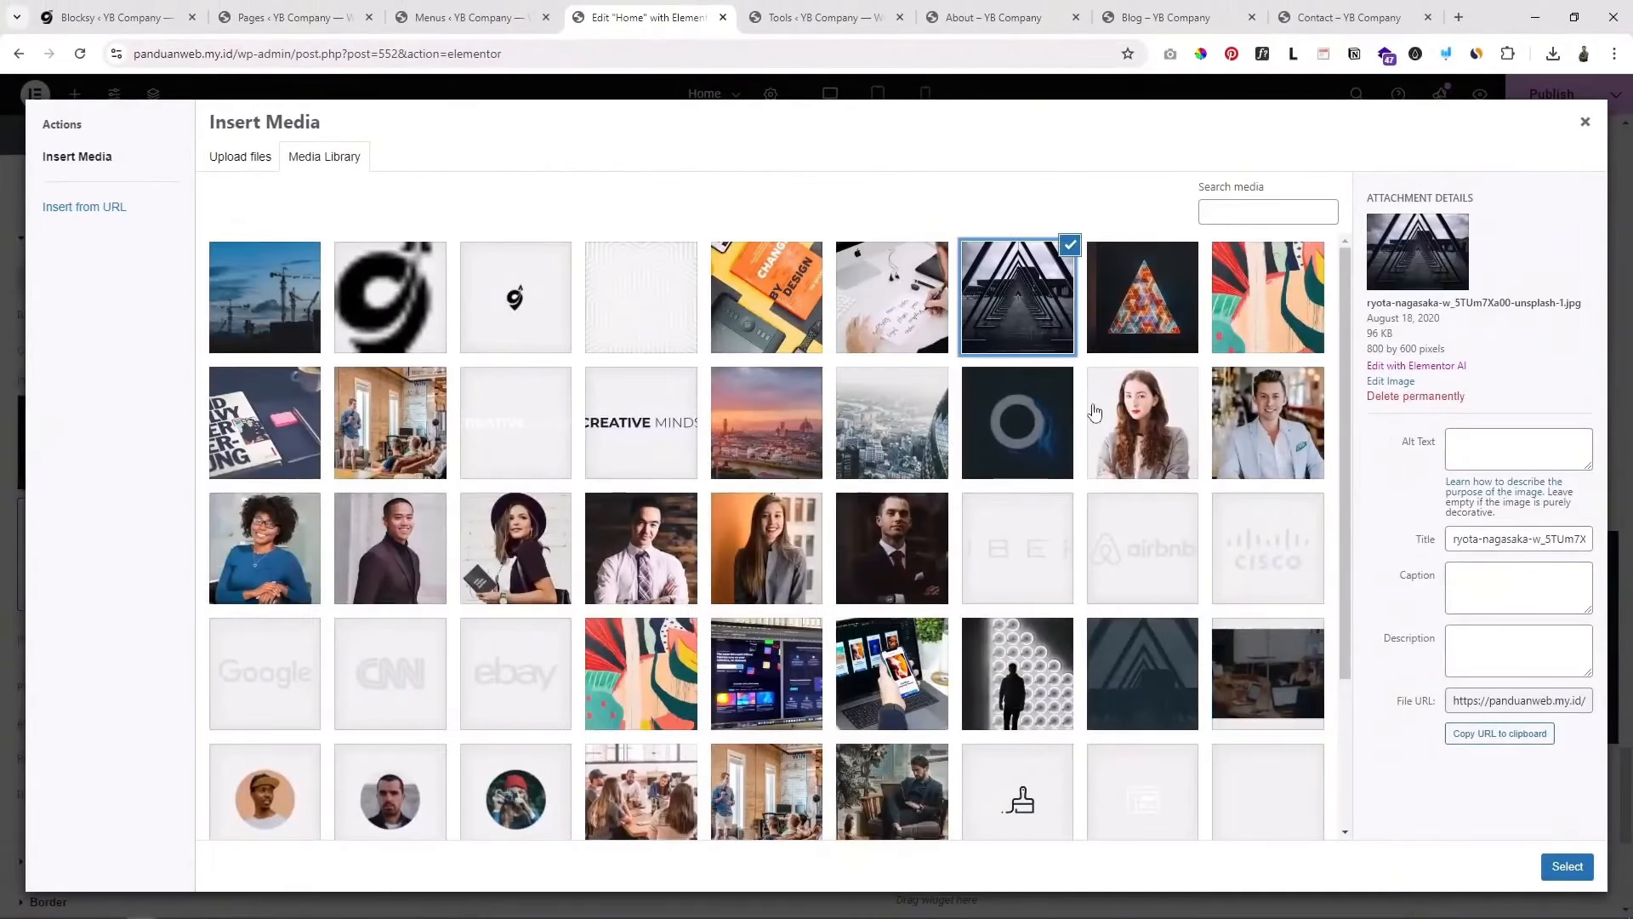
left_click(1566, 866)
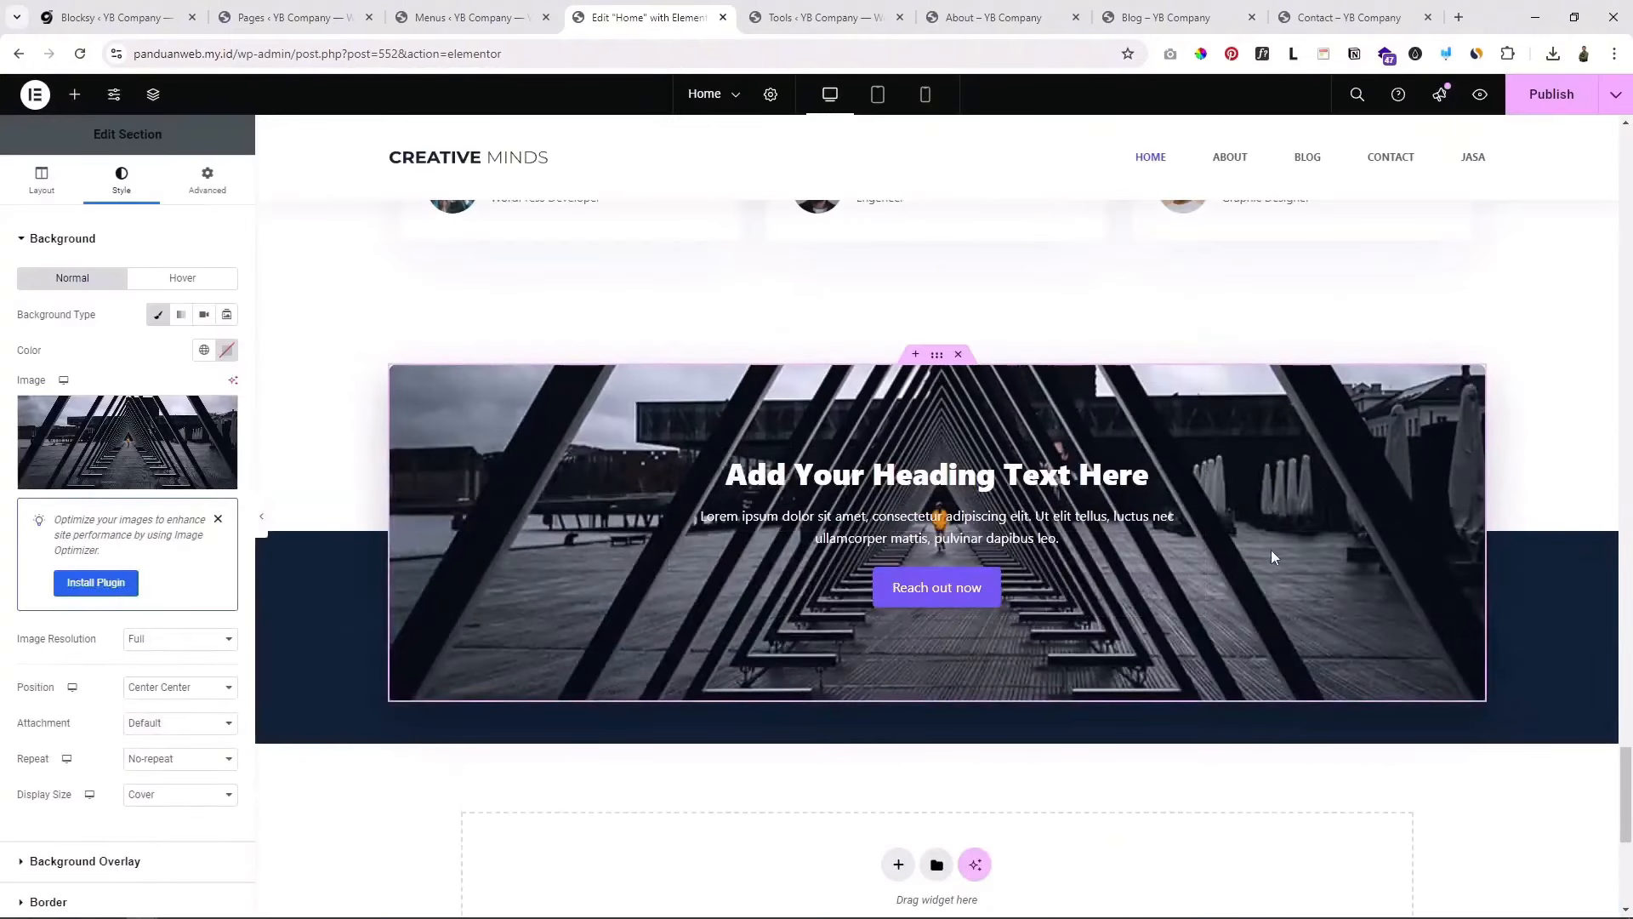
scroll(1345, 502, "up", 1)
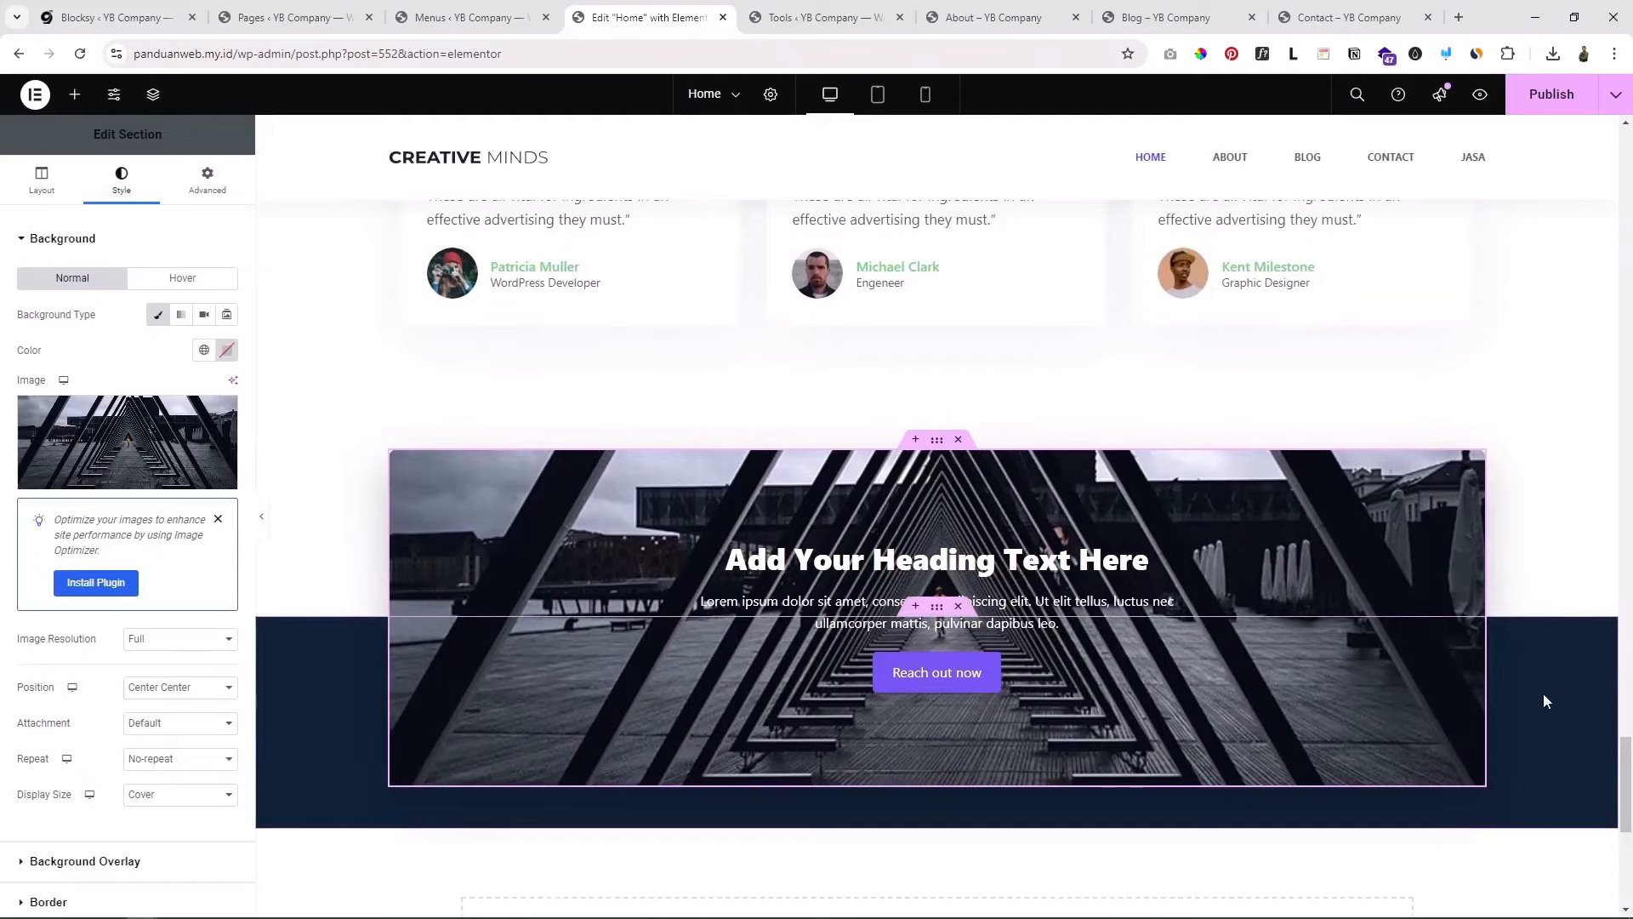
scroll(330, 609, "down", 1)
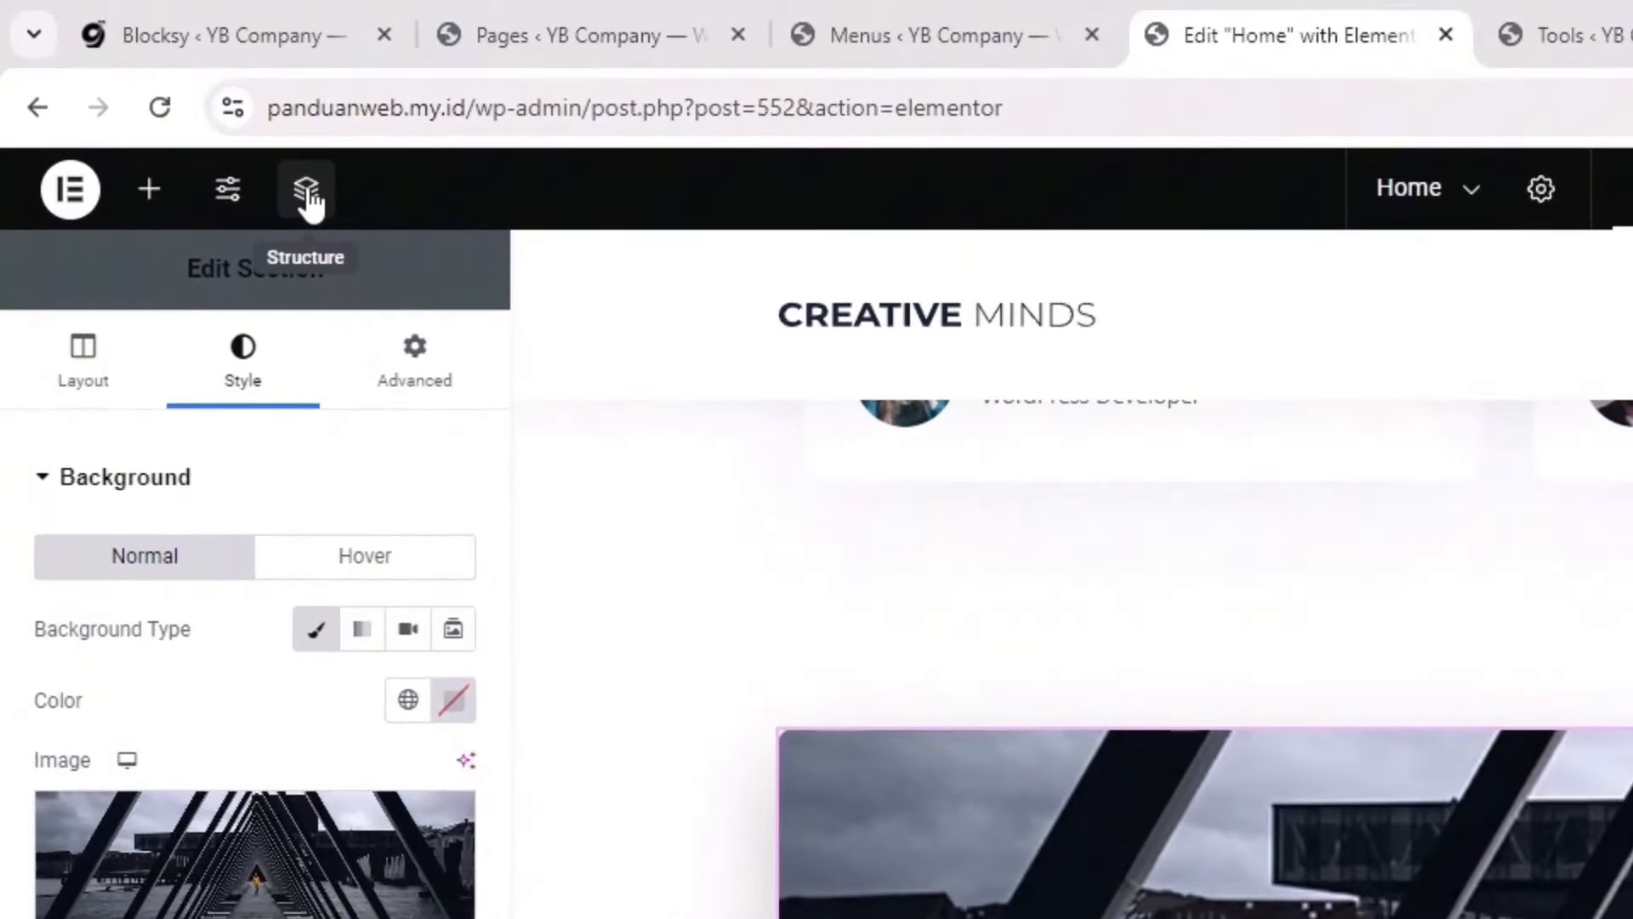
Step: Select the outer section behind the call-to-action box via the Structure outline and show its background settings
left_click(307, 194)
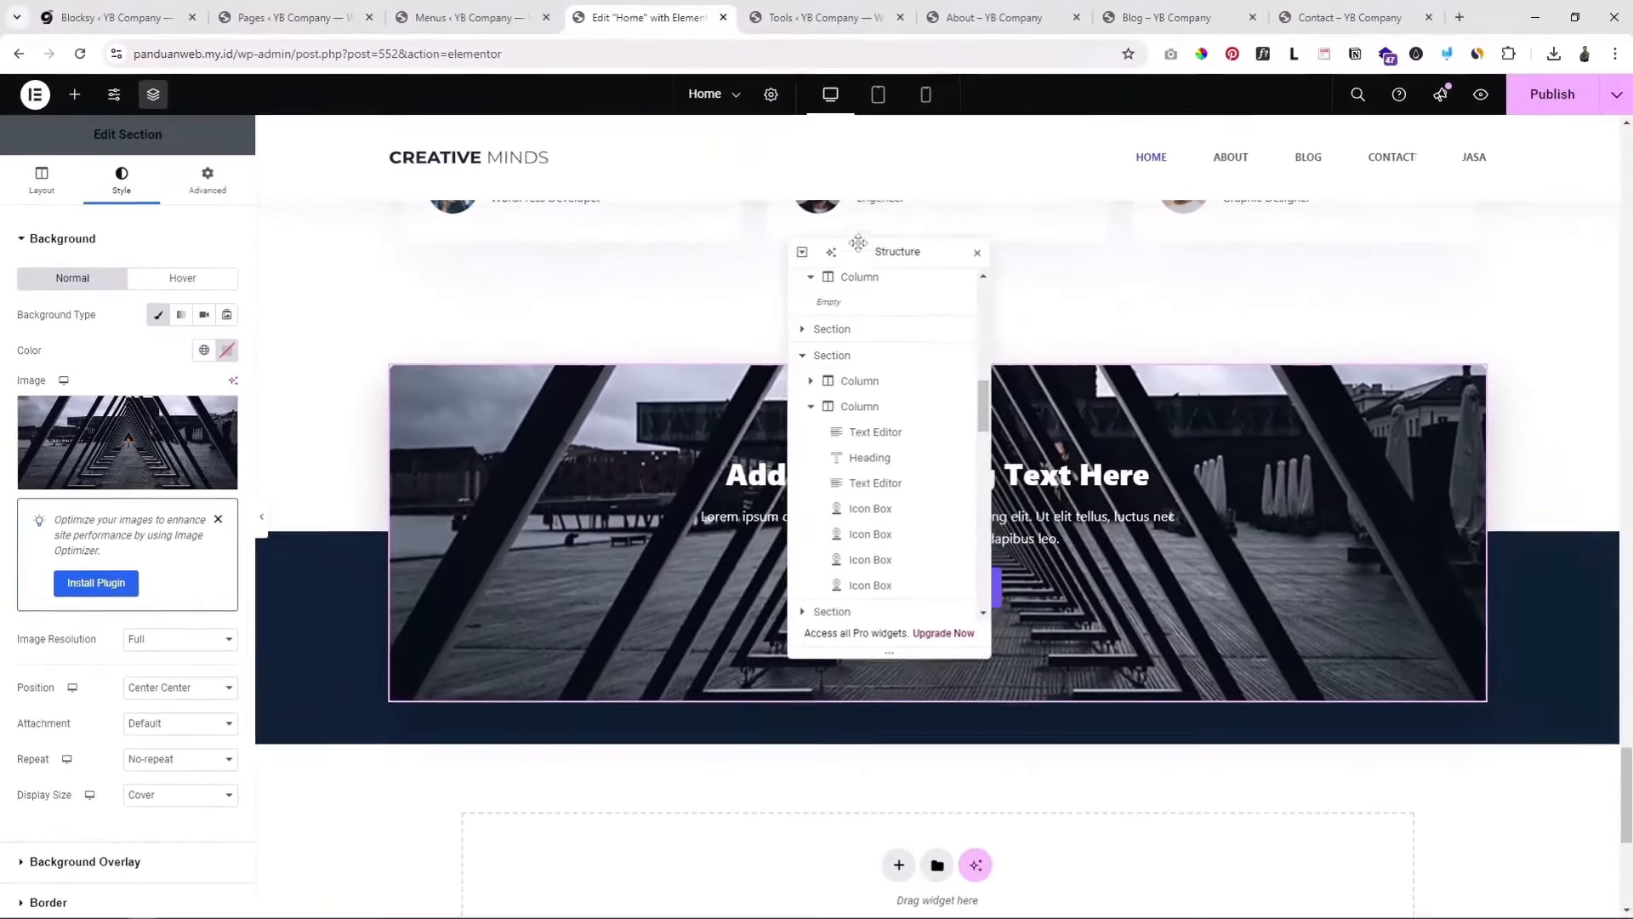
left_click_drag(893, 252, 1355, 259)
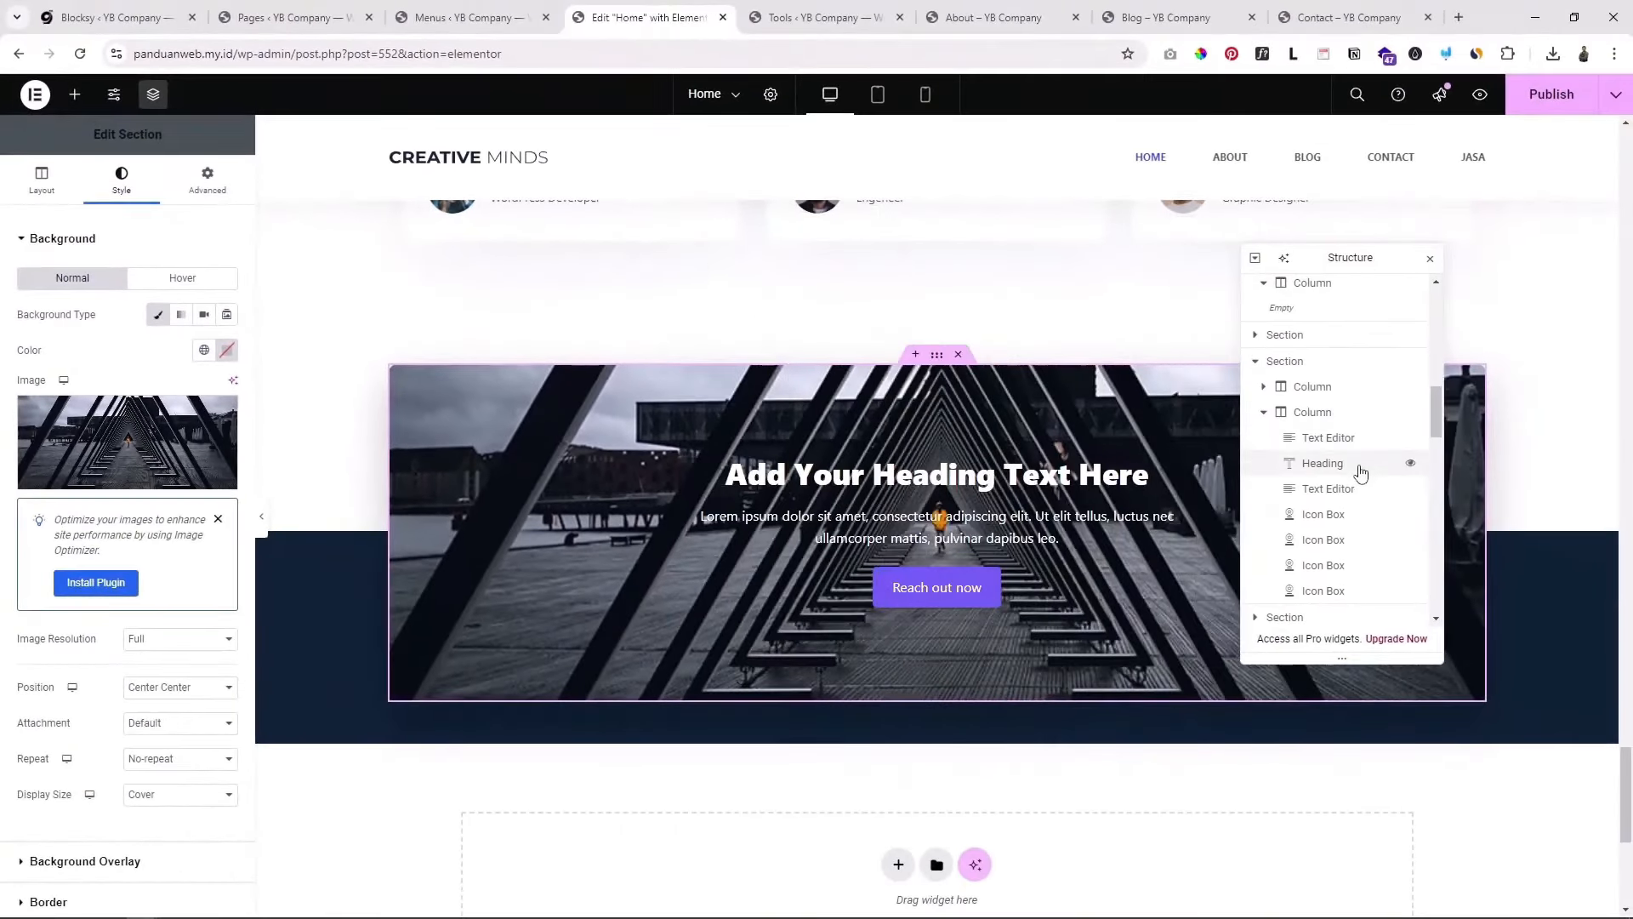
scroll(1357, 477, "down", 10)
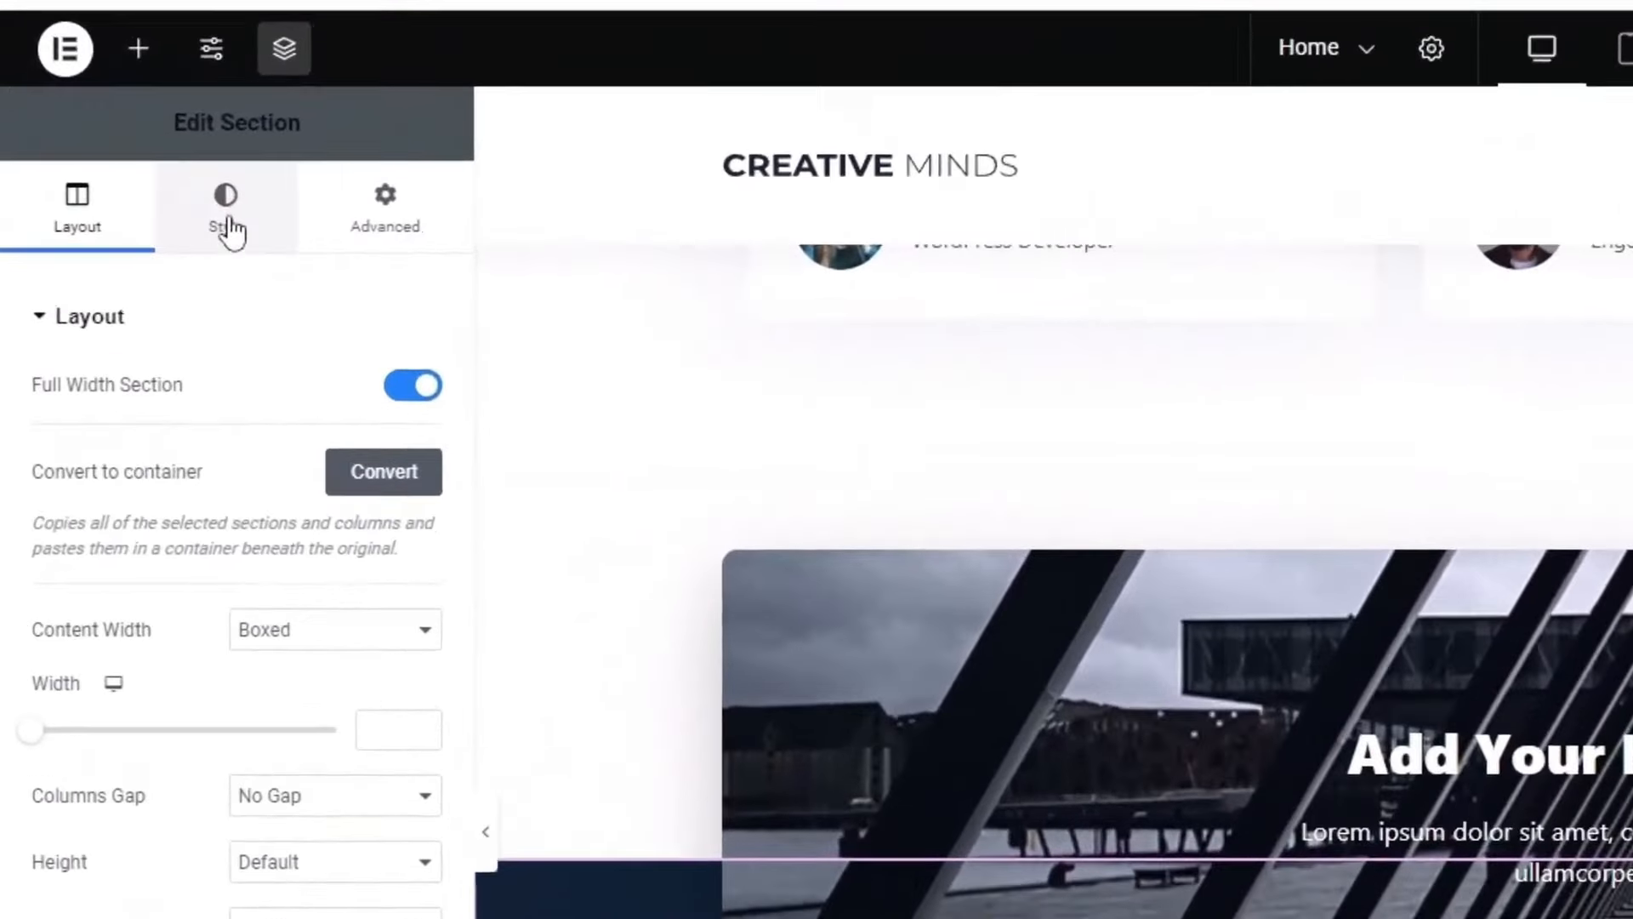
left_click(226, 223)
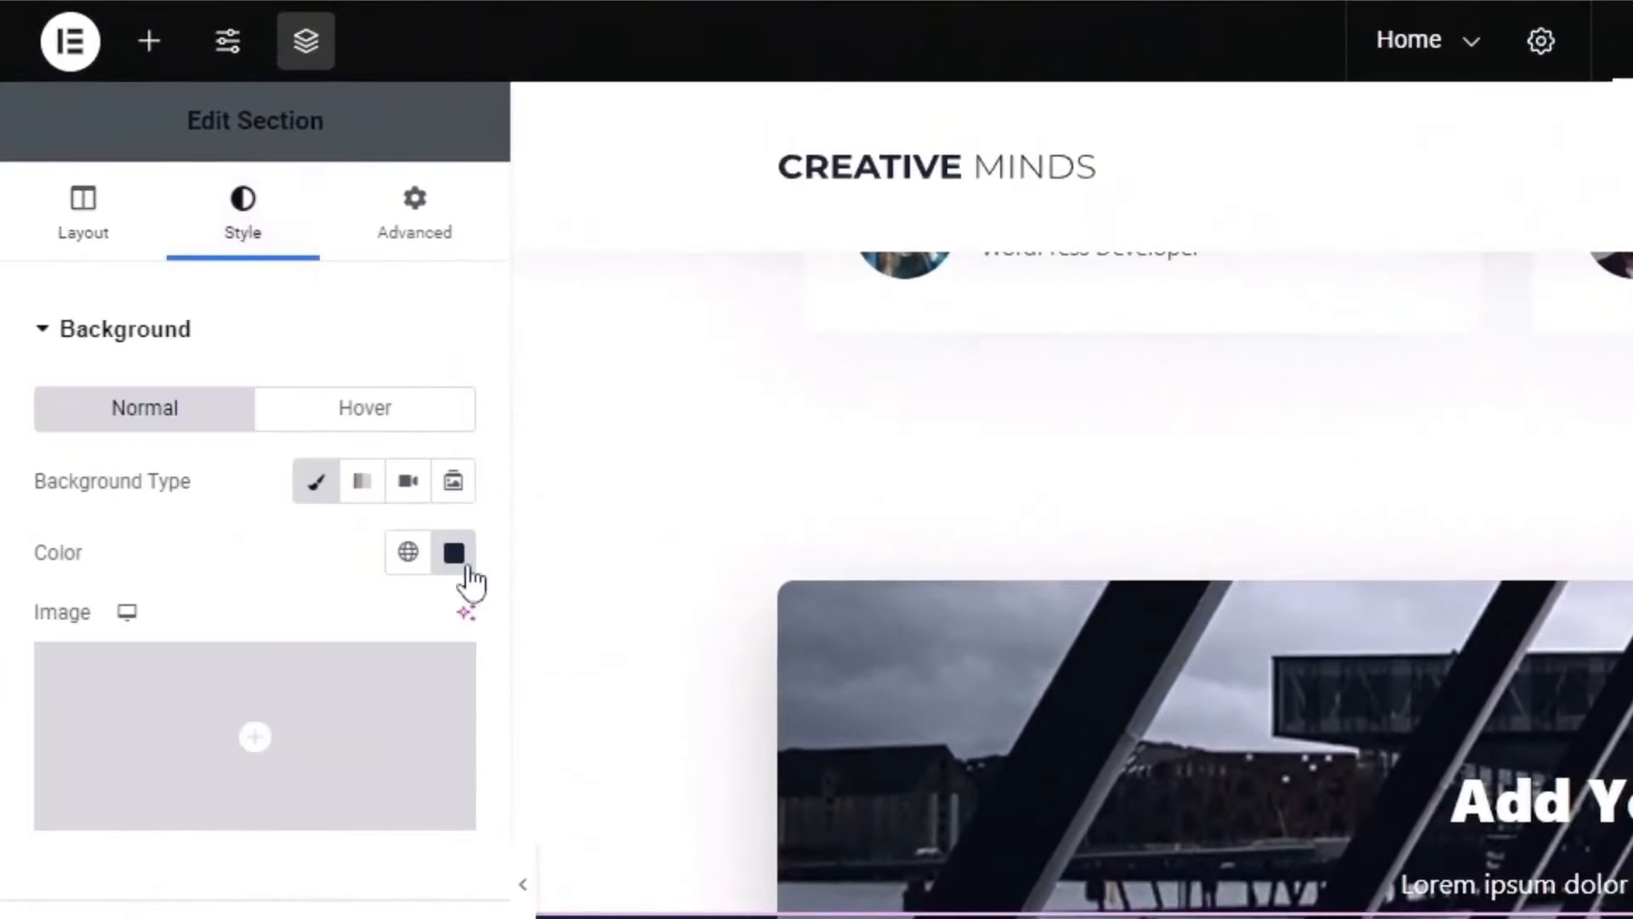
Step: After trying blue and magenta shades, set the section background colour to dark navy #102138
left_click(456, 554)
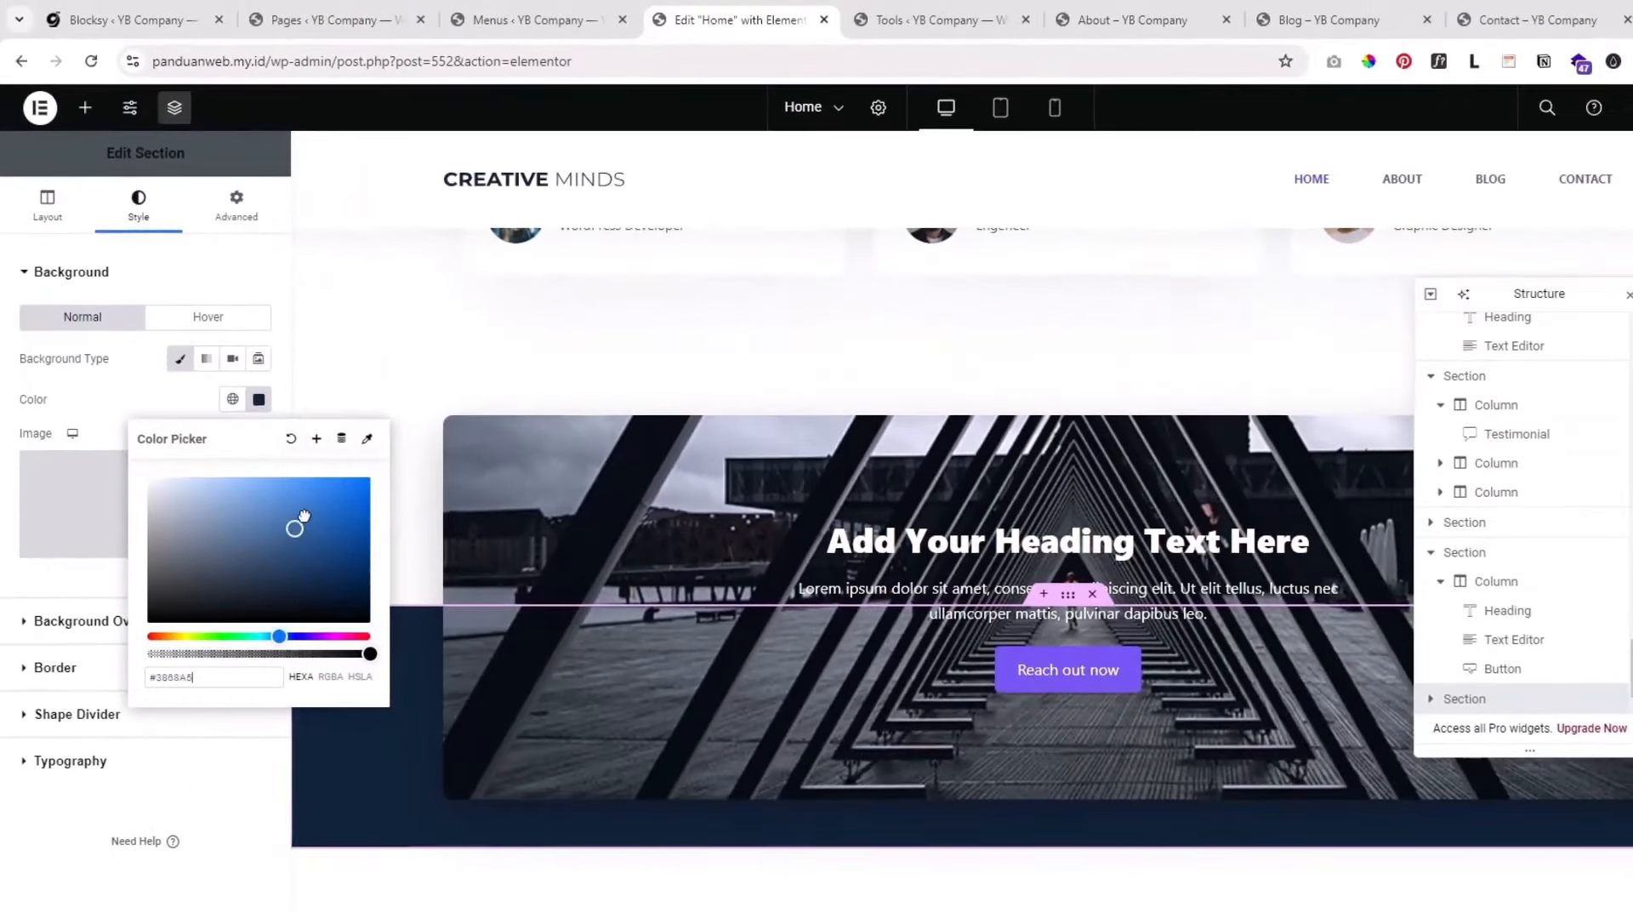
left_click_drag(304, 515, 360, 471)
left_click(233, 572)
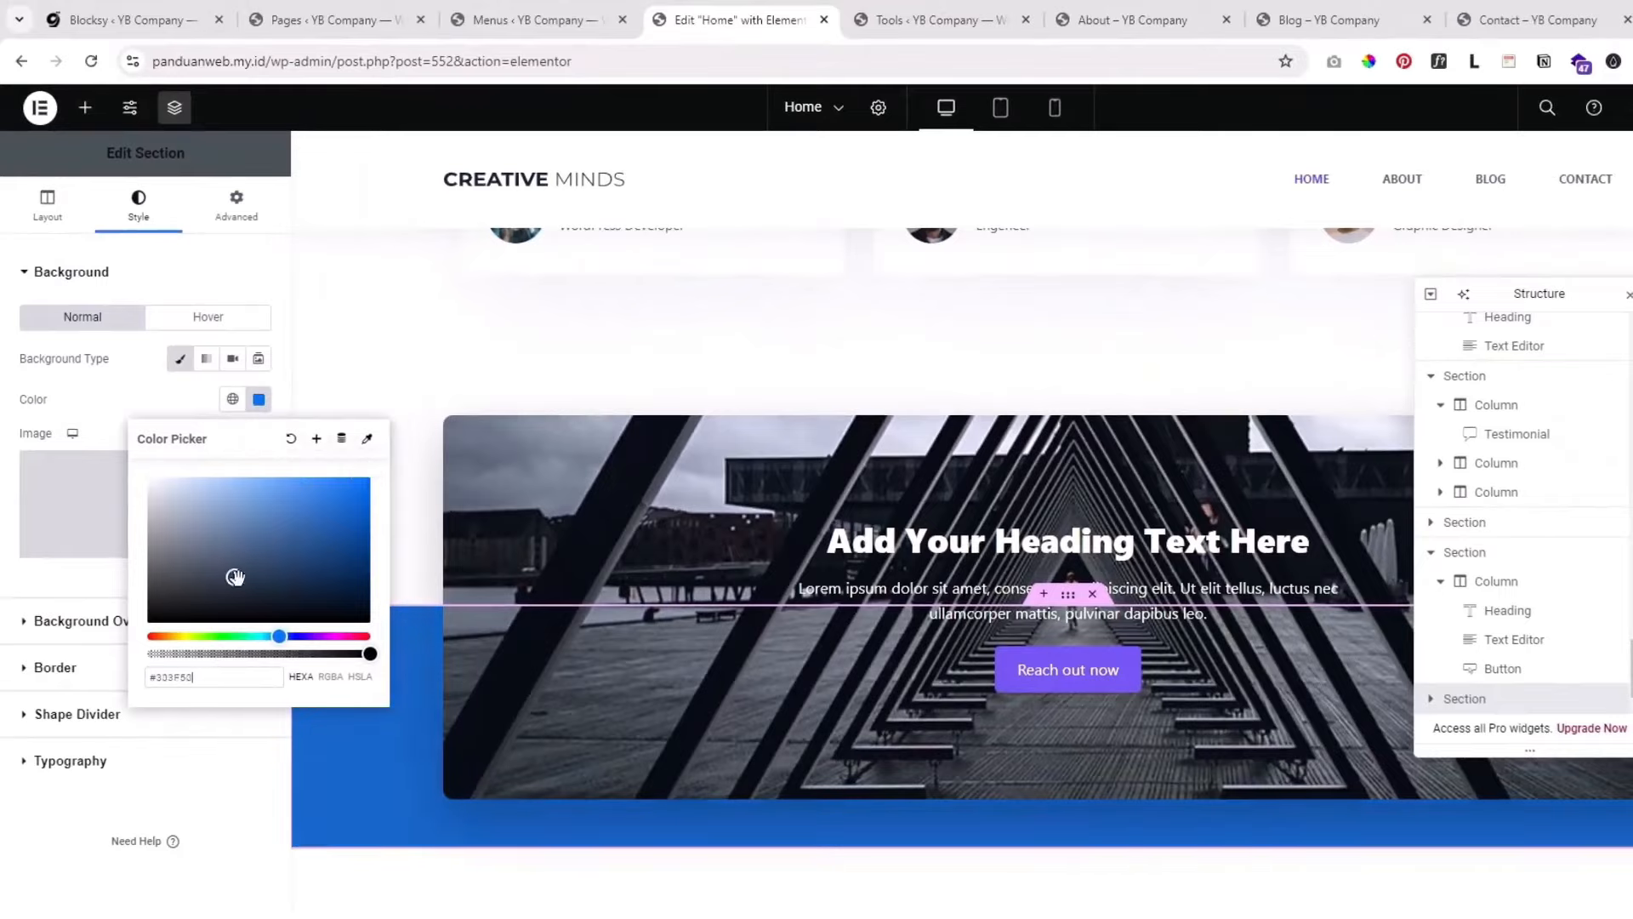
left_click(341, 635)
left_click(350, 512)
left_click_drag(349, 487, 352, 476)
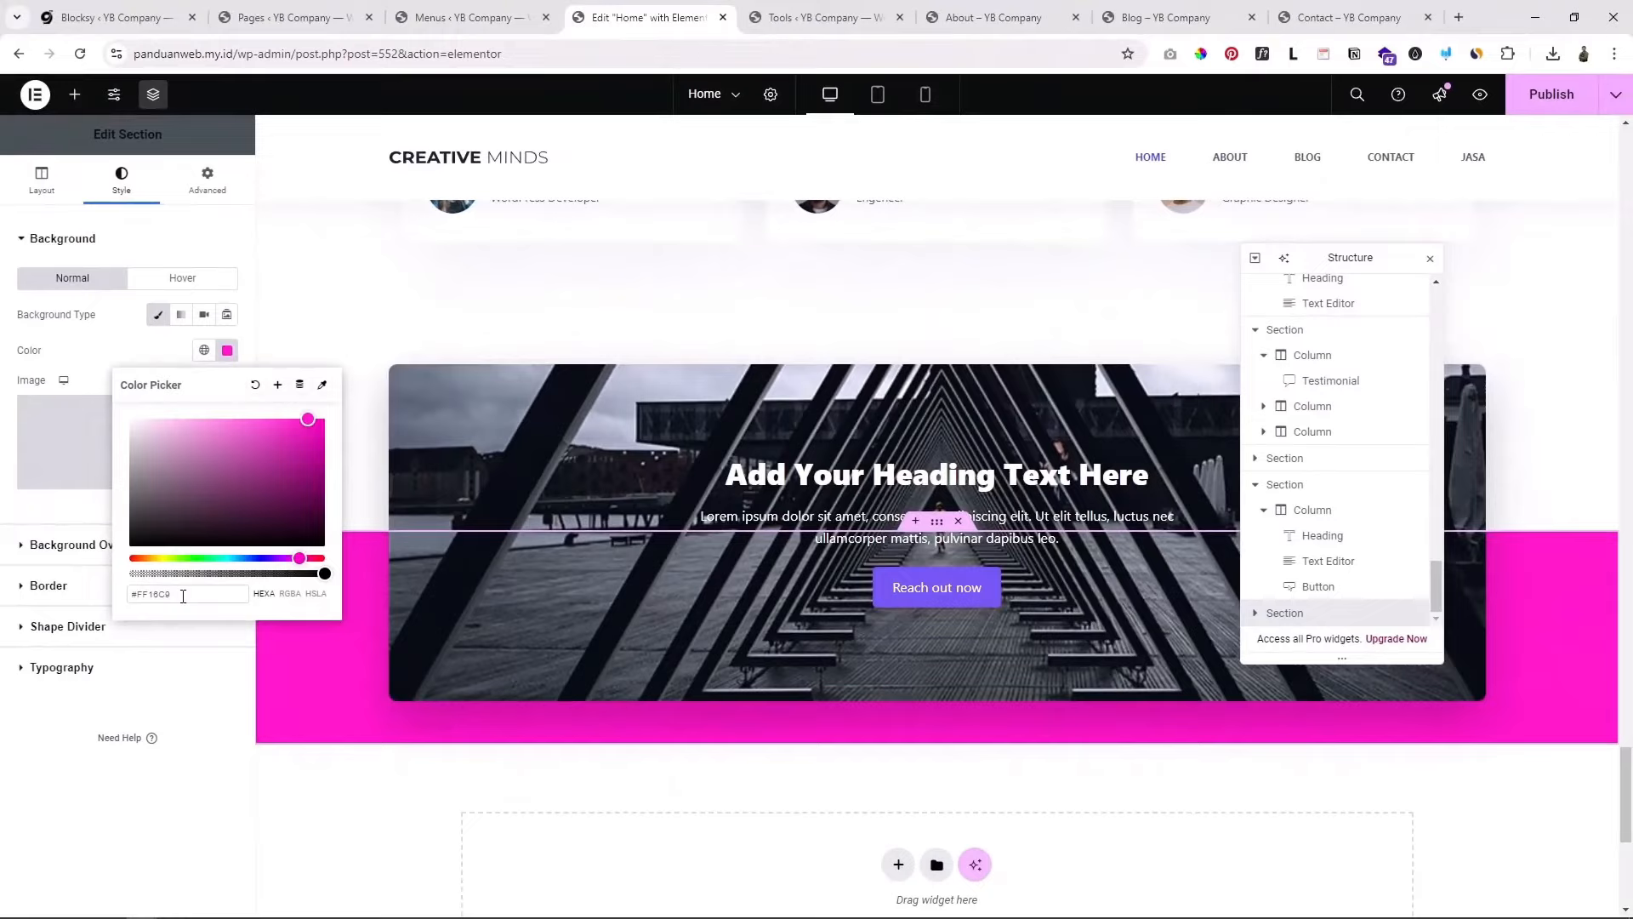
type("#102138")
left_click(89, 788)
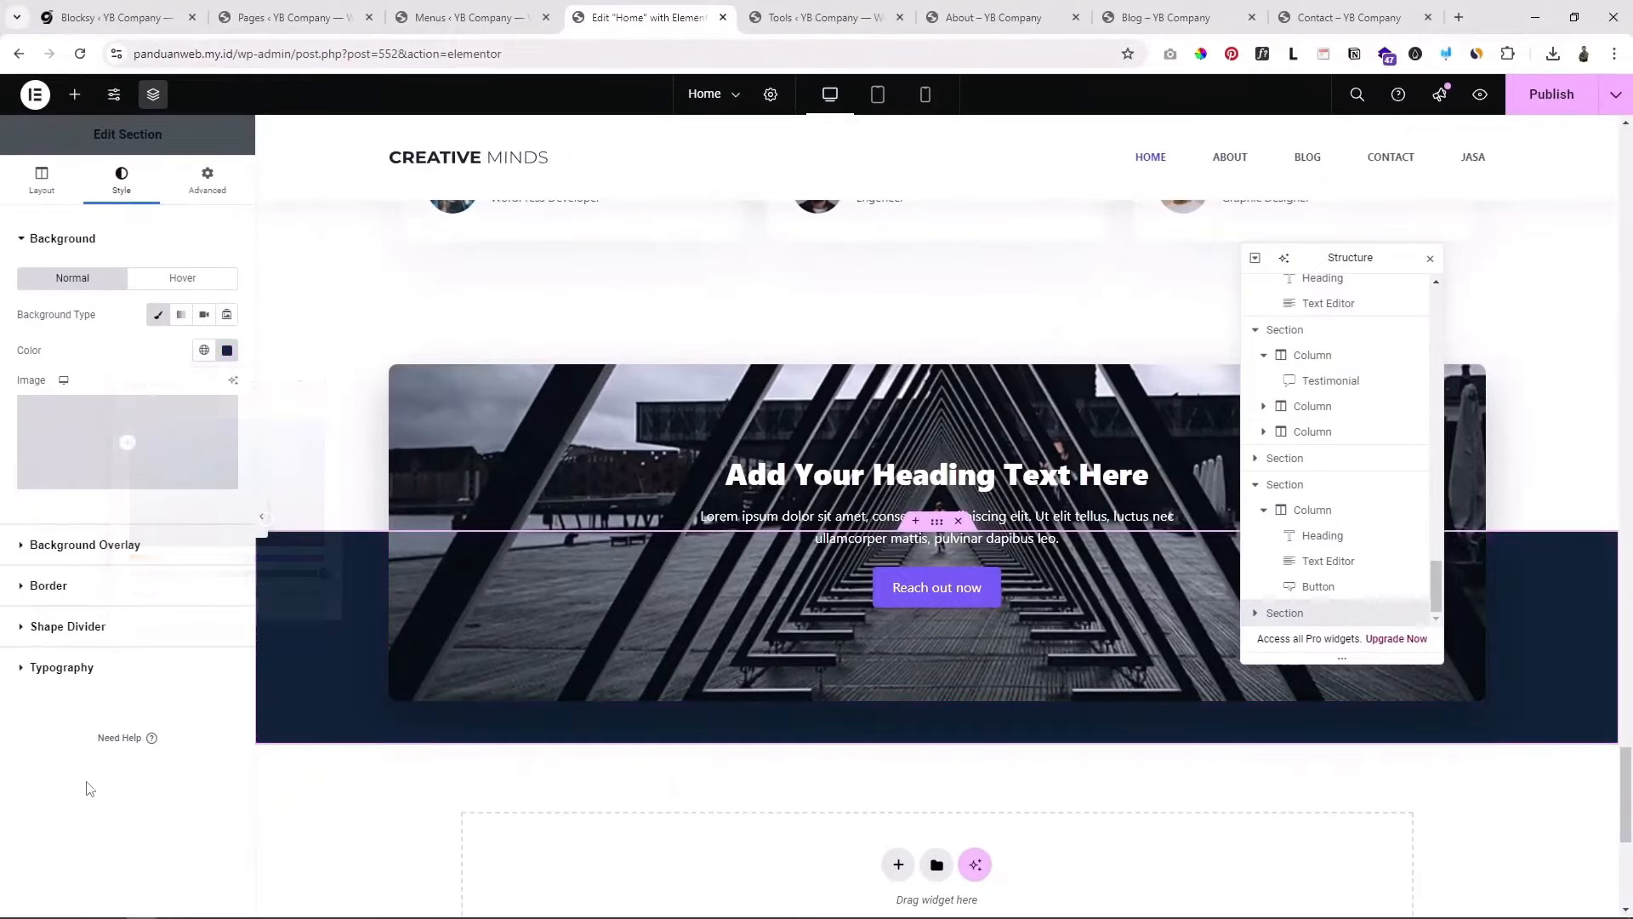
scroll(992, 541, "up", 10)
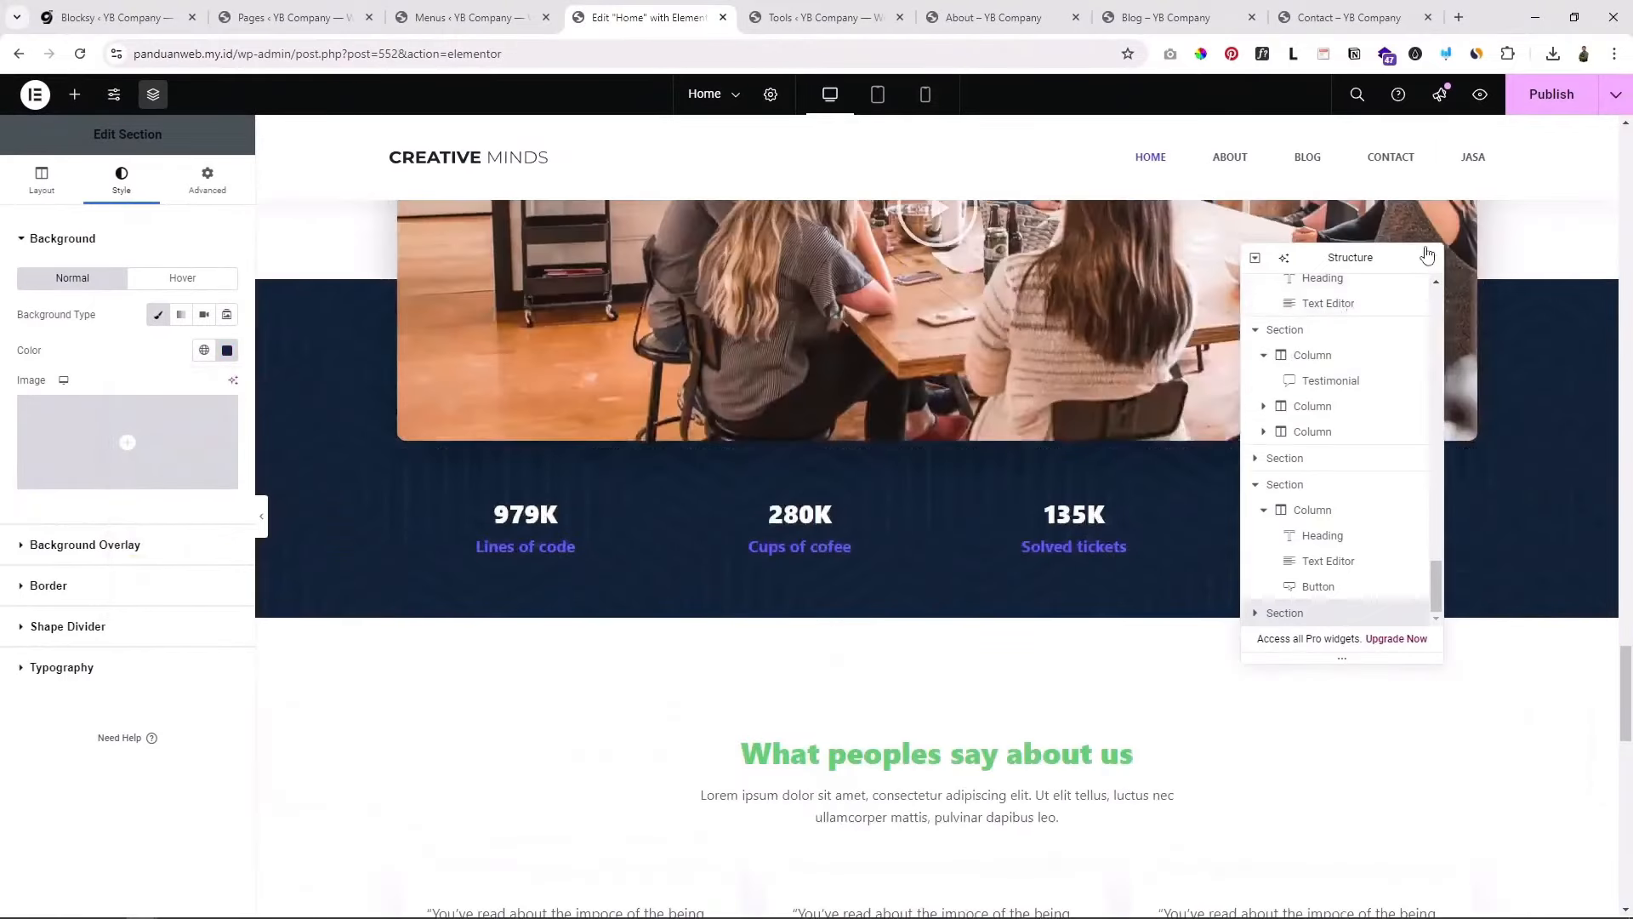
left_click(1431, 259)
scroll(1491, 316, "up", 20)
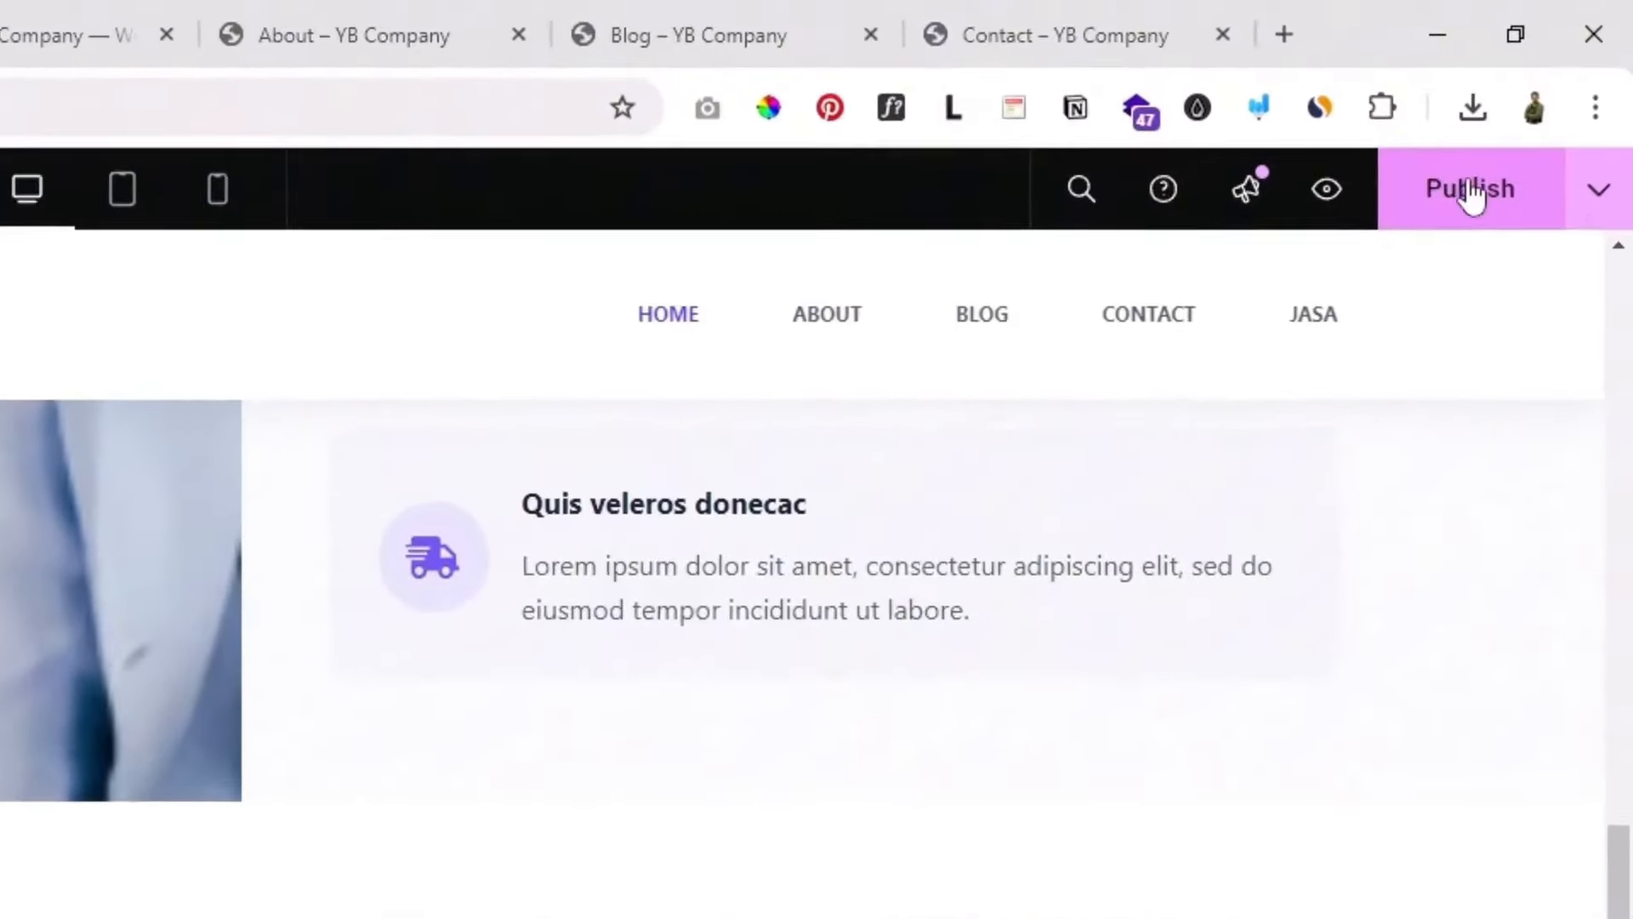
Step: Publish the Home page edits and open Preview Changes in a new tab
left_click(1493, 161)
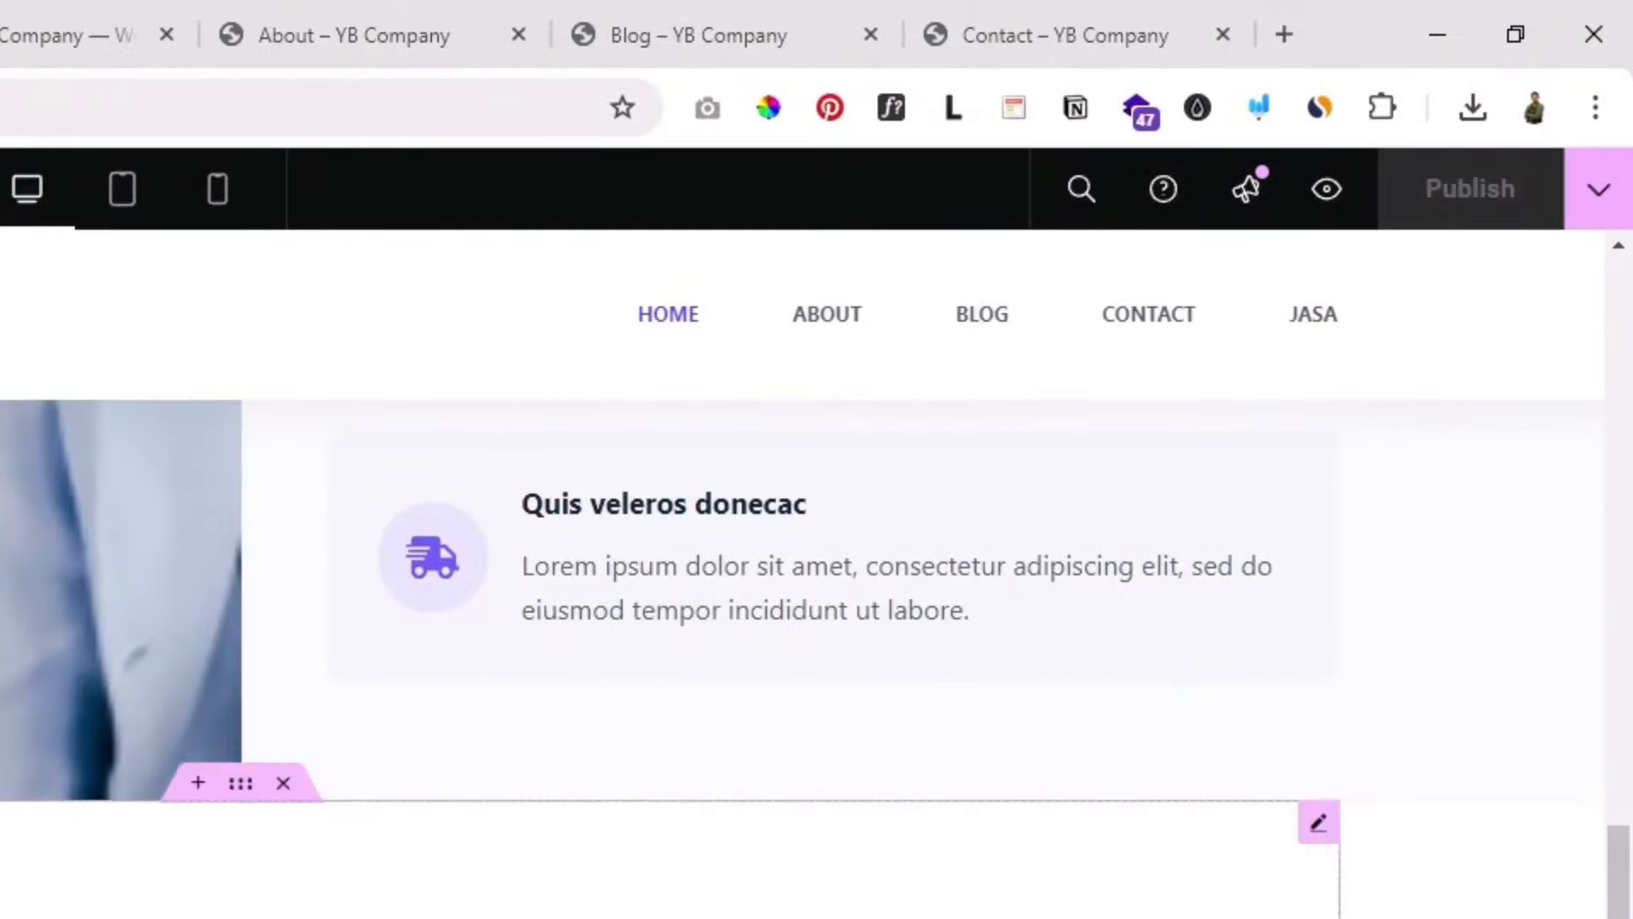
scroll(1467, 476, "up", 8)
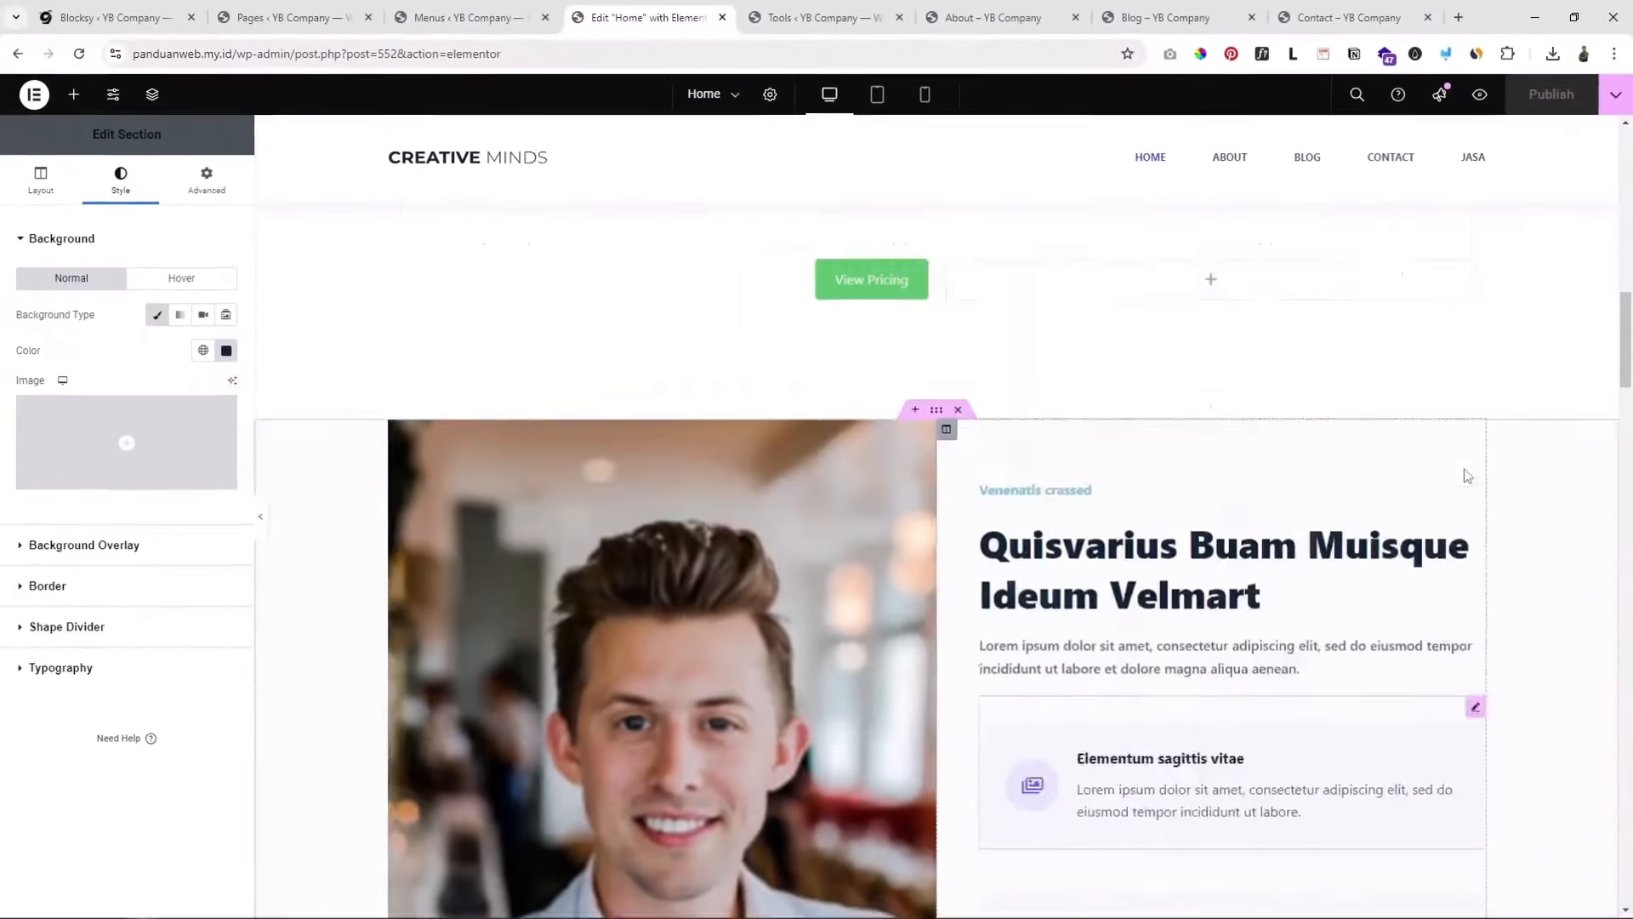
scroll(1467, 476, "up", 15)
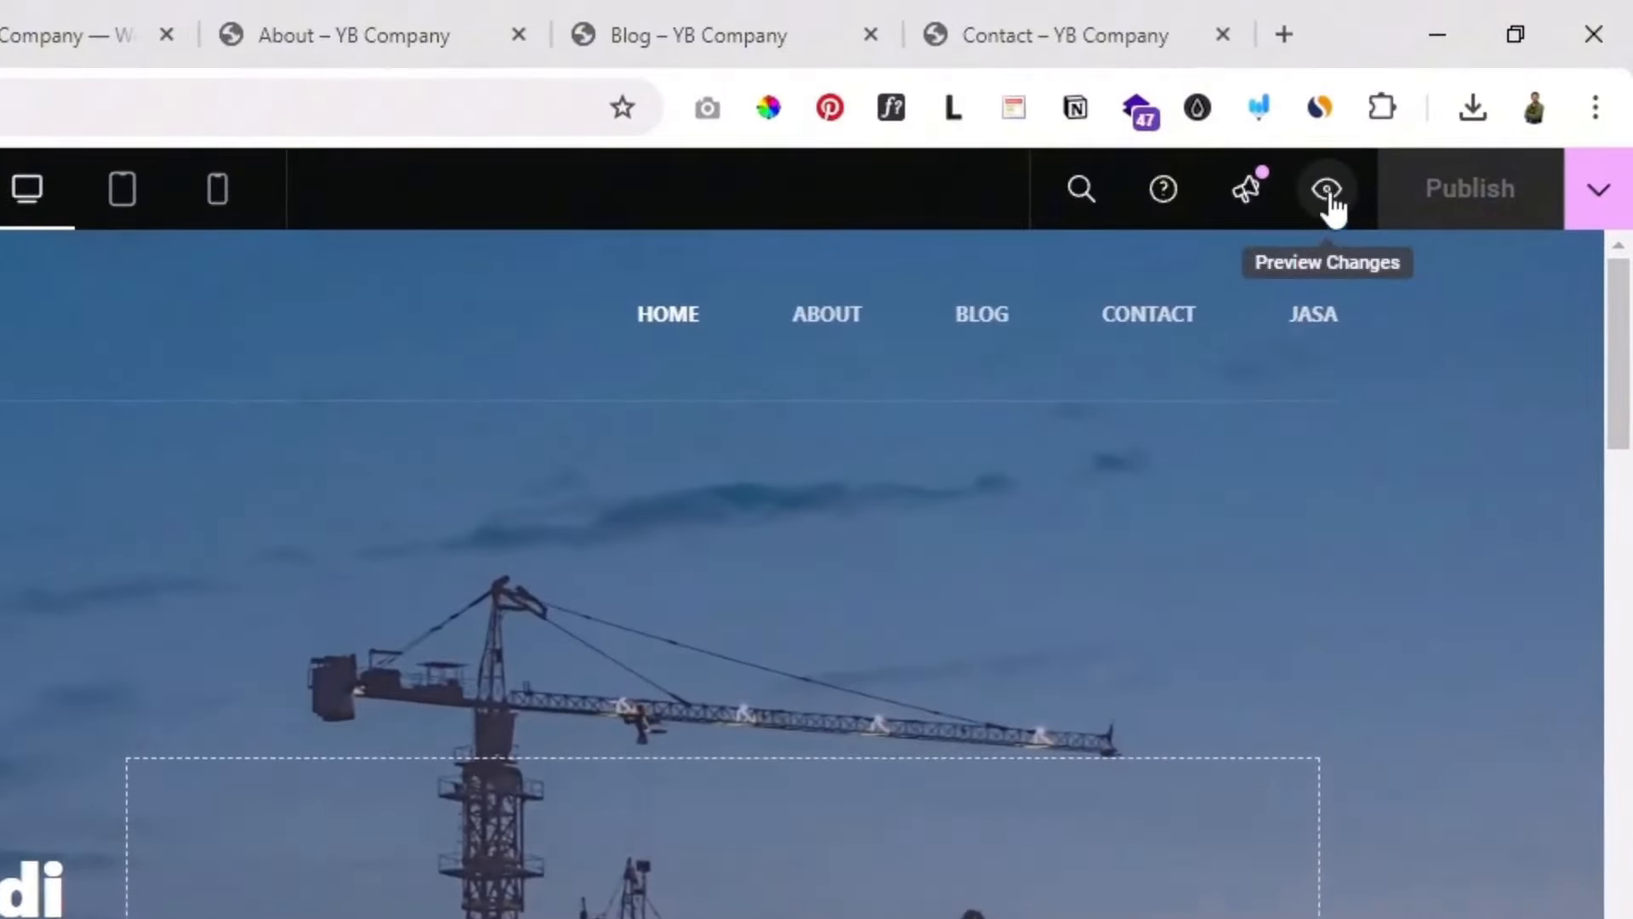
left_click(1327, 190)
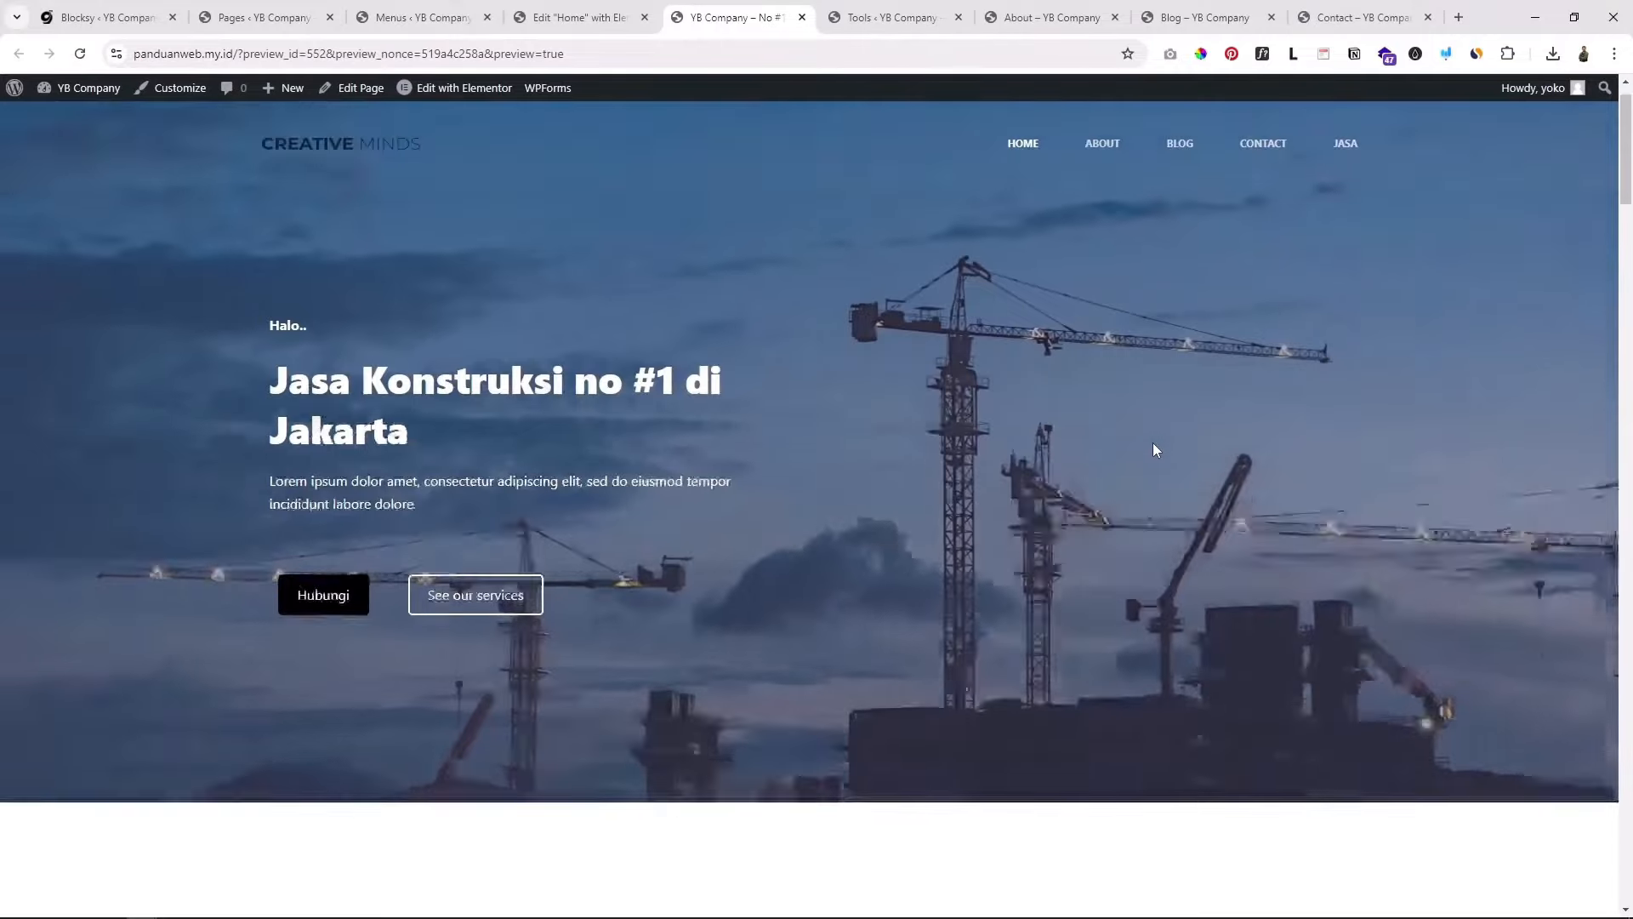
Step: Scroll through the live Home page preview to check the updated sections, returning to the top
scroll(1153, 444, "down", 10)
scroll(806, 805, "up", 5)
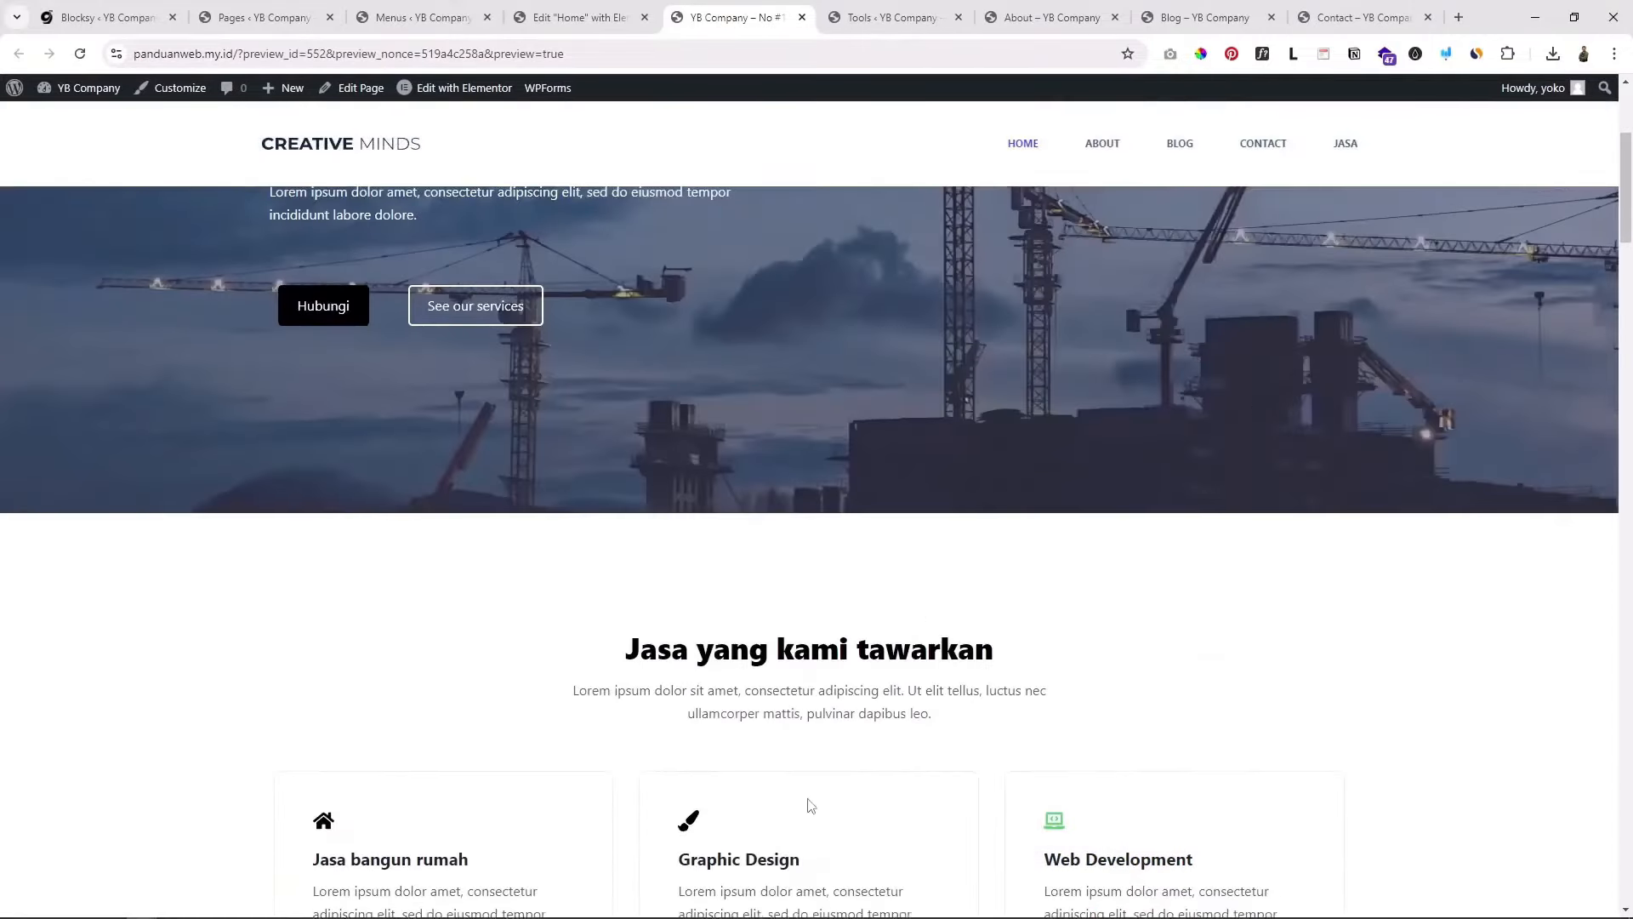
scroll(901, 393, "up", 4)
scroll(933, 354, "down", 4)
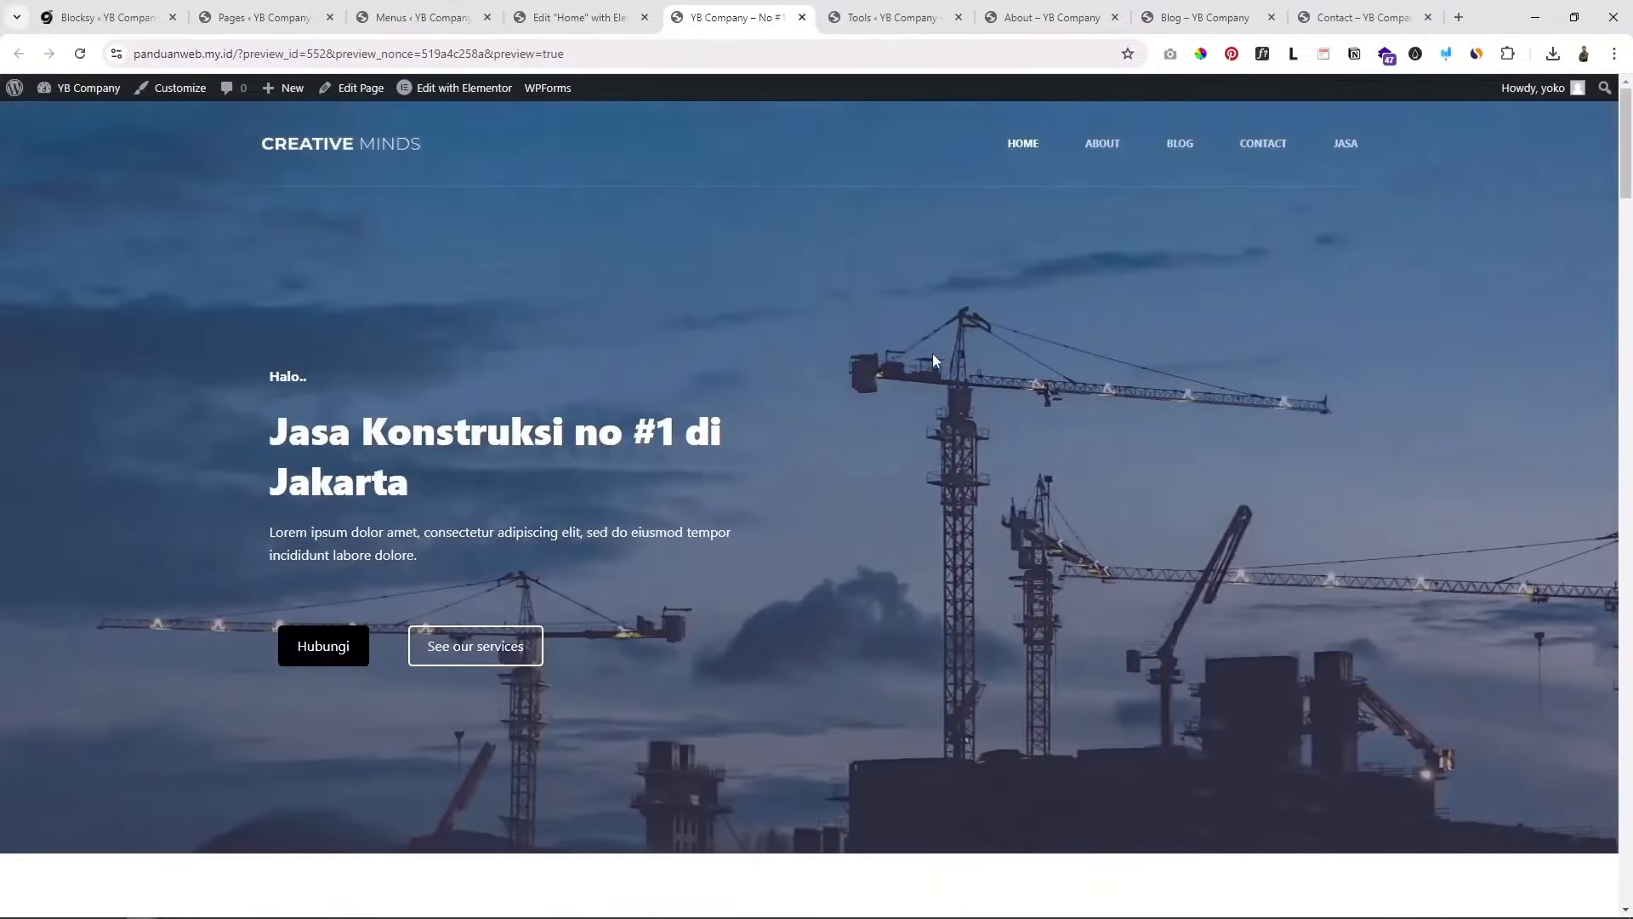
left_click_drag(1630, 193, 1568, 126)
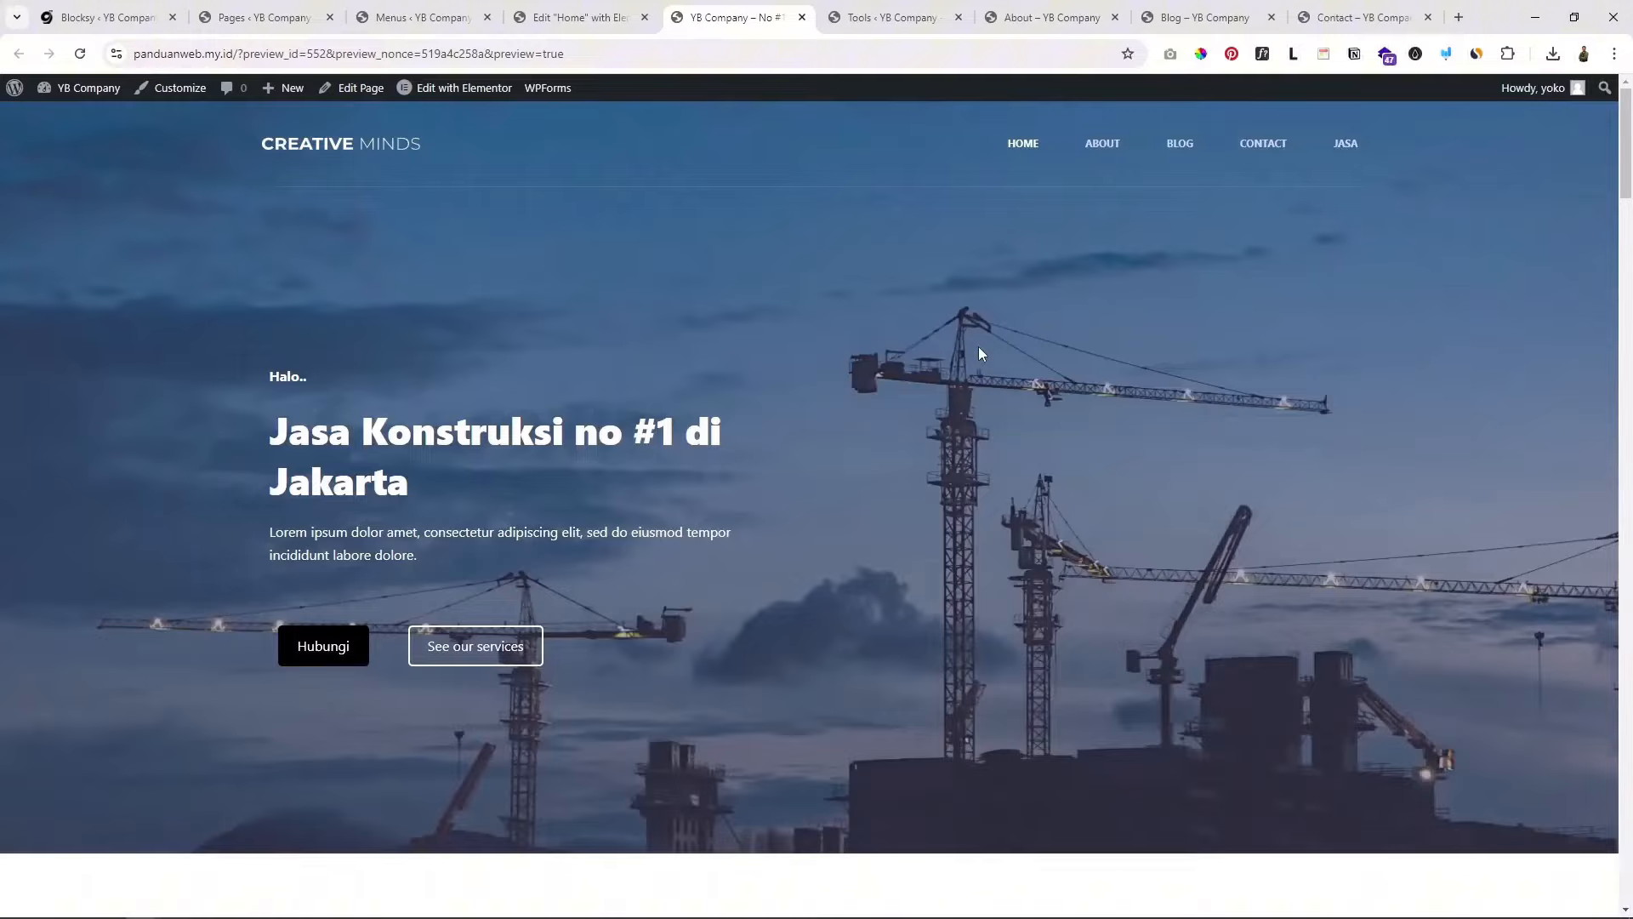
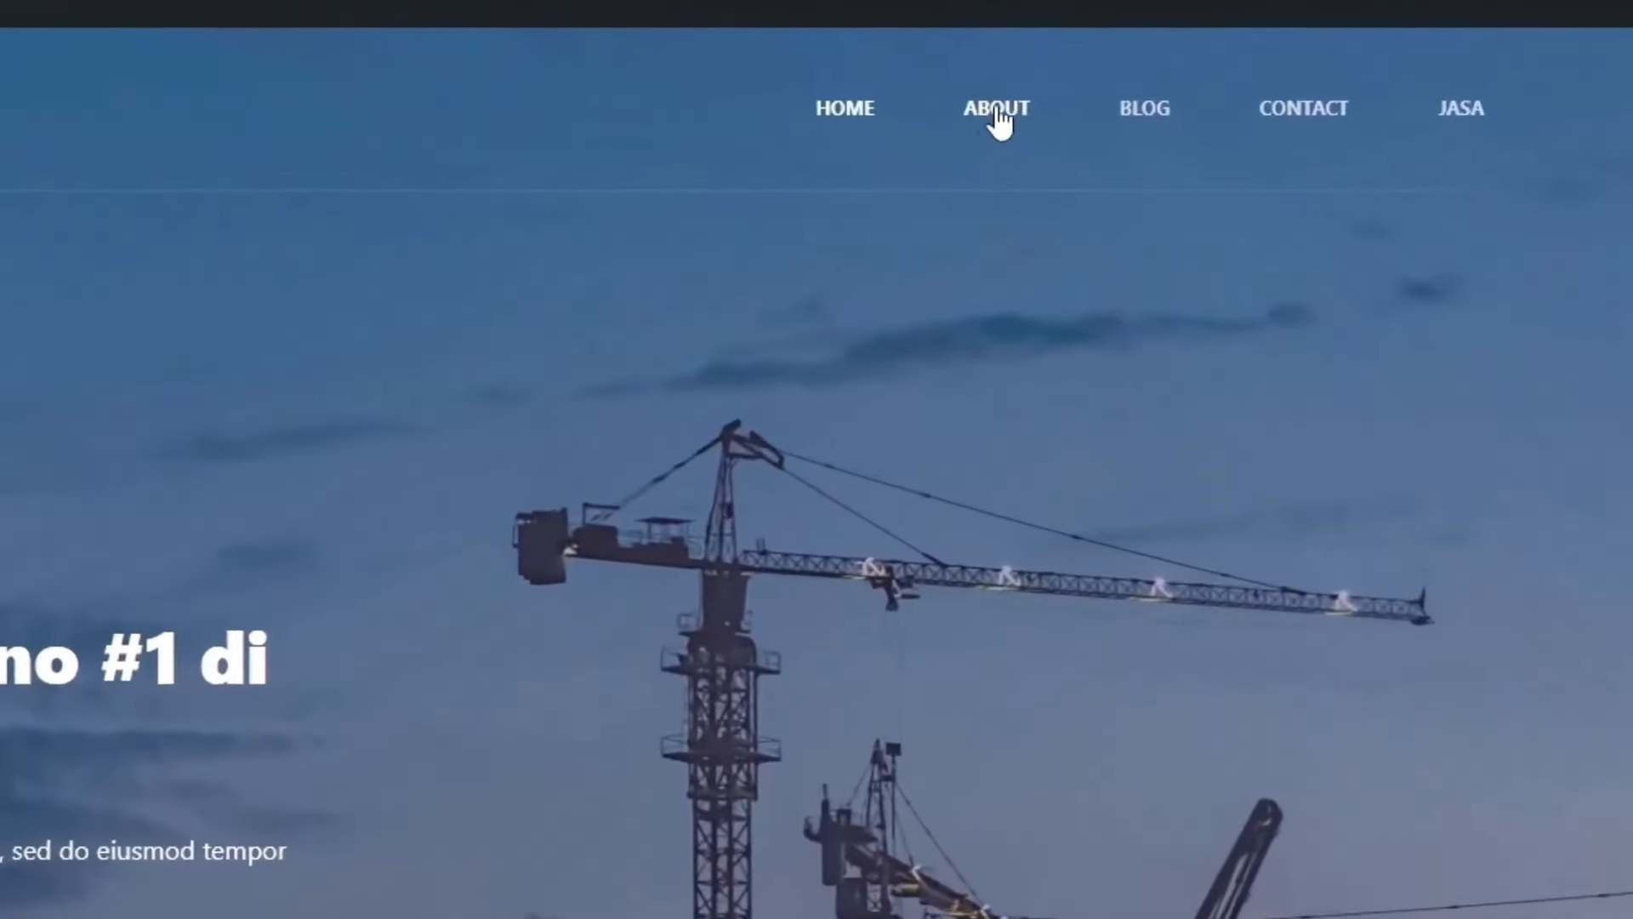
Step: View the site's About page, then return to the admin Pages list
left_click(998, 111)
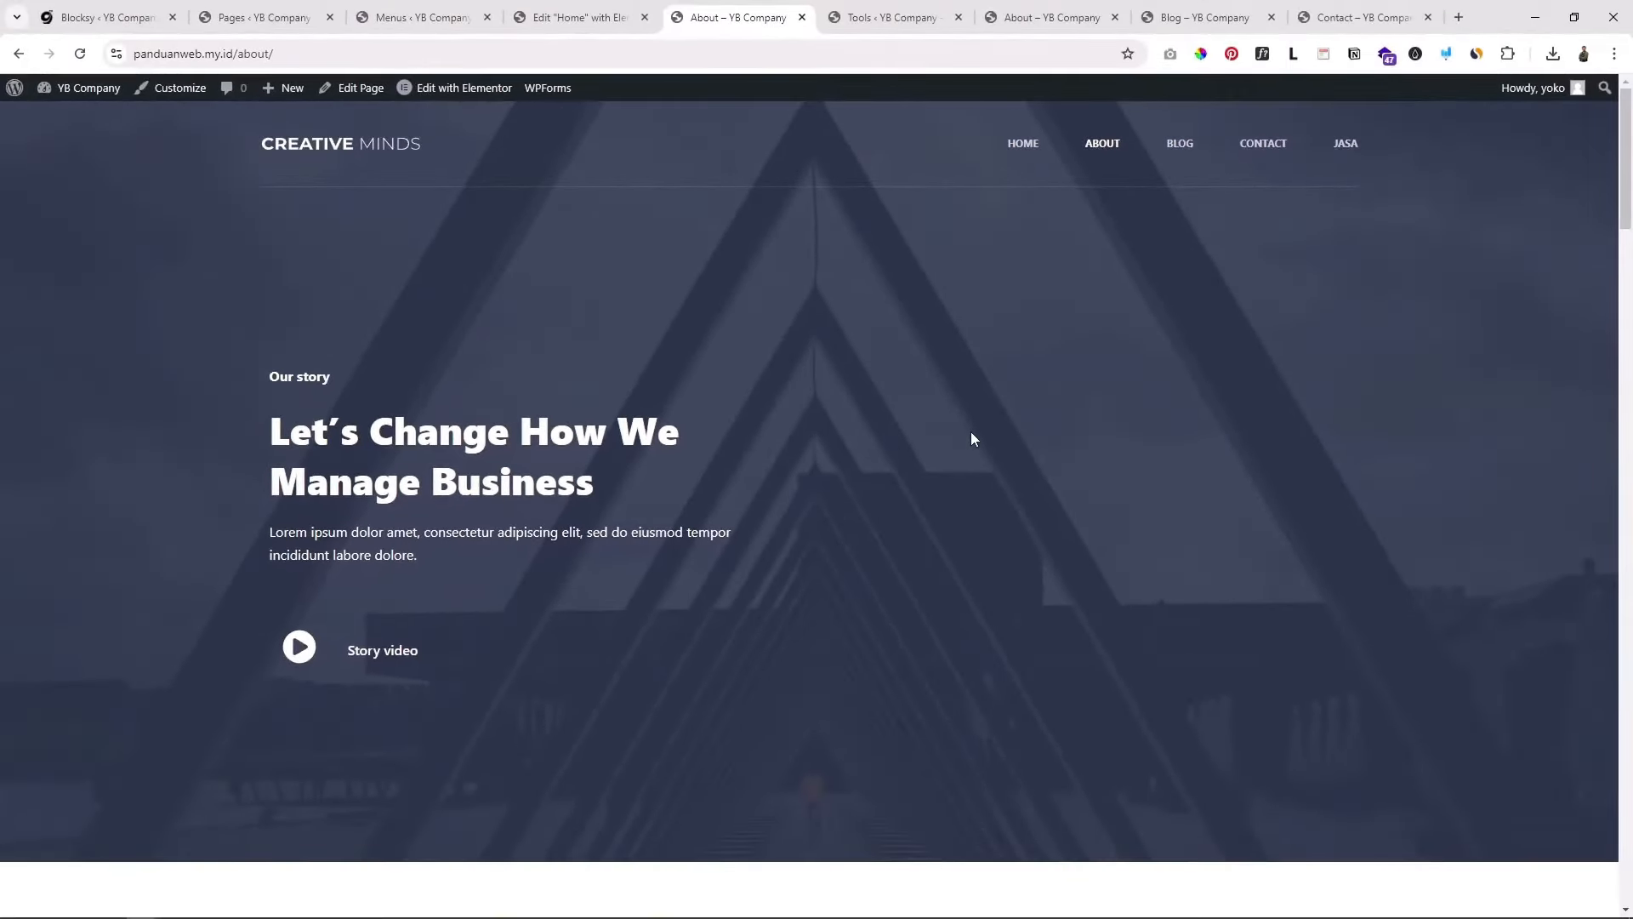
left_click(253, 13)
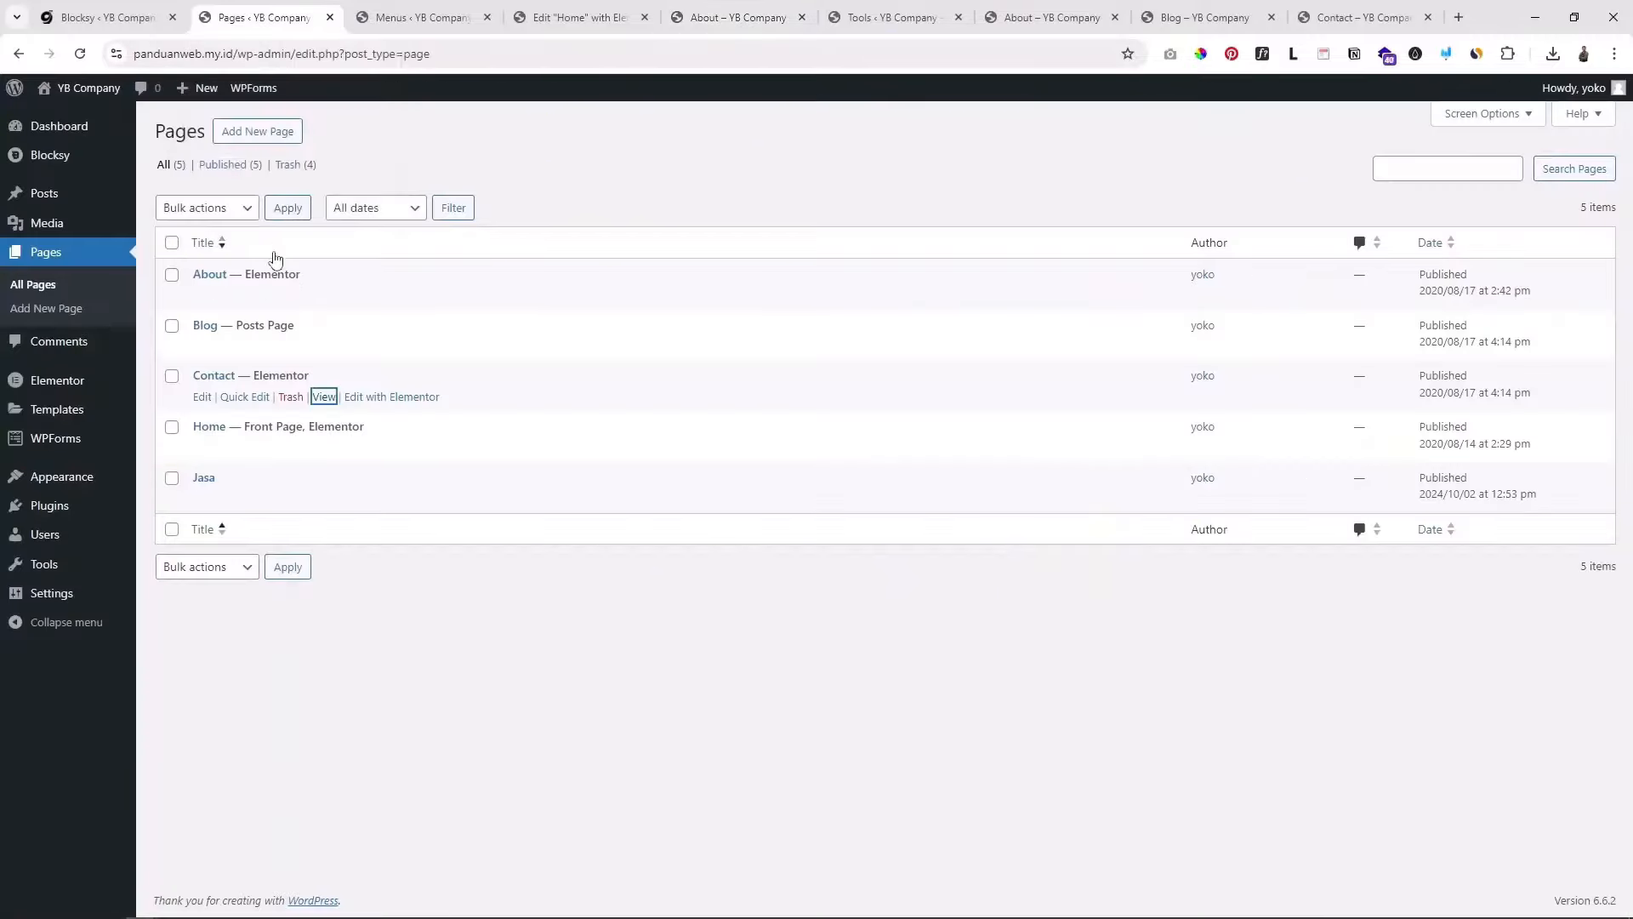
mouse_move(225, 278)
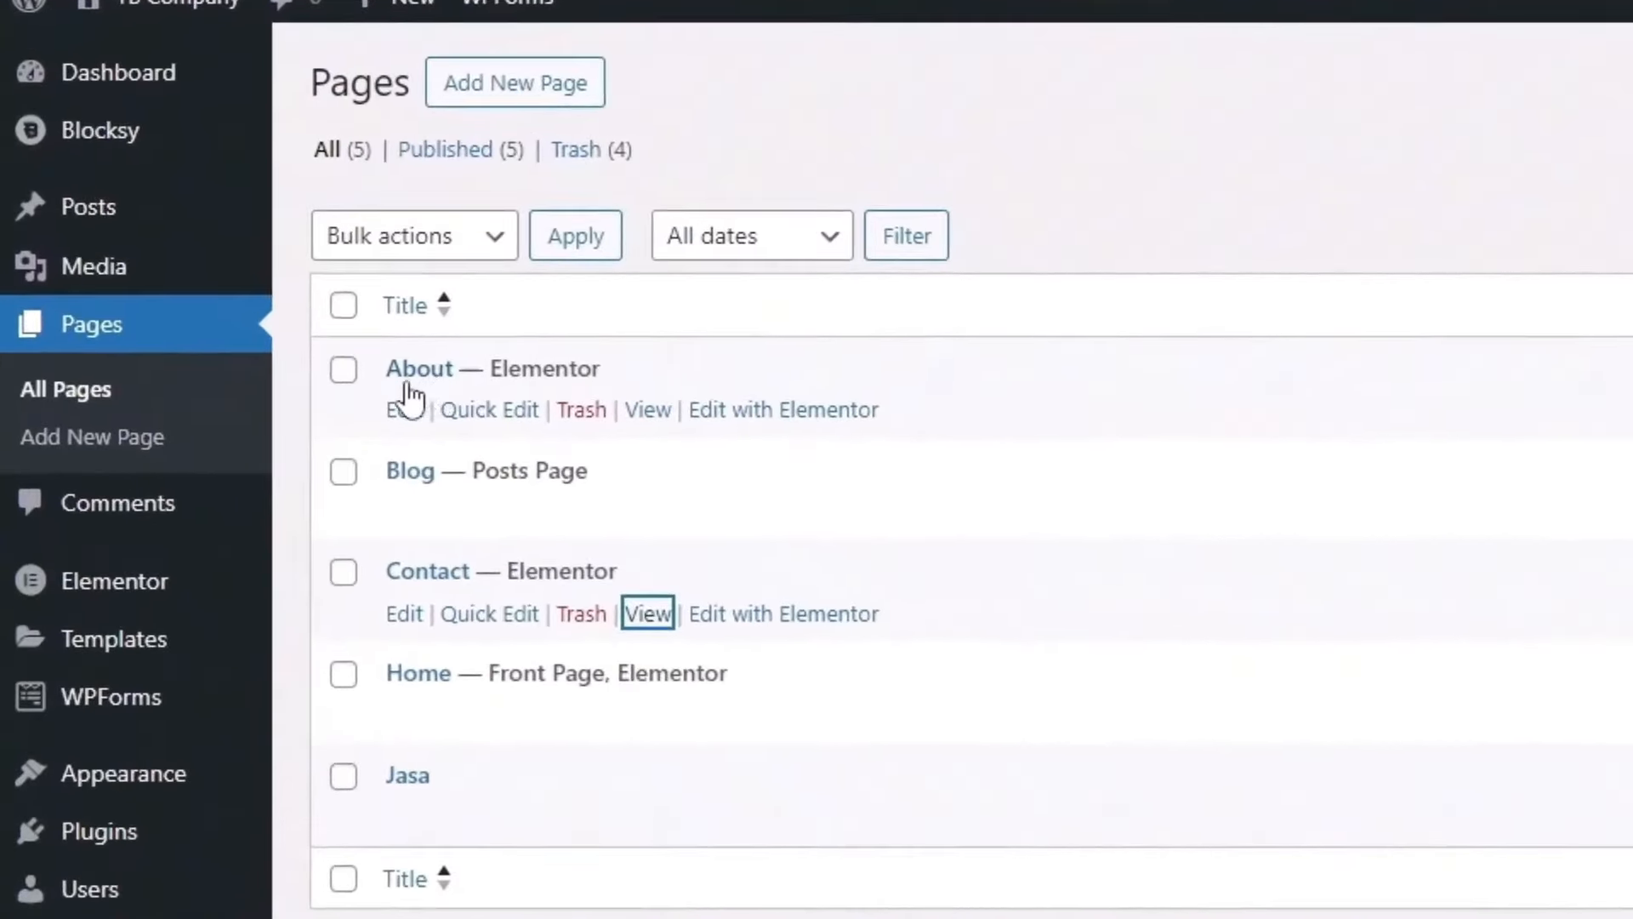
Step: Open the About page in Elementor and select the hero heading and Our story text
left_click(765, 411)
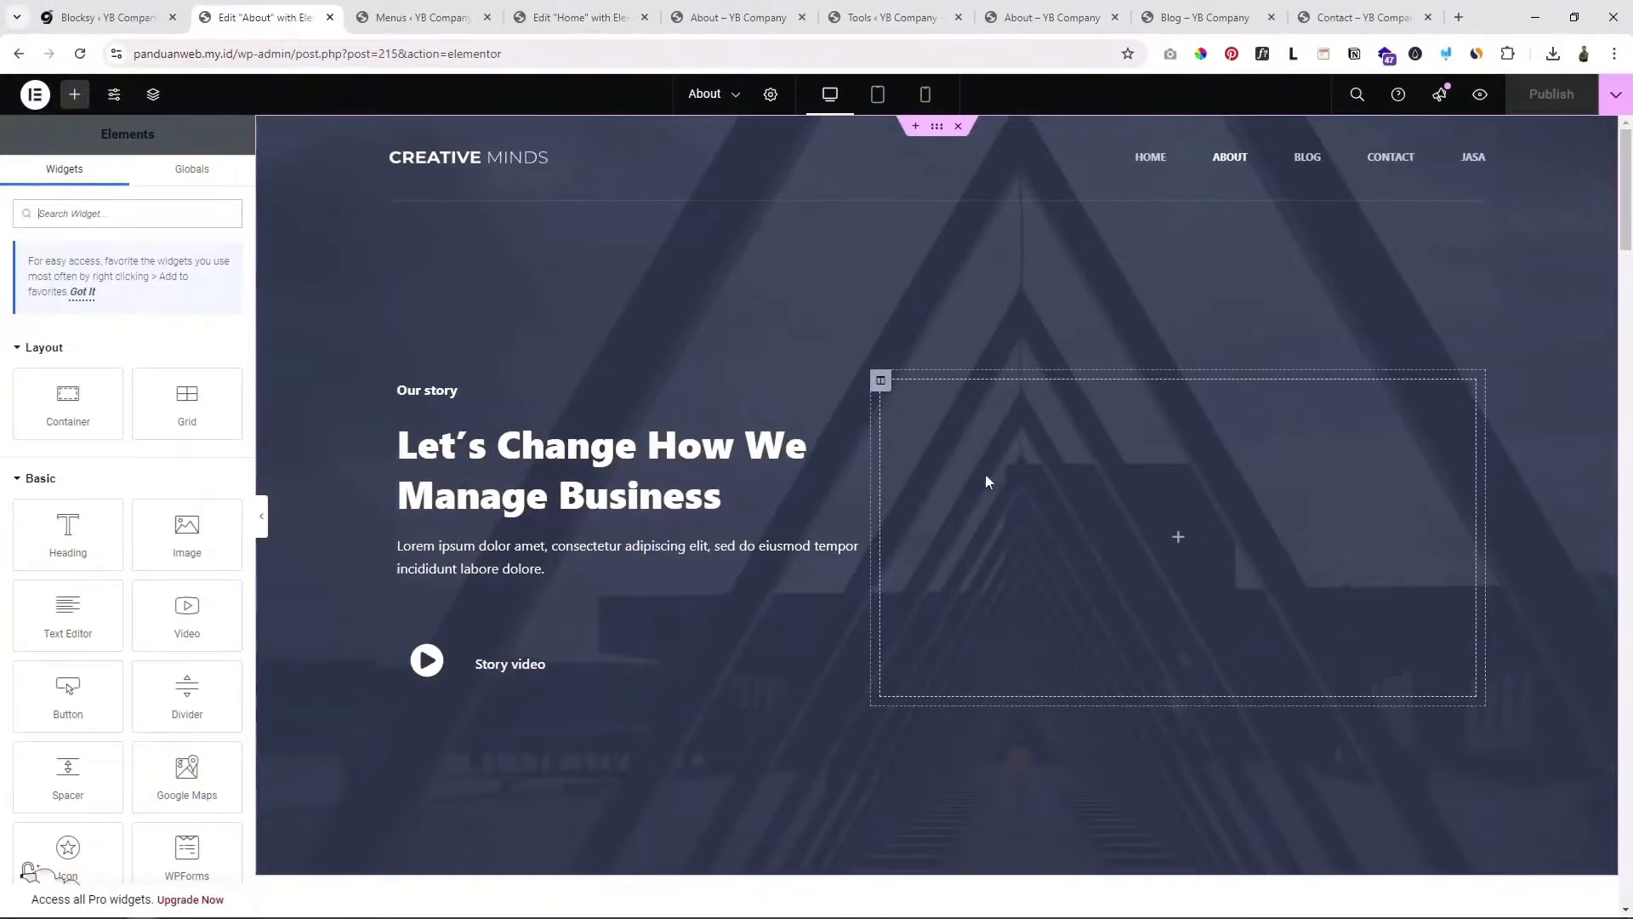
scroll(757, 426, "down", 8)
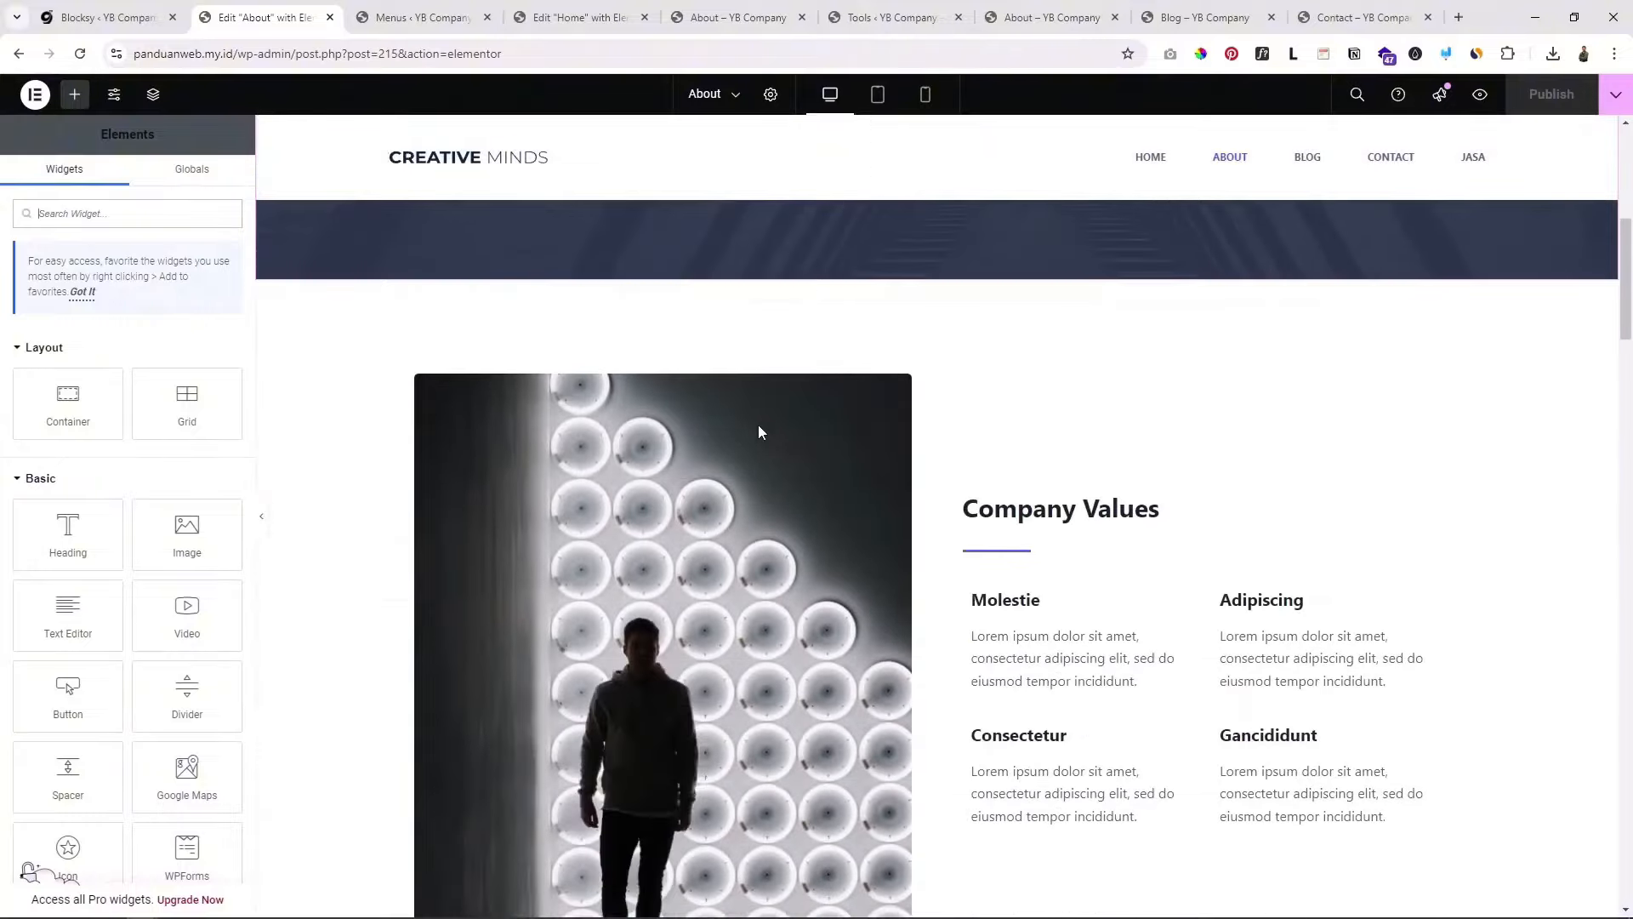
scroll(757, 443, "up", 10)
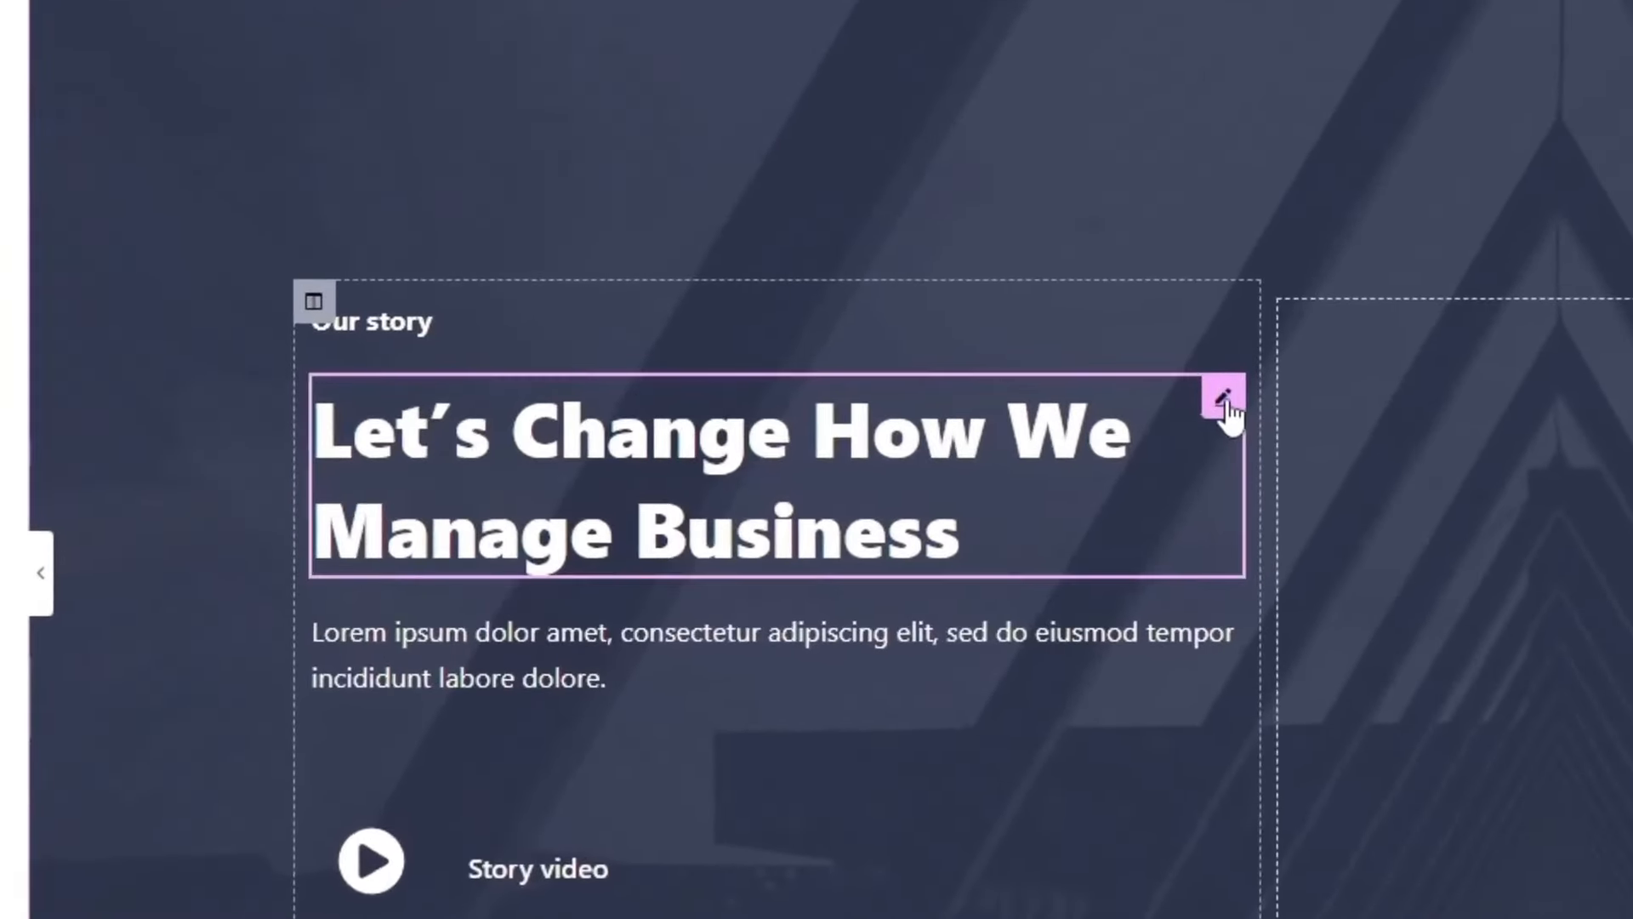
left_click(1224, 398)
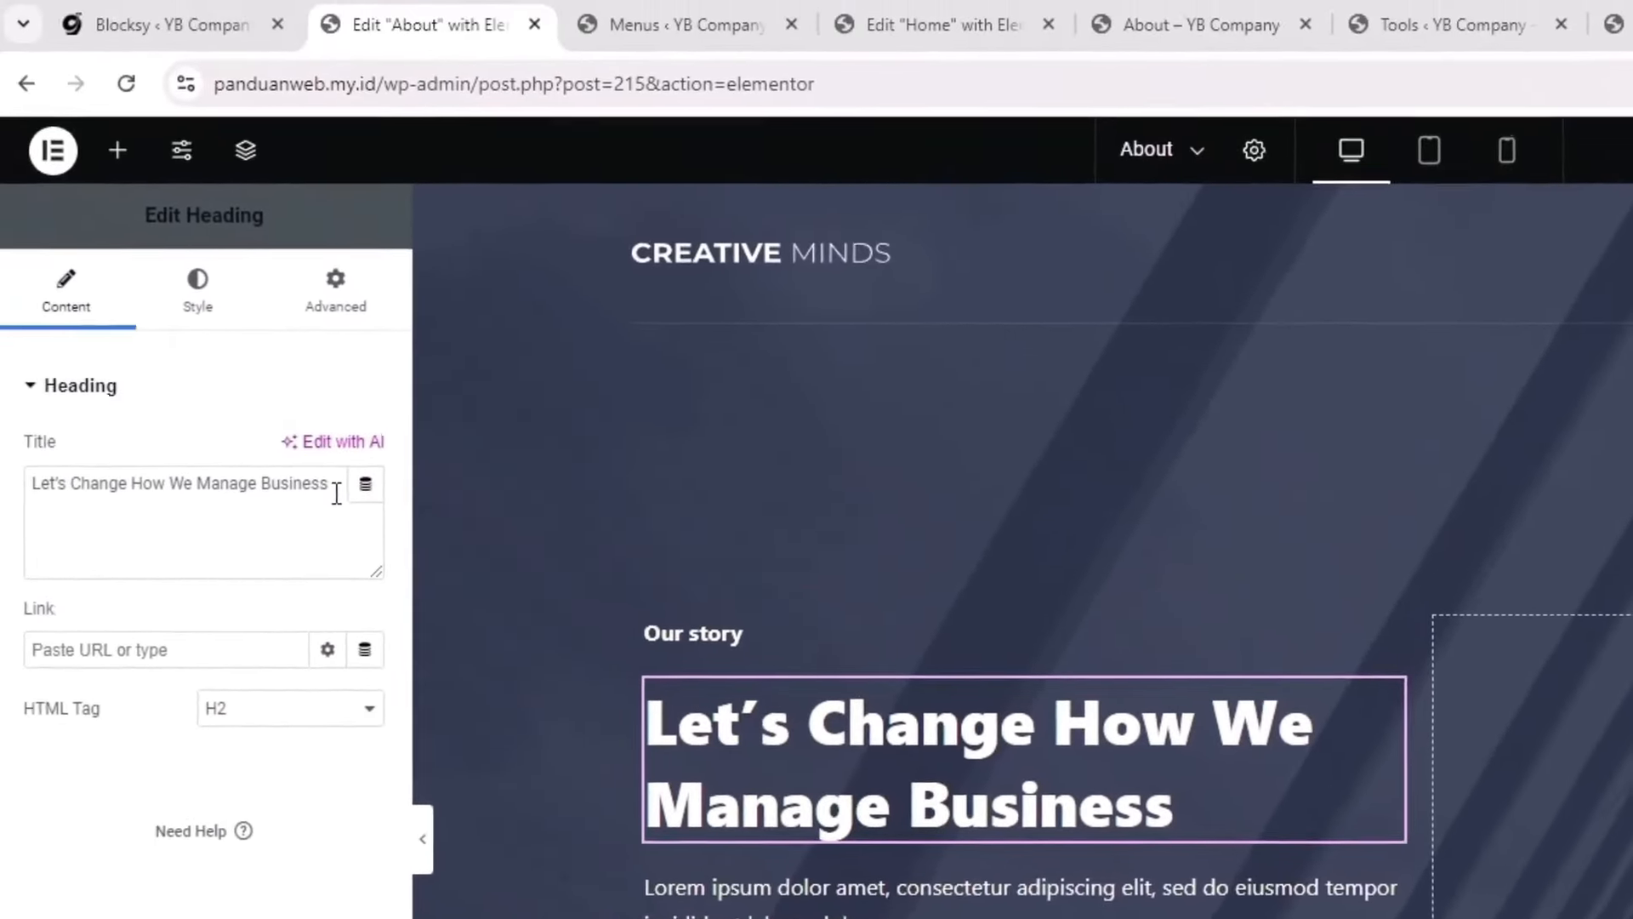
triple_click(33, 482)
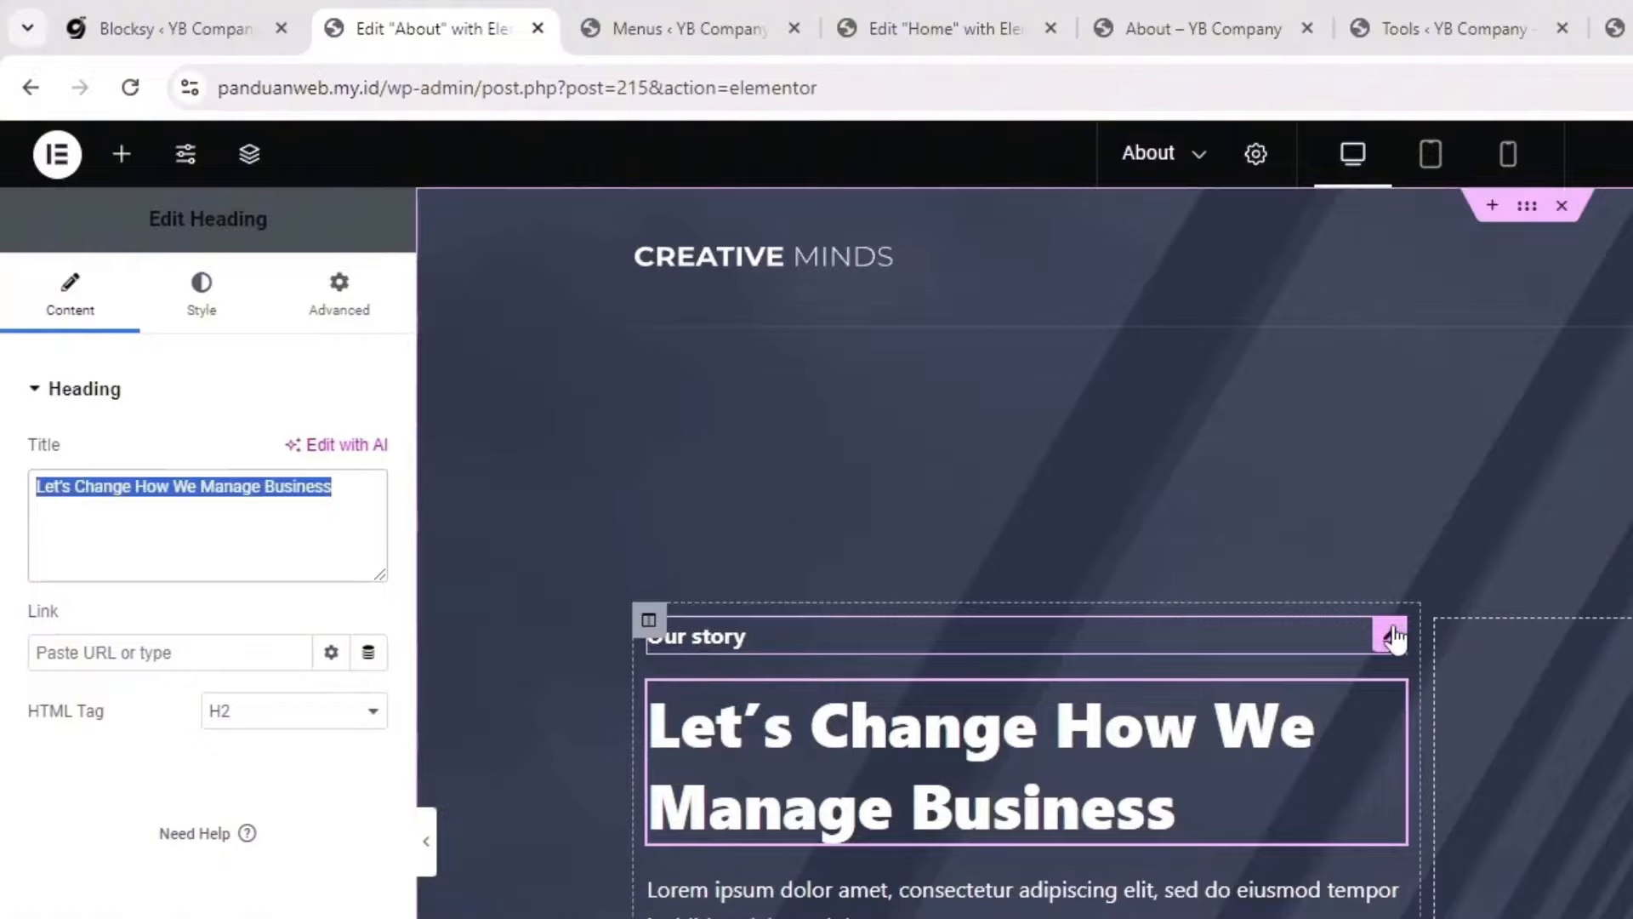
left_click(1389, 634)
left_click_drag(216, 648, 8, 650)
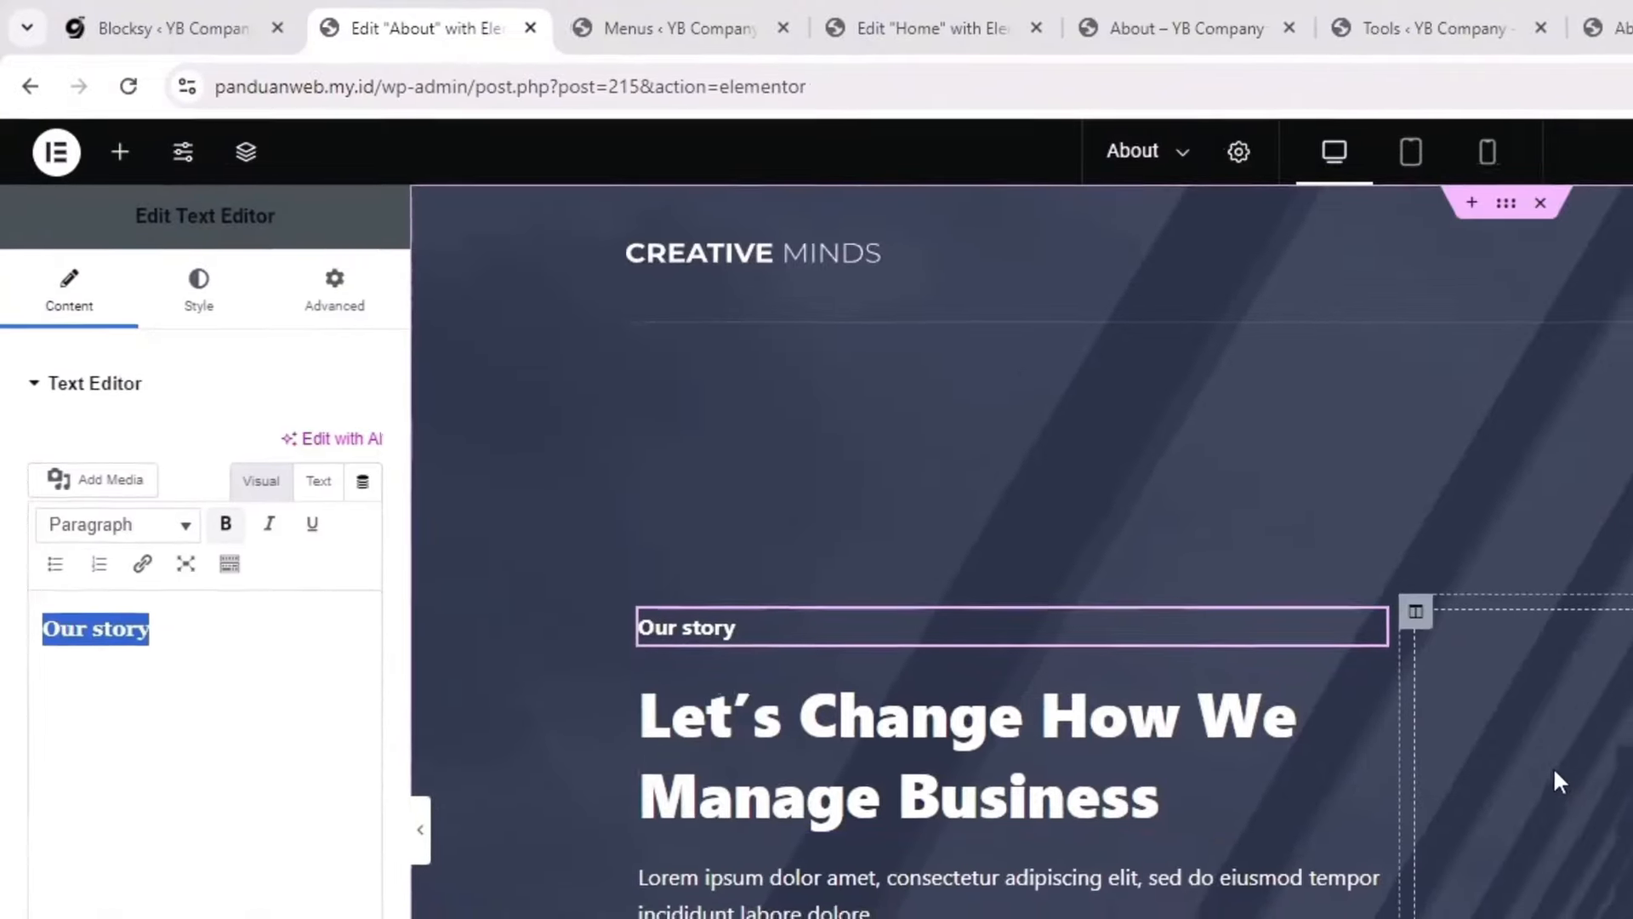
Step: Scroll down the About page and select the Justo Laoreet heading title text
scroll(1130, 565, "down", 10)
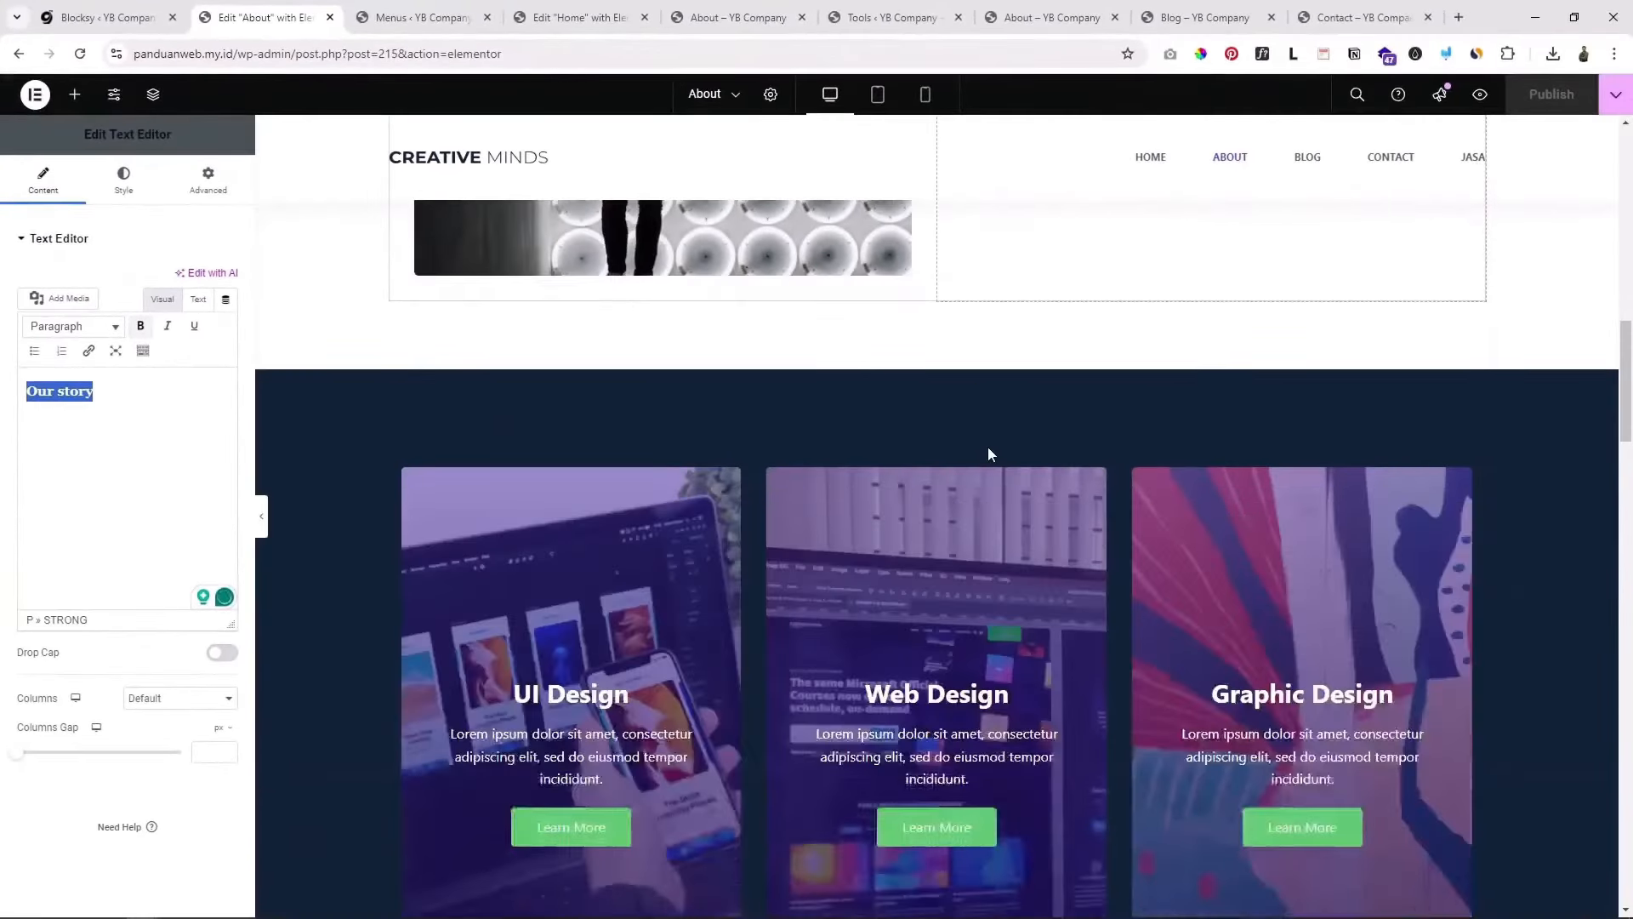
scroll(988, 447, "down", 10)
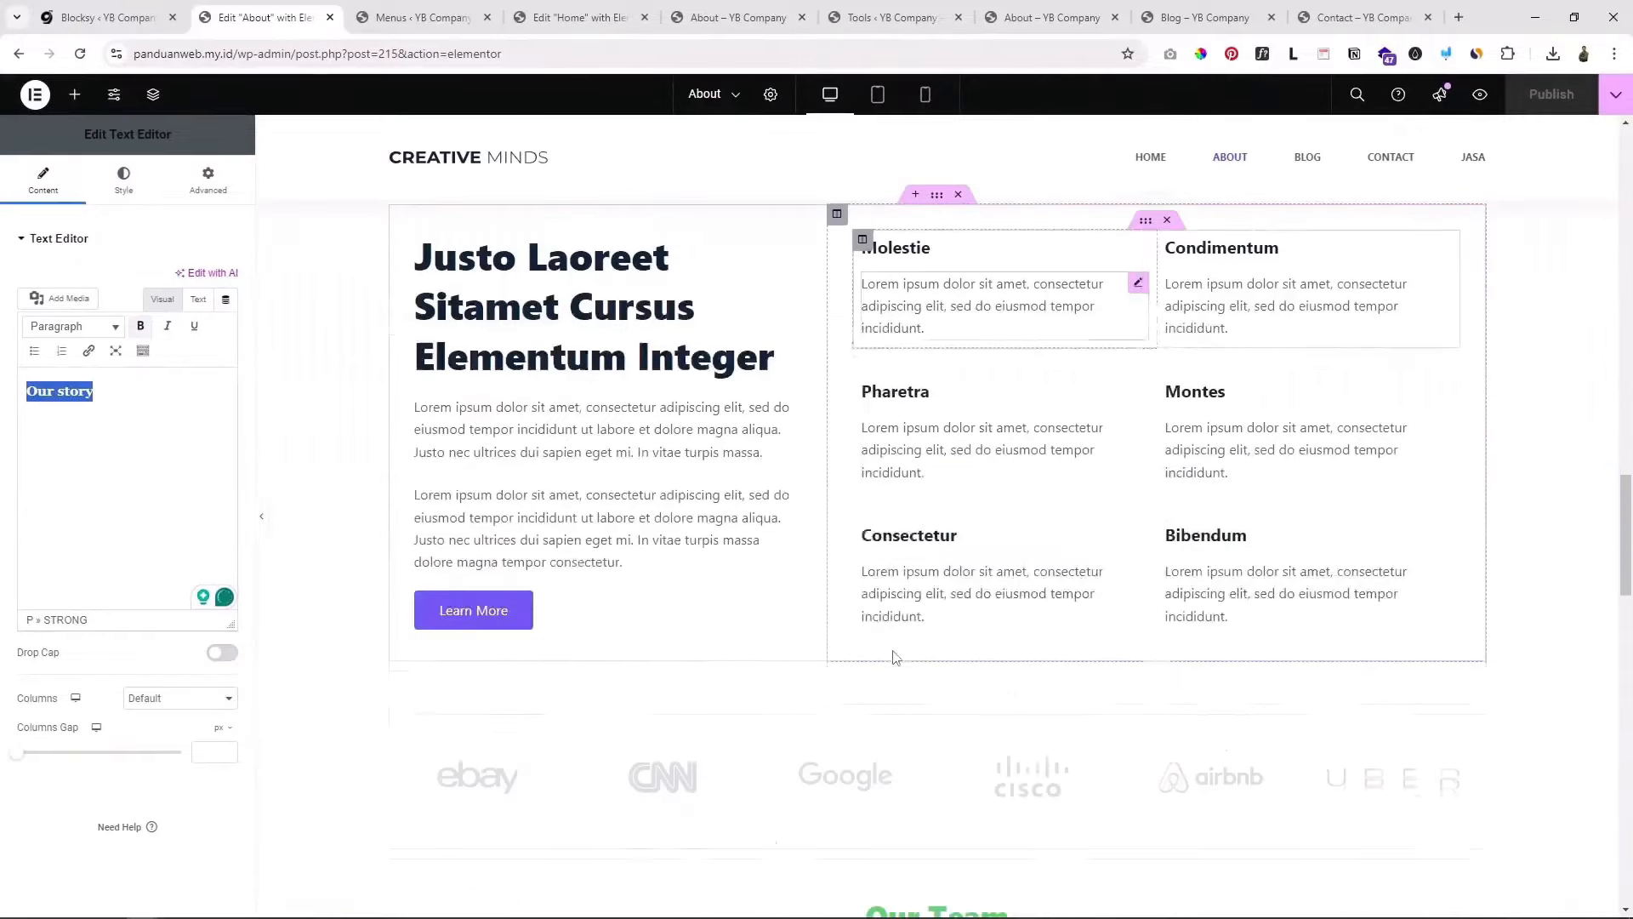
scroll(895, 627, "down", 10)
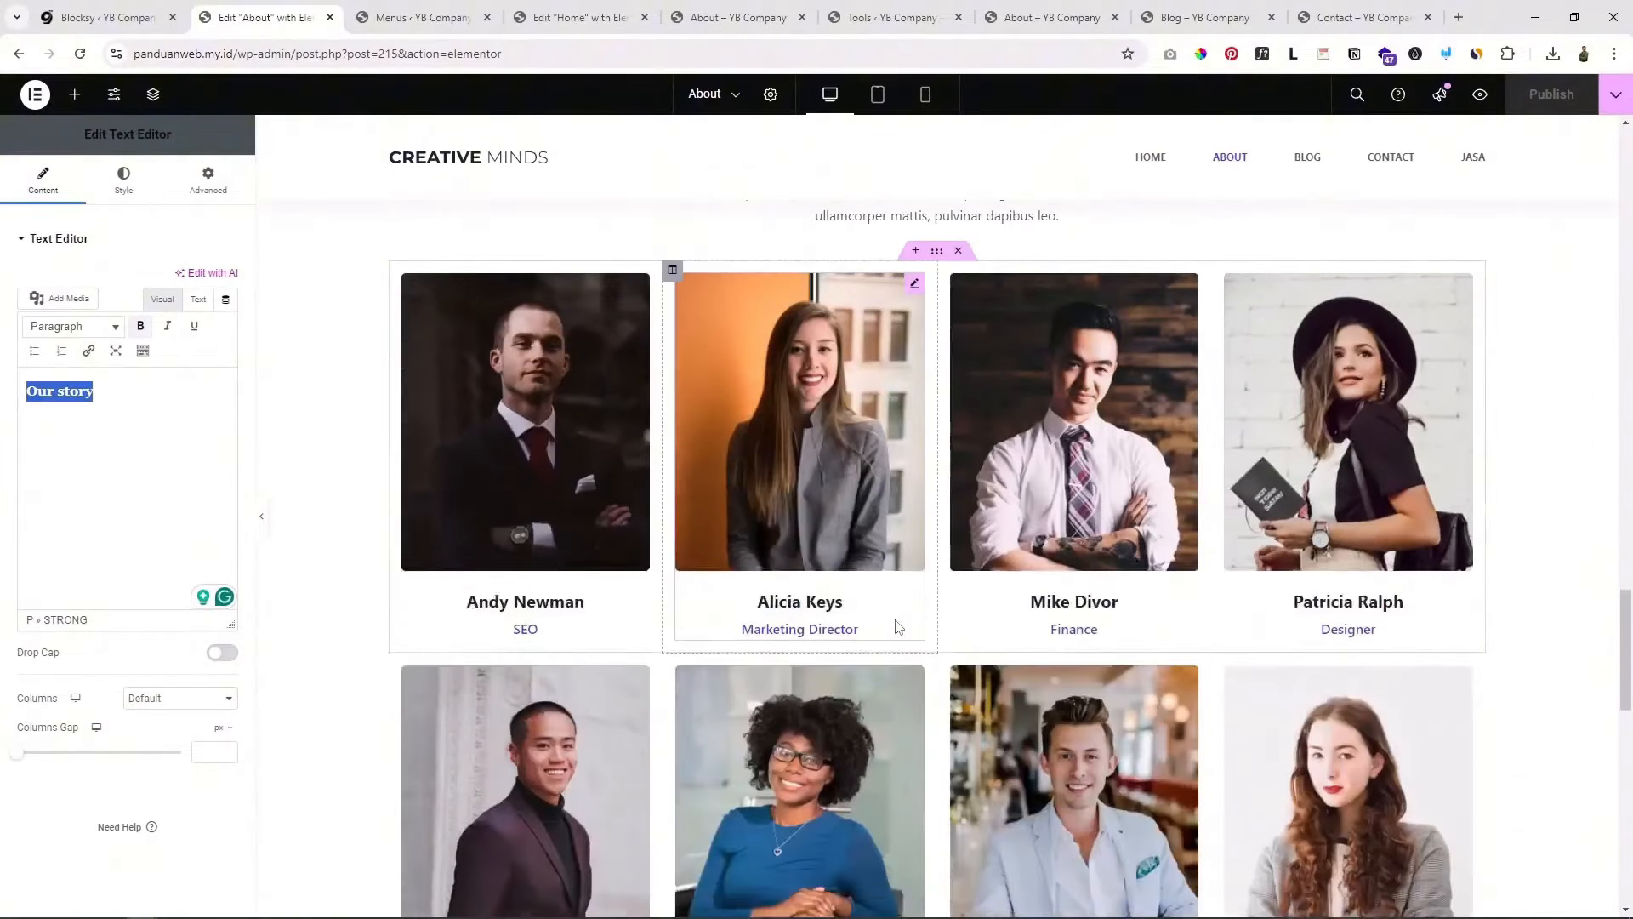
scroll(895, 619, "down", 2)
scroll(898, 614, "up", 8)
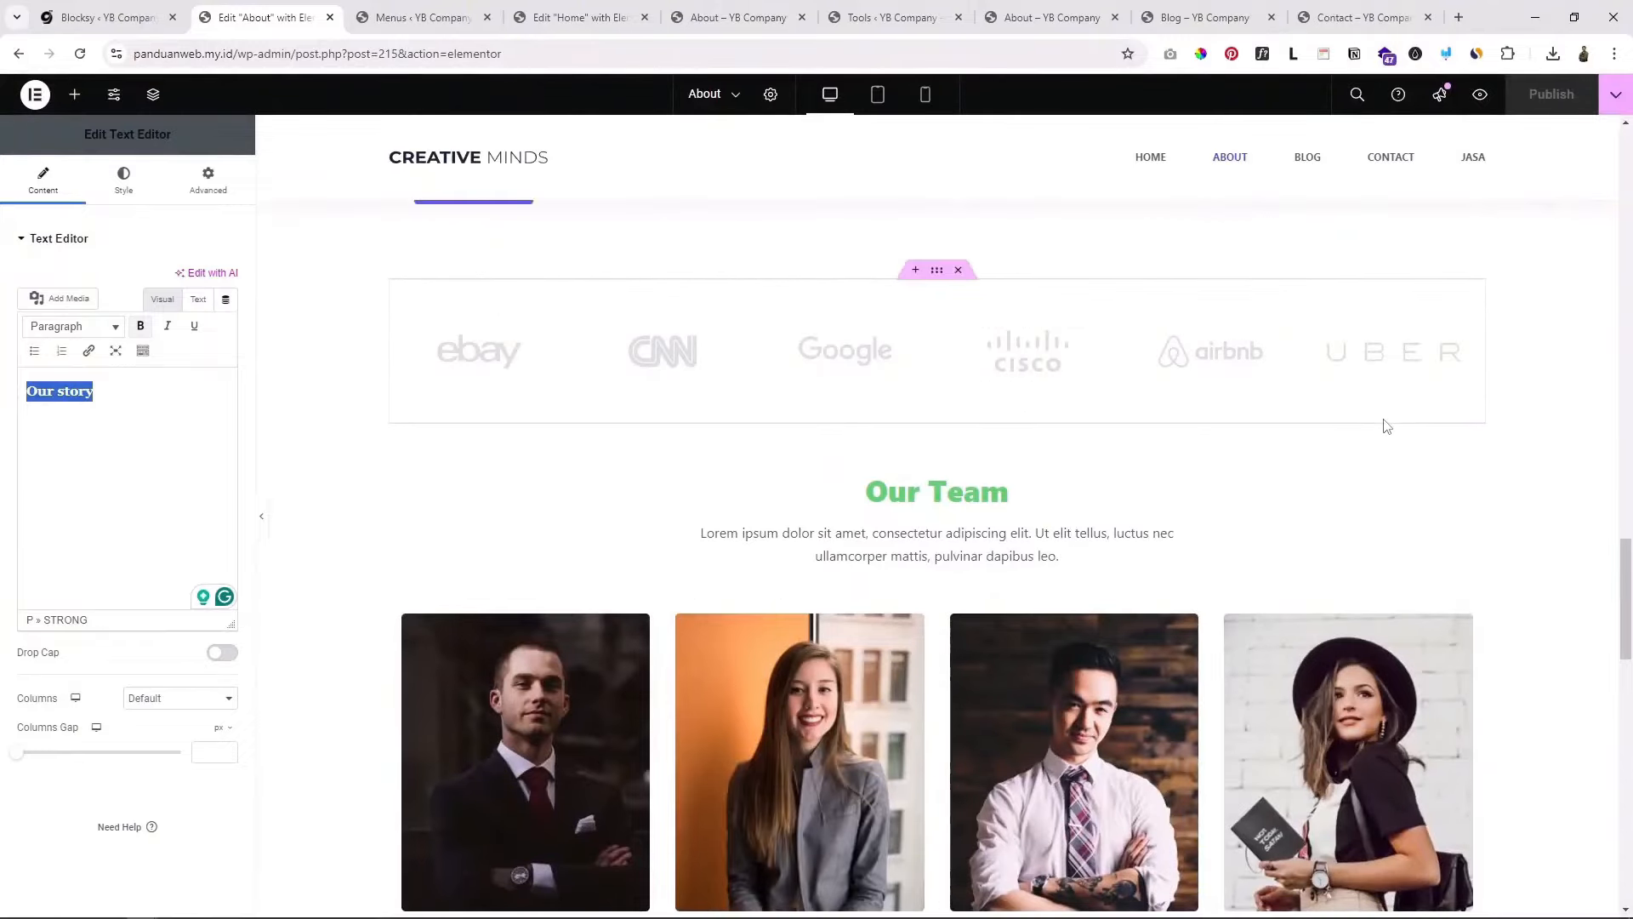
left_click_drag(1624, 608, 1624, 510)
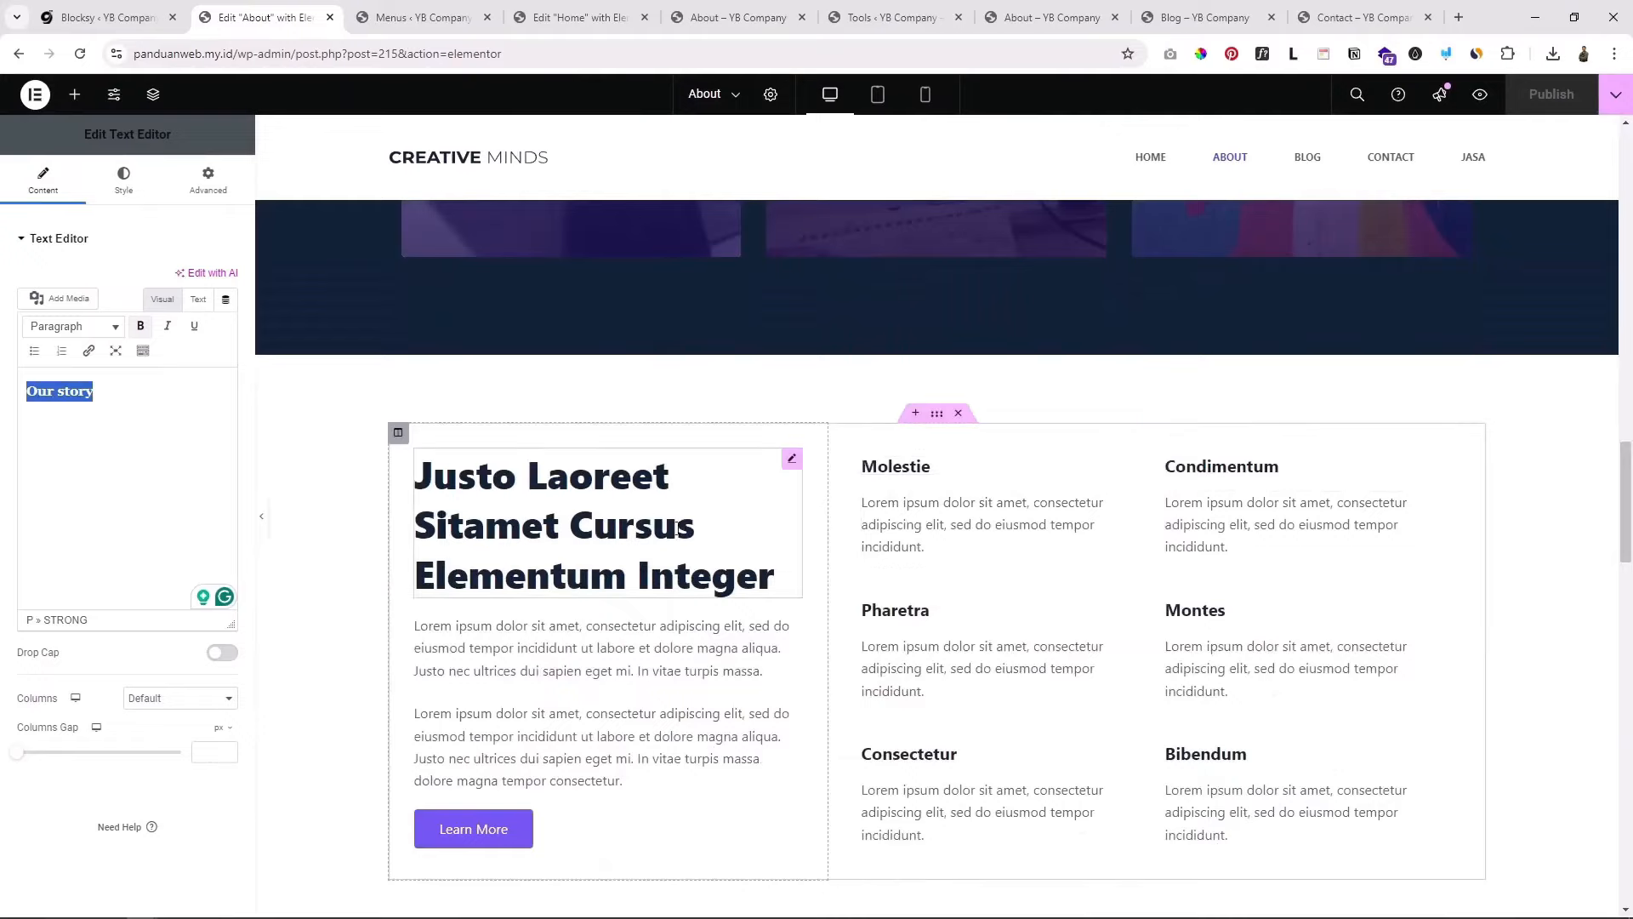
left_click(649, 508)
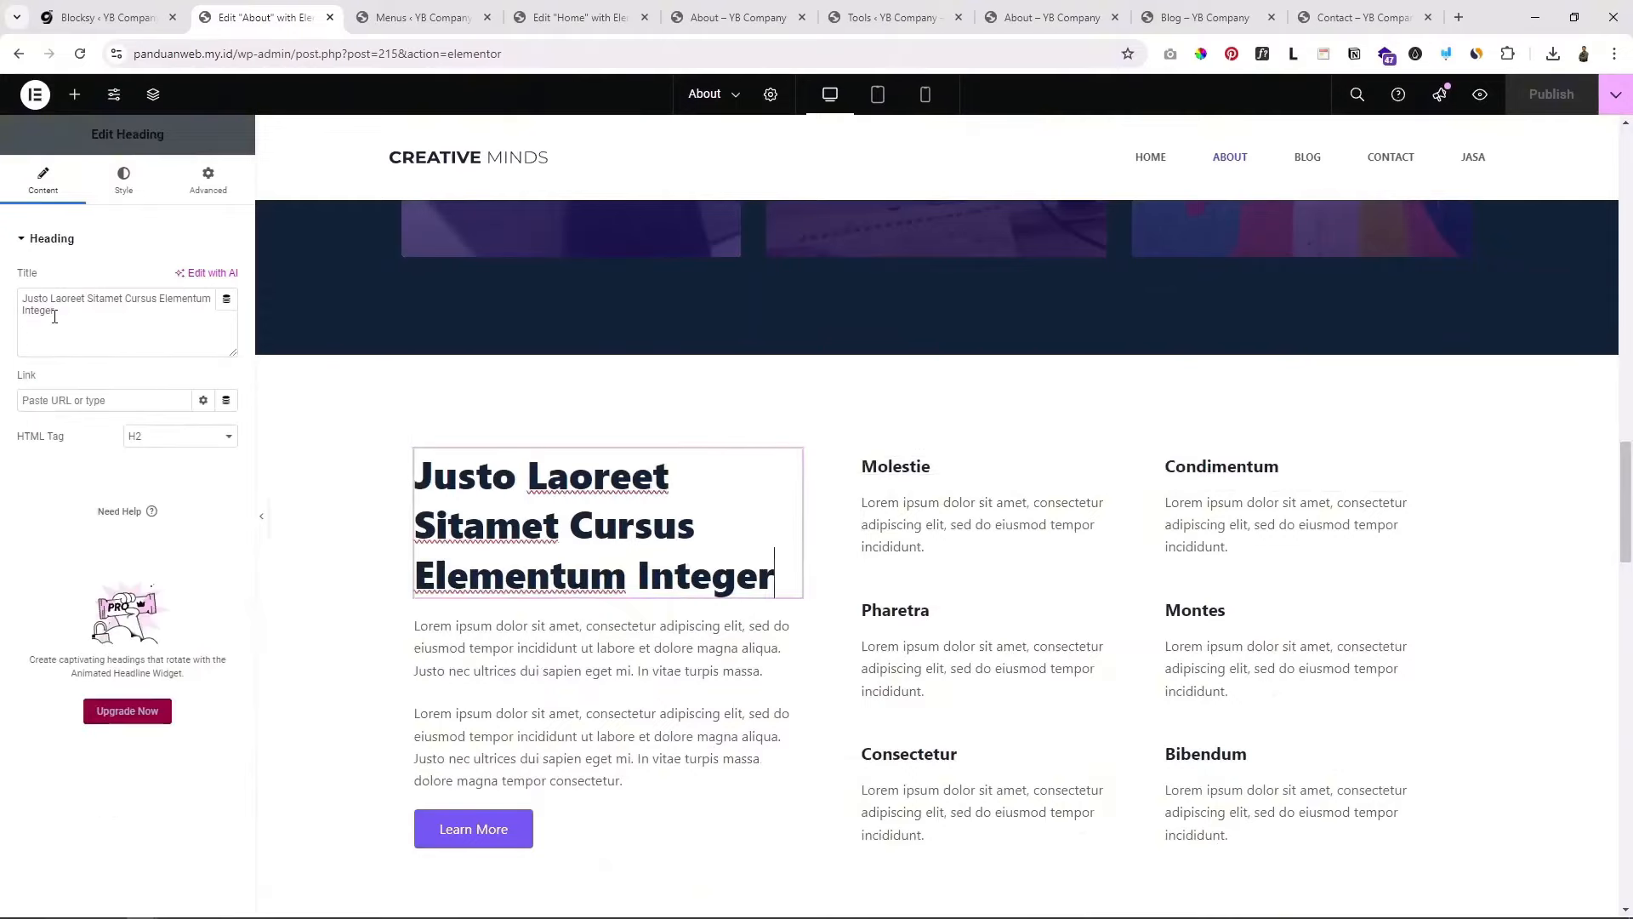
left_click_drag(54, 316, 6, 300)
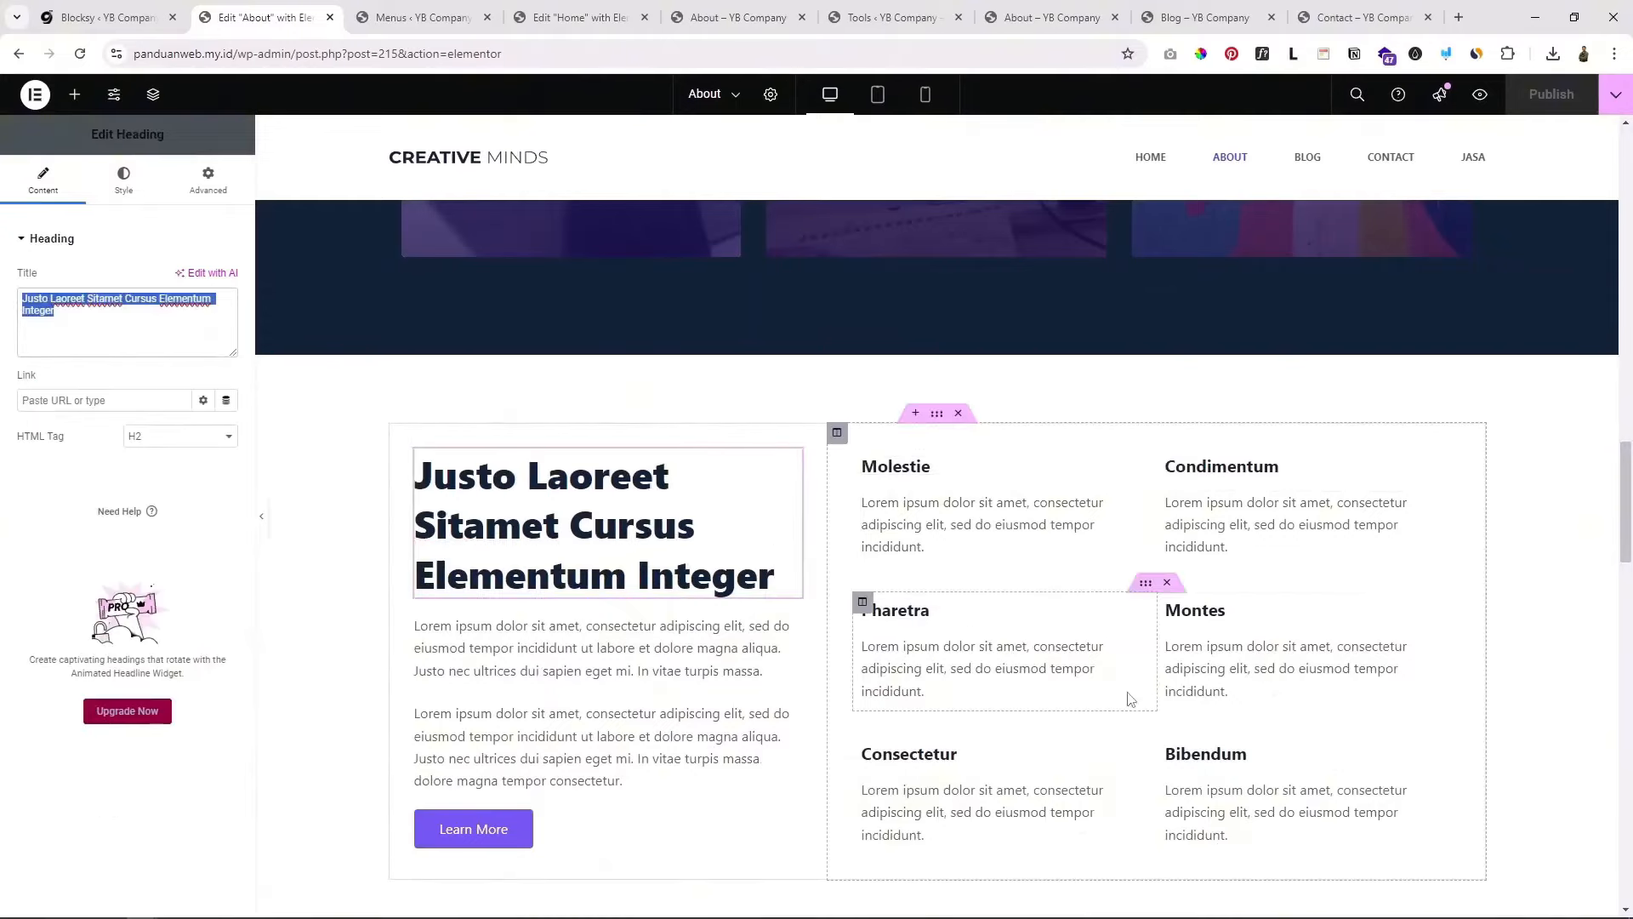
Step: Scroll back and forth through the About page sections down to Our Team
scroll(1055, 661, "down", 15)
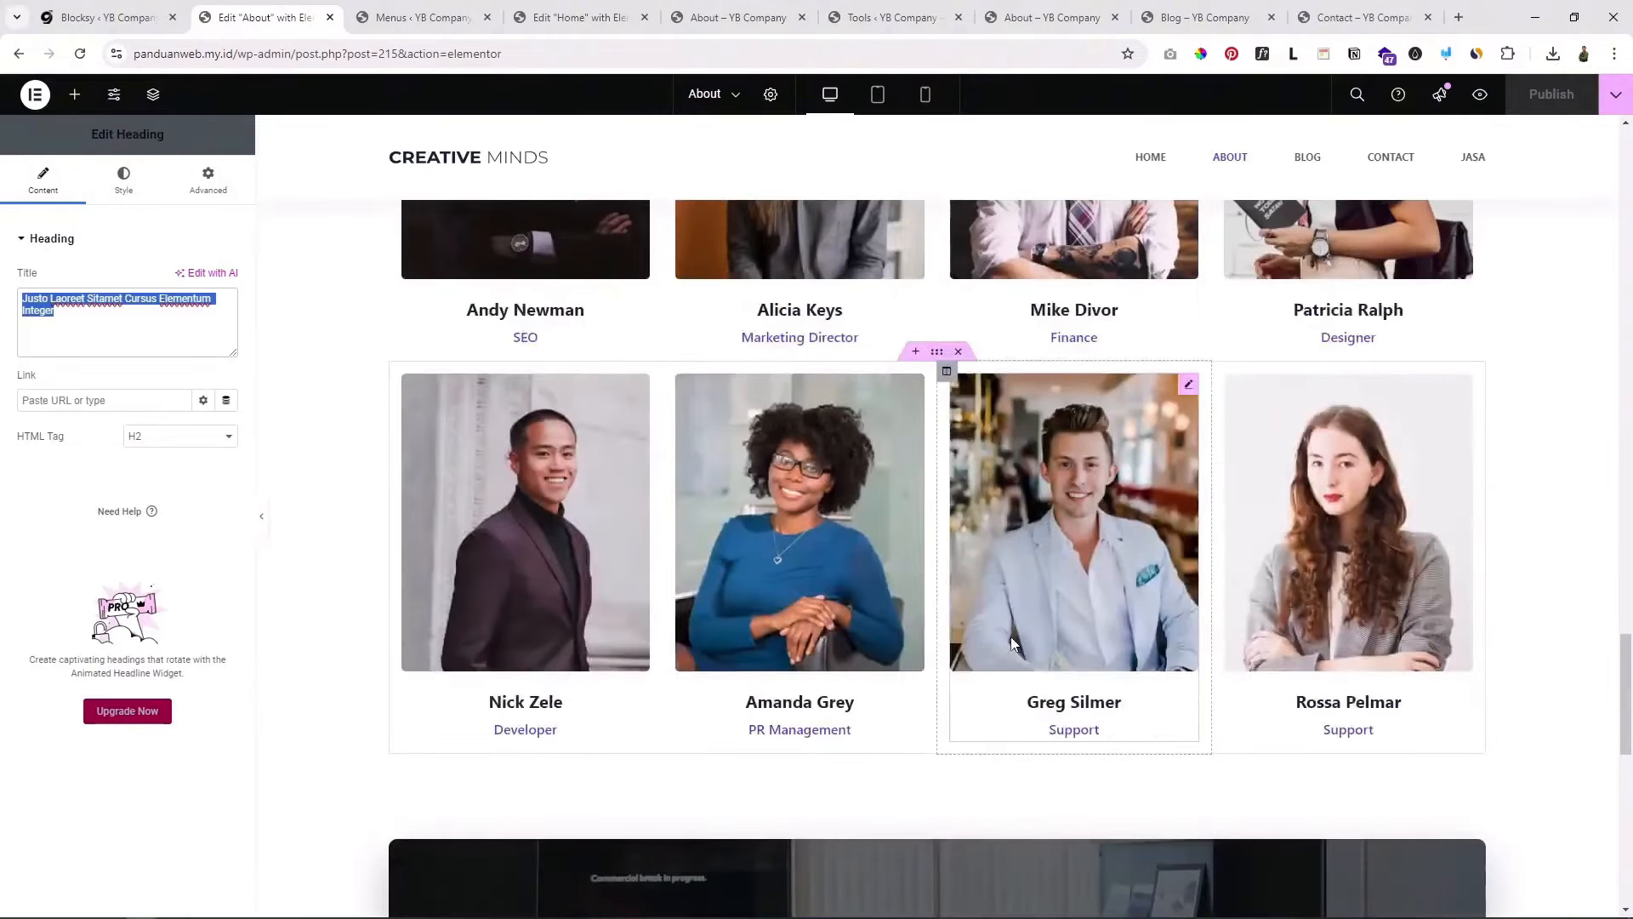
scroll(1012, 644, "down", 10)
scroll(1013, 639, "up", 10)
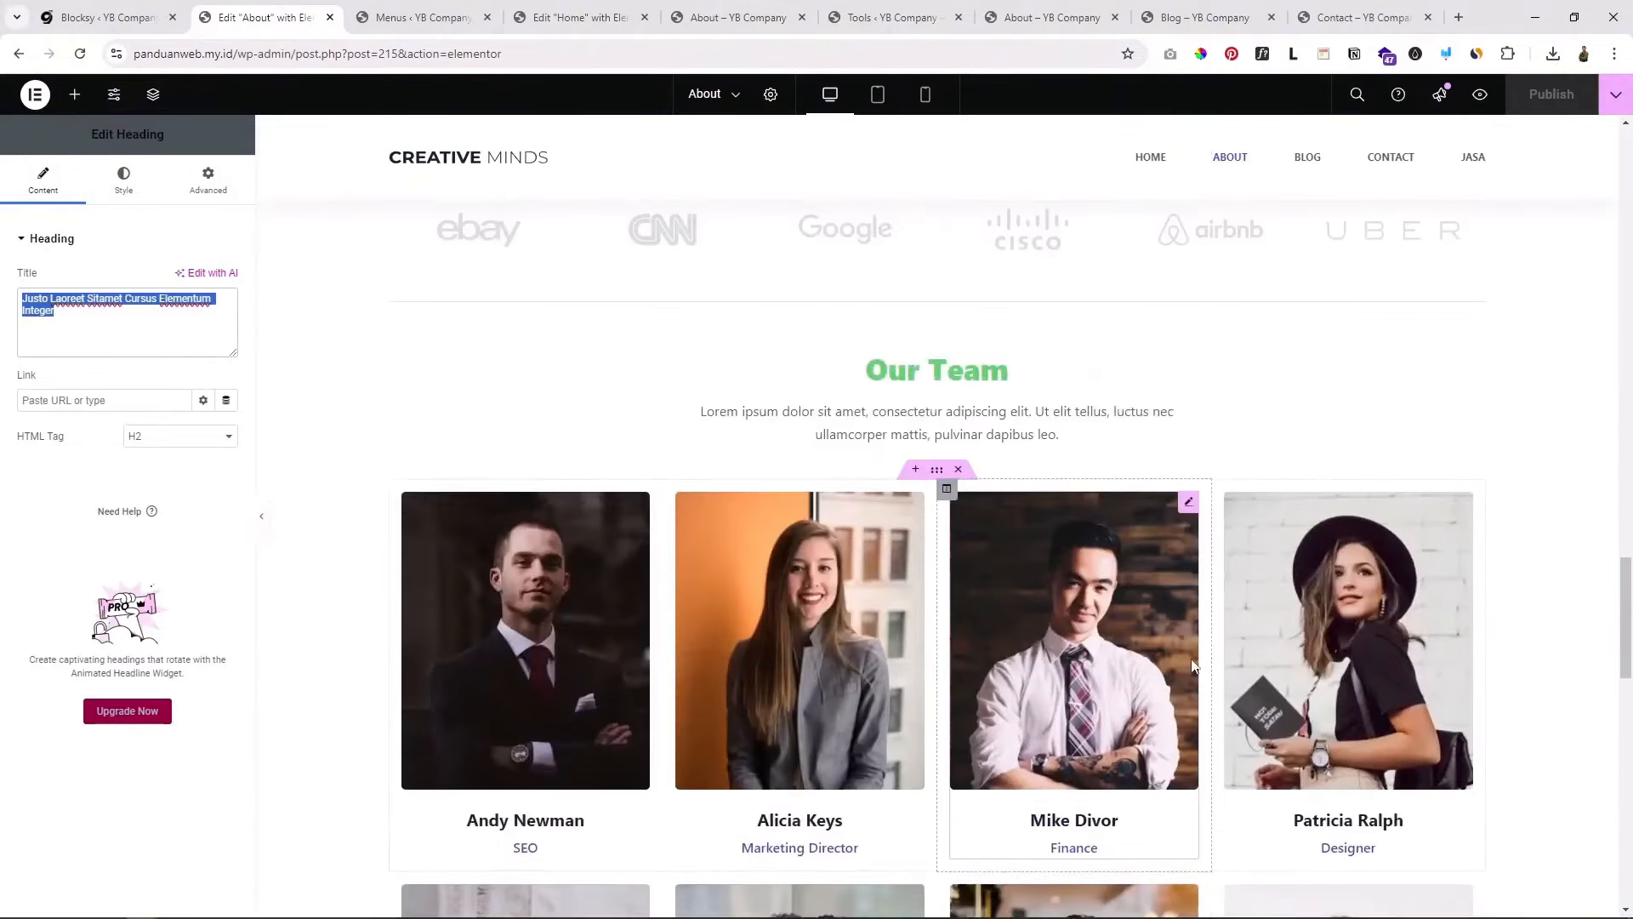
scroll(1016, 645, "up", 1)
scroll(1017, 644, "up", 3)
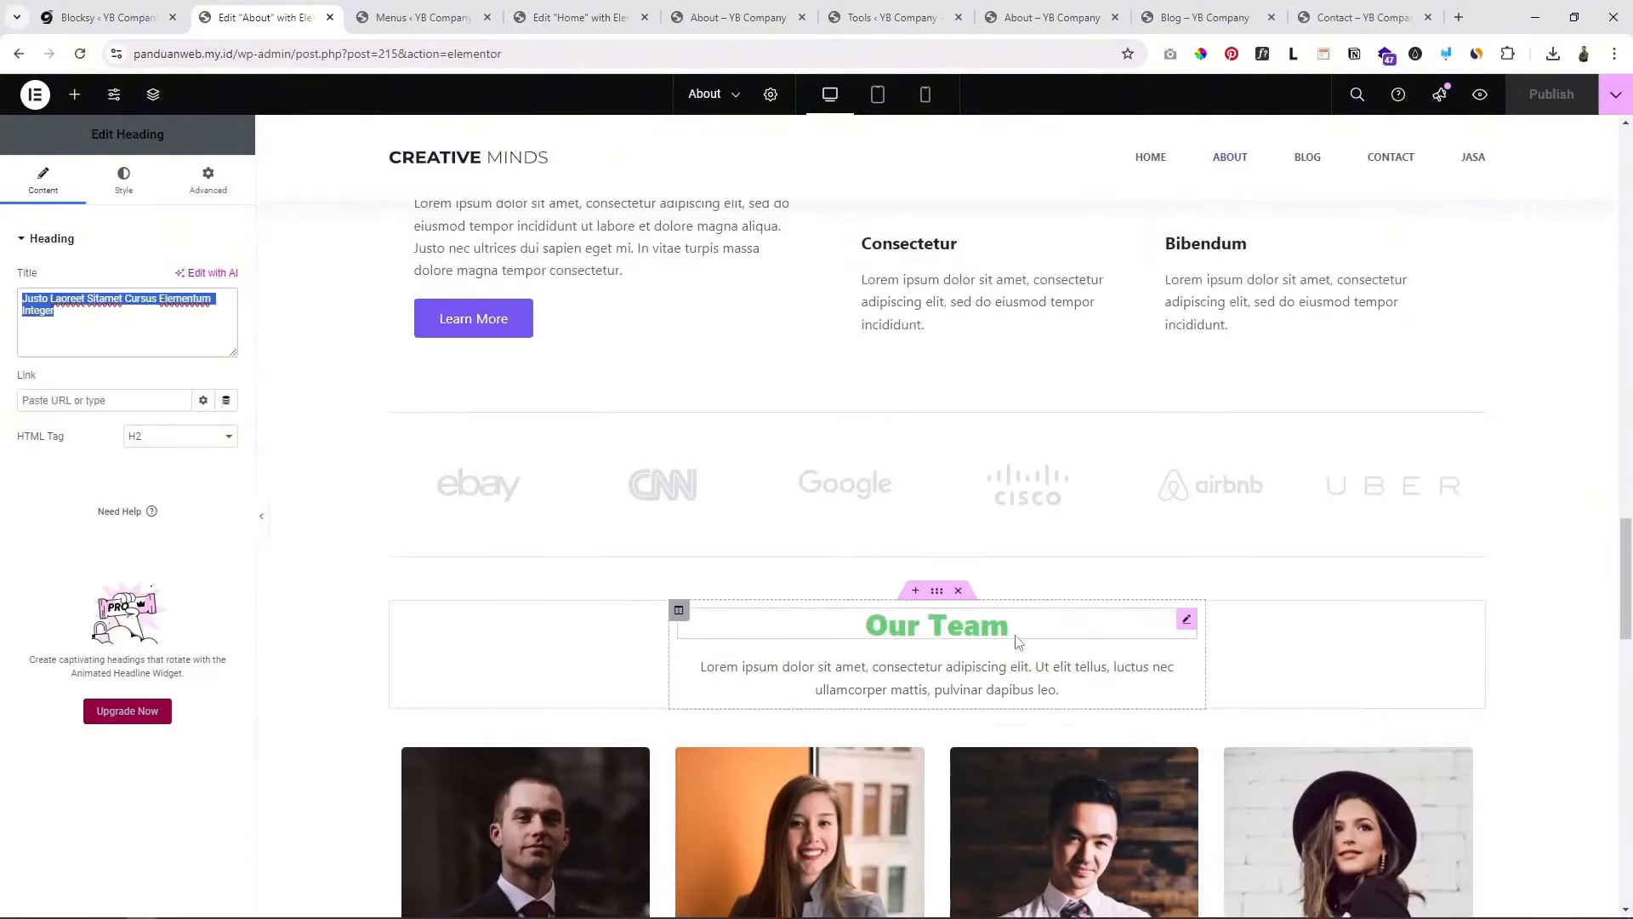
scroll(725, 648, "down", 3)
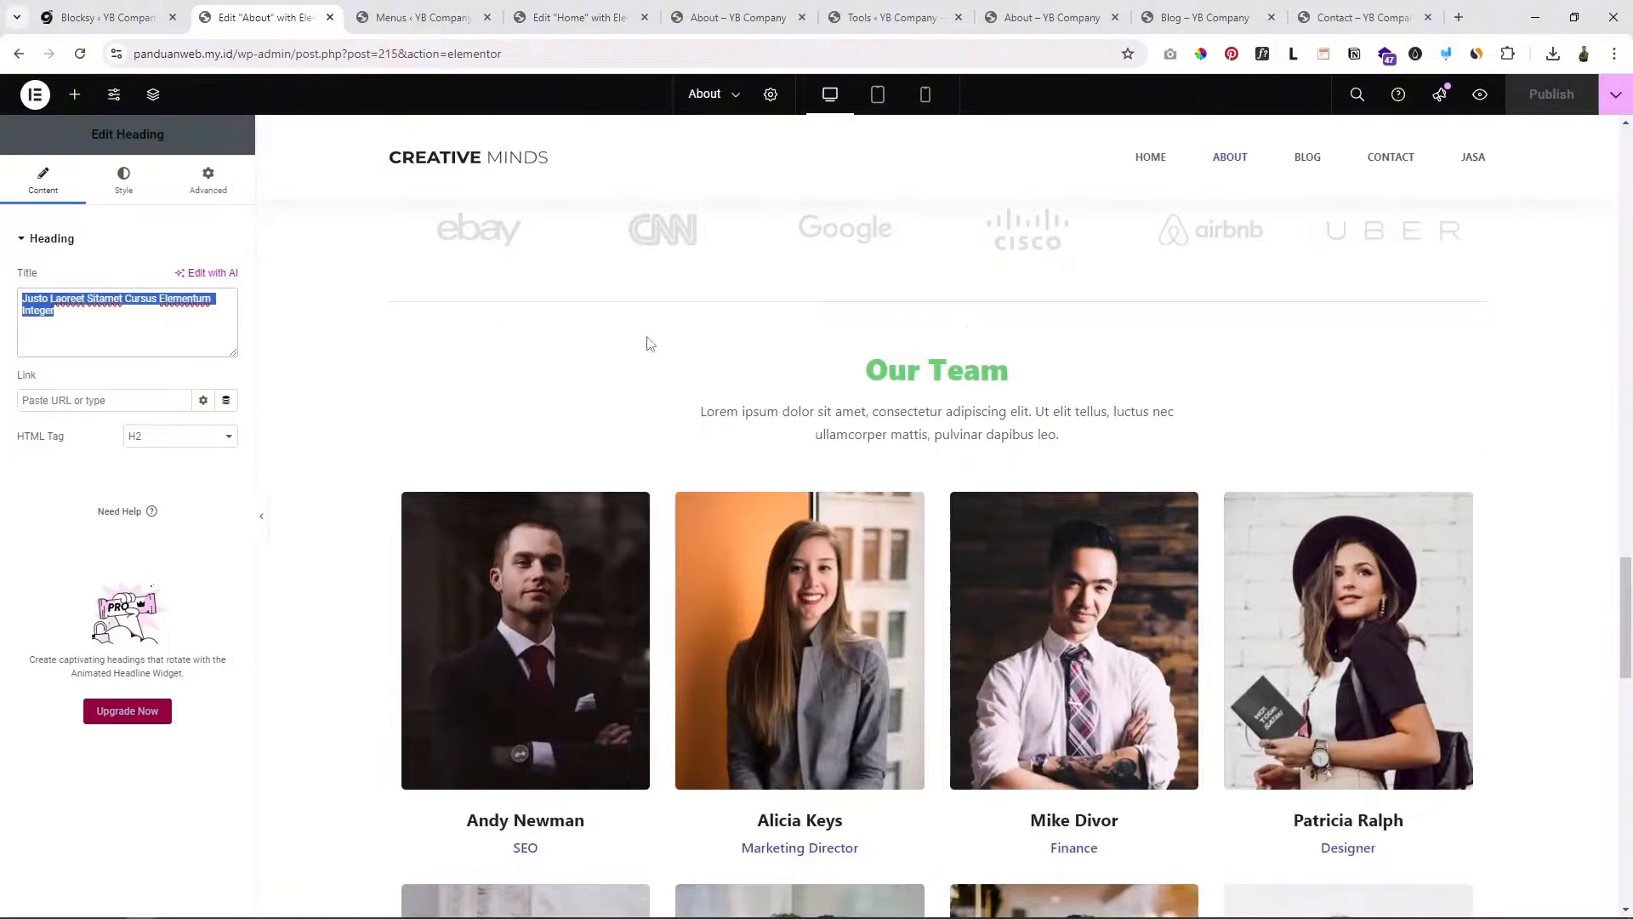
scroll(638, 399, "up", 3)
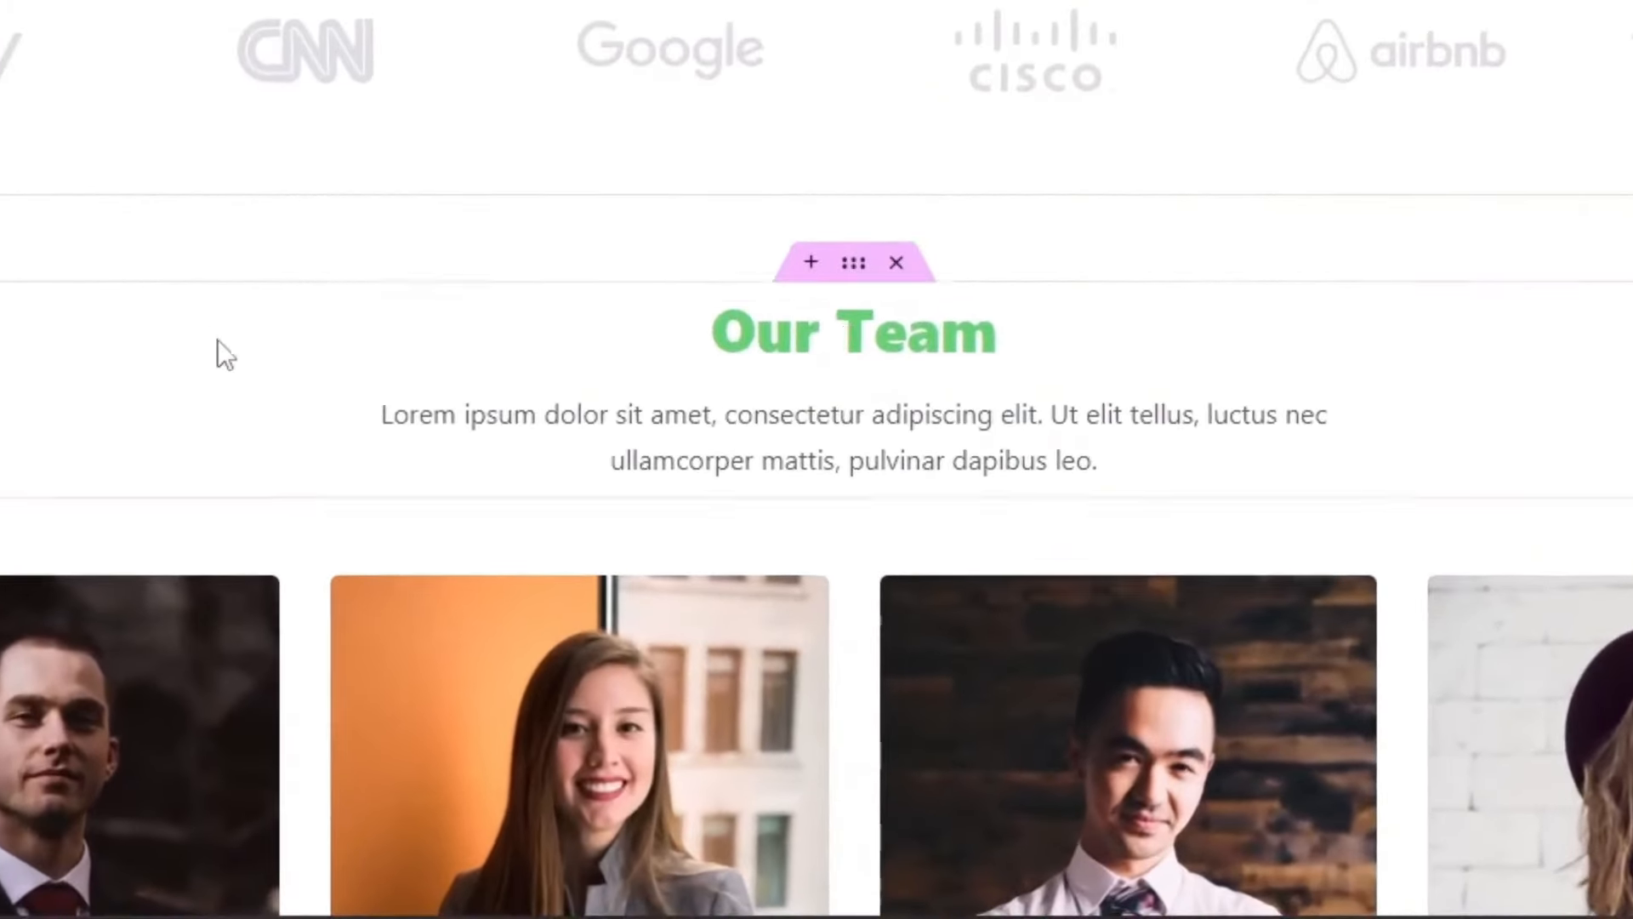
scroll(281, 374, "down", 3)
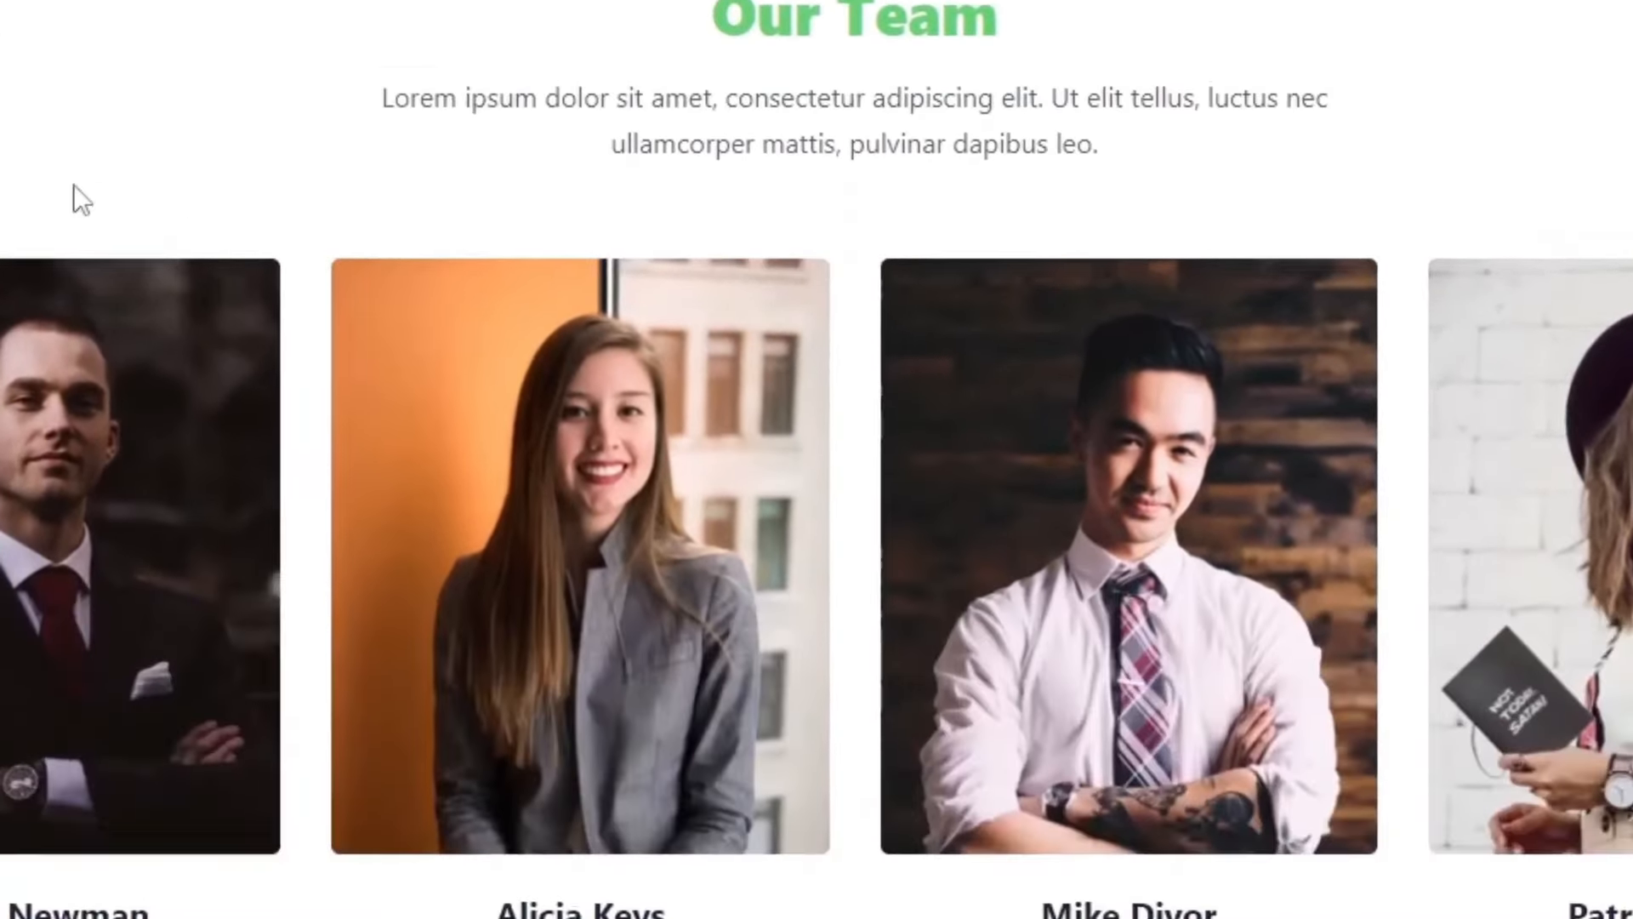
scroll(247, 319, "up", 3)
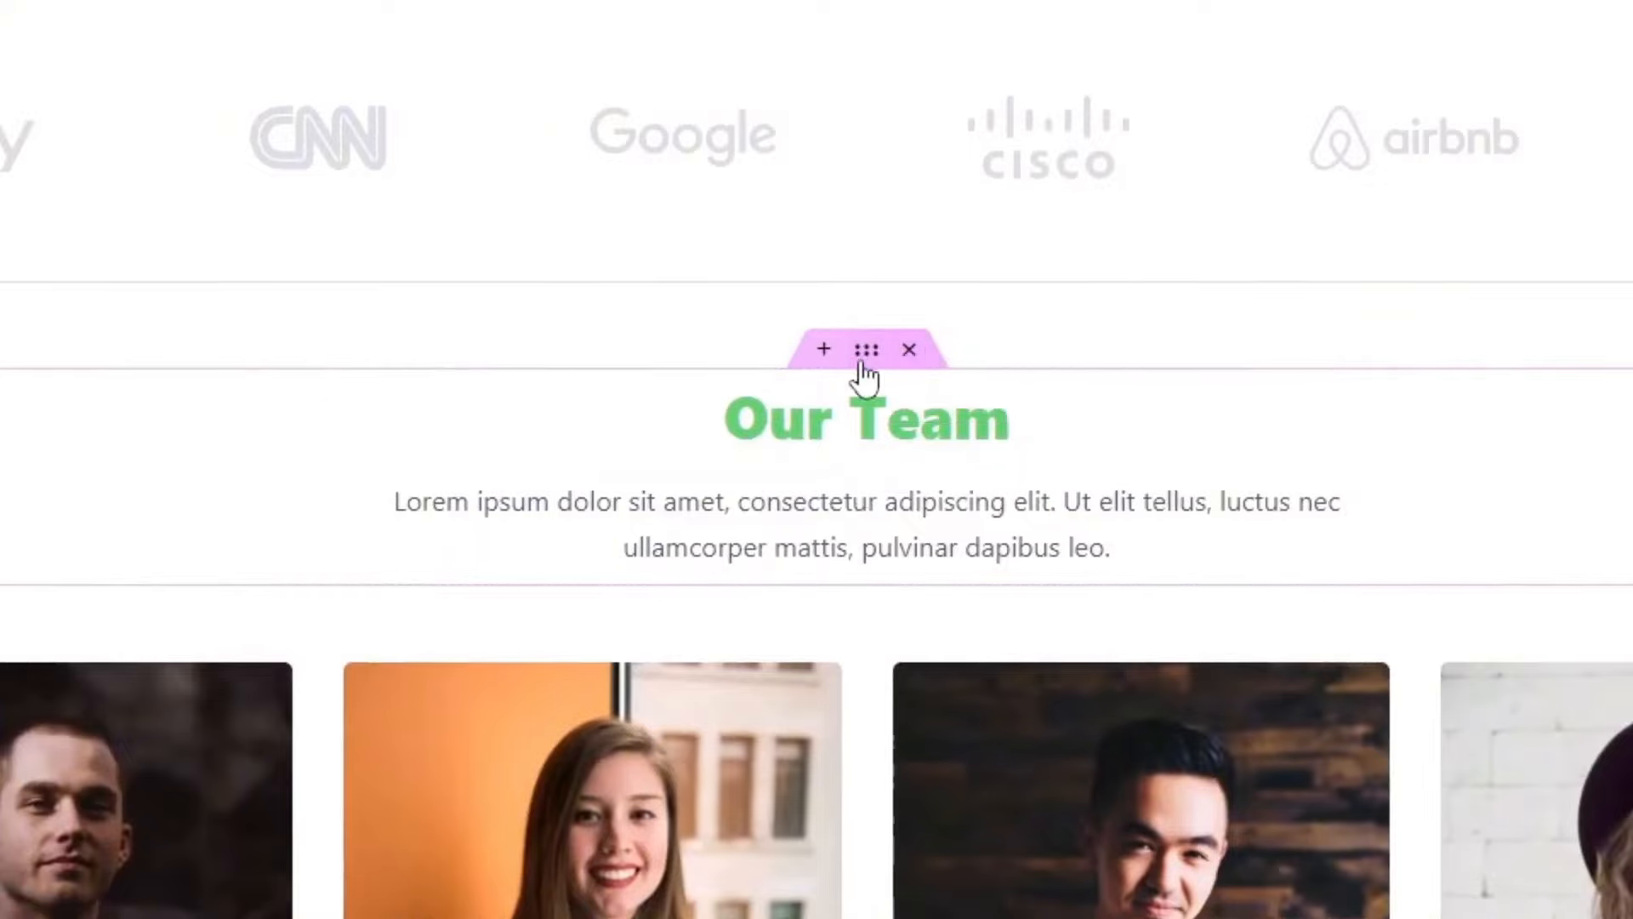
Step: Delete the Our Team heading section and both rows of team photos
left_click(911, 351)
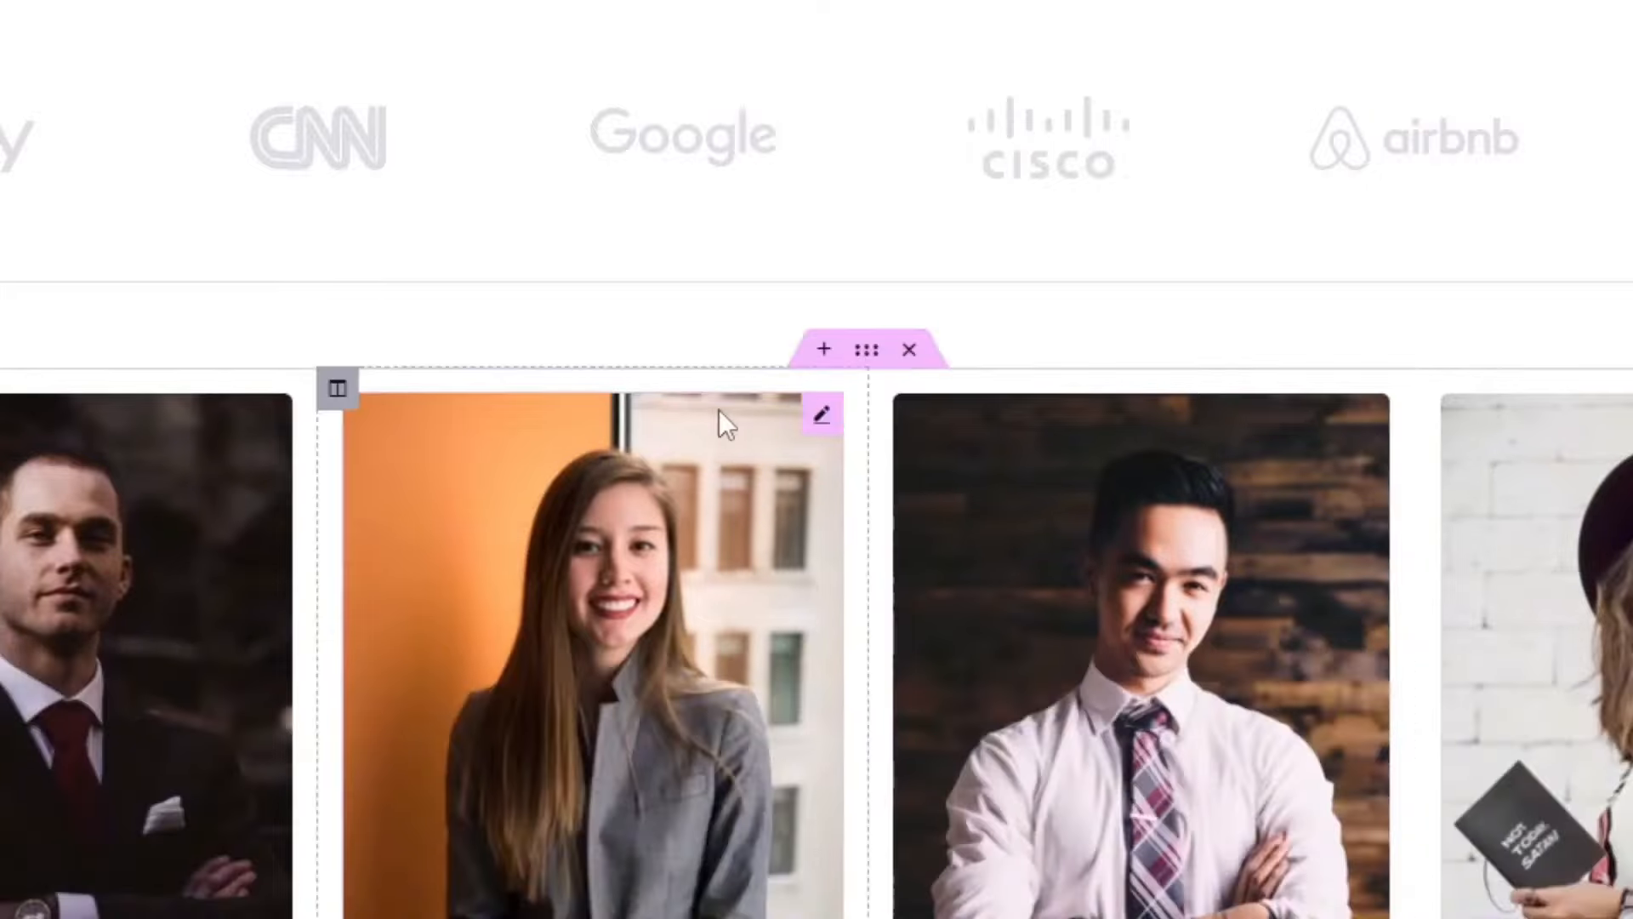
left_click(910, 350)
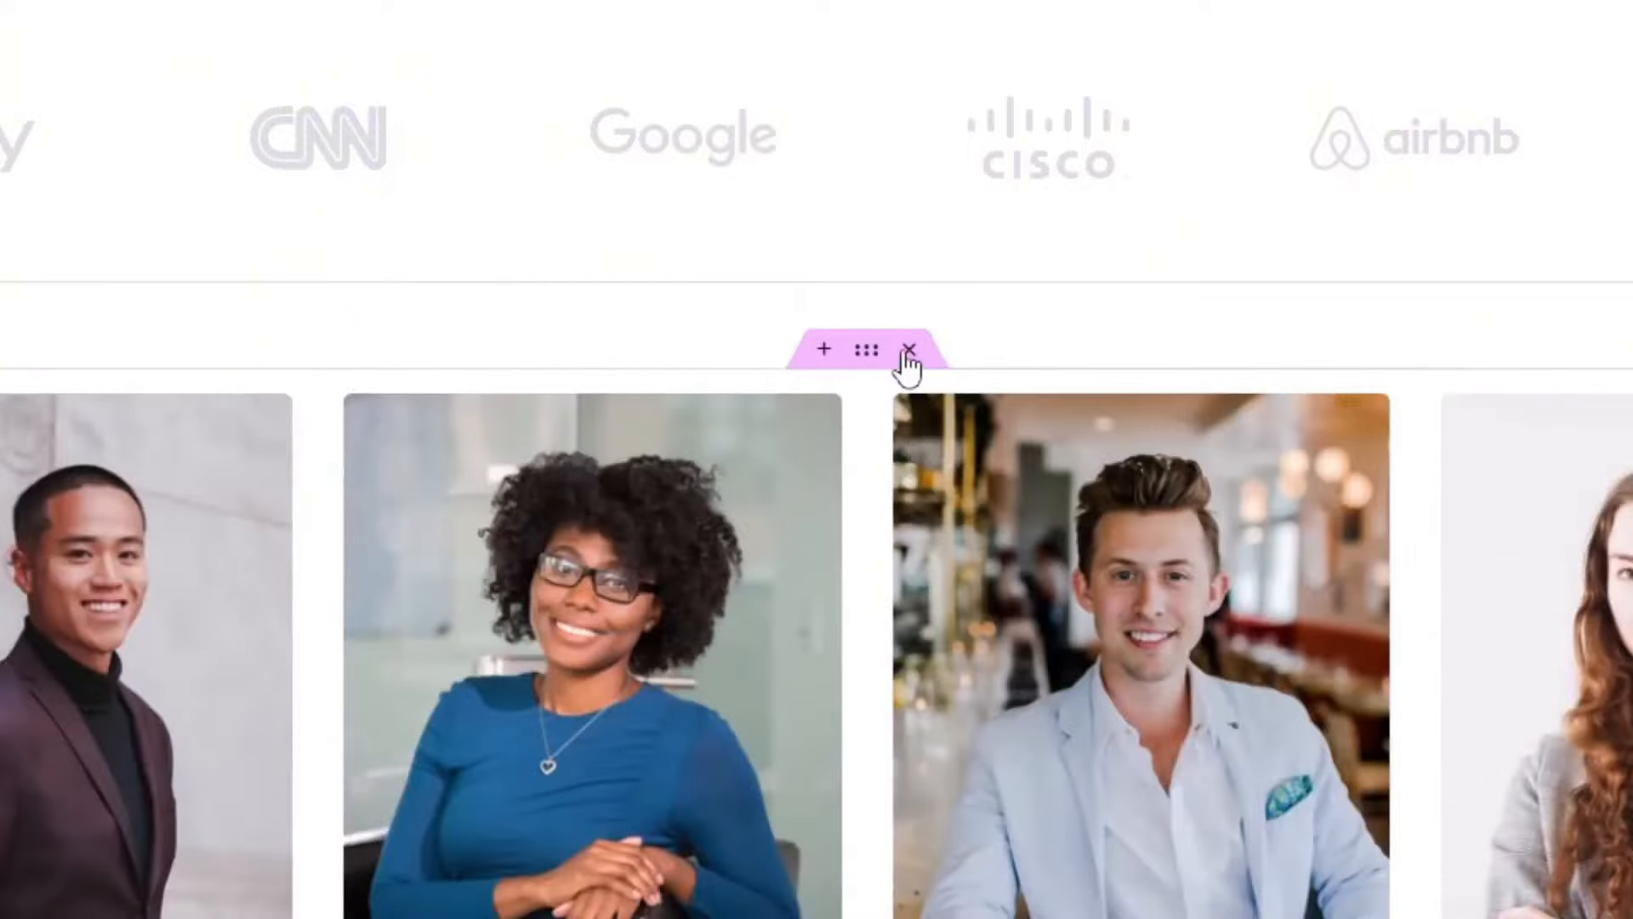
left_click(910, 350)
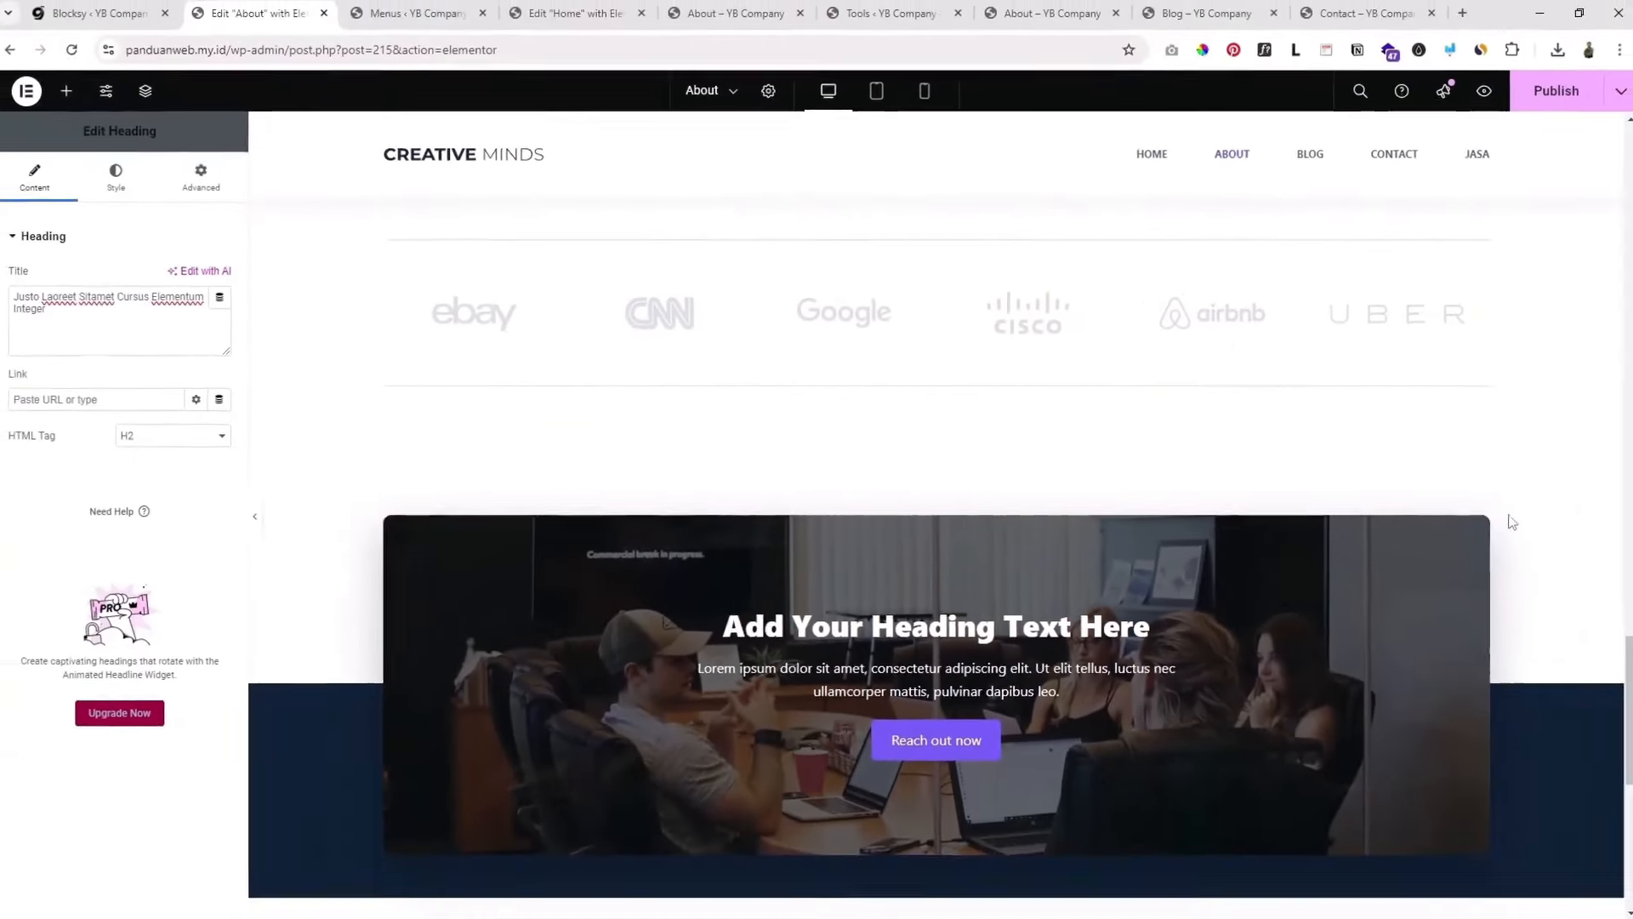
Step: Return to the top of the About page and publish the changes
scroll(1273, 744, "up", 5)
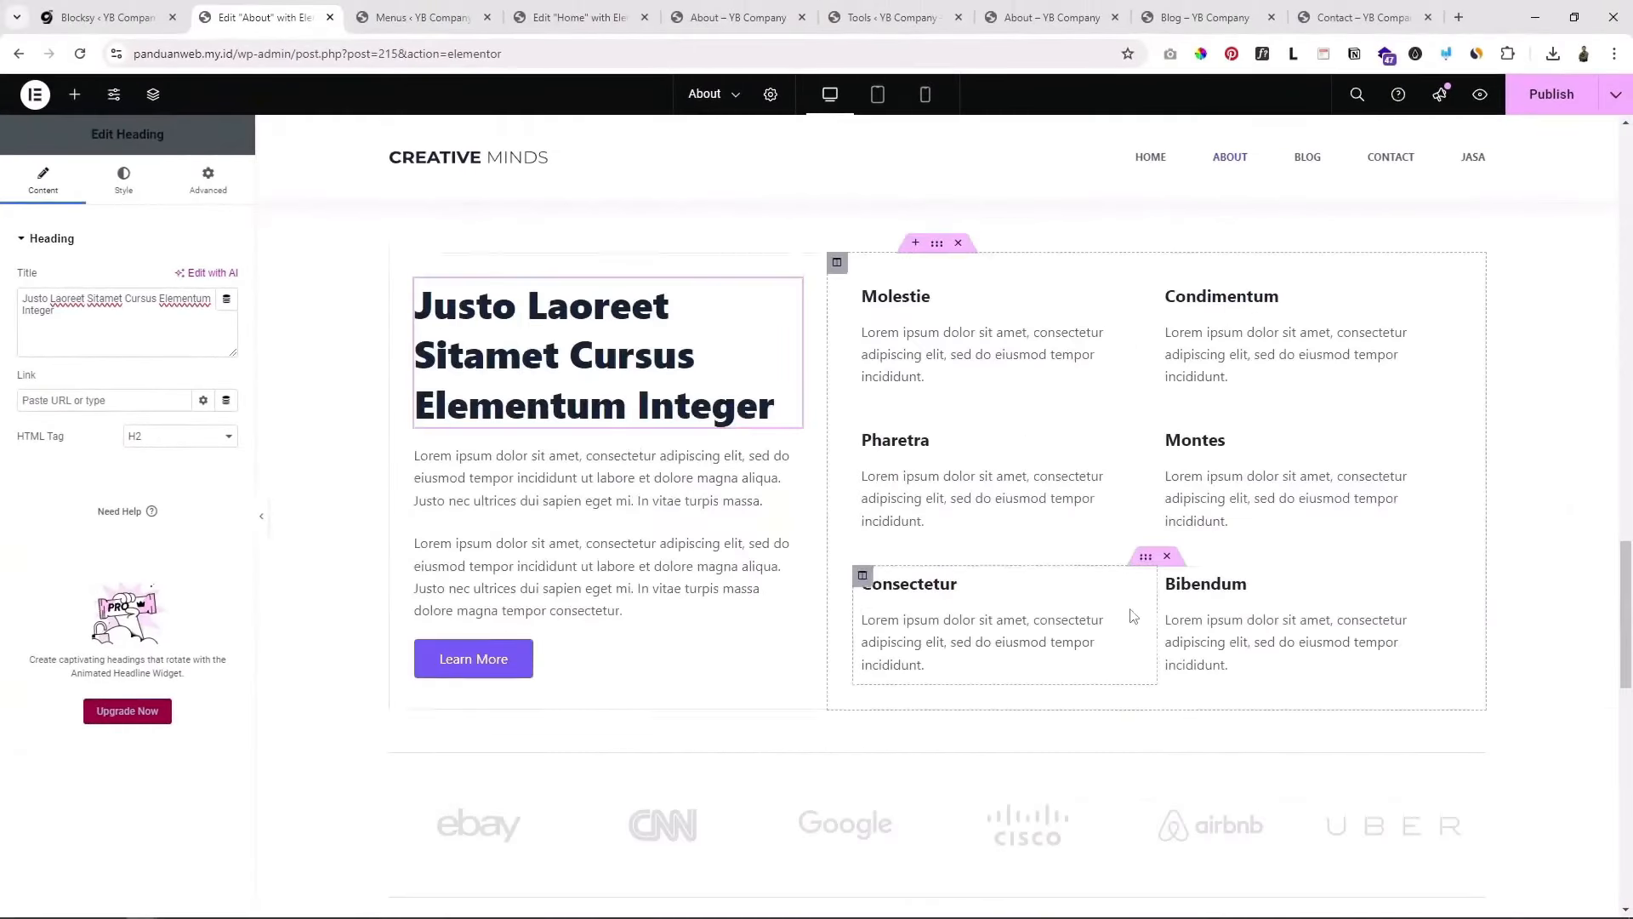
scroll(1133, 615, "down", 5)
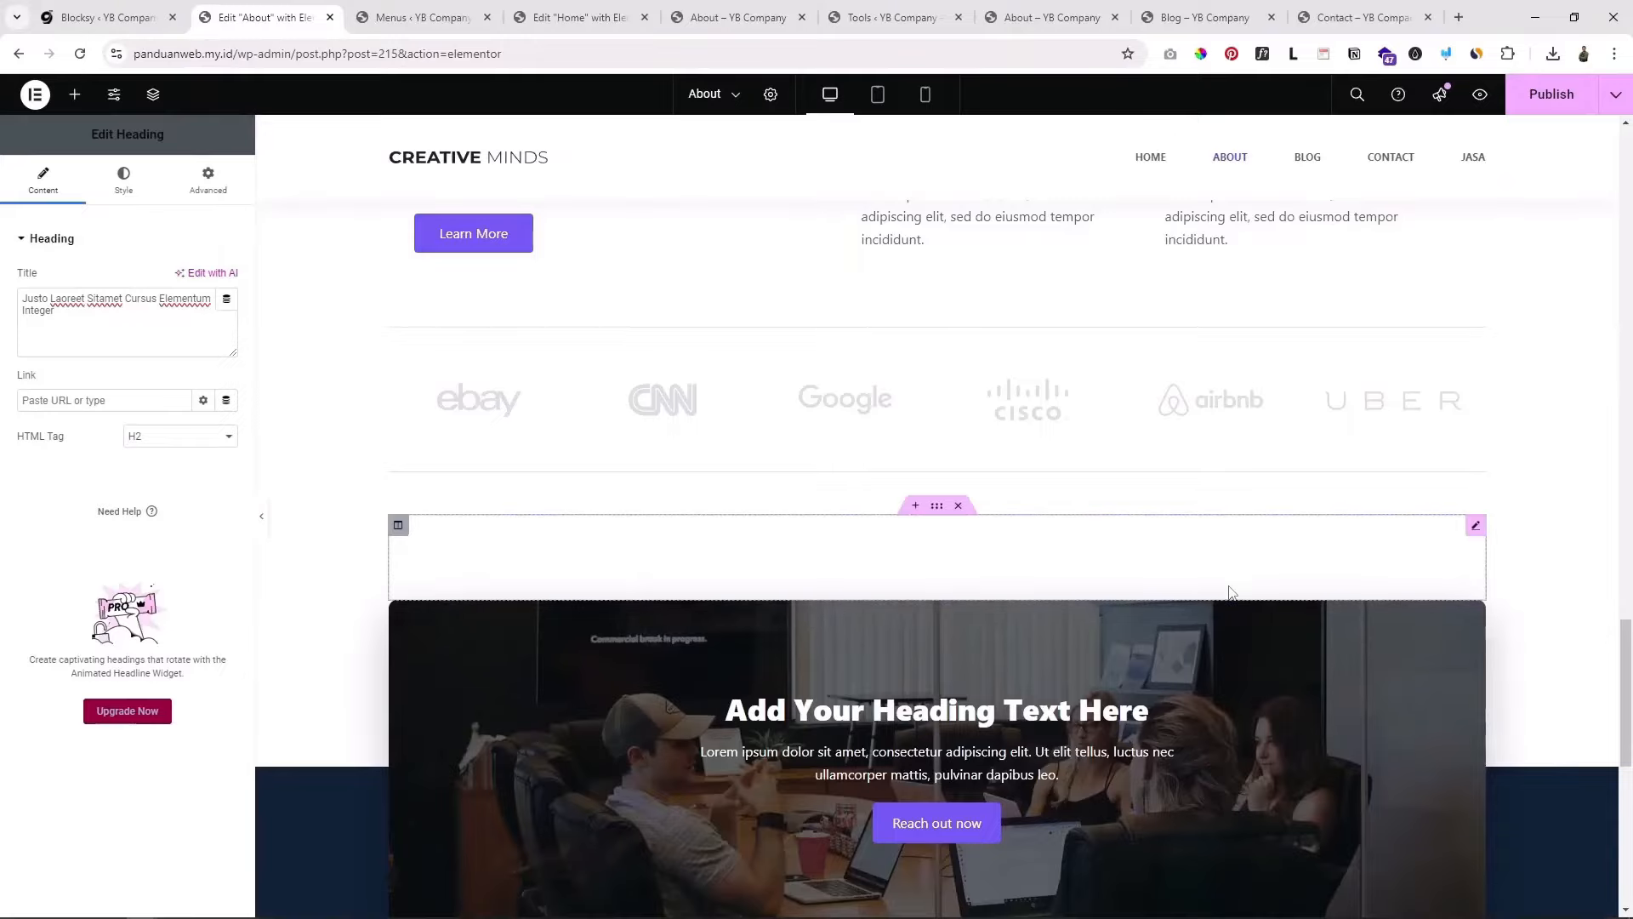
scroll(1230, 592, "up", 15)
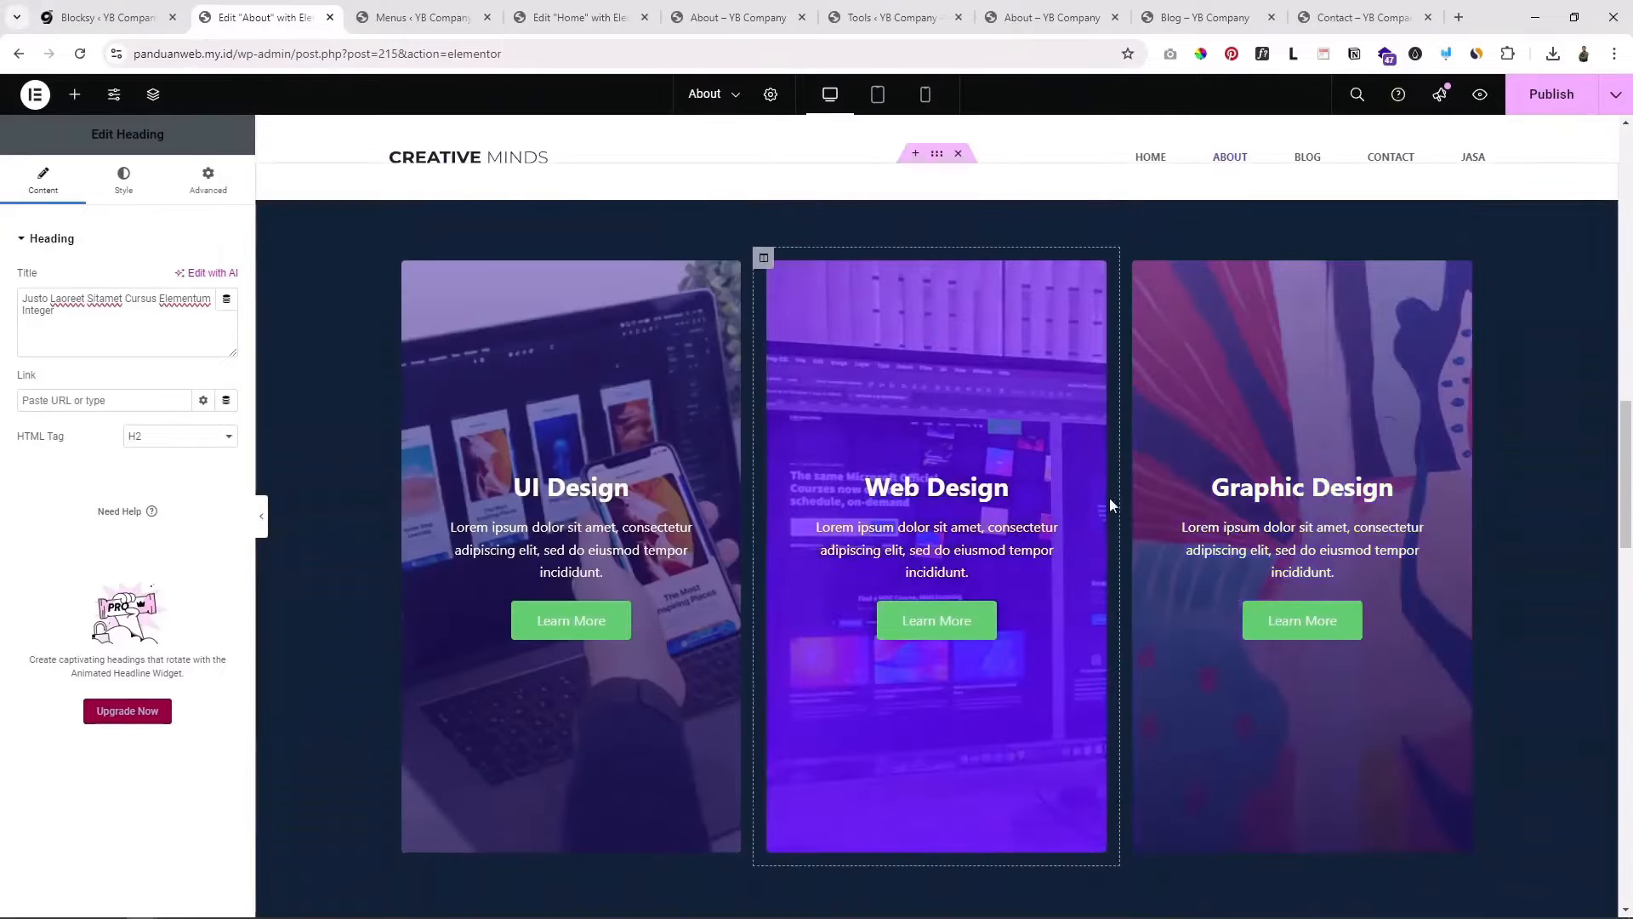
scroll(1108, 566, "up", 5)
scroll(1110, 563, "up", 4)
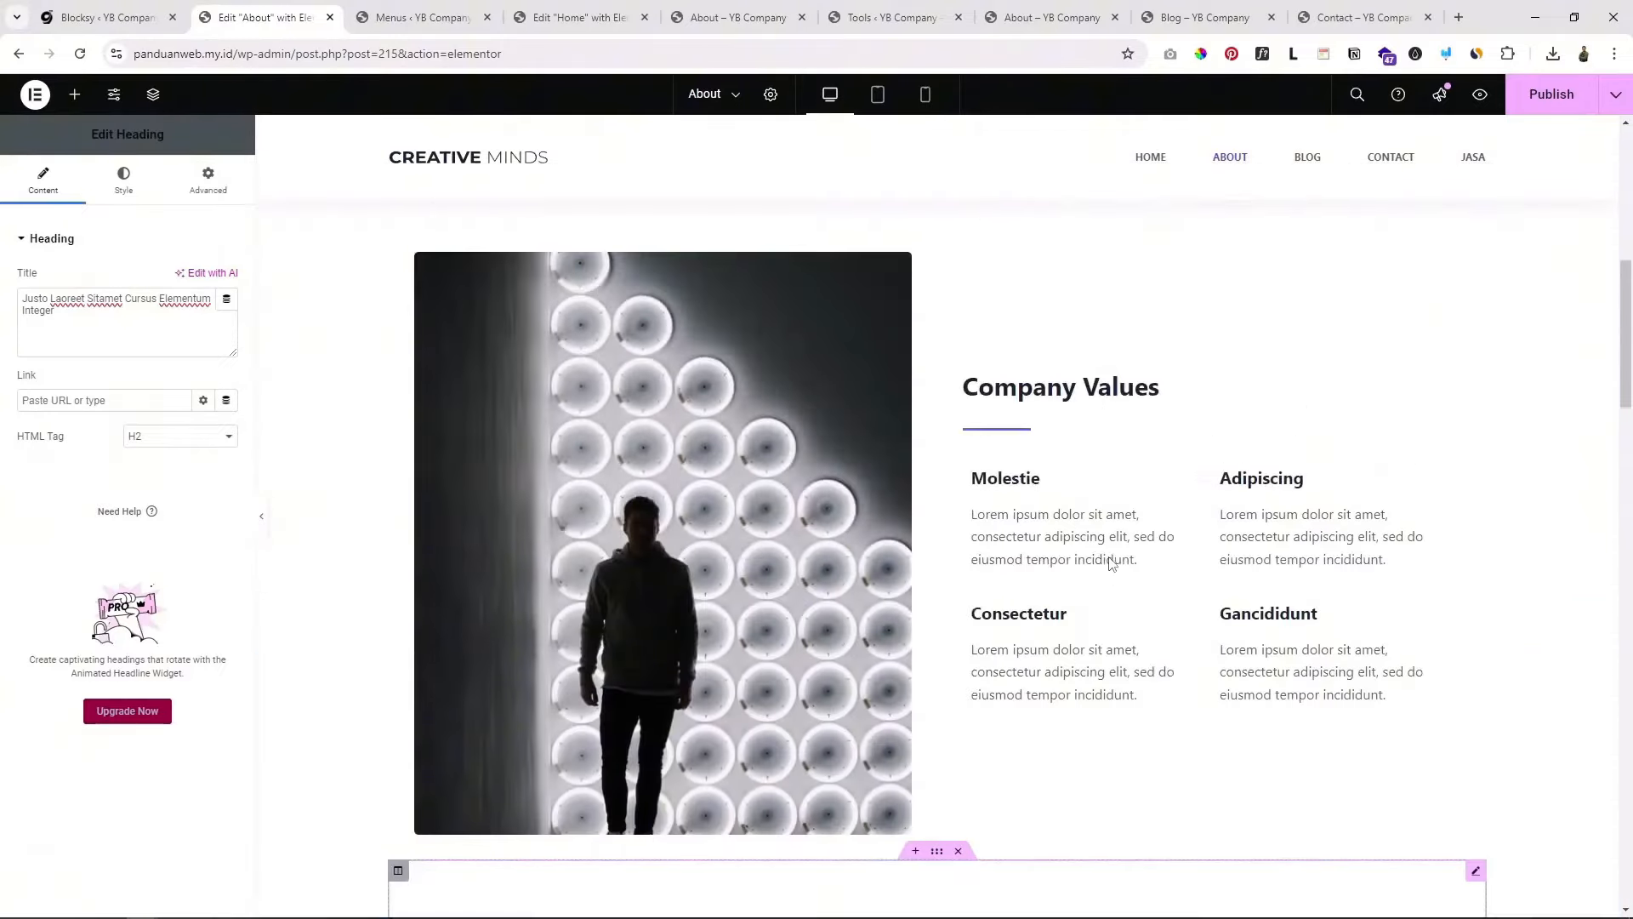
scroll(1110, 561, "up", 8)
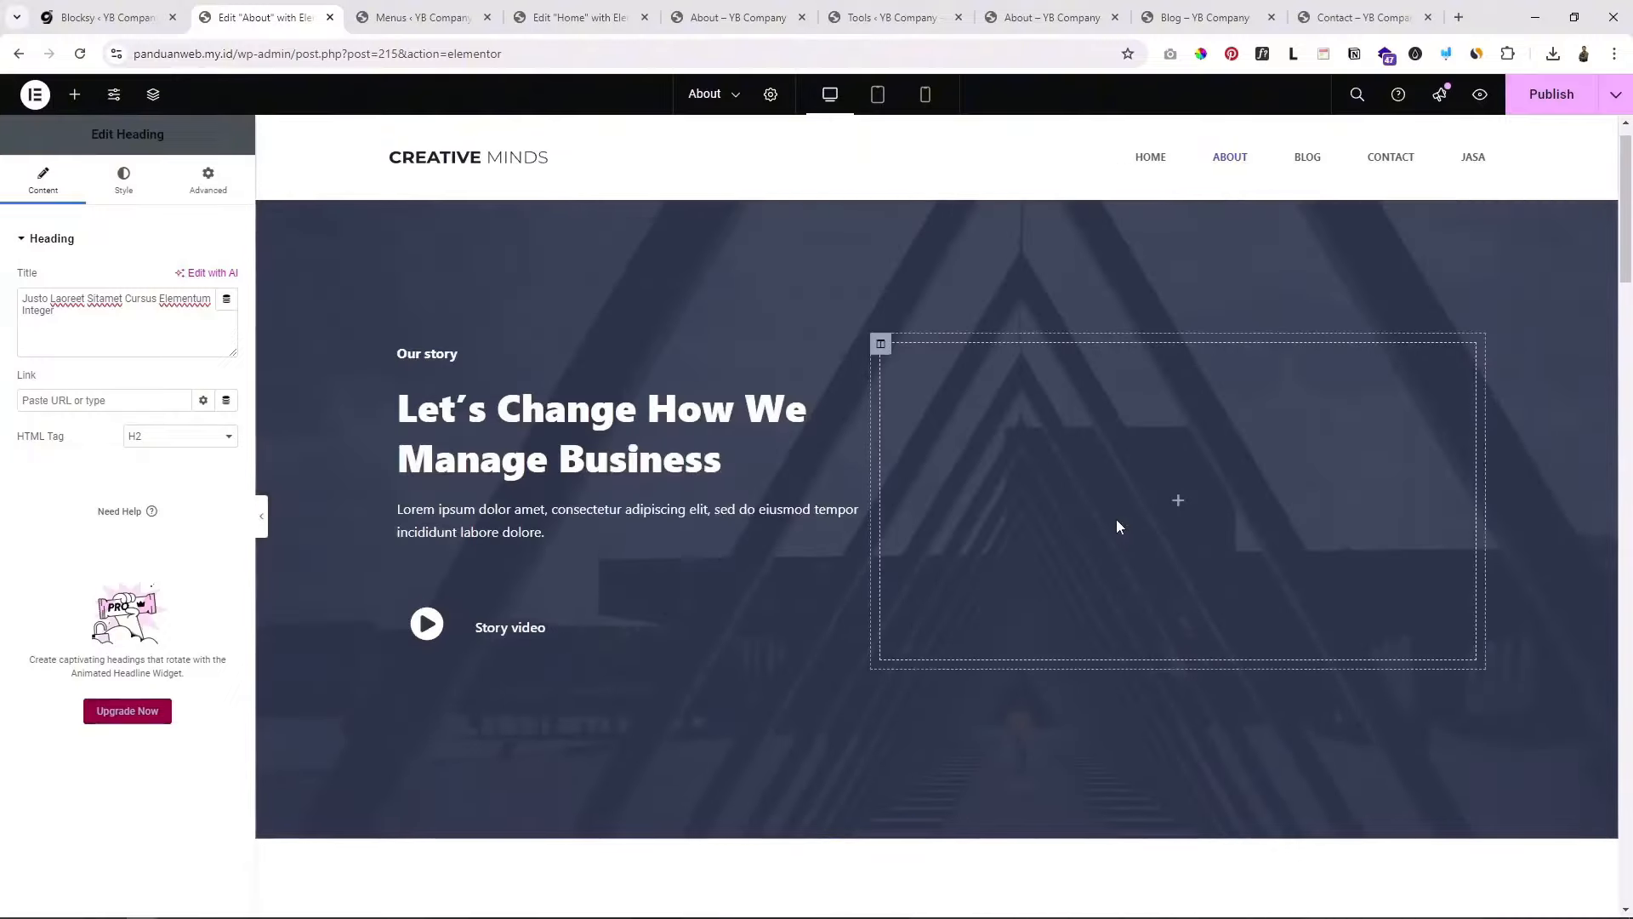
scroll(1116, 519, "up", 1)
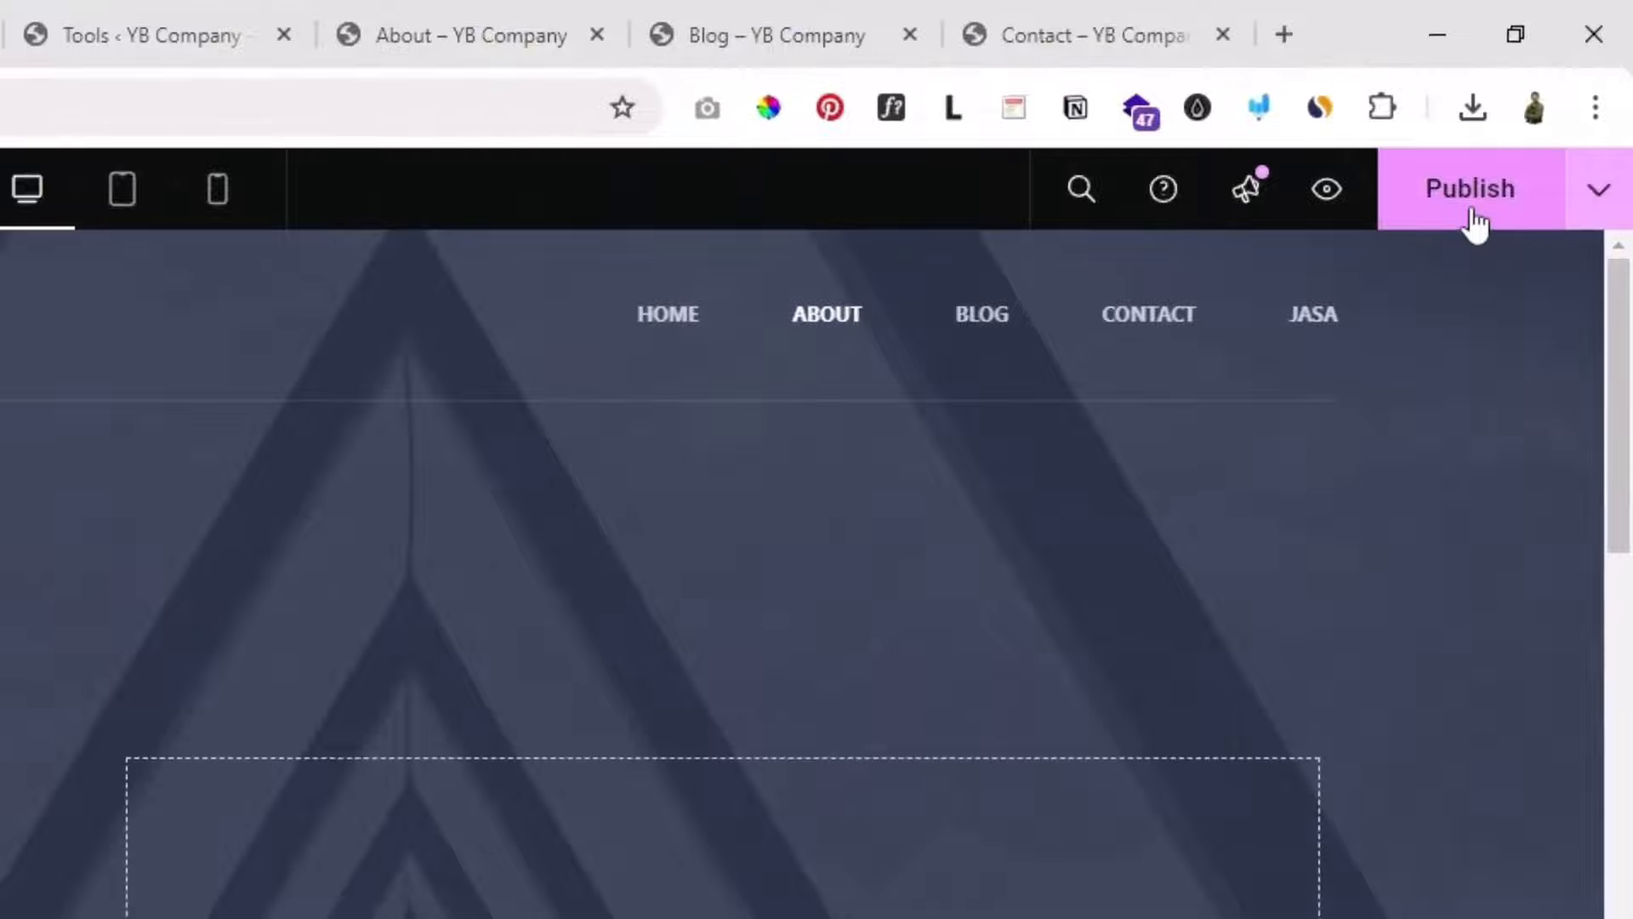
left_click(1474, 214)
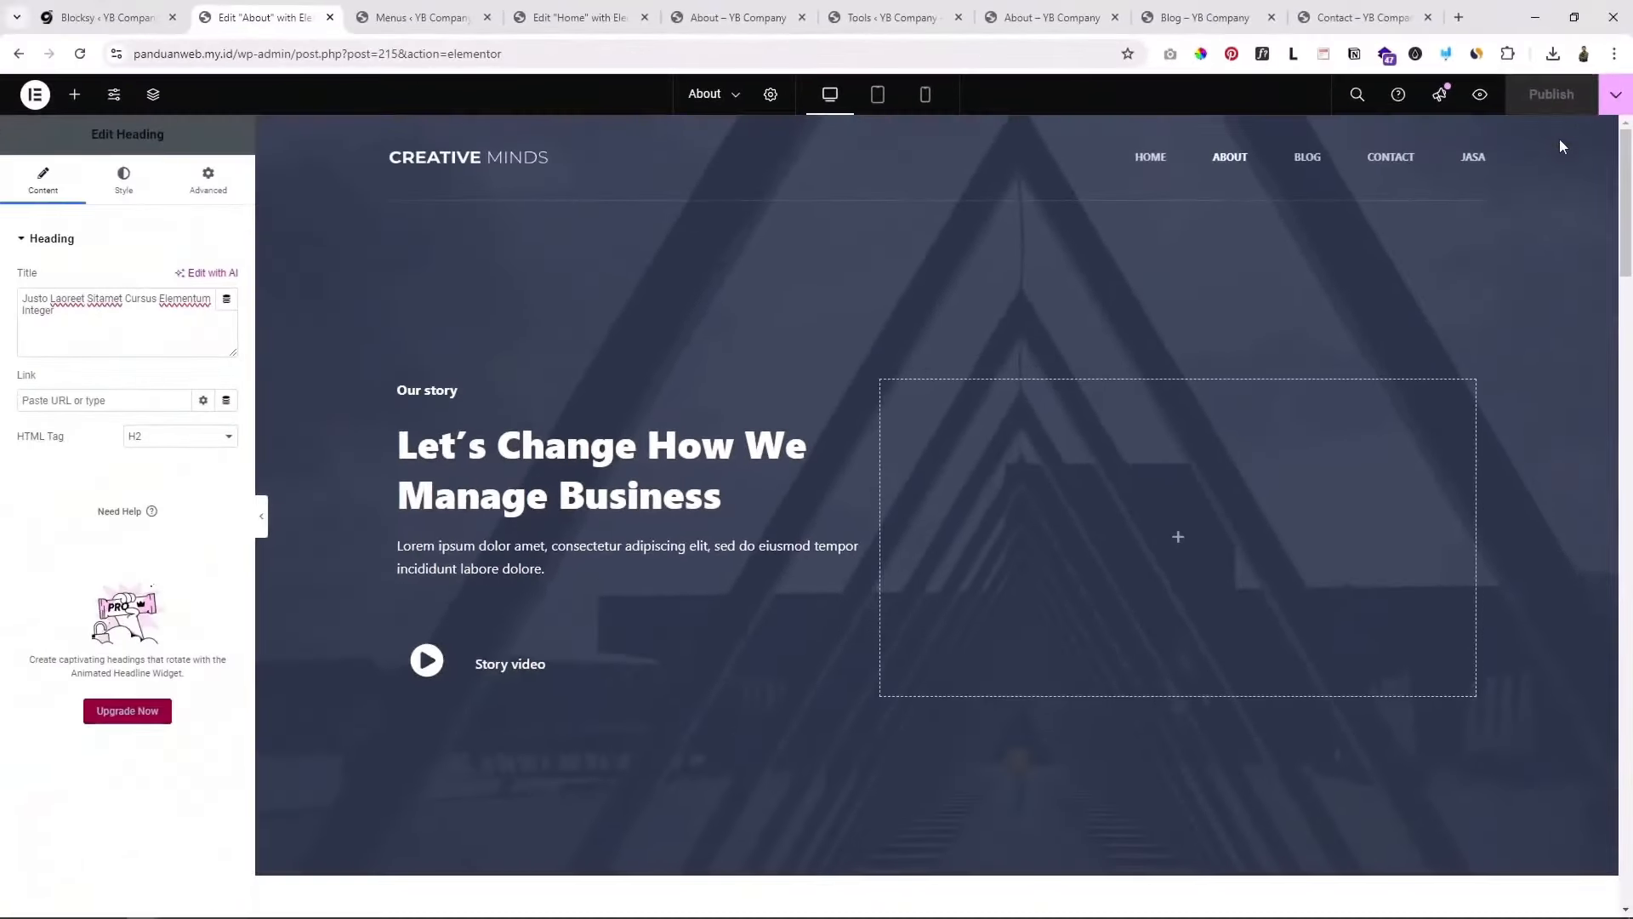
mouse_move(1627, 237)
left_mouse_down()
mouse_move(1626, 492)
mouse_move(1625, 217)
left_mouse_up()
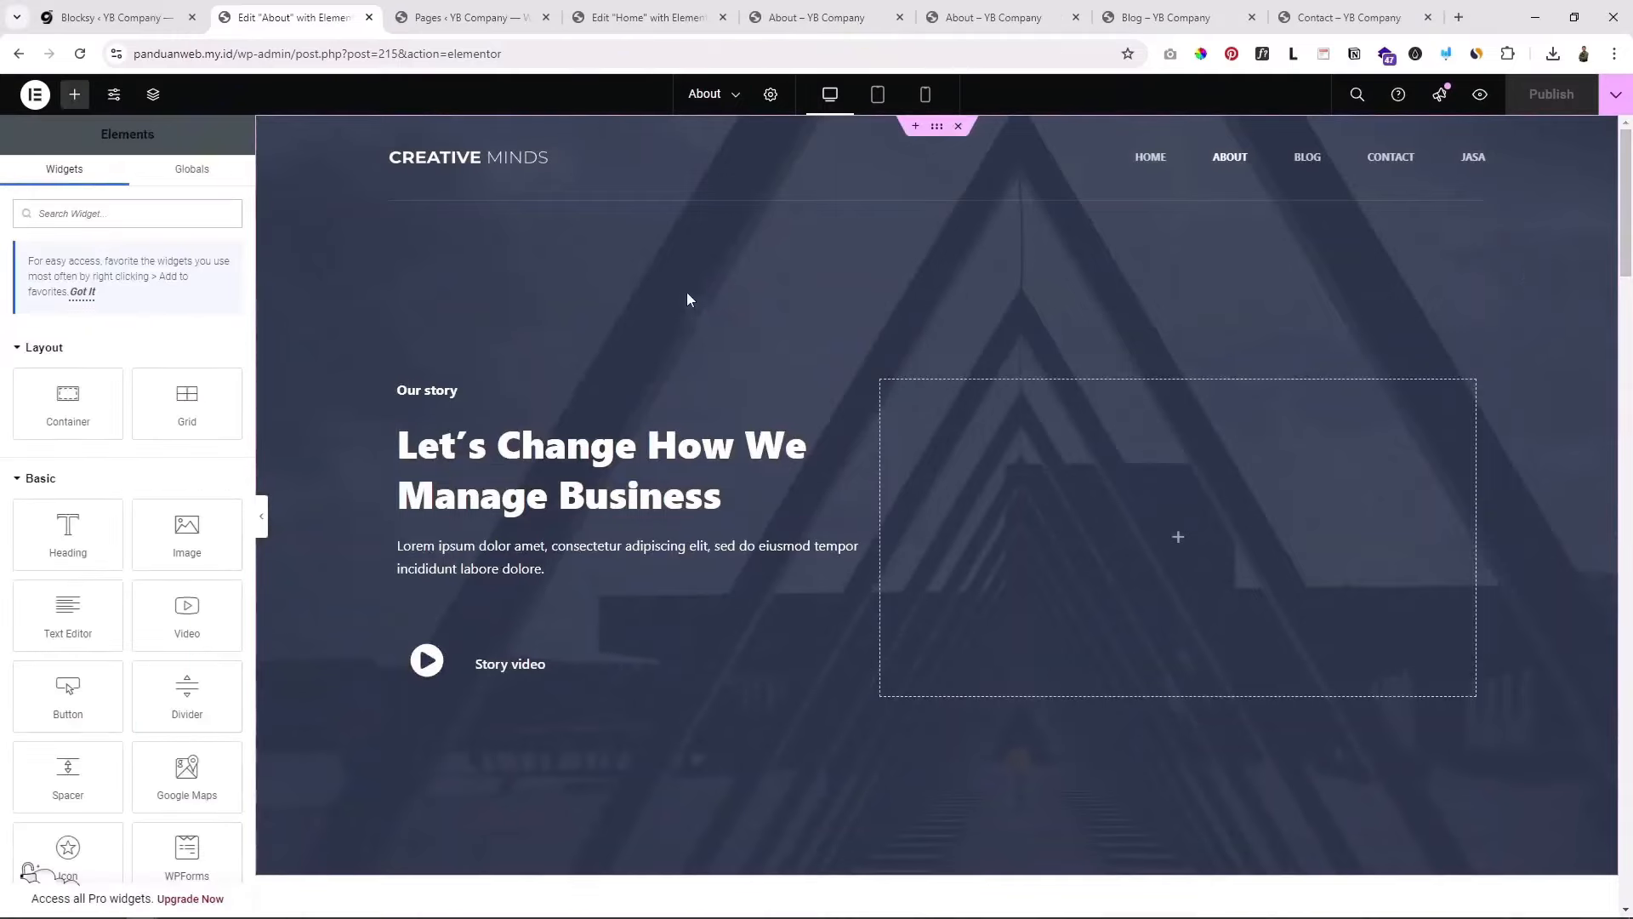
Step: Return to the Pages list showing About, Blog, Contact, Home and Jasa
left_click(431, 12)
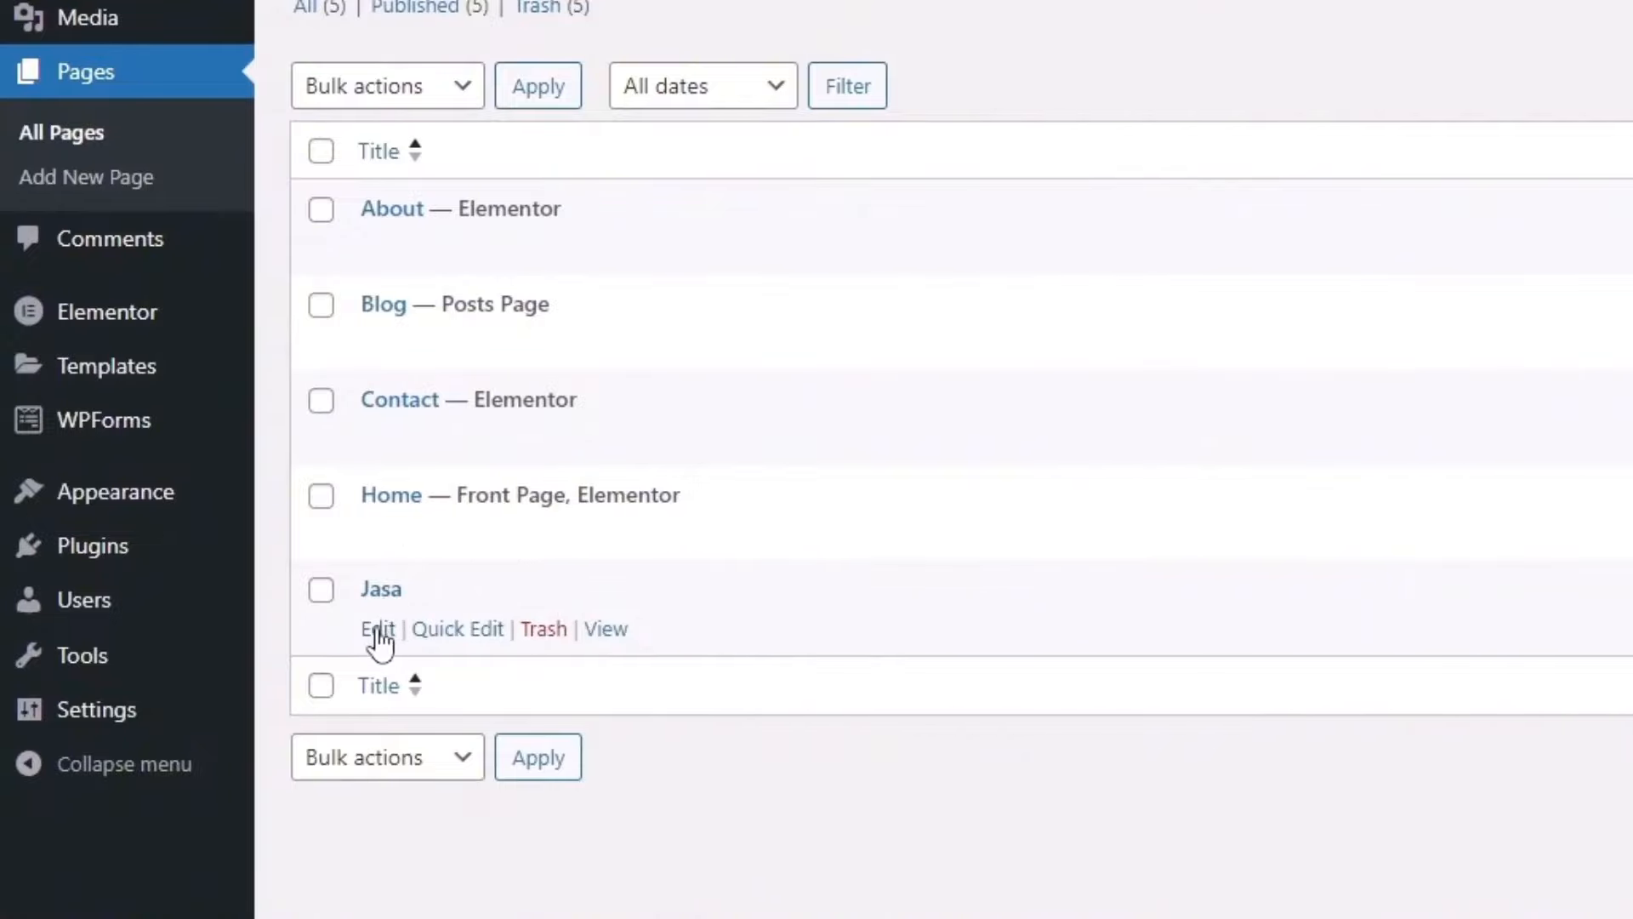
mouse_move(716, 540)
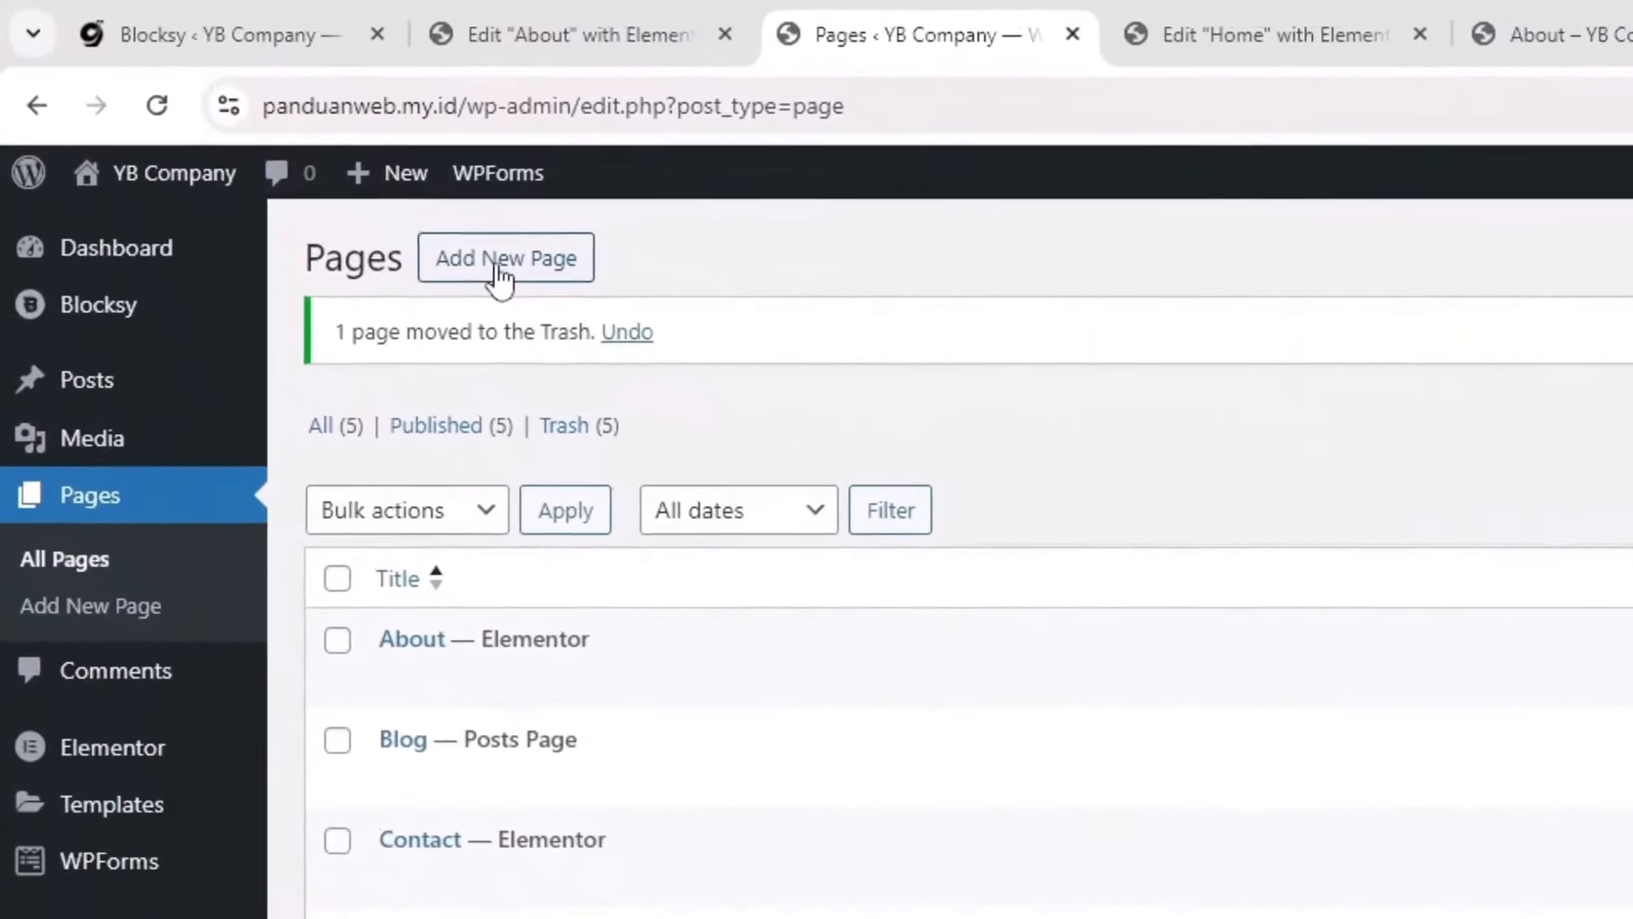
Step: Create a new page titled 'Layanan kami' and open it with Elementor
left_click(243, 134)
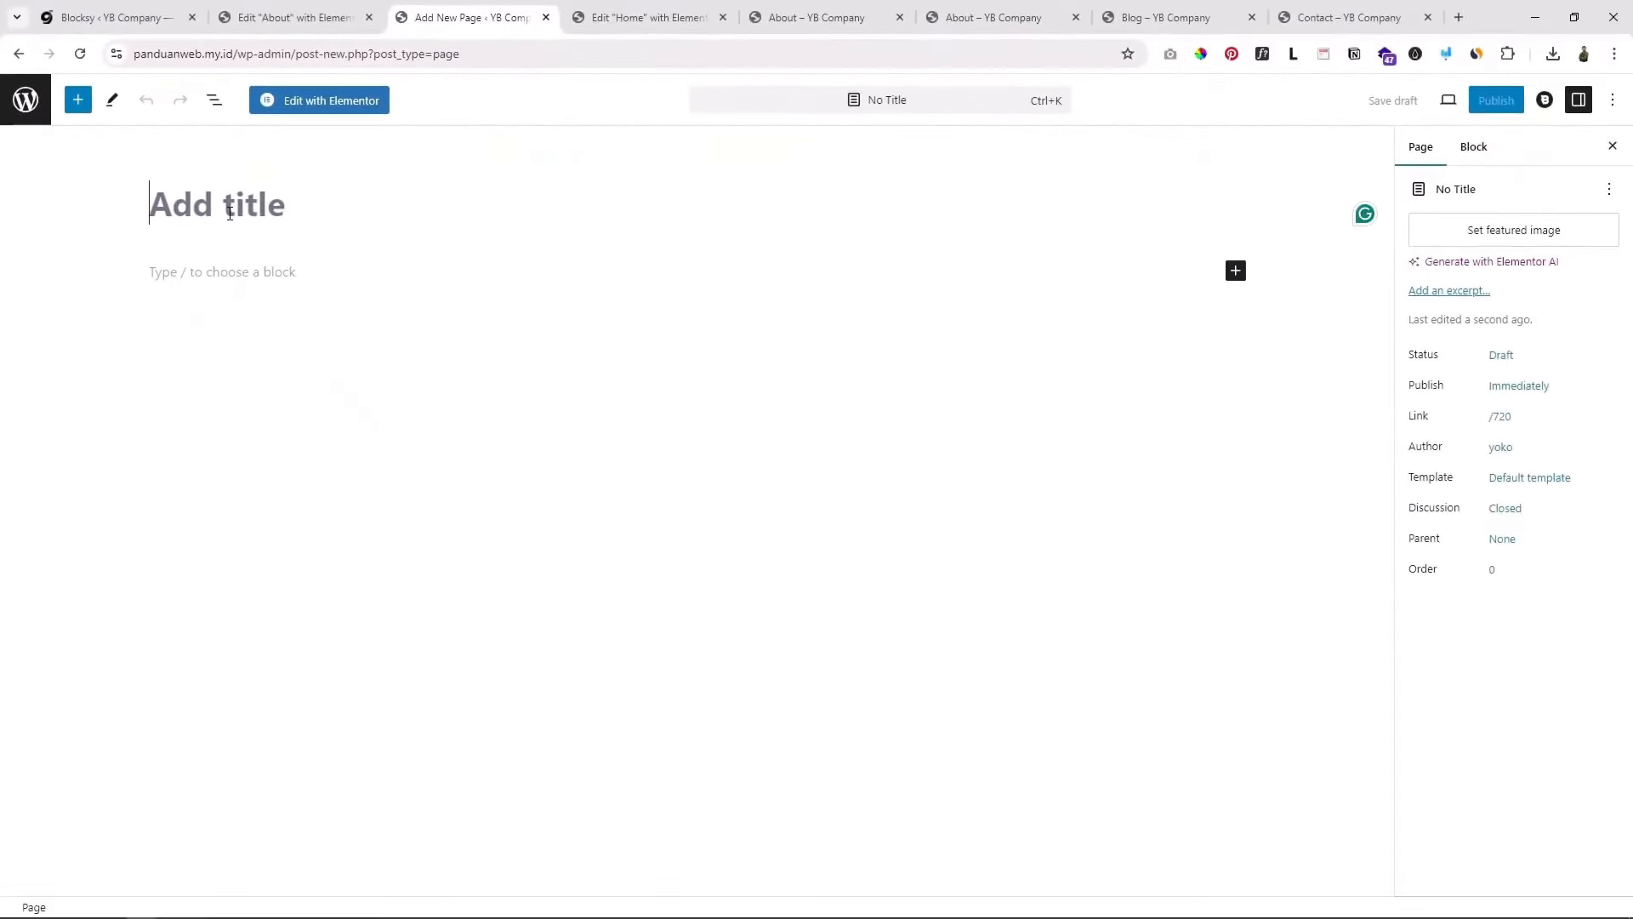
type("Layanan kami")
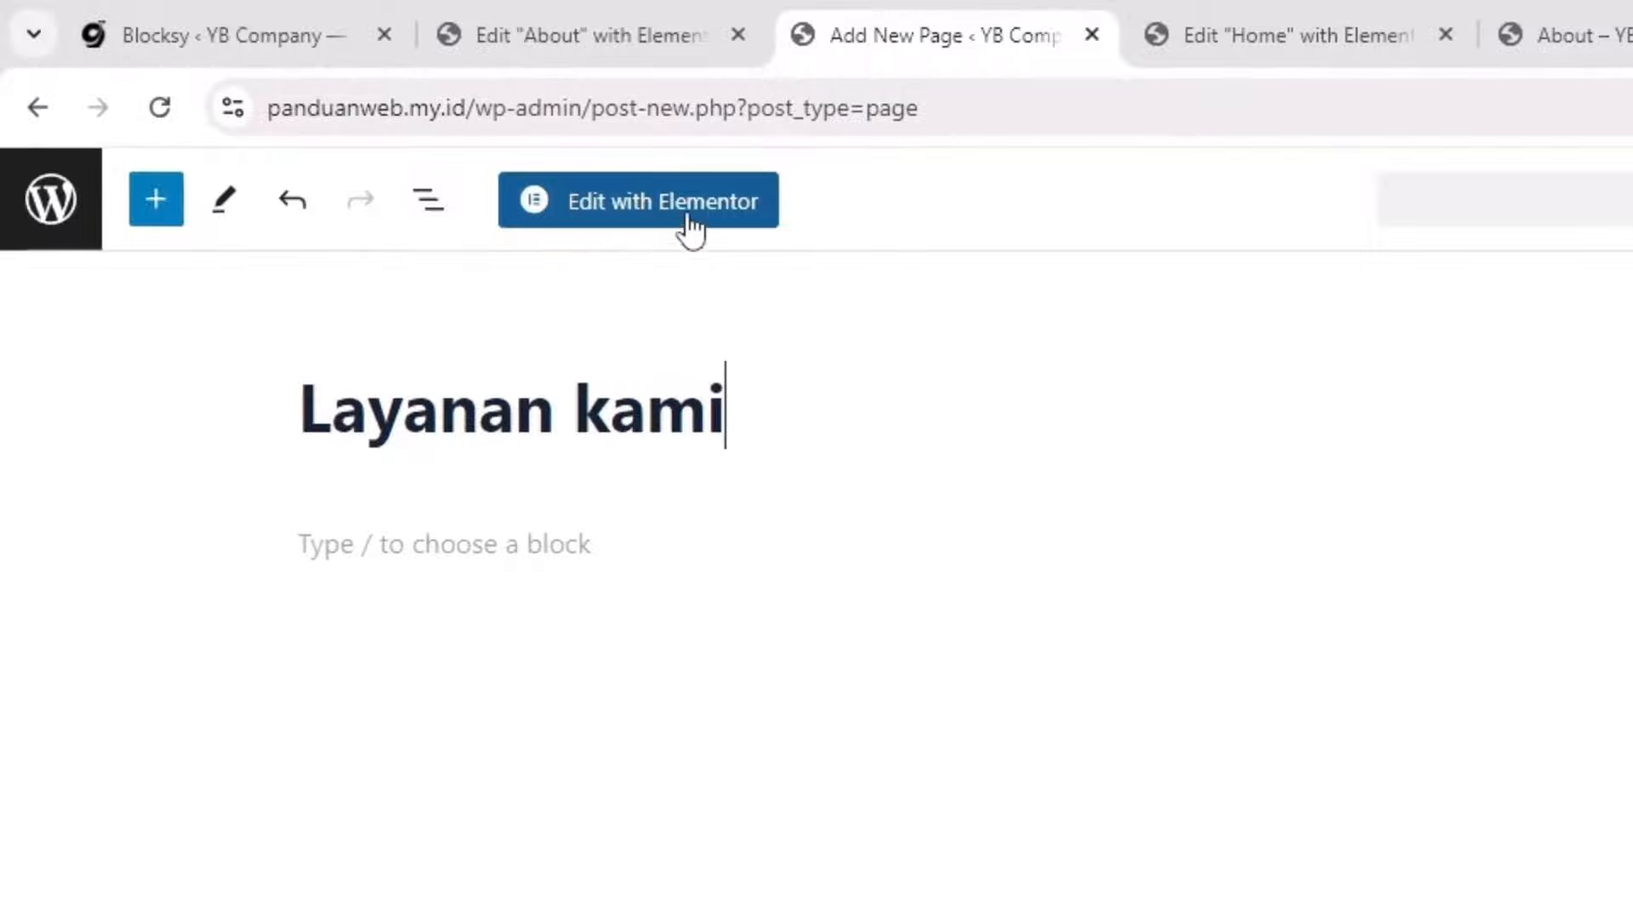
left_click(678, 212)
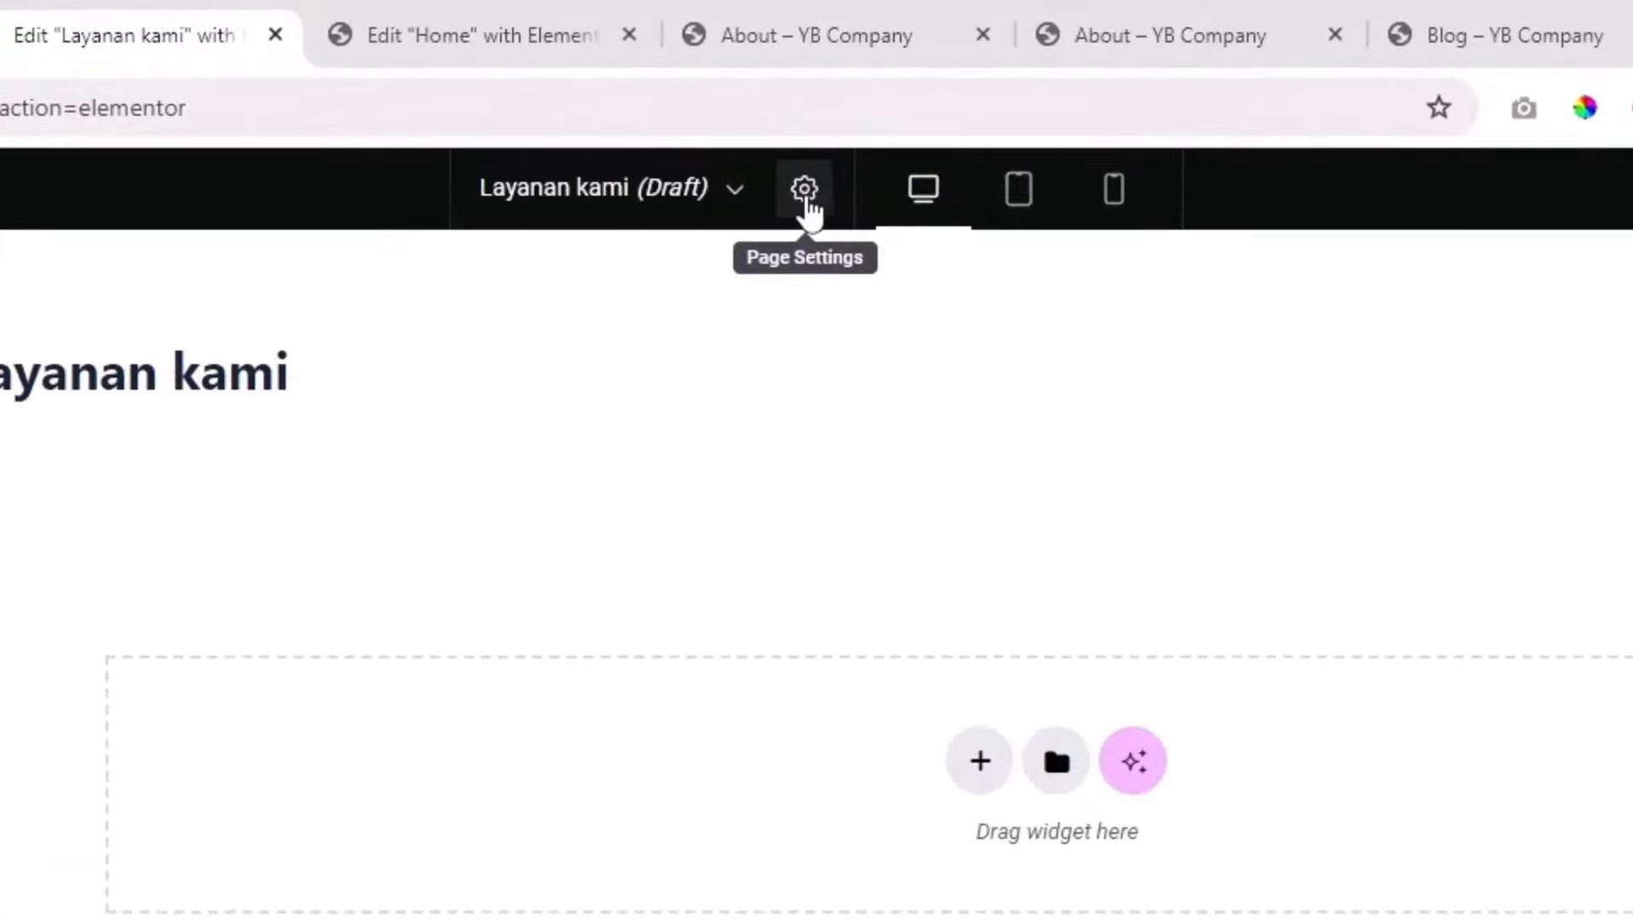
Step: Try the Elementor Full Width page layout, then switch it back to Default
left_click(804, 189)
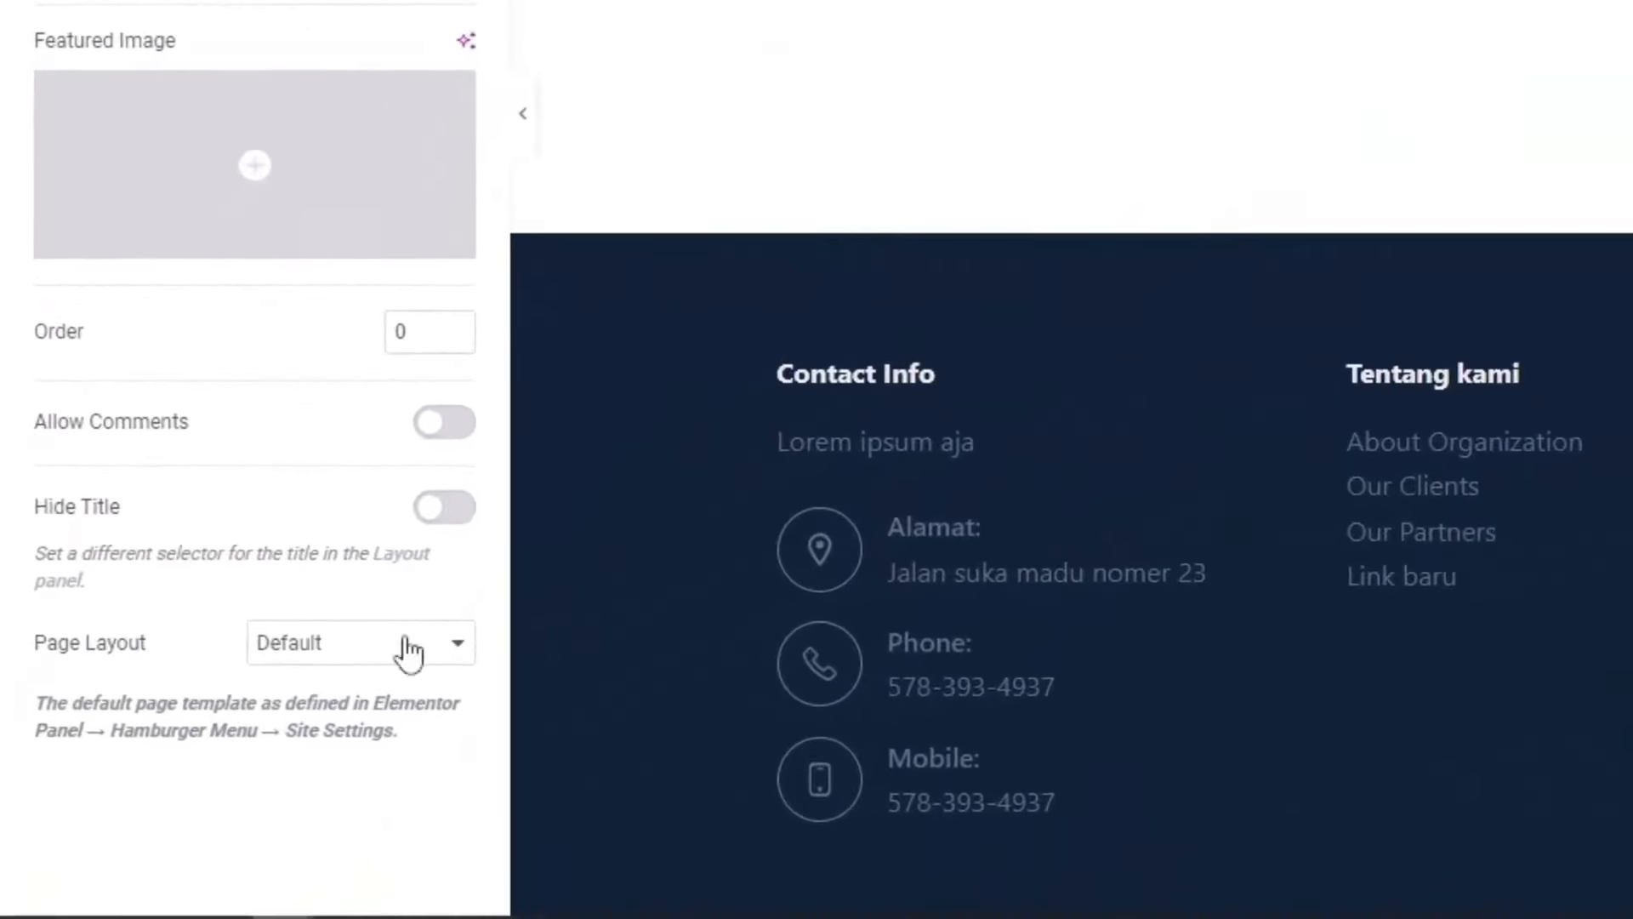
left_click(408, 650)
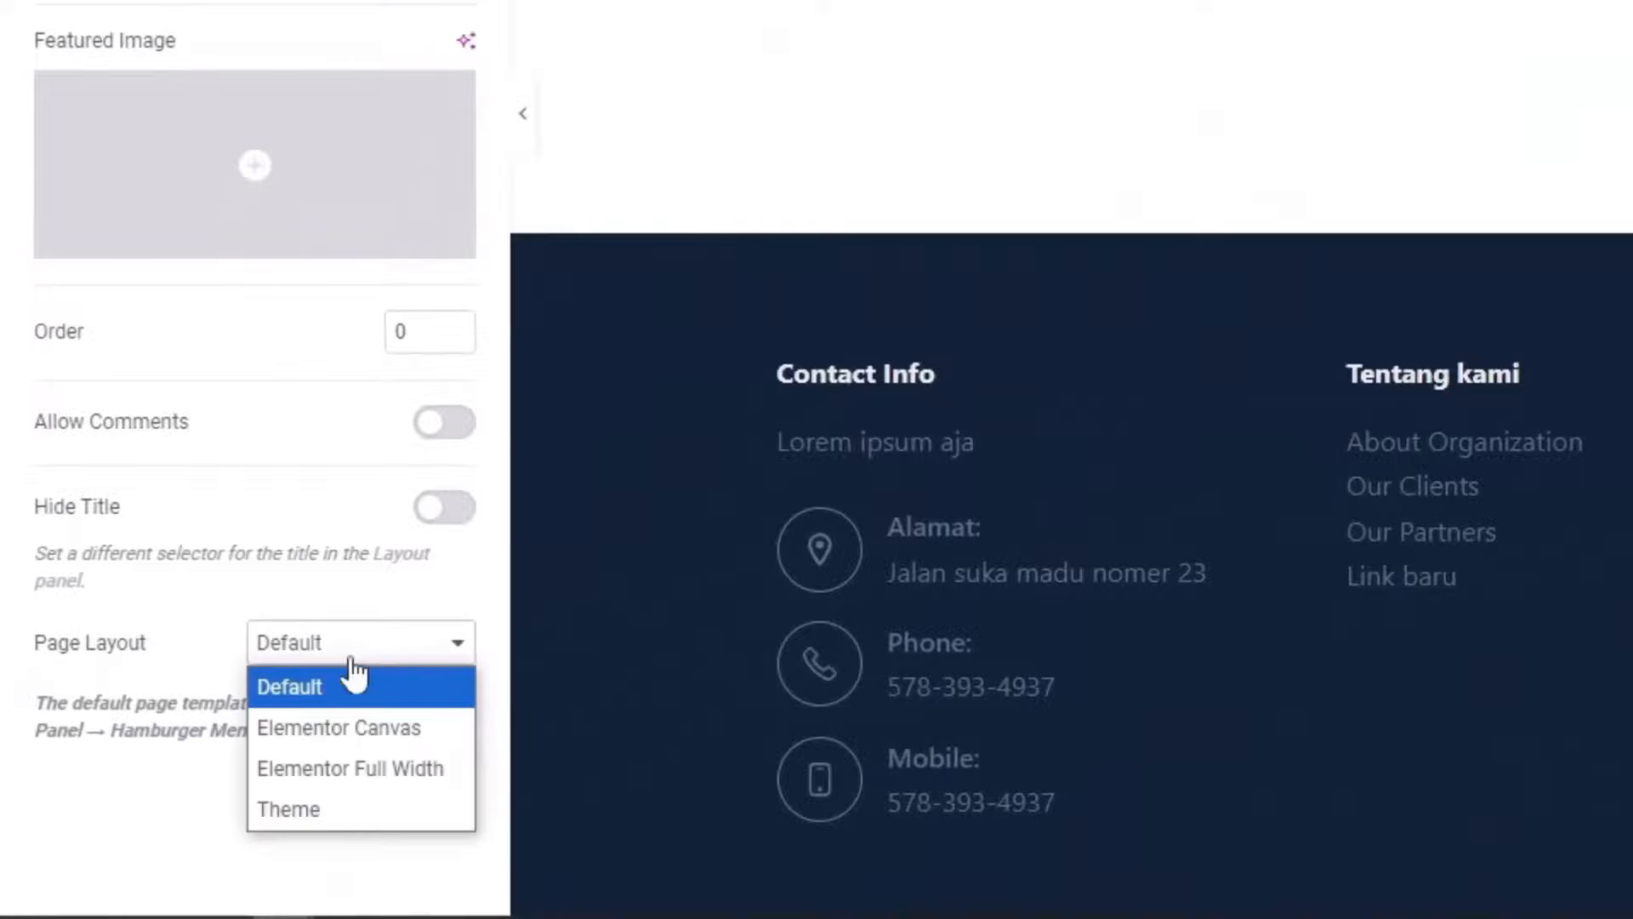
left_click(359, 768)
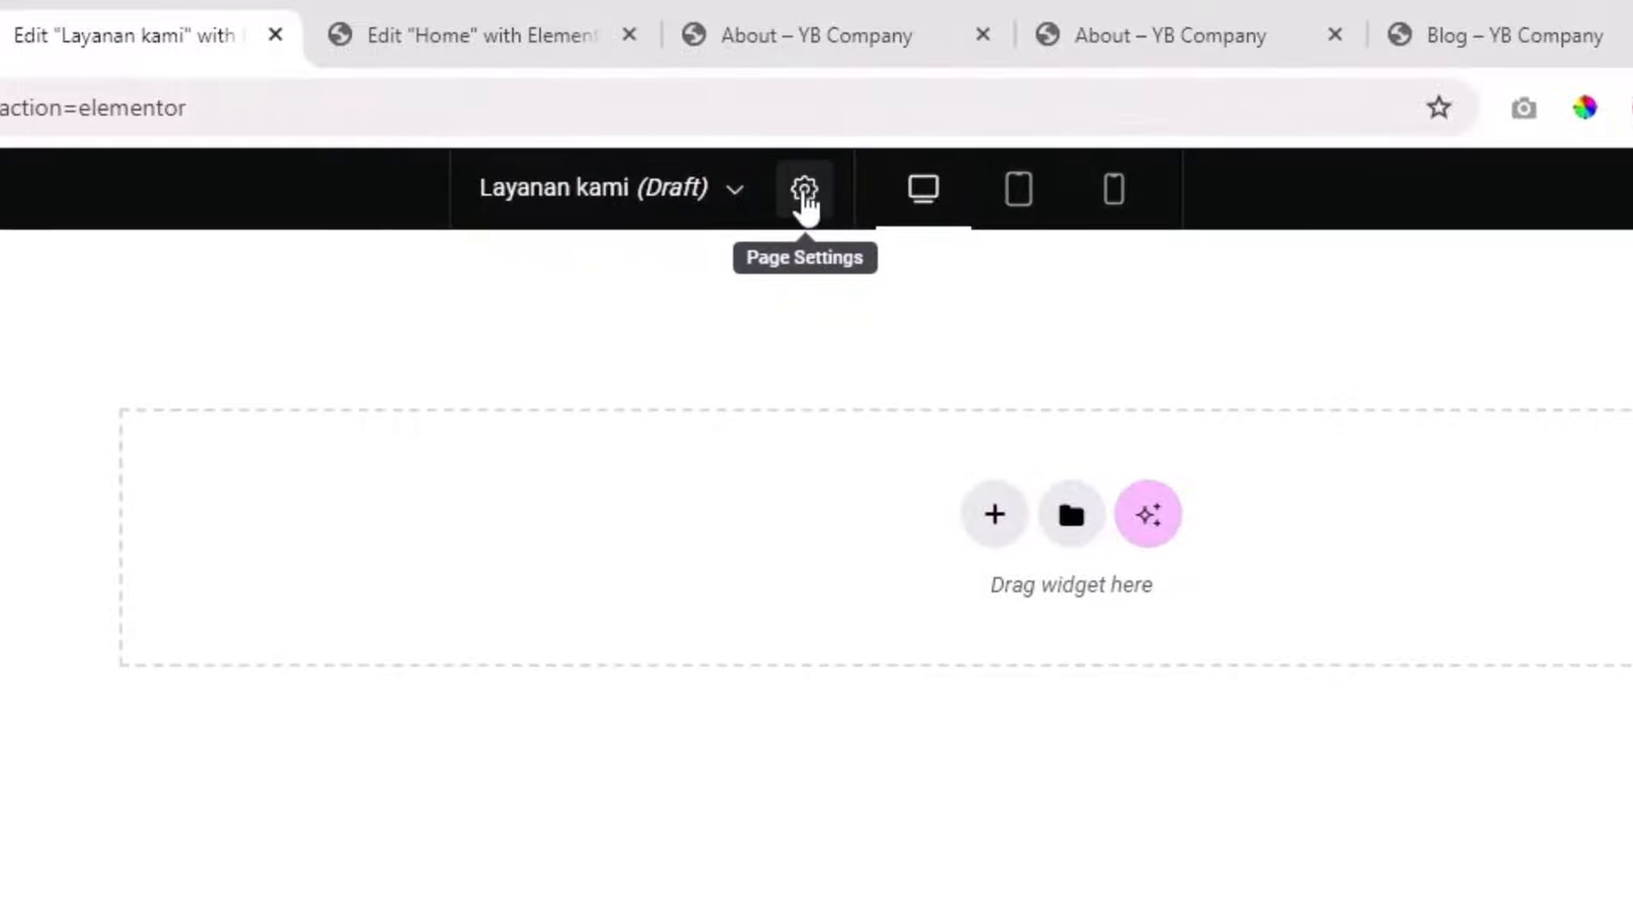
left_click(808, 204)
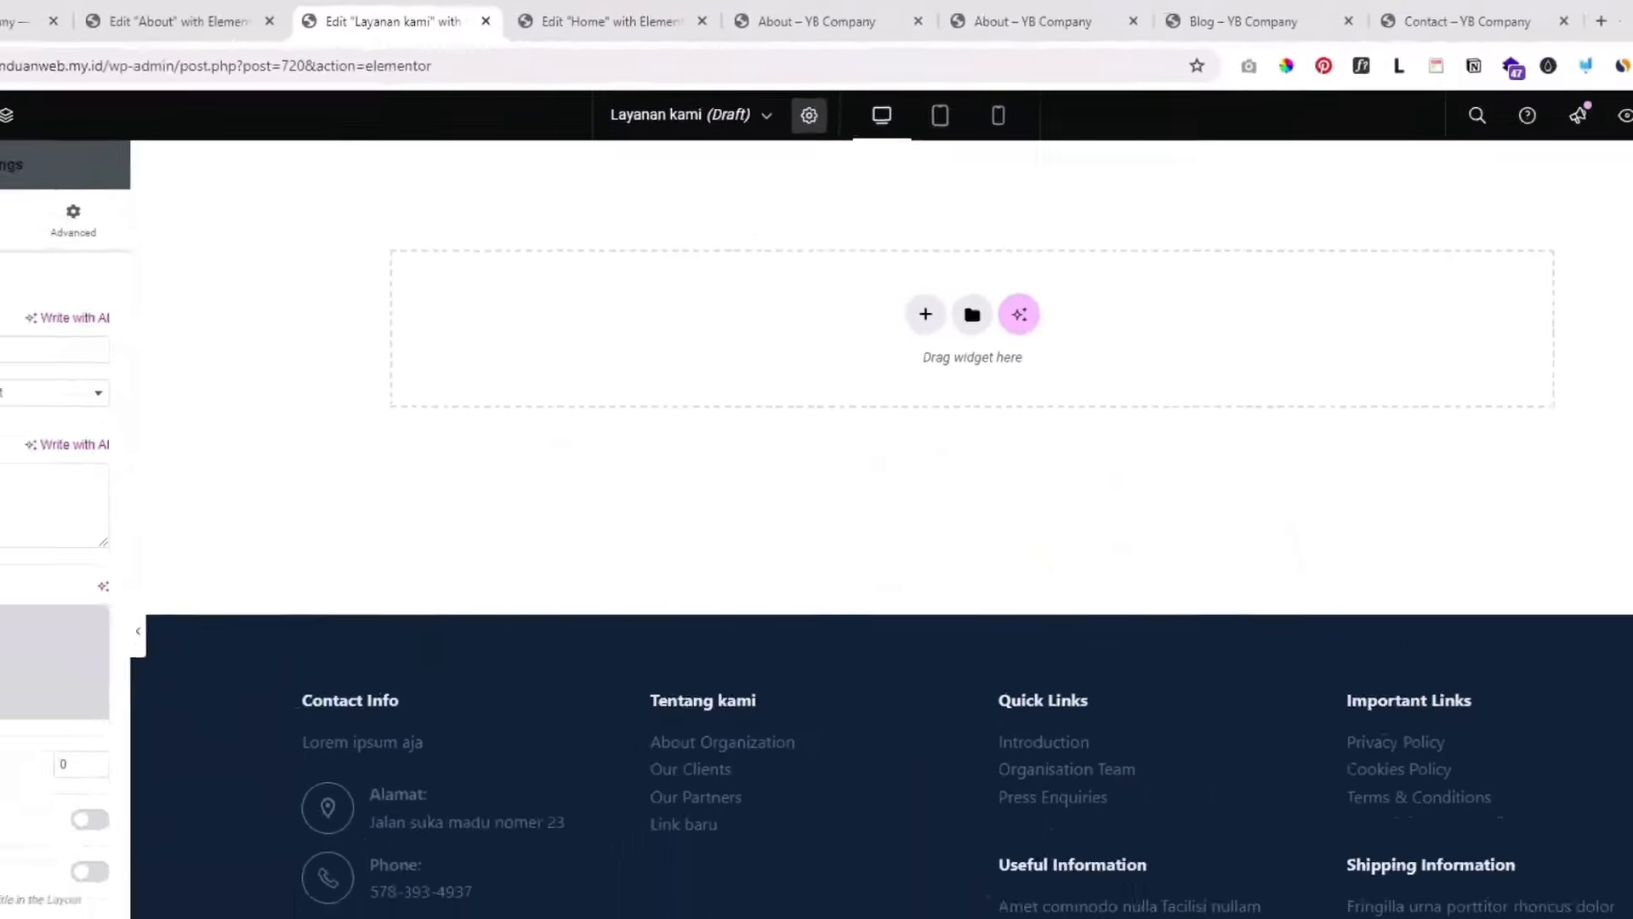
left_click(180, 773)
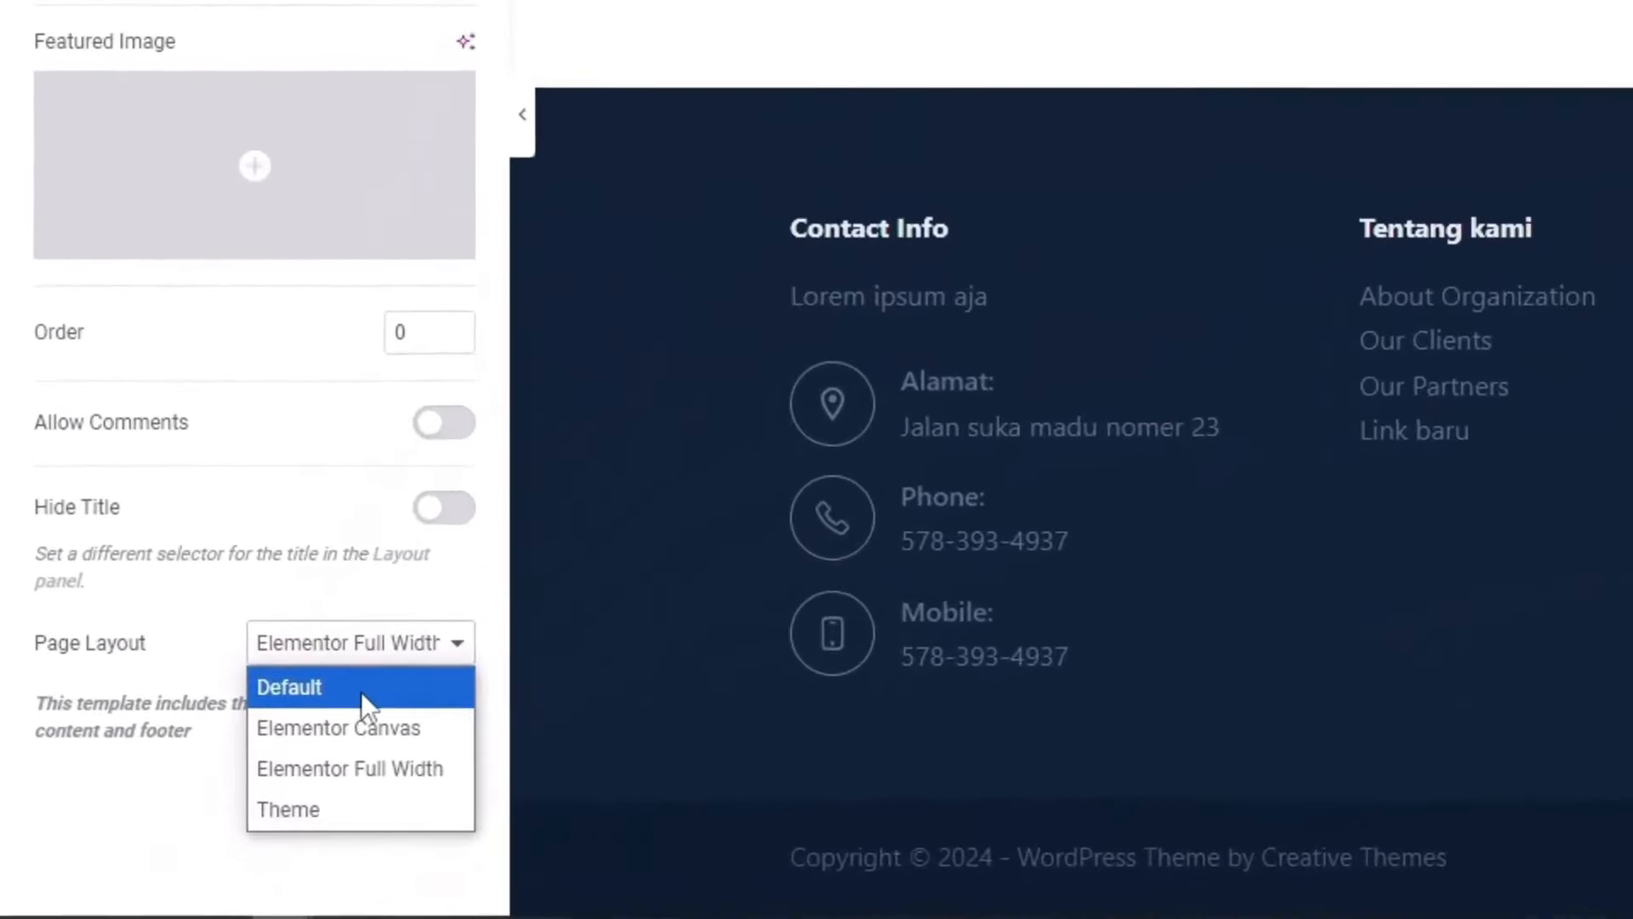
left_click(360, 691)
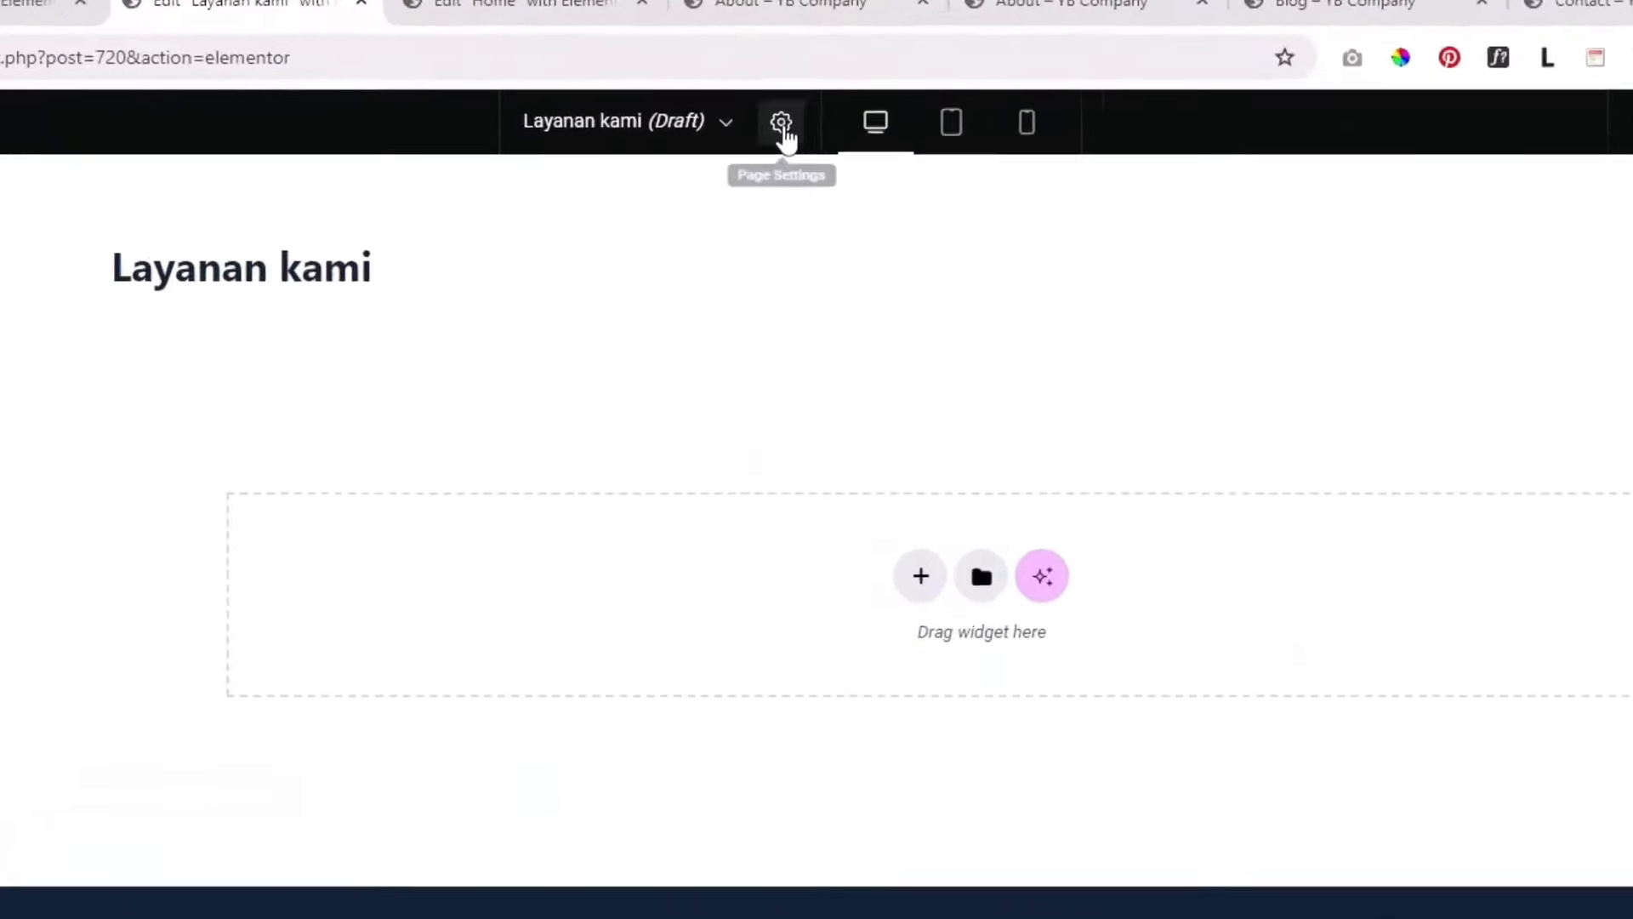
Step: Set the page layout to Elementor Full Width and add a heading widget at the top
left_click(809, 94)
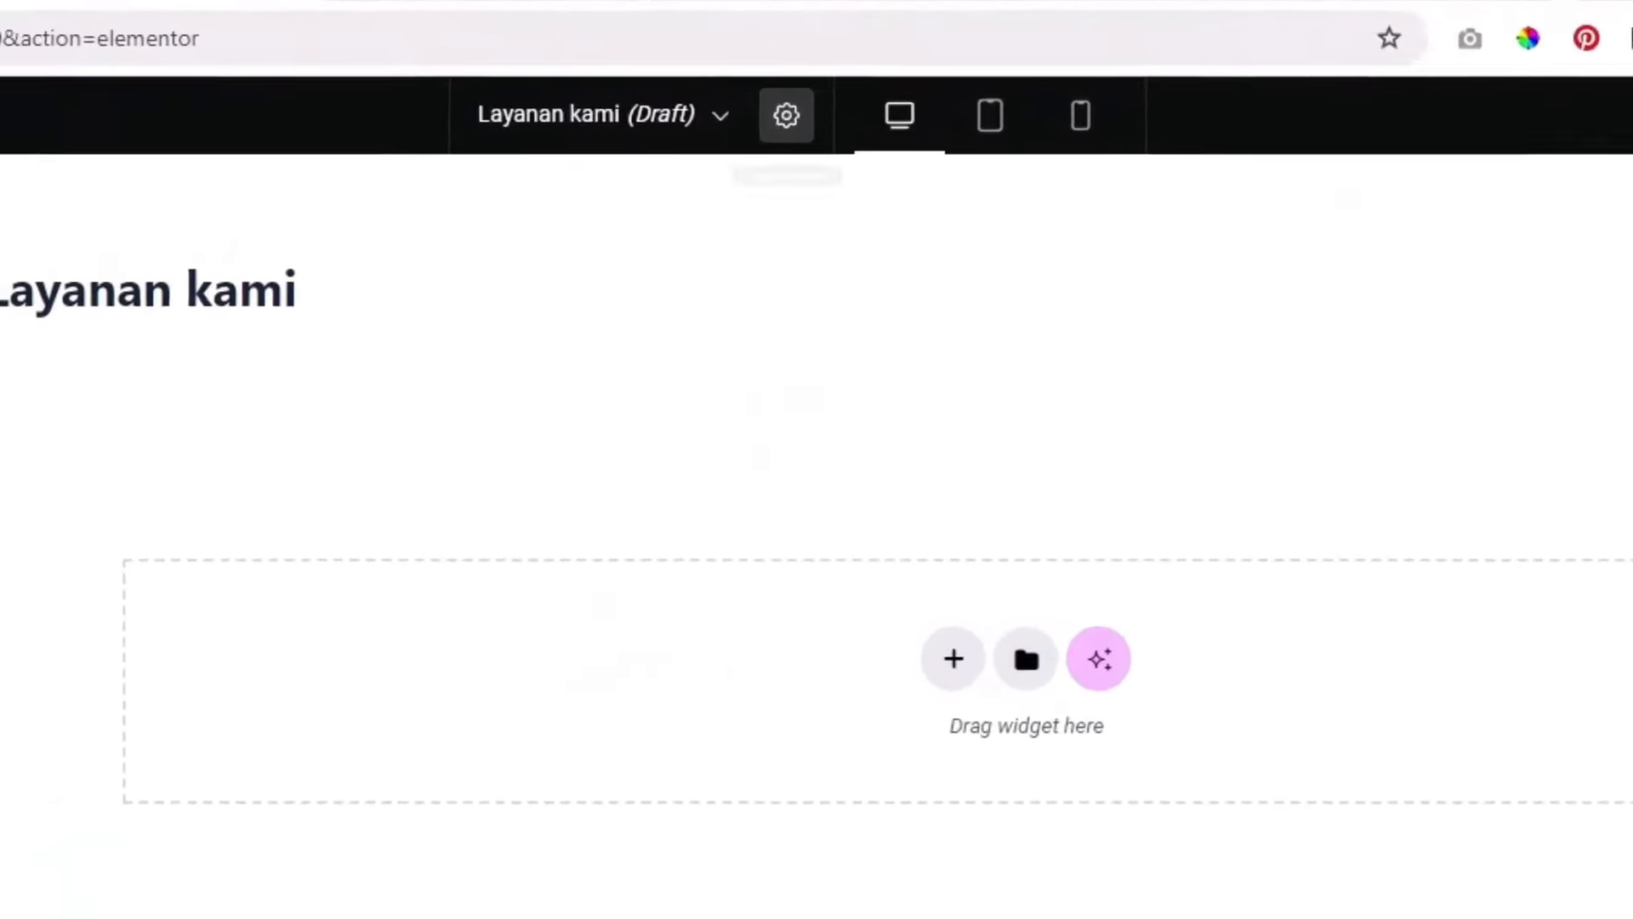
left_click(166, 791)
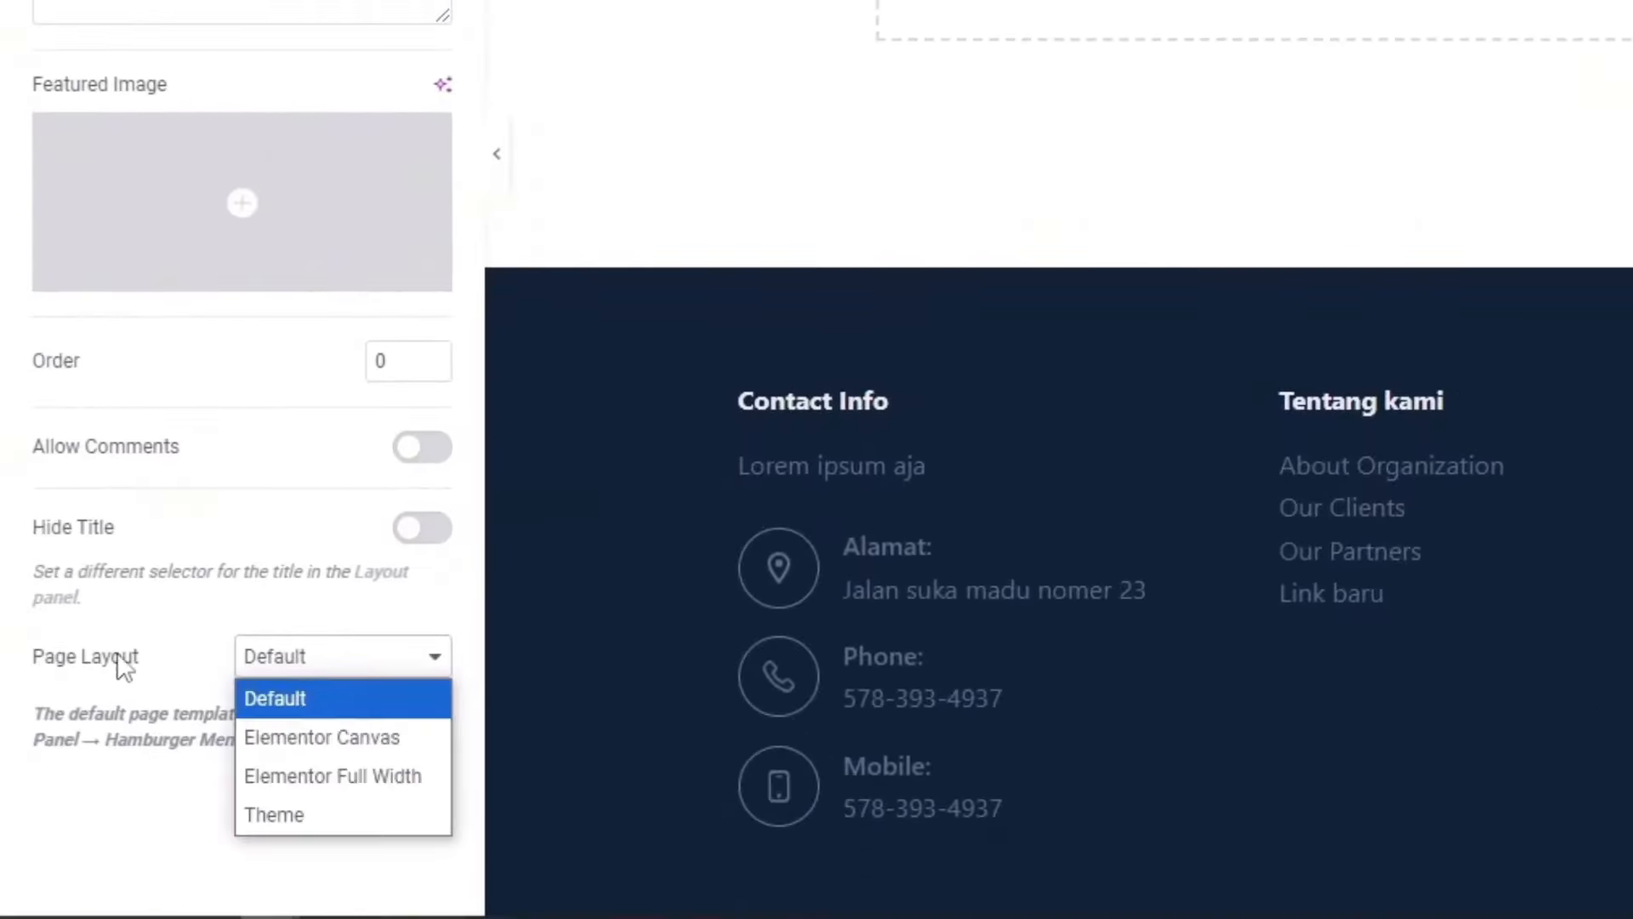
left_click(327, 775)
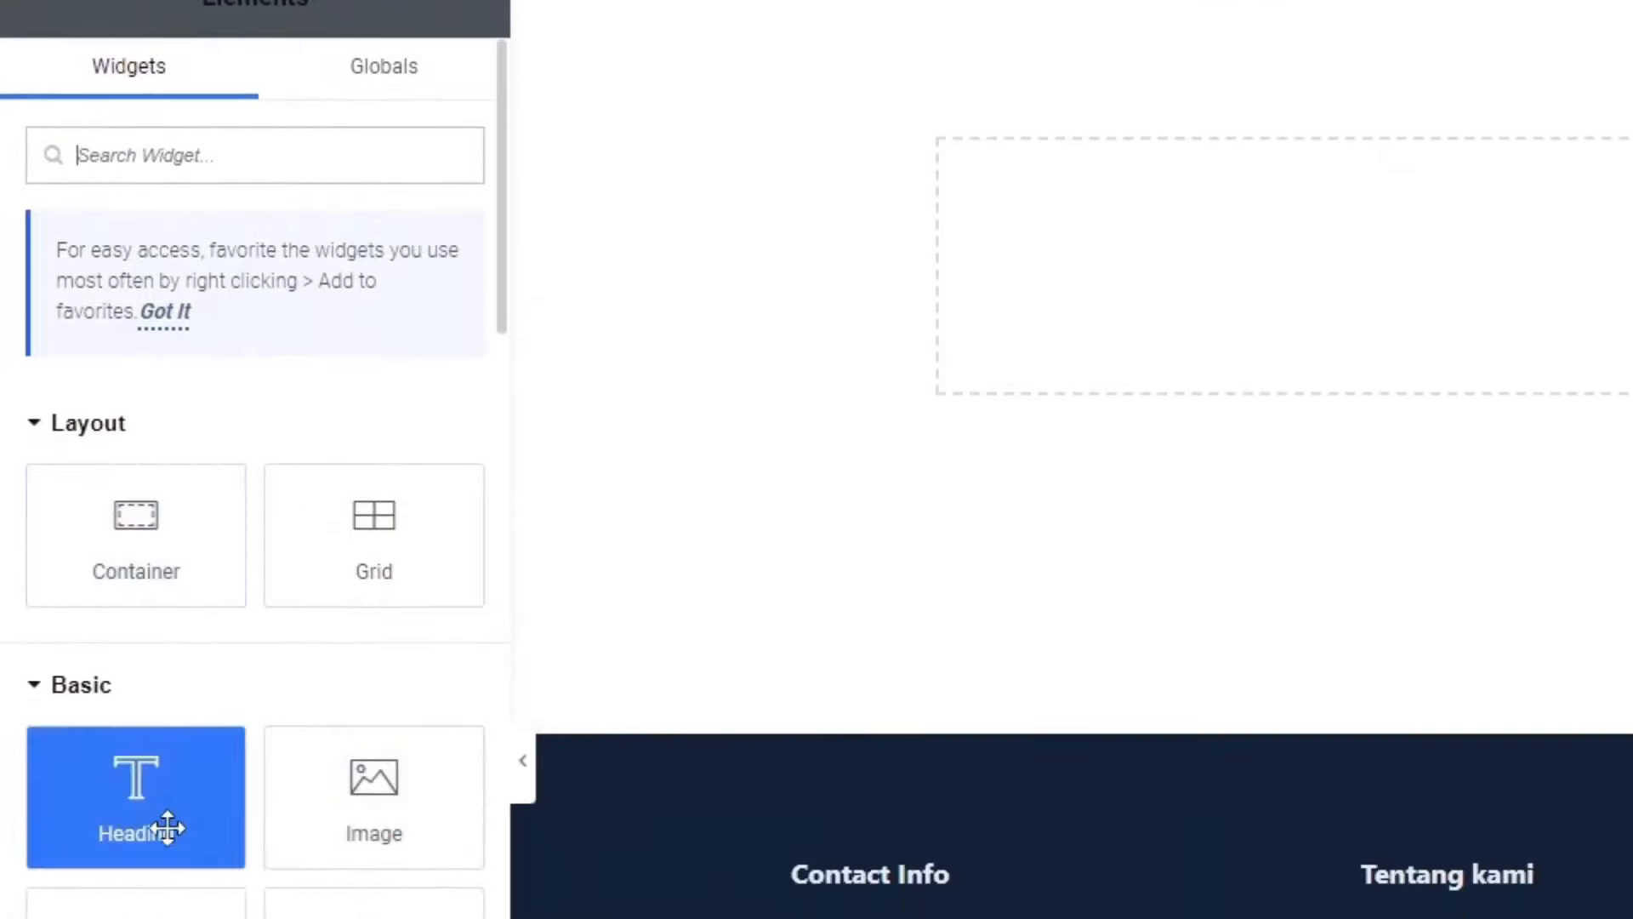
left_click_drag(167, 828, 818, 247)
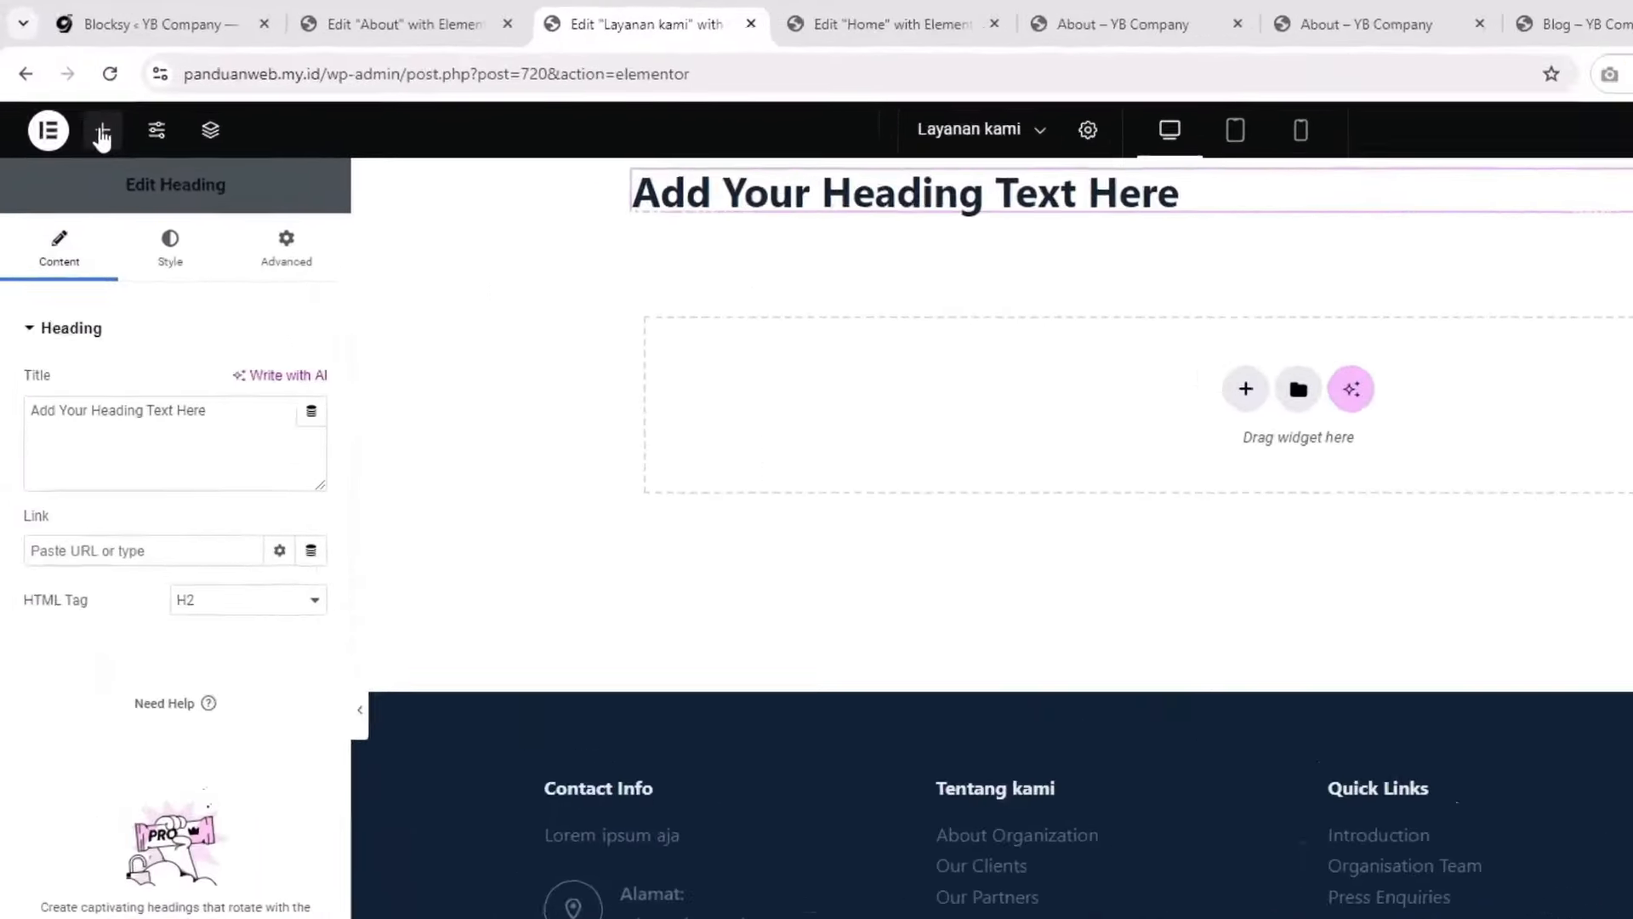
left_click(74, 95)
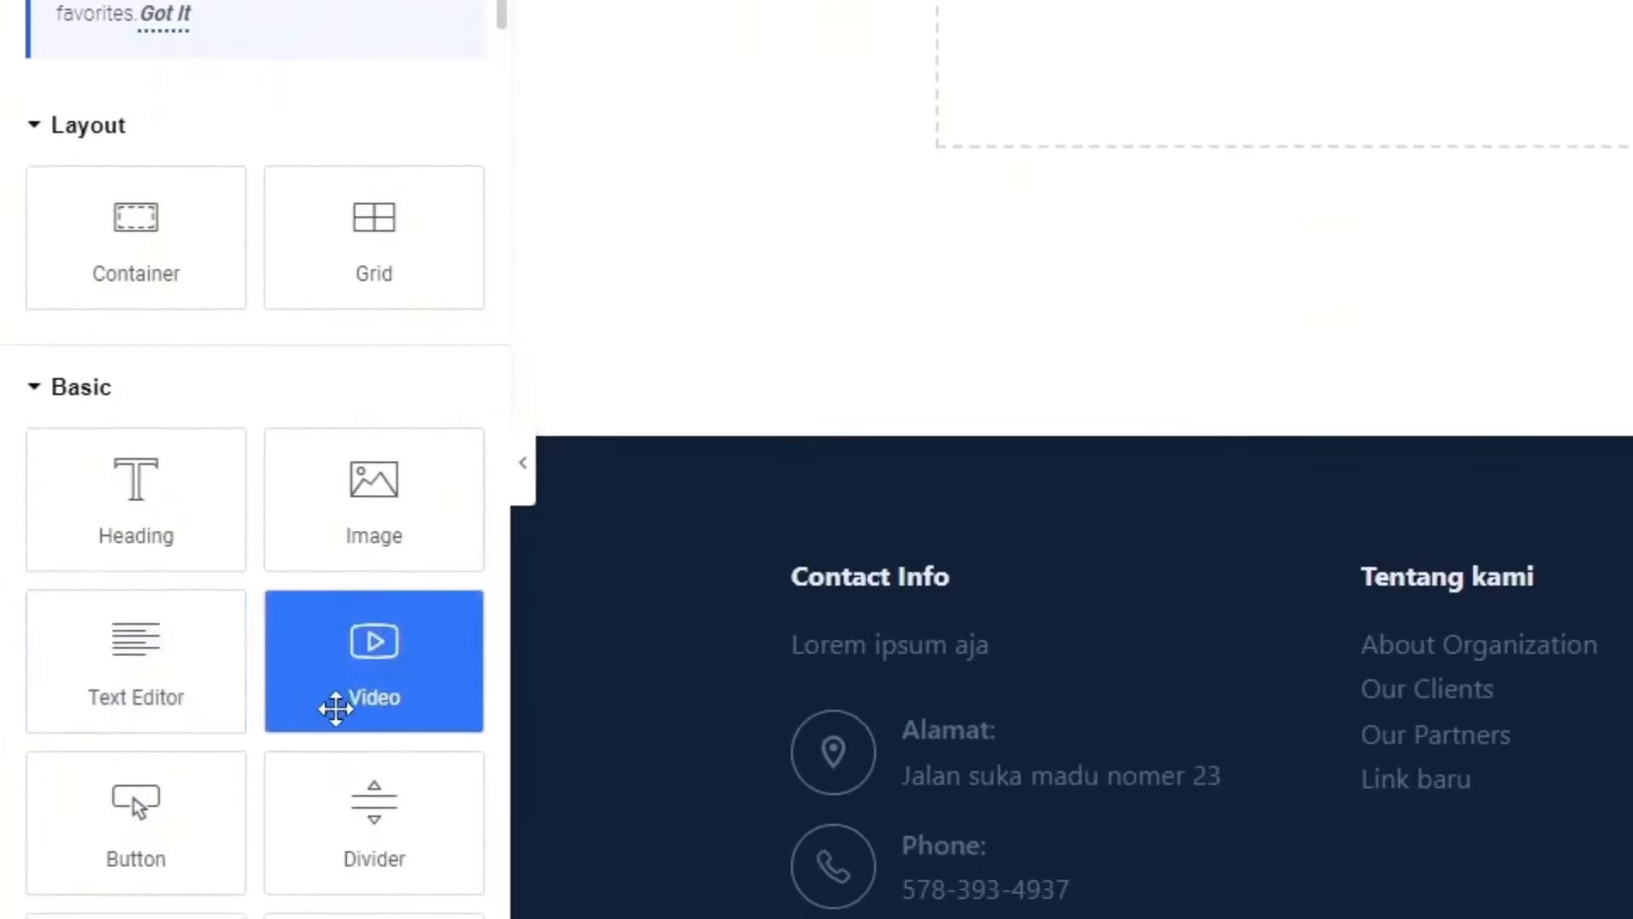
Step: Insert an image placeholder widget below the heading
left_click_drag(292, 554, 1194, 0)
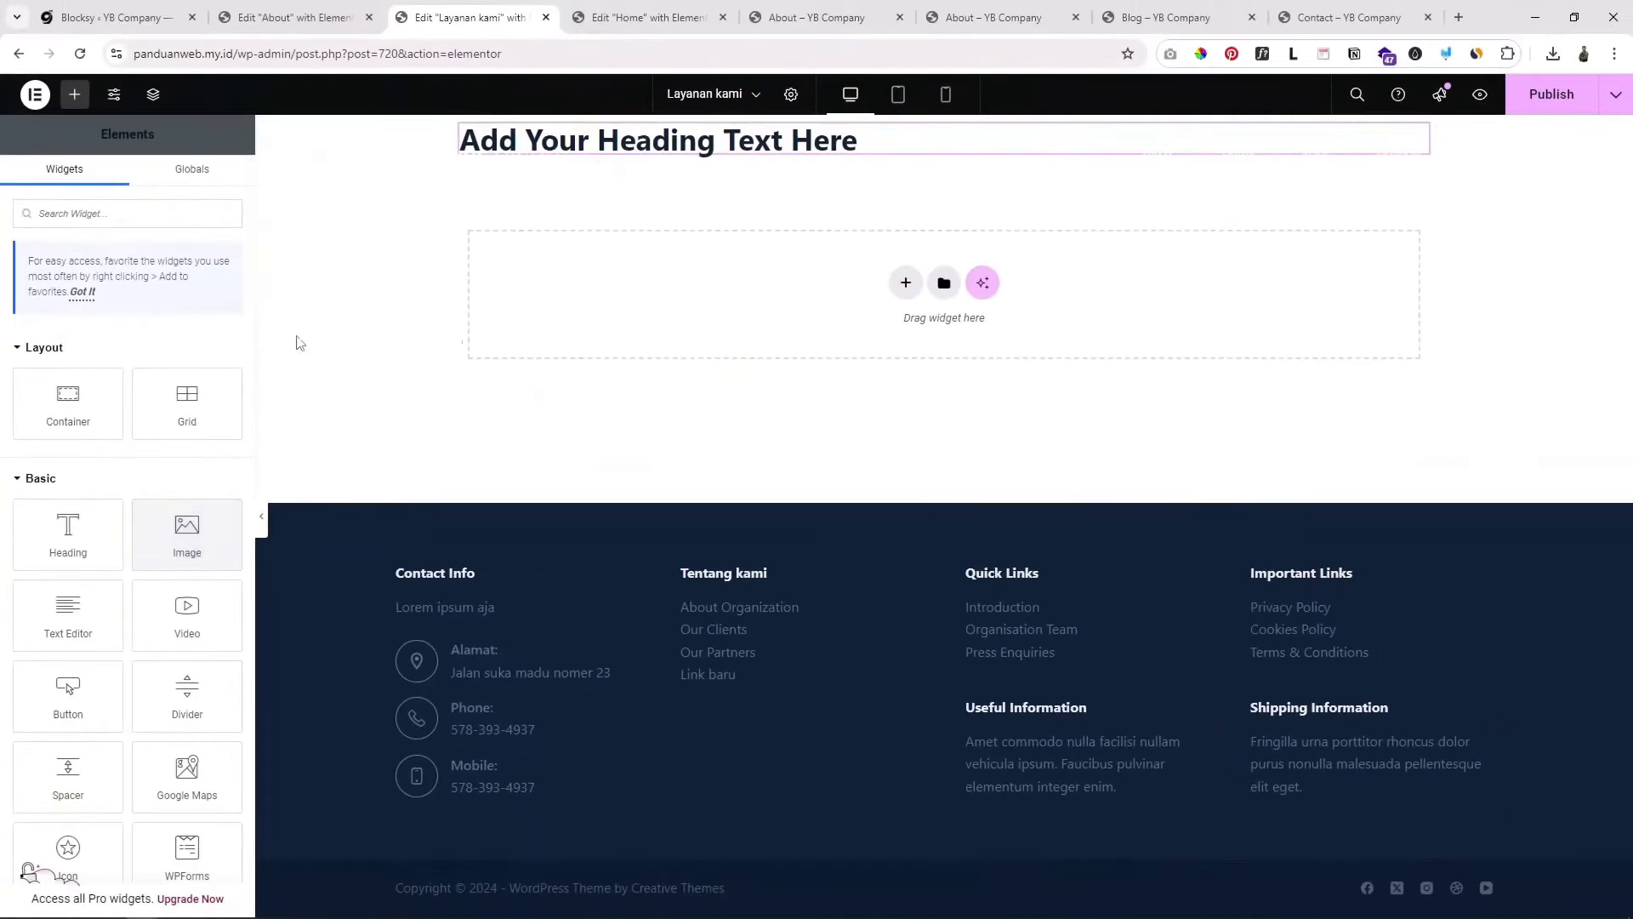
left_click_drag(187, 534, 677, 280)
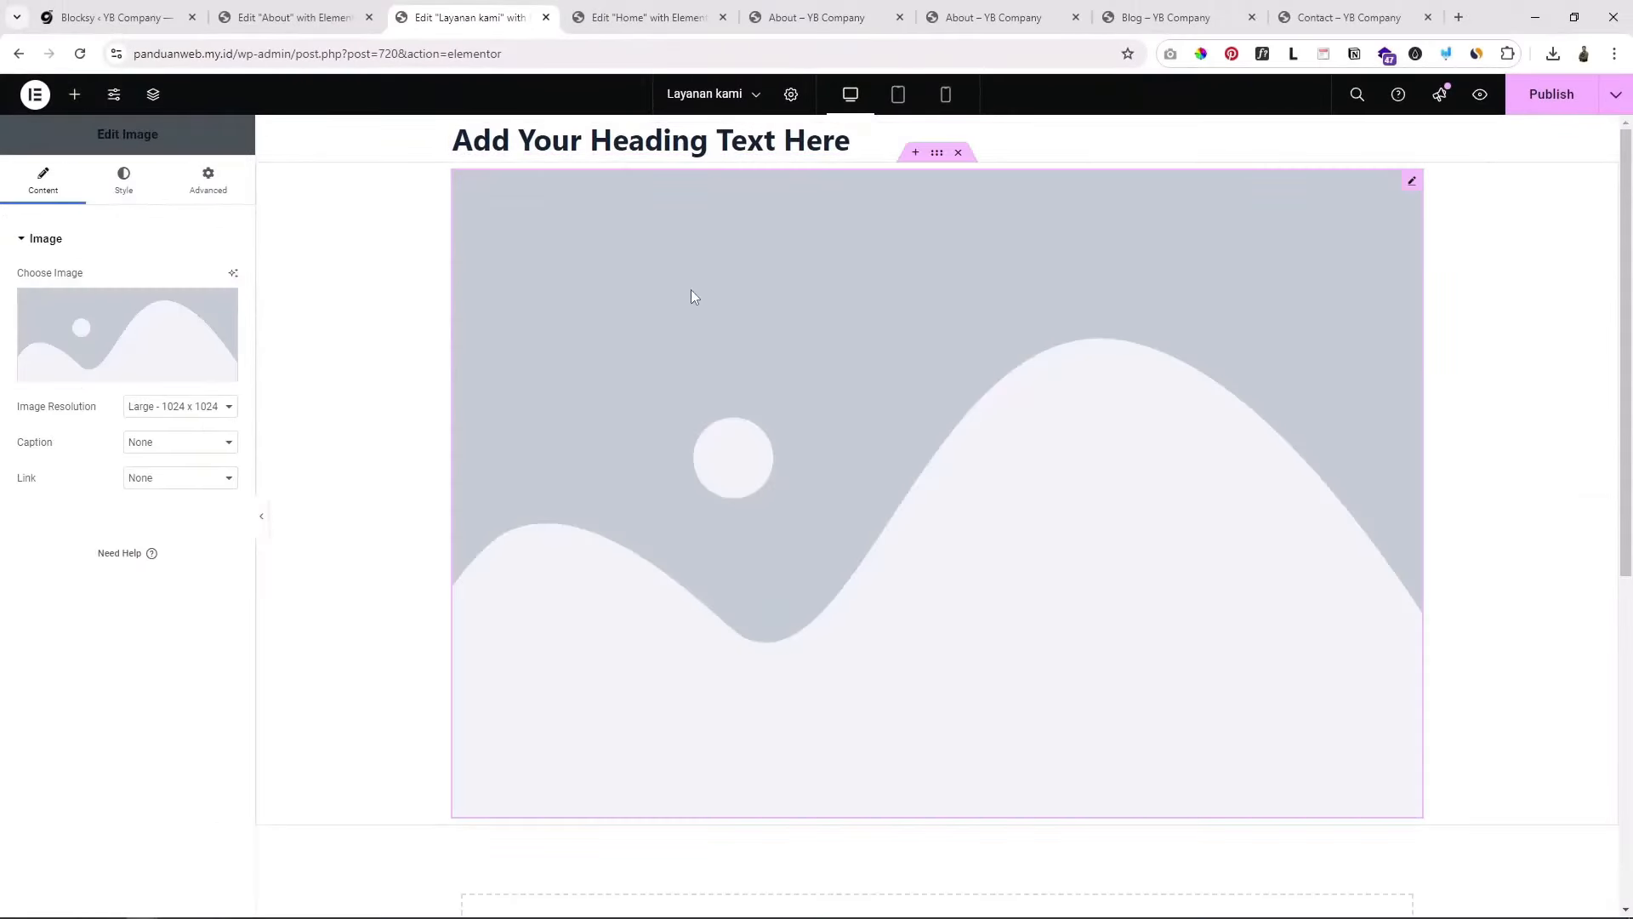
scroll(690, 294, "down", 4)
scroll(816, 426, "down", 1)
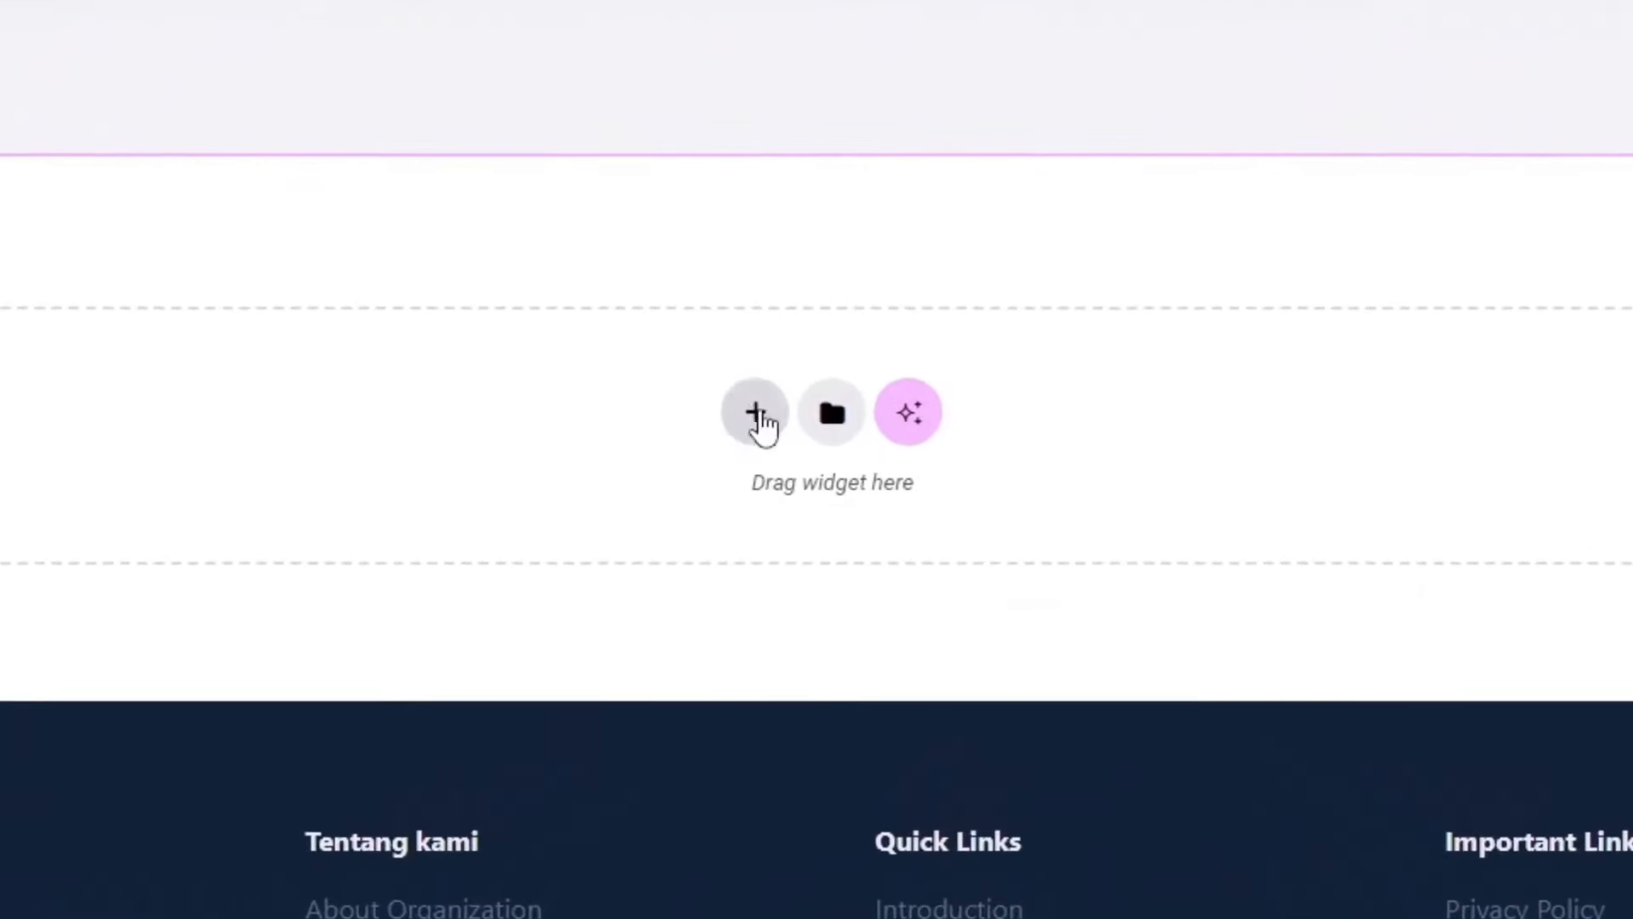
Step: Add a Flexbox container with a two-column structure below the image
left_click(754, 414)
left_click(715, 553)
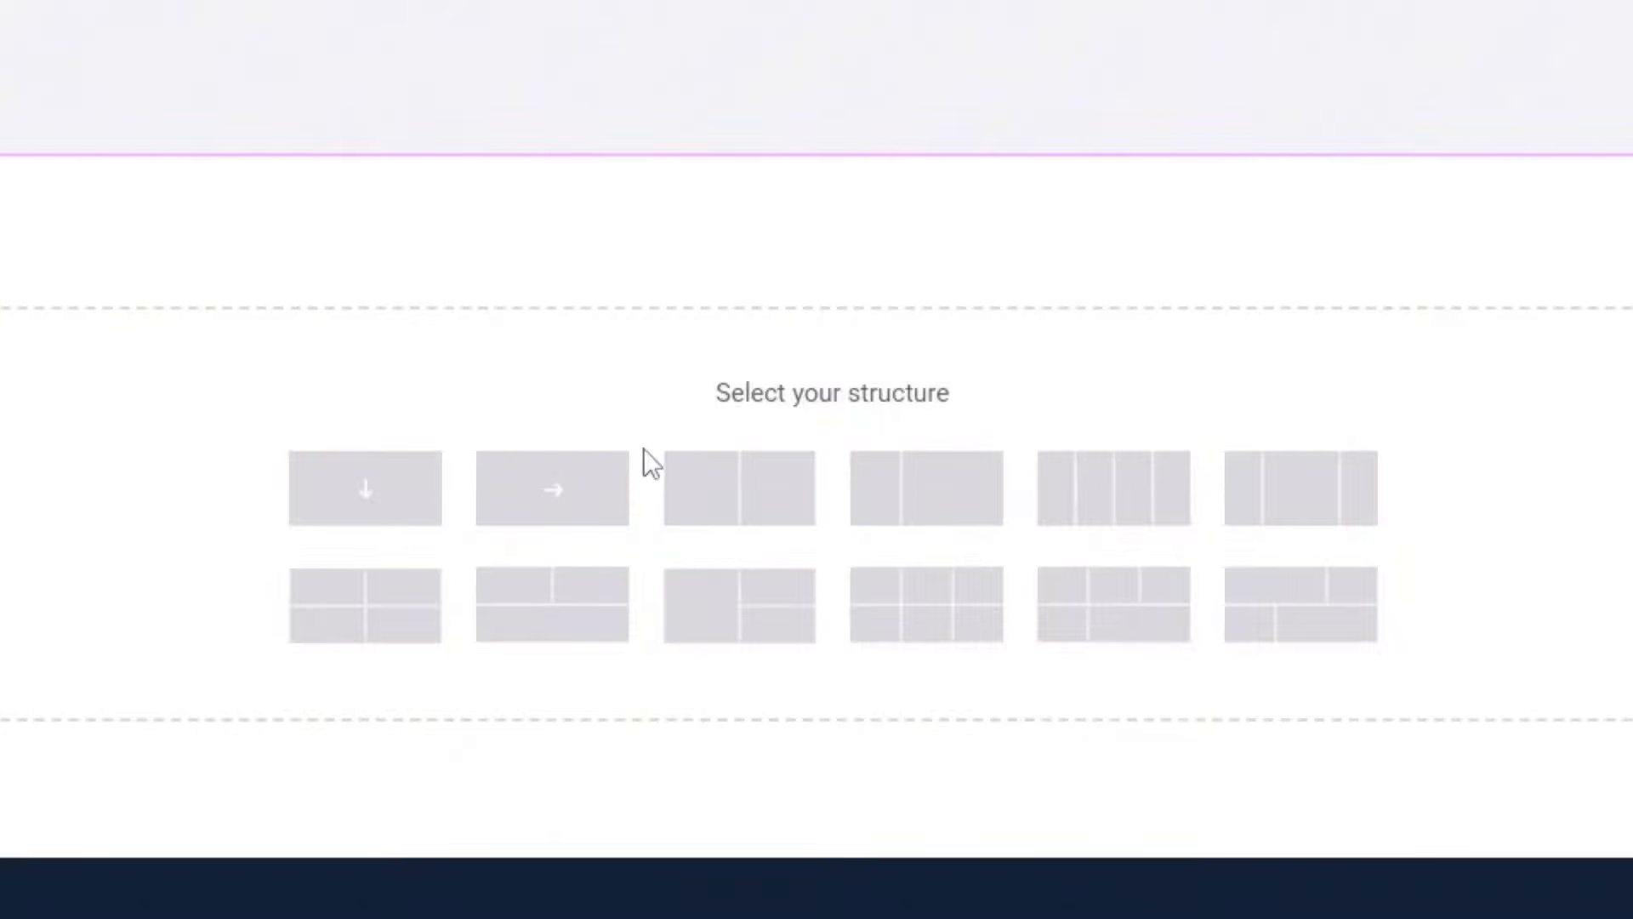
left_click(754, 502)
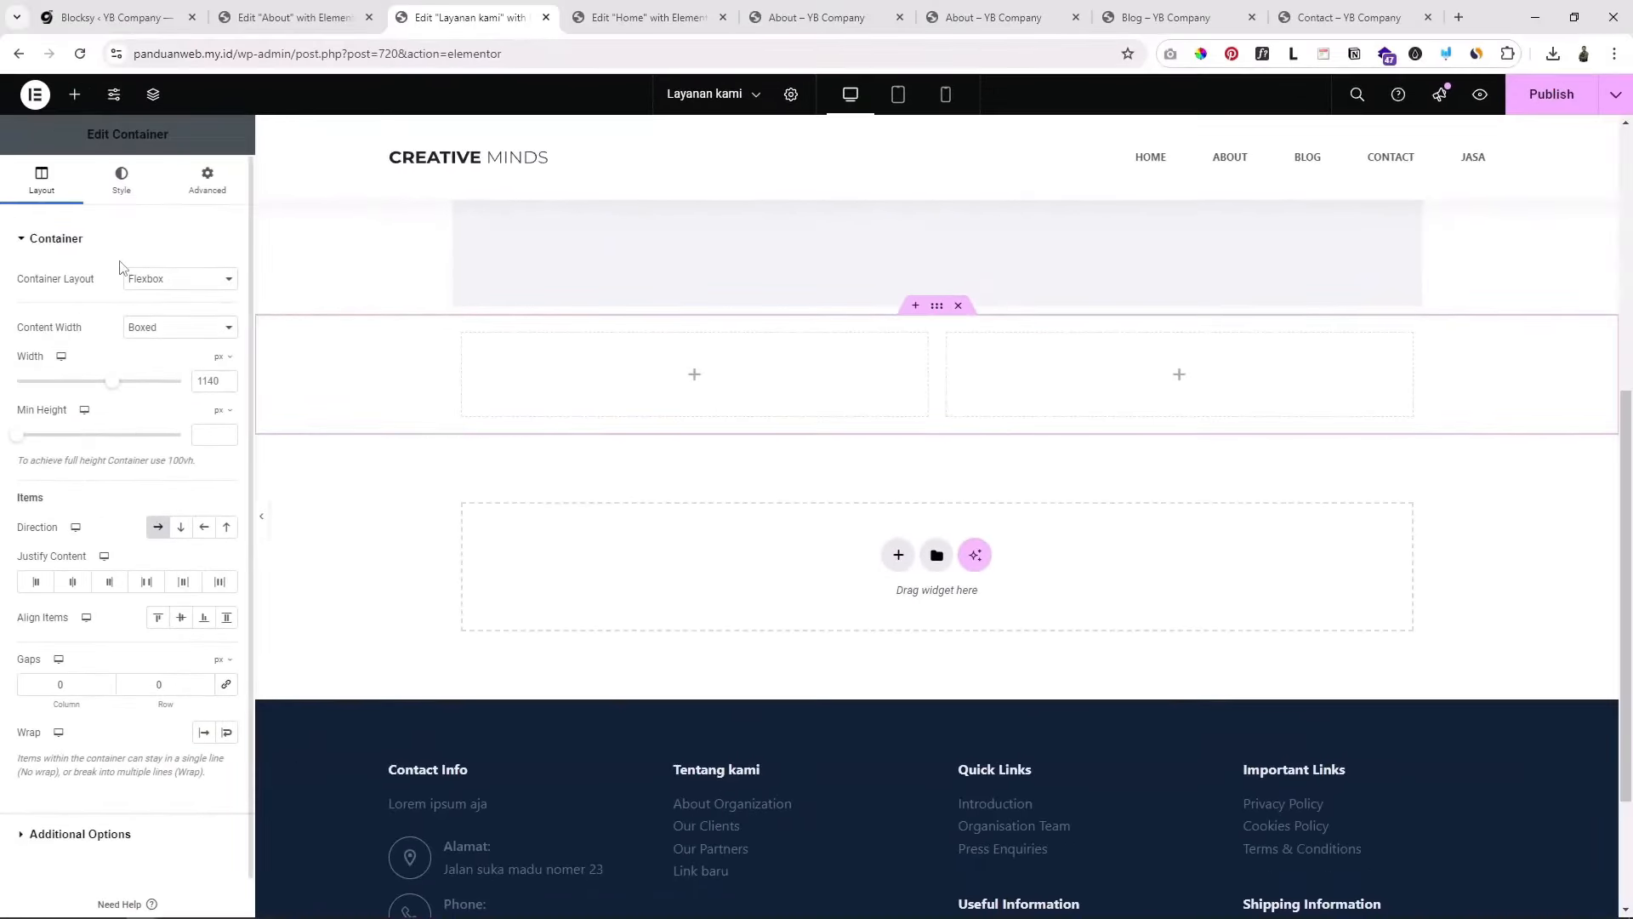
Step: Add a heading, an image and a button widget to the left column
left_click(696, 378)
left_click_drag(91, 539, 740, 349)
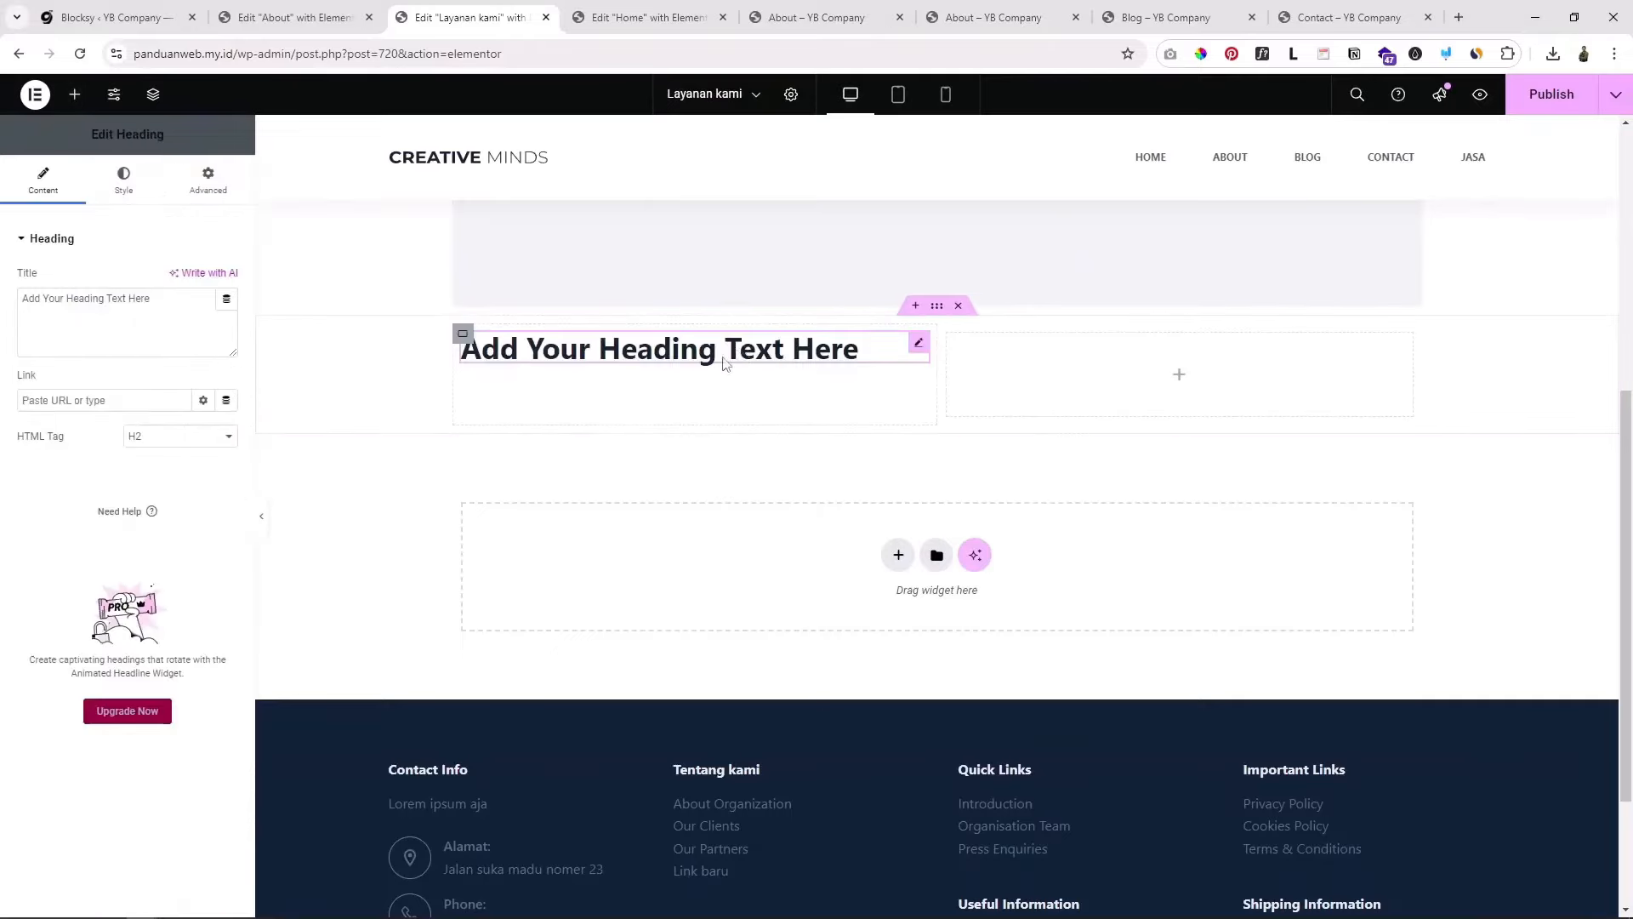
left_click(74, 94)
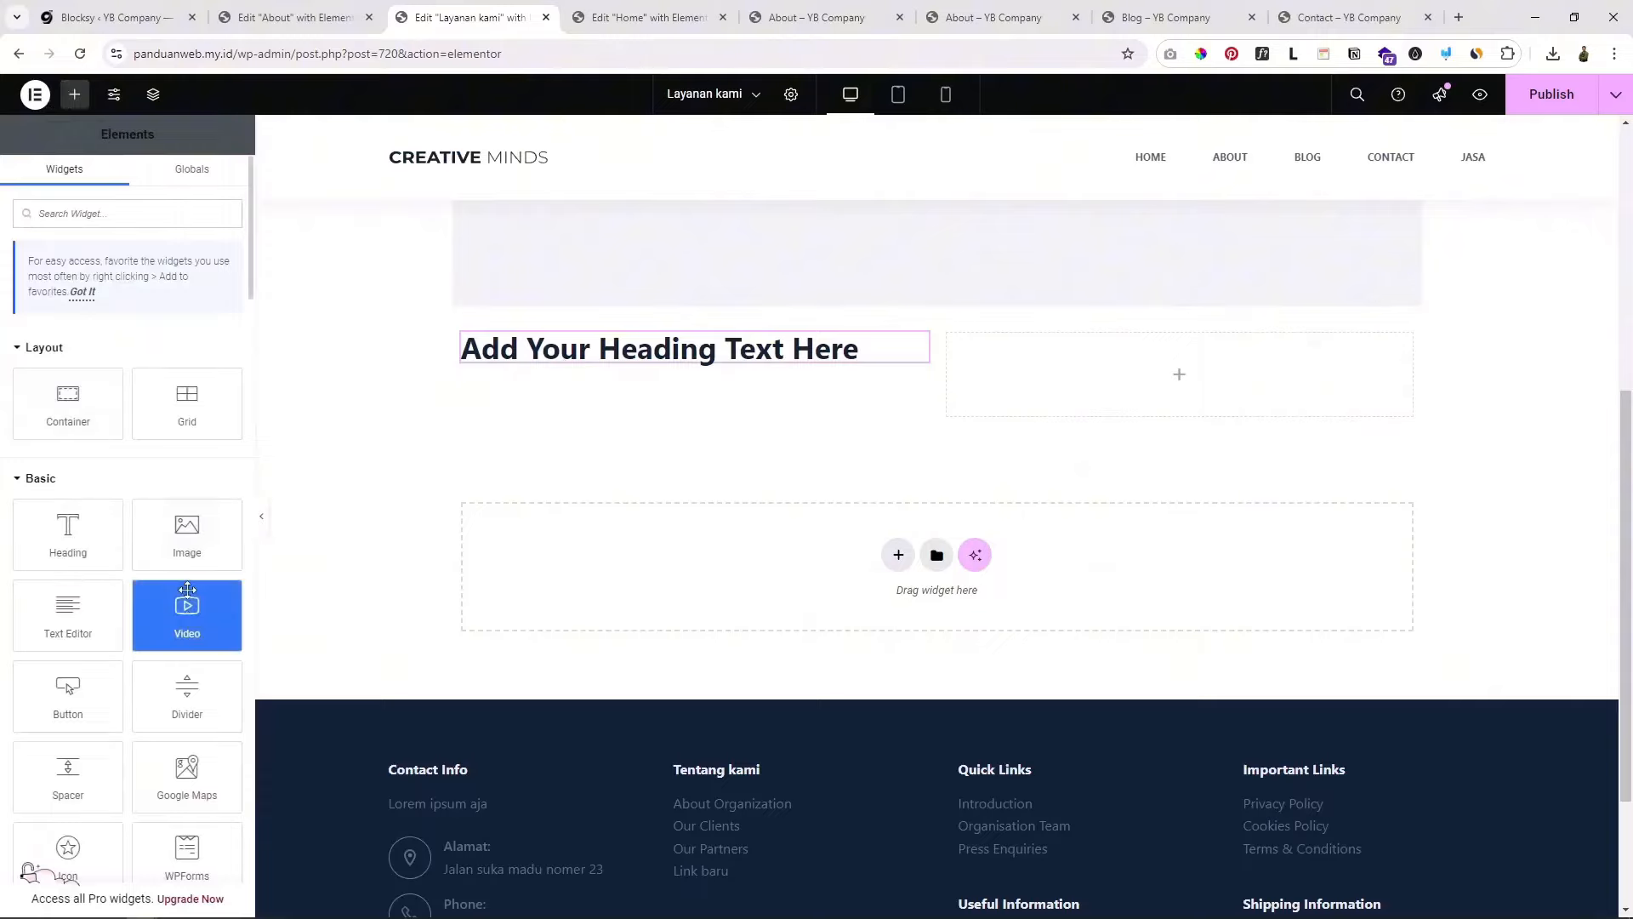
left_click_drag(185, 529, 732, 352)
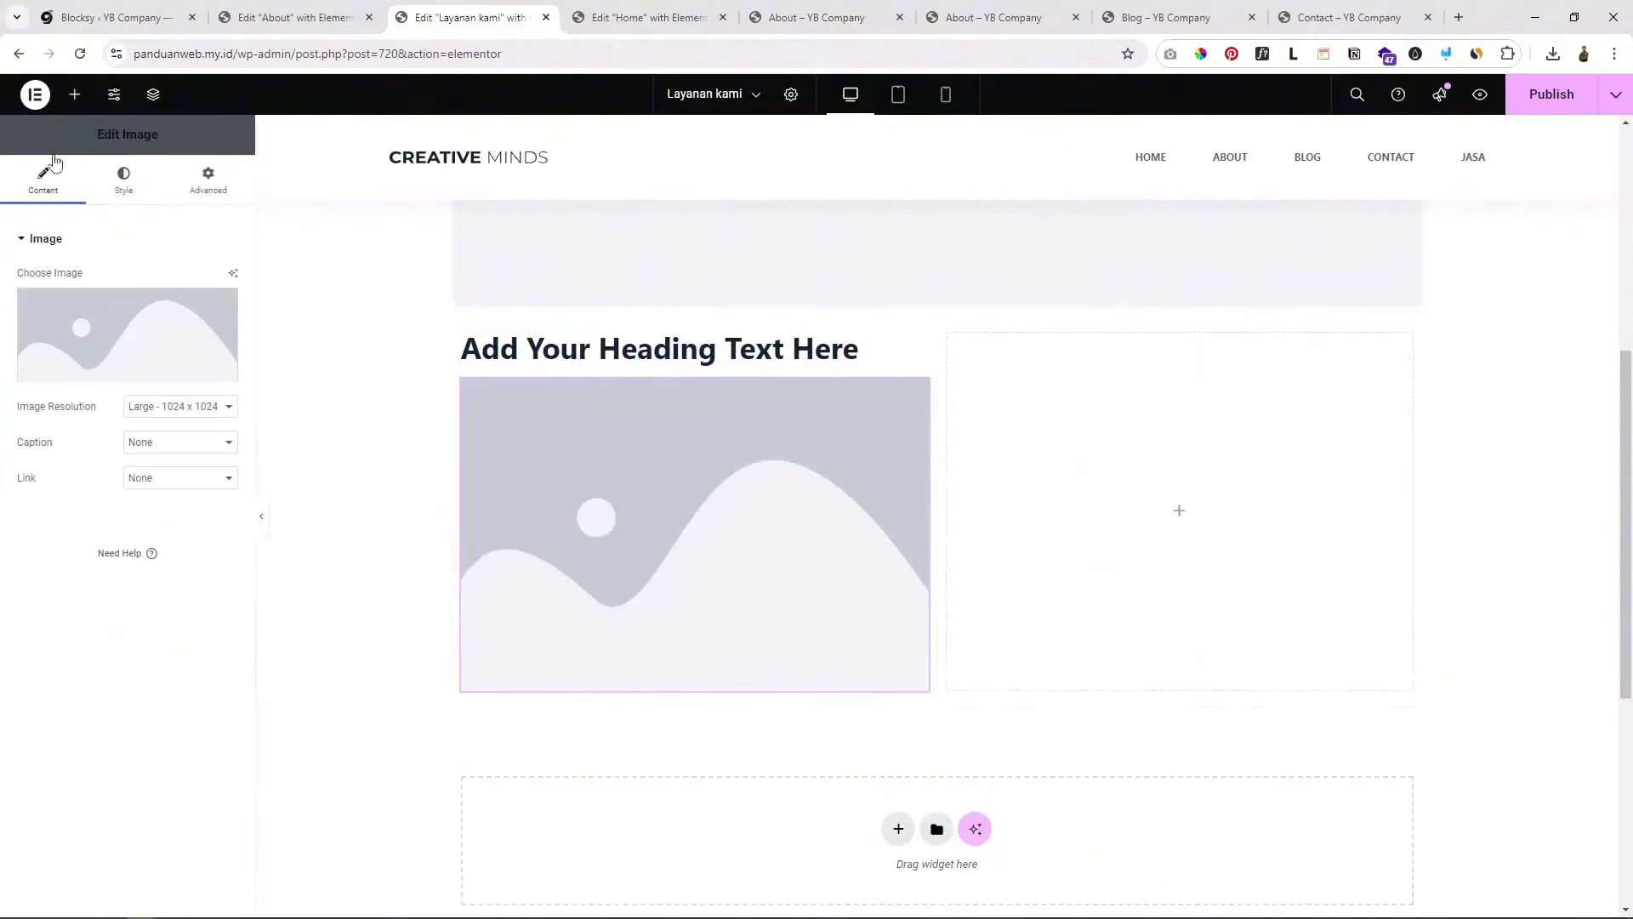
left_click(74, 93)
scroll(720, 443, "down", 1)
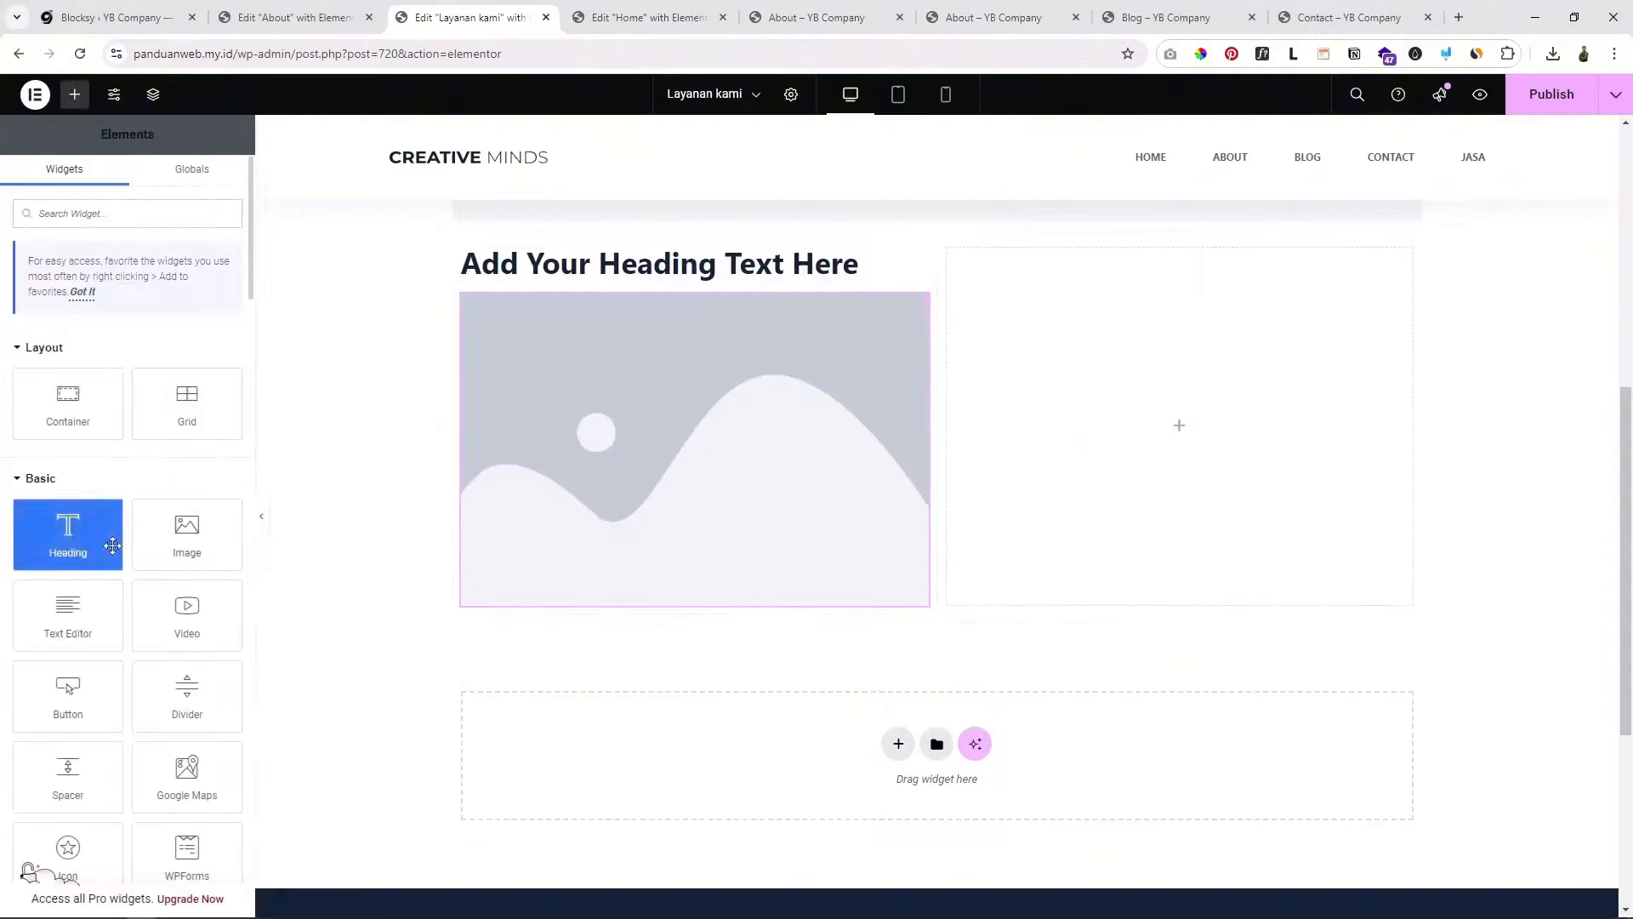
scroll(69, 536, "down", 1)
left_click_drag(68, 609, 678, 587)
scroll(713, 486, "up", 5)
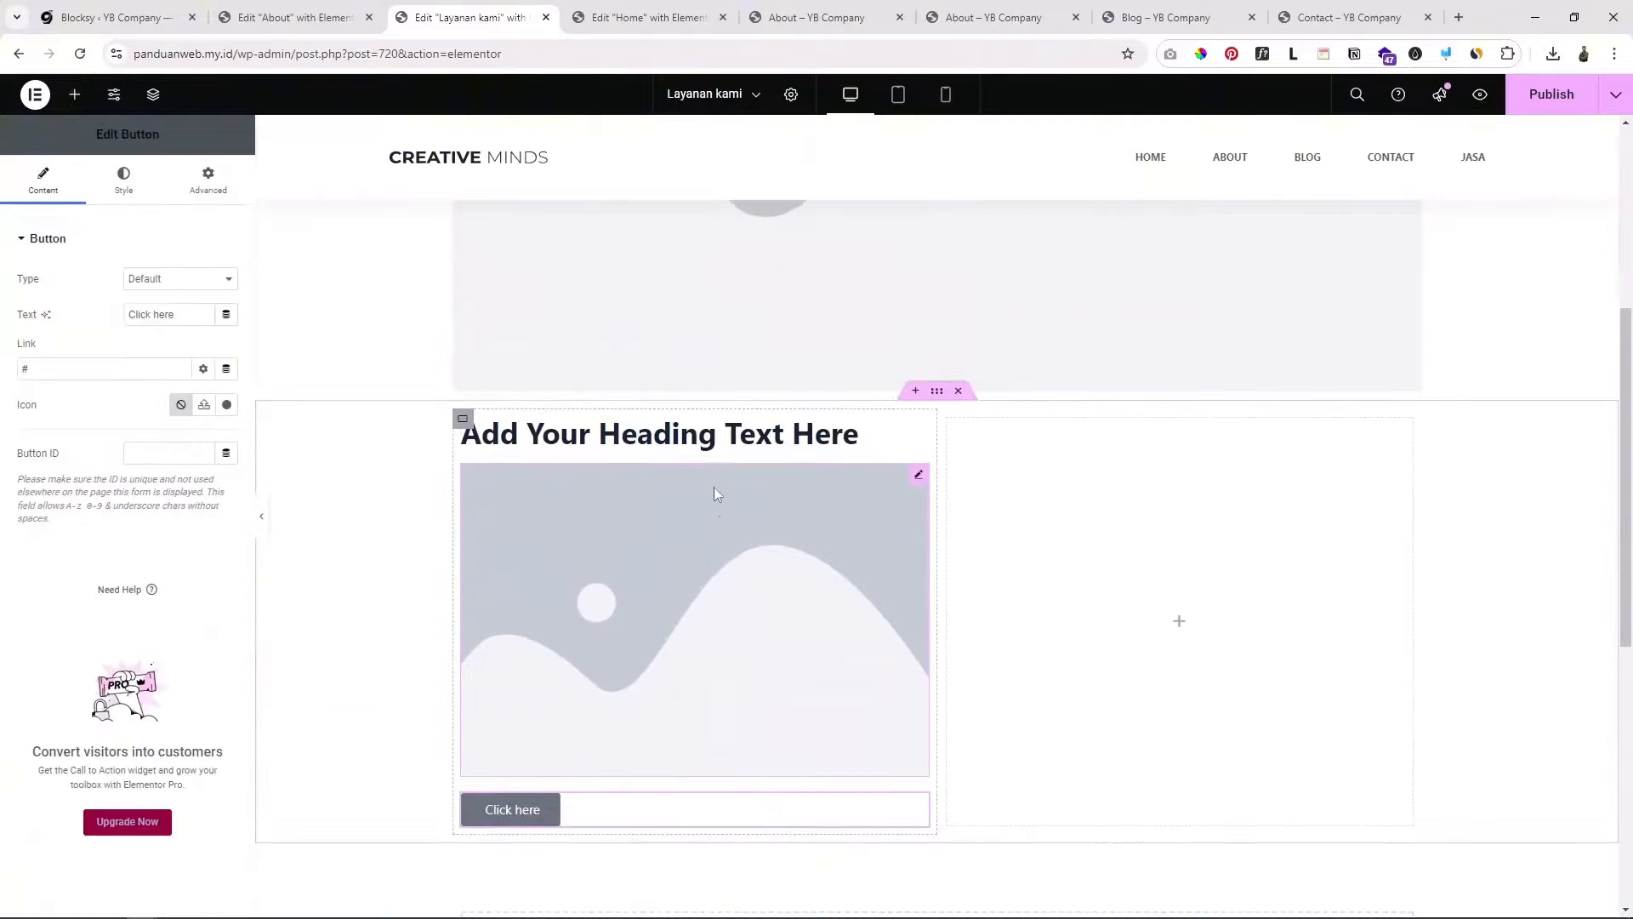
scroll(696, 405, "down", 4)
Step: Set the left column's image to the orange Change by Design book photo and select the heading and Click here label text
left_click(671, 351)
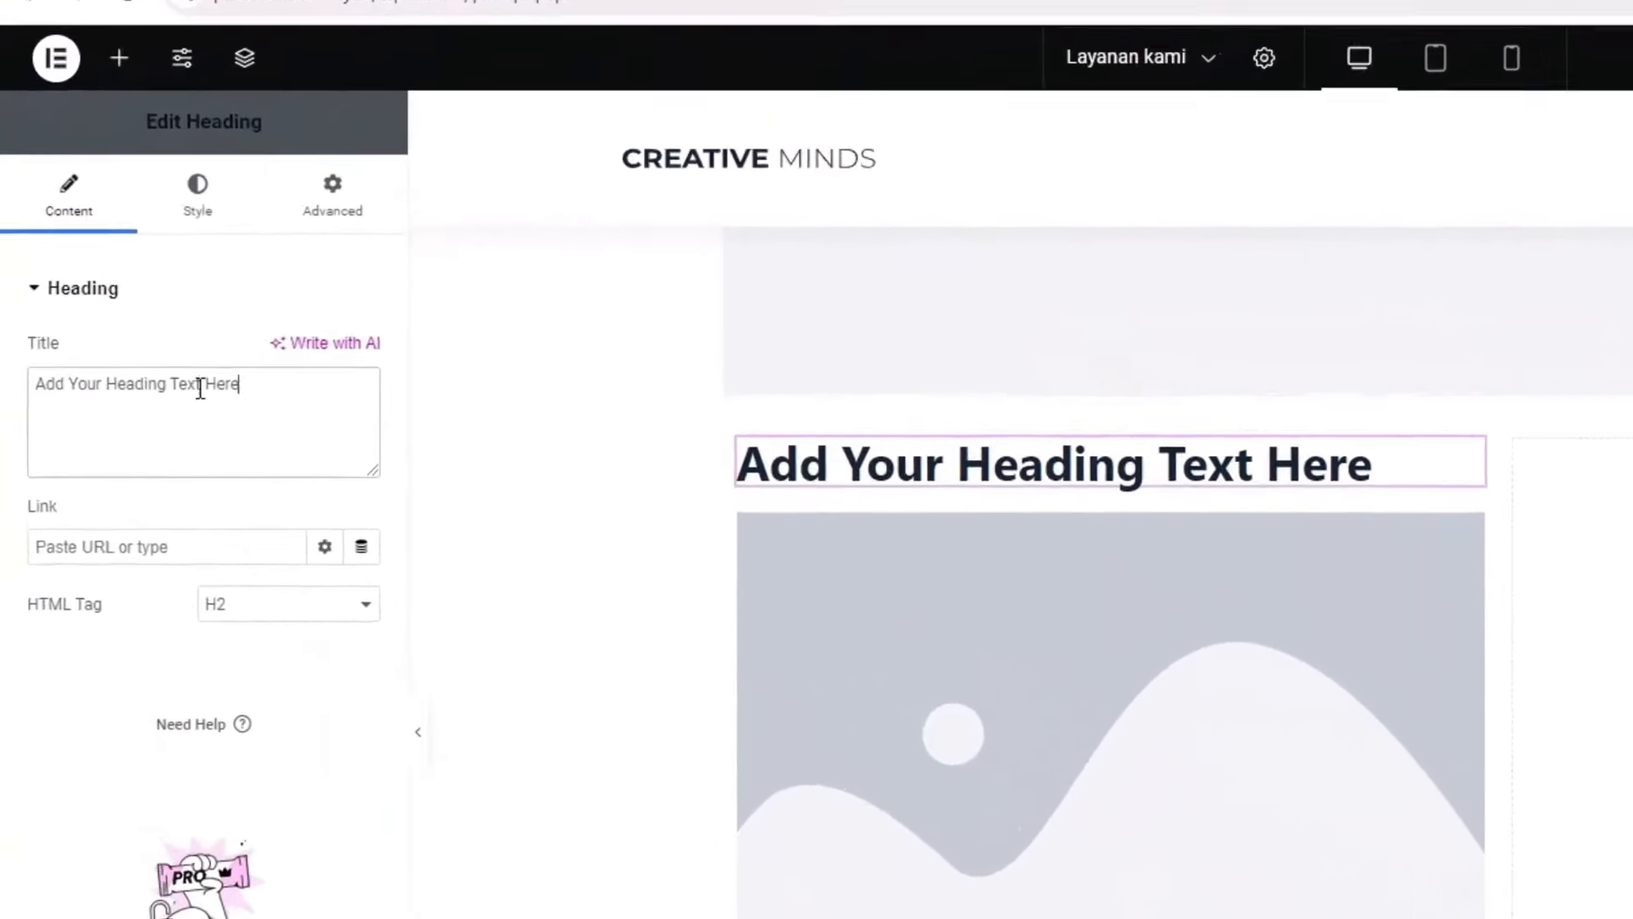
triple_click(95, 324)
left_click(1495, 817)
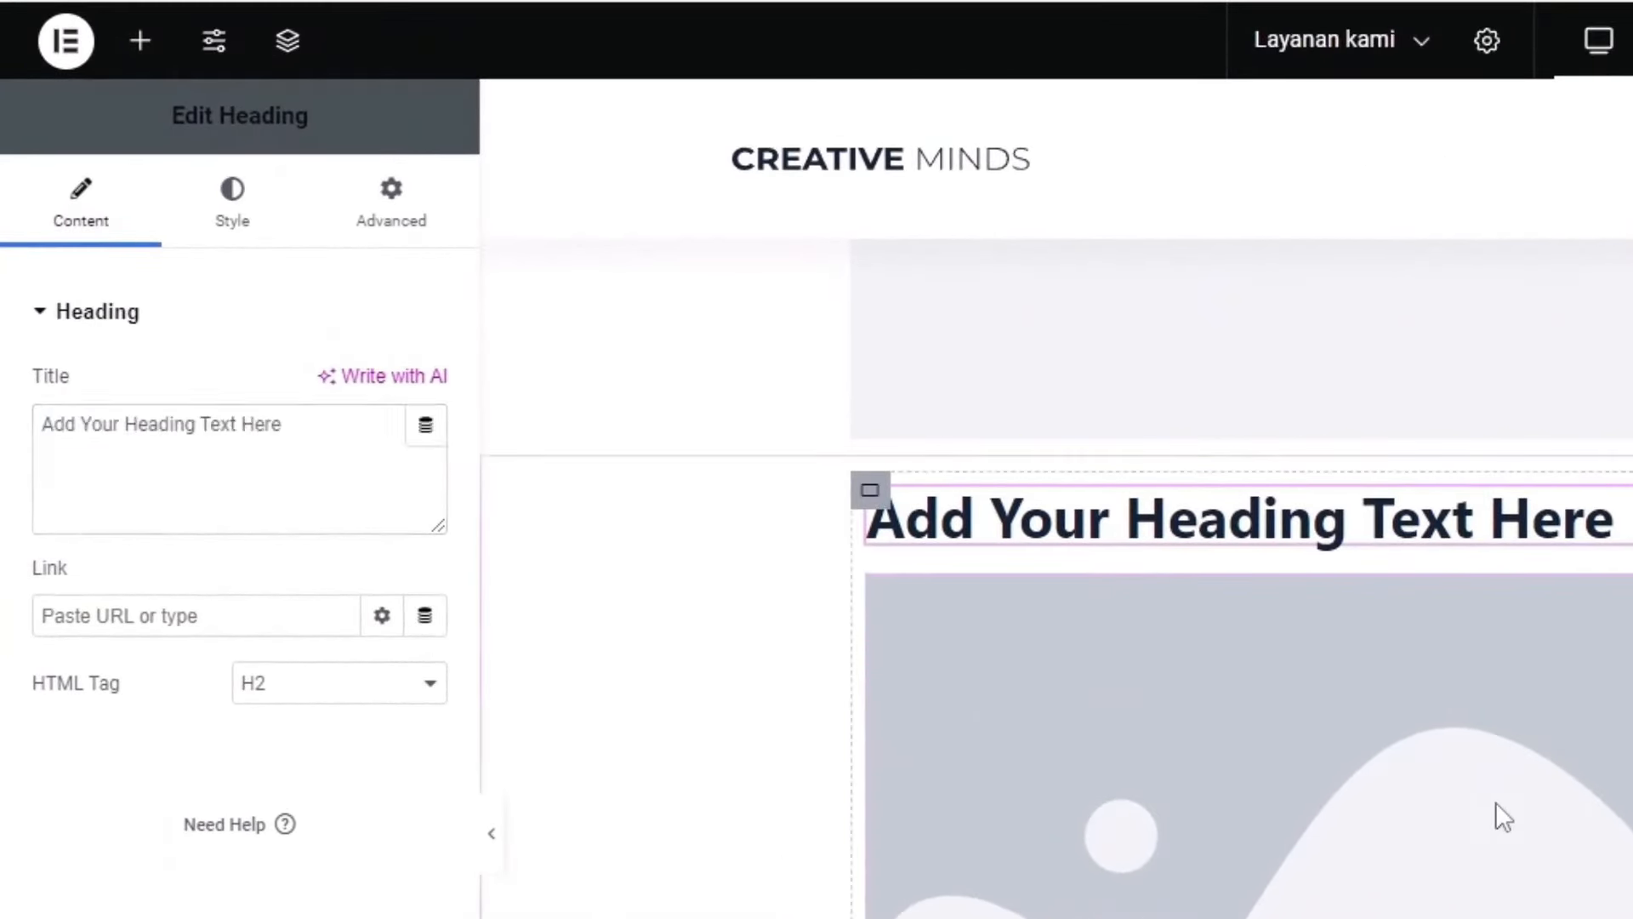
left_click(176, 528)
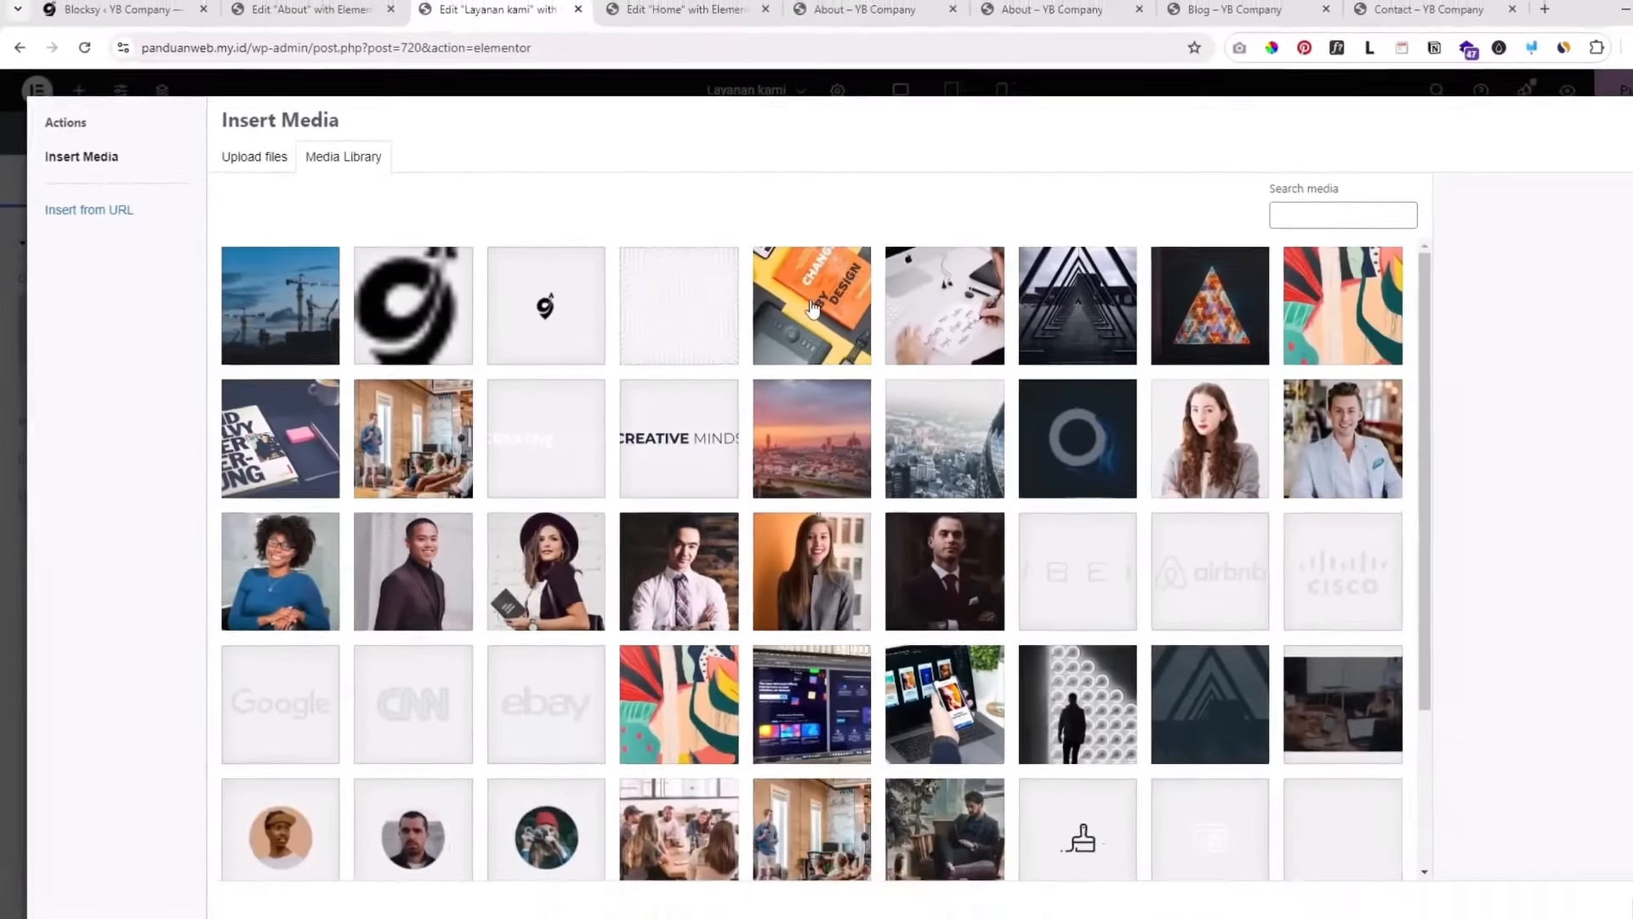
left_click(813, 308)
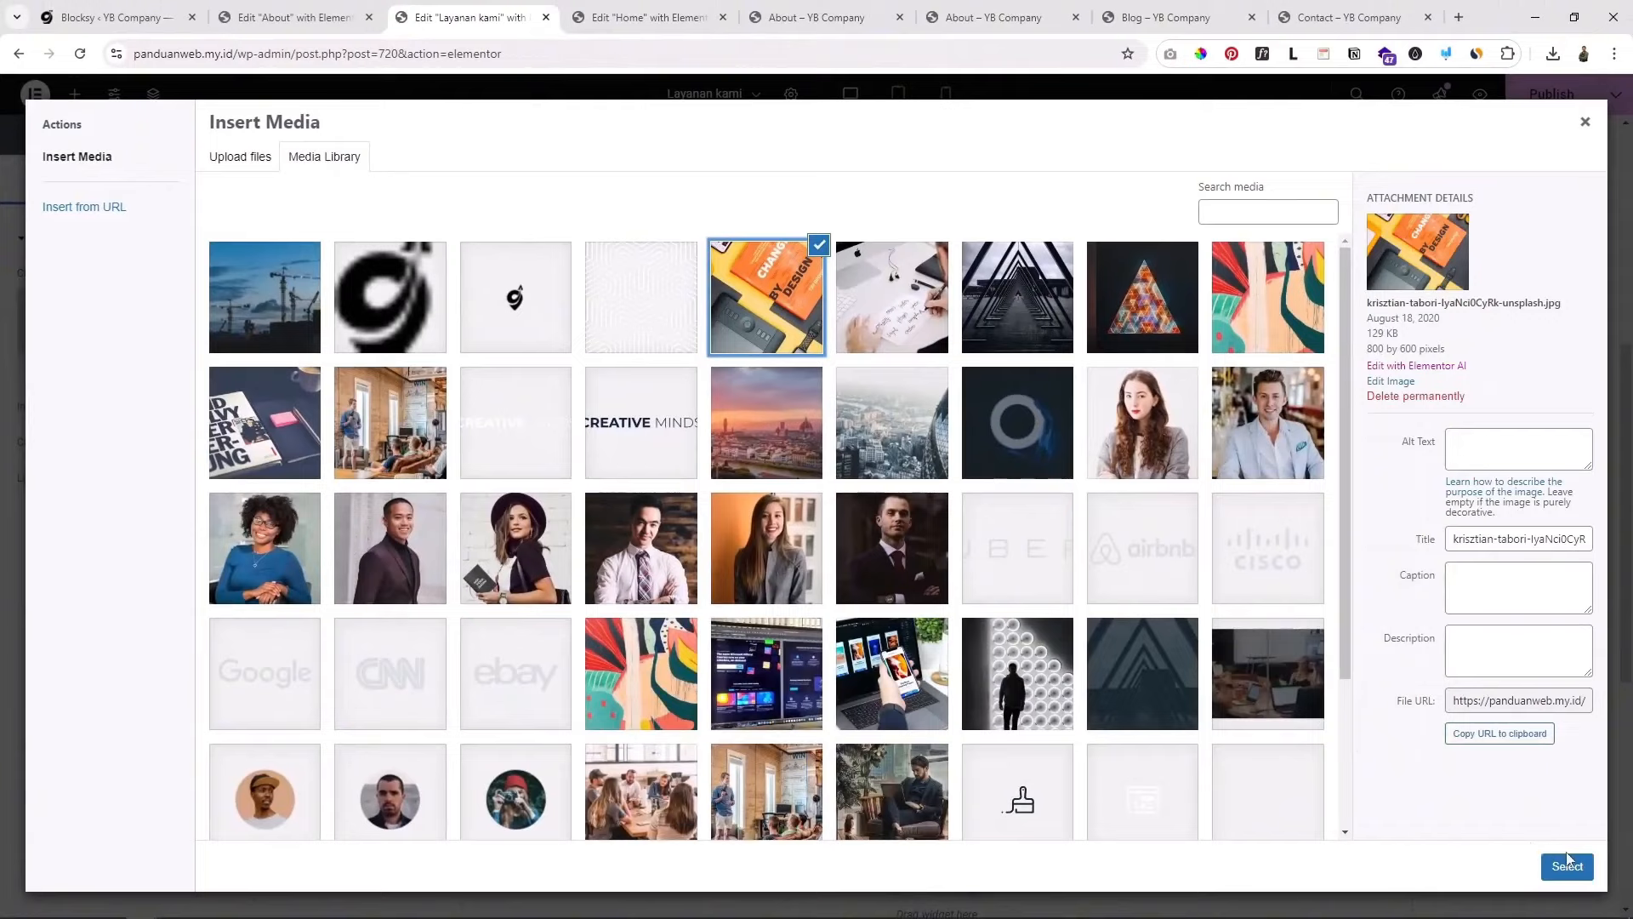
left_click(1568, 865)
scroll(1038, 604, "down", 3)
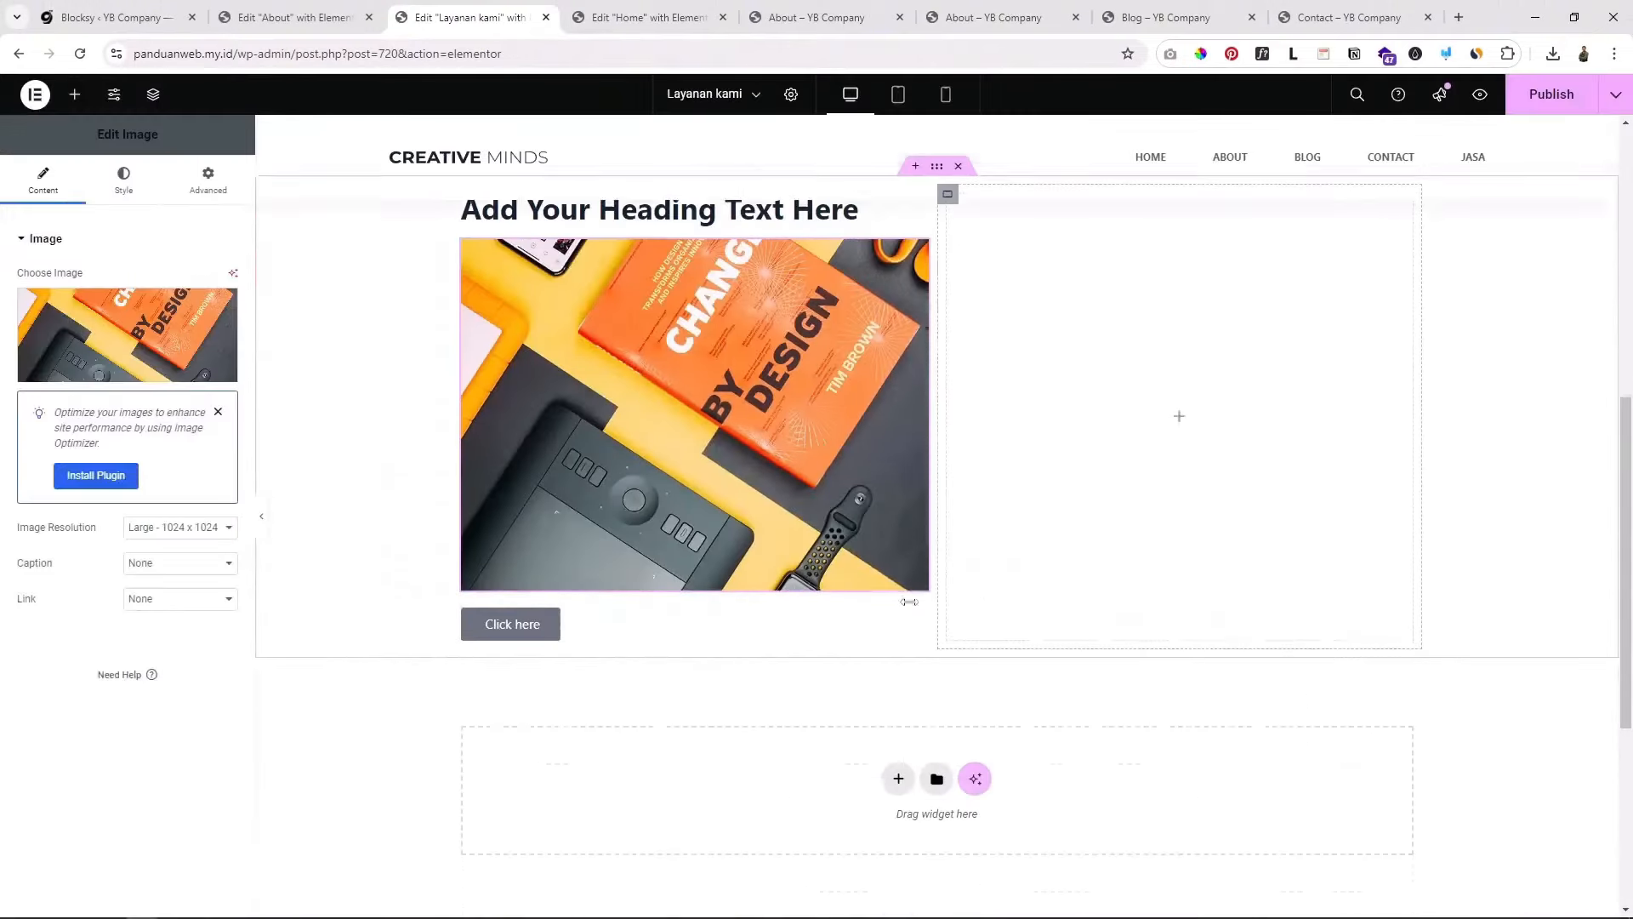
left_click(558, 603)
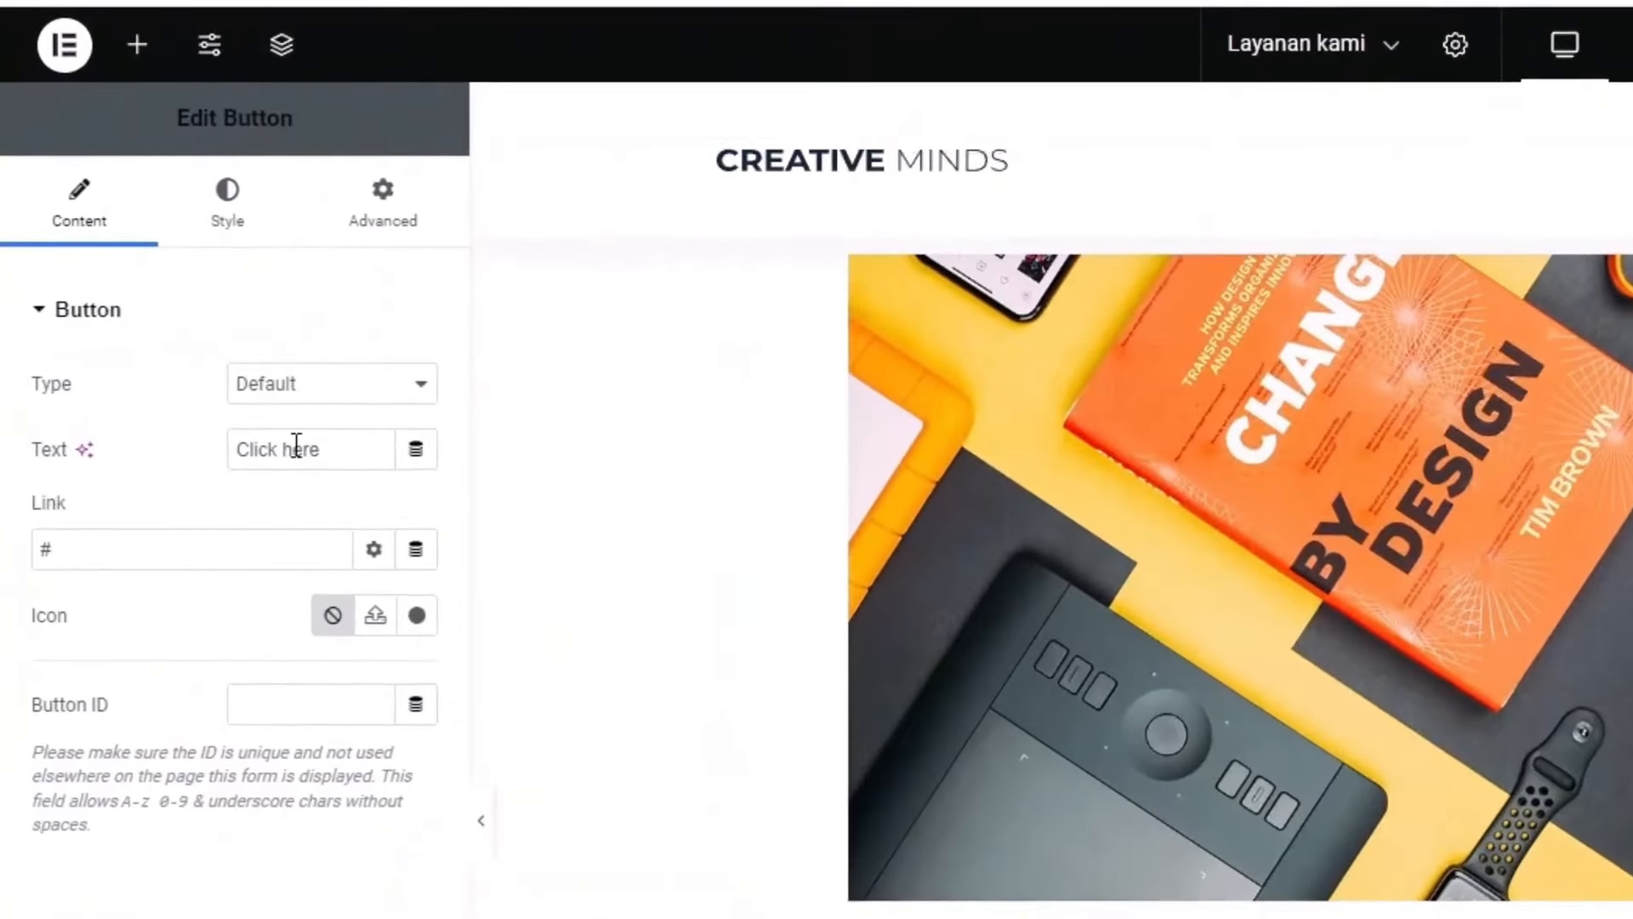
left_click_drag(359, 440, 200, 437)
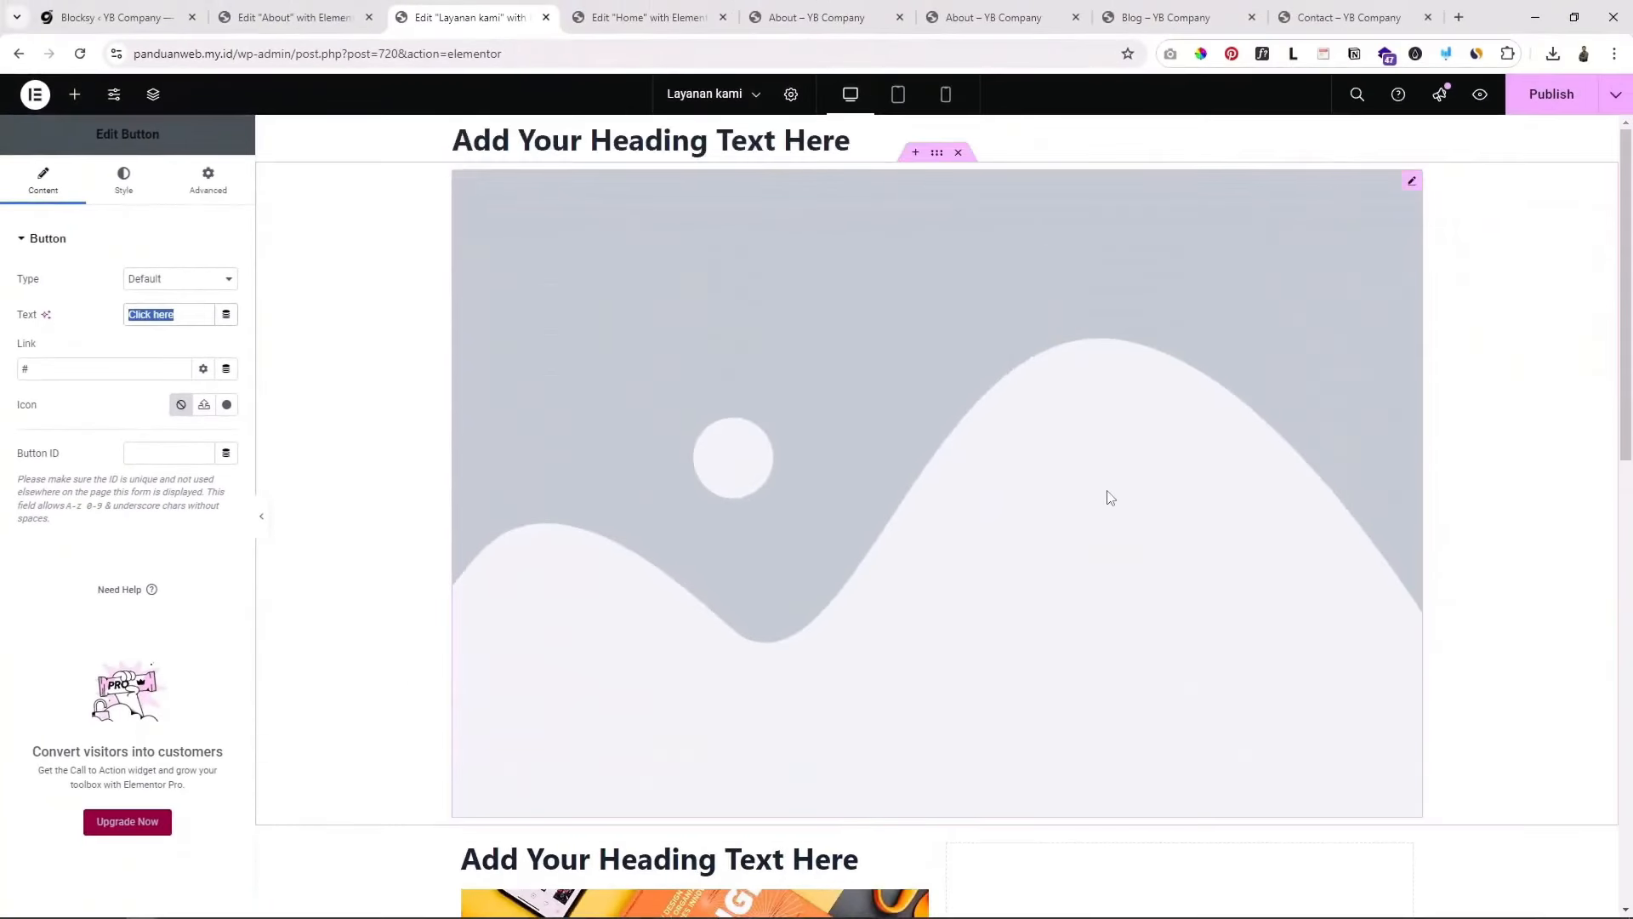
scroll(1289, 552, "down", 5)
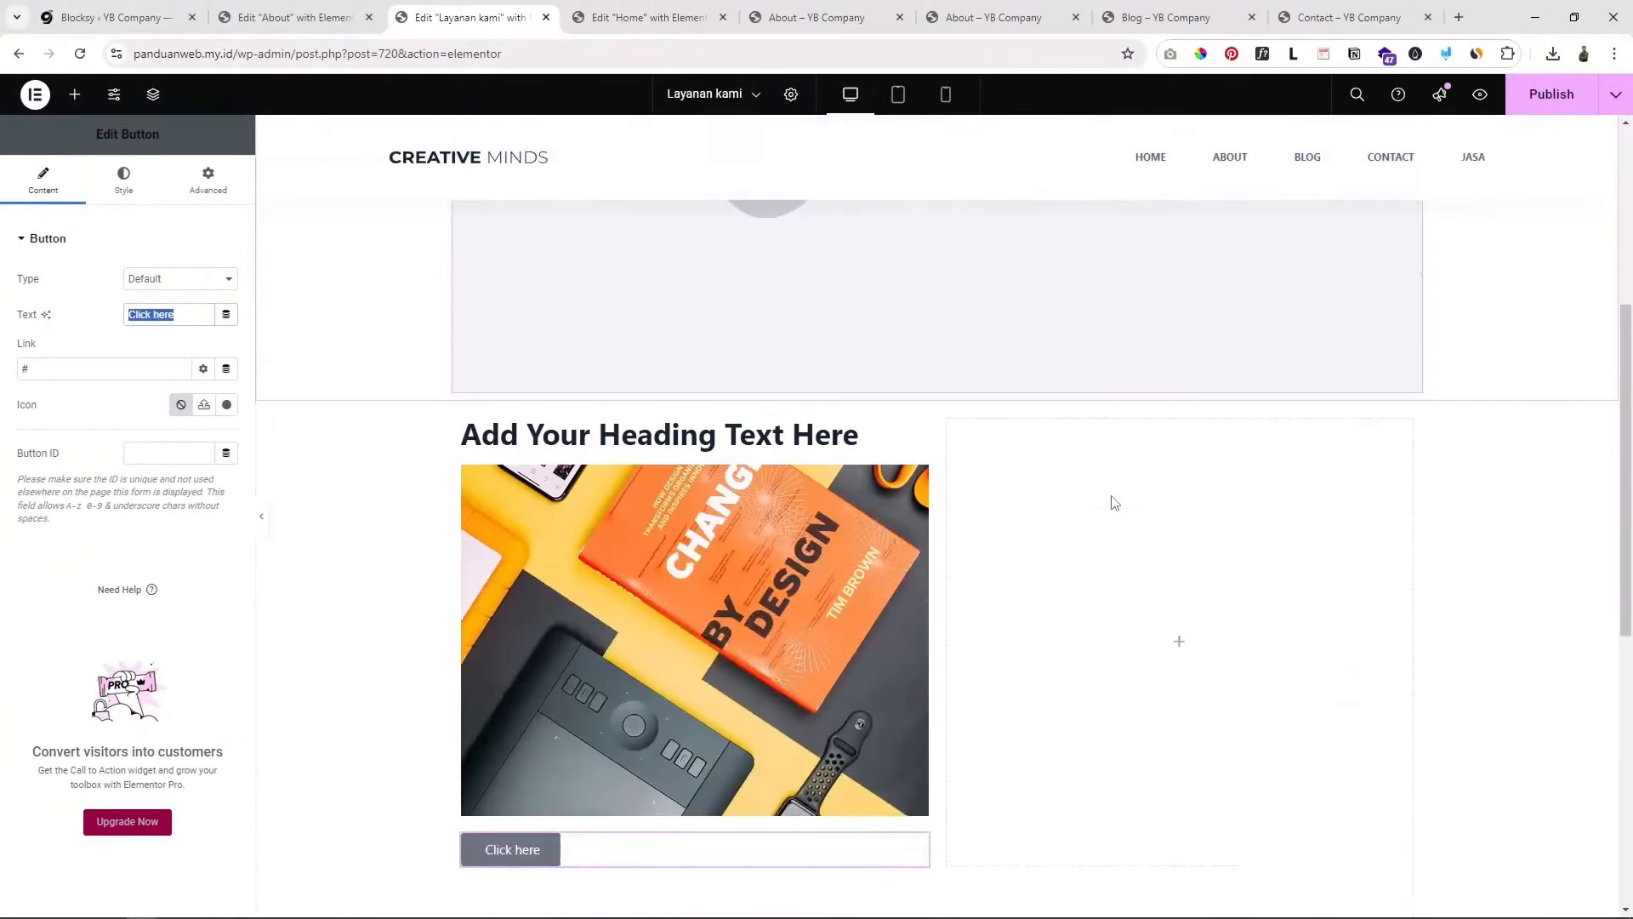
scroll(1120, 497, "down", 6)
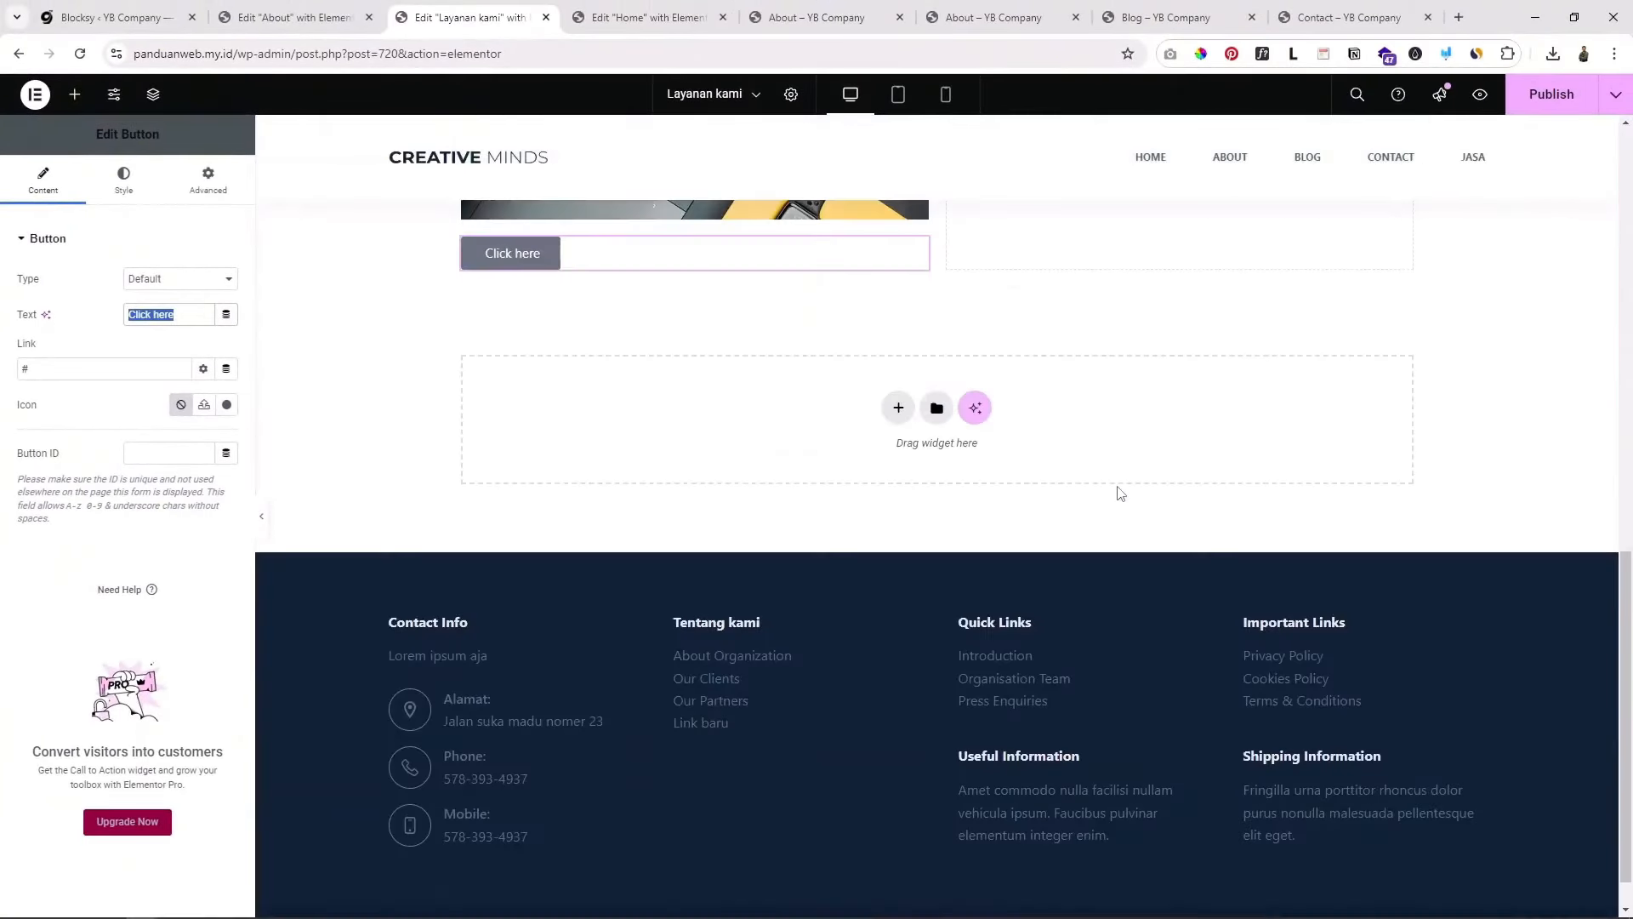
scroll(1119, 489, "up", 7)
scroll(1121, 488, "down", 5)
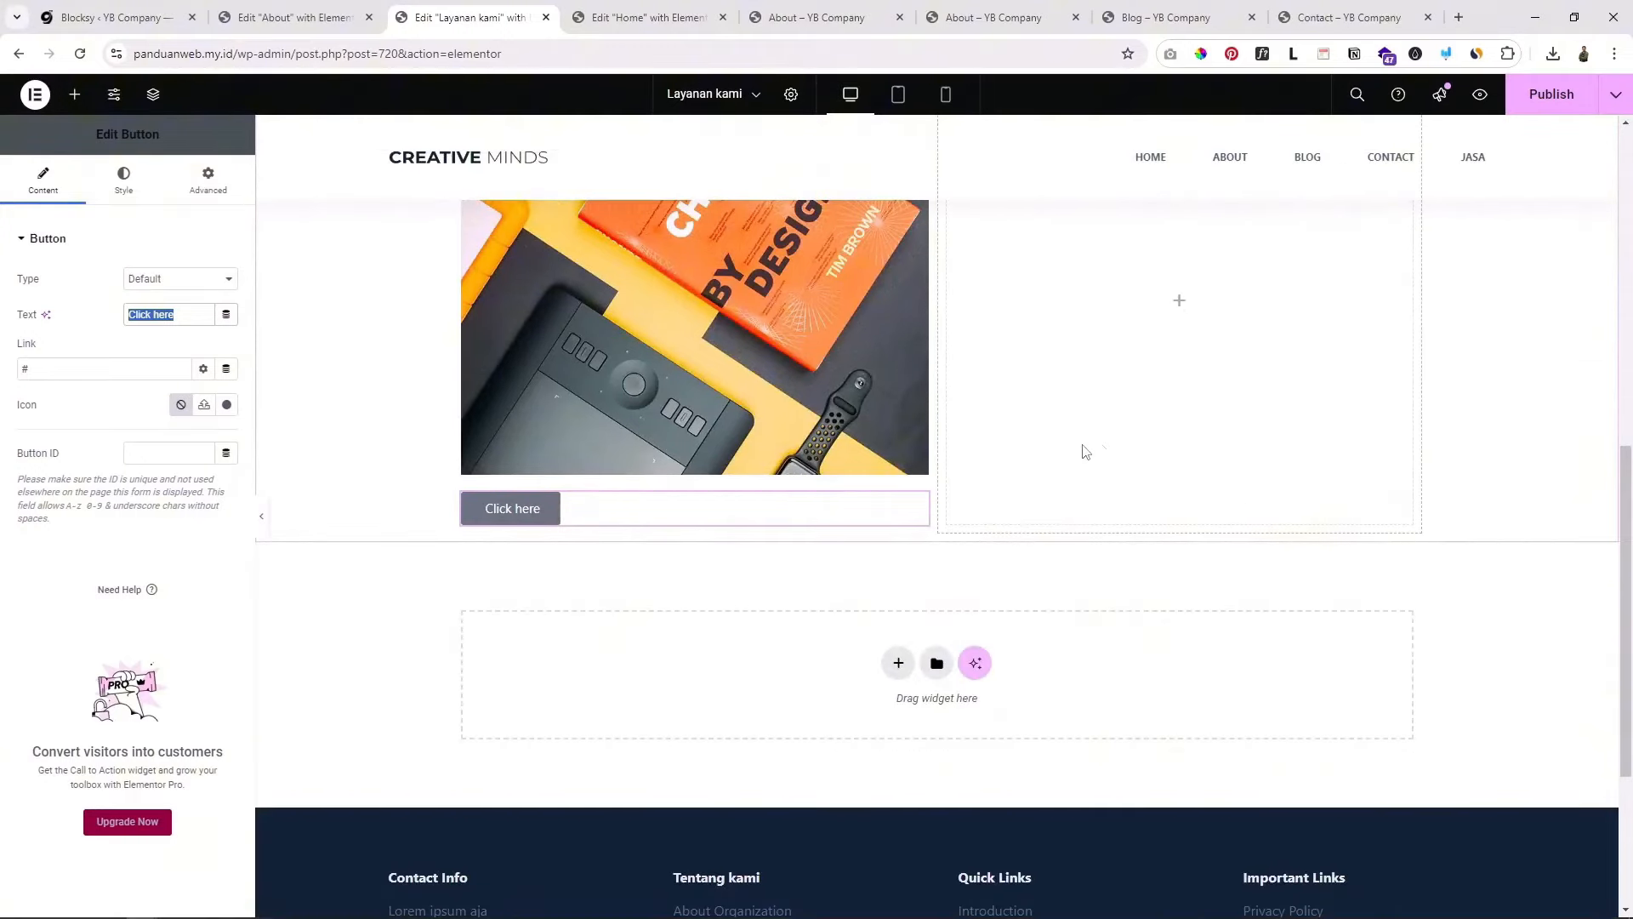
scroll(956, 483, "up", 5)
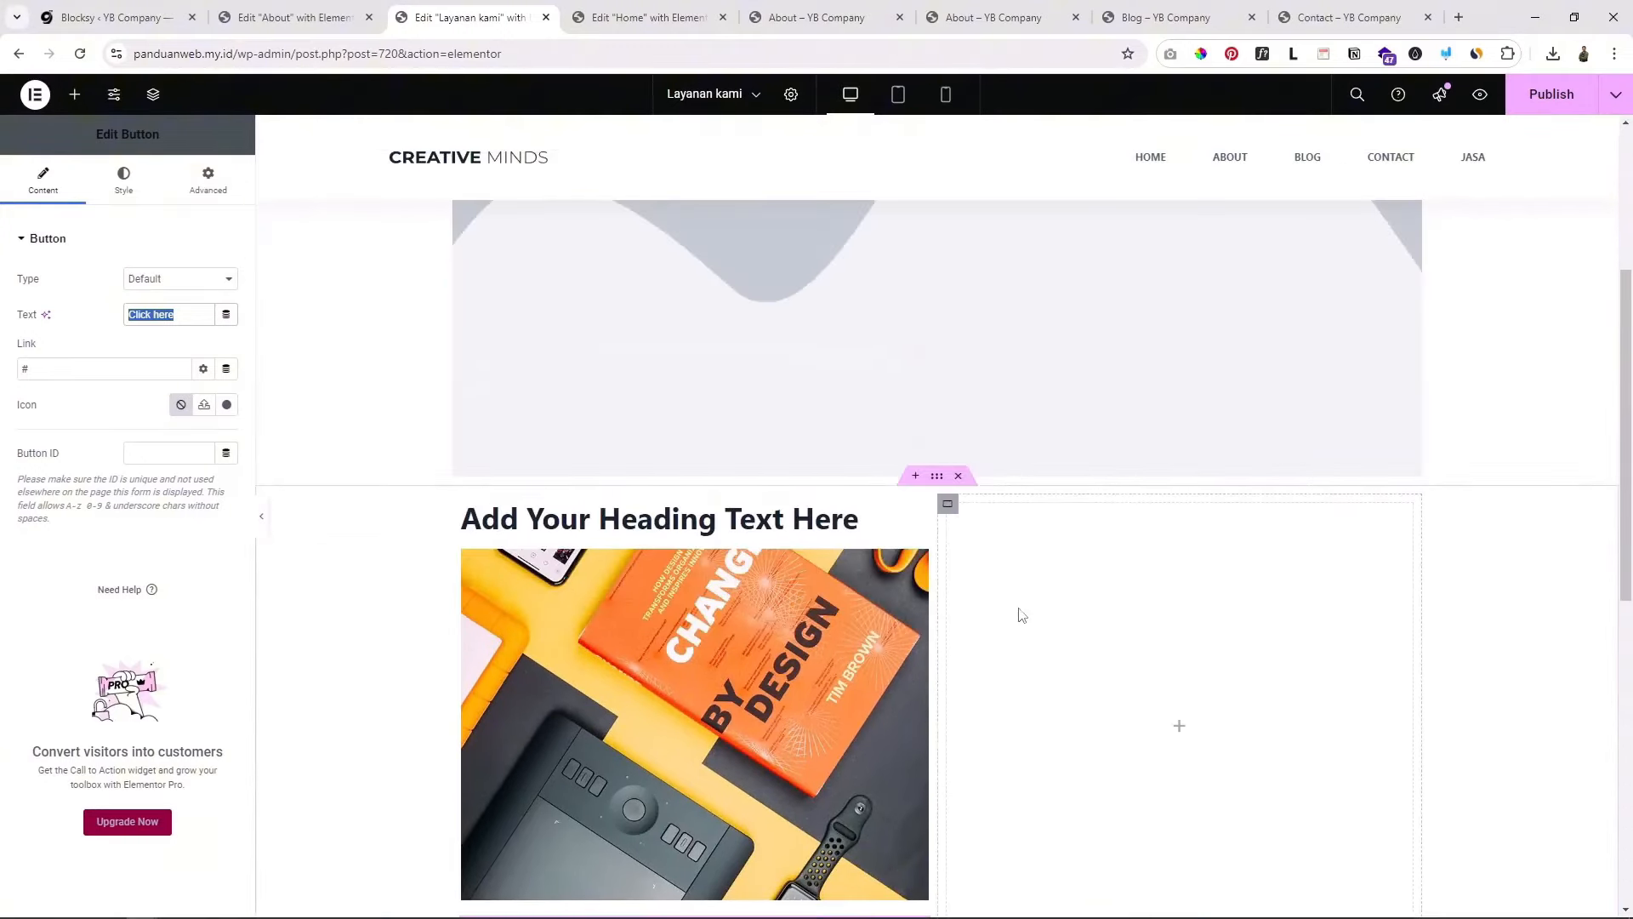
scroll(1021, 615, "down", 2)
scroll(1025, 600, "down", 2)
scroll(1028, 590, "up", 2)
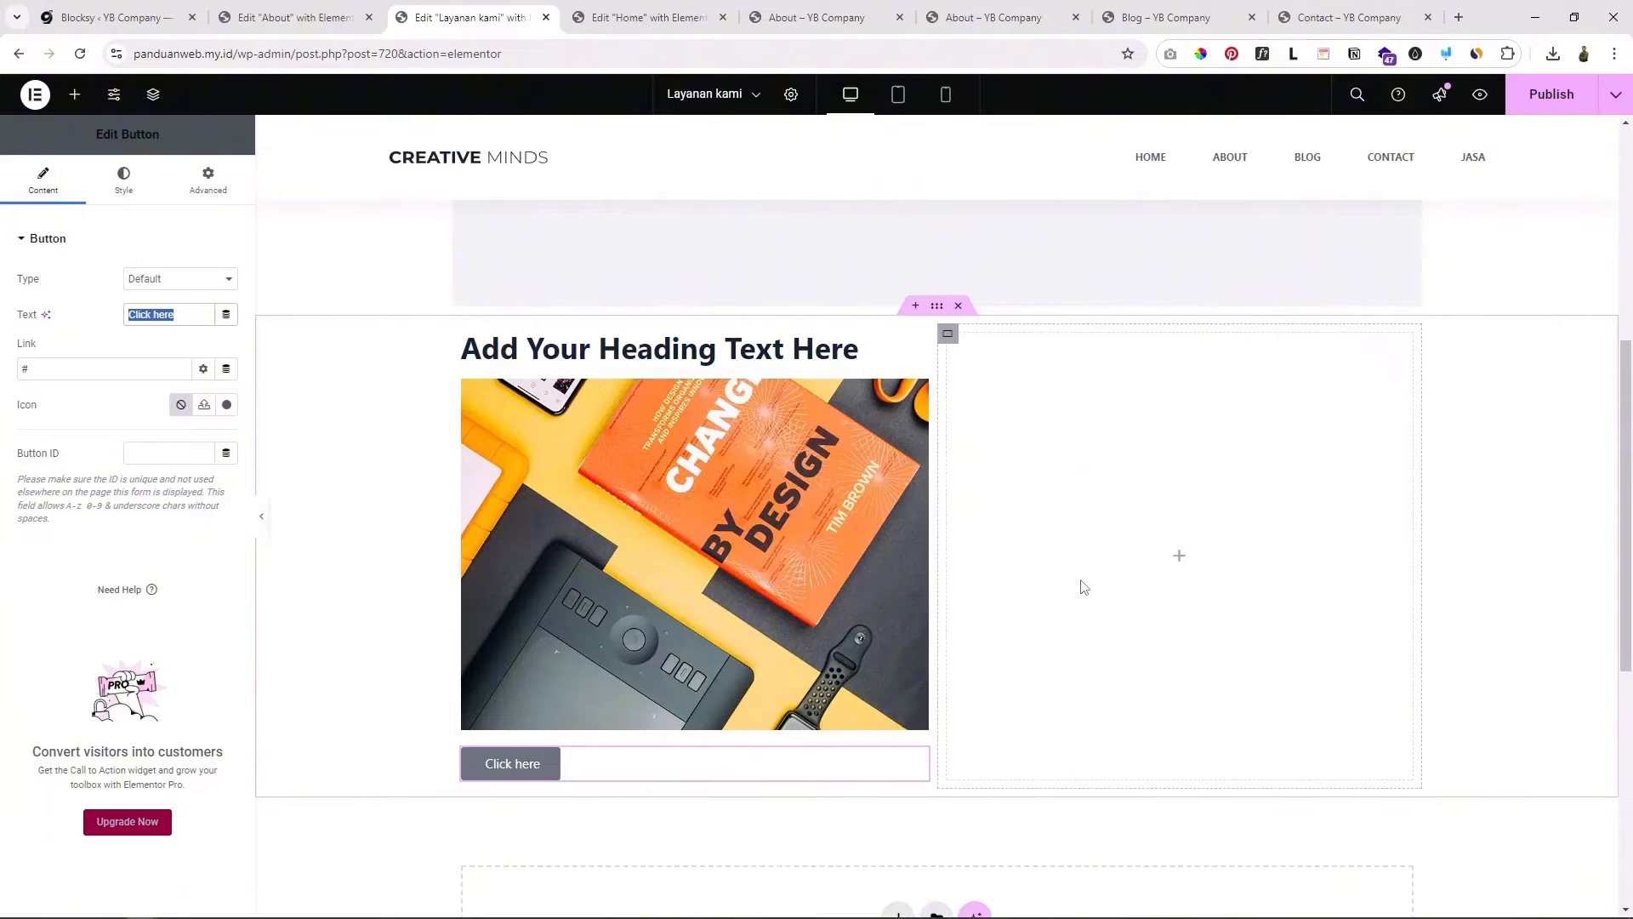
scroll(1081, 581, "up", 5)
scroll(1114, 438, "up", 1)
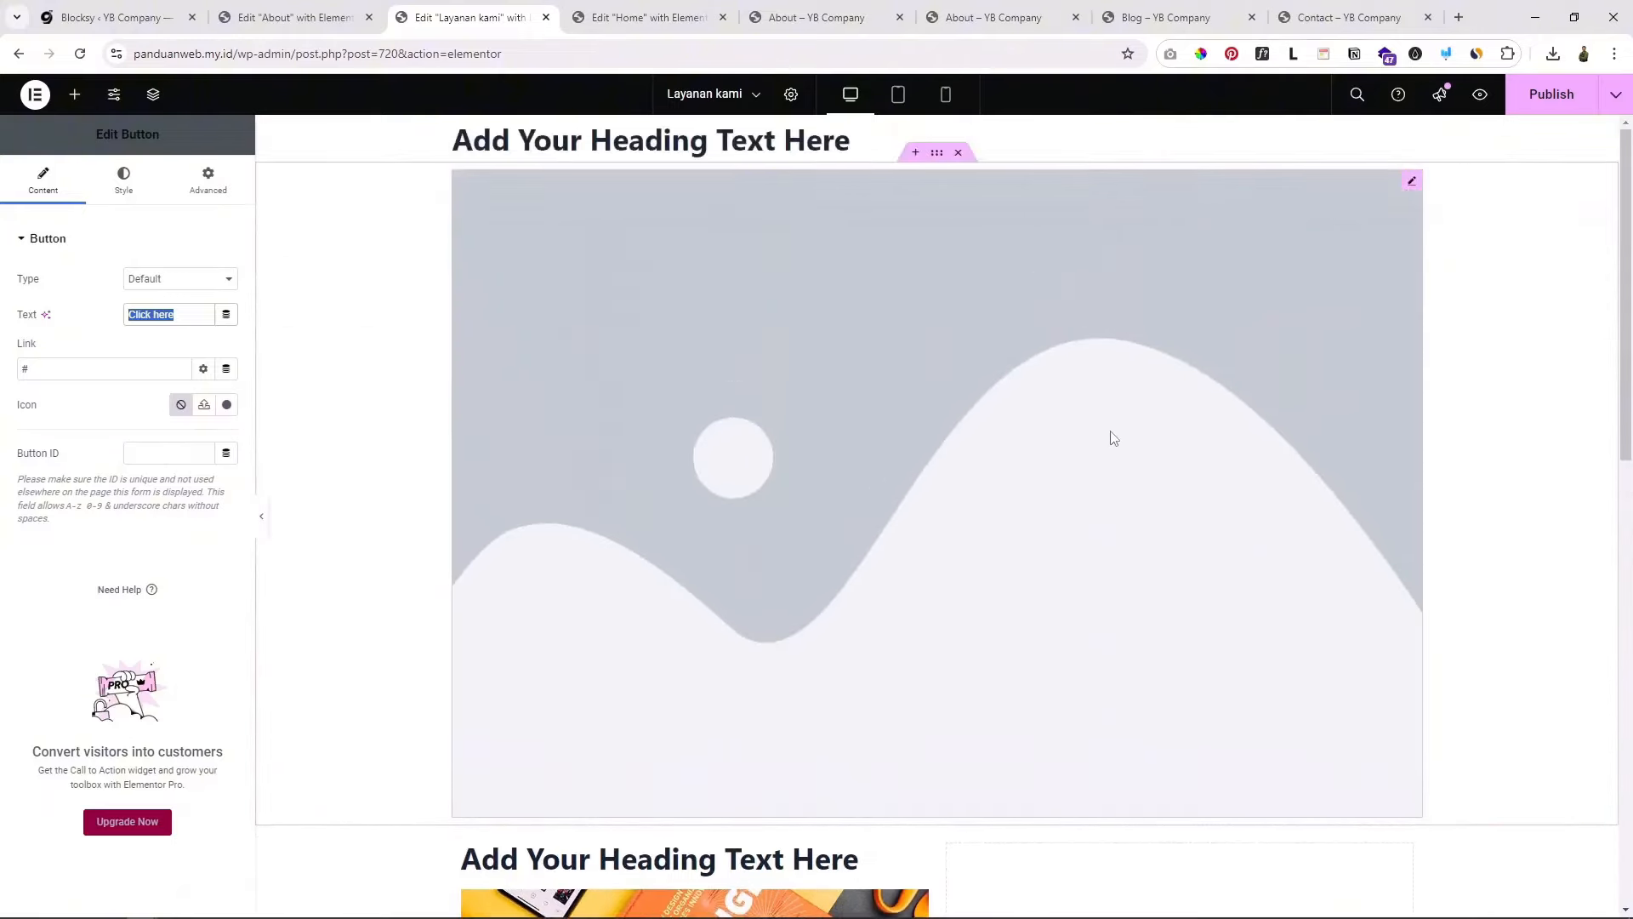
scroll(1114, 433, "down", 5)
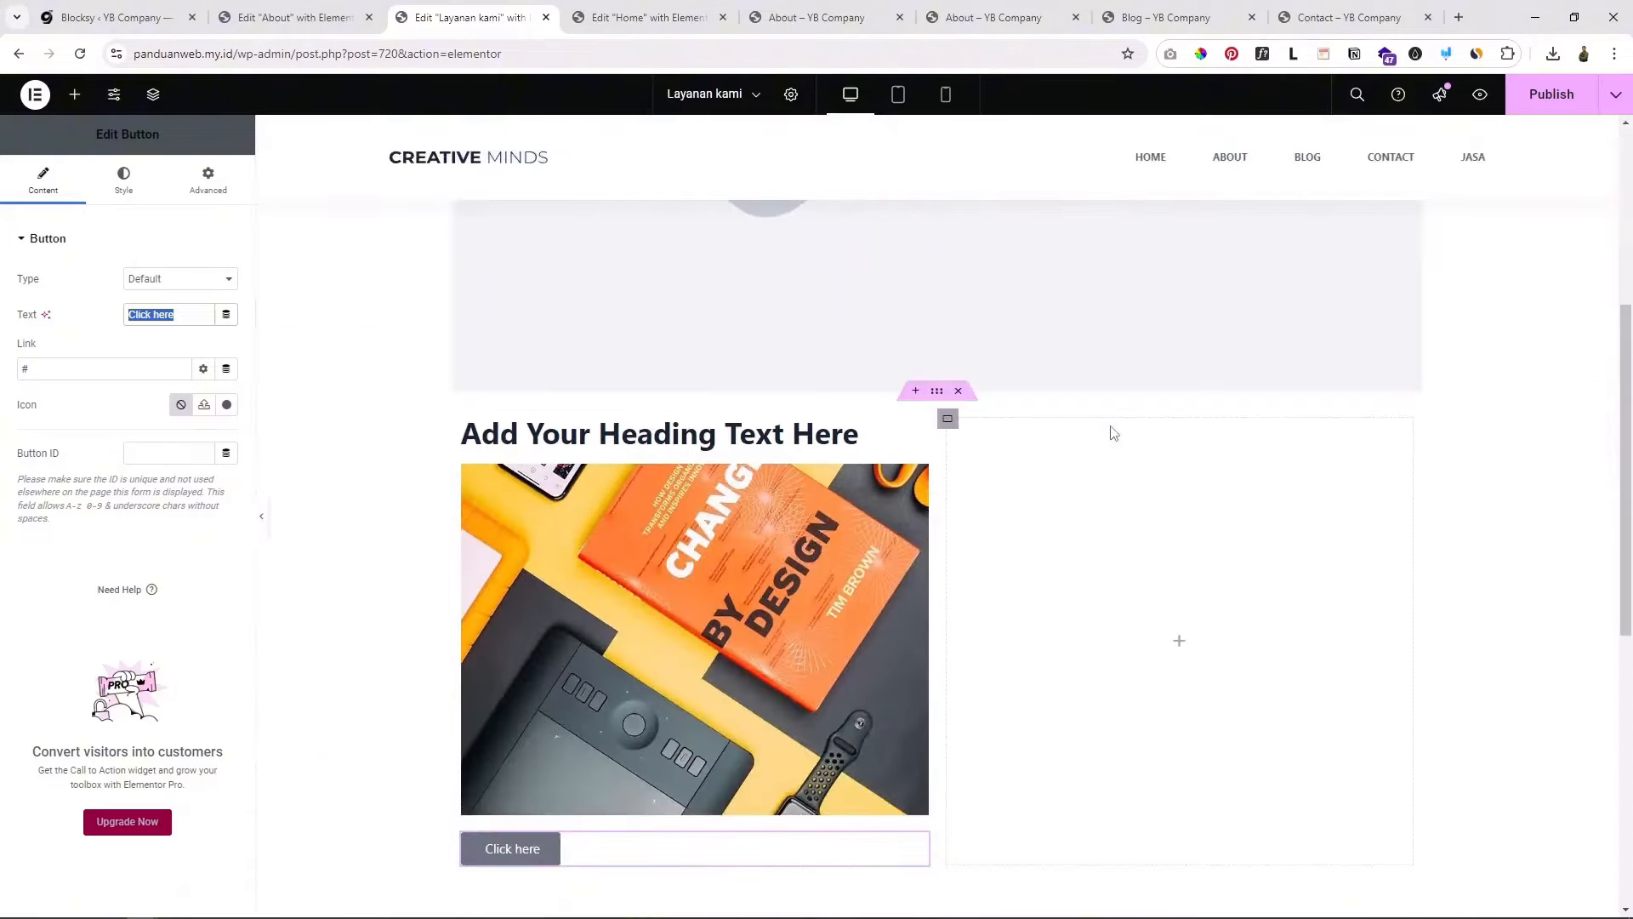
scroll(1115, 434, "down", 2)
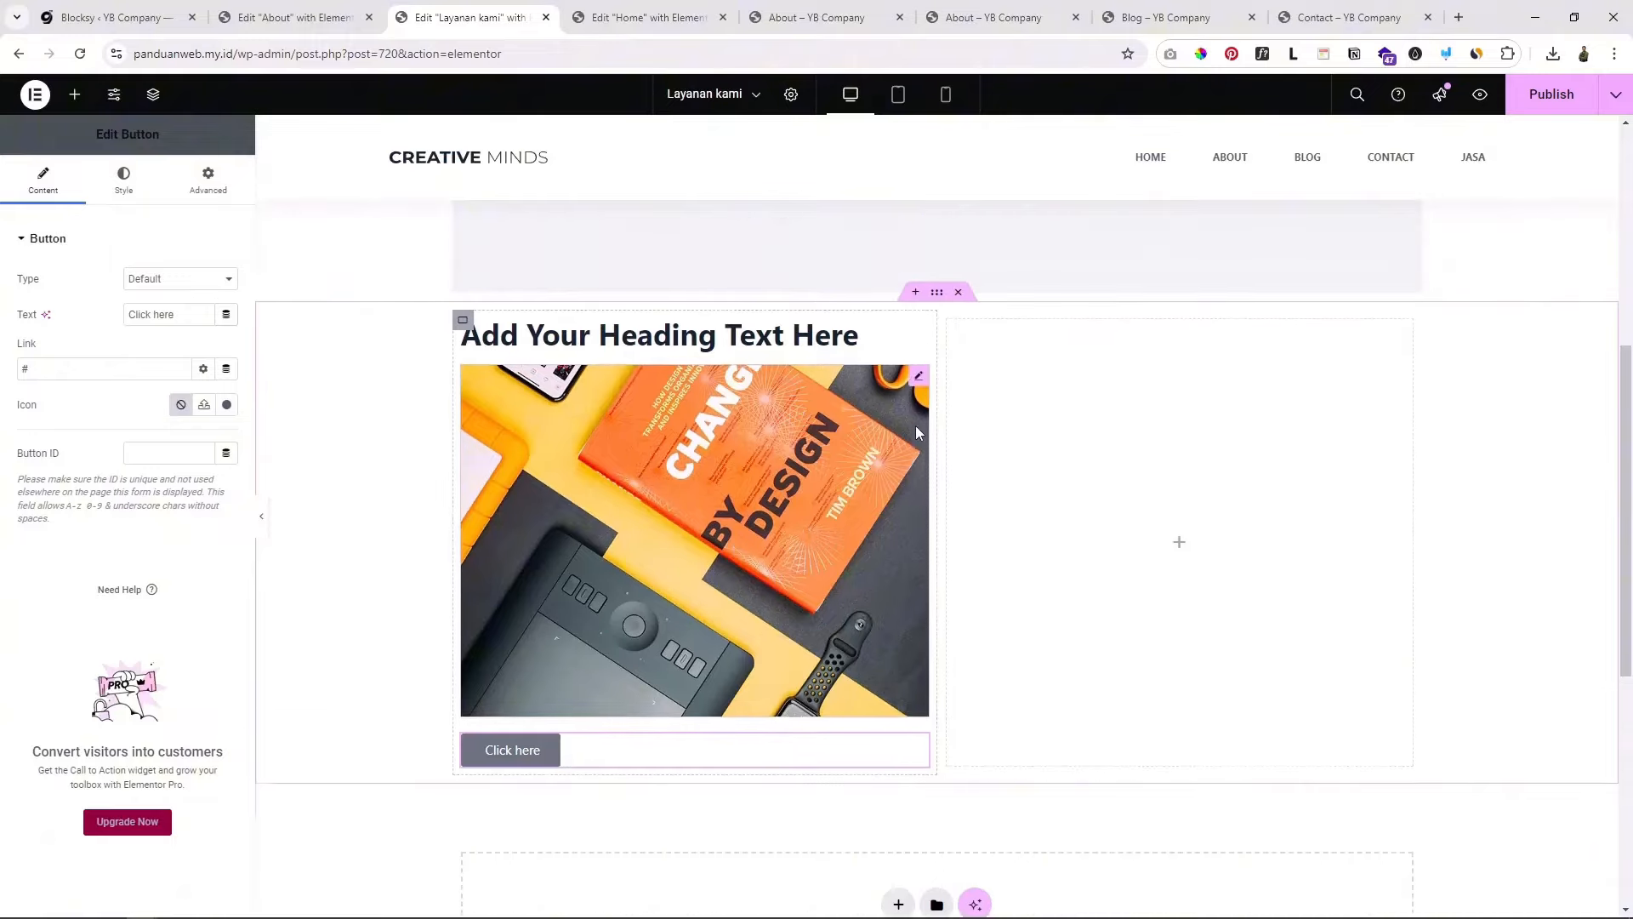
scroll(911, 530, "down", 2)
scroll(911, 530, "up", 2)
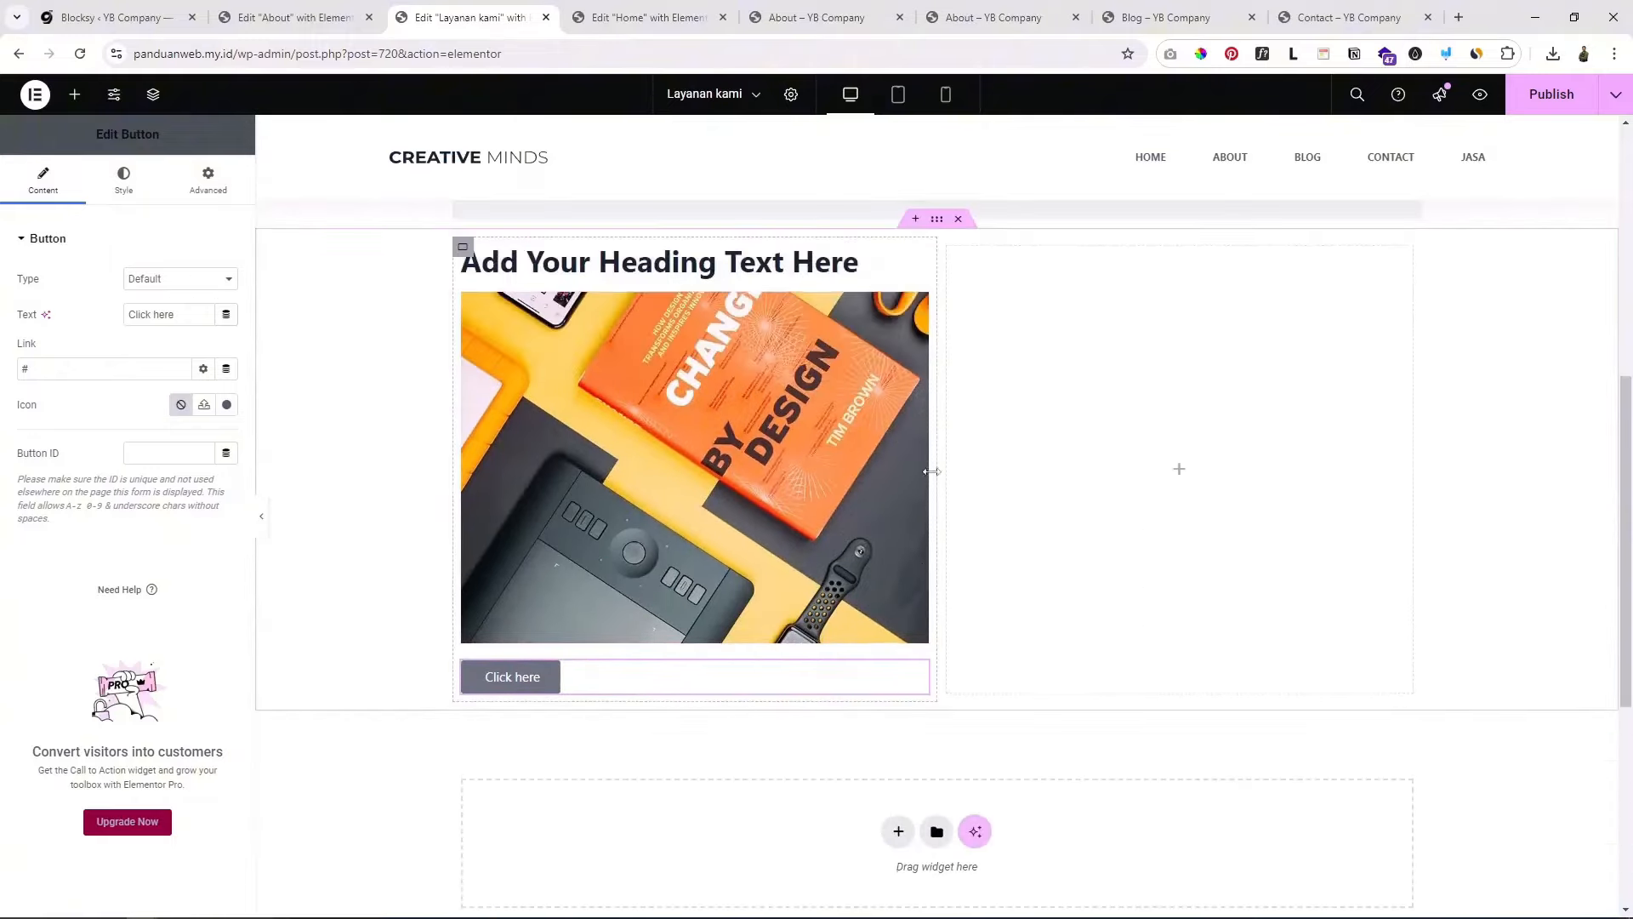
Step: Drop a Video widget into the empty right column, then publish the Layanan kami page
left_click(1181, 476)
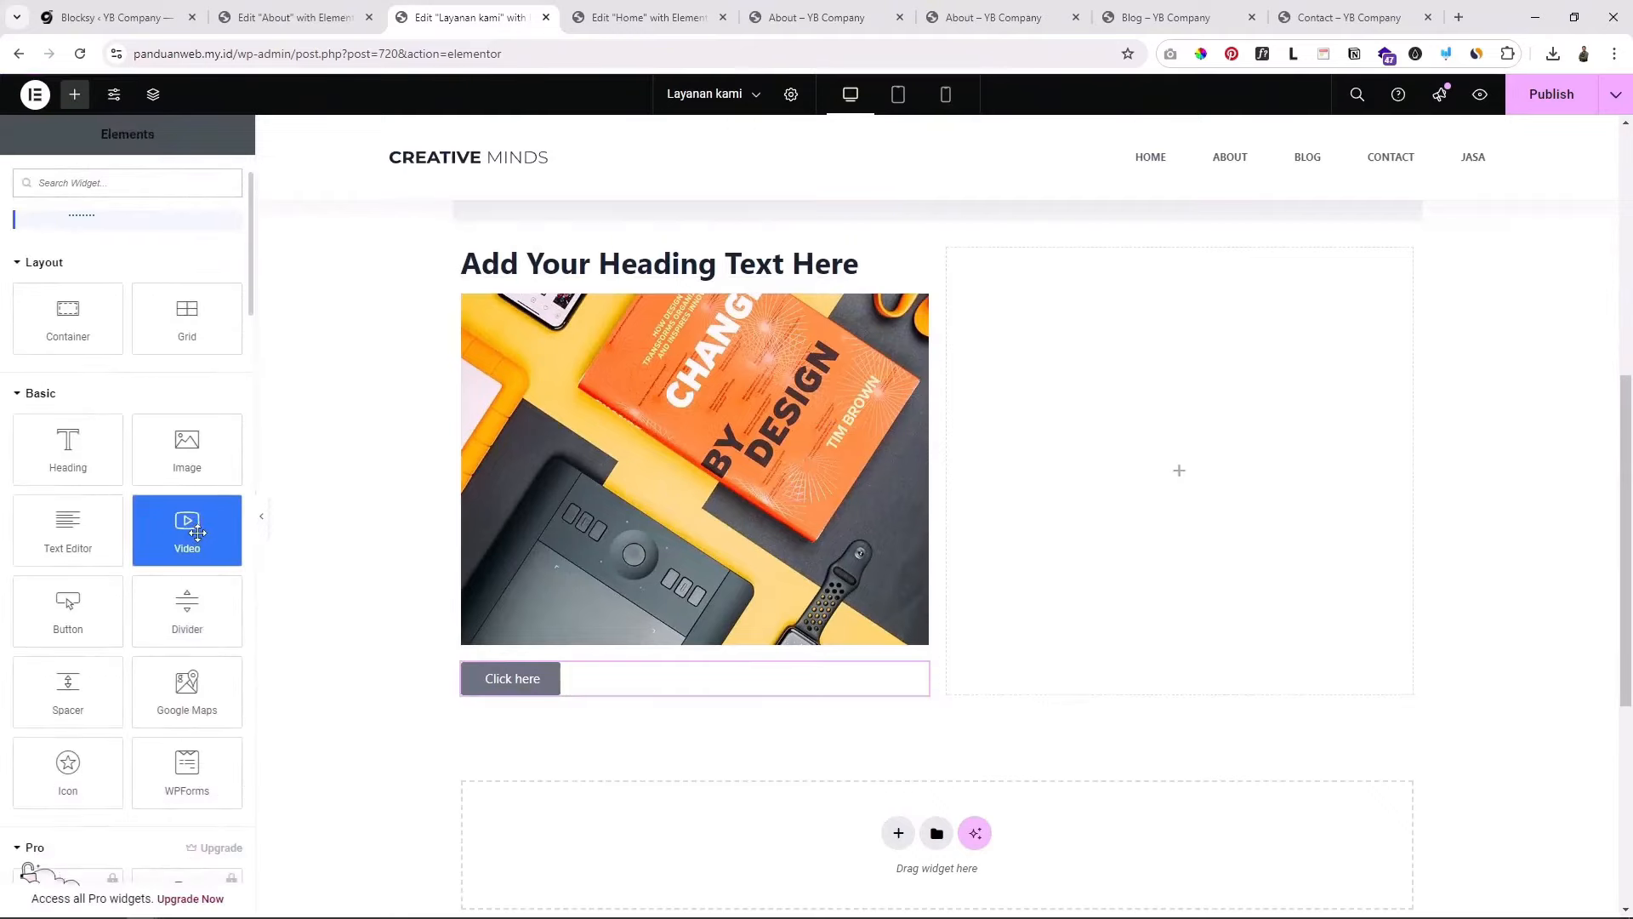
left_click_drag(197, 533, 1178, 498)
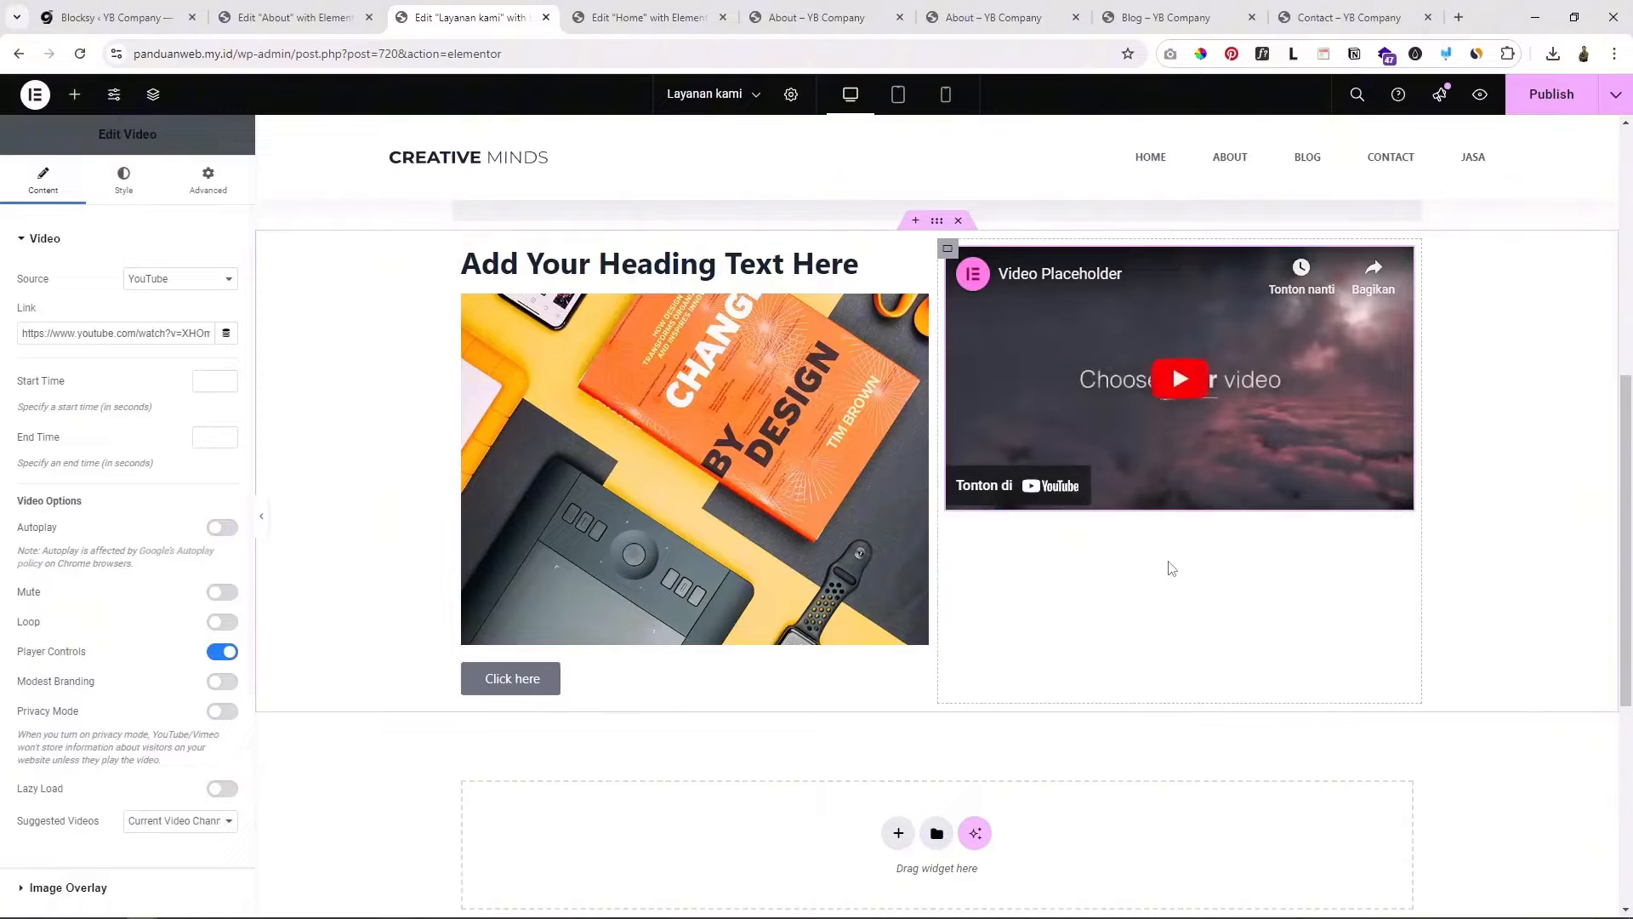
scroll(1172, 569, "up", 3)
scroll(838, 615, "down", 2)
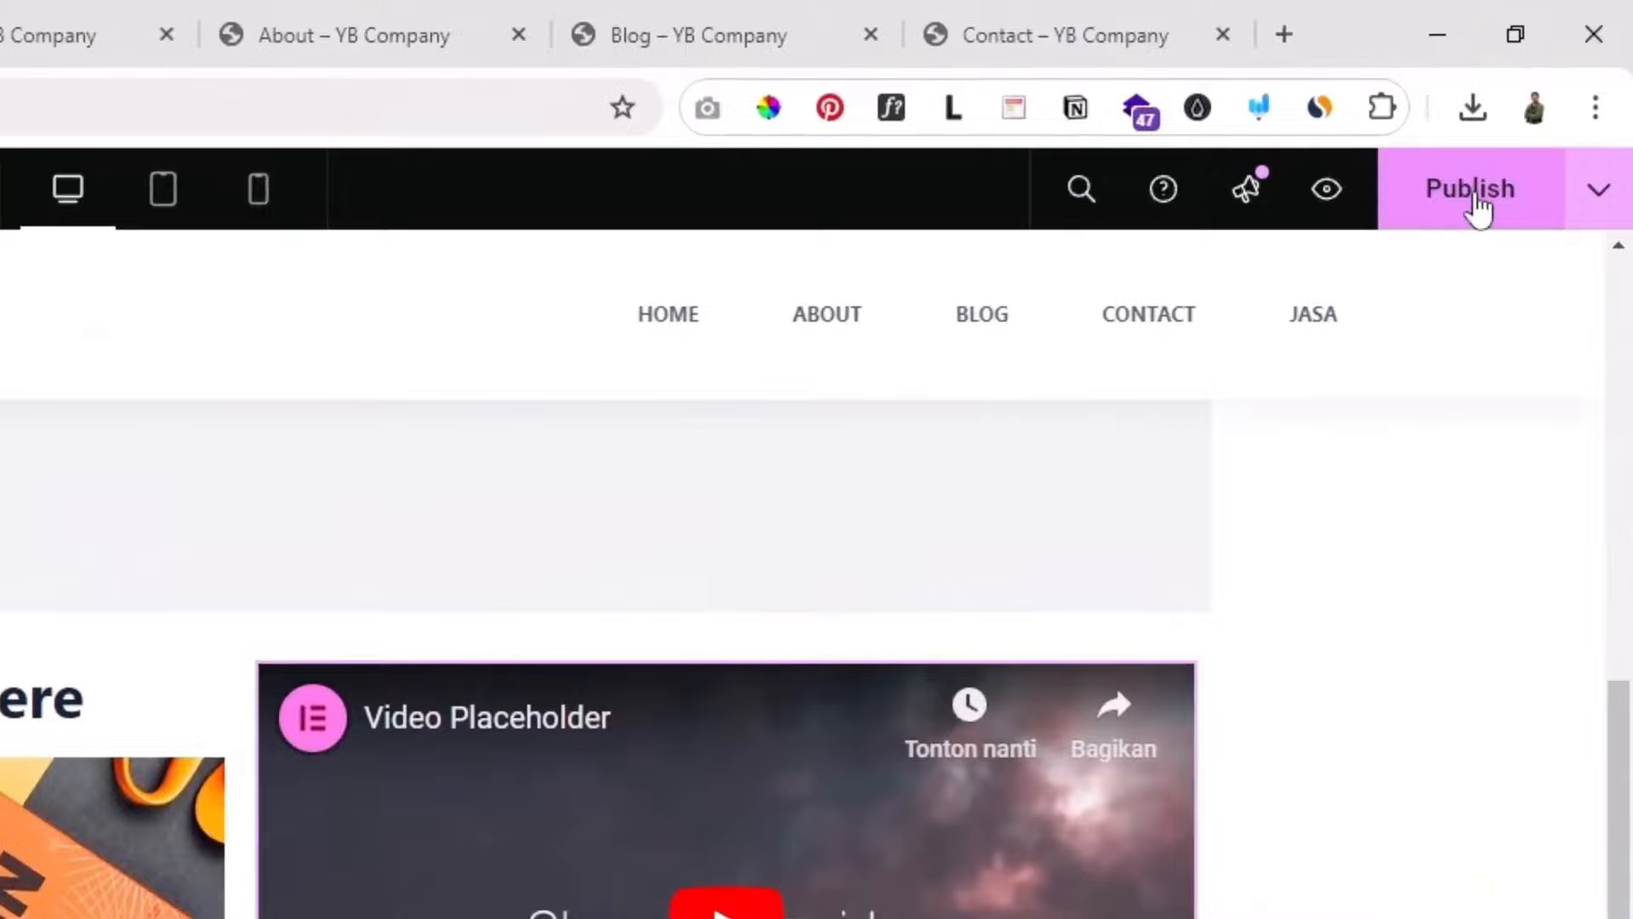
left_click(1477, 209)
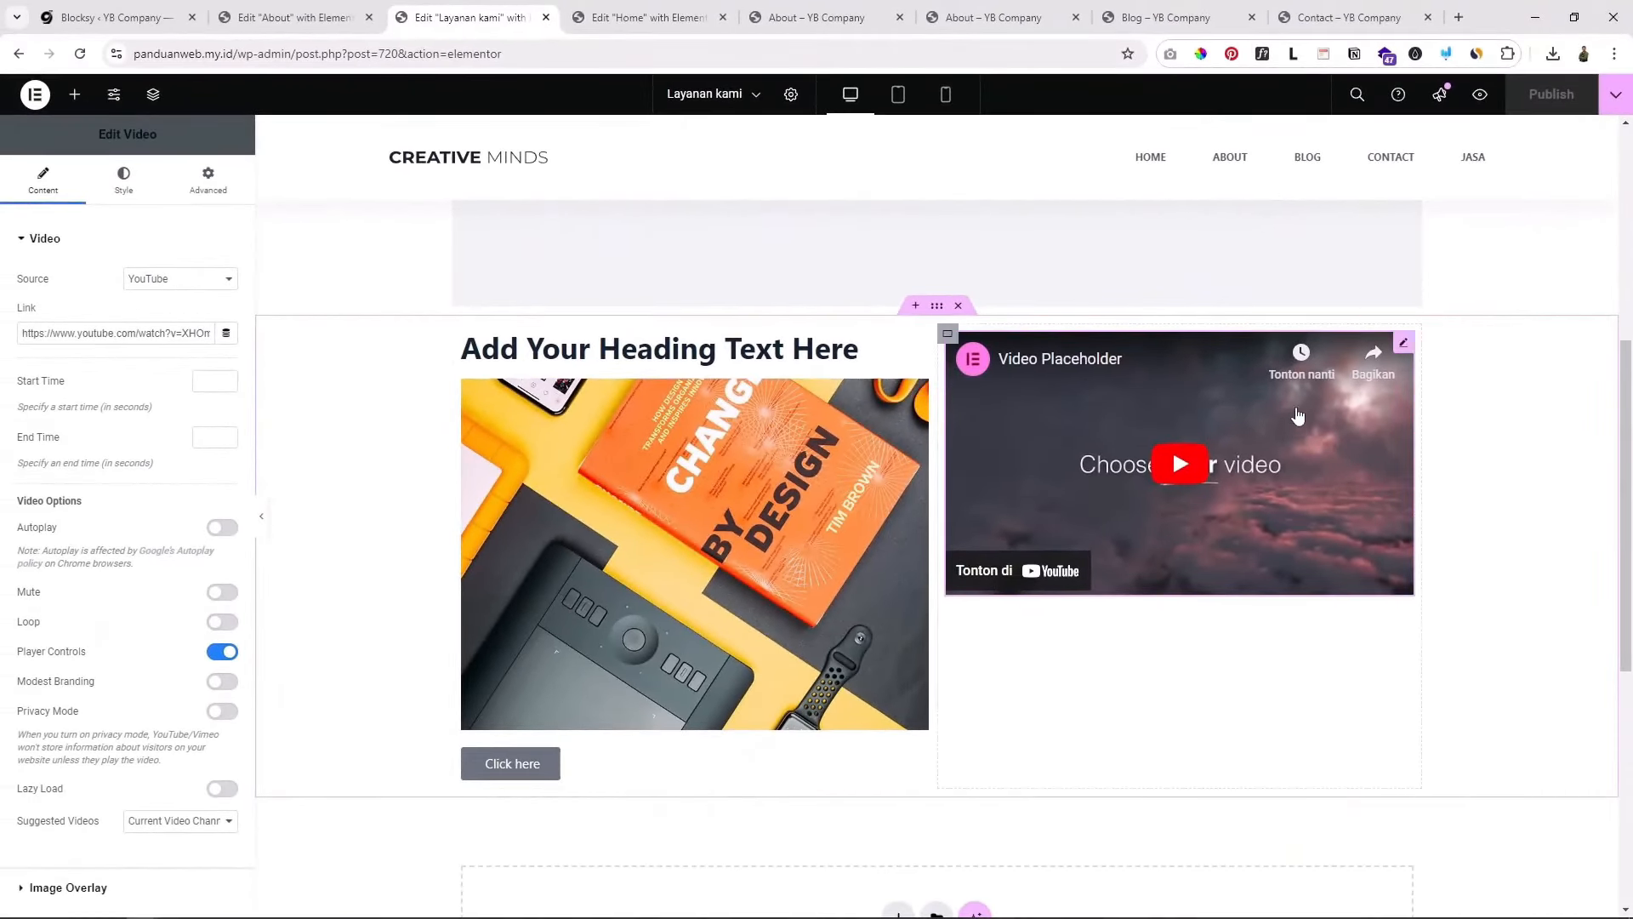
scroll(1421, 263, "up", 3)
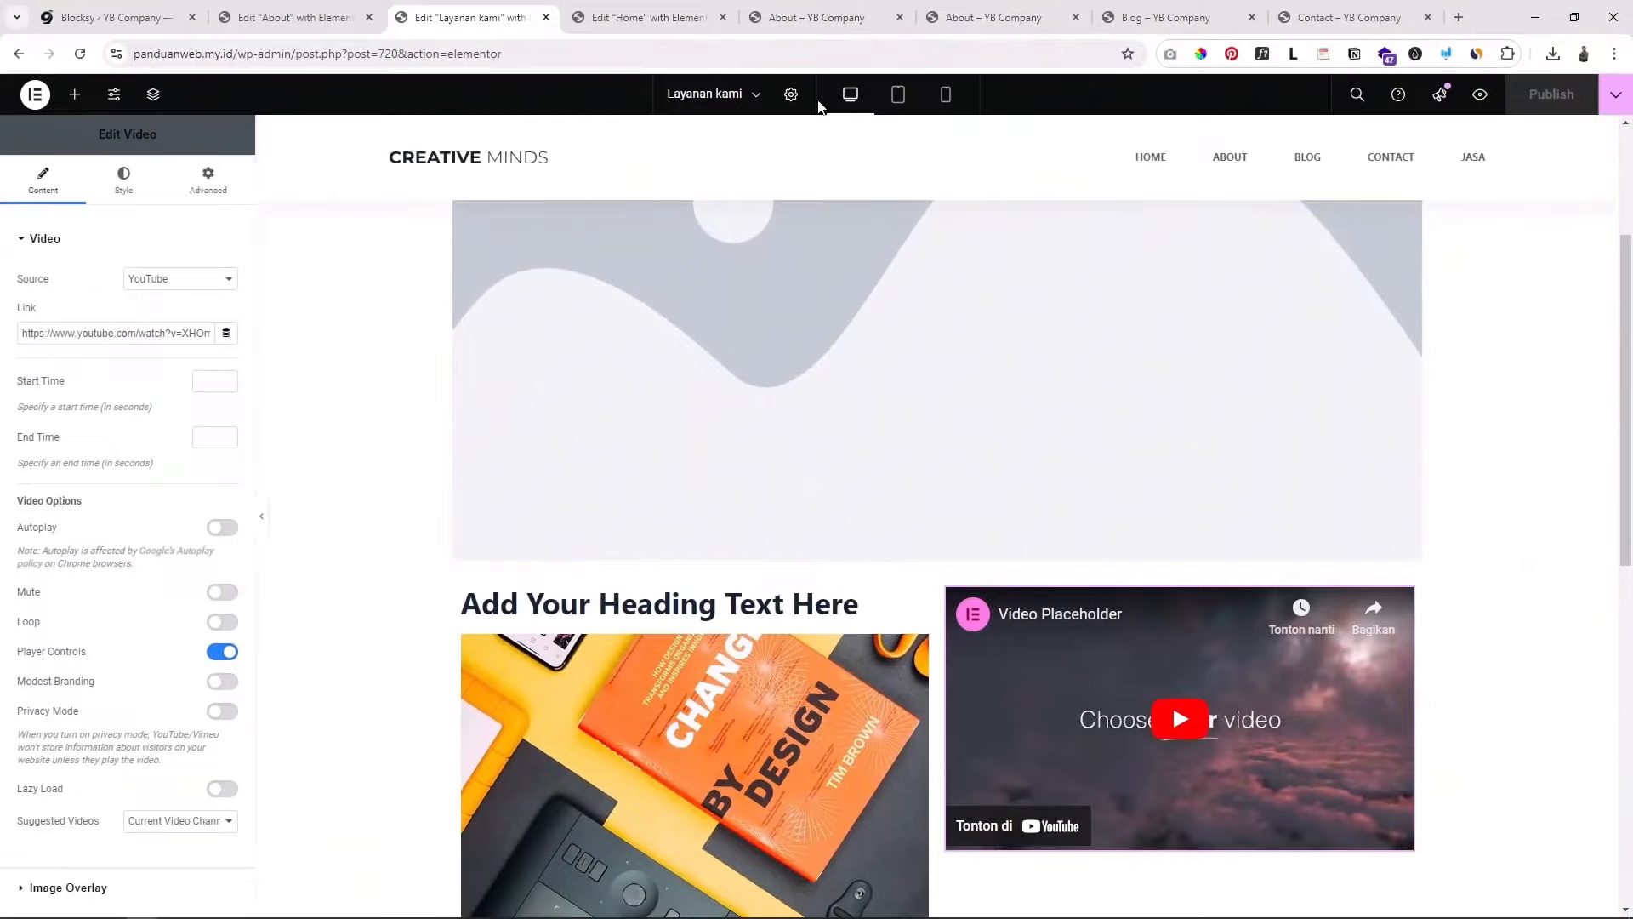
Step: Close the Home, About, Blog, Contact, Edit About and Blocksy dashboard tabs
left_click(722, 18)
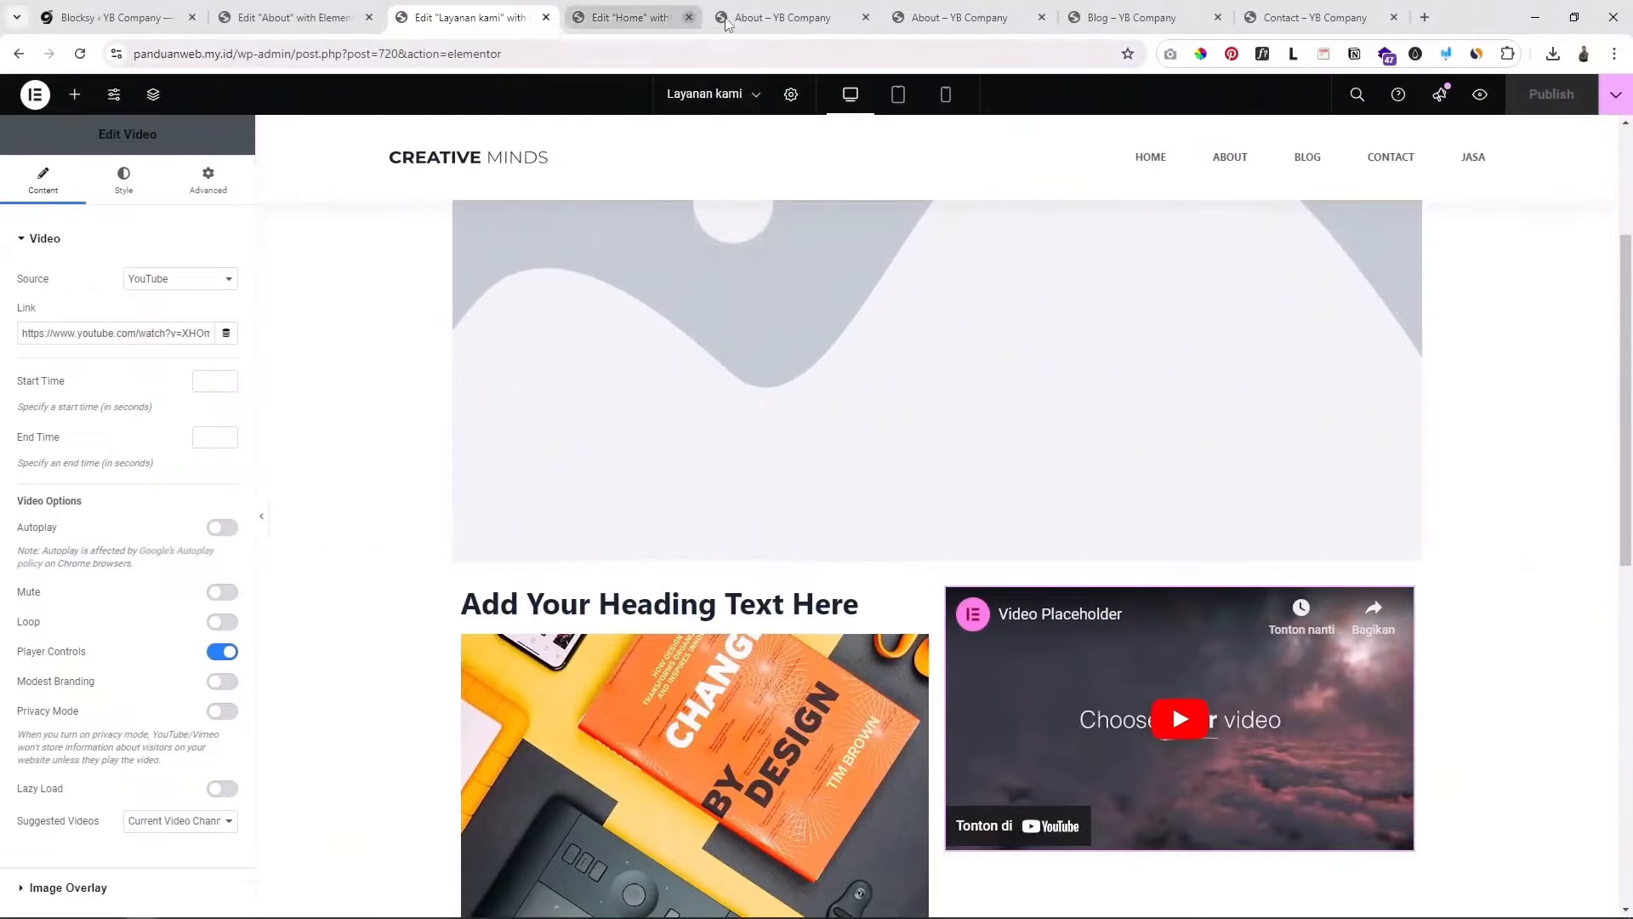
left_click(722, 18)
left_click(722, 18)
left_click(722, 18)
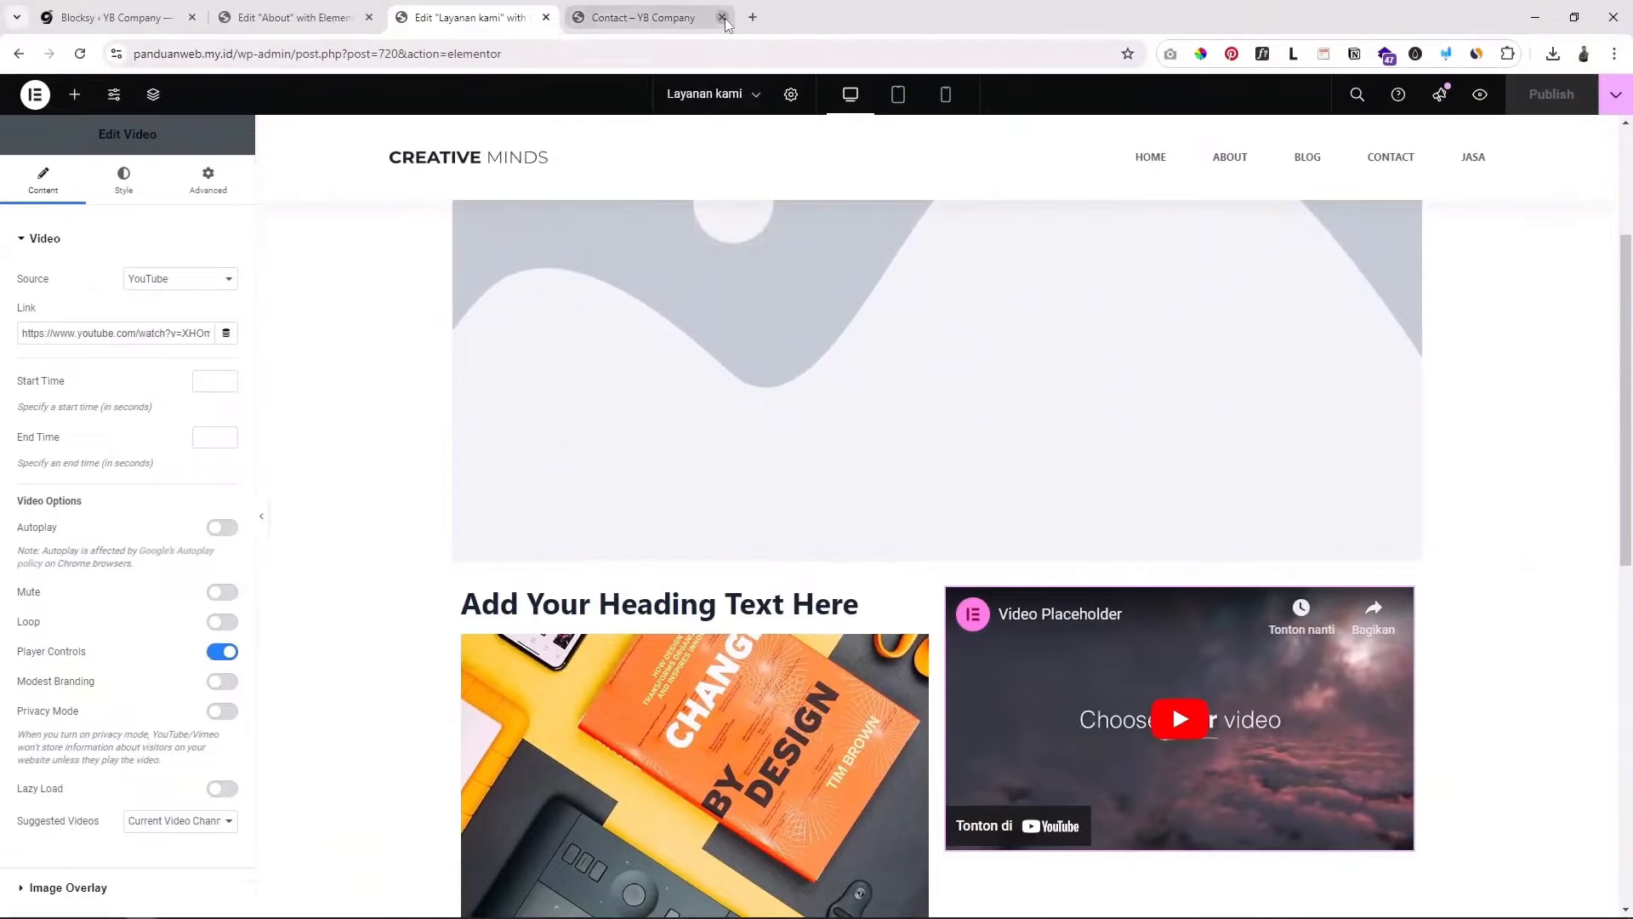
left_click(722, 17)
left_click(420, 17)
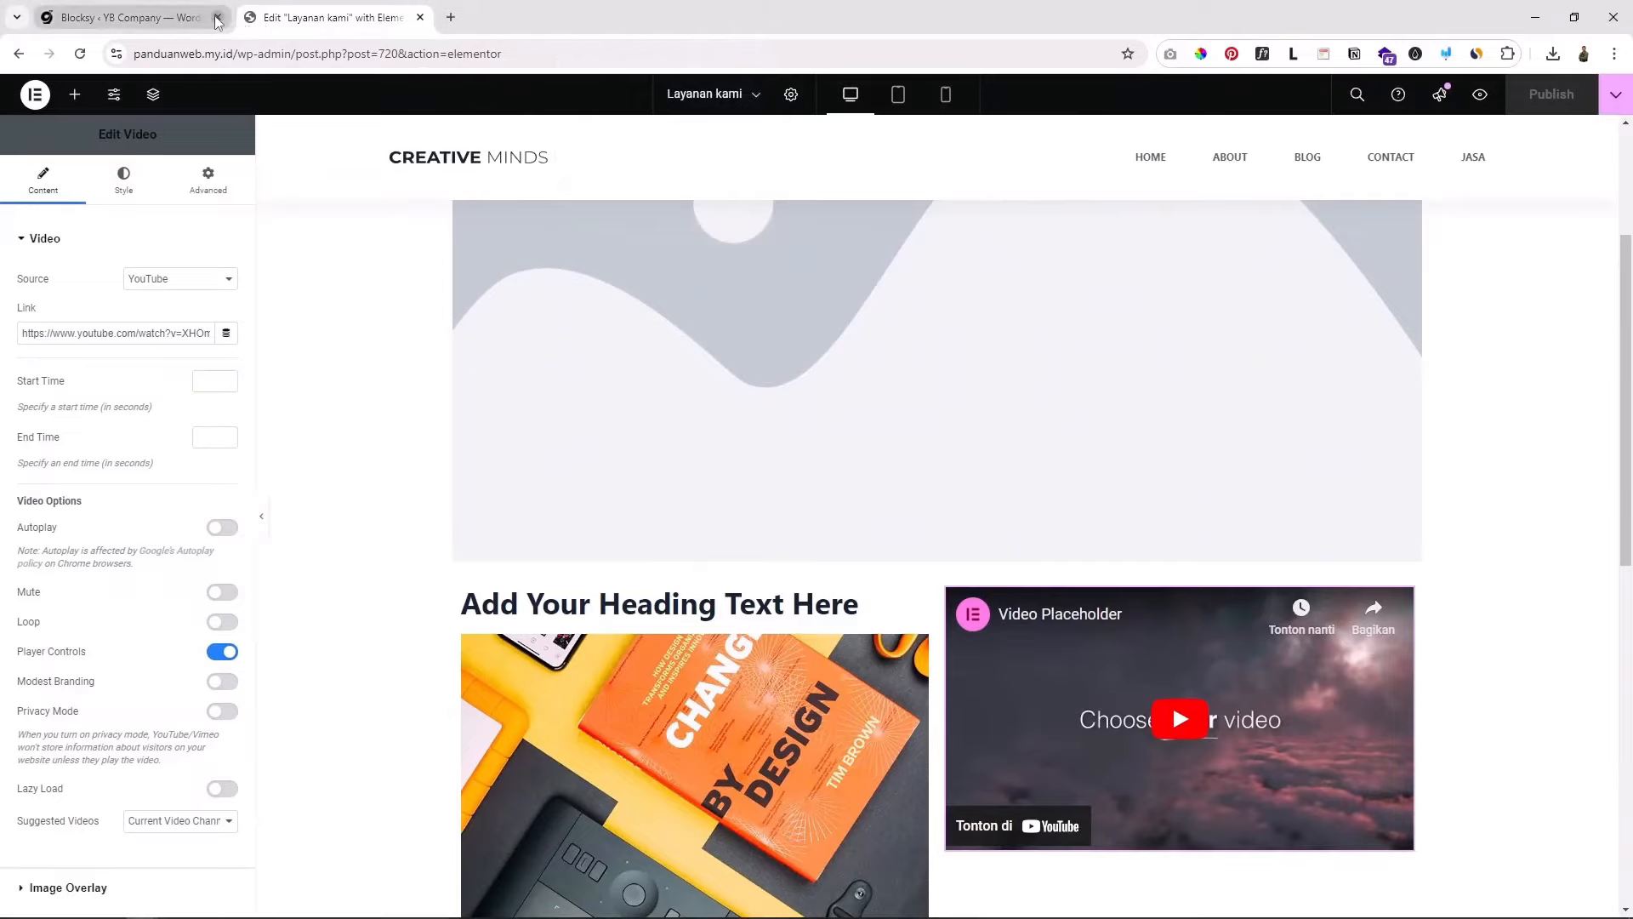
left_click(217, 18)
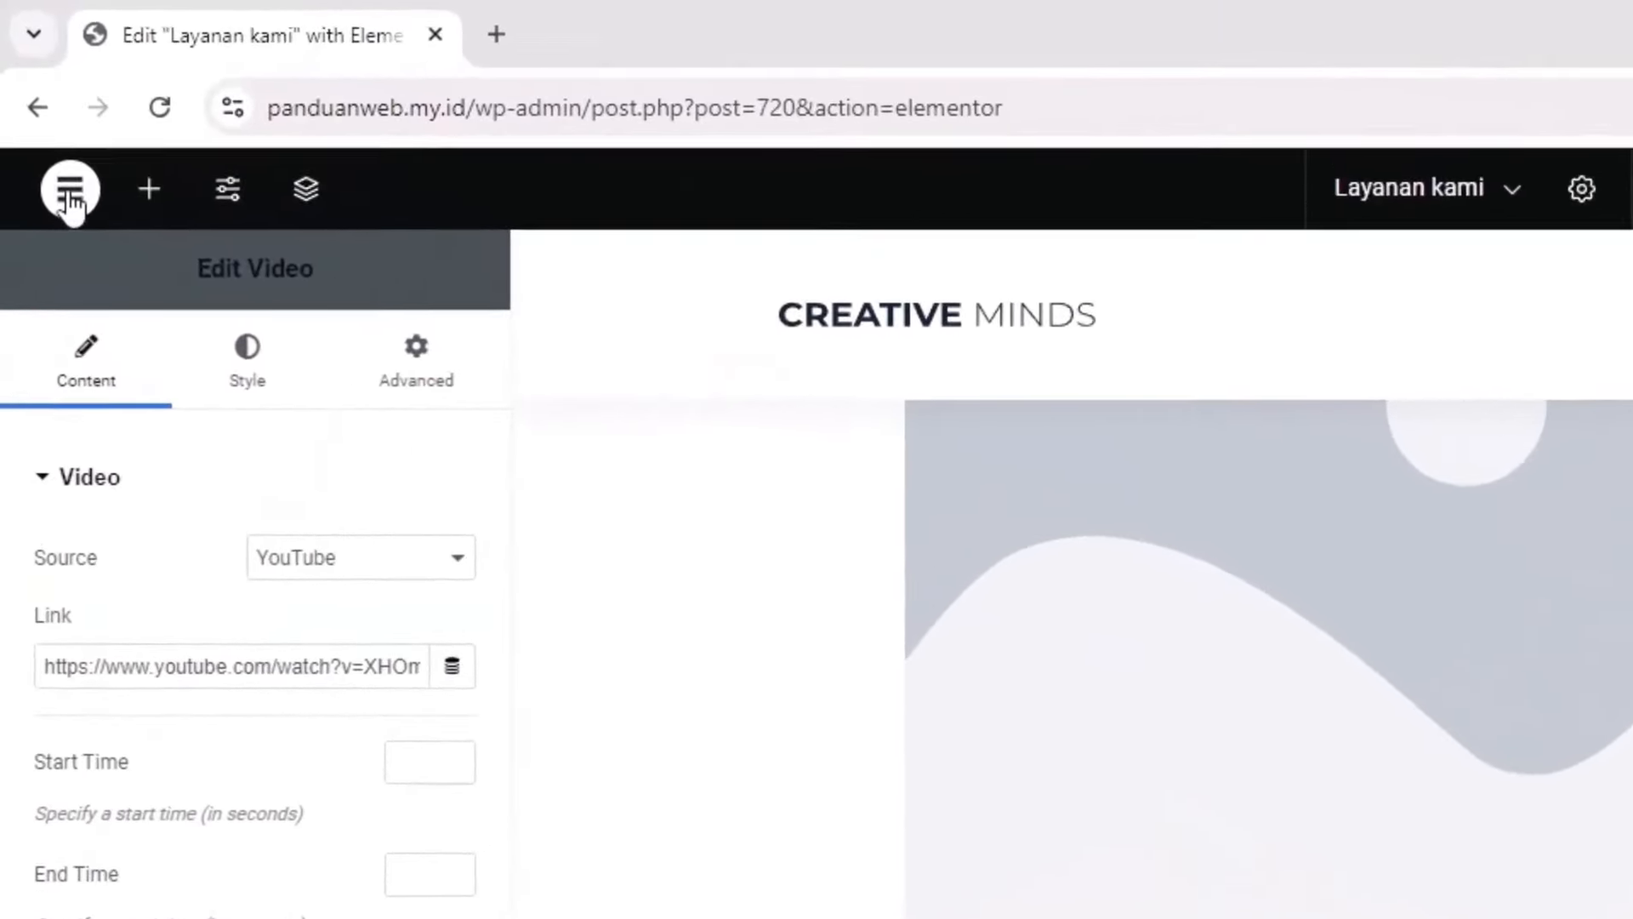
Step: Exit Elementor to WordPress and go to the Pages list
left_click(35, 94)
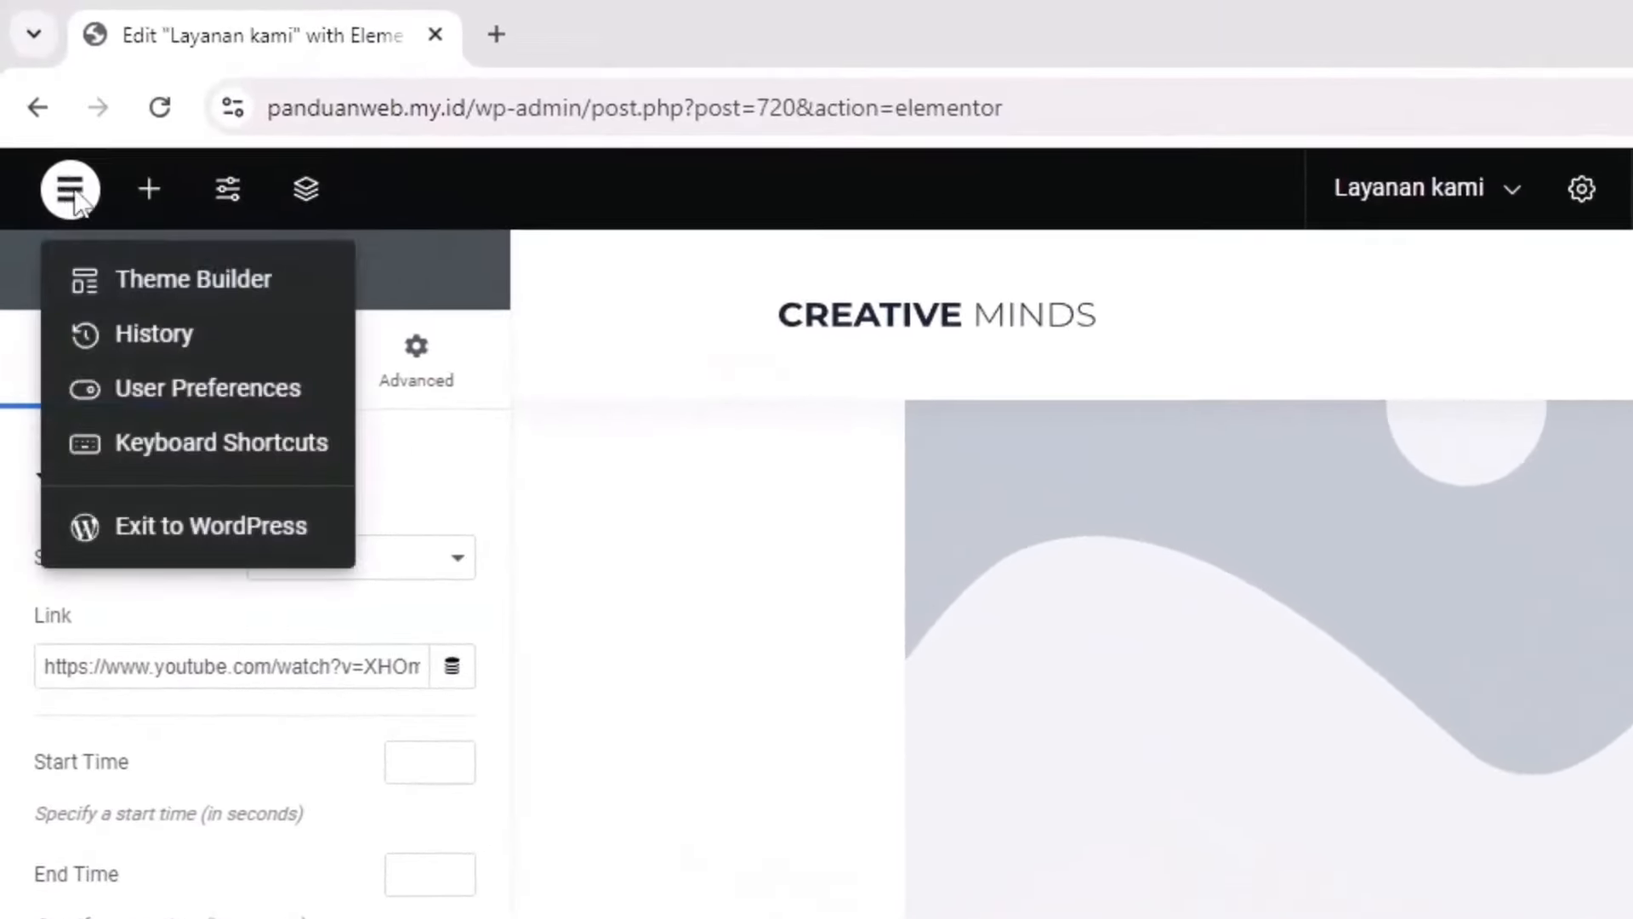
left_click(168, 532)
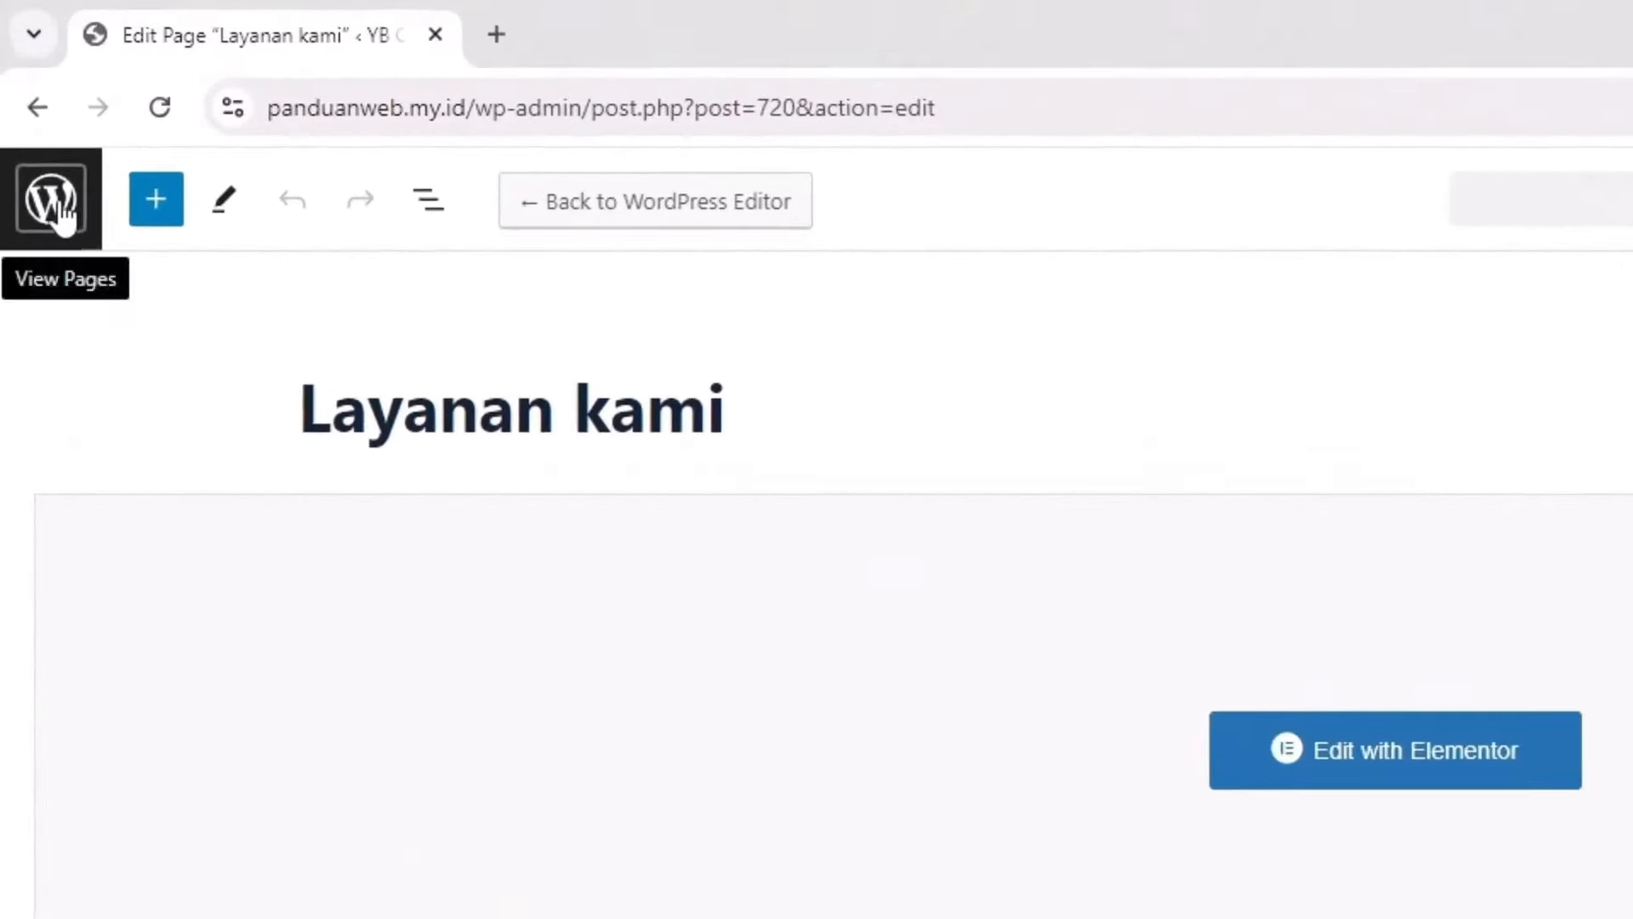
left_click(37, 138)
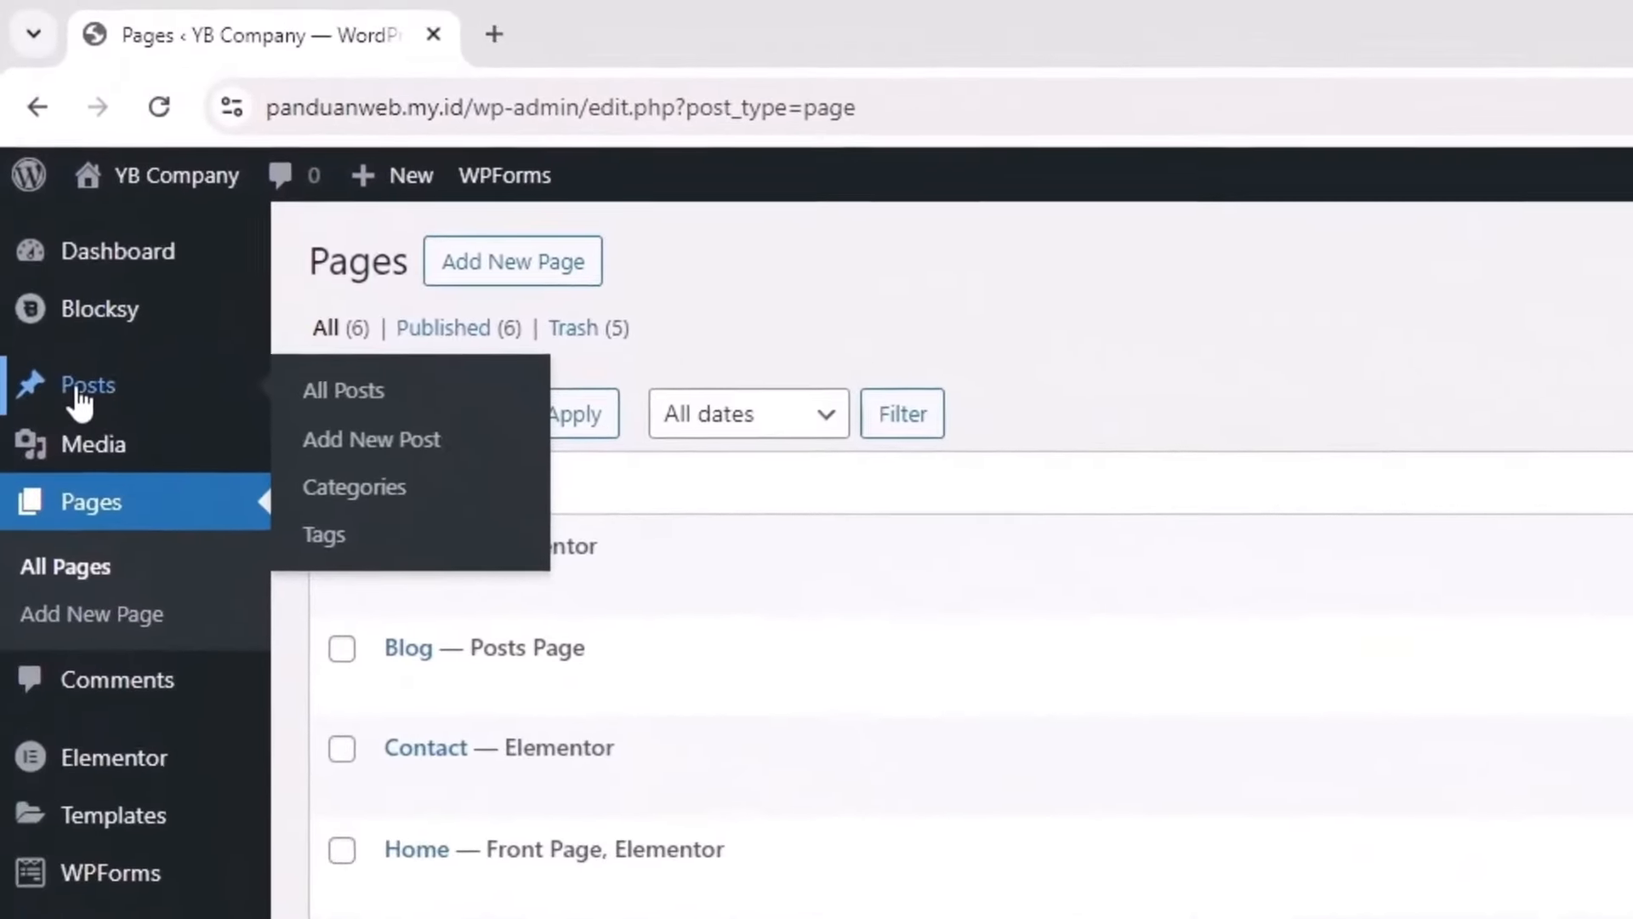
Step: From the Posts list, open the first post's public page in a new tab
left_click(39, 201)
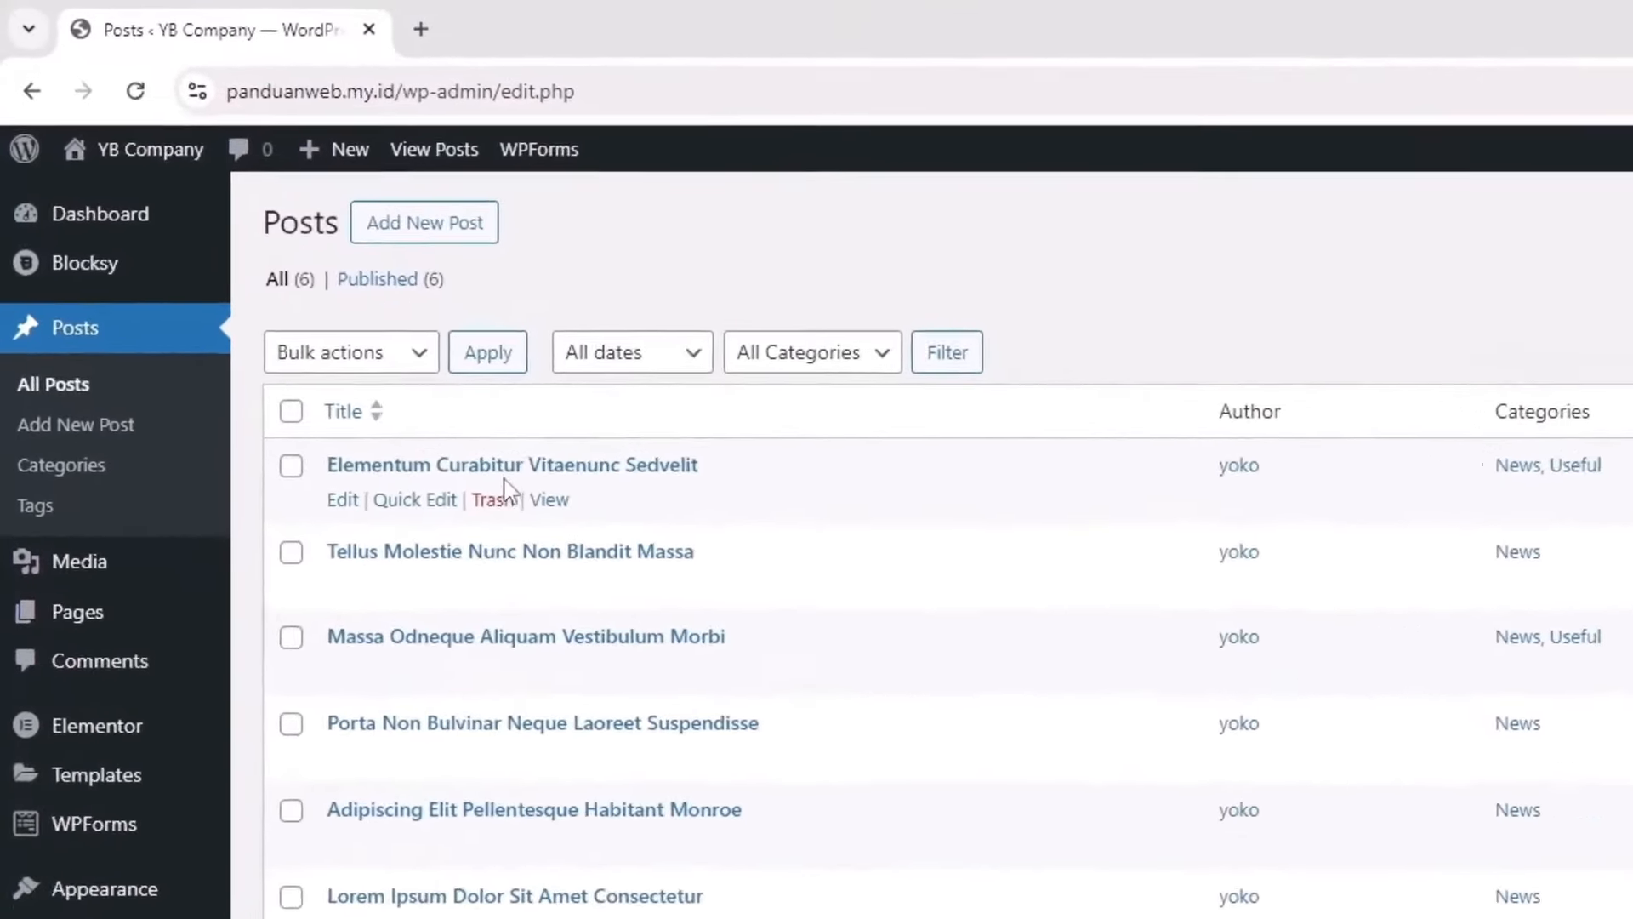
right_click(548, 499)
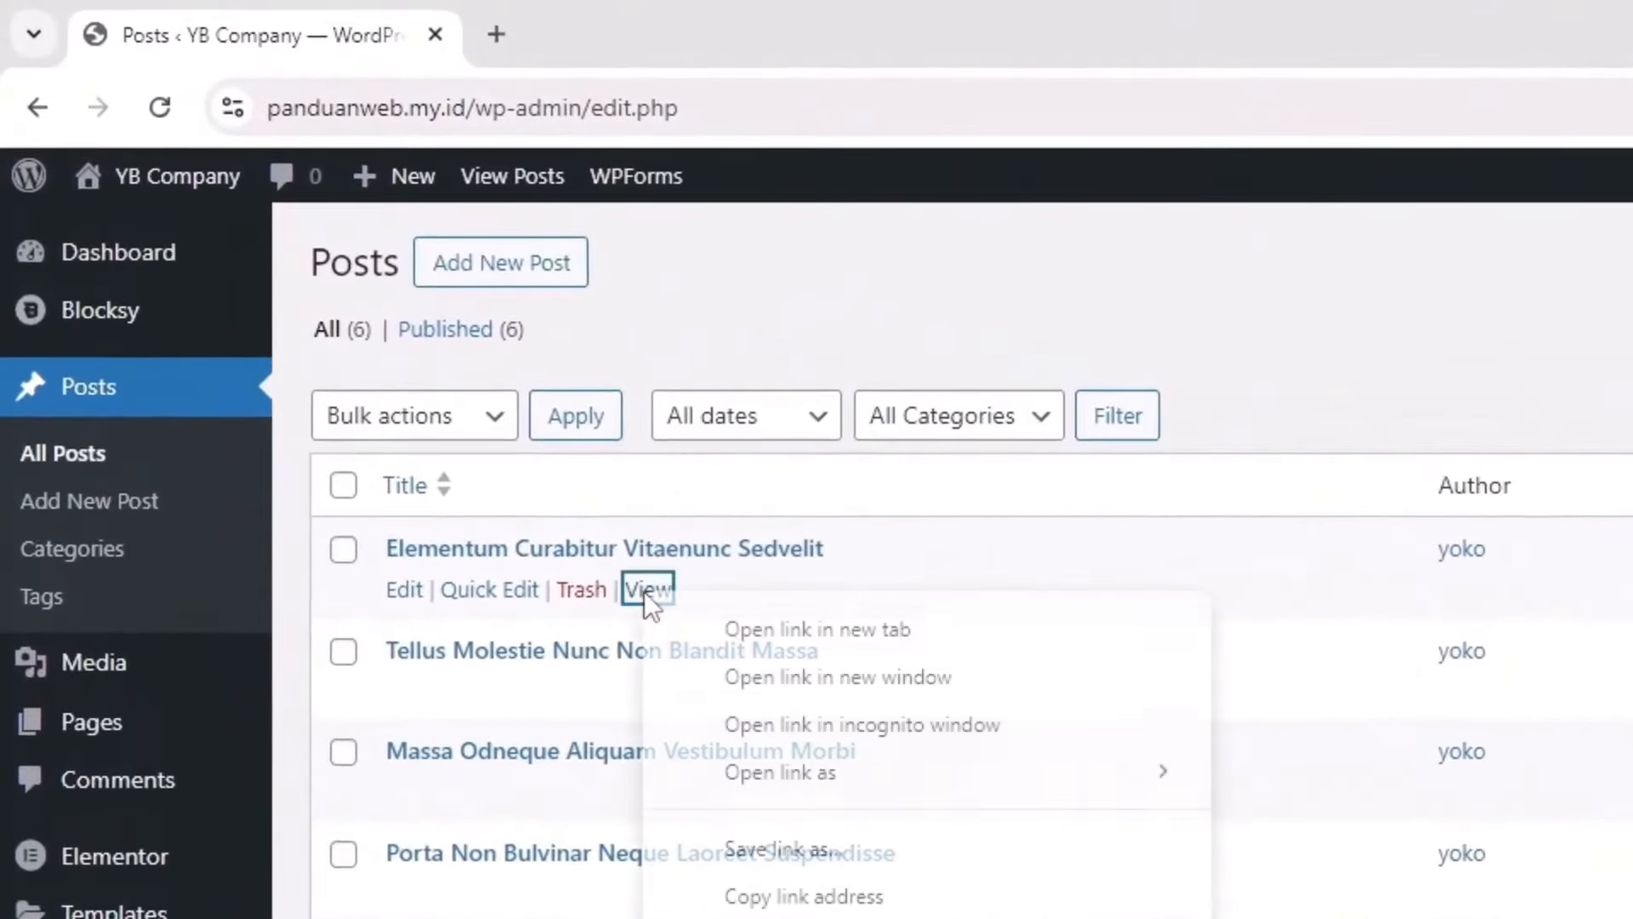
left_click(789, 641)
Step: Review the Elementum Curabitur Vitaenunc Sedvelit post in its tab, then return to the Posts list
left_click(677, 25)
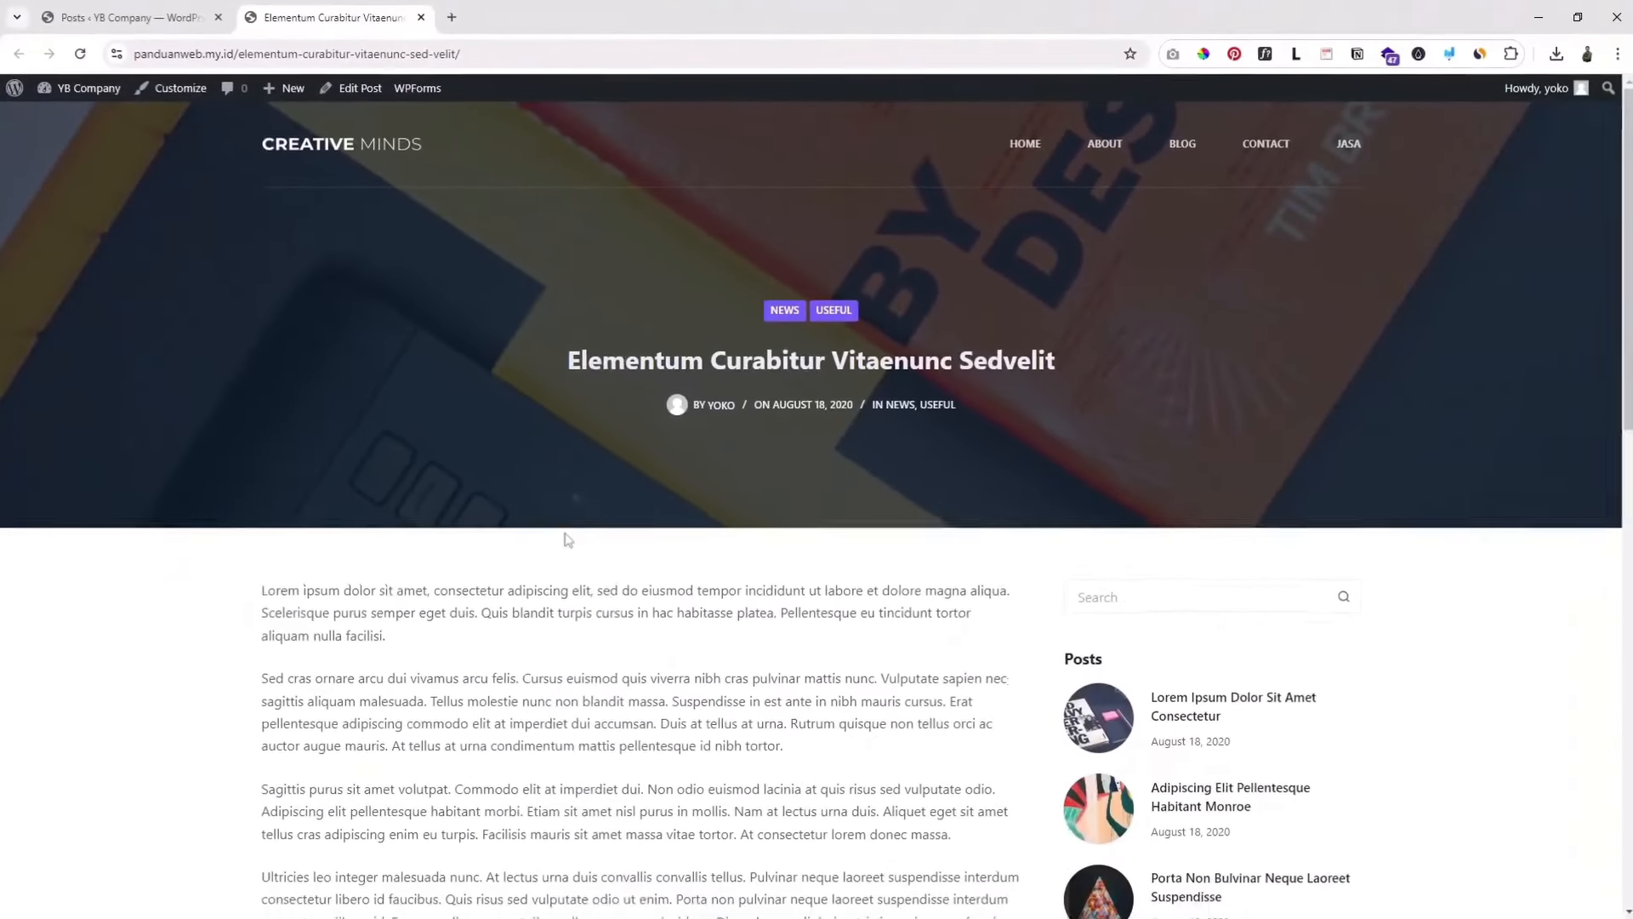
scroll(568, 540, "down", 15)
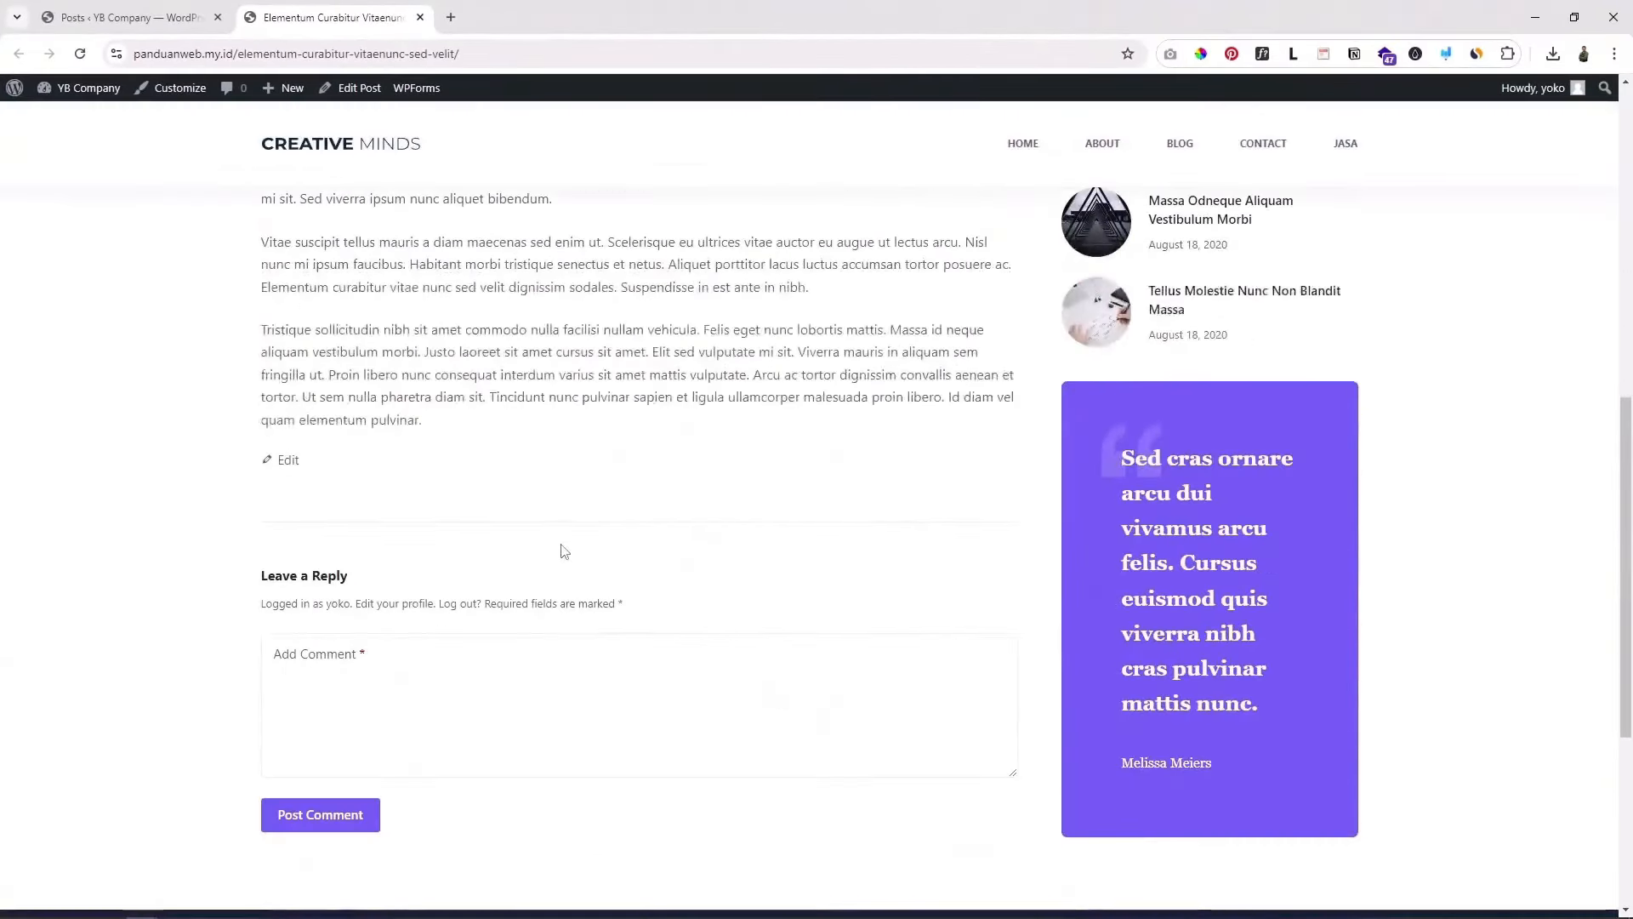
scroll(557, 527, "down", 2)
scroll(548, 509, "up", 7)
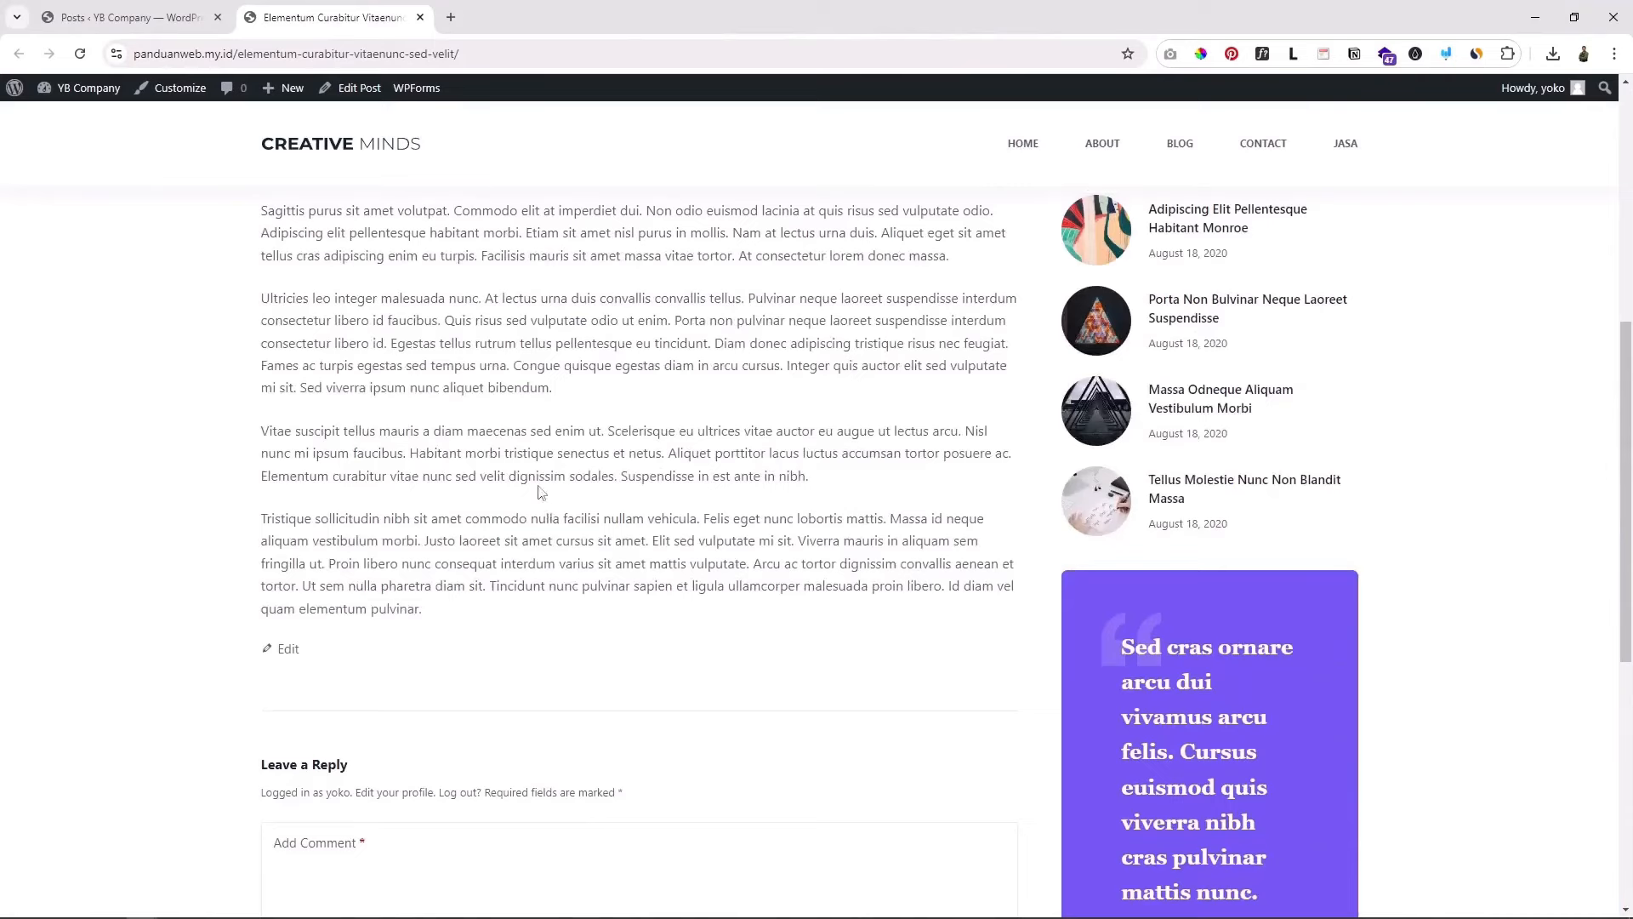
scroll(538, 489, "up", 6)
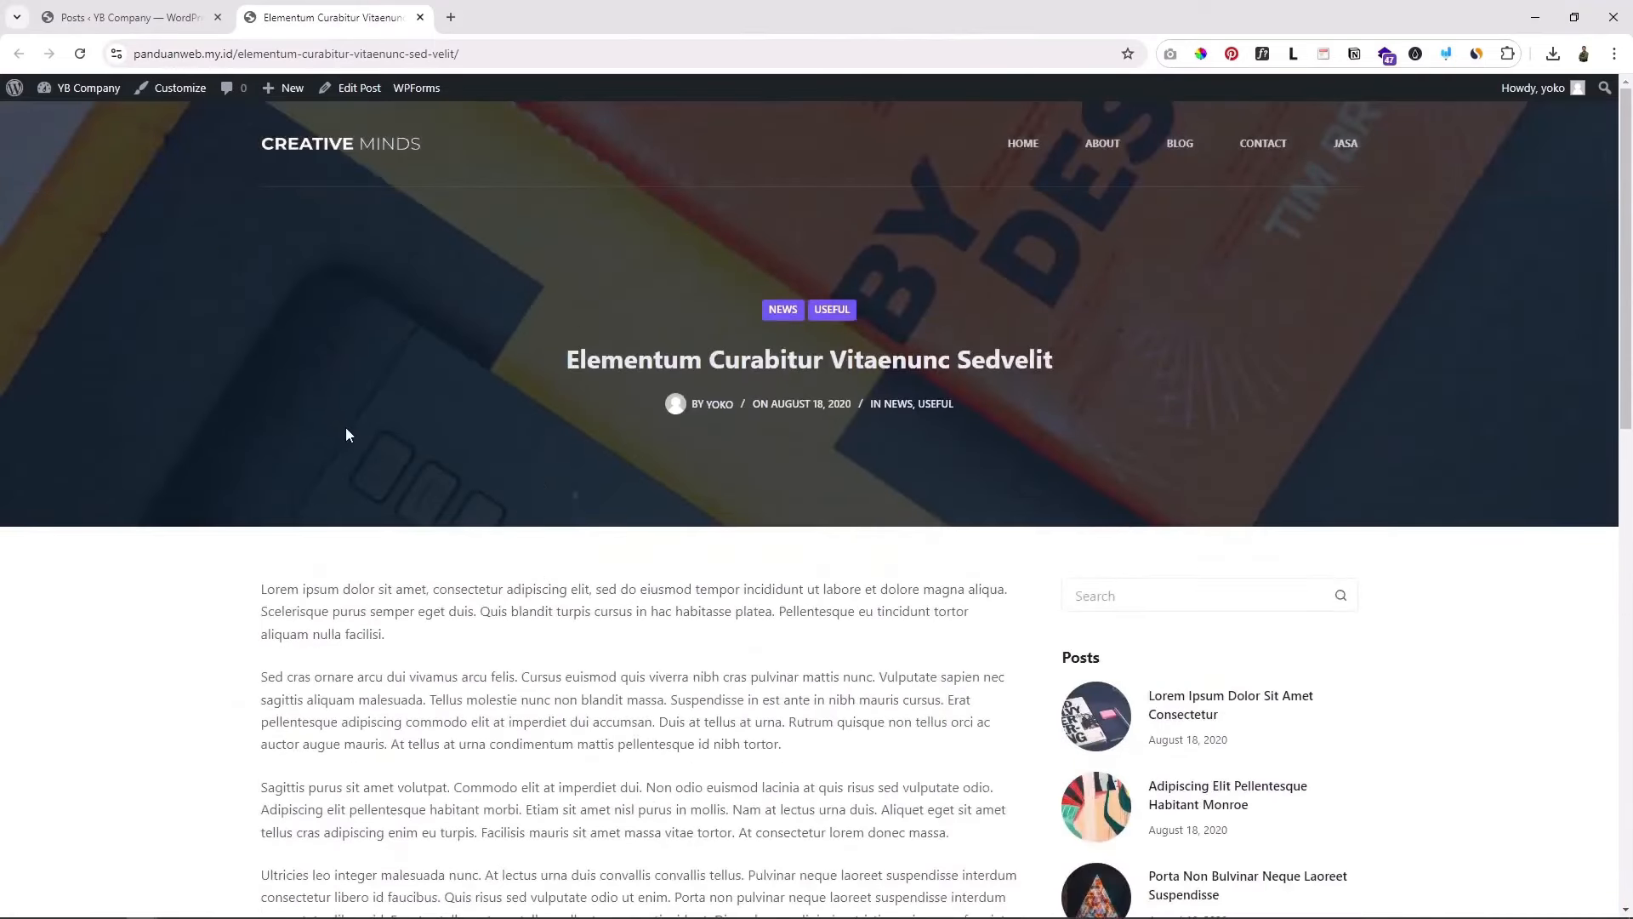
left_click(128, 17)
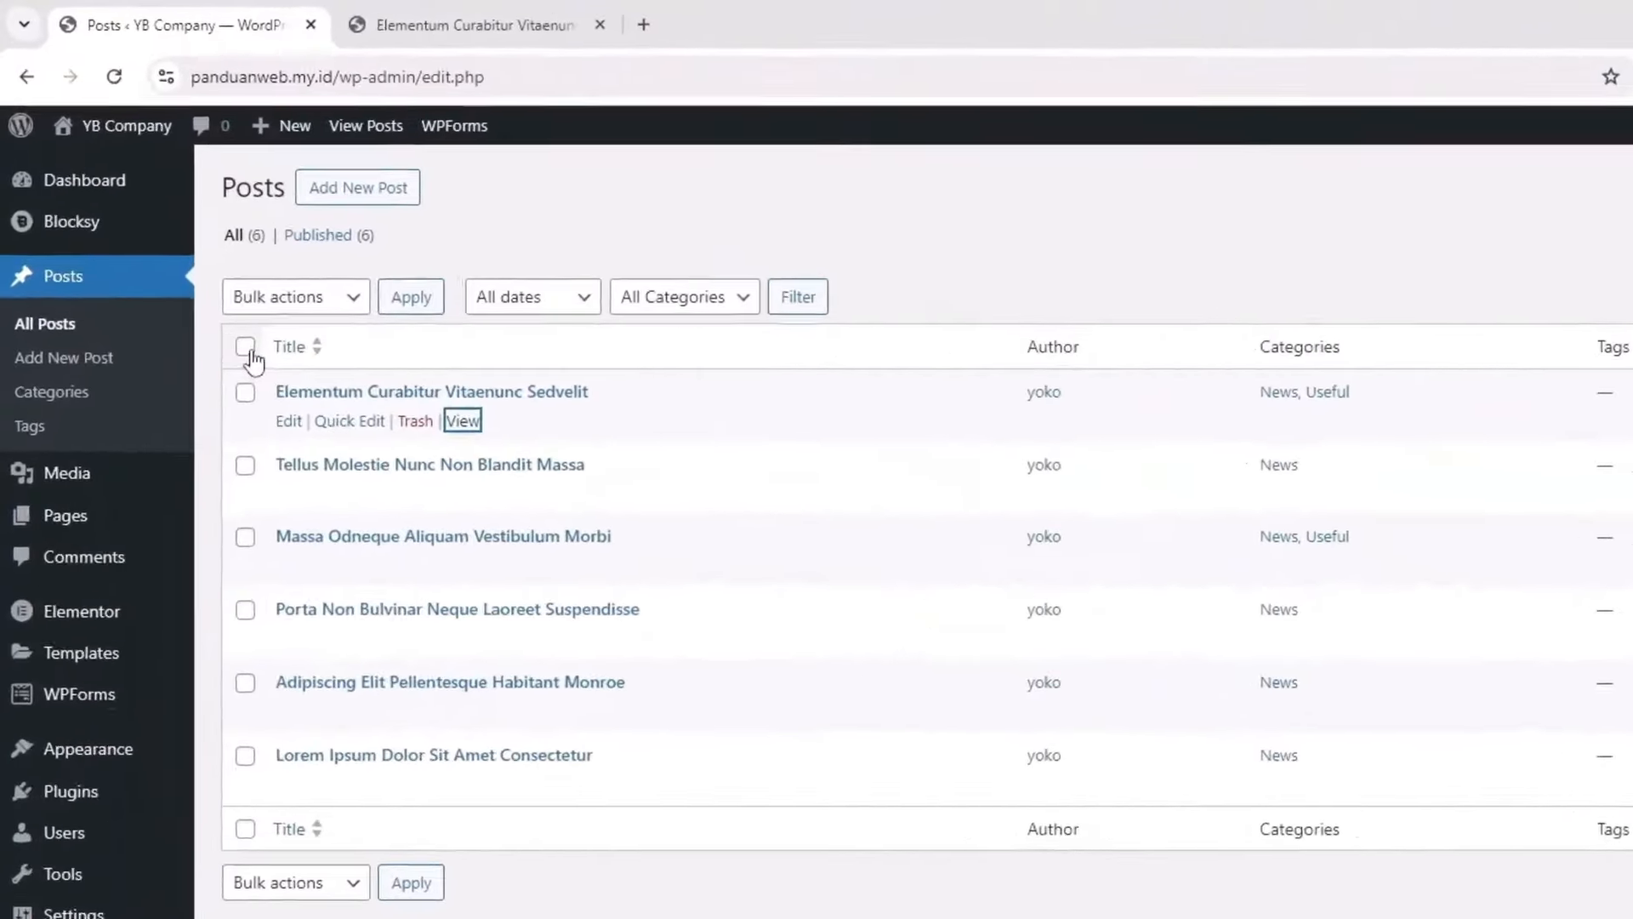
Step: Select all posts with the Move to Trash bulk action, then open the site's Blog page in the post tab
left_click(245, 346)
left_click(296, 296)
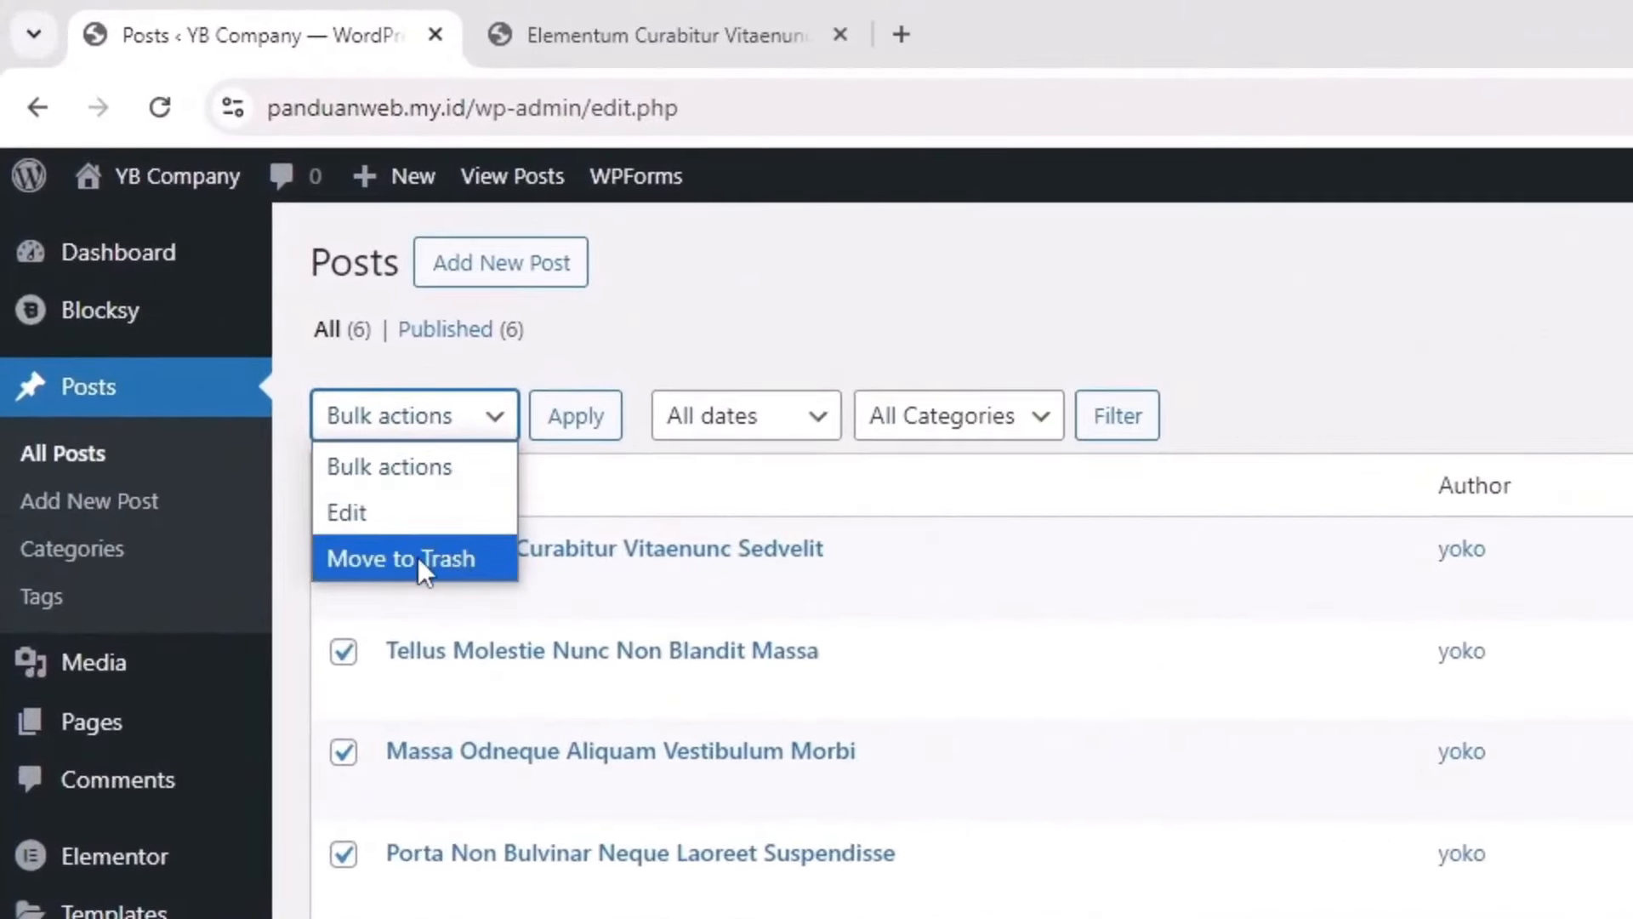
left_click(417, 558)
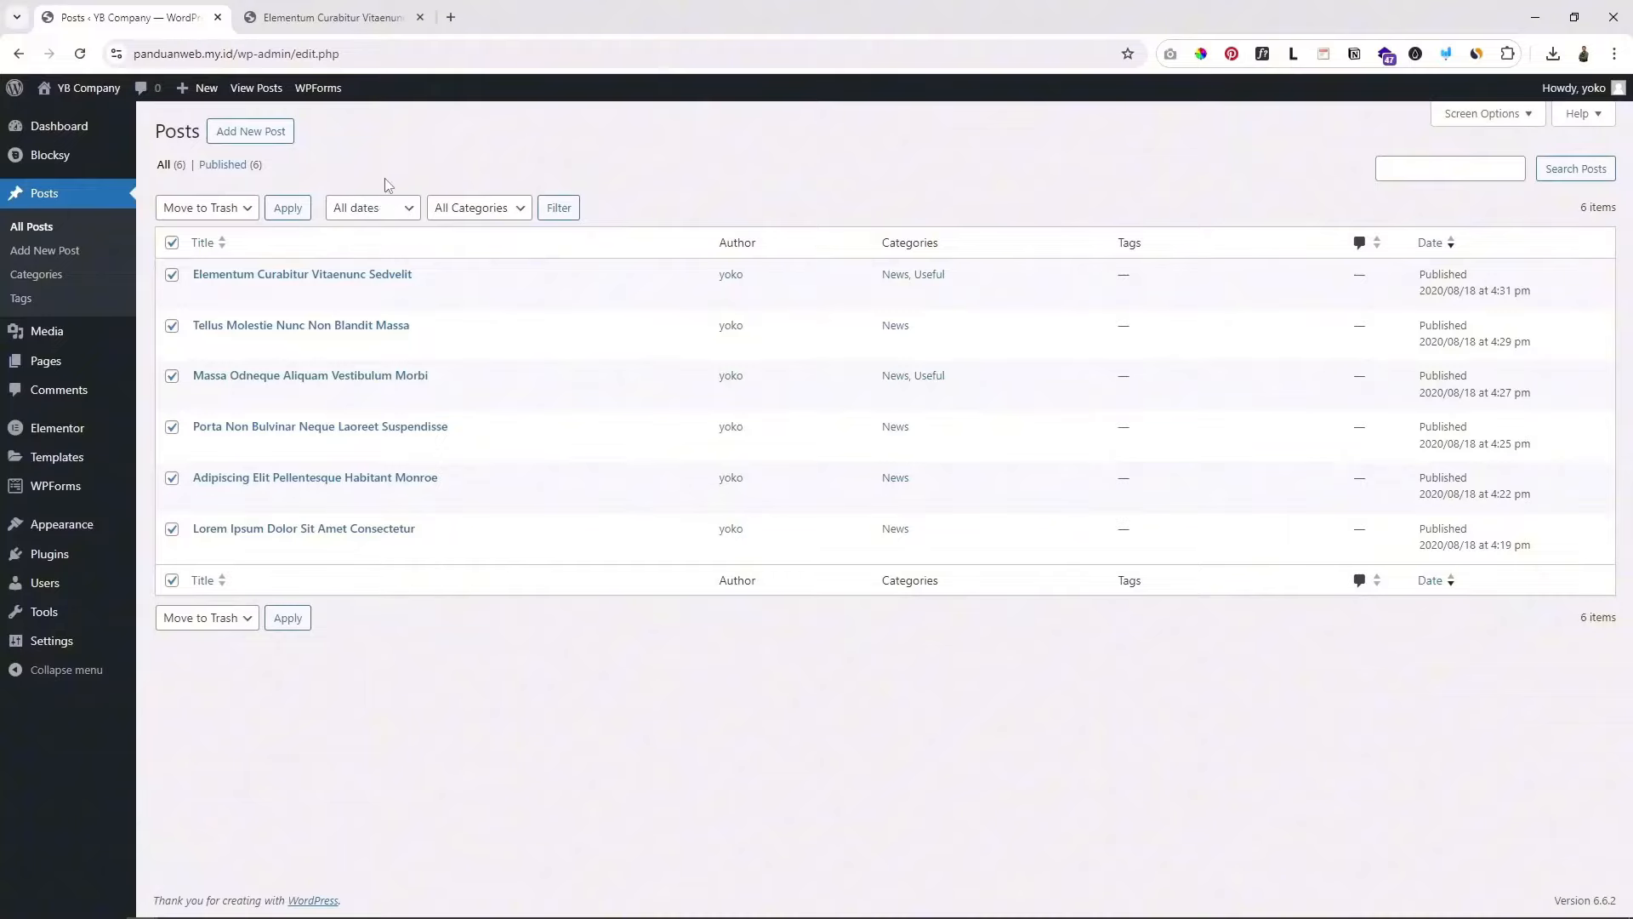
left_click(332, 17)
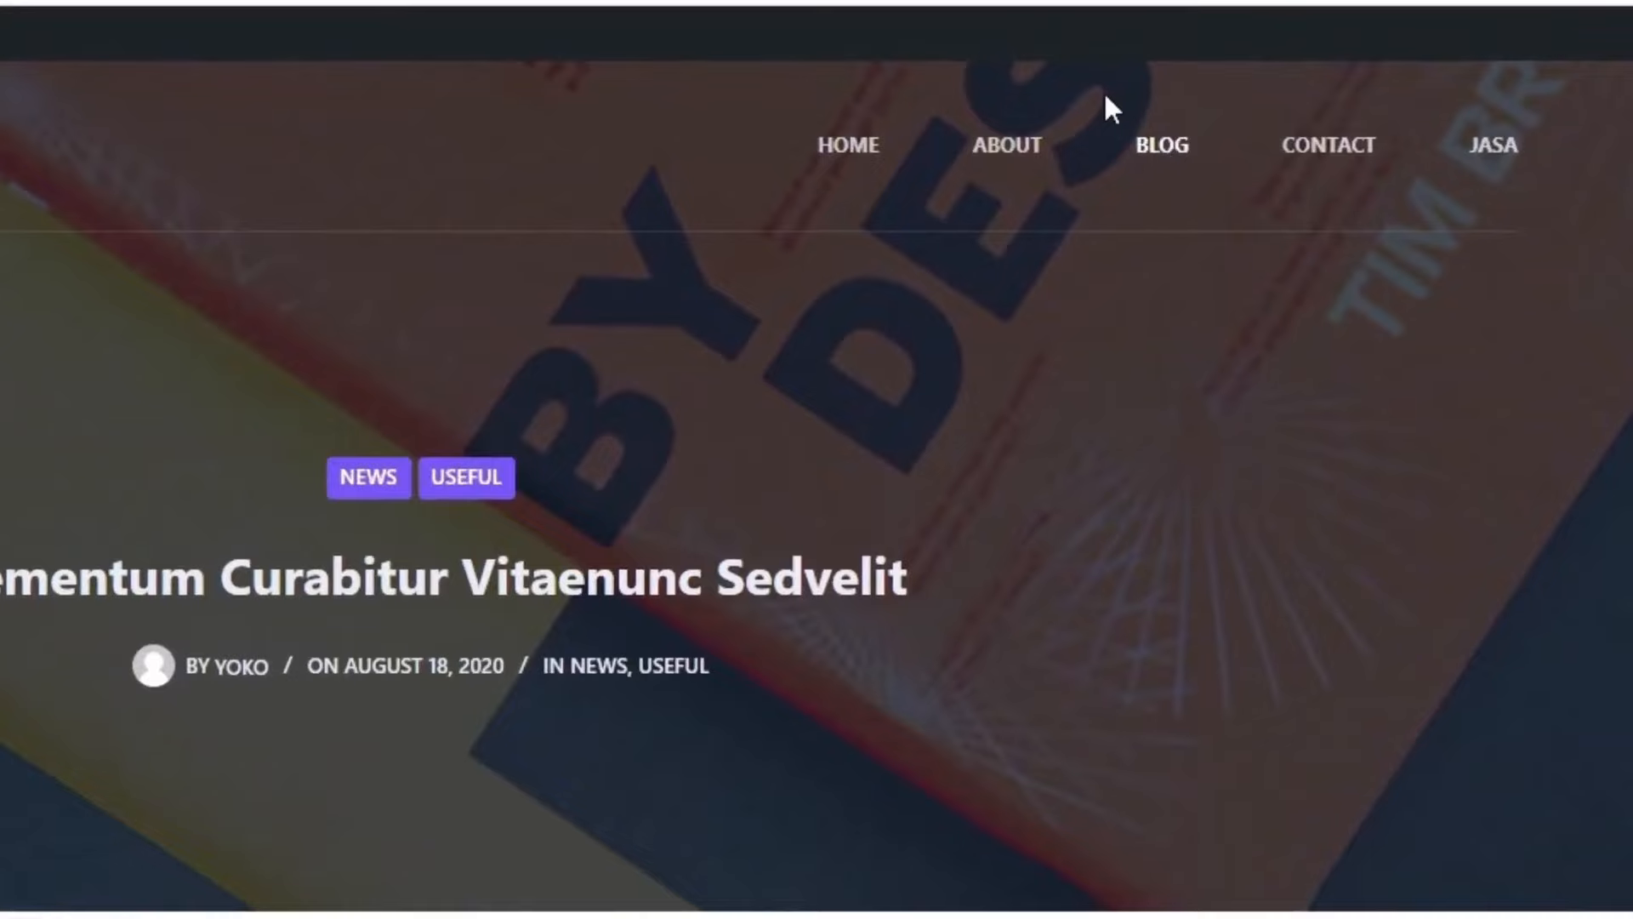
left_click(1162, 145)
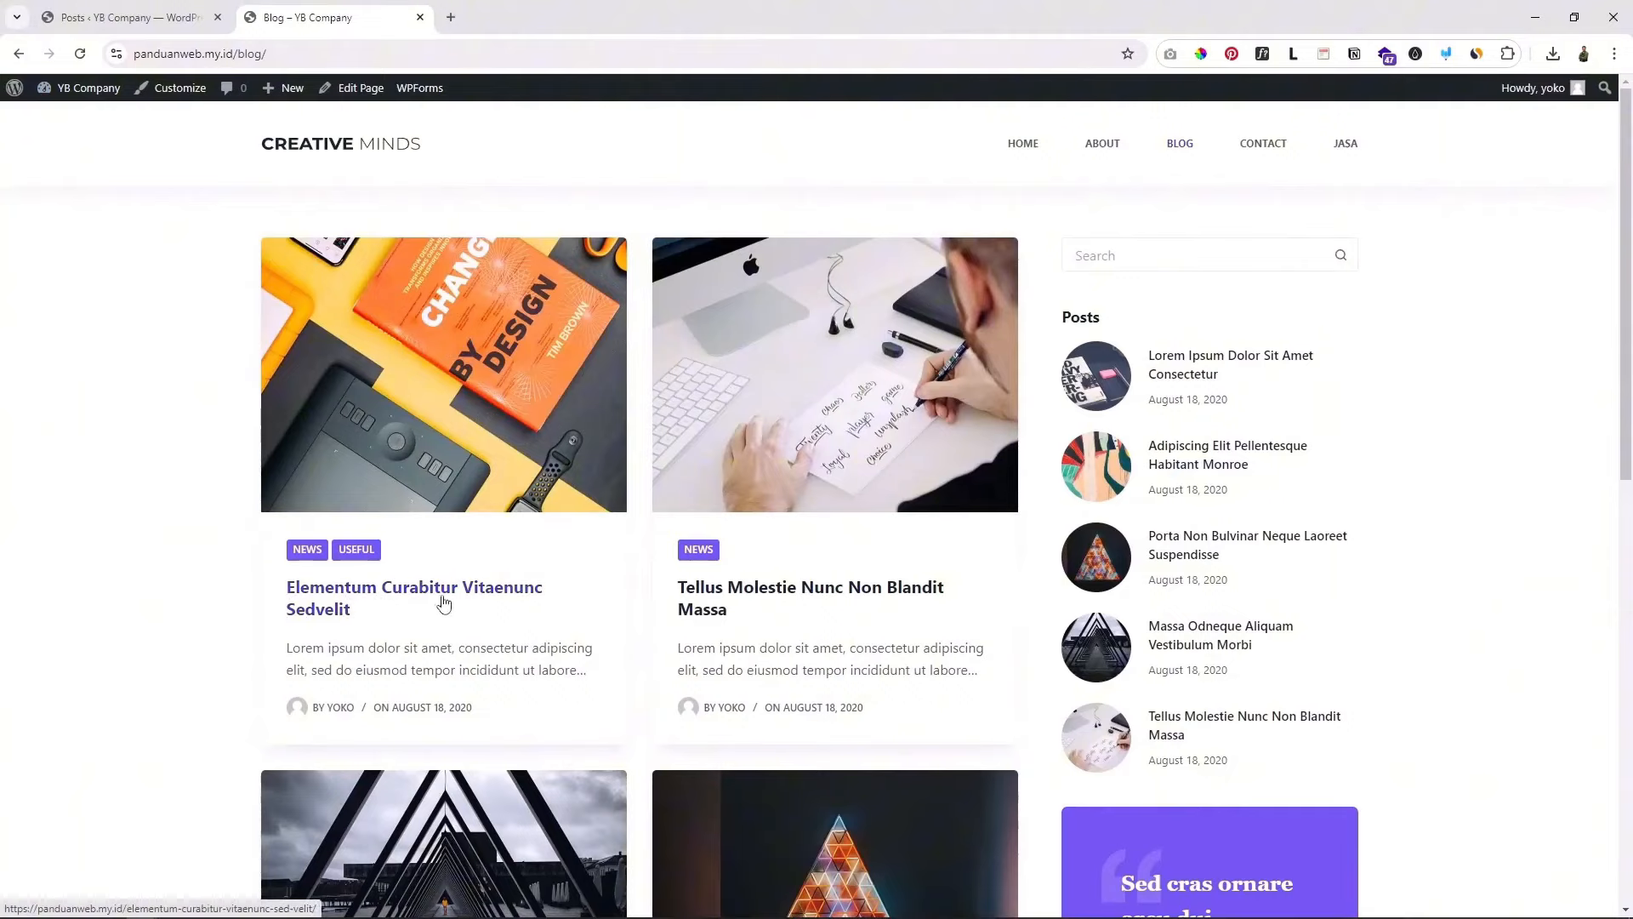
Step: Back in the Posts admin tab, start a new post with Add New Post
left_click(128, 17)
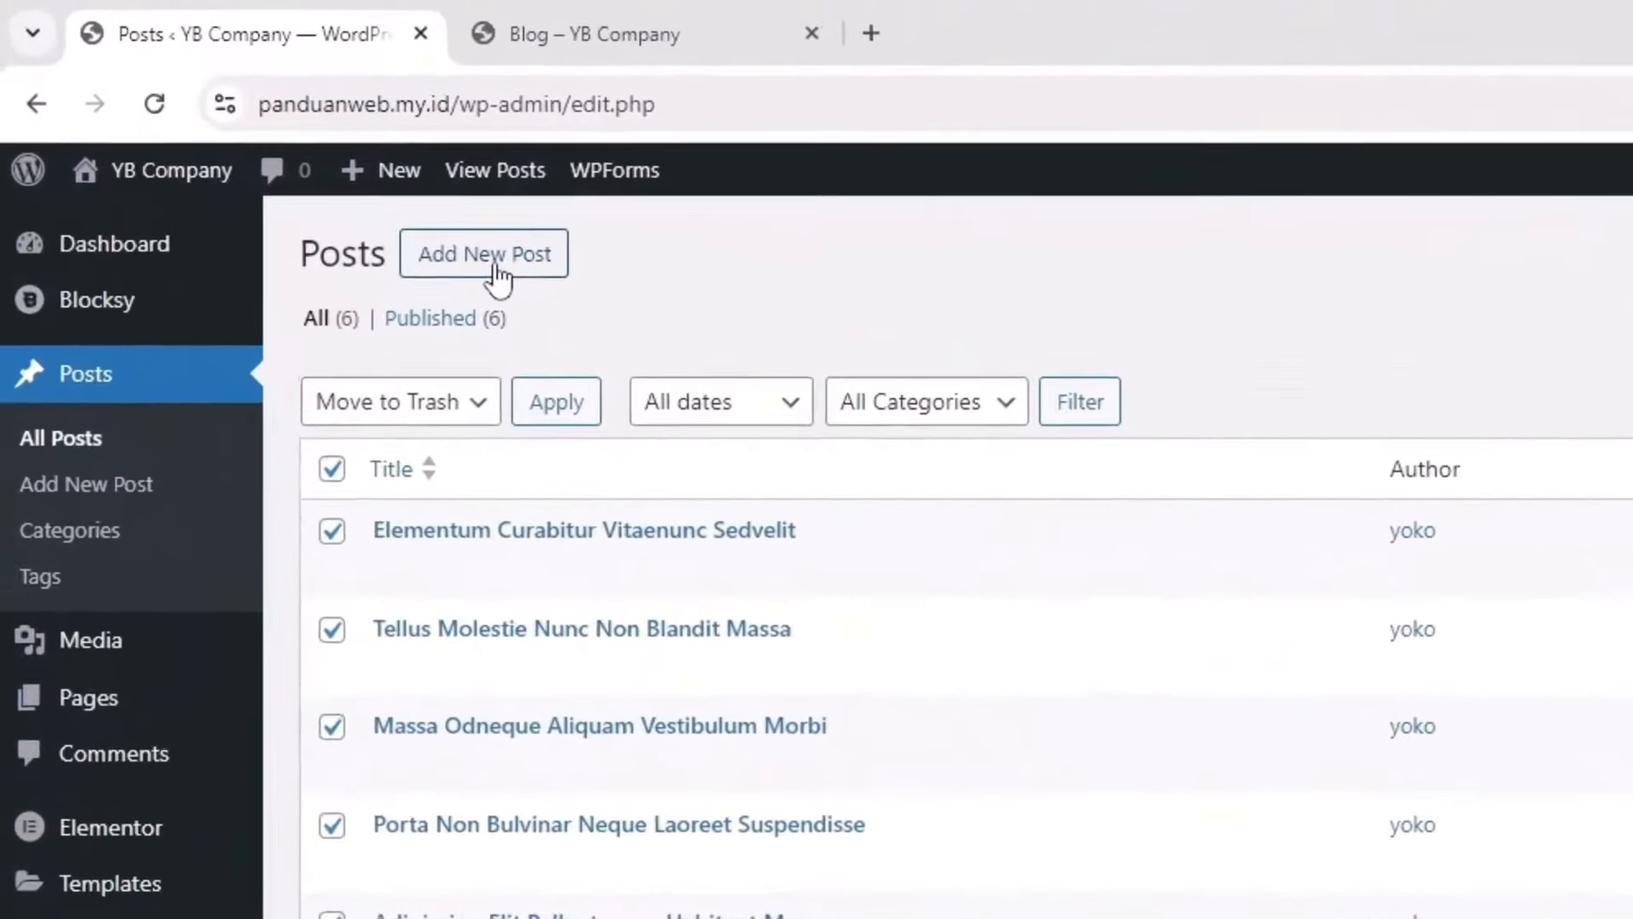
left_click(496, 266)
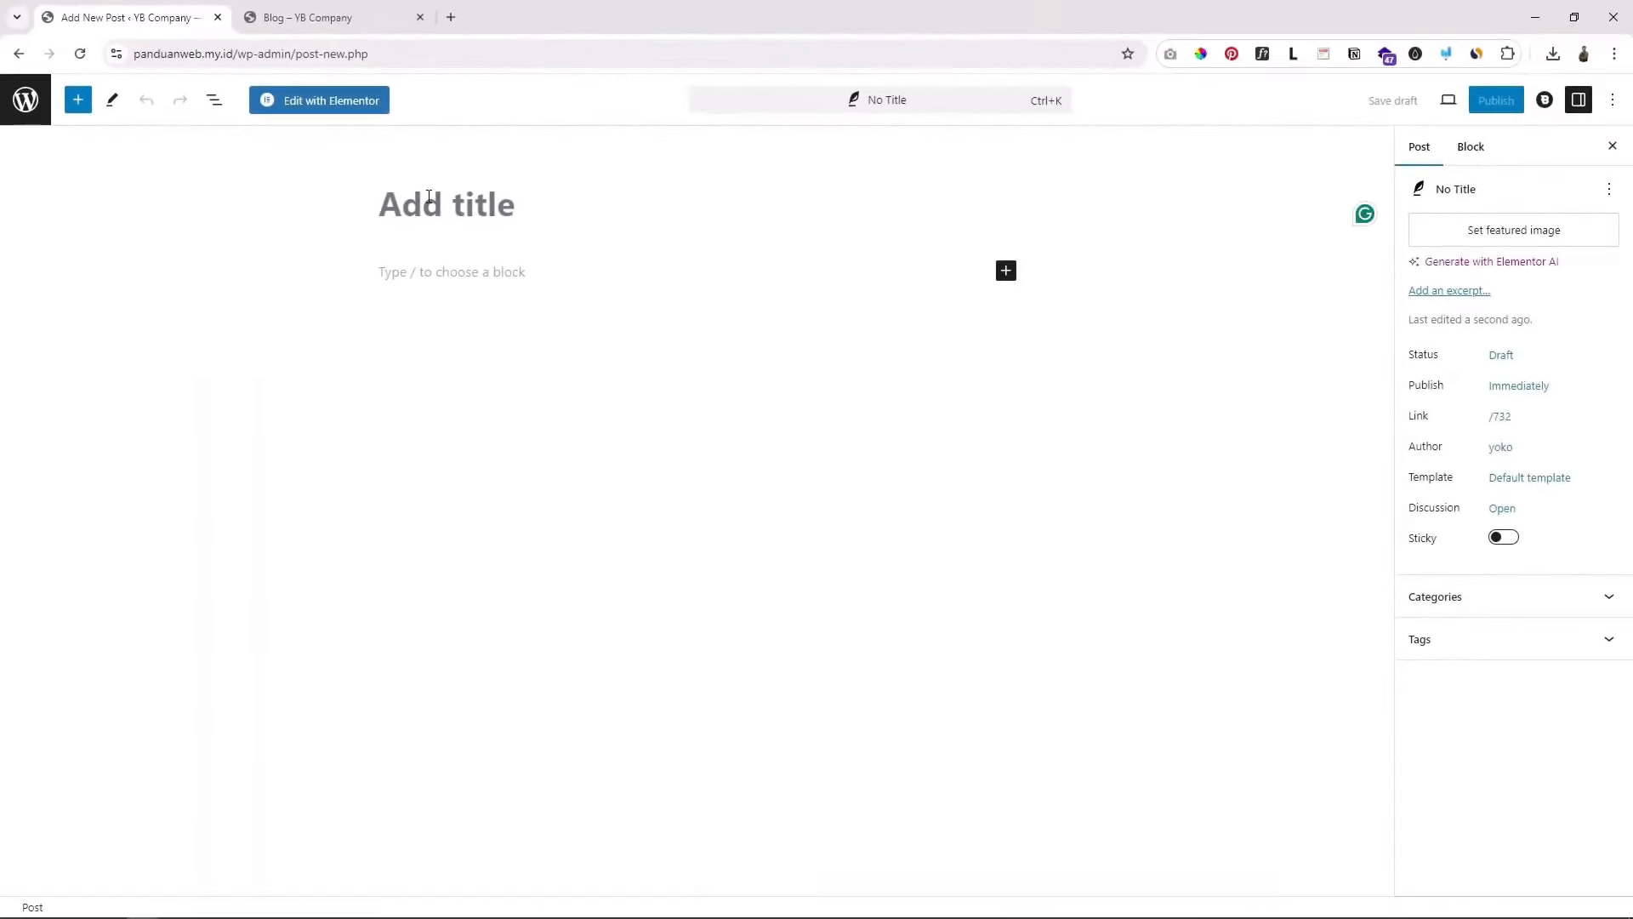
Step: Title the post 'Postingan pertama' and paste three Lorem ipsum paragraphs
type("Postingan pertama")
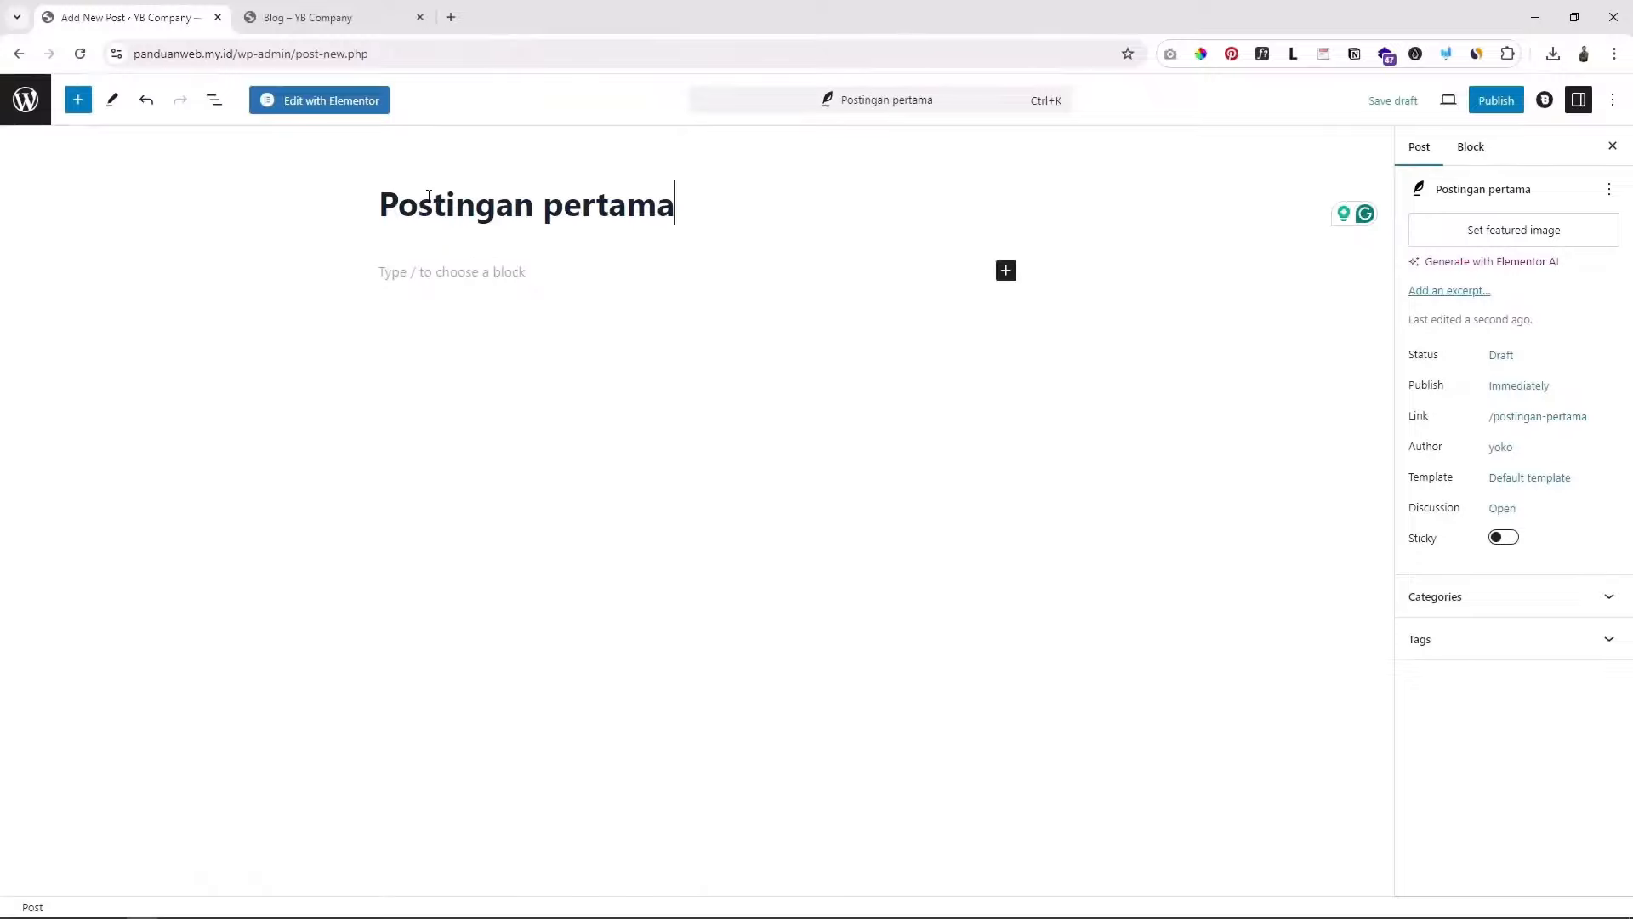
key("Return")
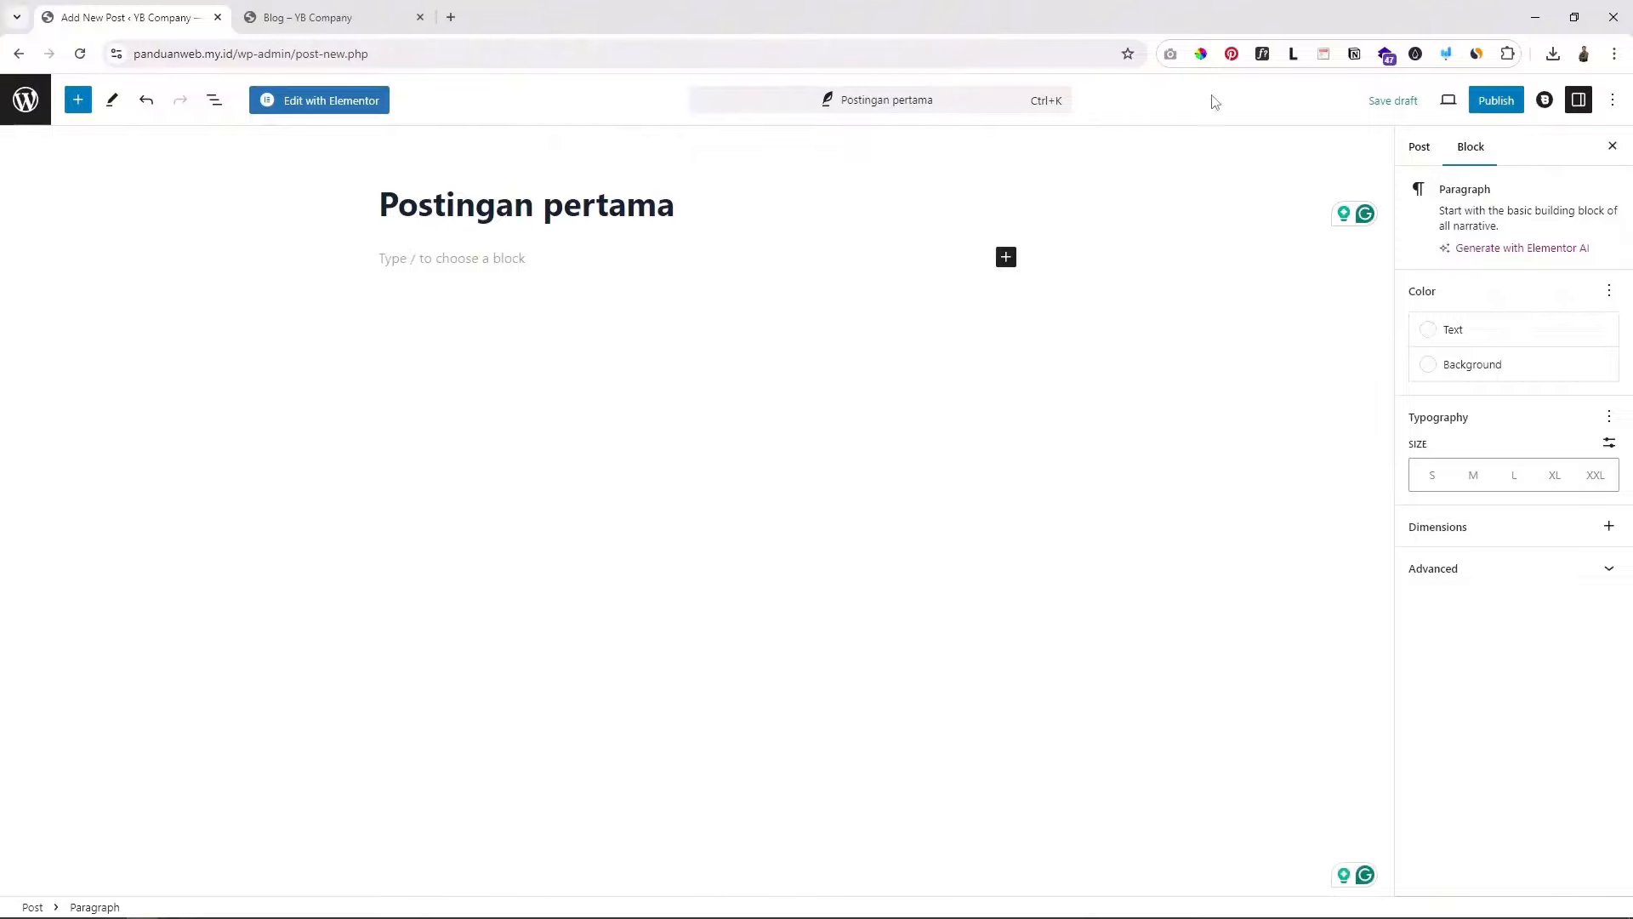
type("Lorem ipsum dolor sit amet consectetur adipiscing elit, aptent augue mattis laoreet ultrices sociosqu tempor, senectus rhoncus sagittis cras rutrum pretium. Commodo inceptos natoque est potenti consequat fermentum ultrices quisque placerat, tempus accumsan vivamus fames mus mi taciti felis rhoncus, eu cras suspendisse parturient pellentesque hendrerit semper conubia. Aliquam aptent condimentum varius montes nulla blandit rhoncus elementum, risus lectus ante egestas hac laoreet tellus nam nibh, porta leo massa dignissim hendrerit velit neque.")
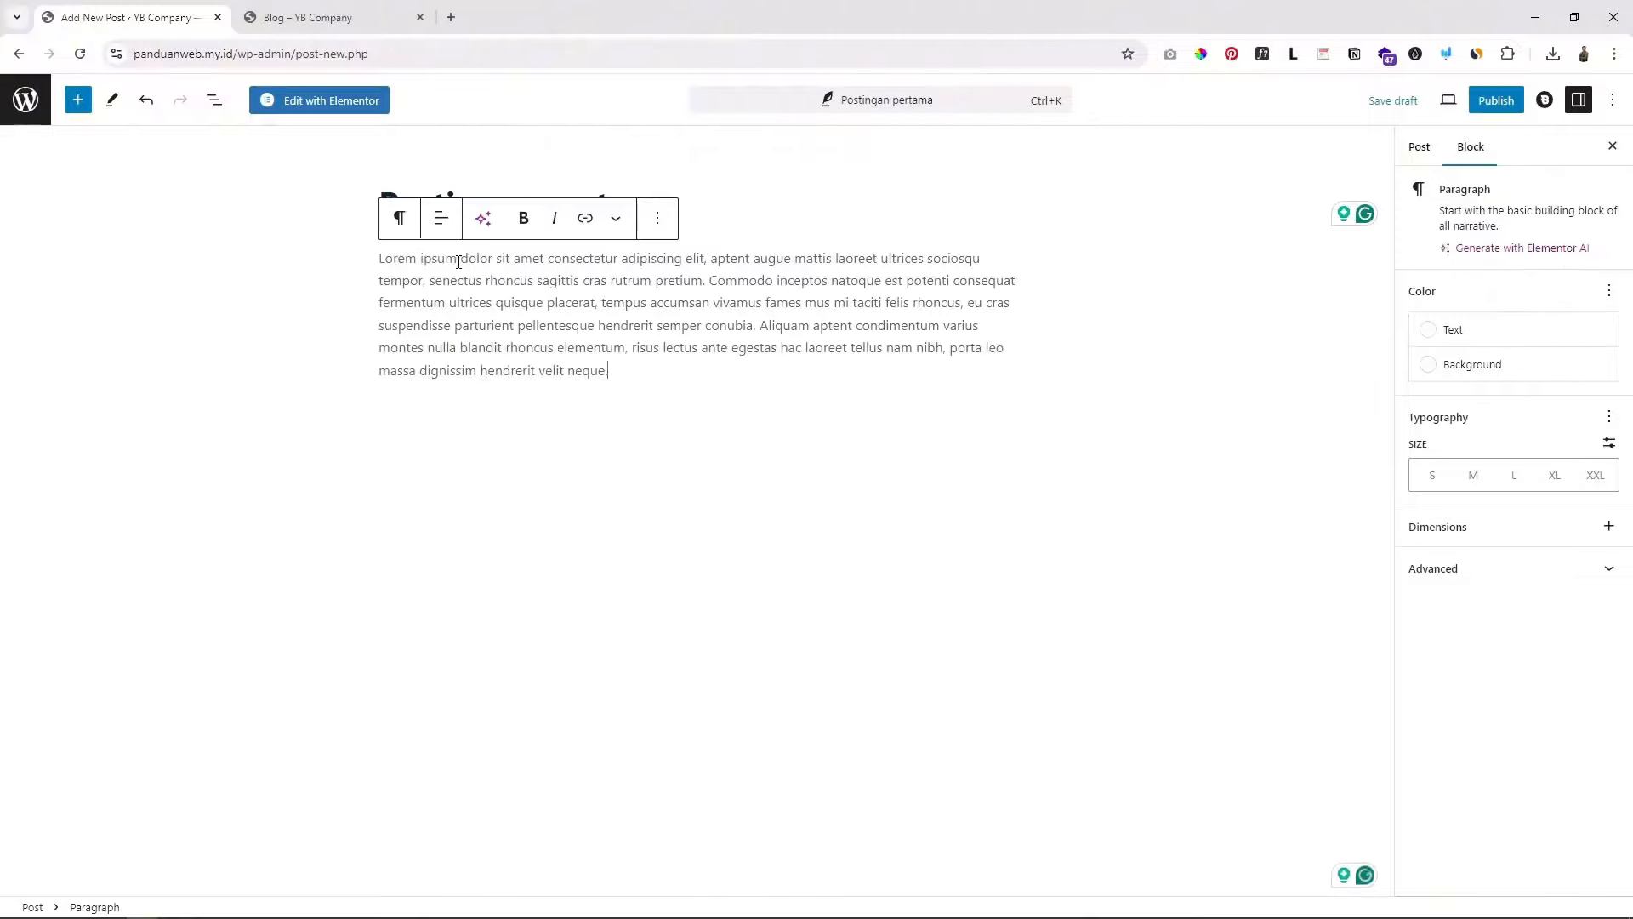
key("Return")
type("Lorem ipsum dolor sit amet consectetur adipiscing elit, aptent augue mattis laoreet ultrices sociosqu tempor, senectus rhoncus sagittis cras rutrum pretium. Commodo inceptos natoque est potenti consequat fermentum ultrices quisque placerat, tempus accumsan vivamus fames mus mi taciti felis rhoncus, eu cras suspendisse parturient pellentesque hendrerit semper conubia. Aliquam aptent condimentum varius montes nulla blandit rhoncus elementum, risus lectus ante egestas hac laoreet tellus nam nibh, porta leo massa dignissim hendrerit velit neque.")
key("Return")
type("Lorem ipsum dolor sit amet consectetur adipiscing elit, aptent augue mattis laoreet ultrices sociosqu tempor, senectus rhoncus sagittis cras rutrum pretium. Commodo inceptos natoque est potenti consequat fermentum ultrices quisque placerat, tempus accumsan vivamus fames mus mi taciti felis rhoncus, eu cras suspendisse parturient pellentesque hendrerit semper conubia. Aliquam aptent condimentum varius montes nulla blandit rhoncus elementum, risus lectus ante egestas hac laoreet tellus nam nibh, porta leo massa dignissim hendrerit velit neque.")
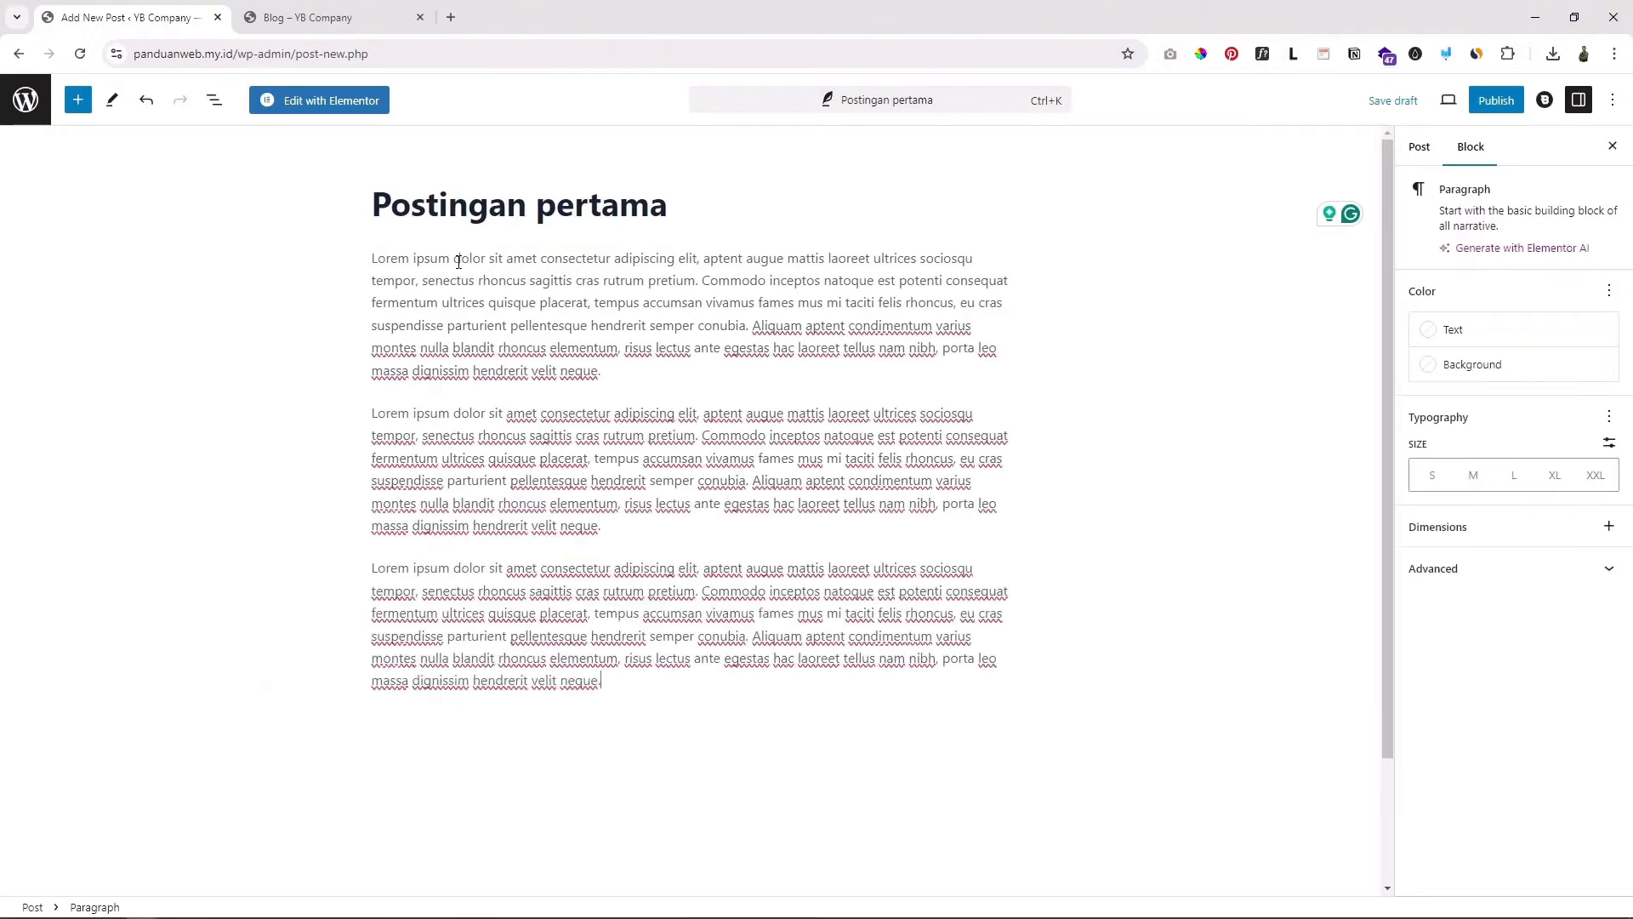
key("Return")
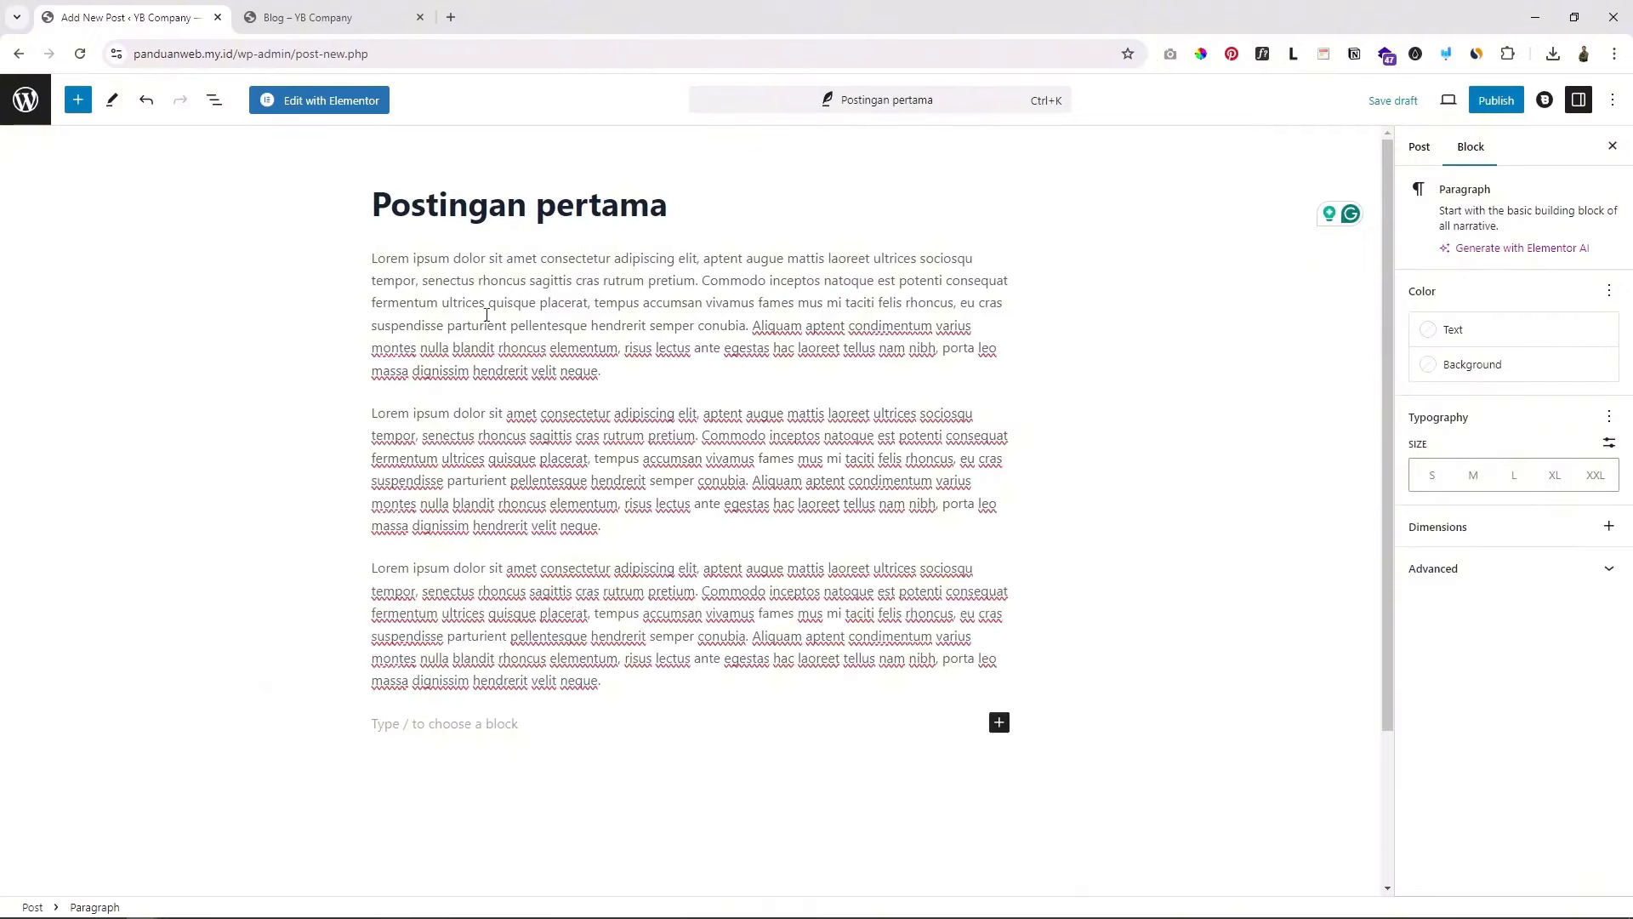
Step: Add an empty block after the first paragraph and start the slash inserter
left_click(632, 374)
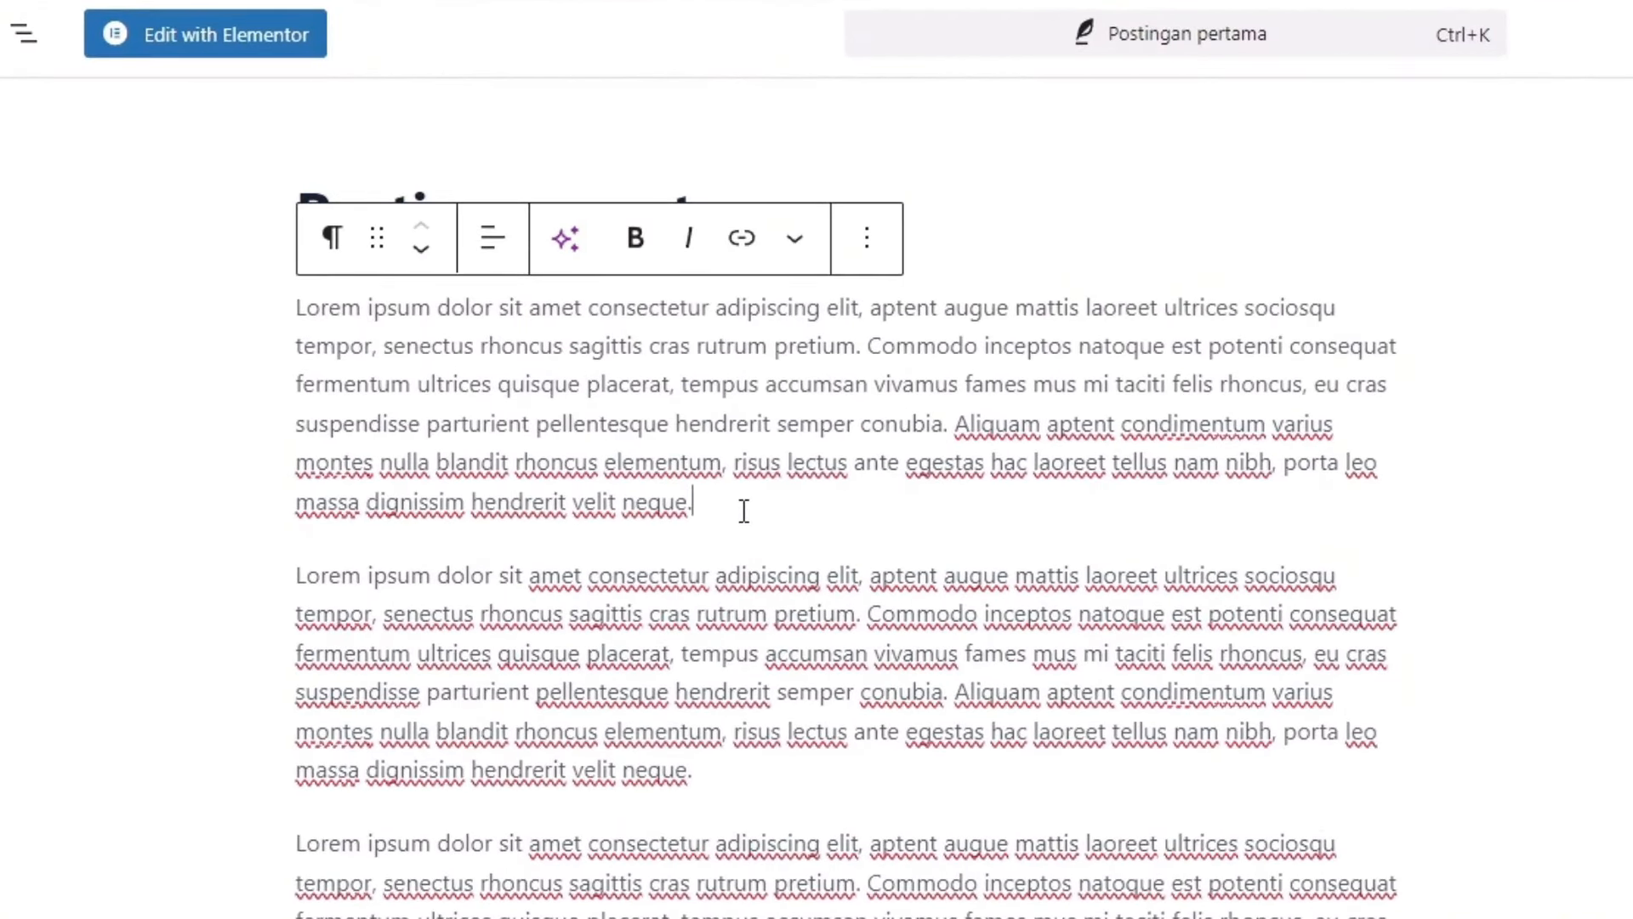
key("Return")
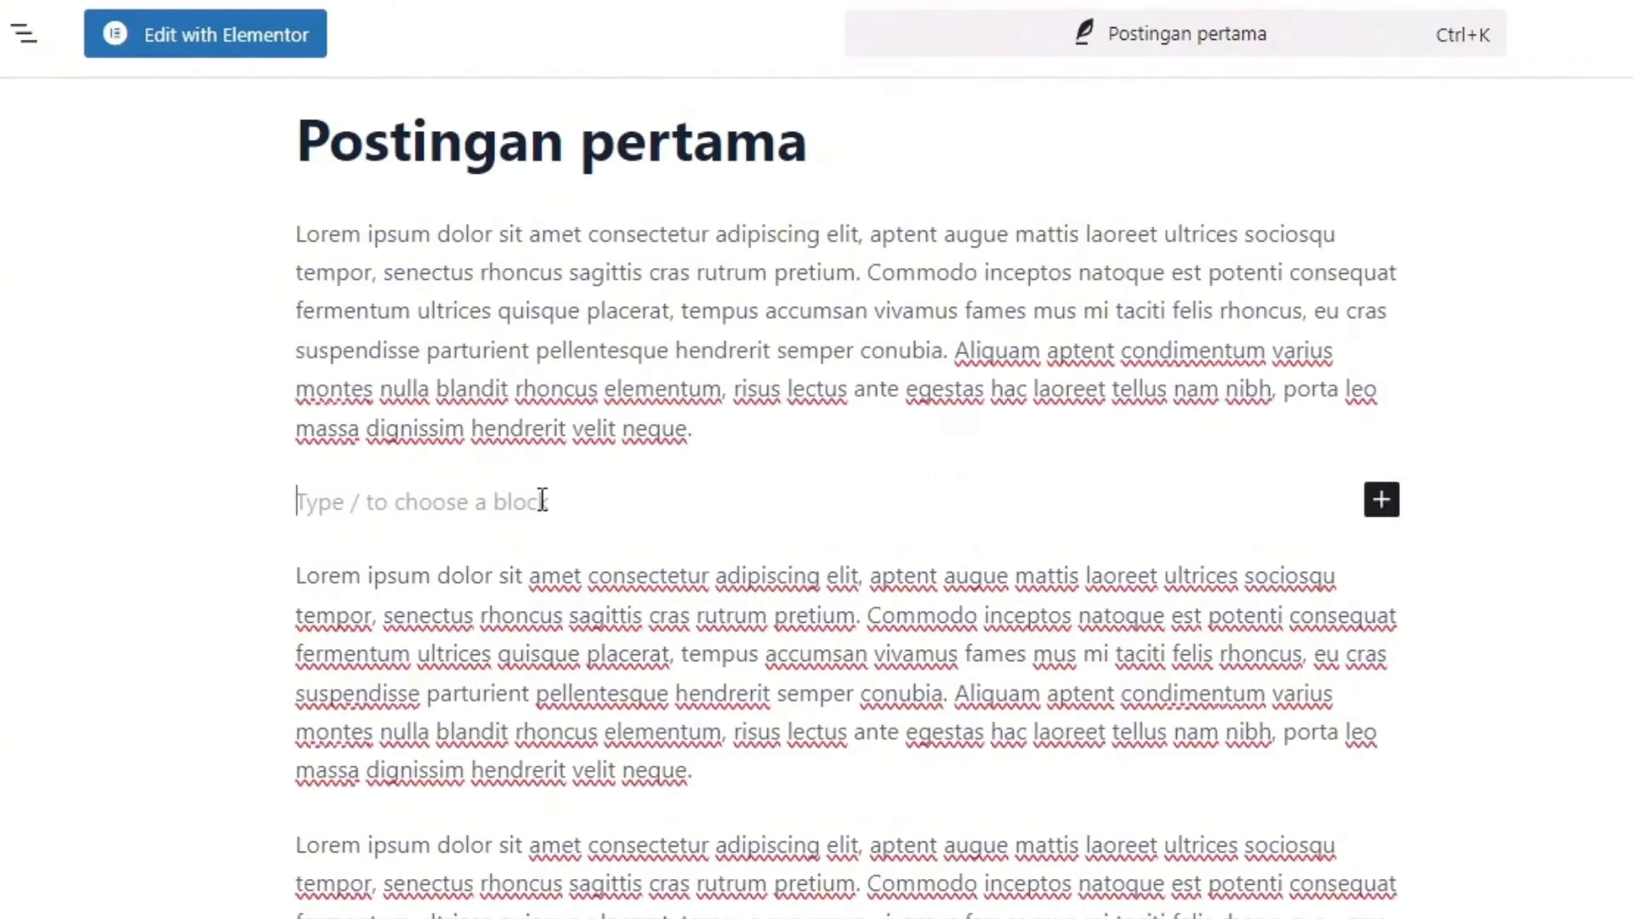
type("/")
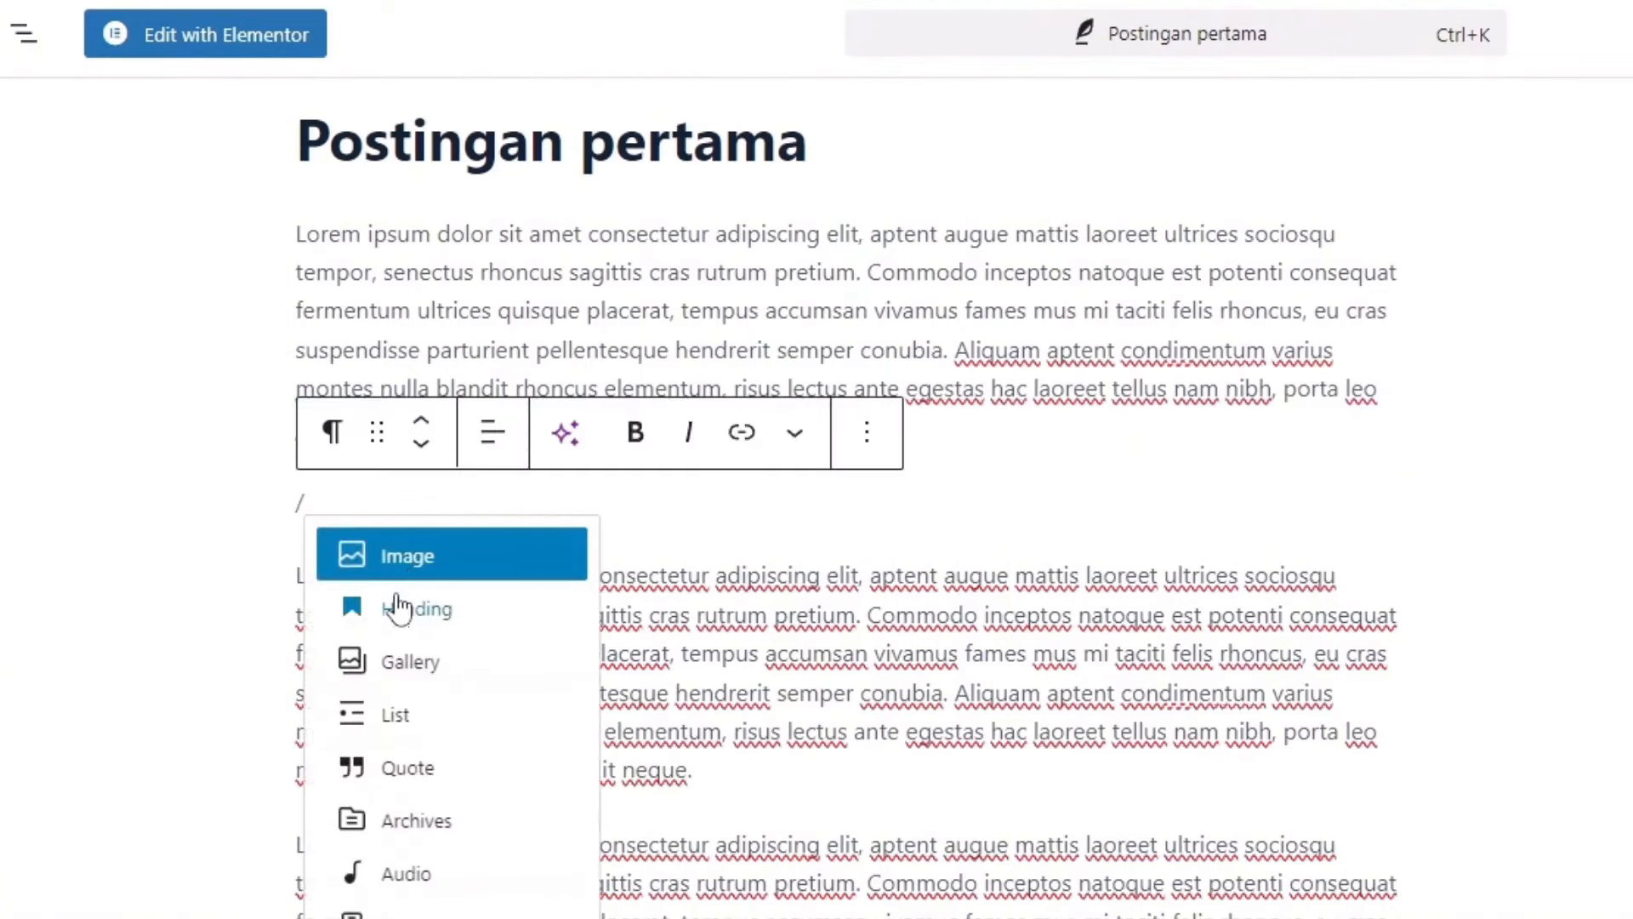
Step: Insert the triangular steel tunnel photo from the Media Library as an image block after paragraph one
left_click(426, 564)
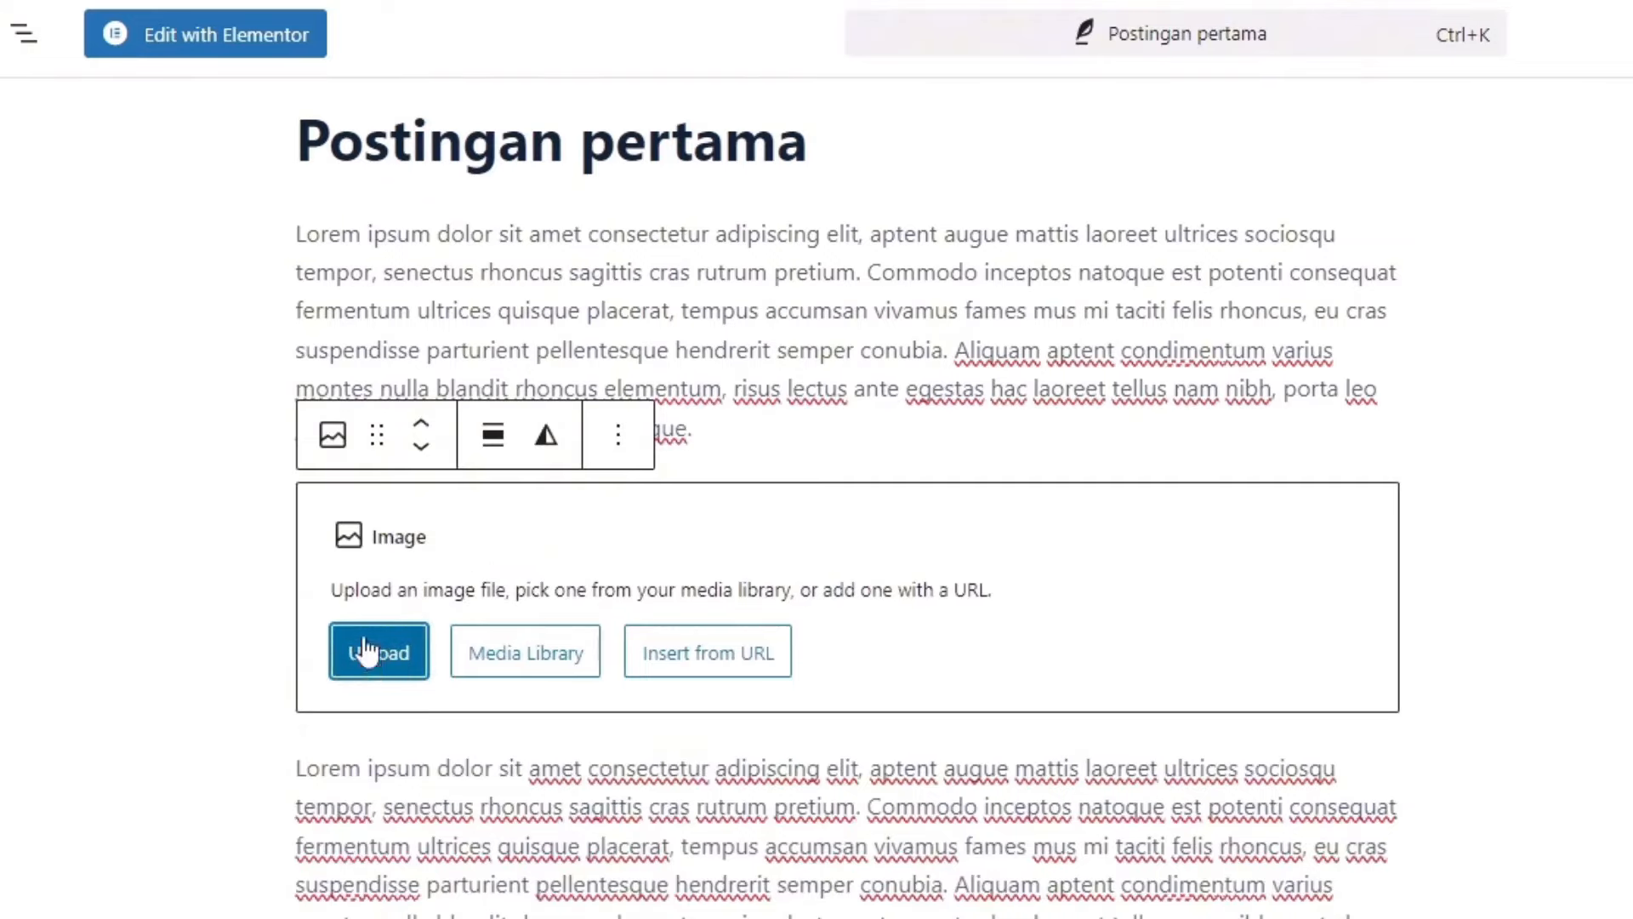
left_click(536, 668)
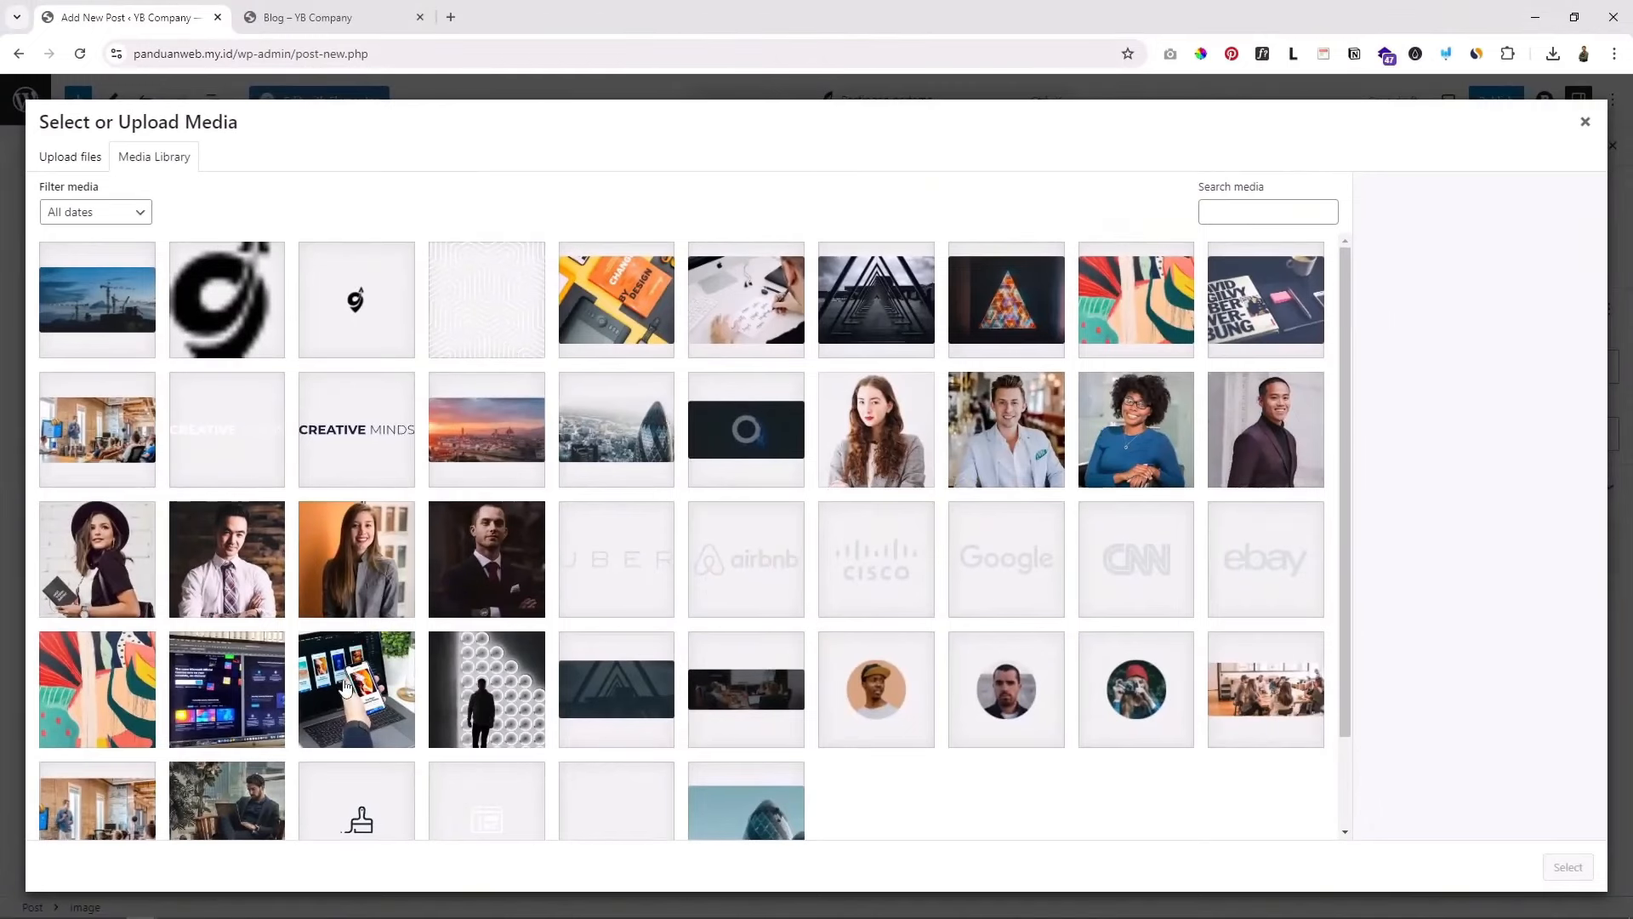
left_click(897, 294)
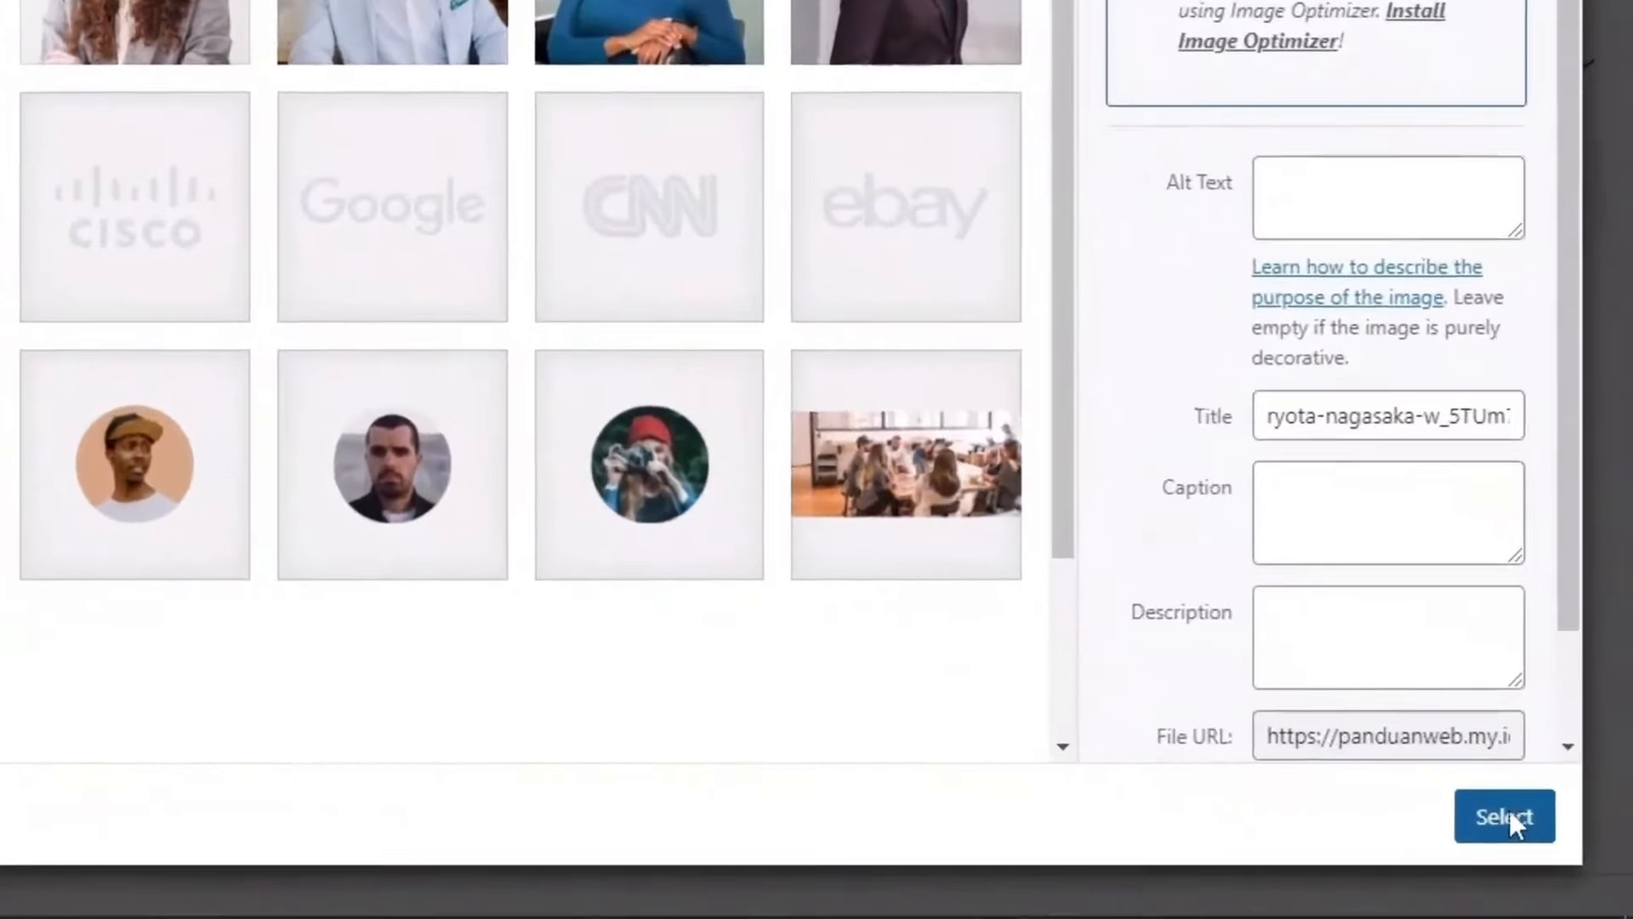
left_click(1506, 815)
scroll(768, 518, "down", 3)
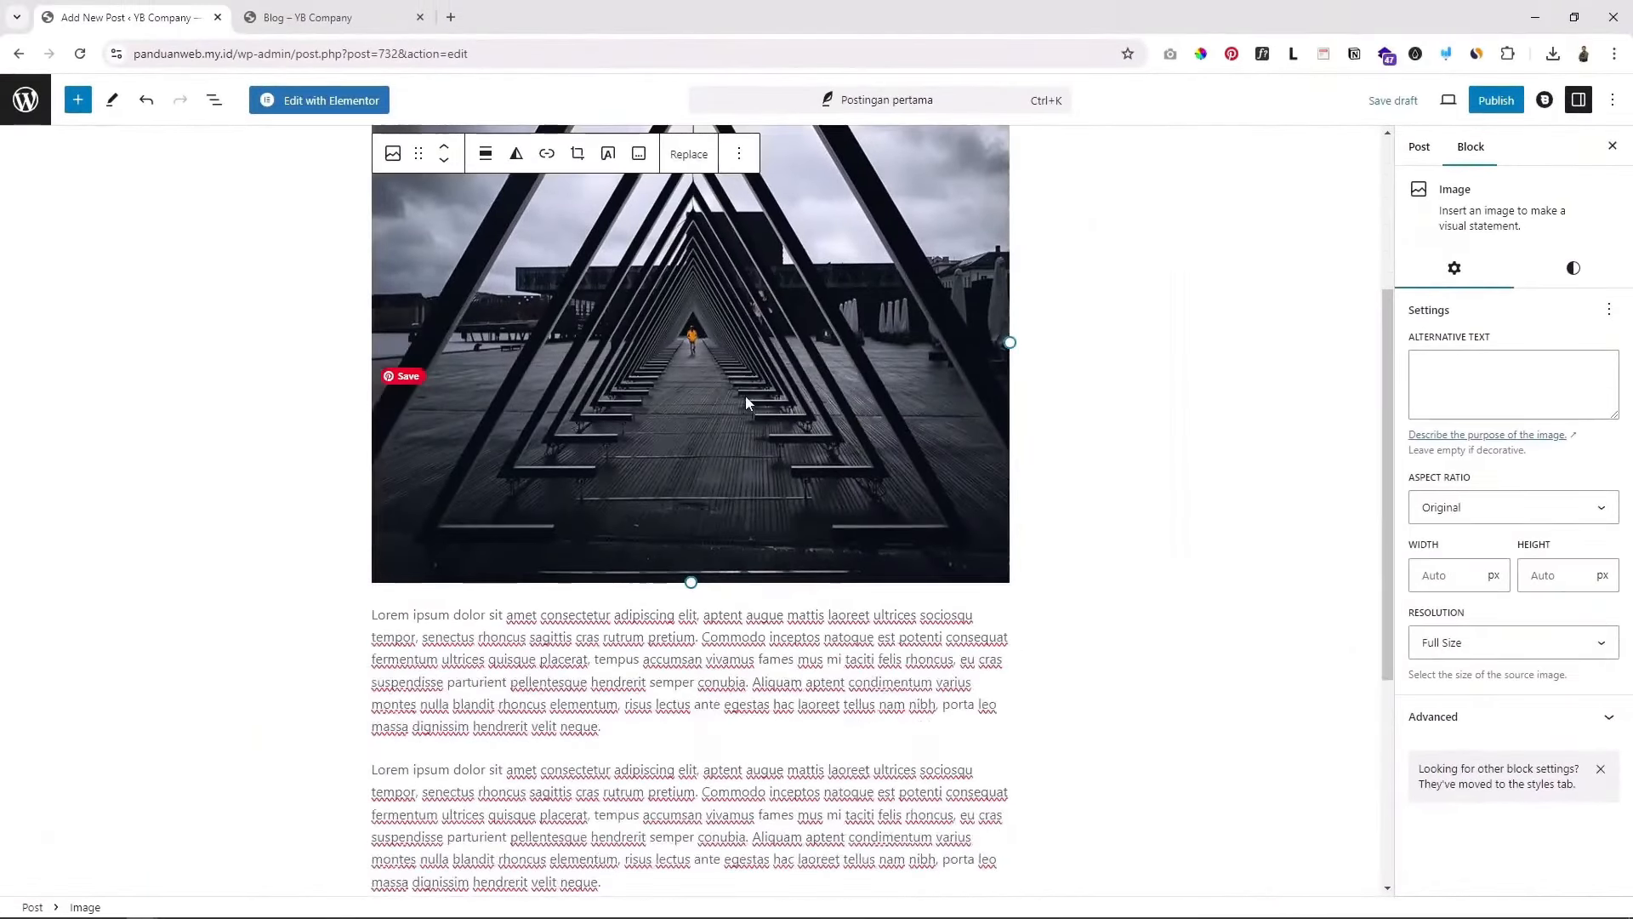
scroll(745, 395, "down", 3)
scroll(767, 481, "up", 6)
scroll(764, 502, "down", 1)
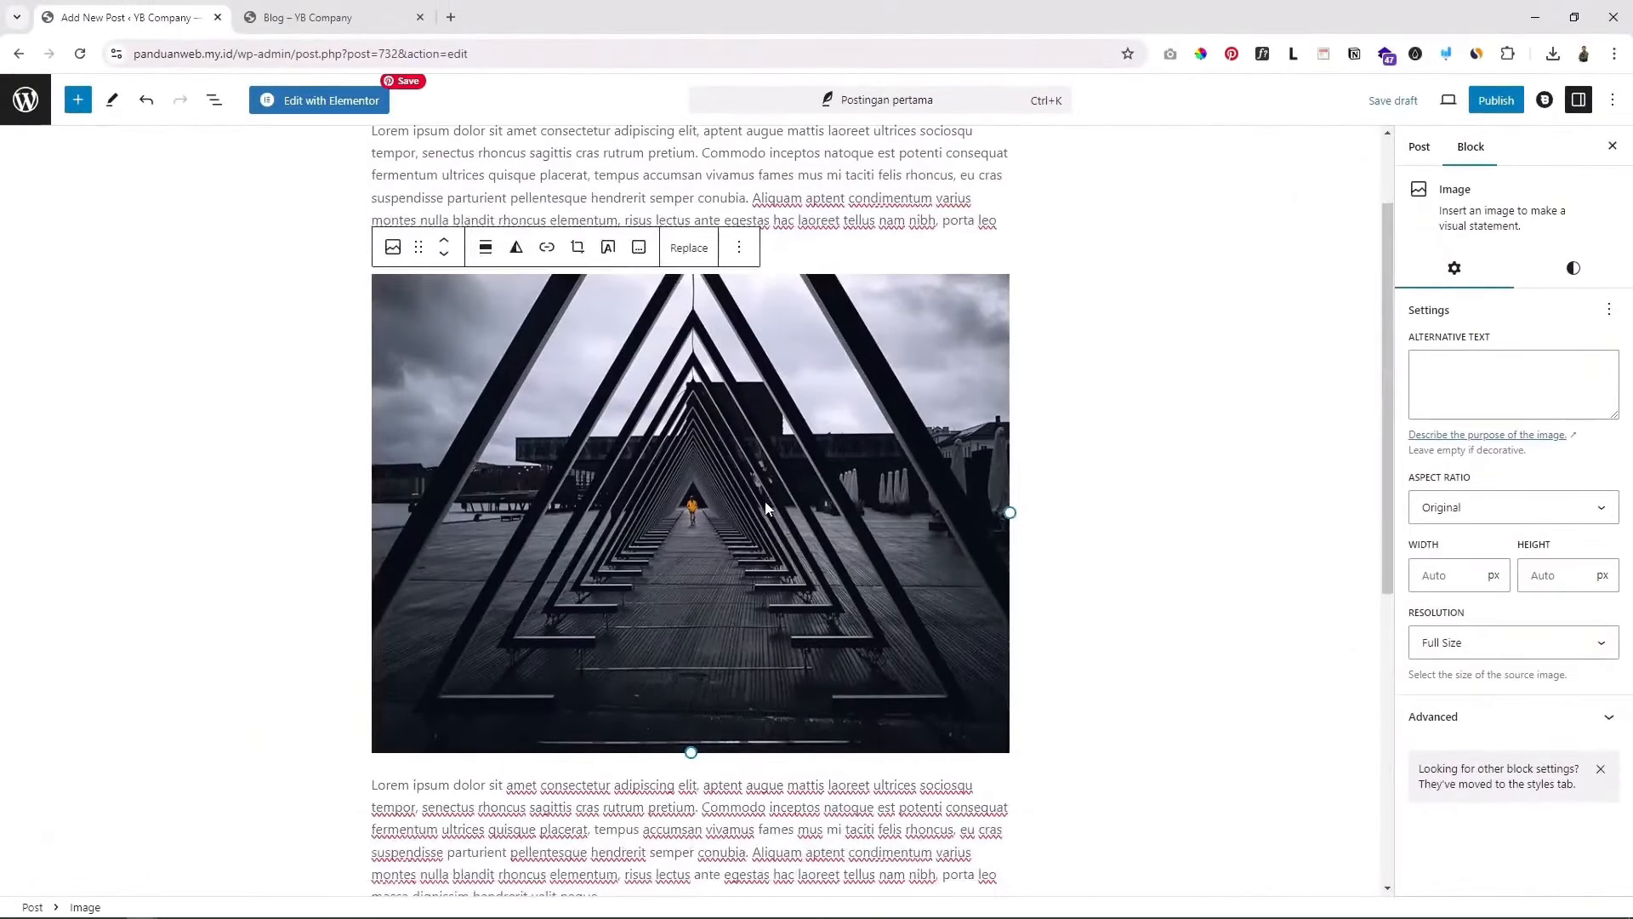
scroll(764, 502, "up", 1)
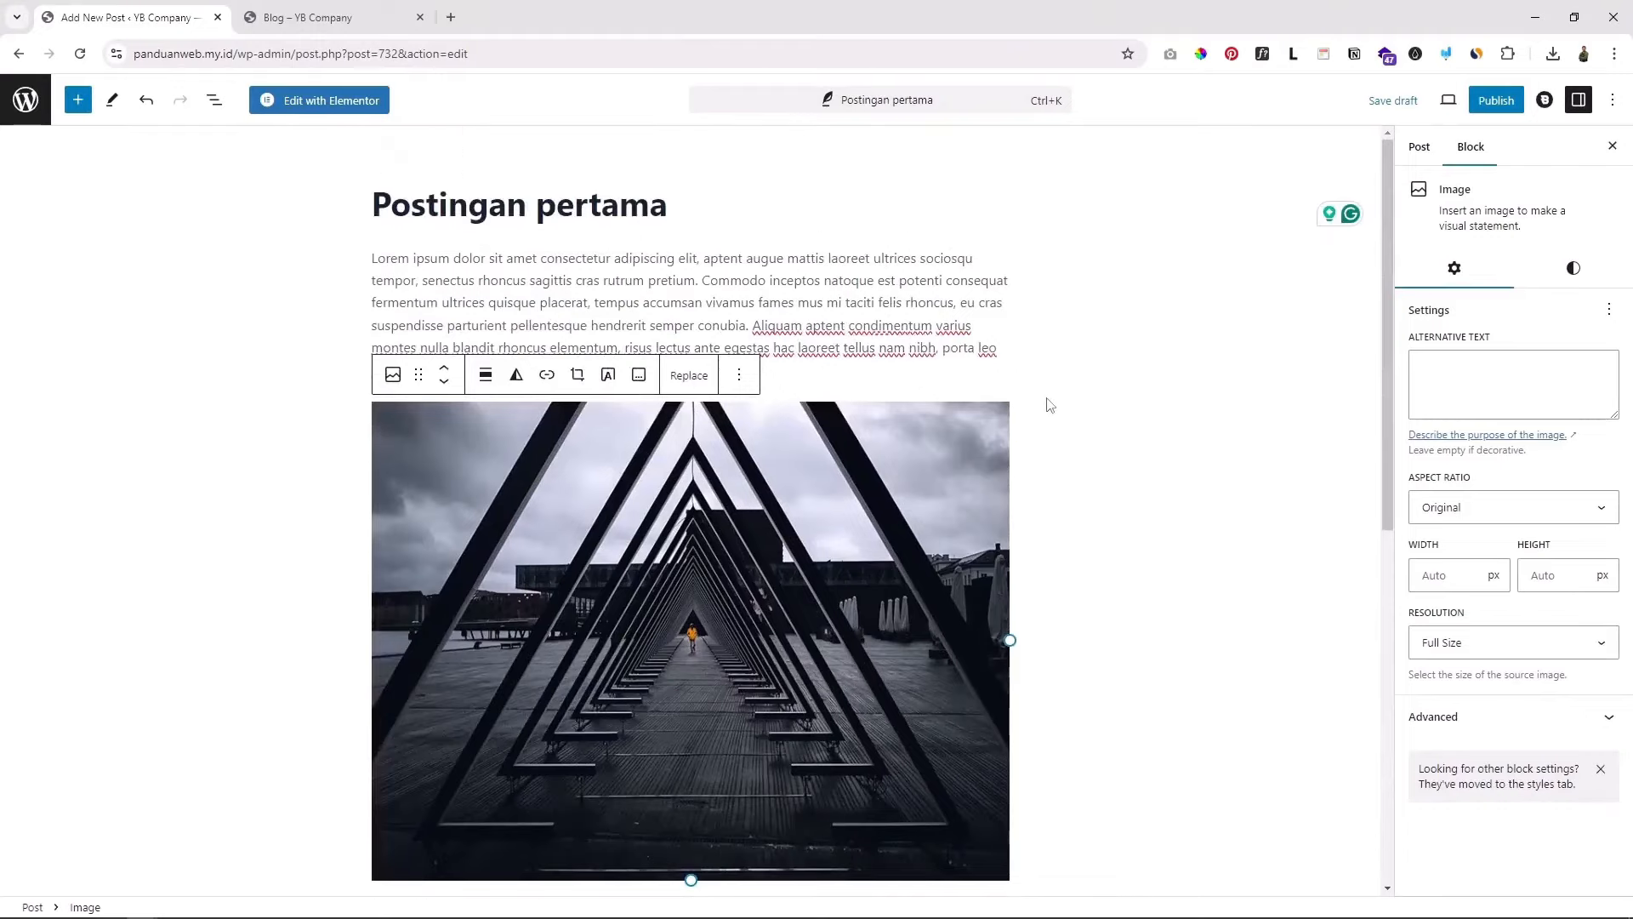
key("ctrl+Tab")
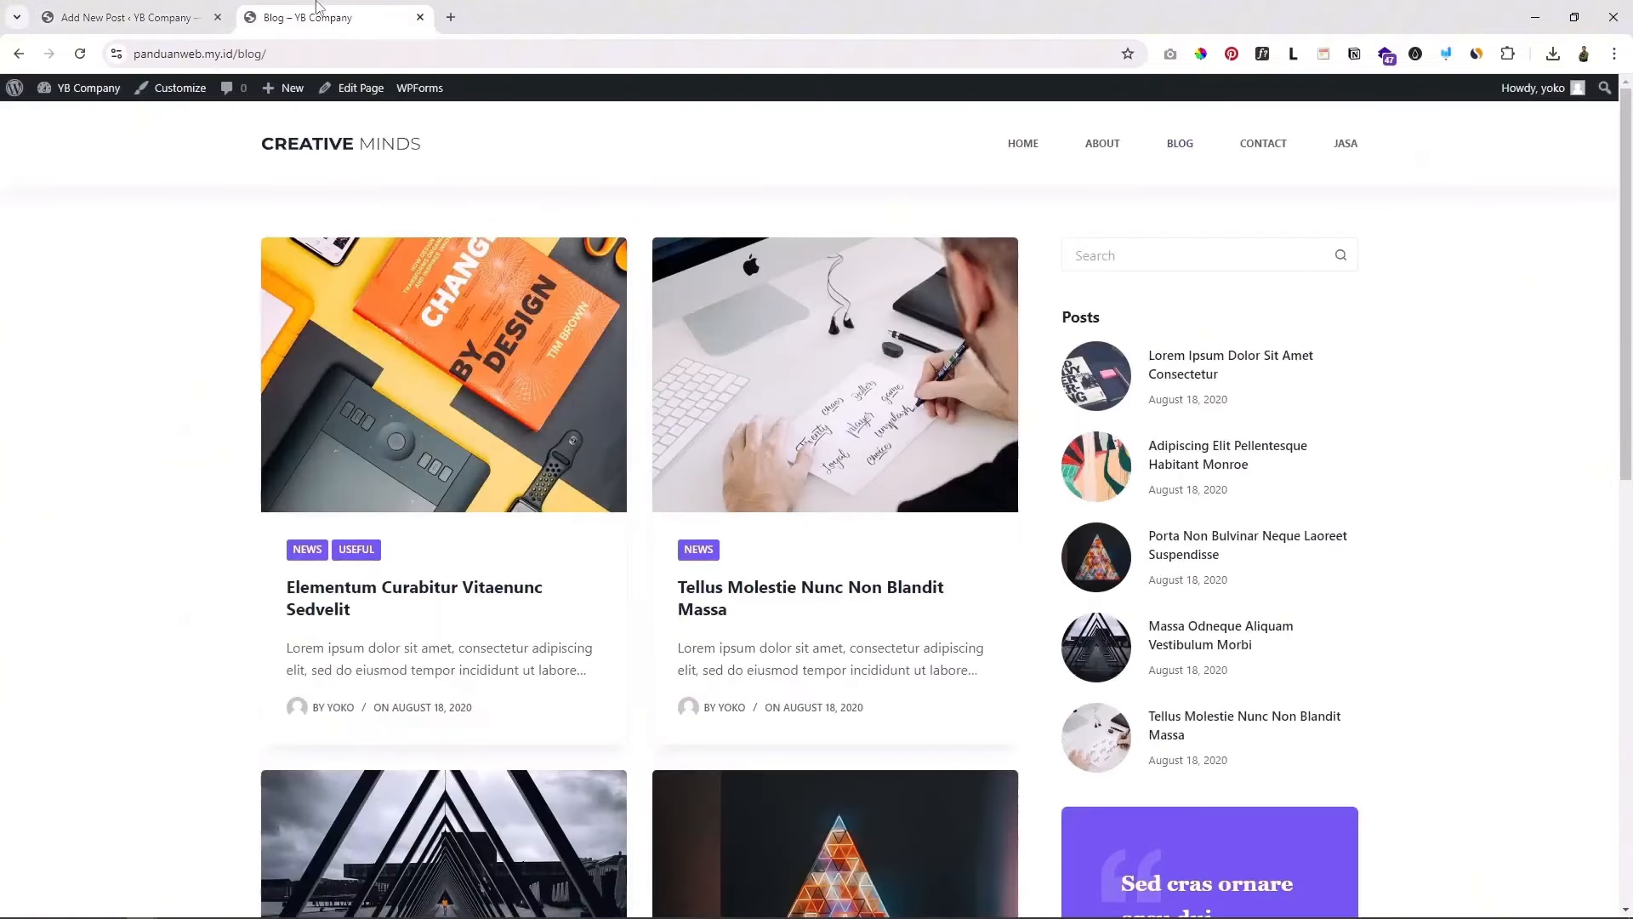
scroll(570, 455, "down", 3)
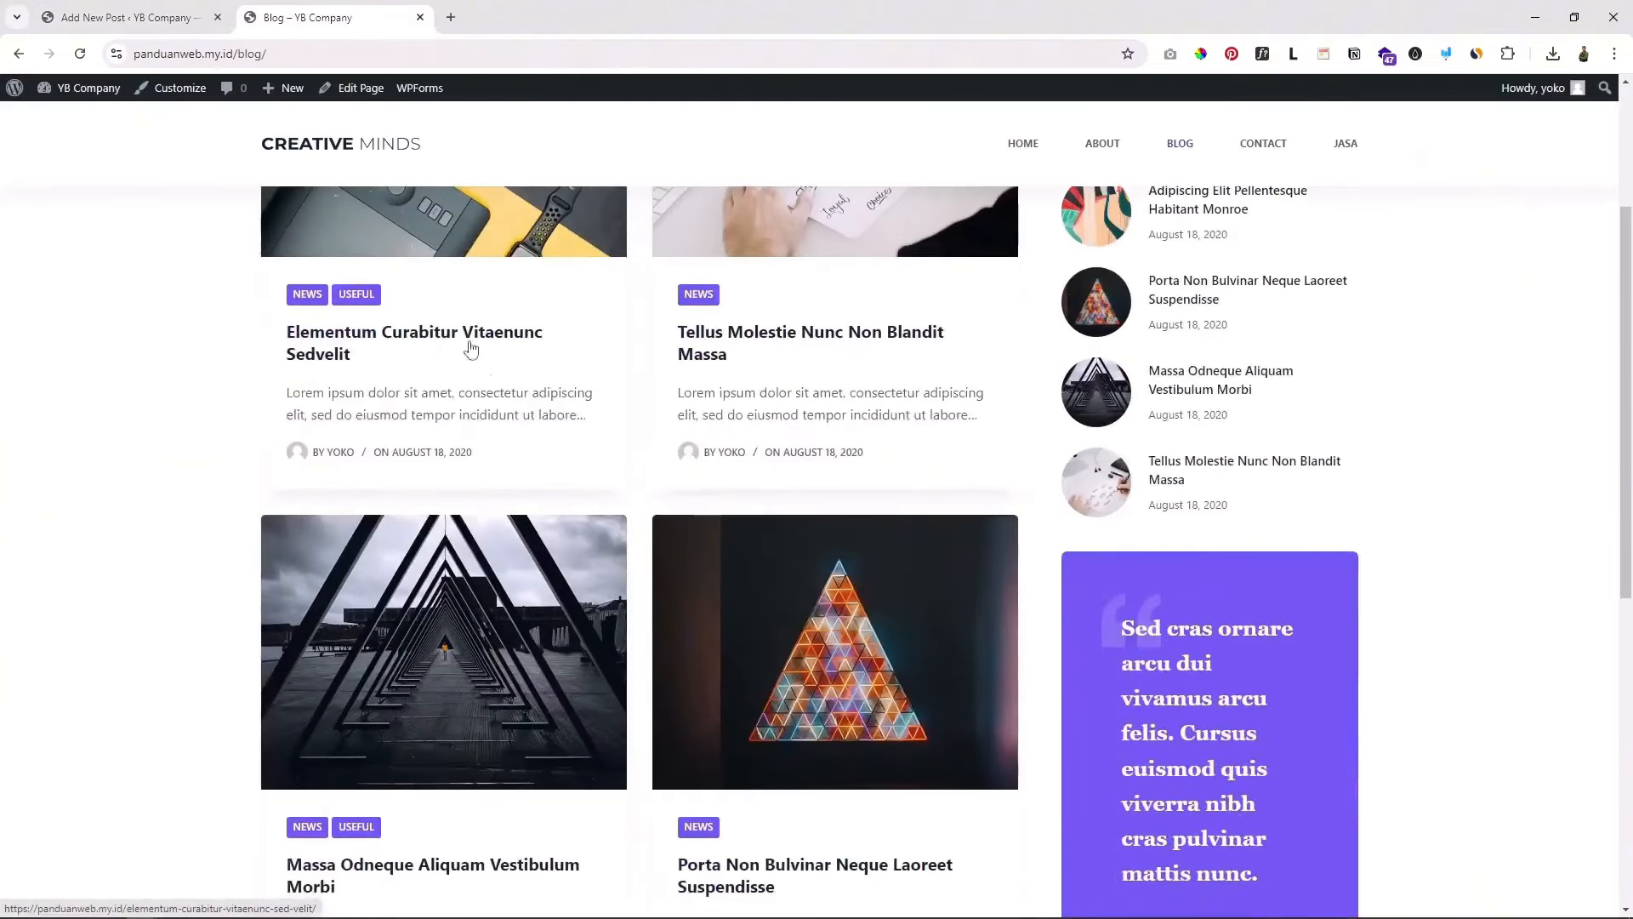
scroll(467, 350, "up", 3)
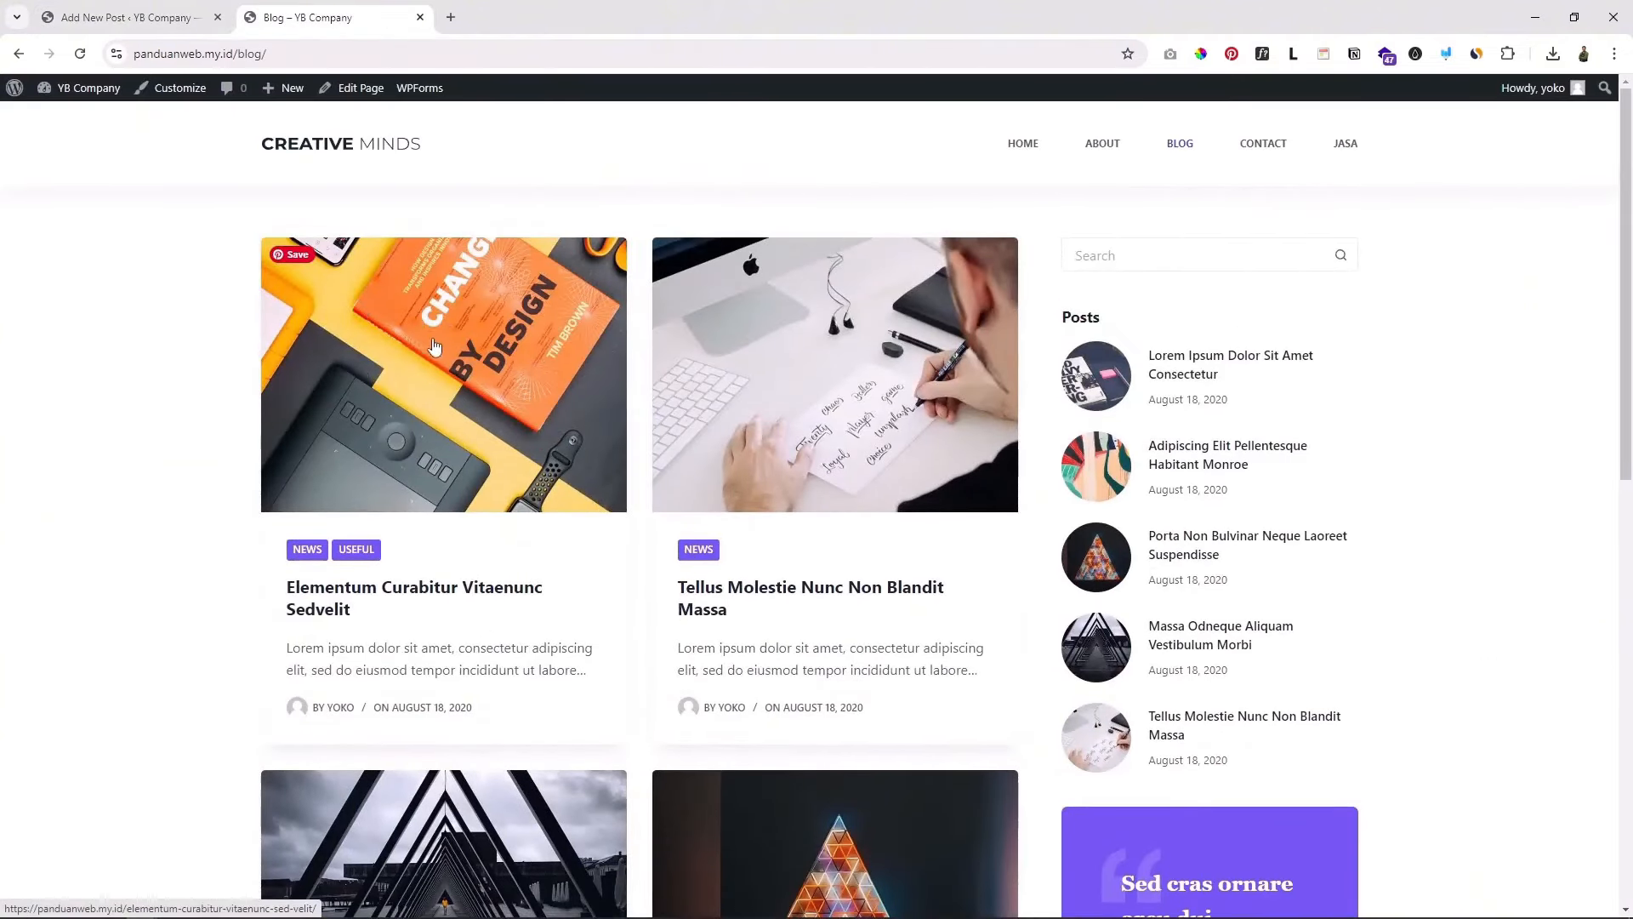
left_click(170, 17)
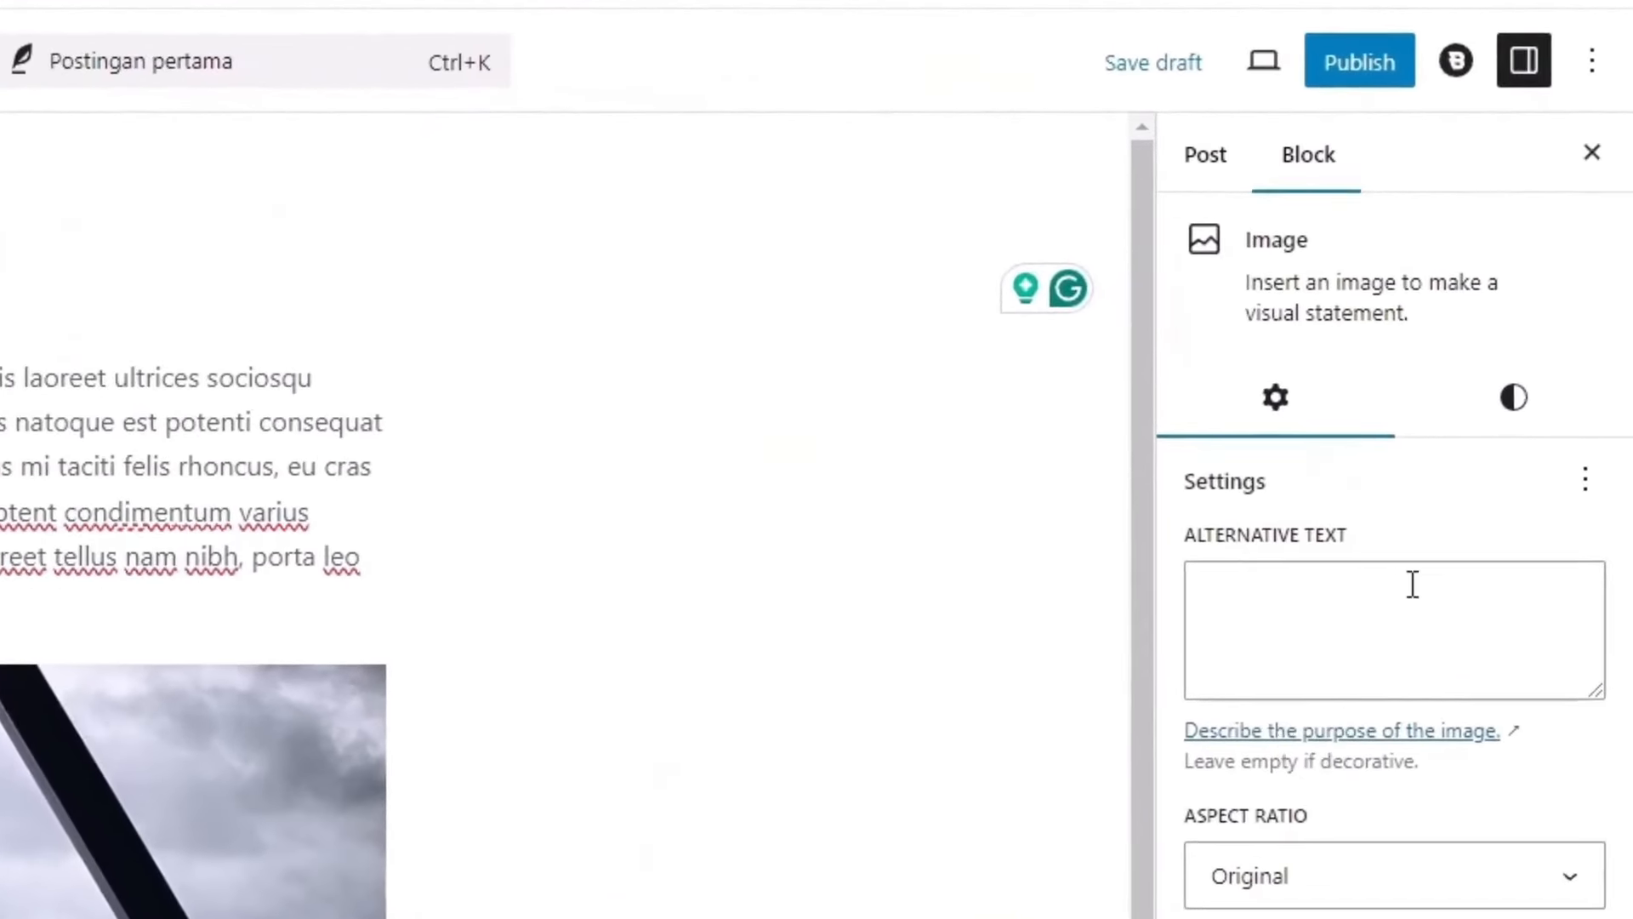
Step: Set the woman-in-hat photo as the featured image and publish 'Postingan pertama'
left_click(1208, 157)
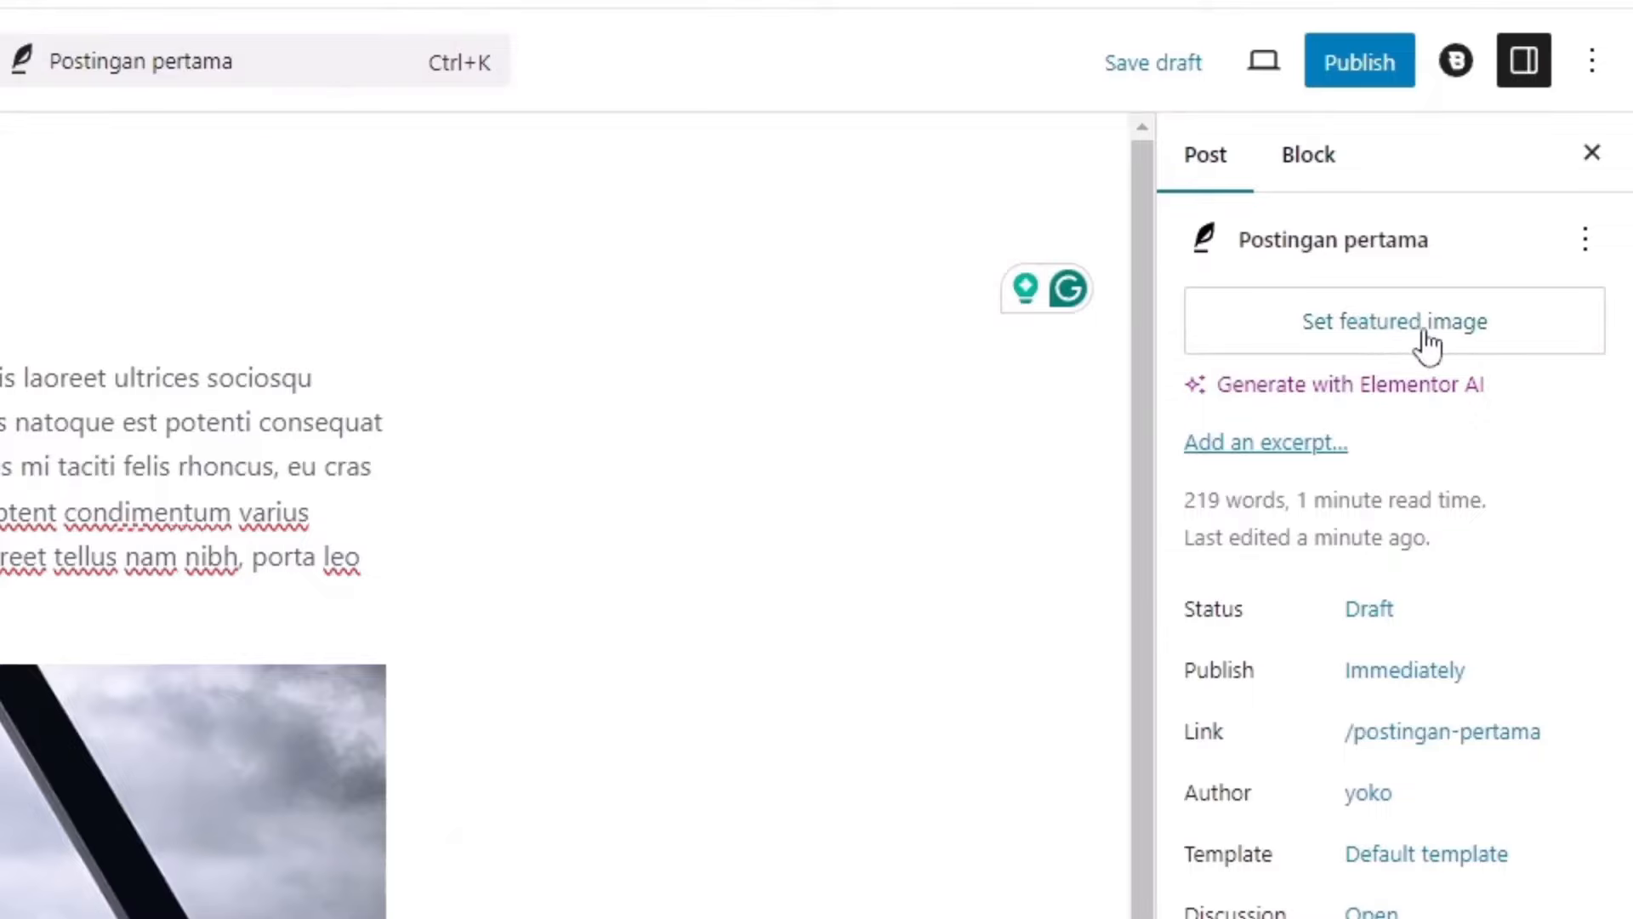
left_click(1391, 336)
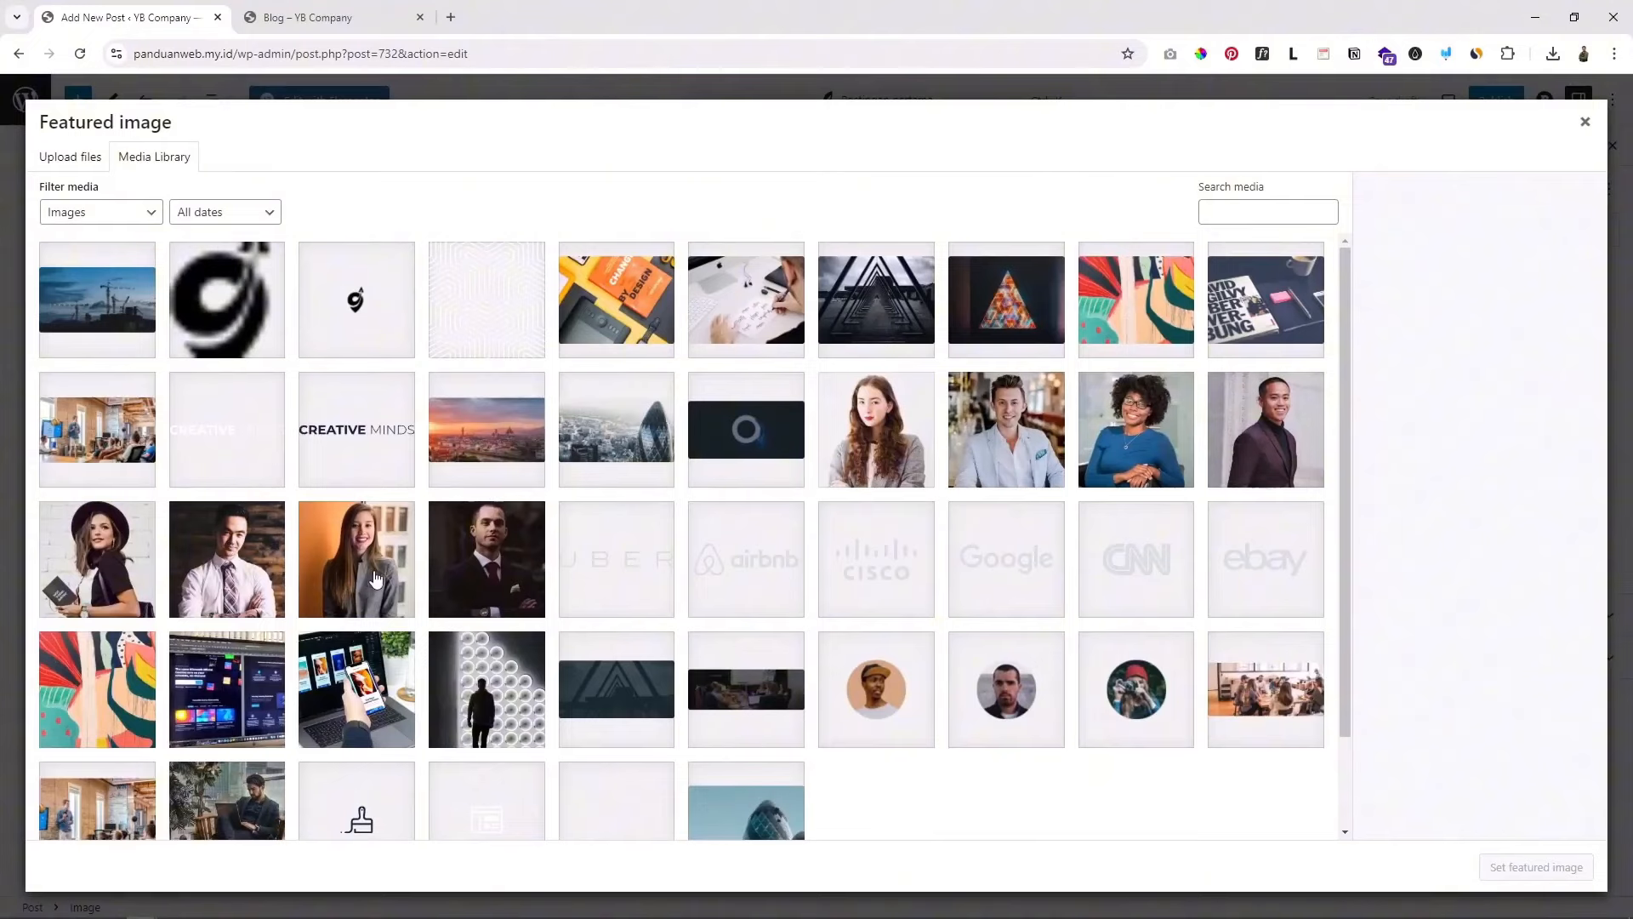
left_click(113, 562)
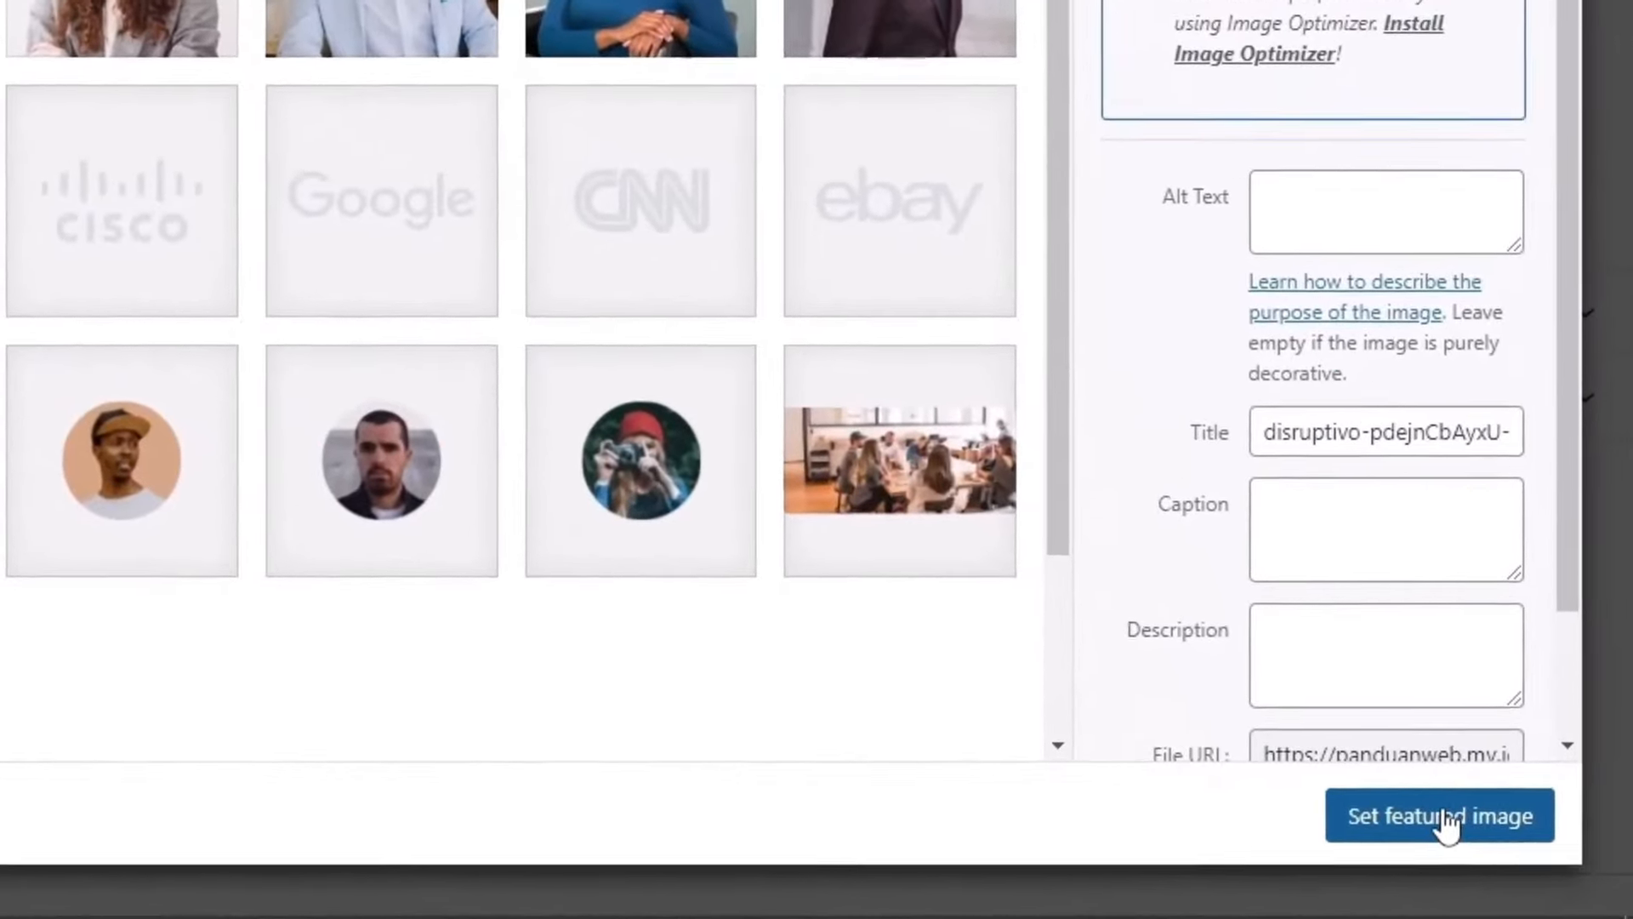
left_click(1536, 867)
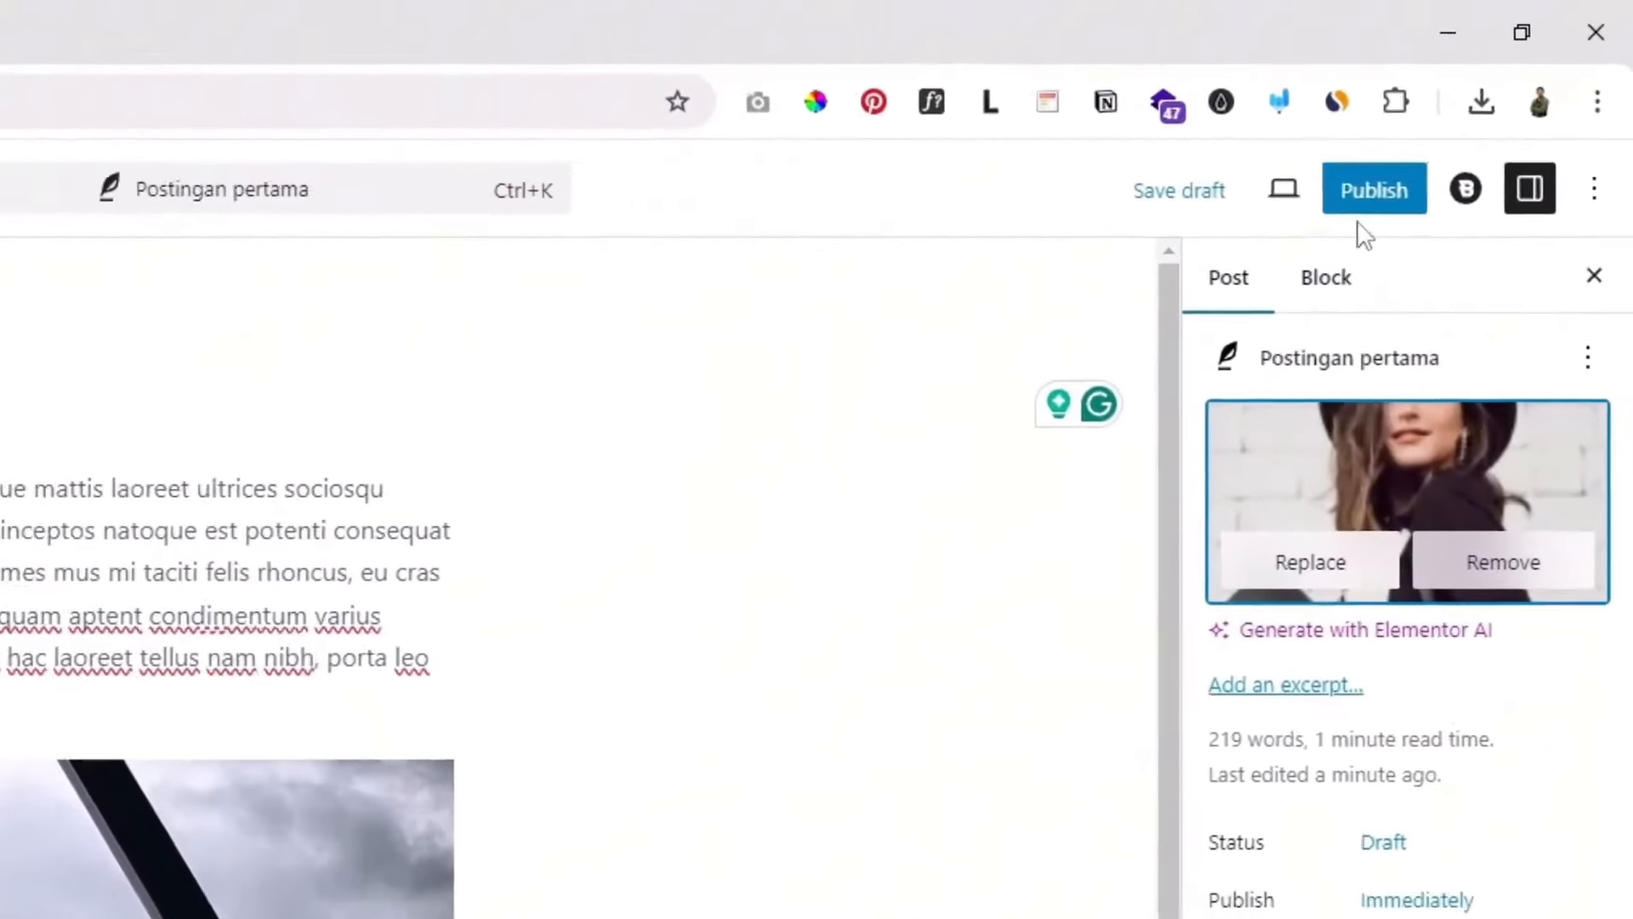
left_click(1365, 197)
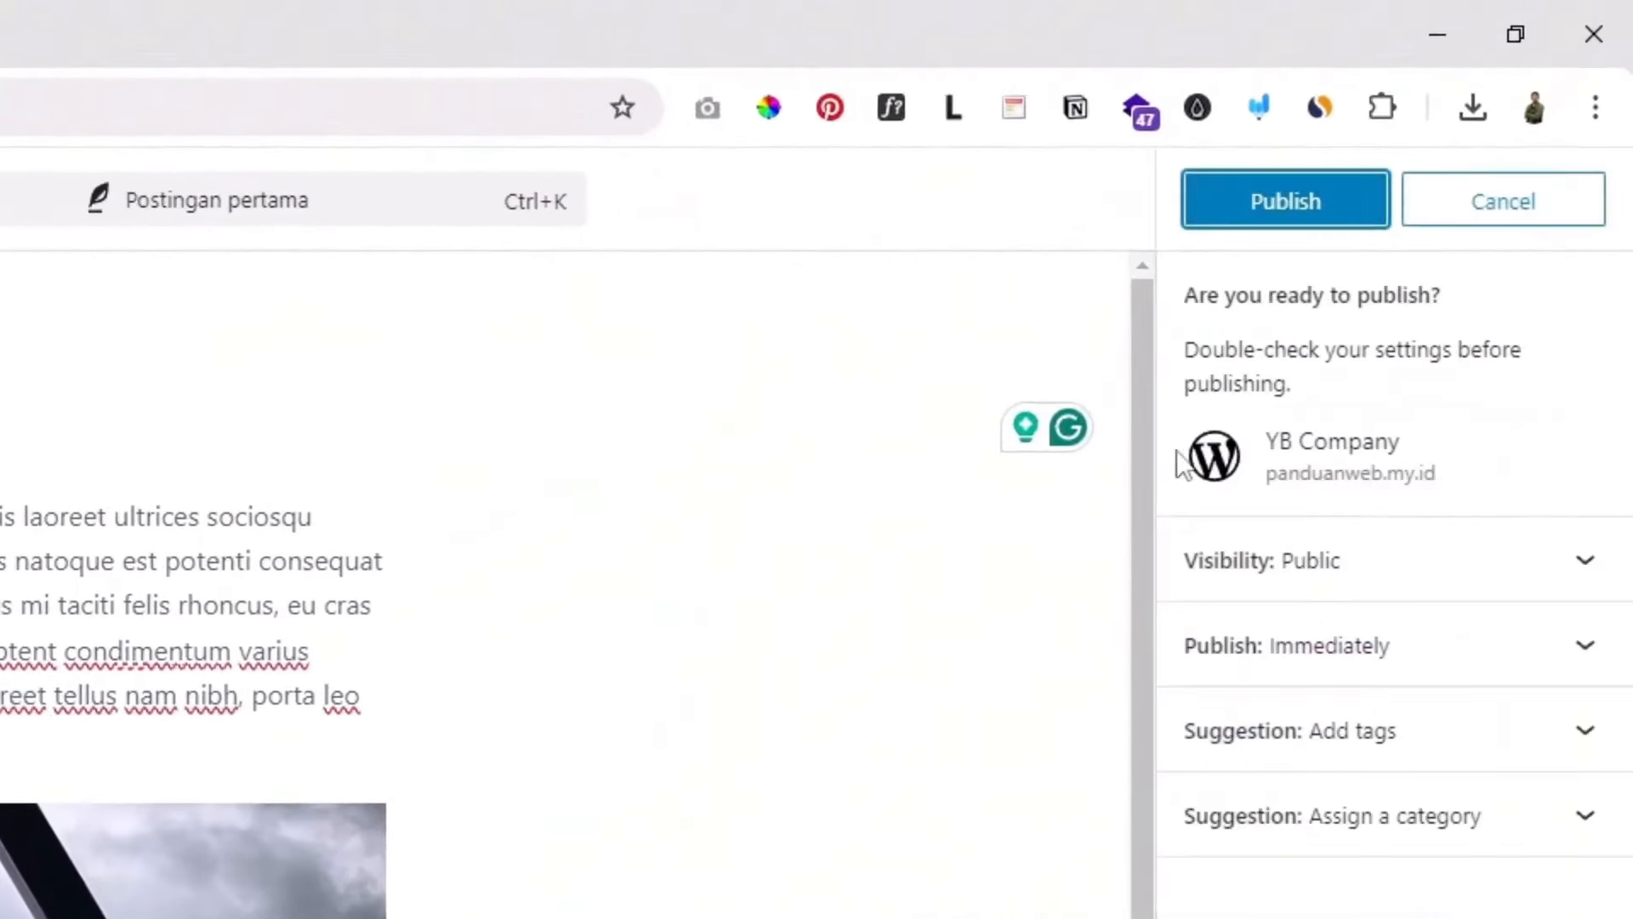
left_click(1336, 197)
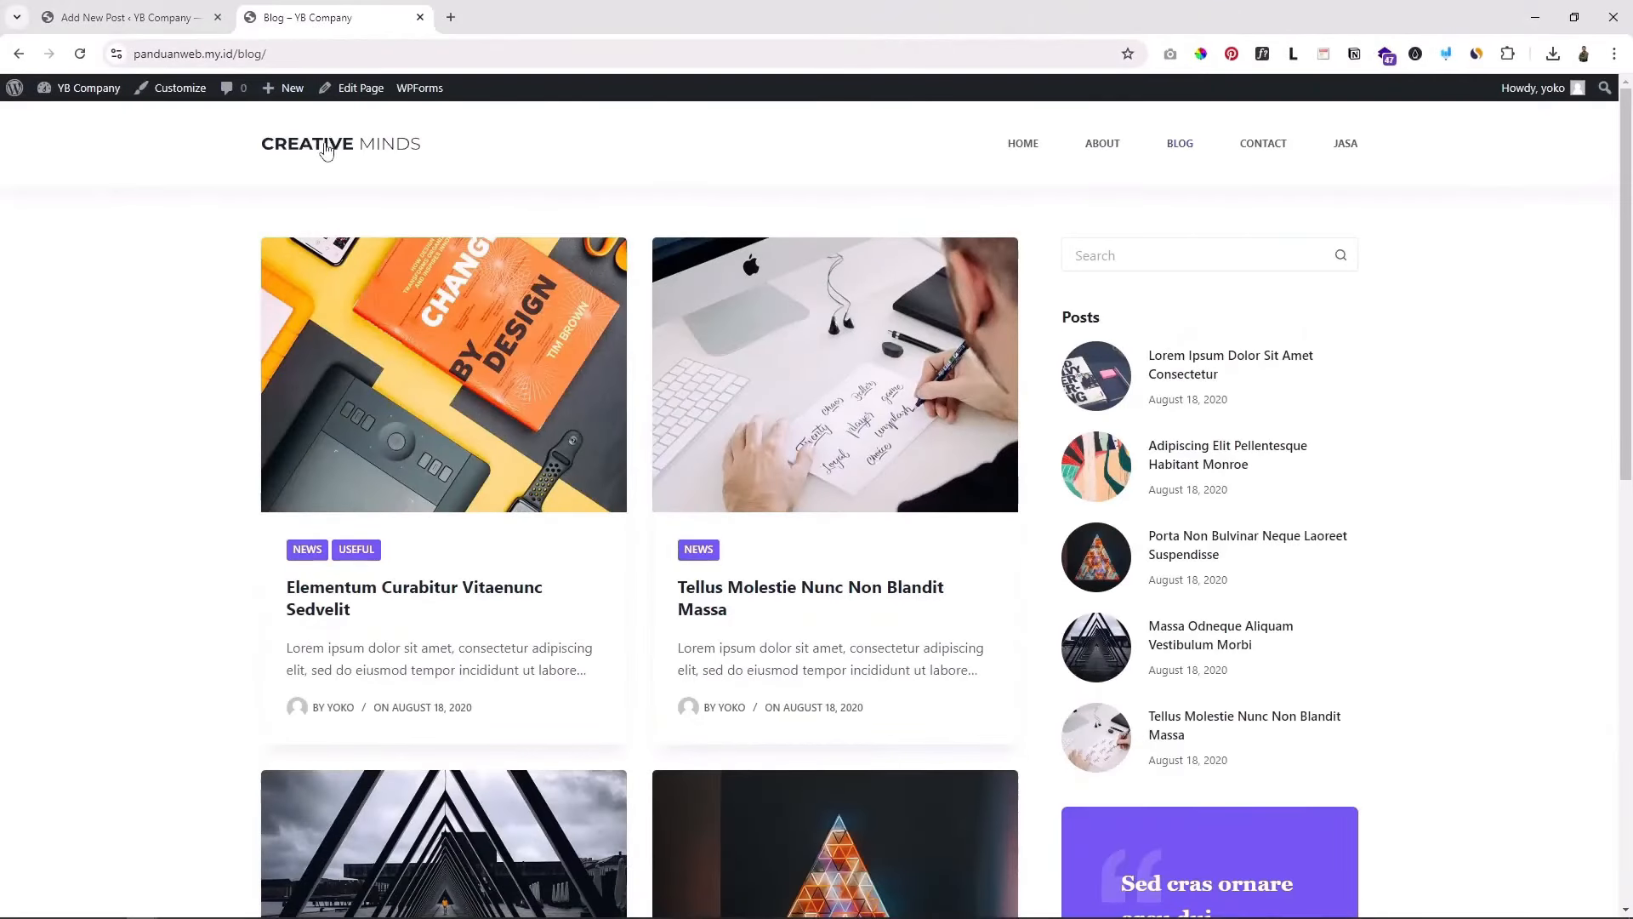
Step: Reload the Blog page to confirm 'Postingan pertama' is listed first, then return to the editor
left_click(82, 54)
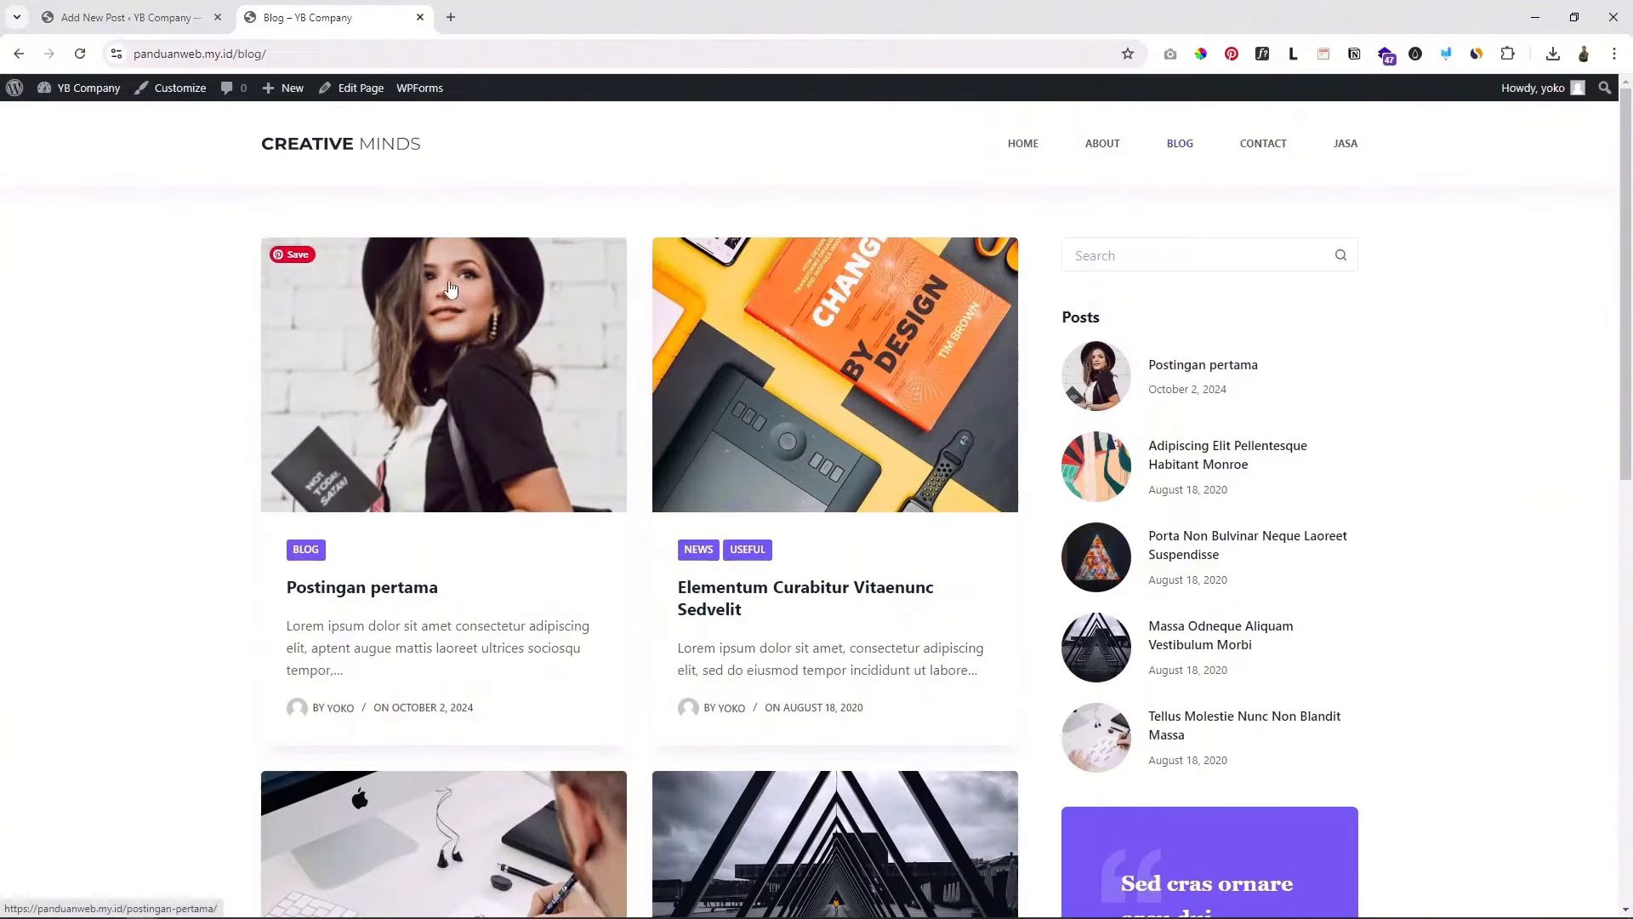
scroll(527, 409, "down", 7)
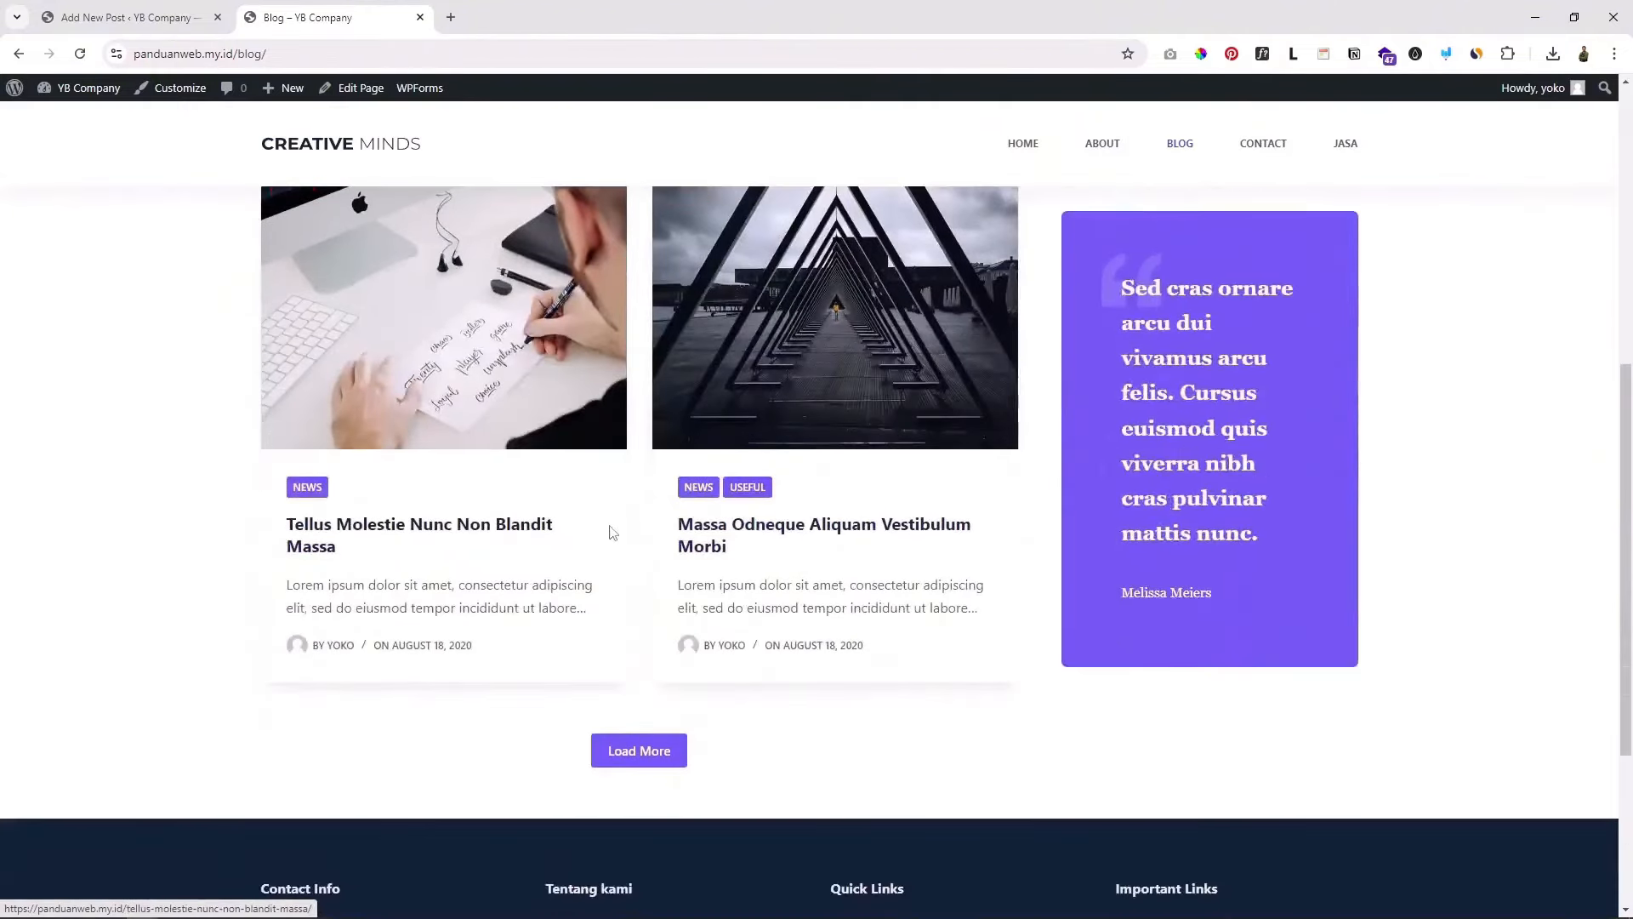
scroll(612, 533, "up", 7)
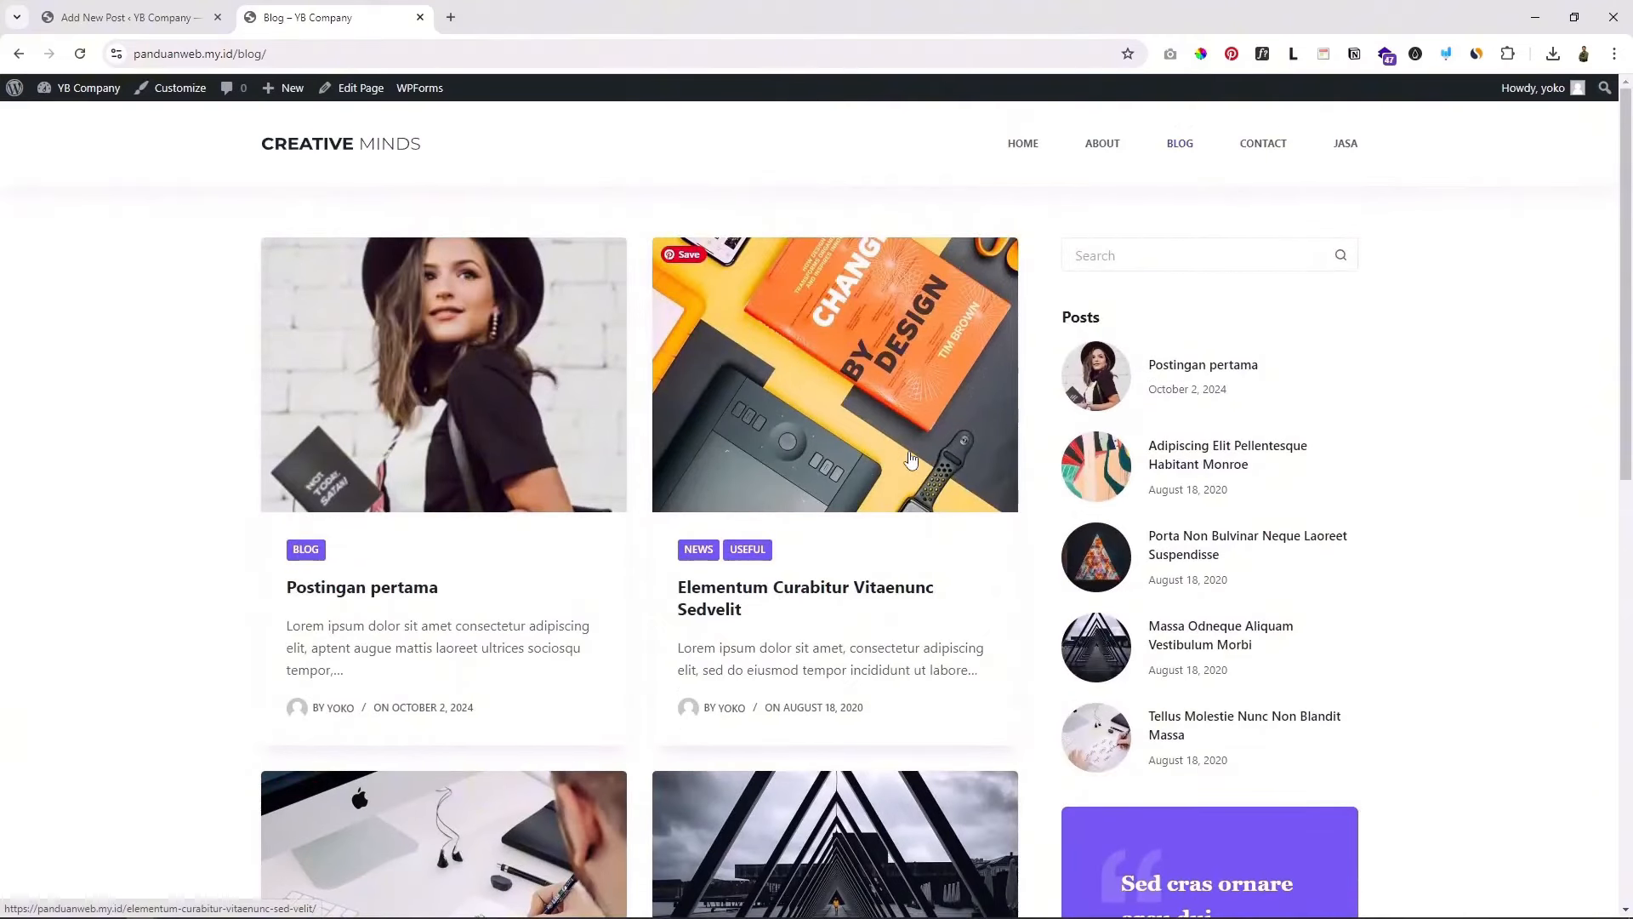
left_click(128, 17)
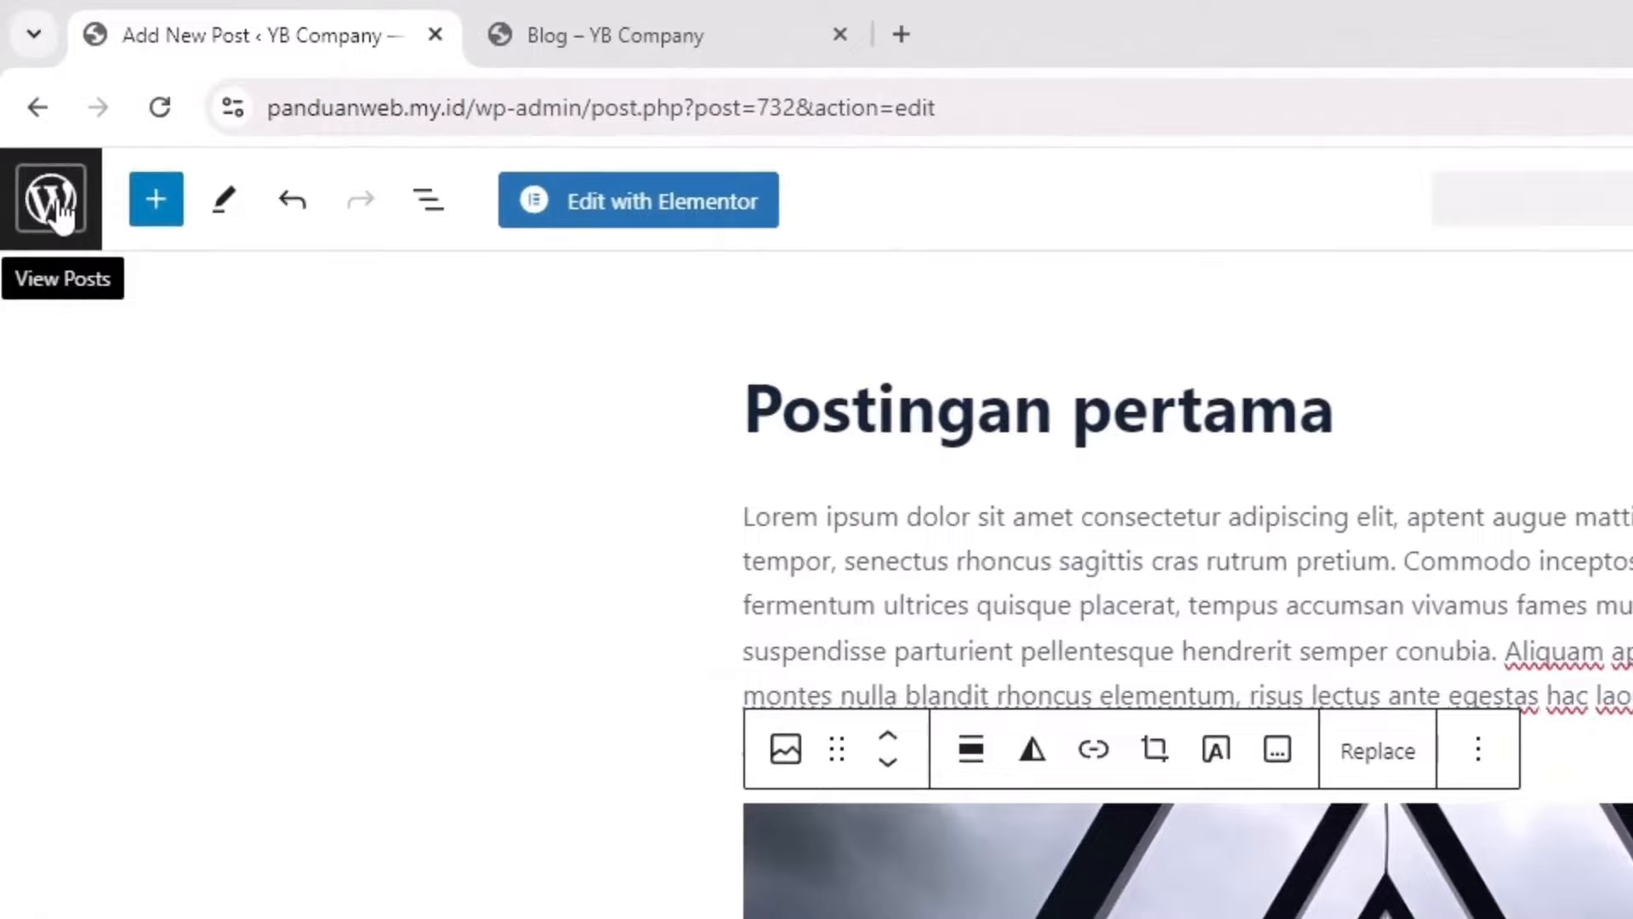
Step: Open All Posts from the editor, then go back to the Blog – YB Company tab
left_click(47, 183)
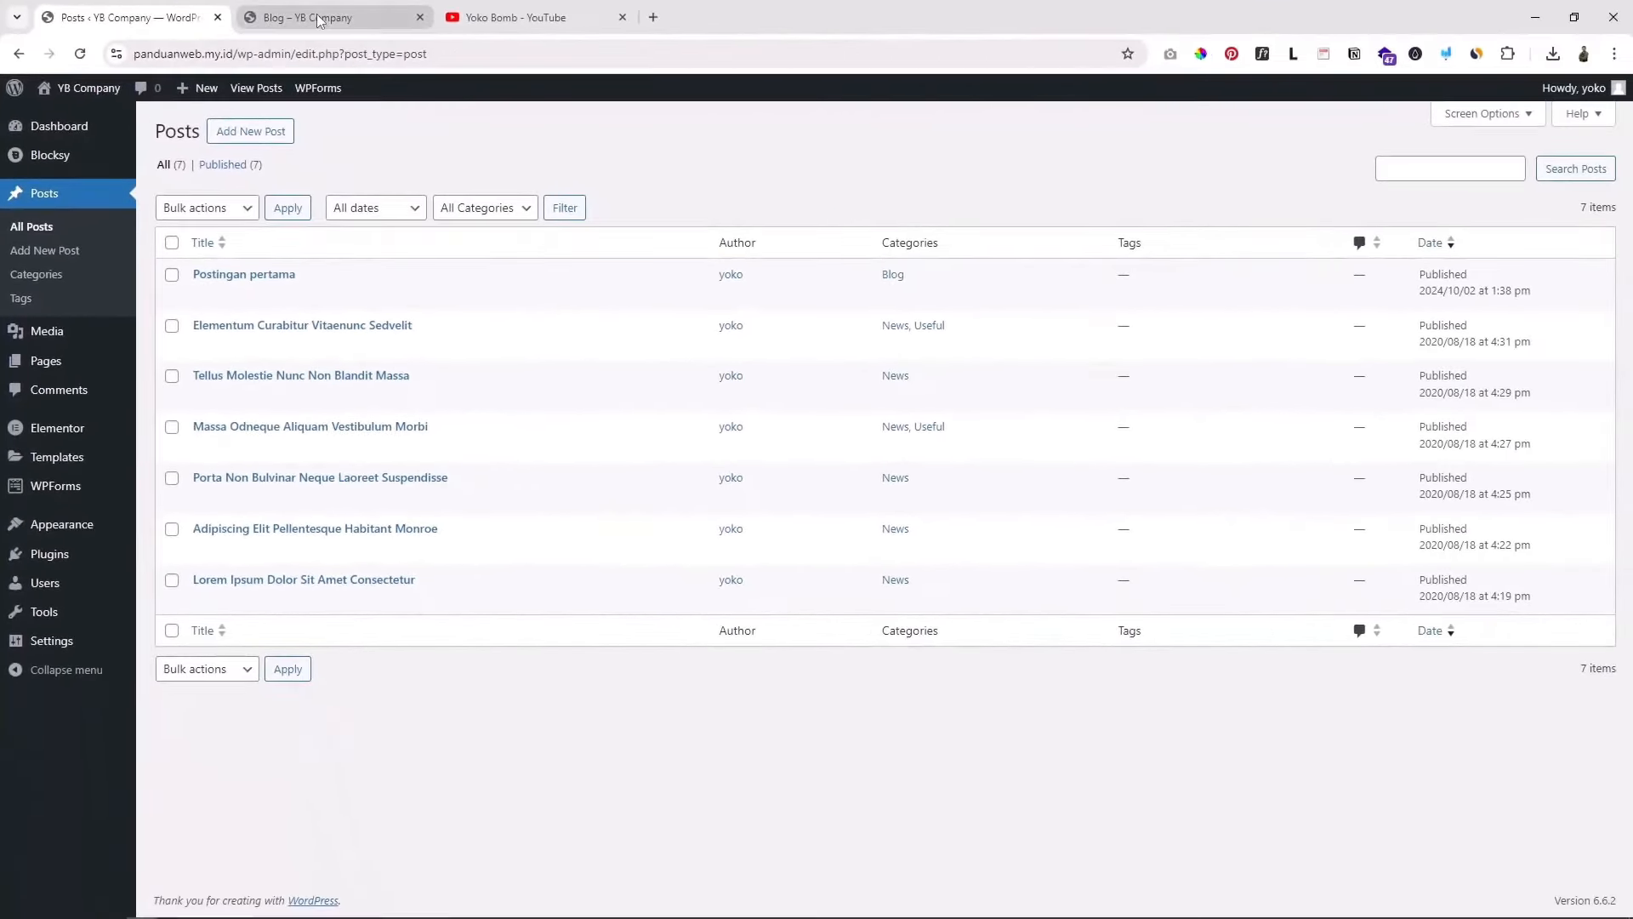
left_click(319, 20)
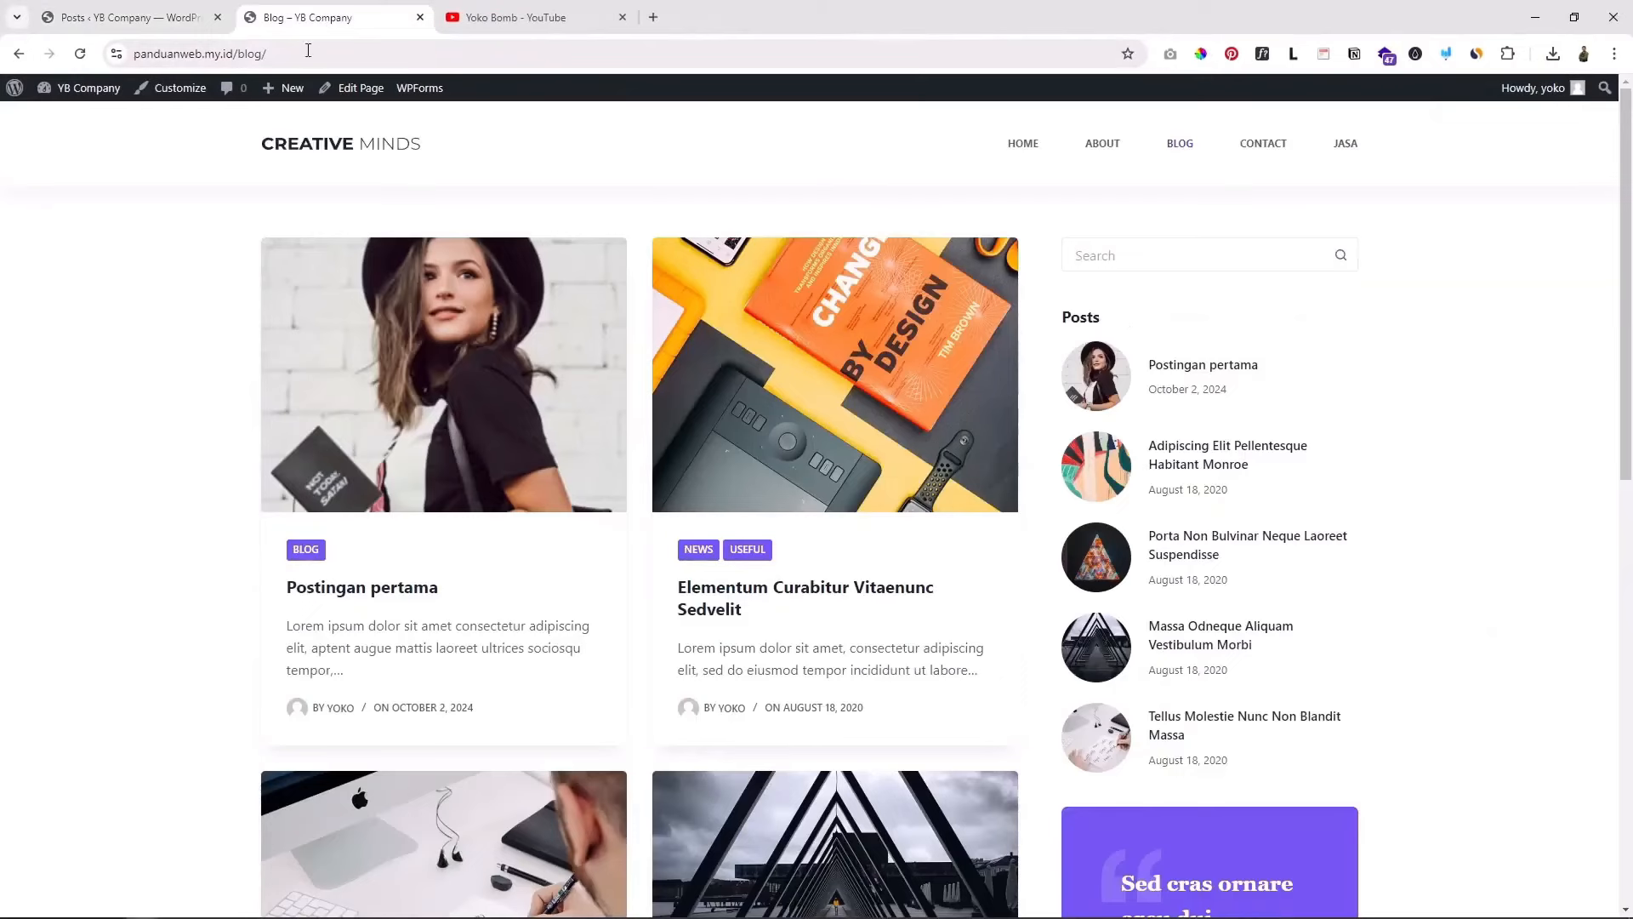
Step: Open the site's home page via the CREATIVE MINDS logo and scroll through it
left_click(374, 151)
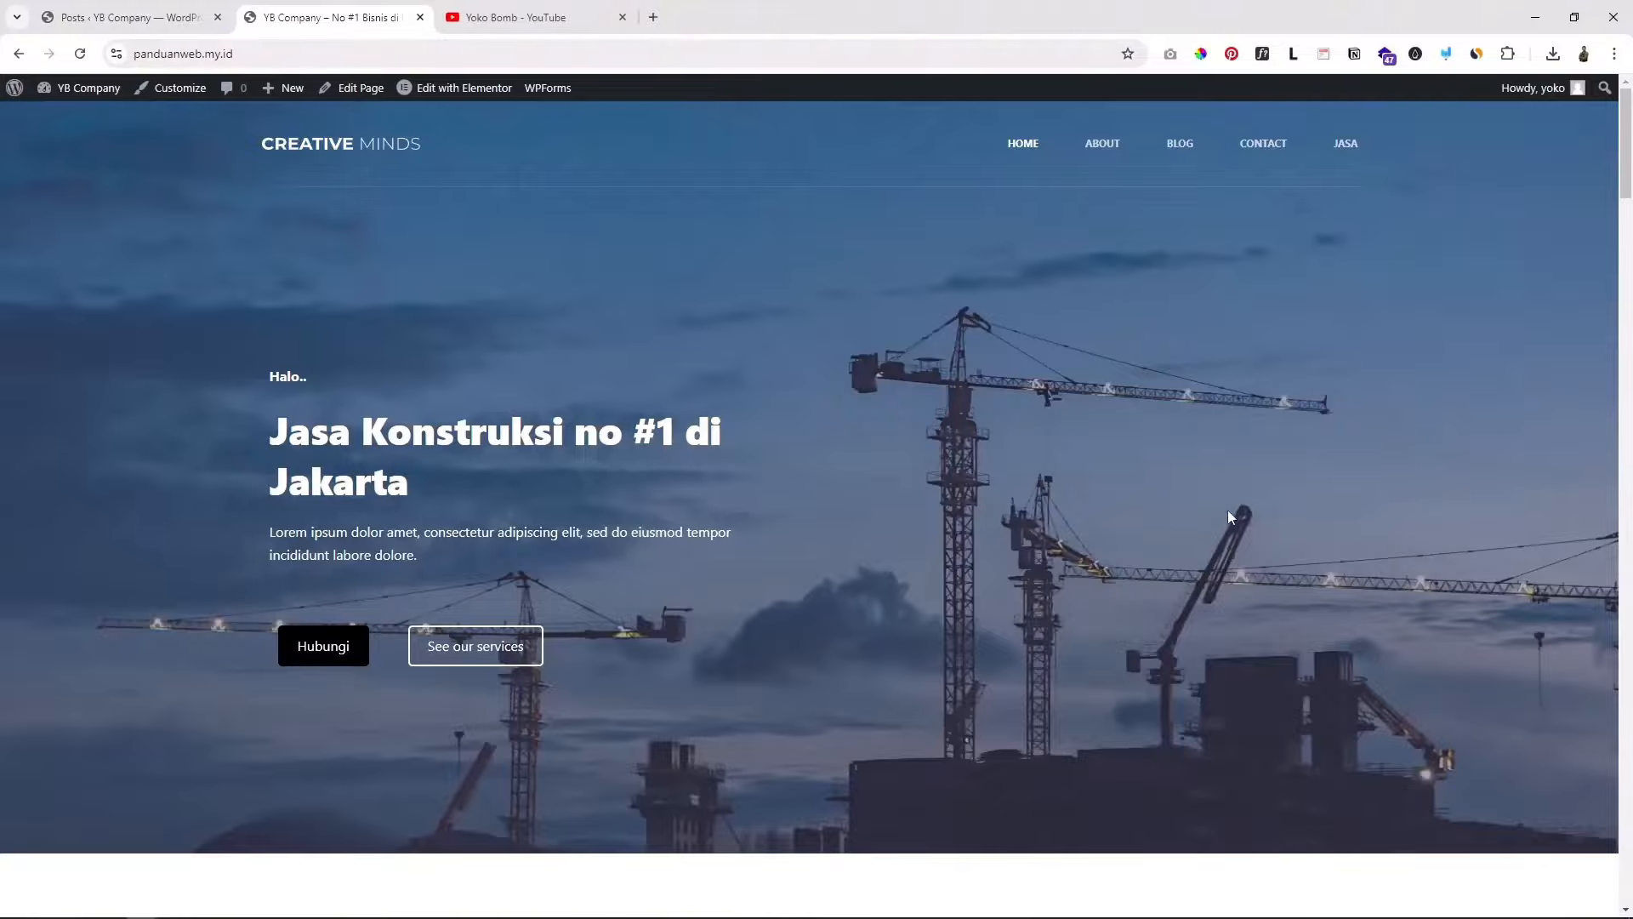
scroll(1227, 515, "down", 15)
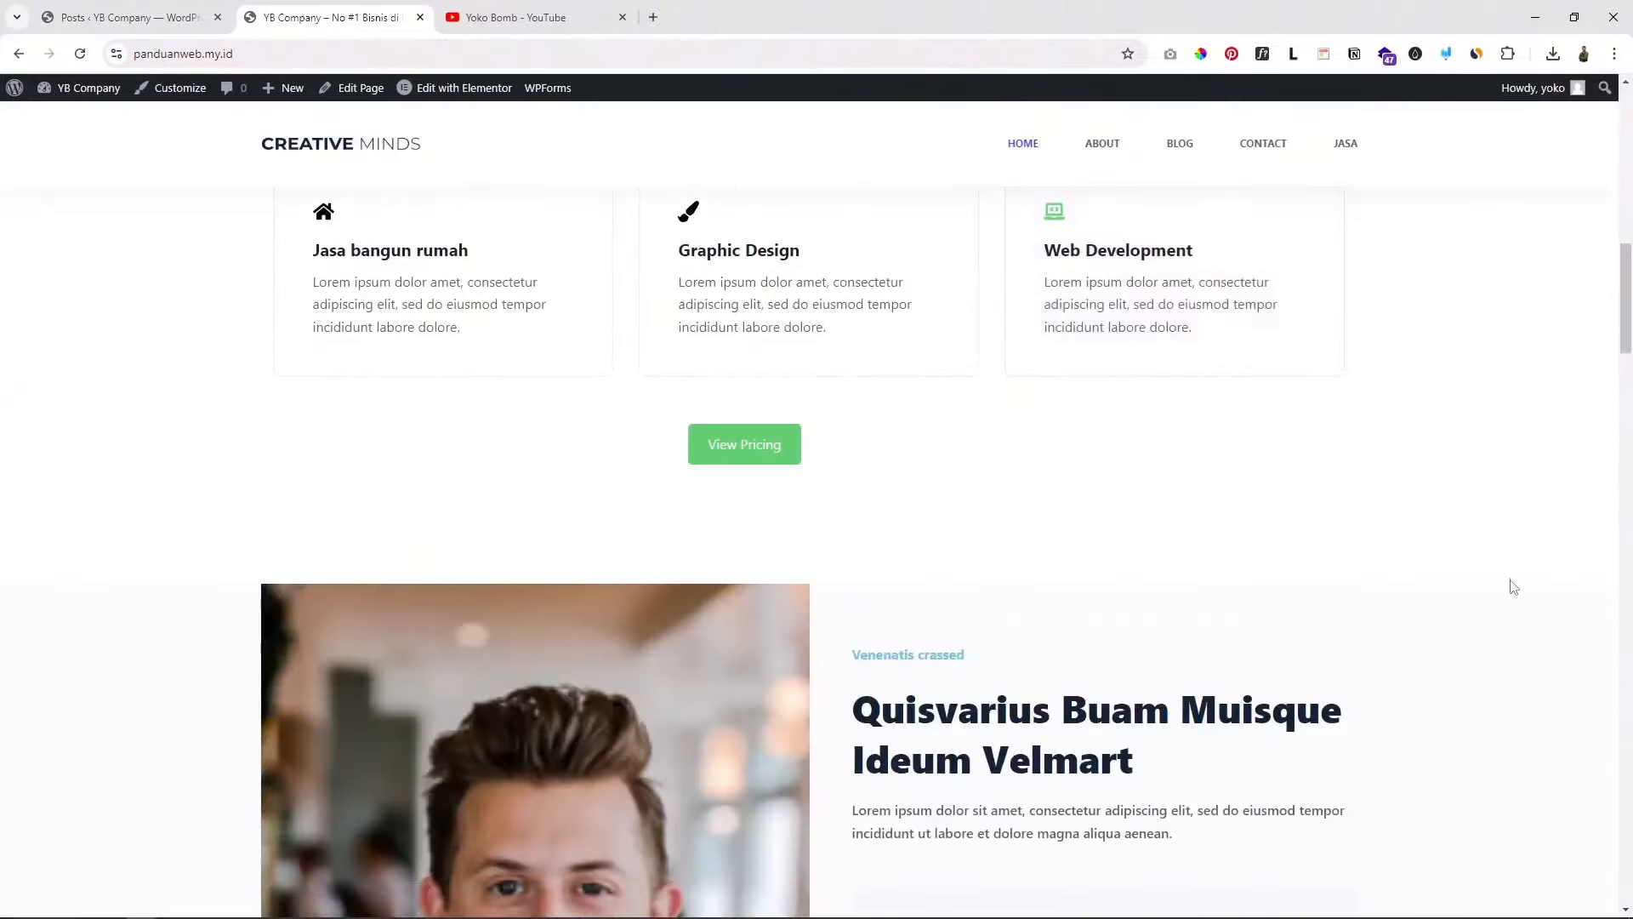
scroll(1474, 435, "up", 12)
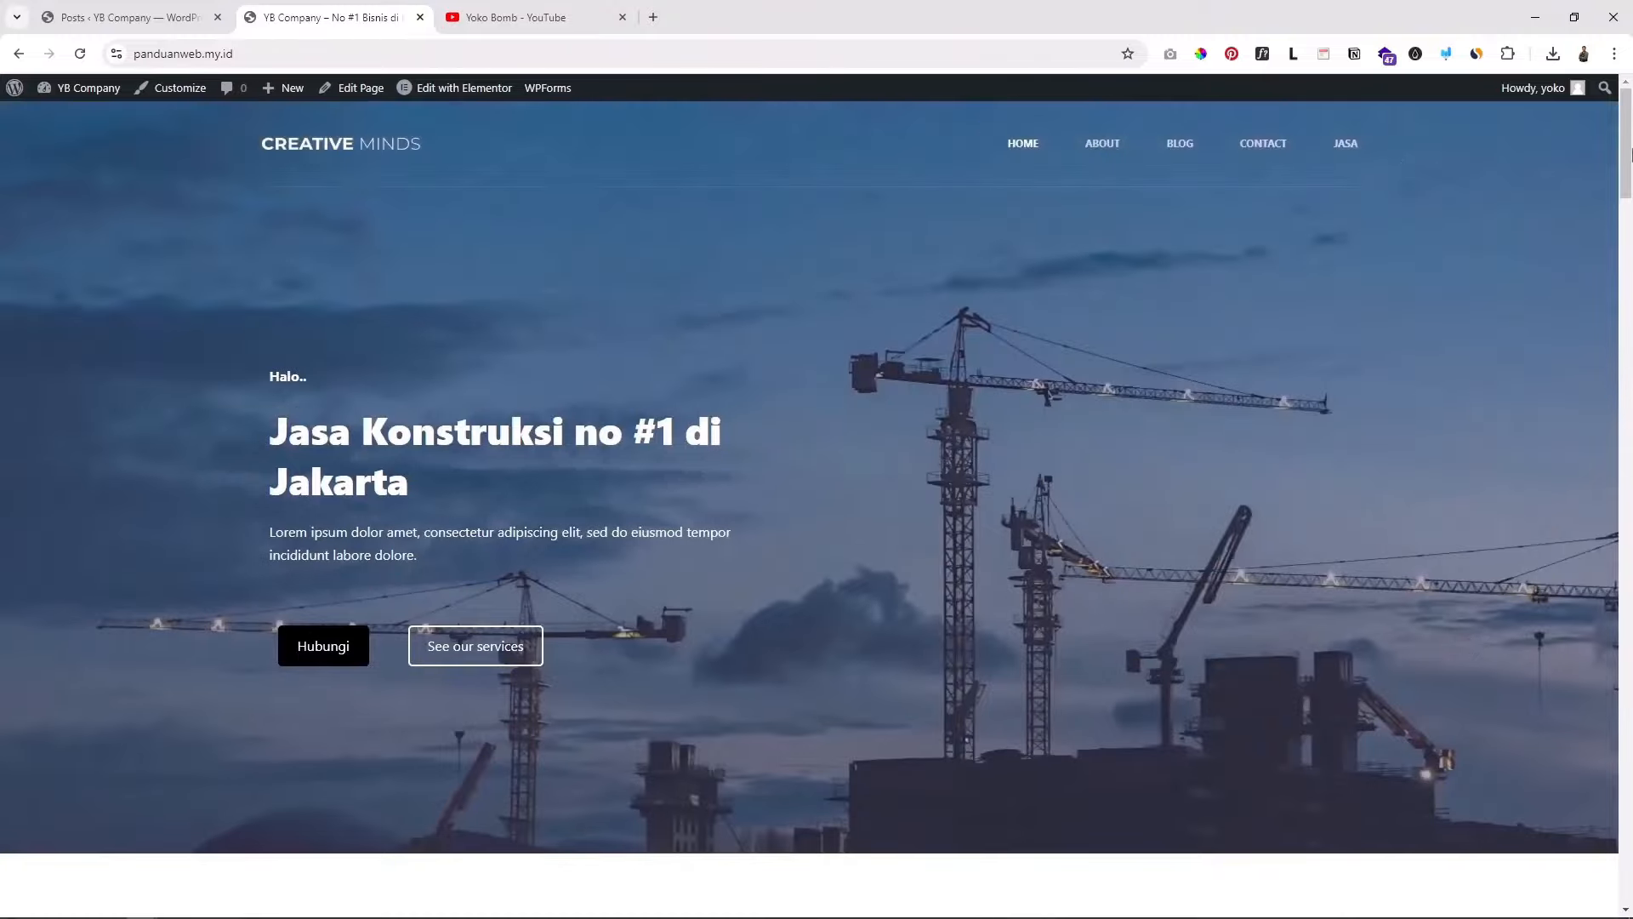
left_click_drag(1625, 150, 1623, 851)
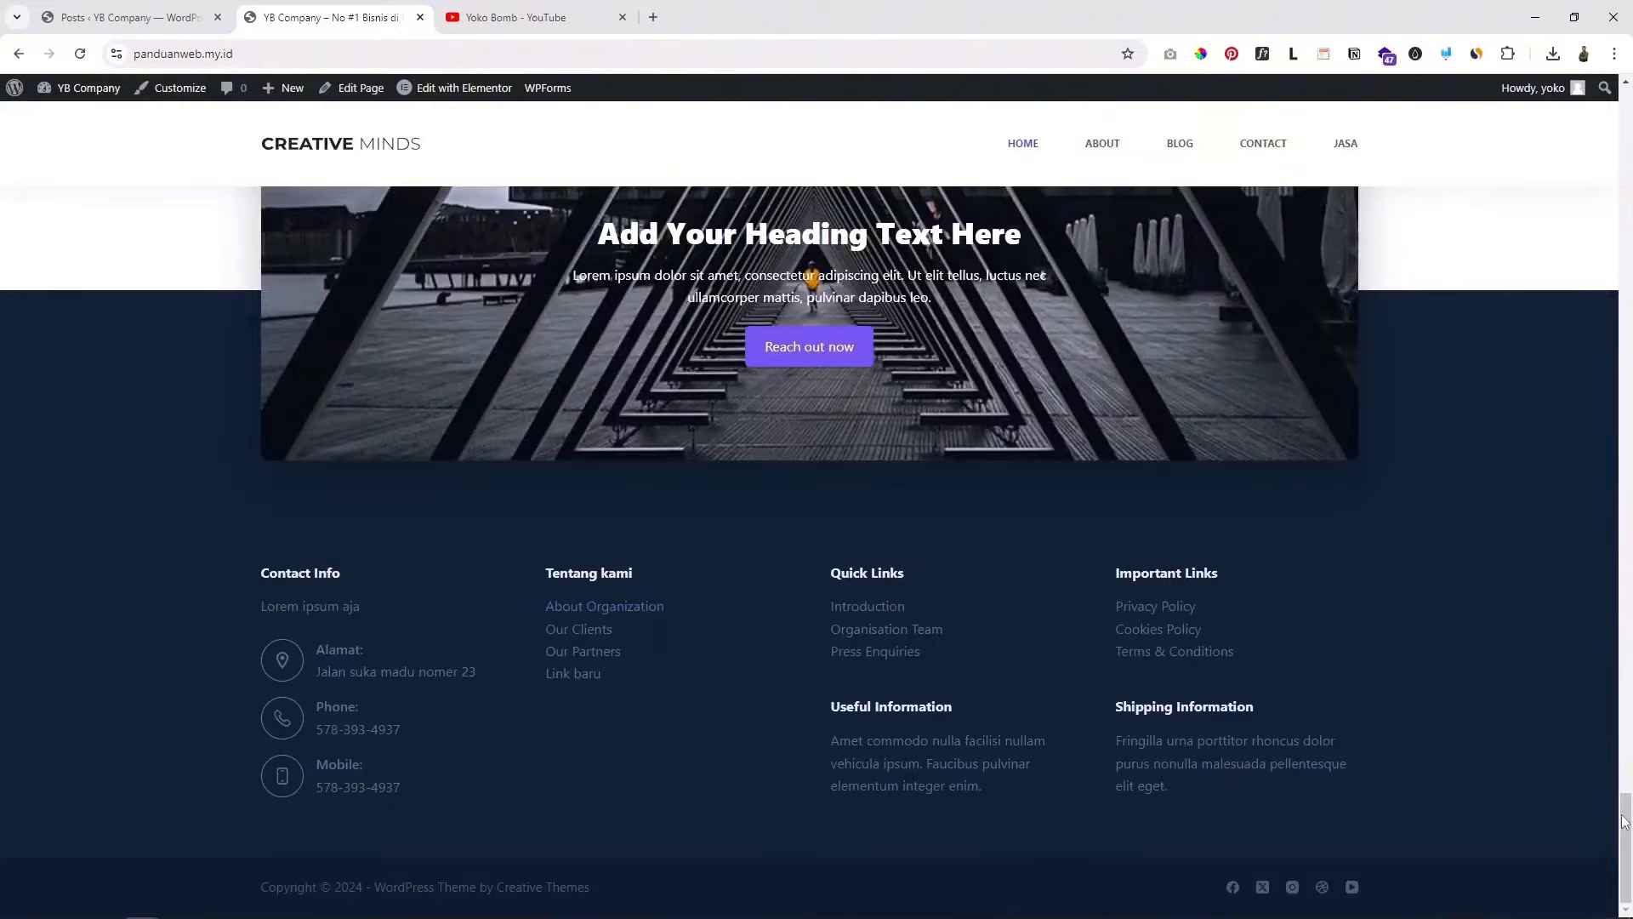
left_click_drag(1627, 818, 1620, 124)
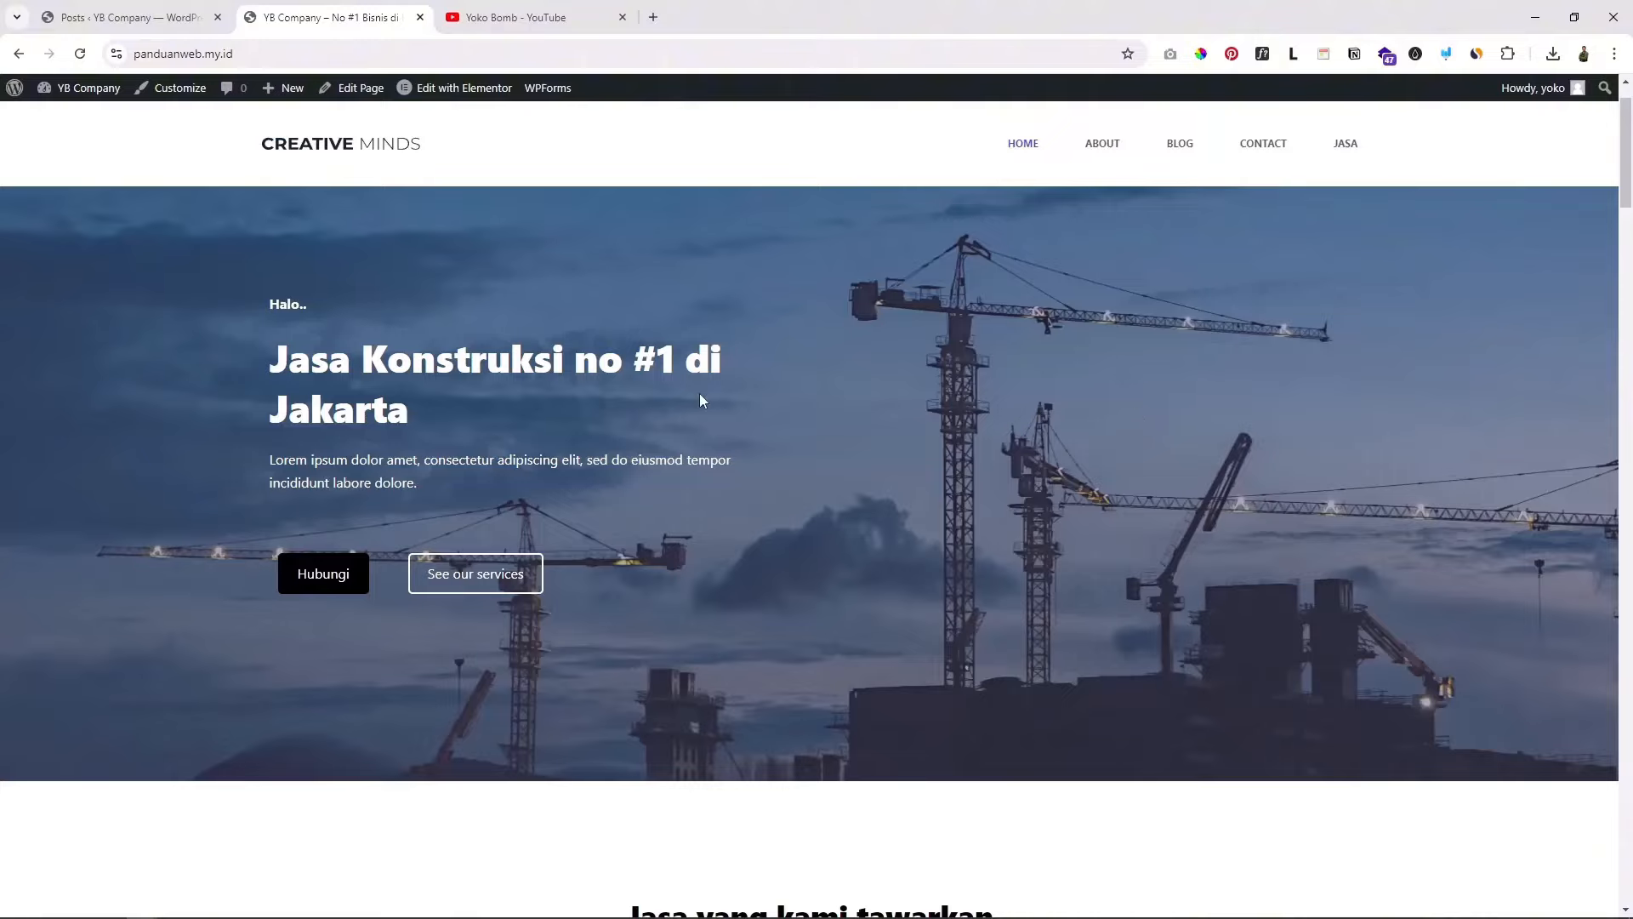
scroll(700, 393, "down", 3)
scroll(635, 355, "up", 4)
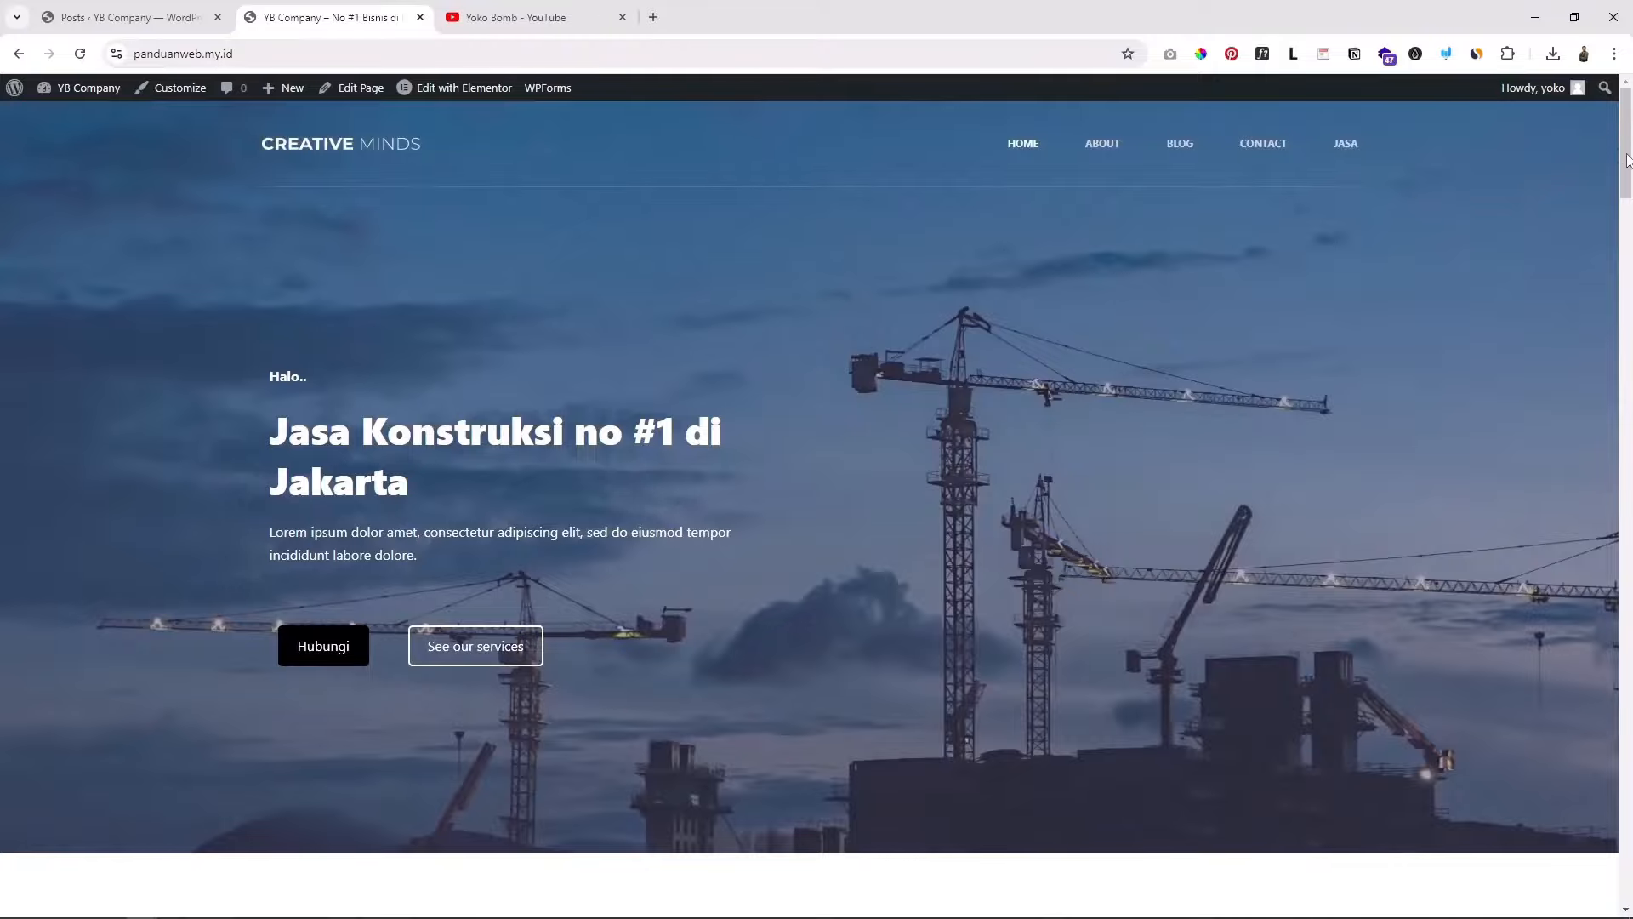
left_click_drag(1627, 161, 1561, 508)
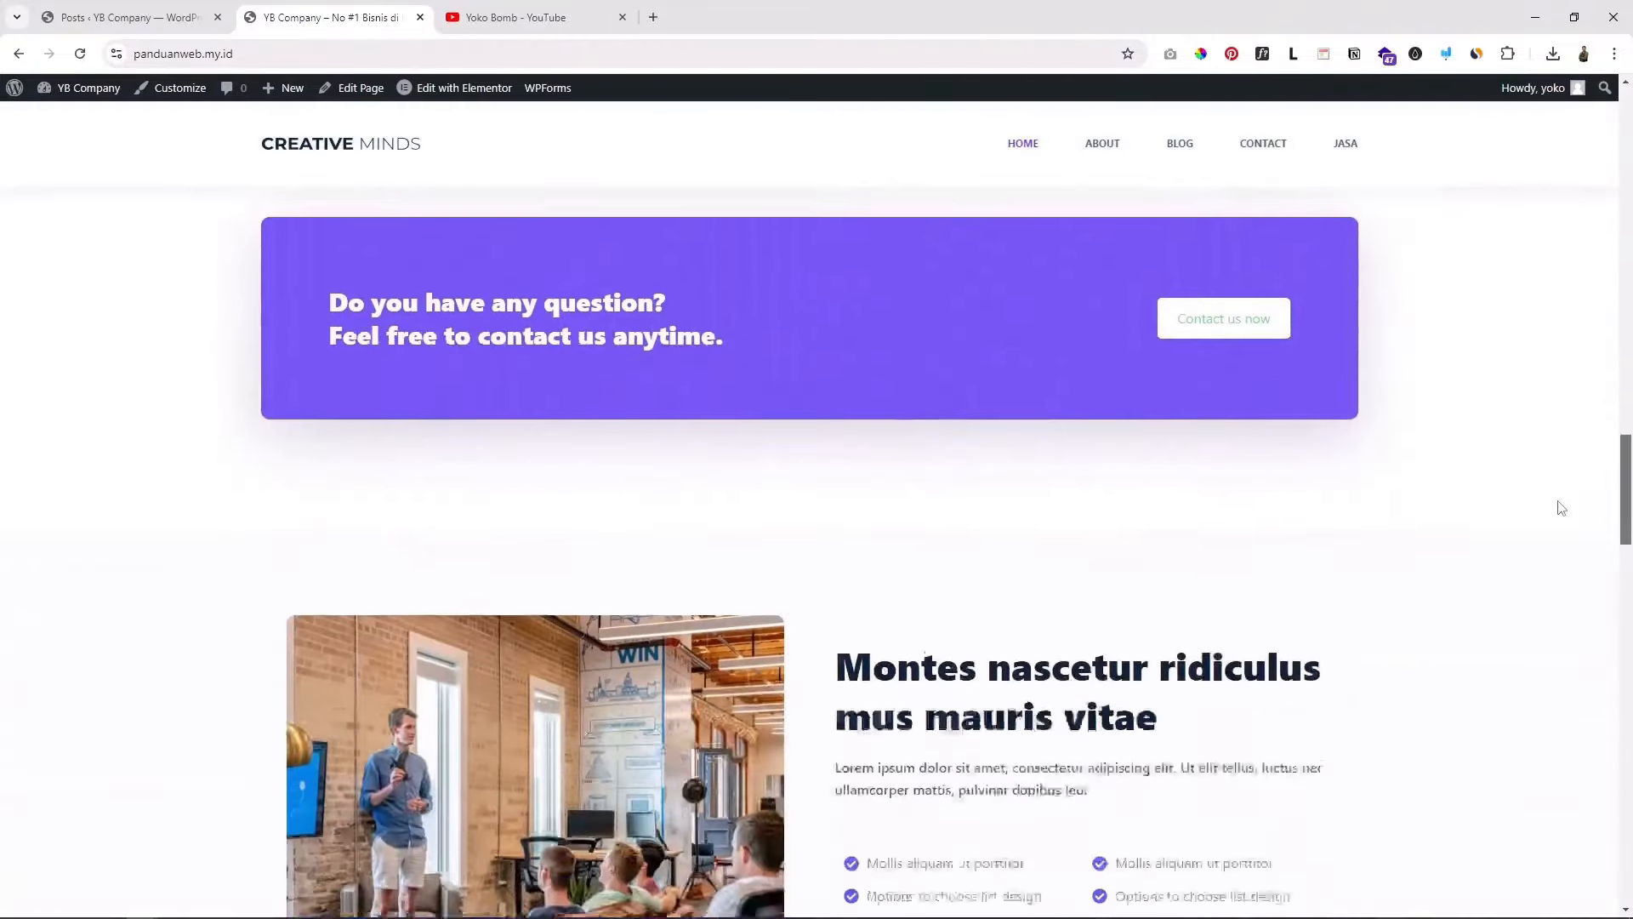
scroll(1562, 508, "down", 5)
scroll(1264, 593, "down", 6)
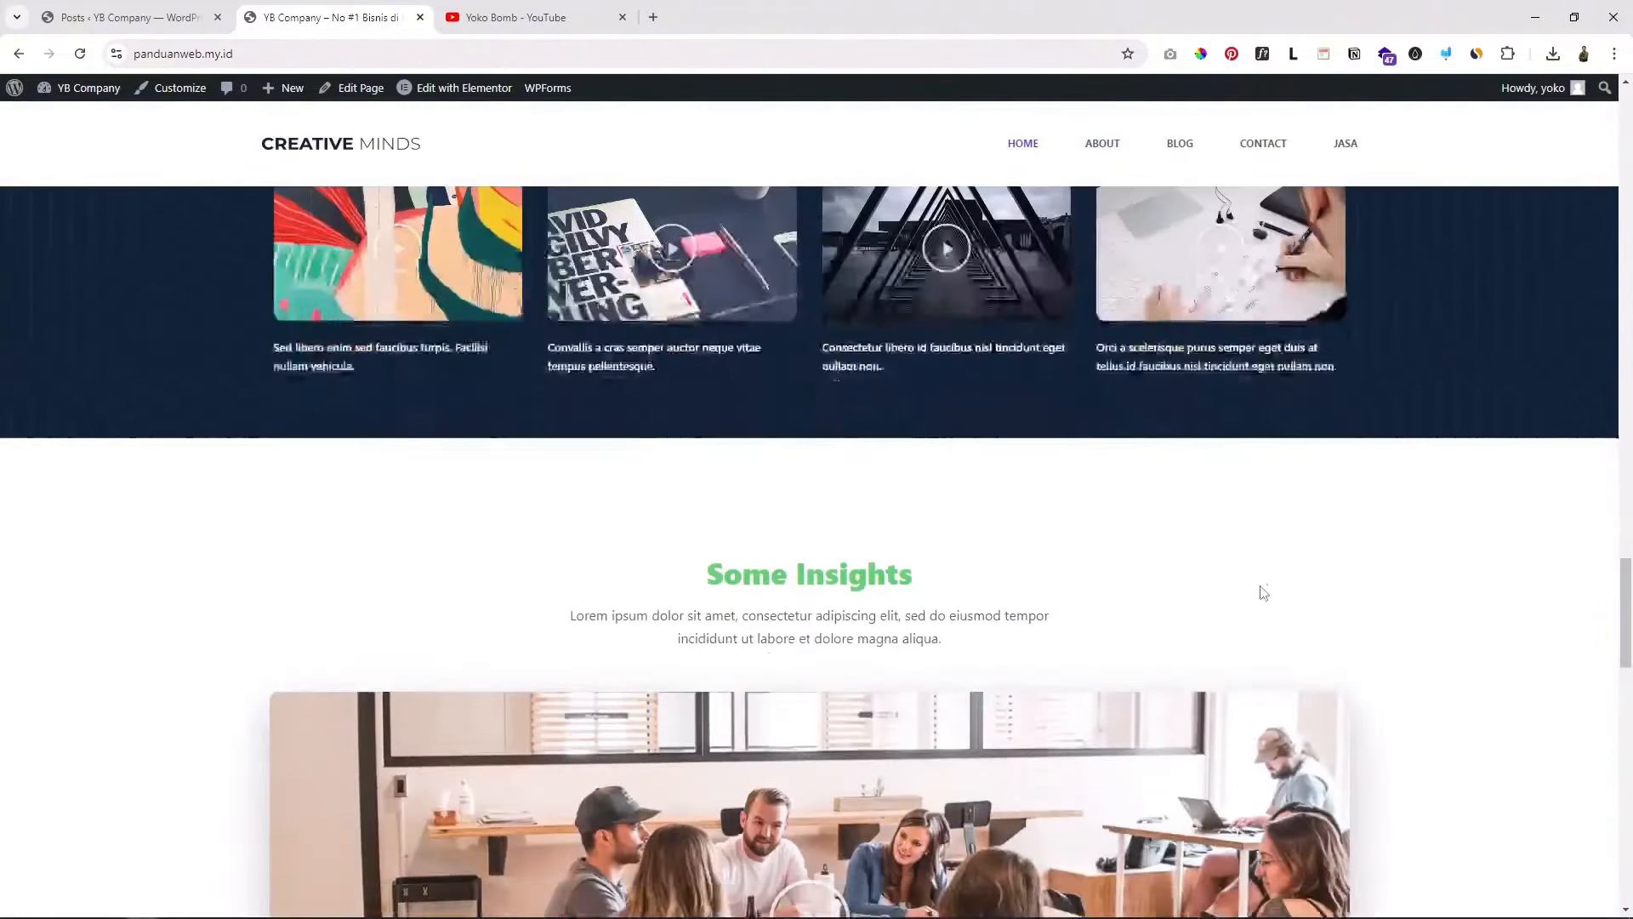
scroll(1264, 593, "down", 15)
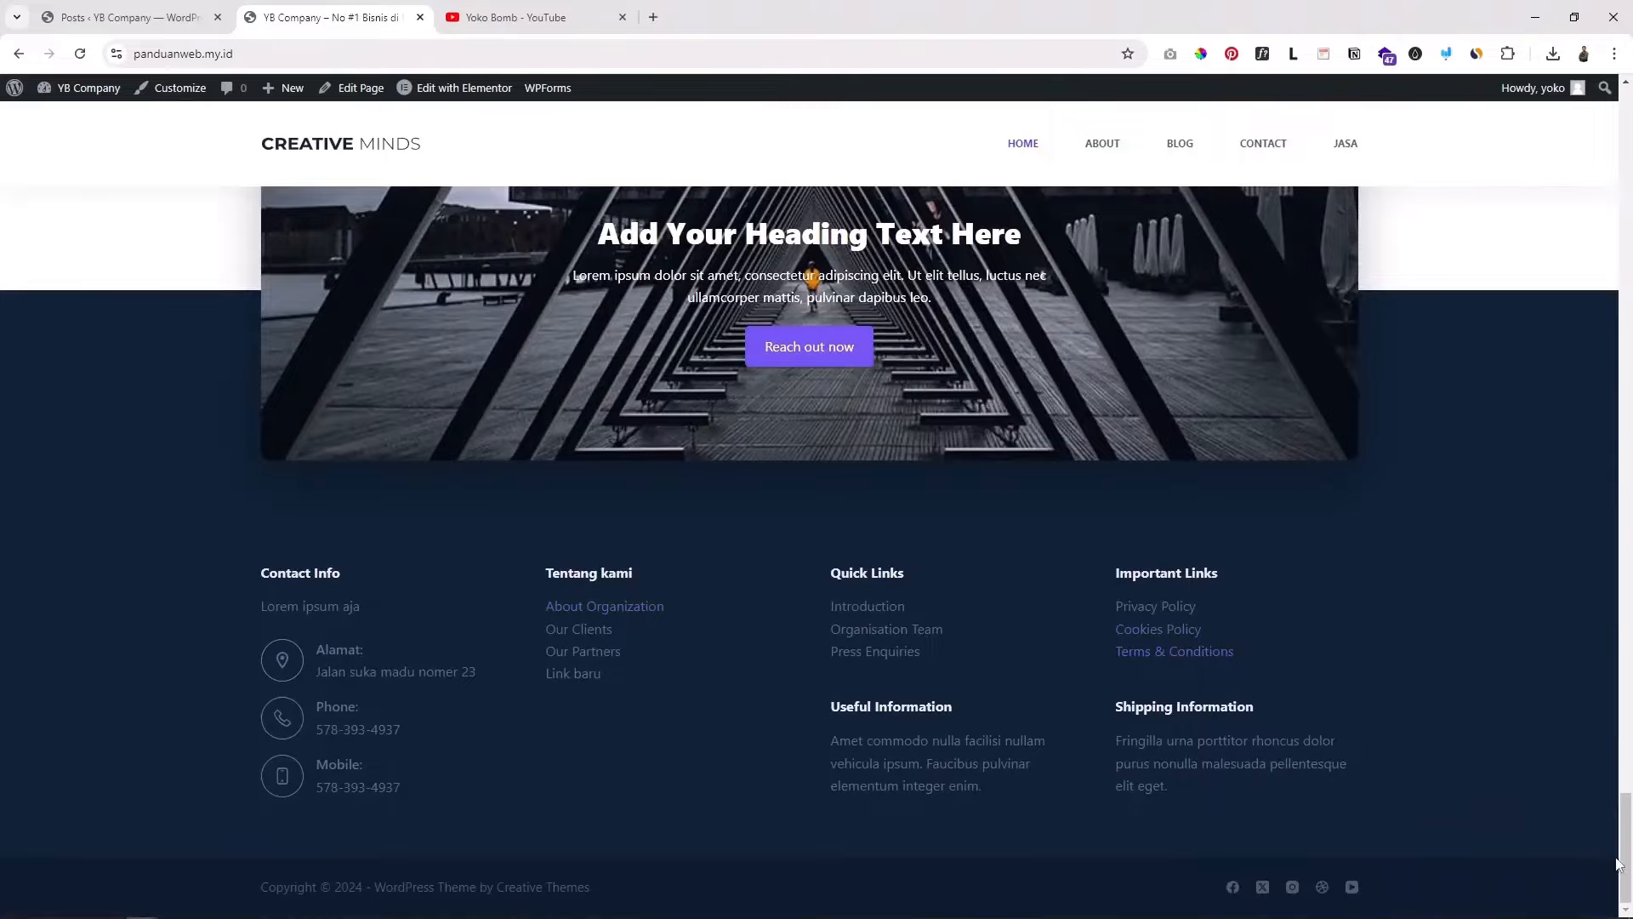
left_click_drag(1629, 867, 1584, 147)
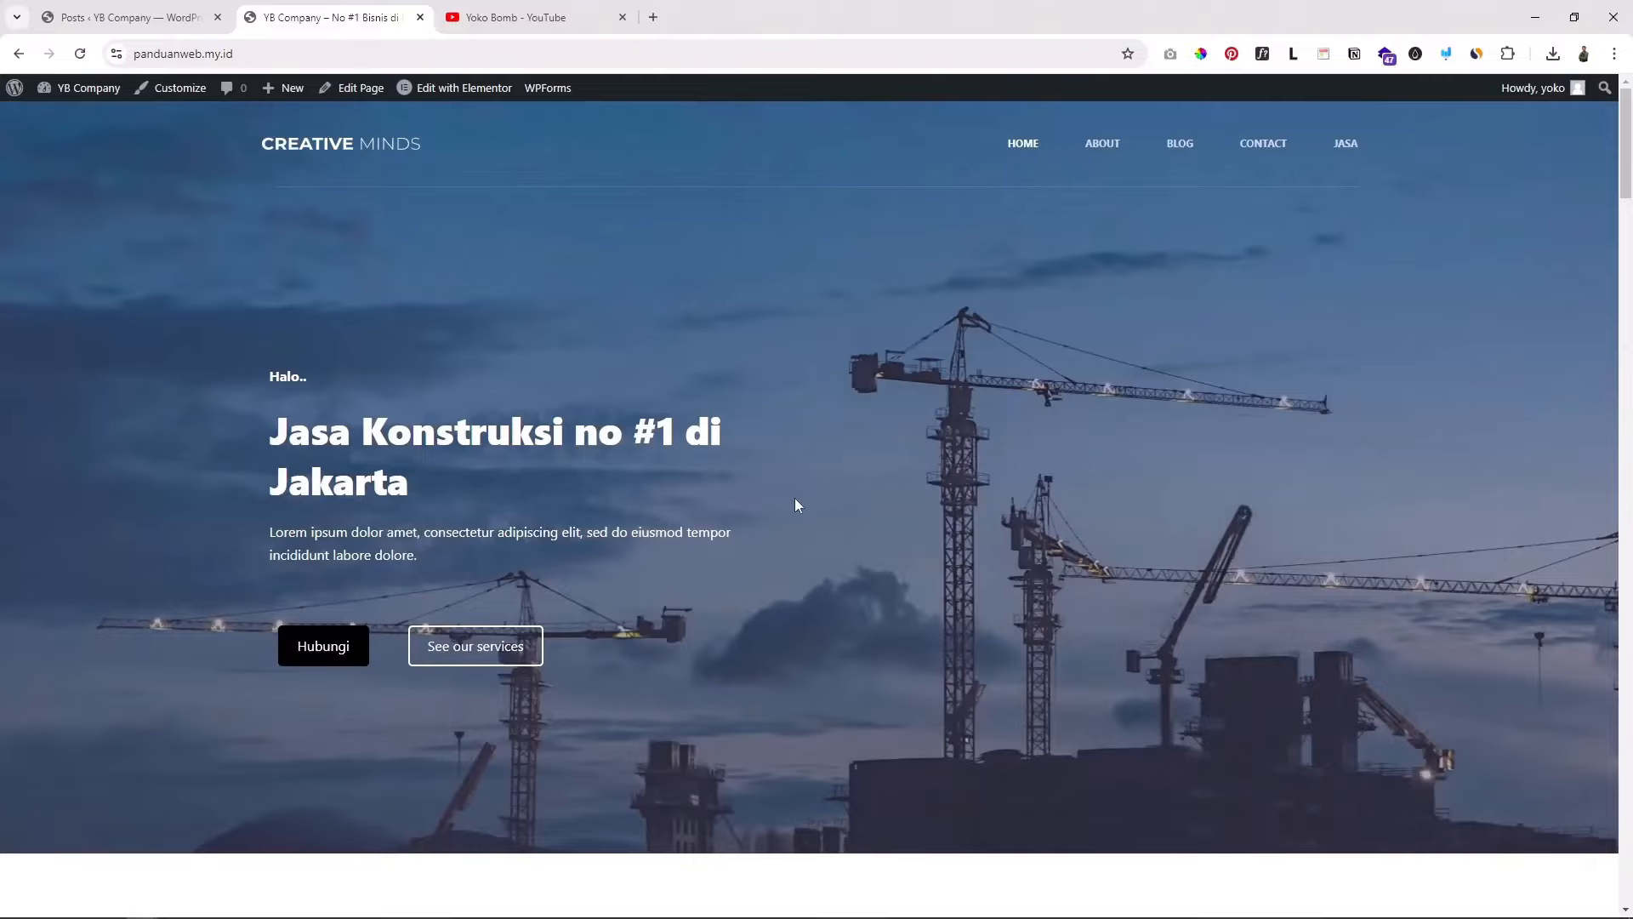
scroll(797, 505, "down", 2)
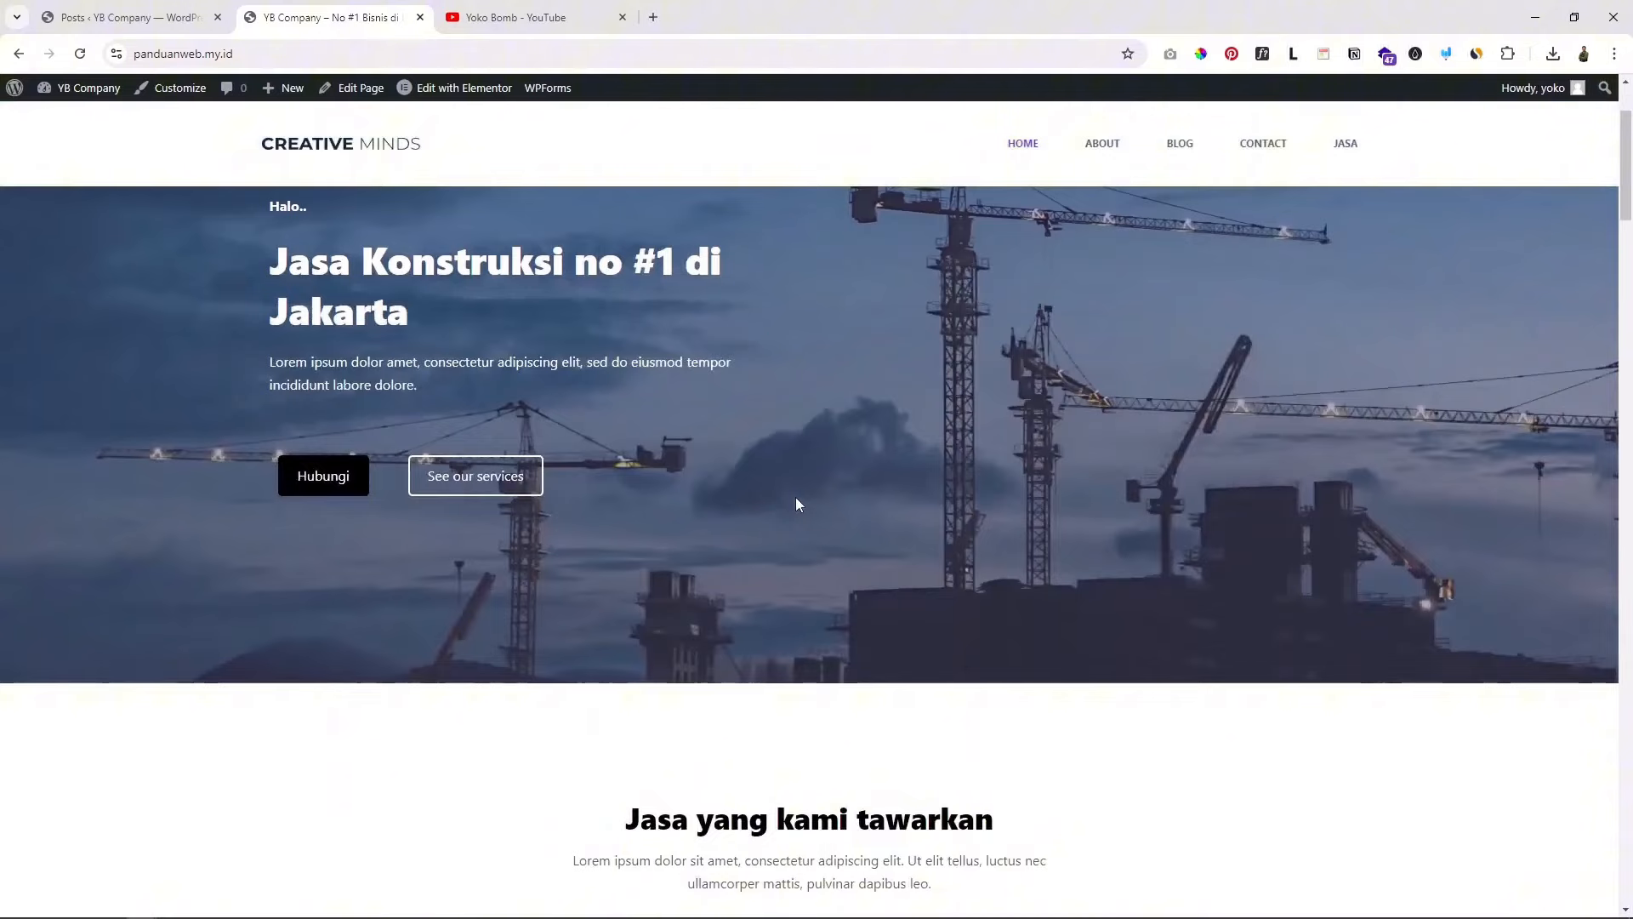
scroll(797, 505, "up", 2)
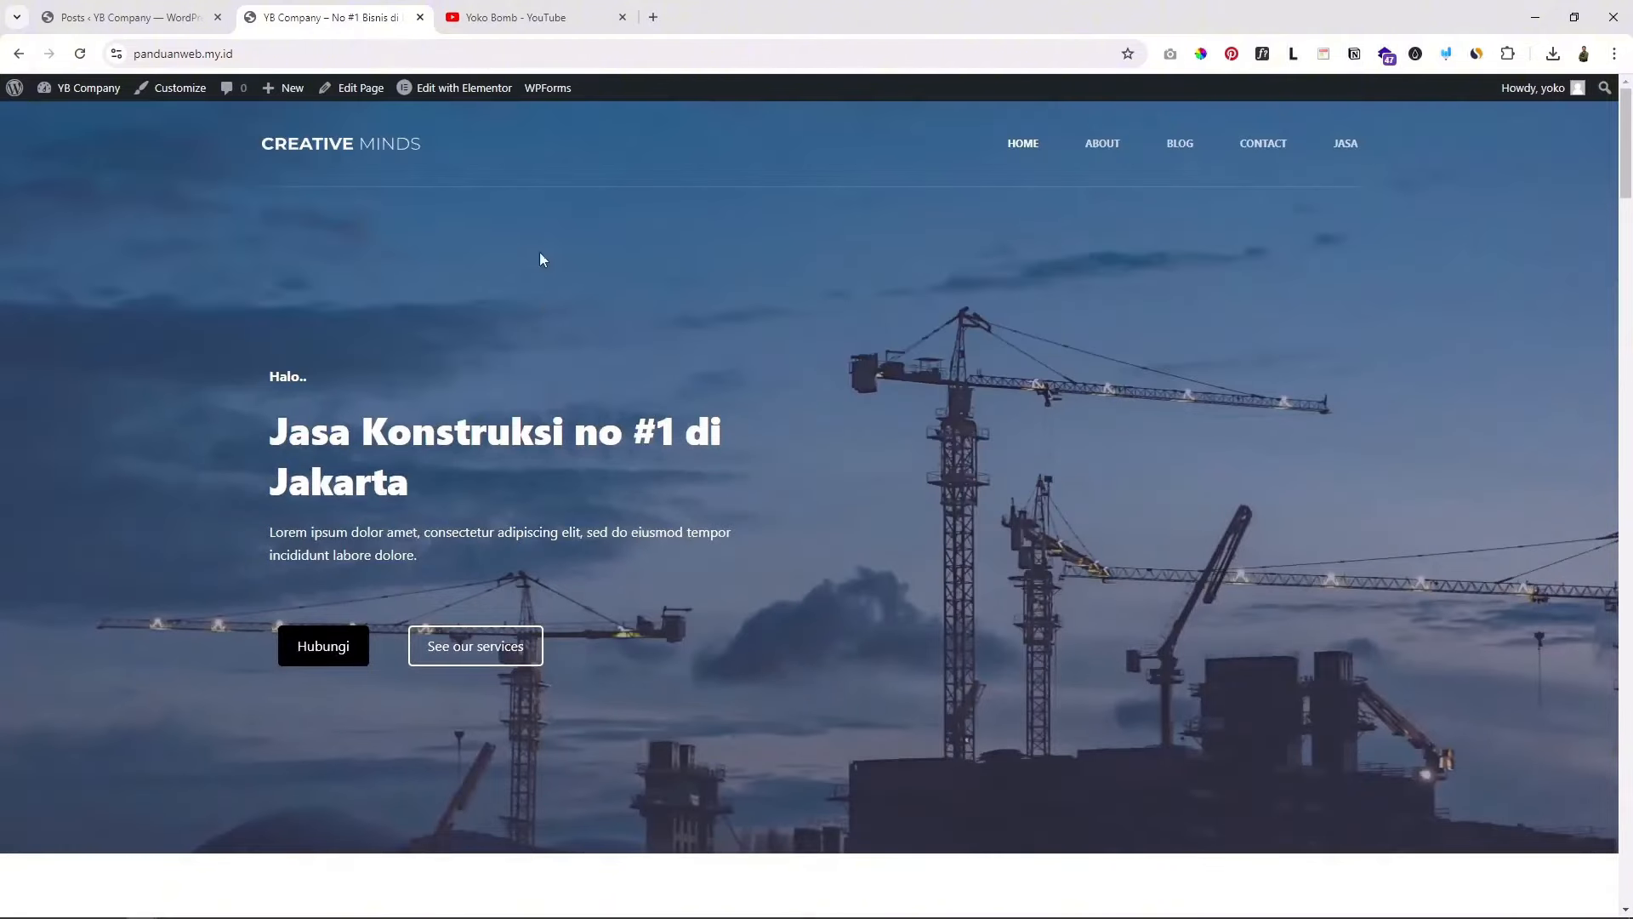
Step: Switch to the YouTube channel tab and browse its page
left_click(524, 23)
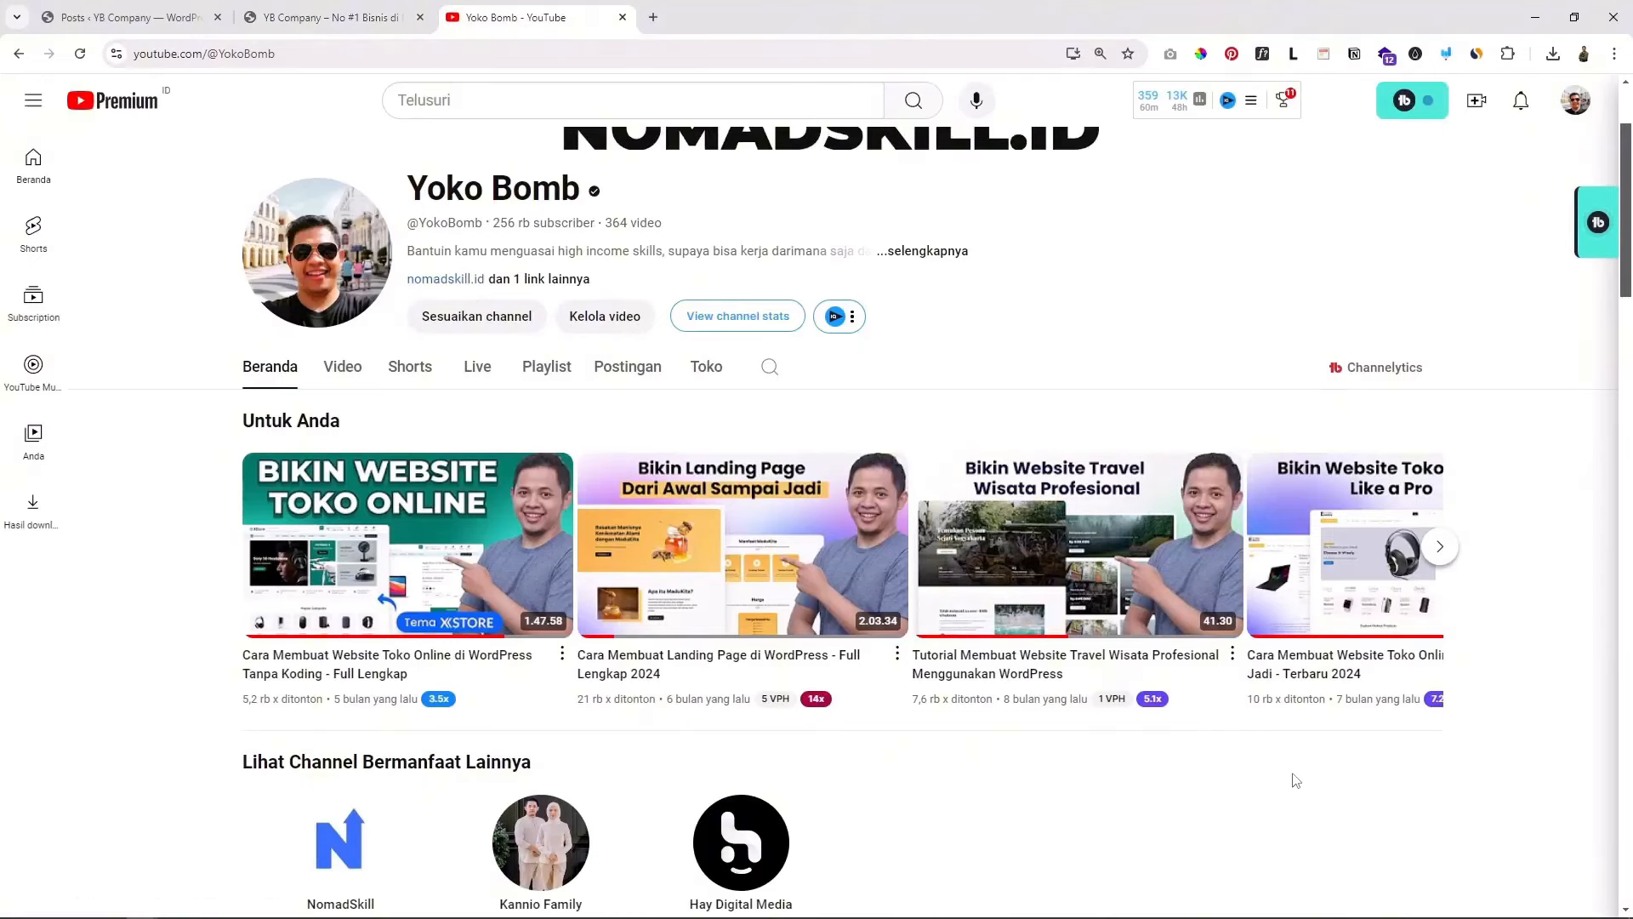
scroll(1291, 774, "down", 4)
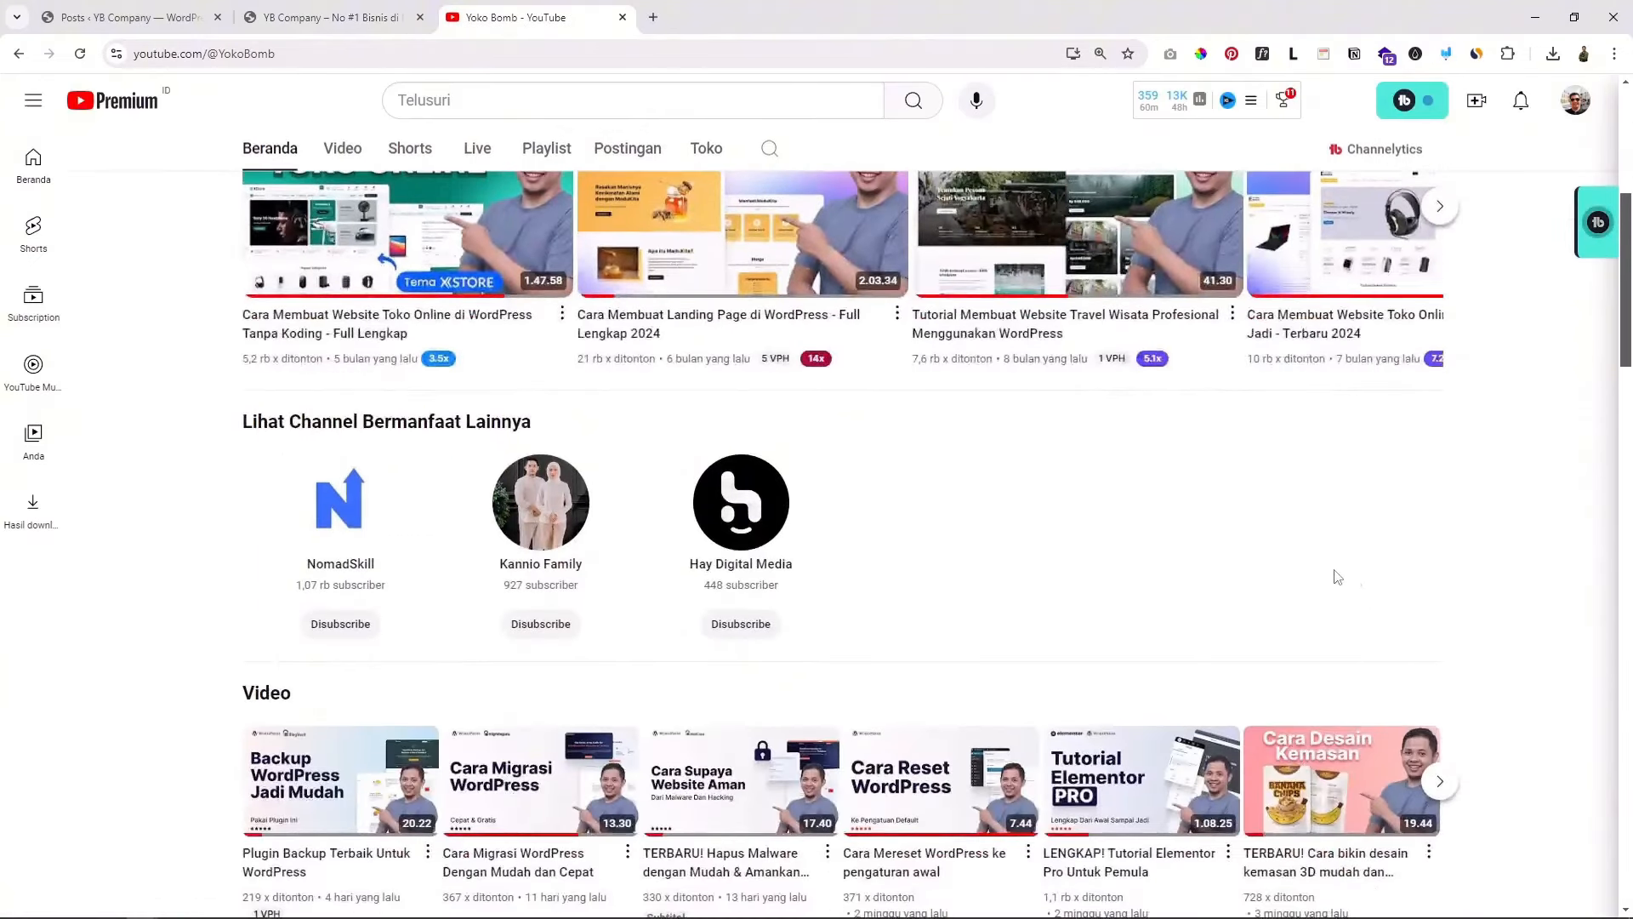
scroll(1334, 574, "up", 3)
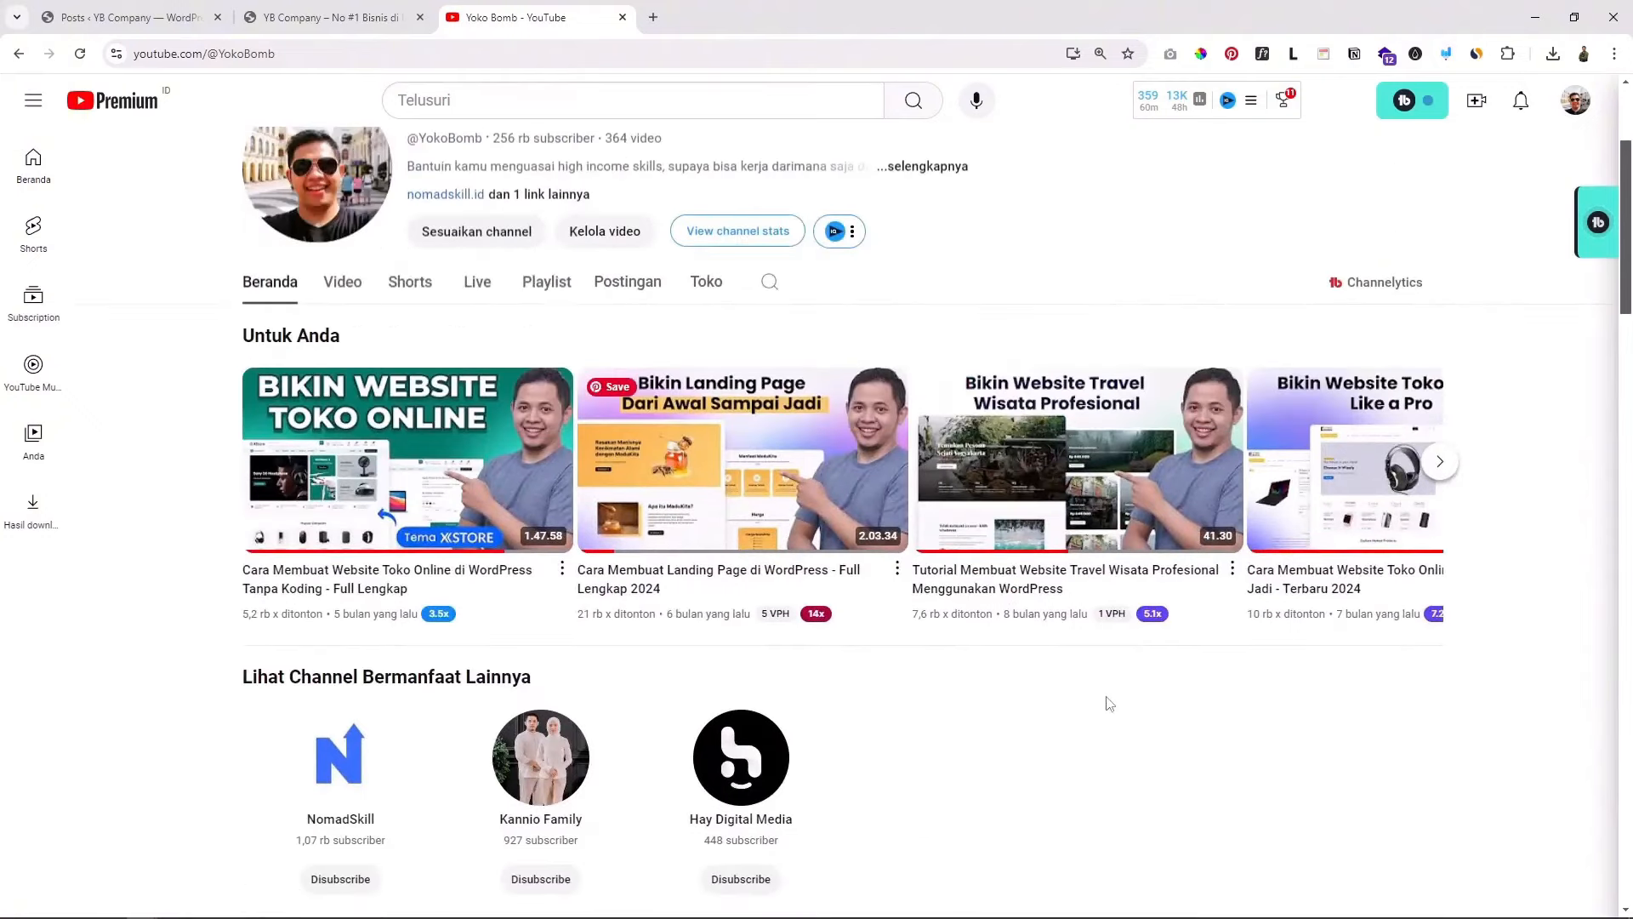